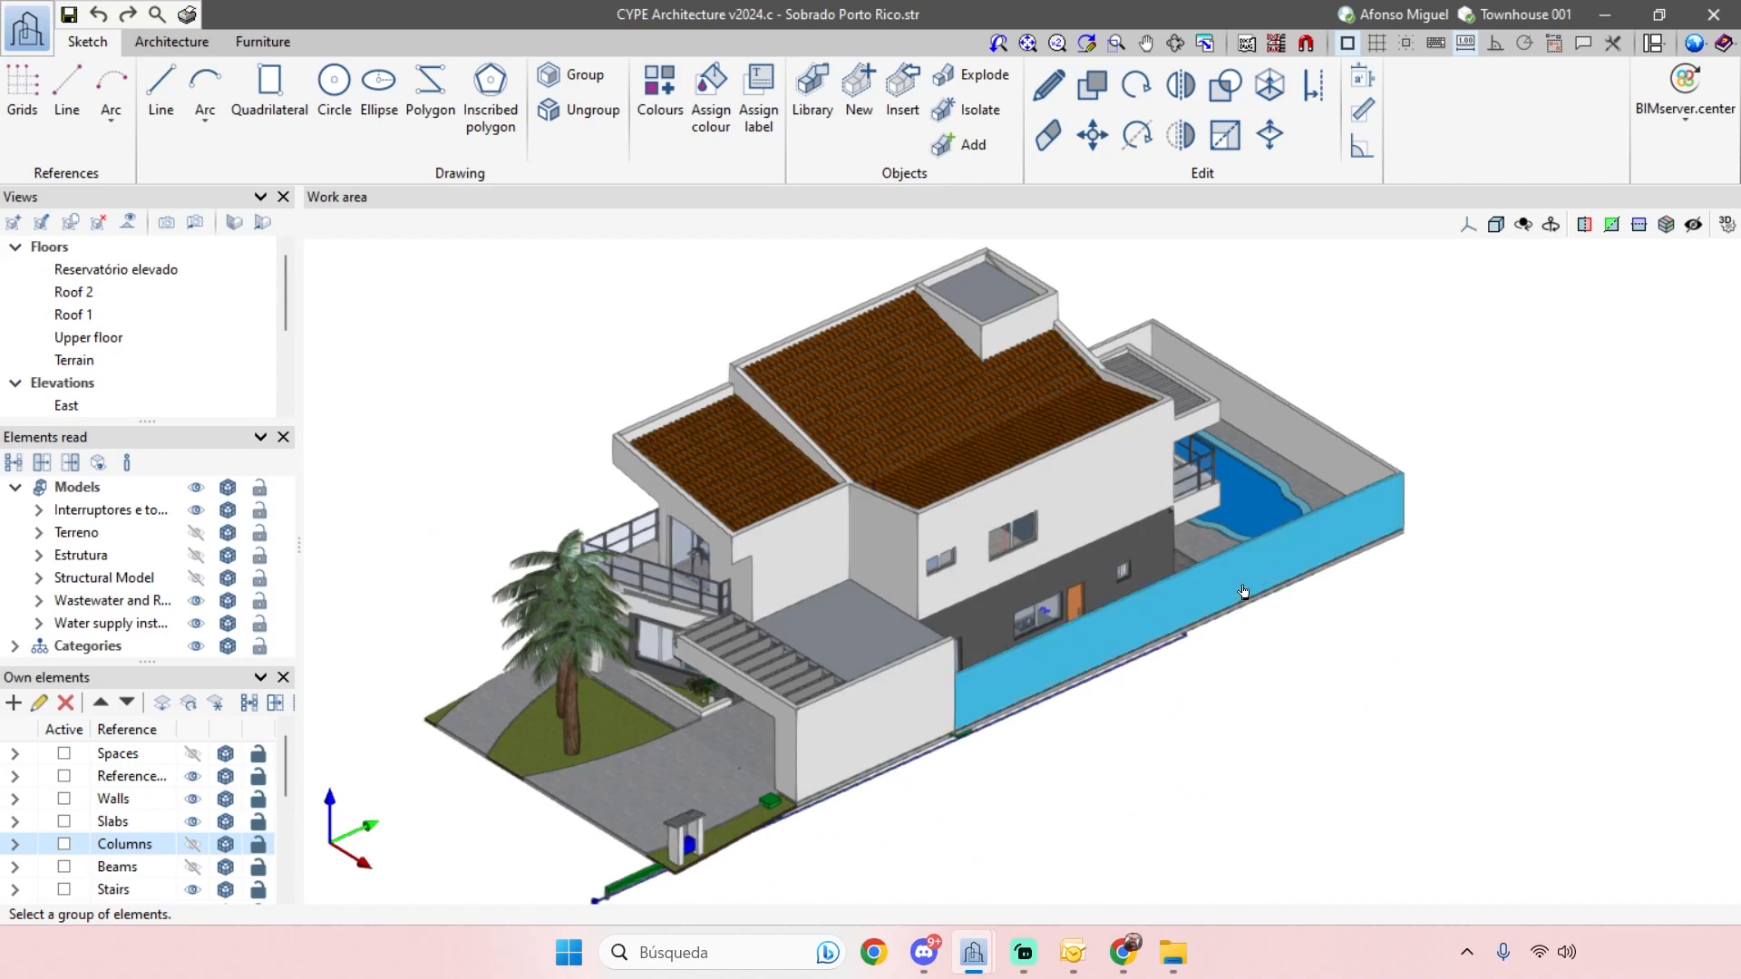
- Turn on the 3D section box and move its side face inward to cut the house open along its long side
scroll(1380, 675, up, 3)
middle_drag(1417, 669, 1449, 668)
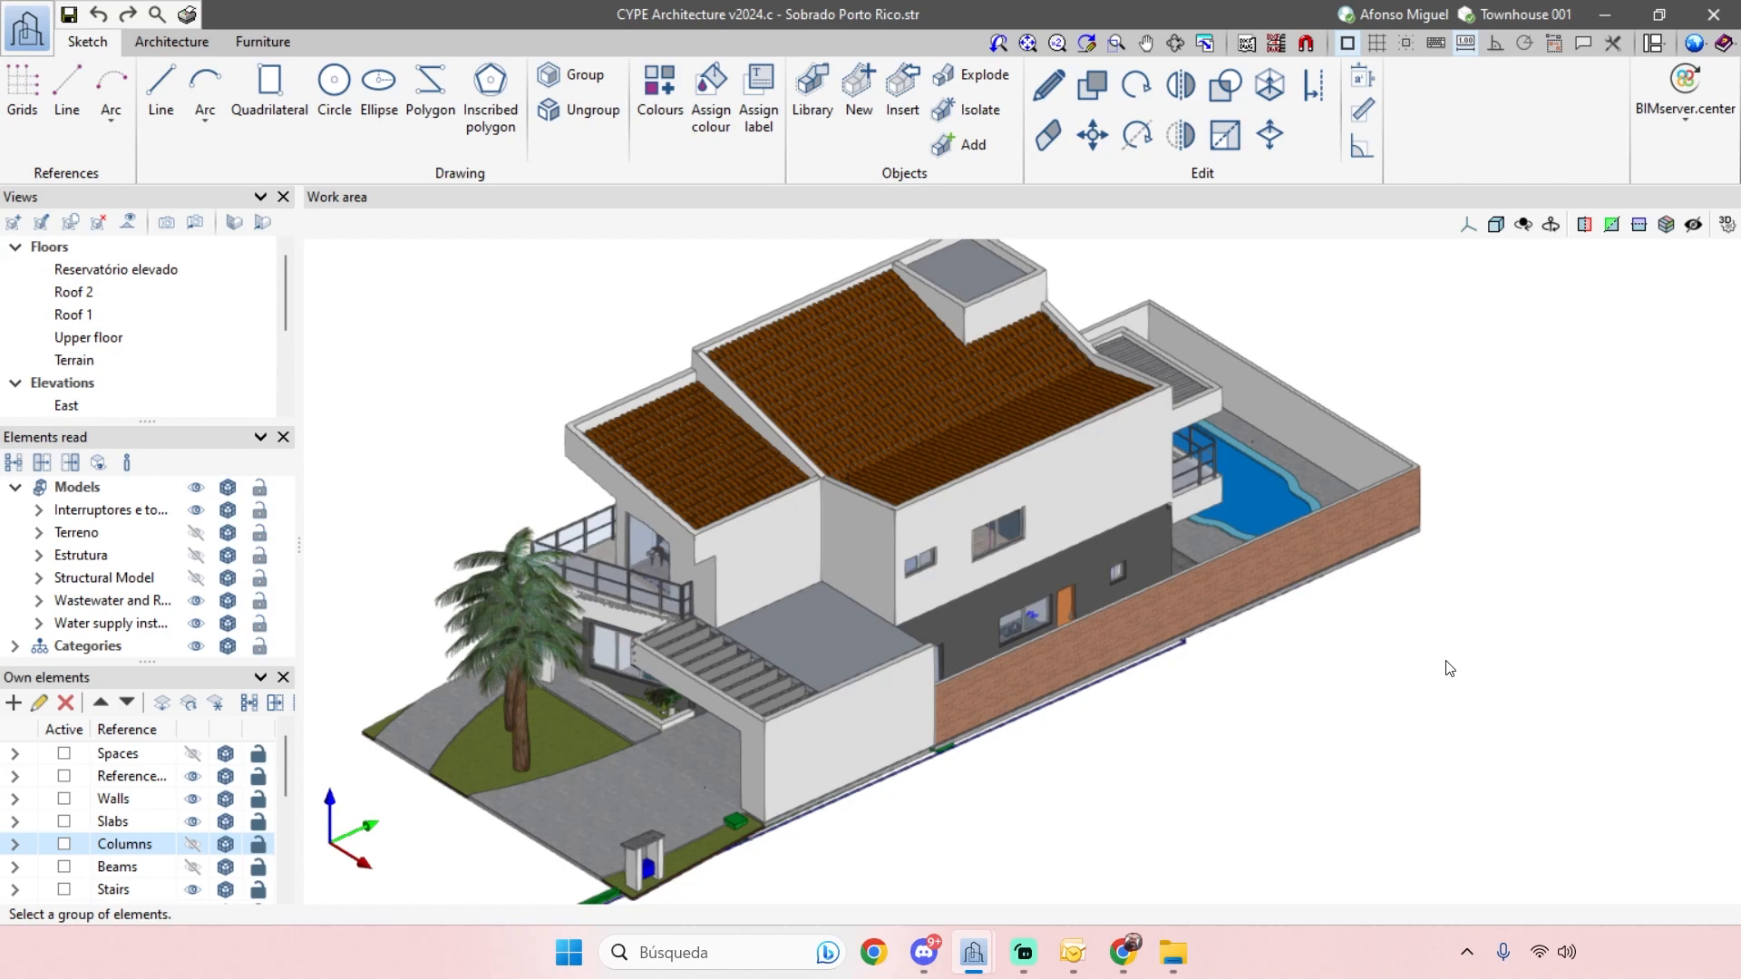
middle_drag(1121, 838, 1239, 765)
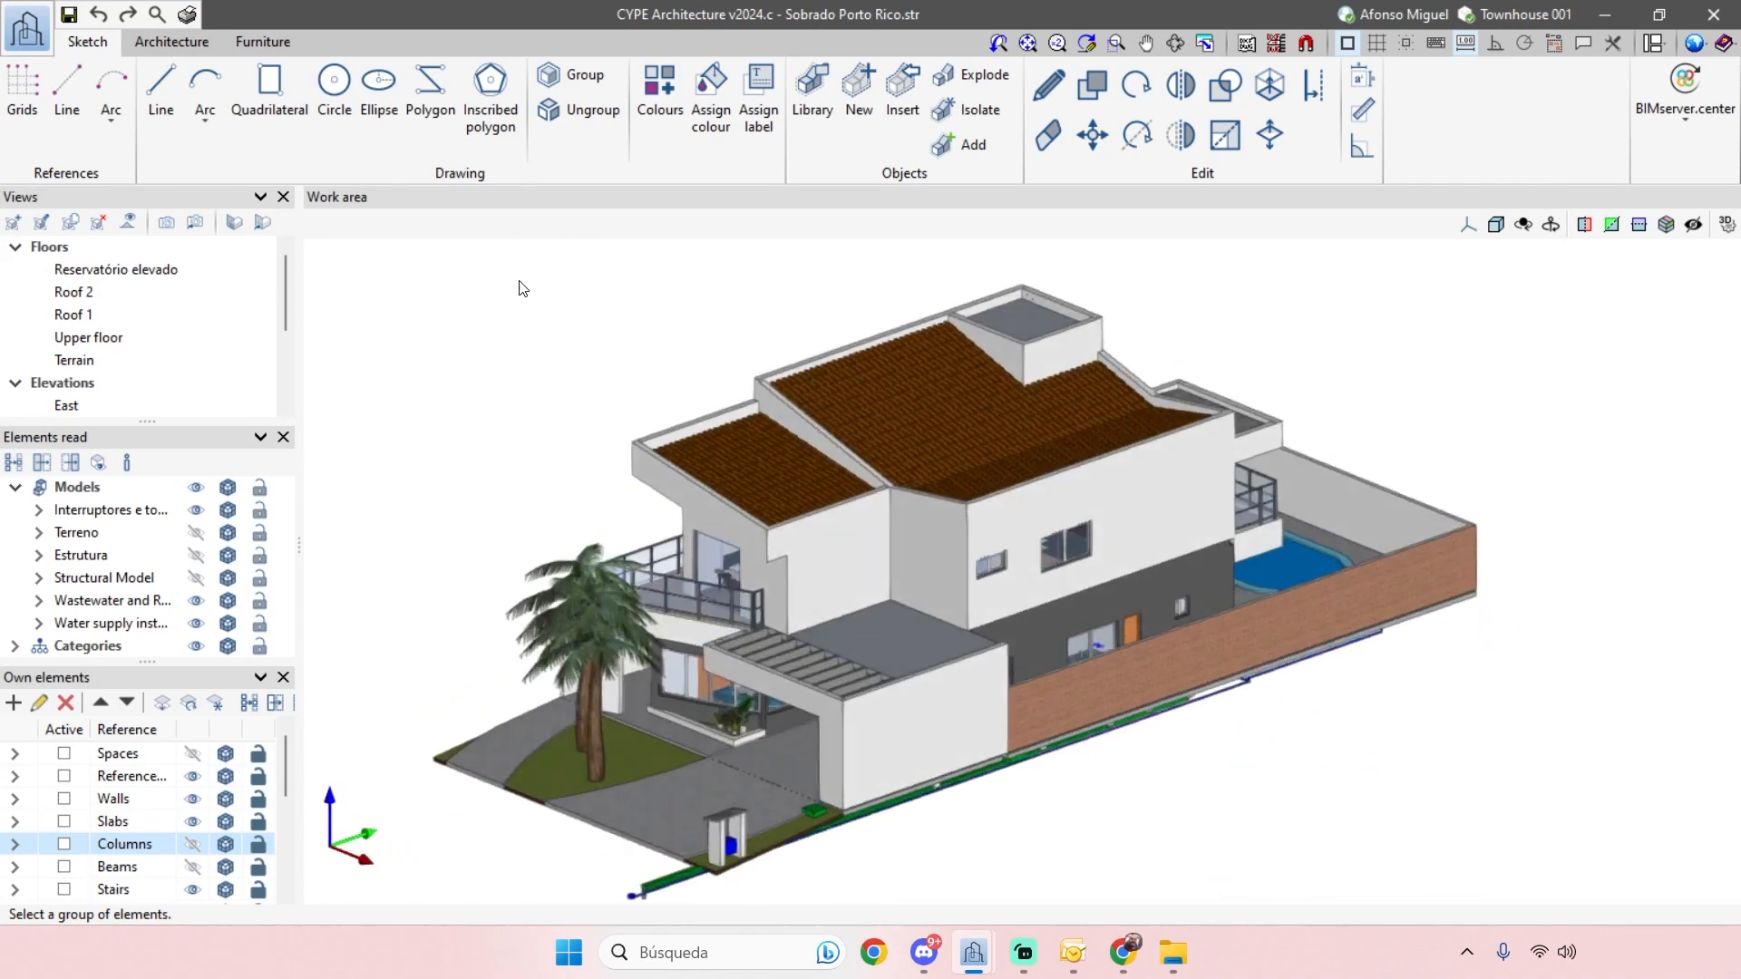
middle_drag(1430, 684, 1395, 748)
scroll(1395, 748, up, 4)
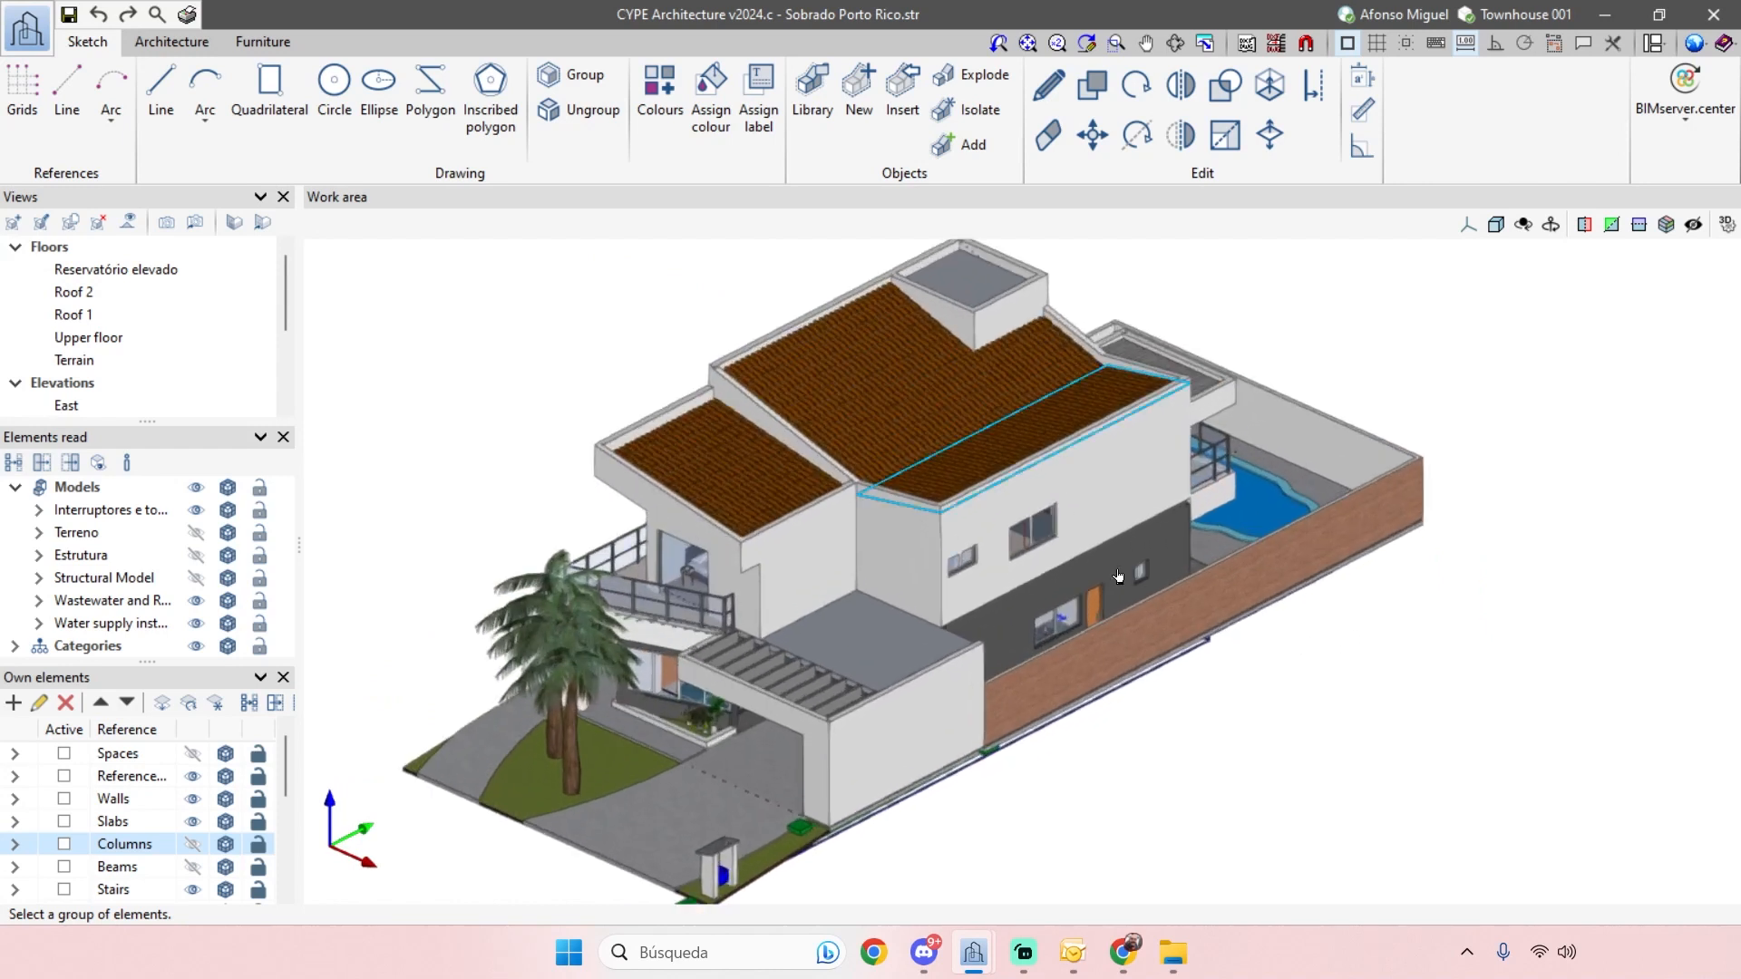
middle_drag(1279, 751, 1379, 731)
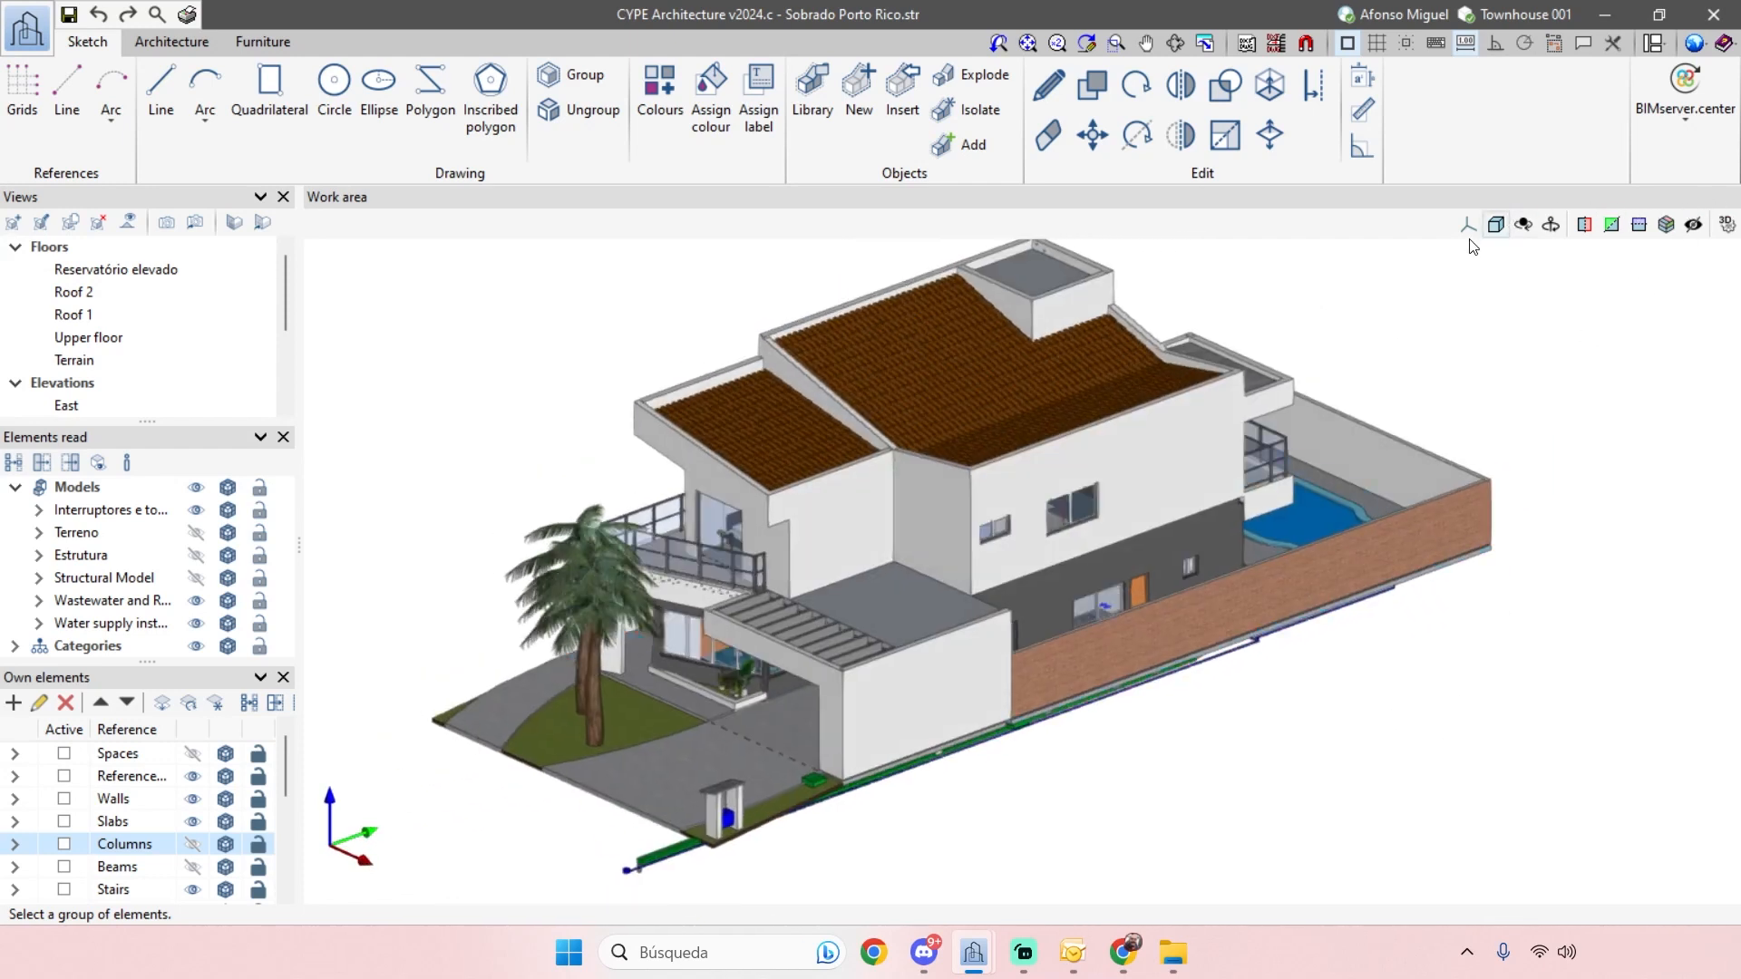
click(1665, 224)
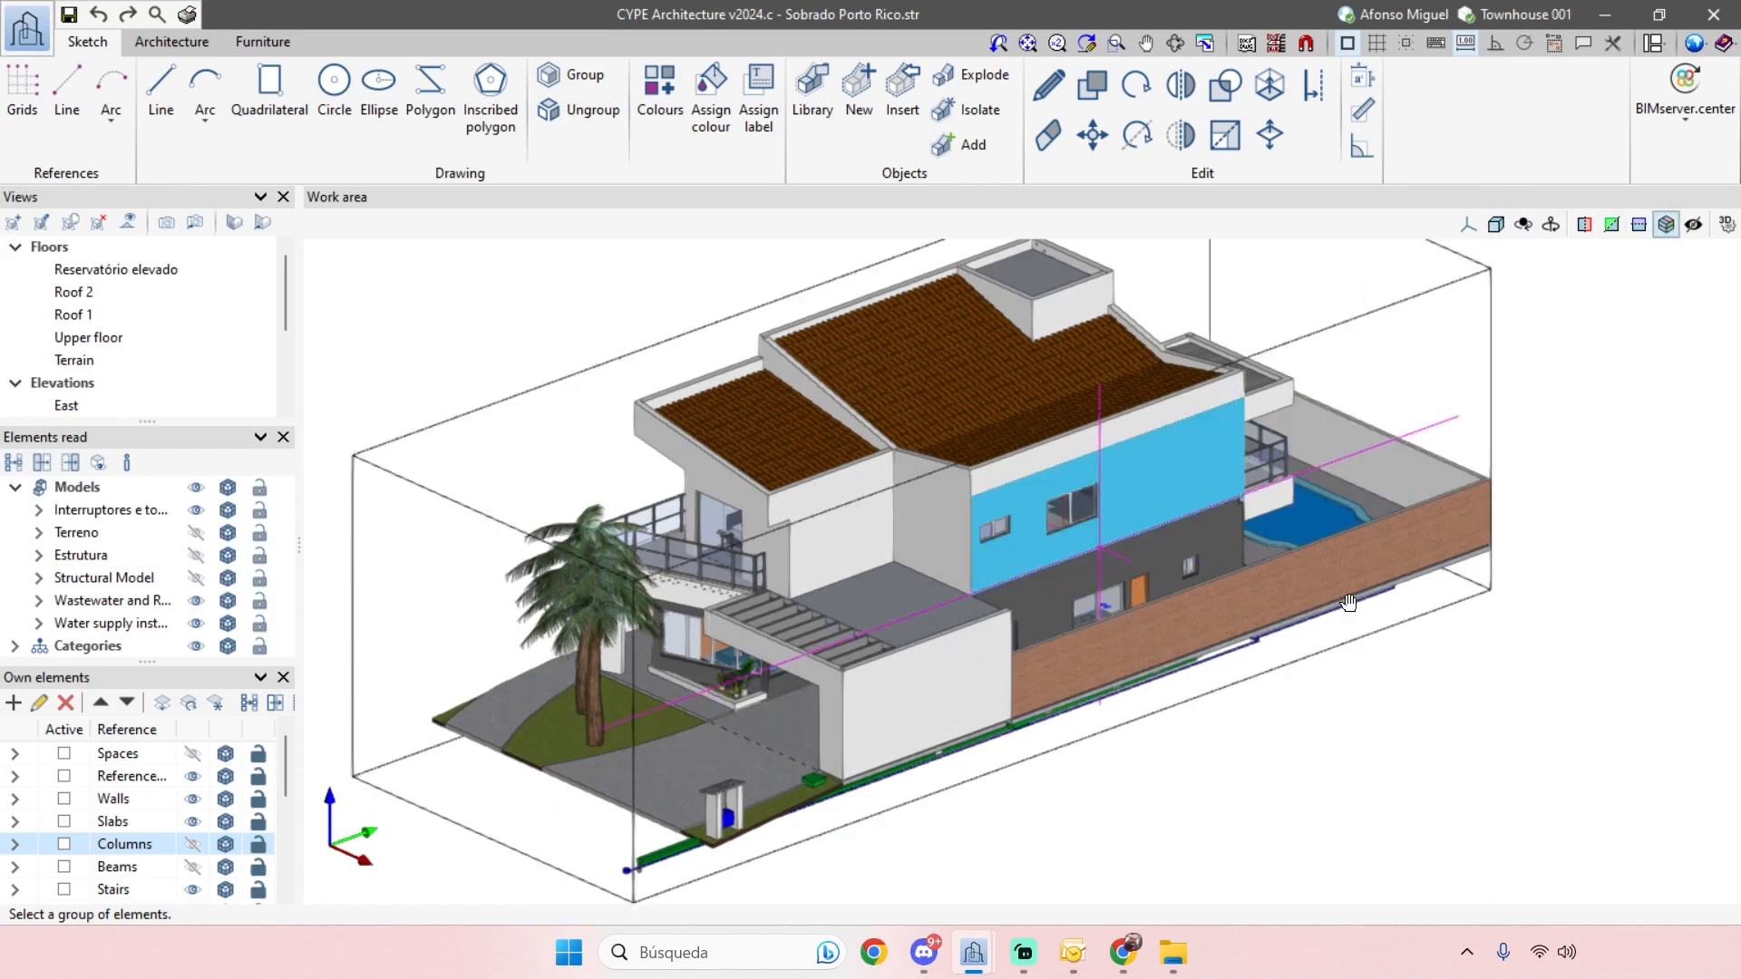
click(1216, 586)
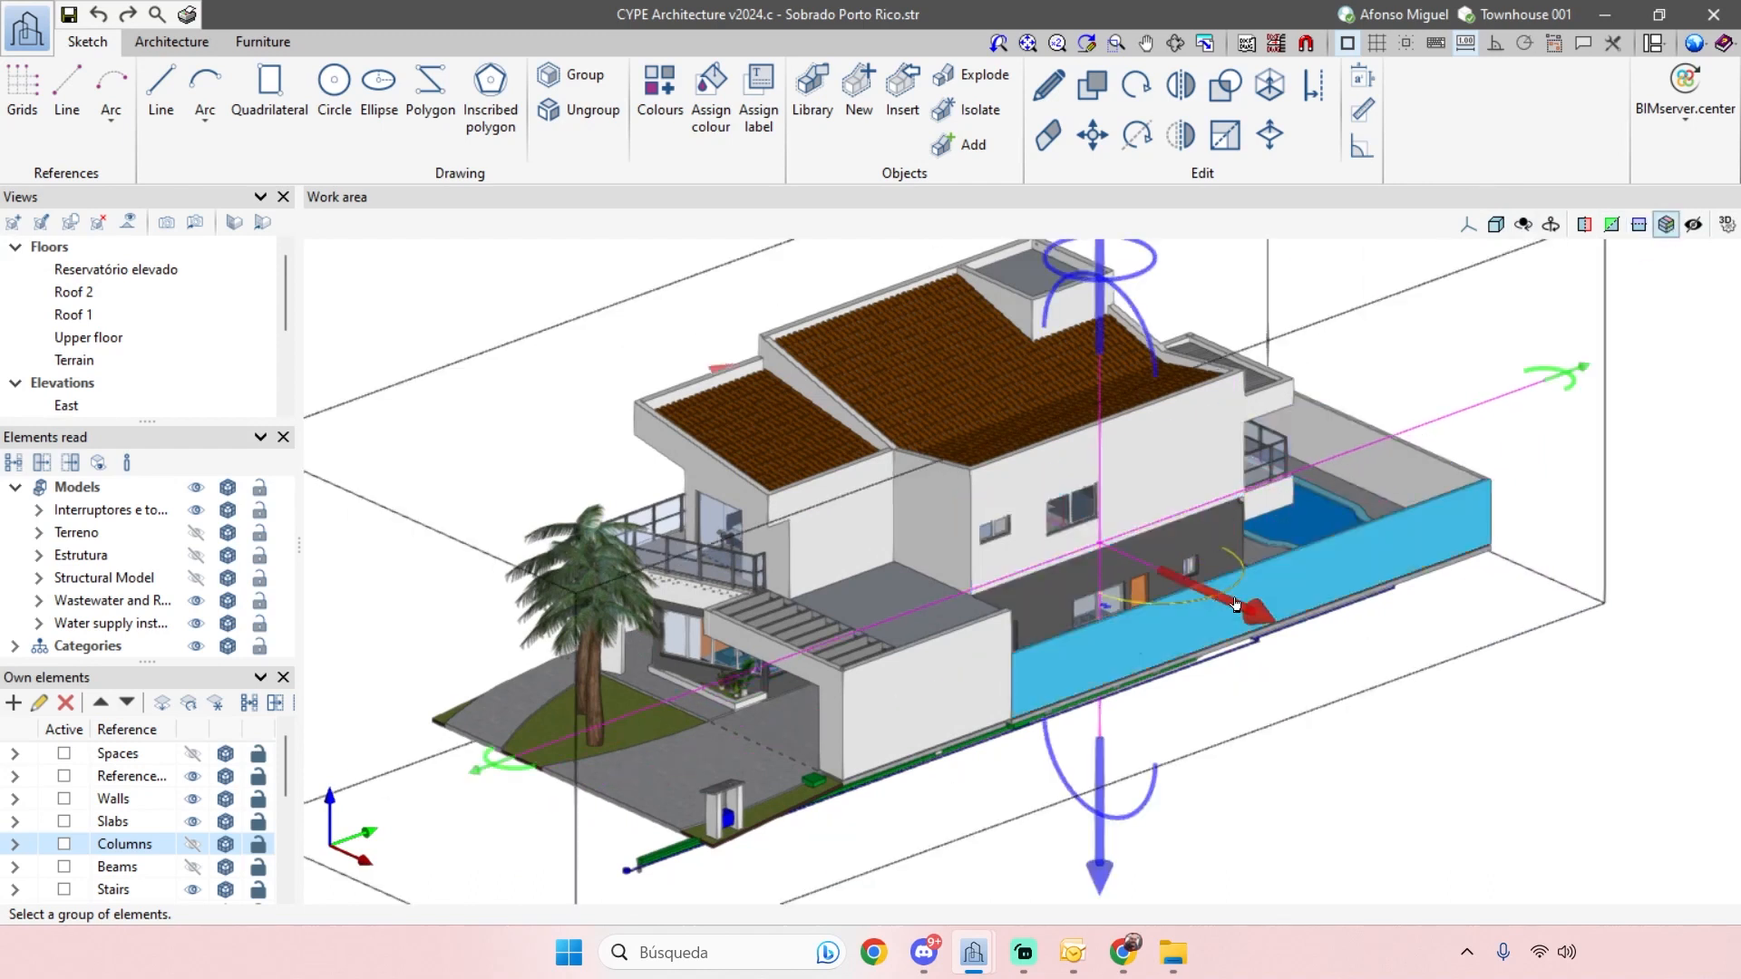
drag(1222, 599, 1171, 571)
scroll(1334, 672, down, 3)
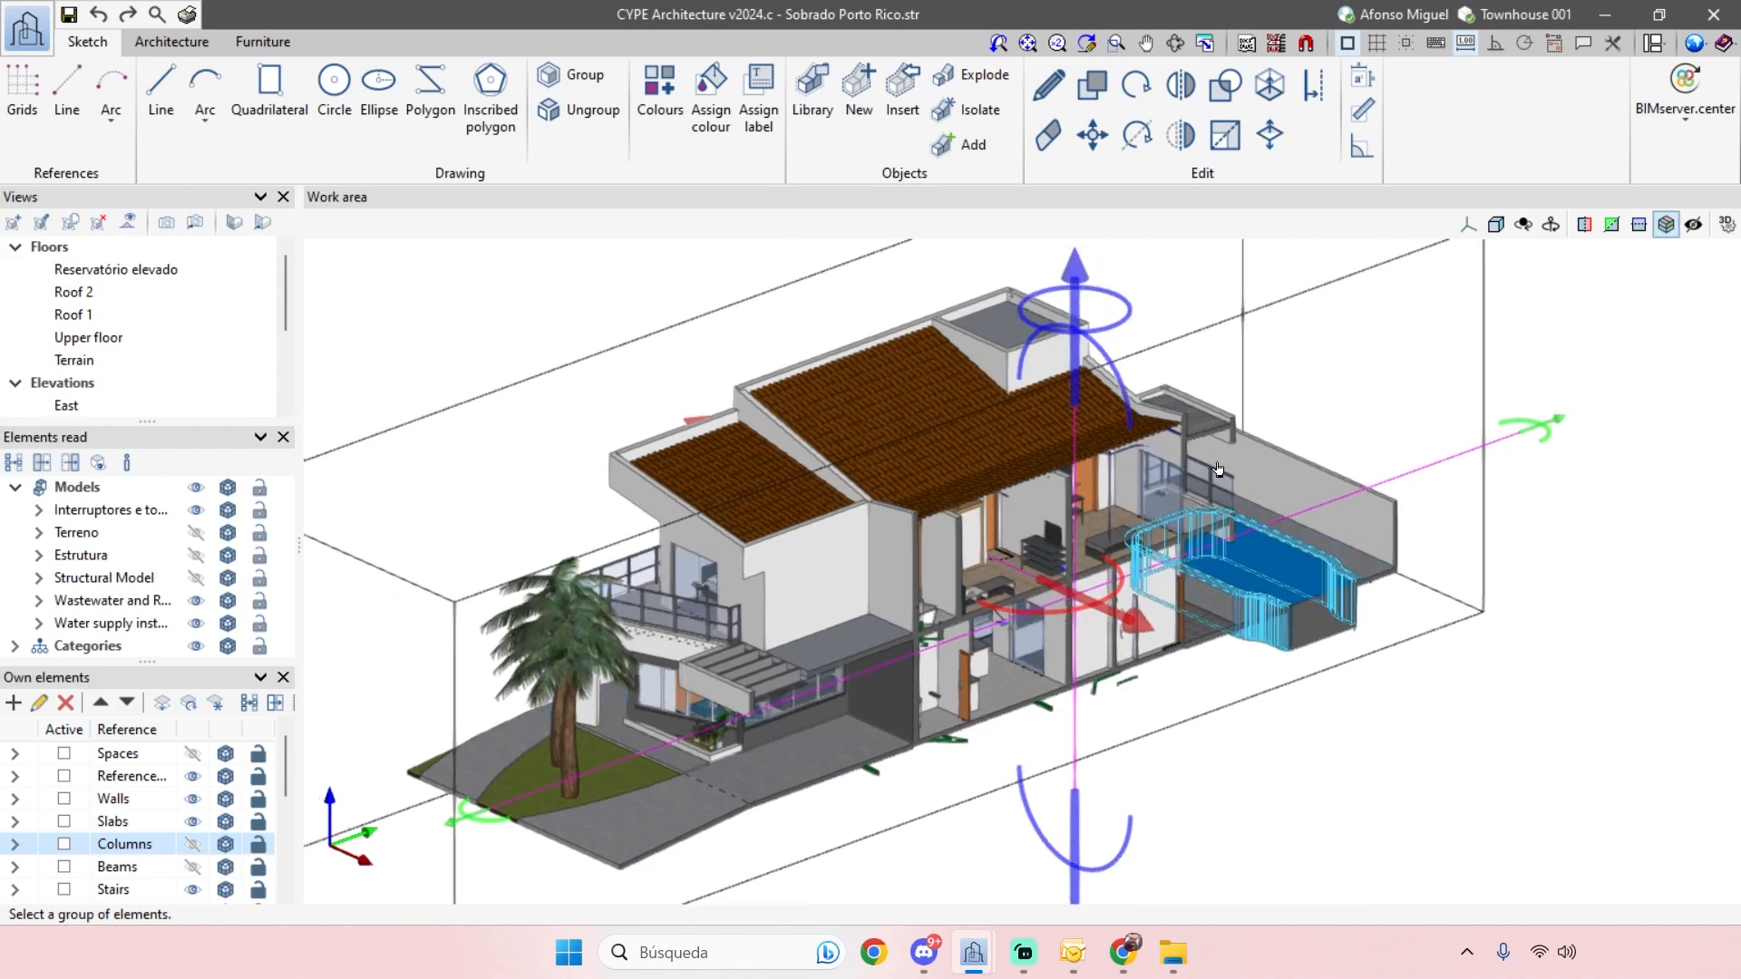
- Lower the section box's upper face to examine the upper floor rooms, and turn the section box off
drag(1123, 339, 1115, 446)
middle_drag(1334, 760, 1371, 766)
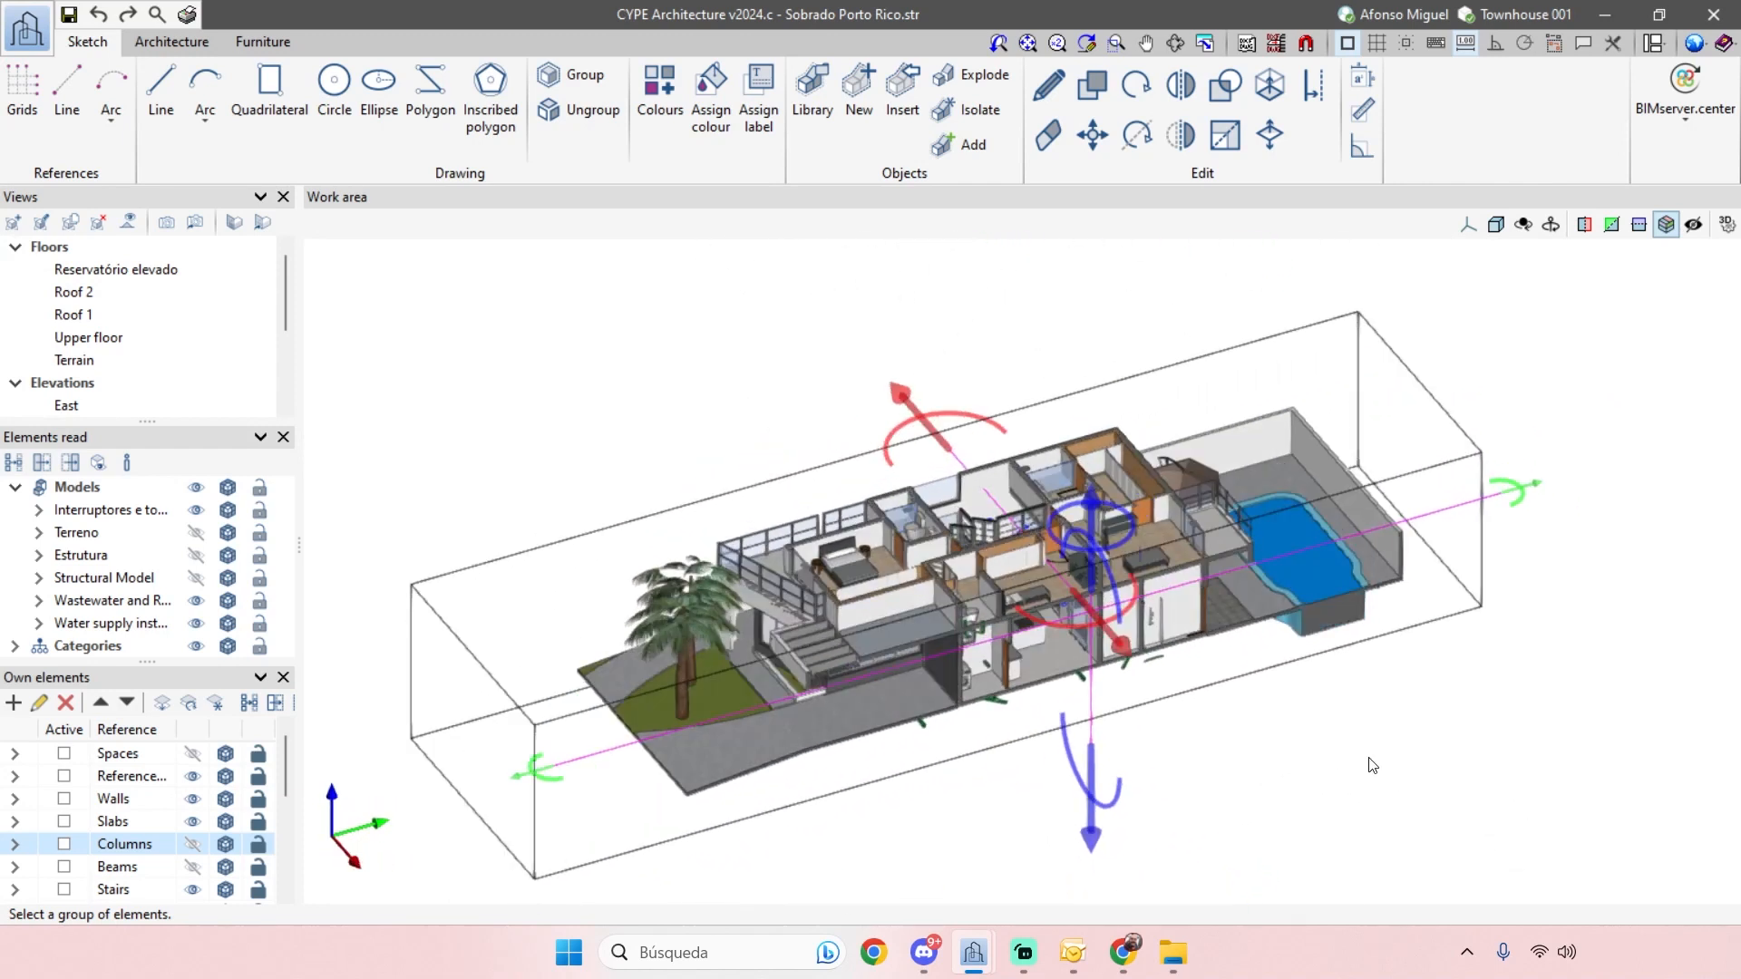
middle_drag(1492, 707, 1093, 529)
scroll(1093, 530, up, 2)
middle_drag(1206, 669, 1043, 670)
scroll(1043, 670, up, 3)
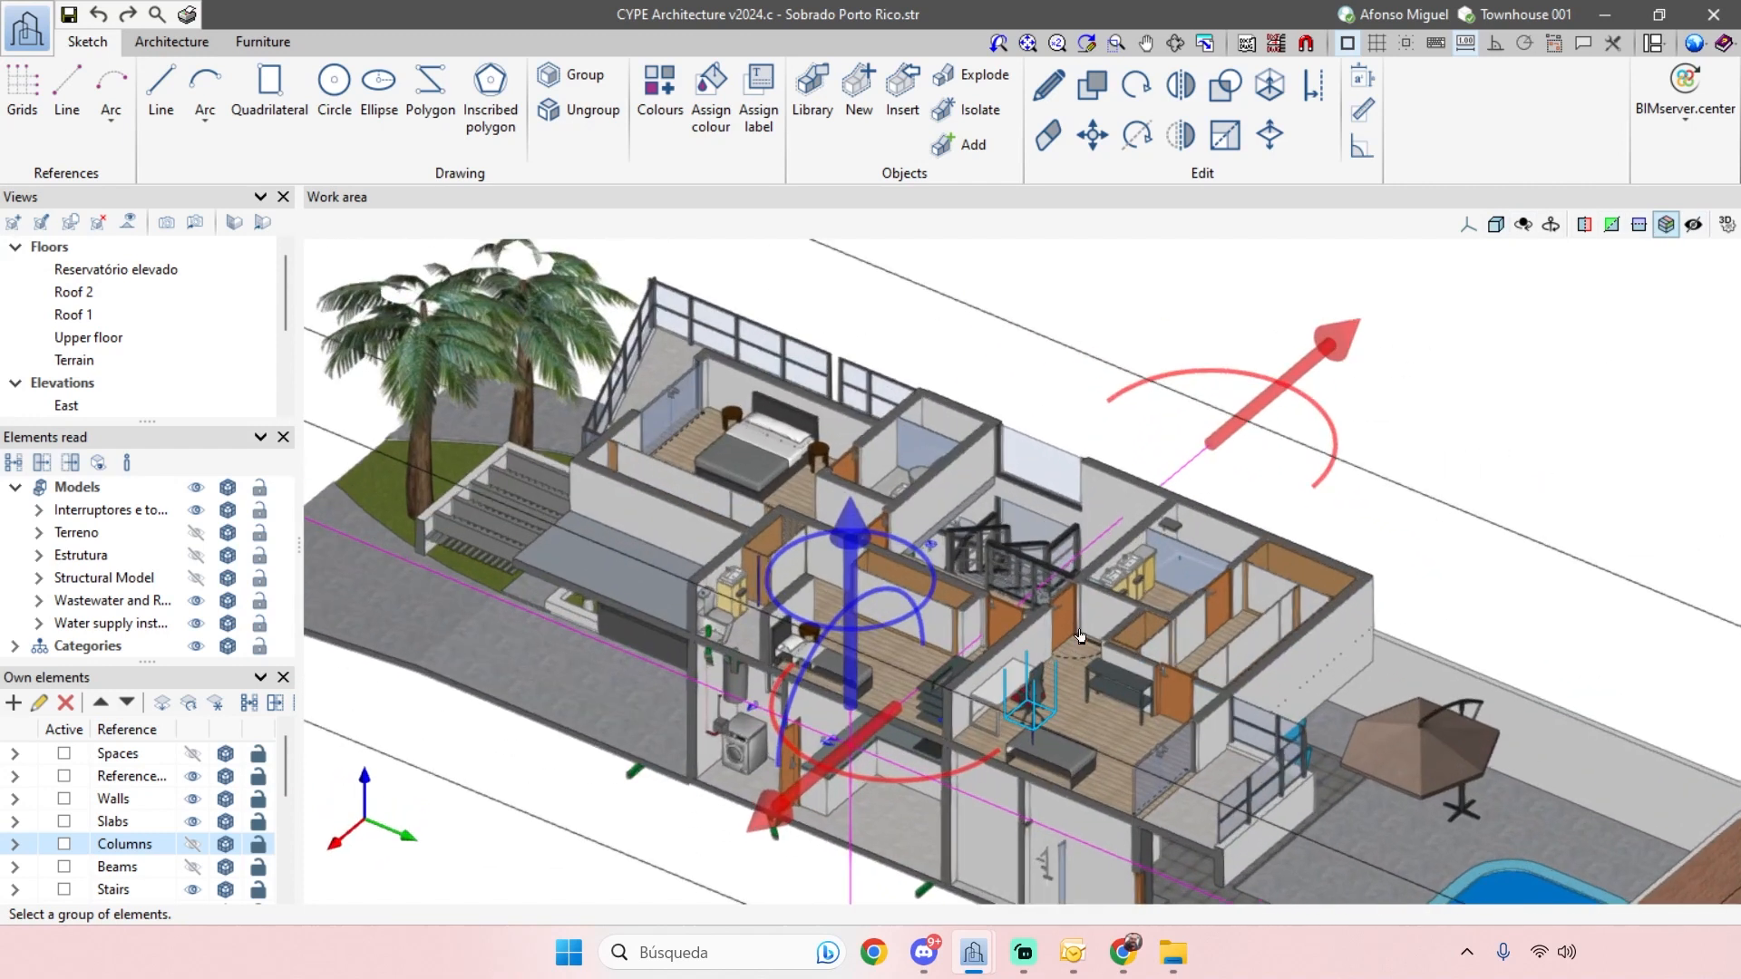
scroll(940, 734, down, 6)
middle_drag(955, 751, 1219, 743)
click(1666, 224)
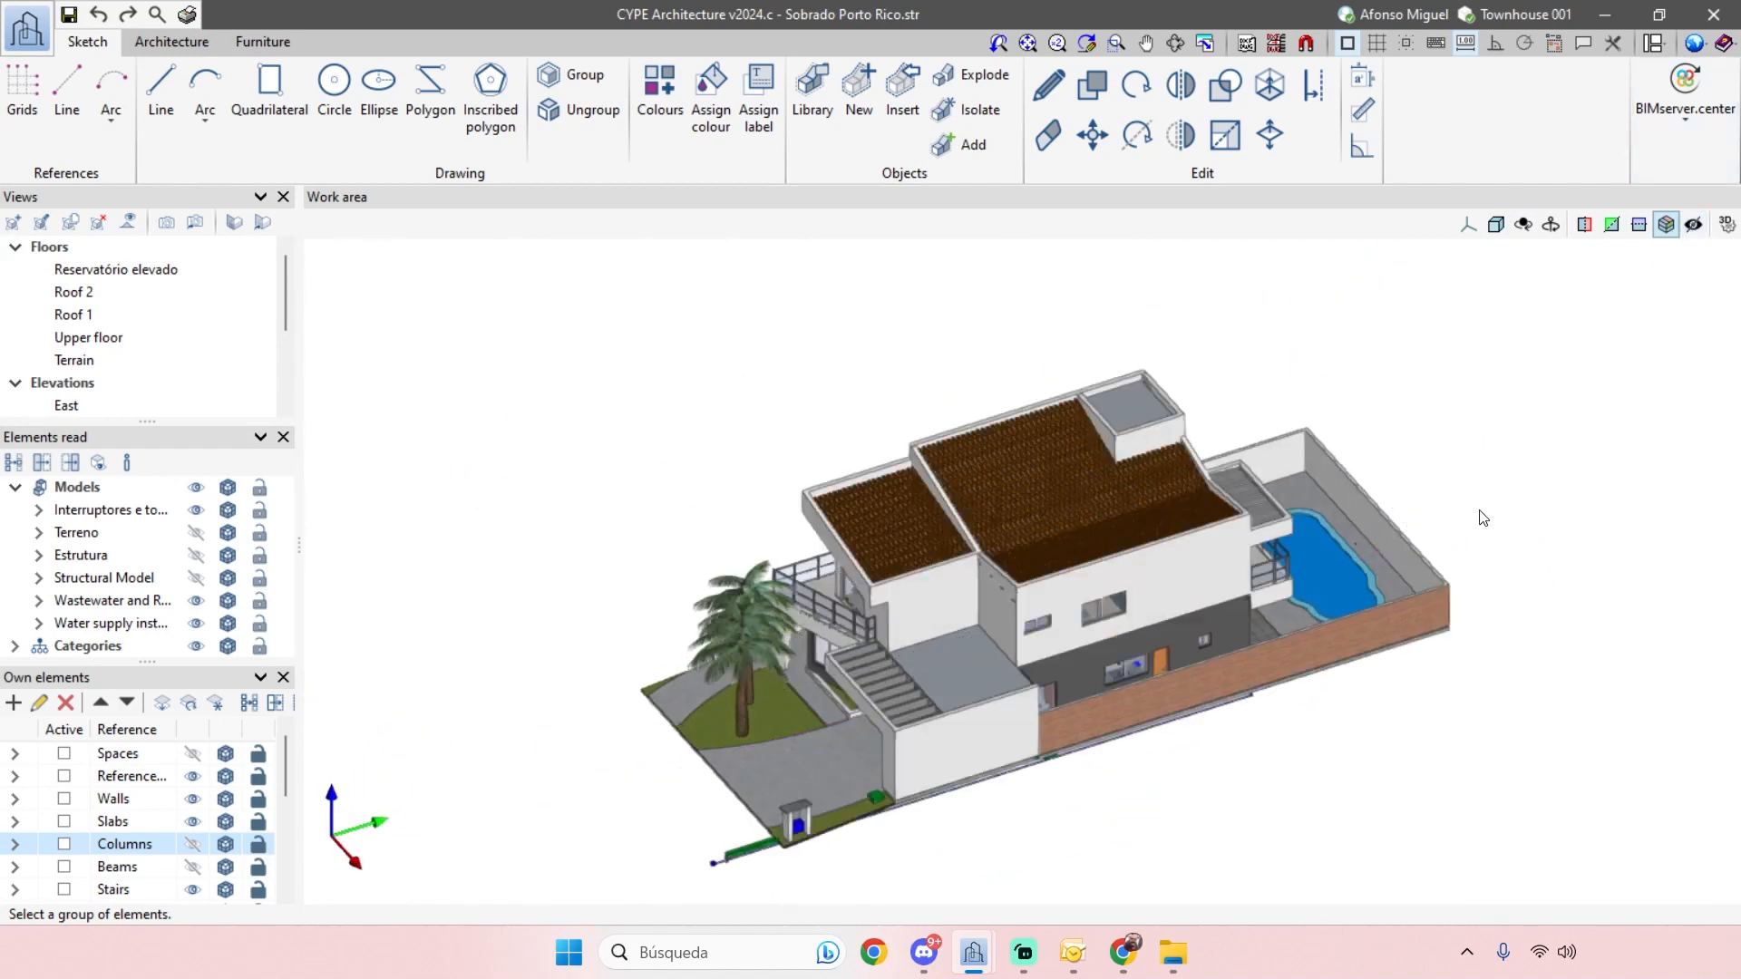
middle_drag(1368, 765, 1301, 744)
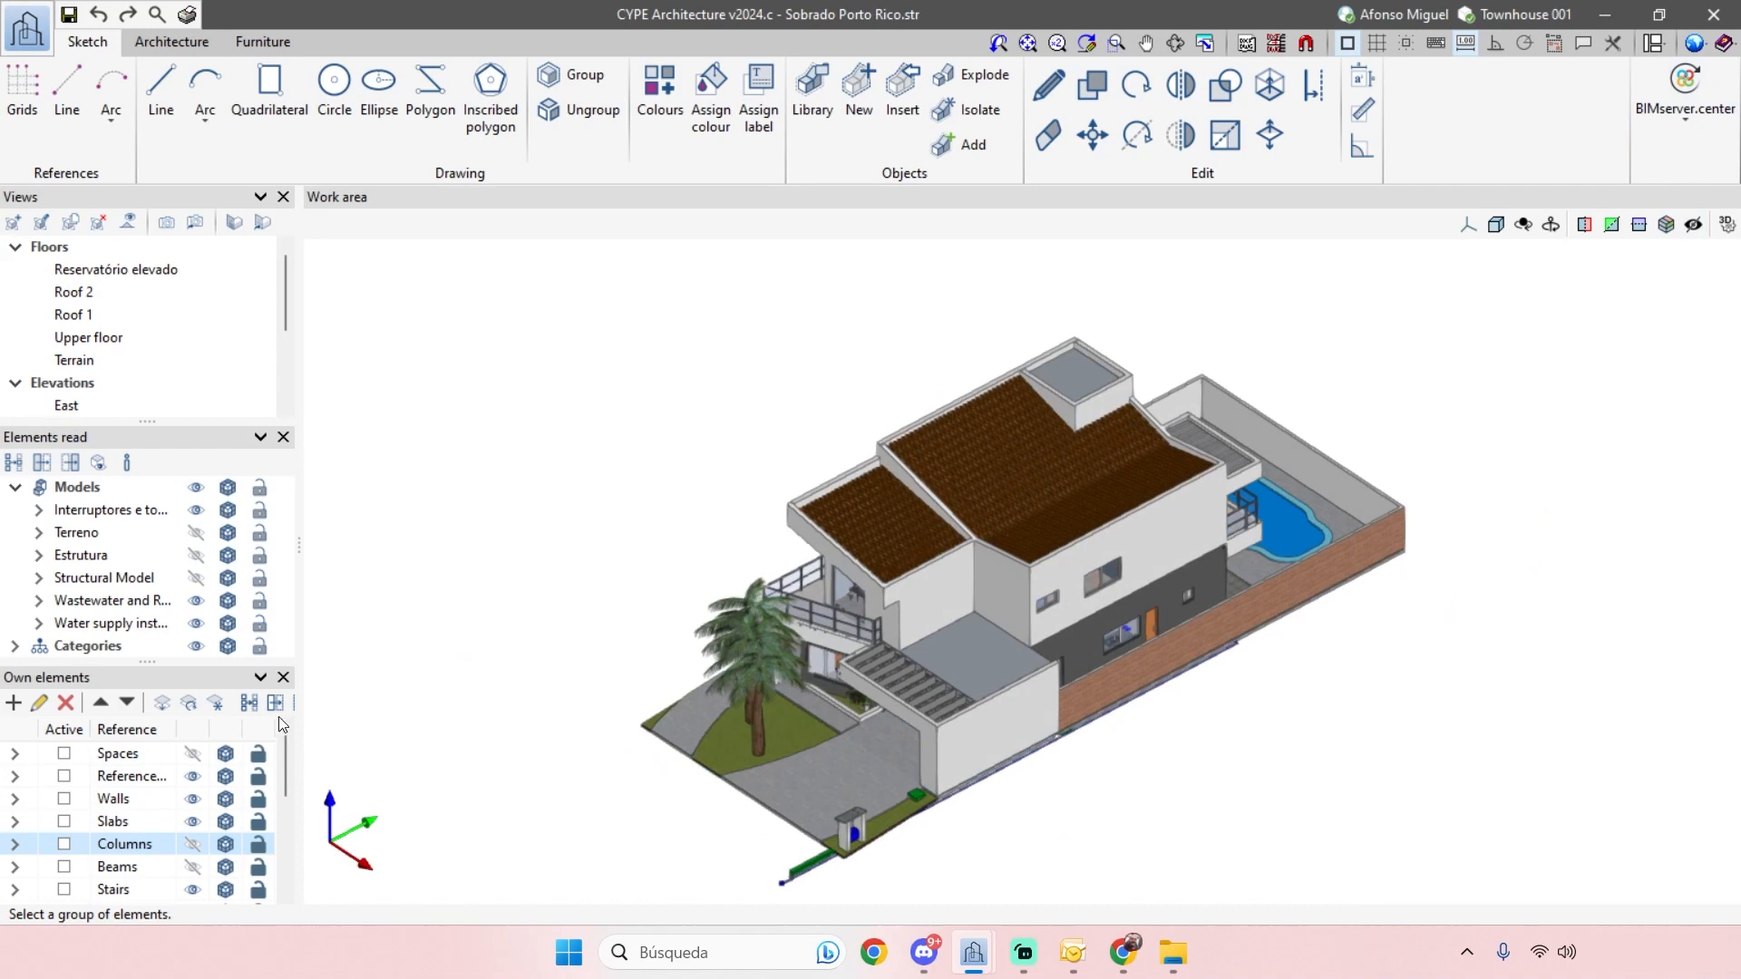
- Enlarge the own elements list and hide the Walls, Slabs, Water Equipment and Furniture groups
drag(146, 662, 145, 558)
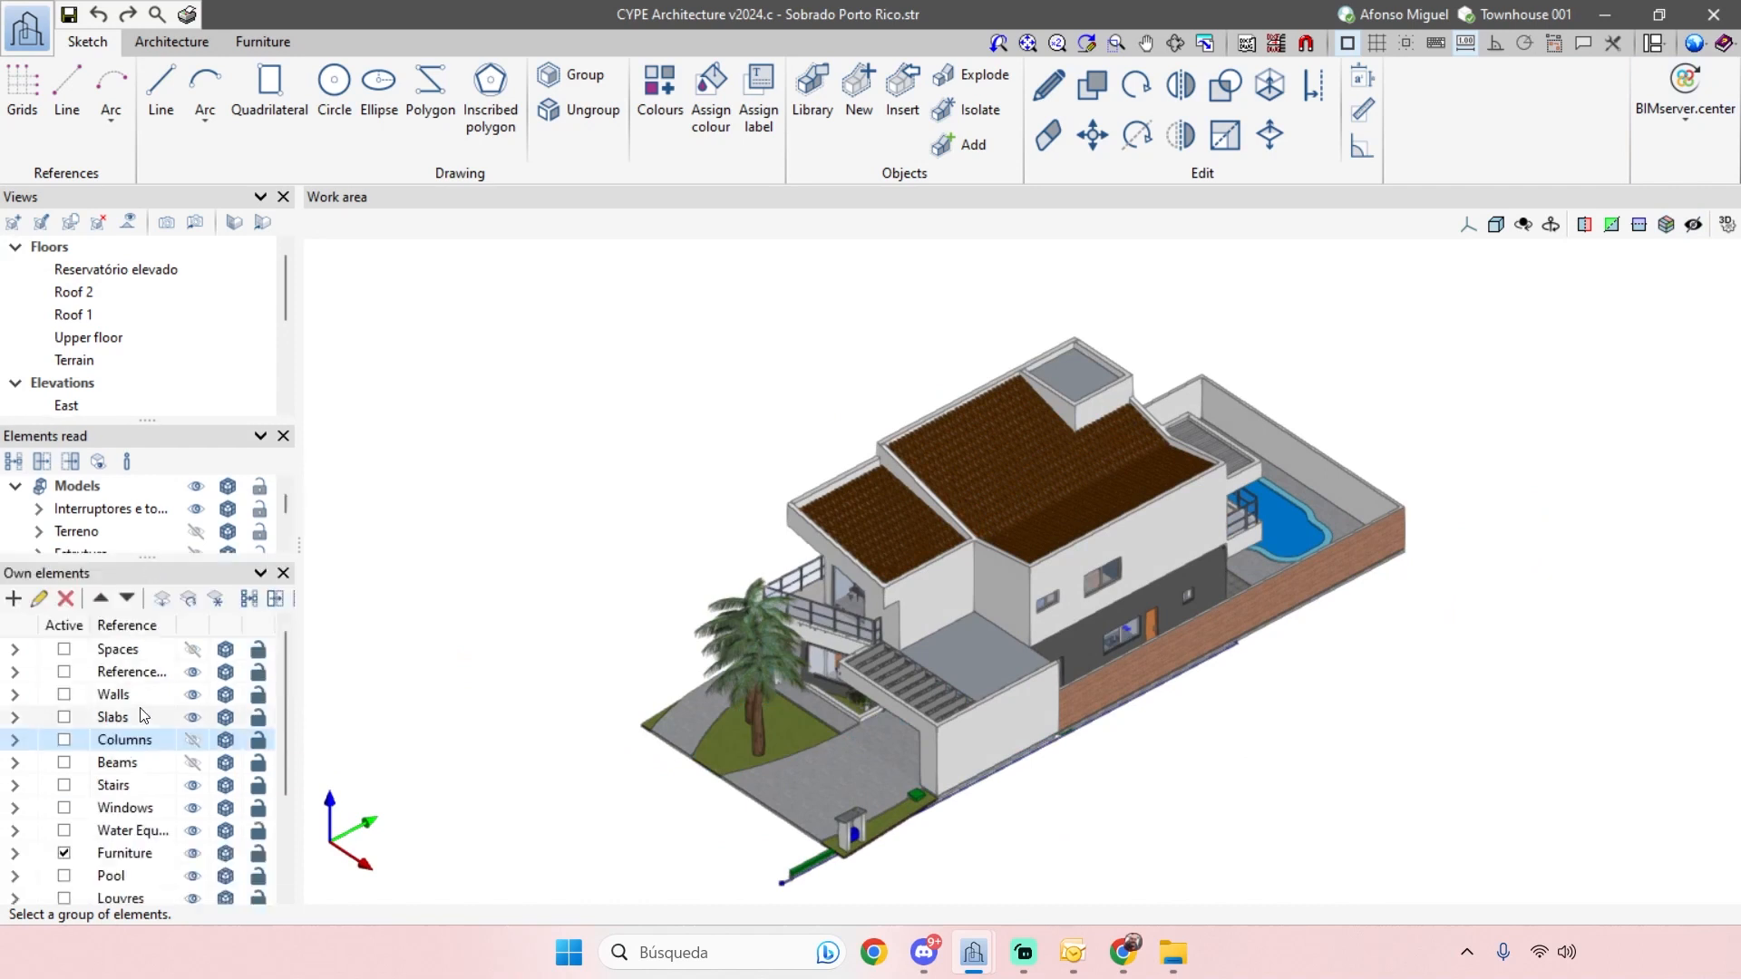
click(191, 762)
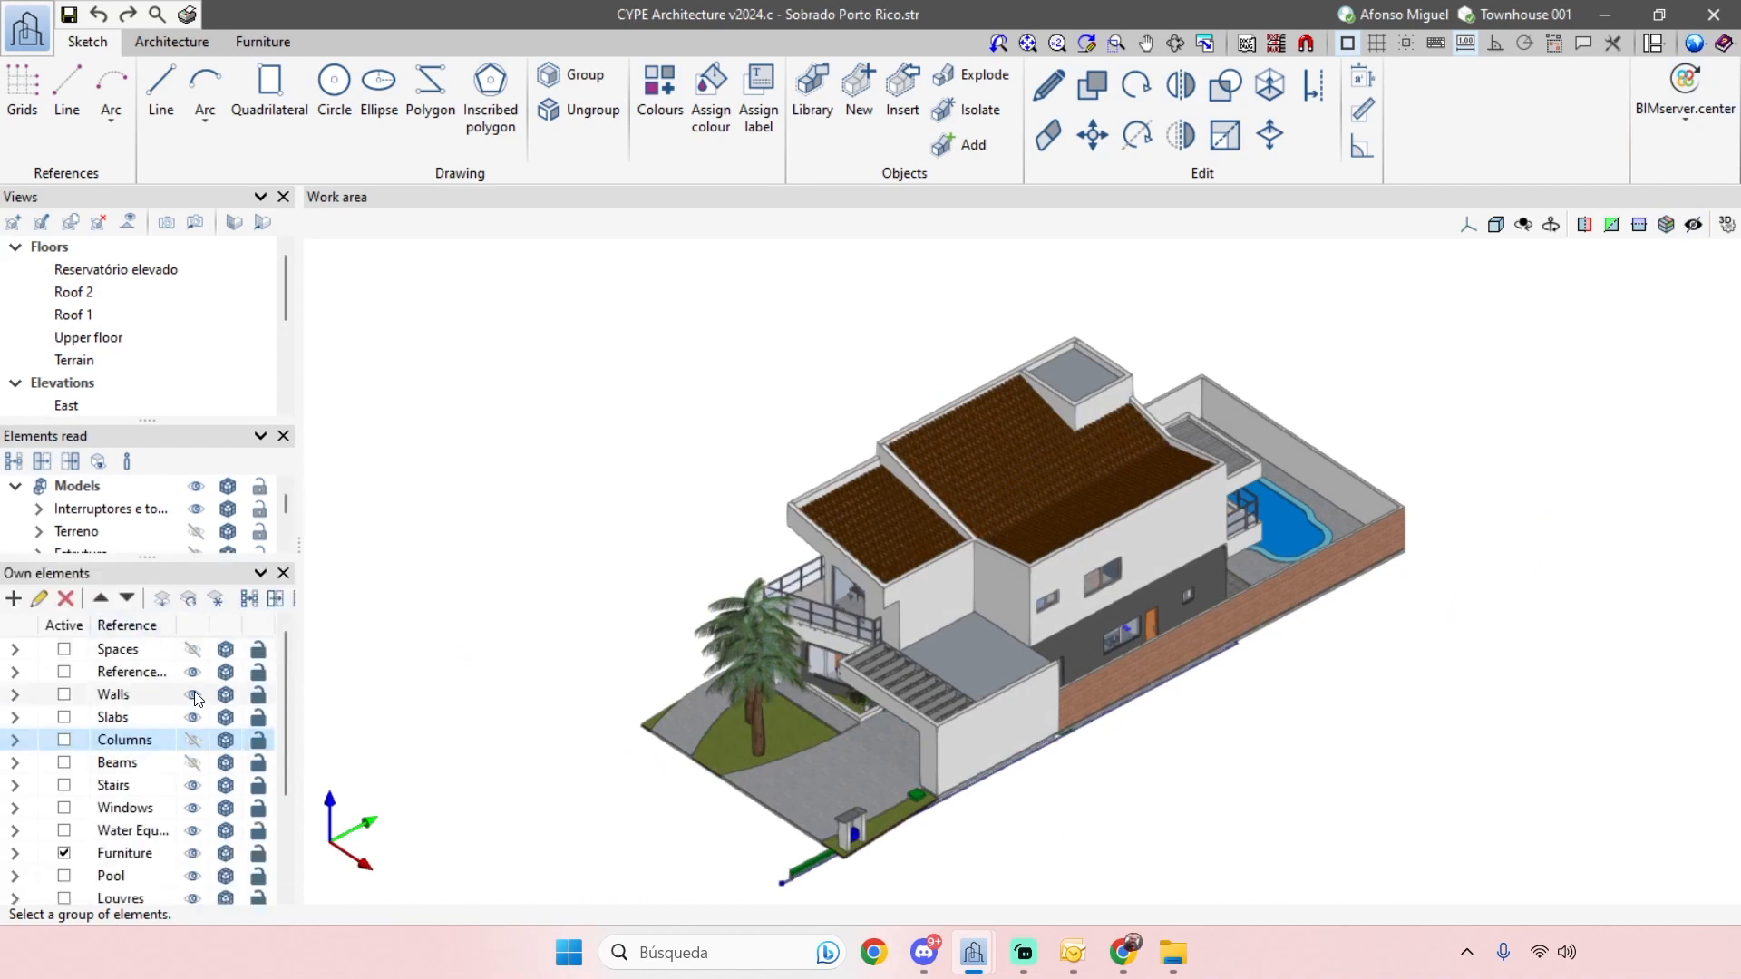
click(192, 695)
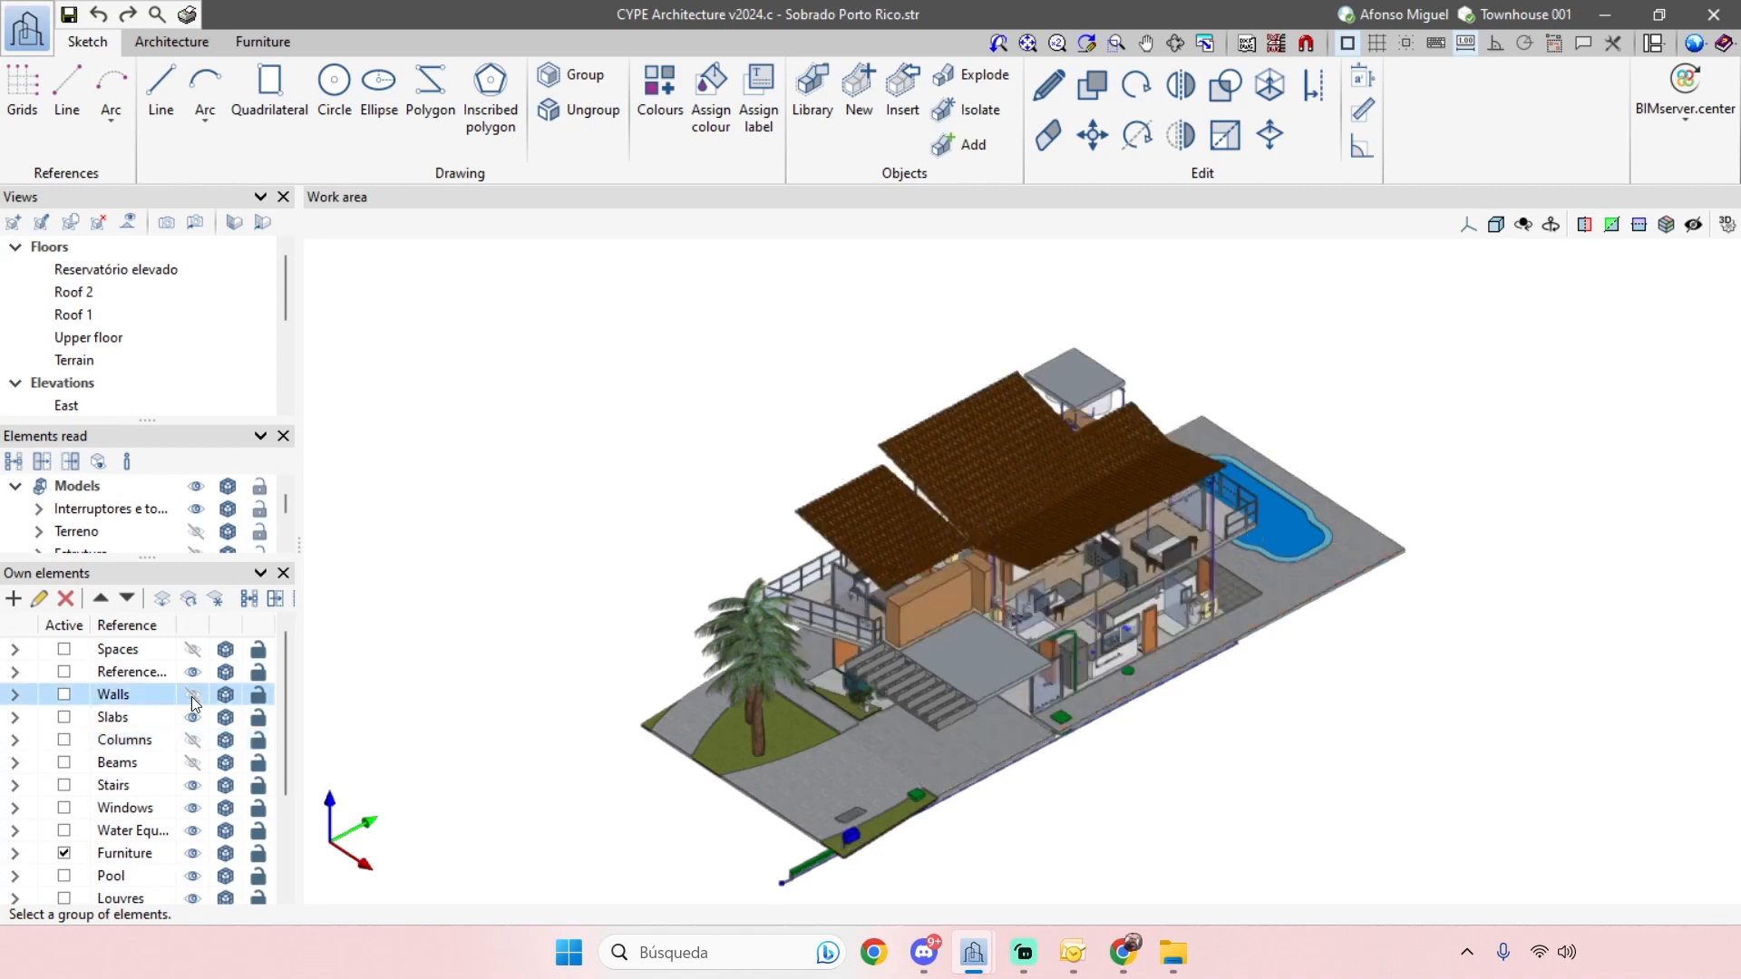
click(192, 717)
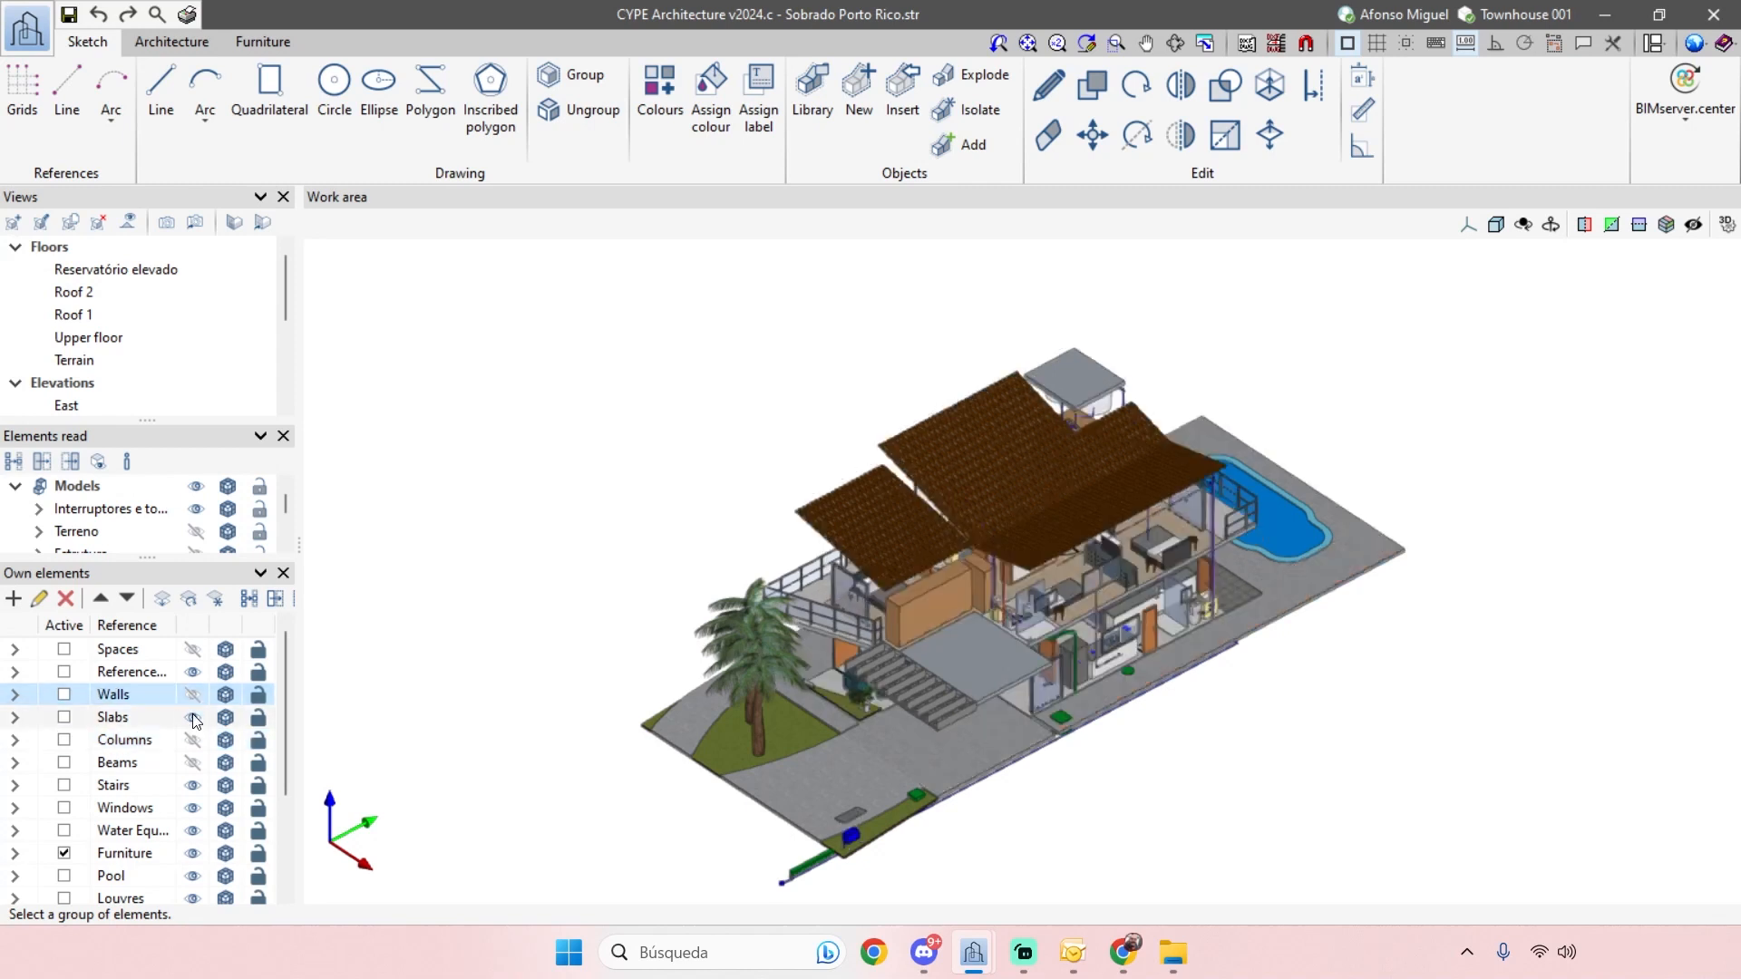
click(192, 832)
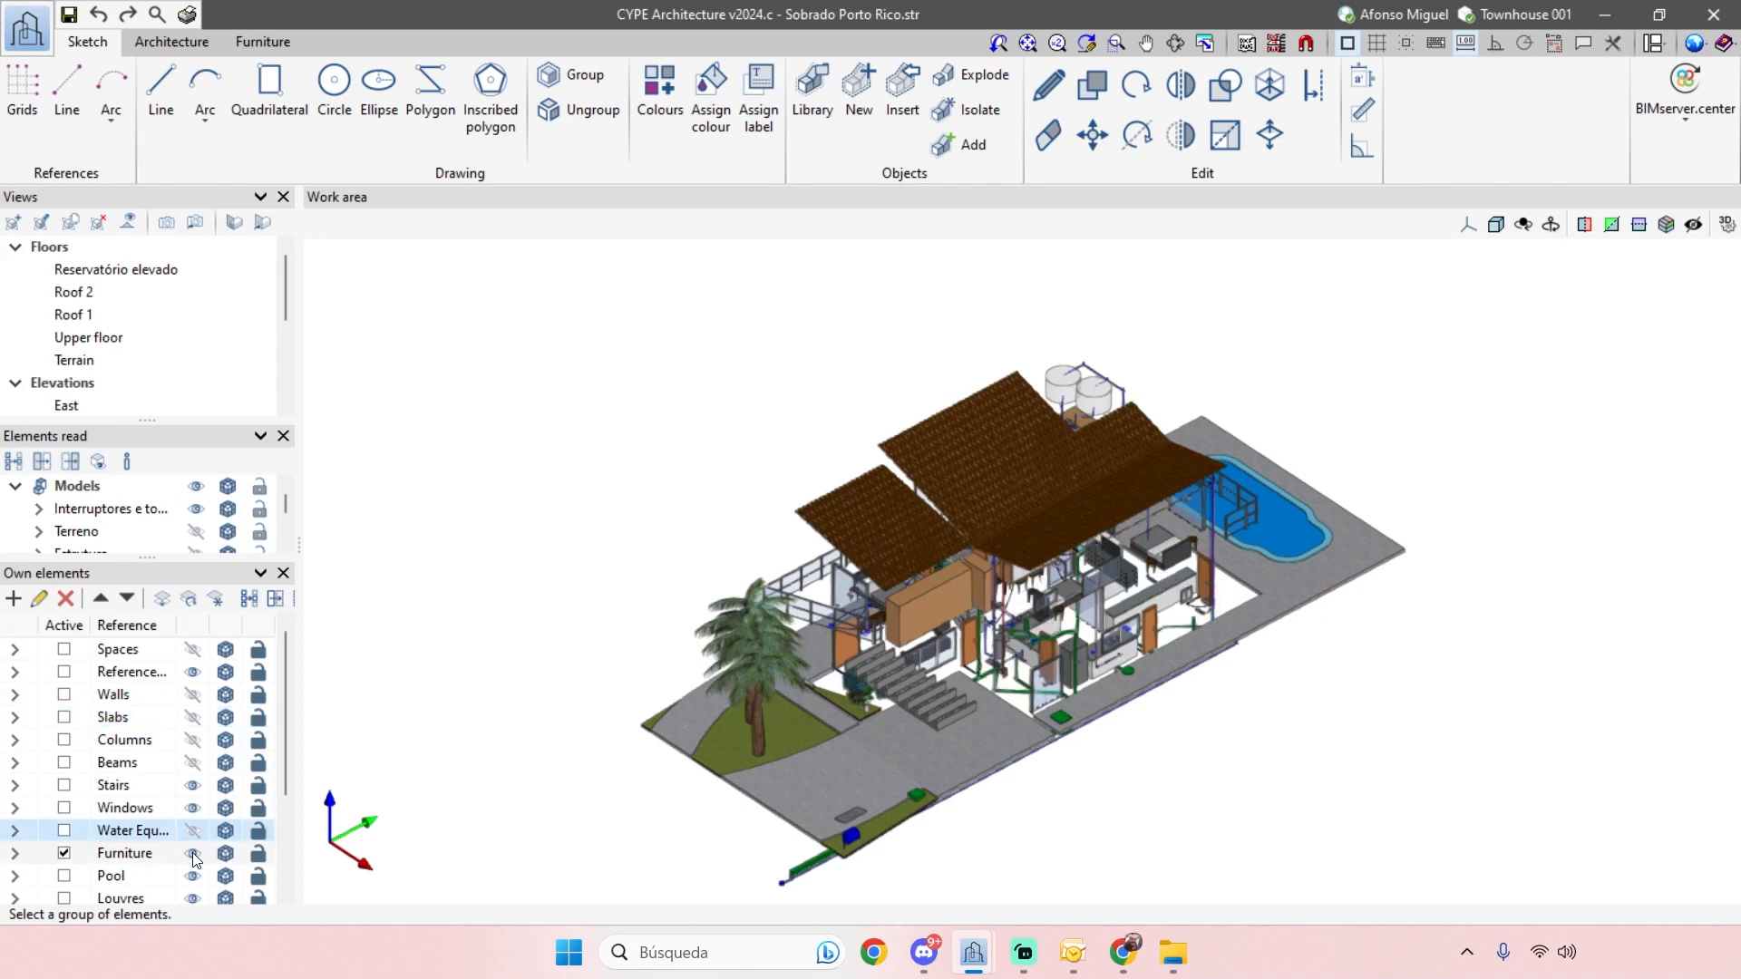
click(192, 854)
scroll(1179, 689, up, 3)
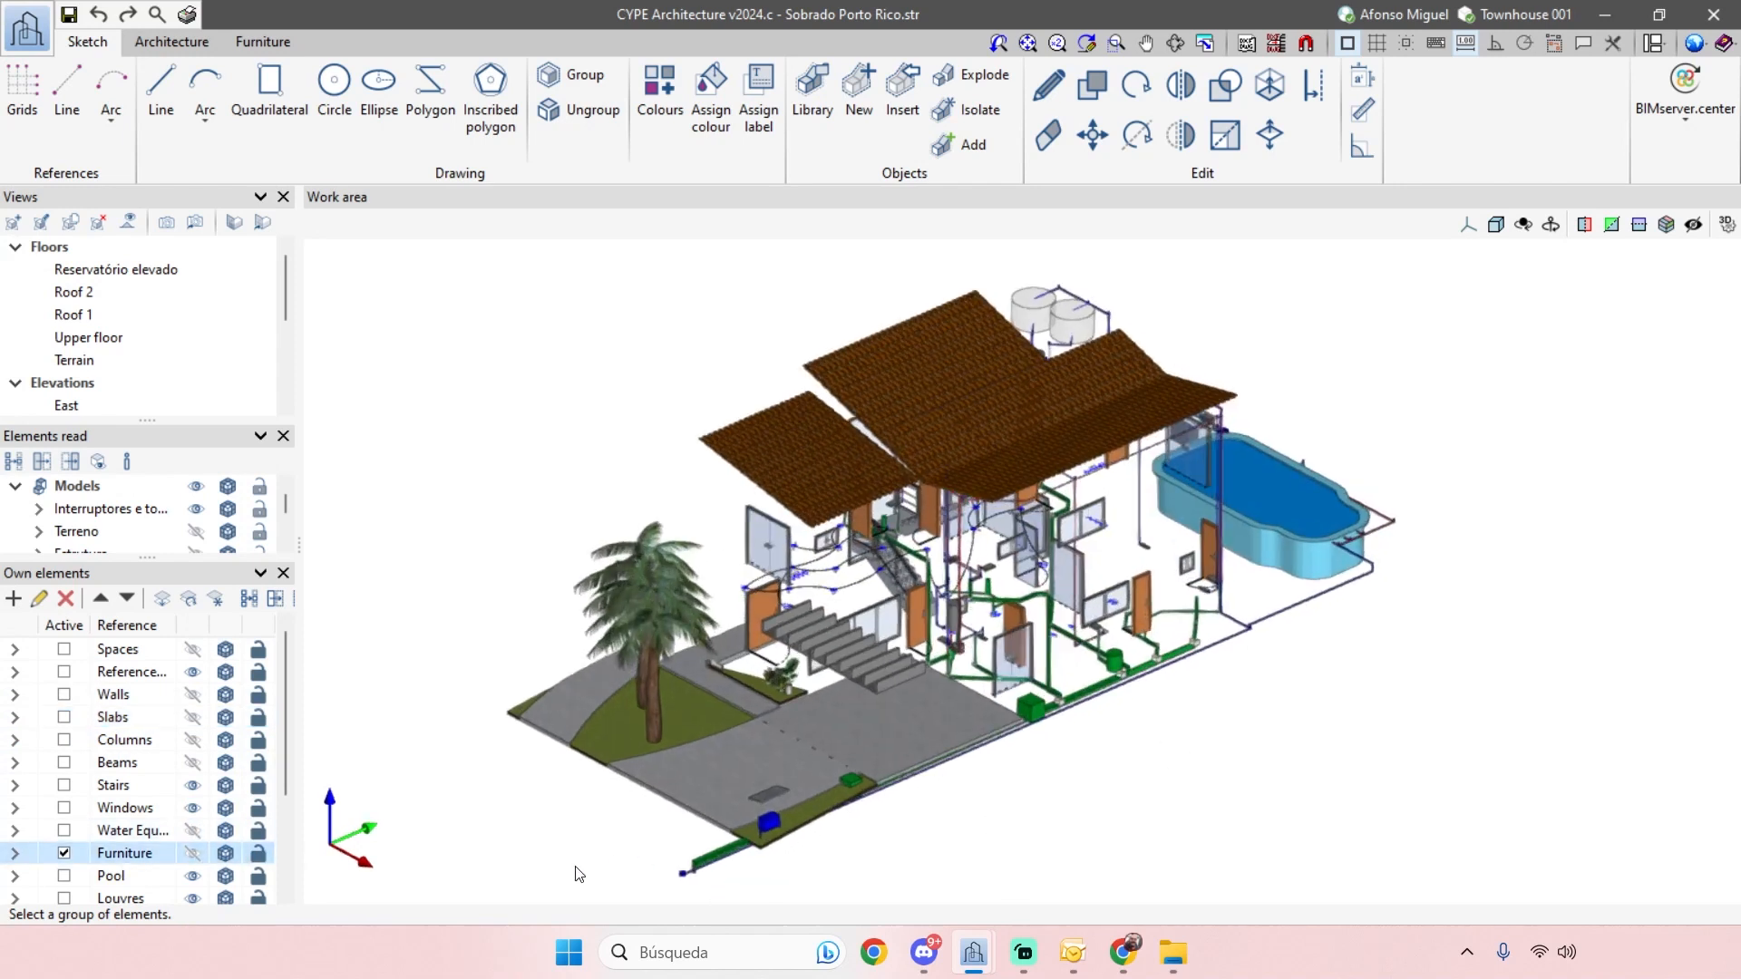
- Hide the Pool, Louvres, Windows, Stairs and Telhado groups to isolate the building's installations
click(192, 878)
scroll(1263, 719, down, 1)
middle_drag(1263, 719, 1002, 764)
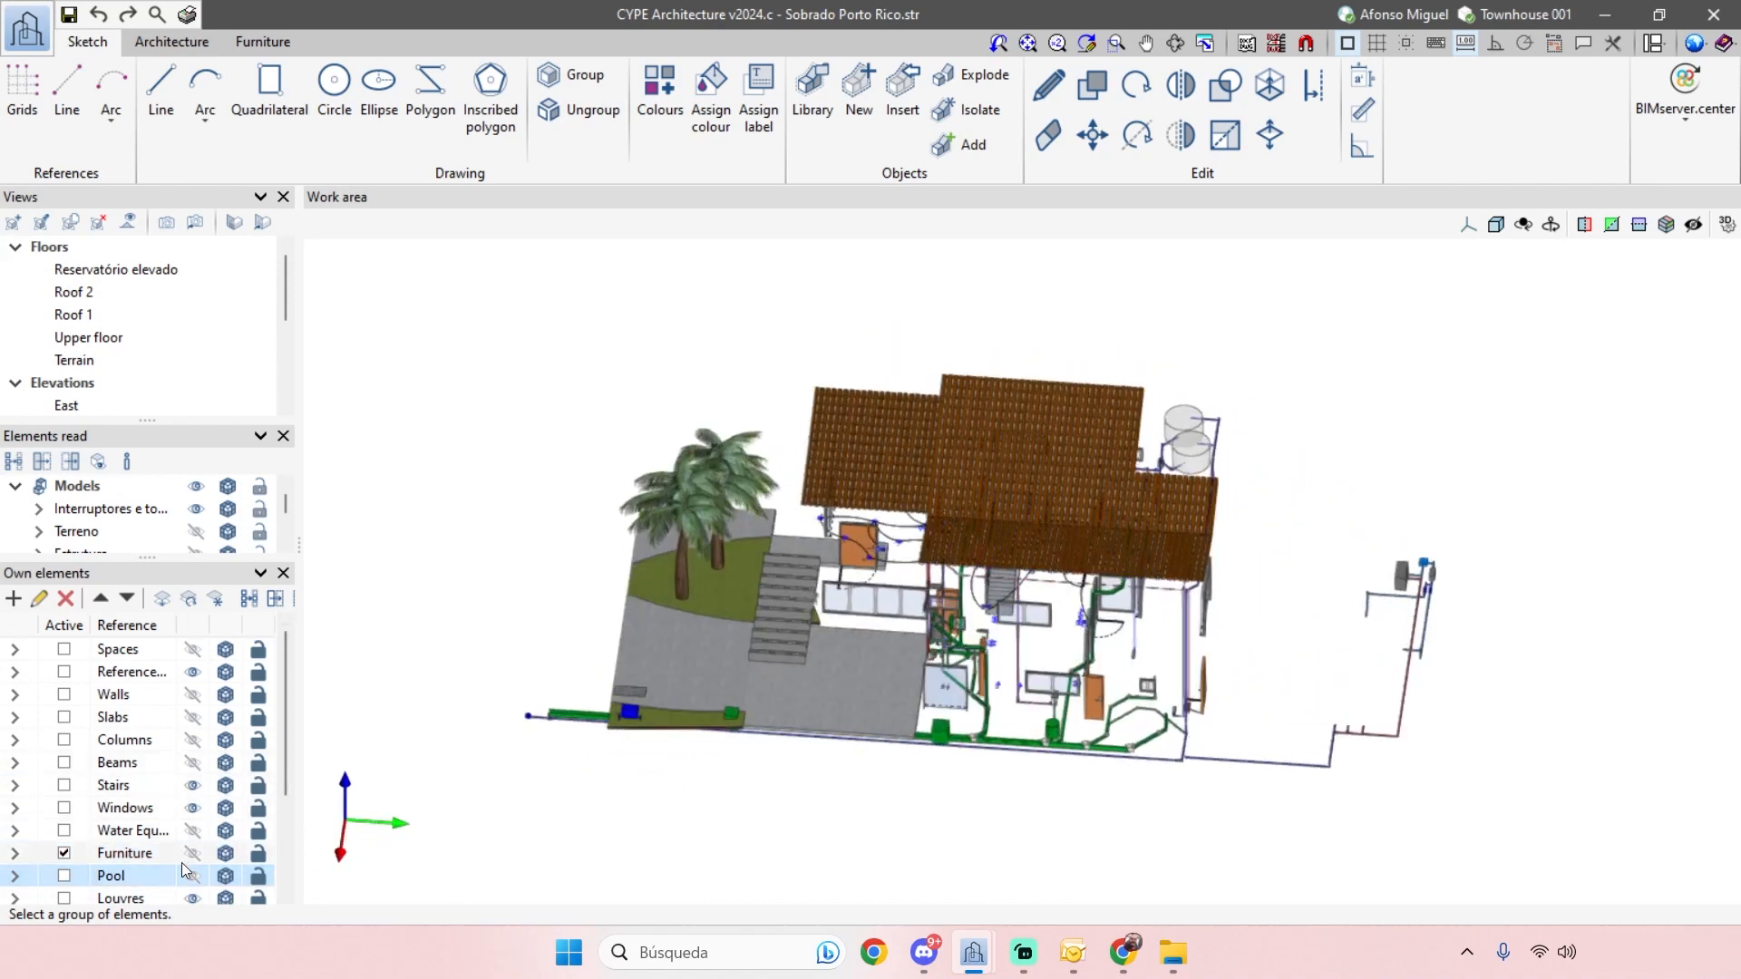
click(192, 897)
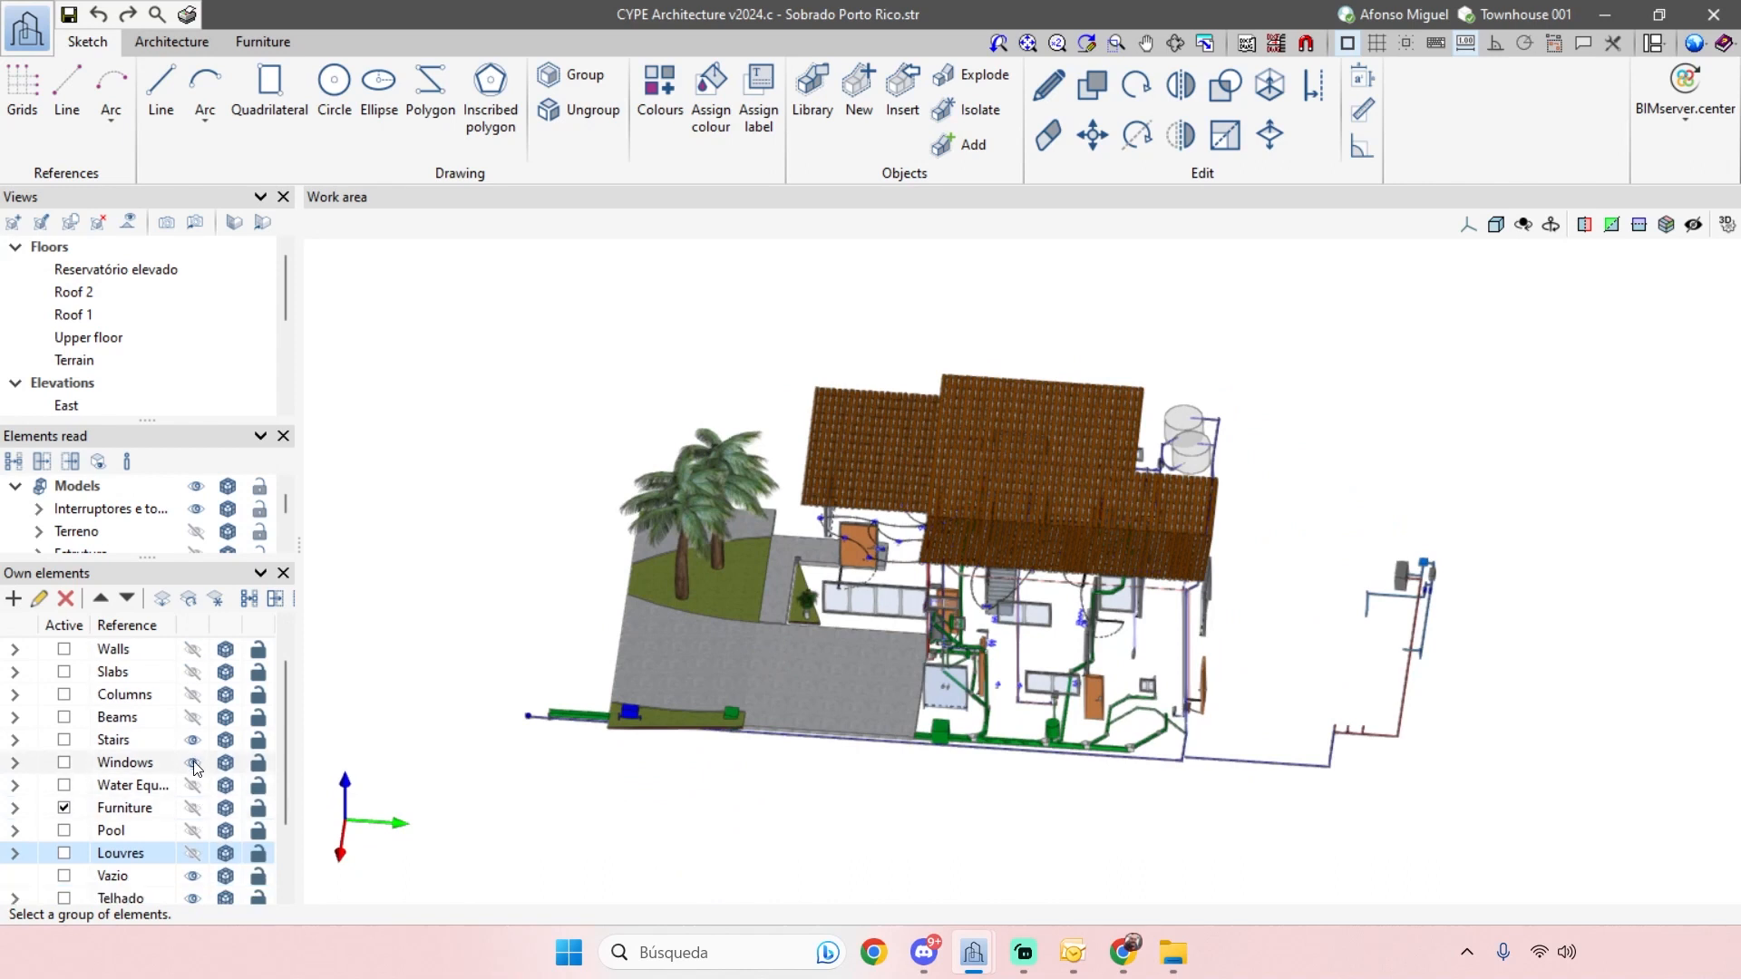
click(194, 763)
click(192, 740)
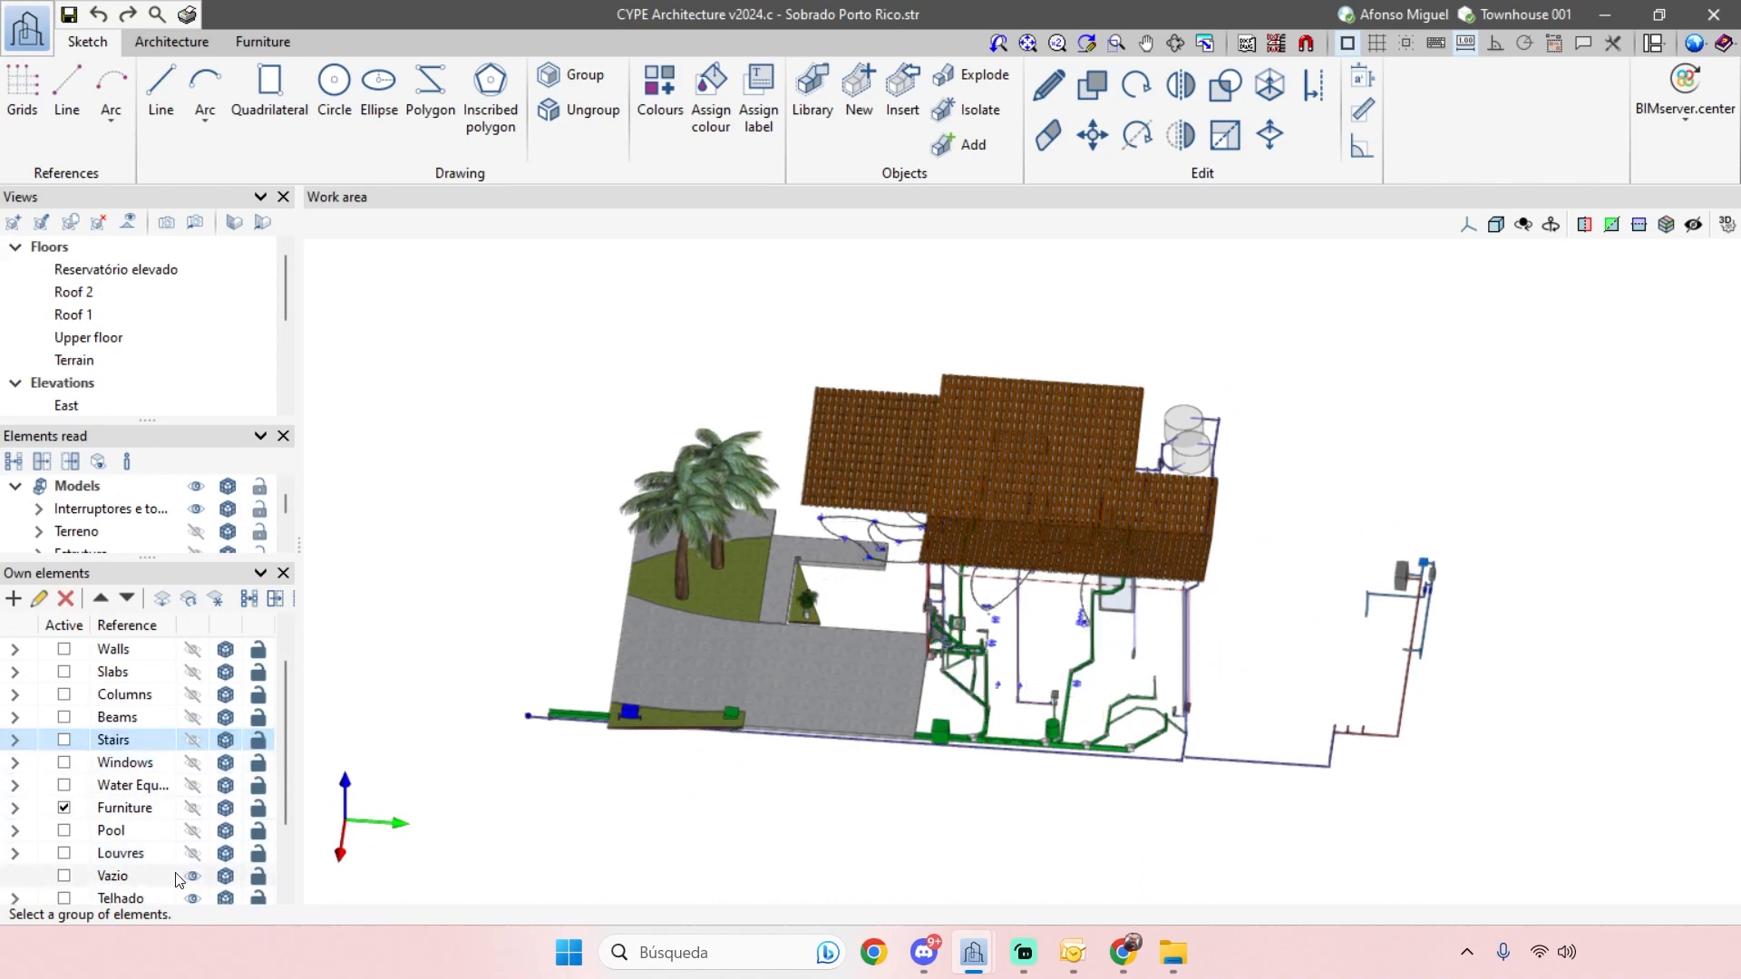
scroll(178, 879, down, 1)
click(192, 830)
shift+middle_drag(1043, 599, 1324, 584)
scroll(1324, 589, up, 1)
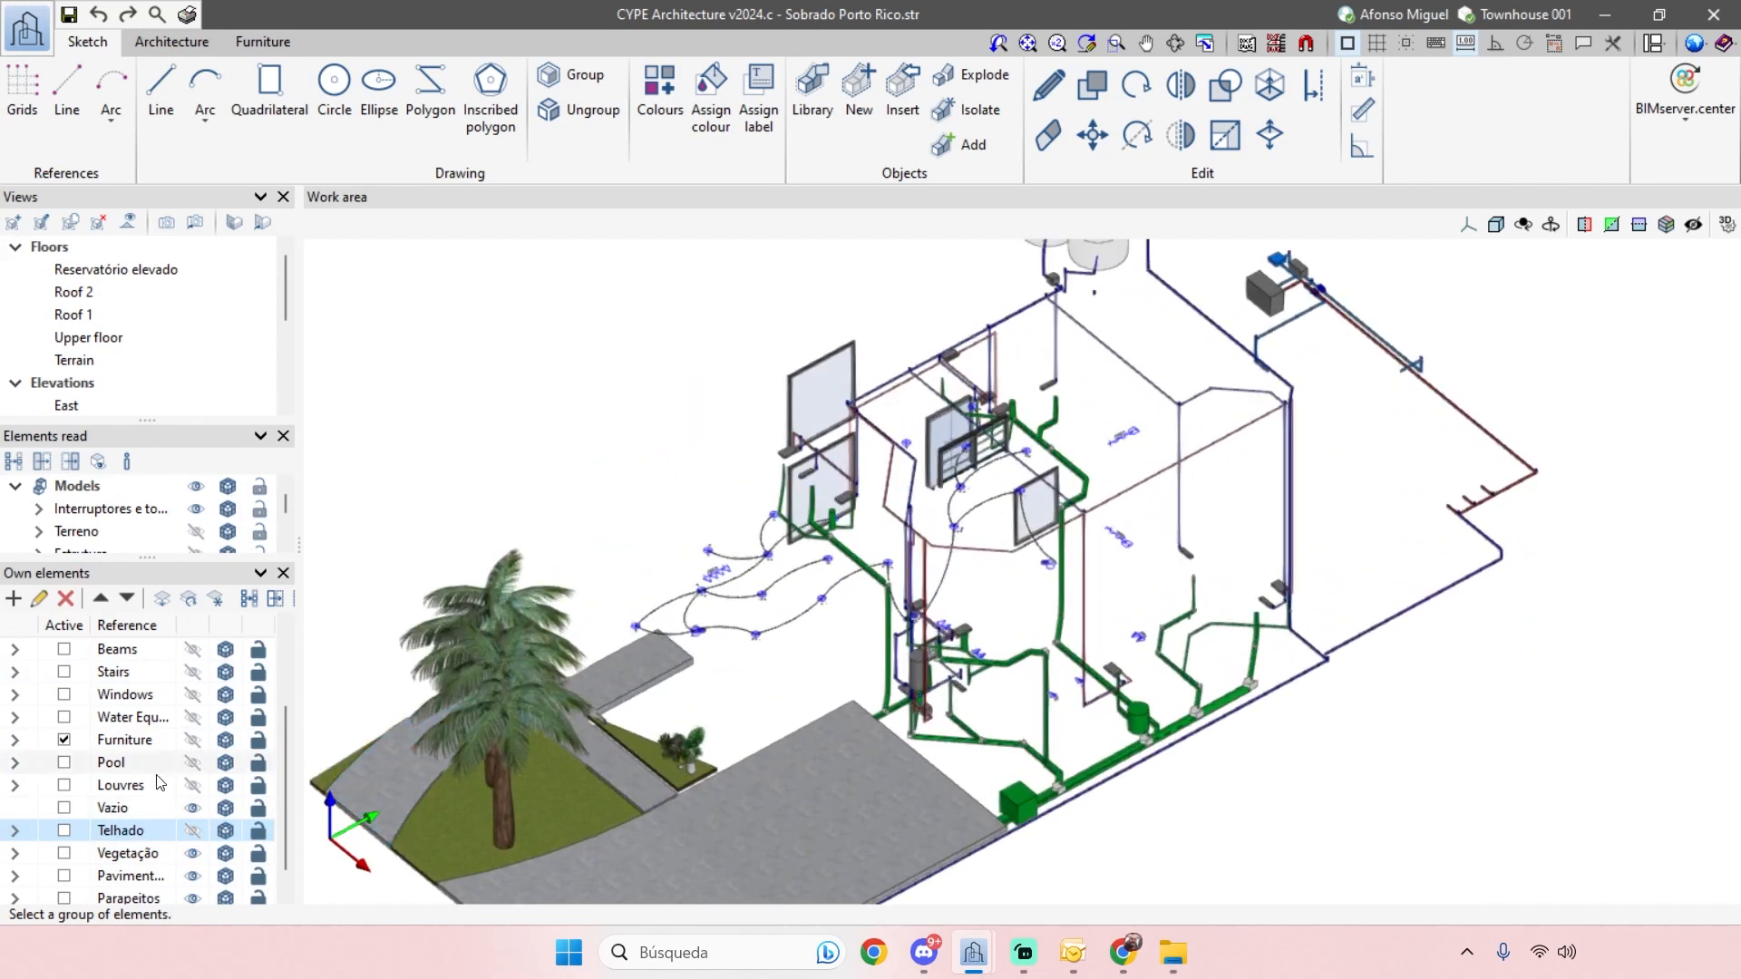
- Examine the exposed water supply, wastewater and electrical installations in the 3D model
scroll(187, 787, up, 2)
scroll(190, 771, down, 1)
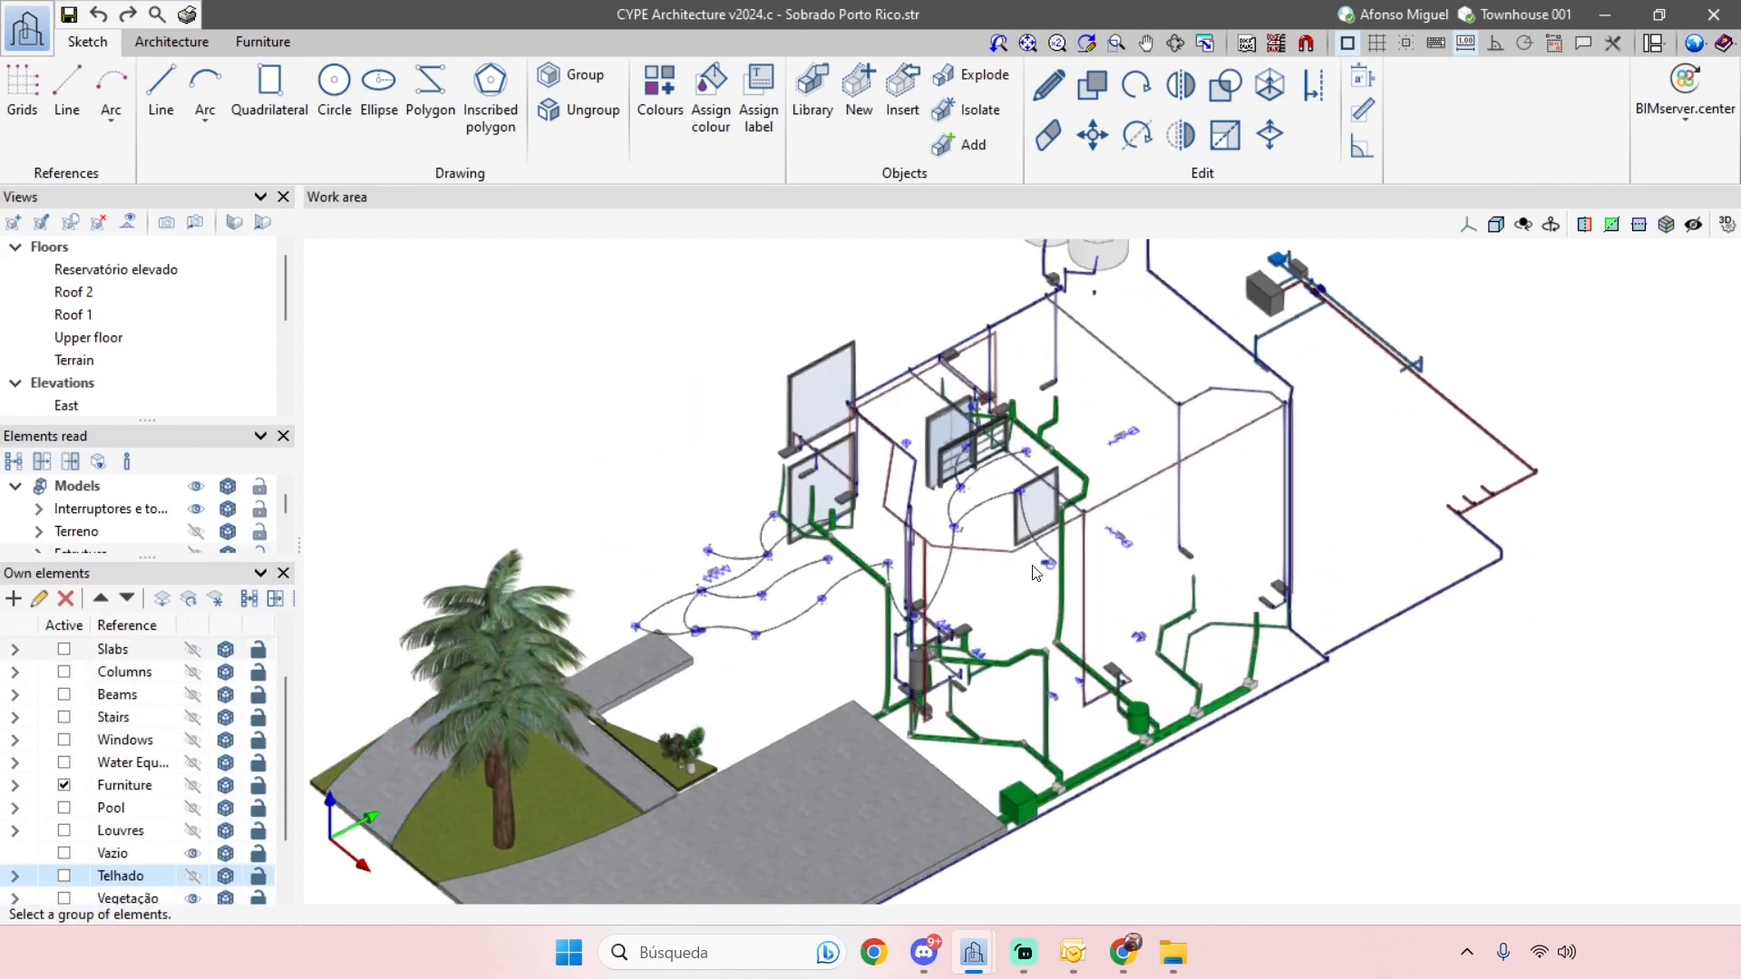
scroll(1142, 544, down, 1)
mouse_move(1320, 659)
shift+middle_down()
mouse_move(1321, 639)
mouse_move(1324, 662)
shift+middle_up()
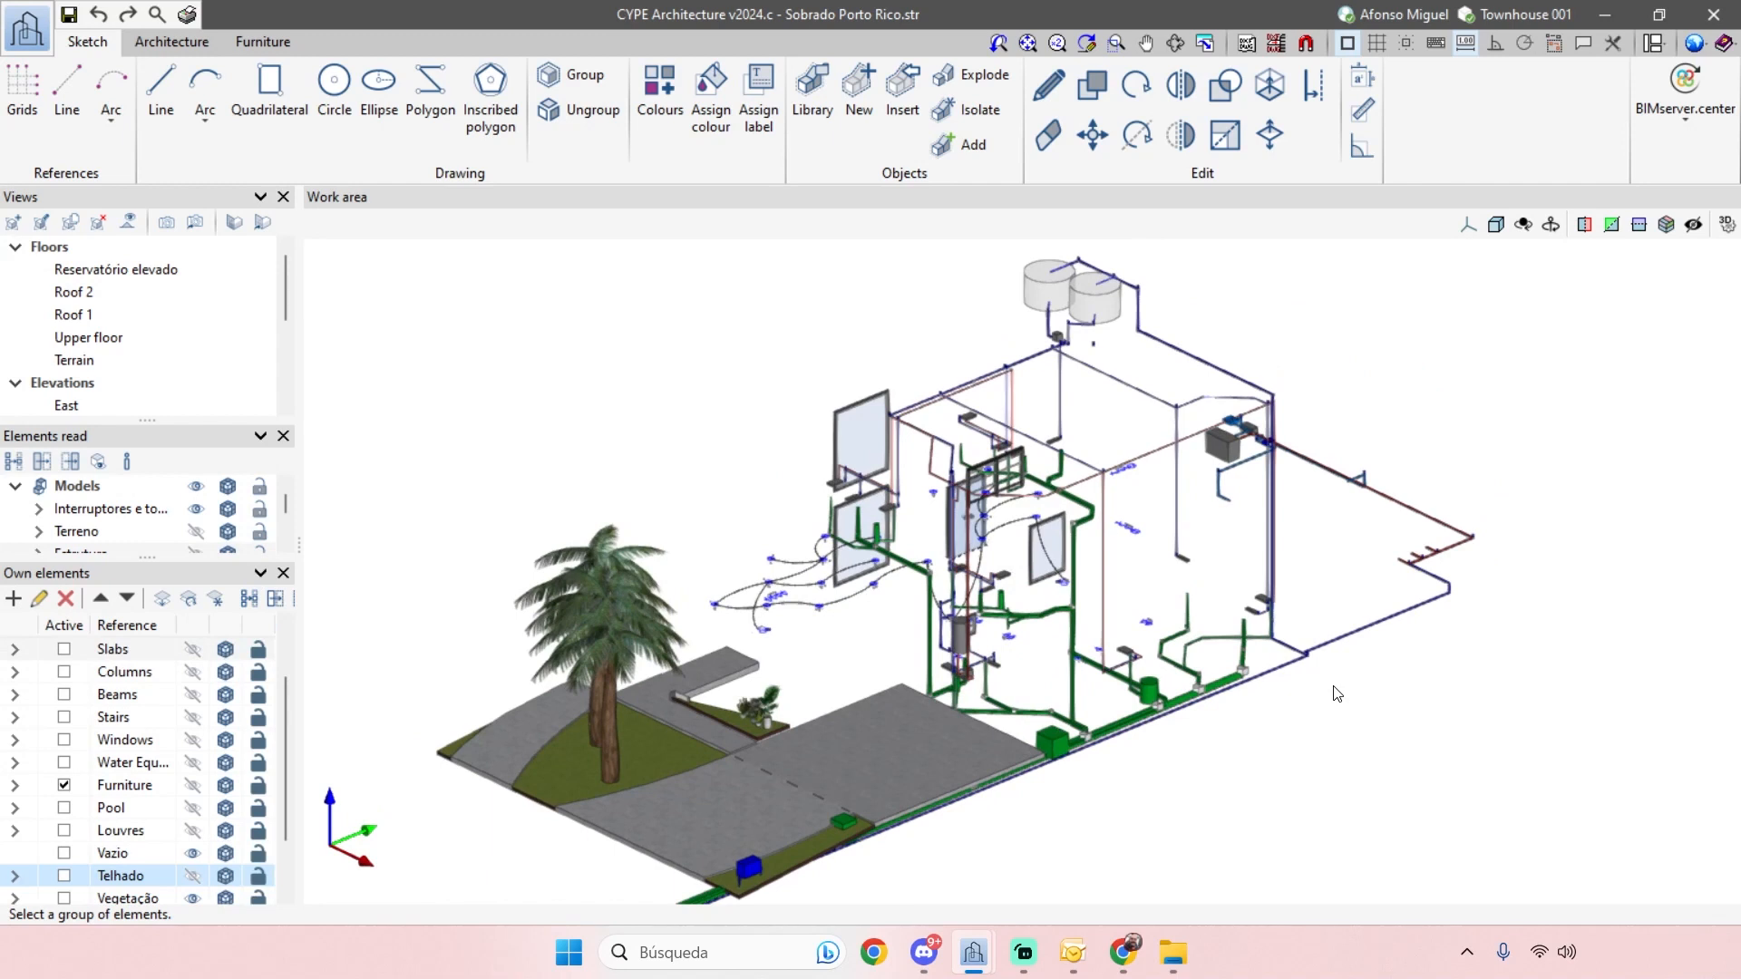
scroll(191, 693, up, 1)
scroll(187, 696, down, 1)
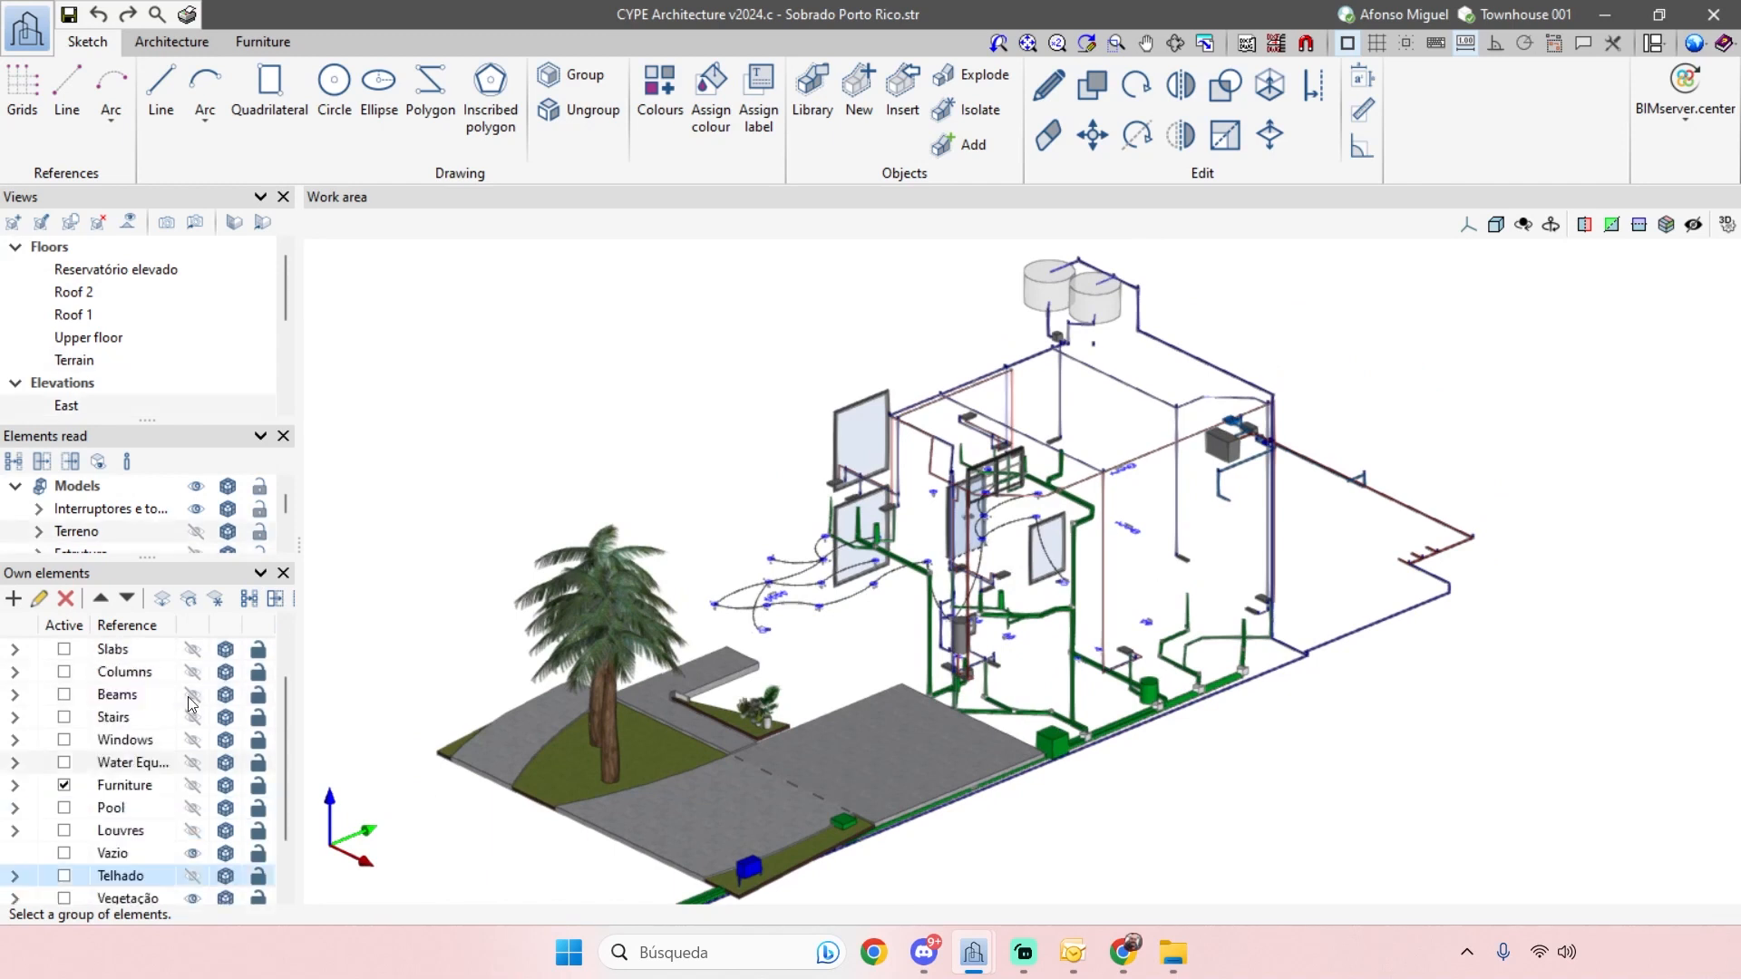
scroll(195, 689, up, 1)
click(193, 672)
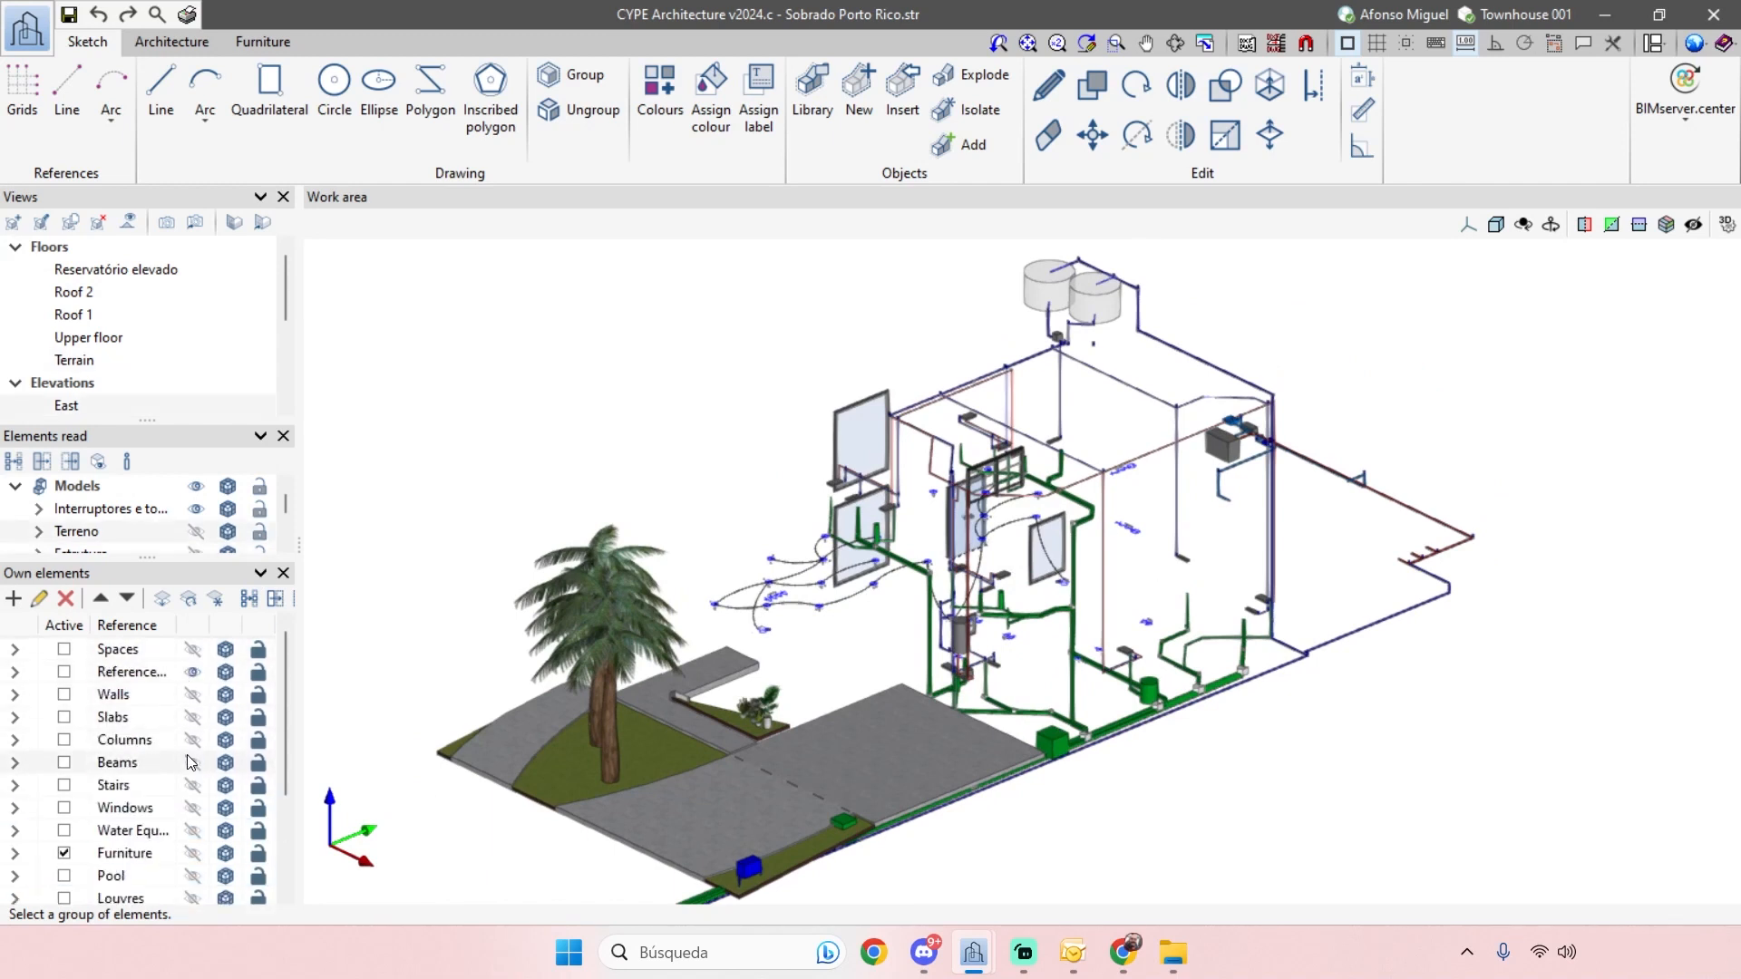
scroll(1291, 695, up, 2)
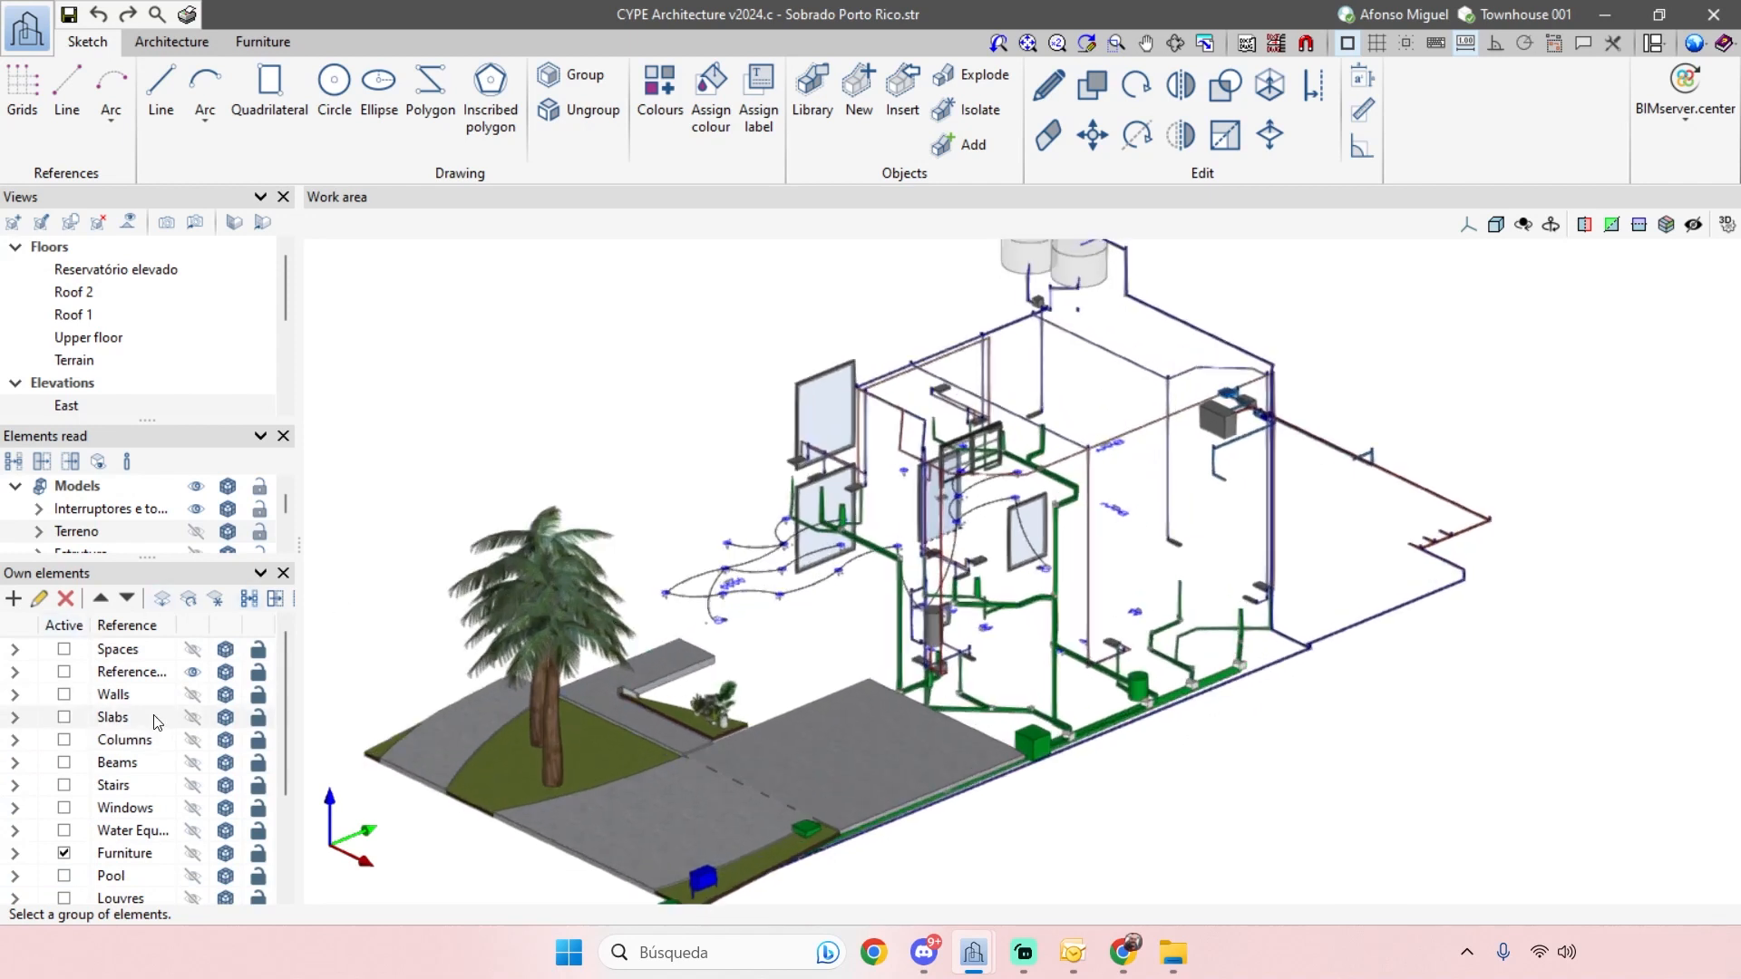
- Make all own element groups visible and view the available BIMserver.center options, including Share
click(190, 631)
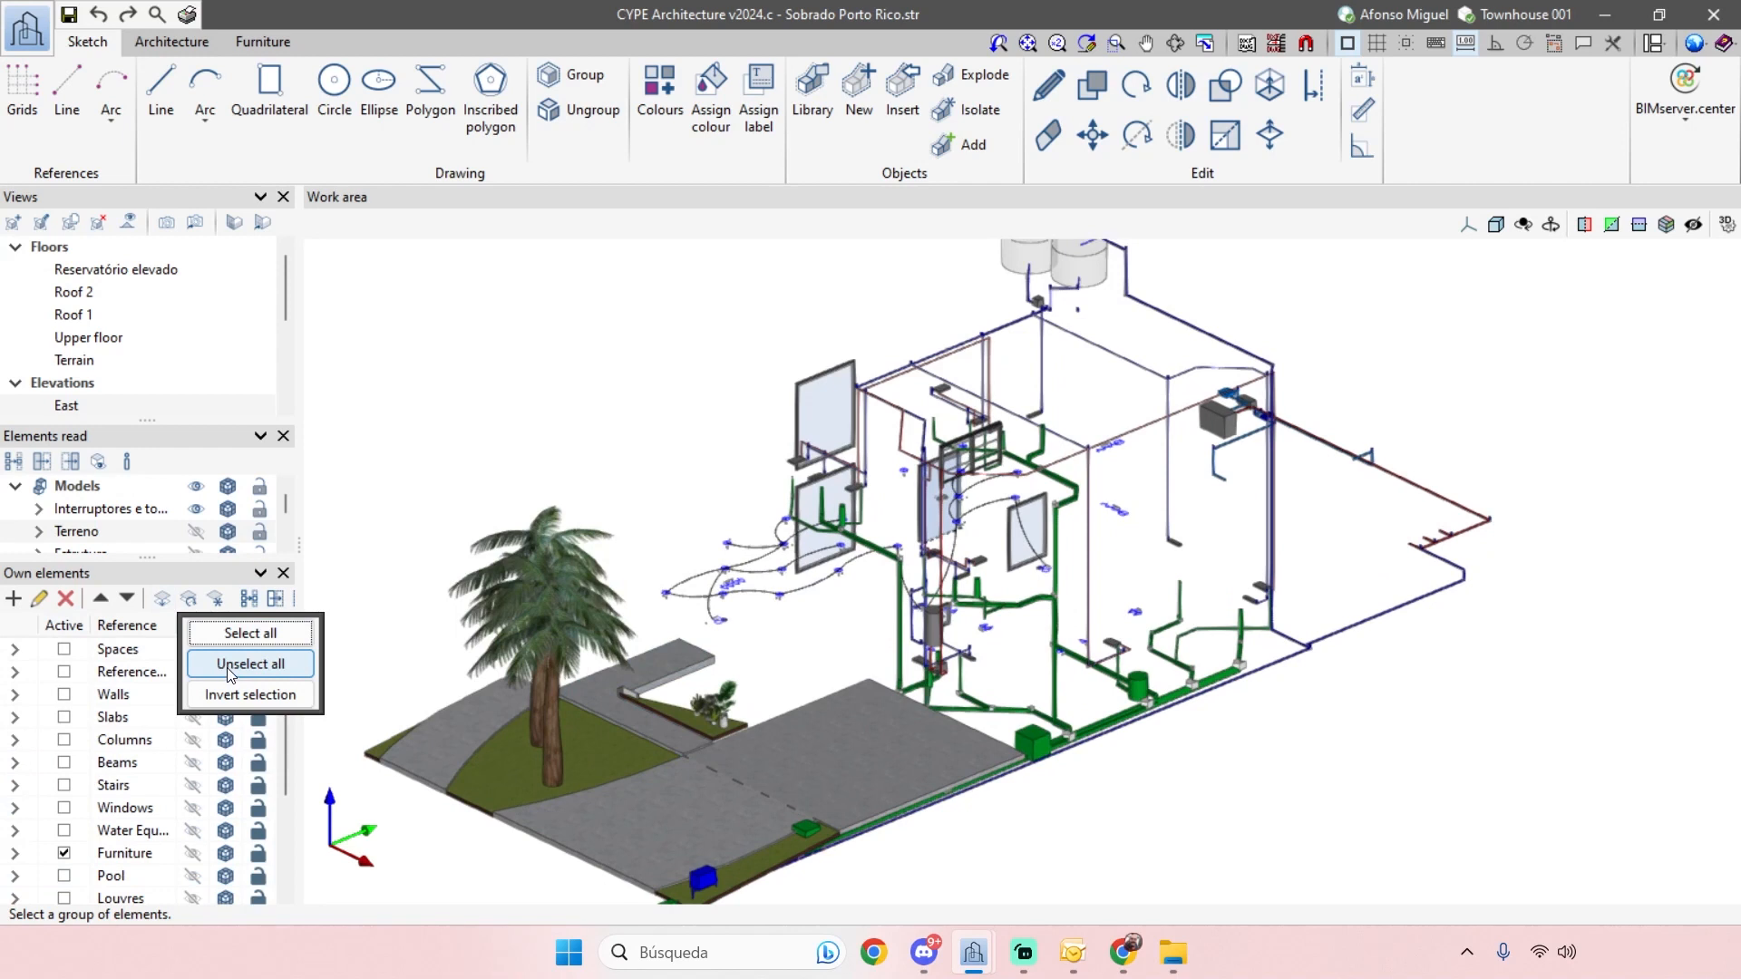
click(251, 632)
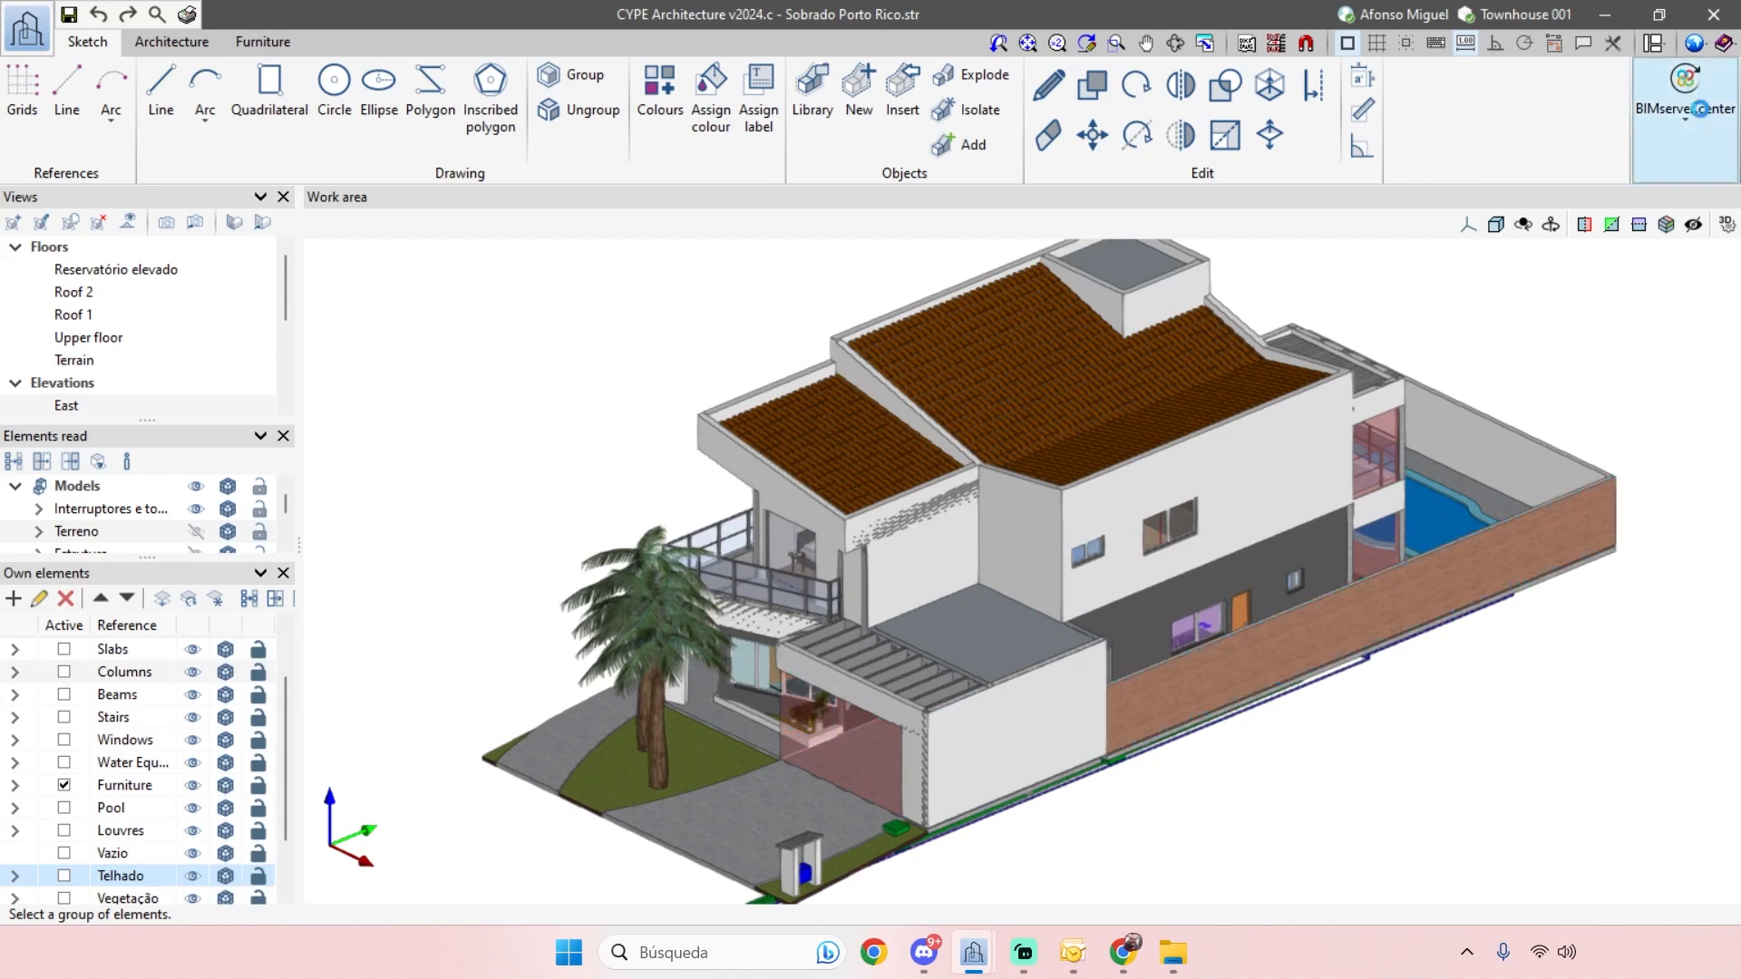
click(1684, 99)
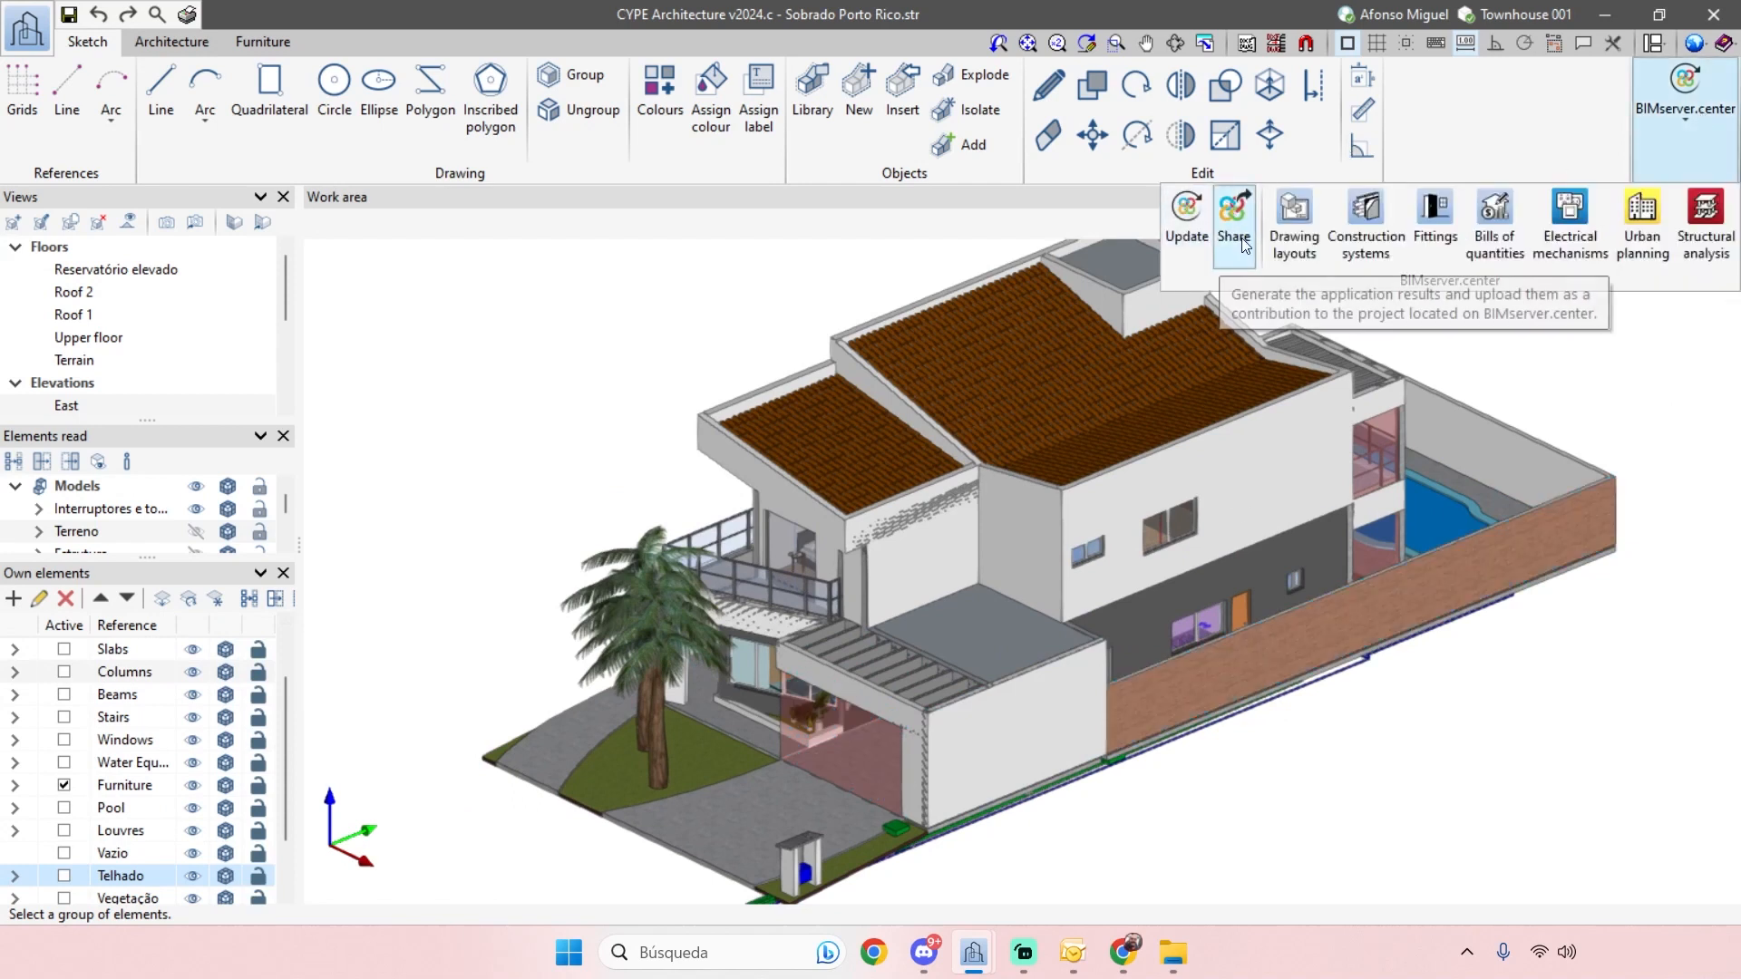
click(1369, 609)
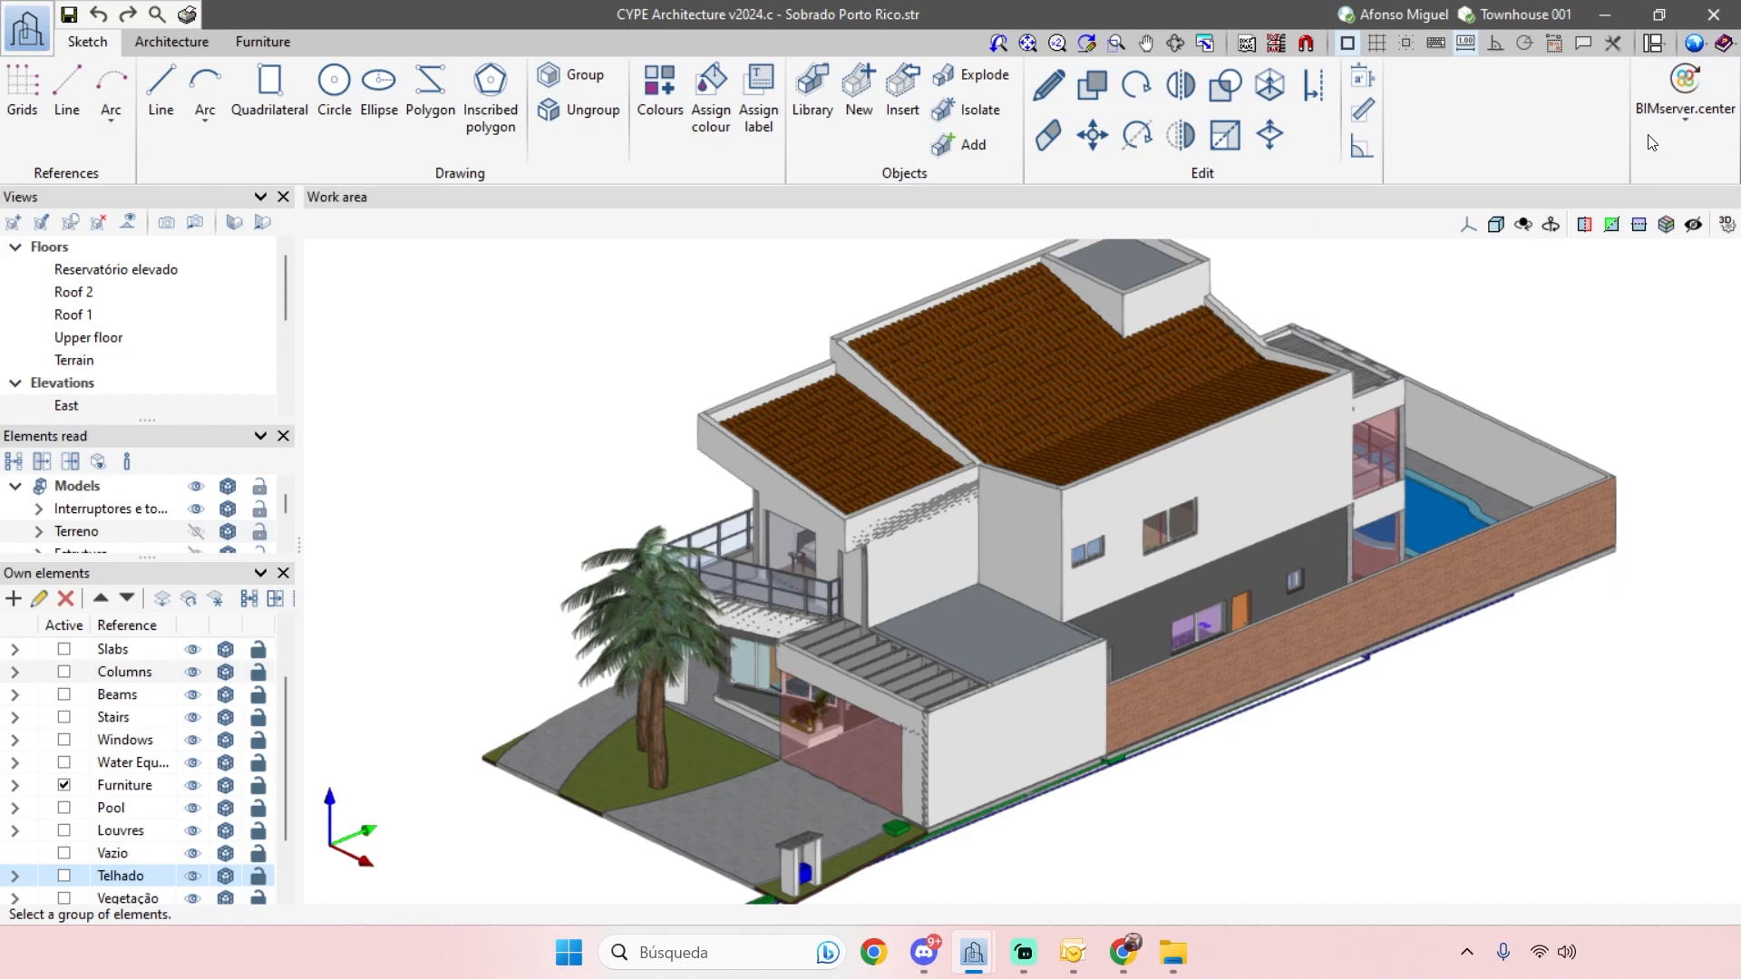
- Hide the Spaces group and look at the element types contained in the Walls group
middle_drag(1643, 566, 1614, 578)
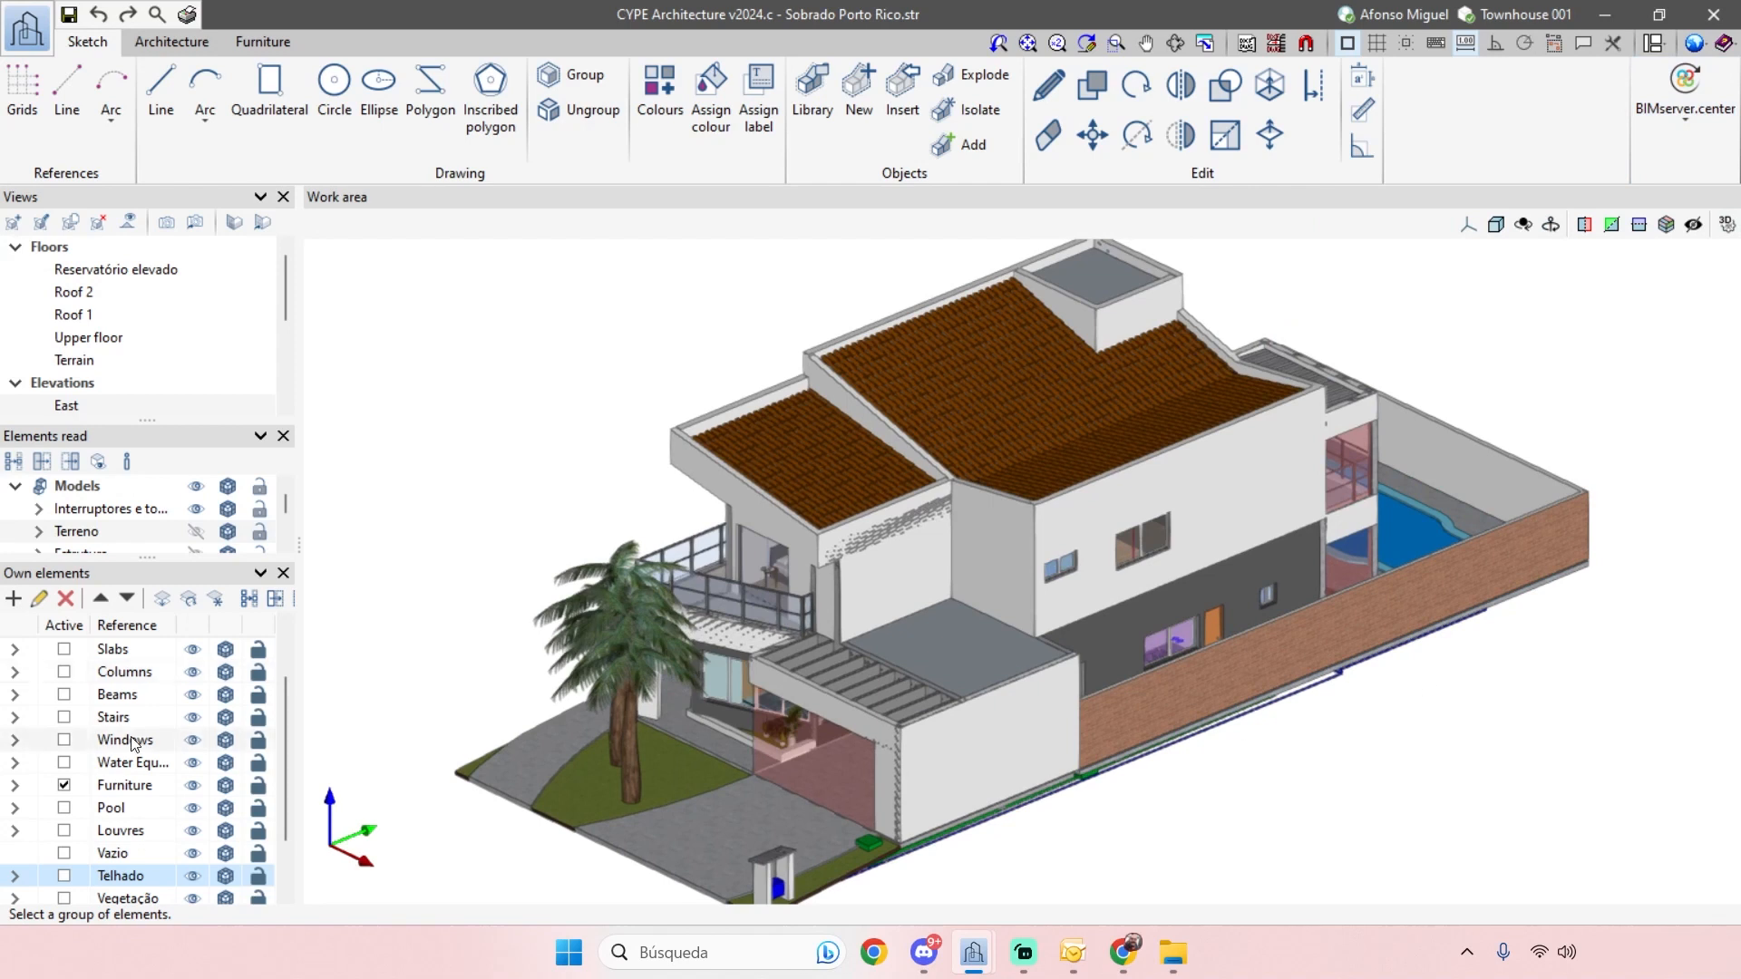
scroll(136, 739, up, 1)
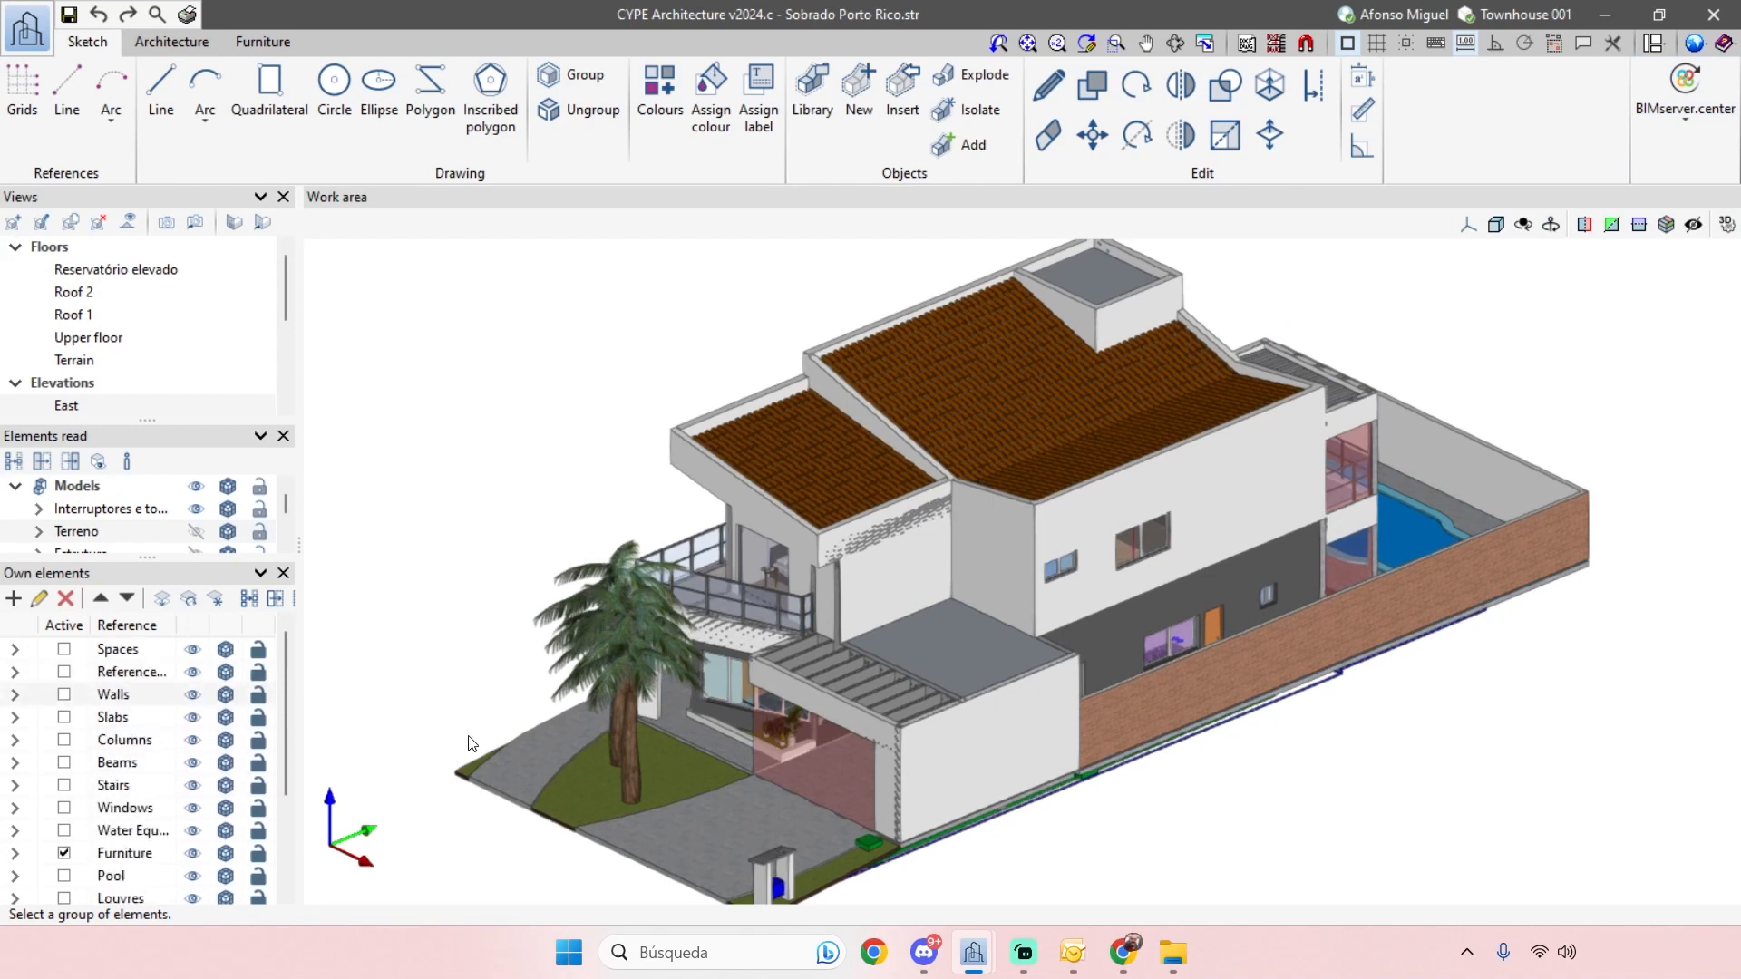
click(191, 650)
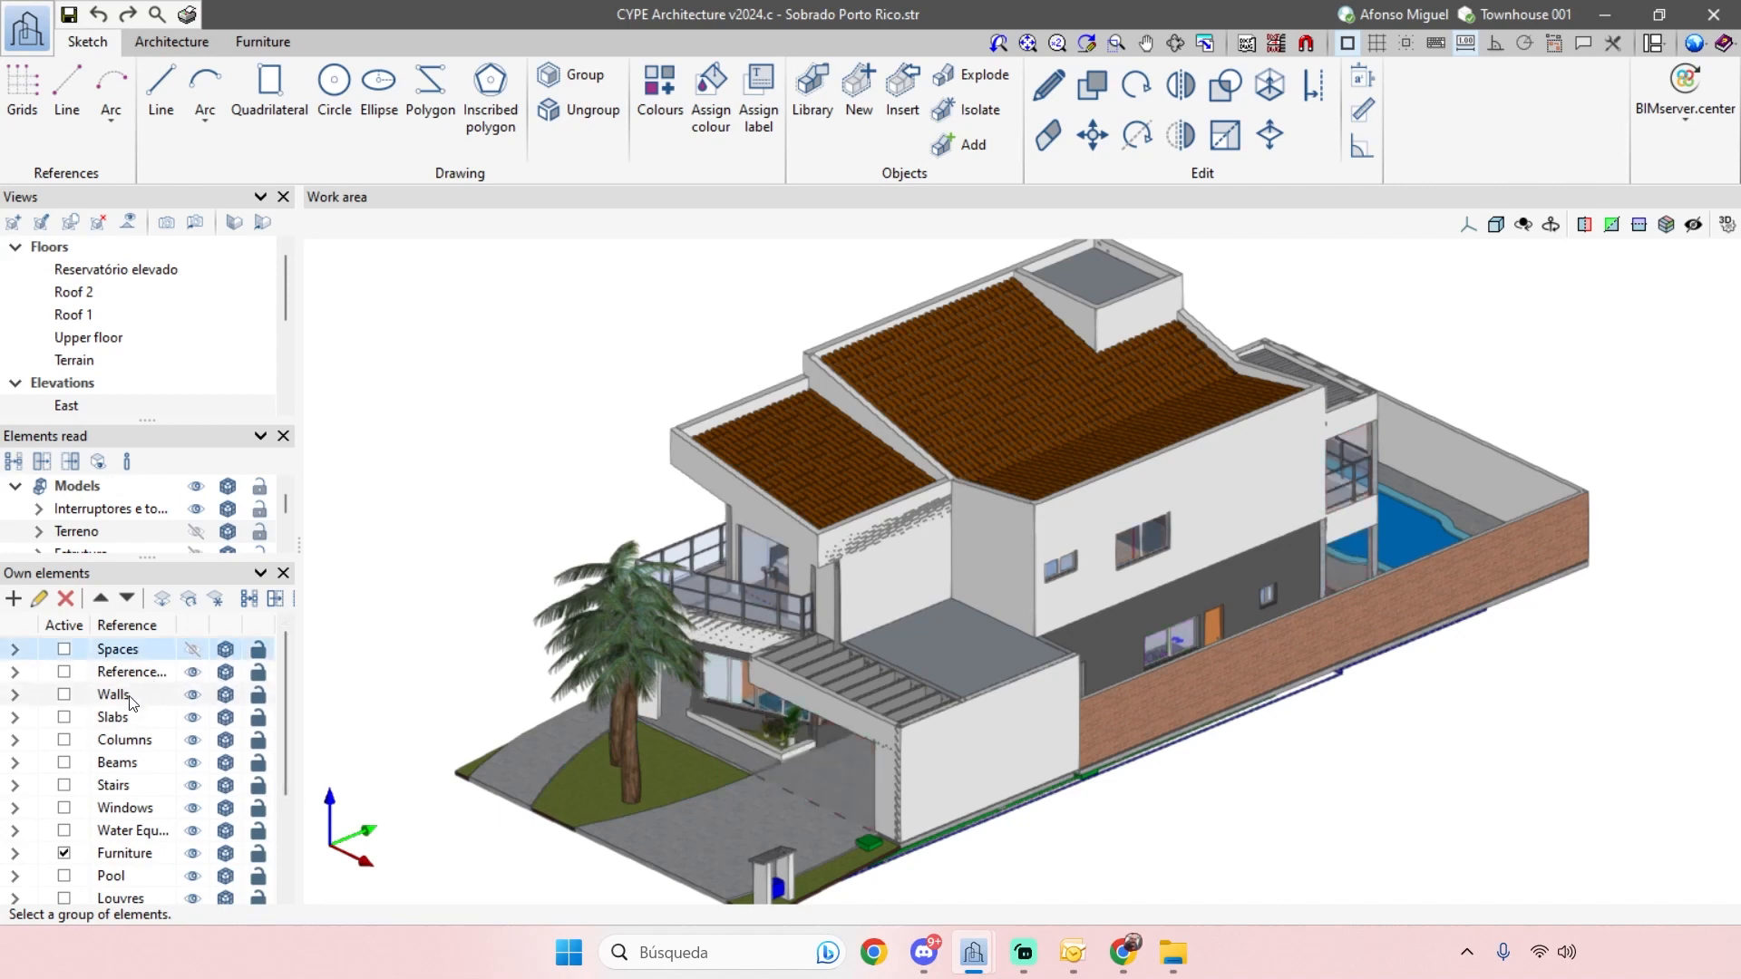
click(14, 695)
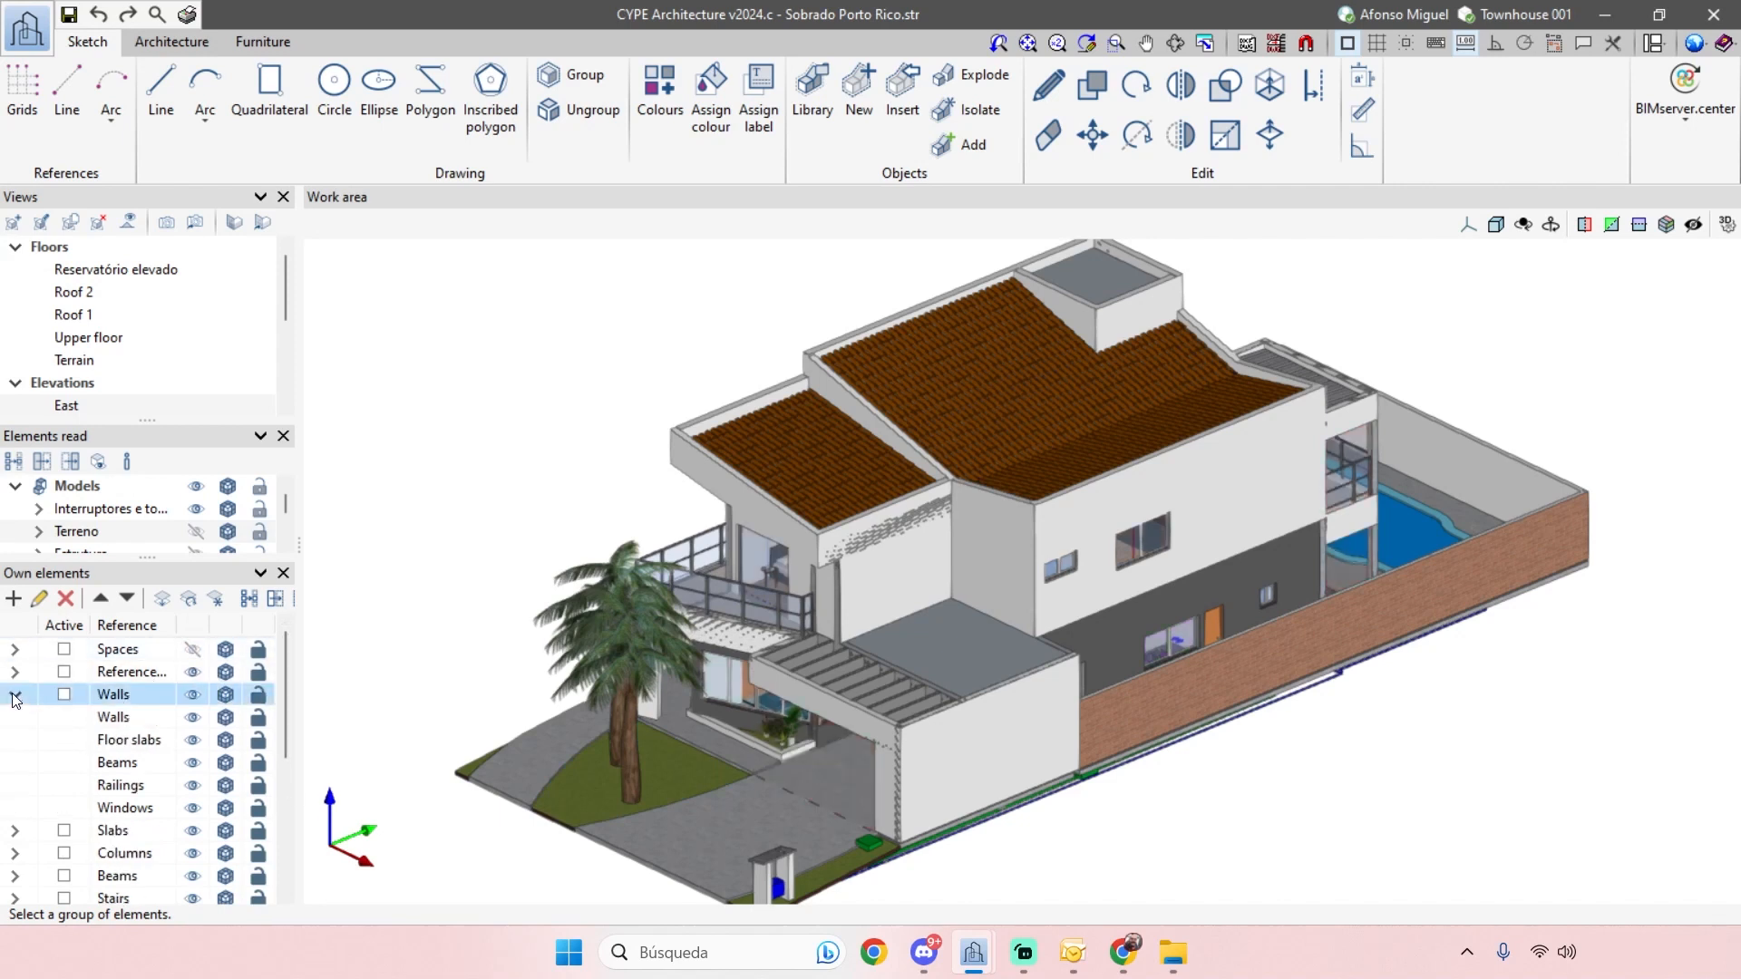
click(15, 695)
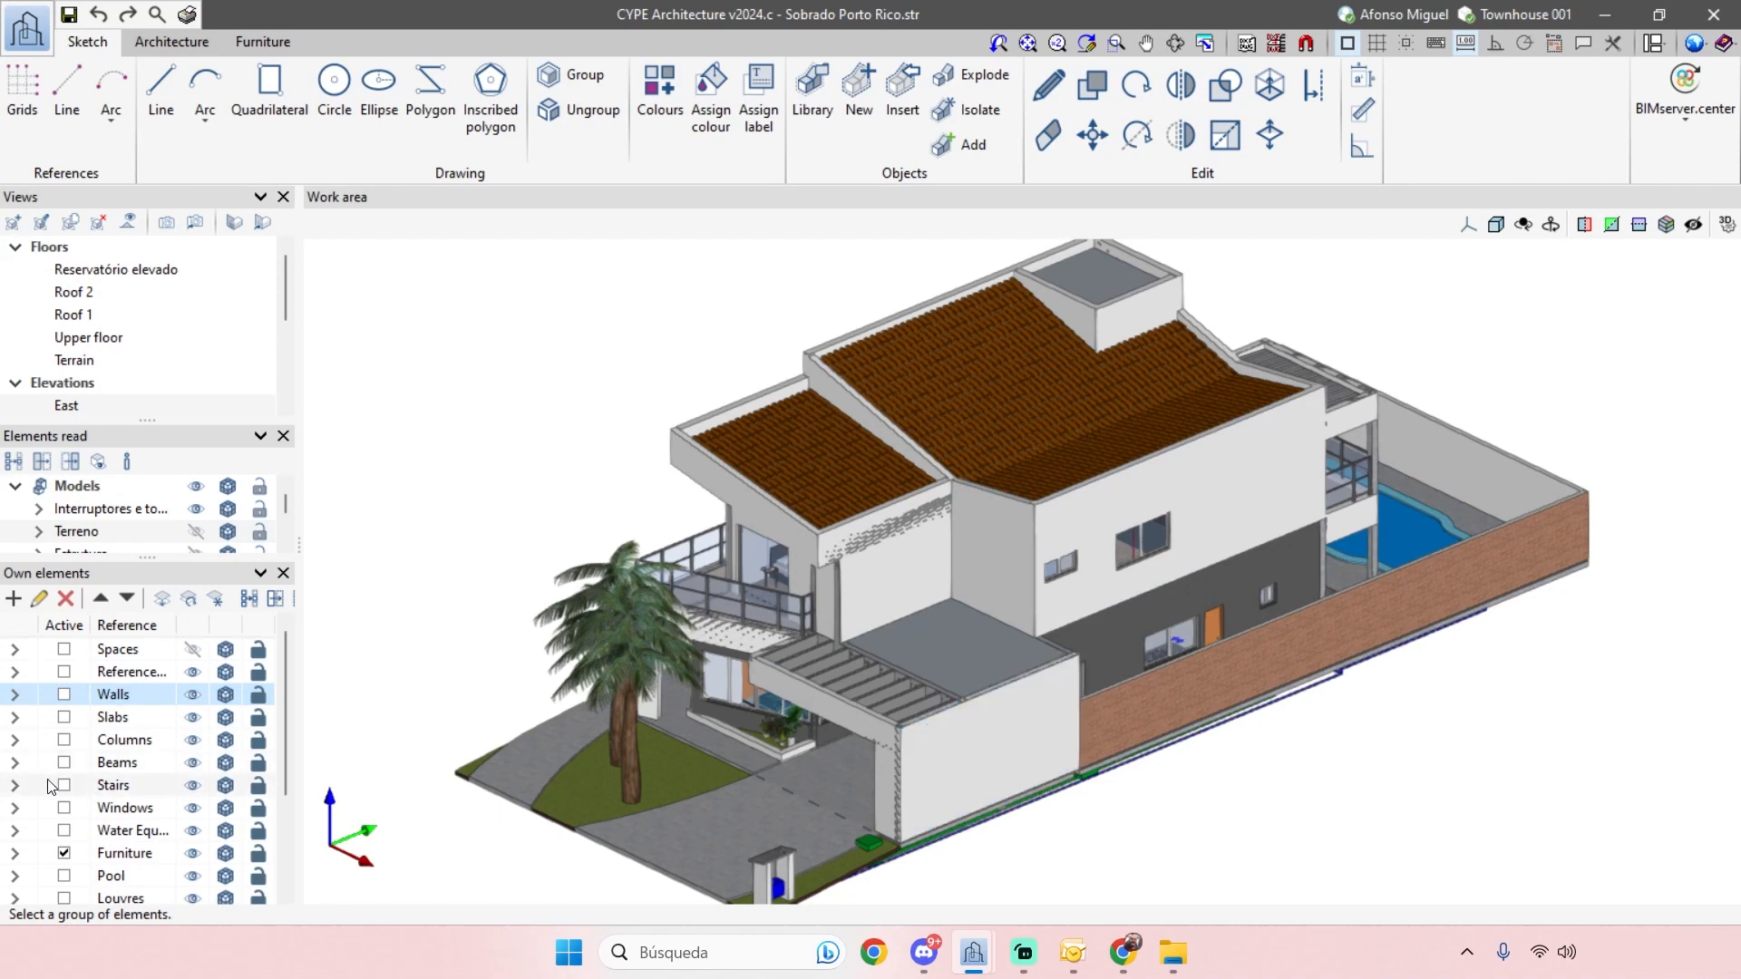
- Look at the element types contained in the Stairs group and collapse the group again
click(14, 785)
scroll(154, 726, down, 1)
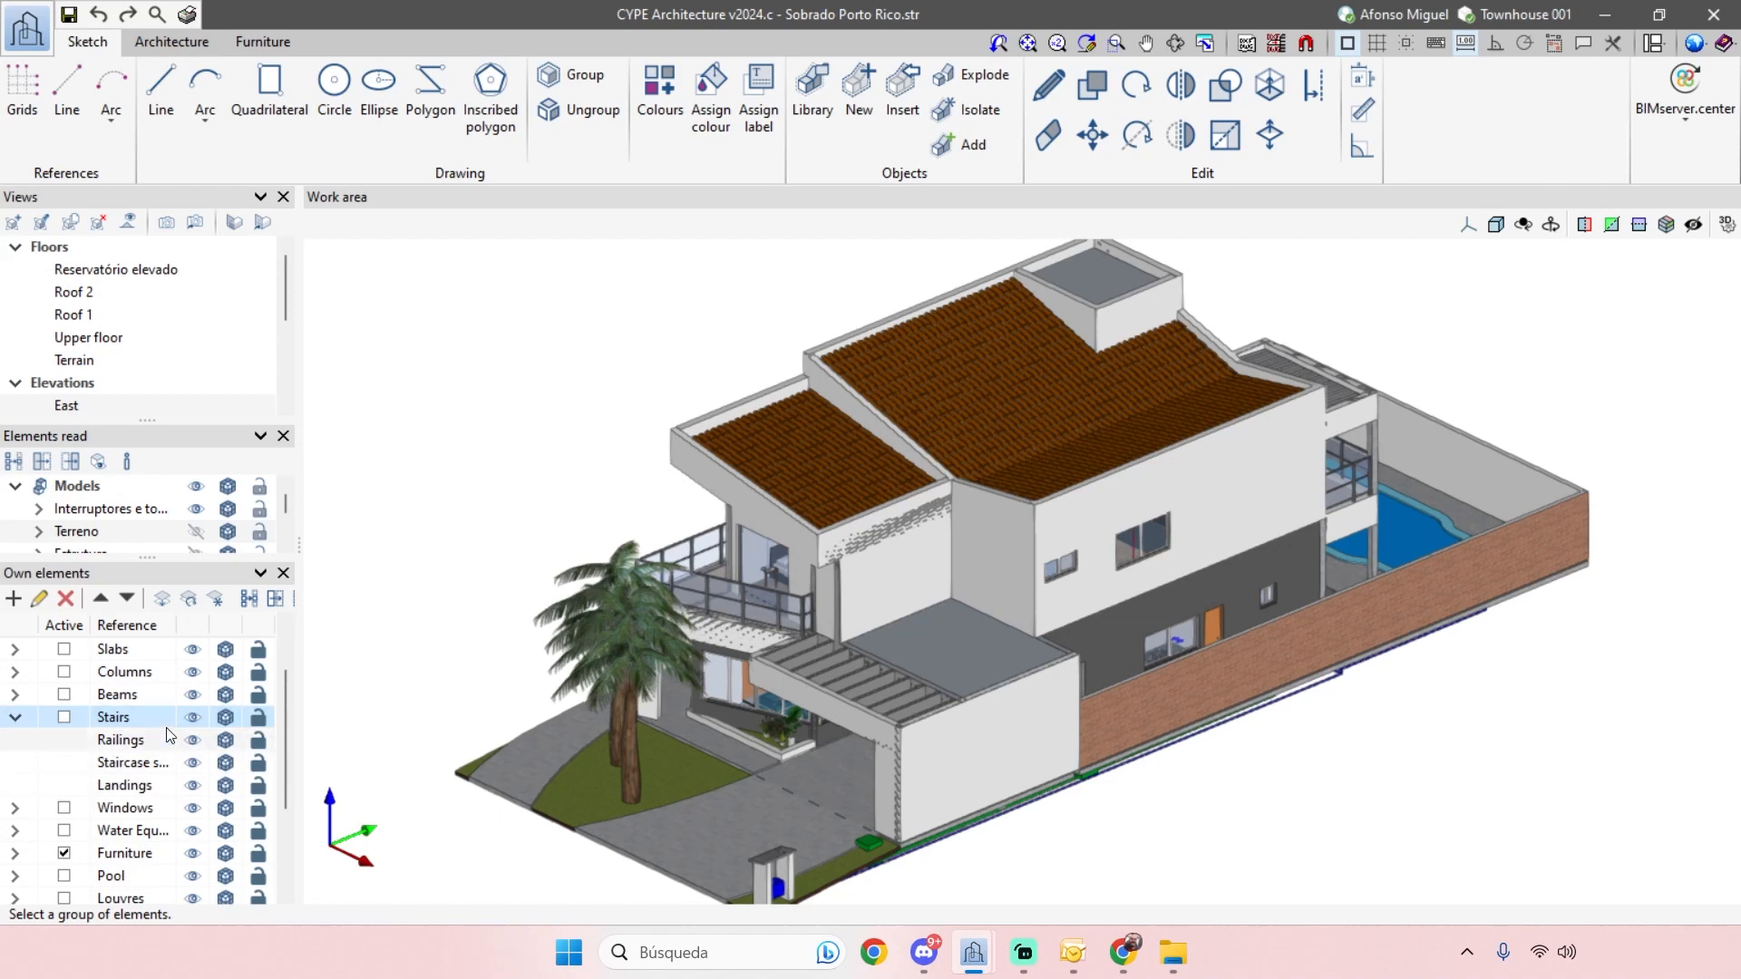
click(16, 718)
scroll(1360, 711, down, 3)
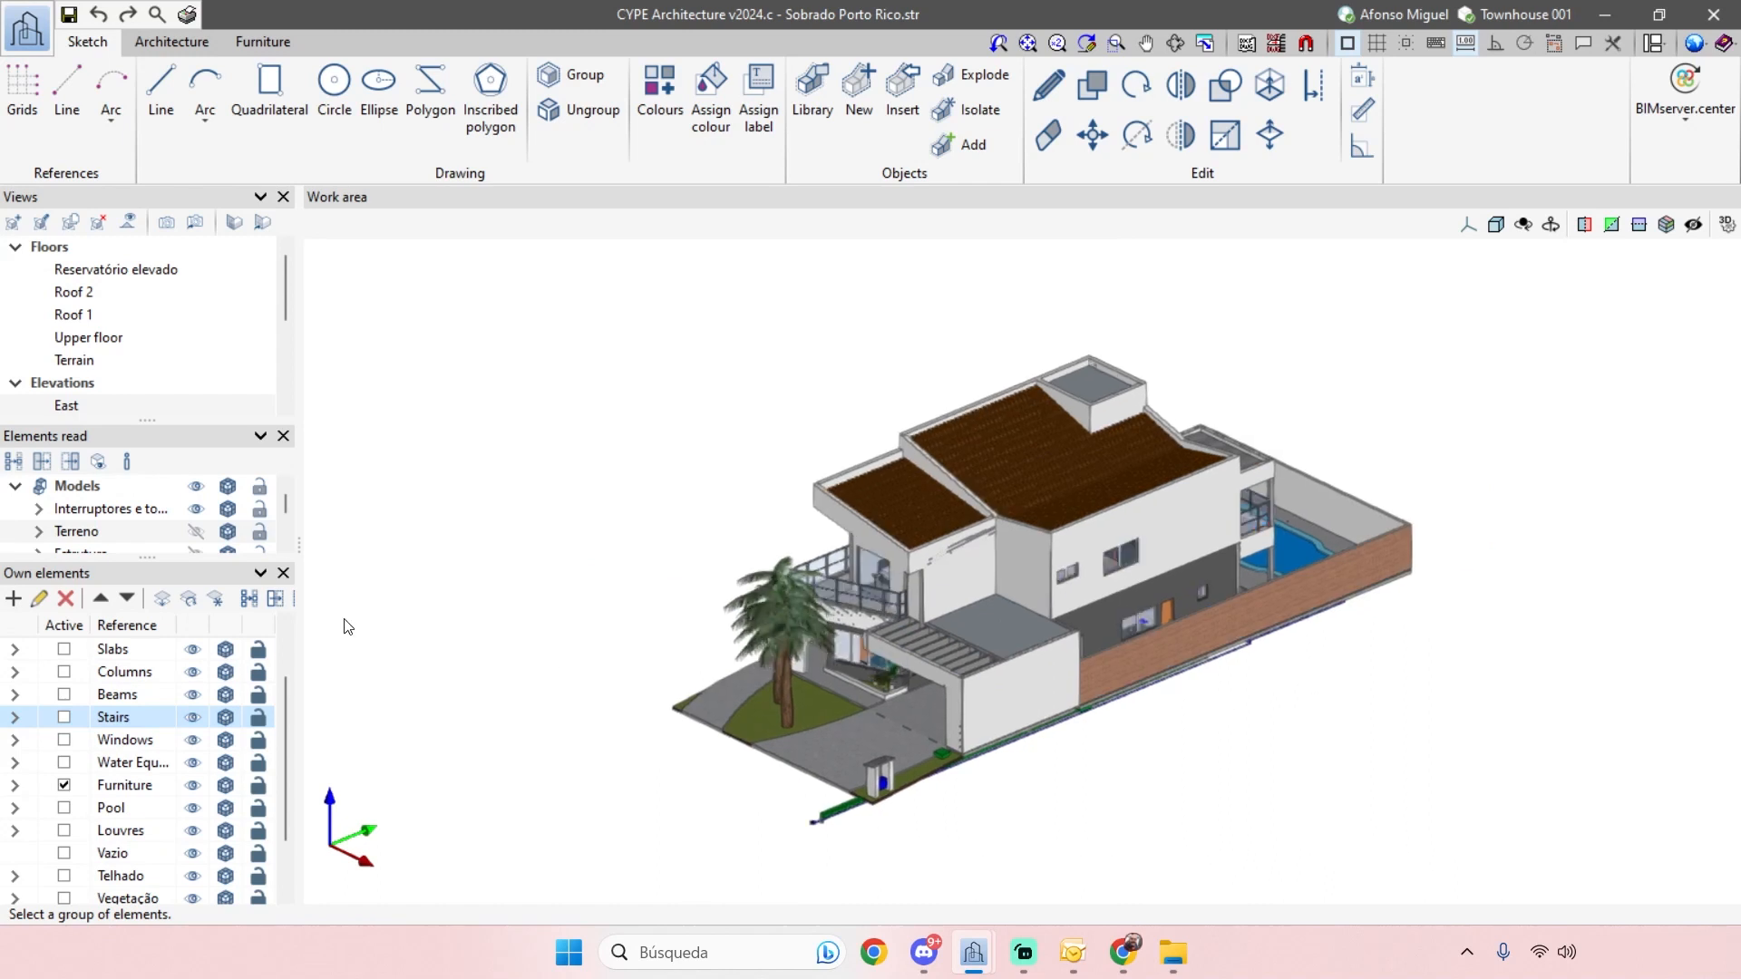
- Widen the side panels and give the Views list more height to show the elevation entries
drag(295, 545, 406, 545)
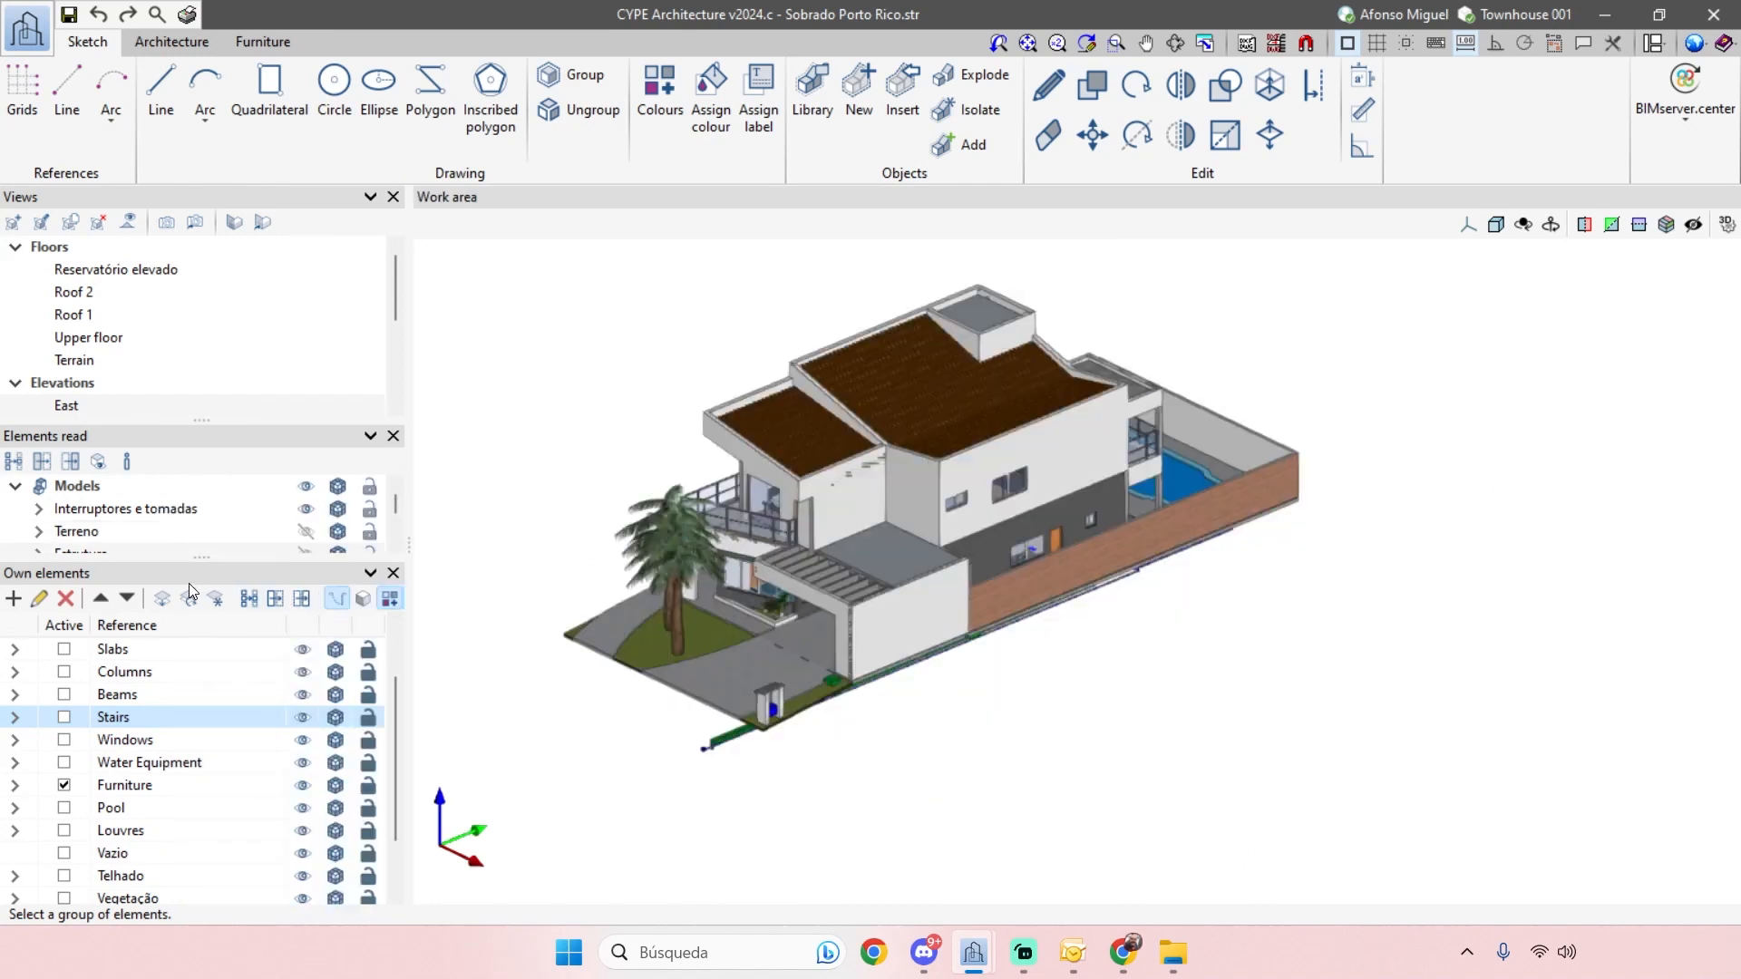
drag(213, 631, 212, 631)
drag(205, 420, 218, 519)
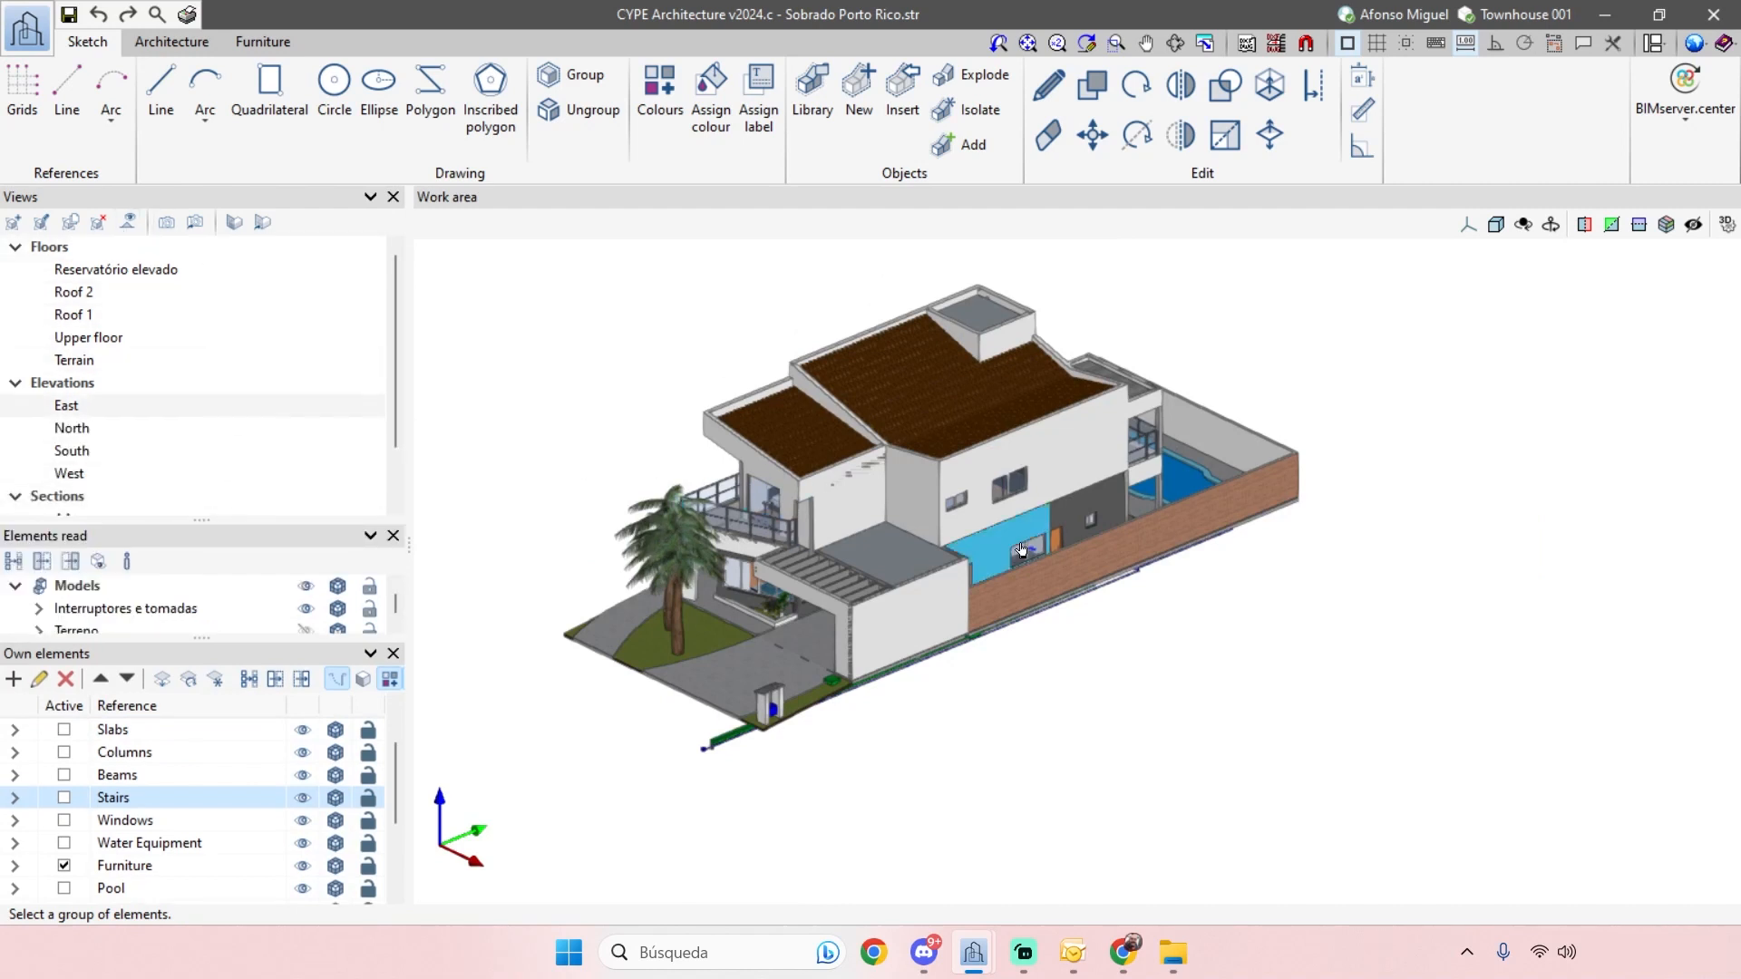
- View the whole townhouse model in several preset orientations, including from above, from below and in isometric
scroll(1075, 544, up, 1)
middle_drag(1107, 575, 1453, 311)
click(1468, 224)
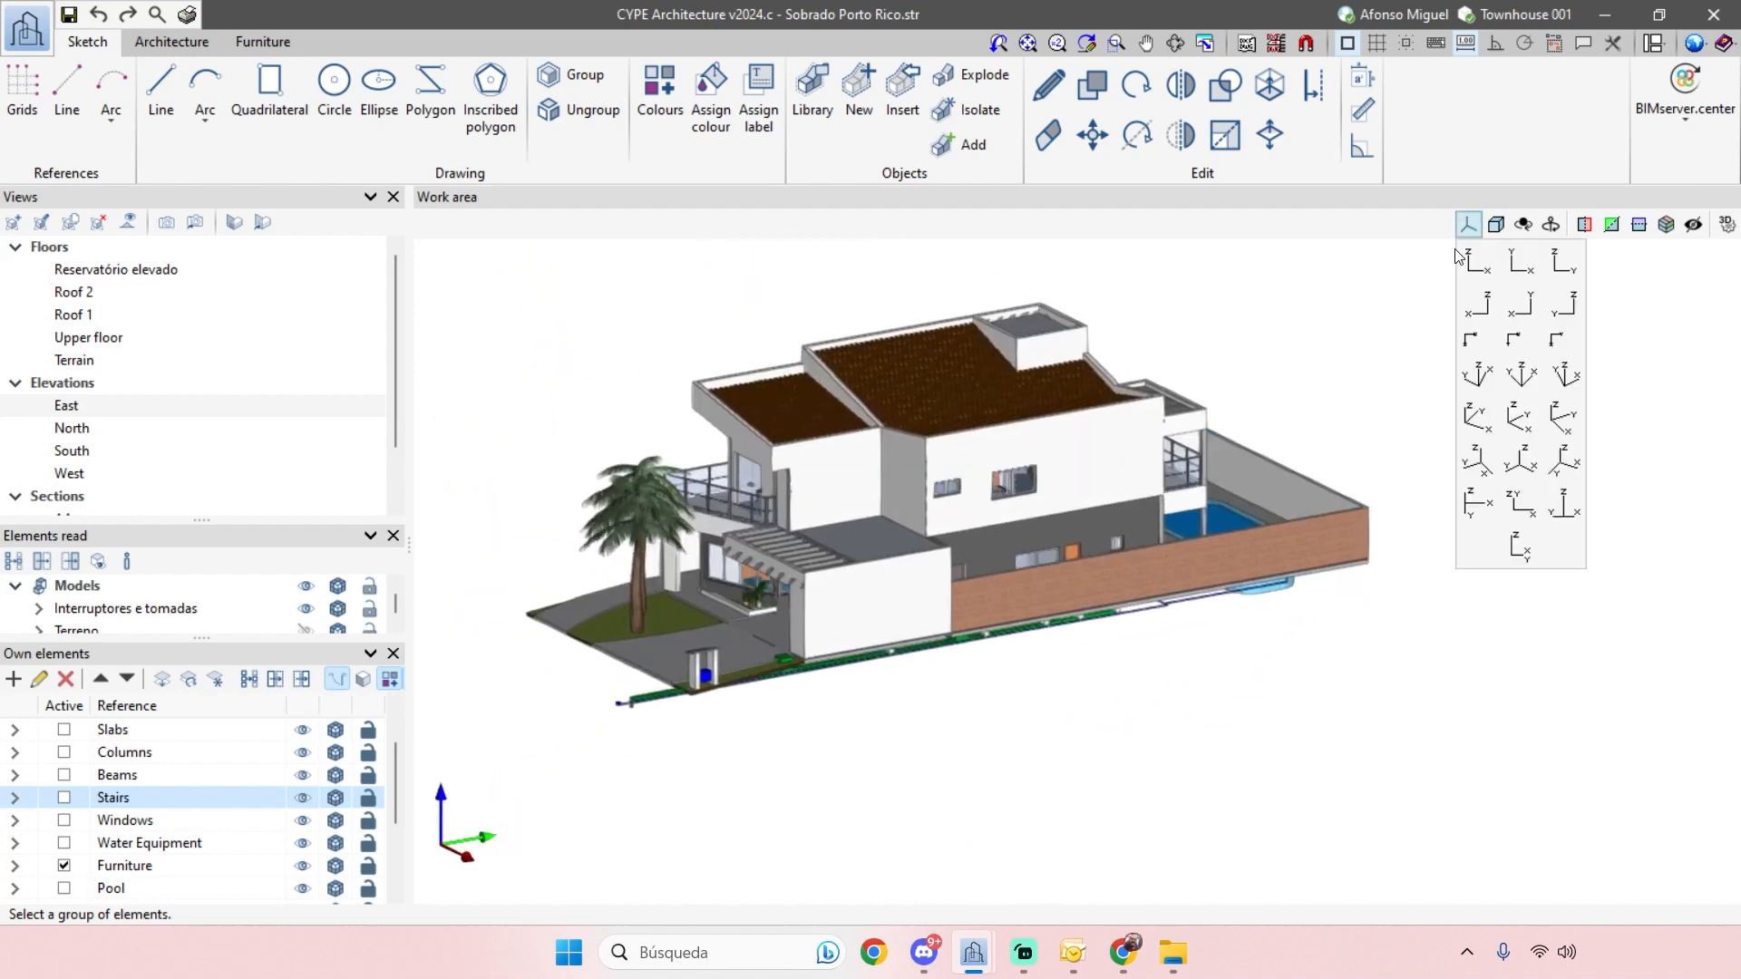
click(1474, 262)
click(1527, 275)
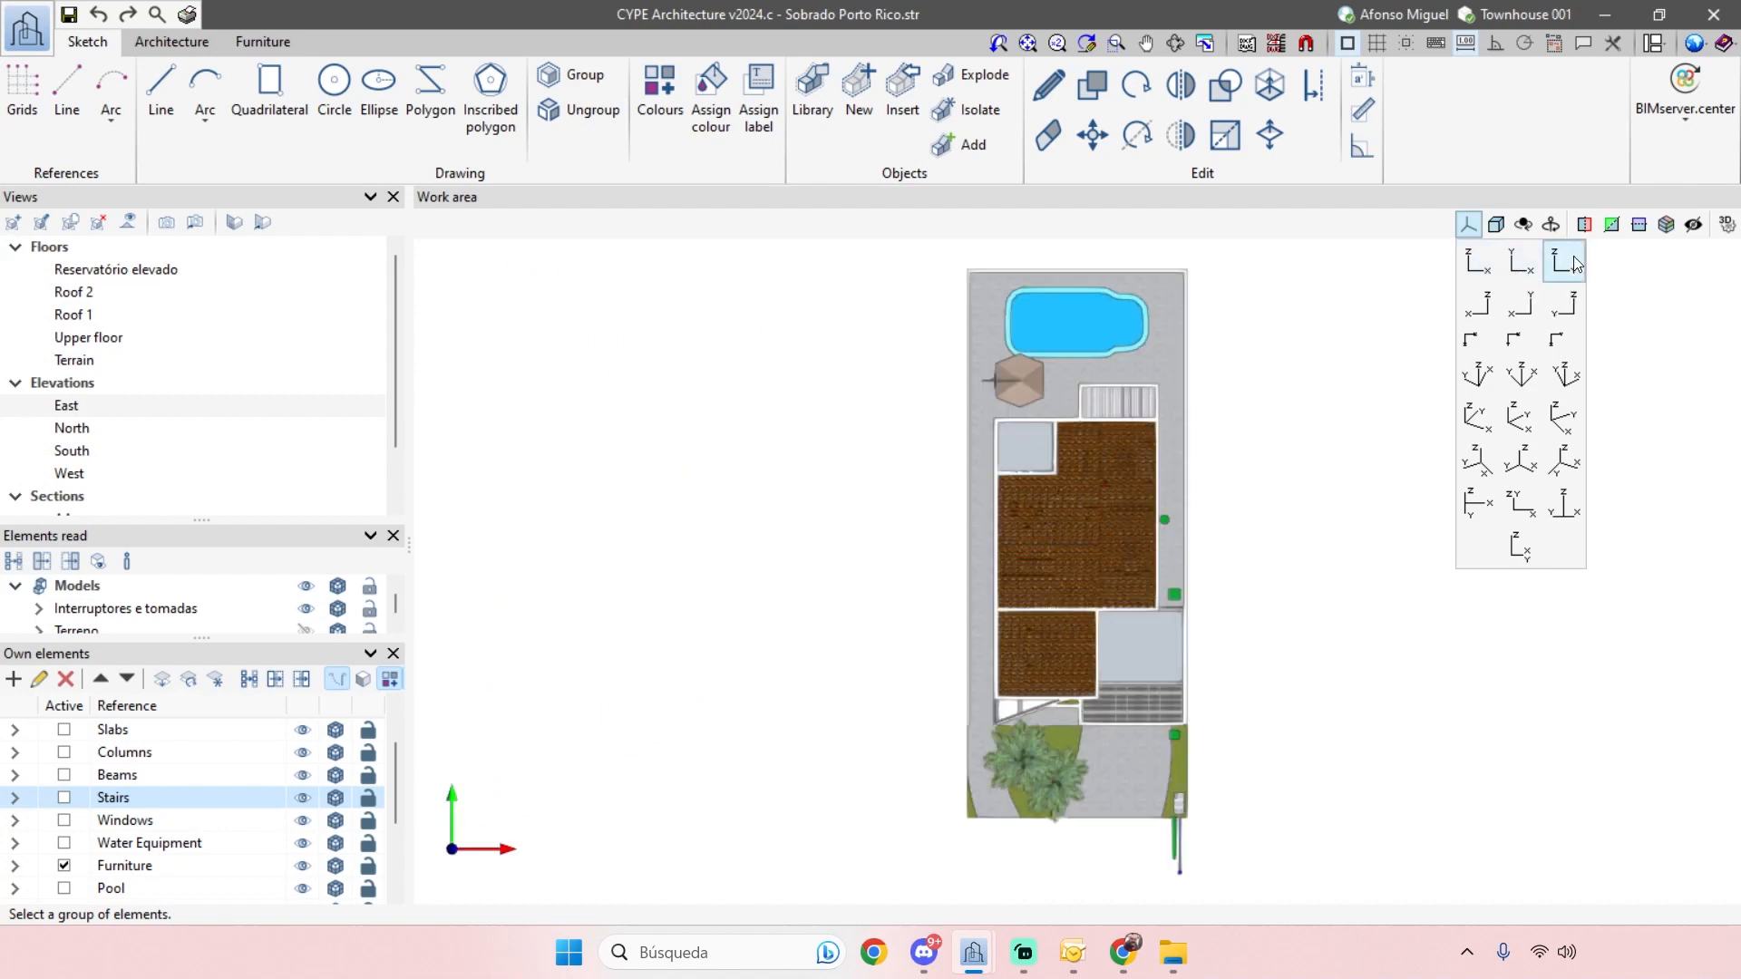
click(1558, 268)
click(1531, 310)
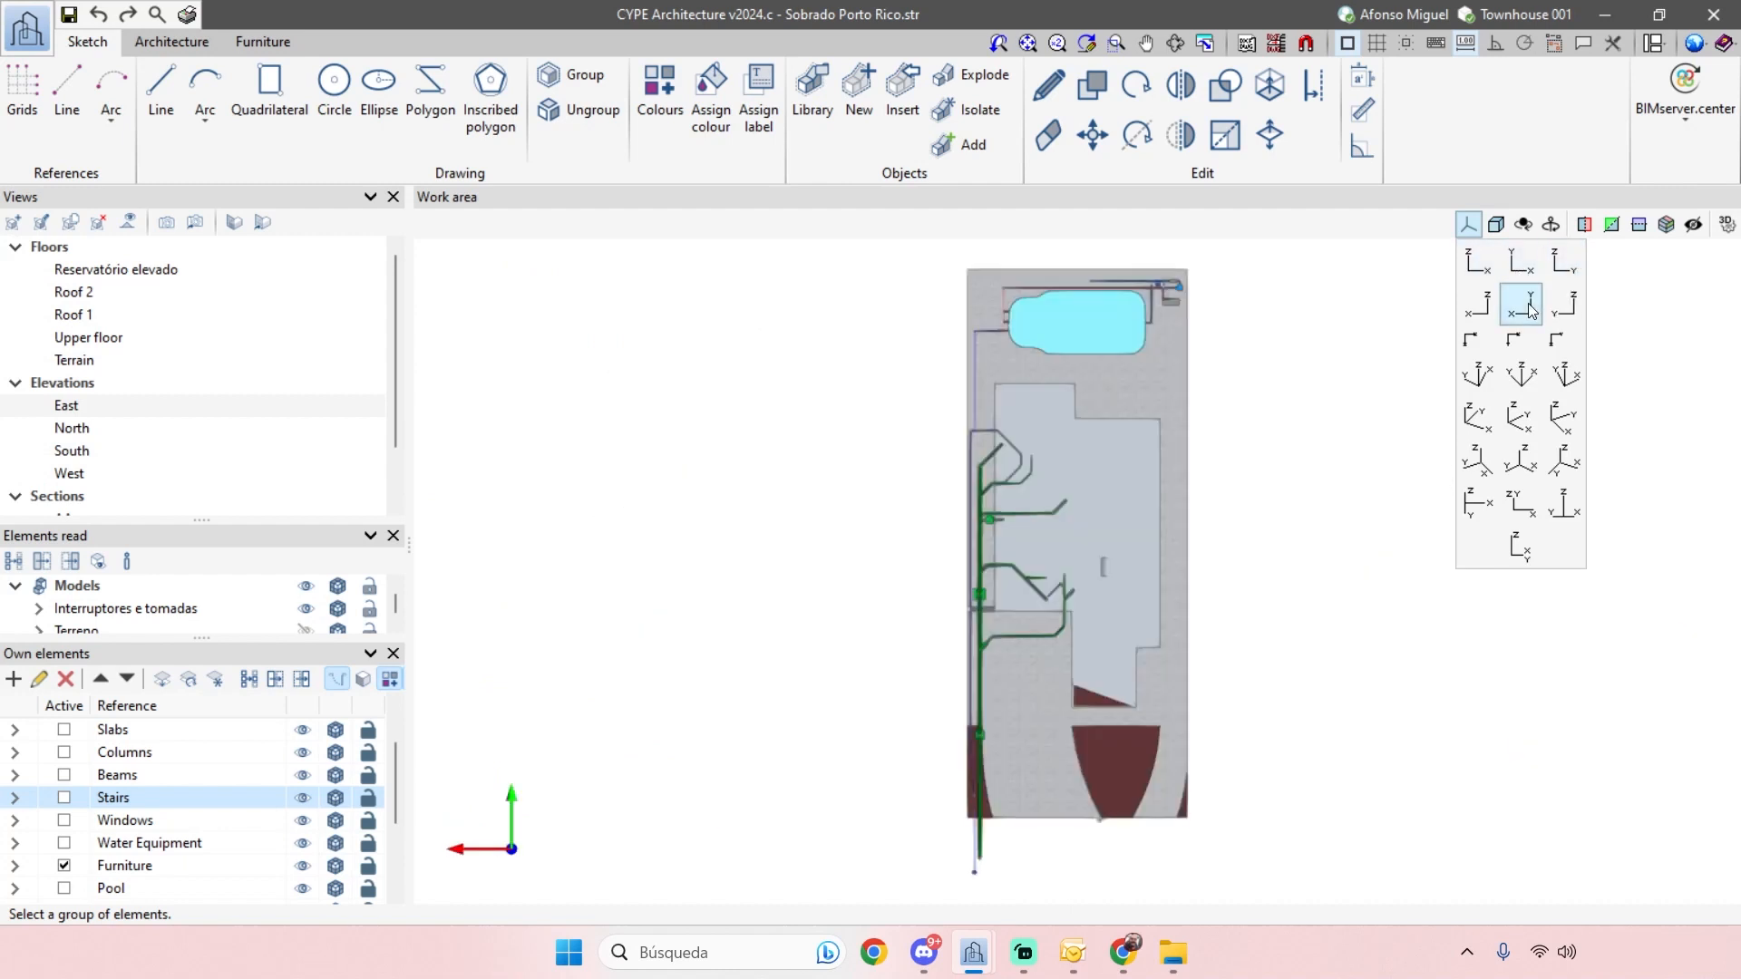
click(1520, 381)
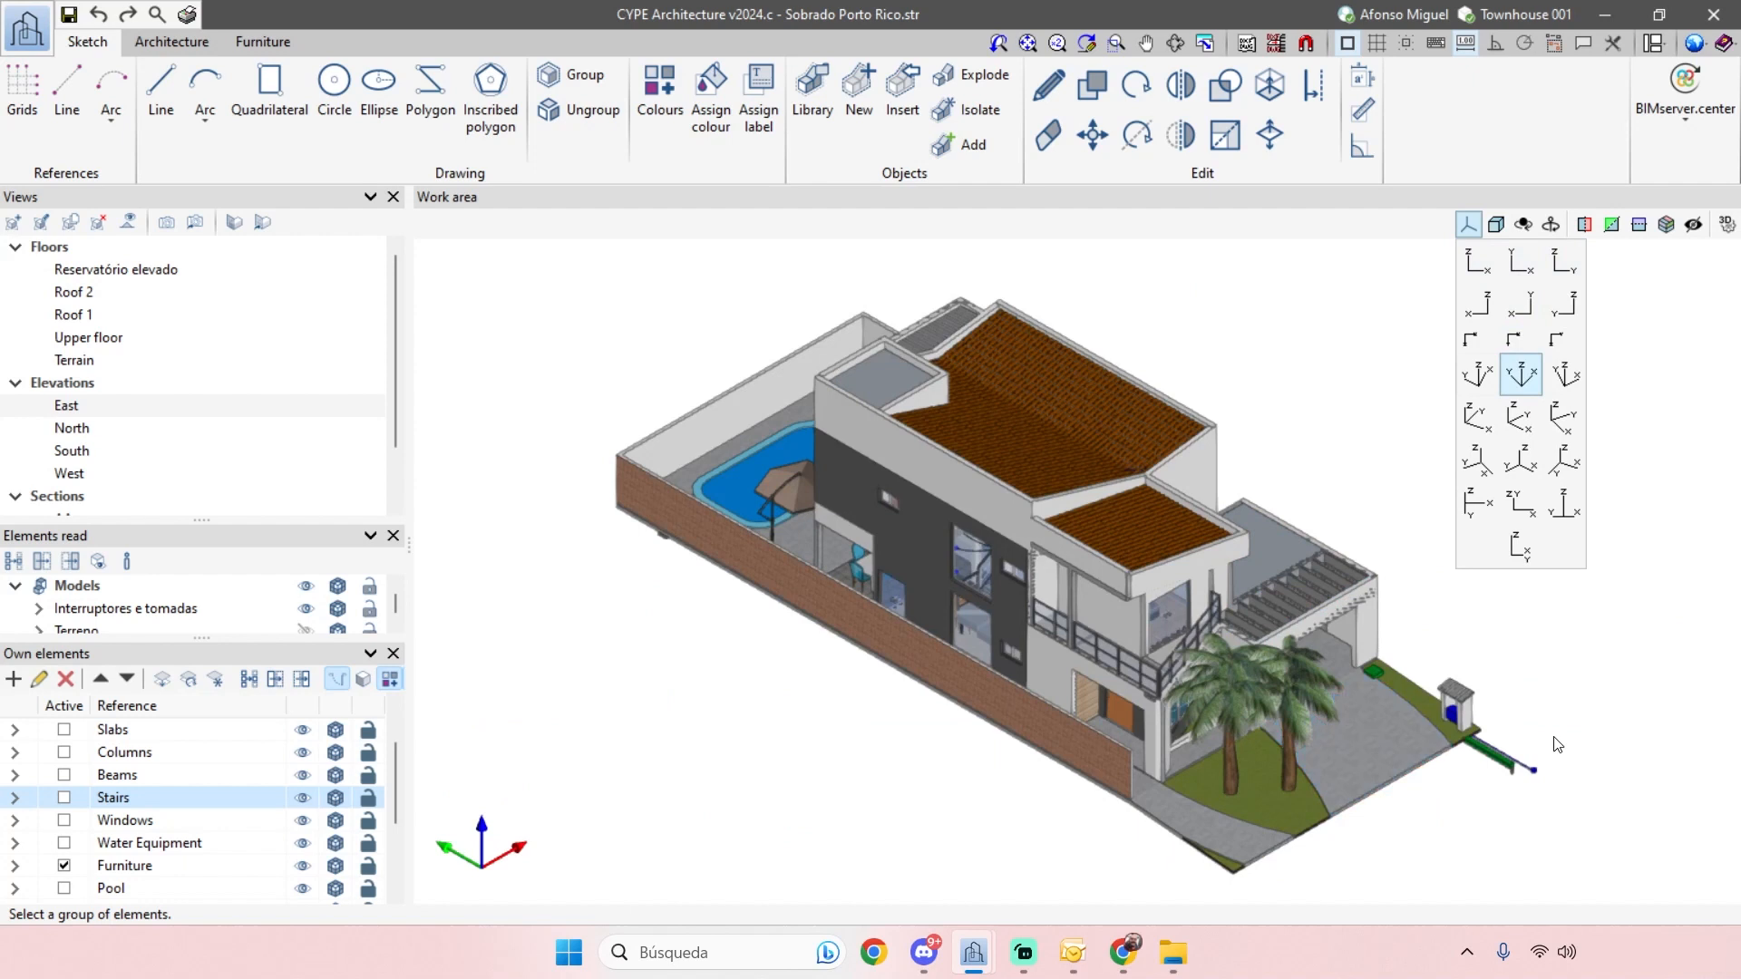
click(1519, 415)
shift+middle_drag(1364, 729, 1262, 708)
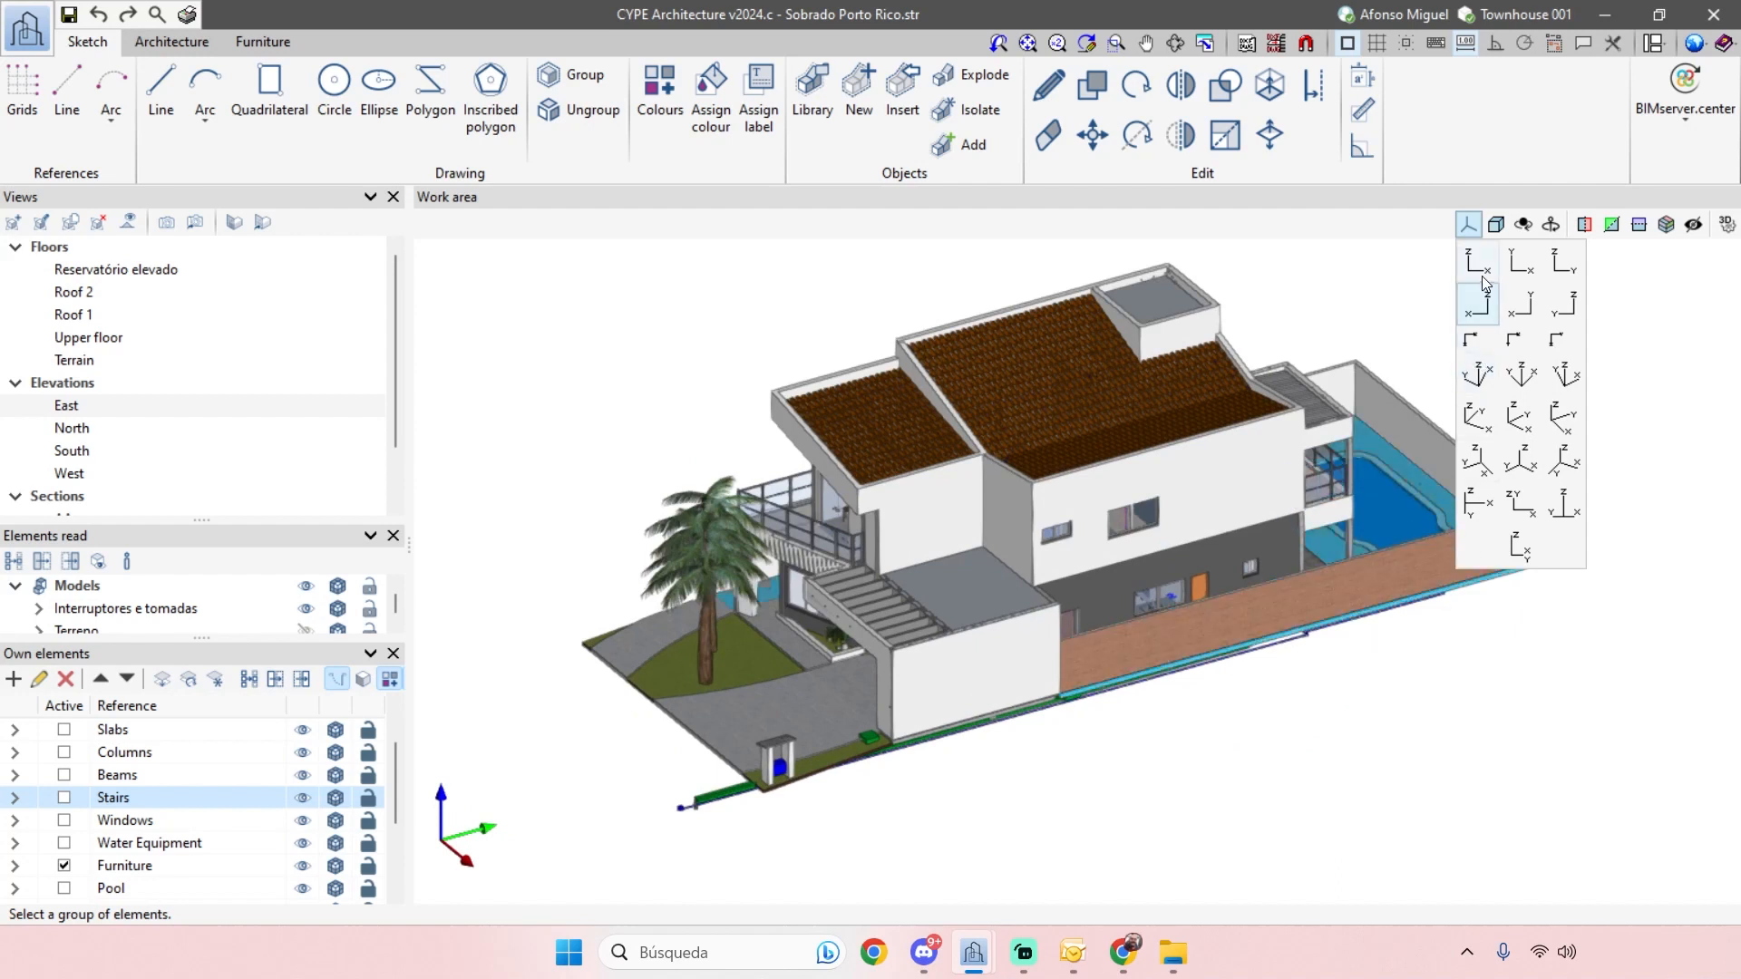
- View the model in the XZ, XY and YZ preset orientations and return to the saved 3D view
click(1483, 286)
click(1519, 263)
click(1566, 264)
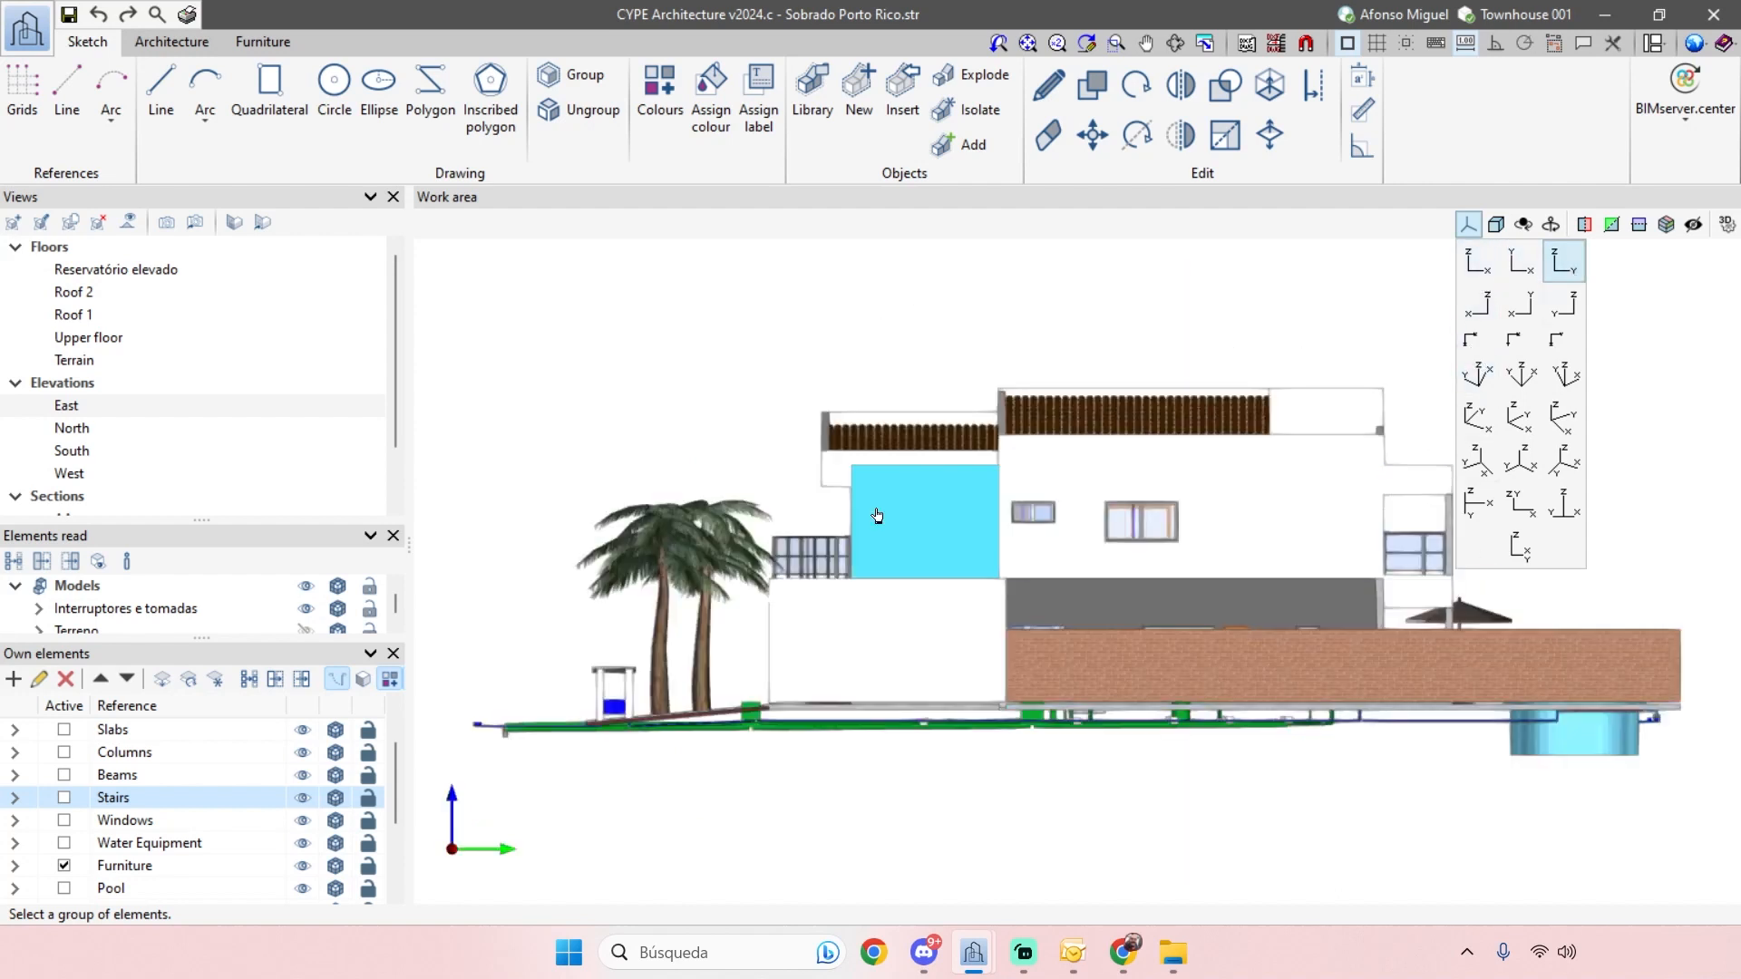
shift+middle_drag(775, 392, 852, 453)
drag(396, 306, 394, 390)
mouse_move(661, 440)
shift+middle_down()
mouse_move(711, 449)
mouse_move(659, 420)
shift+middle_up()
scroll(107, 367, up, 3)
scroll(107, 367, down, 3)
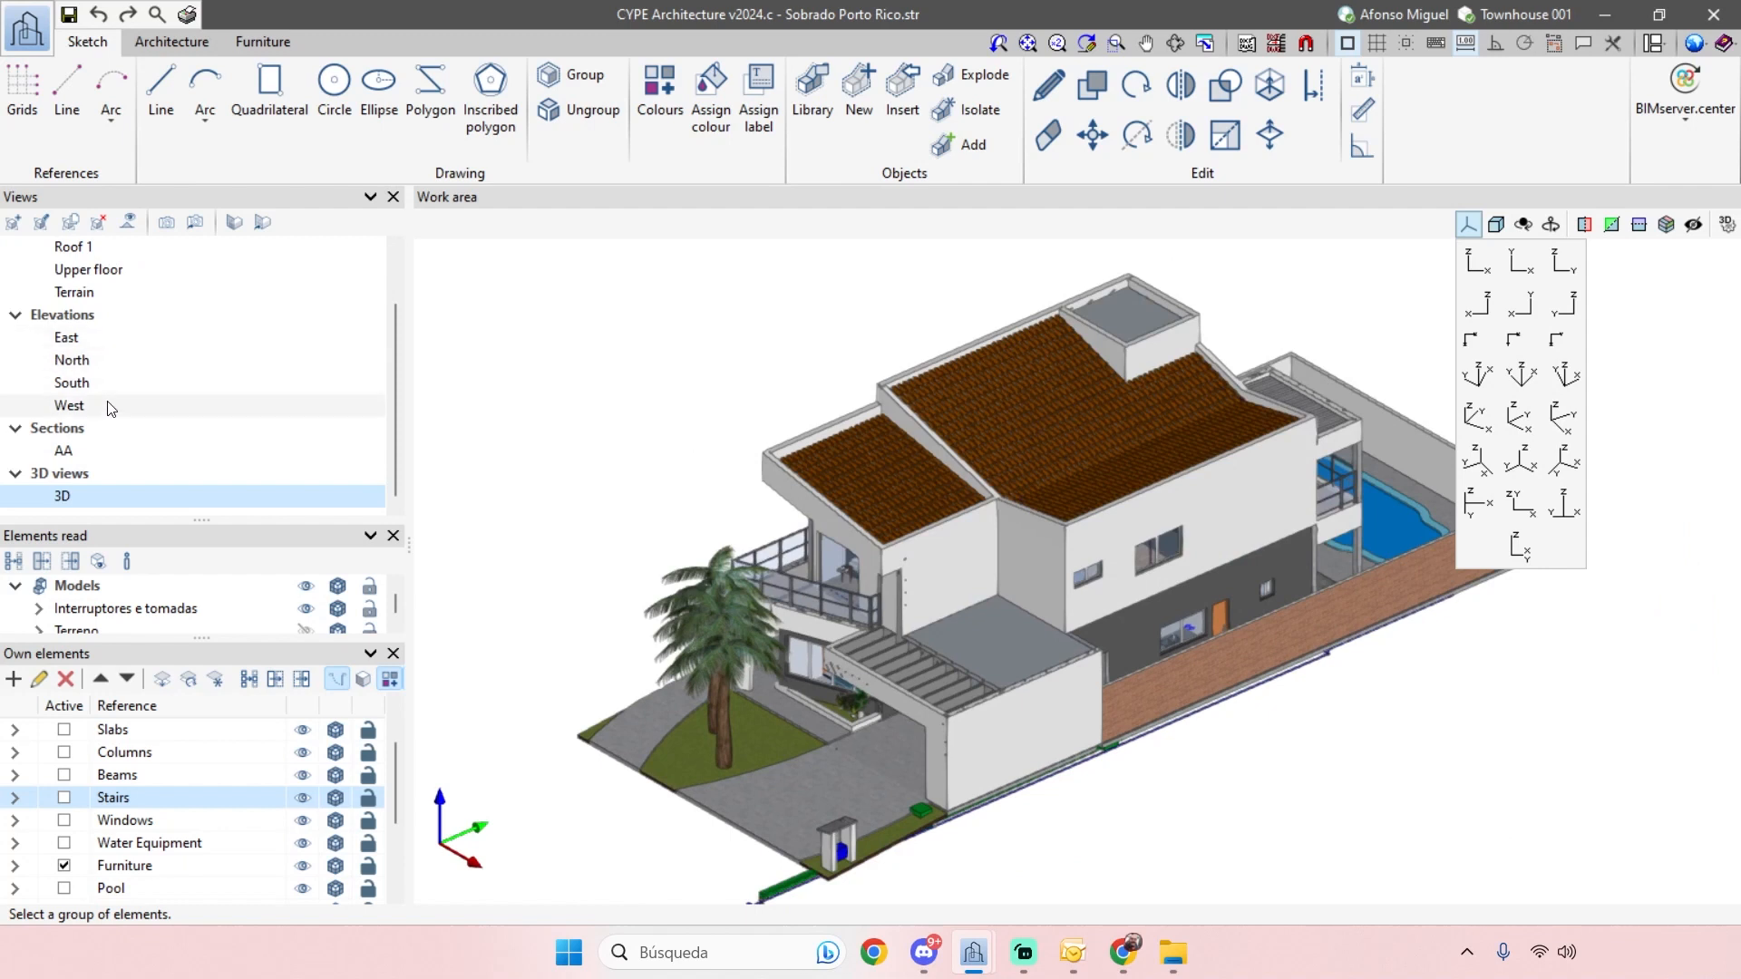
- Display the West, South, North and East elevation views of the townhouse one after another
click(108, 408)
click(116, 381)
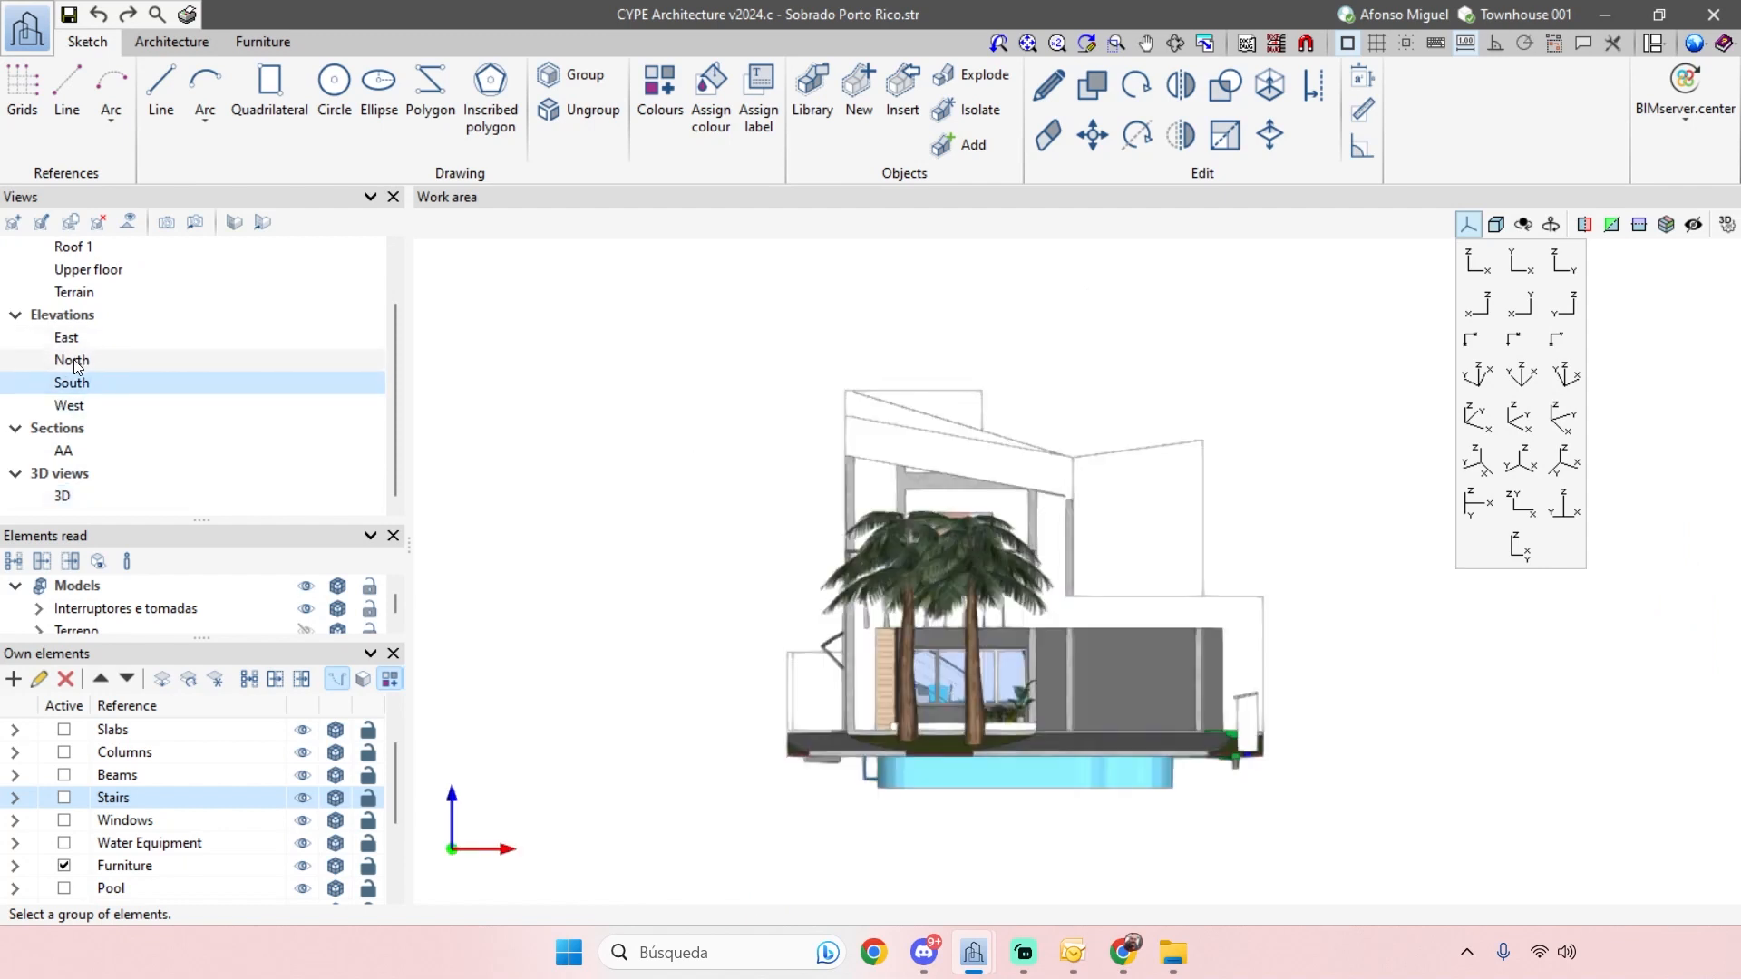
click(72, 361)
click(75, 335)
- Examine the Terrain floor plan and display the Upper floor plan
scroll(76, 249, up, 3)
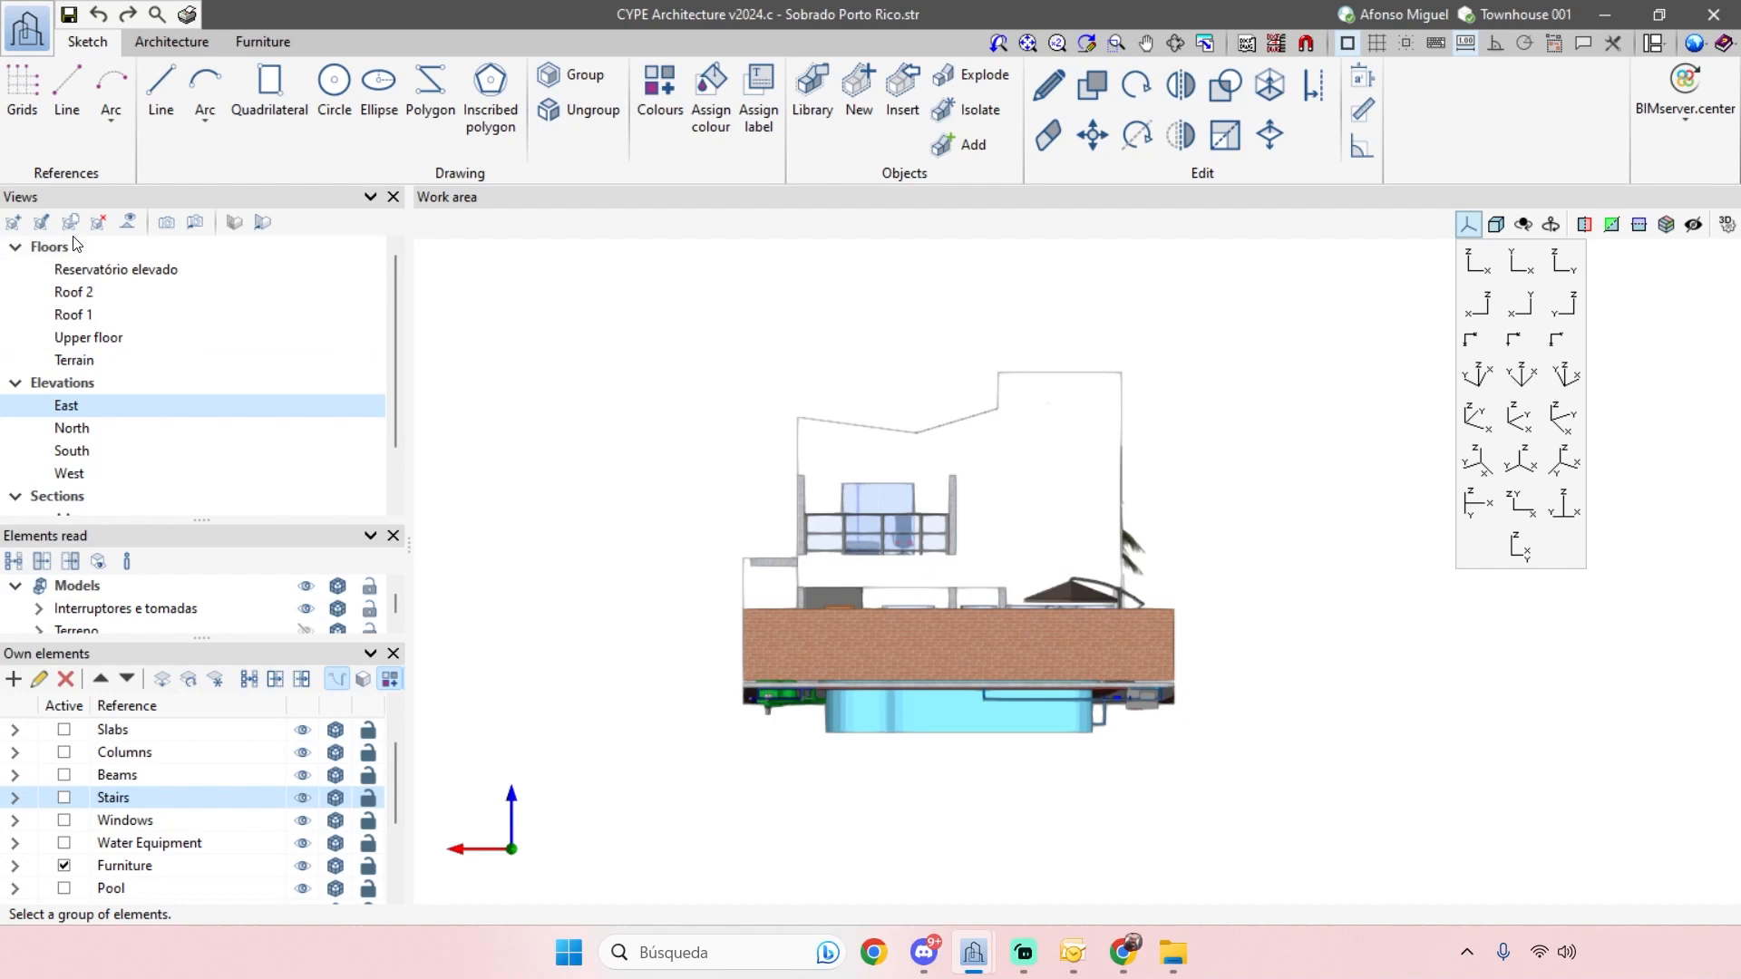
click(75, 360)
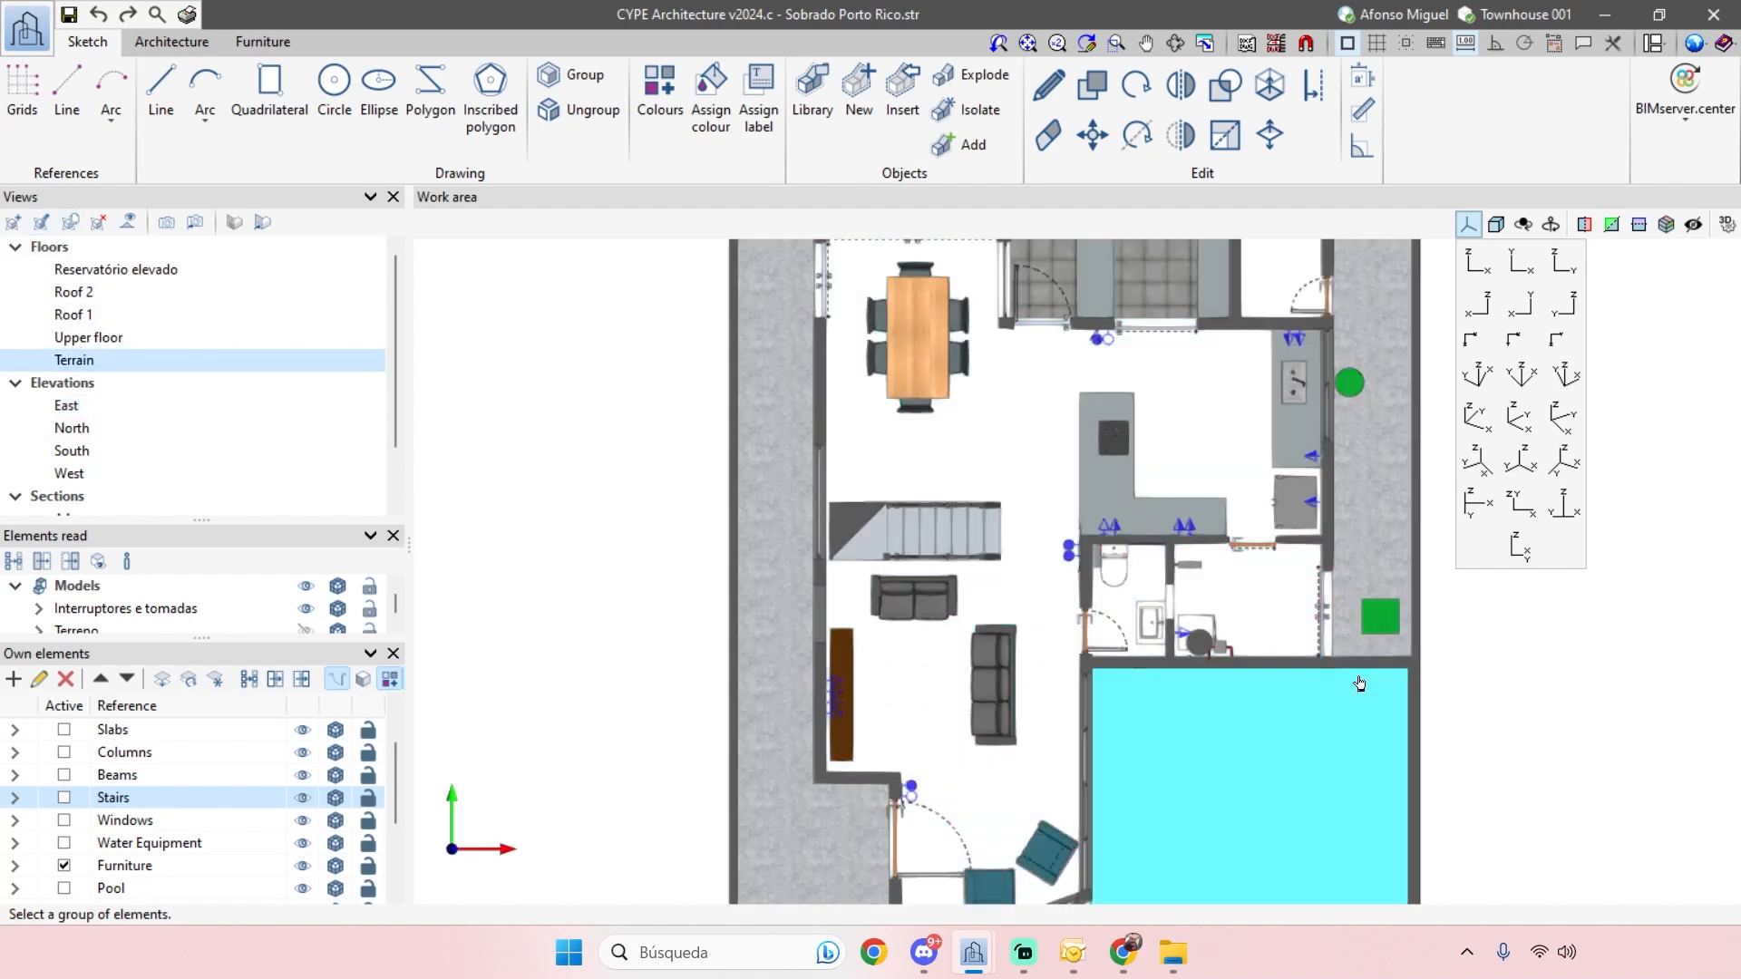
scroll(769, 536, down, 3)
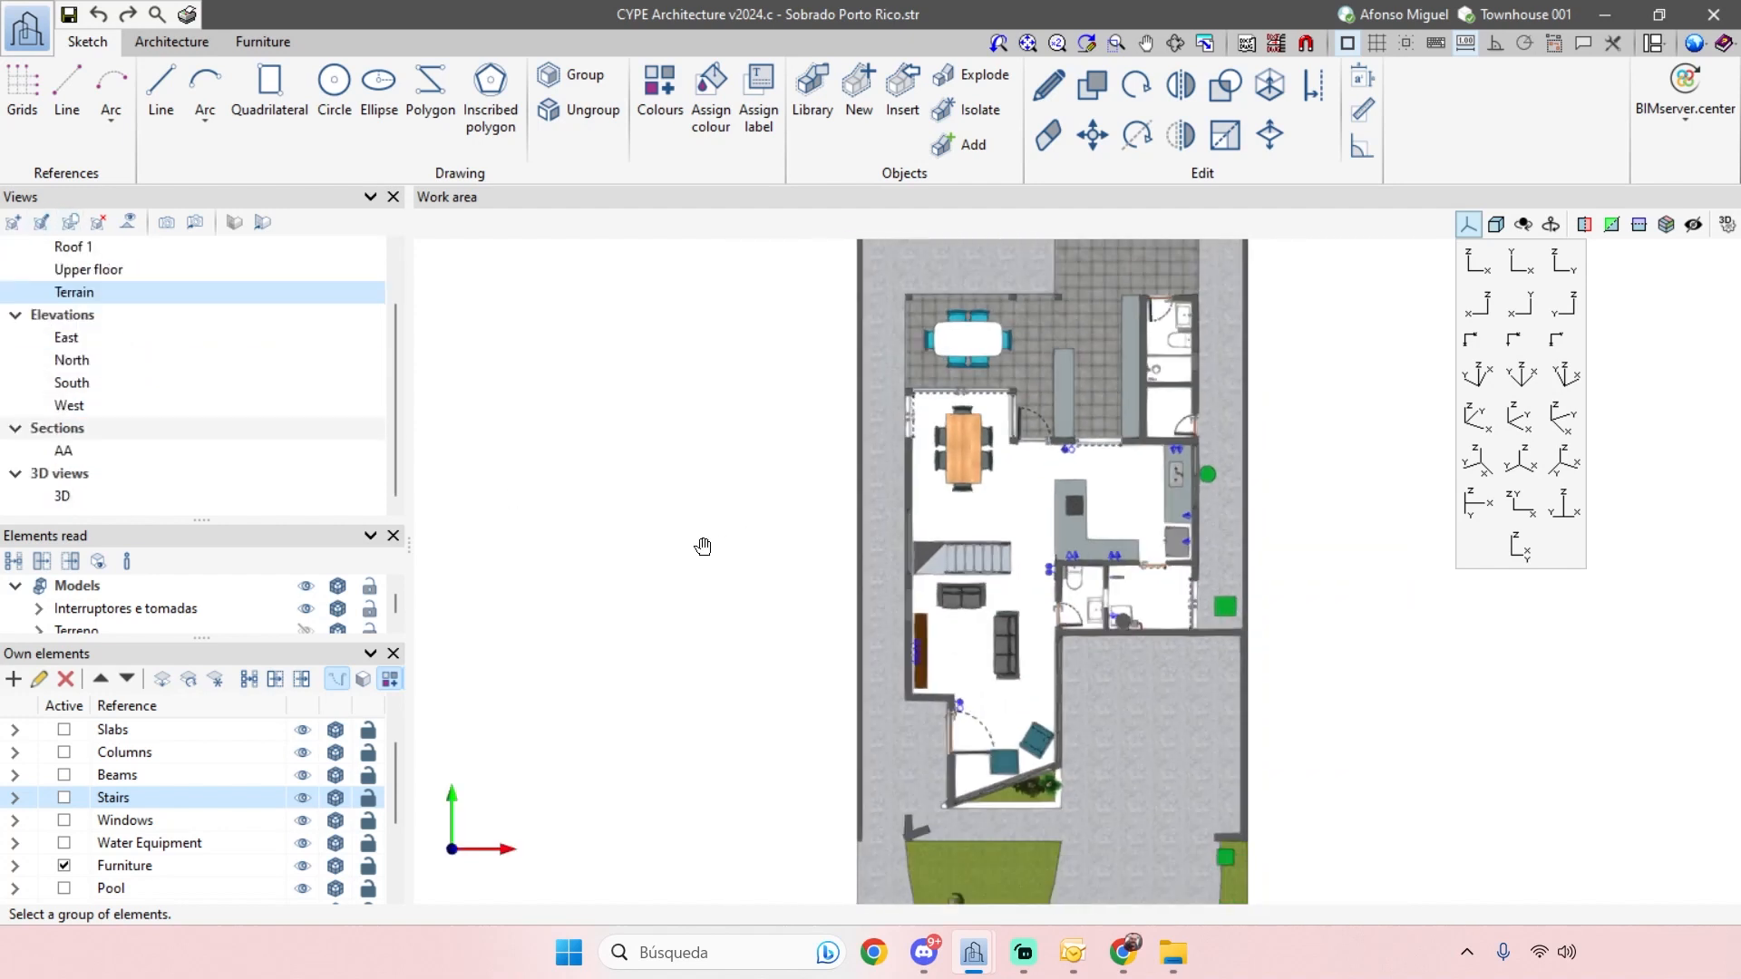
scroll(139, 325, up, 3)
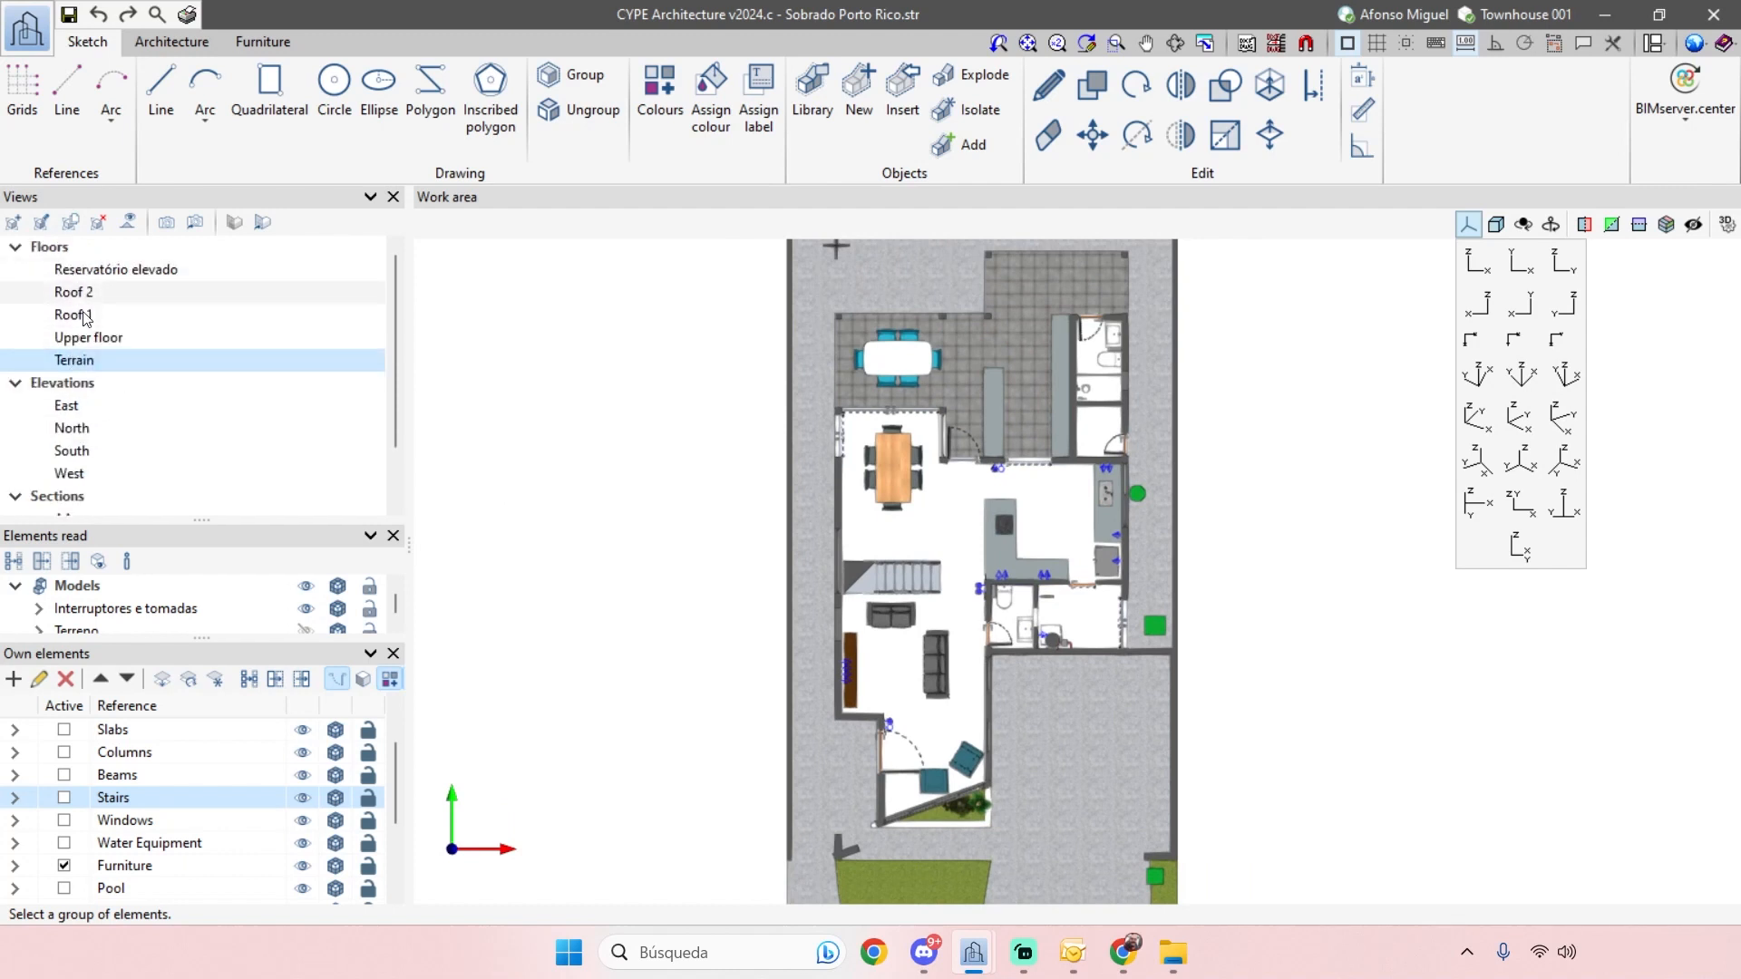
click(154, 342)
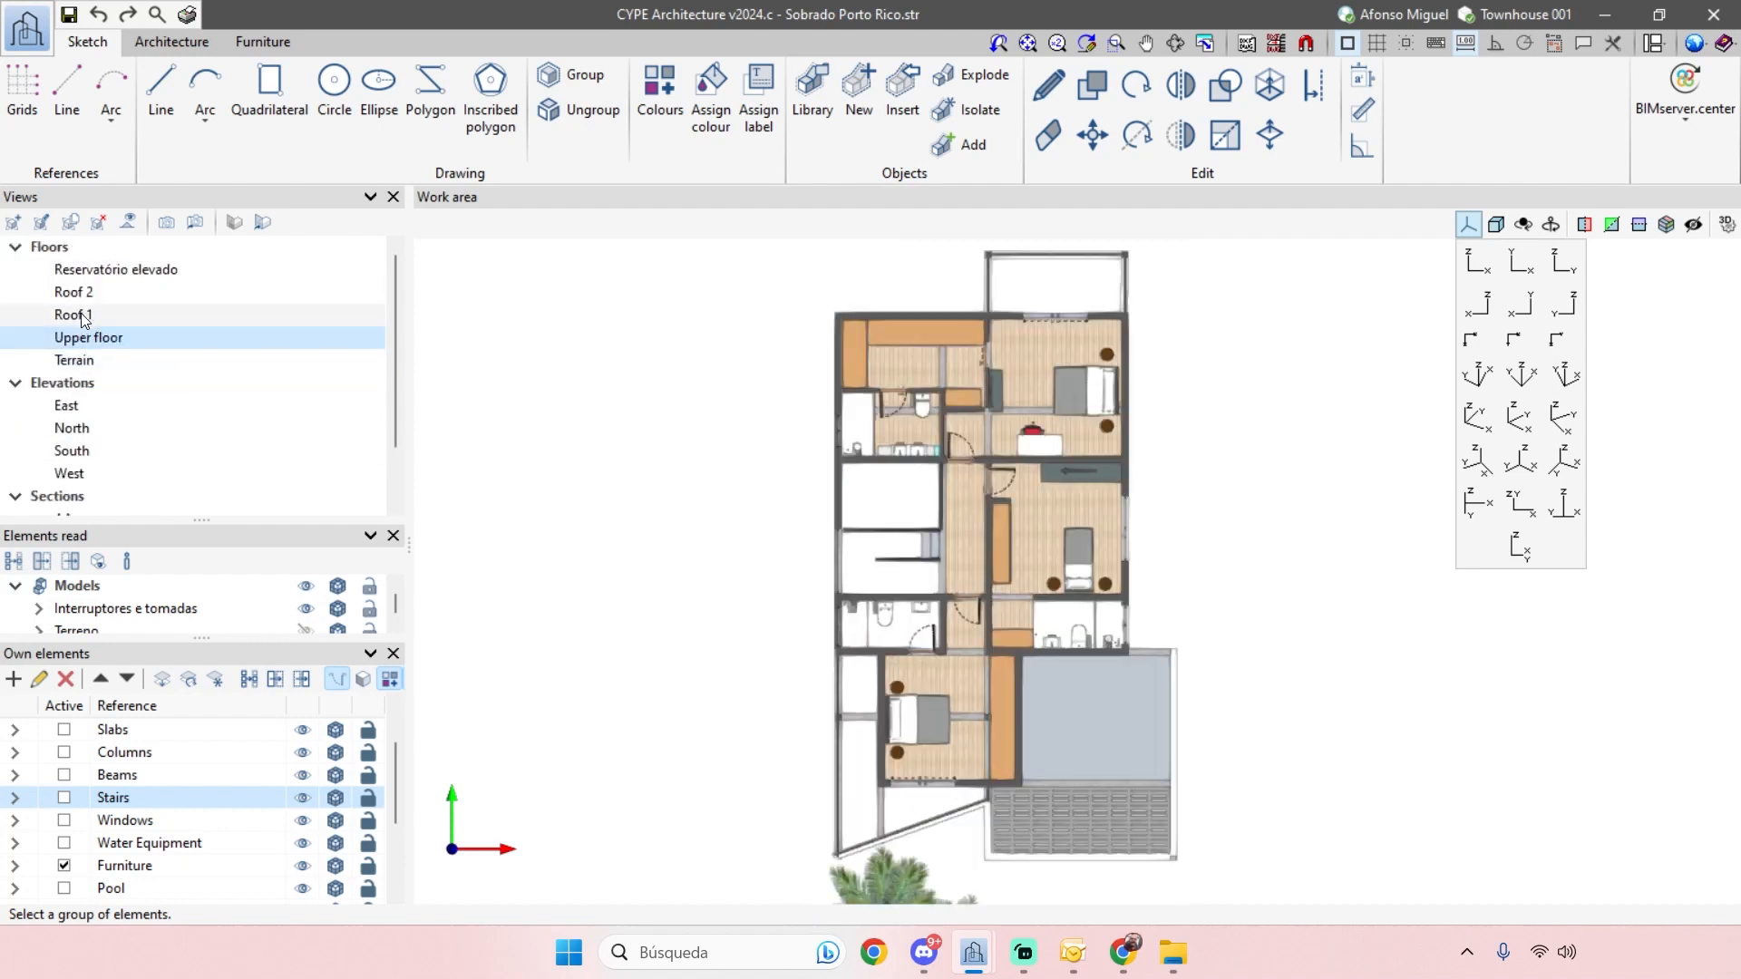
- Compare the Terrain floor plan with the South, North and East elevation views
click(73, 383)
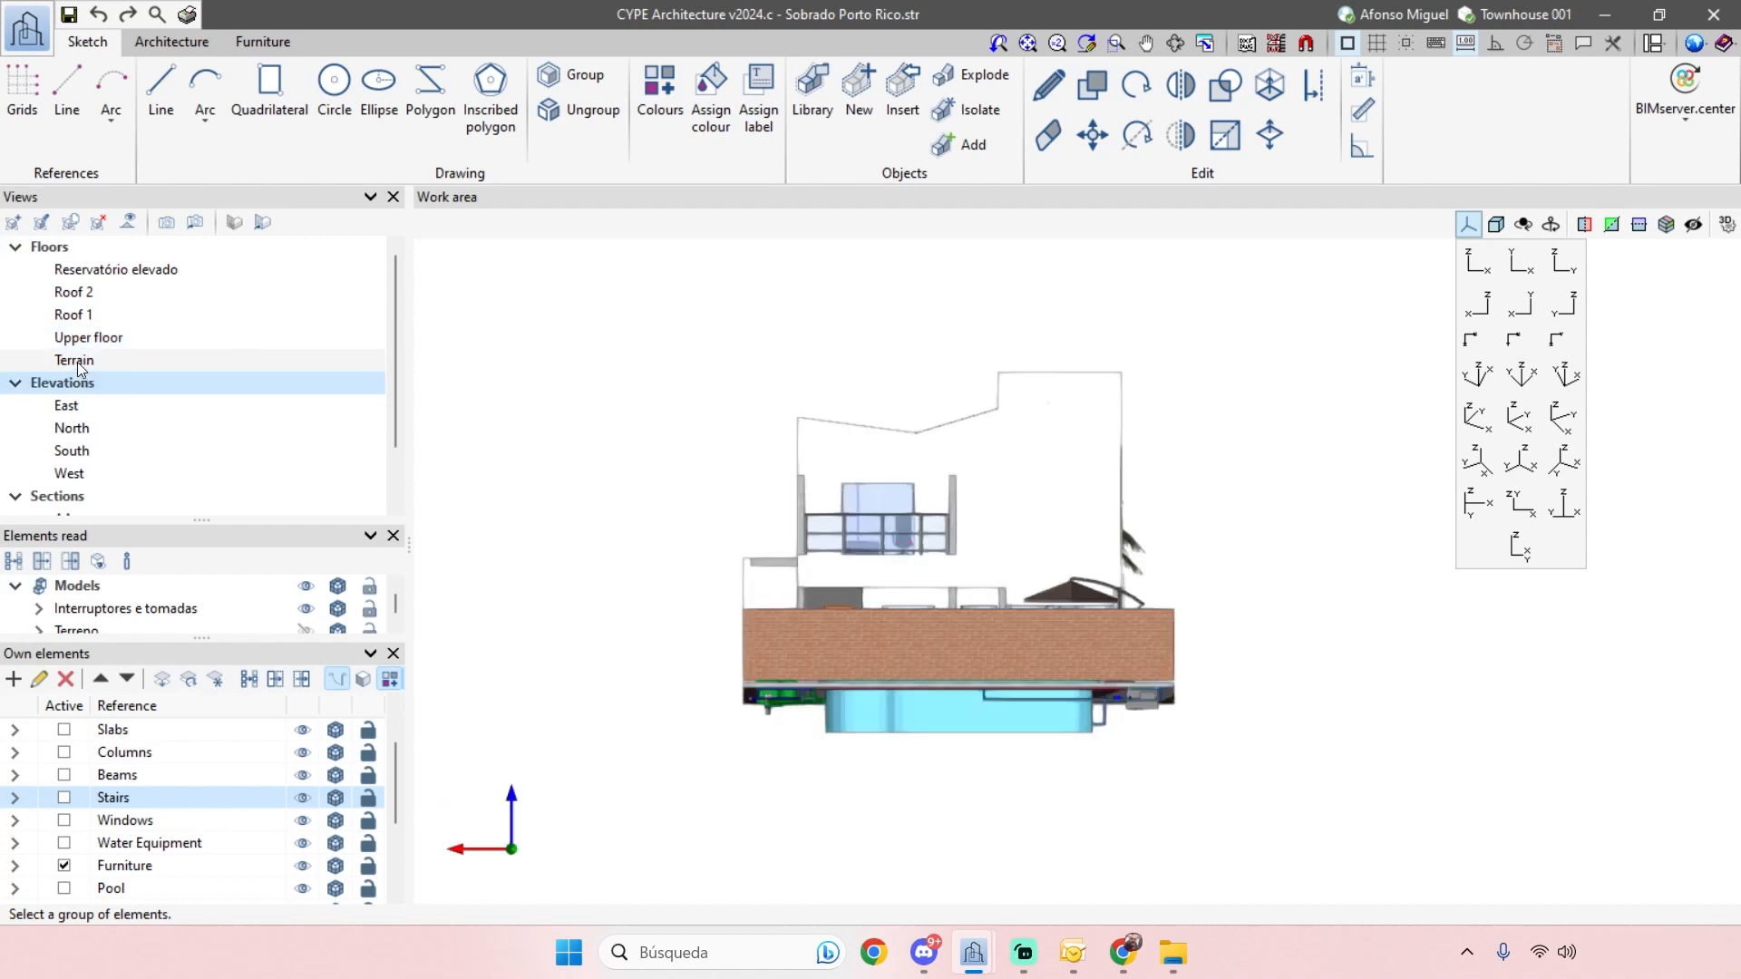
click(80, 362)
click(84, 454)
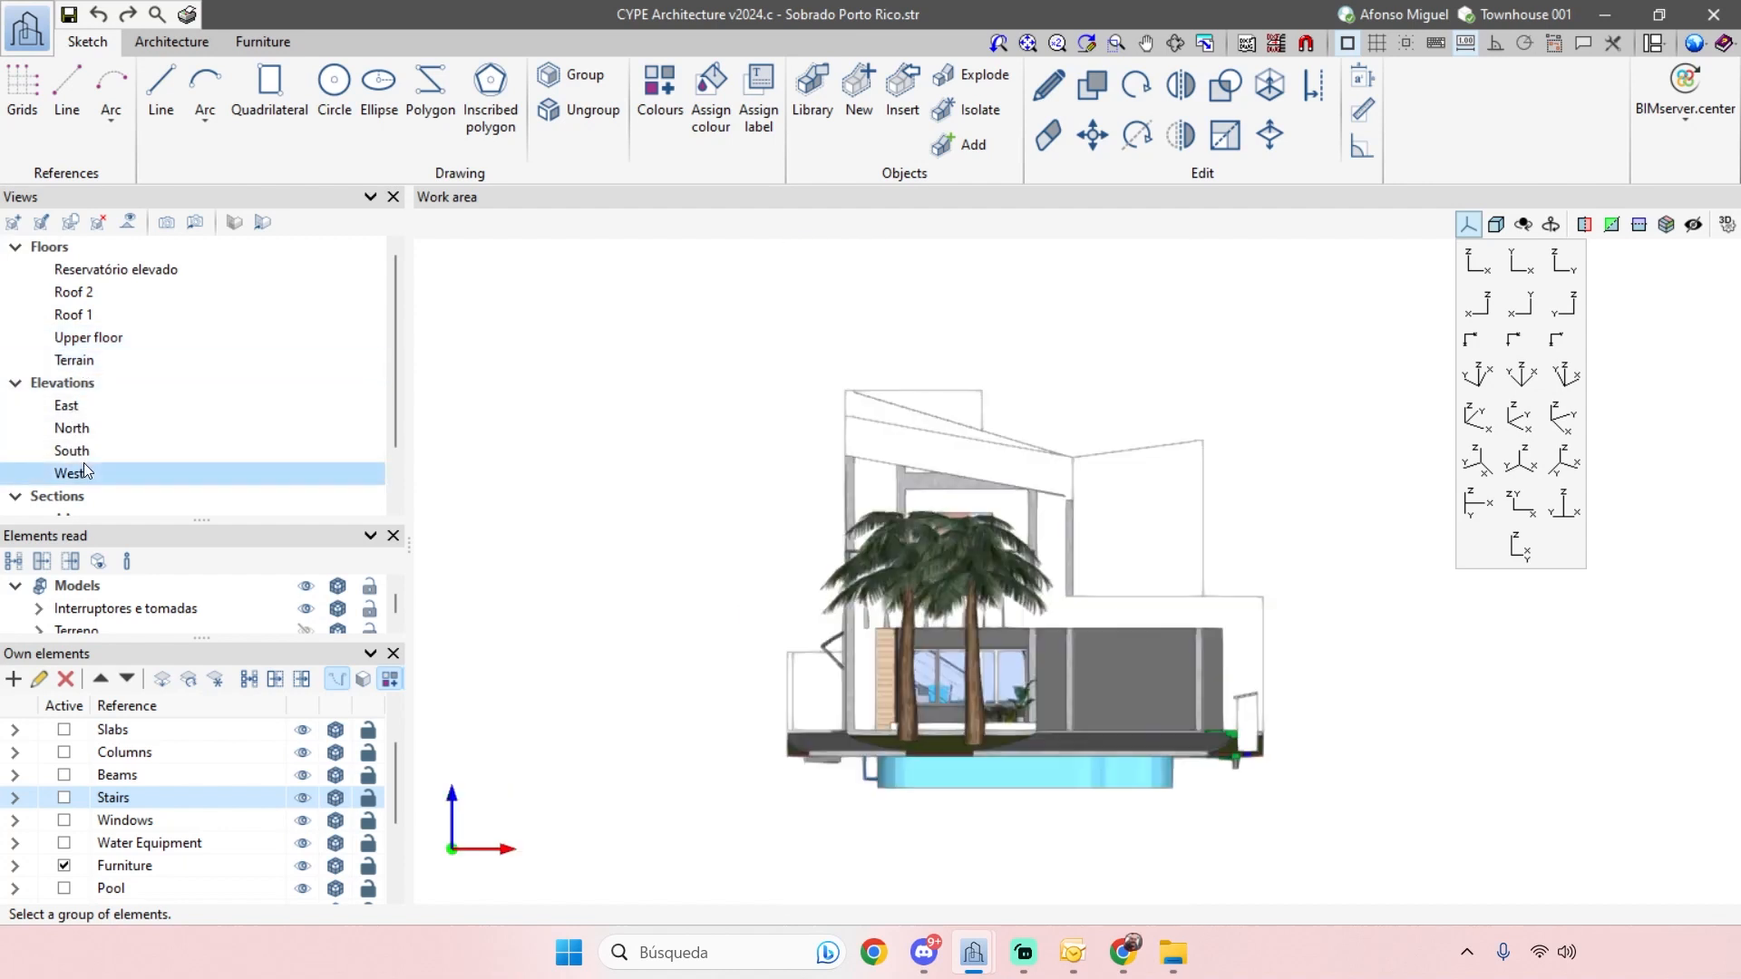
click(90, 430)
click(77, 406)
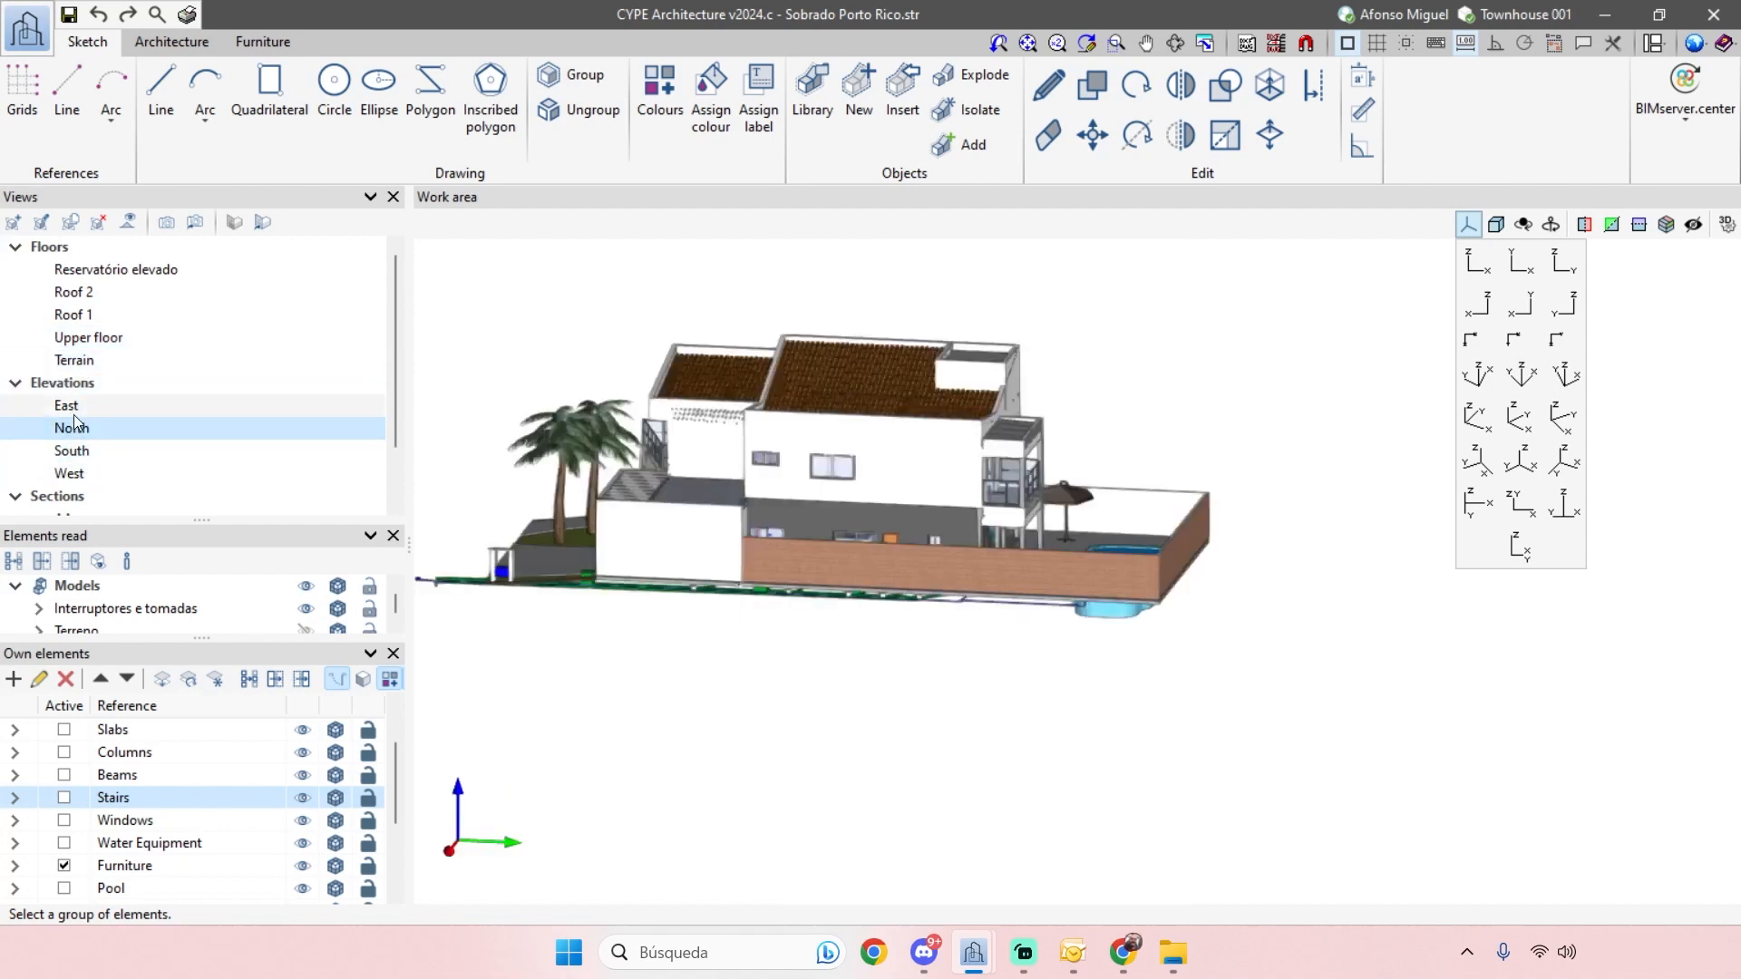
- Go through the Terrain, Upper floor, Roof 1 and Roof 2 plans and return to the Upper floor view
click(77, 361)
click(109, 339)
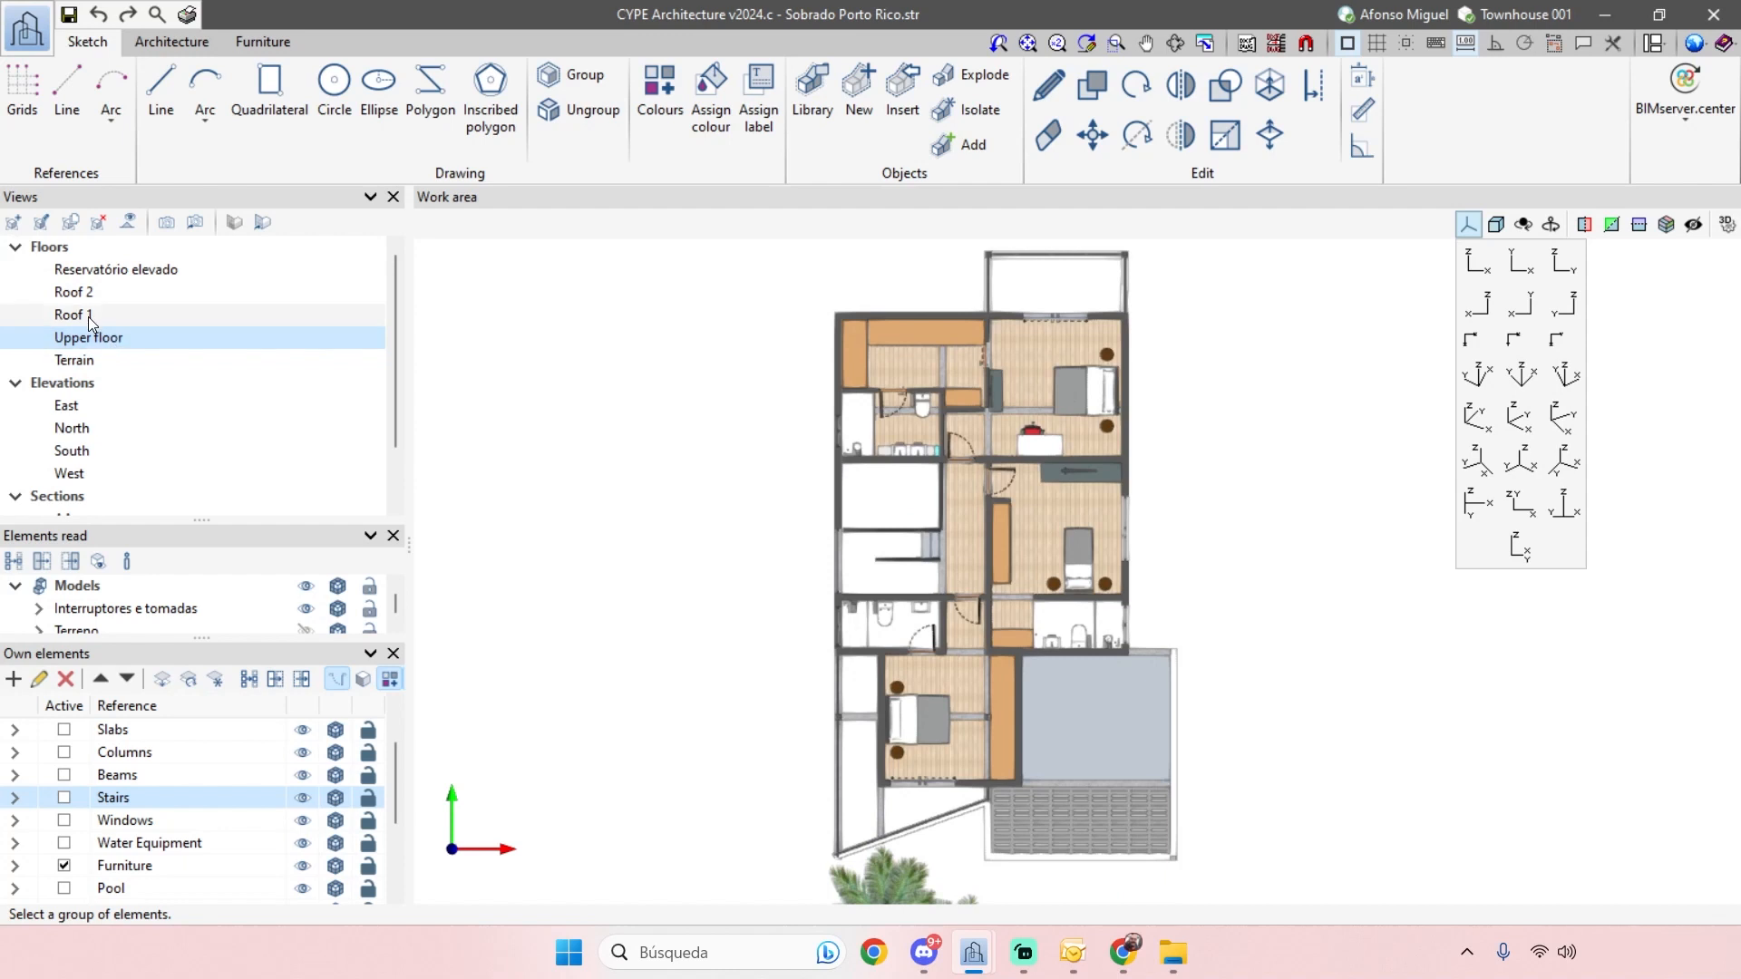
click(89, 317)
click(87, 297)
click(87, 315)
click(86, 337)
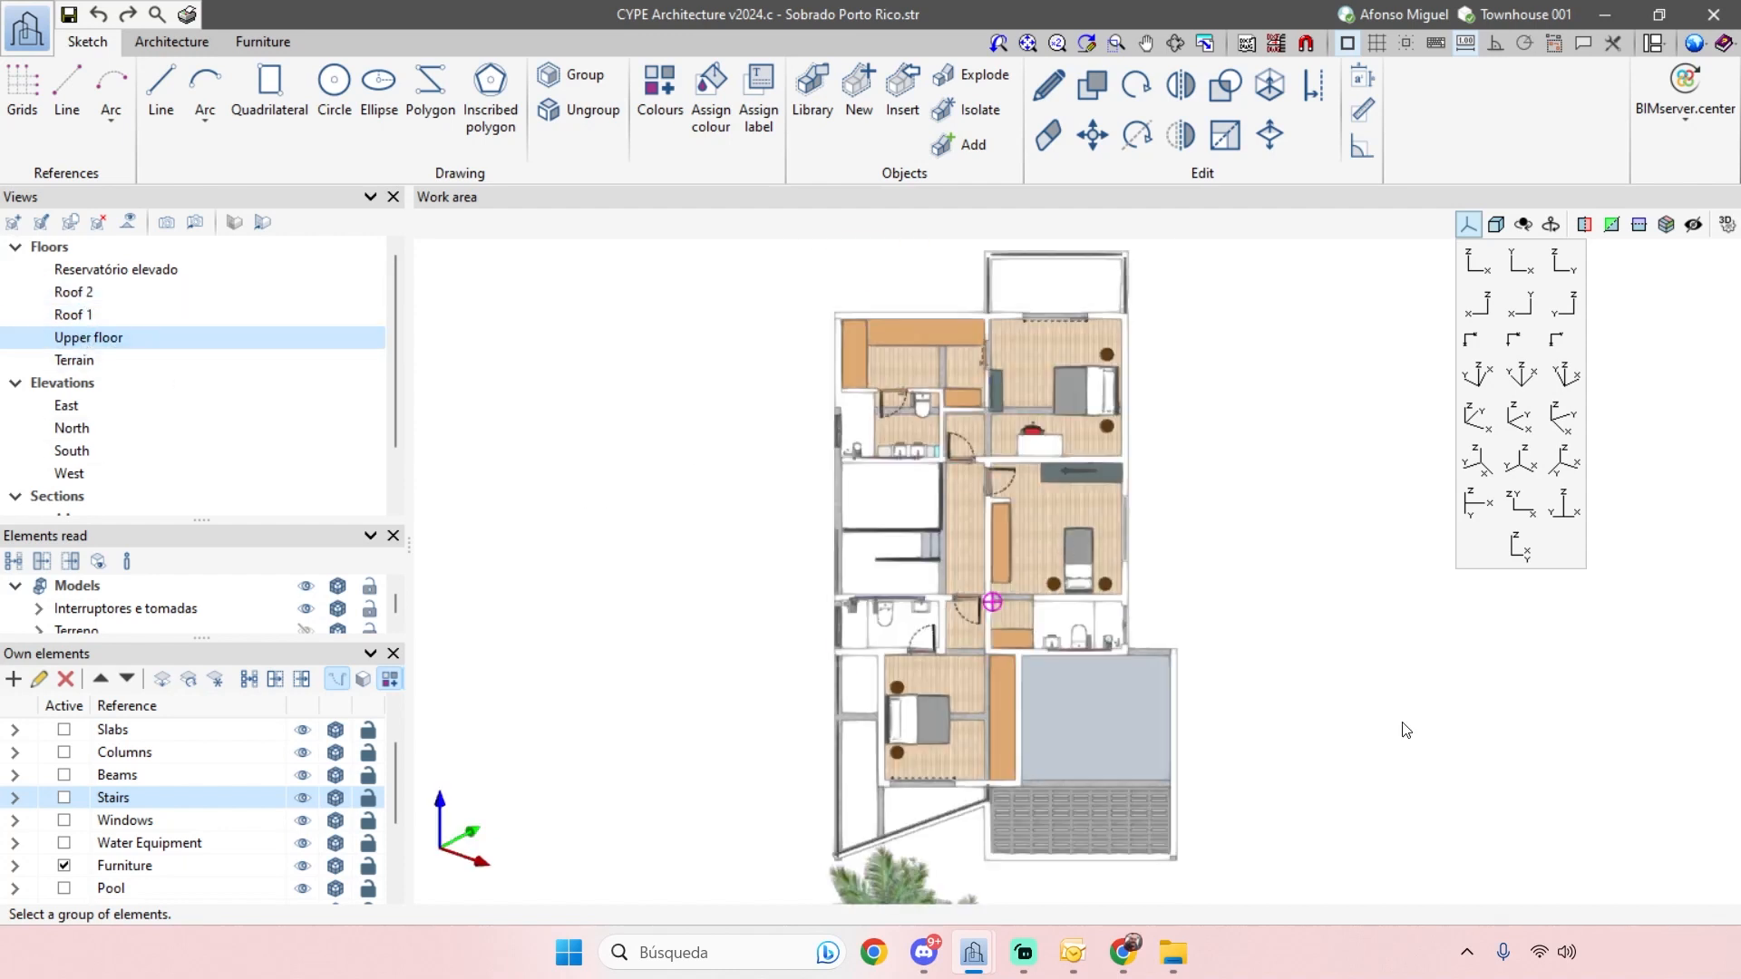
- Examine the cut-open upper floor in three dimensions and look through the list of available views
shift+middle_drag(1395, 723, 1268, 630)
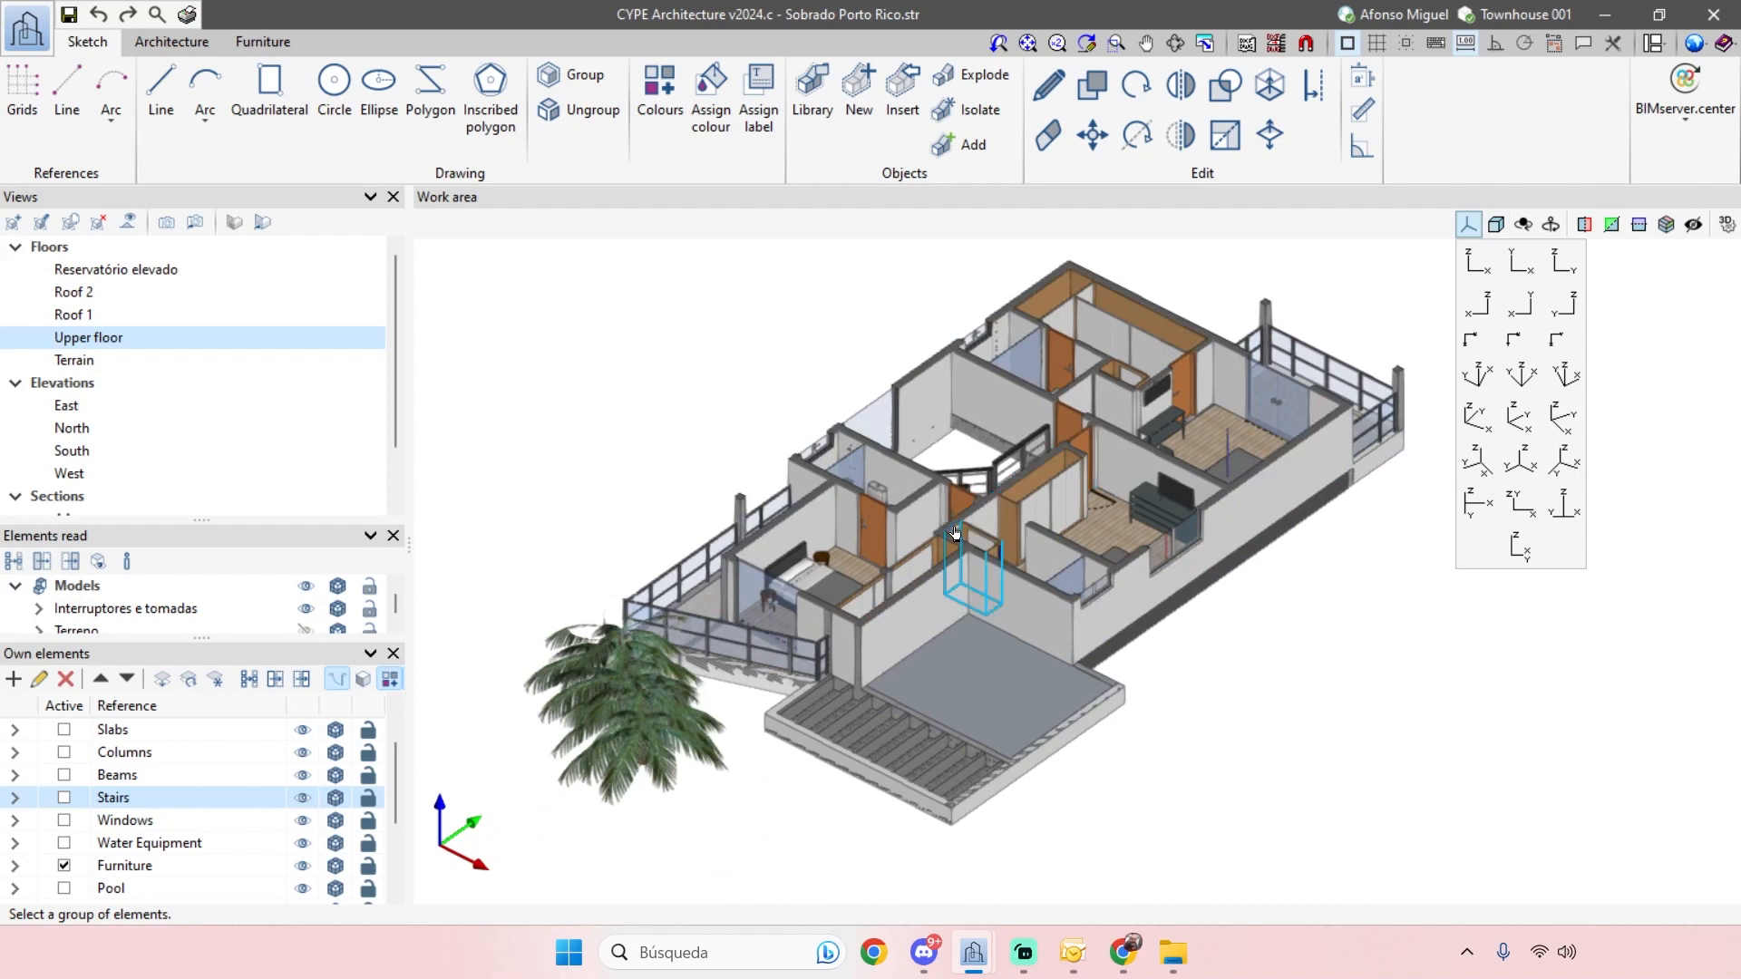
shift+middle_drag(1152, 606, 1186, 677)
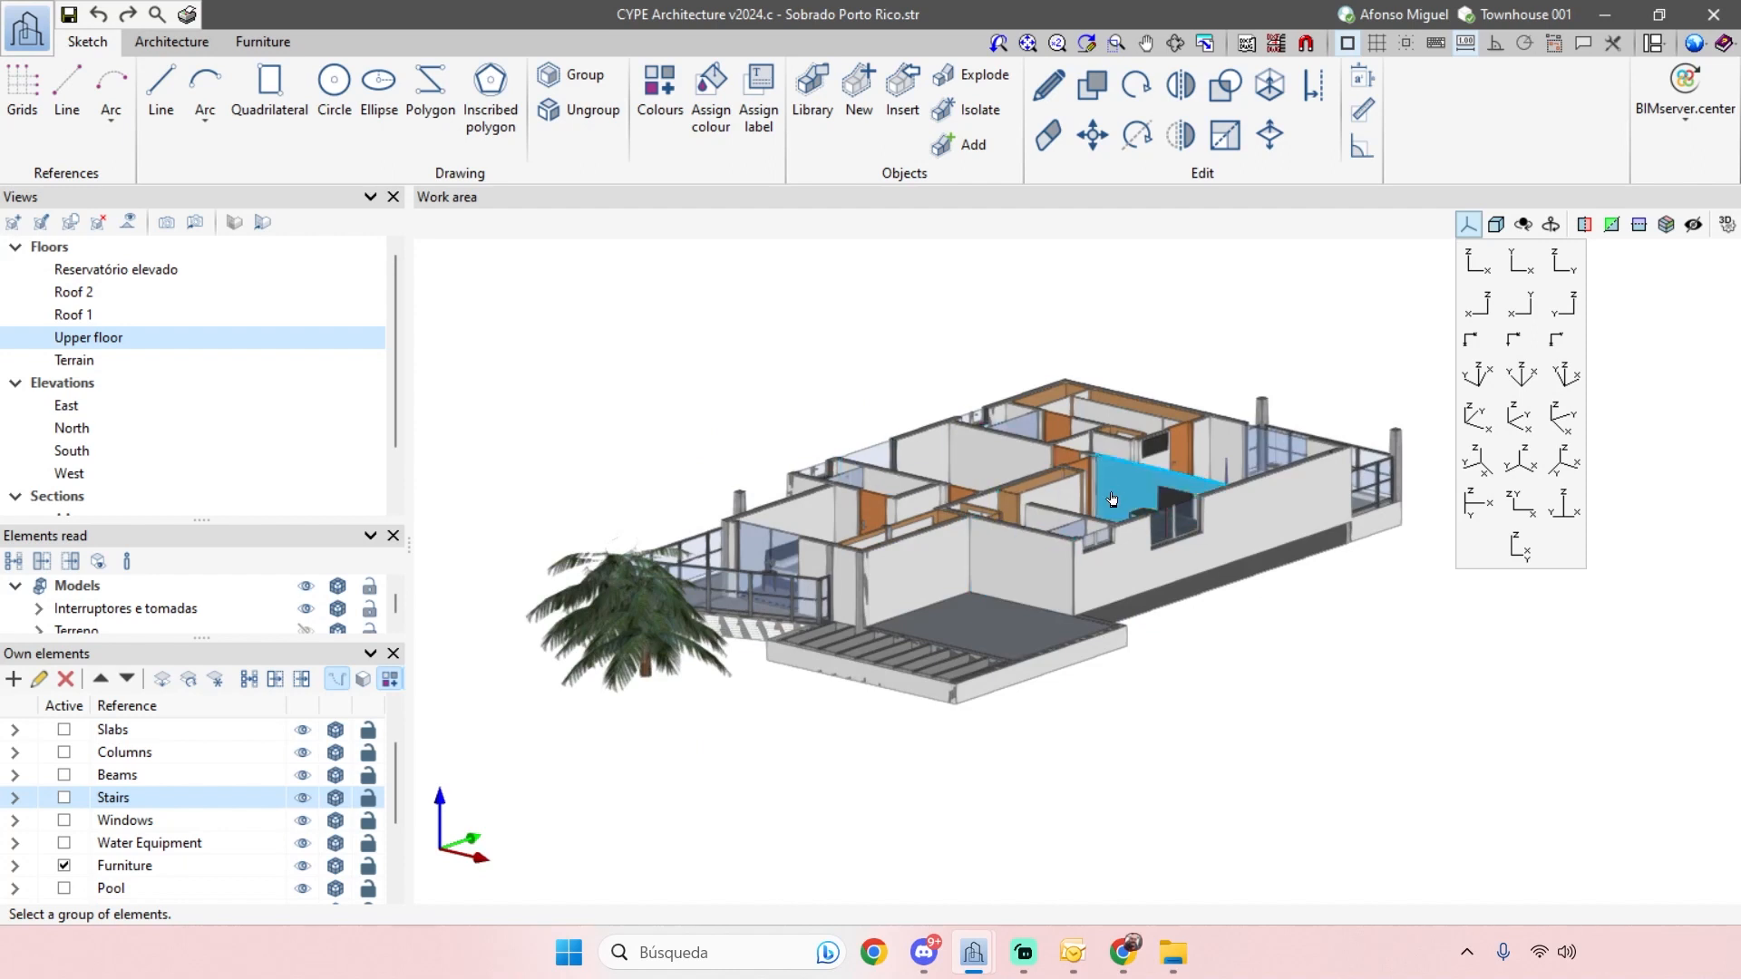
scroll(1015, 490, up, 1)
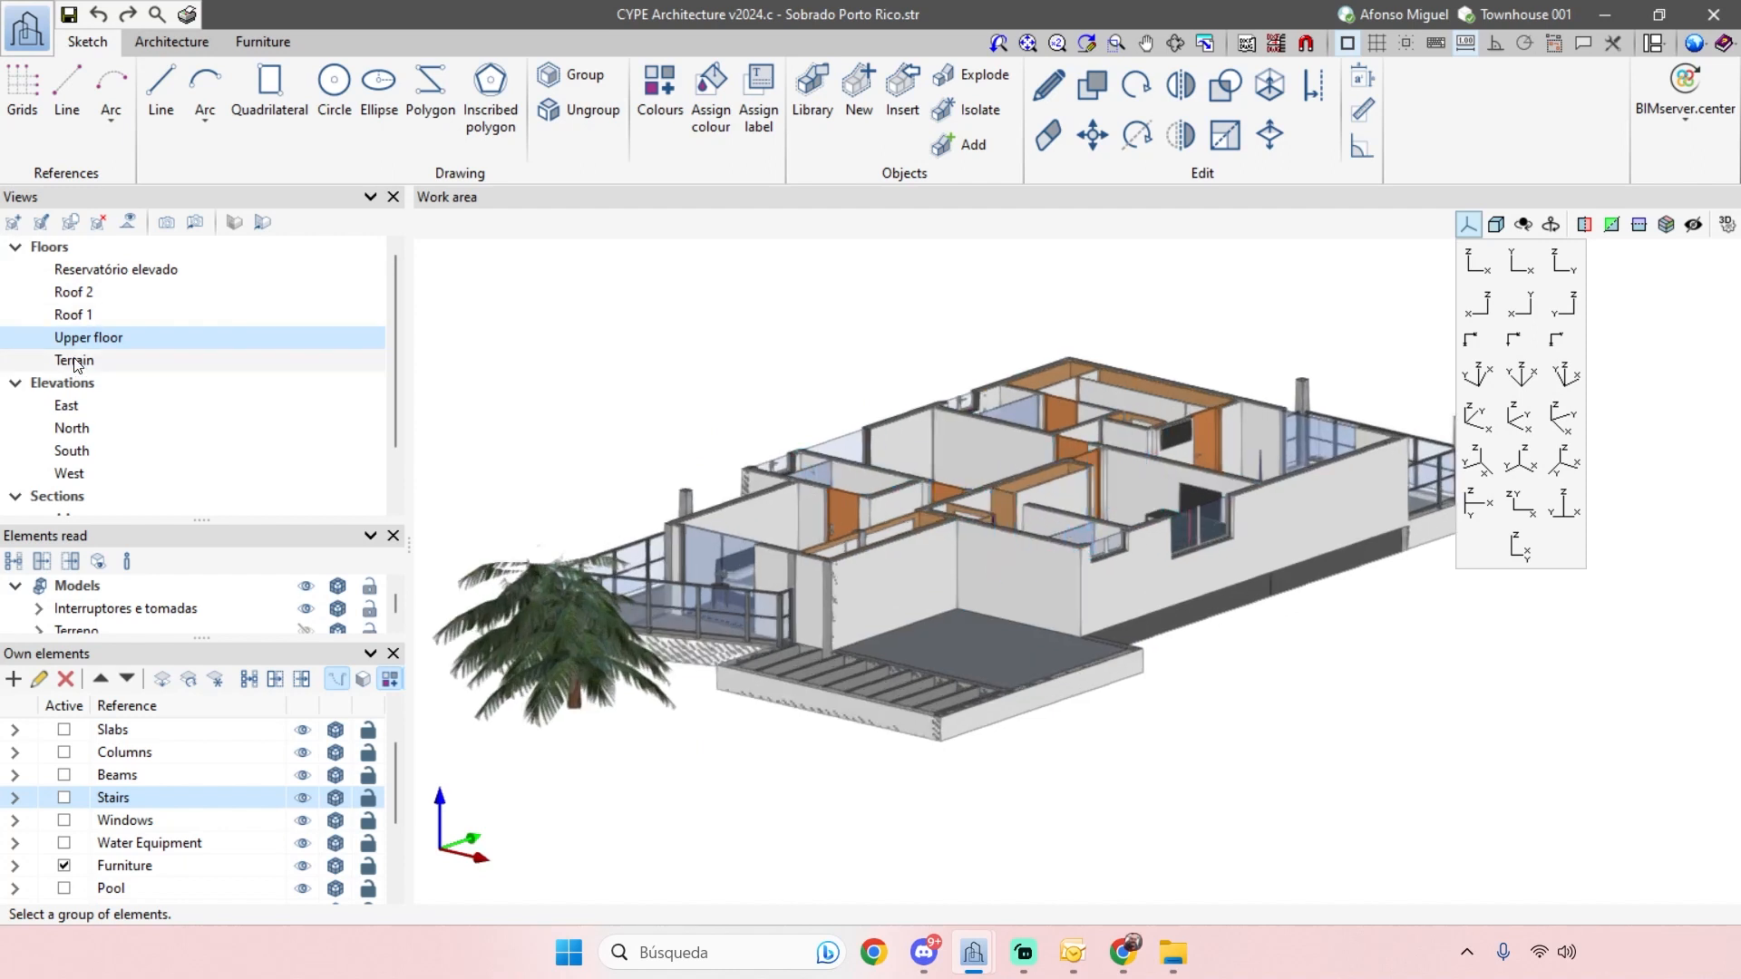
scroll(93, 299, down, 1)
scroll(92, 284, up, 1)
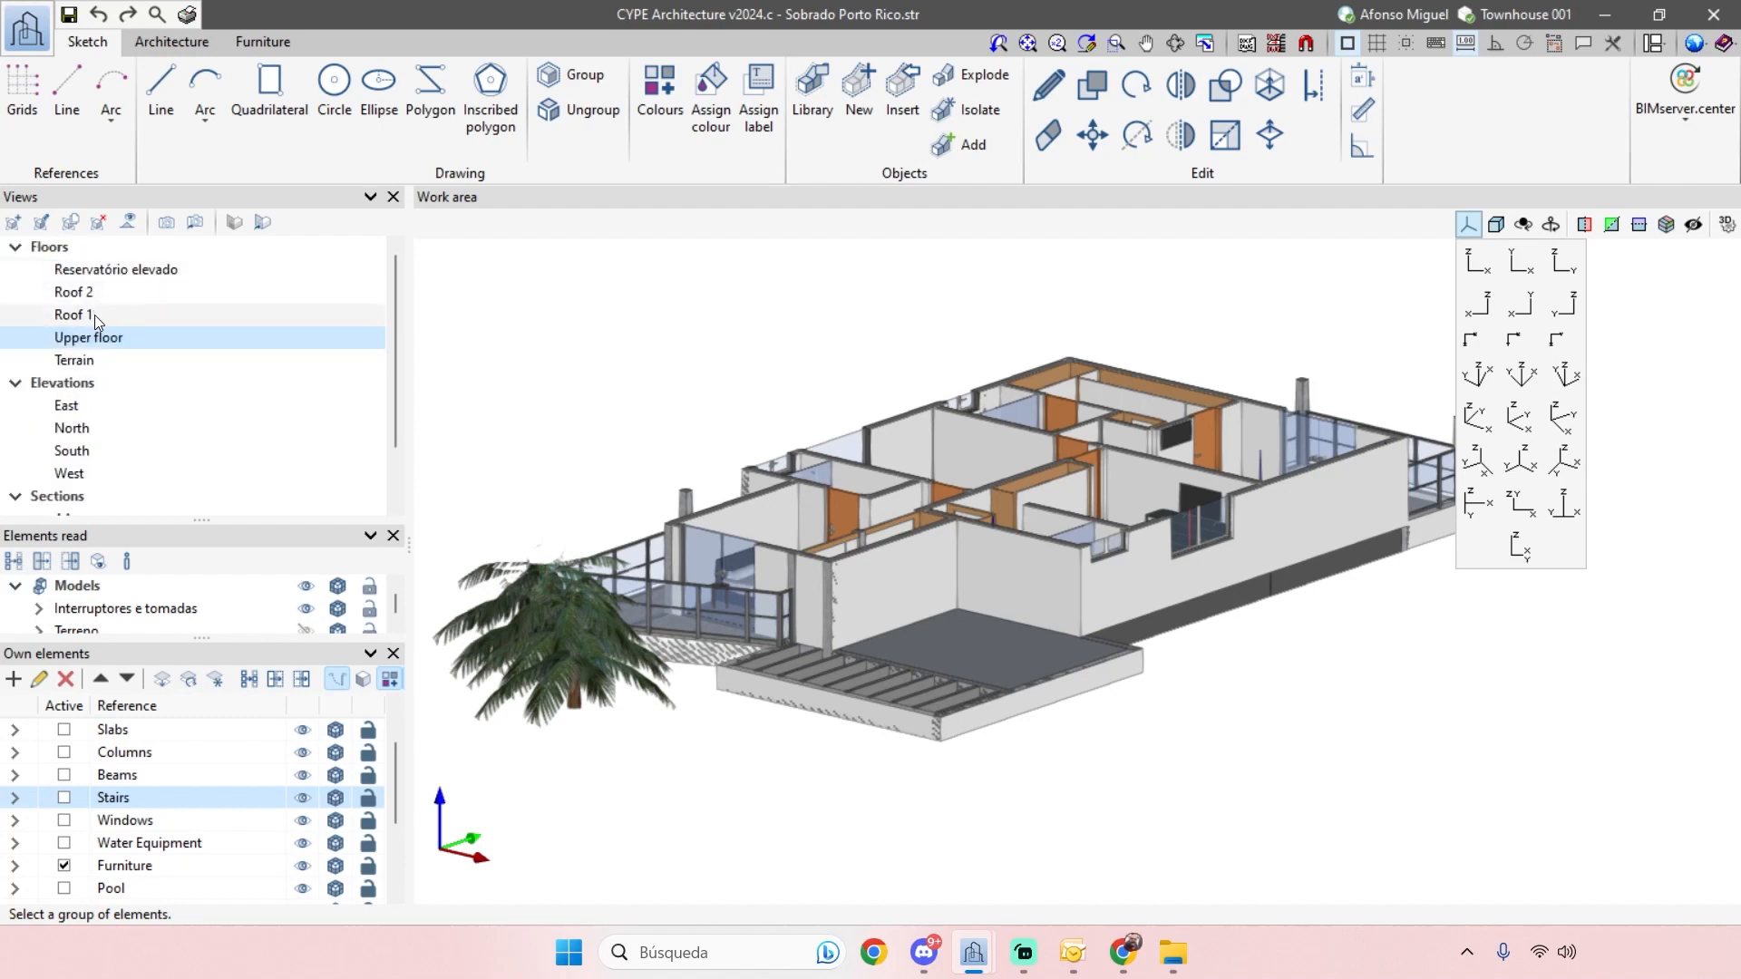
scroll(97, 390, down, 1)
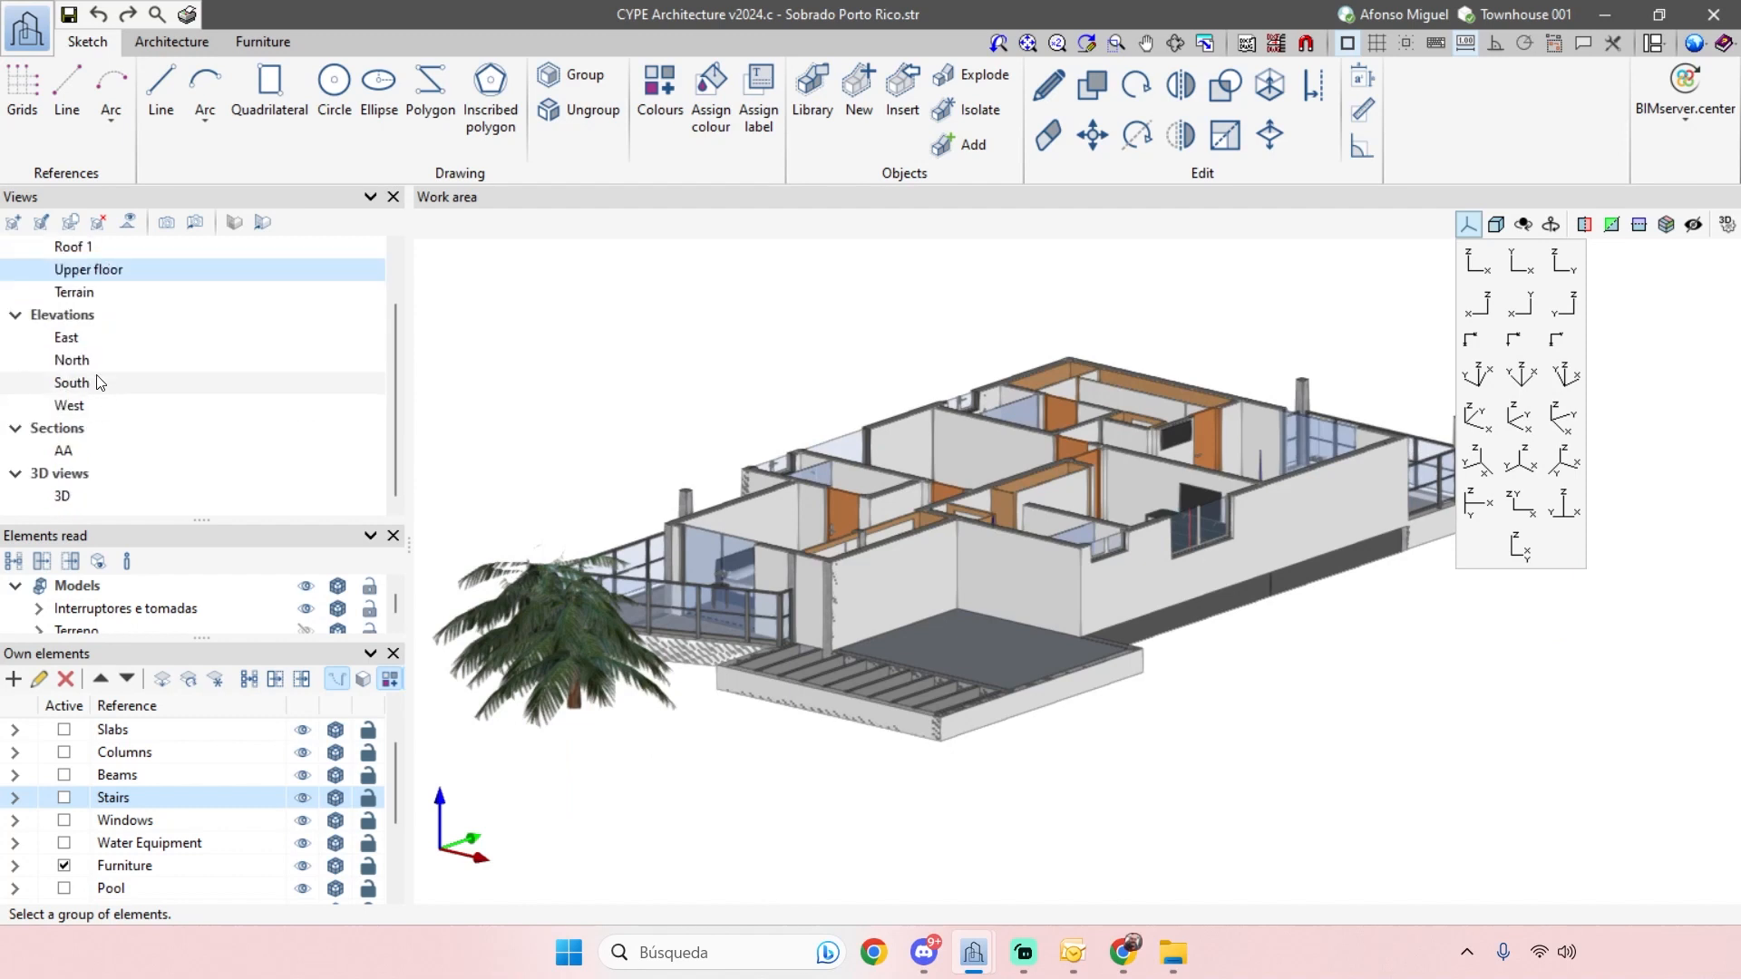
scroll(85, 297, up, 1)
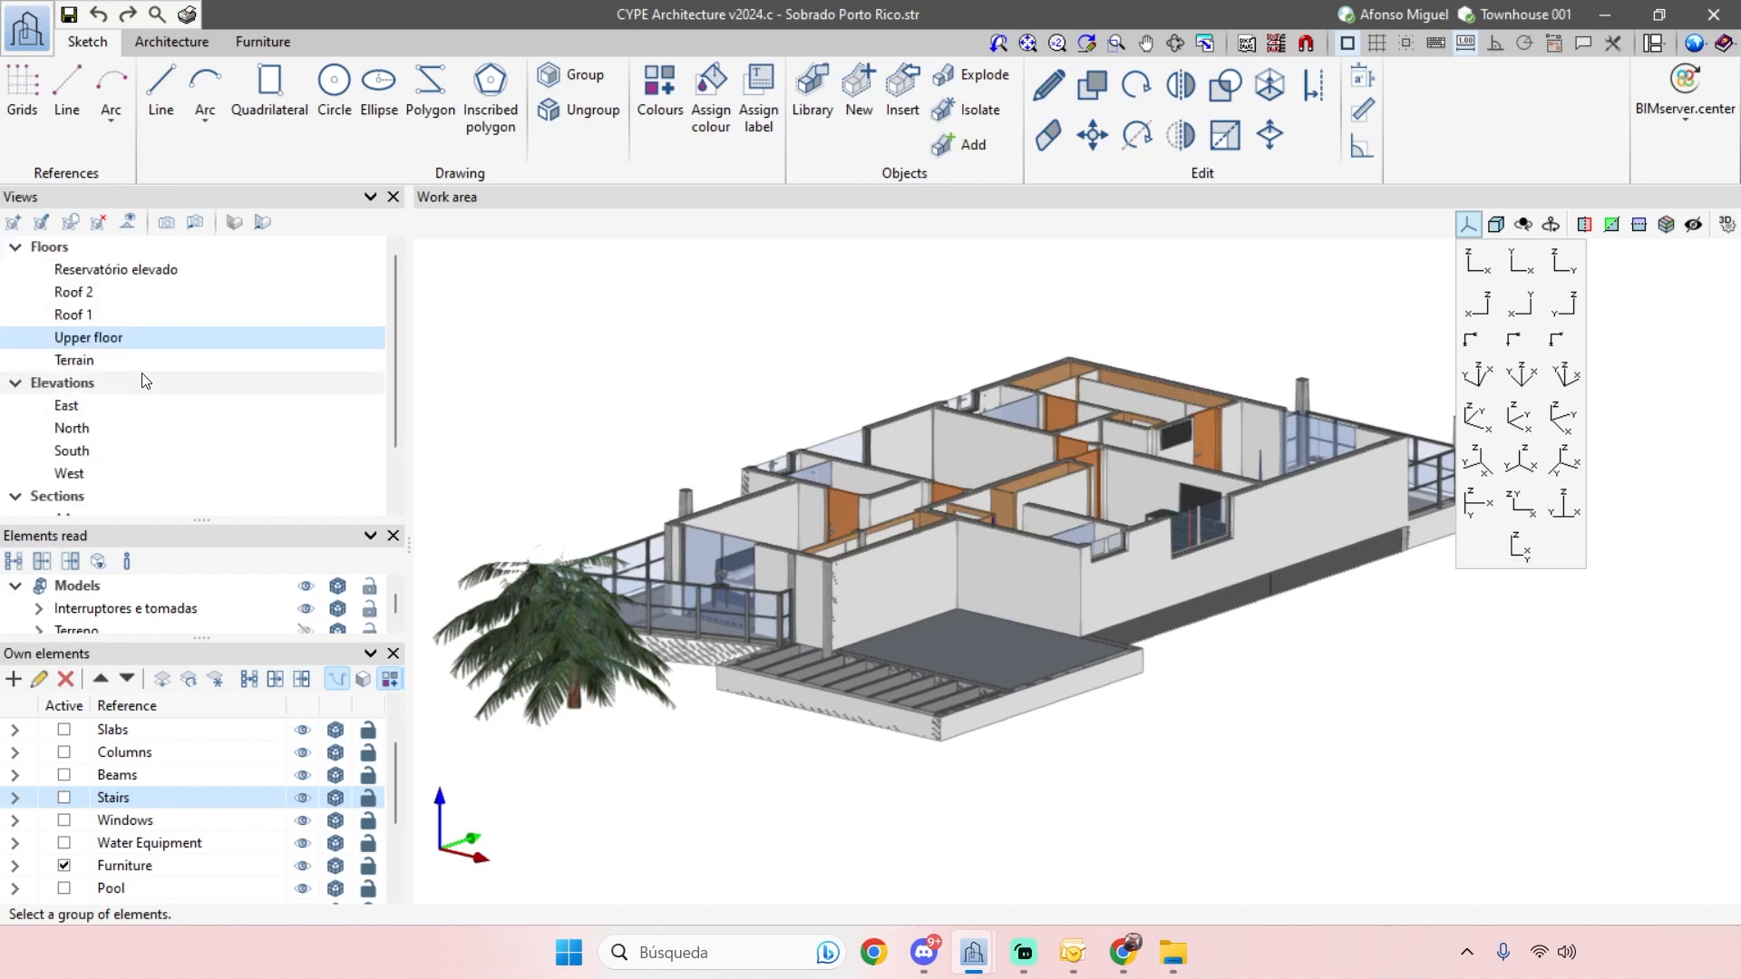
scroll(82, 470, down, 1)
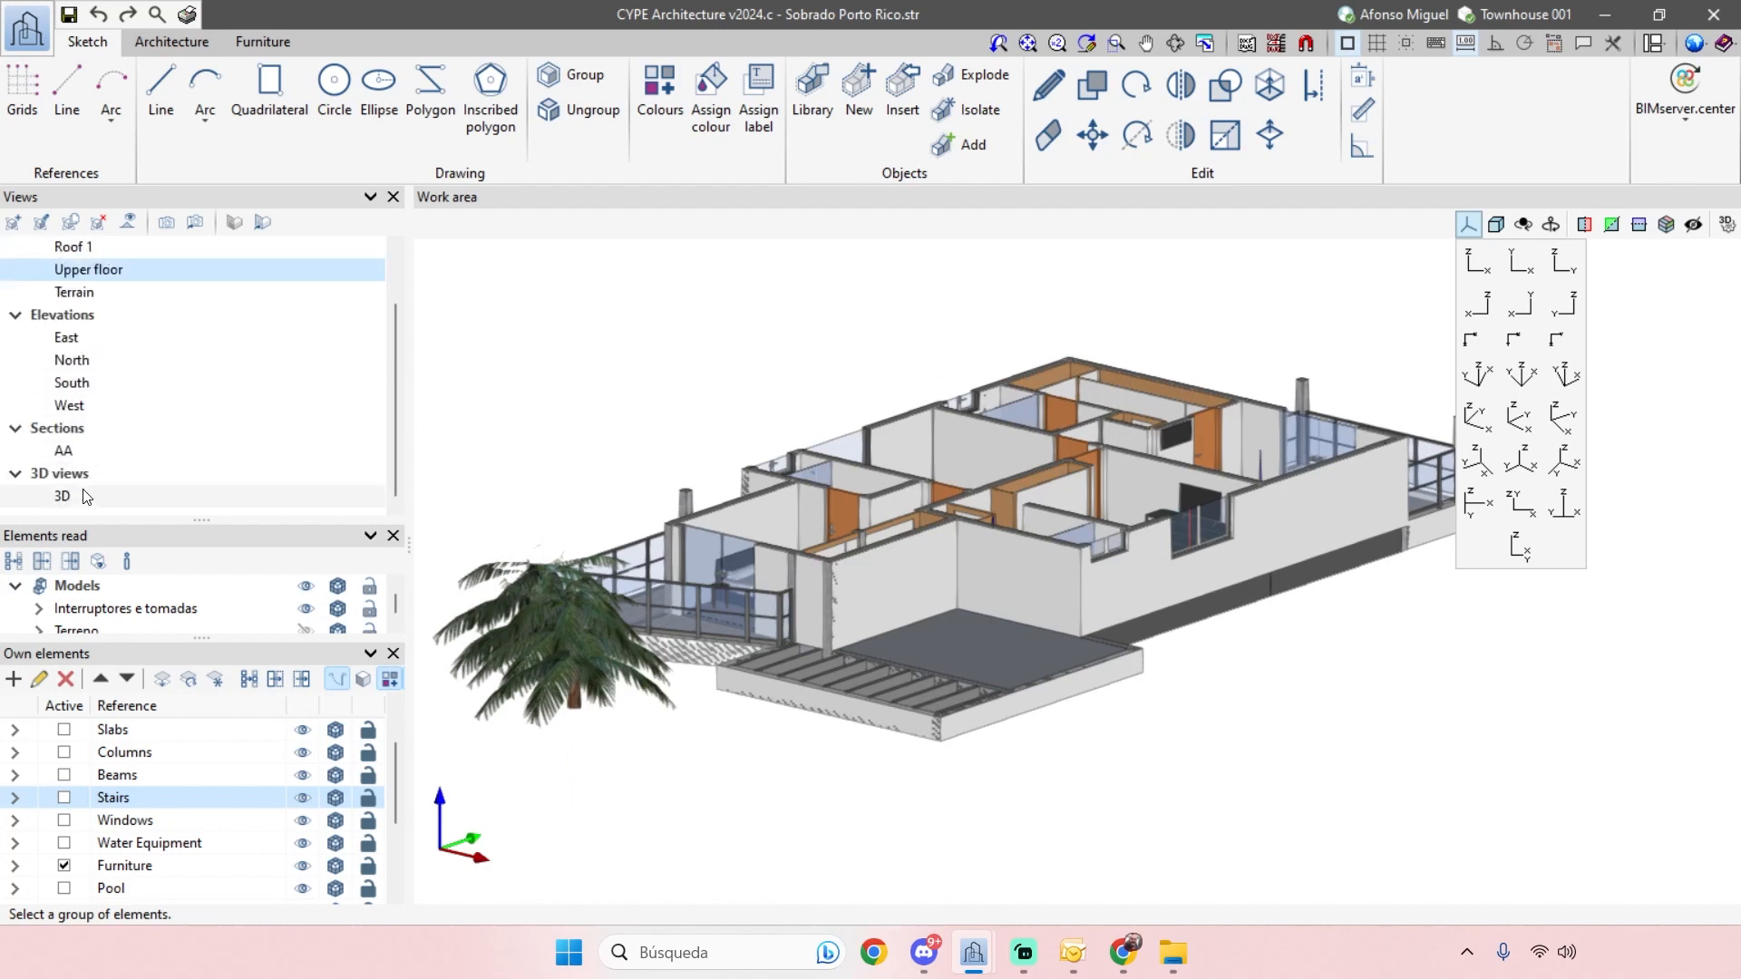
- Create a section view from the top view of the 3D model, cutting lengthwise through the house with about 29 m depth toward negative X
click(66, 496)
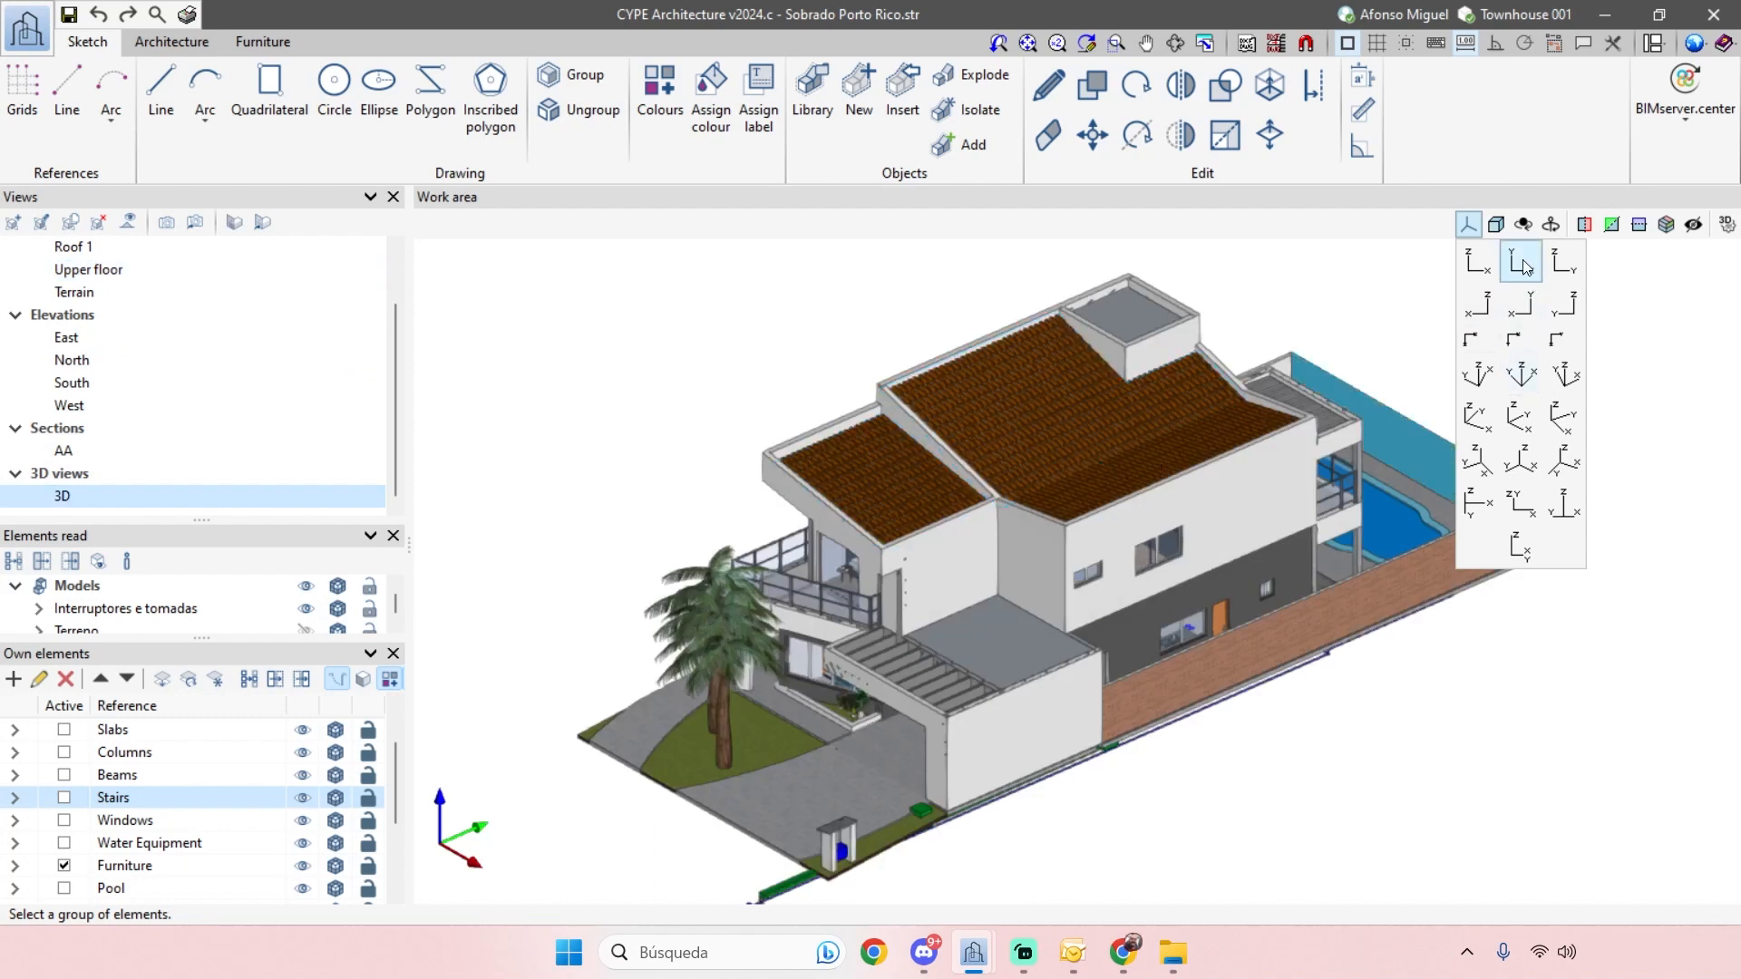
click(1523, 264)
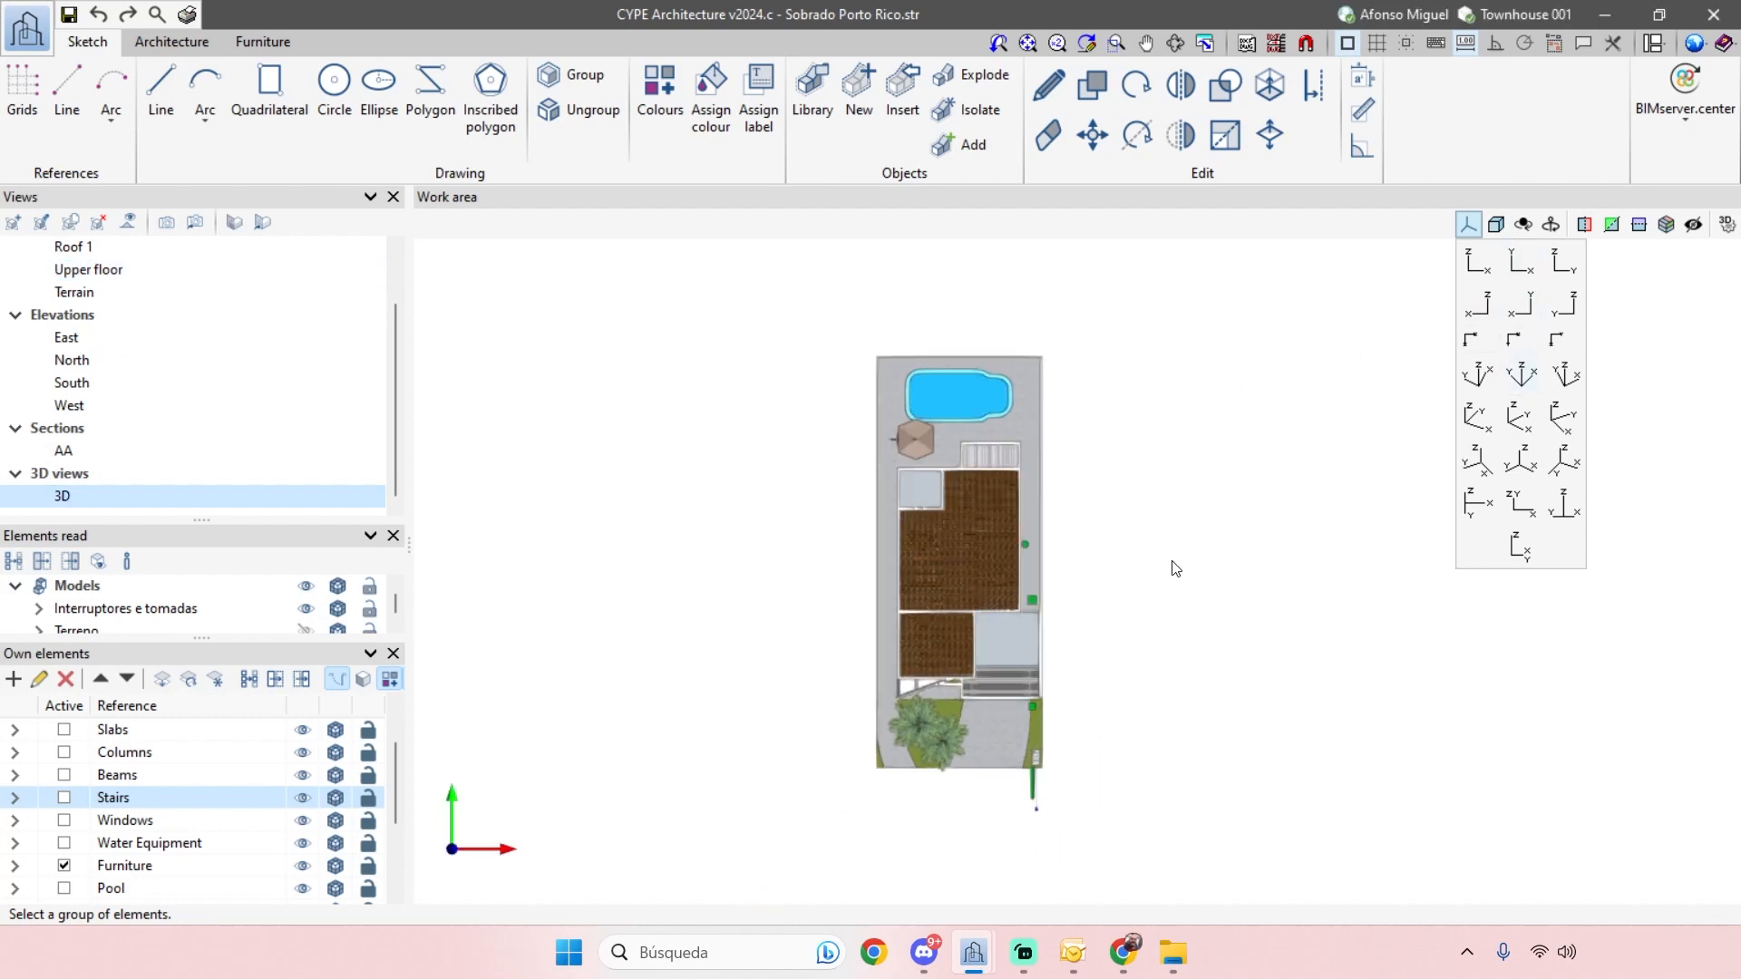
click(15, 222)
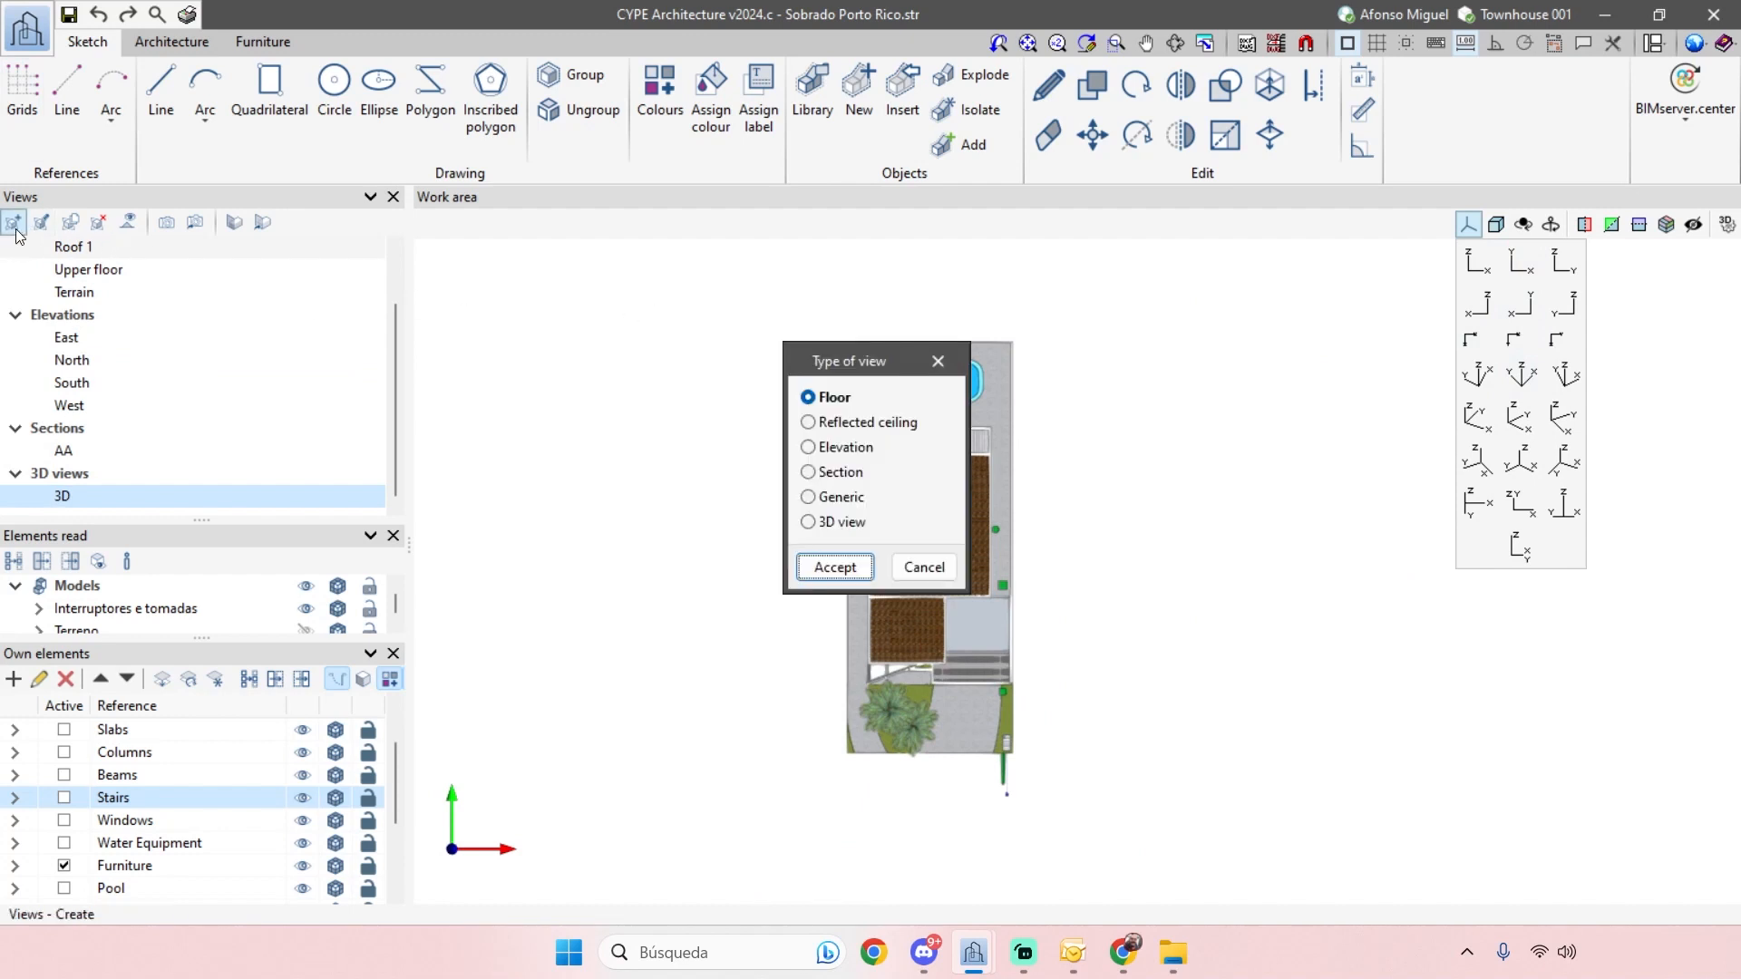
drag(902, 365, 649, 340)
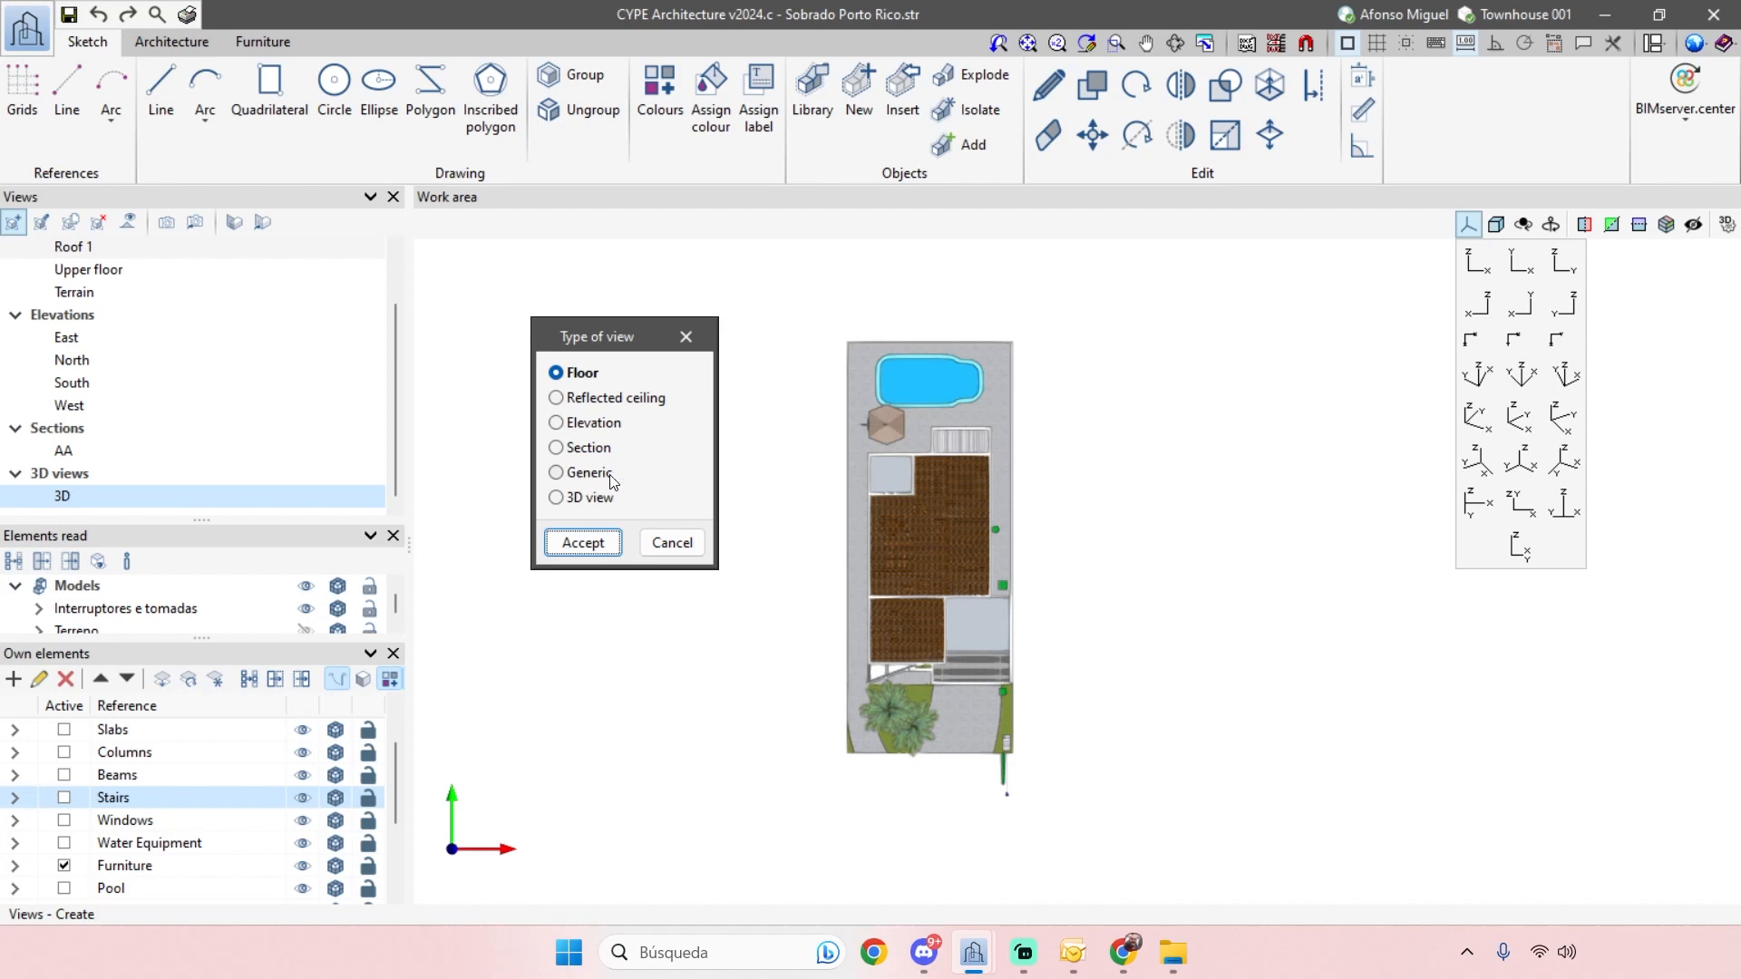
click(558, 450)
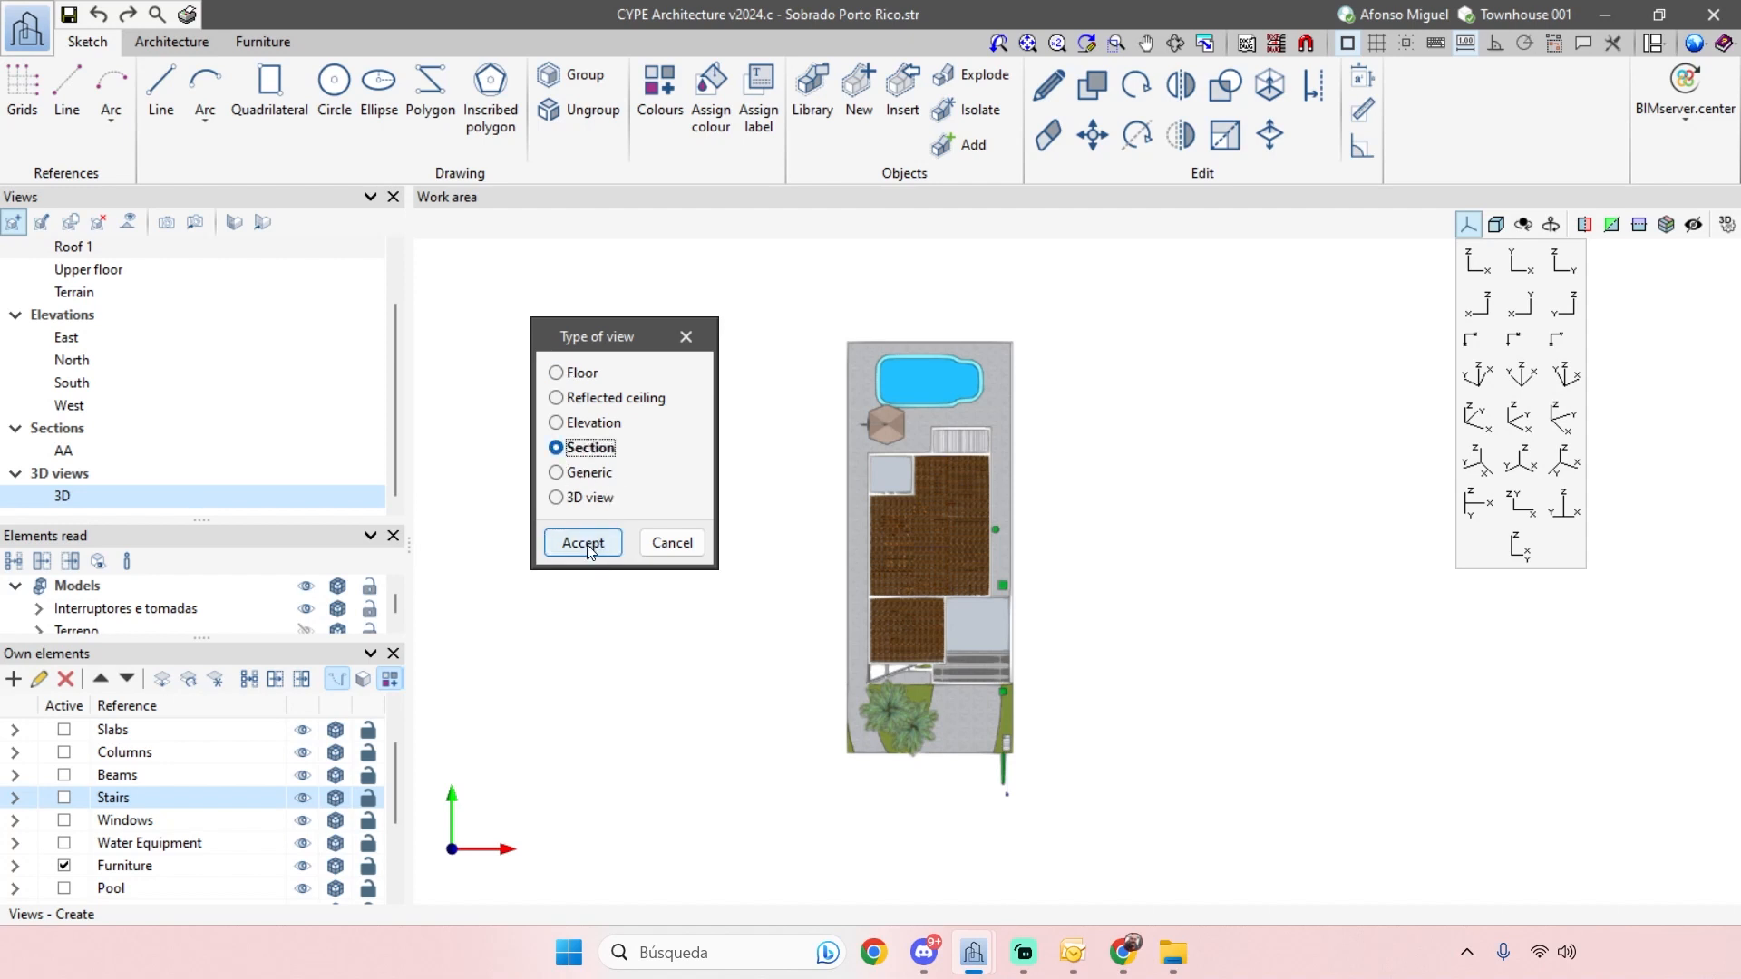
click(583, 543)
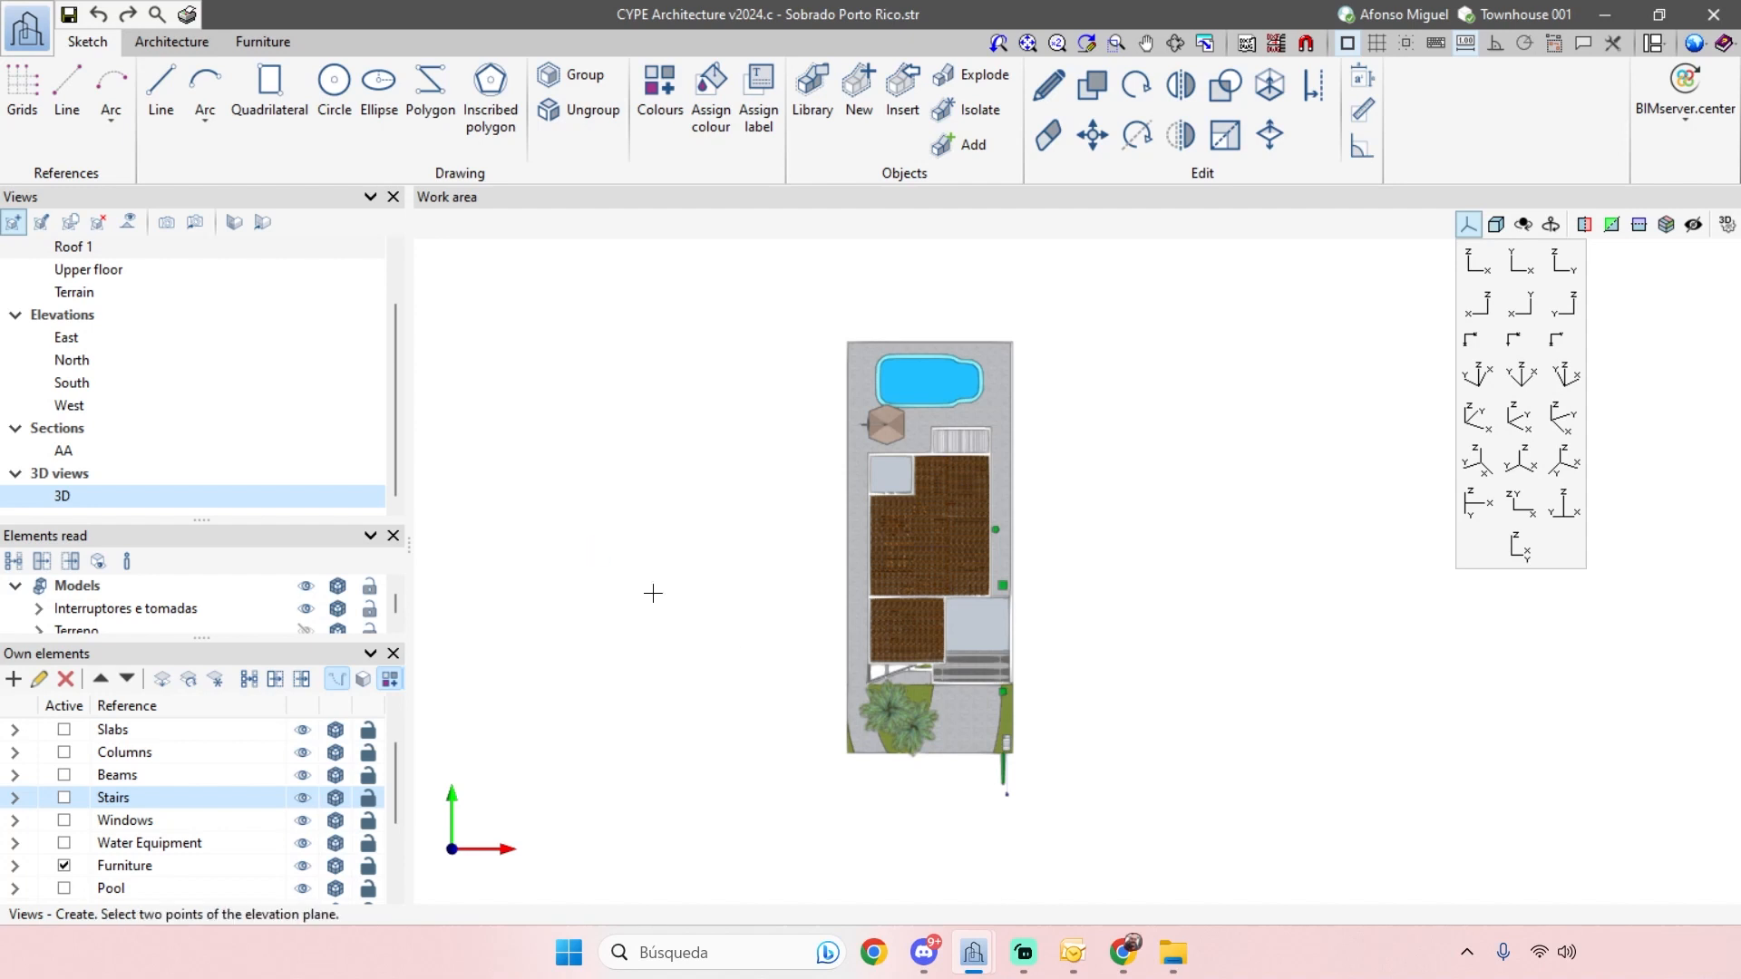
click(952, 796)
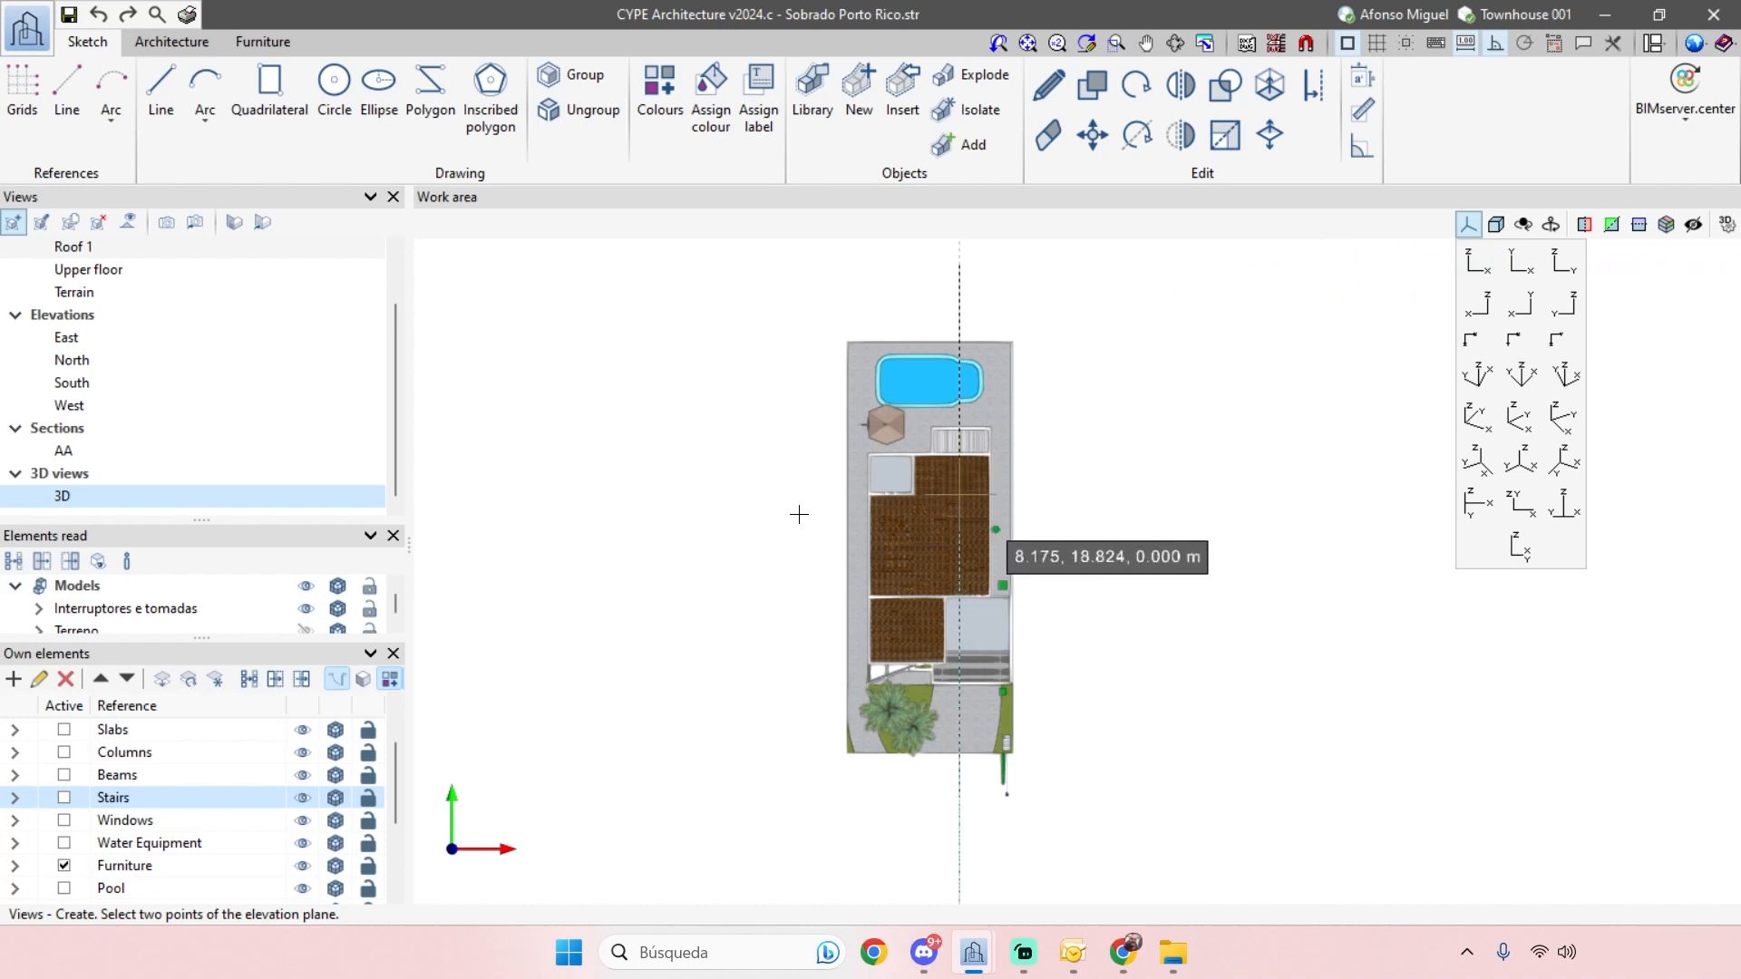
click(557, 482)
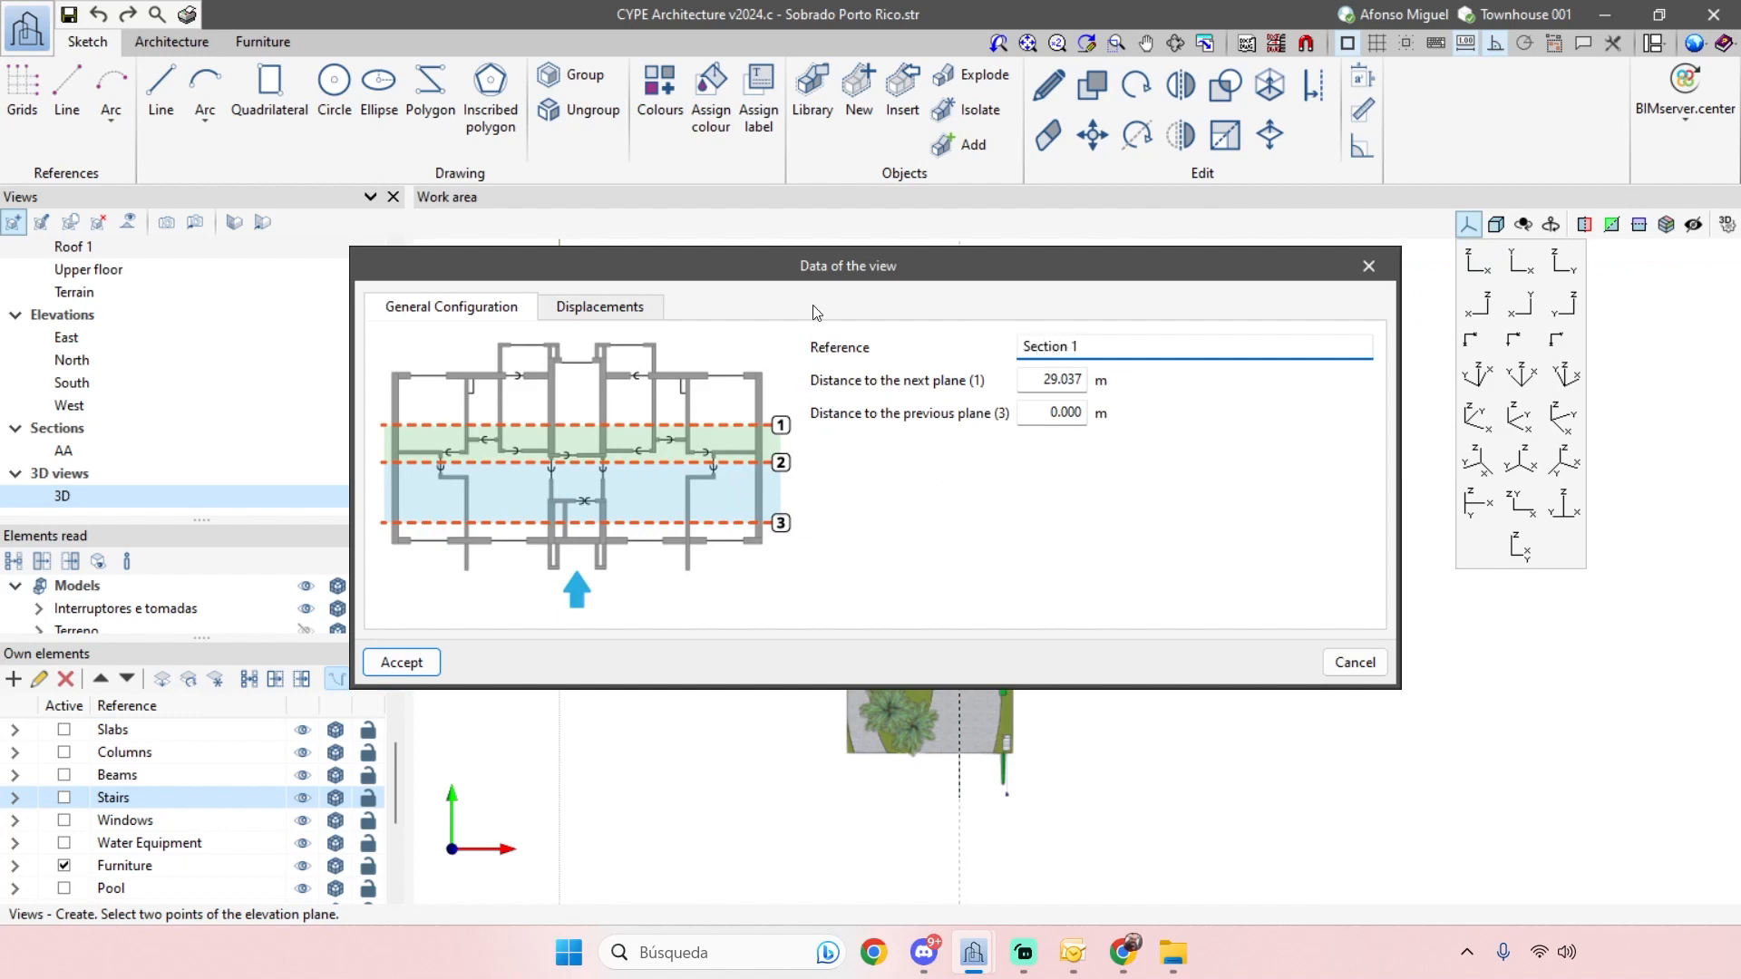
click(405, 662)
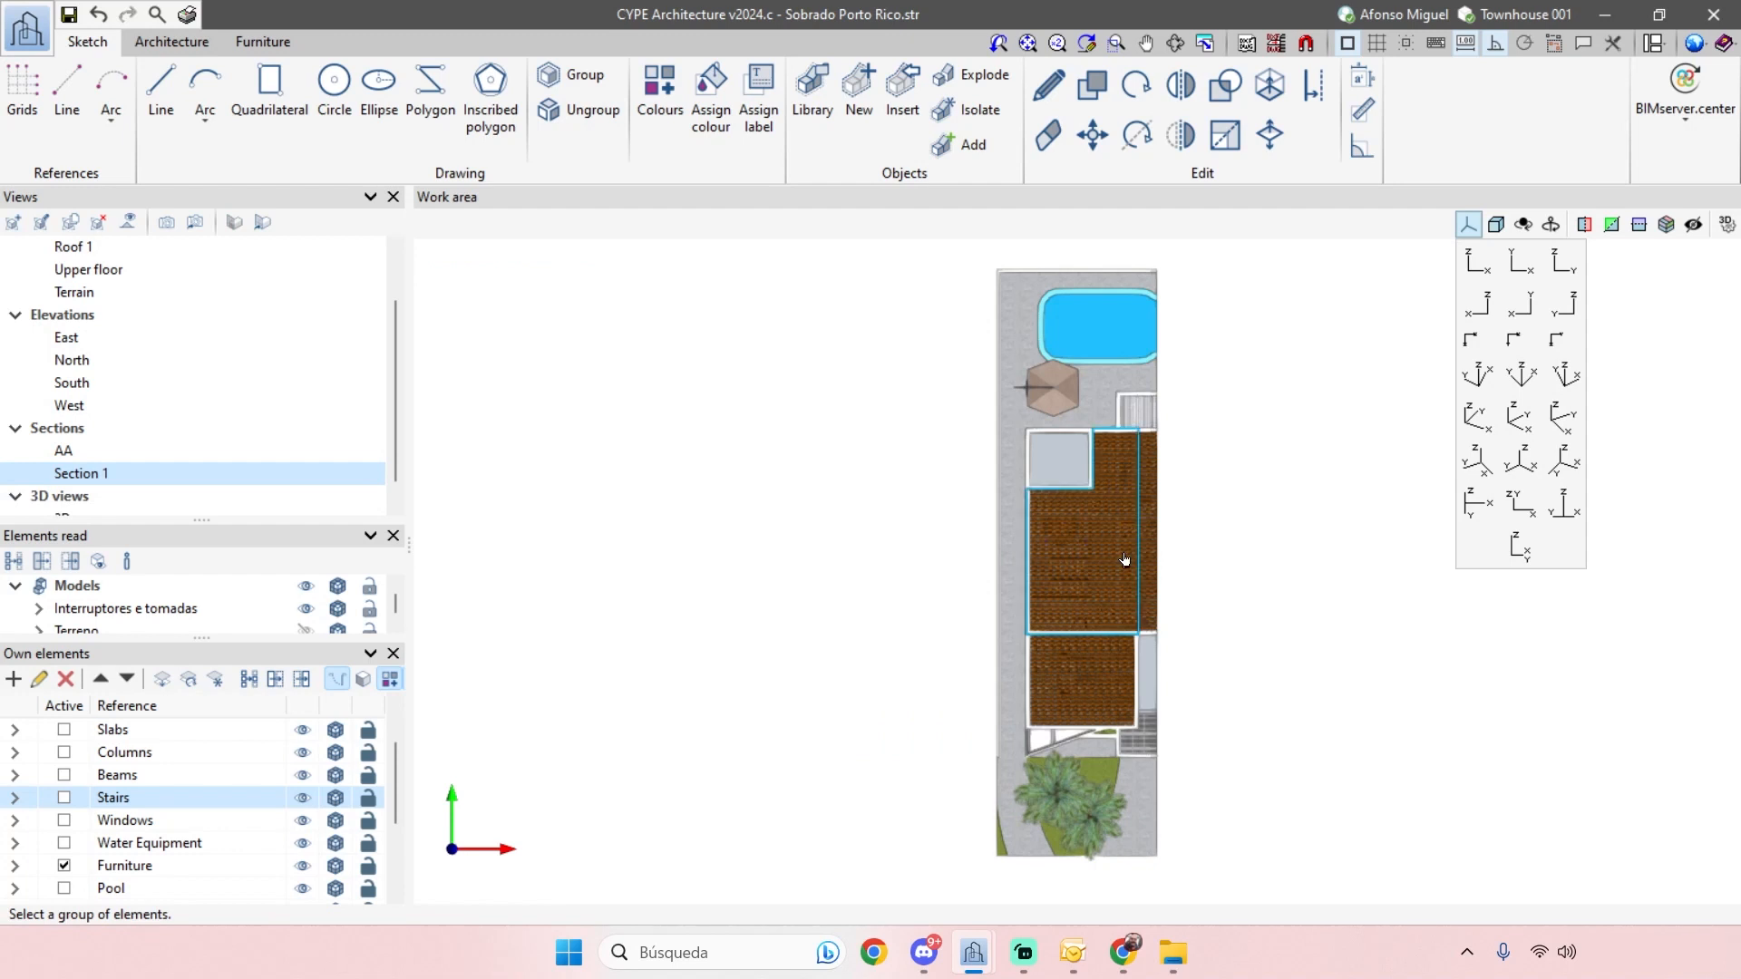
- Orient the new section view square to the cut in the ZY plane and save it as the view's start scene
shift+middle_drag(1331, 701, 1124, 558)
scroll(1244, 797, up, 2)
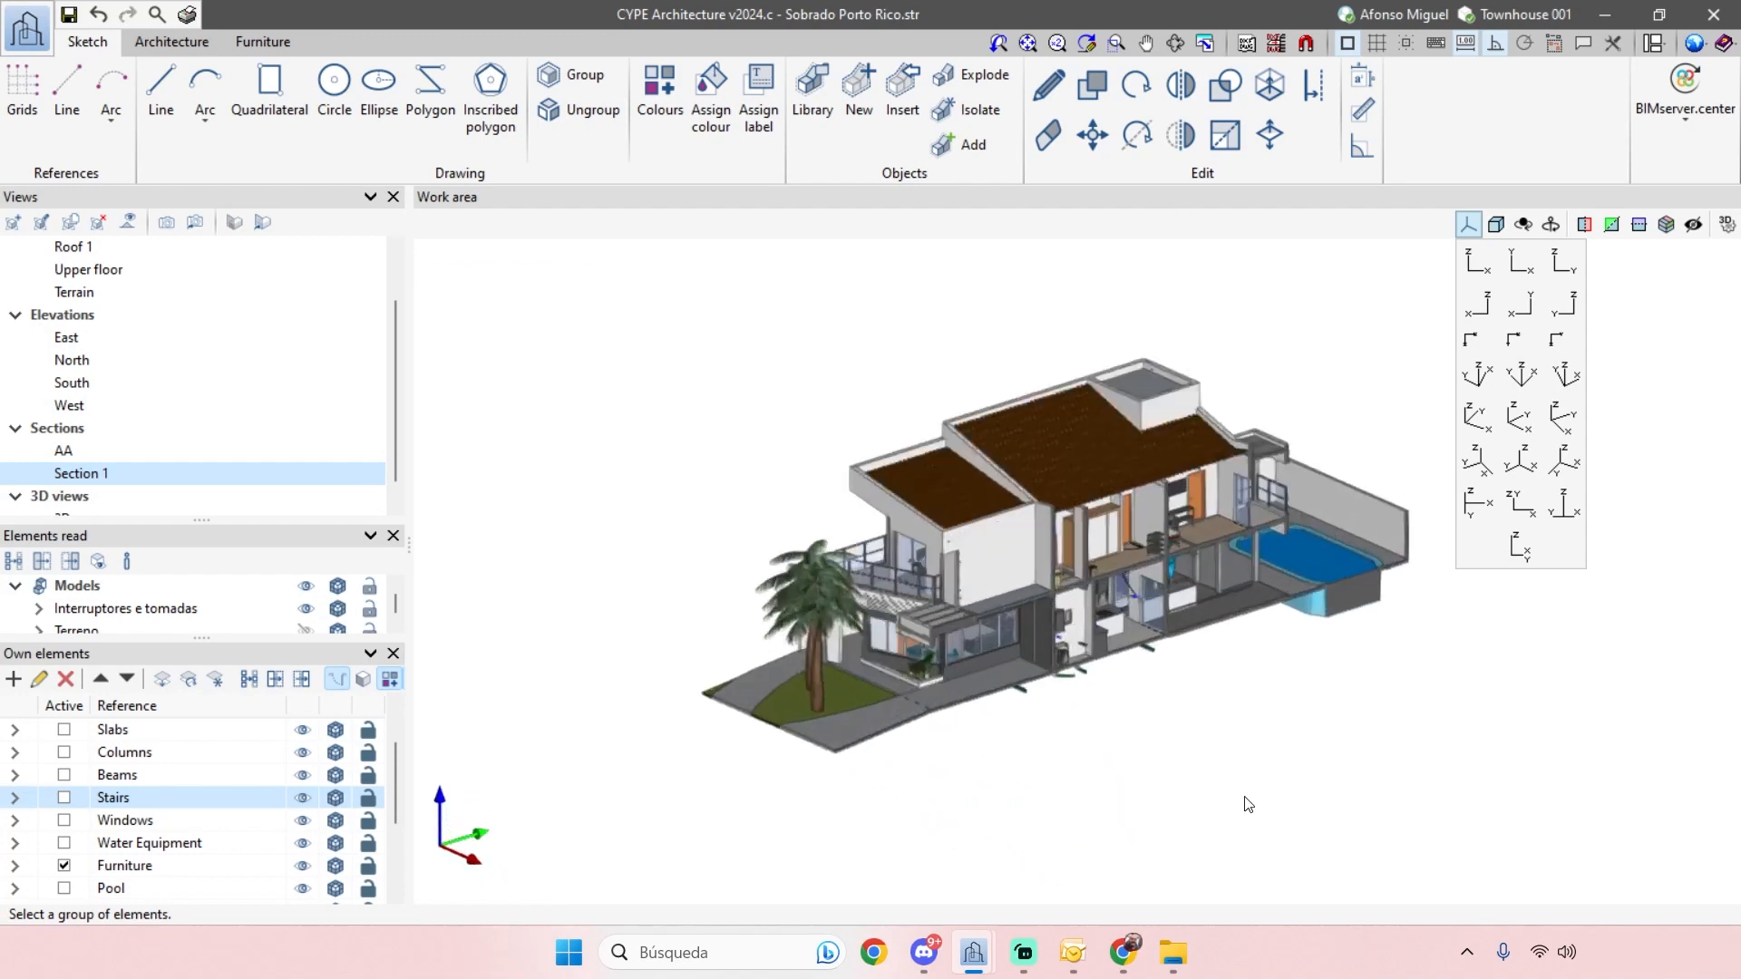
scroll(1209, 738, up, 3)
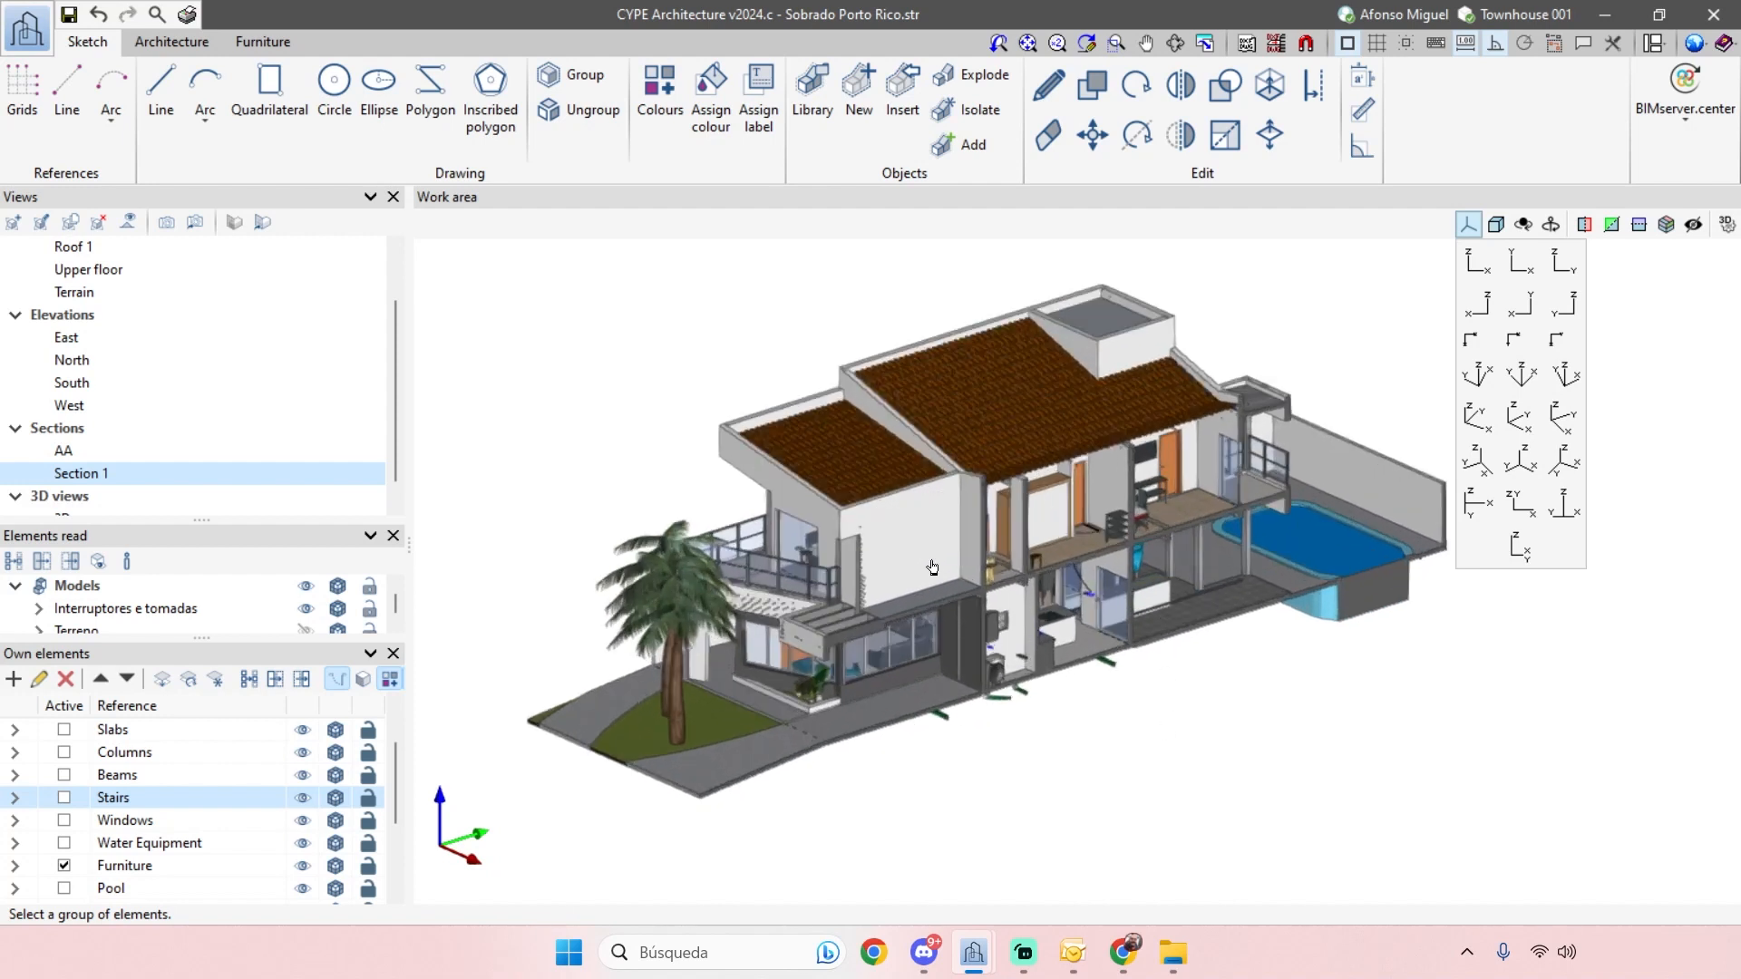
click(1472, 262)
click(1520, 262)
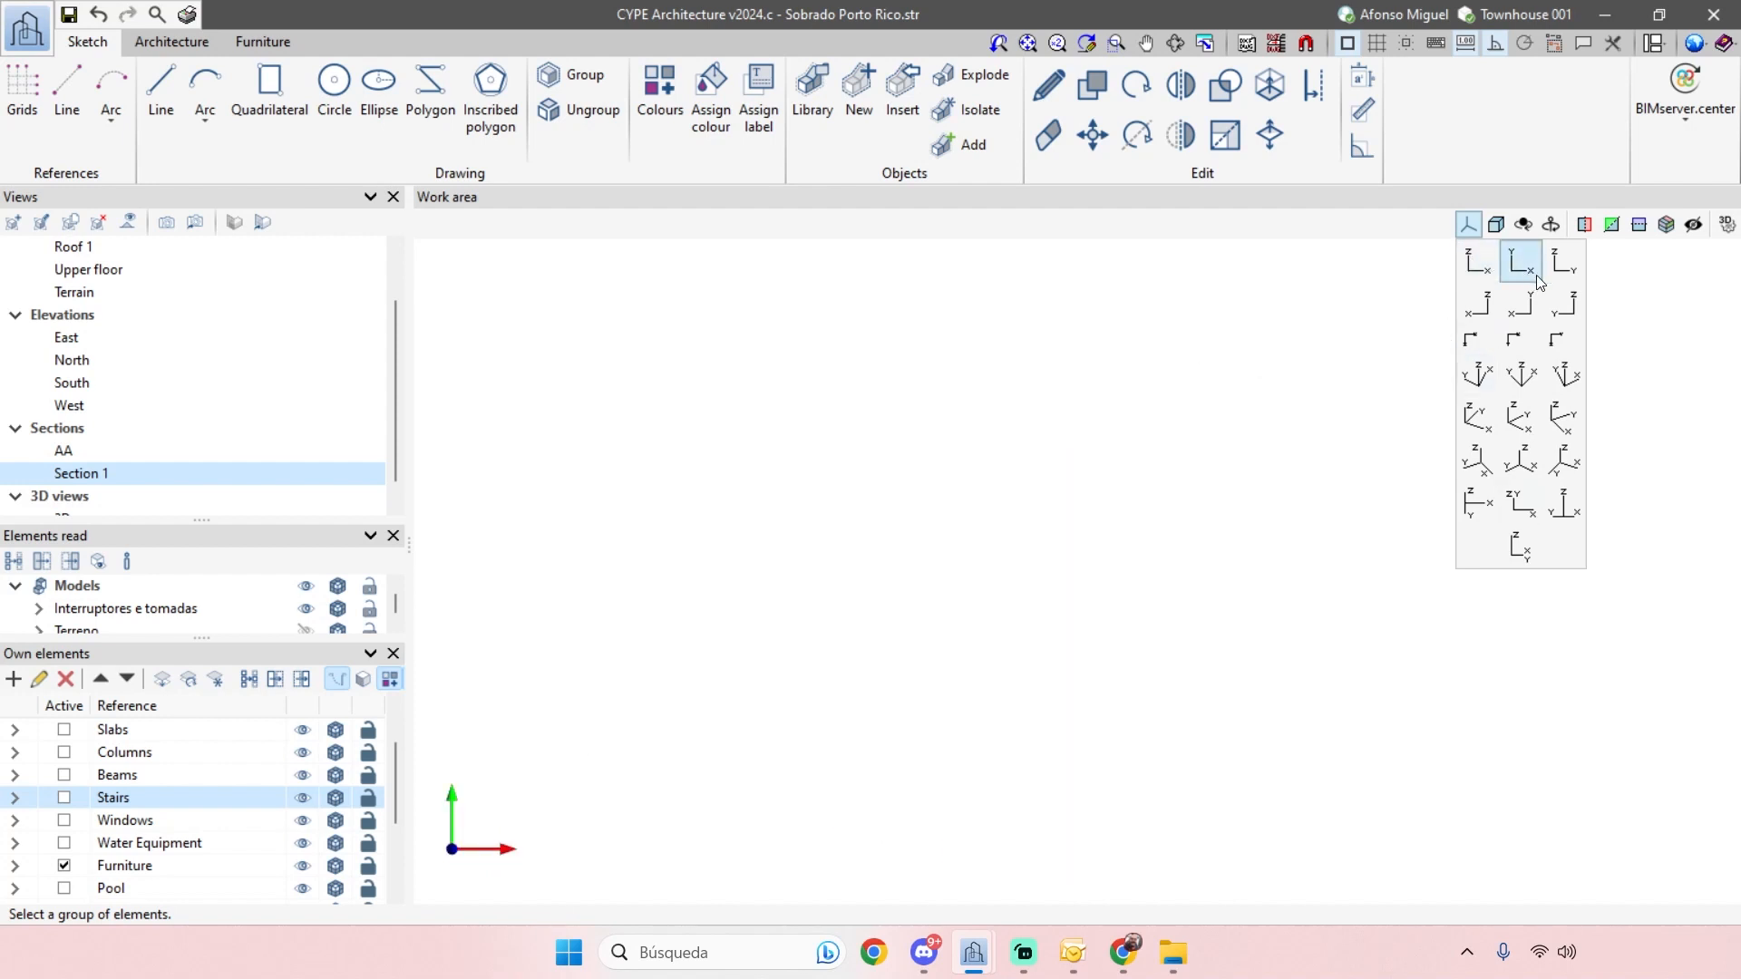
click(1564, 262)
middle_drag(1282, 816, 1235, 859)
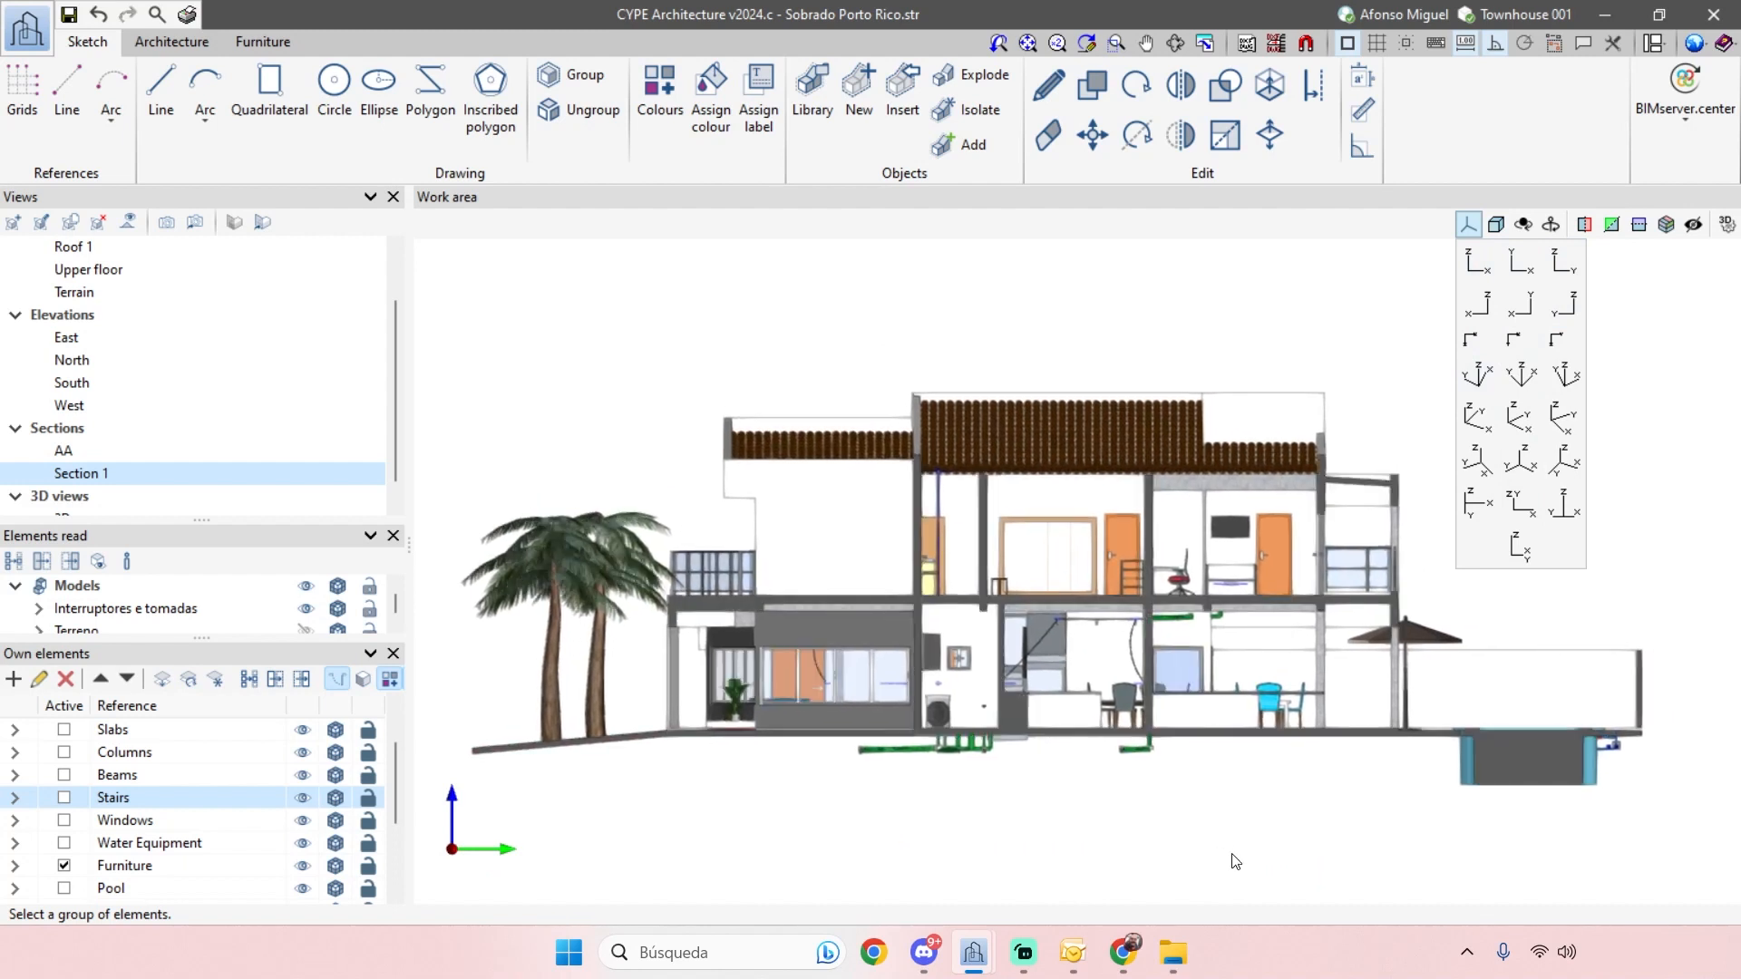
click(168, 222)
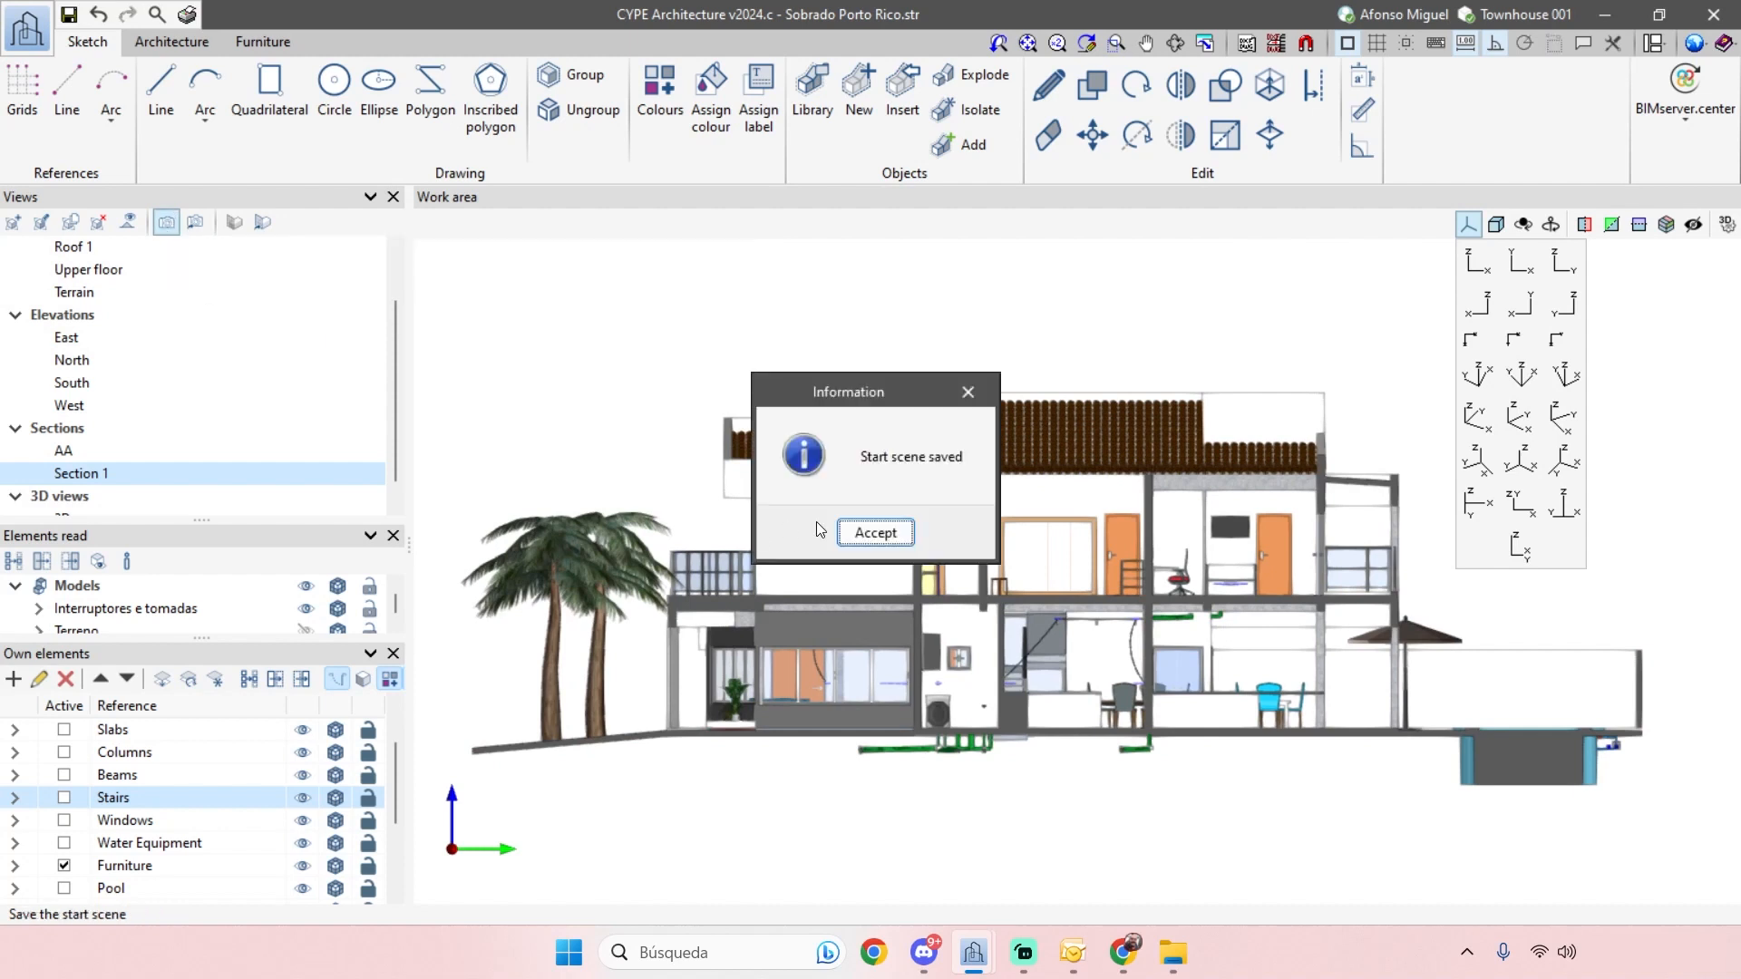
click(868, 533)
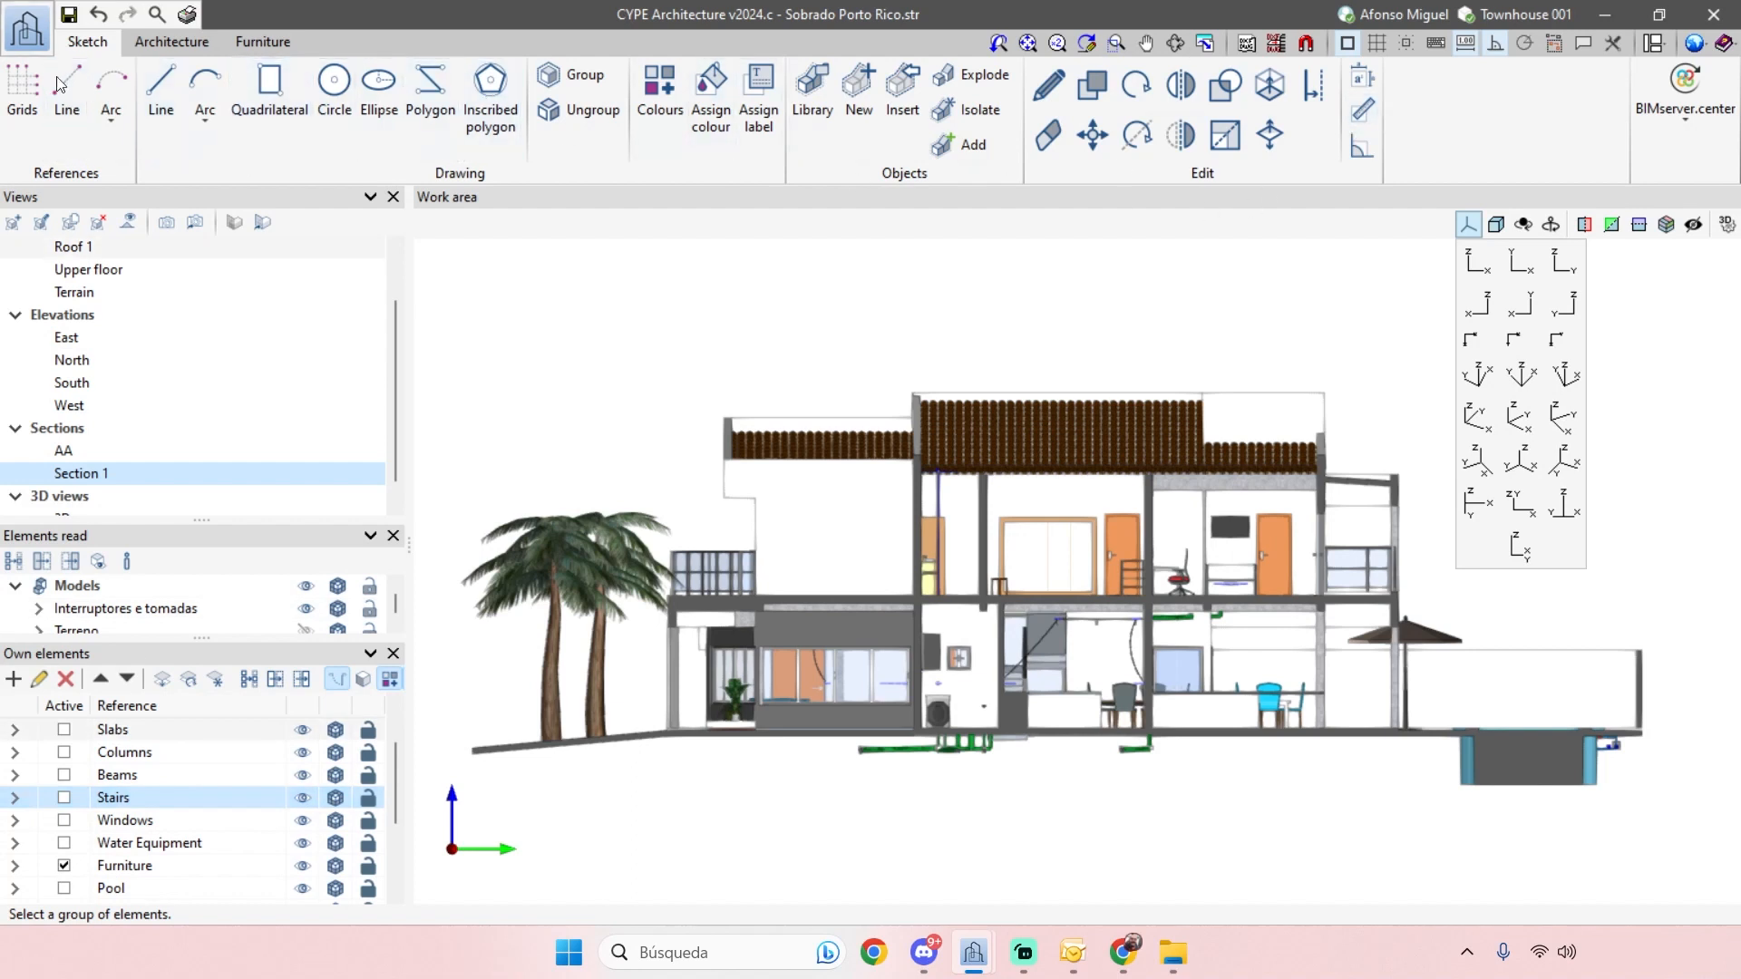
- Examine the cut model from another angle and display the complete 3D view of the townhouse
shift+middle_drag(785, 325, 907, 399)
scroll(181, 453, down, 1)
click(72, 496)
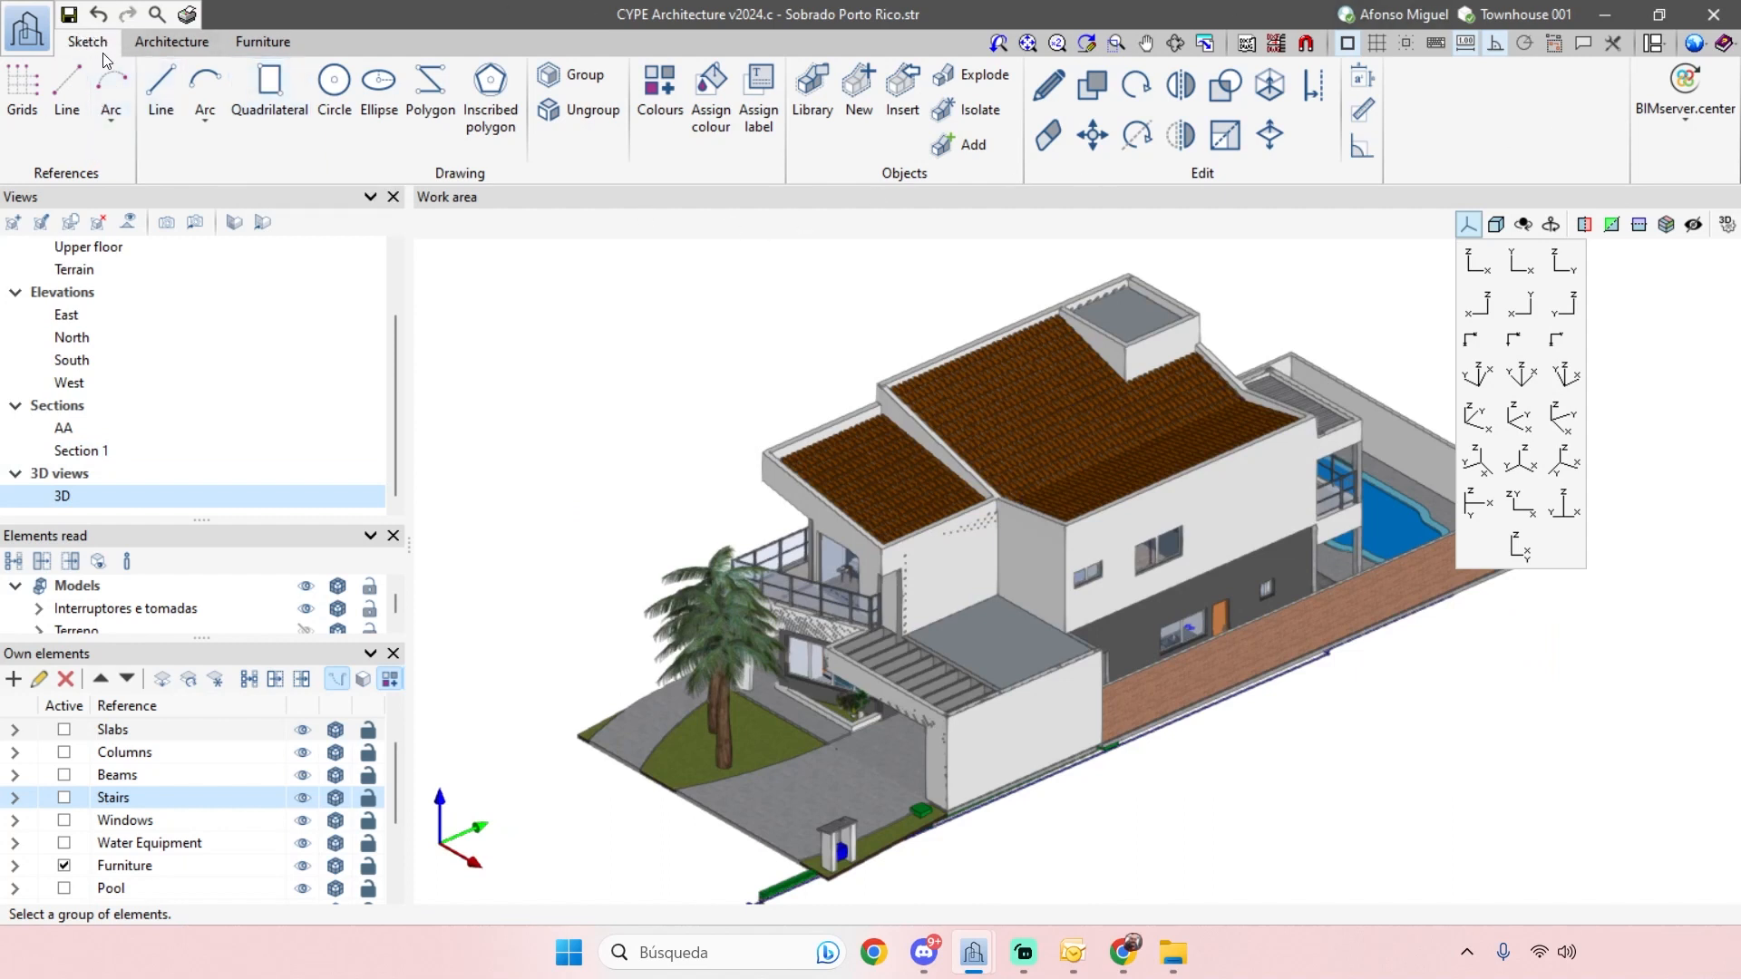
- Look through the Sketch, Architecture and Furniture tool sets, and examine the drawing, object and editing tools of Sketch
click(163, 41)
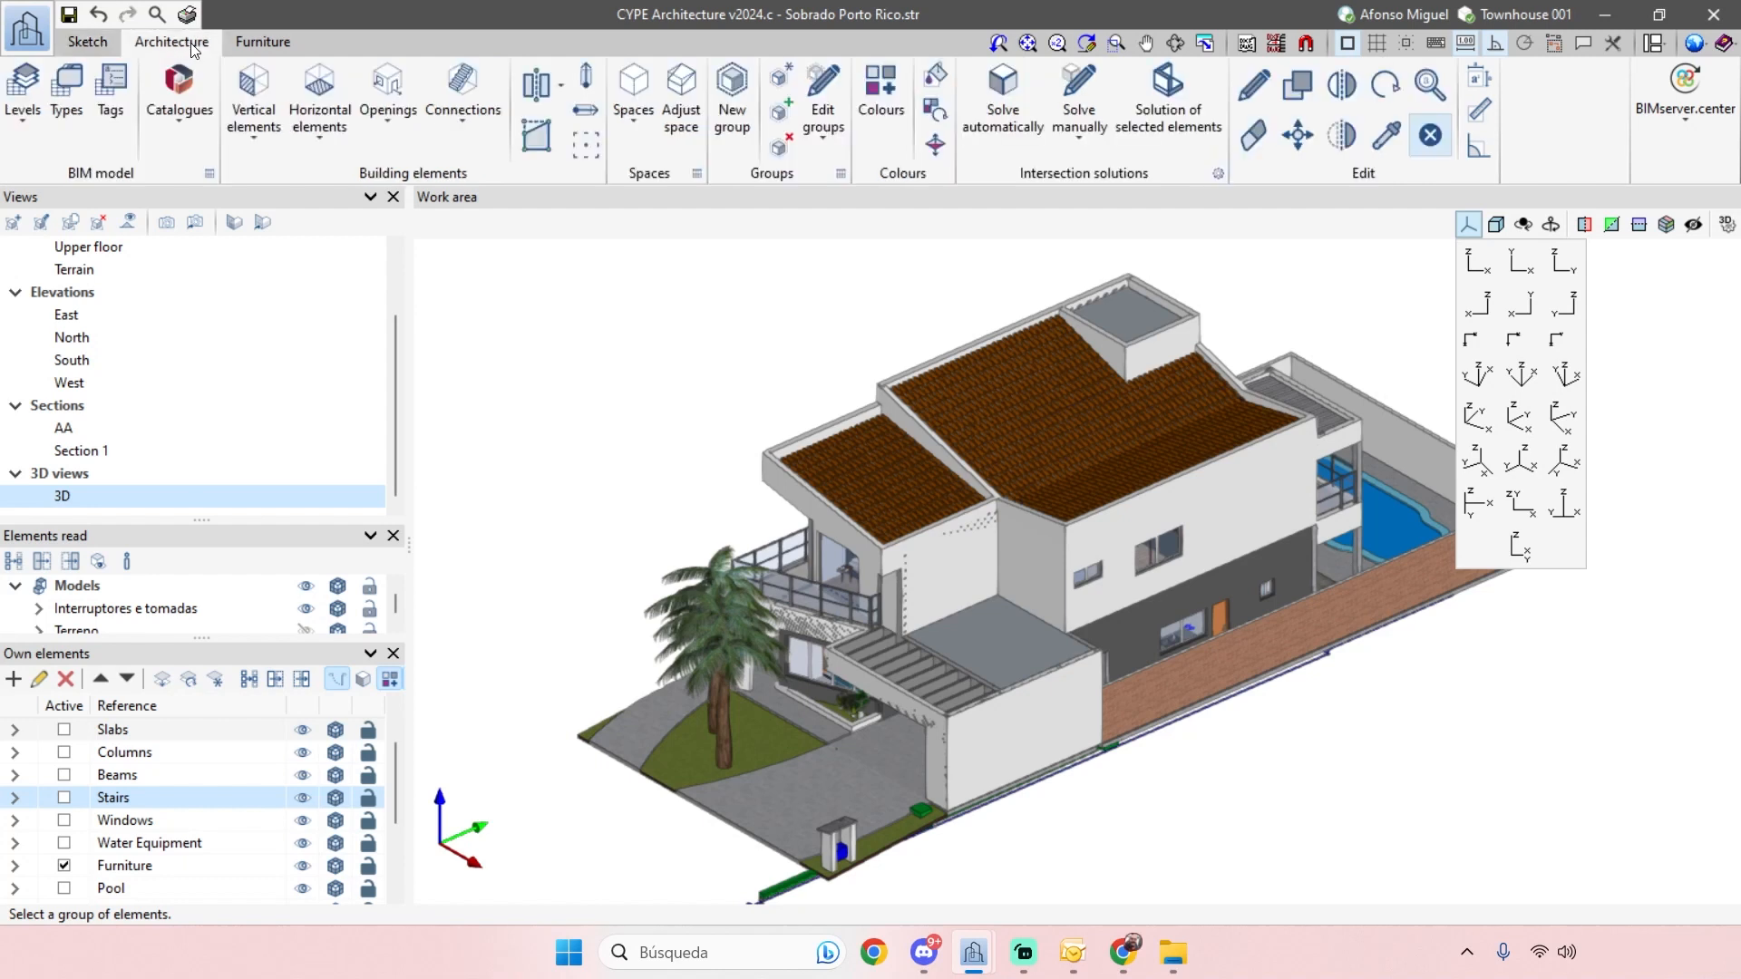
click(252, 44)
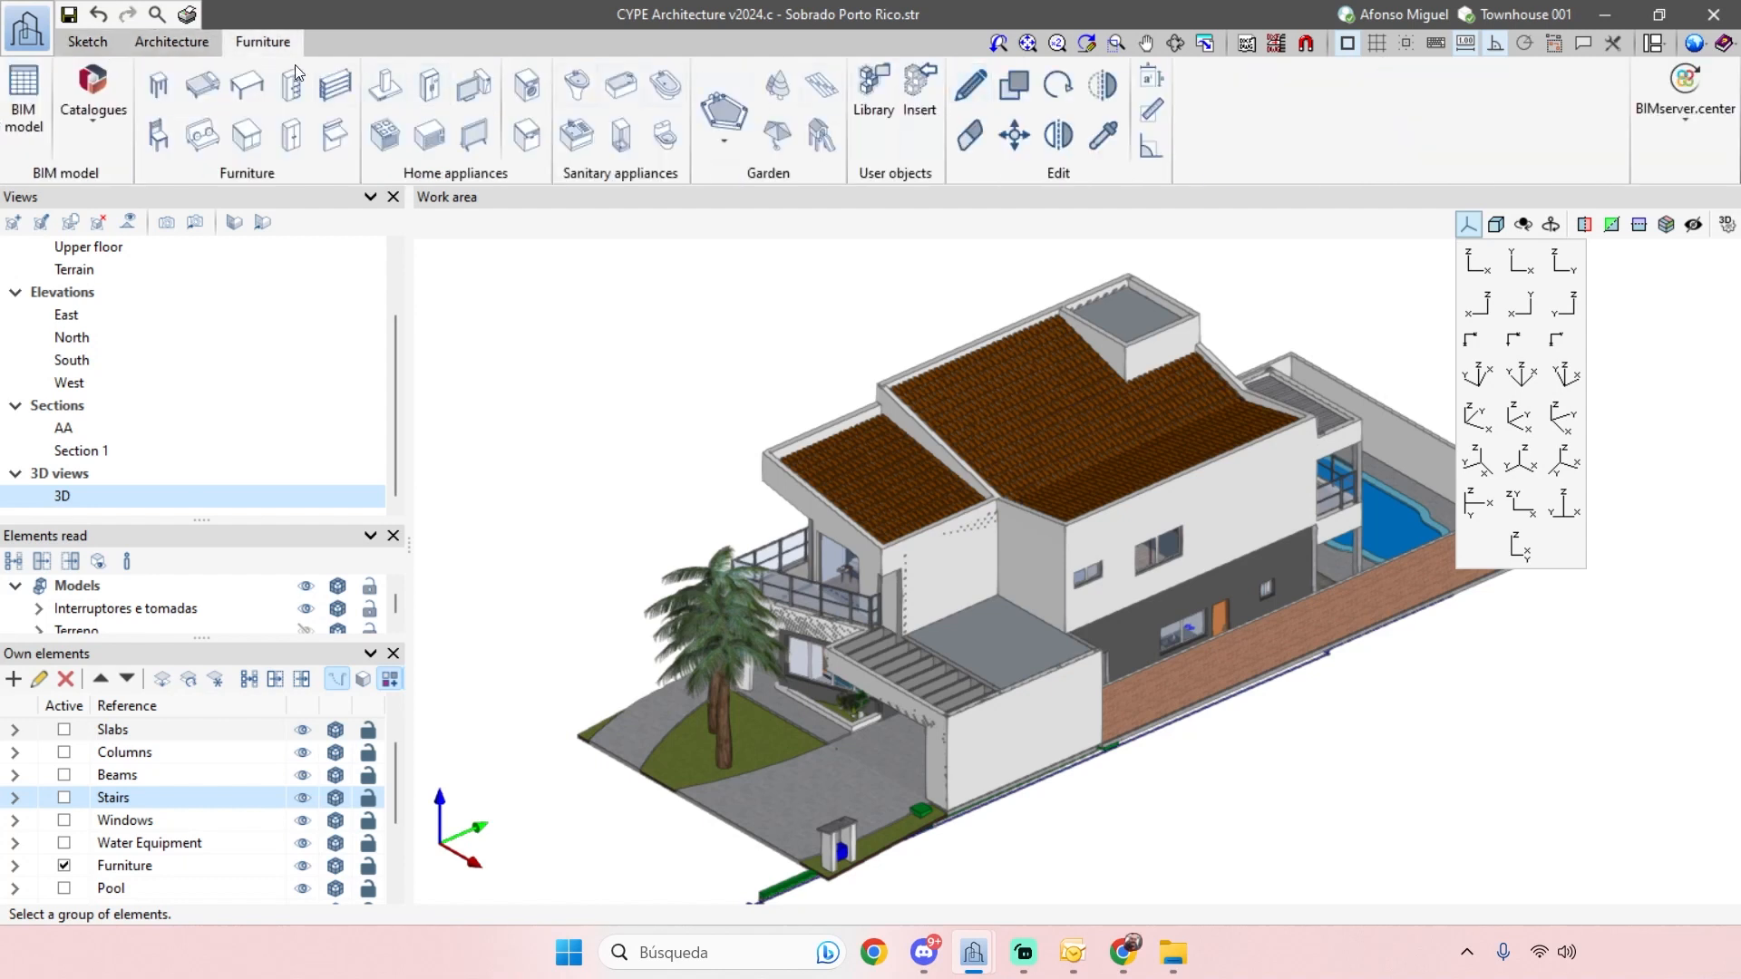
click(107, 42)
click(165, 42)
click(250, 43)
click(167, 45)
click(89, 41)
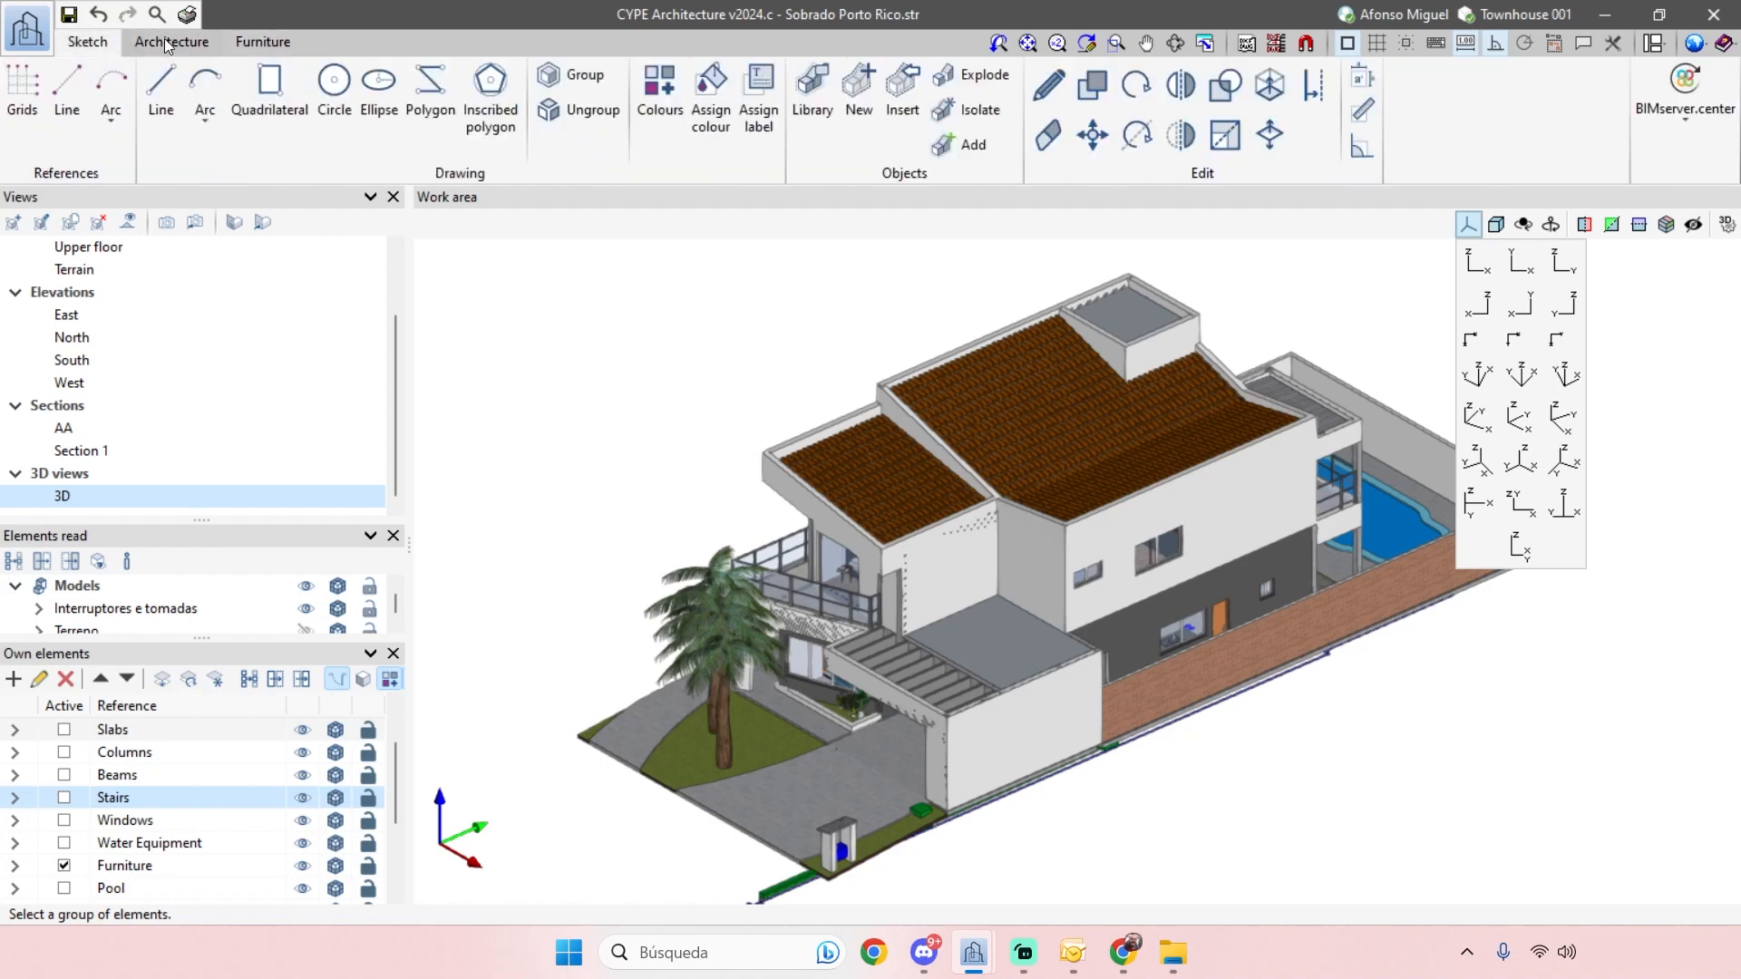
click(170, 42)
click(267, 43)
click(93, 45)
click(188, 45)
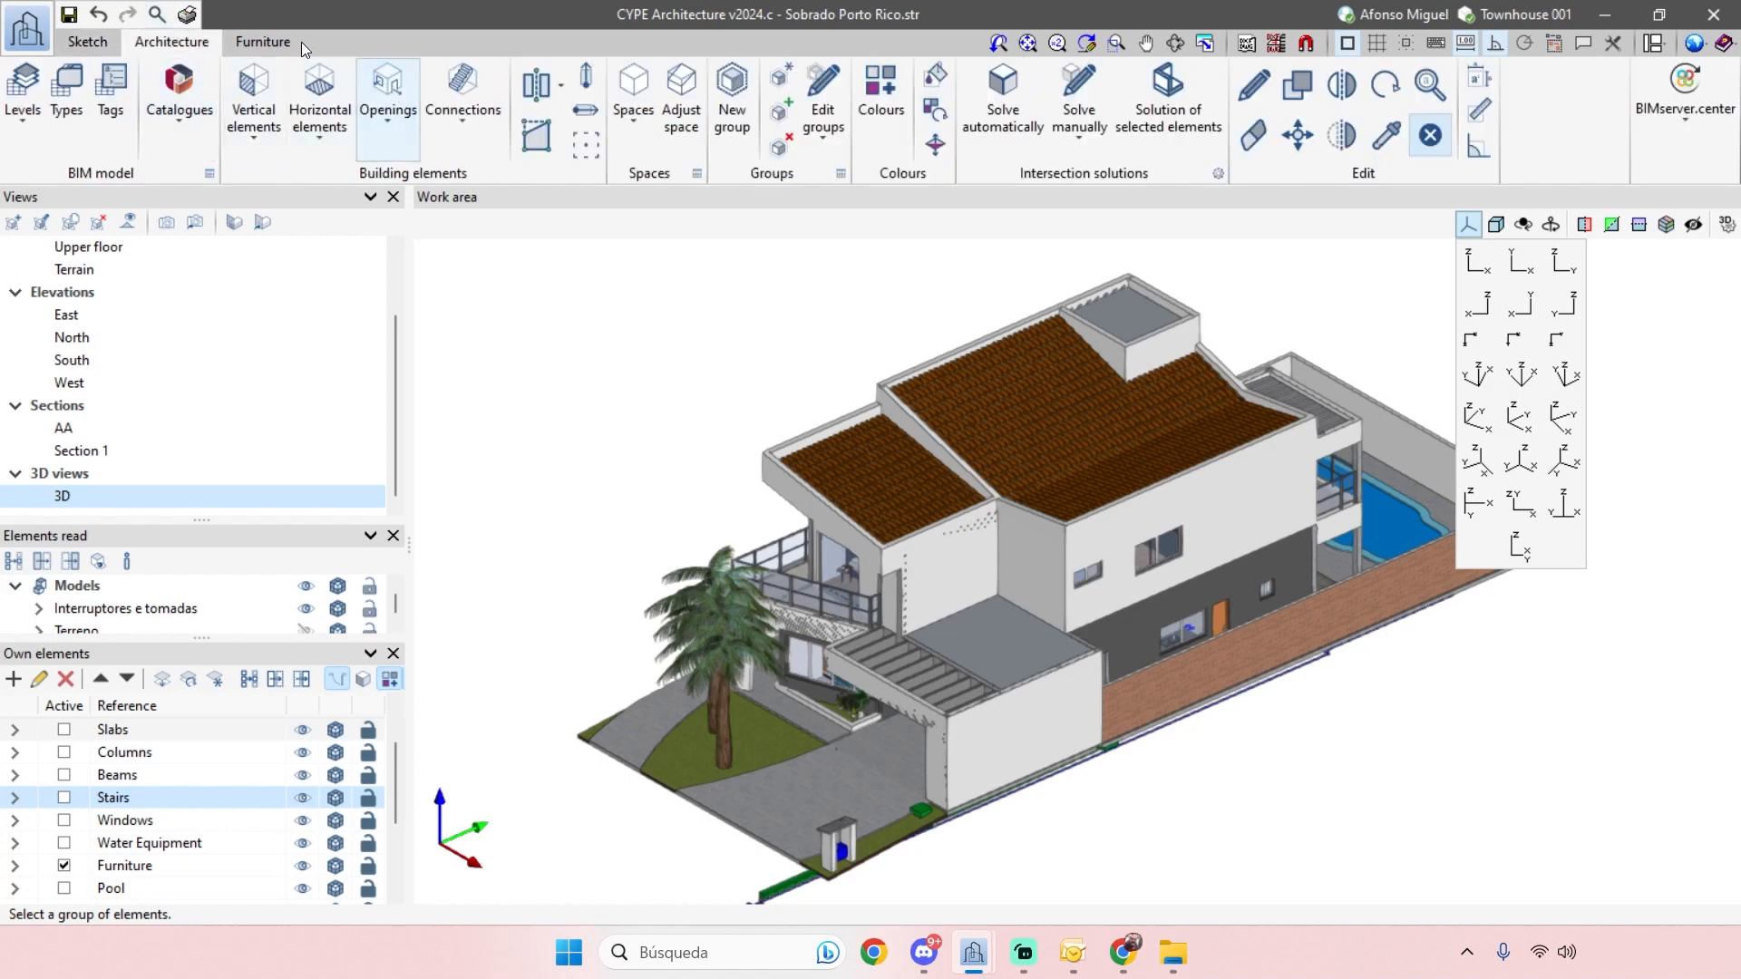
click(285, 45)
click(197, 43)
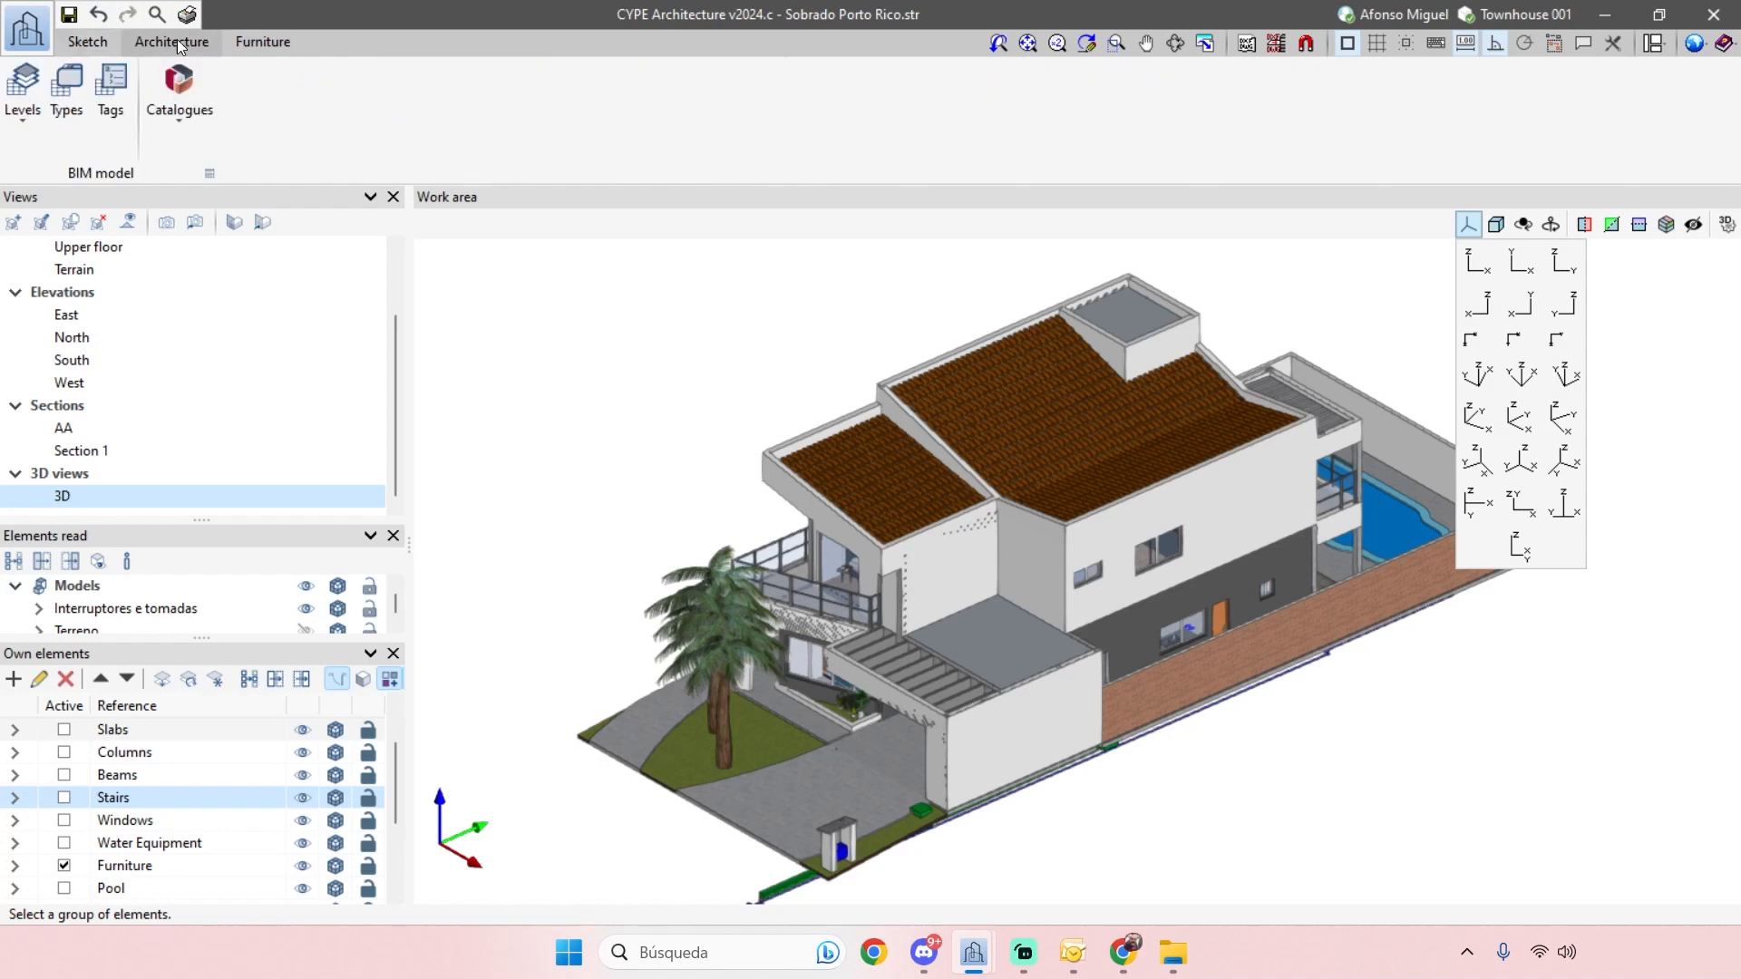
click(259, 40)
click(181, 46)
click(101, 42)
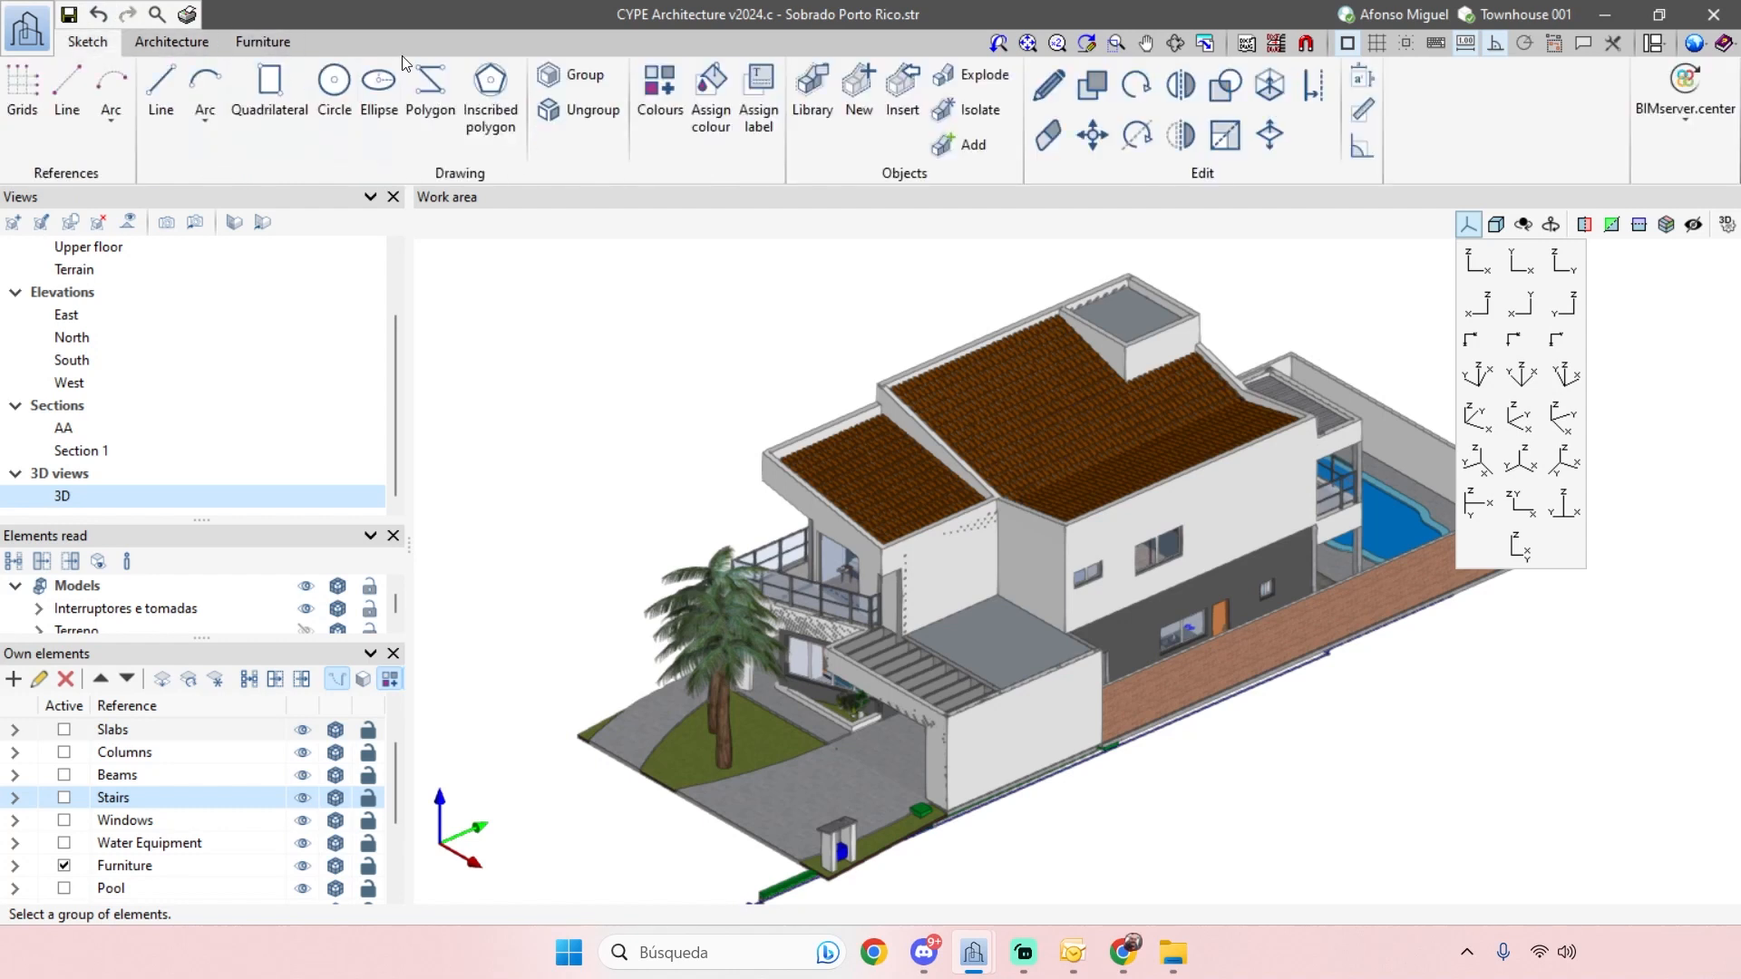
scroll(715, 290, down, 3)
scroll(792, 362, up, 2)
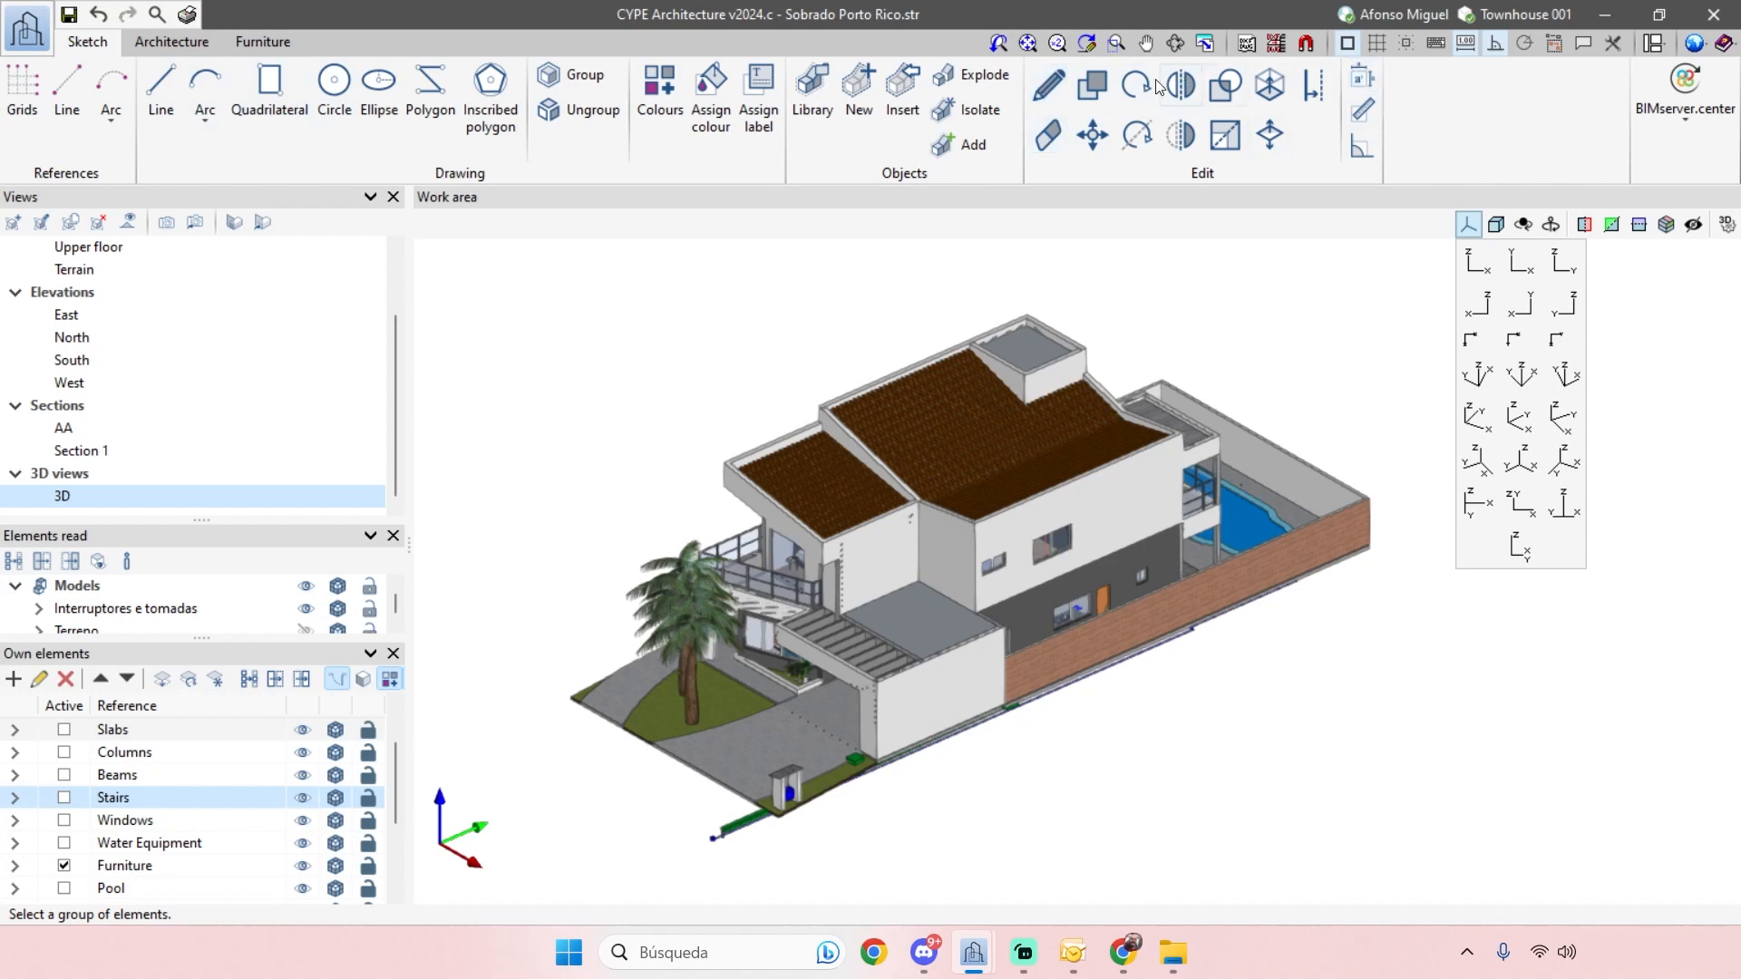
- Examine the Architecture tools for vertical elements, horizontal elements and openings against the townhouse model
click(192, 50)
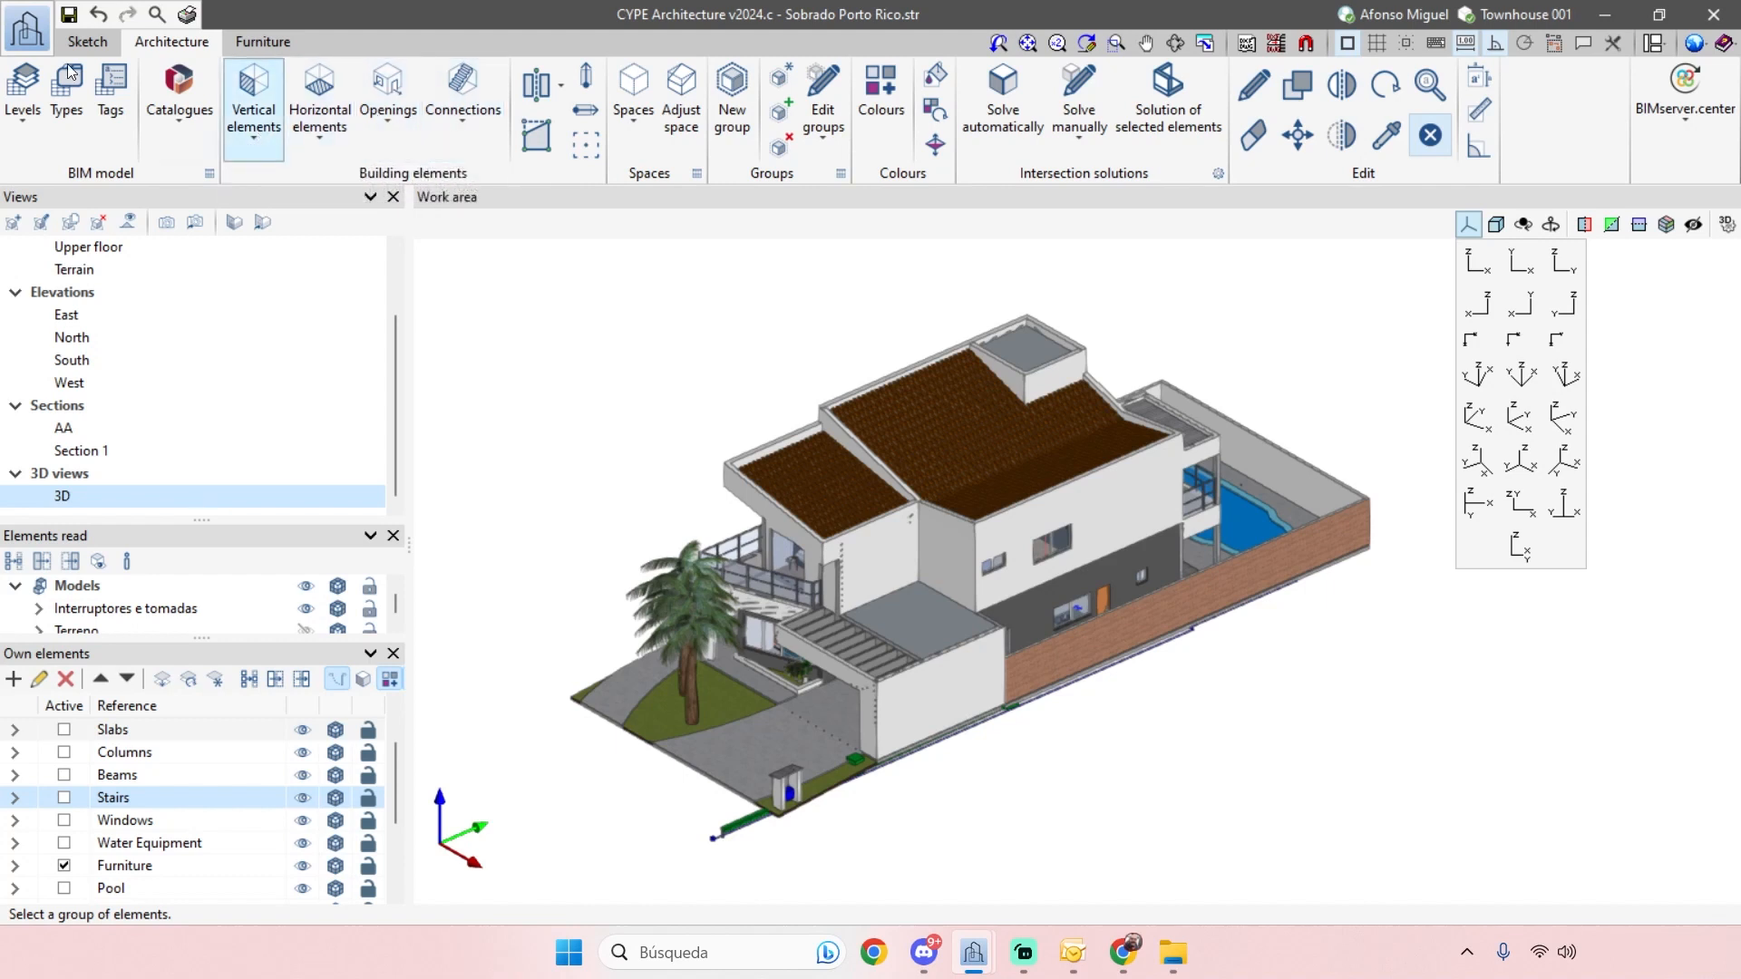
click(109, 42)
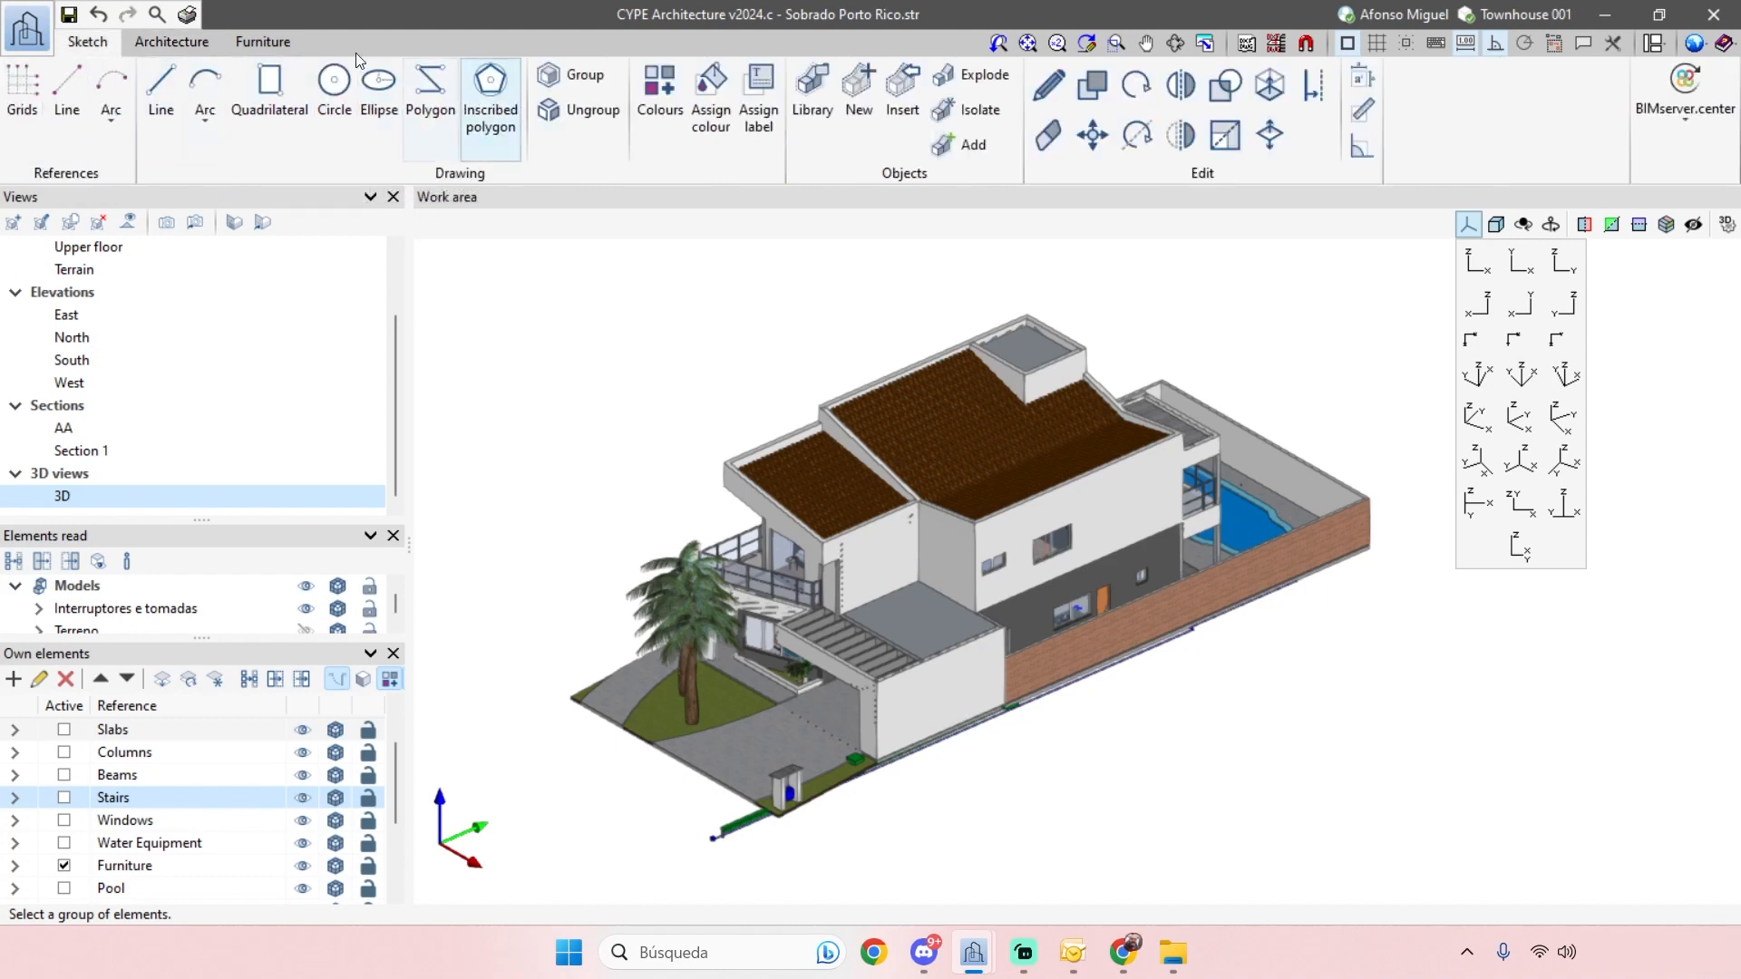
click(172, 42)
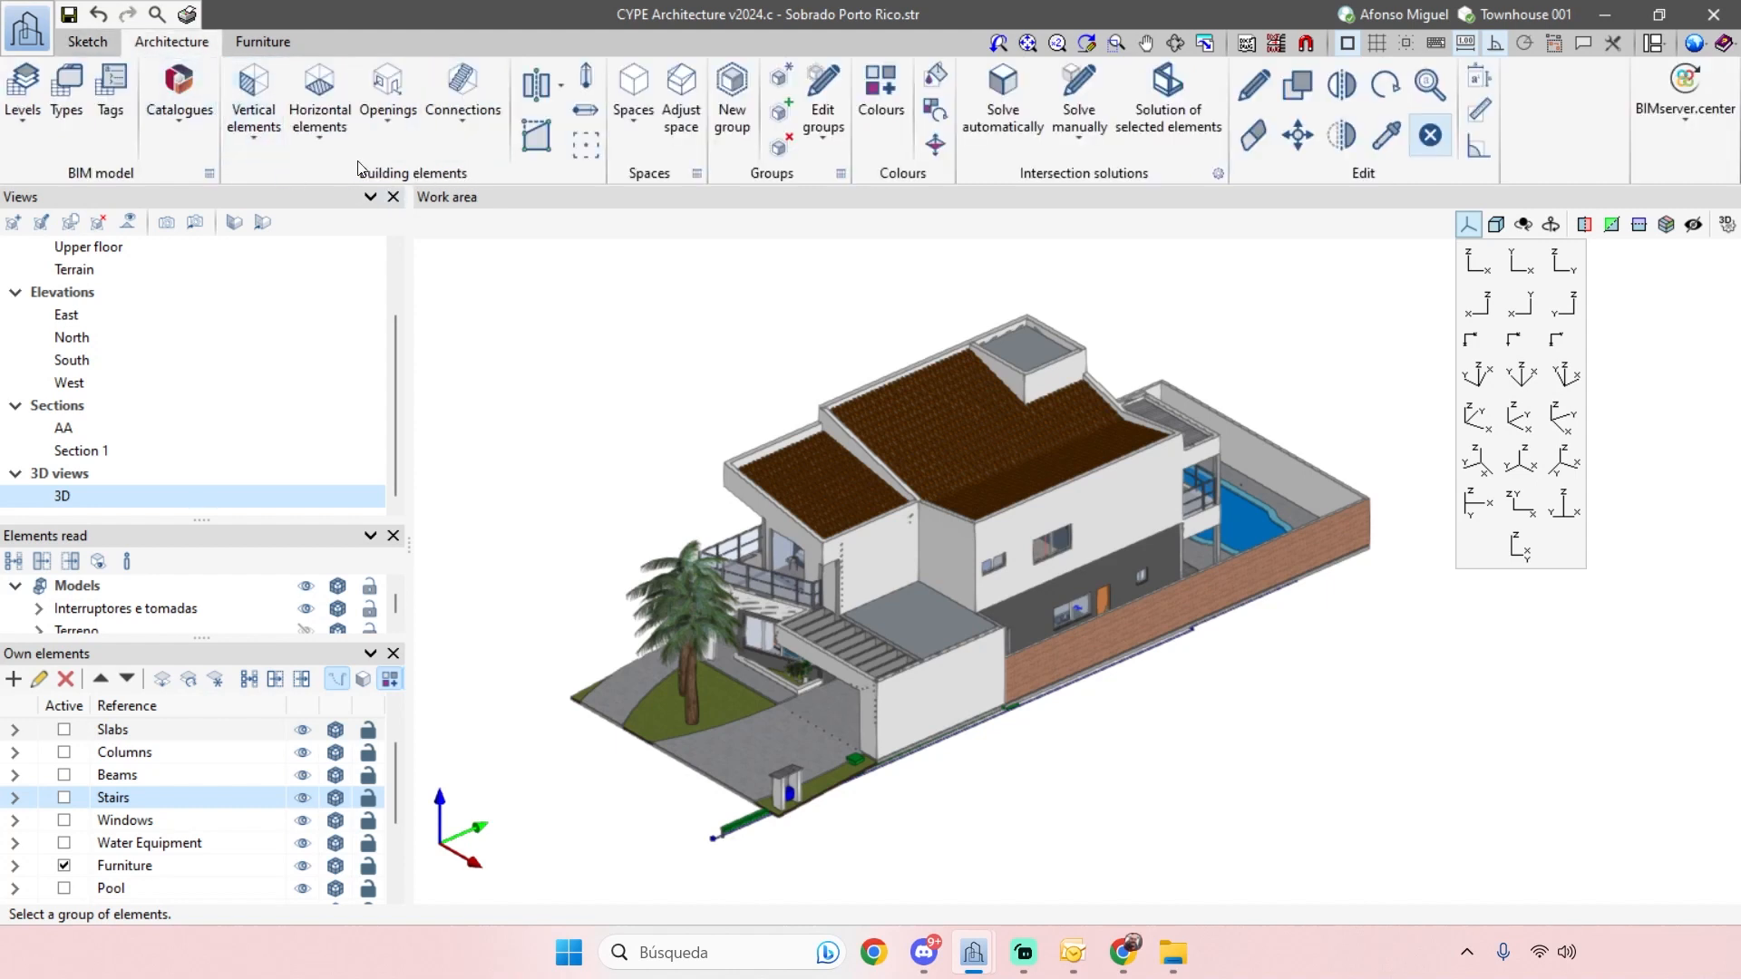
click(254, 136)
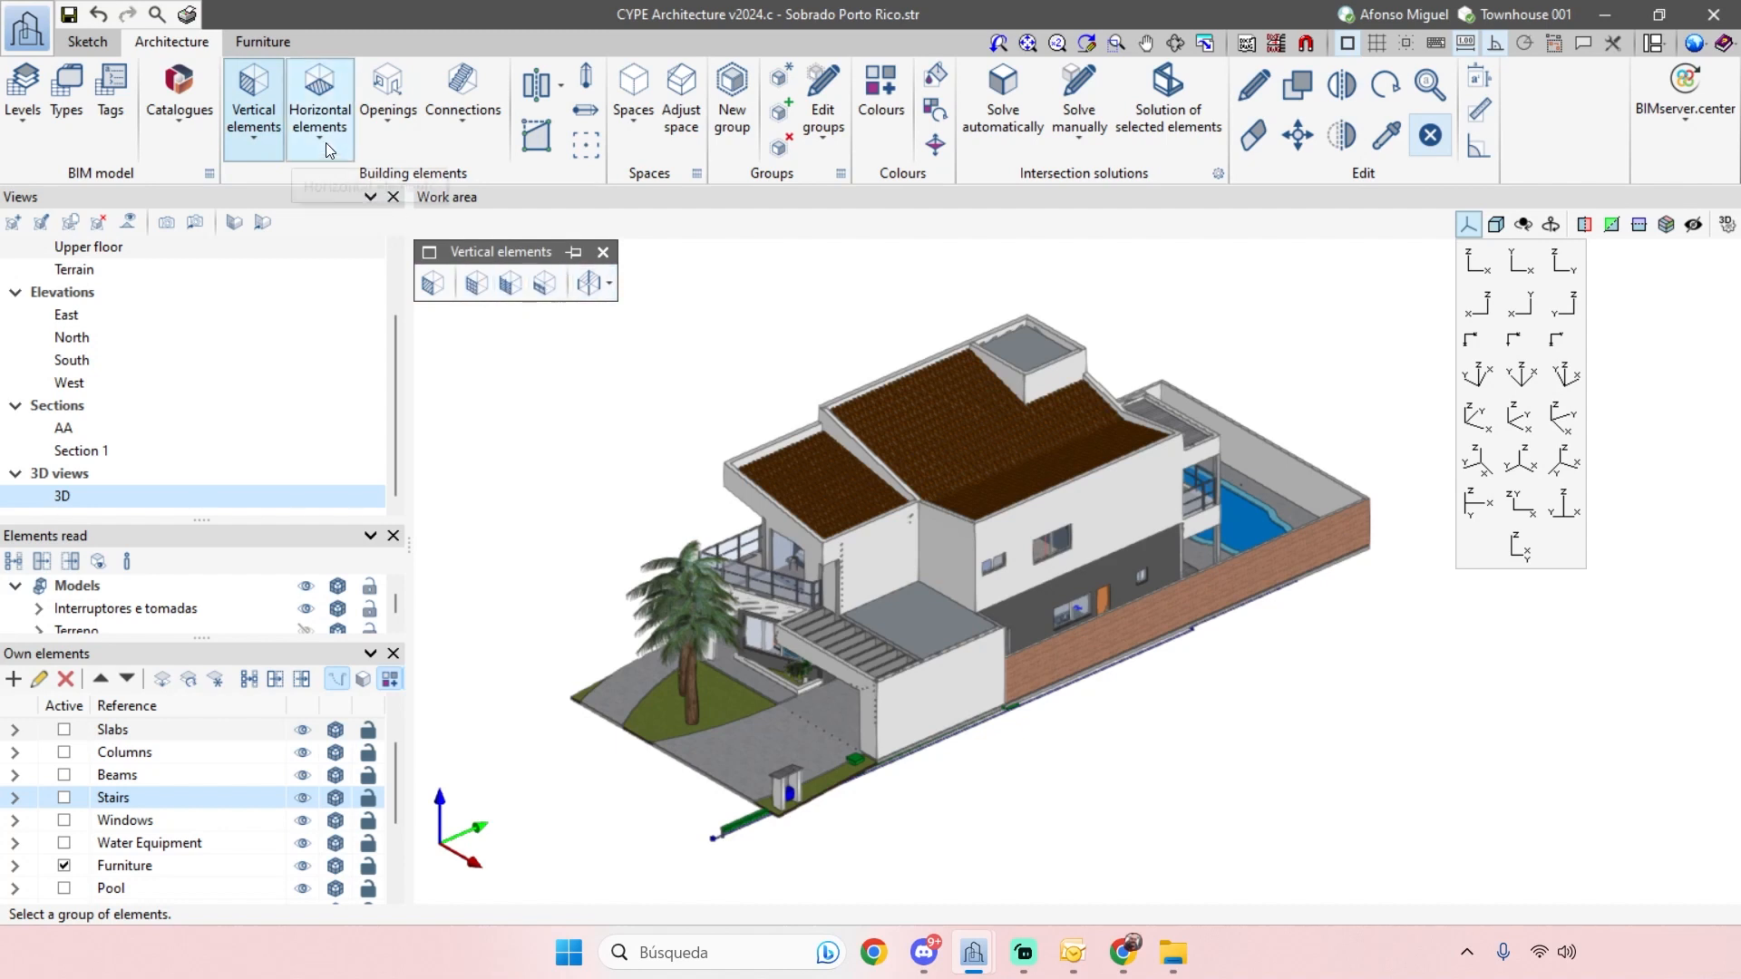
click(319, 100)
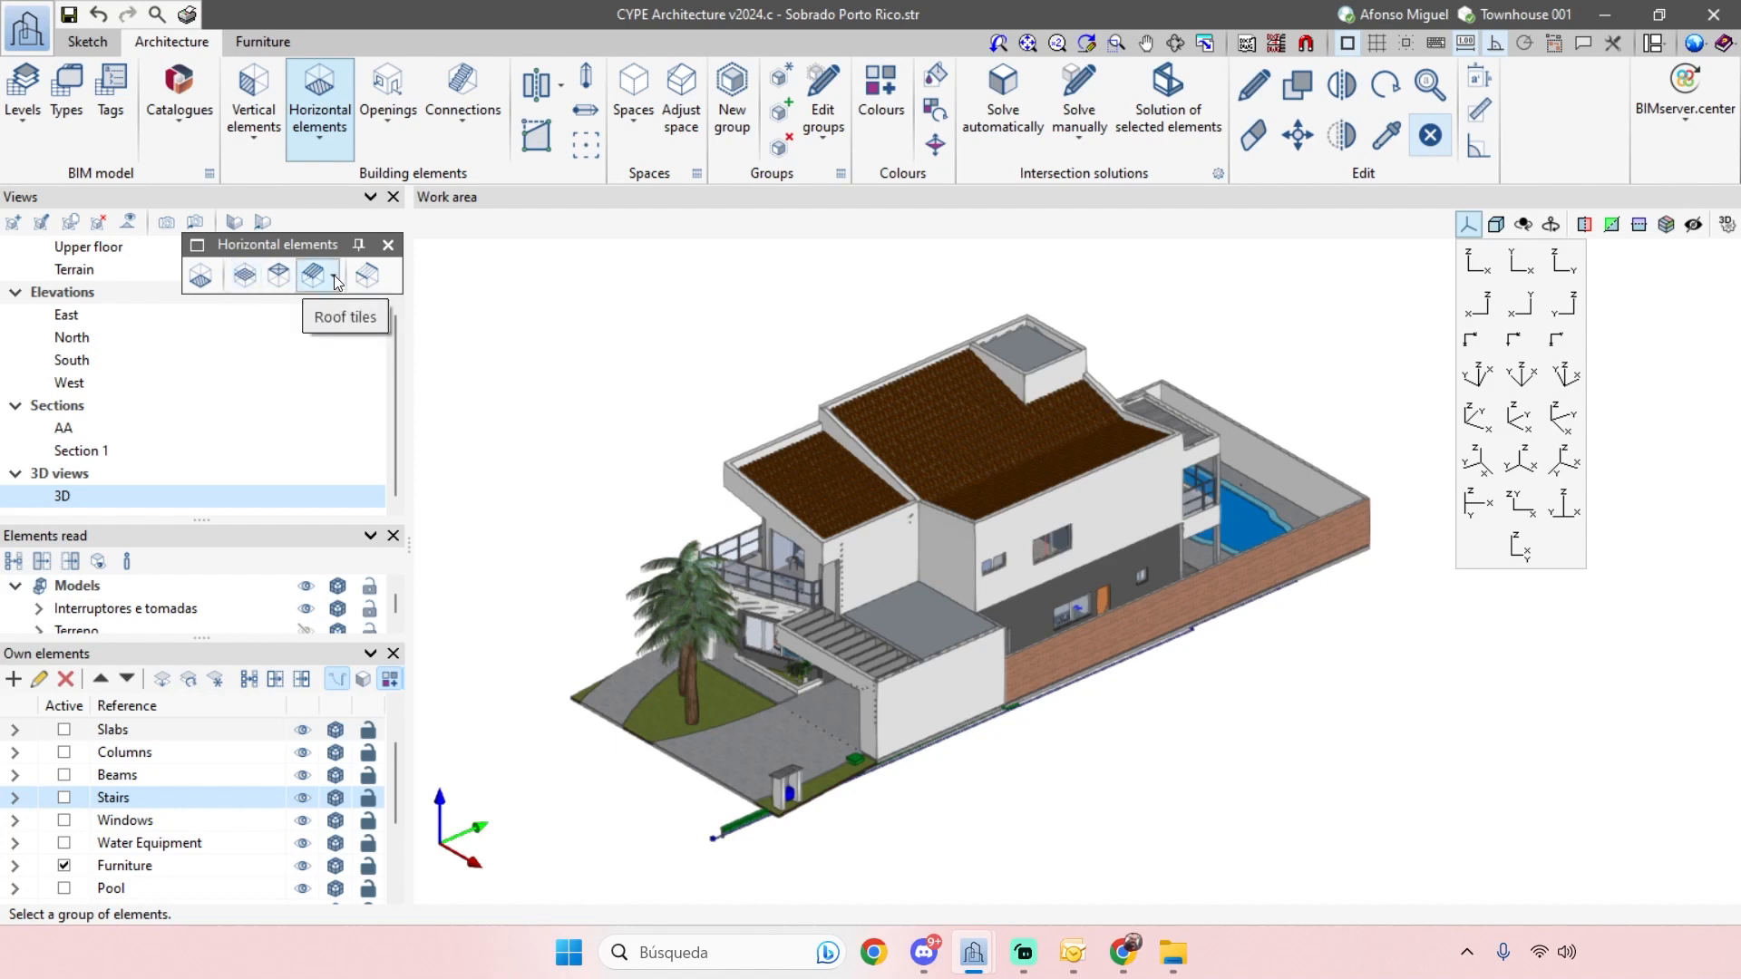
click(388, 90)
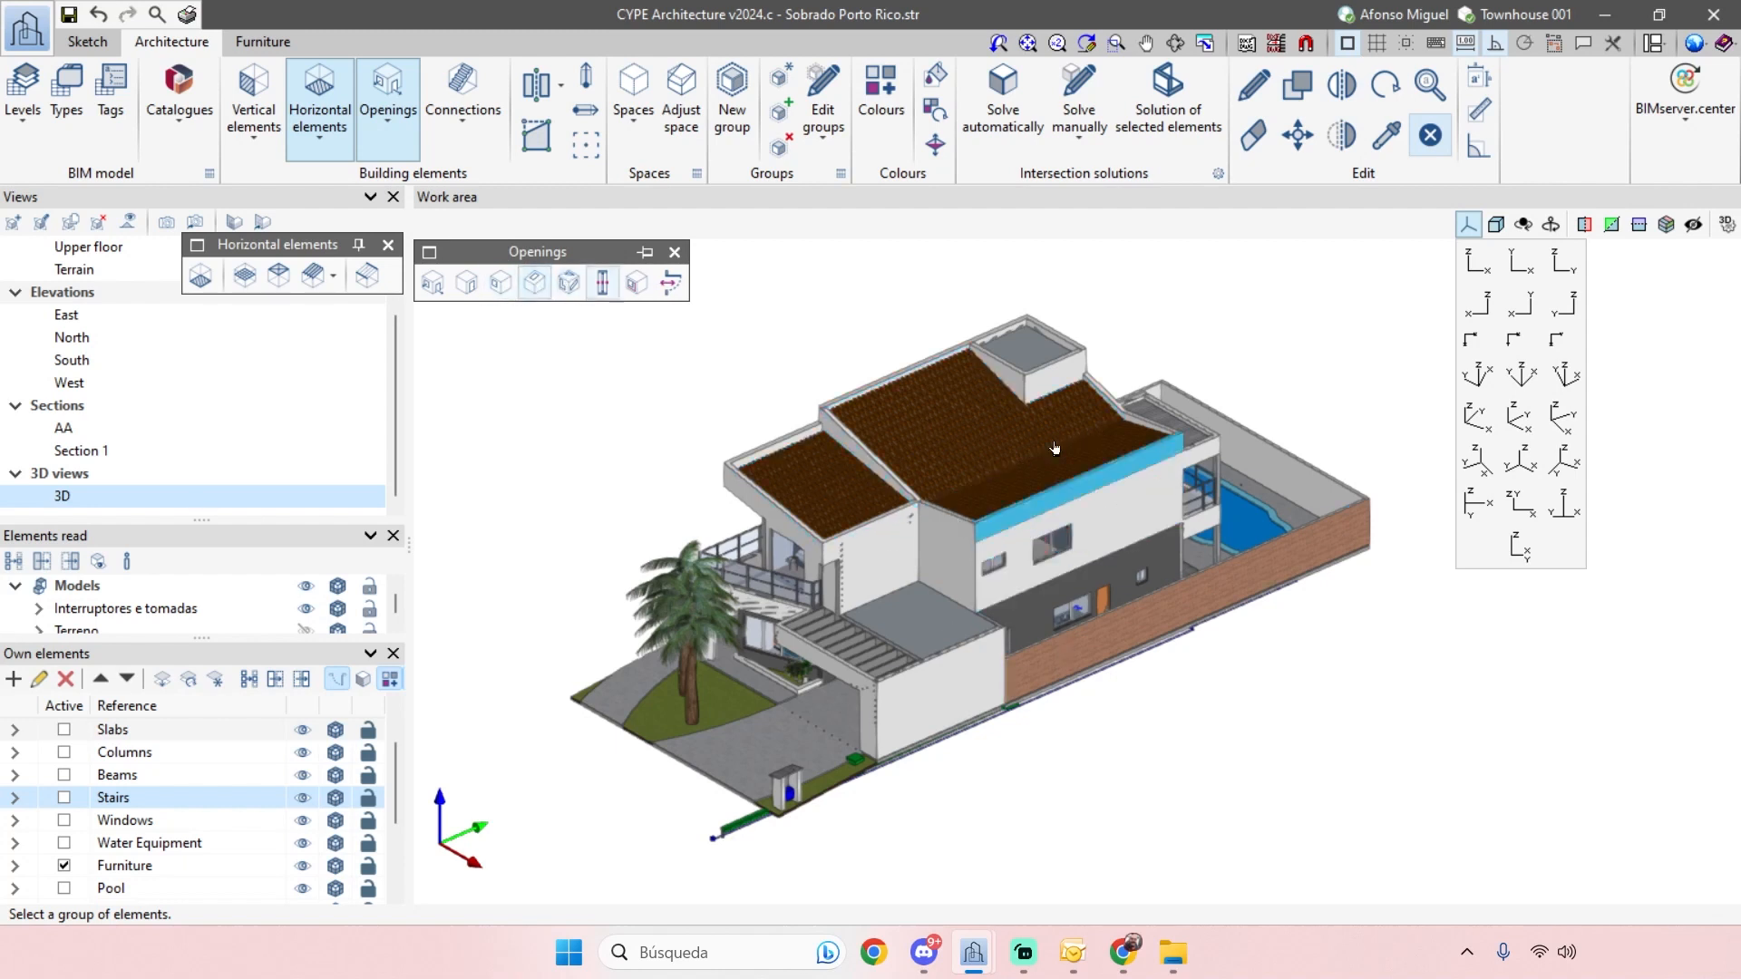
middle_drag(1272, 784, 1314, 761)
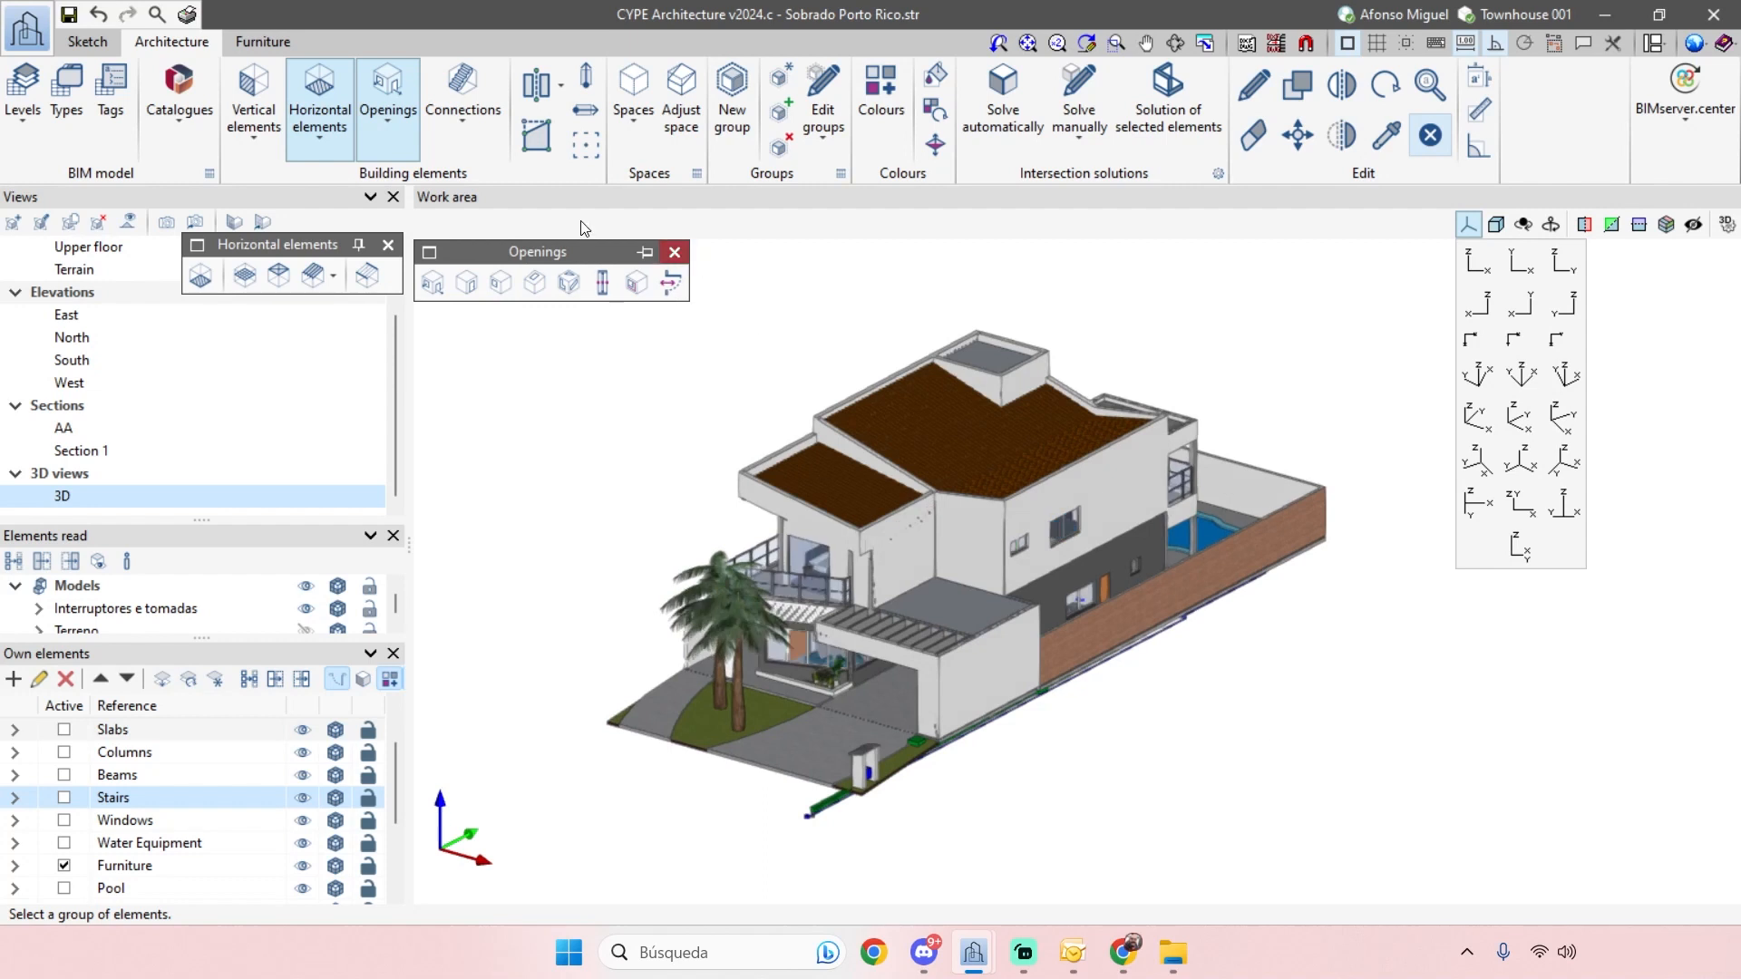
click(673, 253)
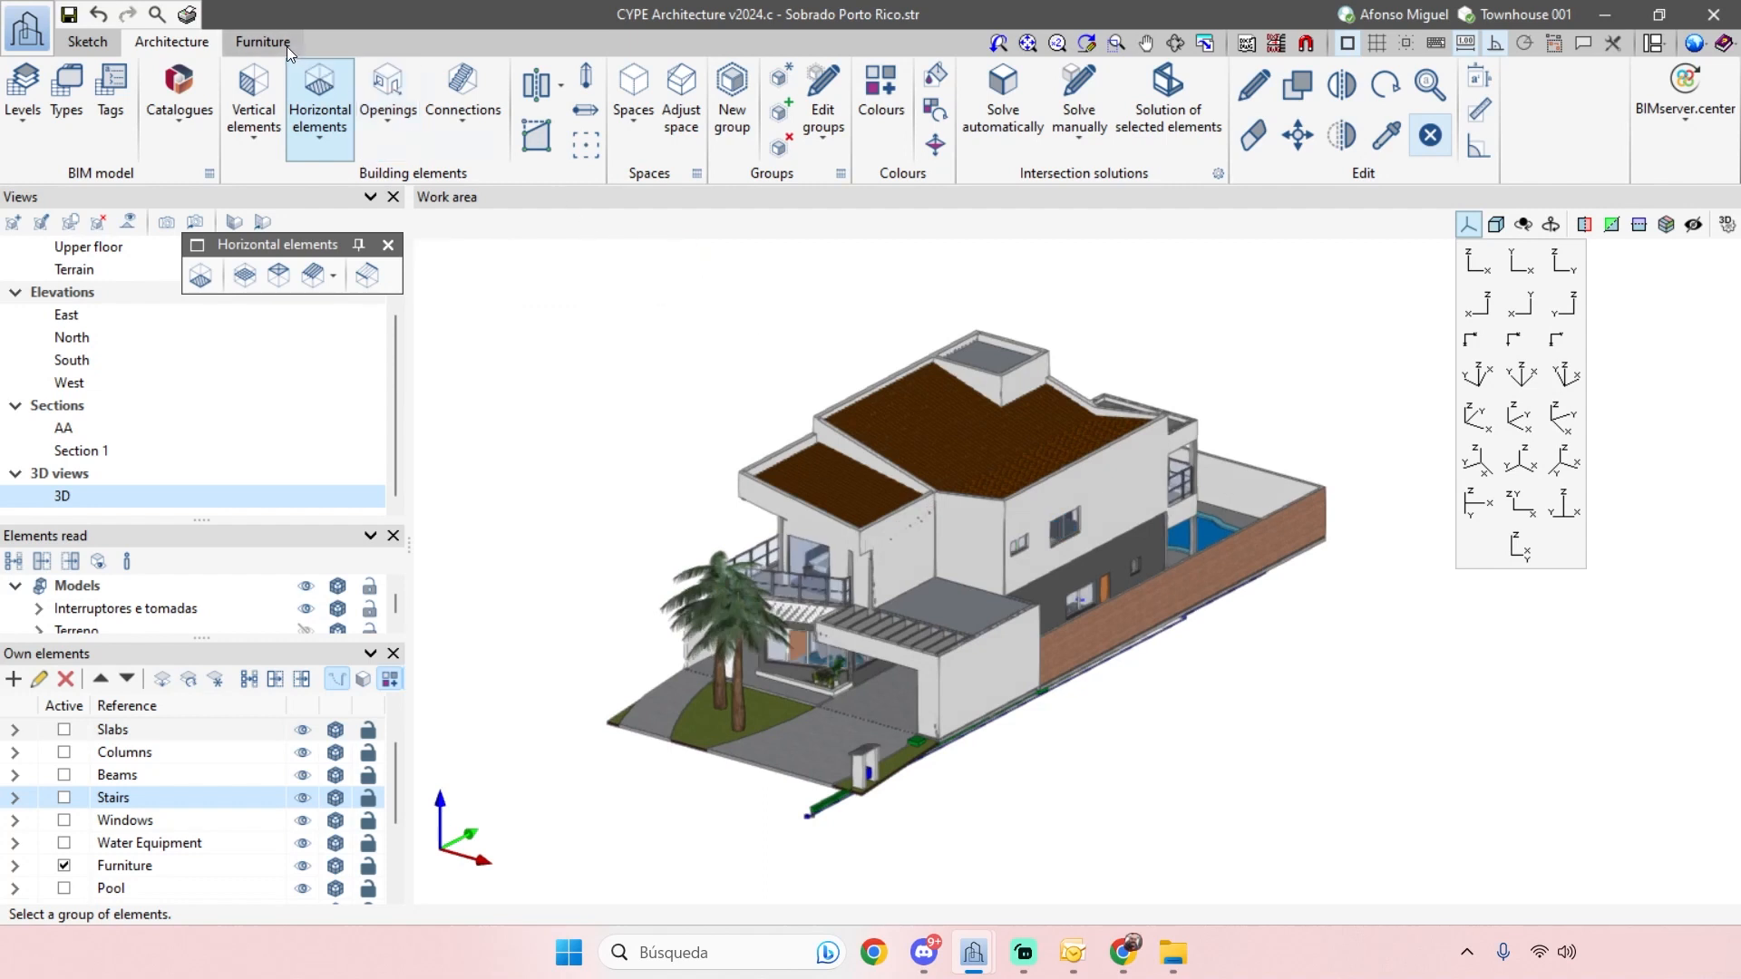
- Look through the Furniture tool set, previewing the play tower with slide under Playground equipment, and list the available catalogues
click(258, 43)
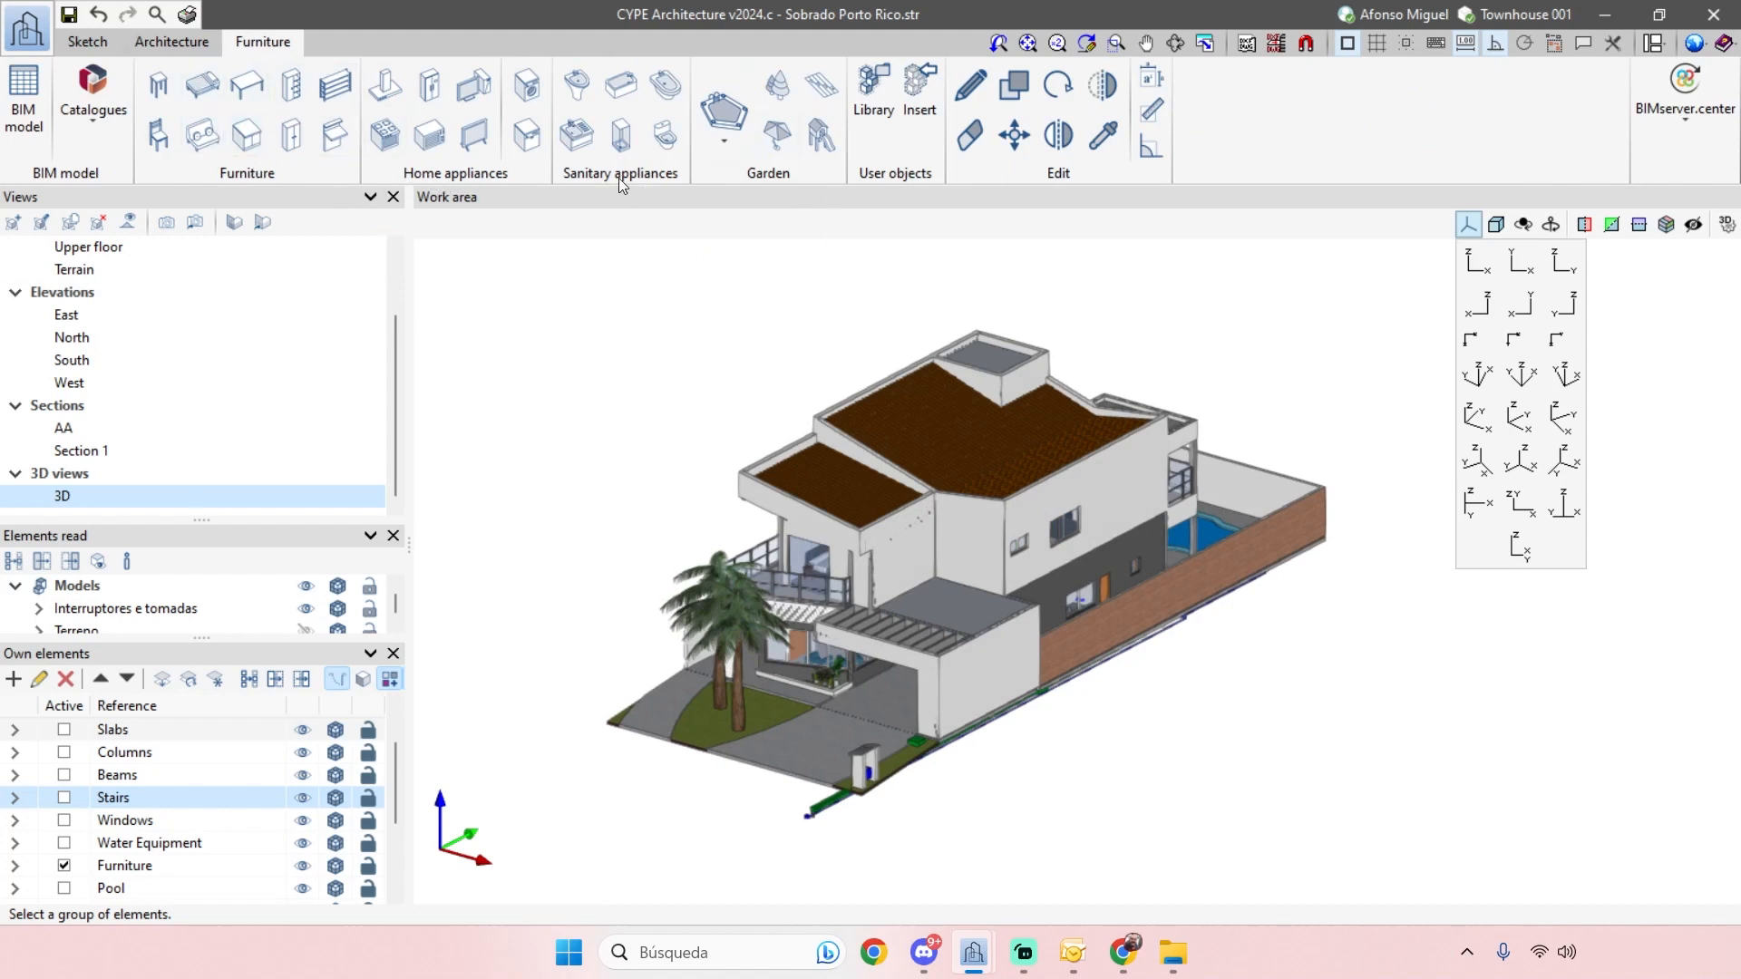
click(820, 141)
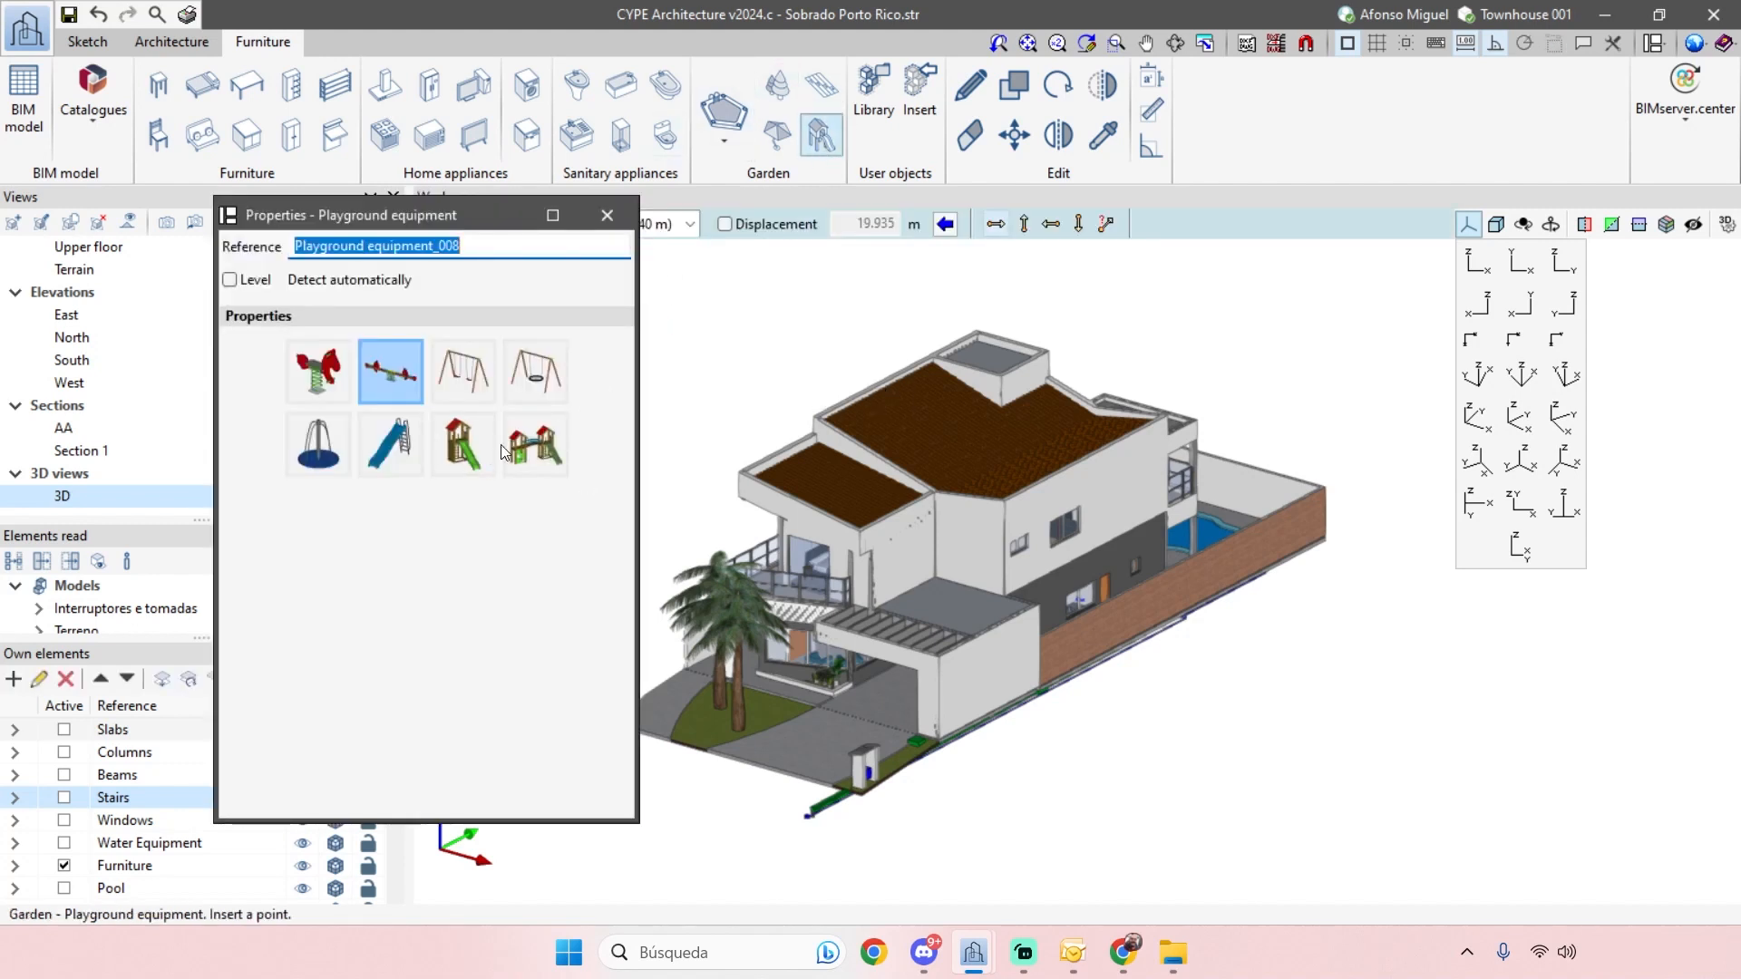
click(462, 444)
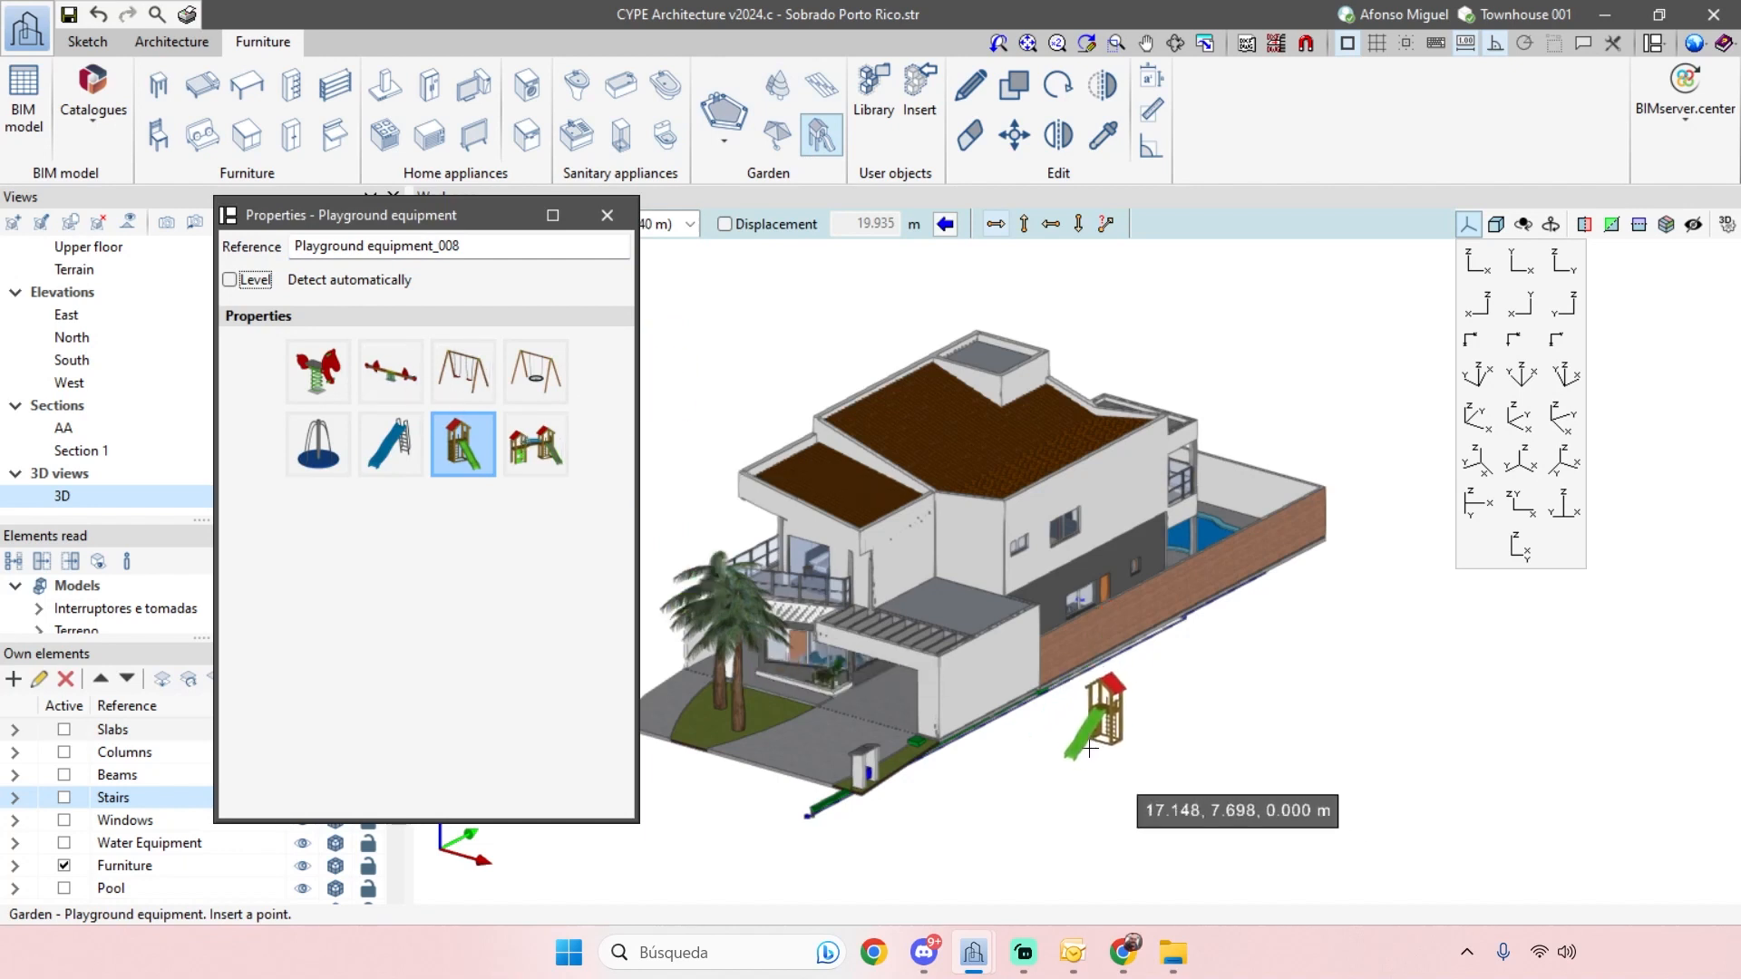
click(607, 214)
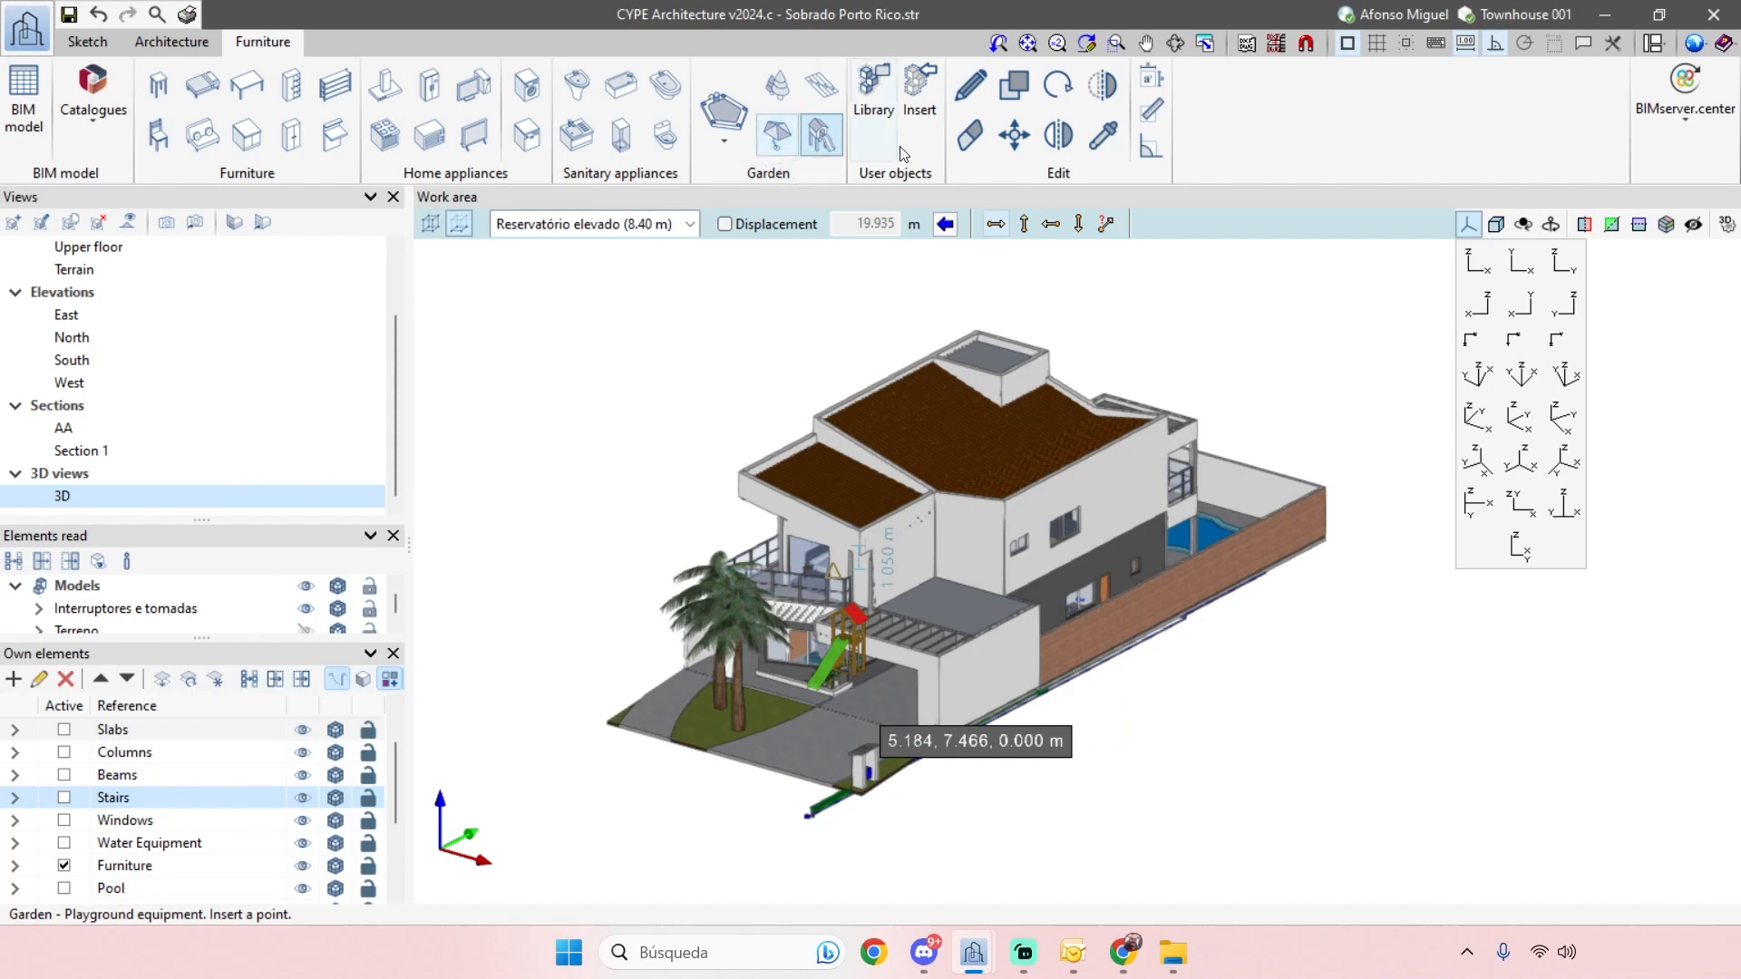
click(95, 138)
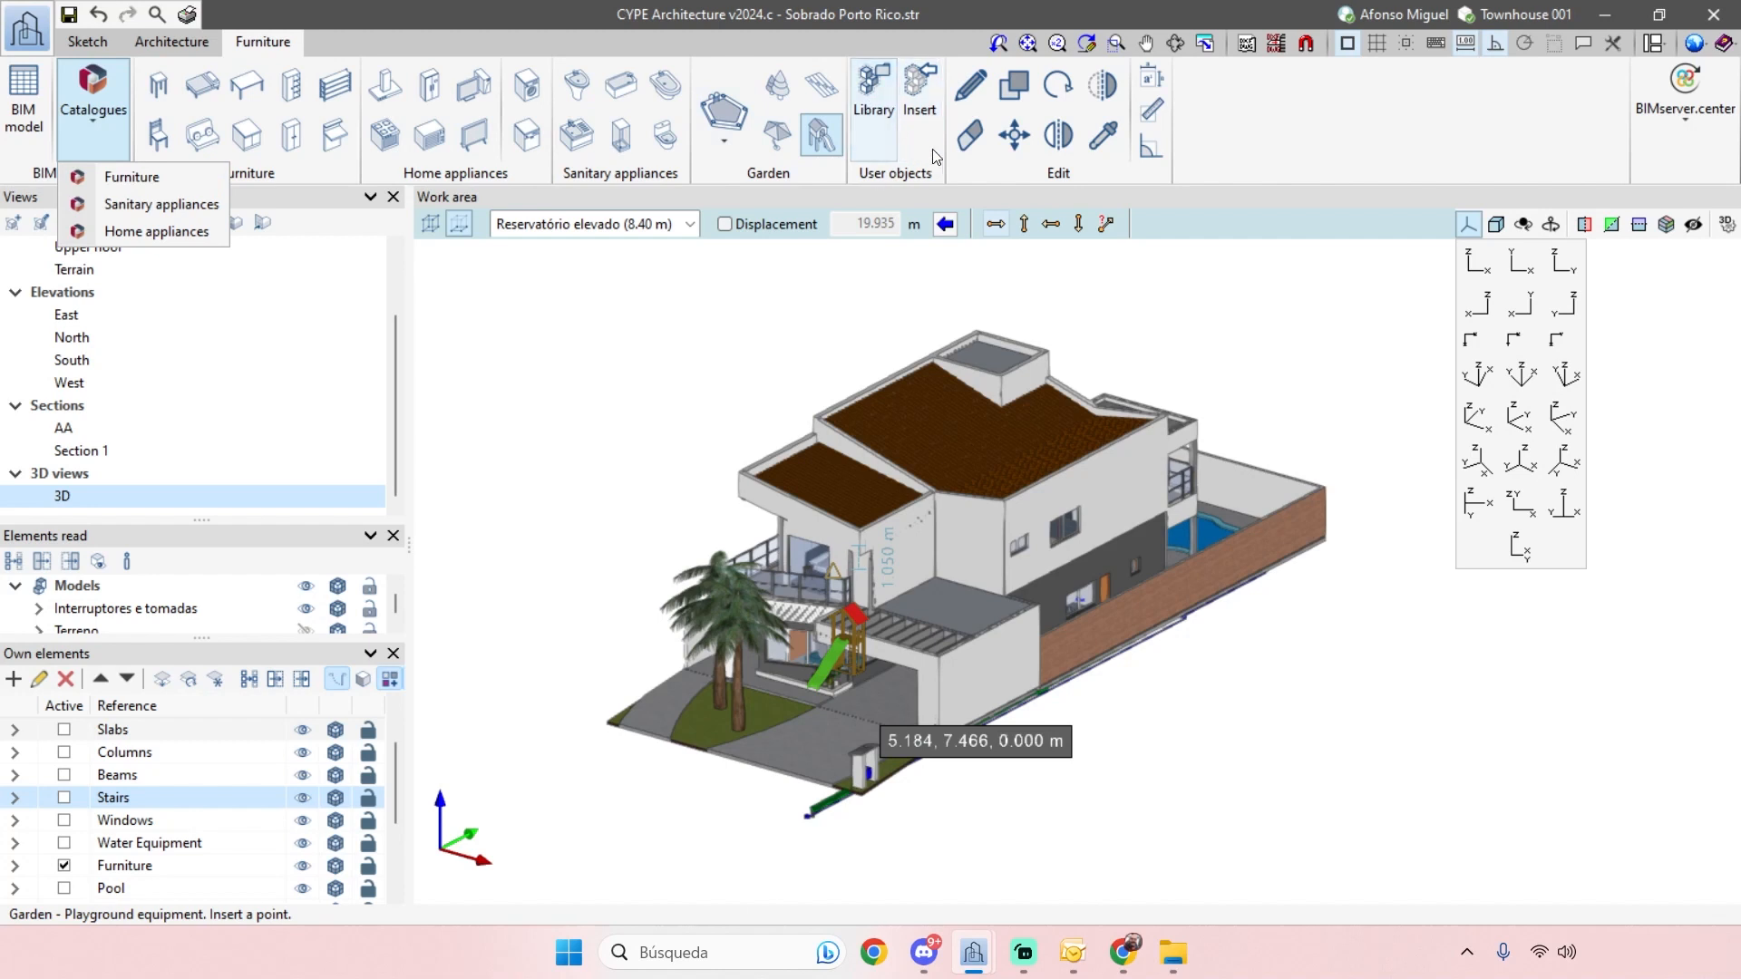
- Try importing the Bicycle-Rack object into the user object library and examine its 3D preview from several angles
click(873, 112)
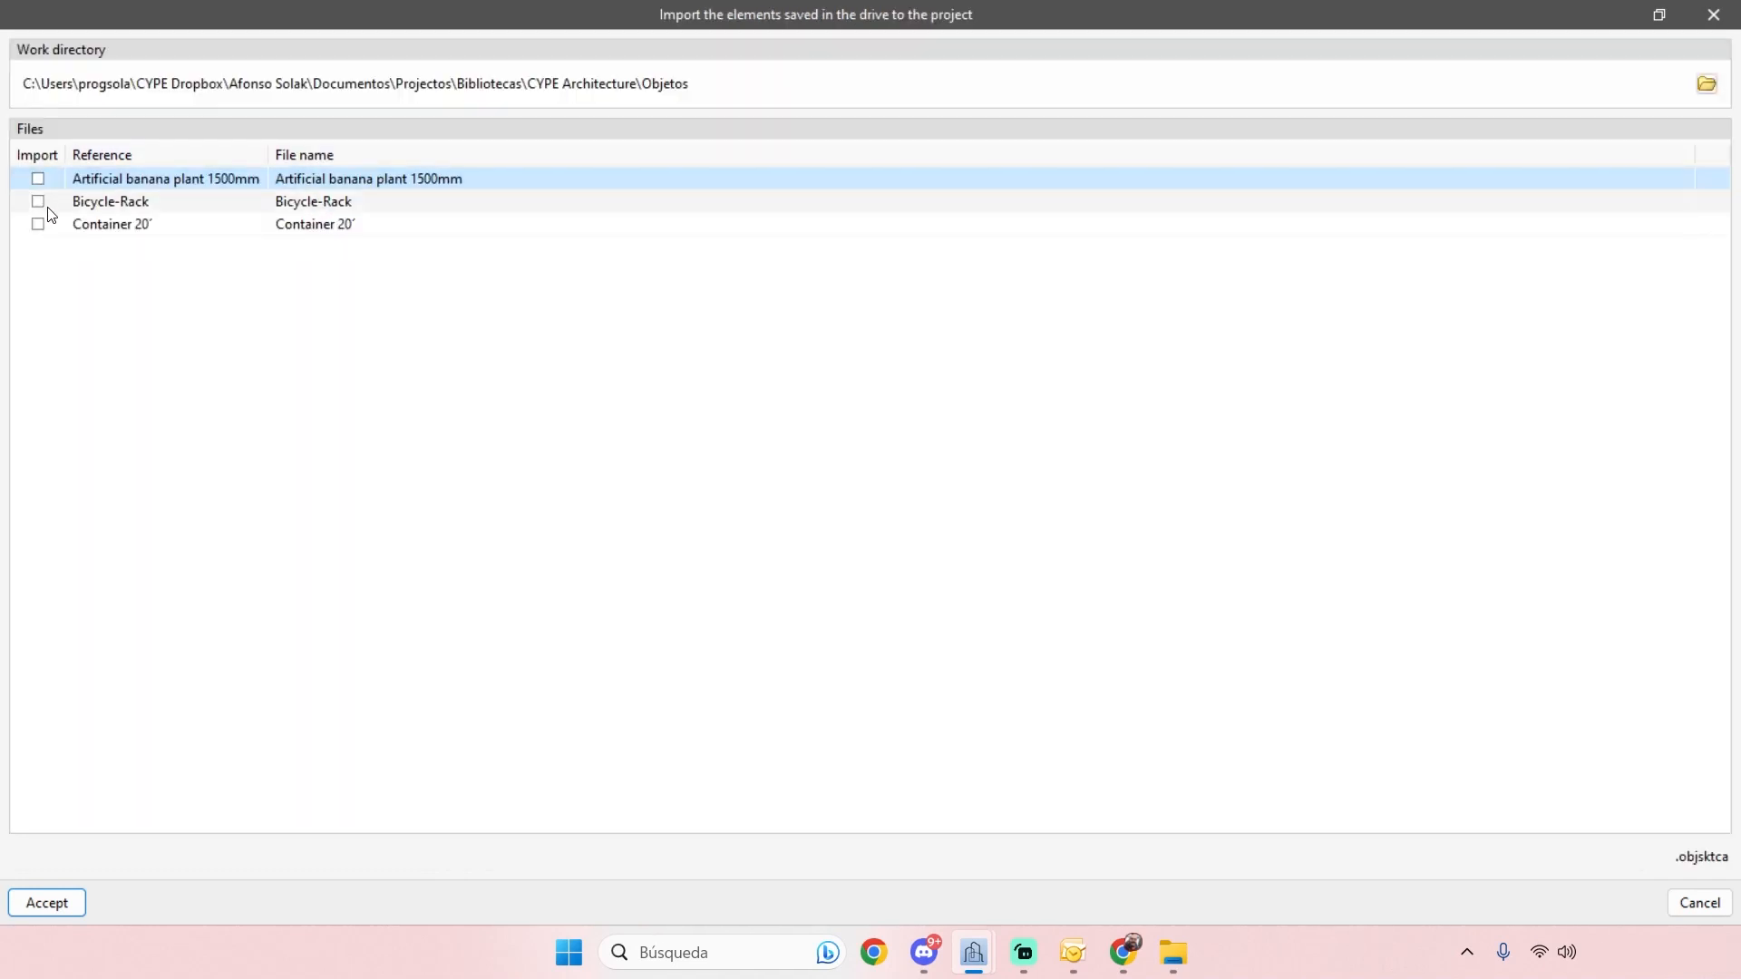
click(38, 202)
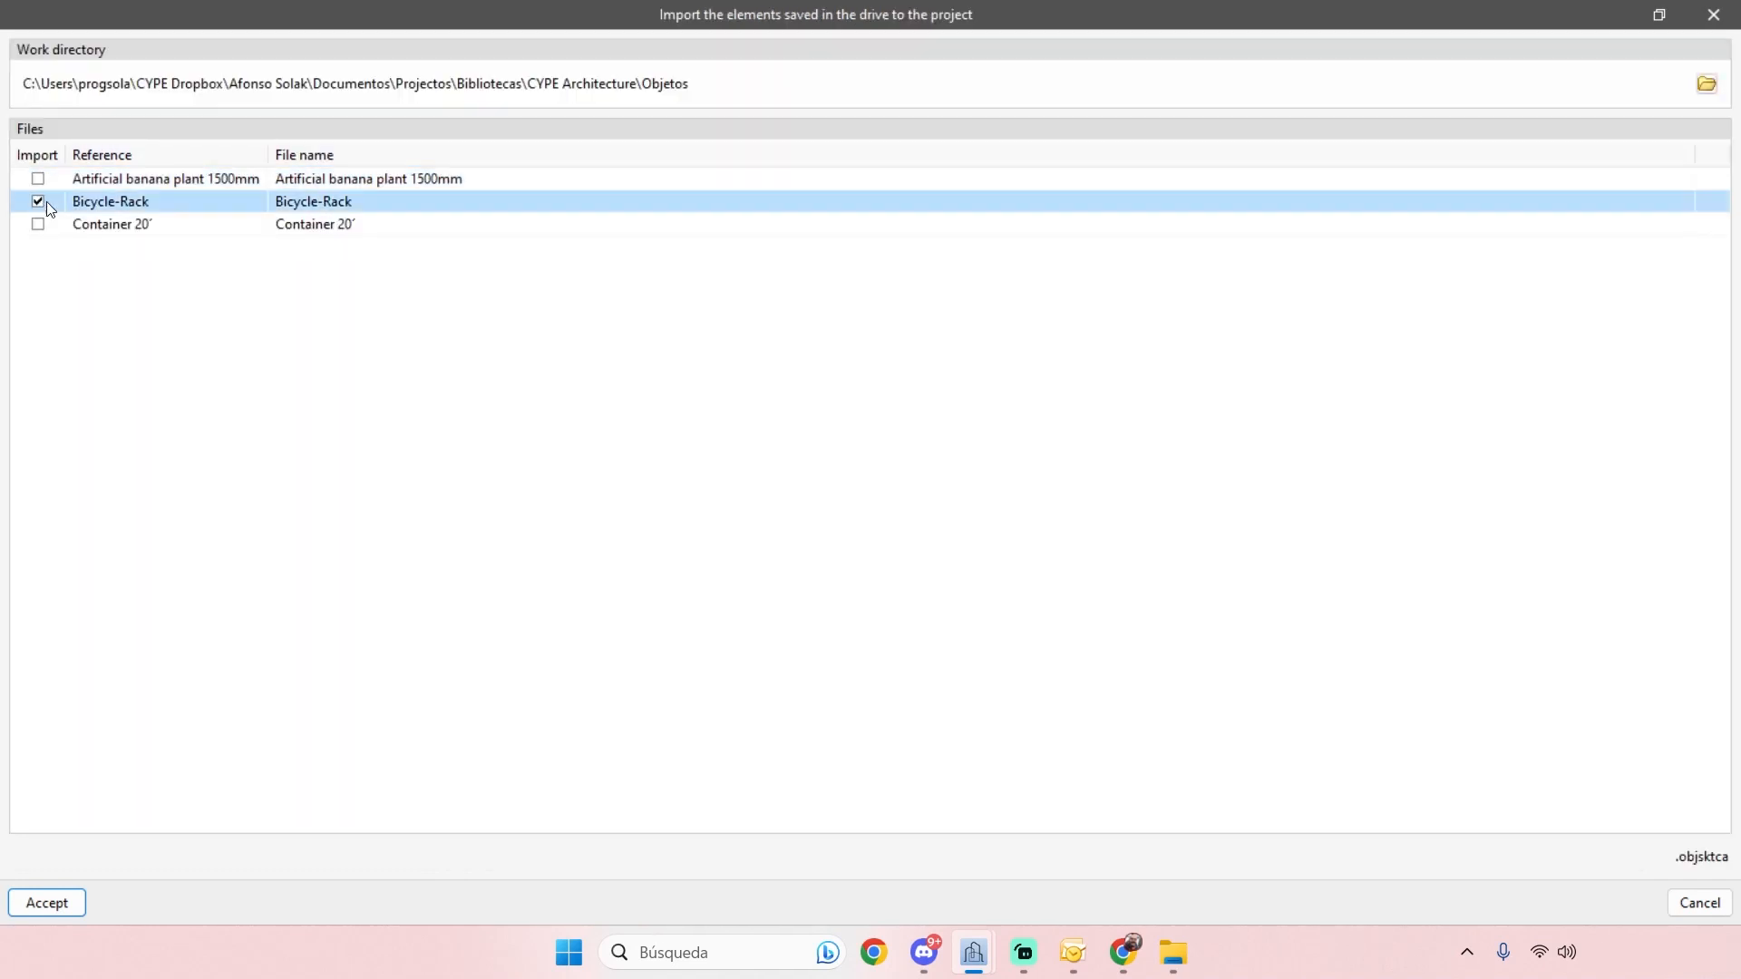
click(47, 902)
mouse_move(887, 537)
middle_down()
mouse_move(985, 514)
mouse_move(1003, 471)
mouse_move(991, 431)
middle_up()
scroll(991, 431, down, 2)
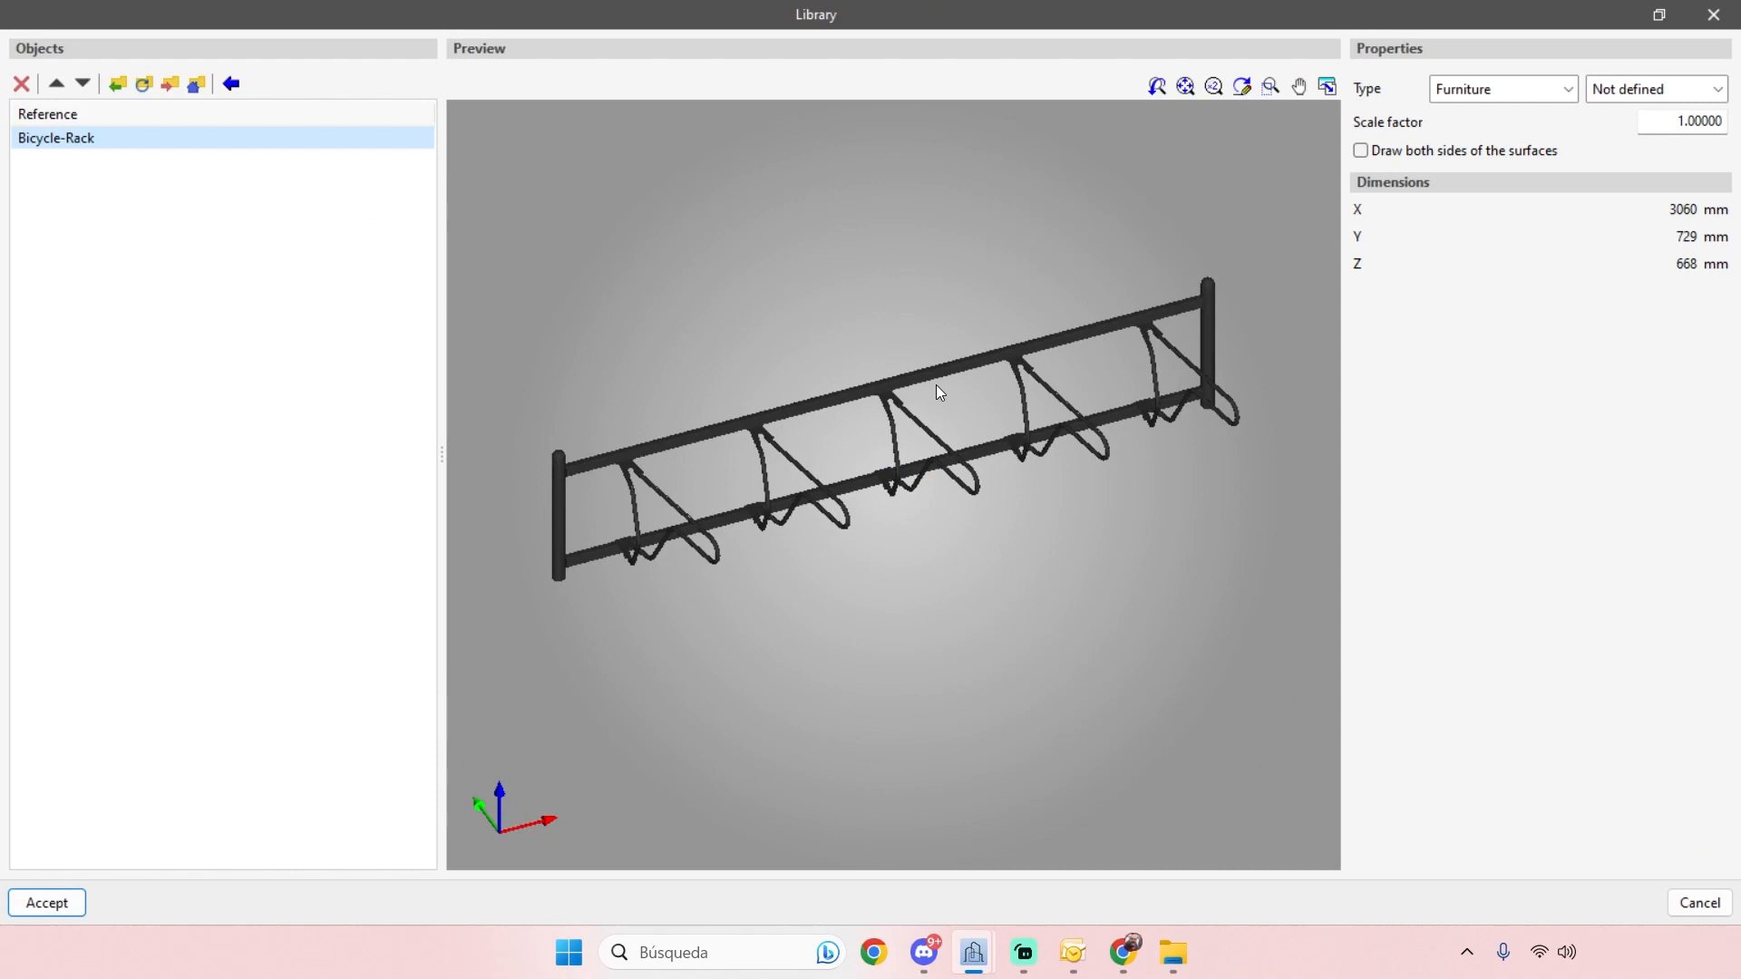
mouse_move(1090, 544)
middle_down()
mouse_move(1040, 508)
mouse_move(926, 514)
mouse_move(960, 520)
mouse_move(929, 560)
mouse_move(1076, 552)
middle_up()
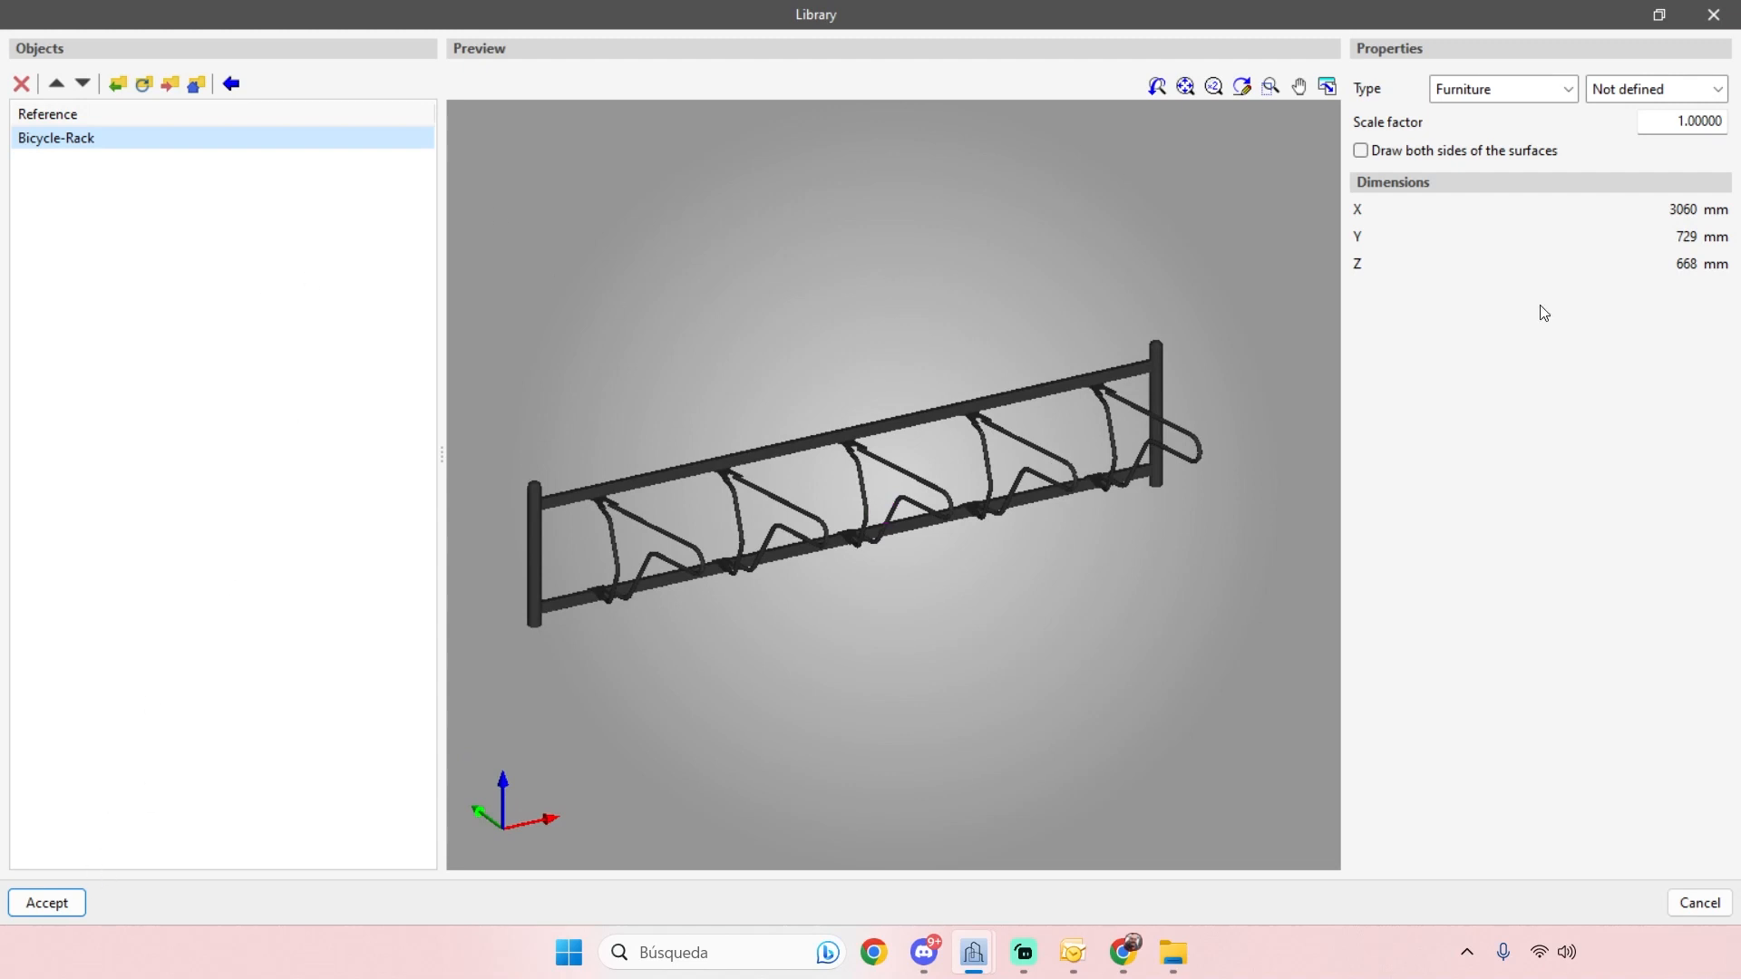
click(1714, 15)
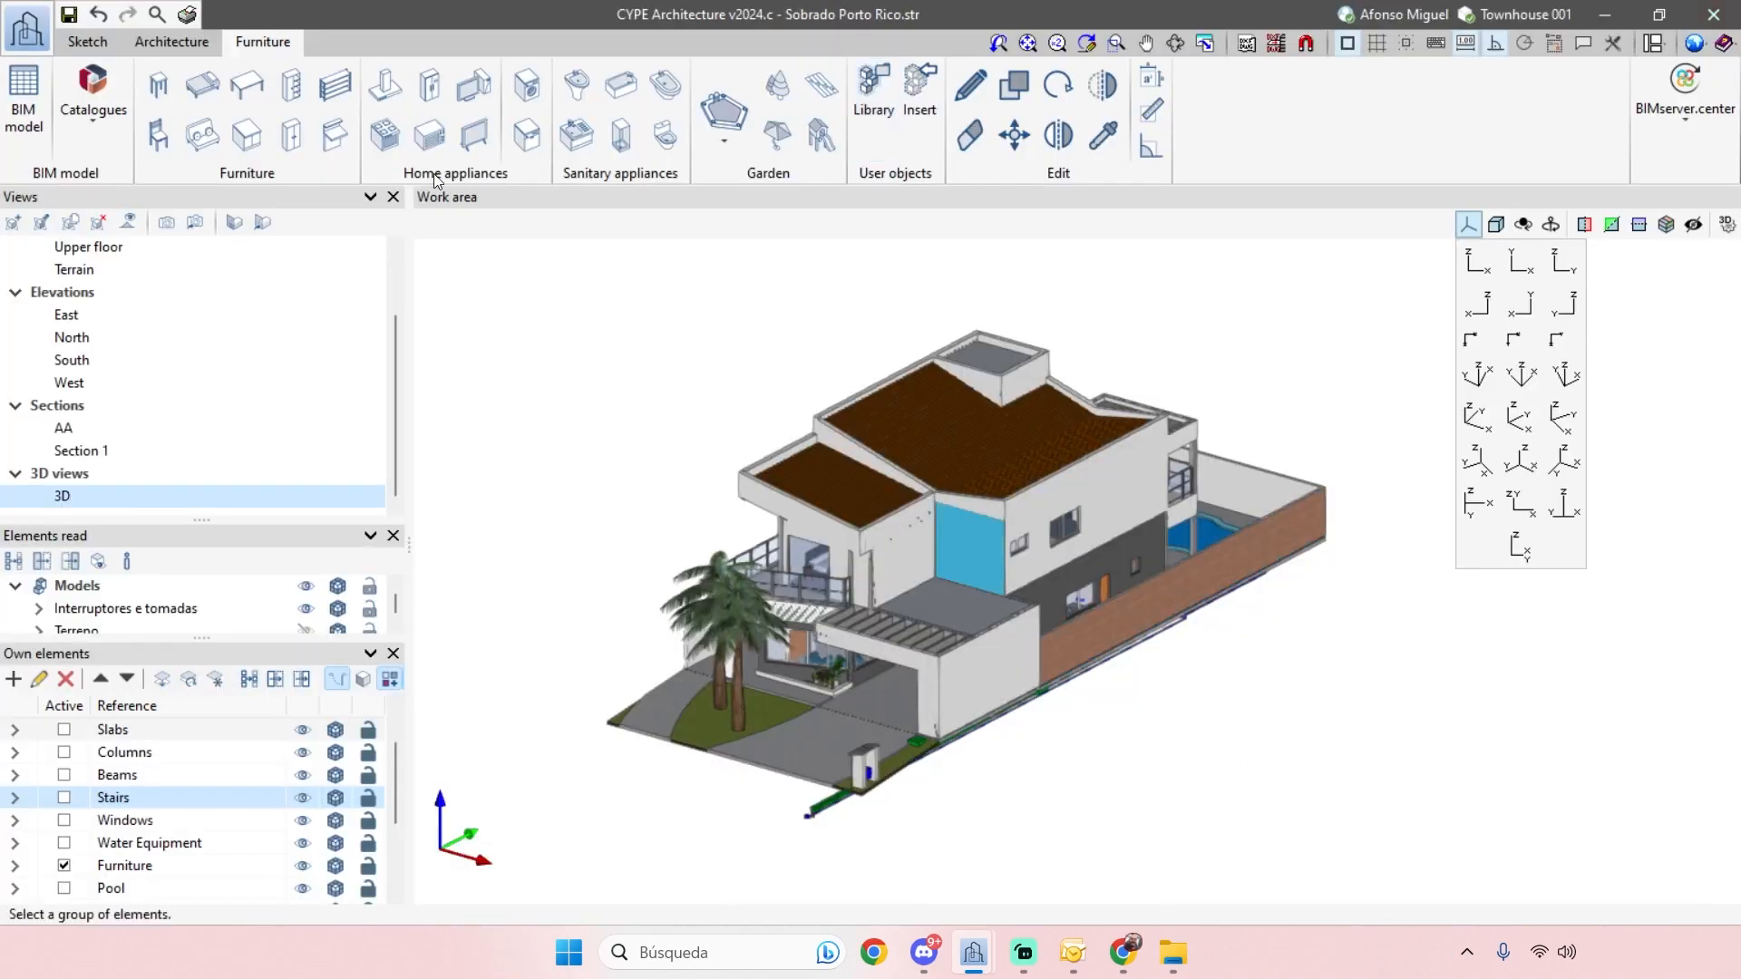
- Compare the Architecture and Sketch tool sets with the complete townhouse model in view
click(171, 42)
click(88, 42)
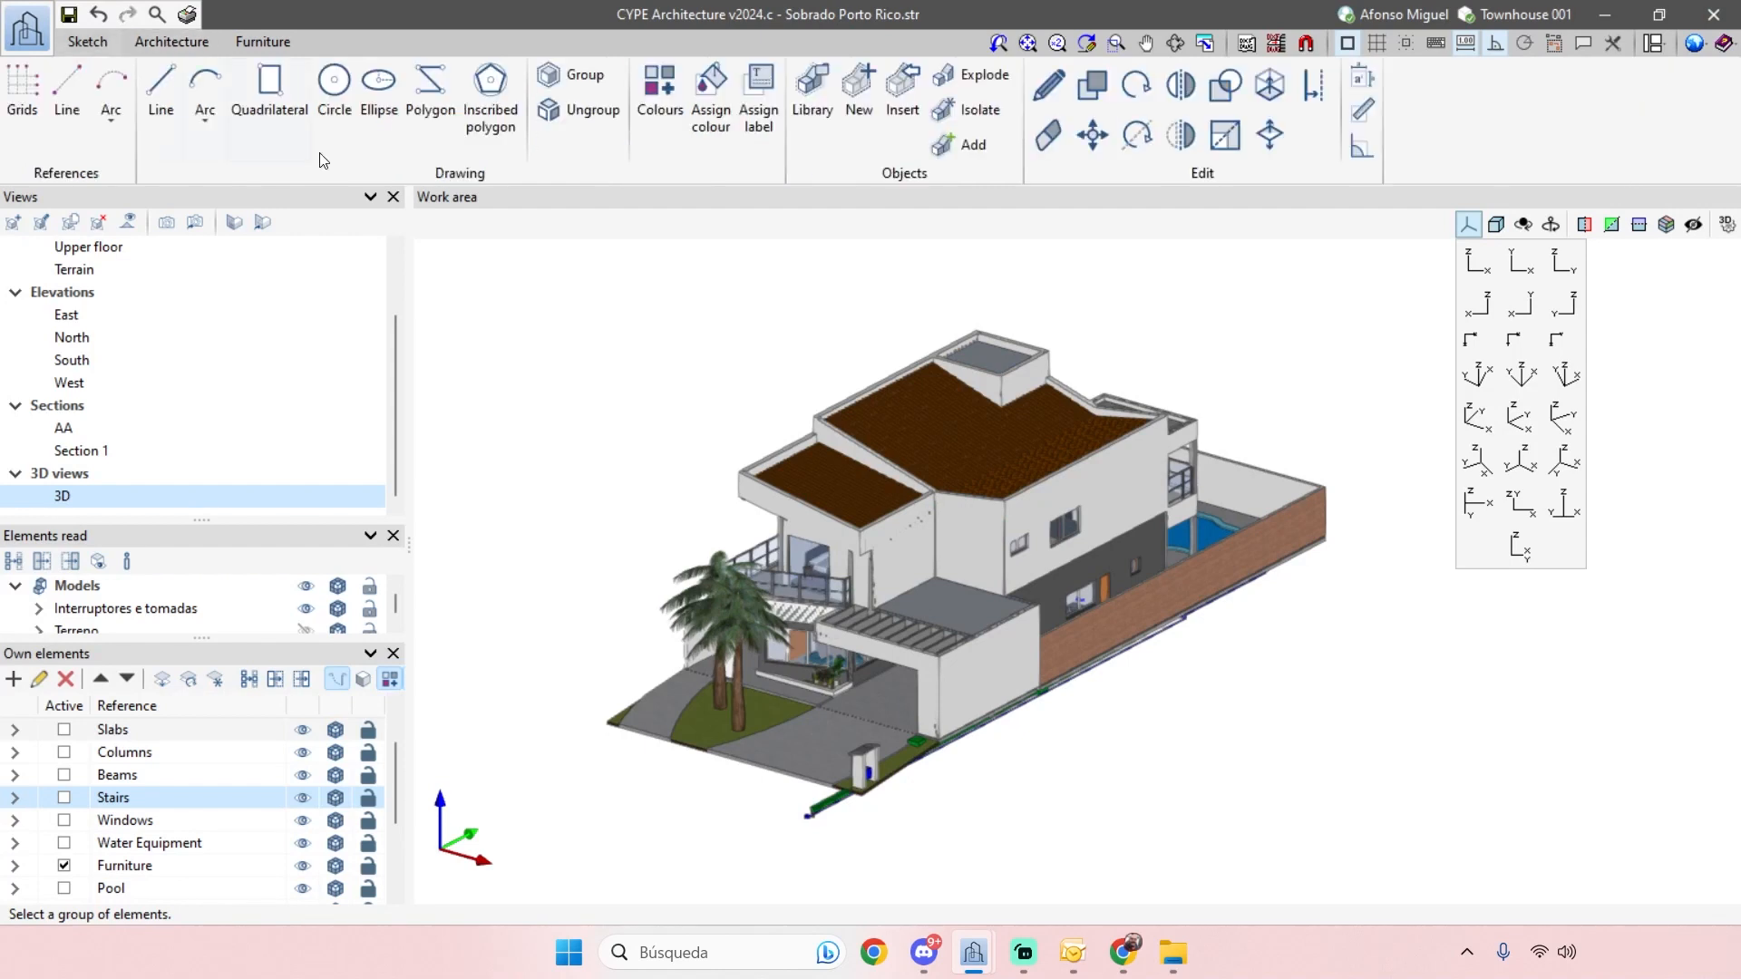
scroll(787, 417, down, 3)
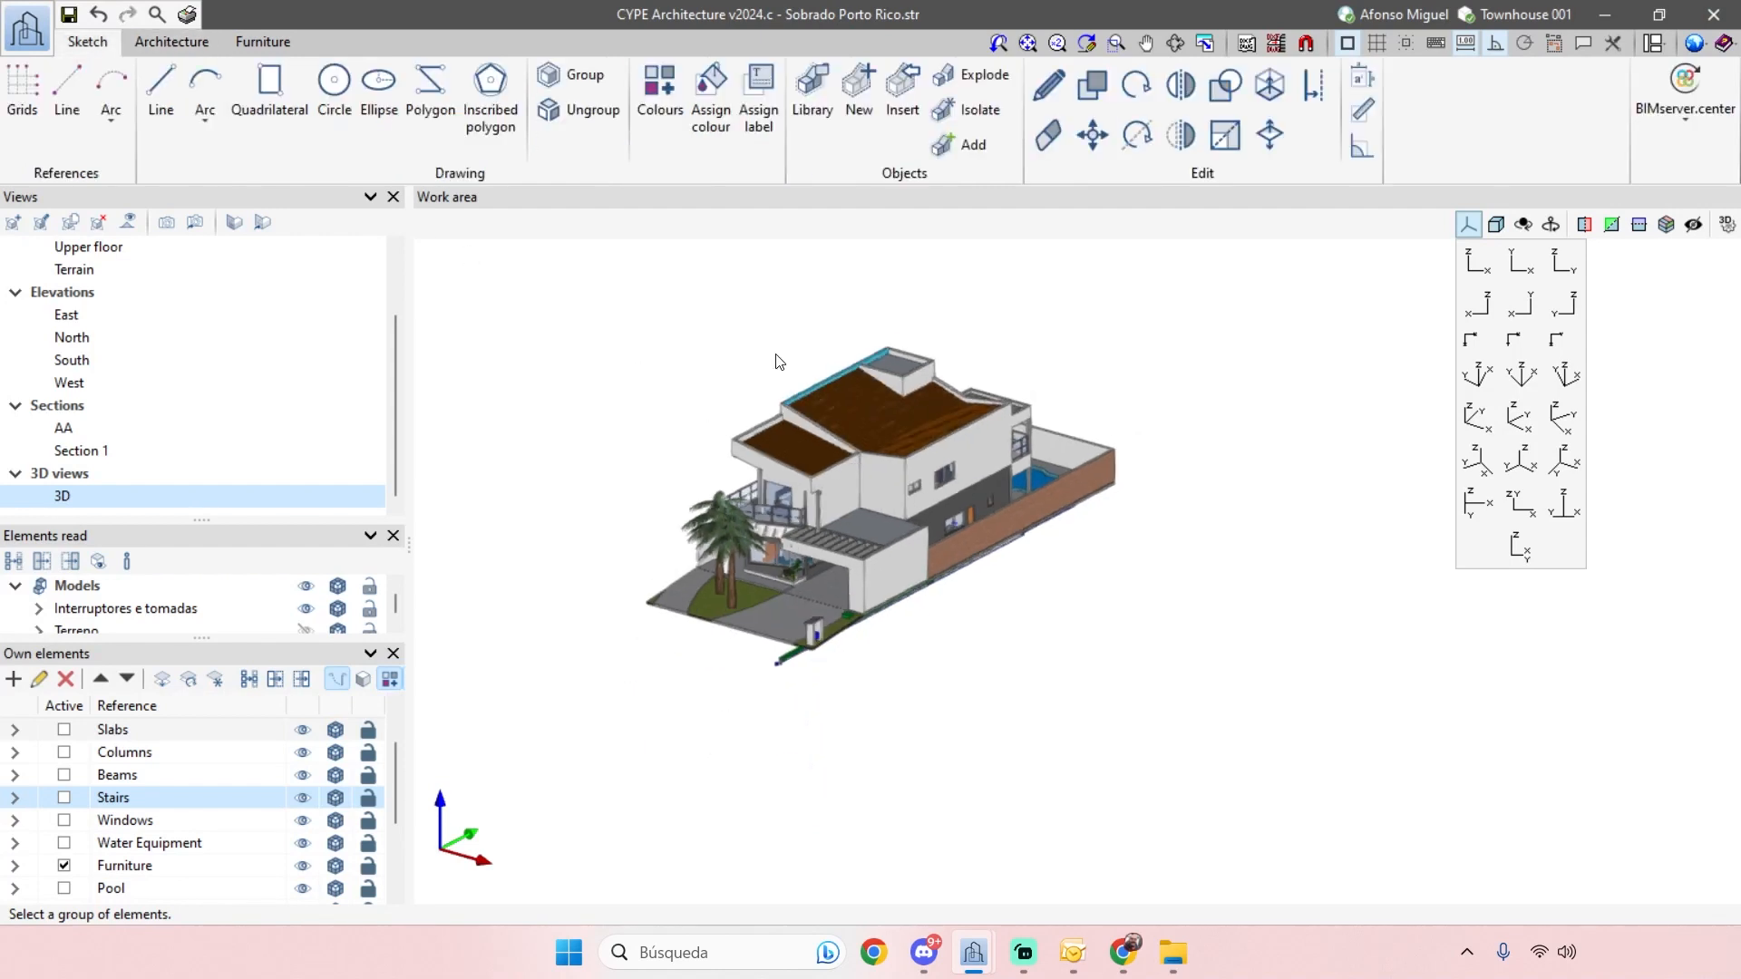
click(167, 38)
click(87, 40)
click(163, 41)
click(86, 41)
click(145, 41)
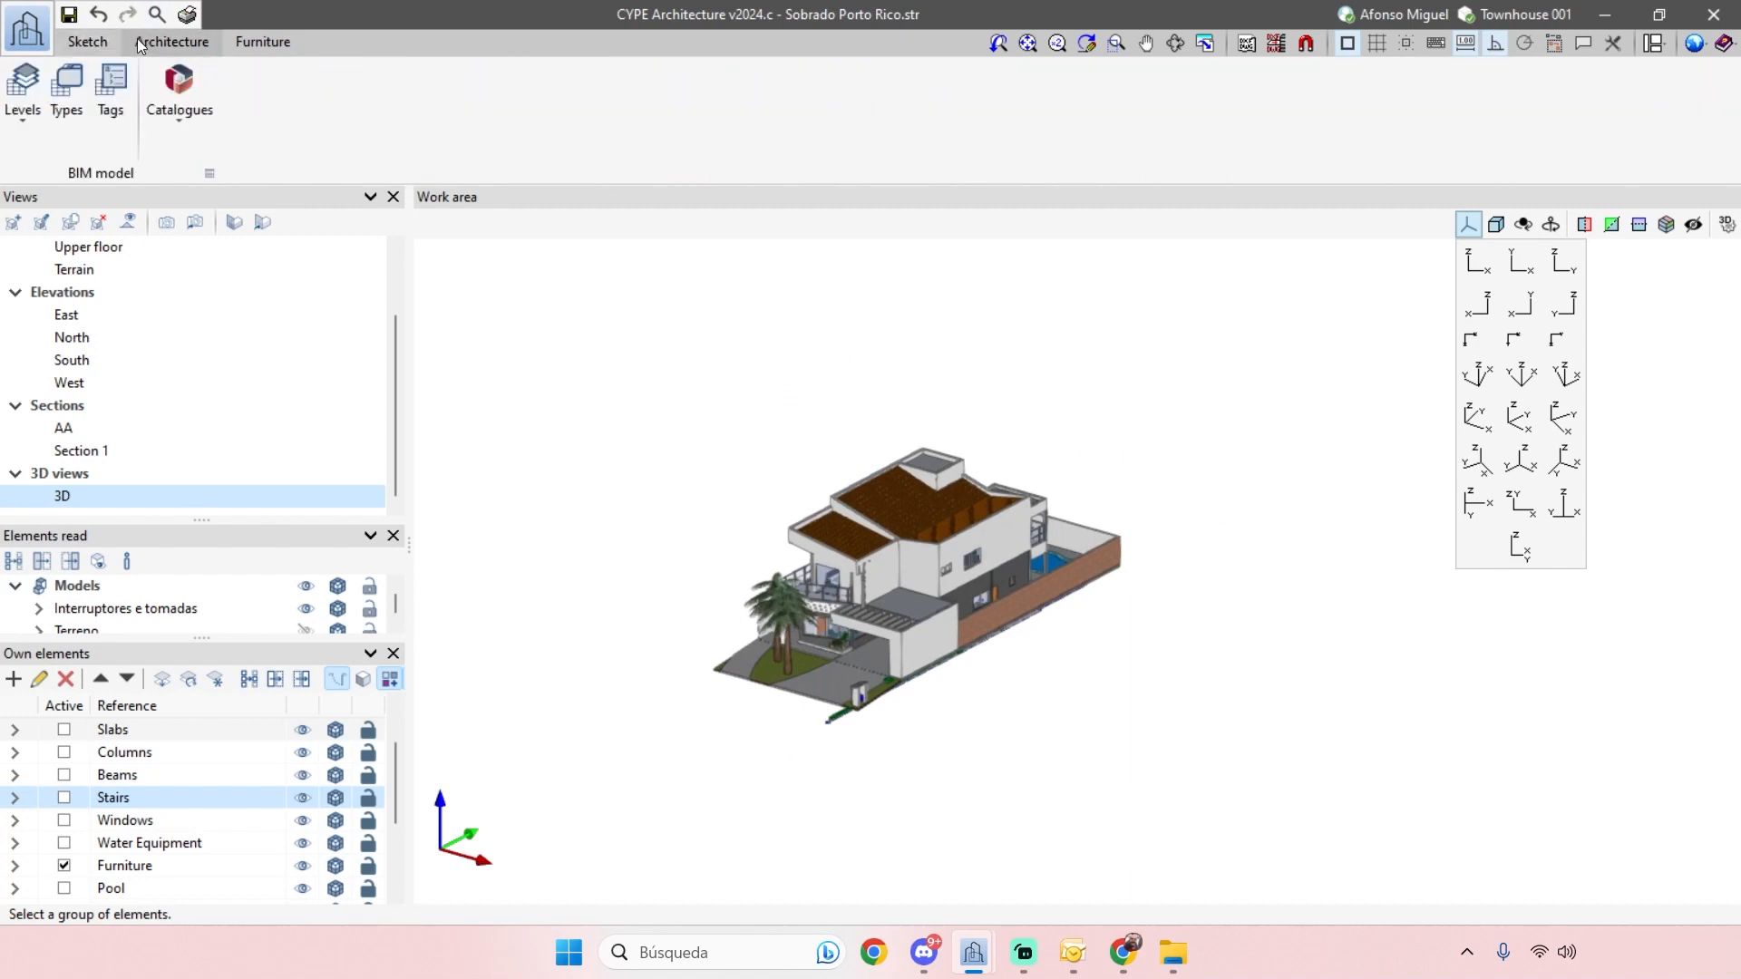
click(89, 40)
click(156, 45)
click(100, 43)
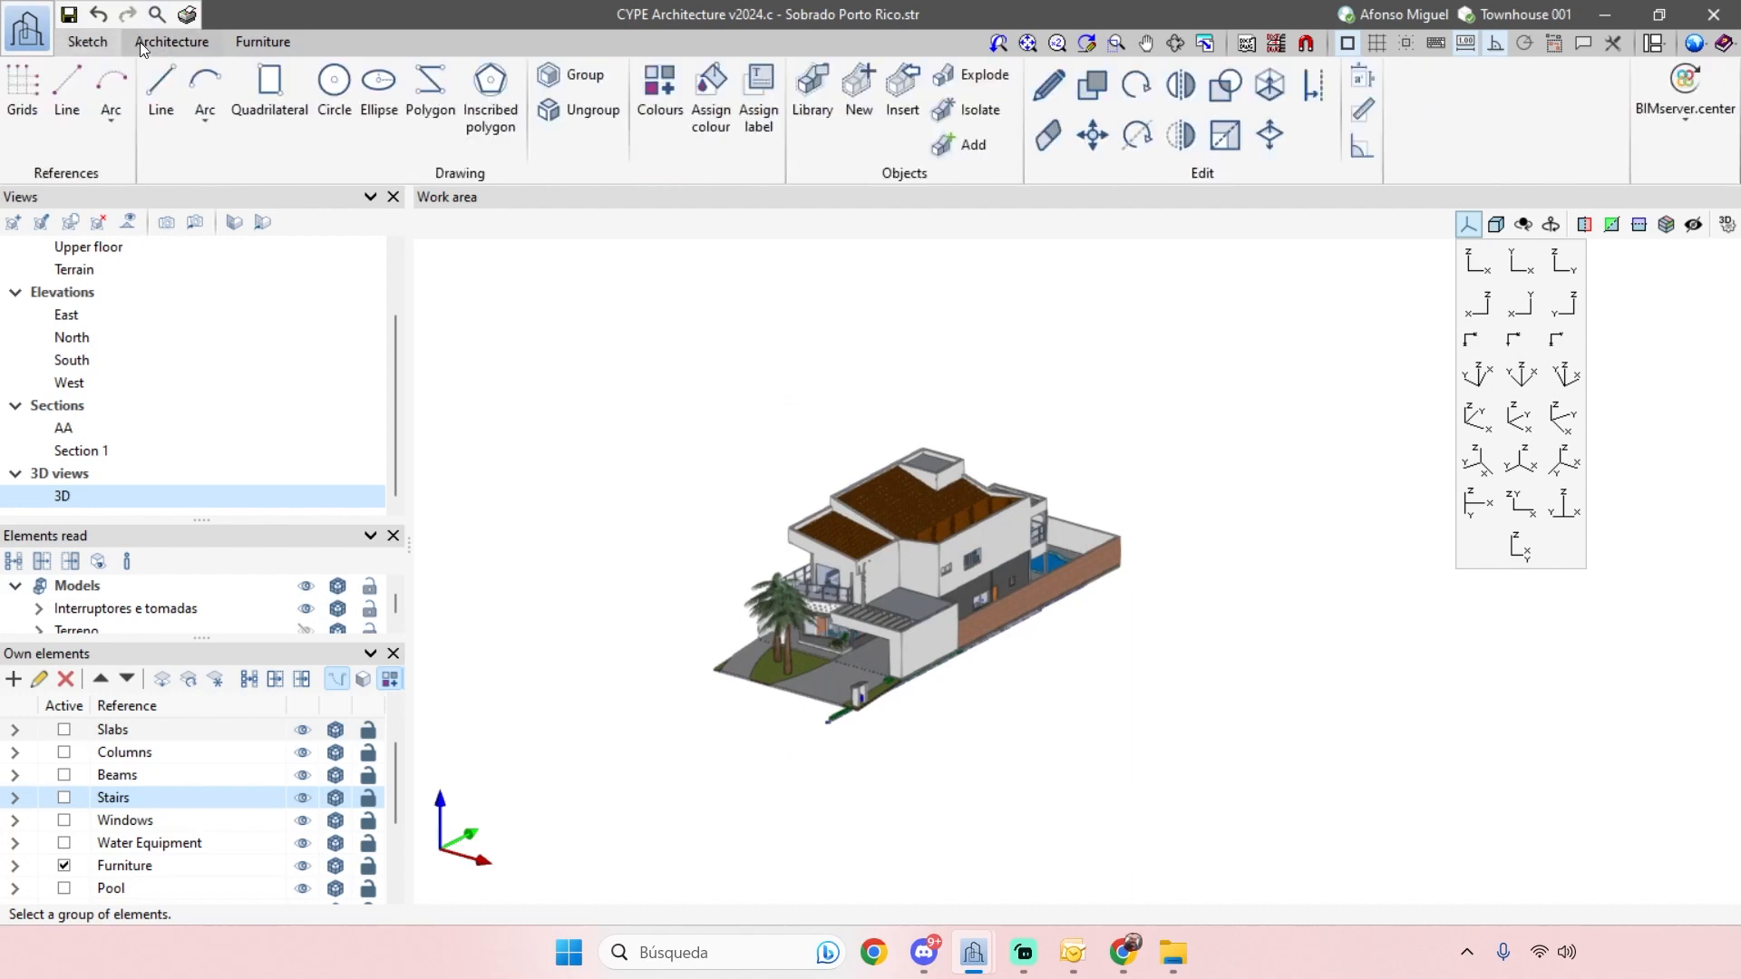
scroll(893, 342, up, 3)
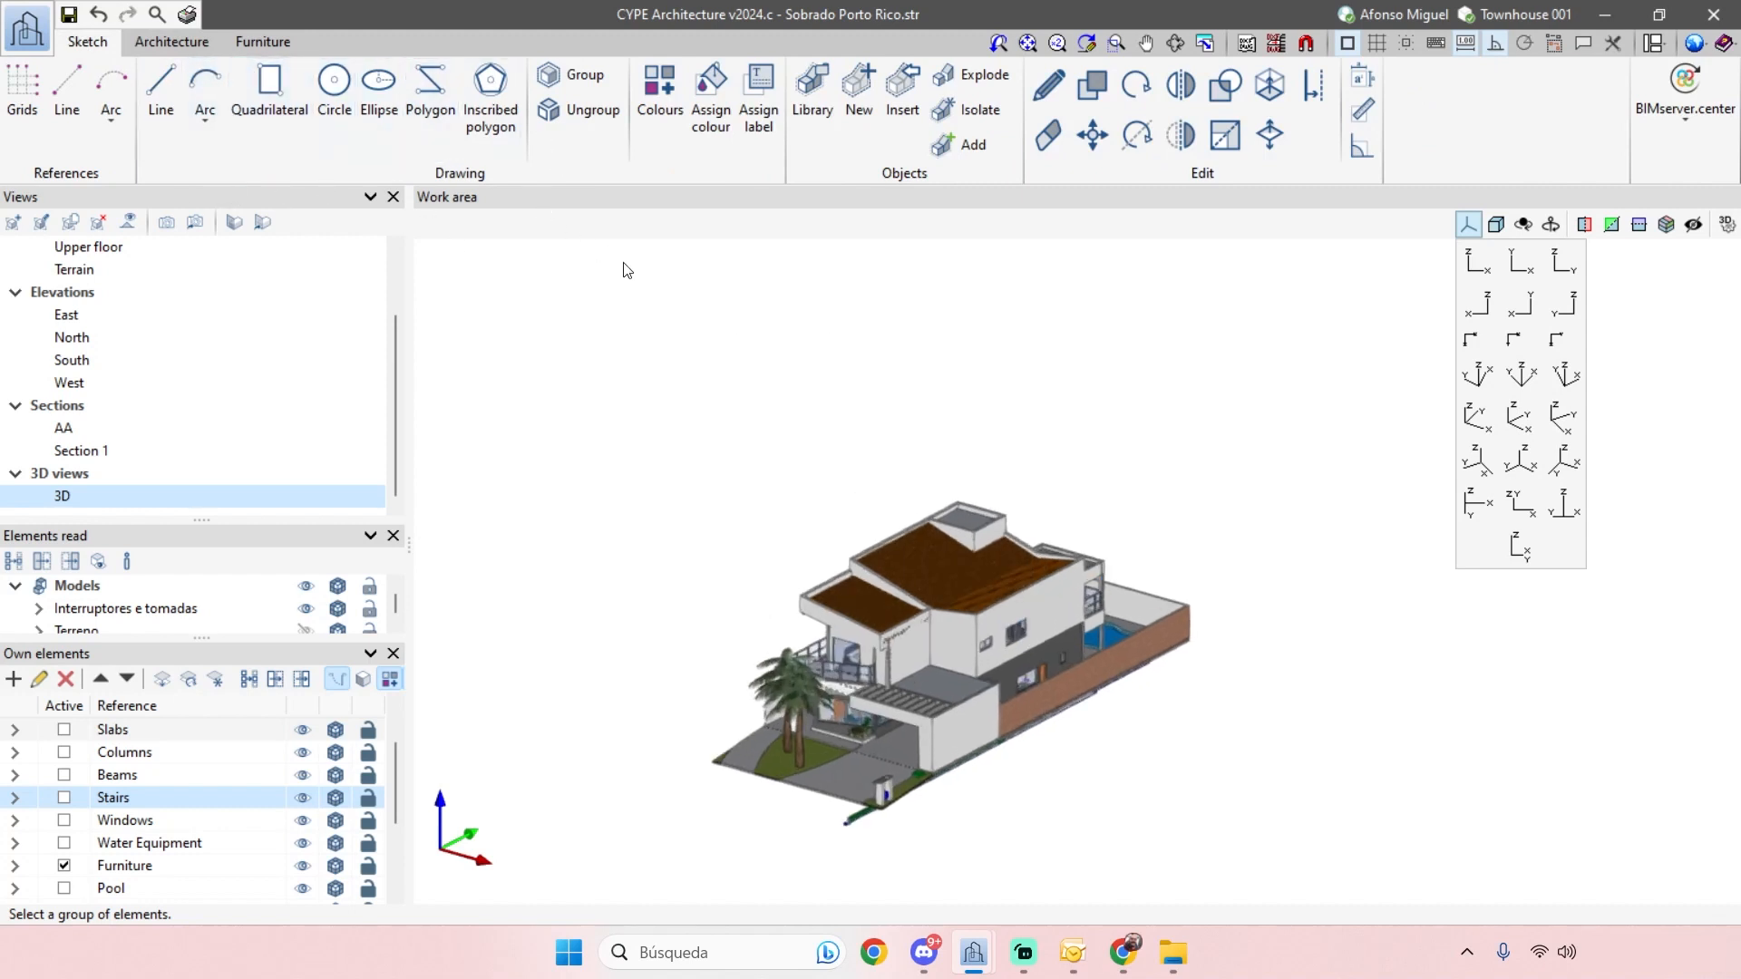
scroll(666, 305, up, 1)
middle_drag(723, 376, 712, 365)
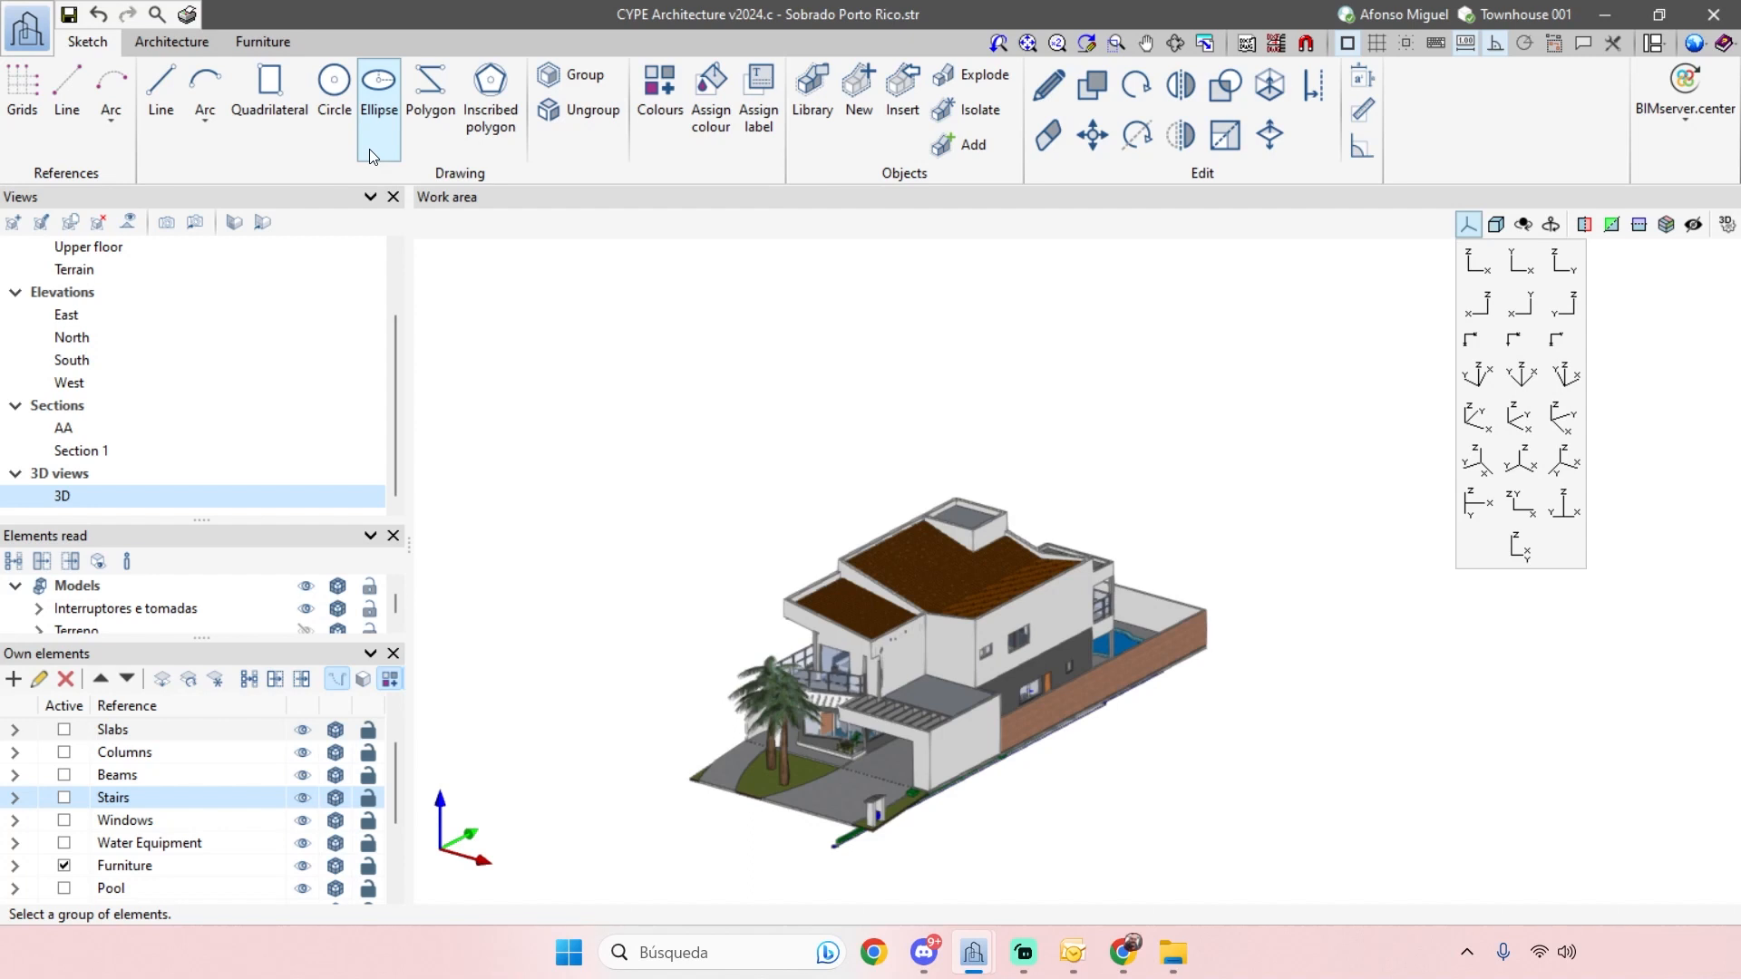
- Examine Sketch's Line, Quadrilateral and Polygon drawing tools alongside the vertical building elements of Architecture
click(431, 144)
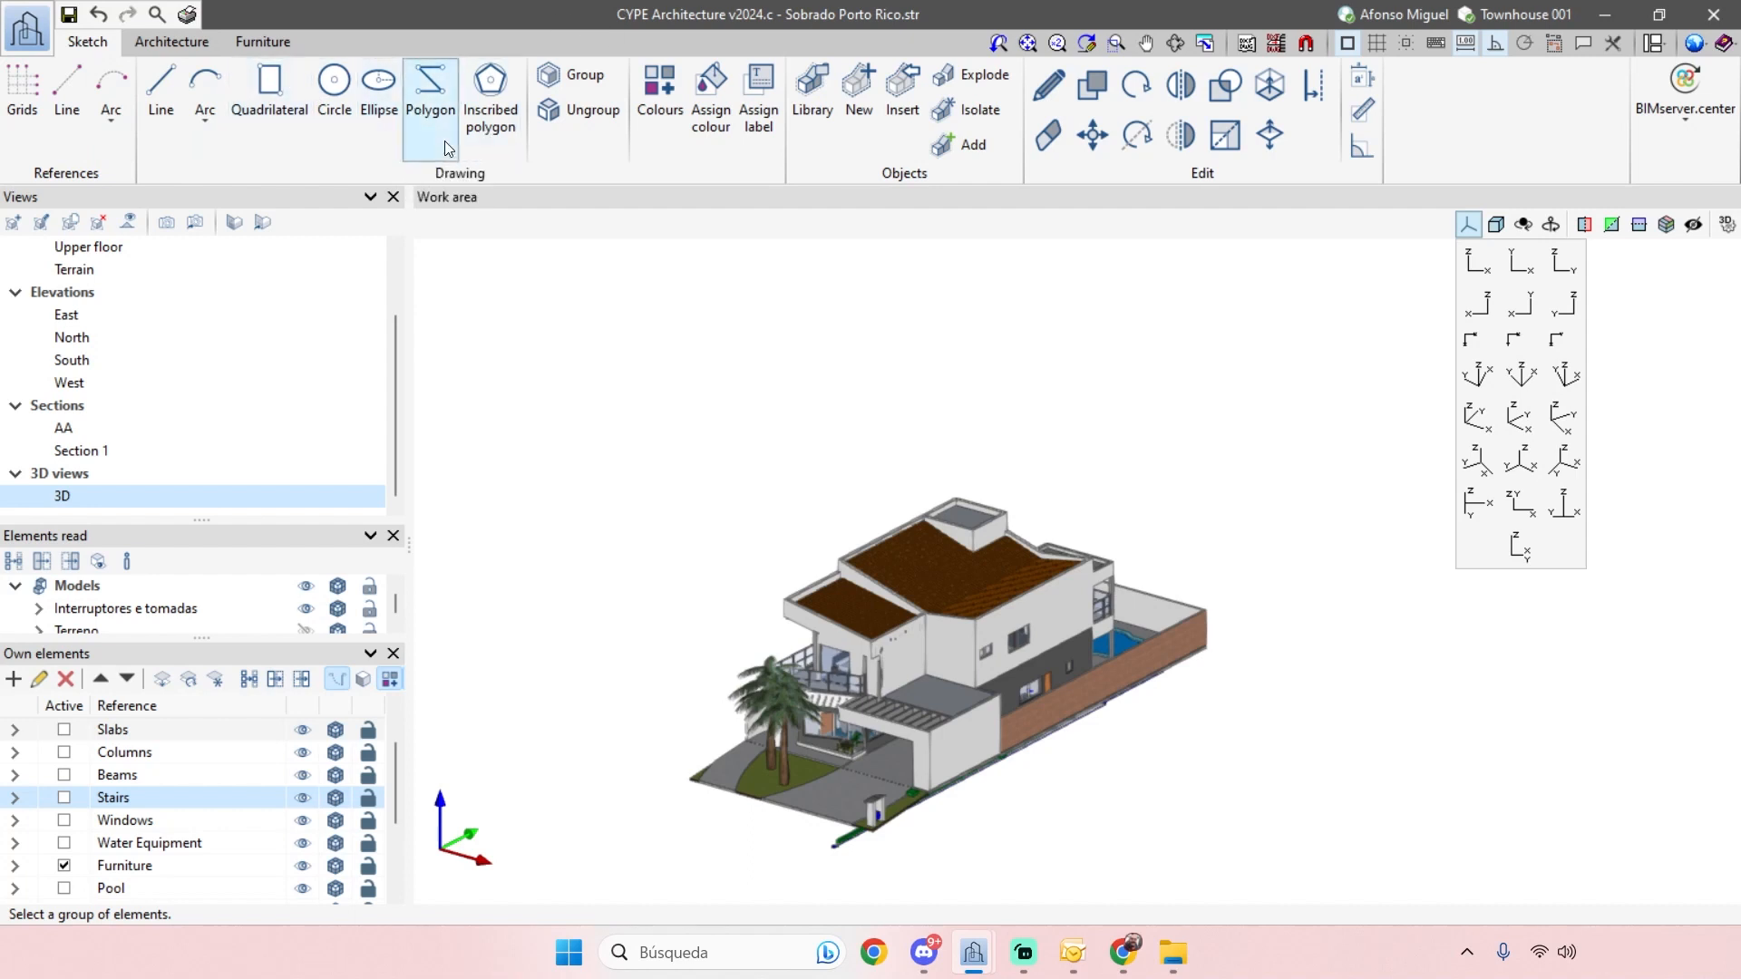
click(164, 42)
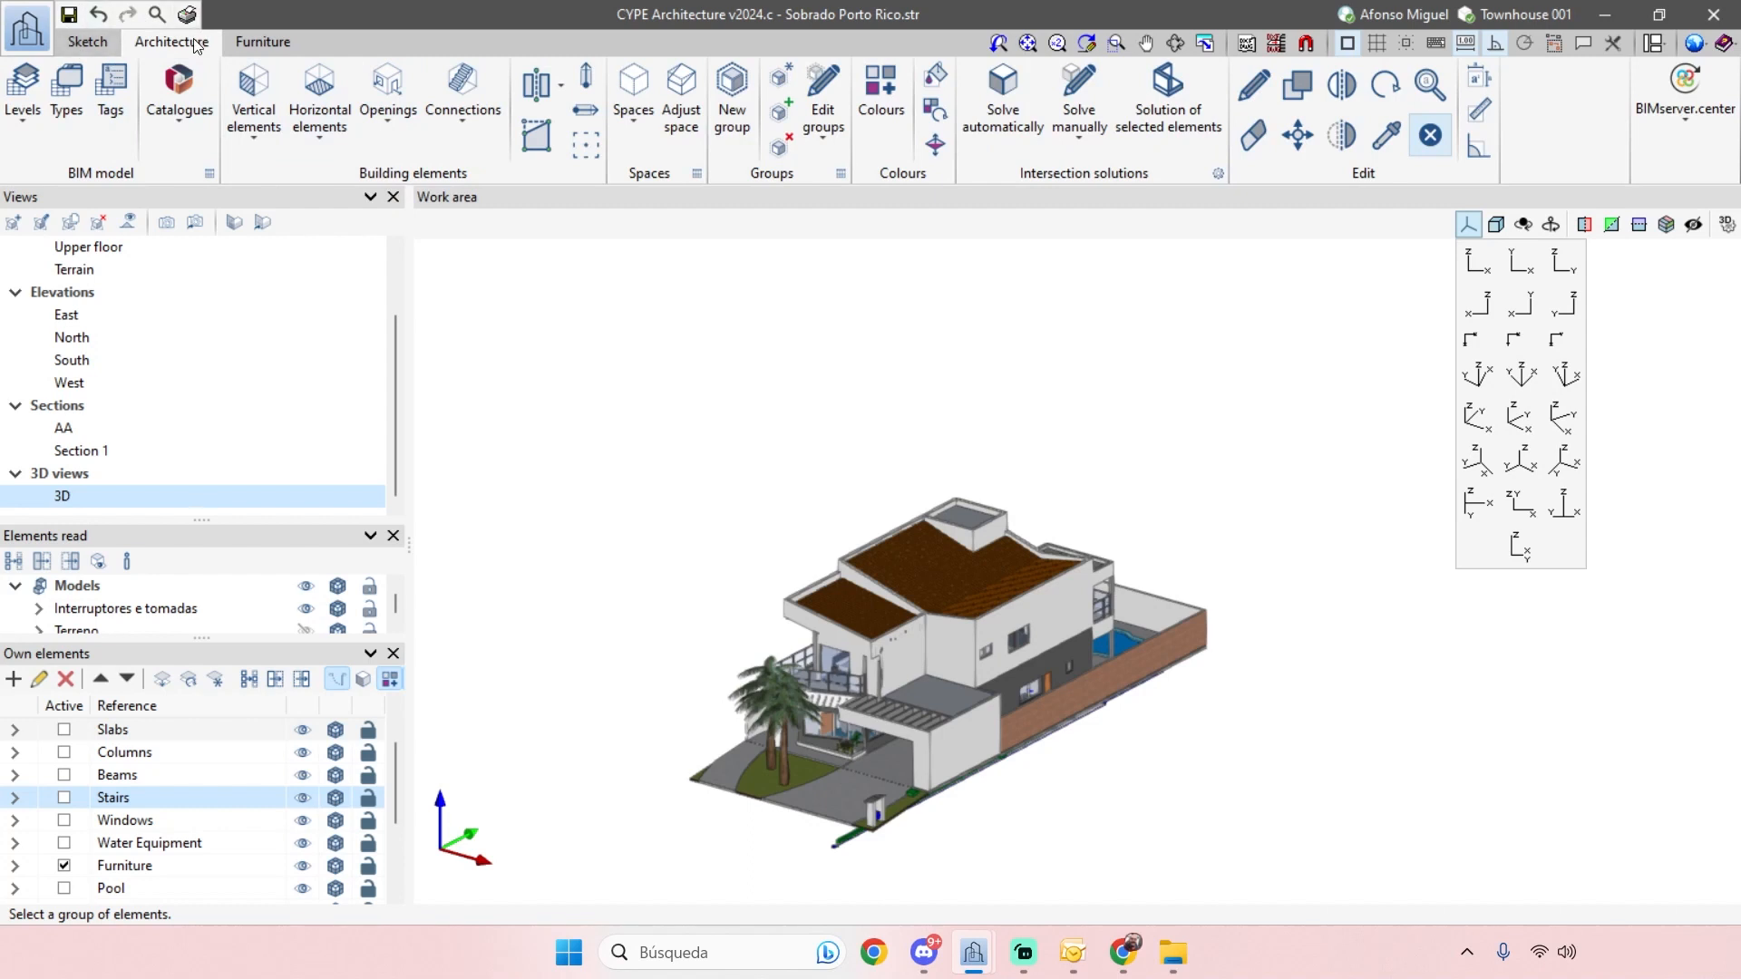
click(96, 41)
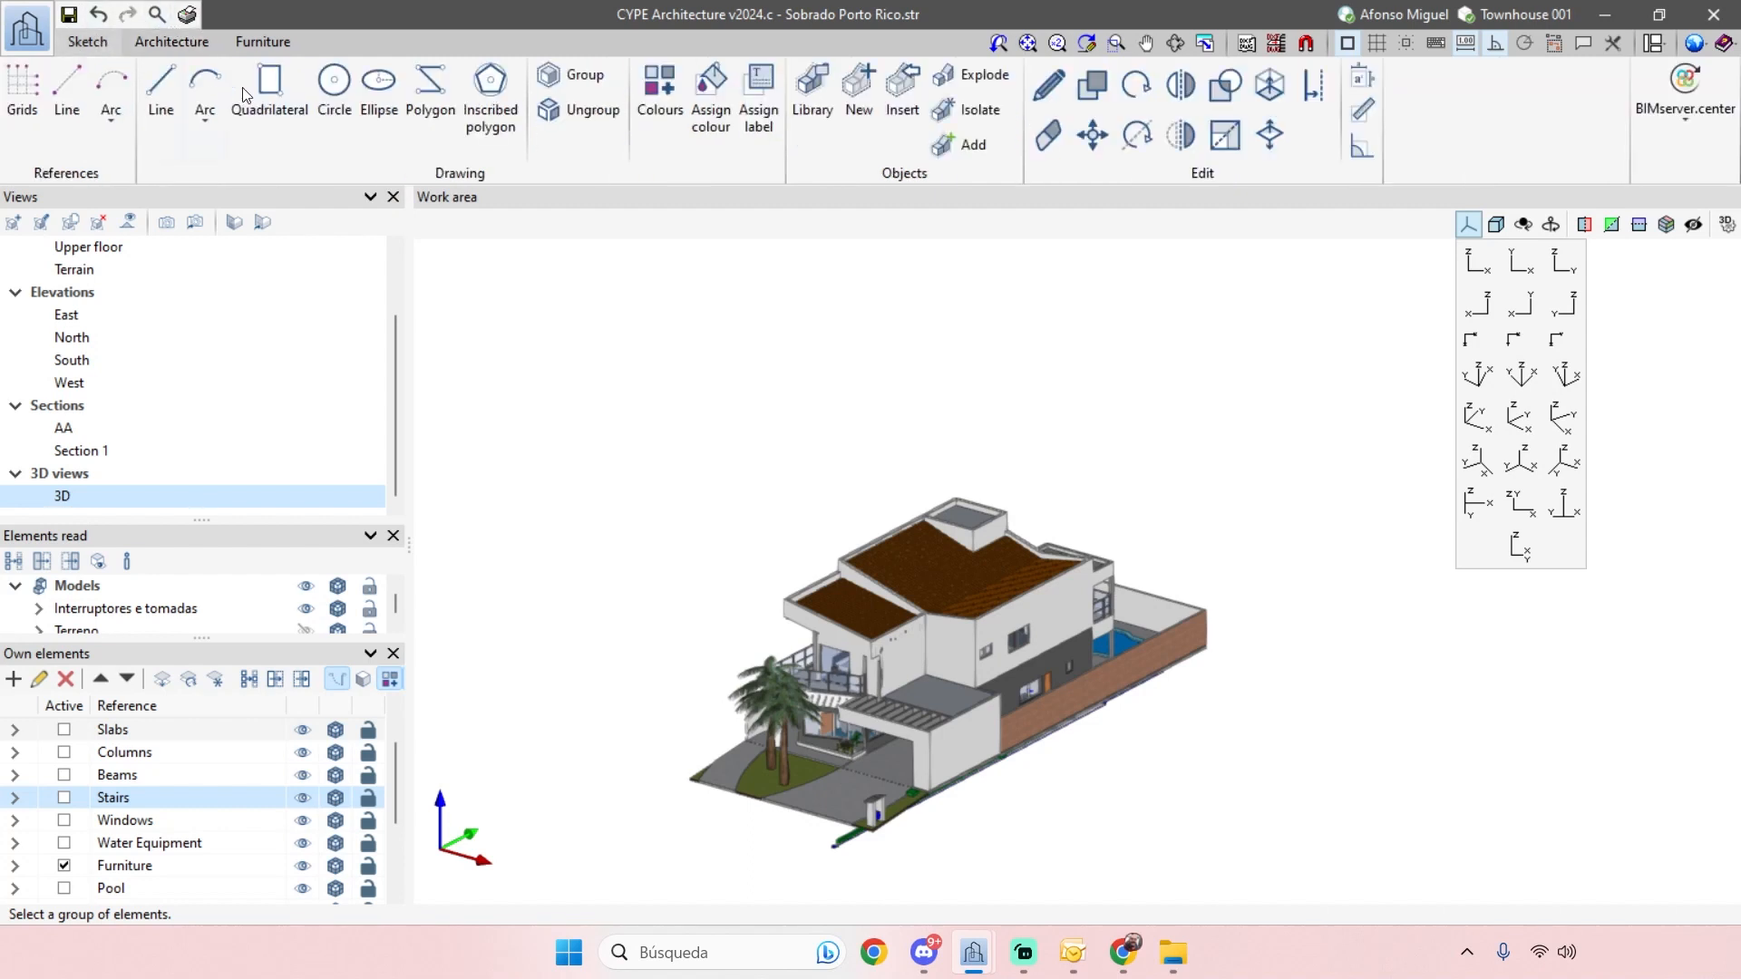
click(161, 91)
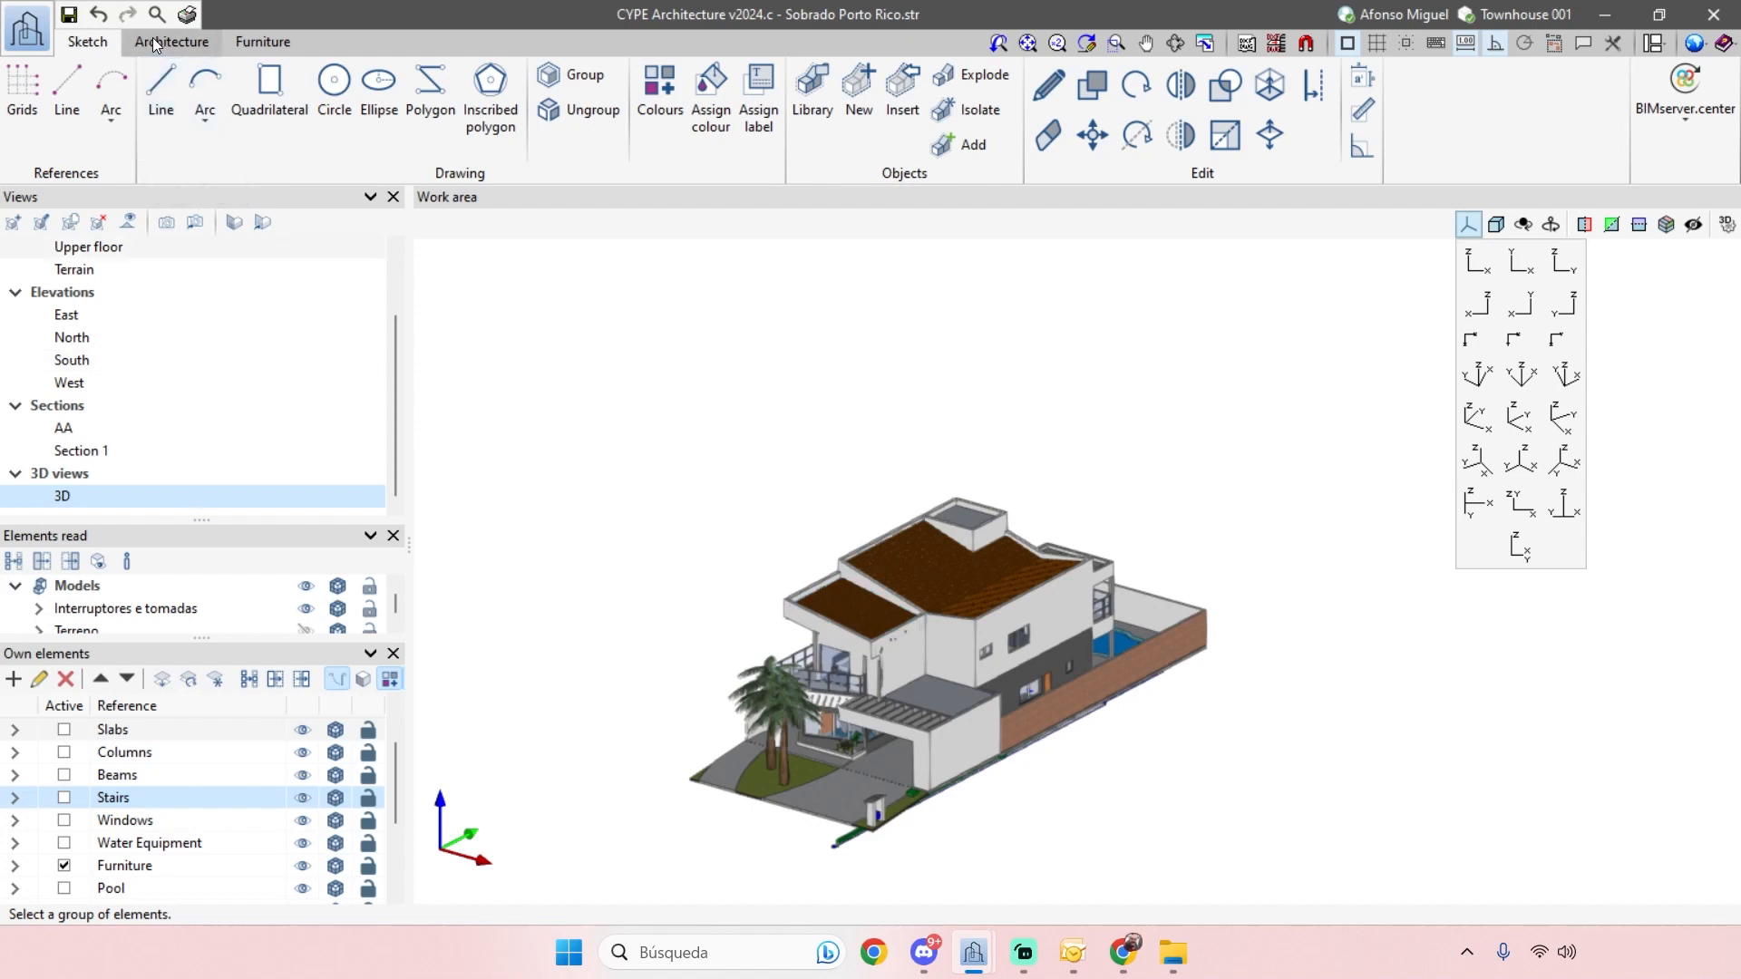
click(269, 100)
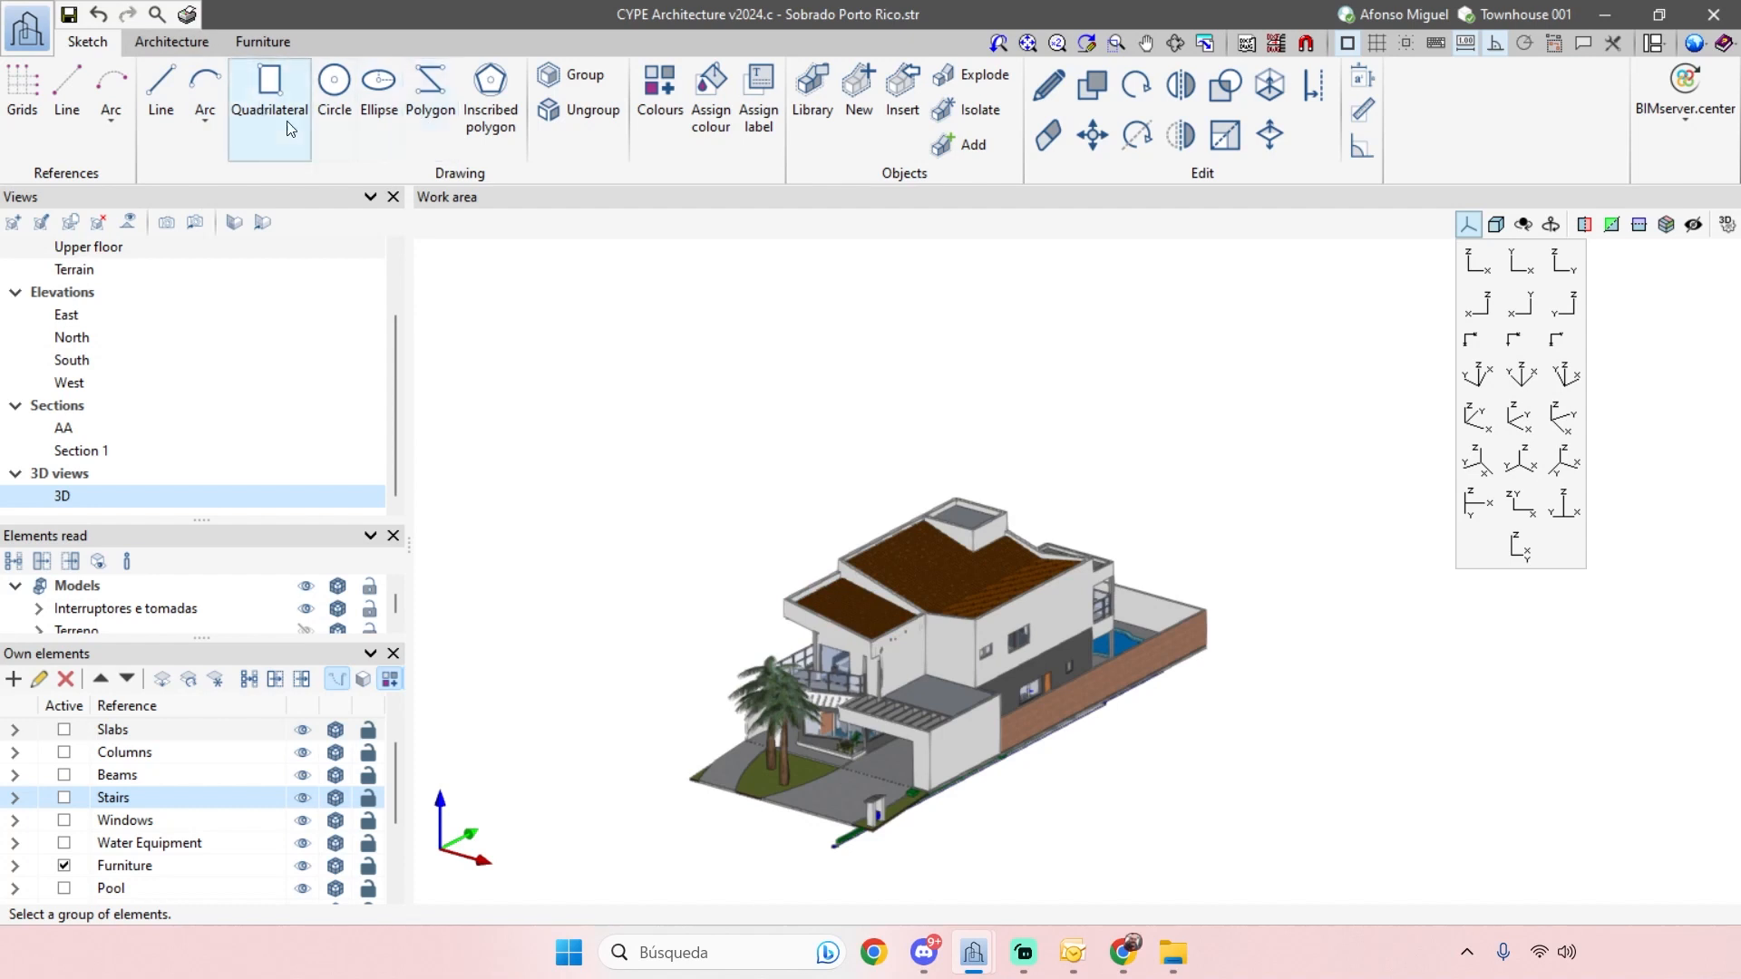
click(171, 42)
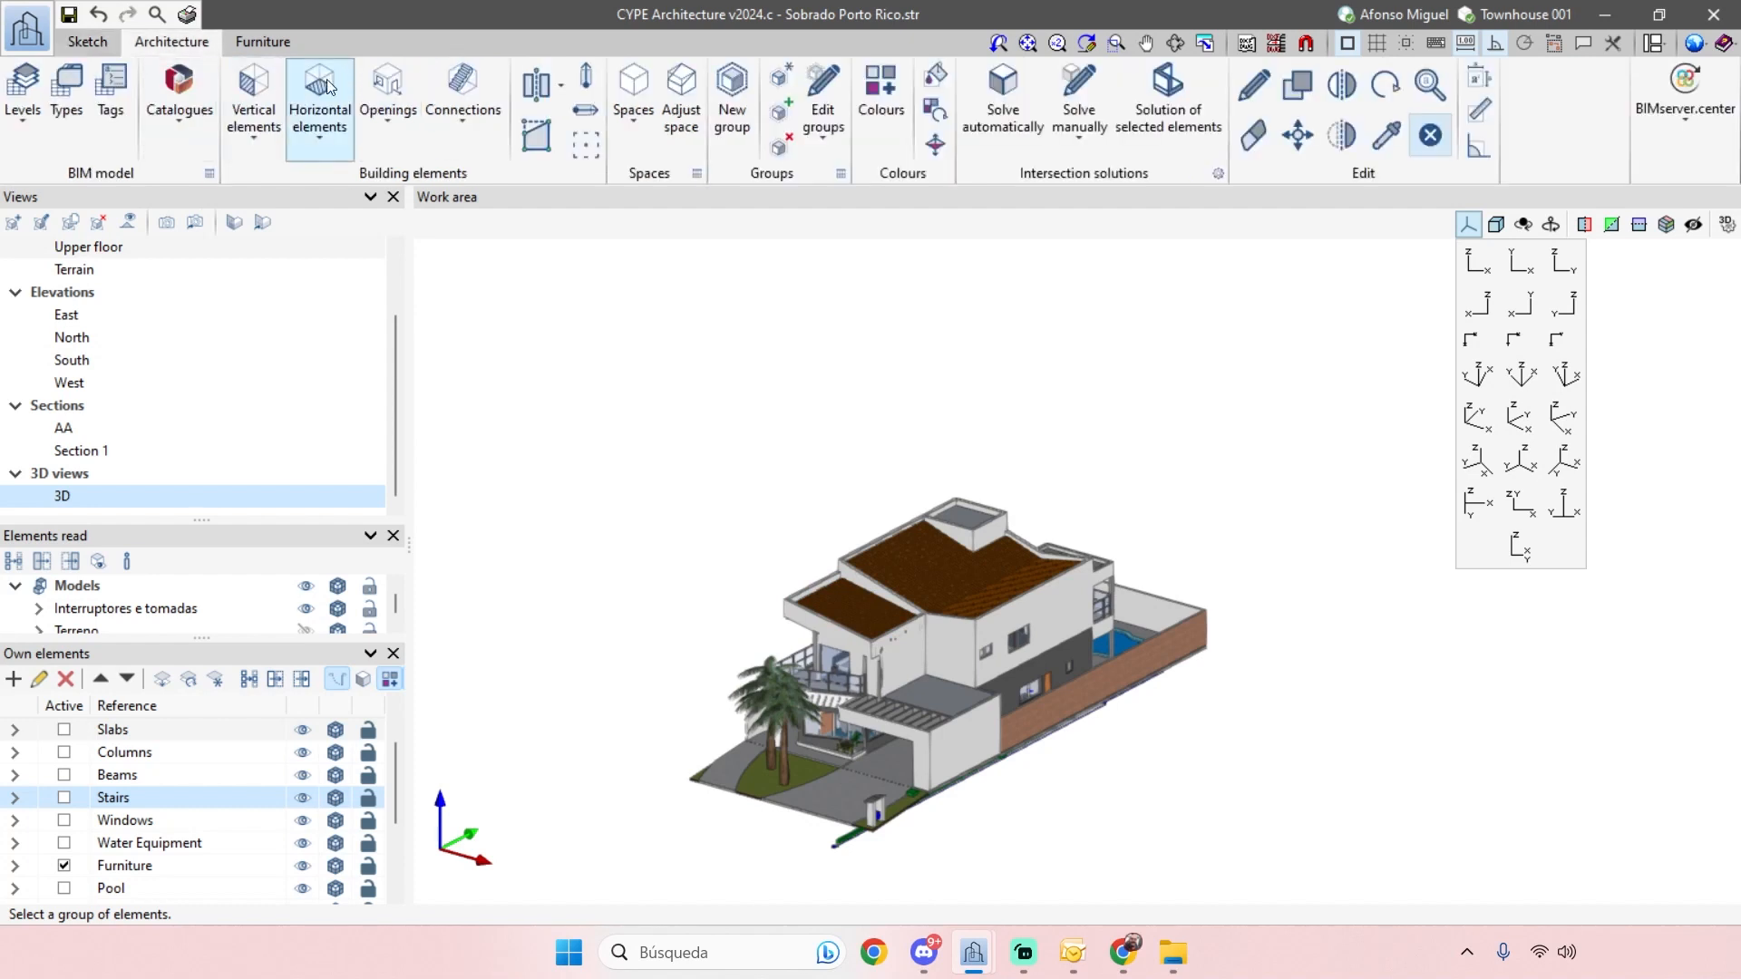
click(254, 146)
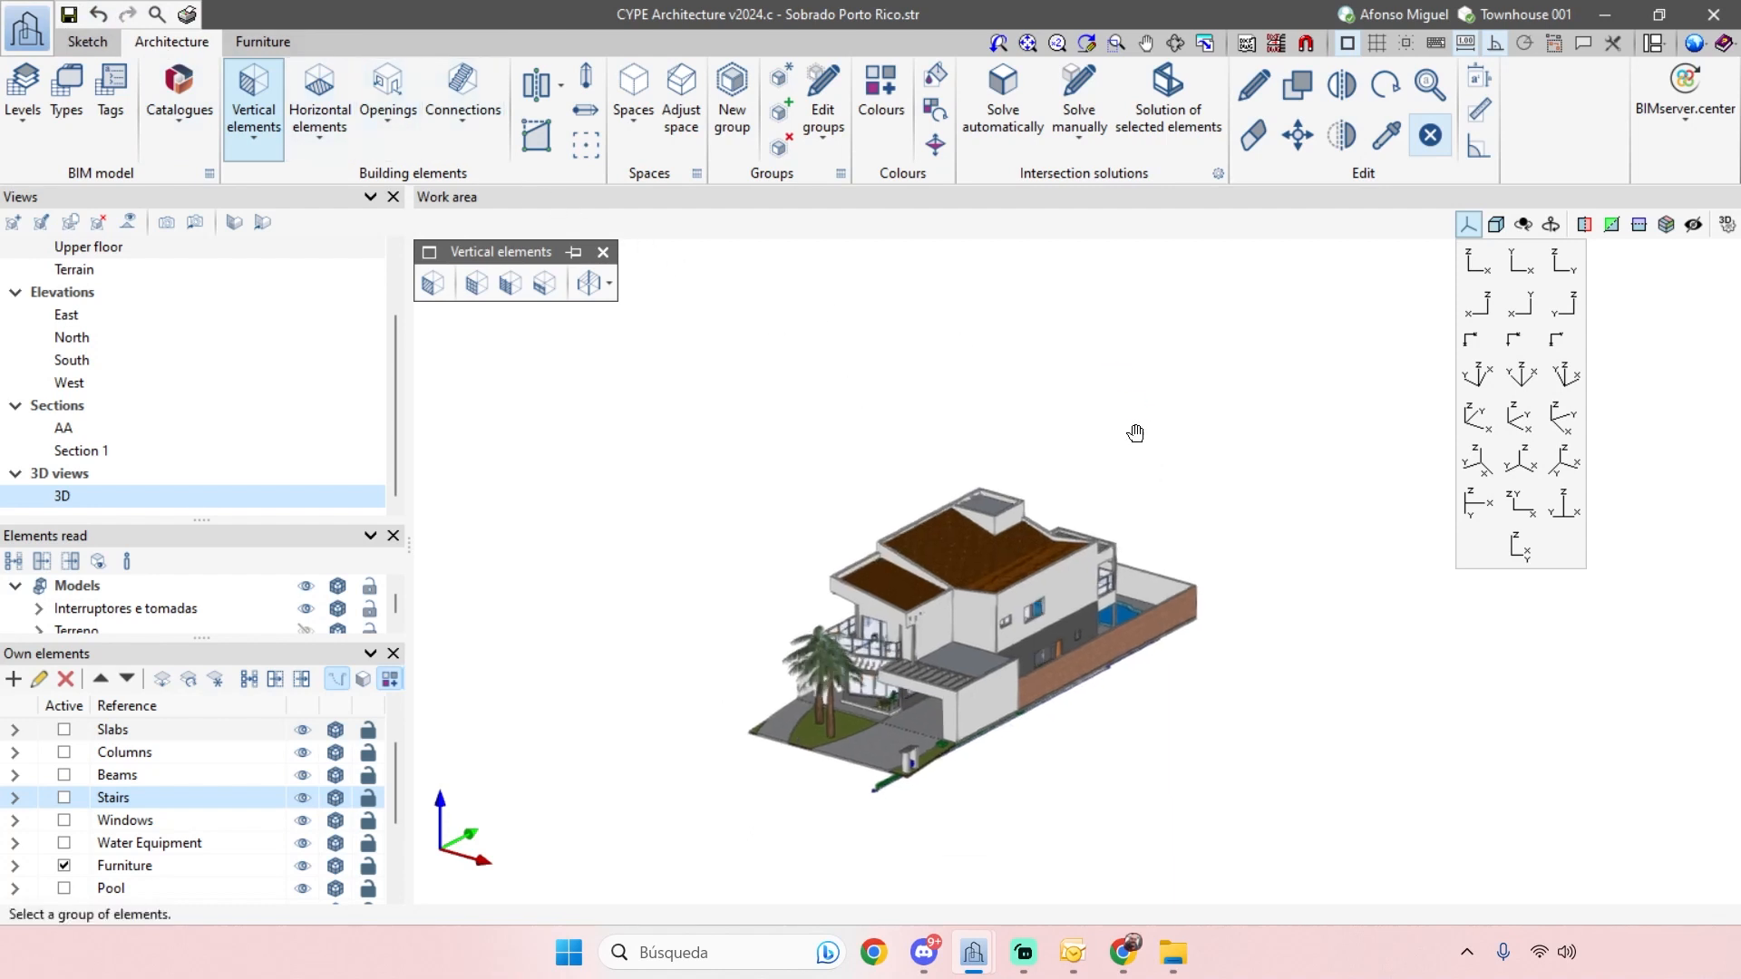
middle_drag(1135, 433, 1112, 379)
scroll(1110, 379, up, 3)
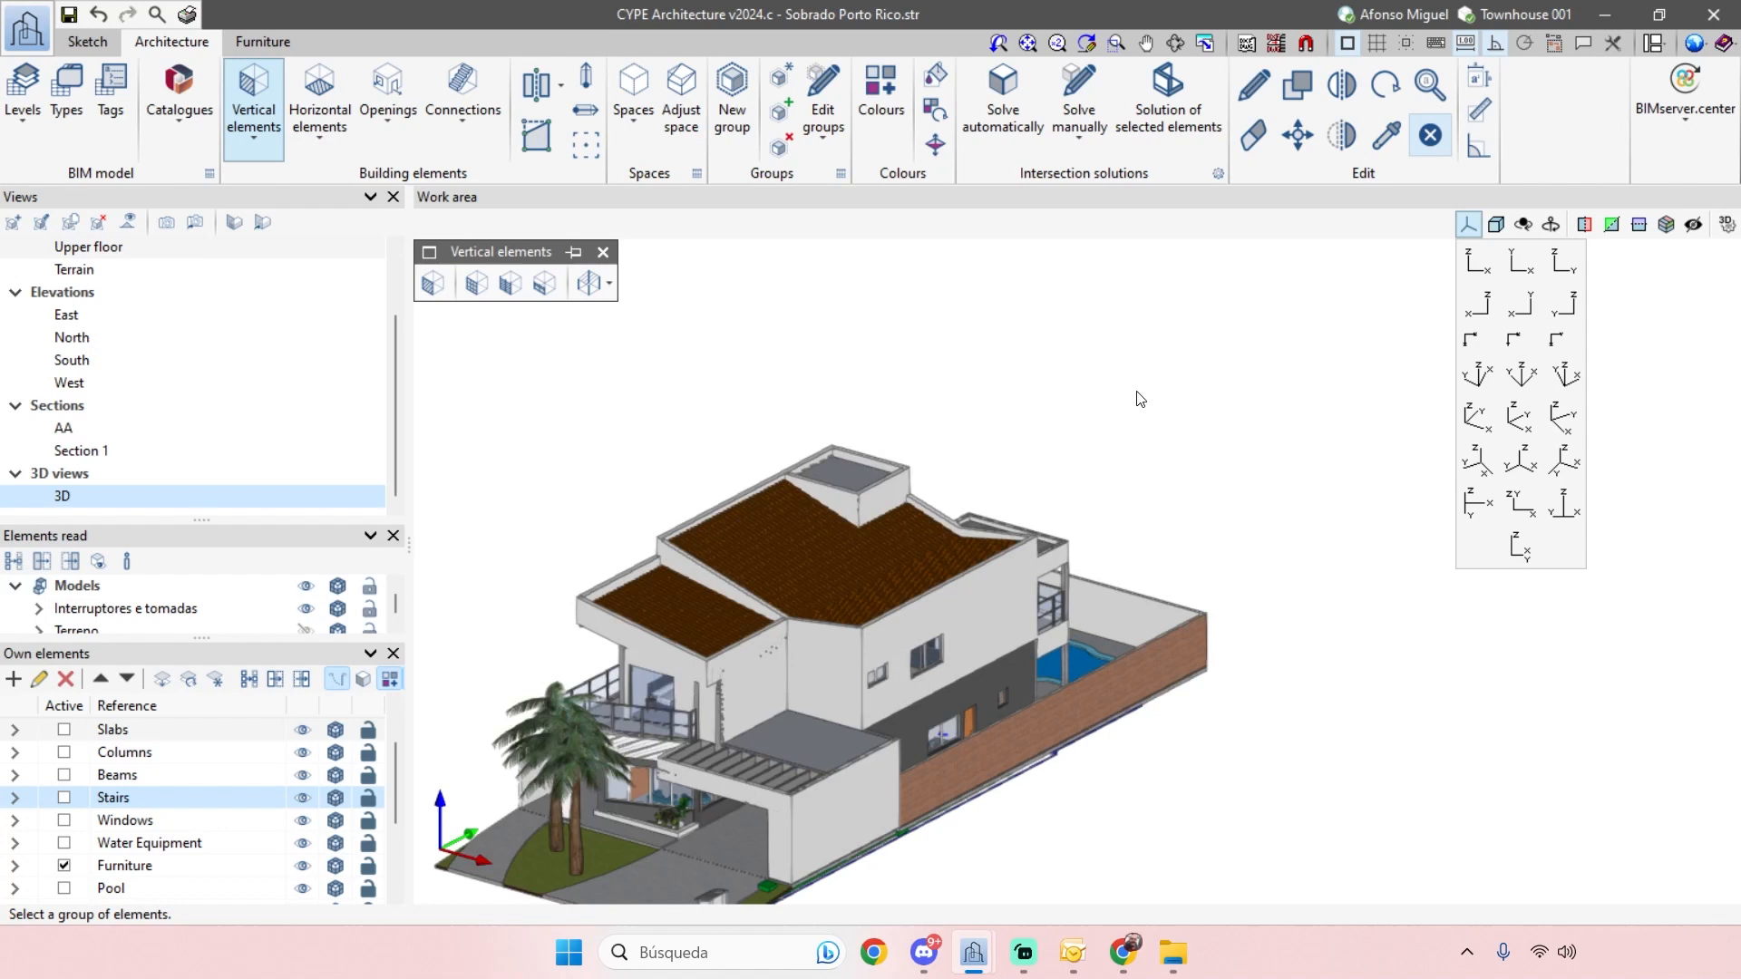
- Switch to the CYPE Architecture webinar page in Chrome and read its presentation highlights, marking the first items
mouse_move(1124, 954)
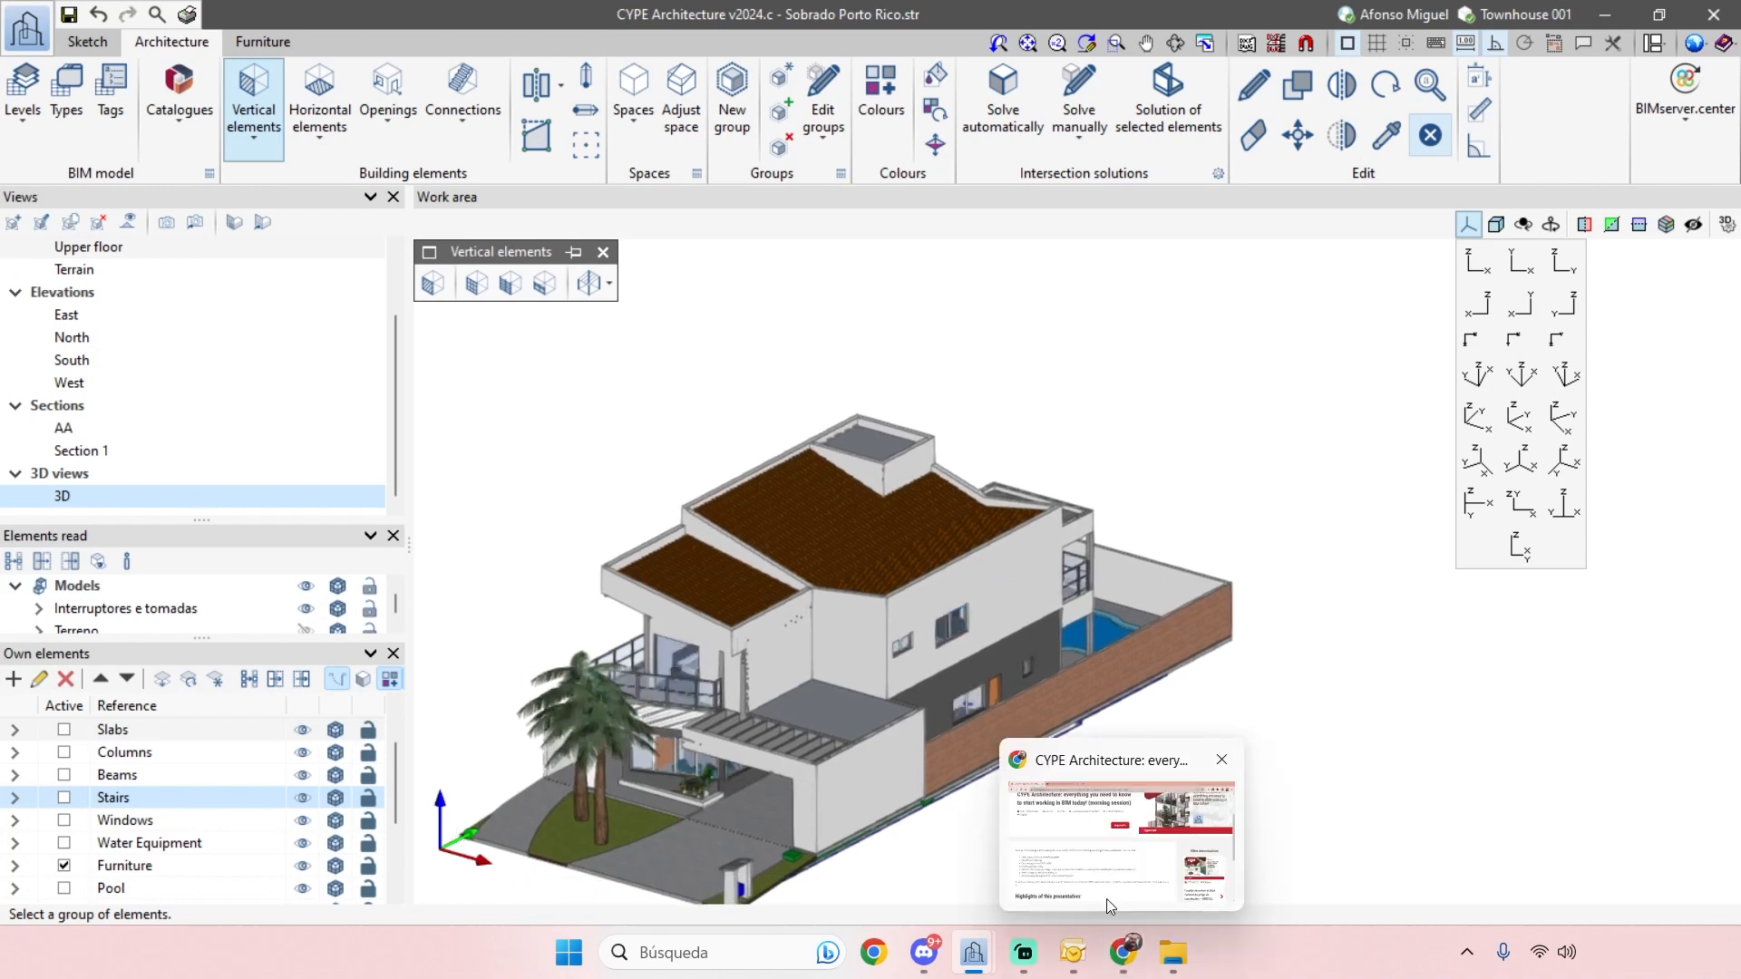
click(1121, 844)
scroll(391, 662, down, 5)
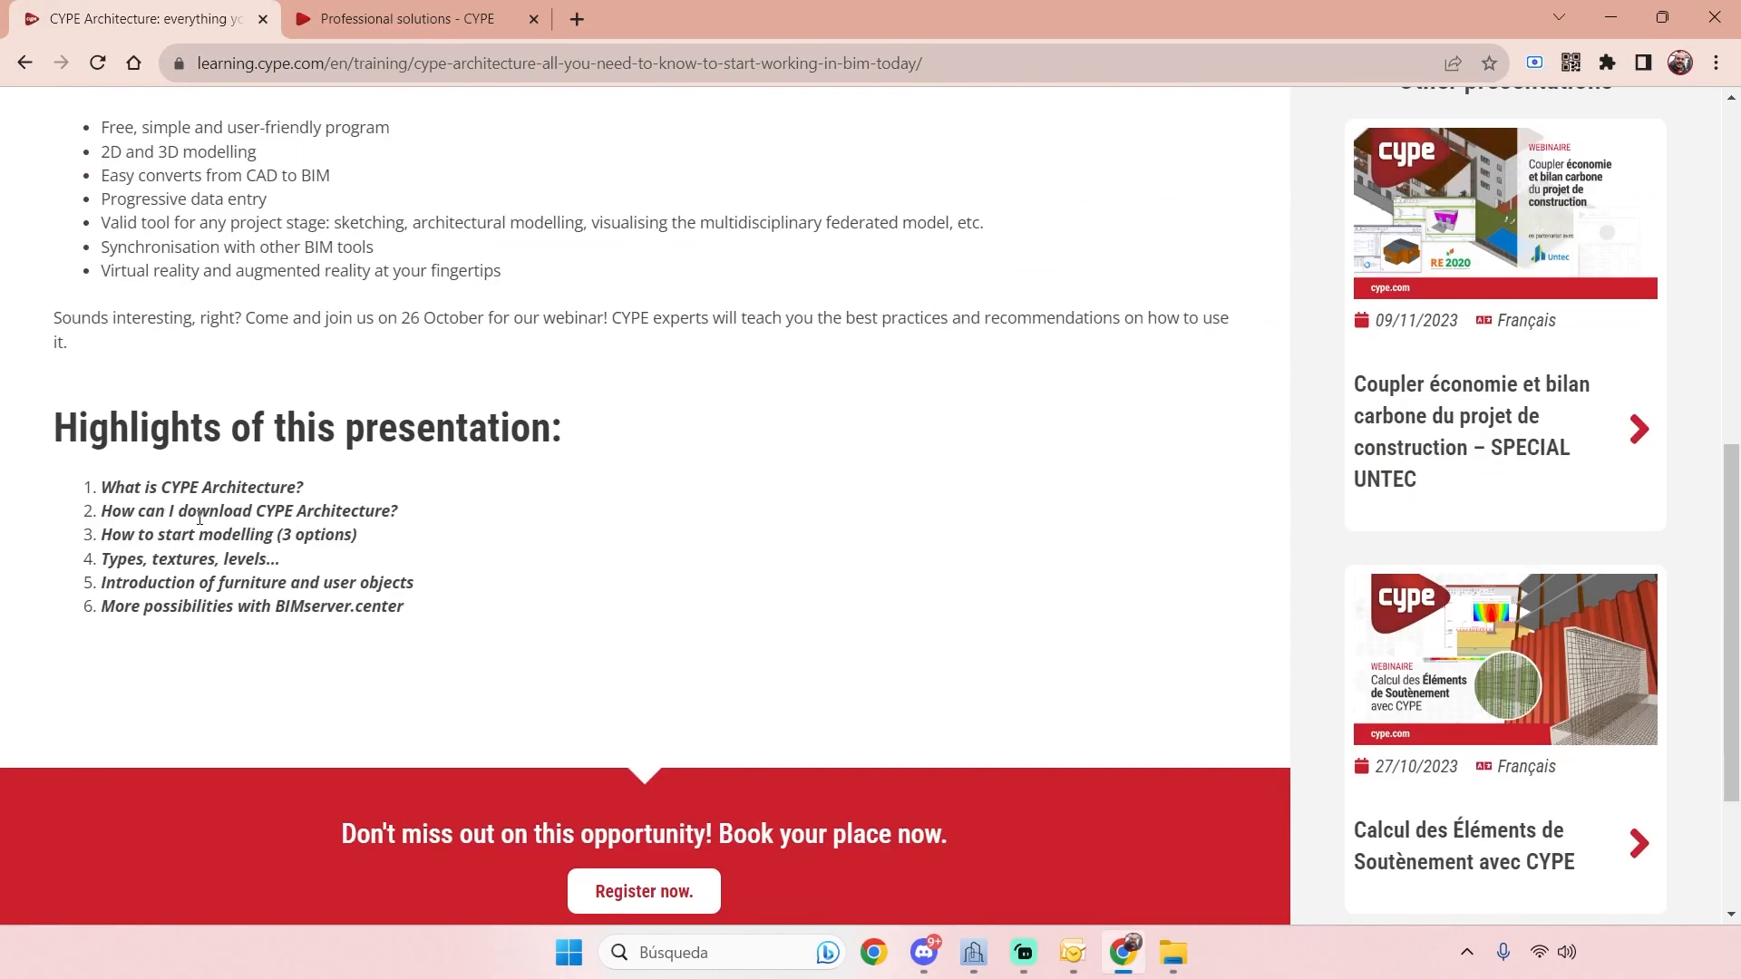
drag(107, 487, 306, 503)
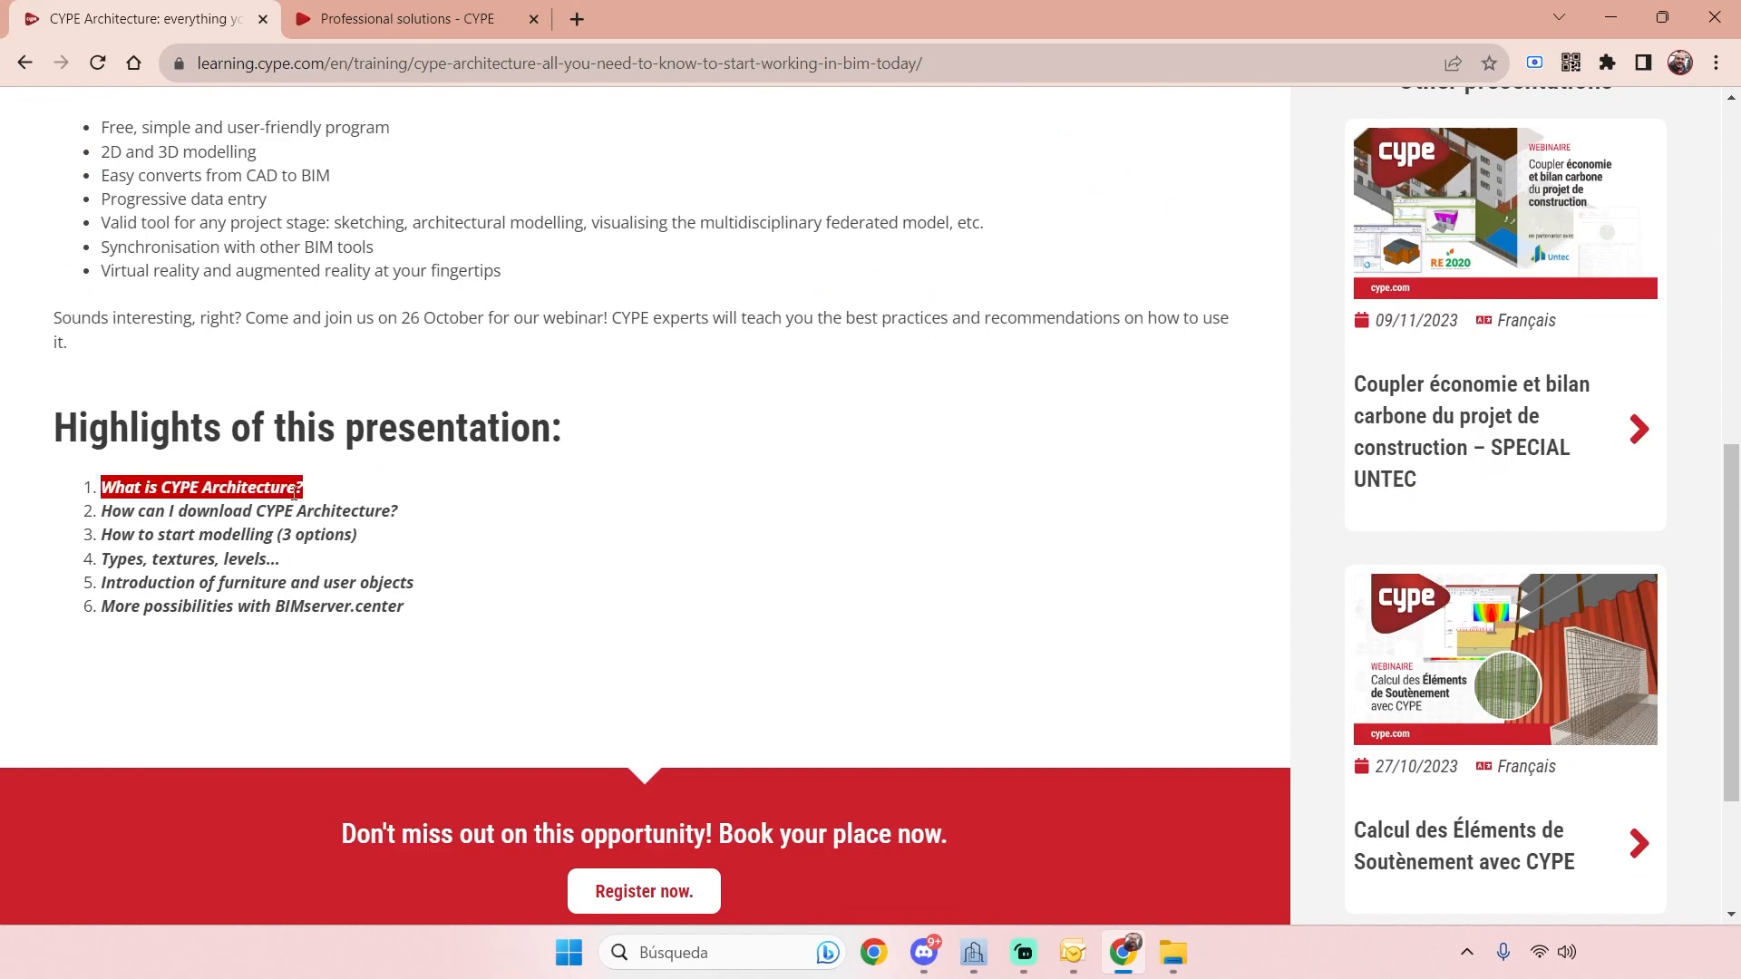
drag(376, 511, 187, 535)
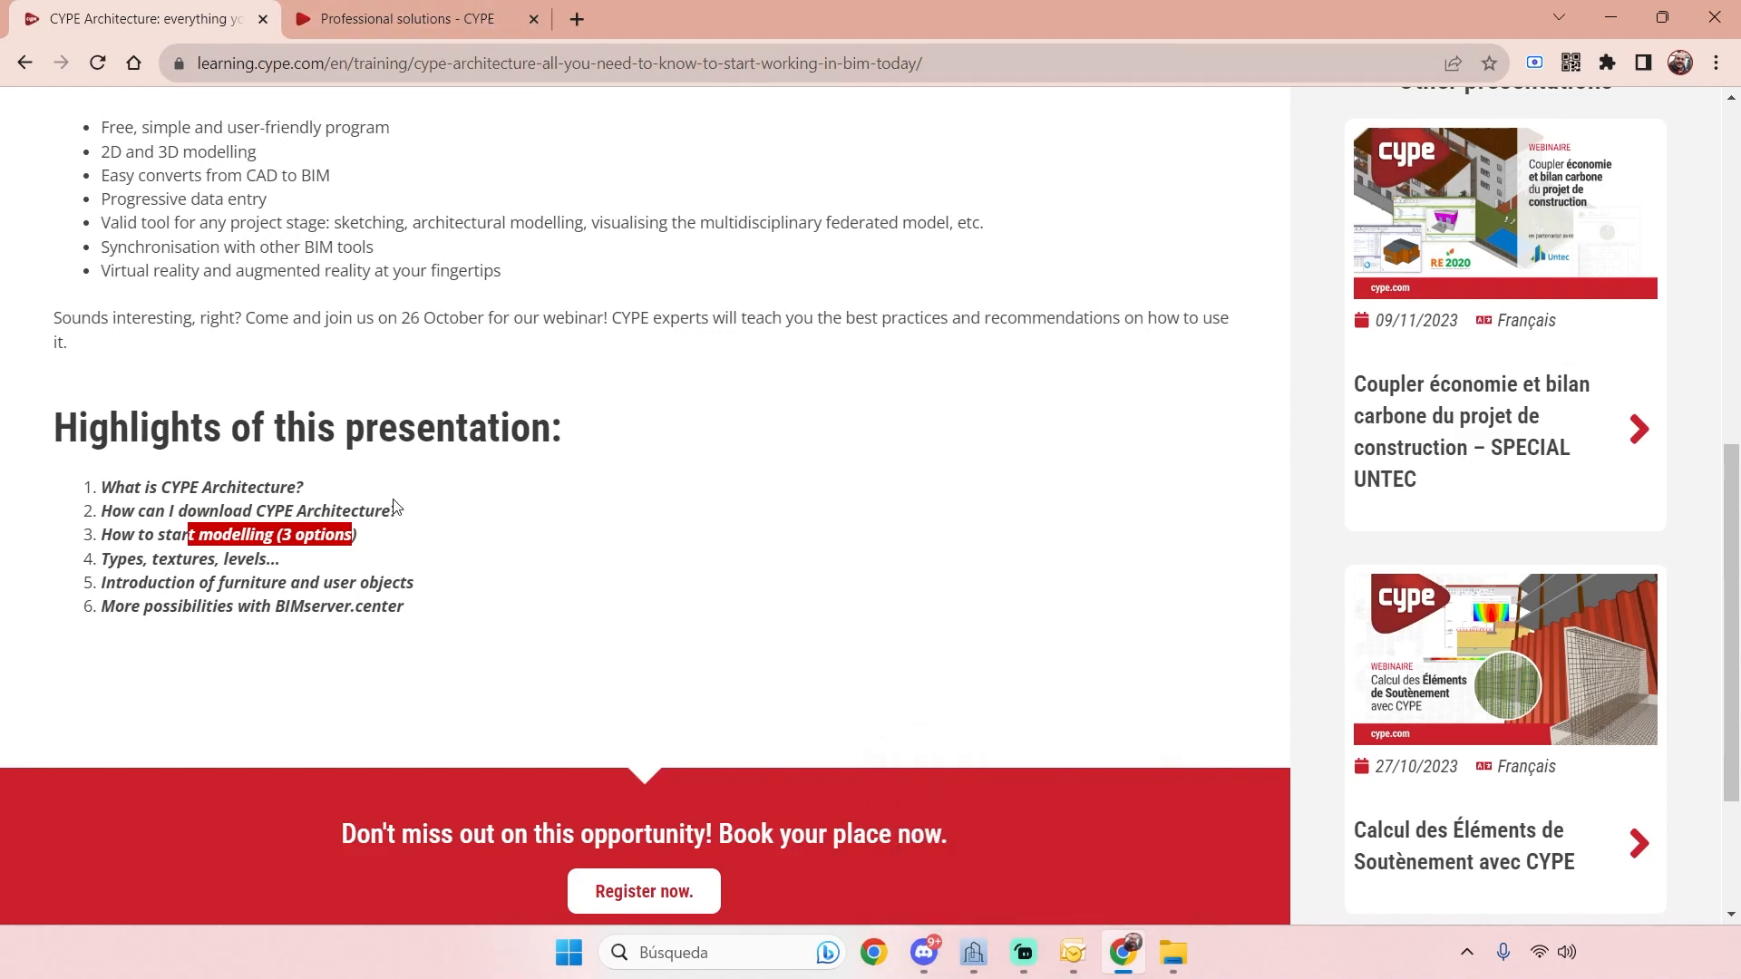
click(216, 529)
drag(126, 516, 373, 528)
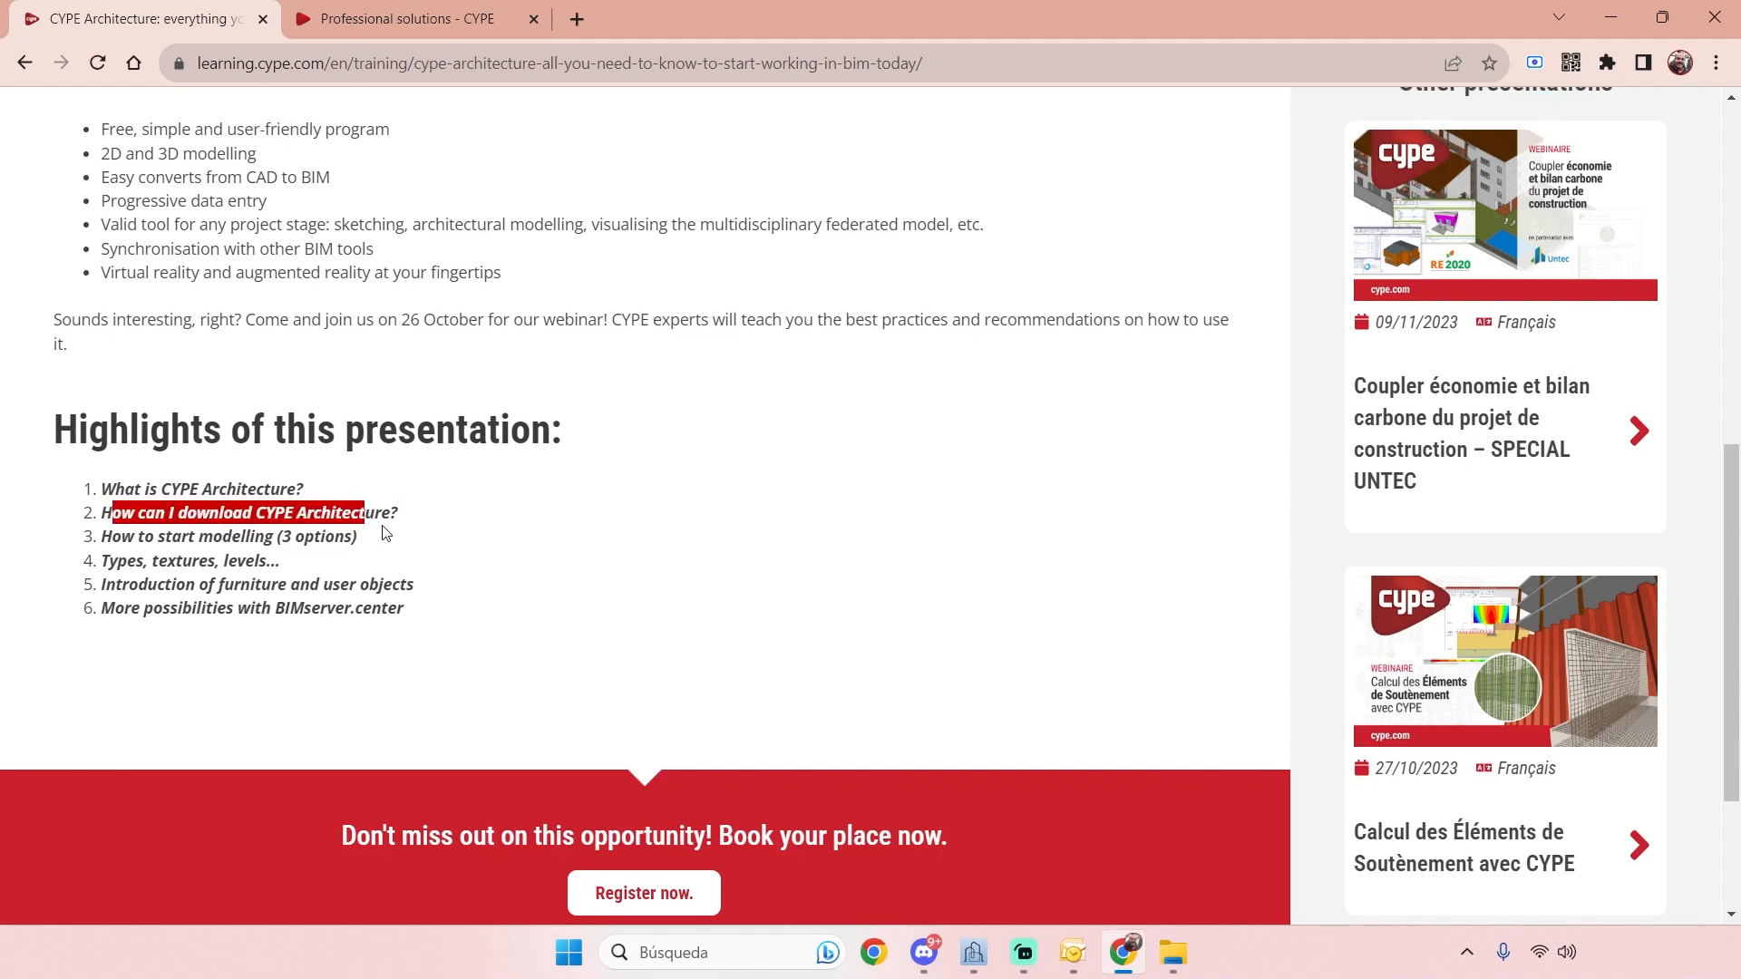
- Go to CYPE's solutions for professionals, choose the Architecture area and open the CYPE Architecture product page
scroll(439, 326, up, 8)
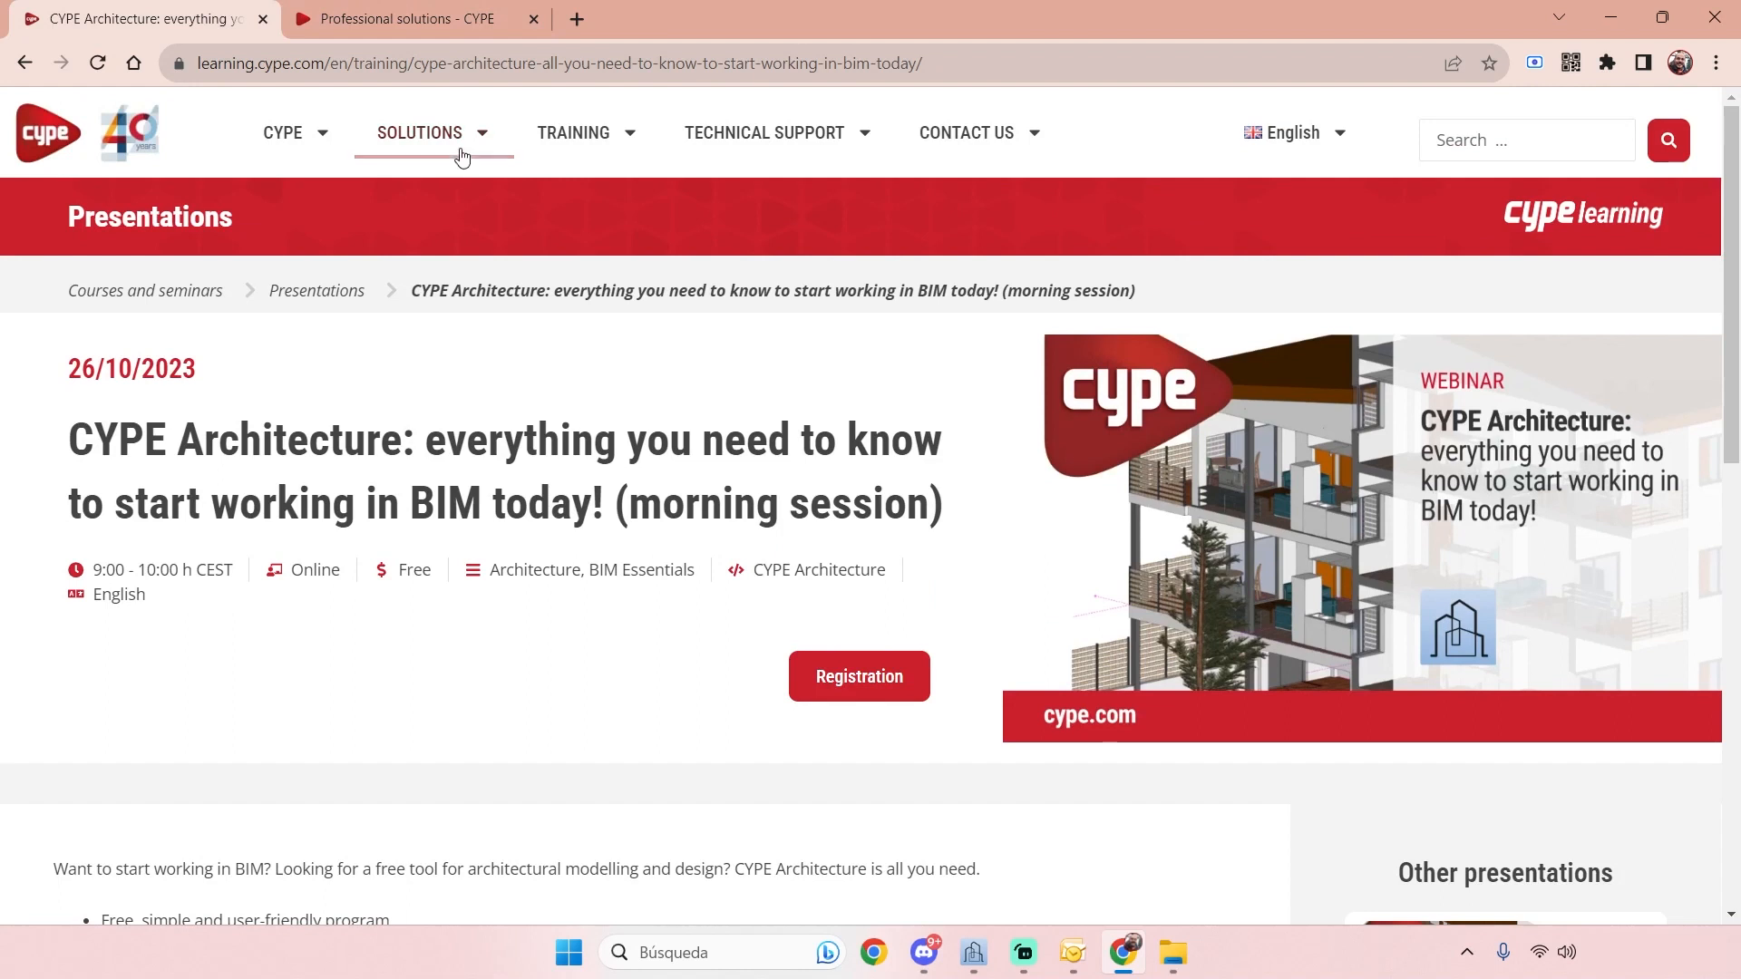
mouse_move(441, 153)
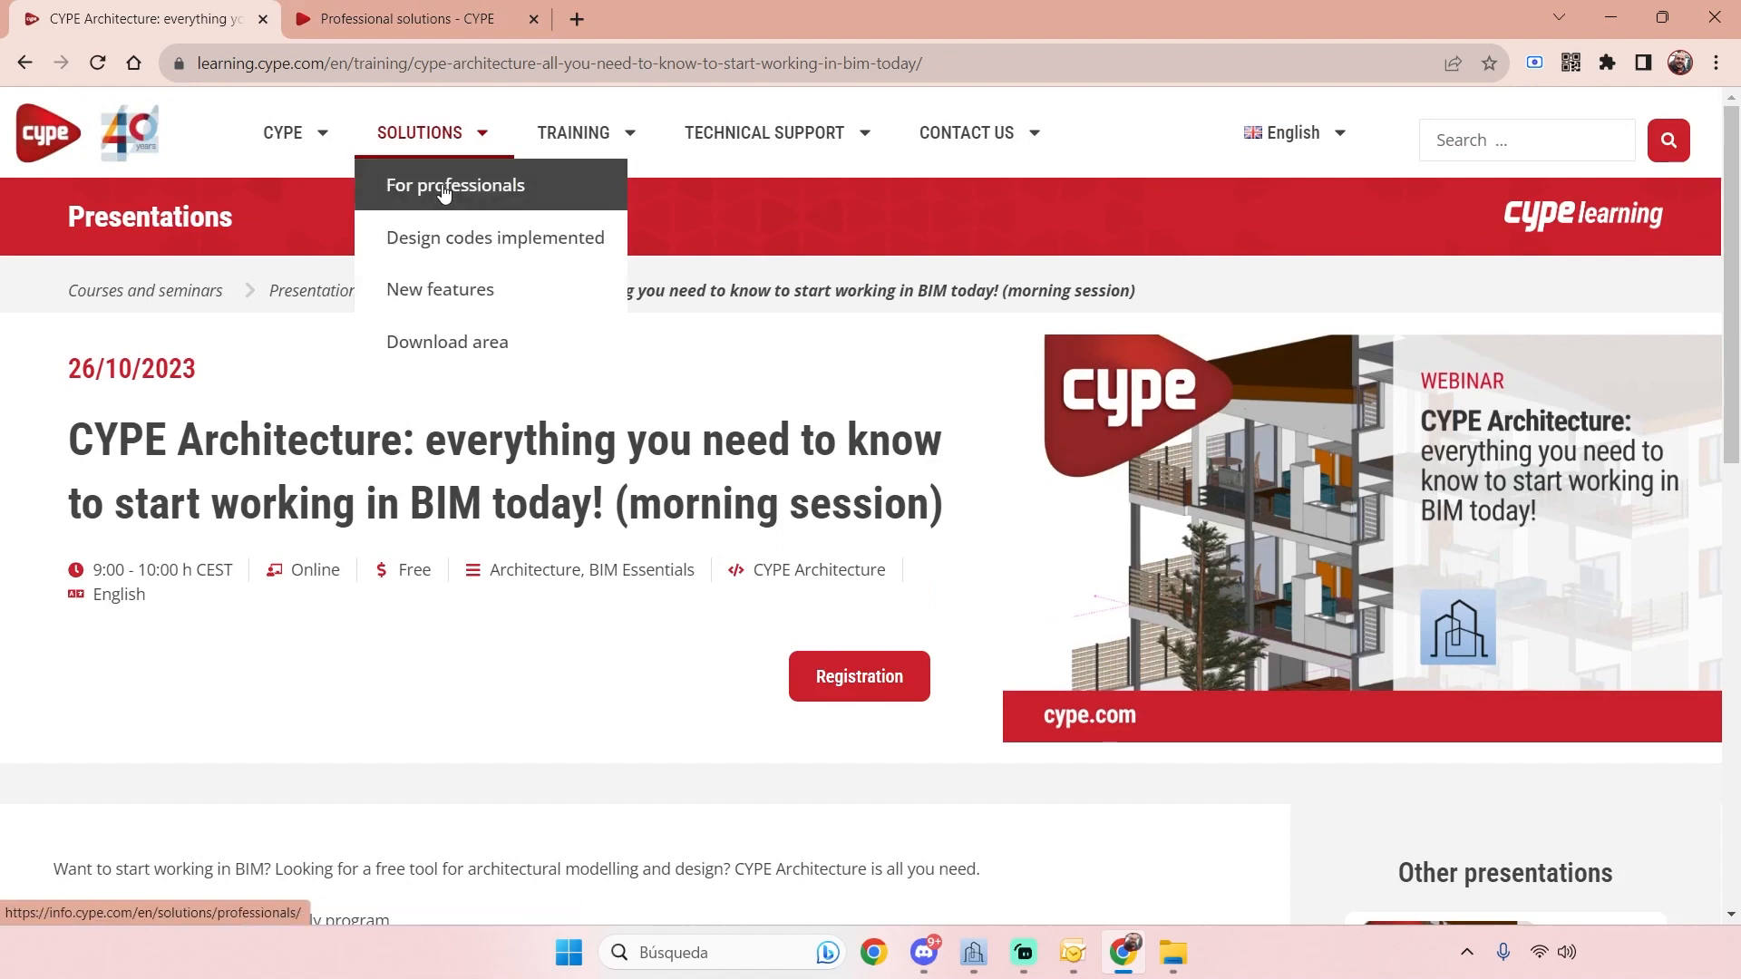
click(417, 19)
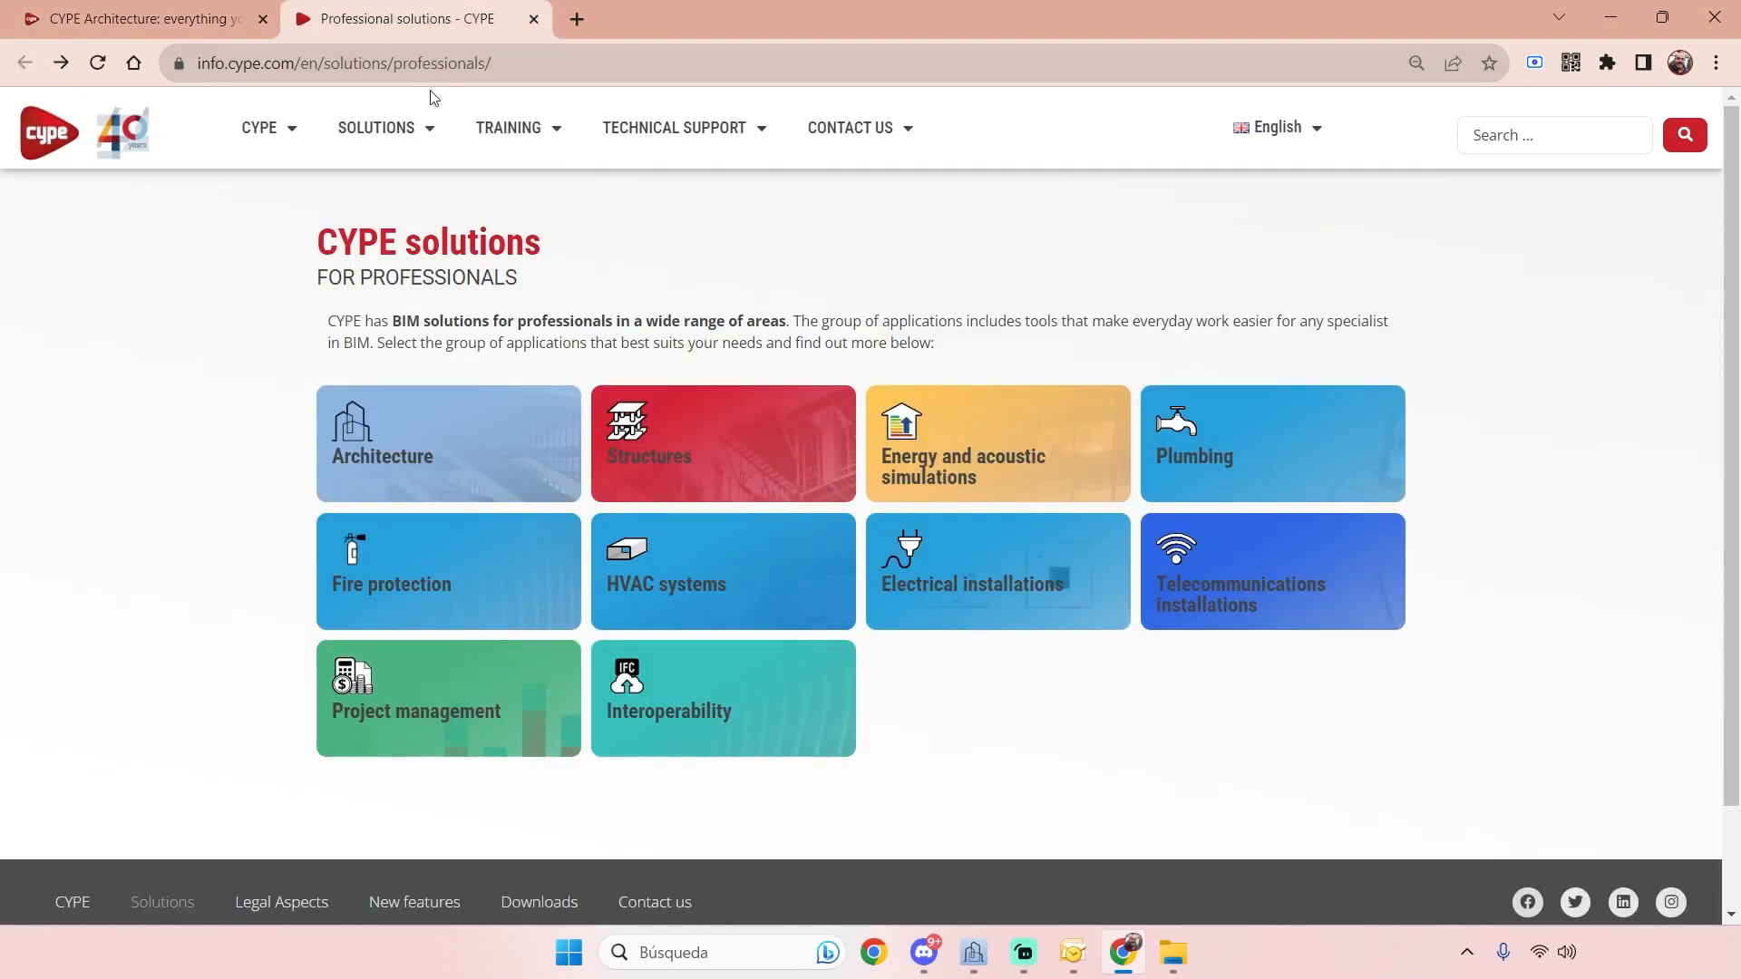
scroll(464, 179, up, 1)
mouse_move(404, 128)
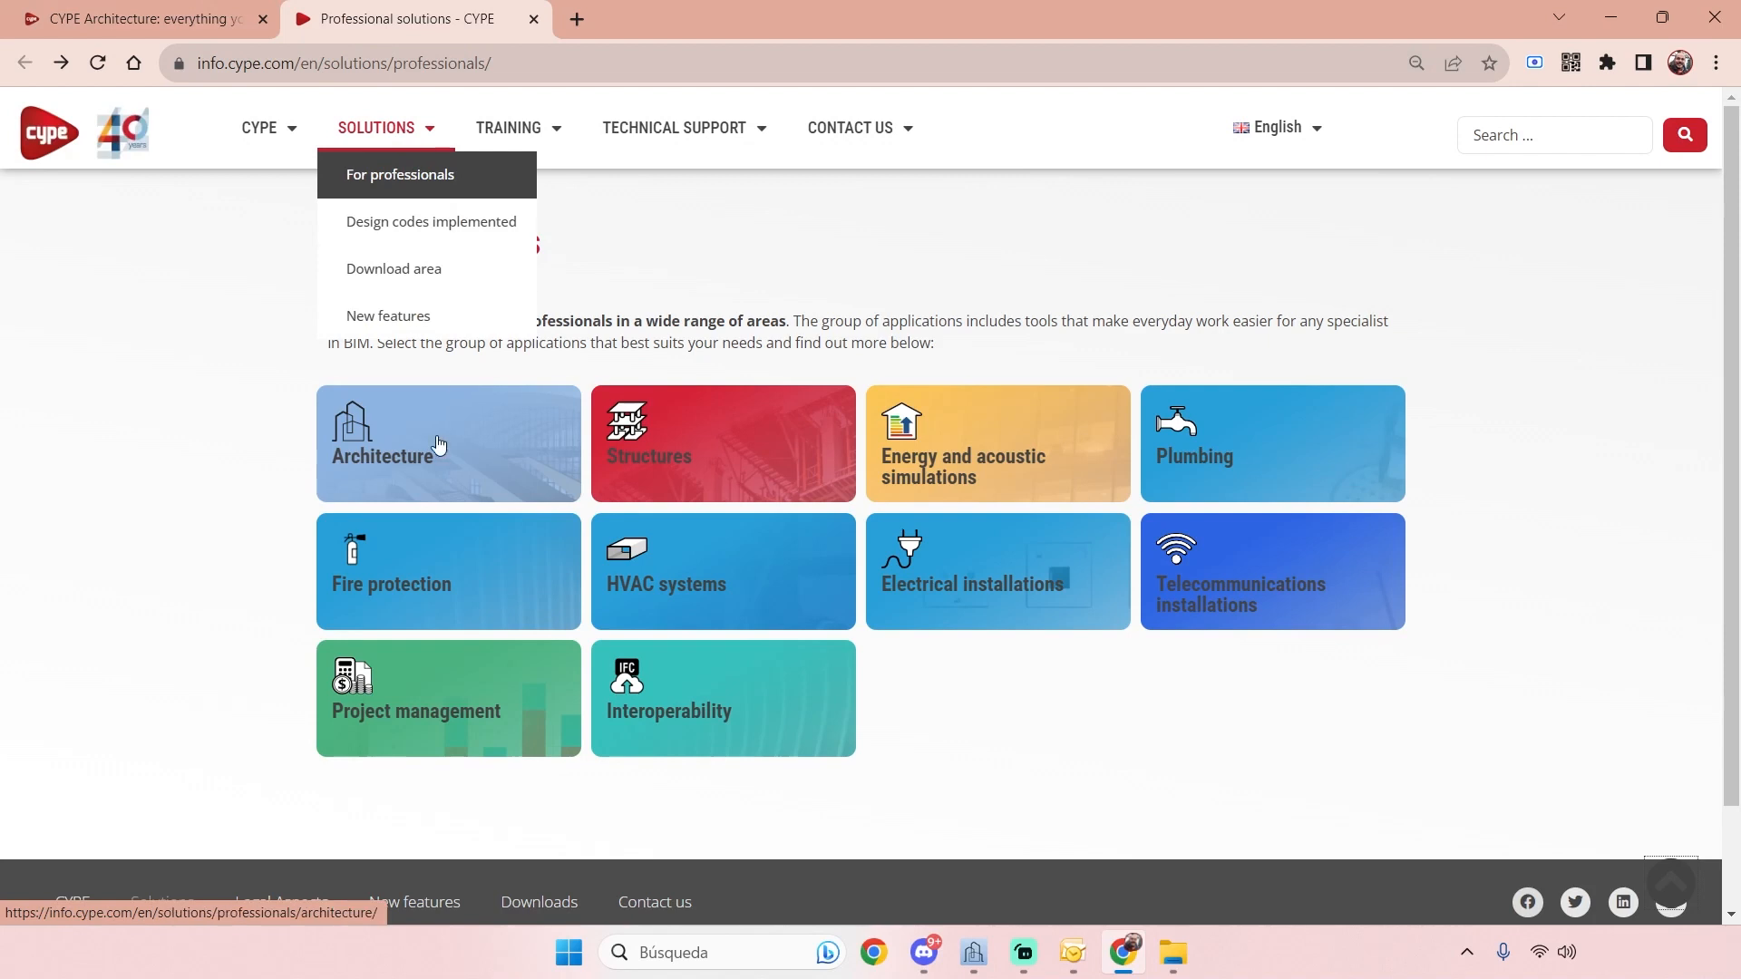
click(440, 466)
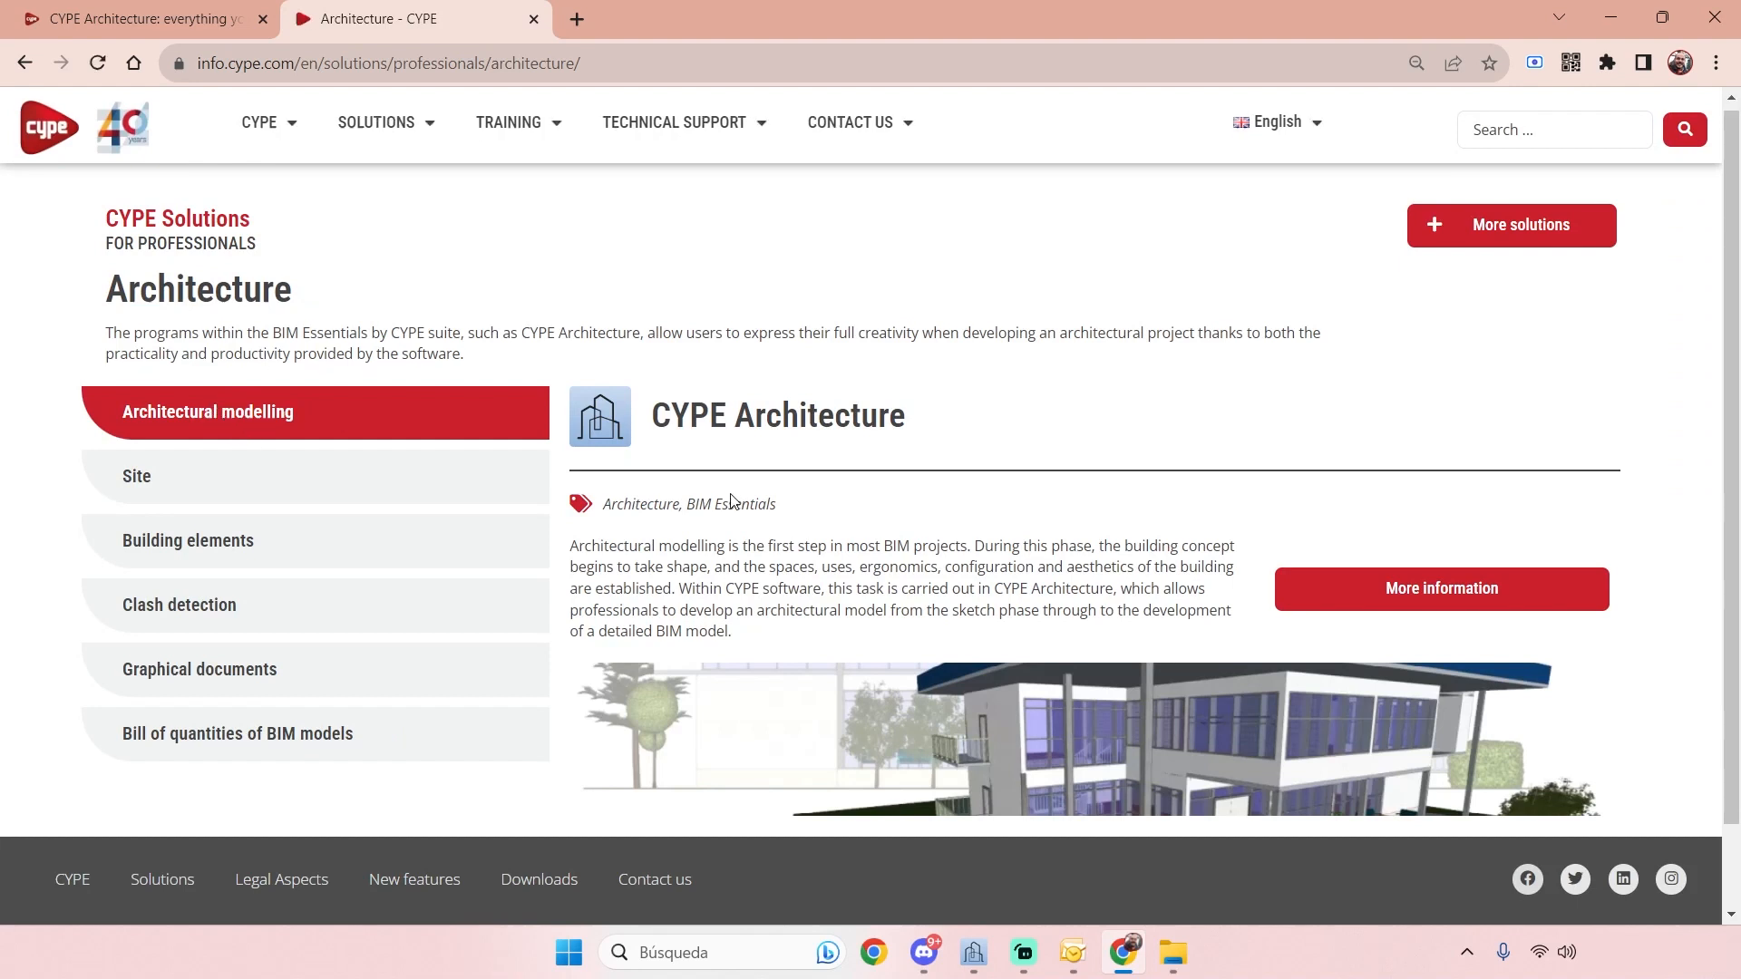
scroll(1266, 443, down, 1)
click(1460, 506)
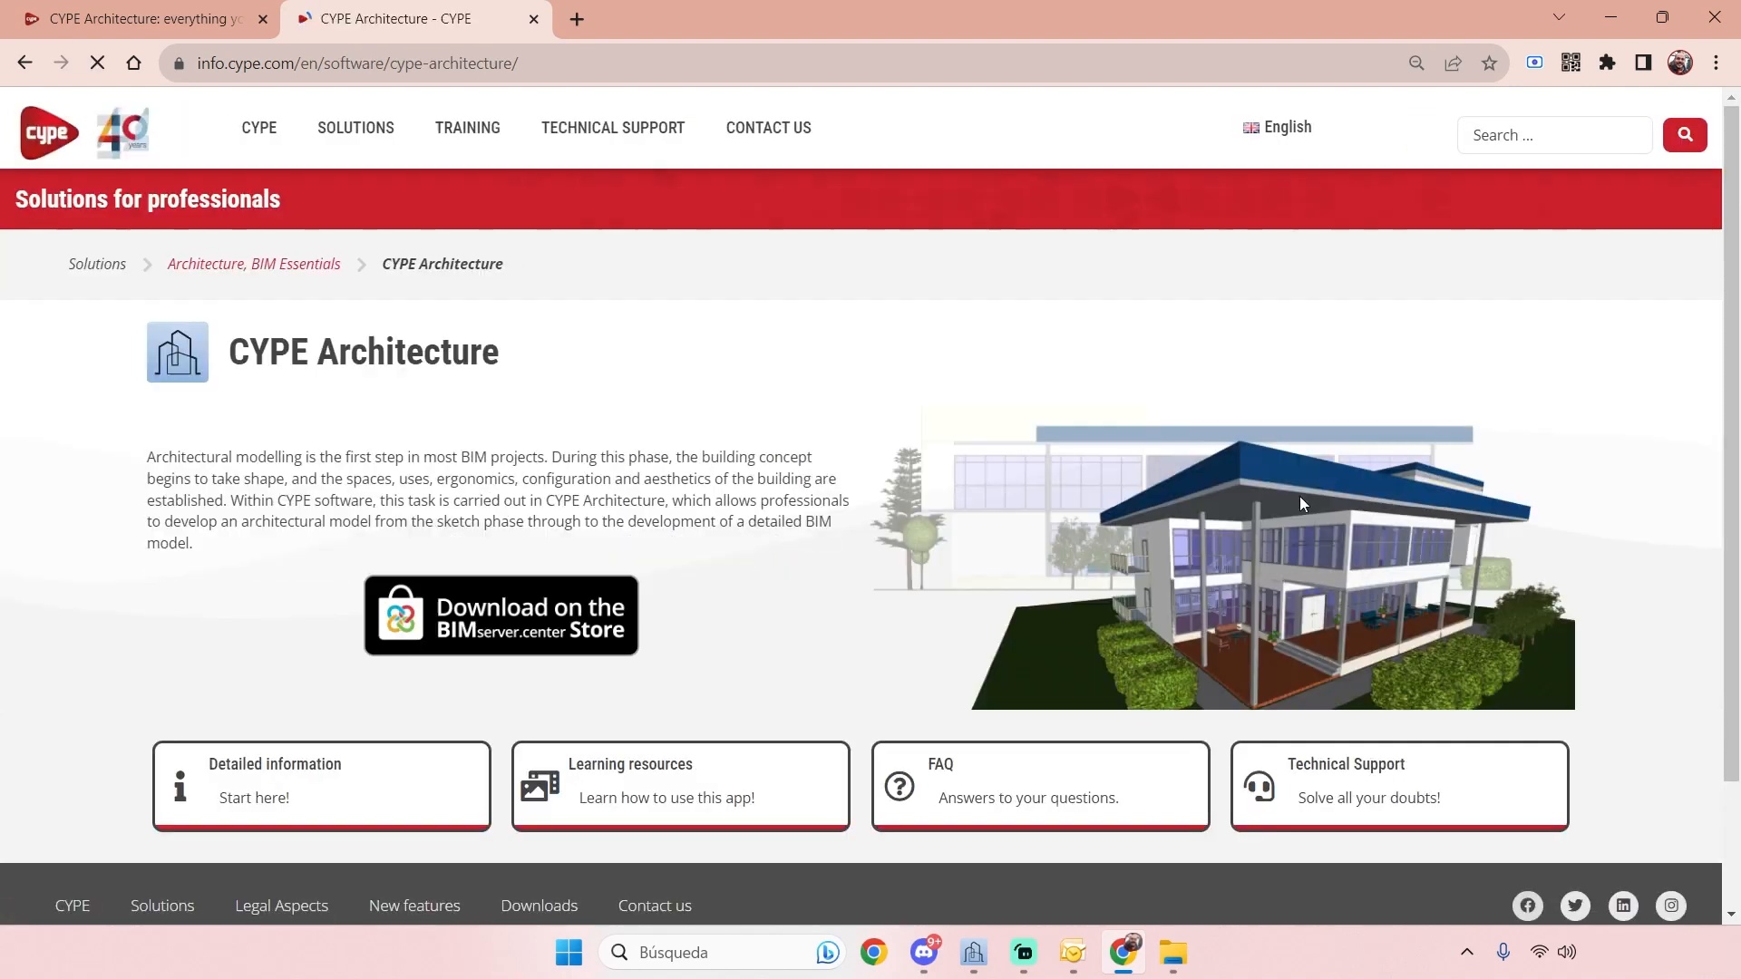
- Open the CYPE Architecture download page on the BIMserver.center Store and look through it
click(526, 610)
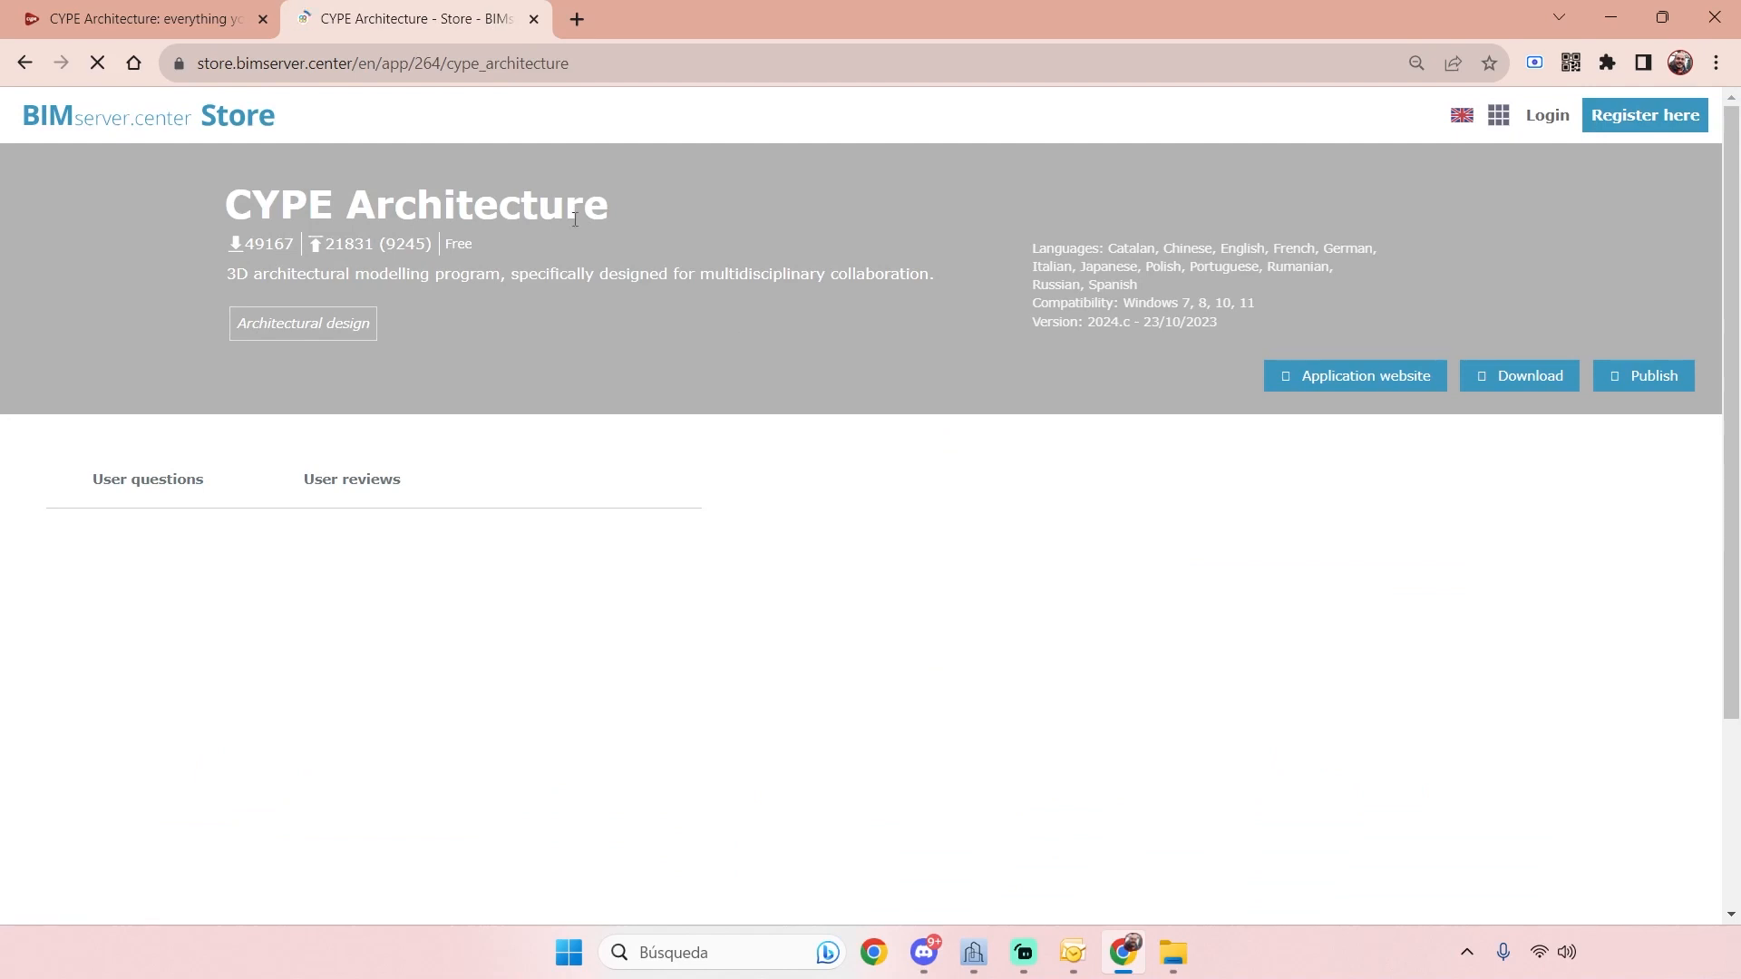
scroll(829, 375, down, 3)
scroll(884, 437, up, 3)
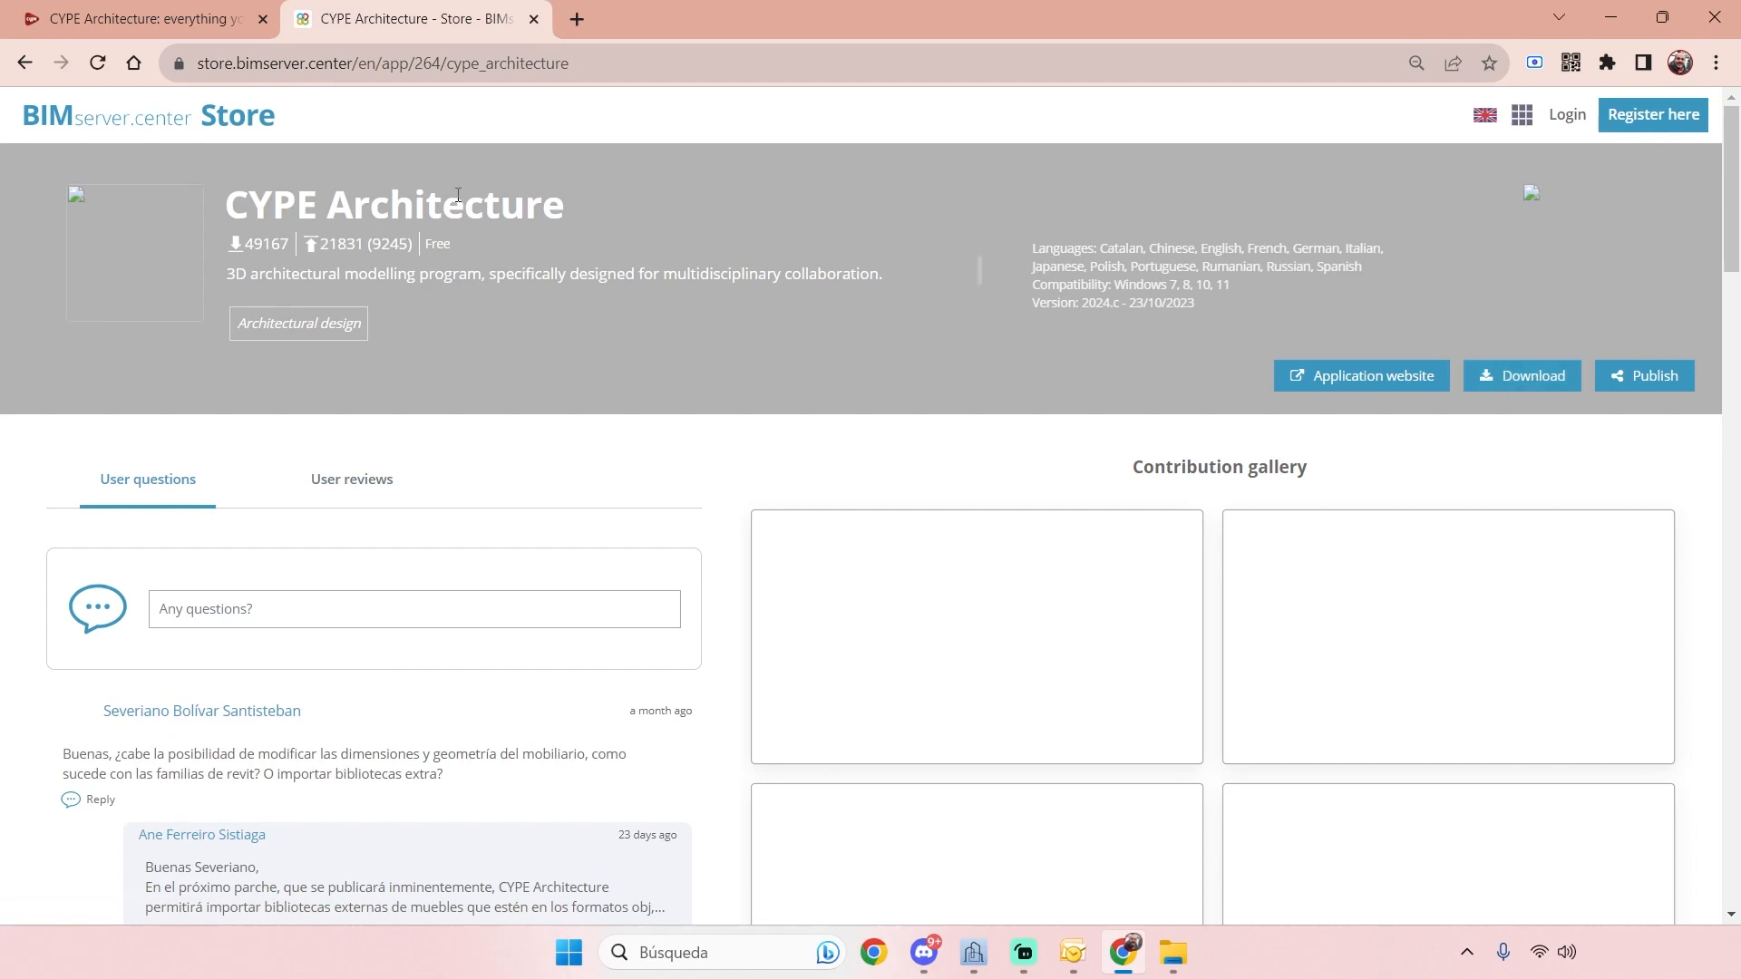
- Alternate between the webinar page and the store page, and show the For professionals entry under Solutions on the webinar site
click(199, 18)
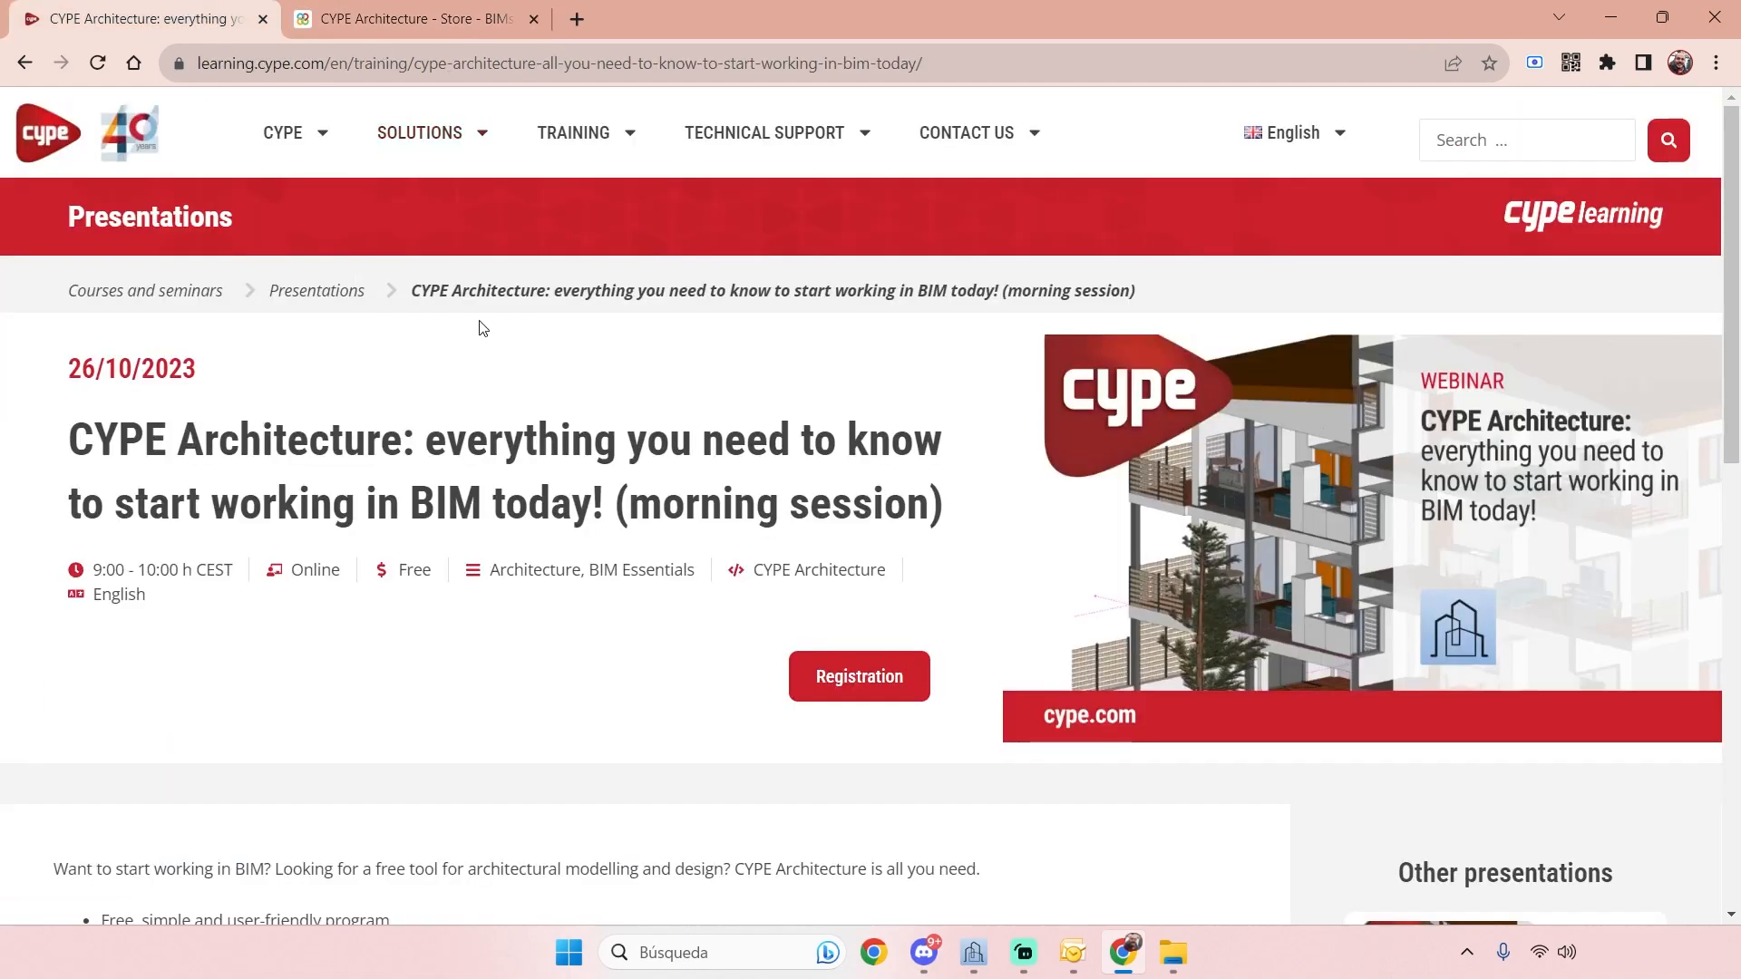
click(430, 11)
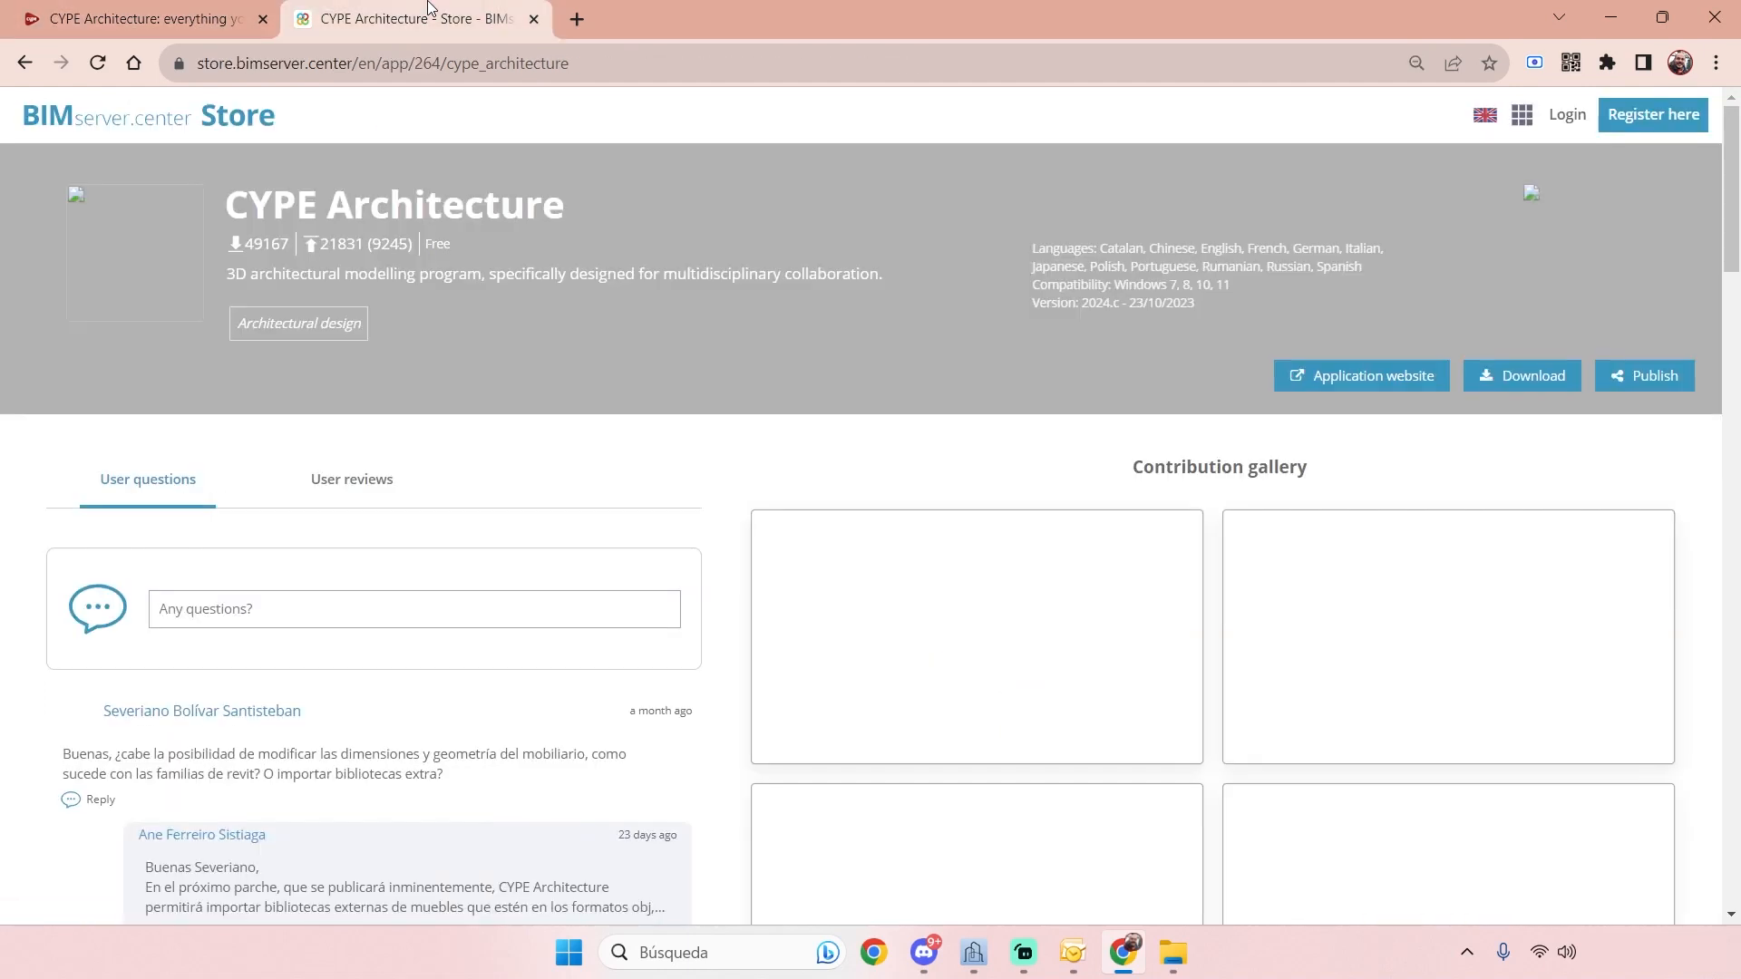
click(182, 13)
mouse_move(417, 7)
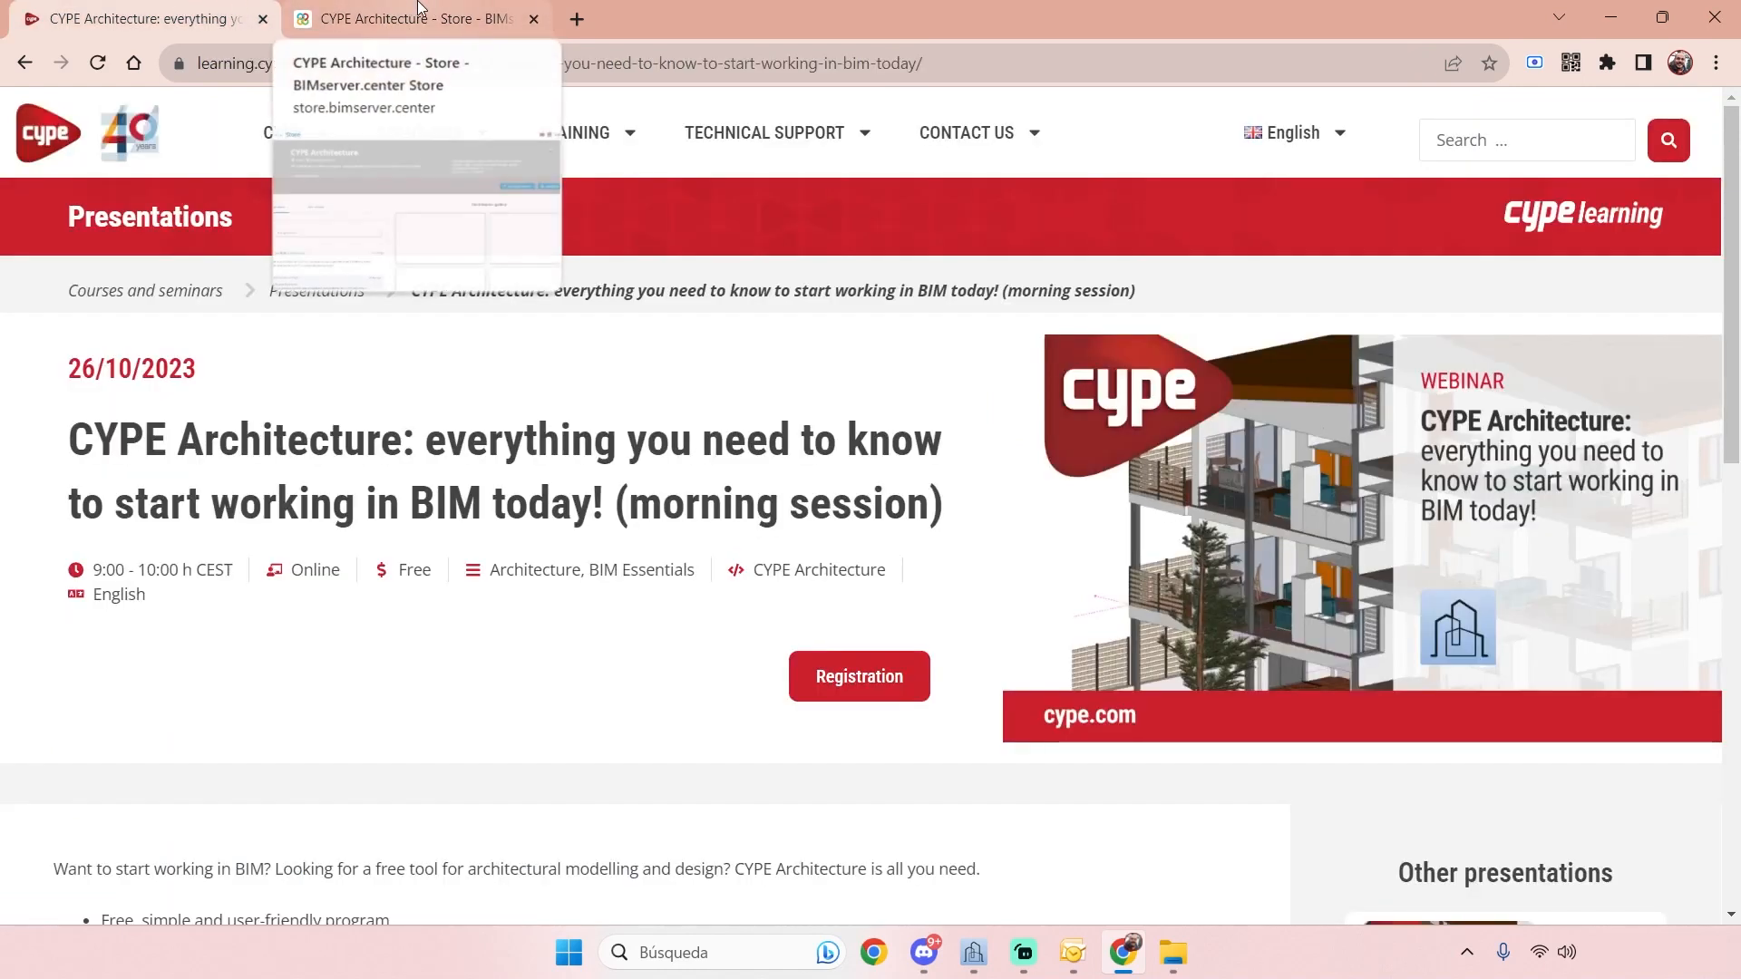
click(388, 9)
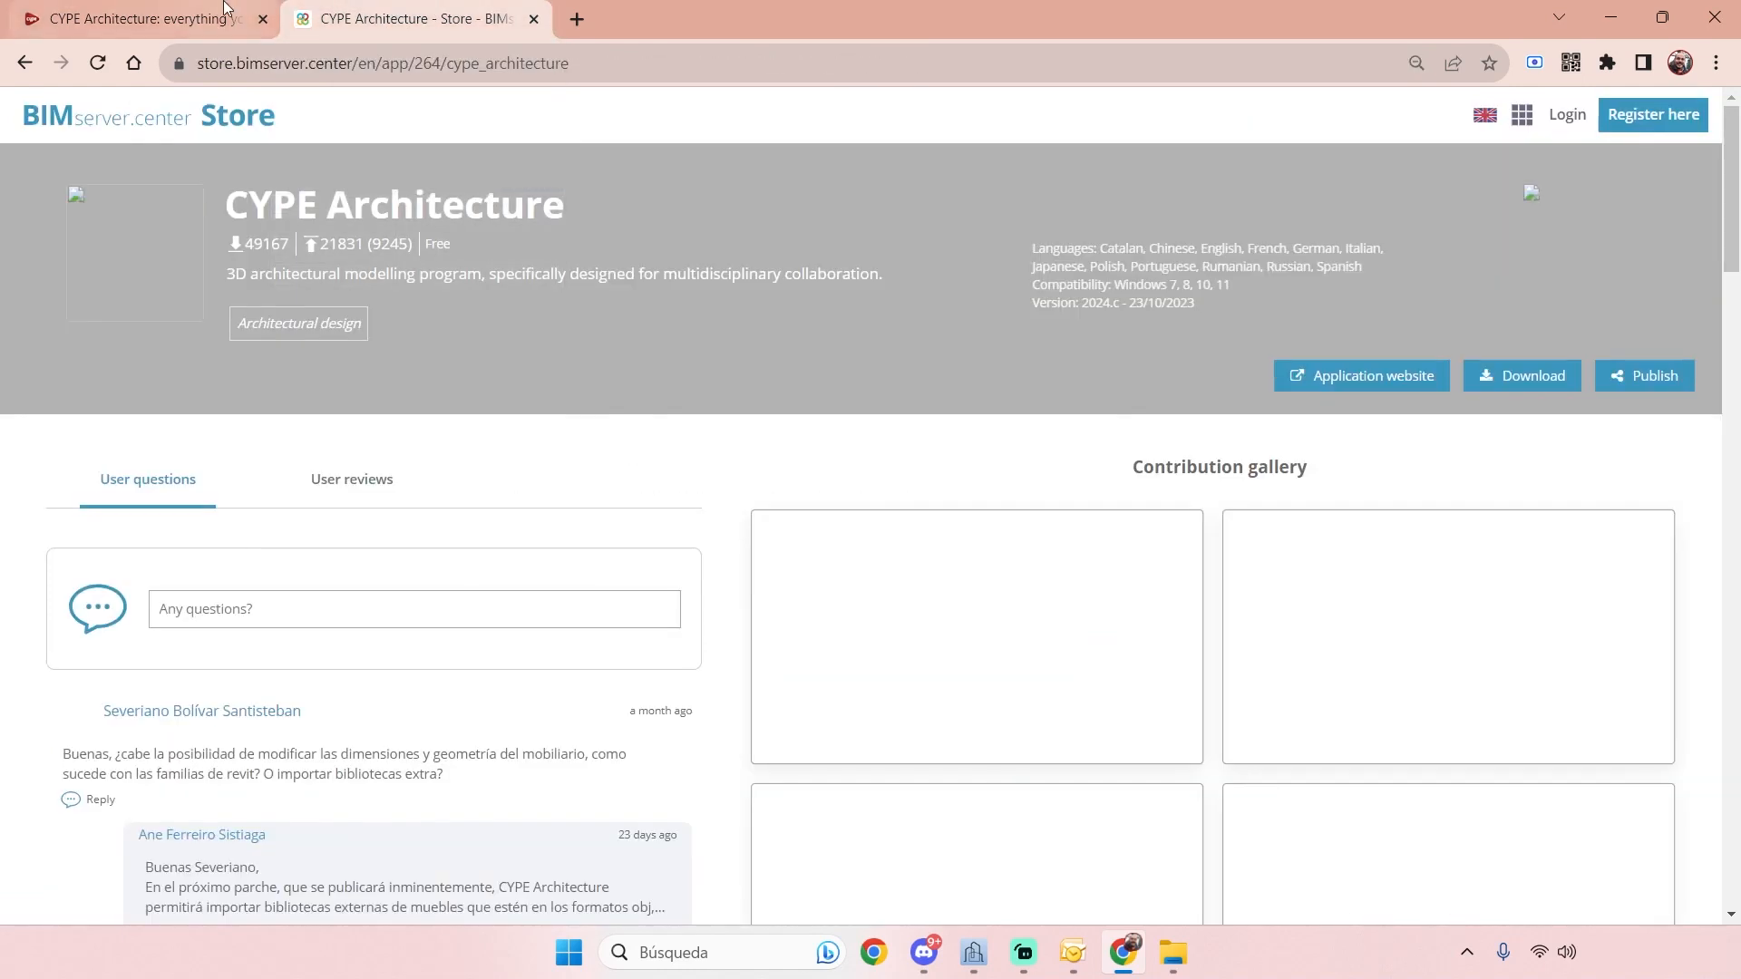
click(221, 11)
mouse_move(426, 136)
scroll(633, 555, down, 1)
scroll(673, 508, up, 1)
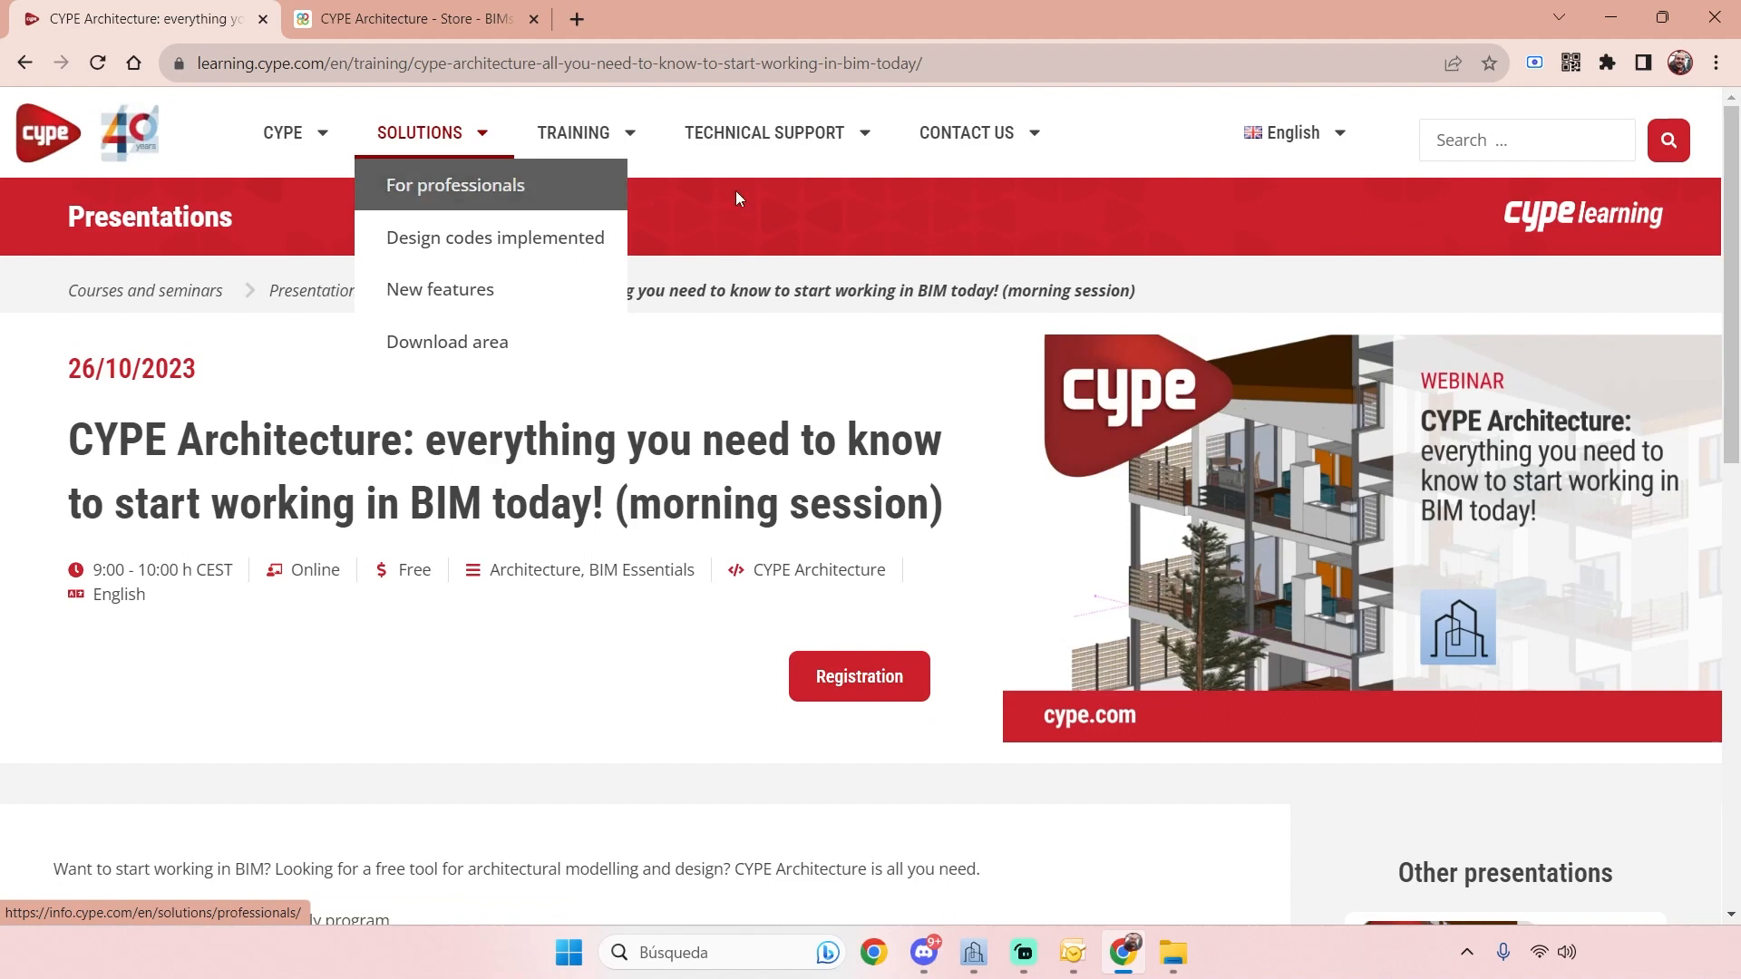
- Read the webinar's presentation highlights, marking the items on downloading CYPE Architecture and how to start modelling (3 options)
scroll(878, 298, down, 2)
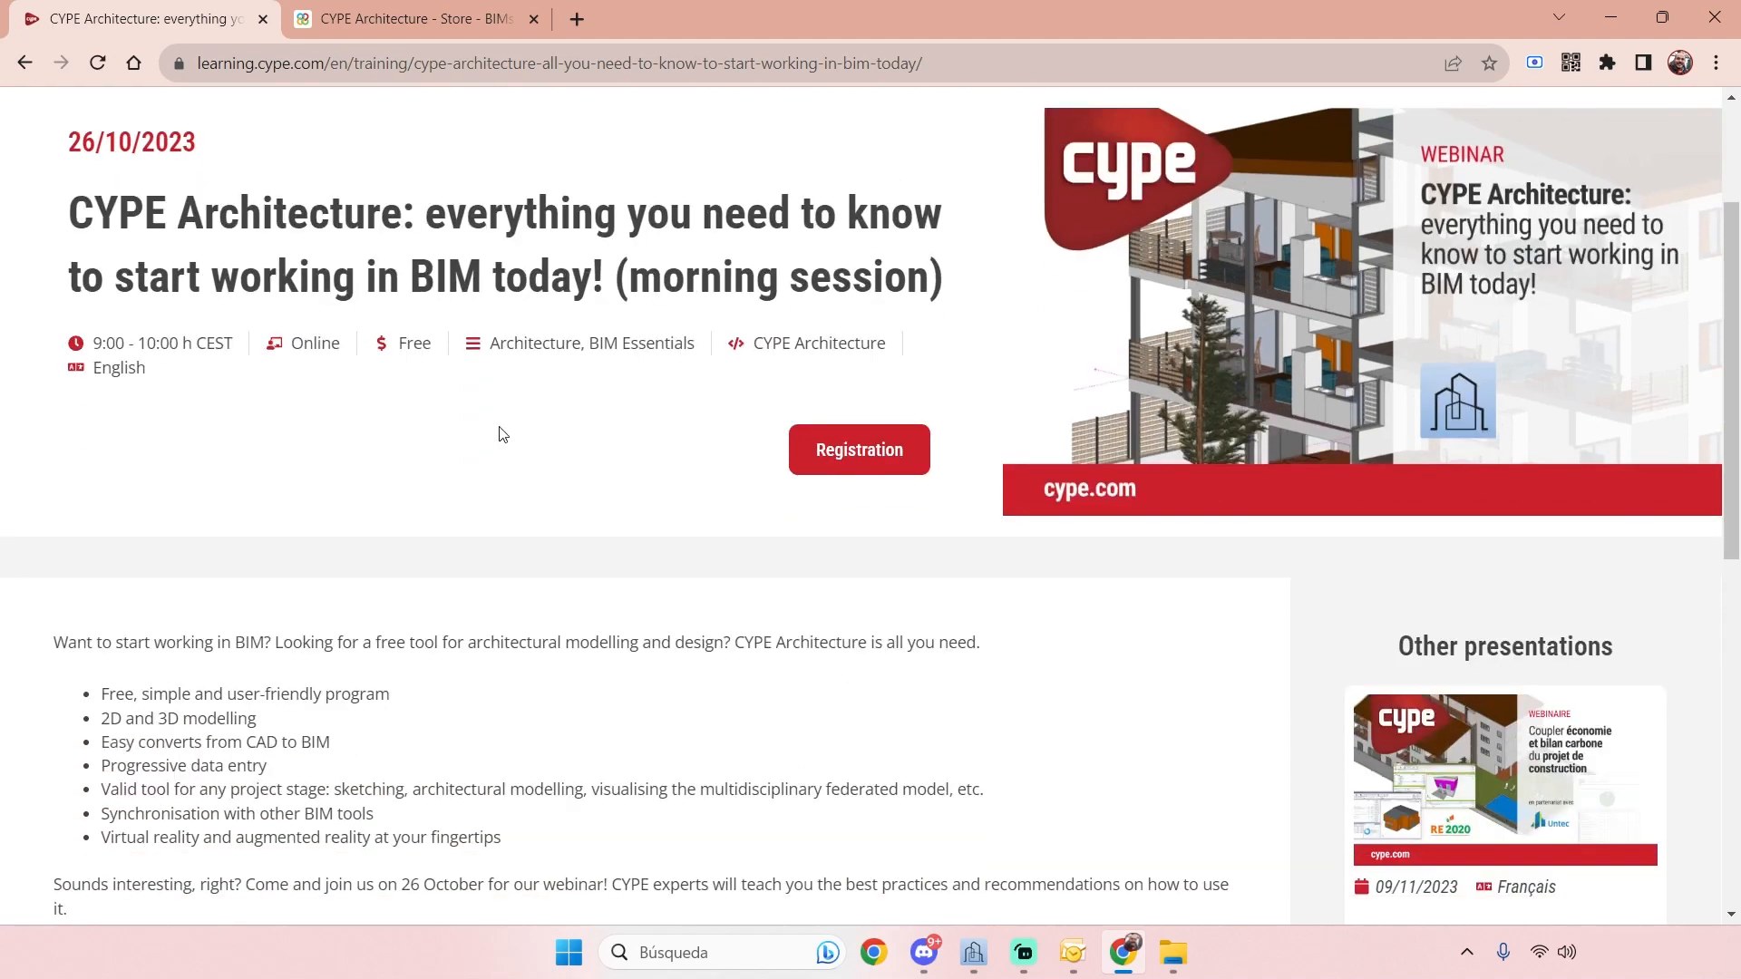
scroll(371, 598, down, 6)
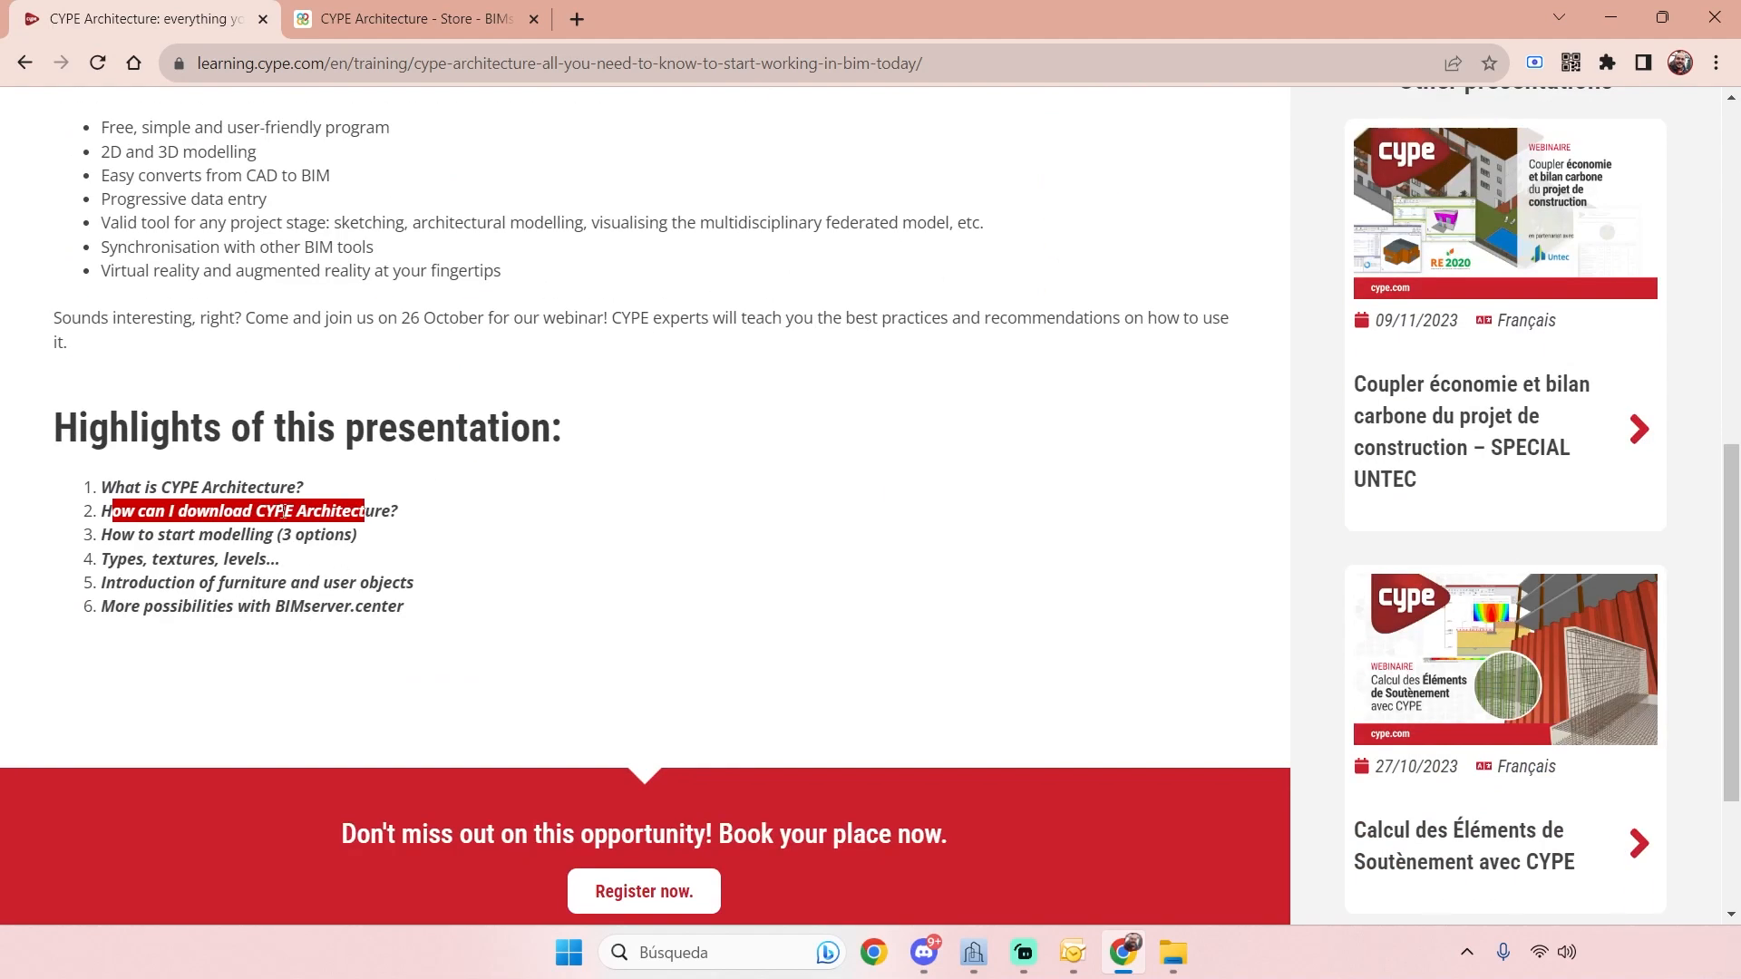
click(284, 513)
drag(122, 535, 371, 542)
click(204, 555)
drag(135, 544, 377, 539)
click(360, 544)
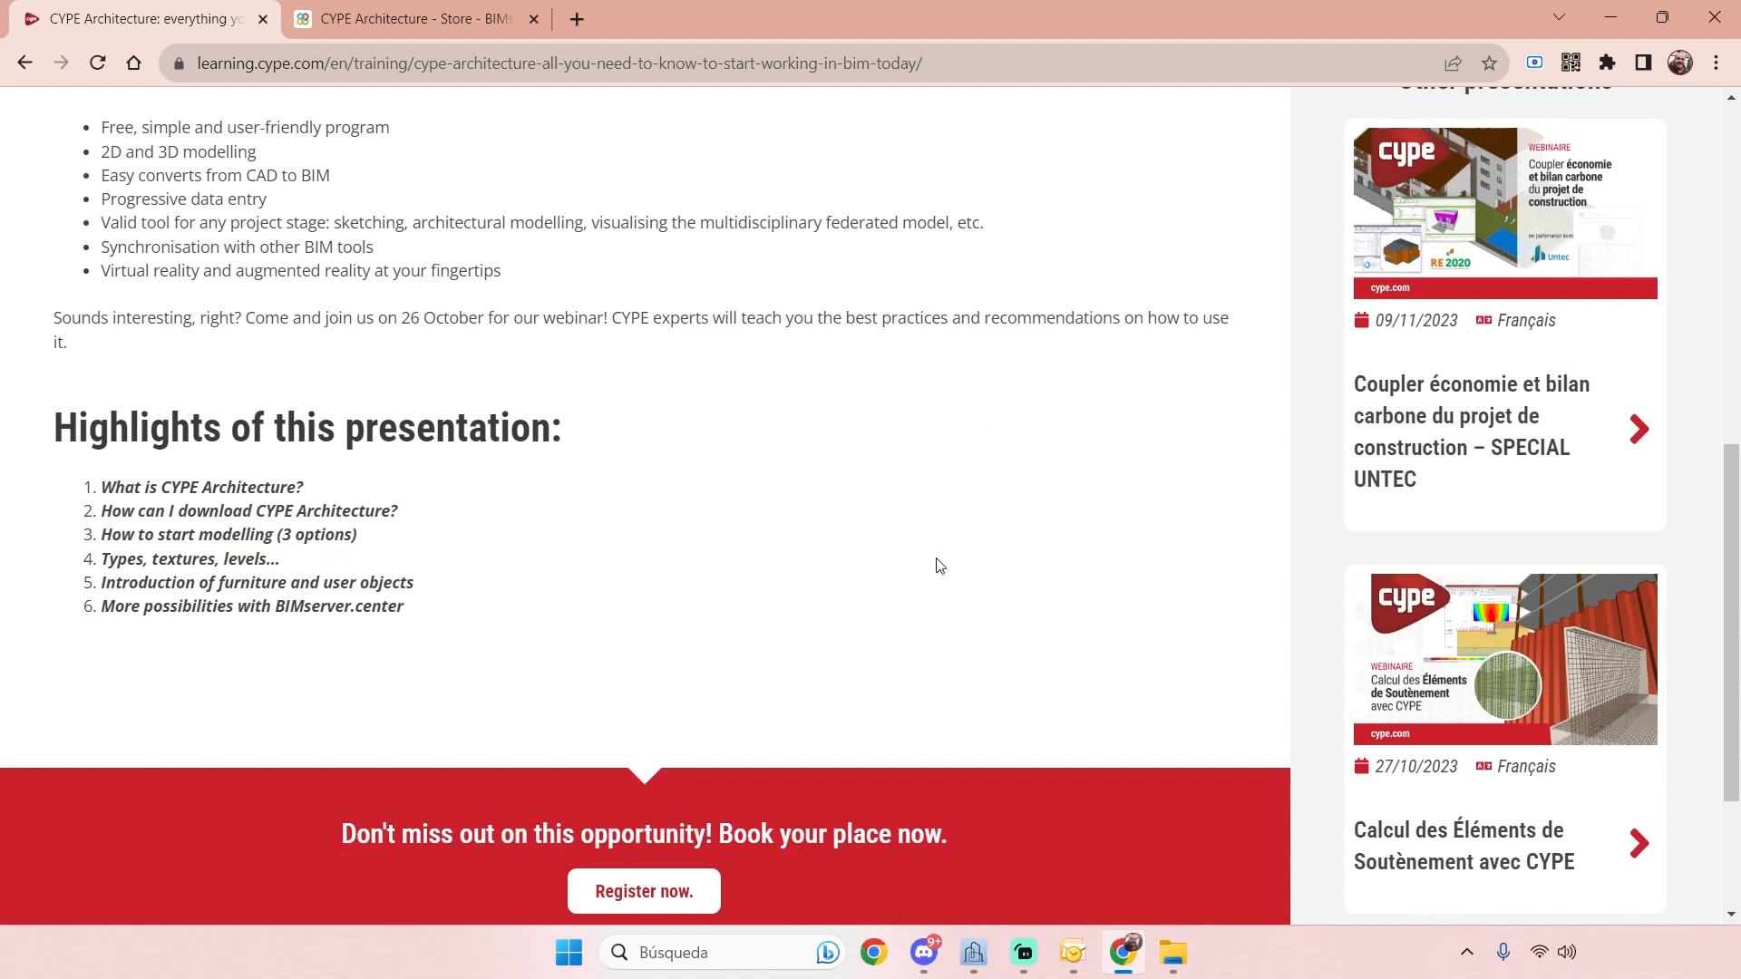
- Switch to the CYPE Architecture window with the empty job new.str and enlarge the Views panel to list every view
mouse_move(974, 952)
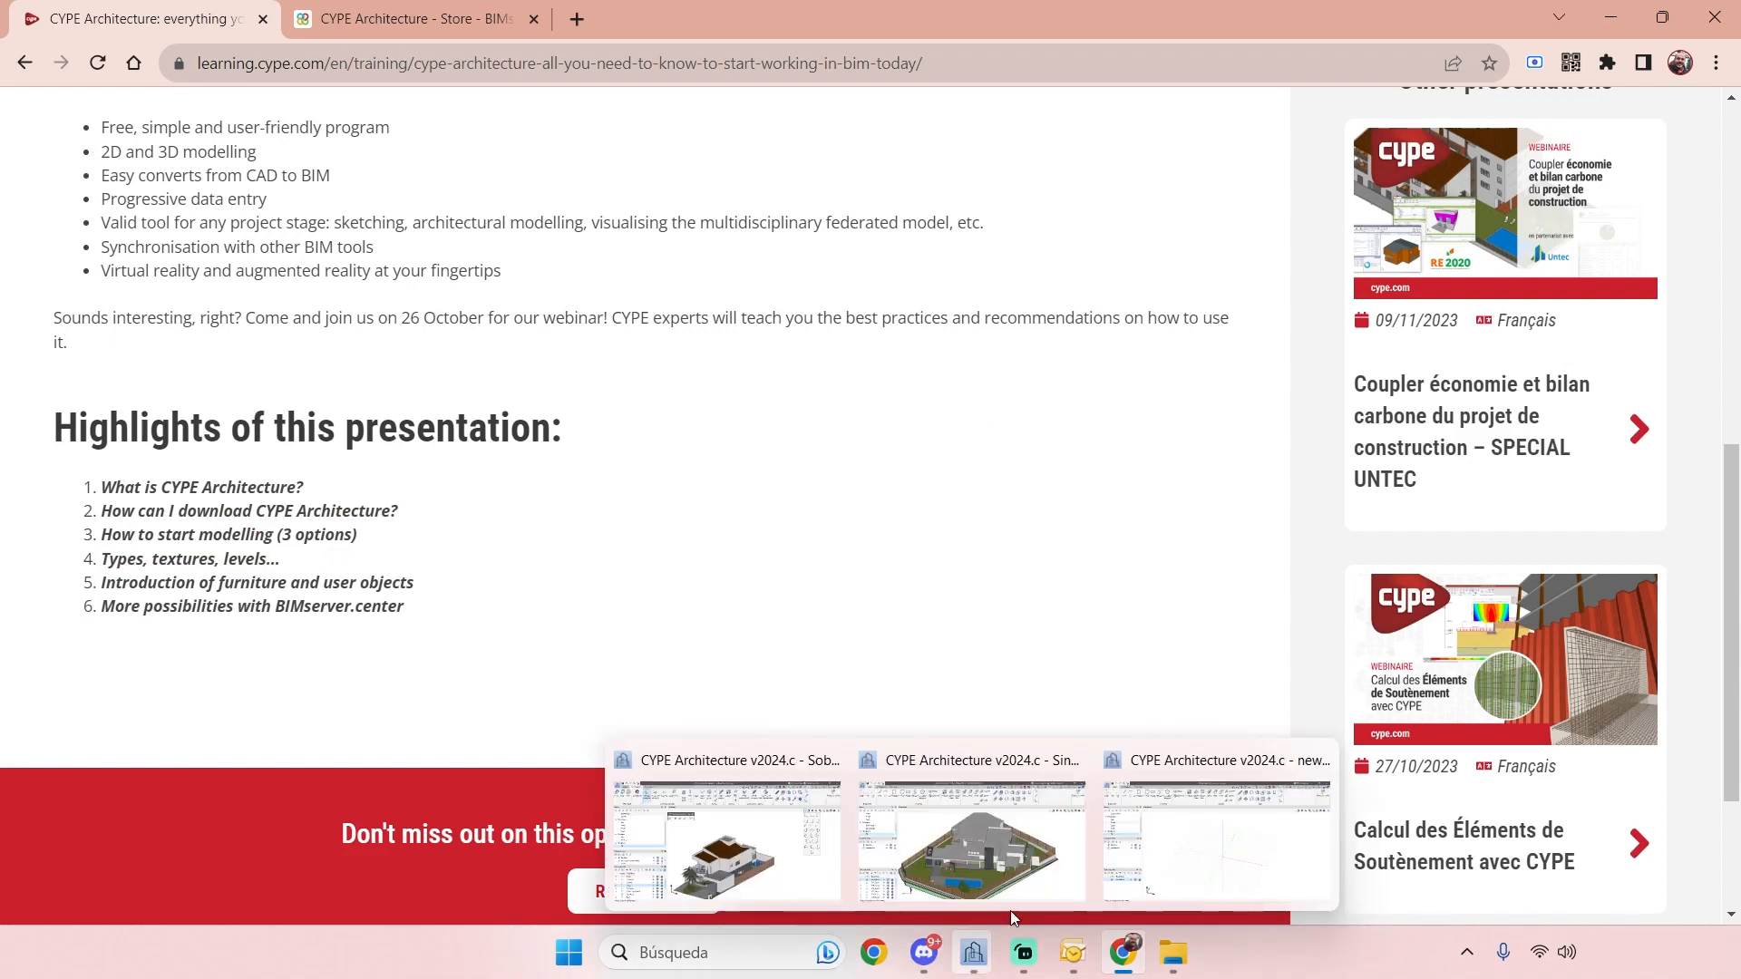
click(1142, 861)
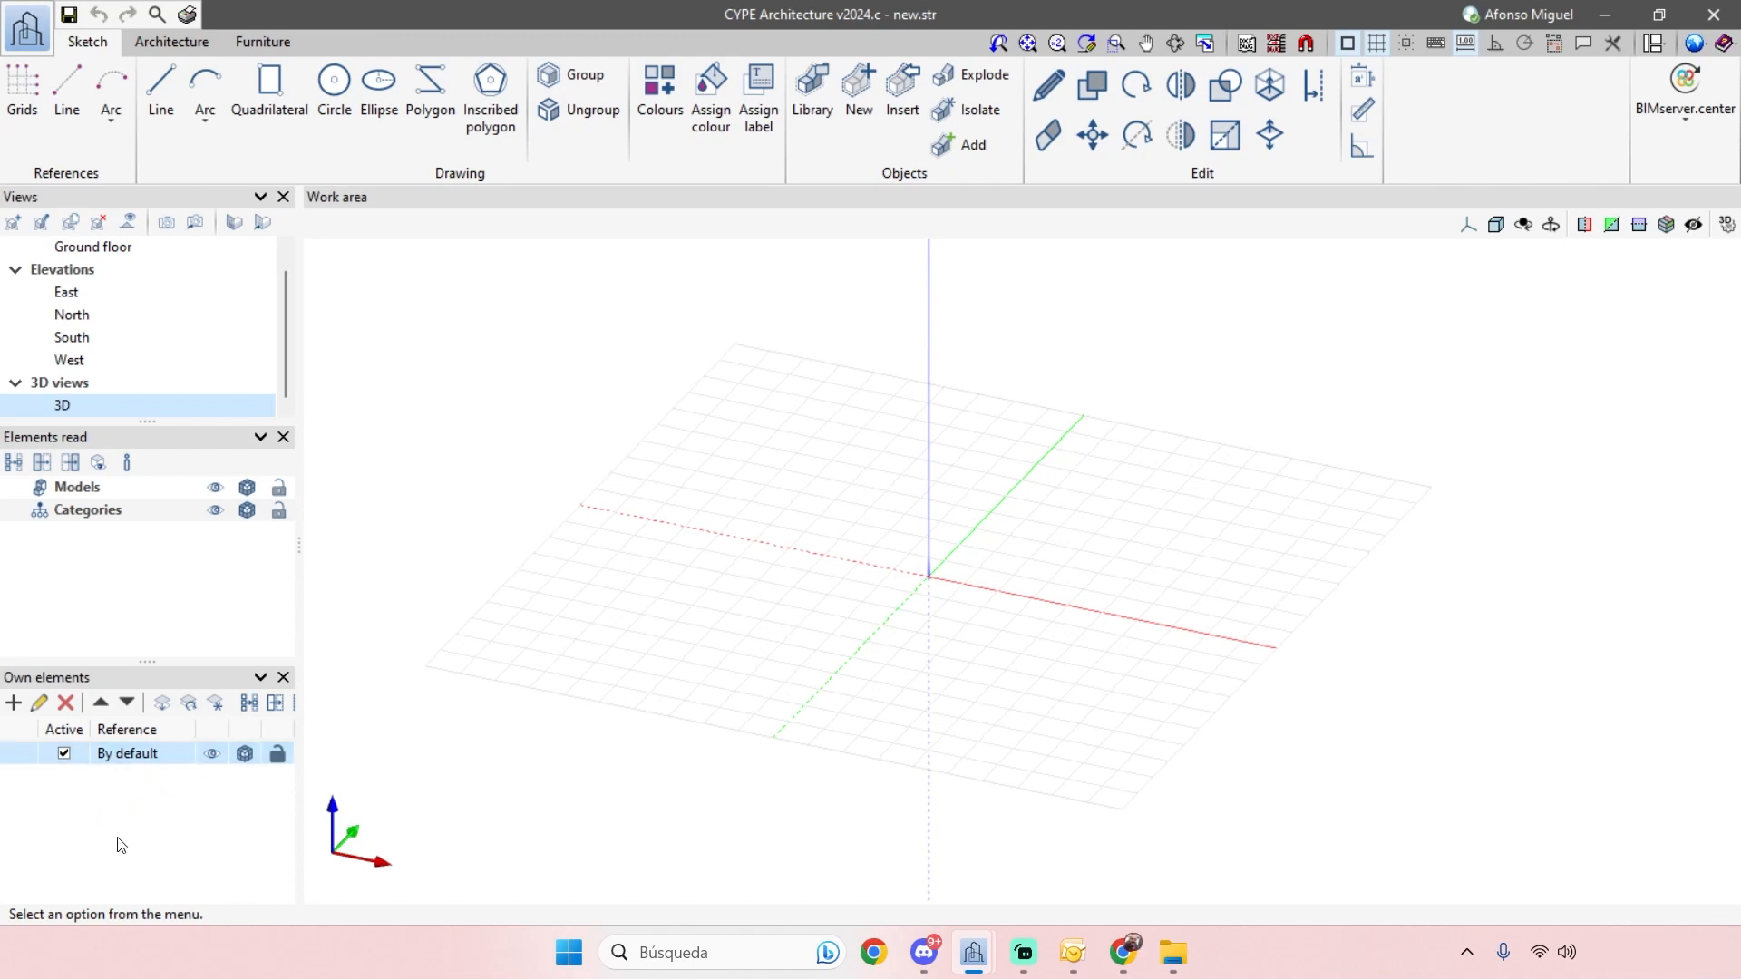
scroll(102, 258, up, 1)
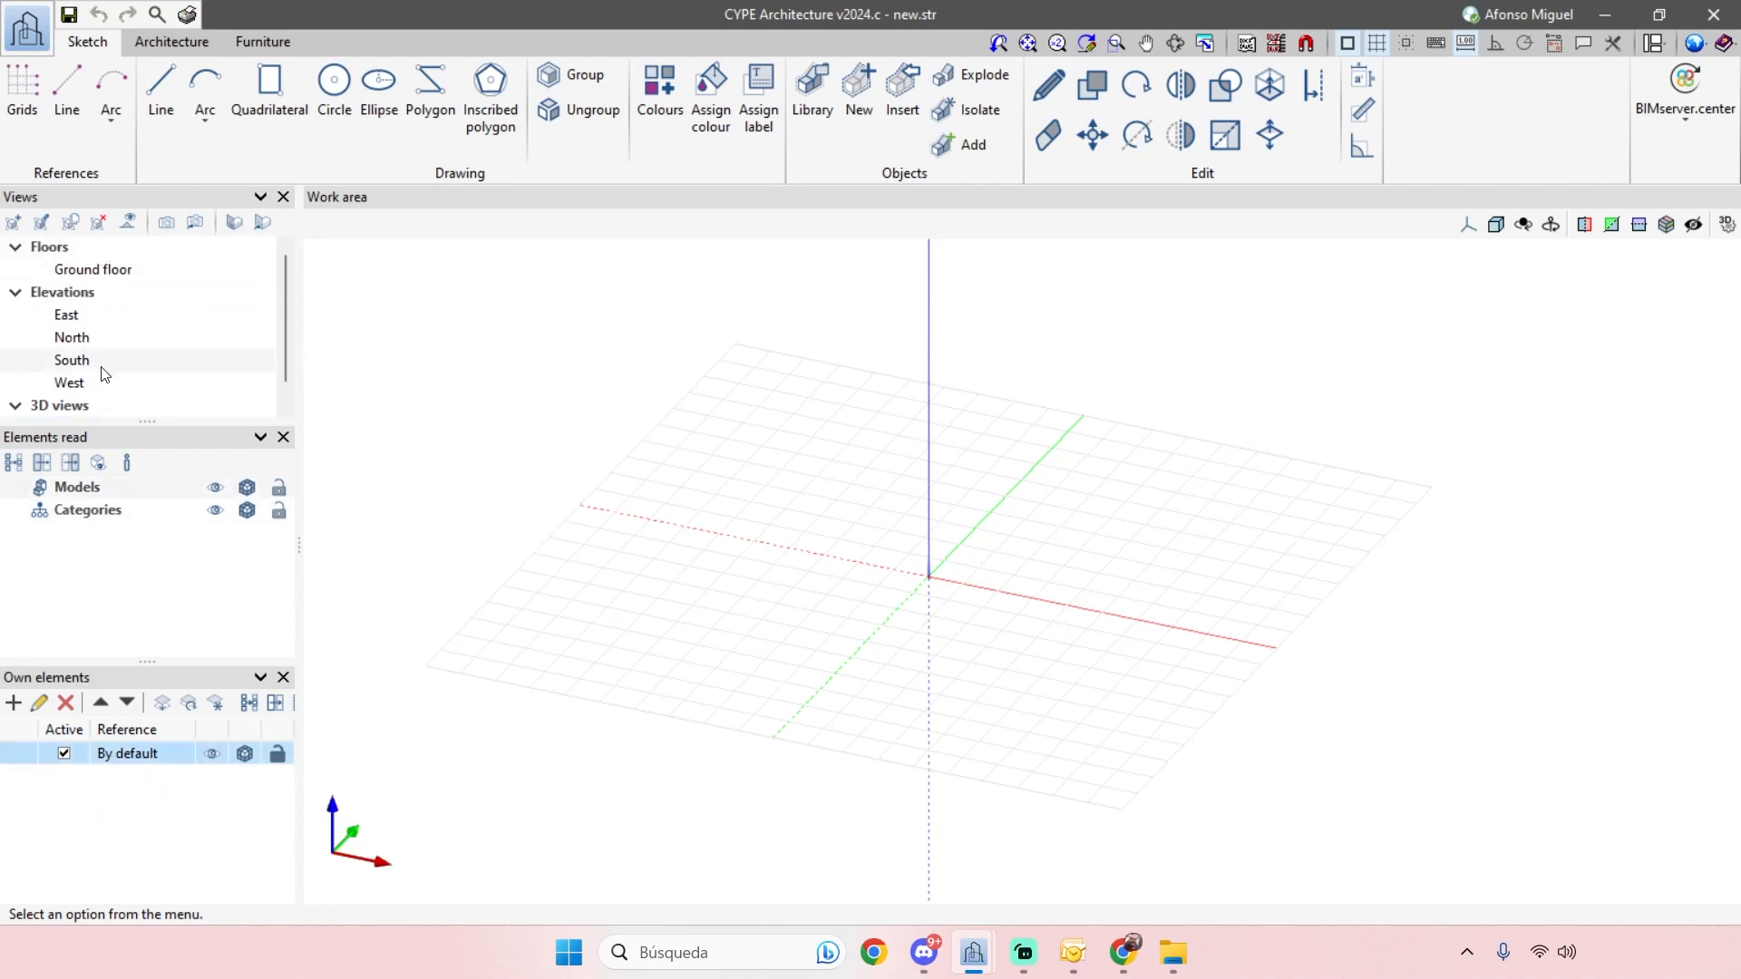
drag(137, 526, 137, 532)
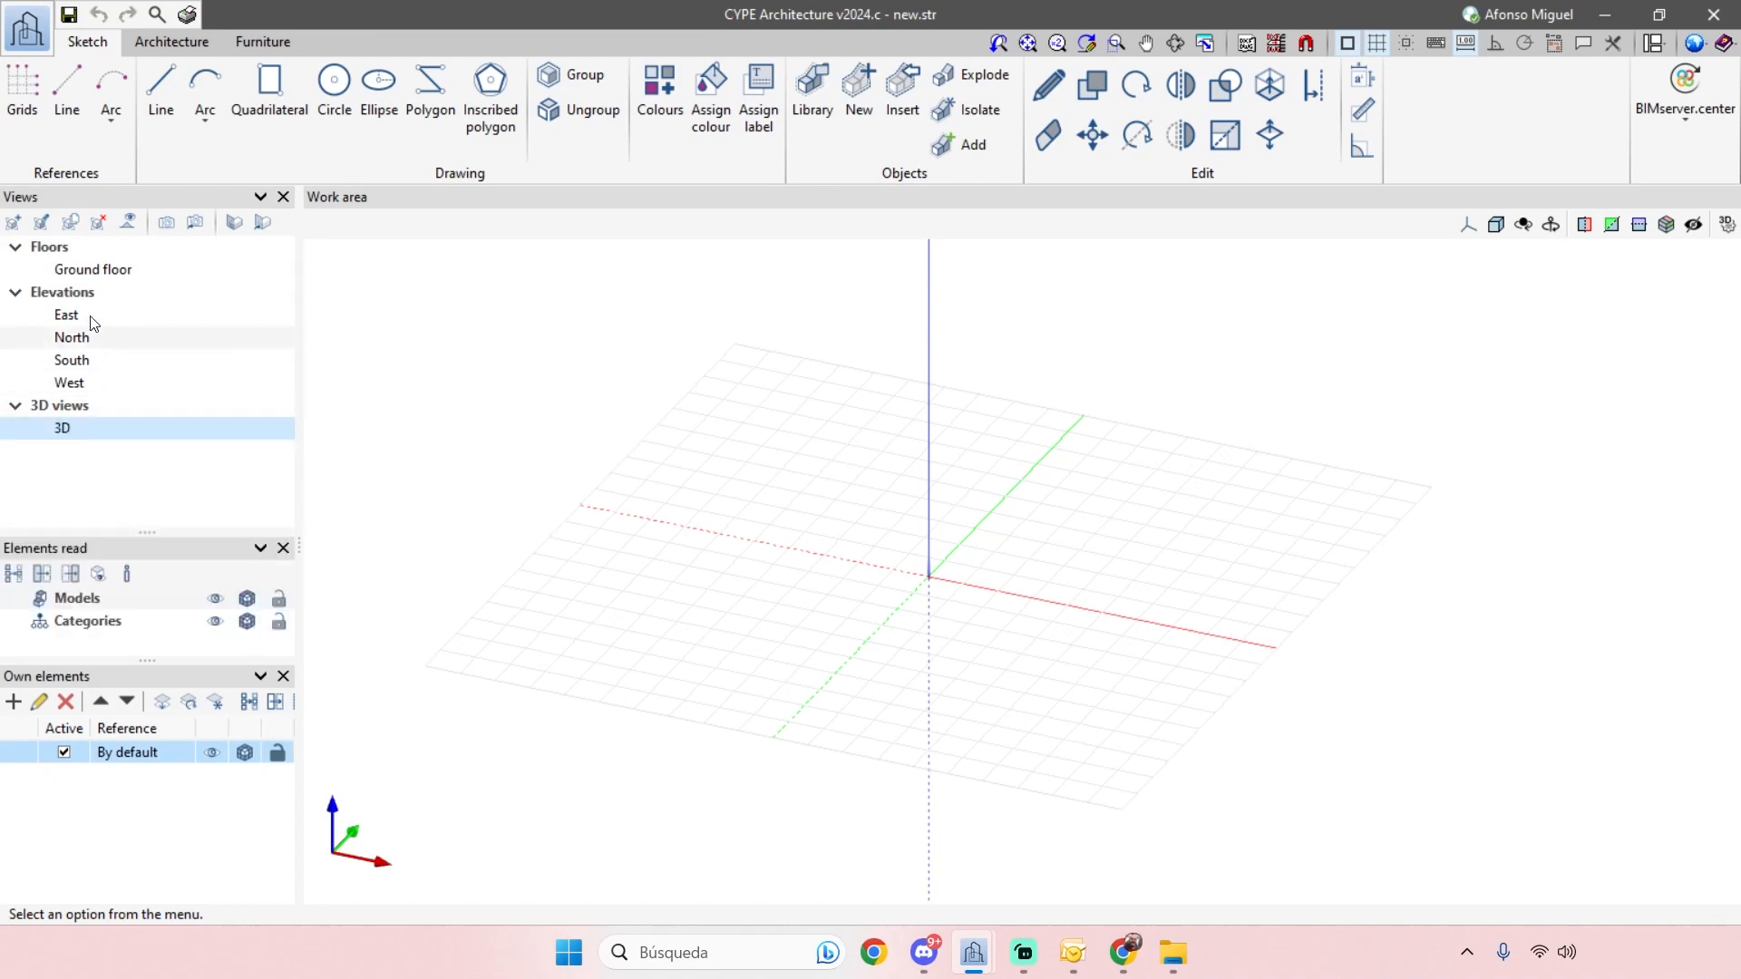
- Toggle the drawing grid off and on several times in the empty 3D work area
middle_drag(1127, 677, 1142, 544)
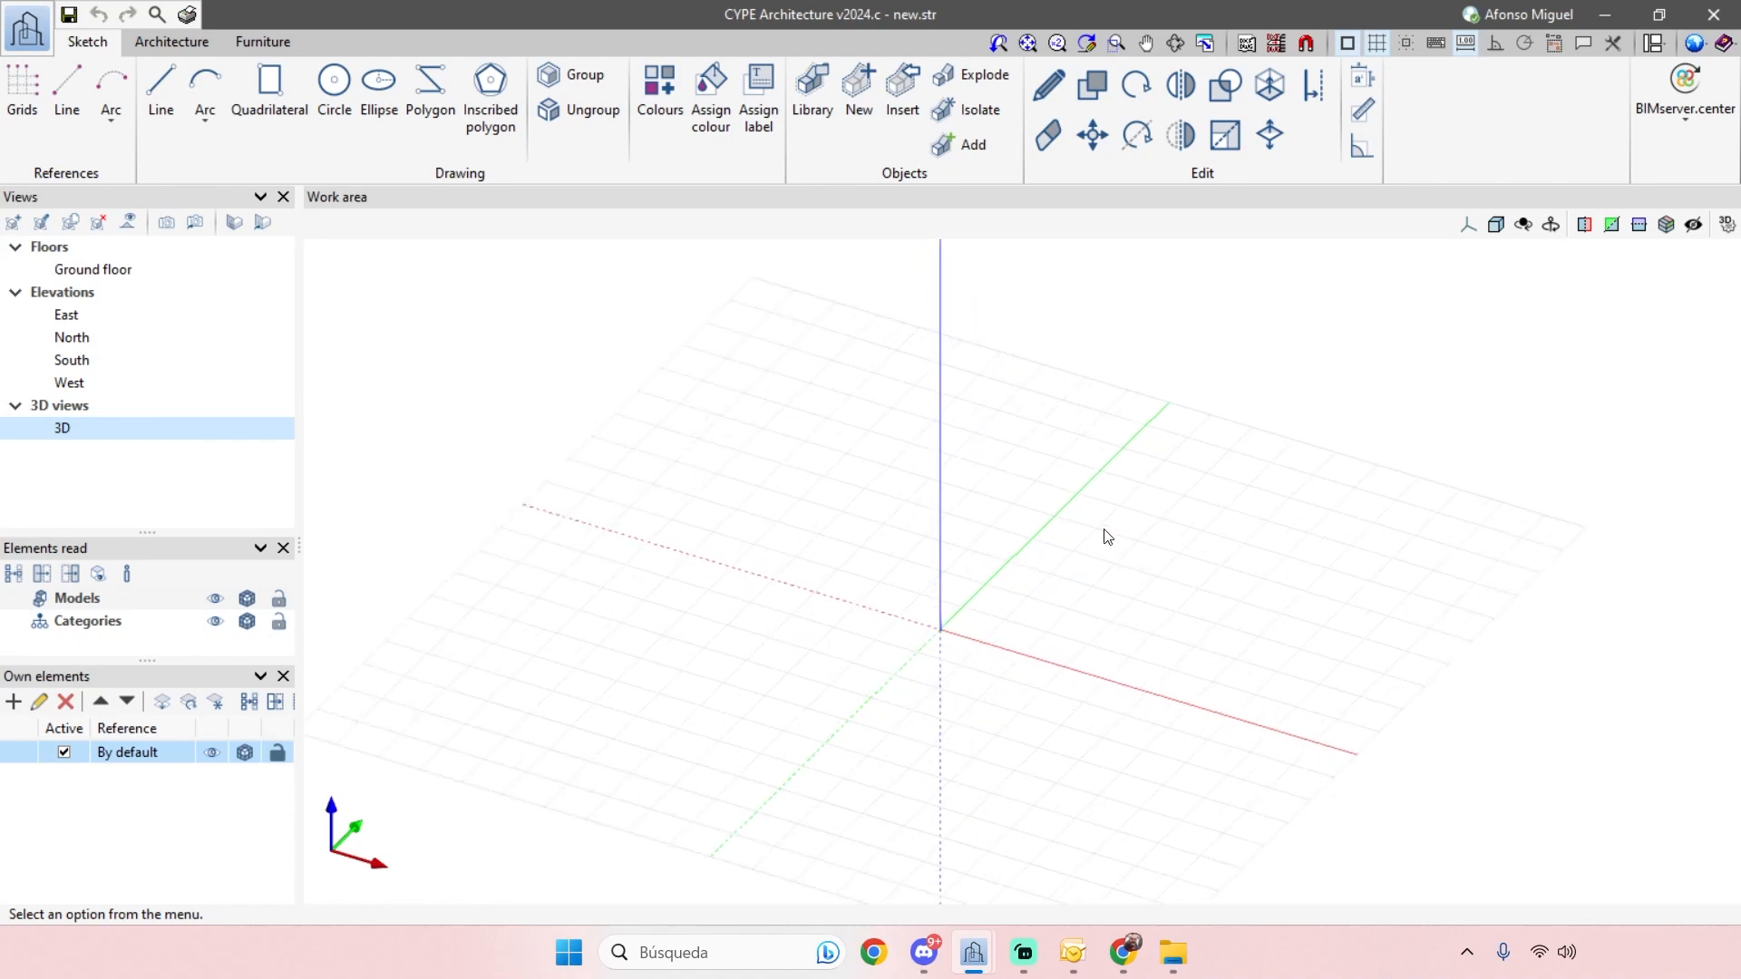
middle_drag(1057, 563, 1054, 552)
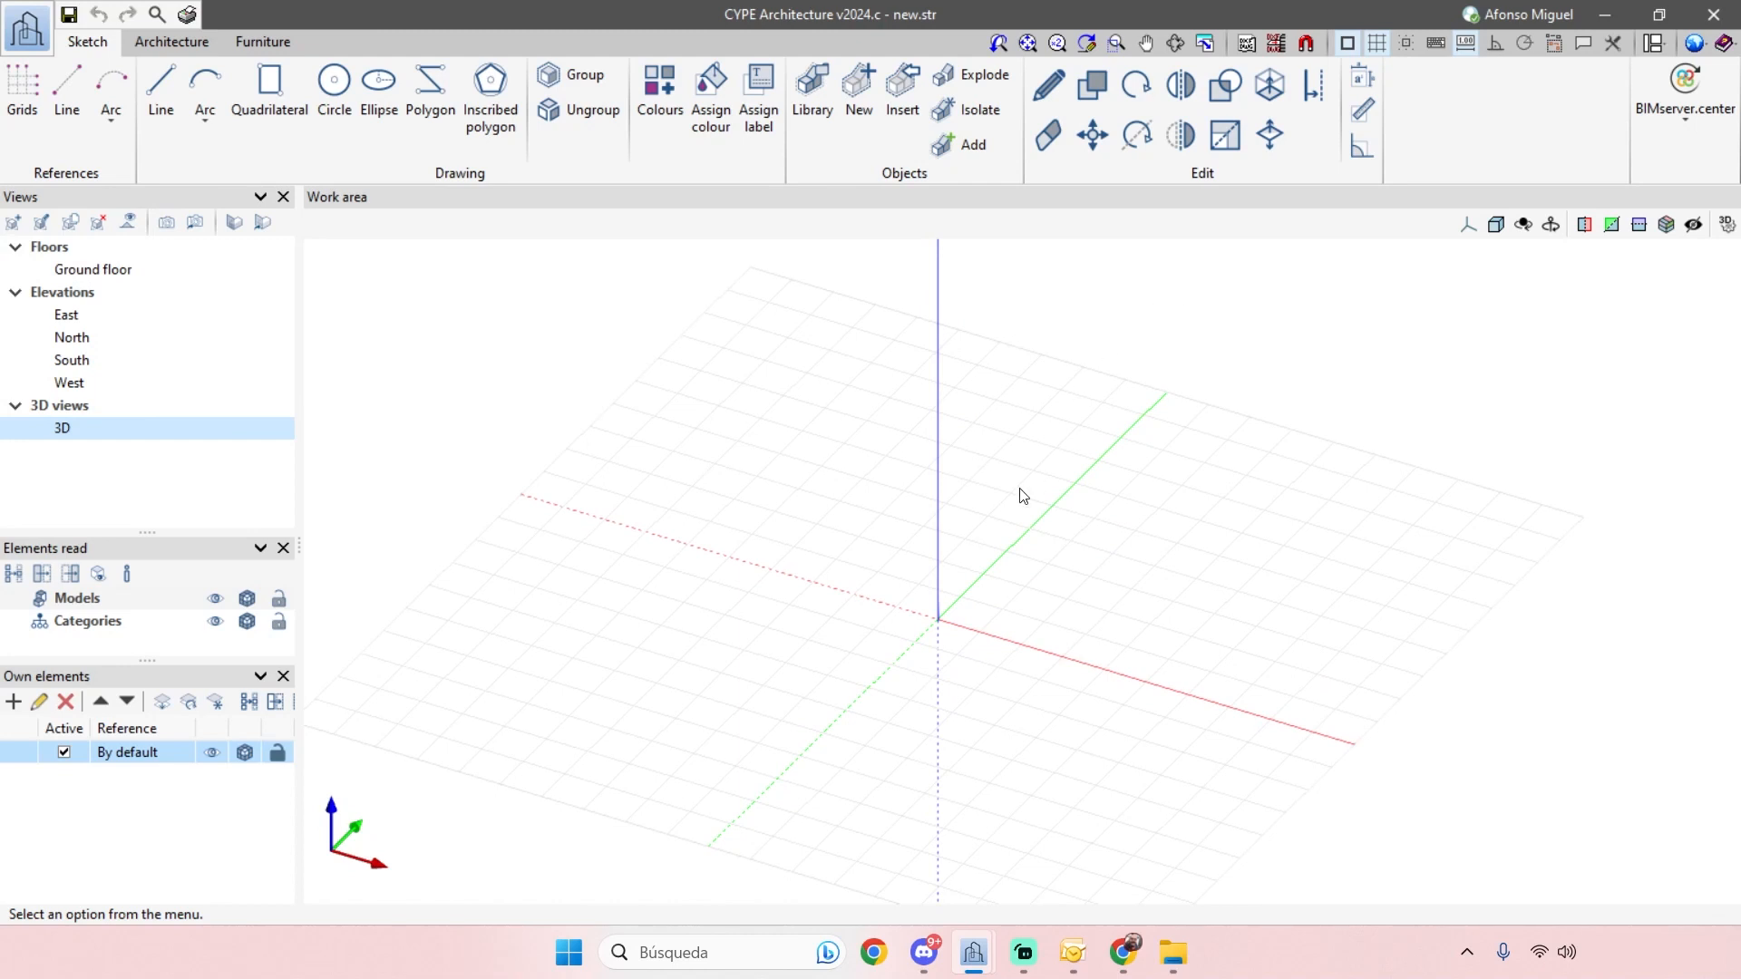
middle_drag(902, 583, 899, 572)
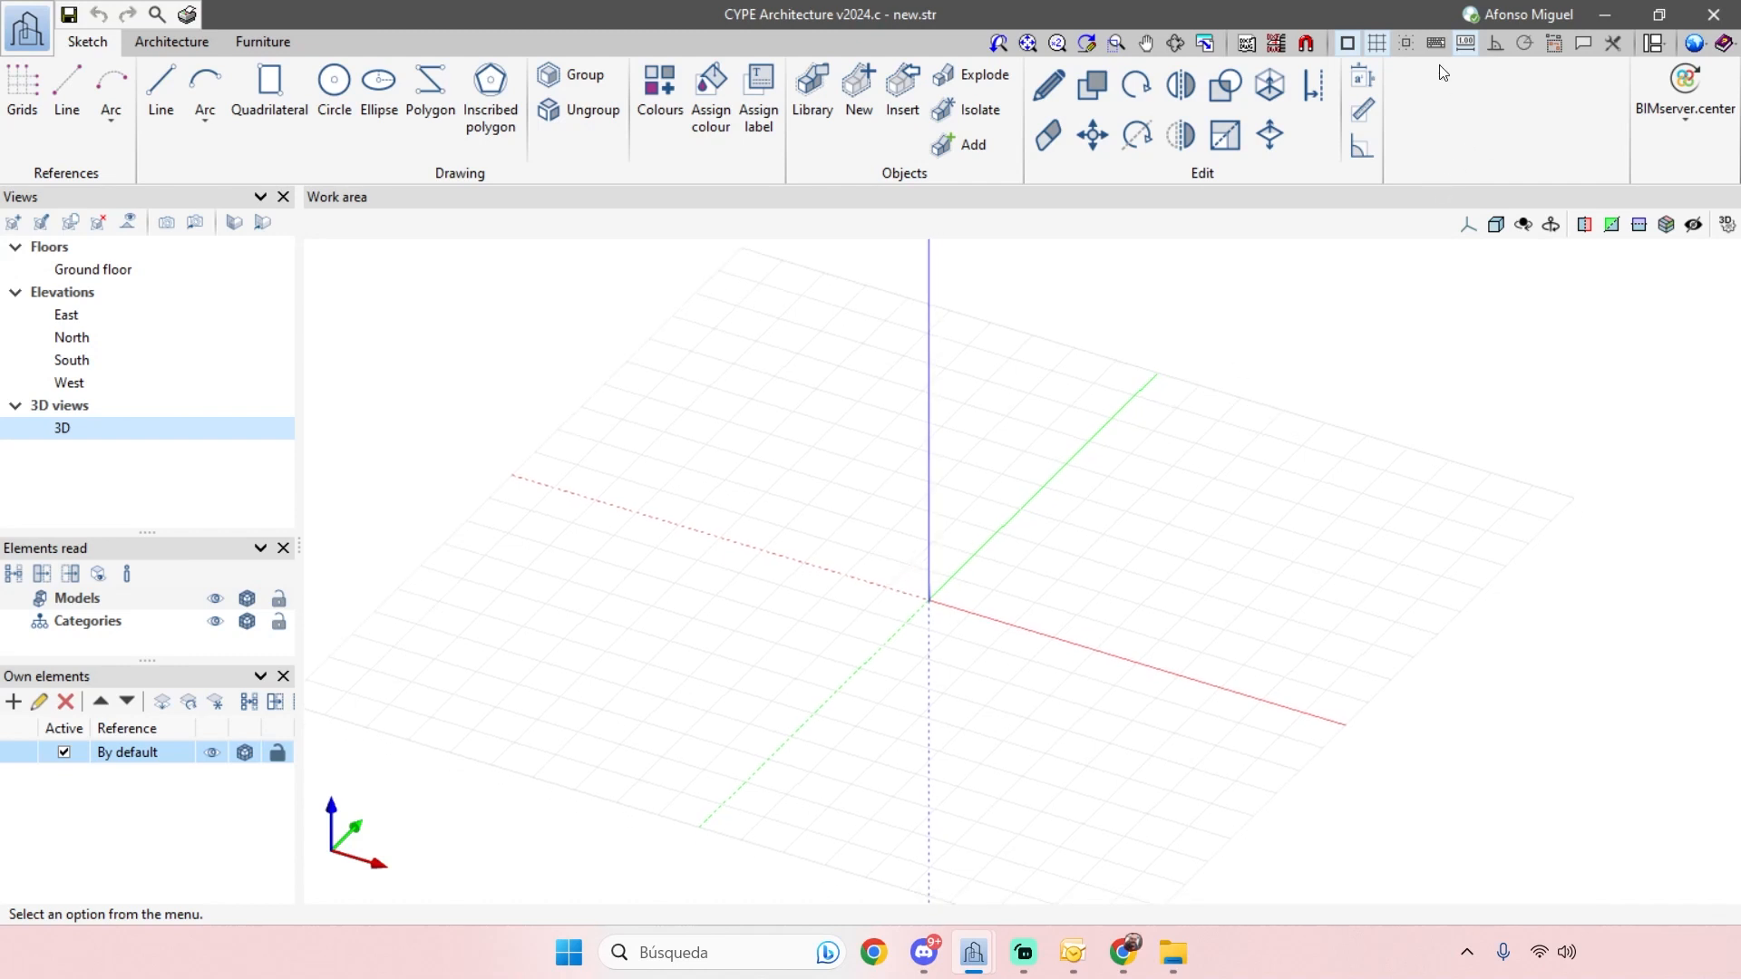
click(1384, 48)
click(1383, 48)
click(1383, 48)
click(1383, 49)
click(1384, 49)
click(1384, 48)
scroll(1009, 595, up, 1)
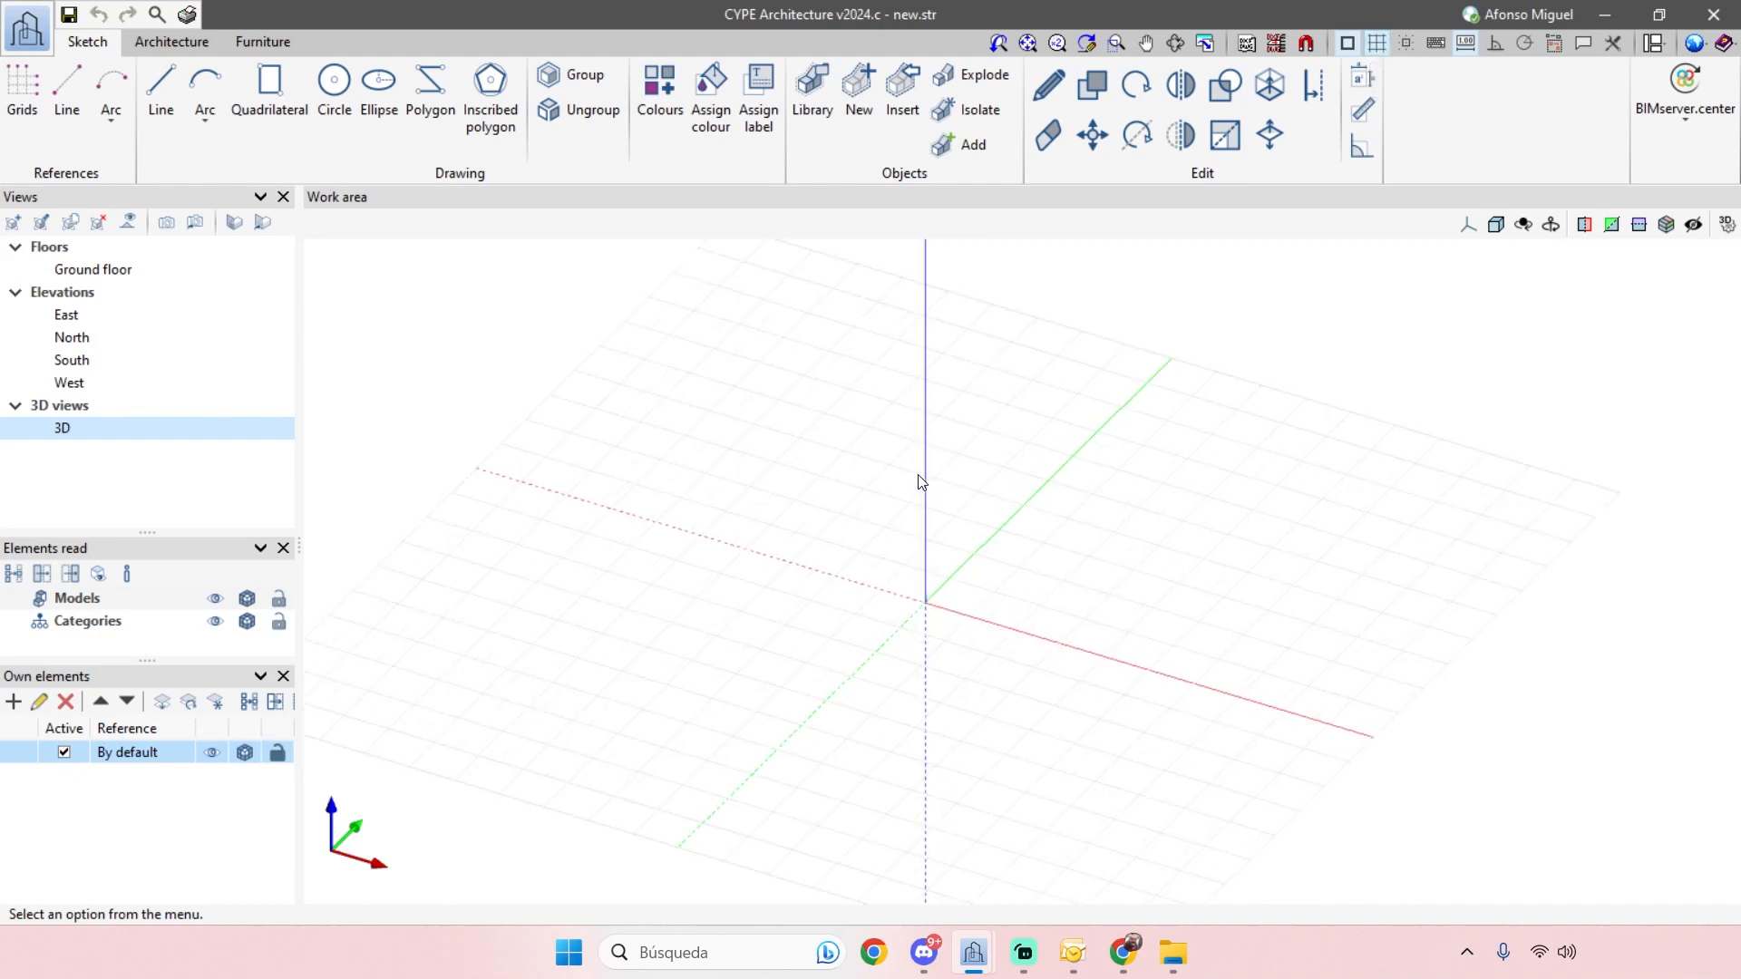
middle_drag(1041, 587, 1012, 608)
scroll(963, 543, up, 2)
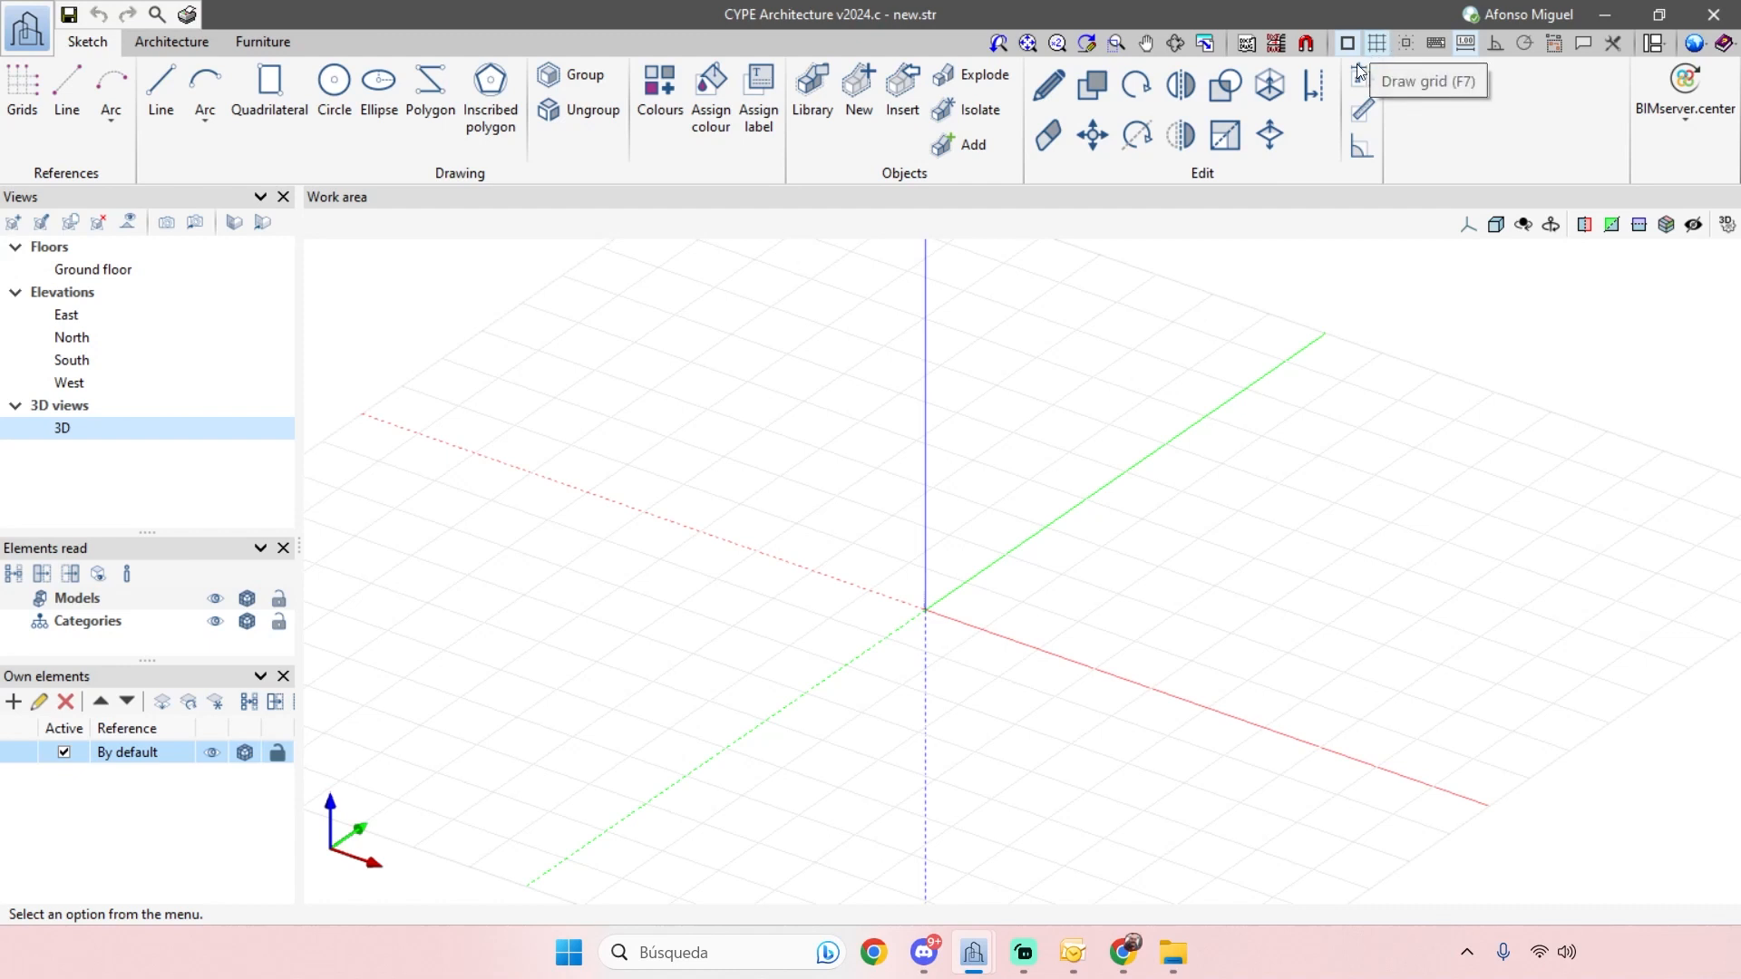
- Open the Units settings and review the units offered for Dimensions
click(1705, 42)
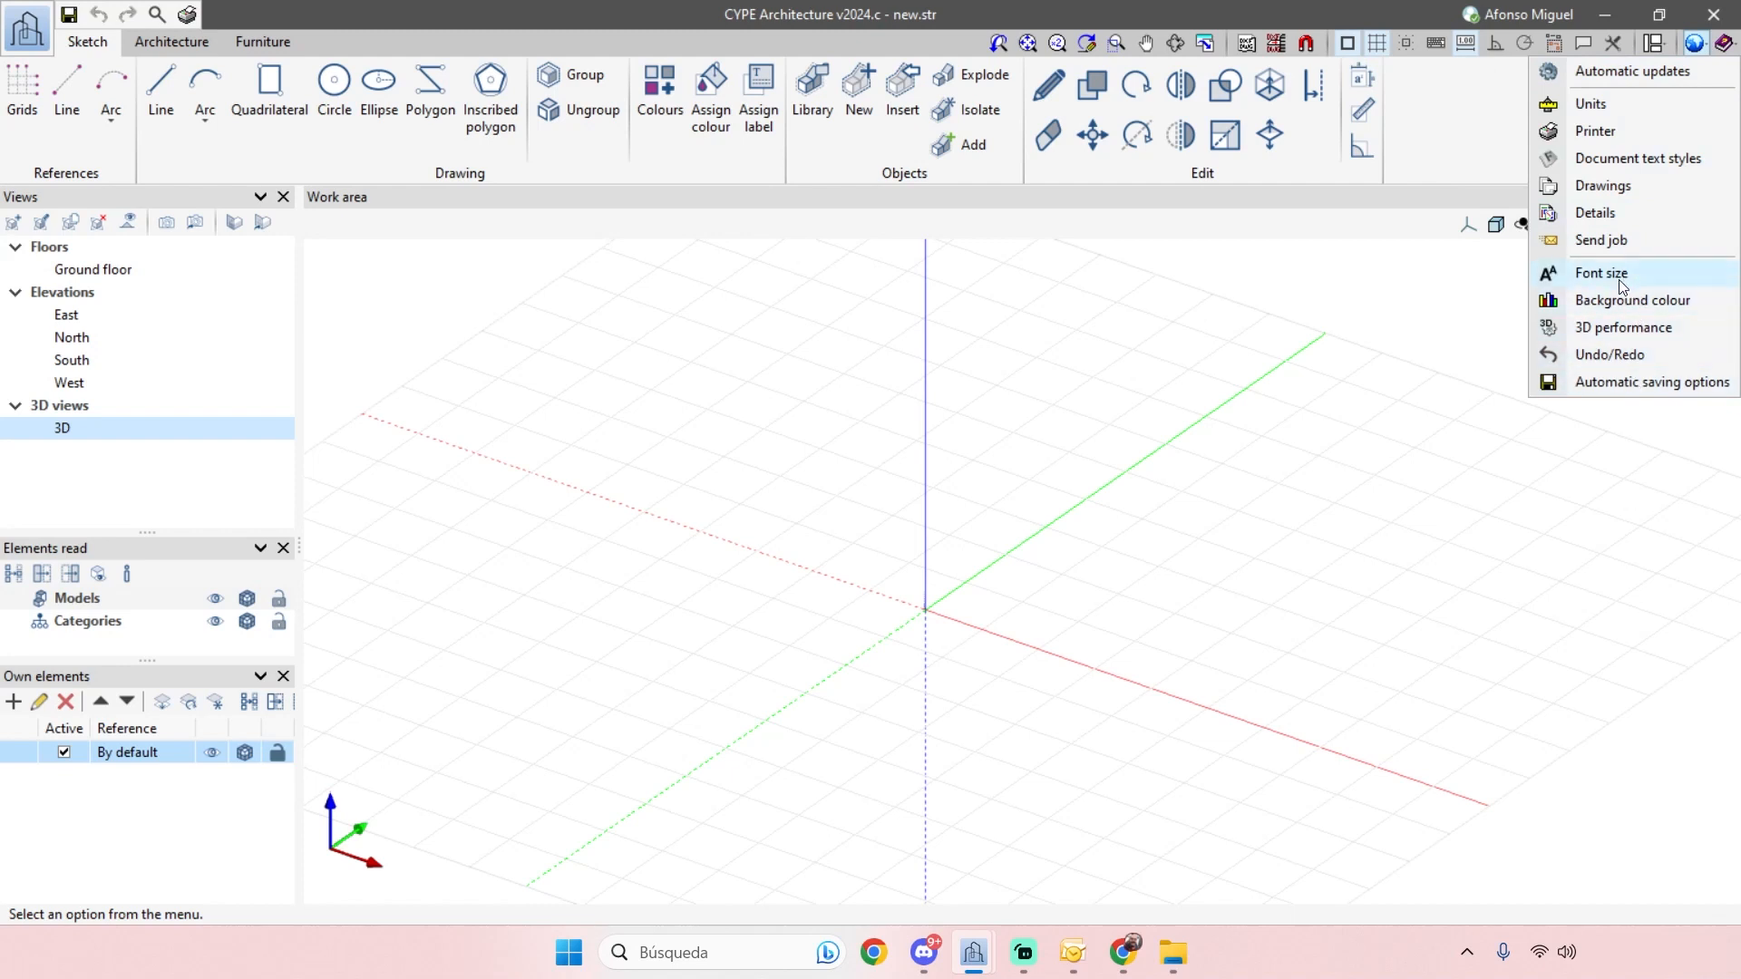
click(1594, 104)
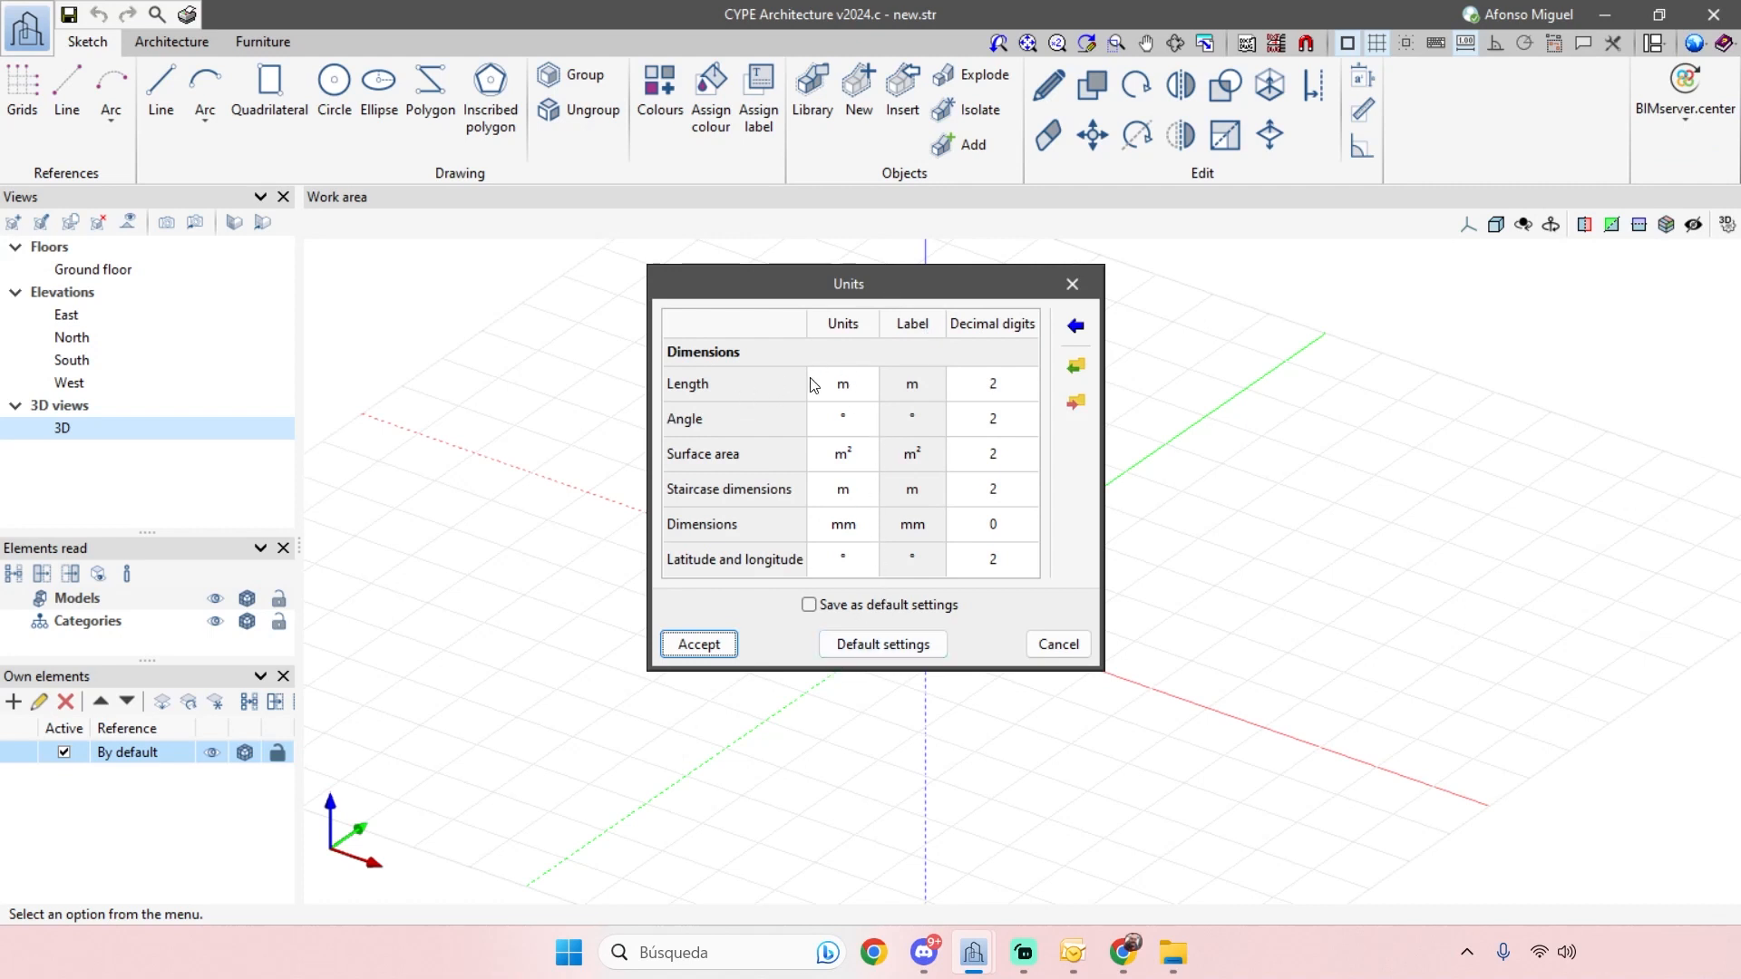
click(861, 530)
click(866, 528)
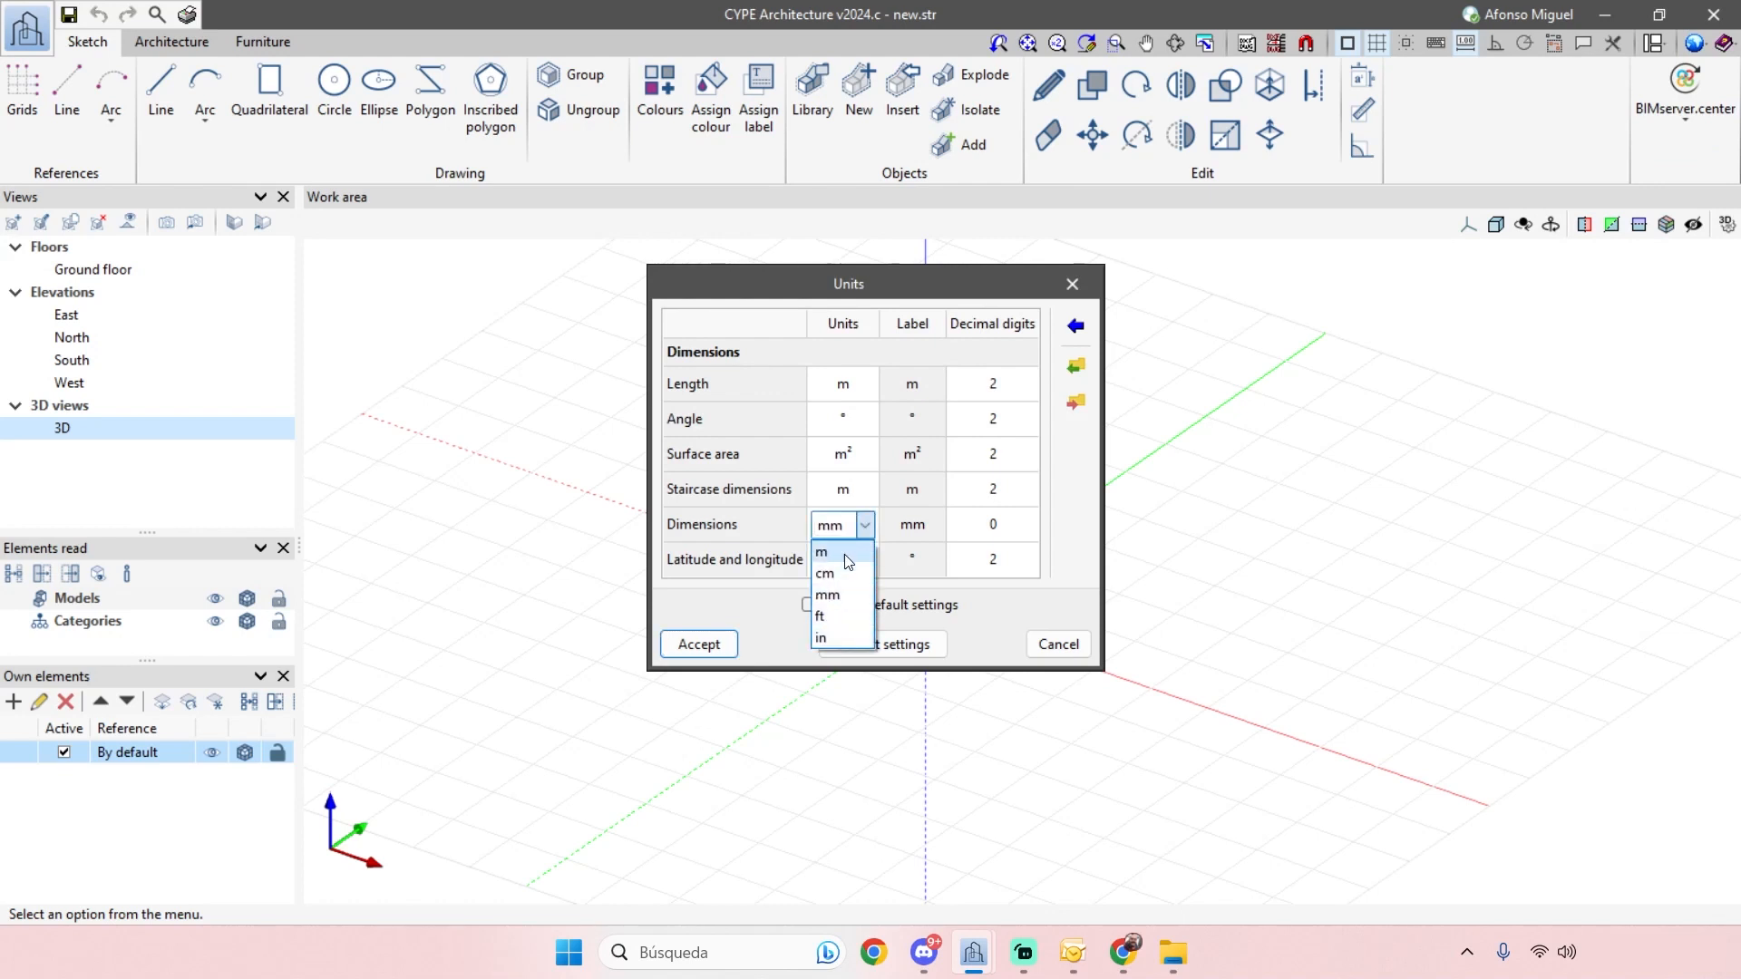
click(780, 562)
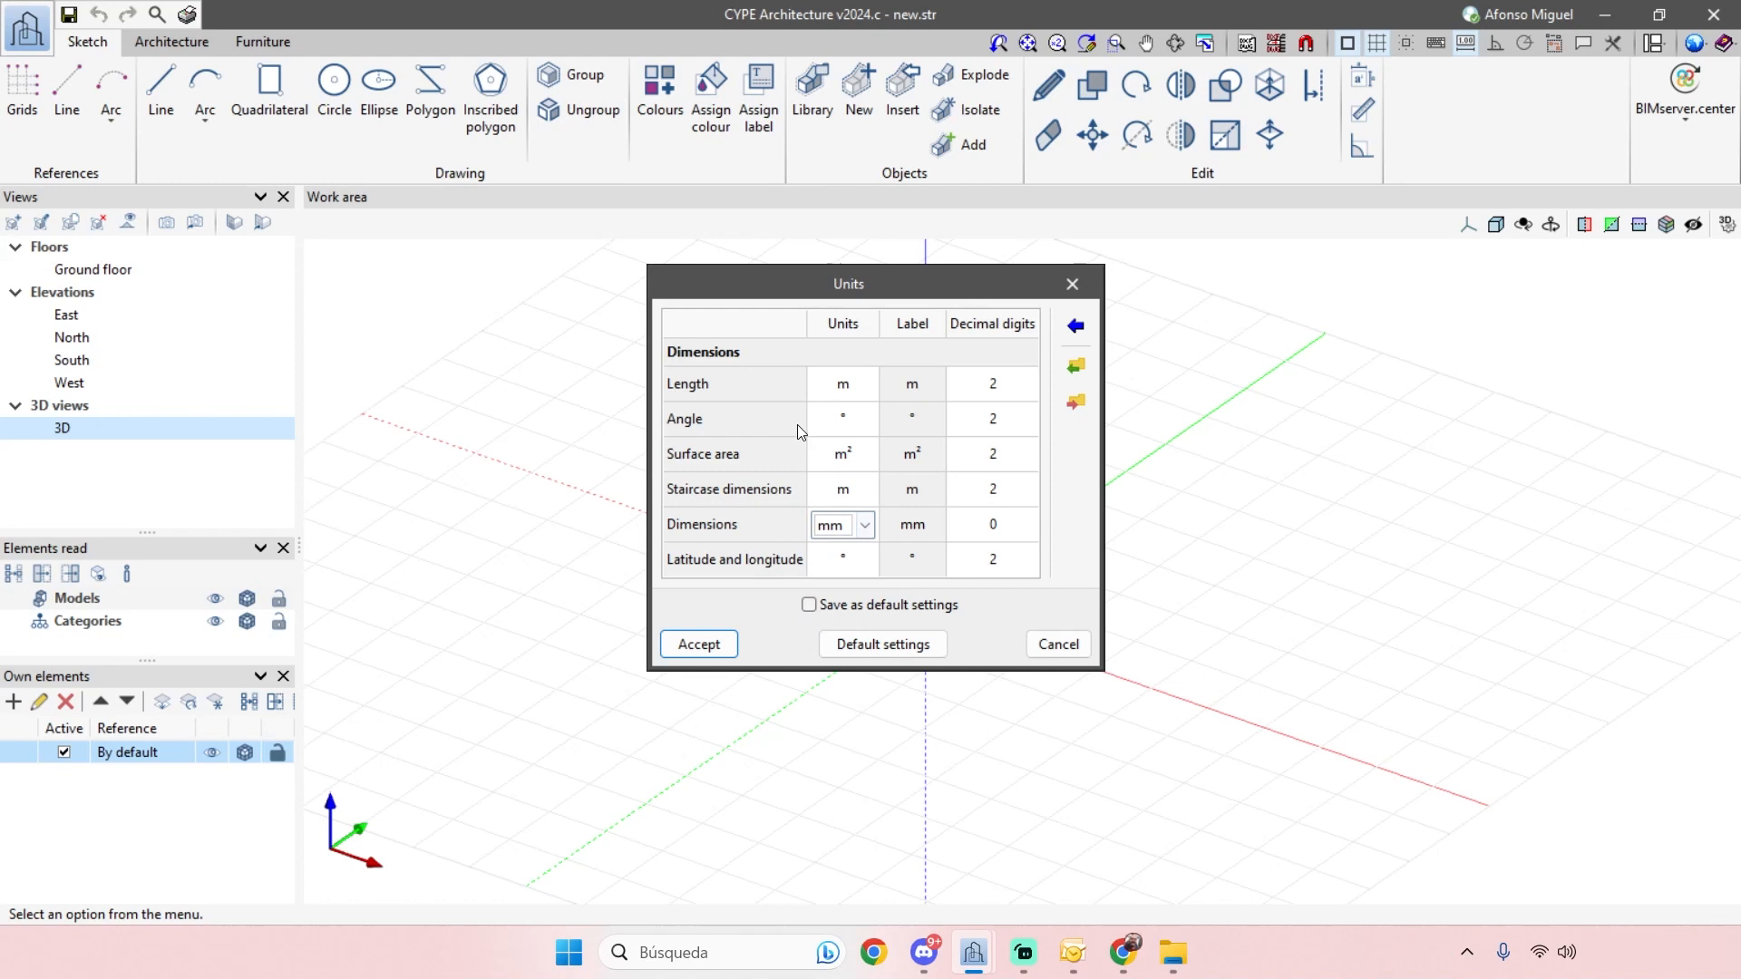
- Review the System of units options and the save-as-default setting, then close the Units settings without accepting
click(1080, 332)
drag(900, 401, 1100, 439)
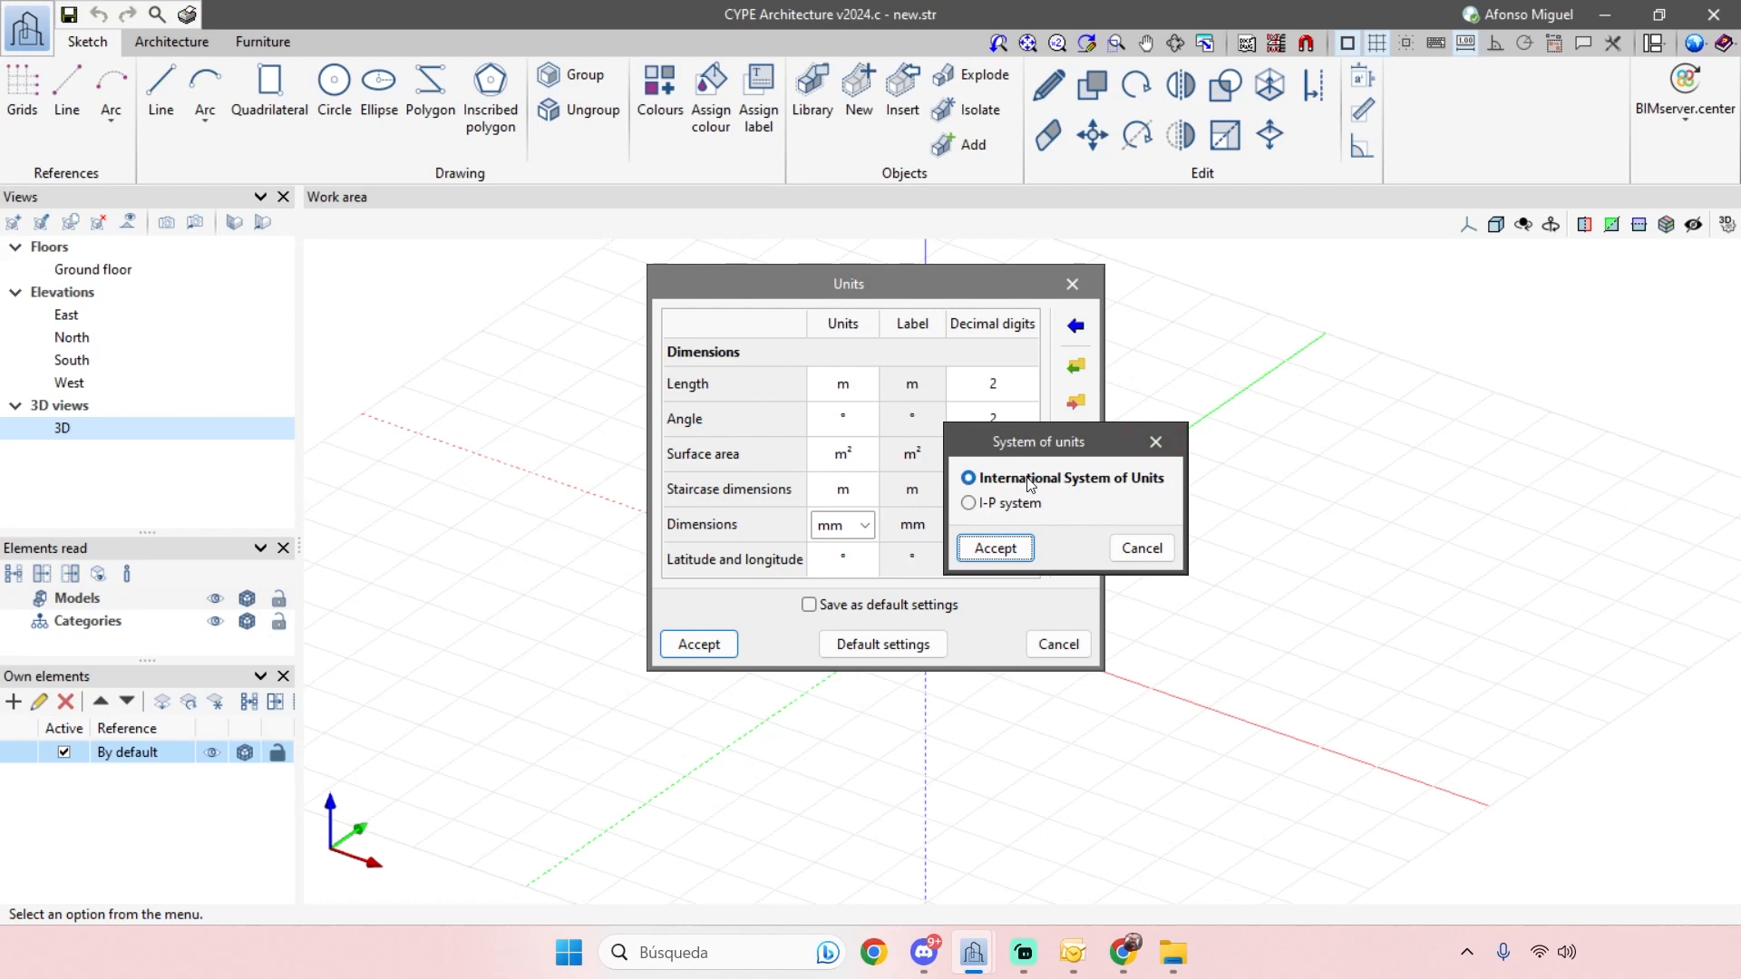
key(Escape)
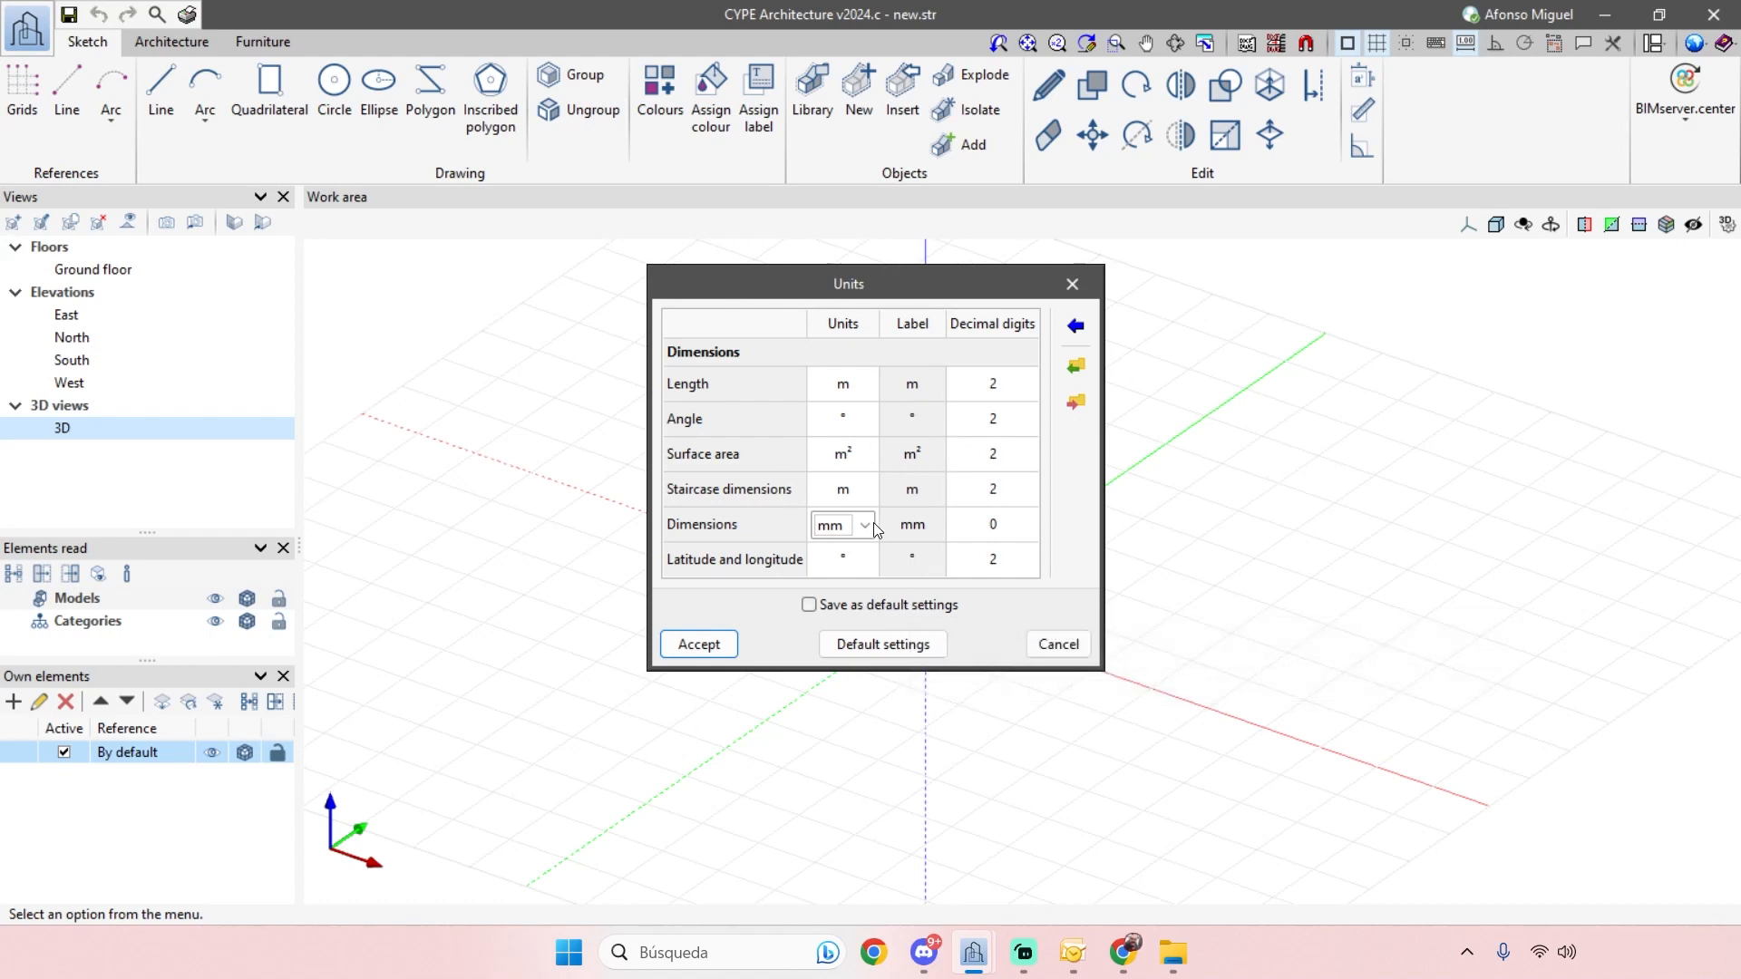
click(813, 605)
click(815, 609)
click(1079, 286)
- Try the predefined XY plan orientation on the empty work area, then return to an oblique 3D view
scroll(1221, 602, down, 2)
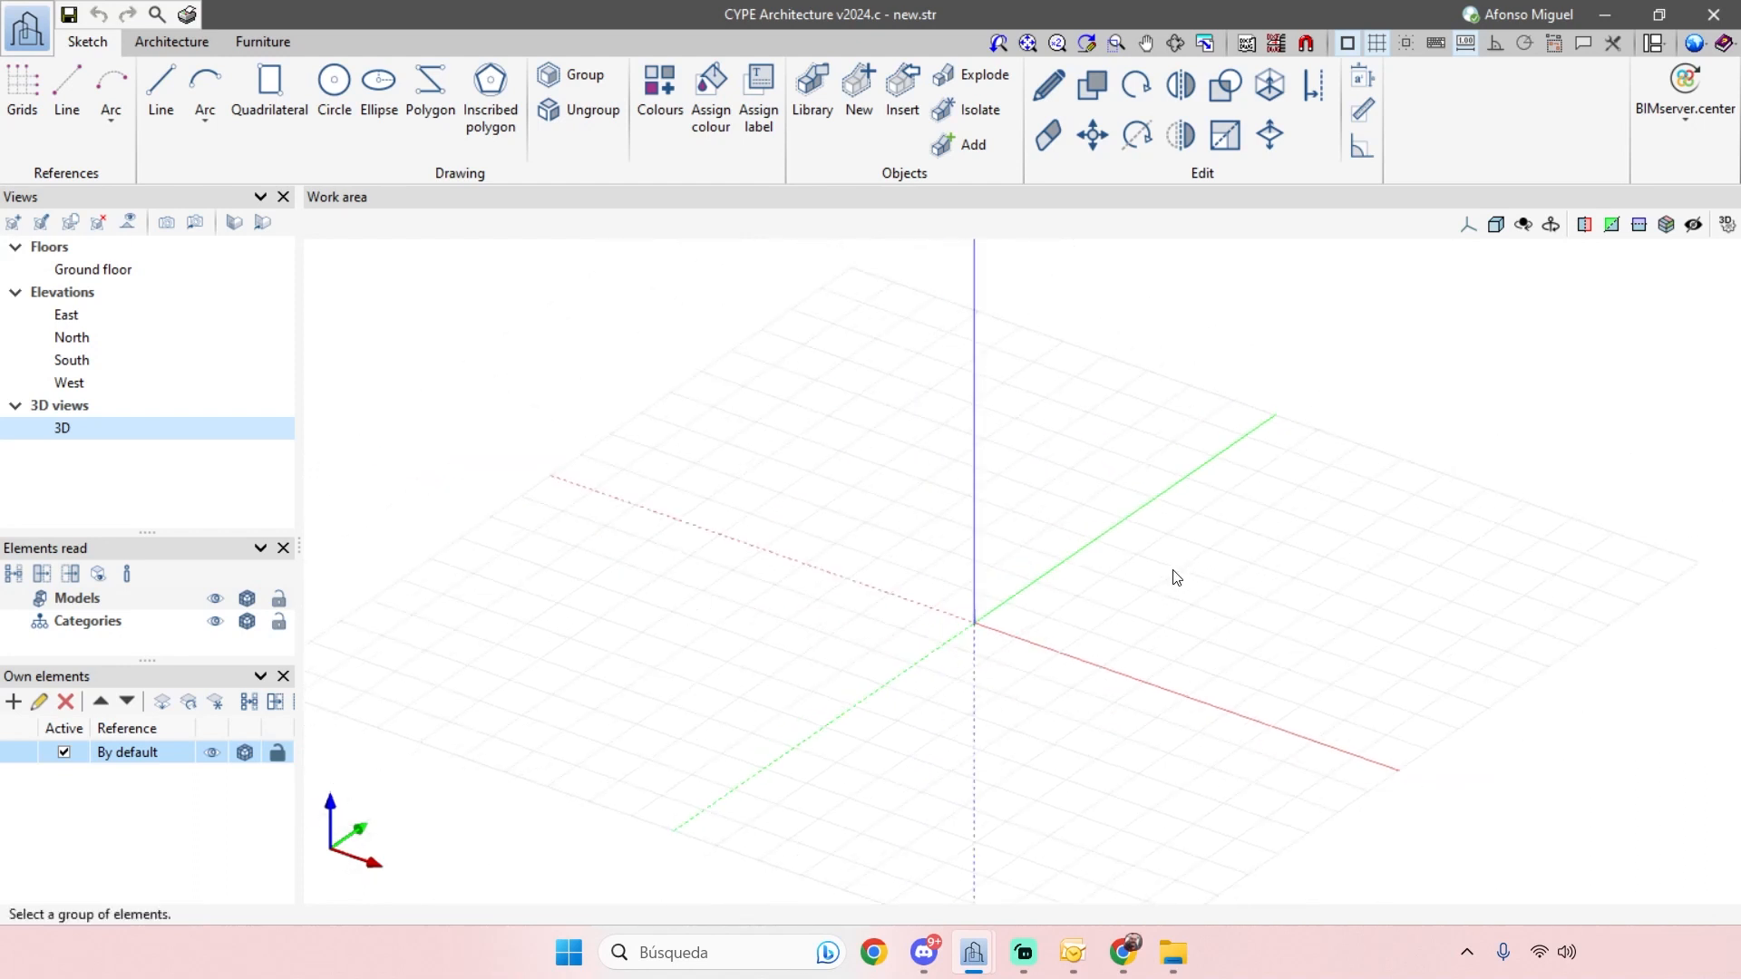
mouse_move(1073, 568)
middle_down()
mouse_move(1178, 547)
mouse_move(1085, 498)
mouse_move(1095, 560)
middle_up()
middle_drag(1096, 561, 979, 574)
scroll(993, 523, up, 1)
scroll(997, 581, down, 3)
scroll(978, 573, up, 3)
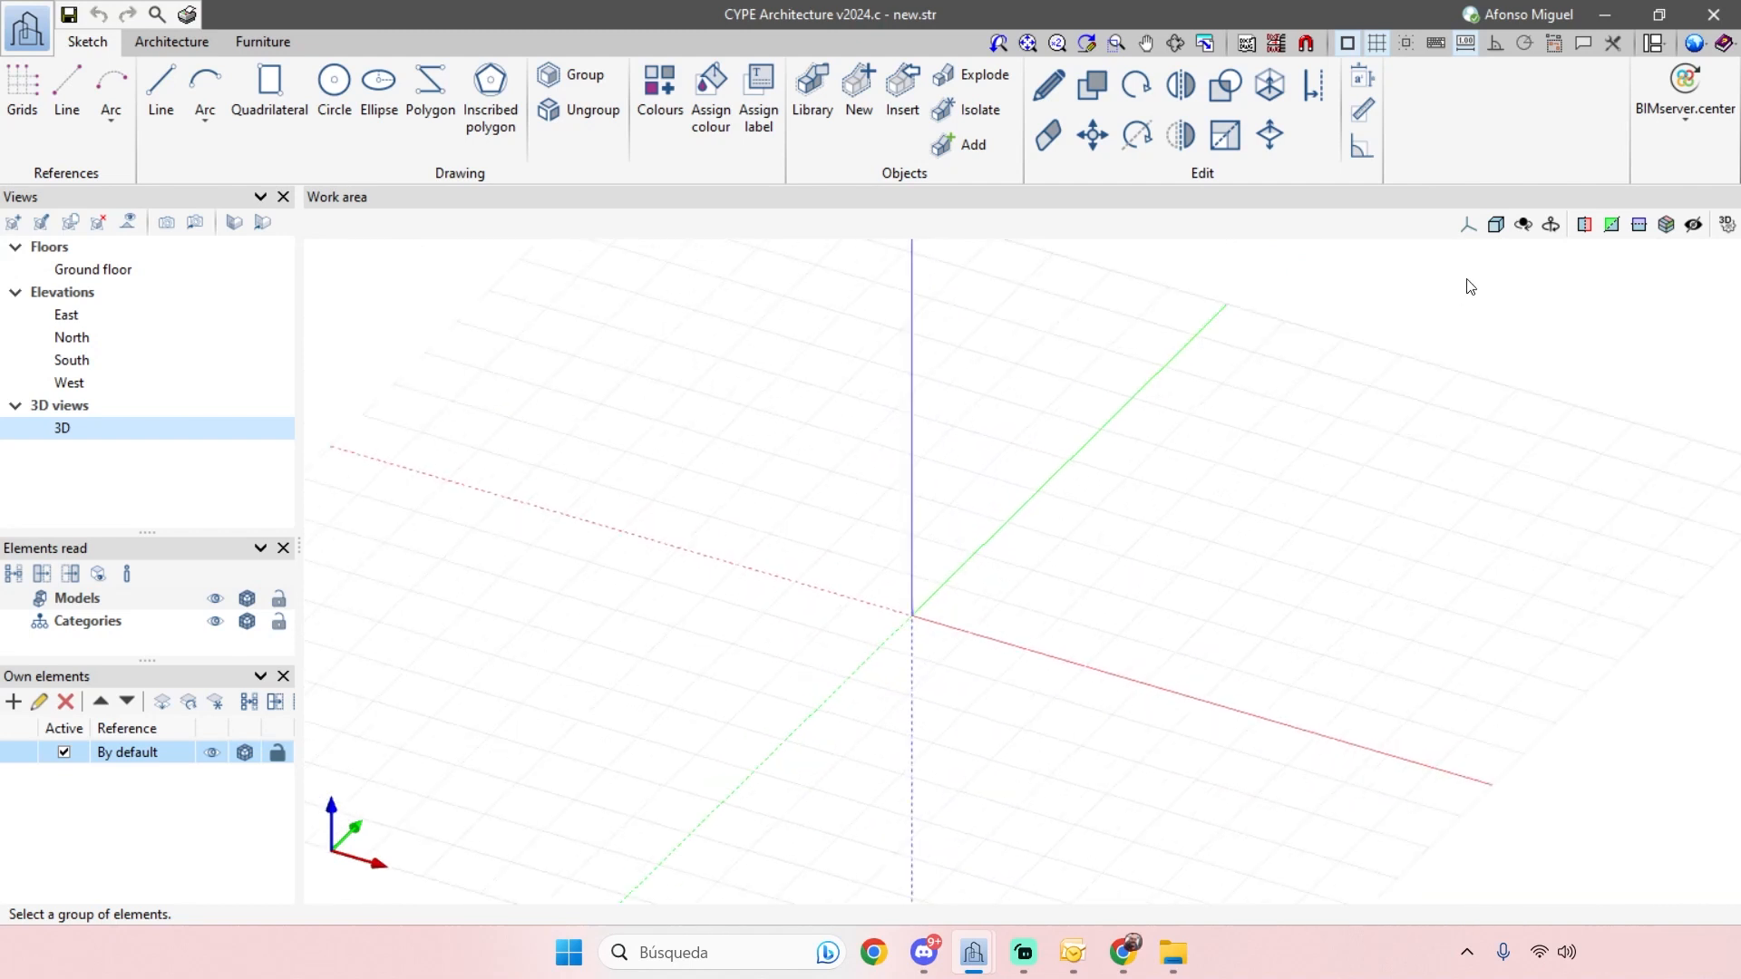
click(1468, 225)
click(1521, 262)
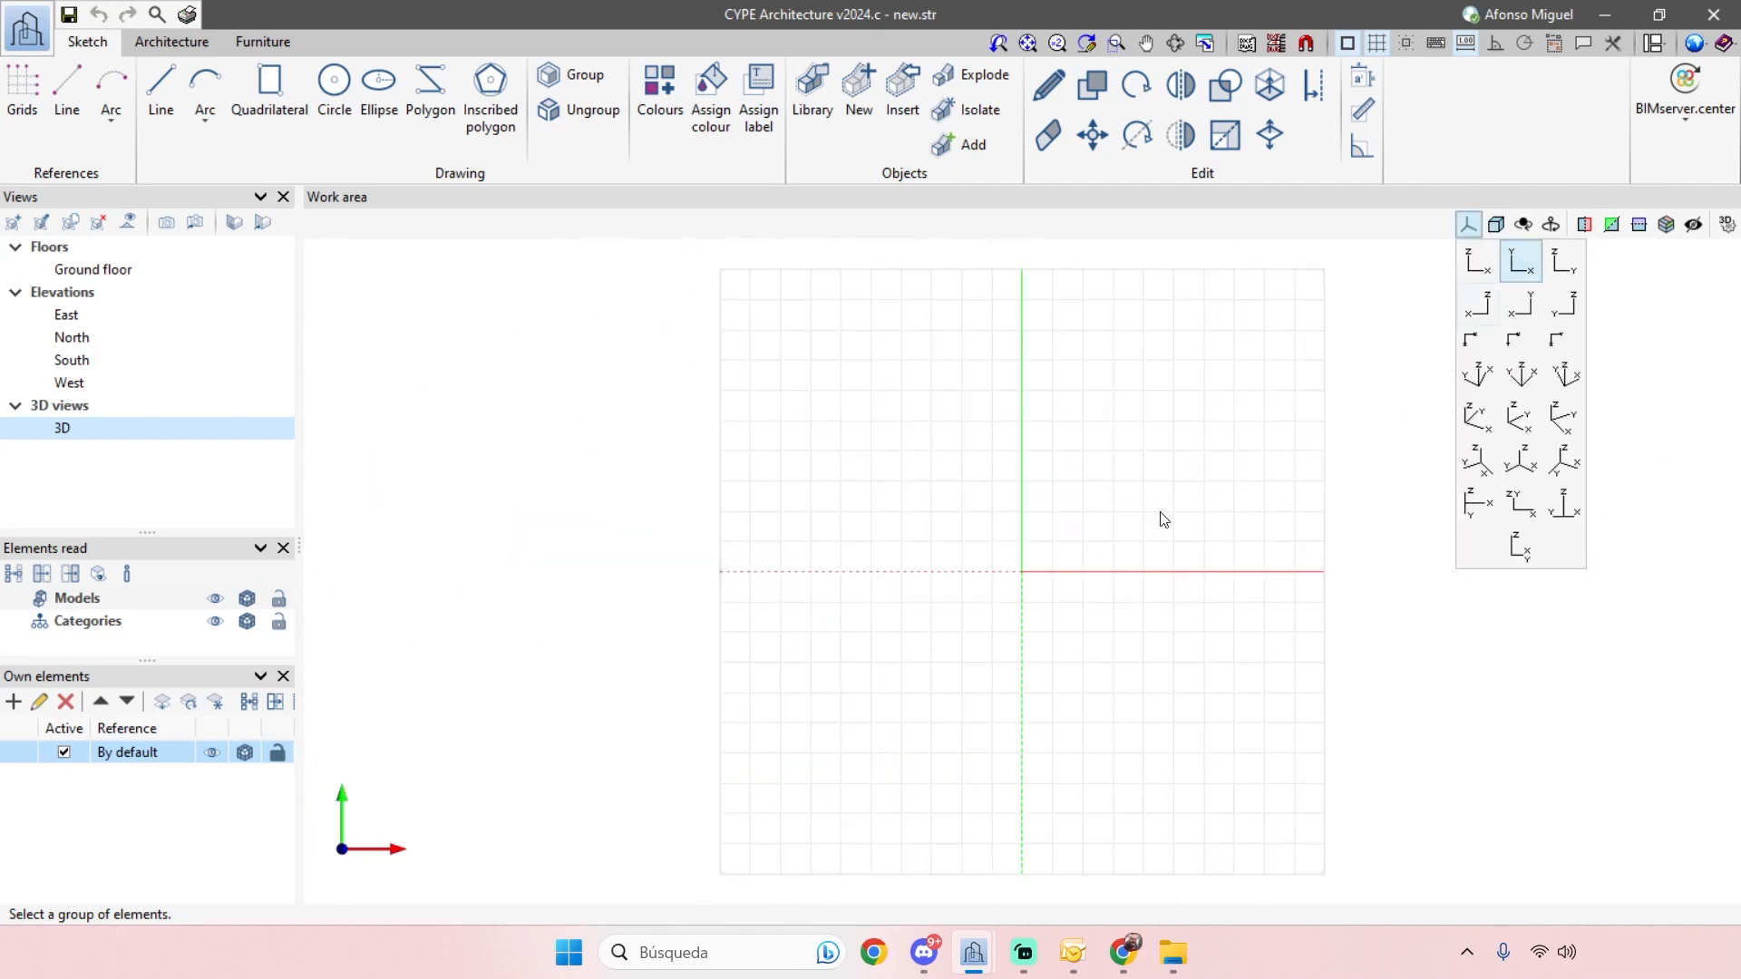
mouse_move(1135, 641)
middle_down()
mouse_move(1042, 536)
mouse_move(1125, 672)
mouse_move(1002, 791)
middle_up()
scroll(1125, 672, up, 1)
middle_drag(999, 658, 1037, 565)
middle_drag(1022, 568, 1052, 497)
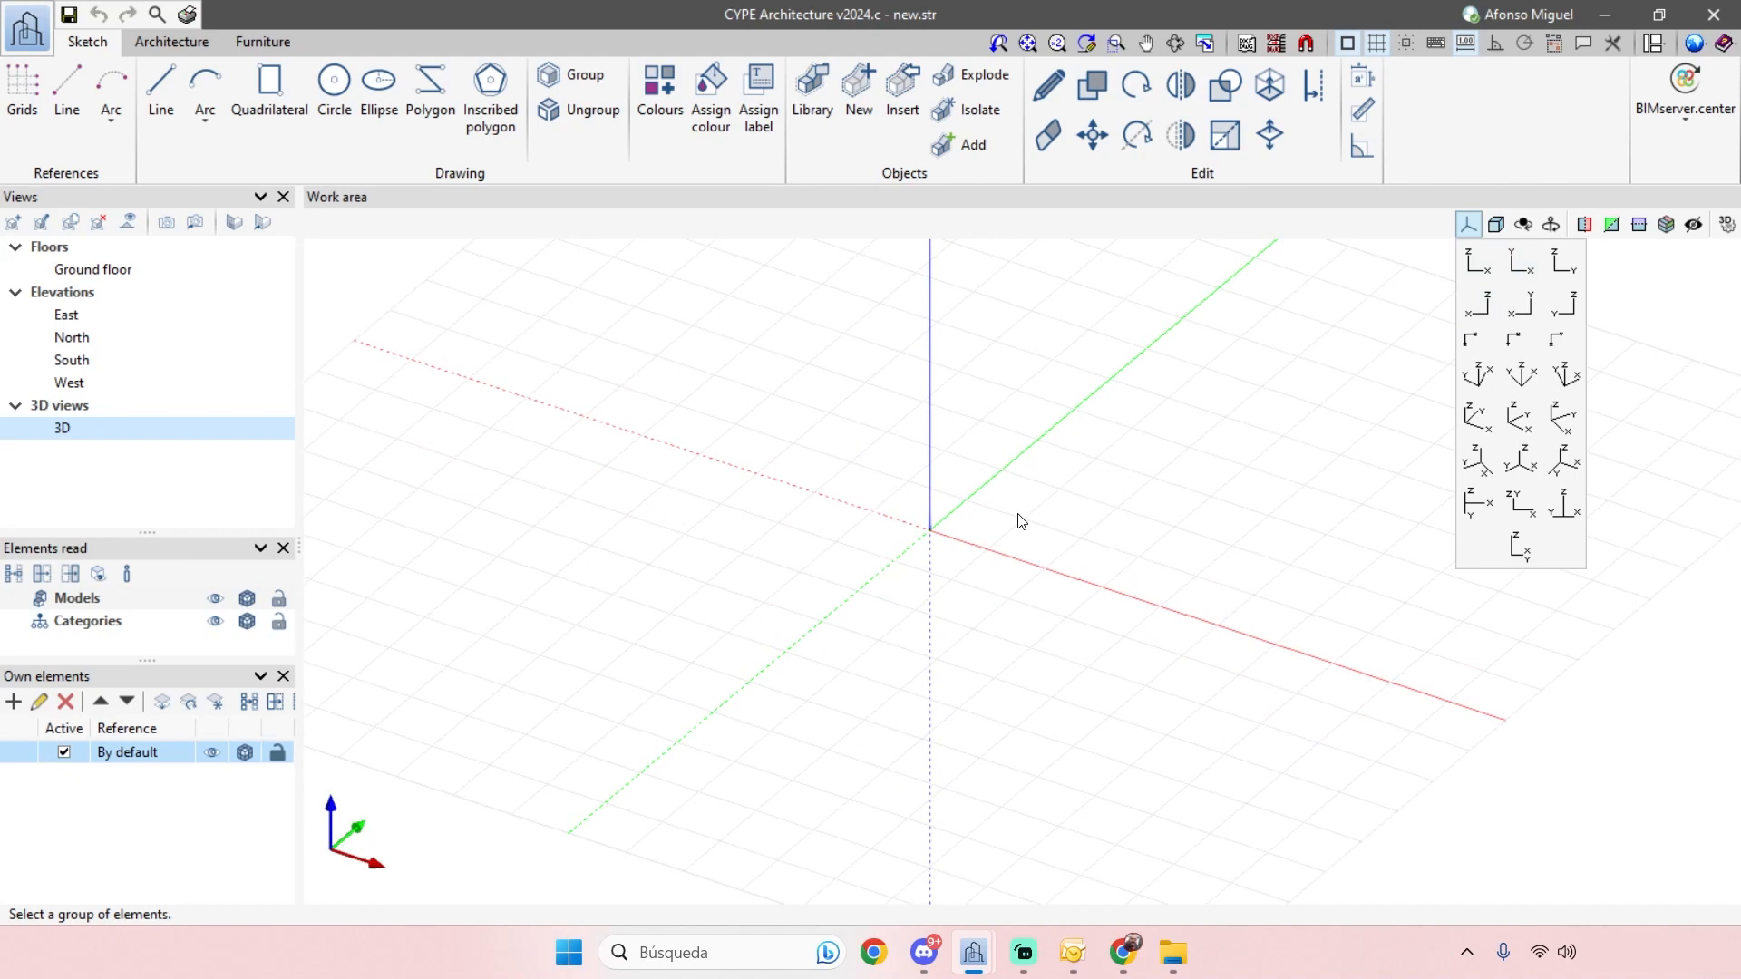
- Start the Wall tool from Architecture's vertical elements and place its properties over the work area
click(177, 42)
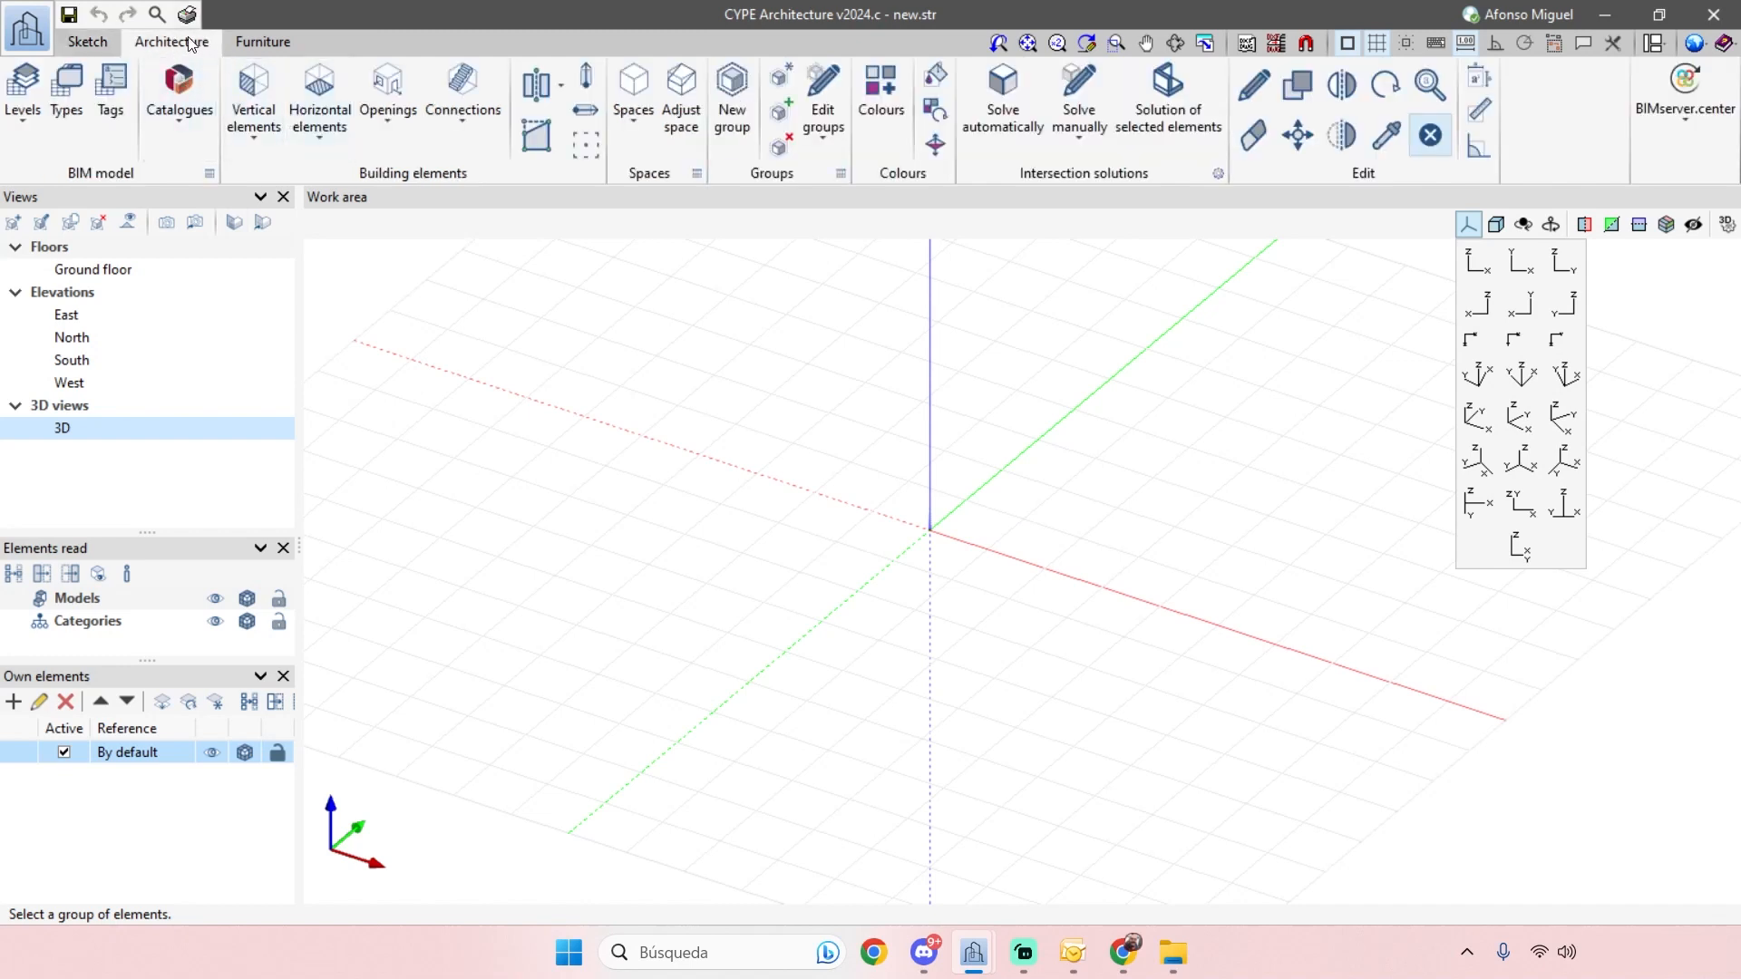
click(257, 136)
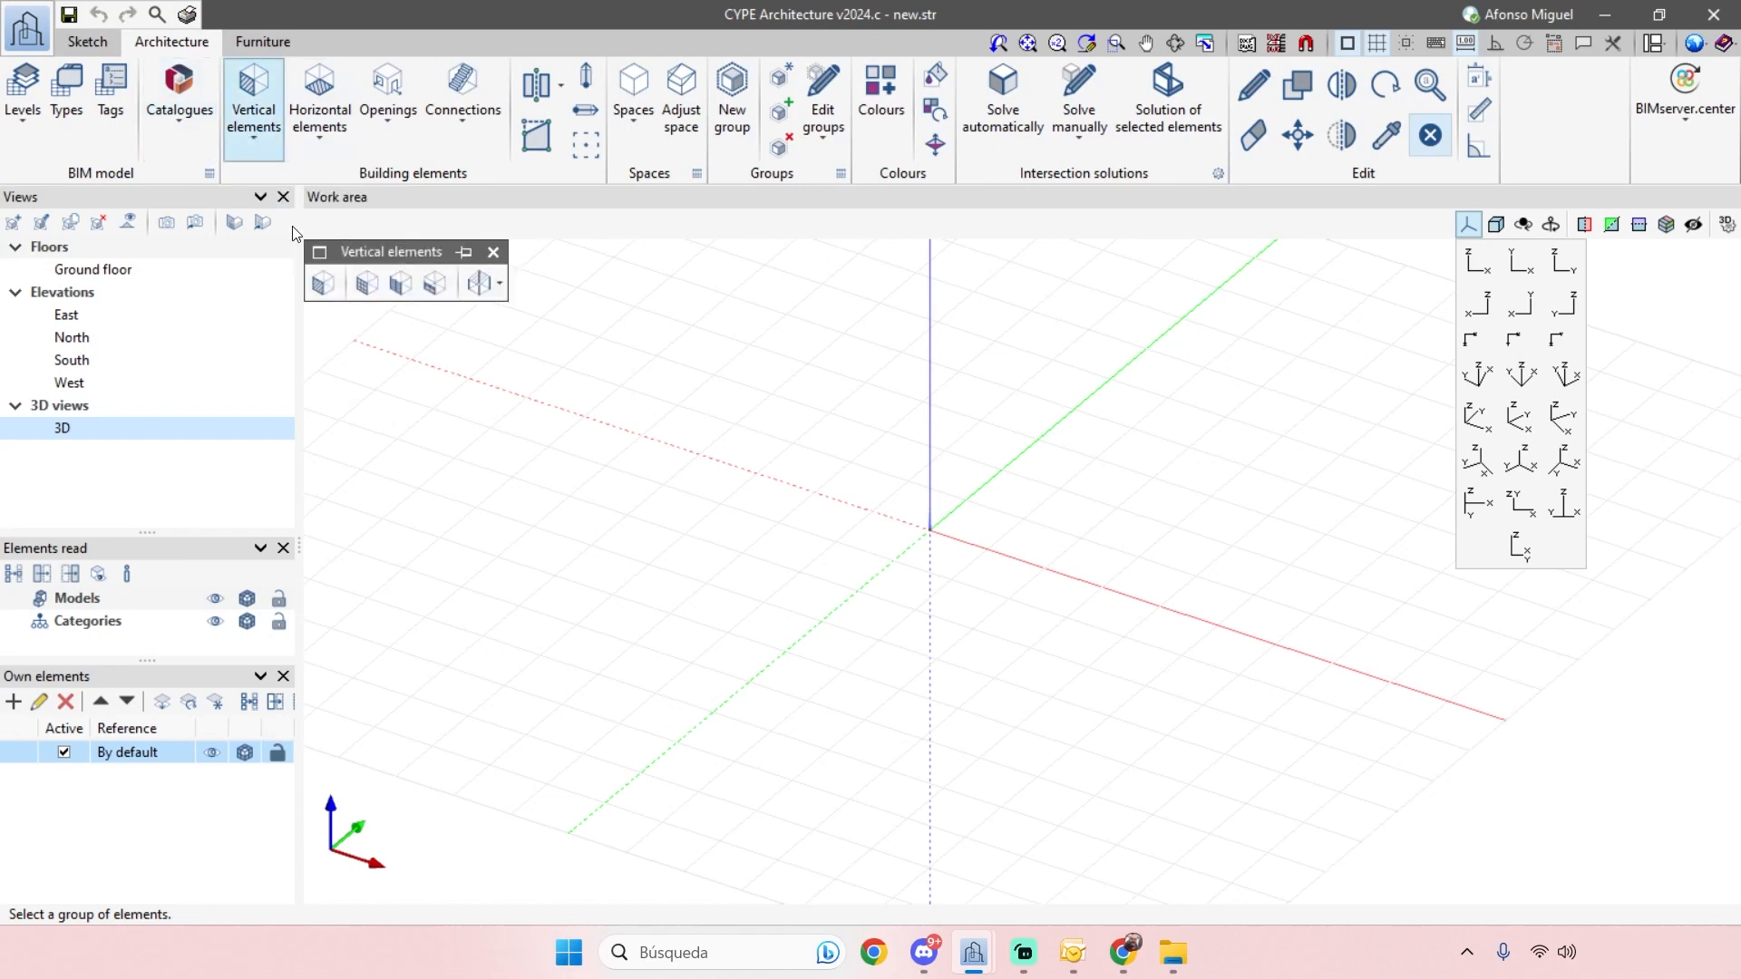
click(330, 284)
drag(451, 215, 464, 286)
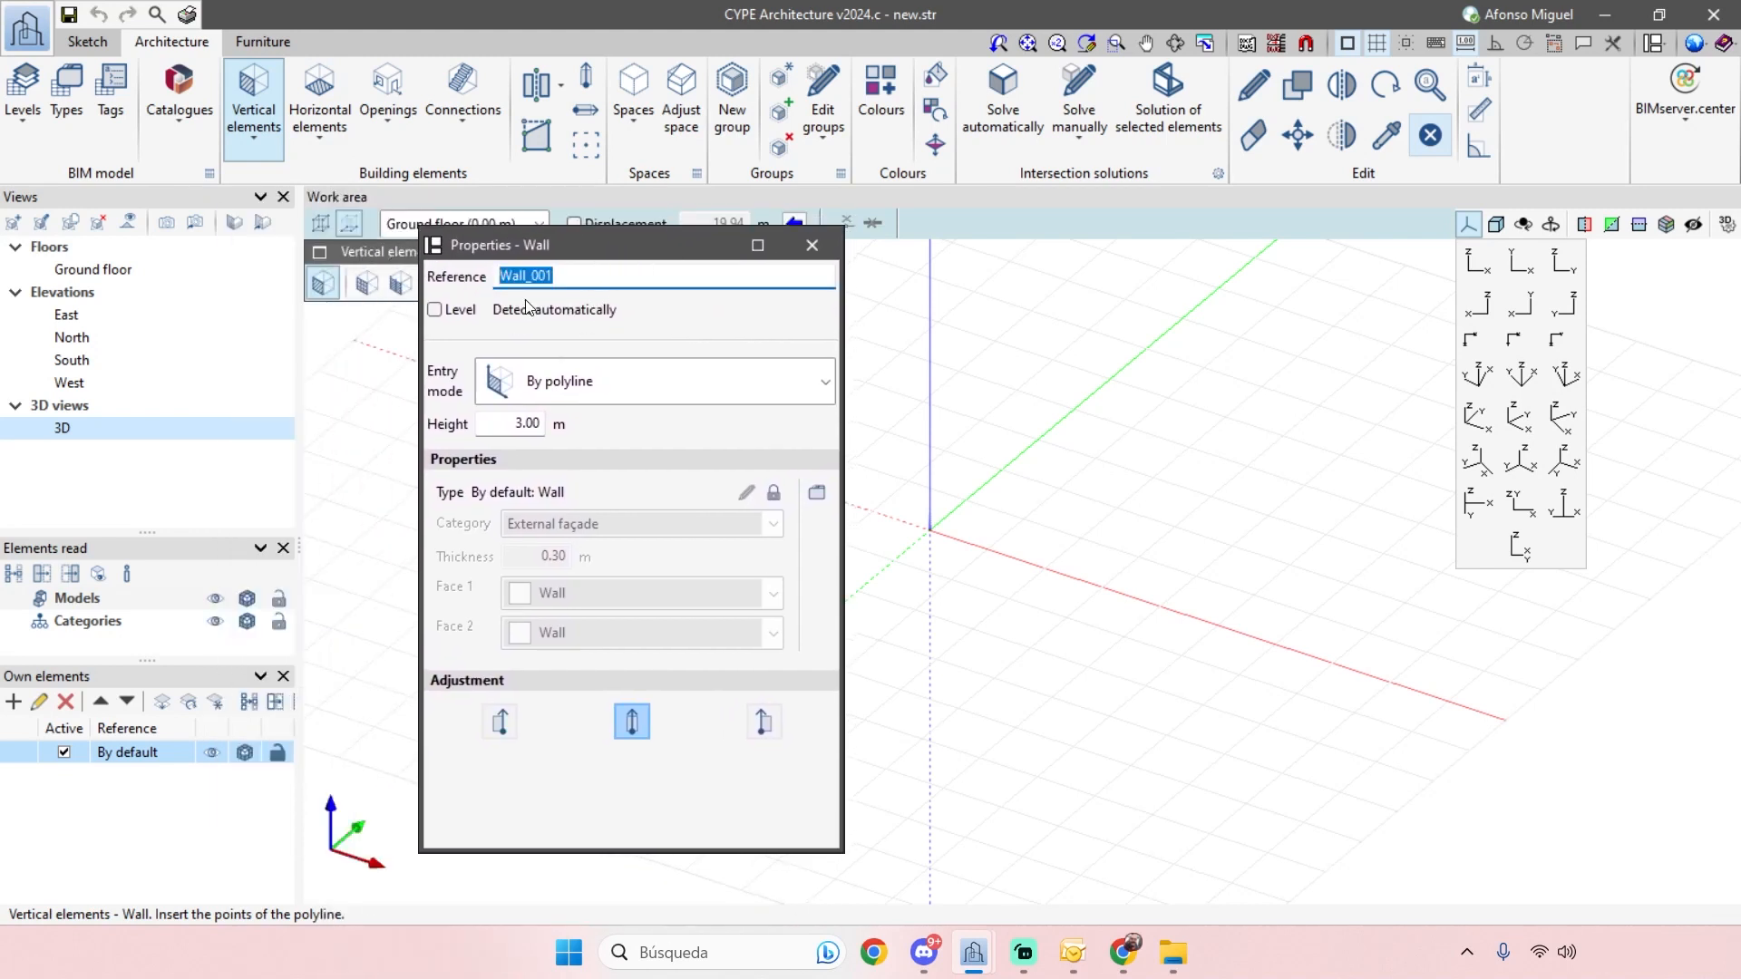
- Review the wall's entry modes, keeping By polyline, and view the loadable wall typologies without accepting any
click(811, 390)
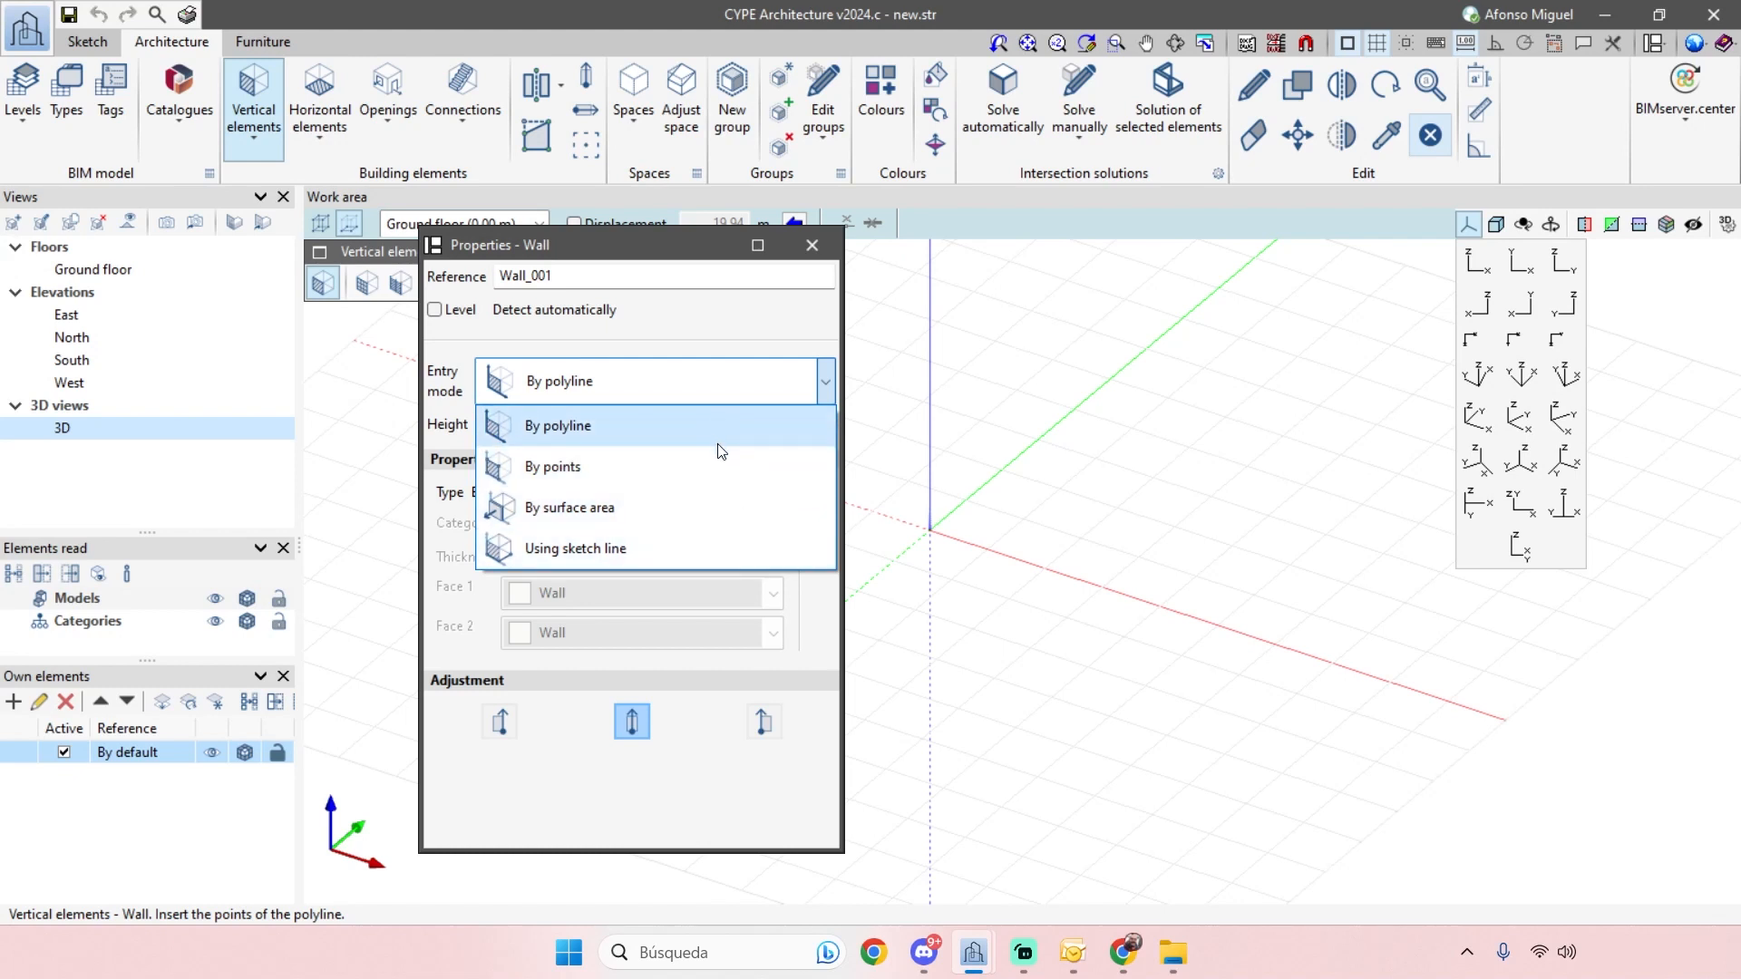
click(629, 430)
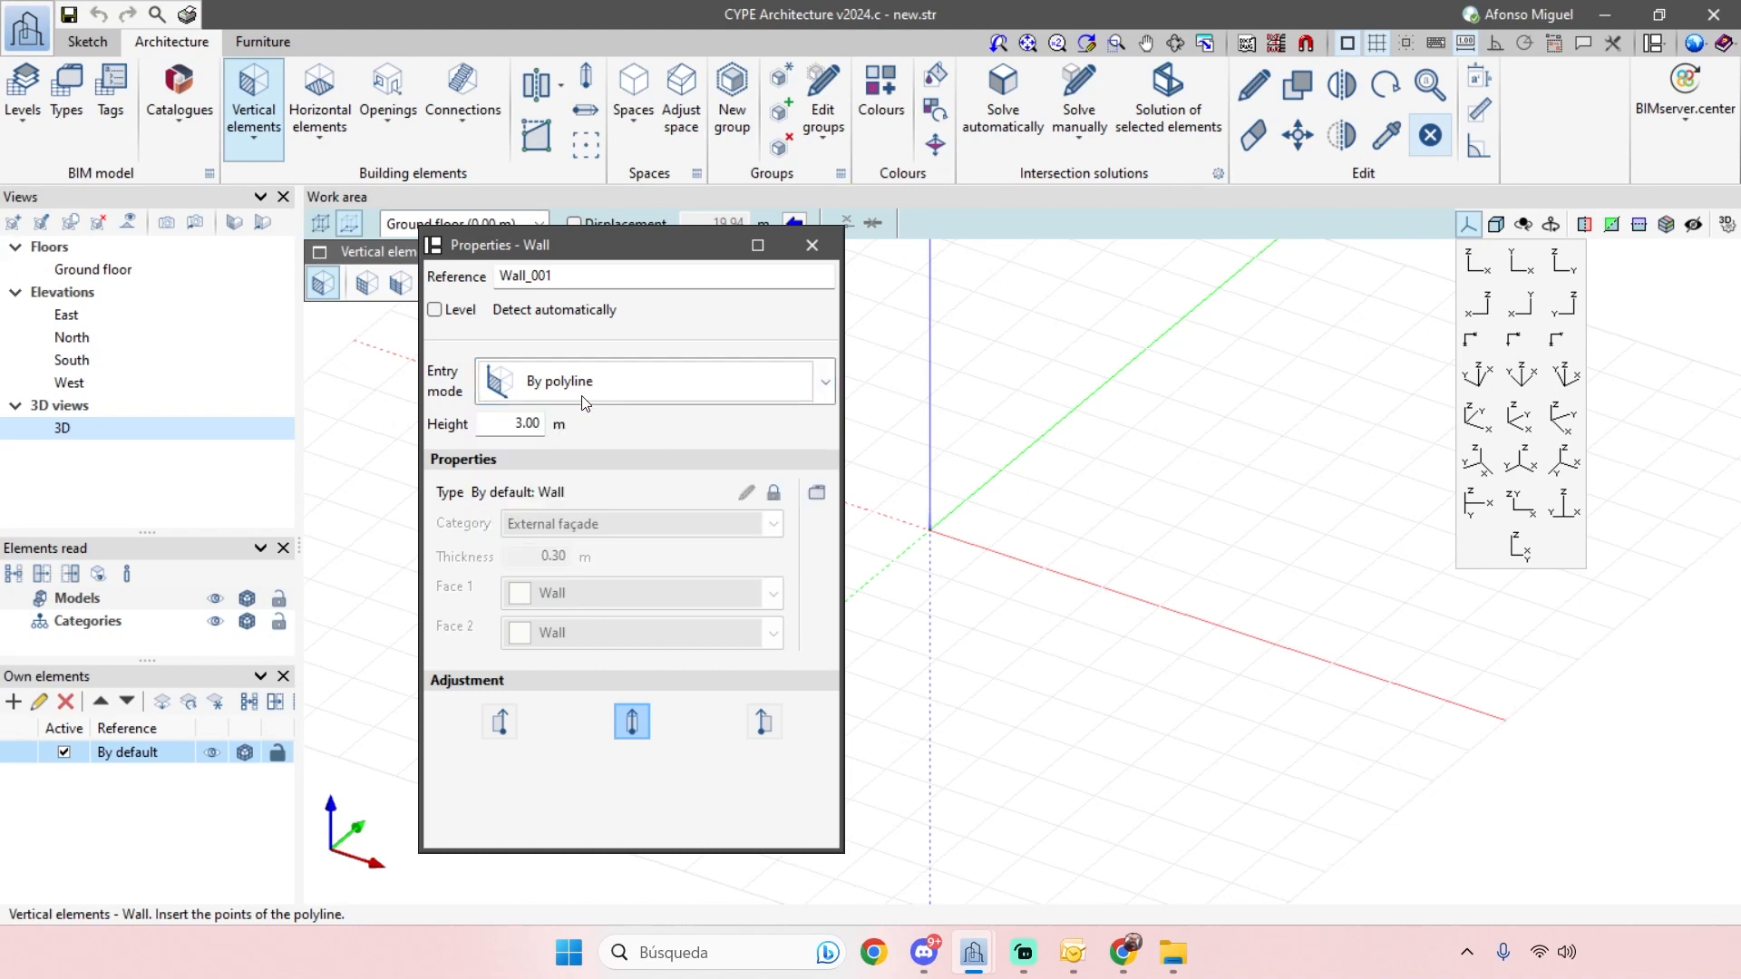
click(504, 423)
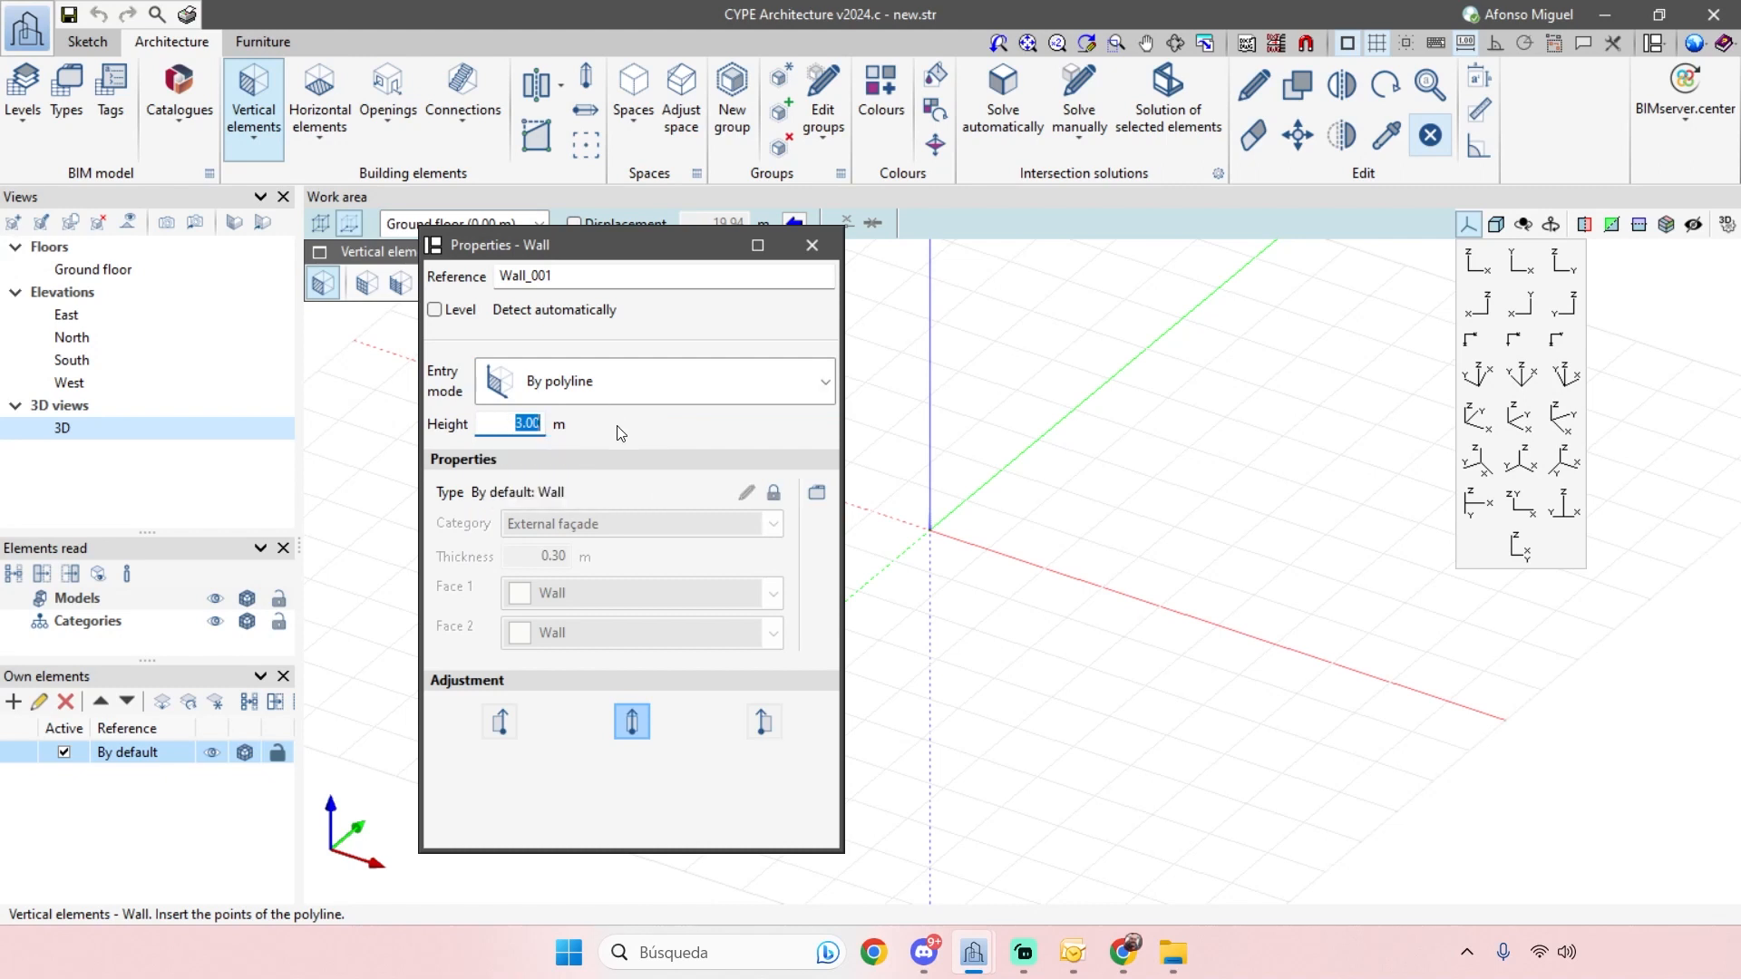
click(819, 492)
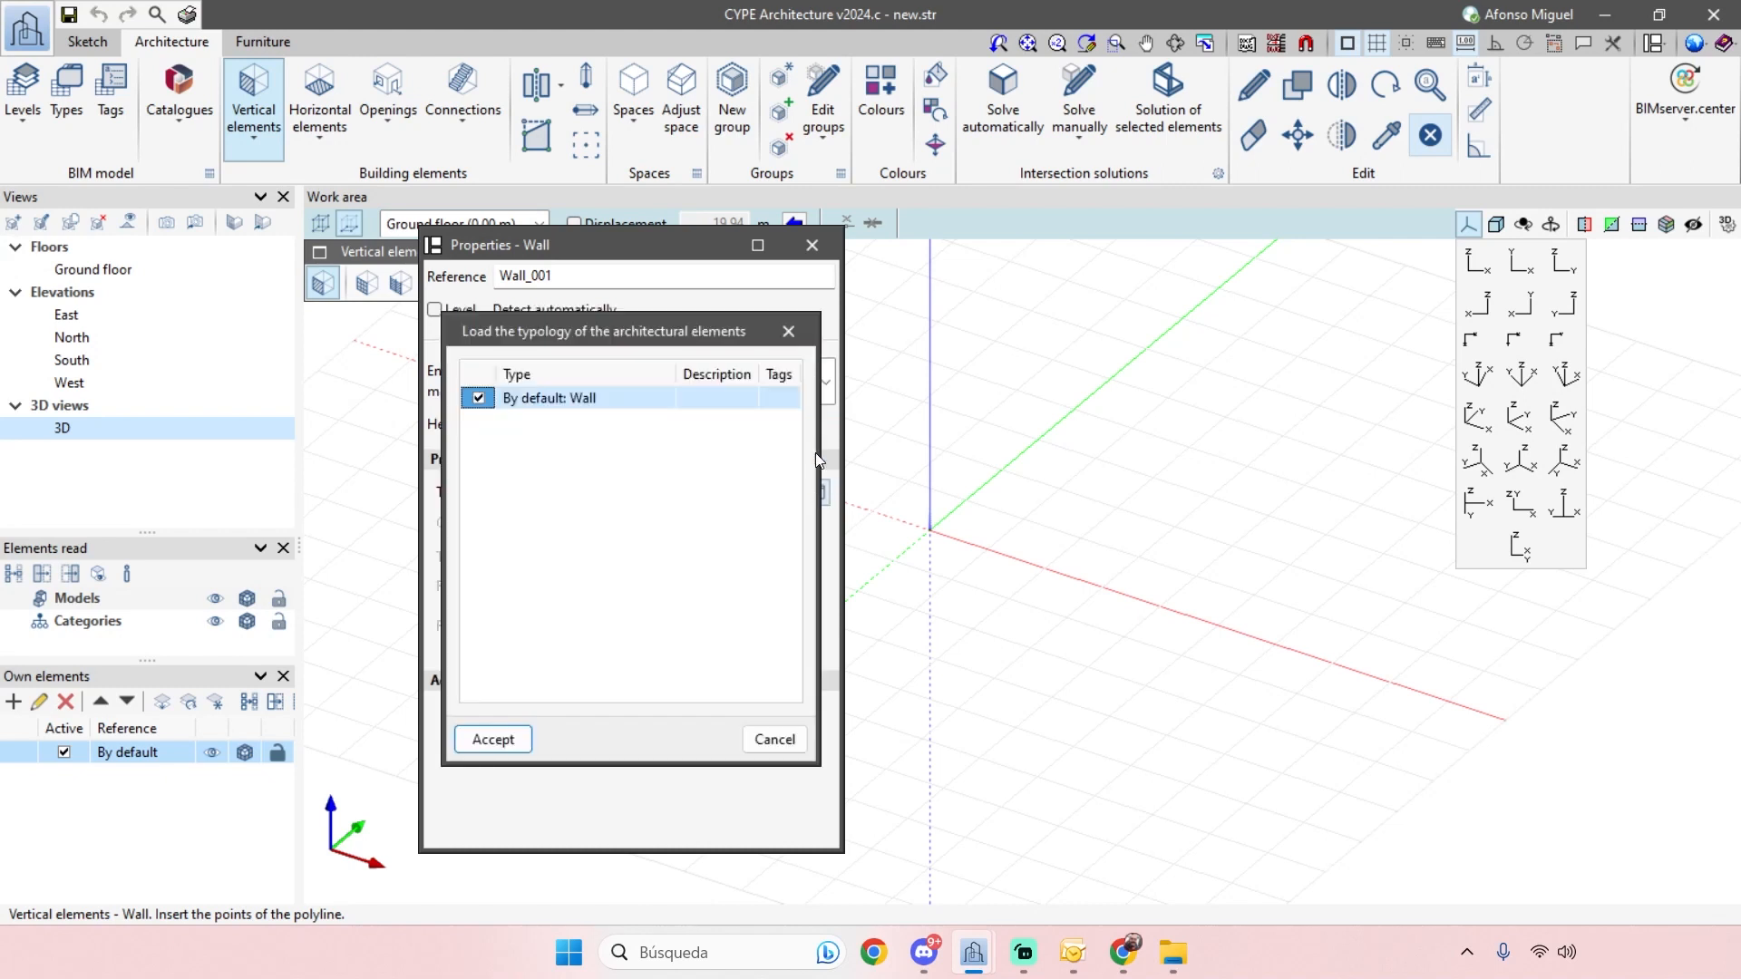
drag(659, 339, 777, 388)
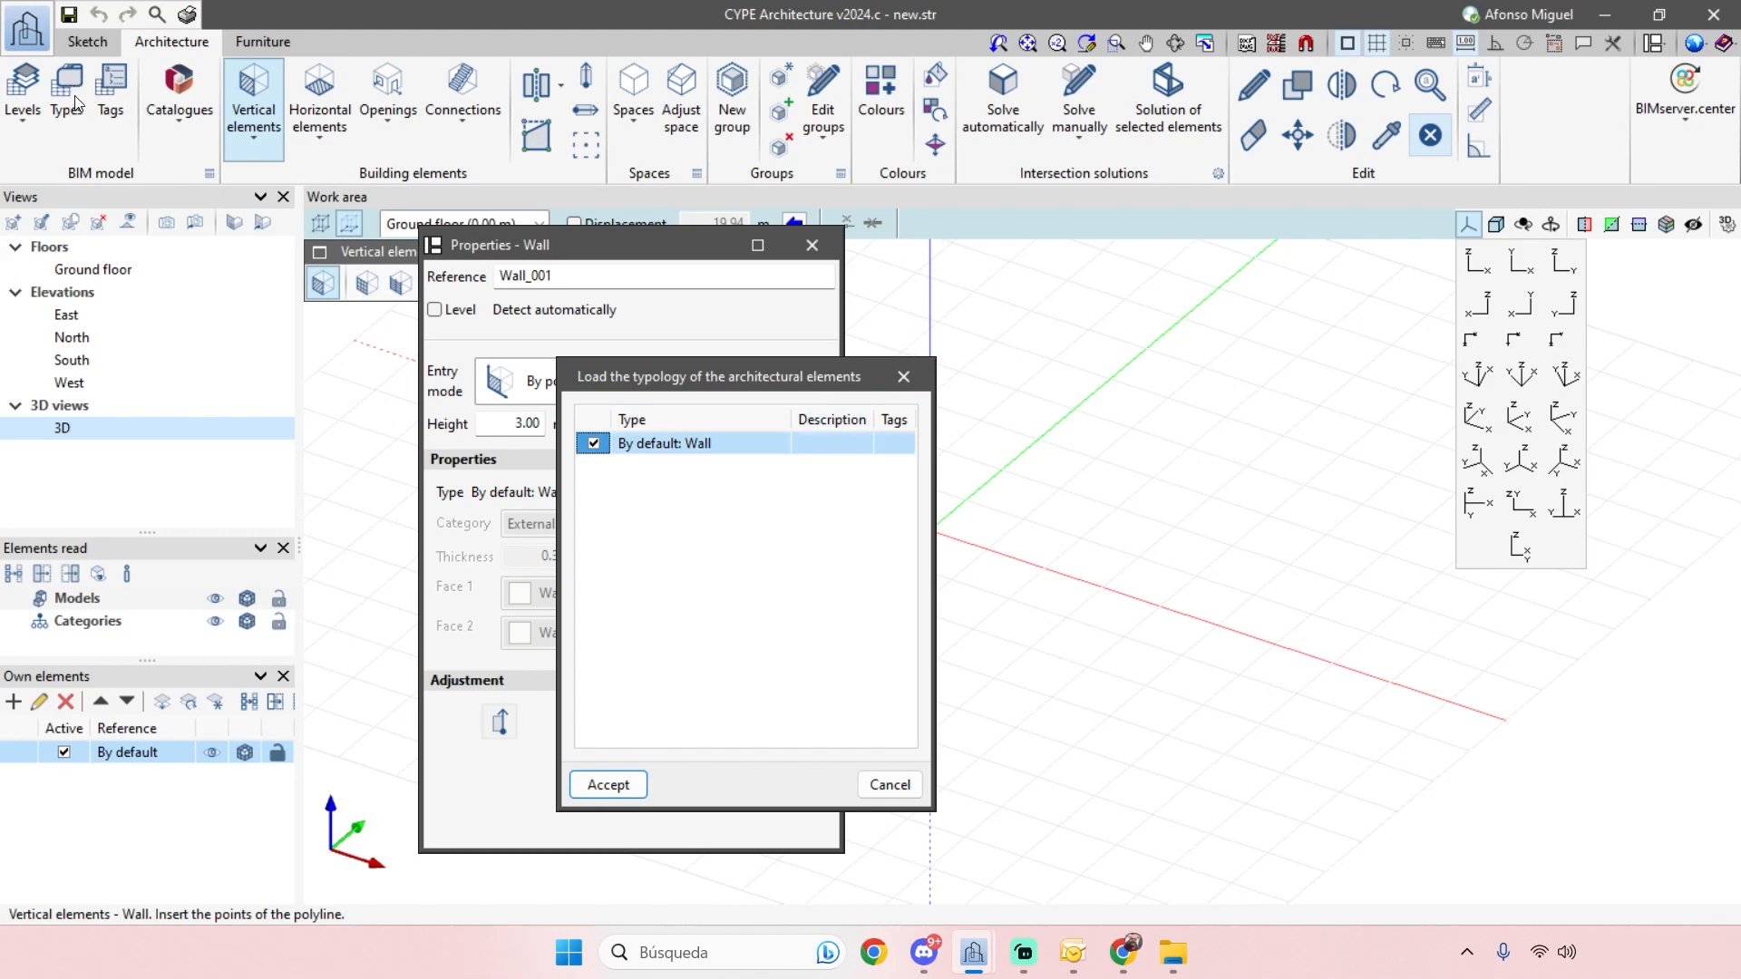
click(910, 378)
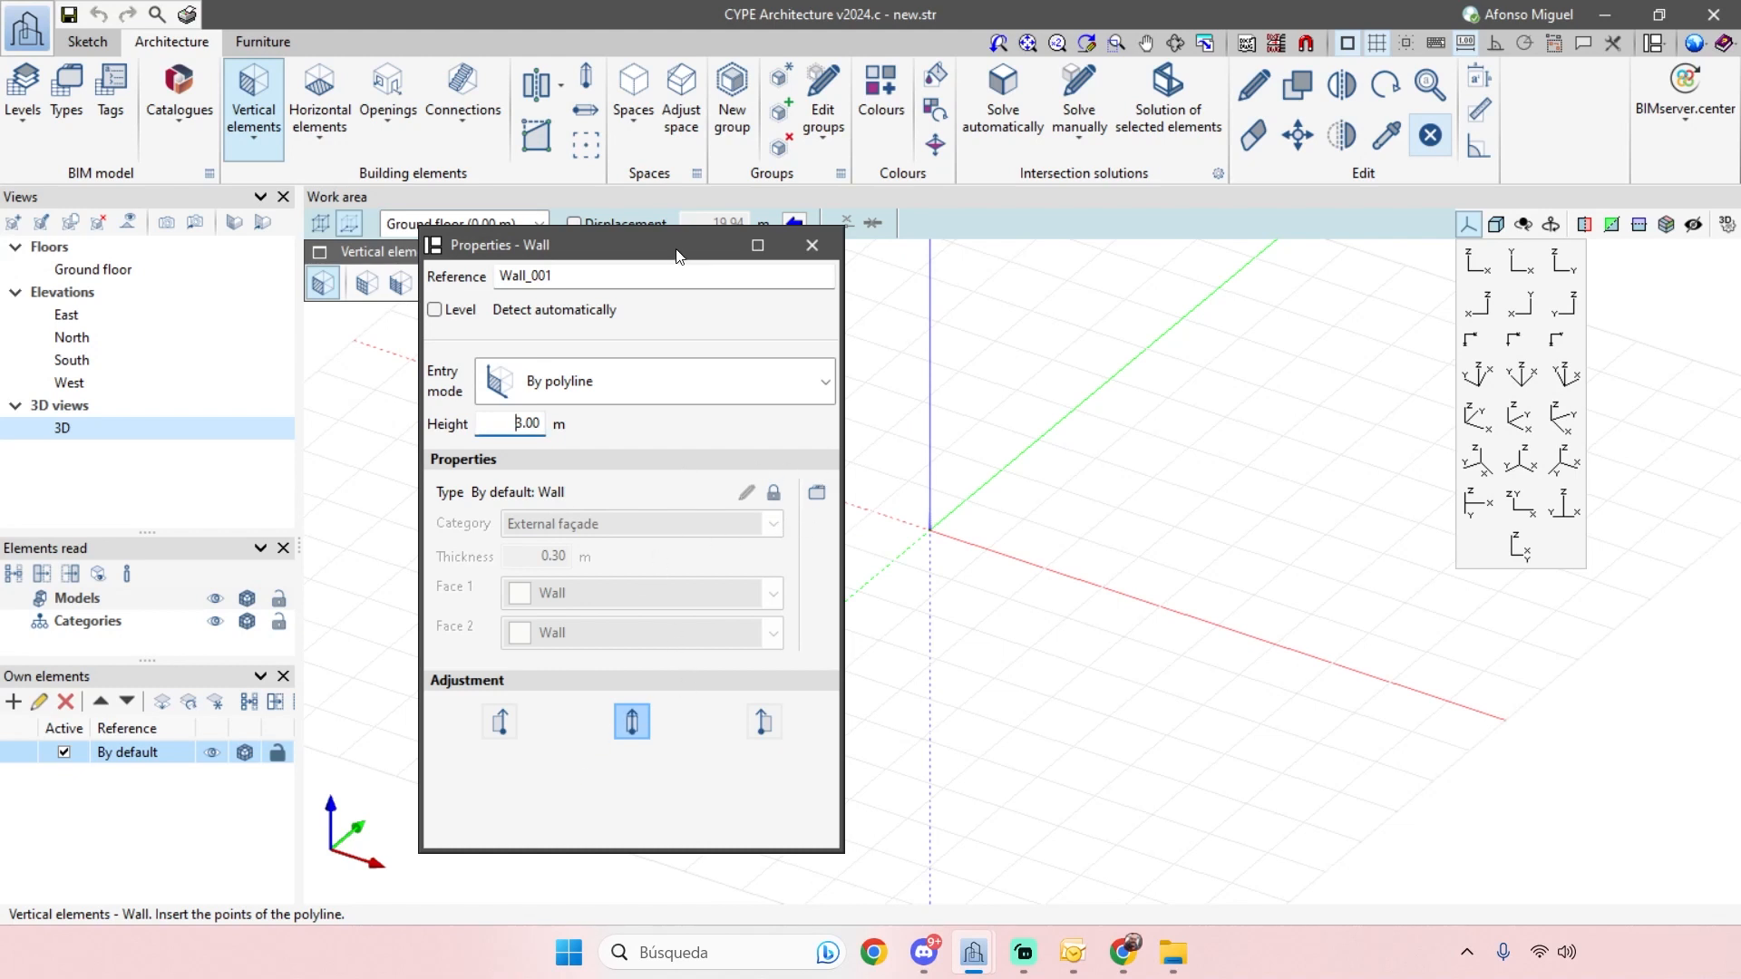
- Place the first point of a By polyline wall near the origin on the ground floor and turn on orthogonal drawing
drag(675, 256, 564, 269)
scroll(1025, 569, up, 1)
scroll(1077, 588, down, 2)
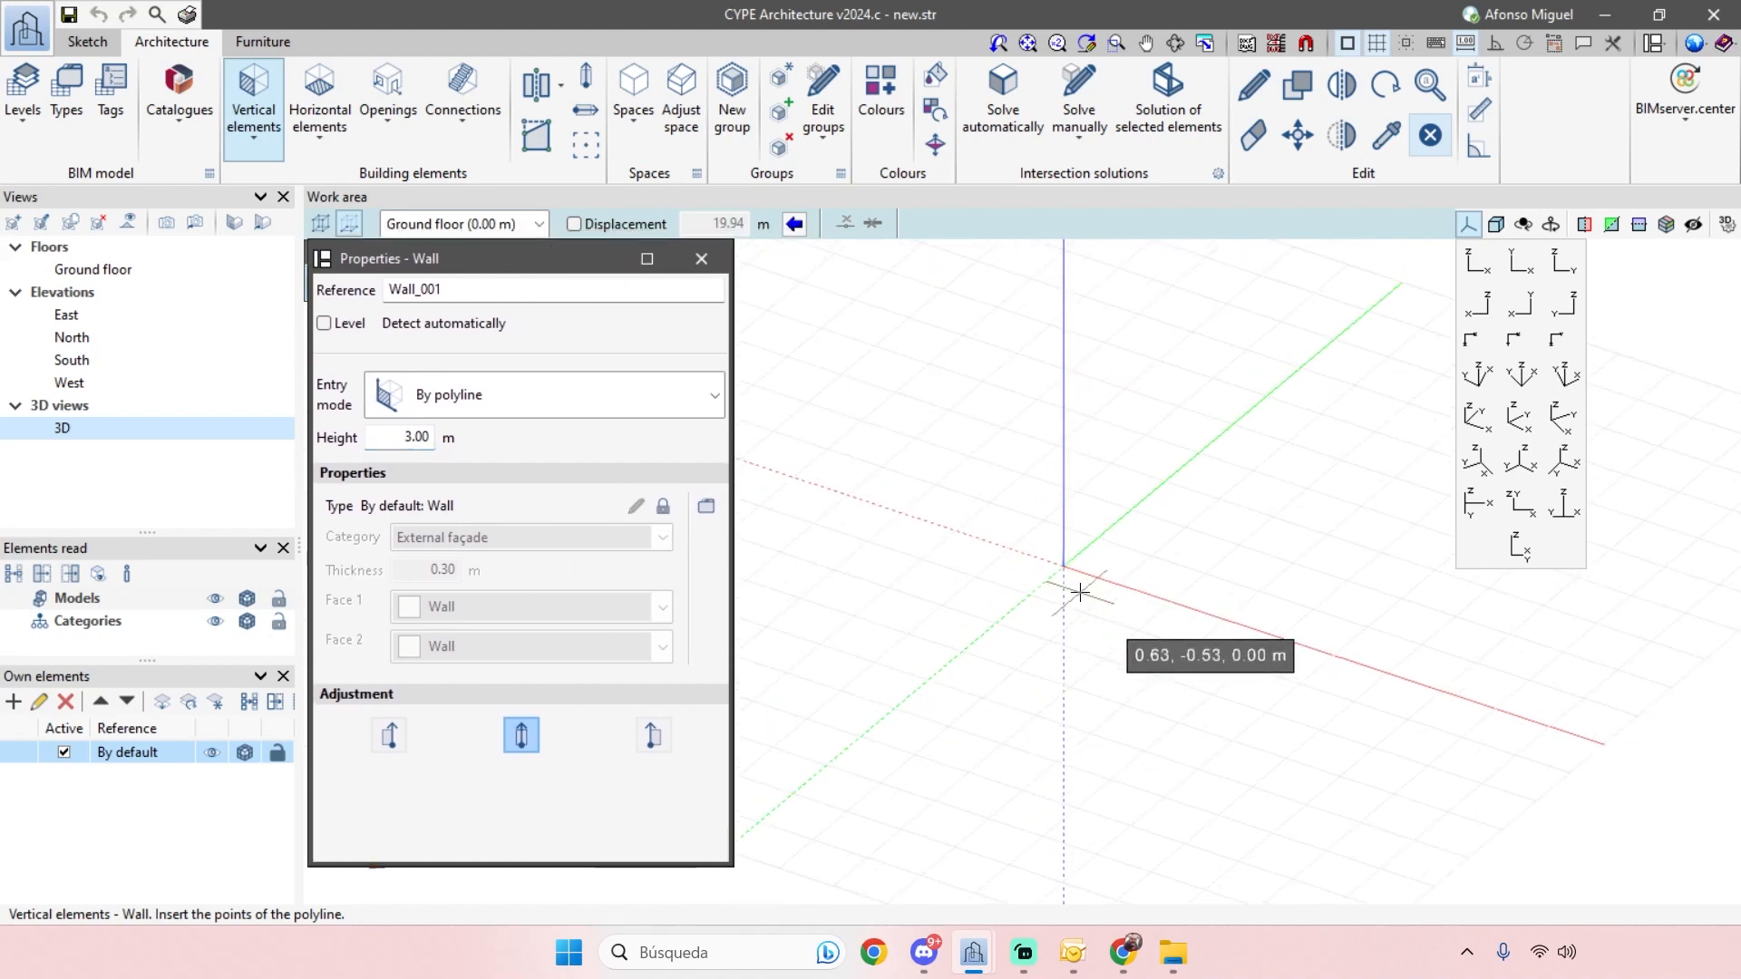
click(946, 597)
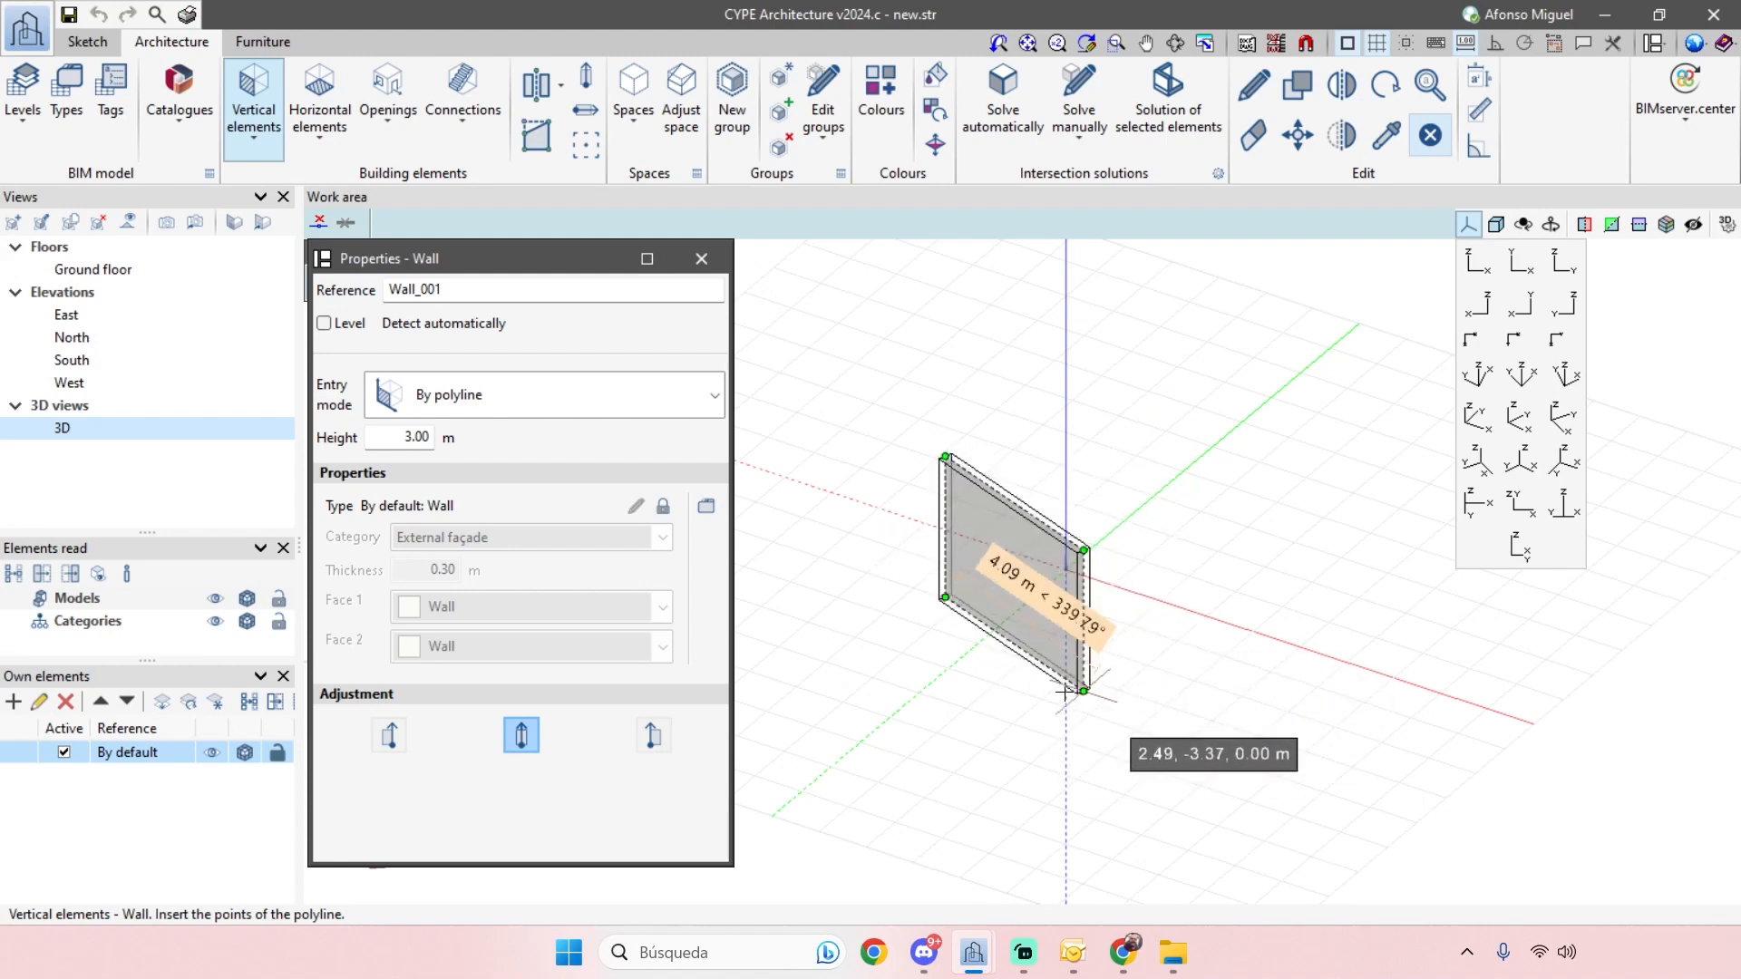
scroll(1147, 664, up, 1)
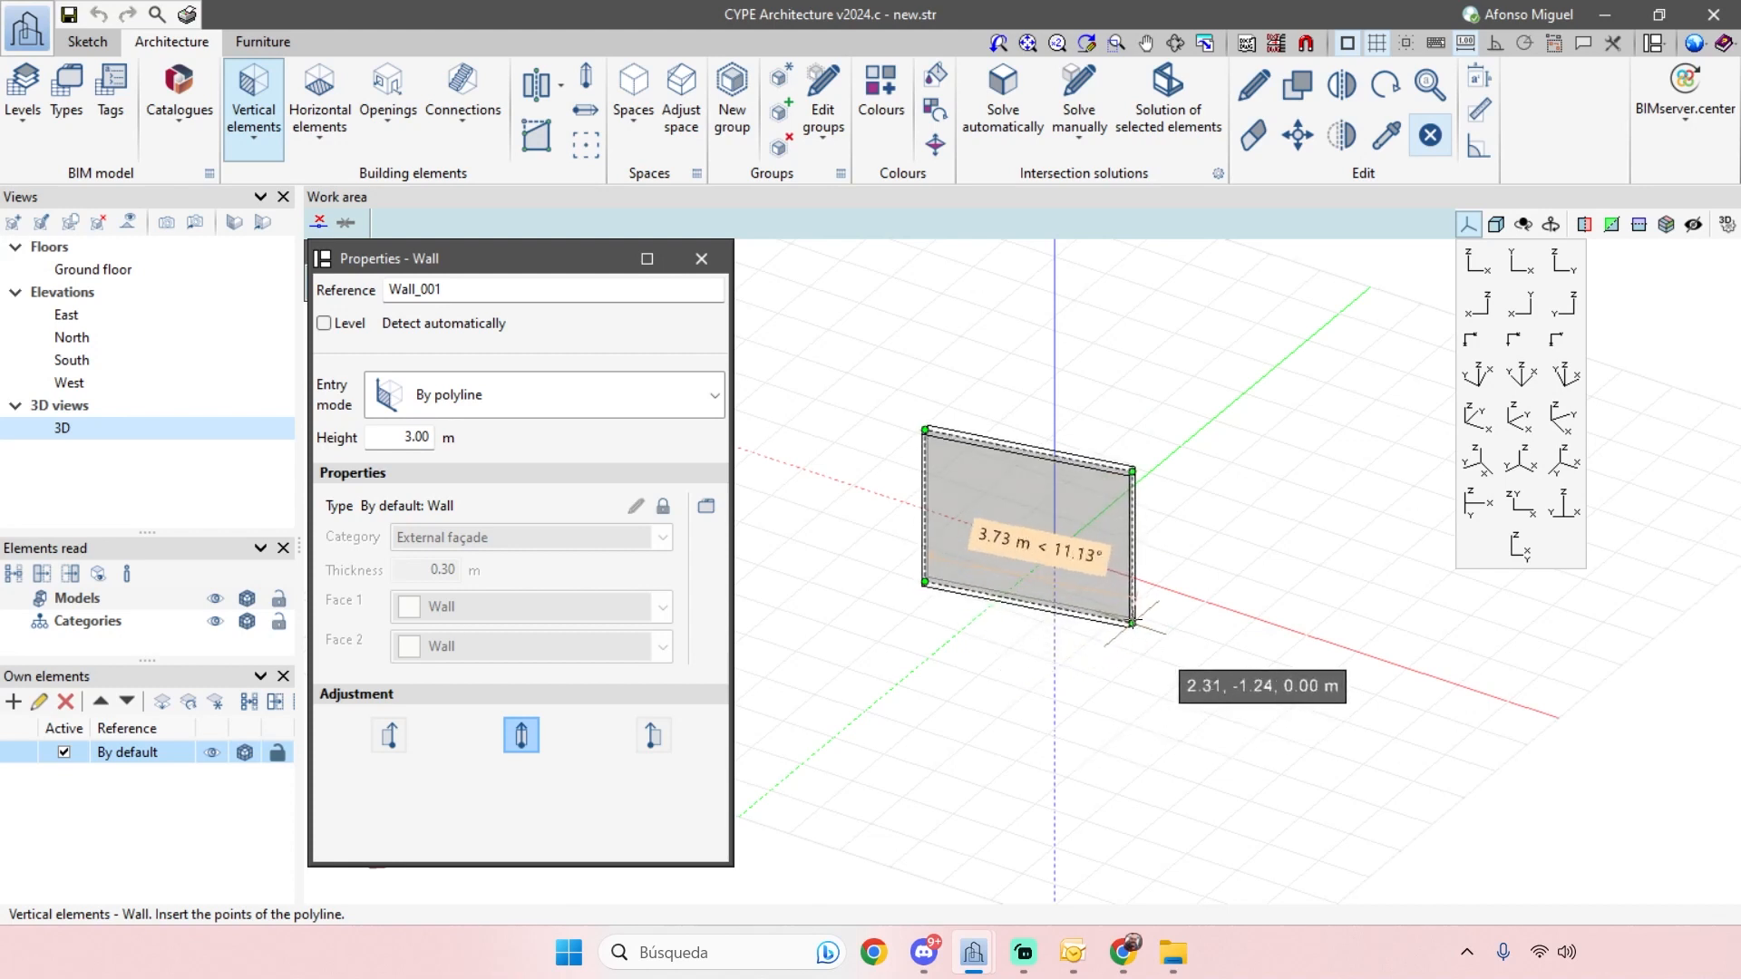
scroll(1108, 651, up, 1)
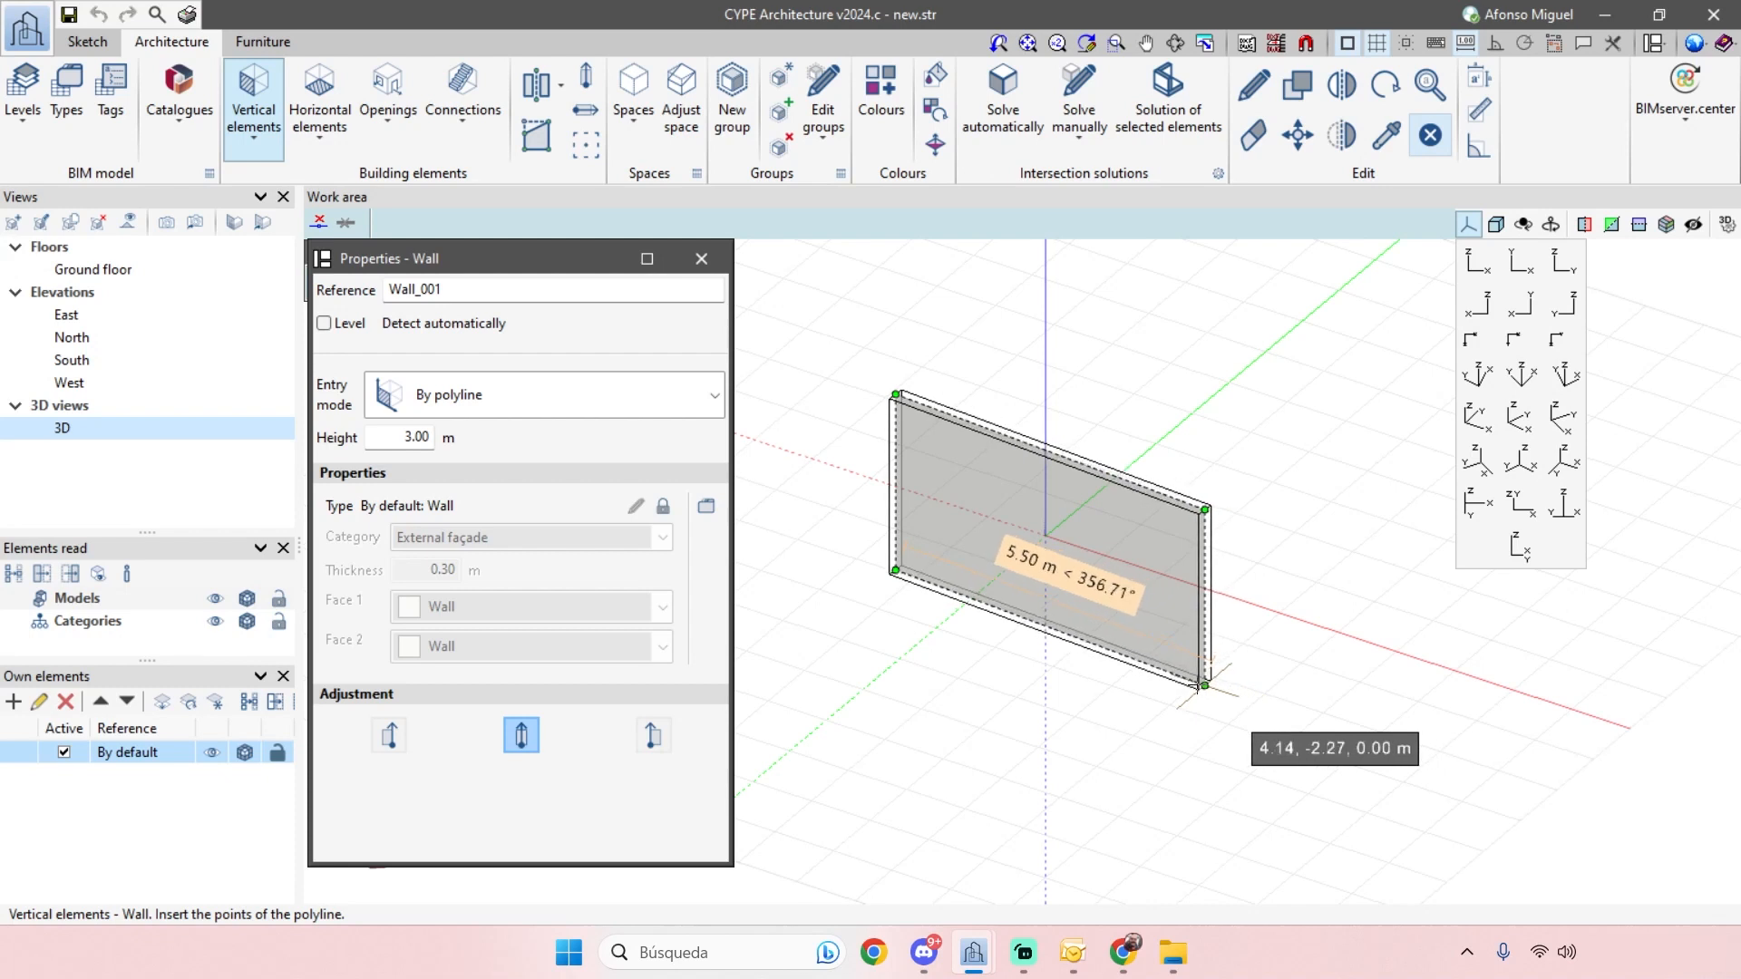
click(1496, 44)
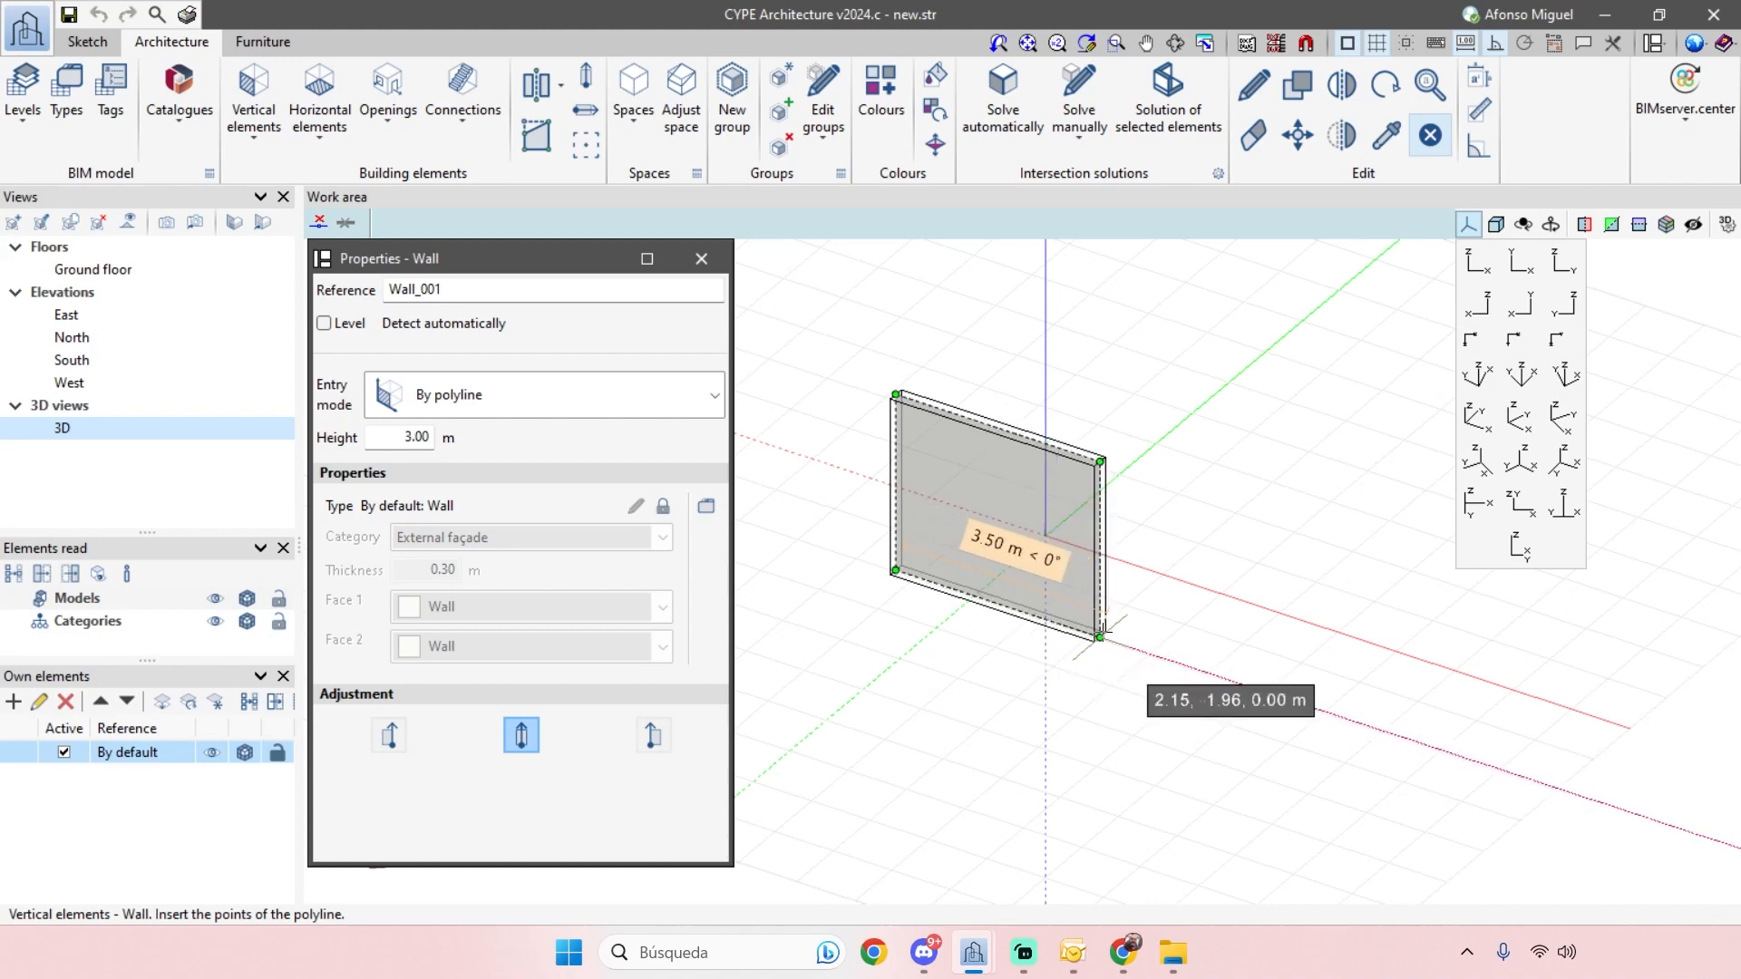
scroll(1169, 629, down, 2)
middle_drag(1156, 669, 1126, 727)
scroll(1077, 639, up, 1)
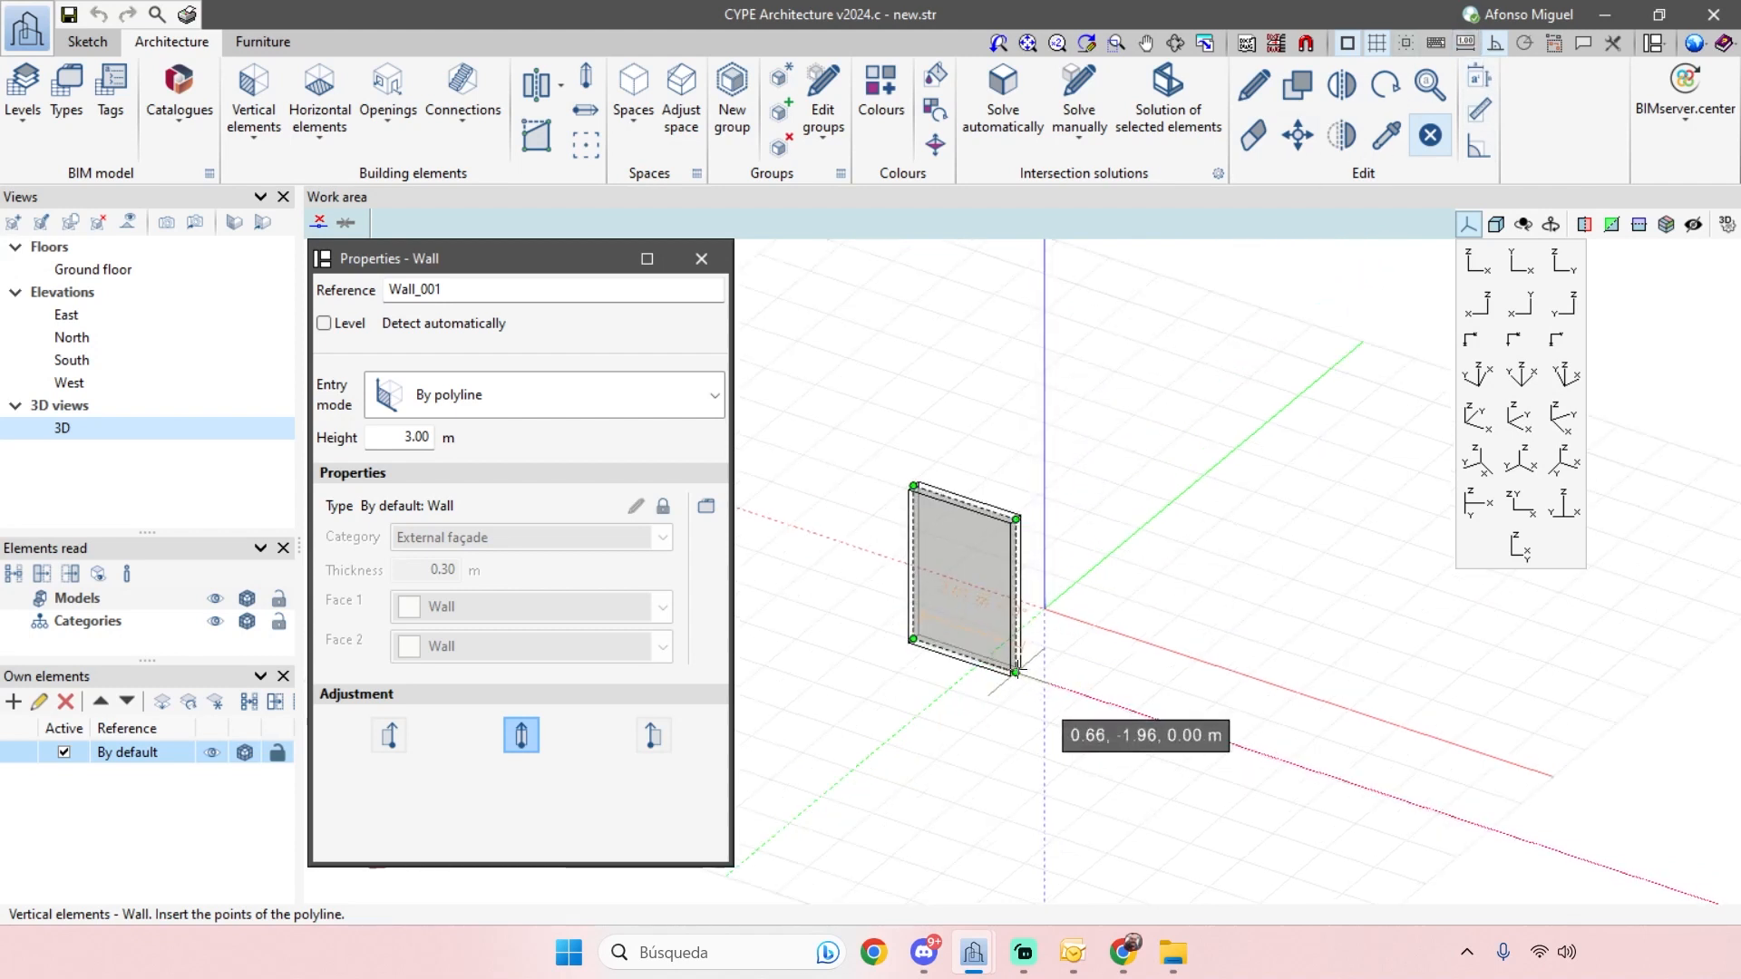
- Draw a stepped outline of nine orthogonal wall segments, 3 m high, leave a gap before the starting wall, and finish the polyline
click(1091, 696)
click(1170, 630)
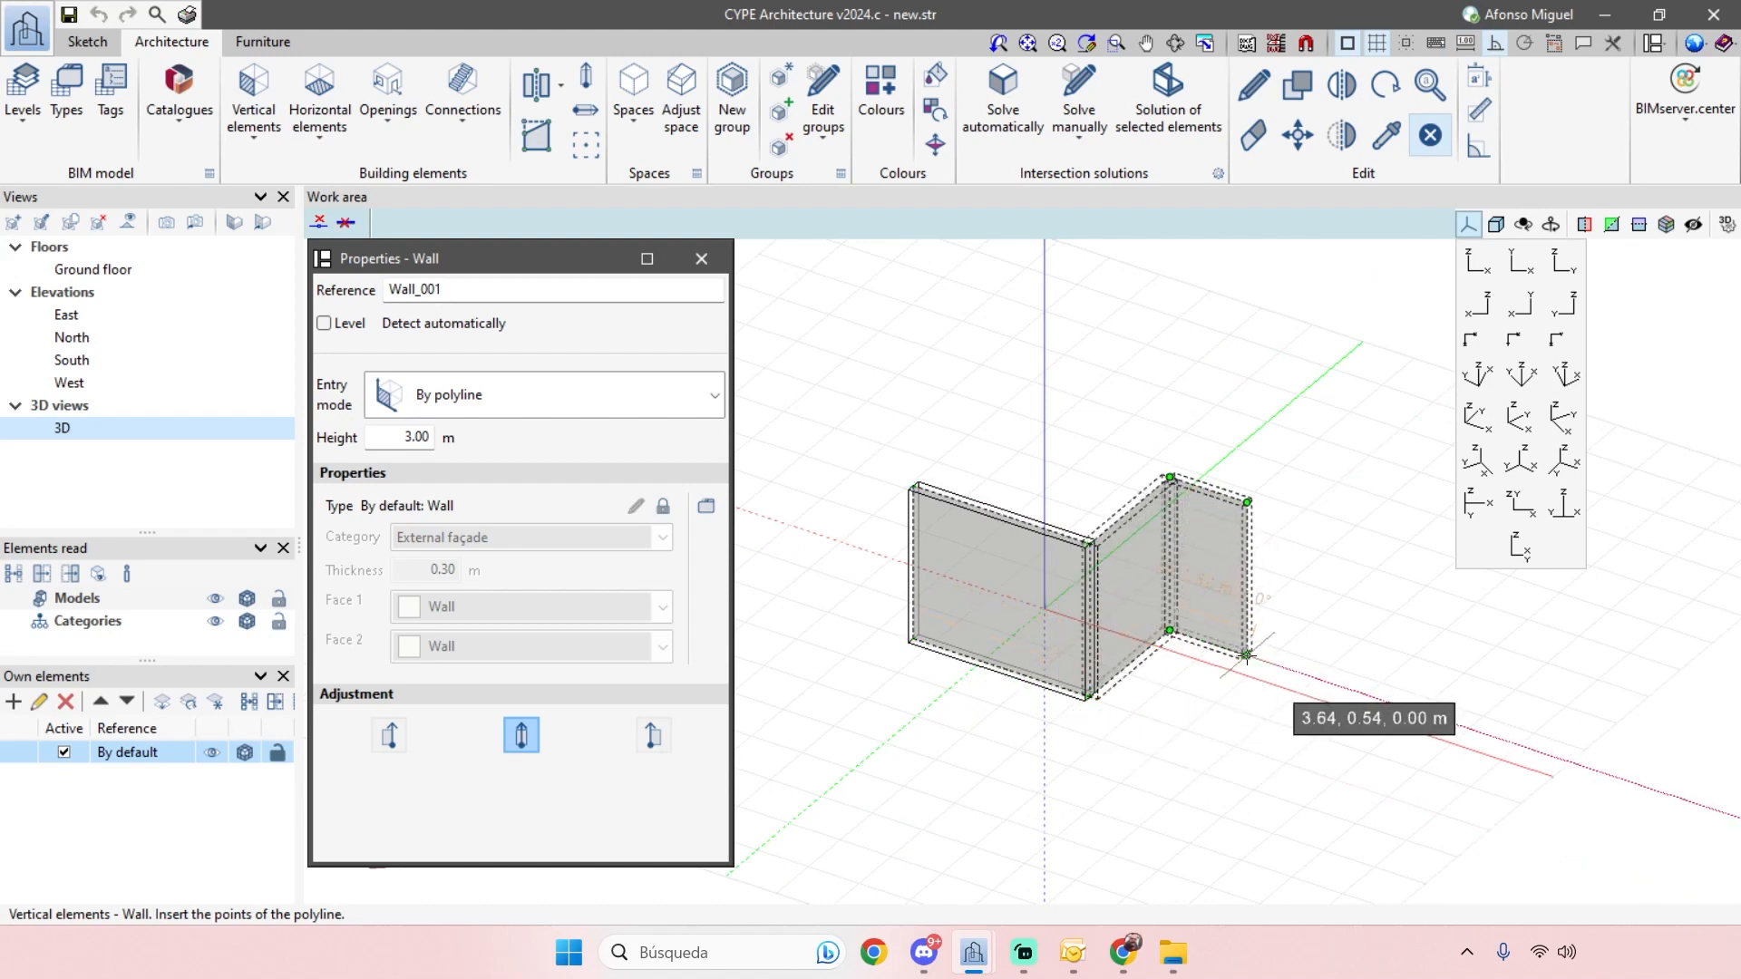
click(1247, 654)
click(1311, 601)
click(1085, 493)
shift+middle_drag(1053, 550, 1042, 605)
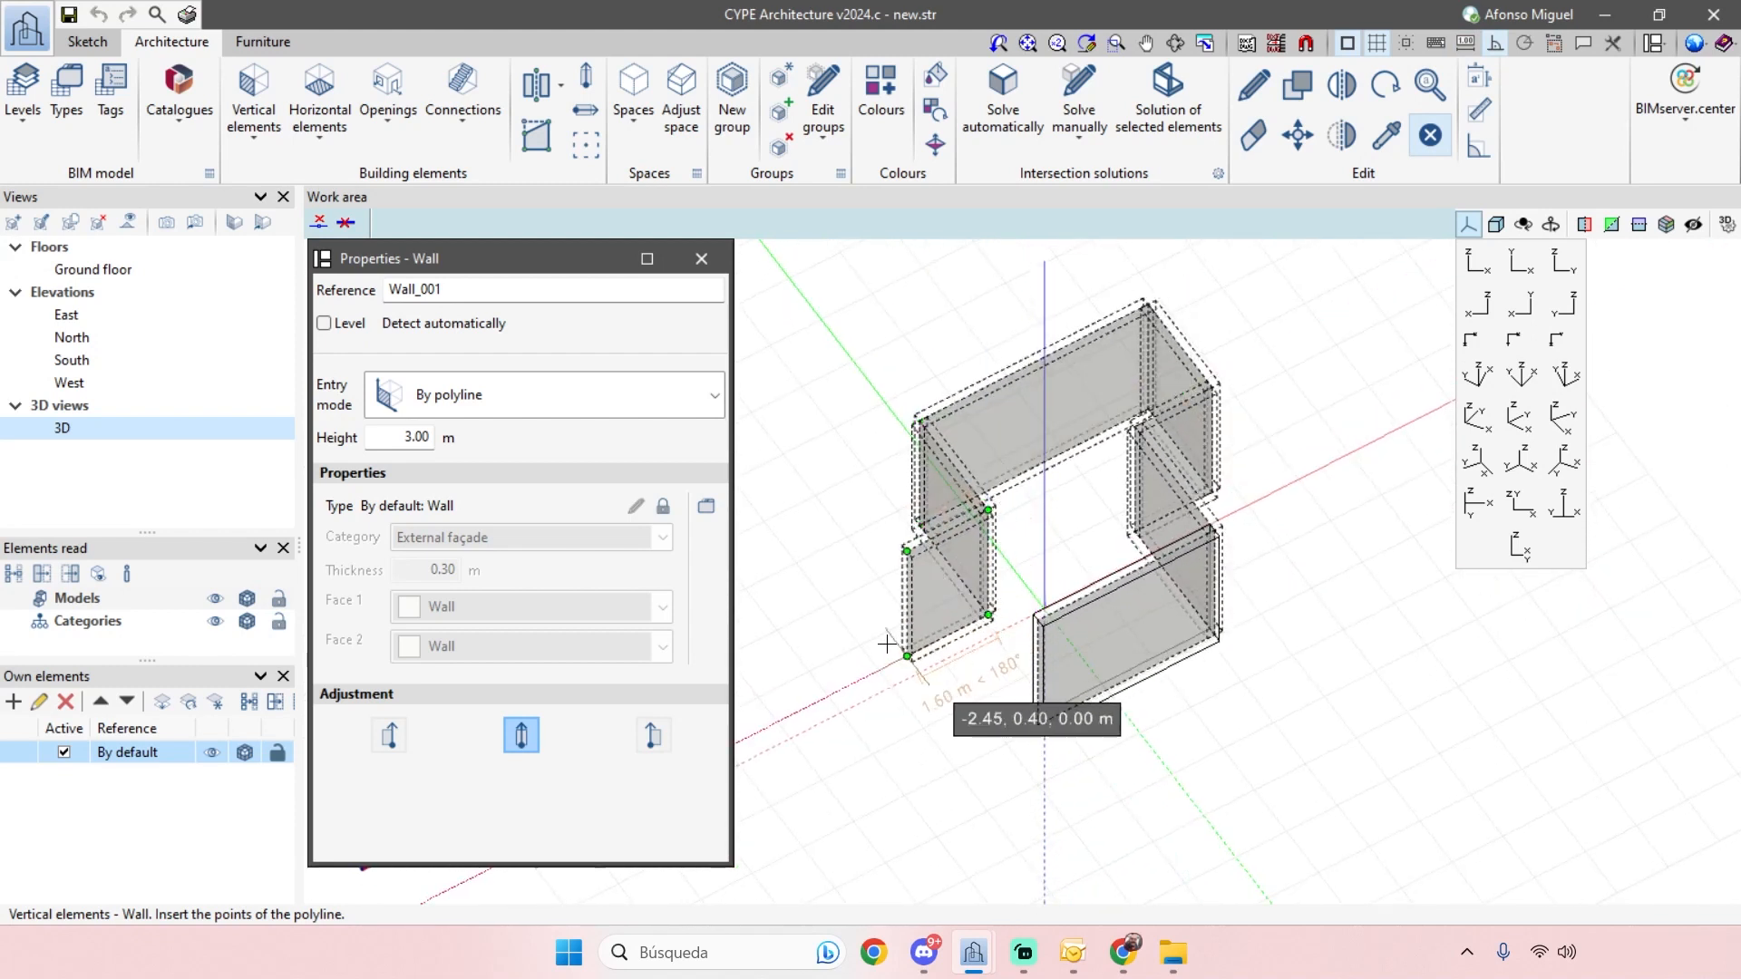
click(870, 675)
click(998, 836)
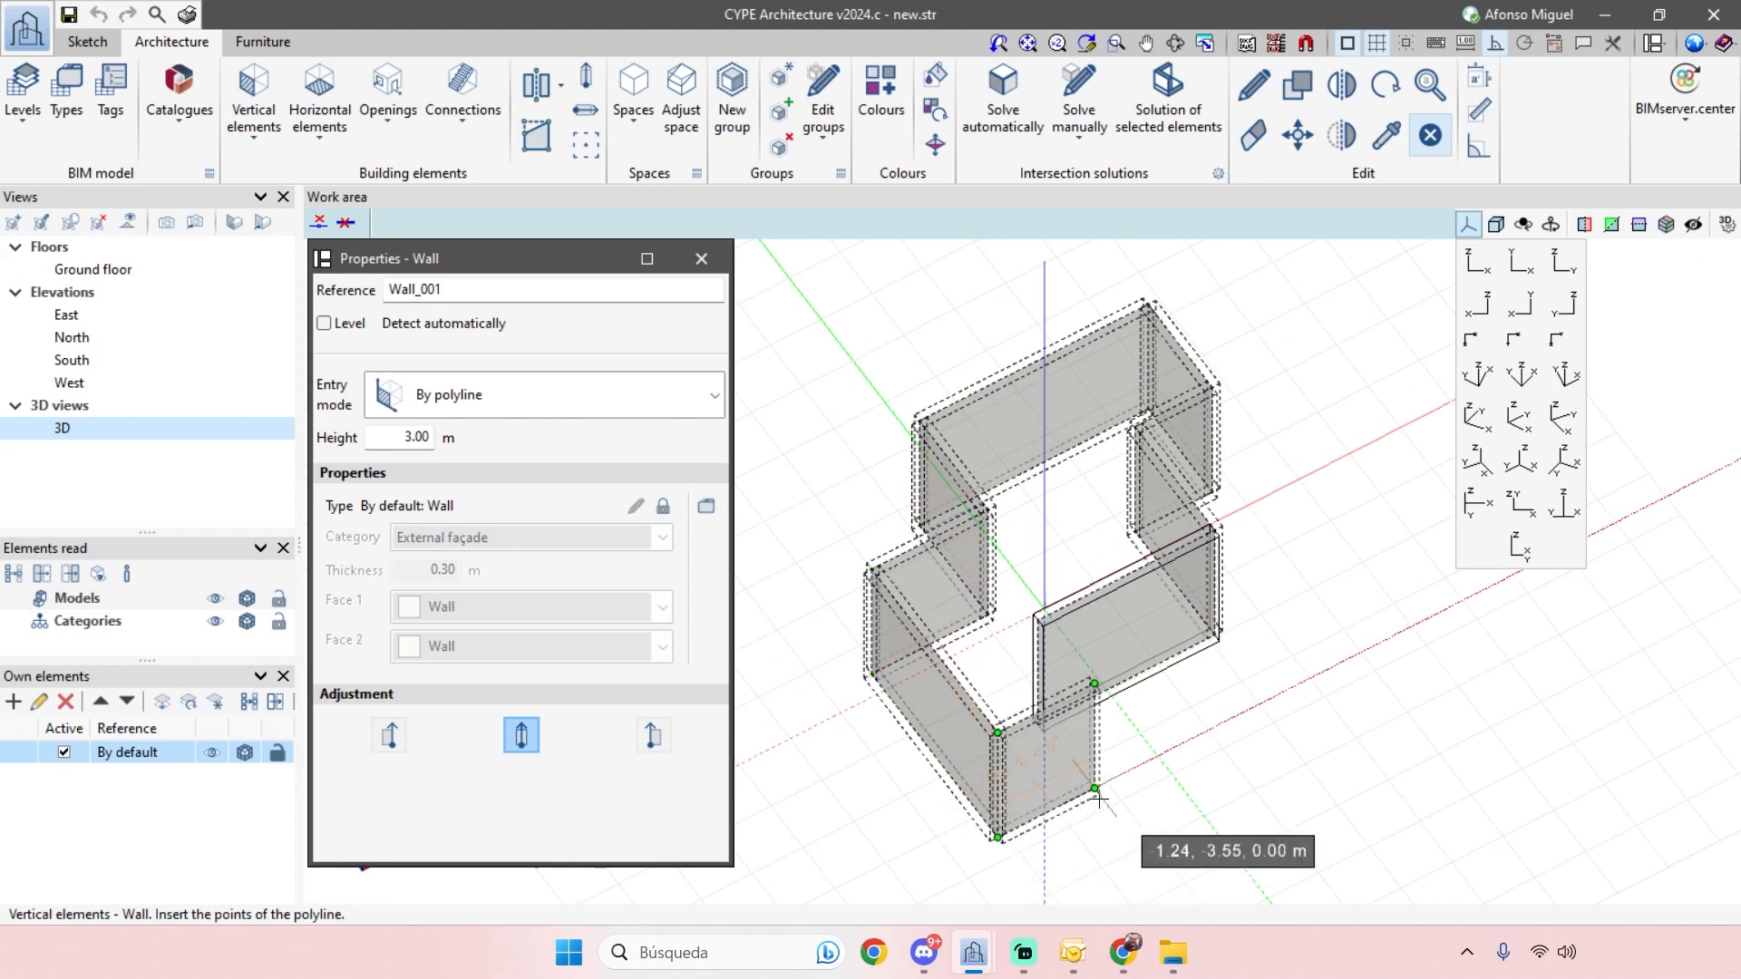
click(1099, 799)
right_click(1179, 803)
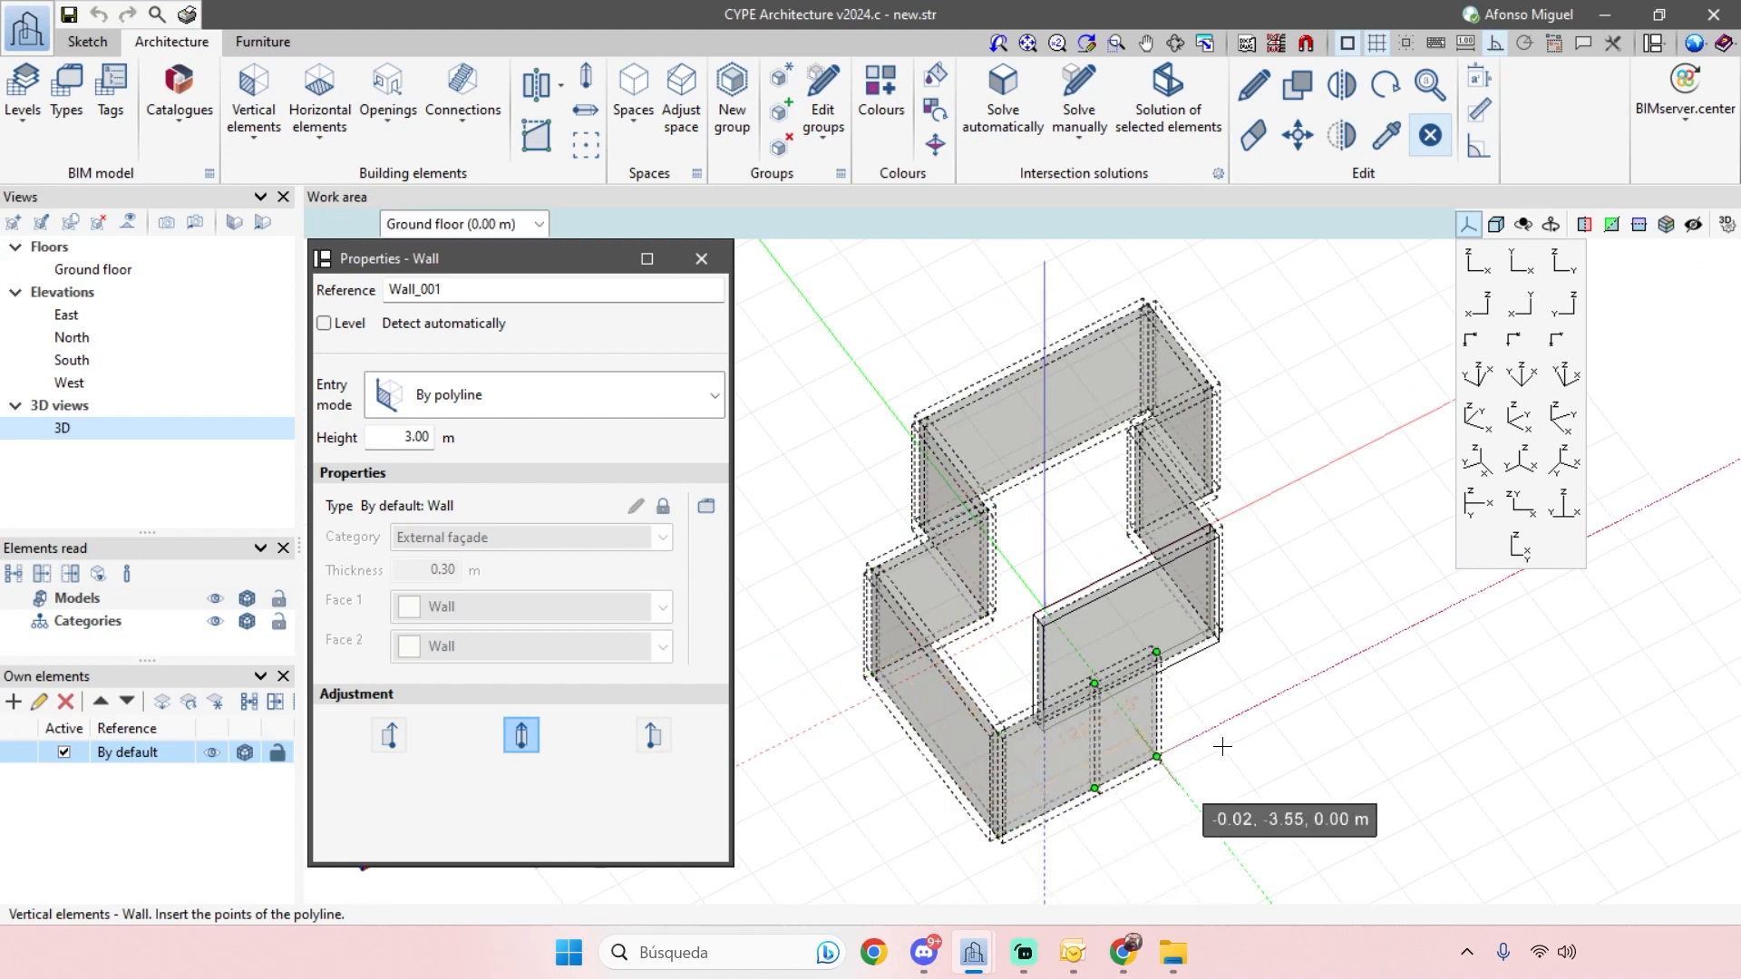
- Draw a freestanding straight wall 3 m long in front of the outline, parallel to the X axis
shift+middle_drag(1283, 762, 1033, 705)
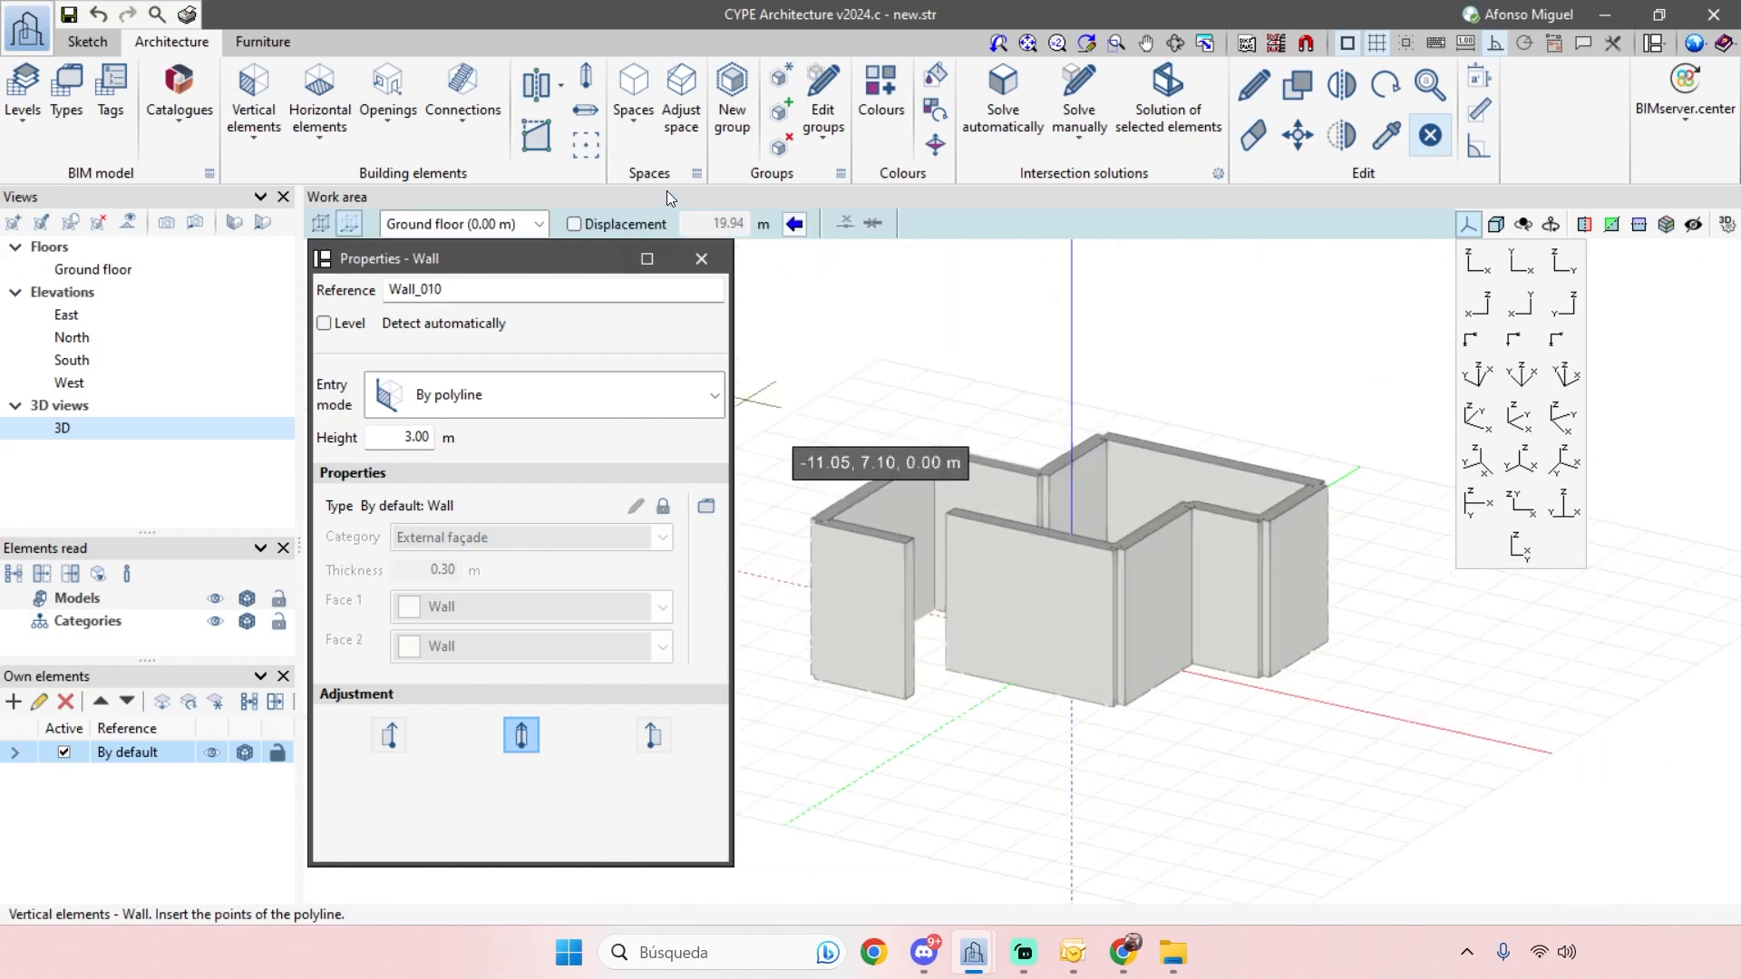
mouse_move(984, 730)
shift+mouse_down()
mouse_move(956, 769)
mouse_move(971, 741)
shift+mouse_up()
scroll(1360, 467, down, 2)
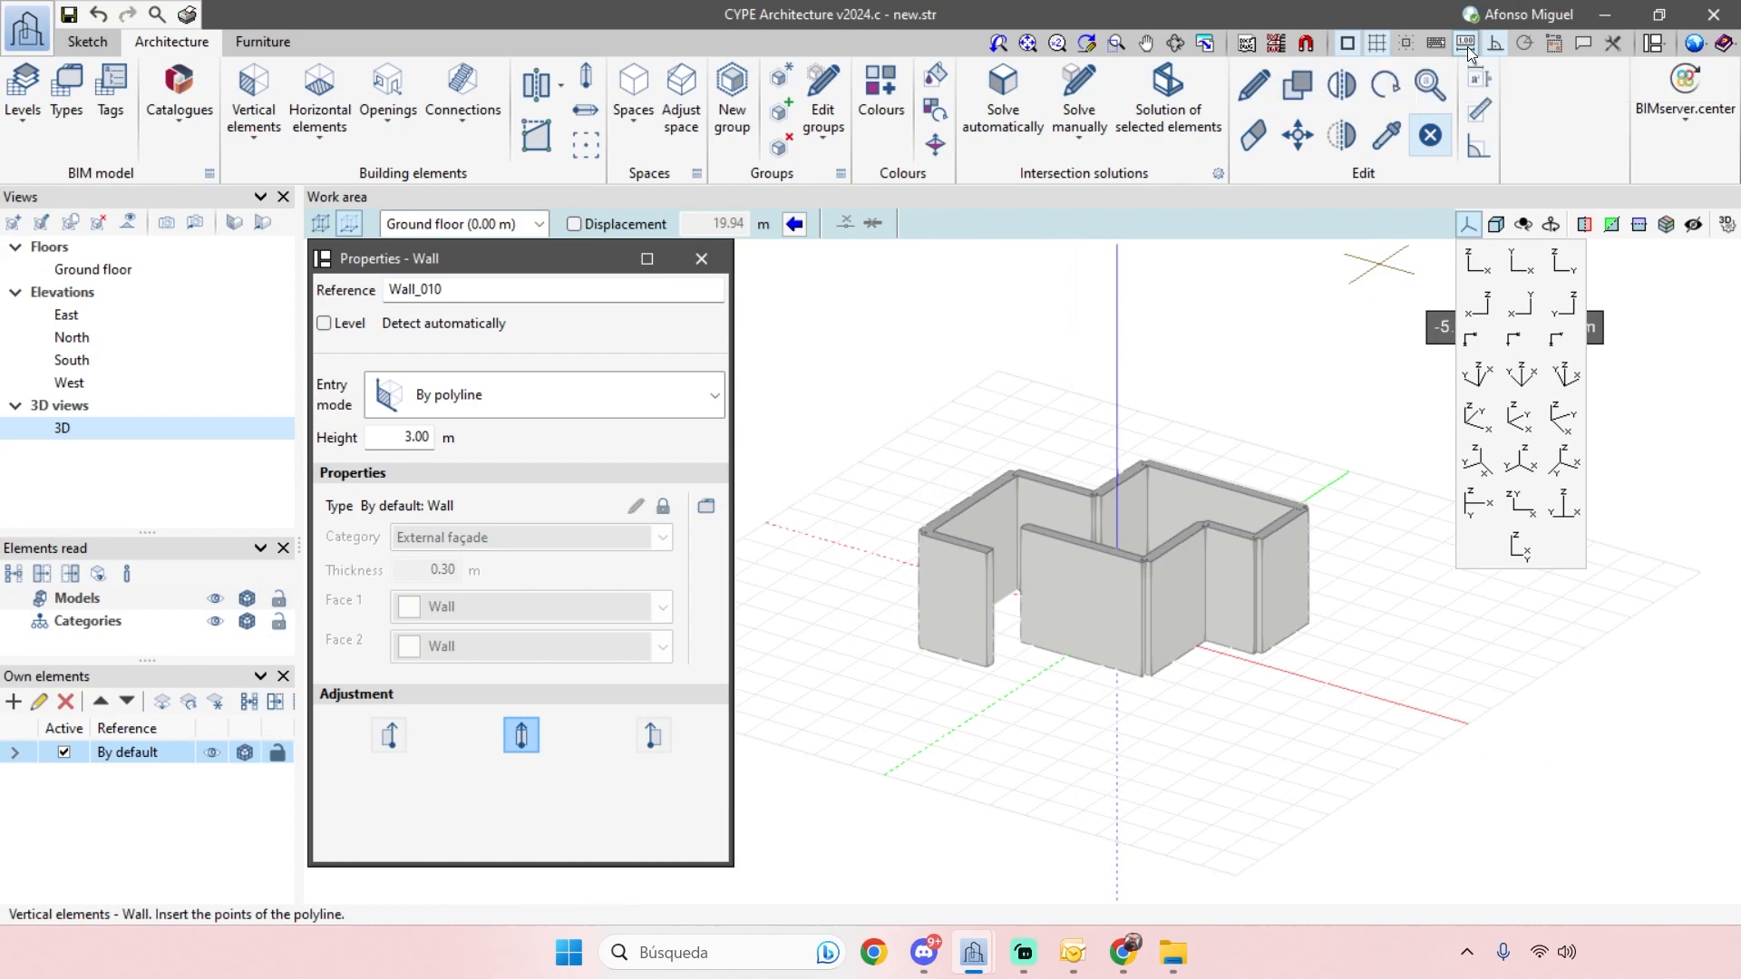
click(872, 677)
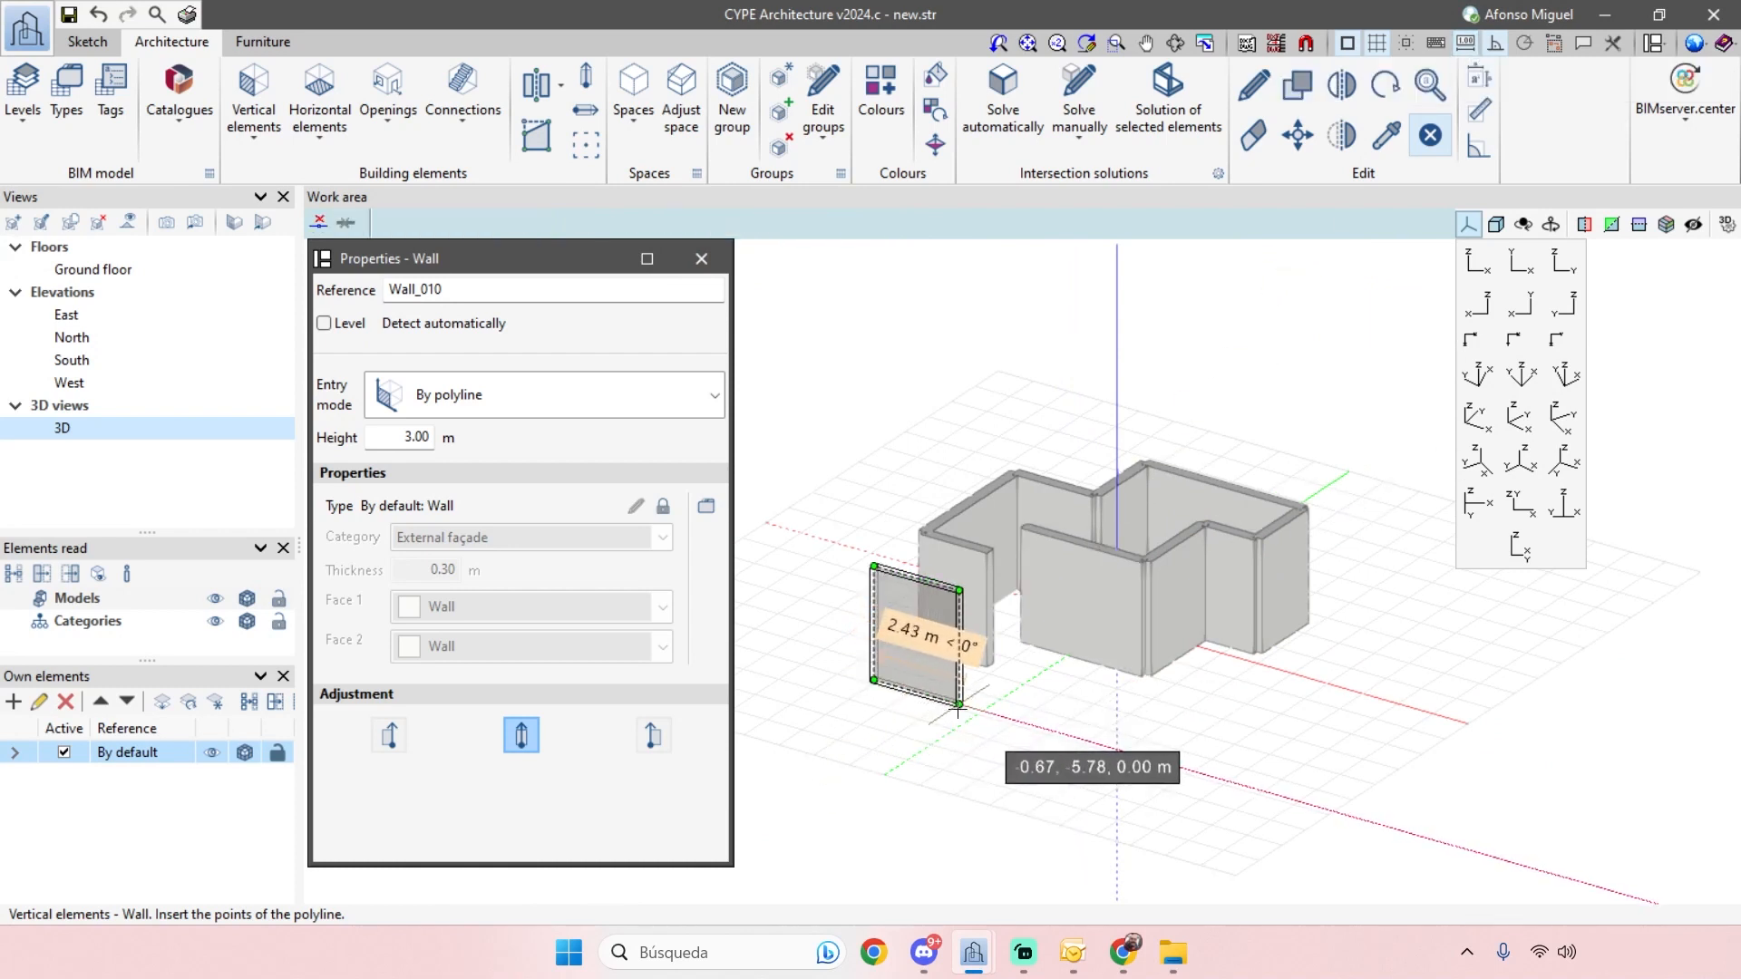
key(Return)
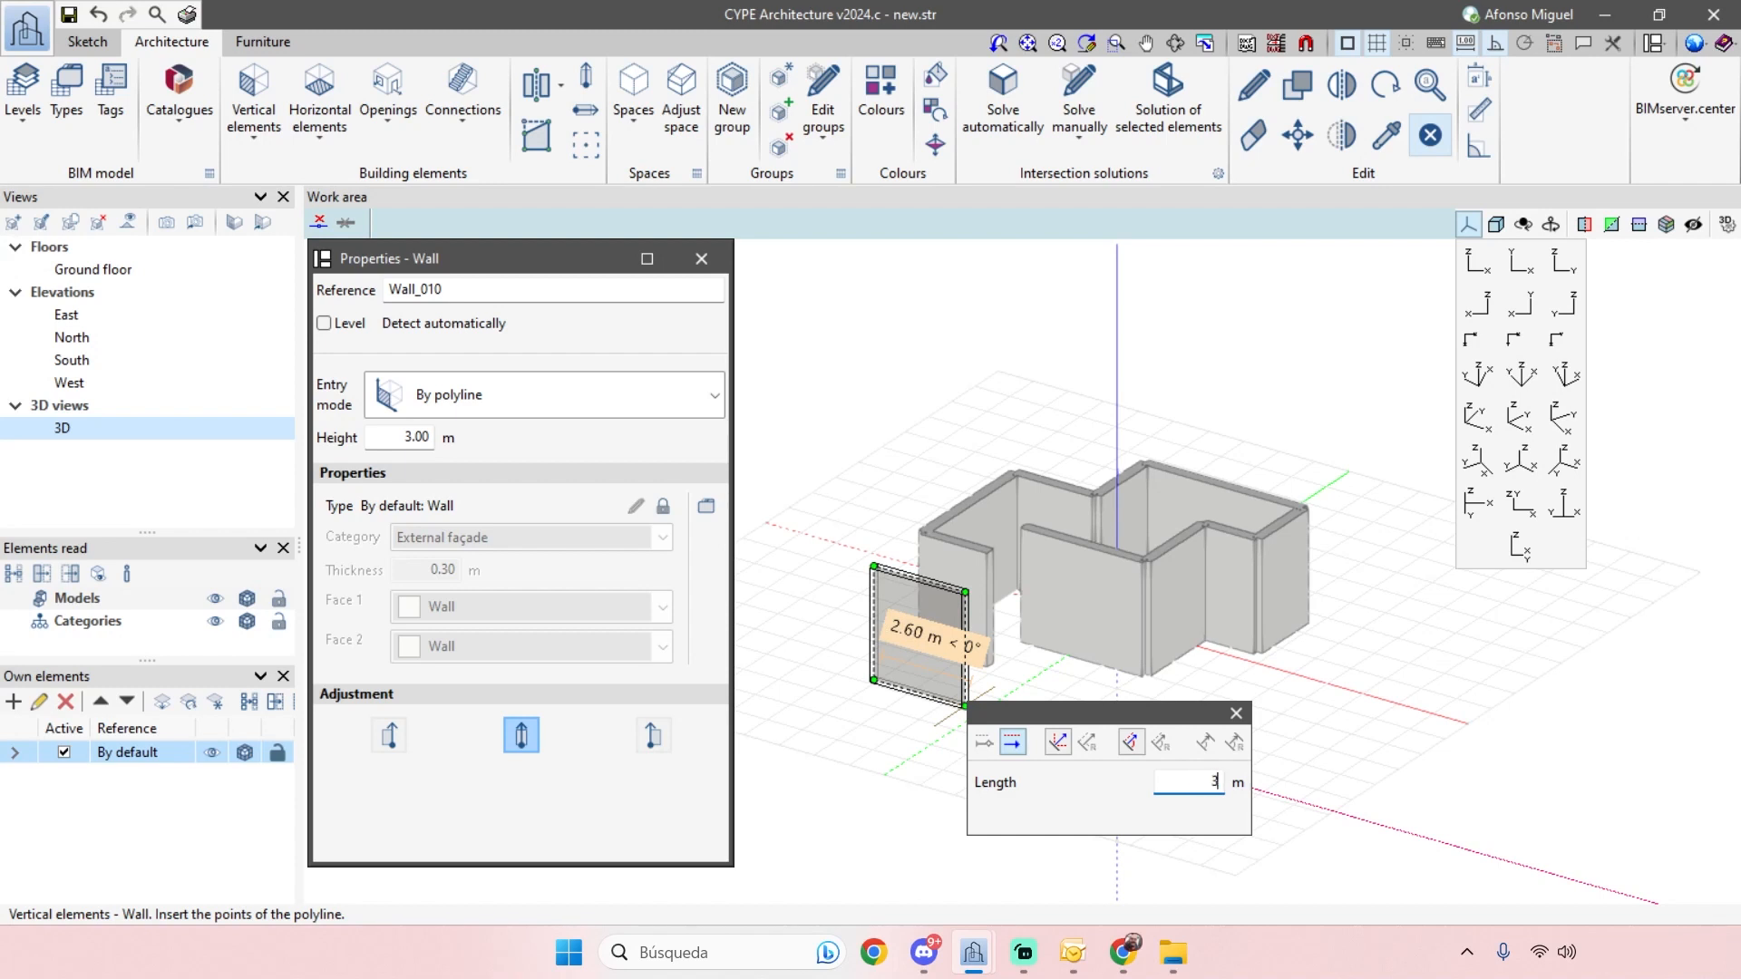
key(Return)
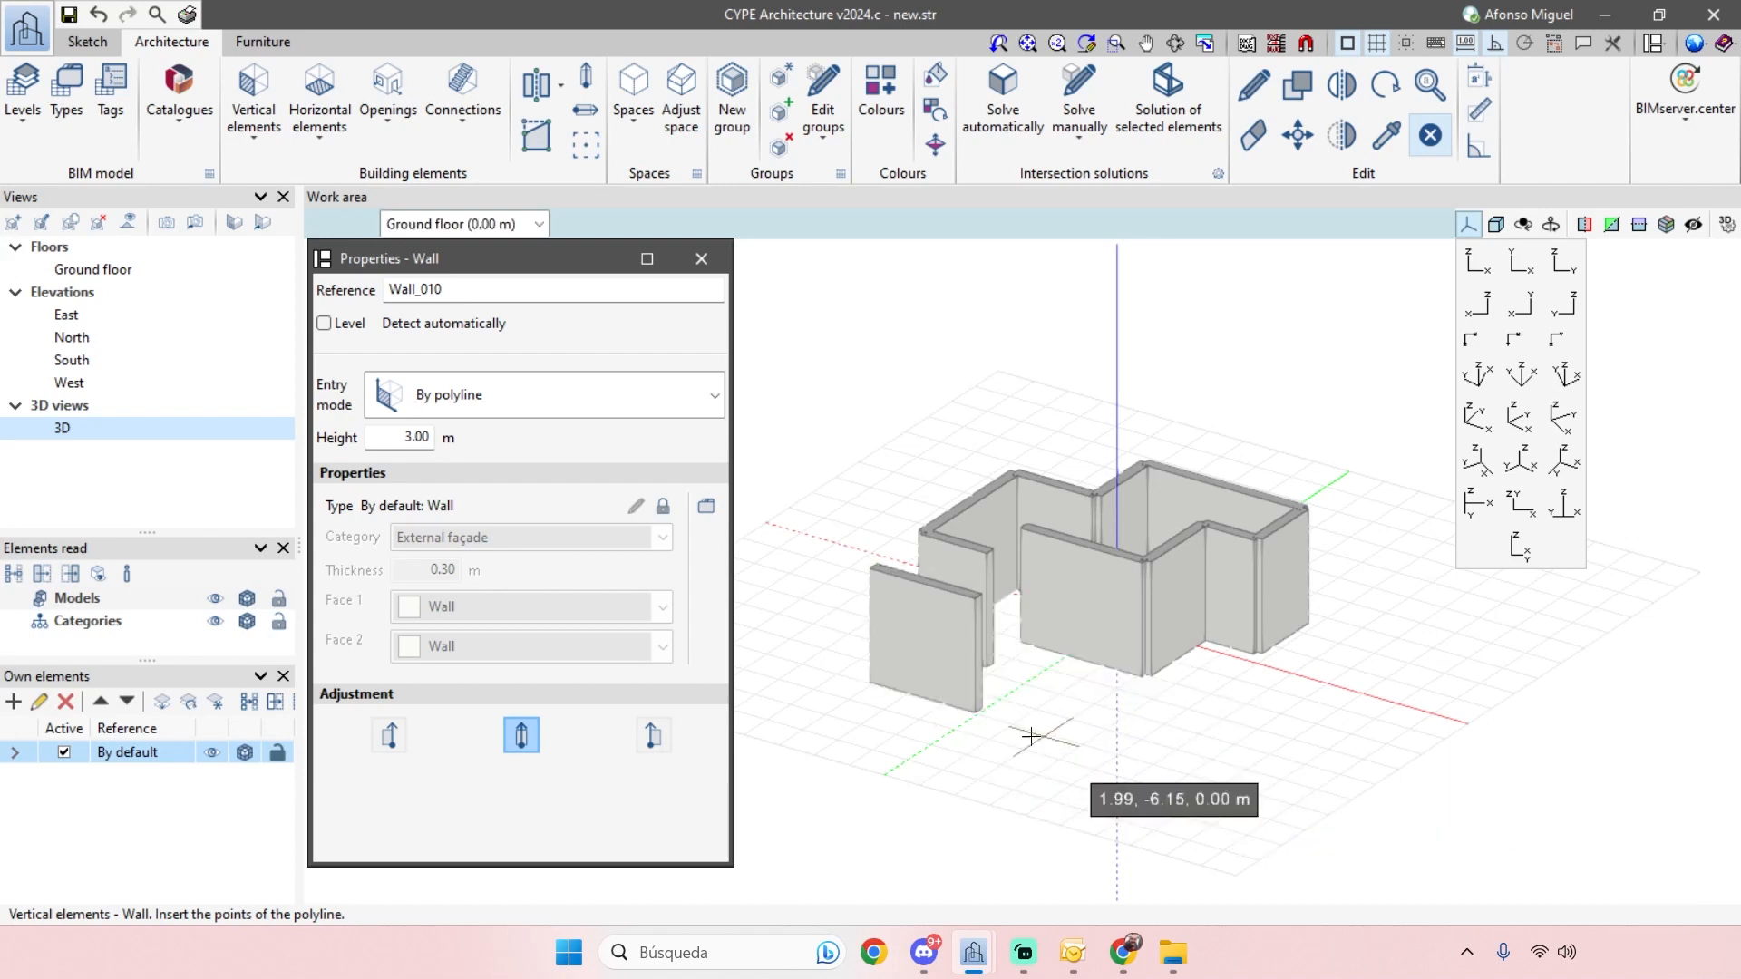
shift+middle_drag(1070, 753, 1133, 725)
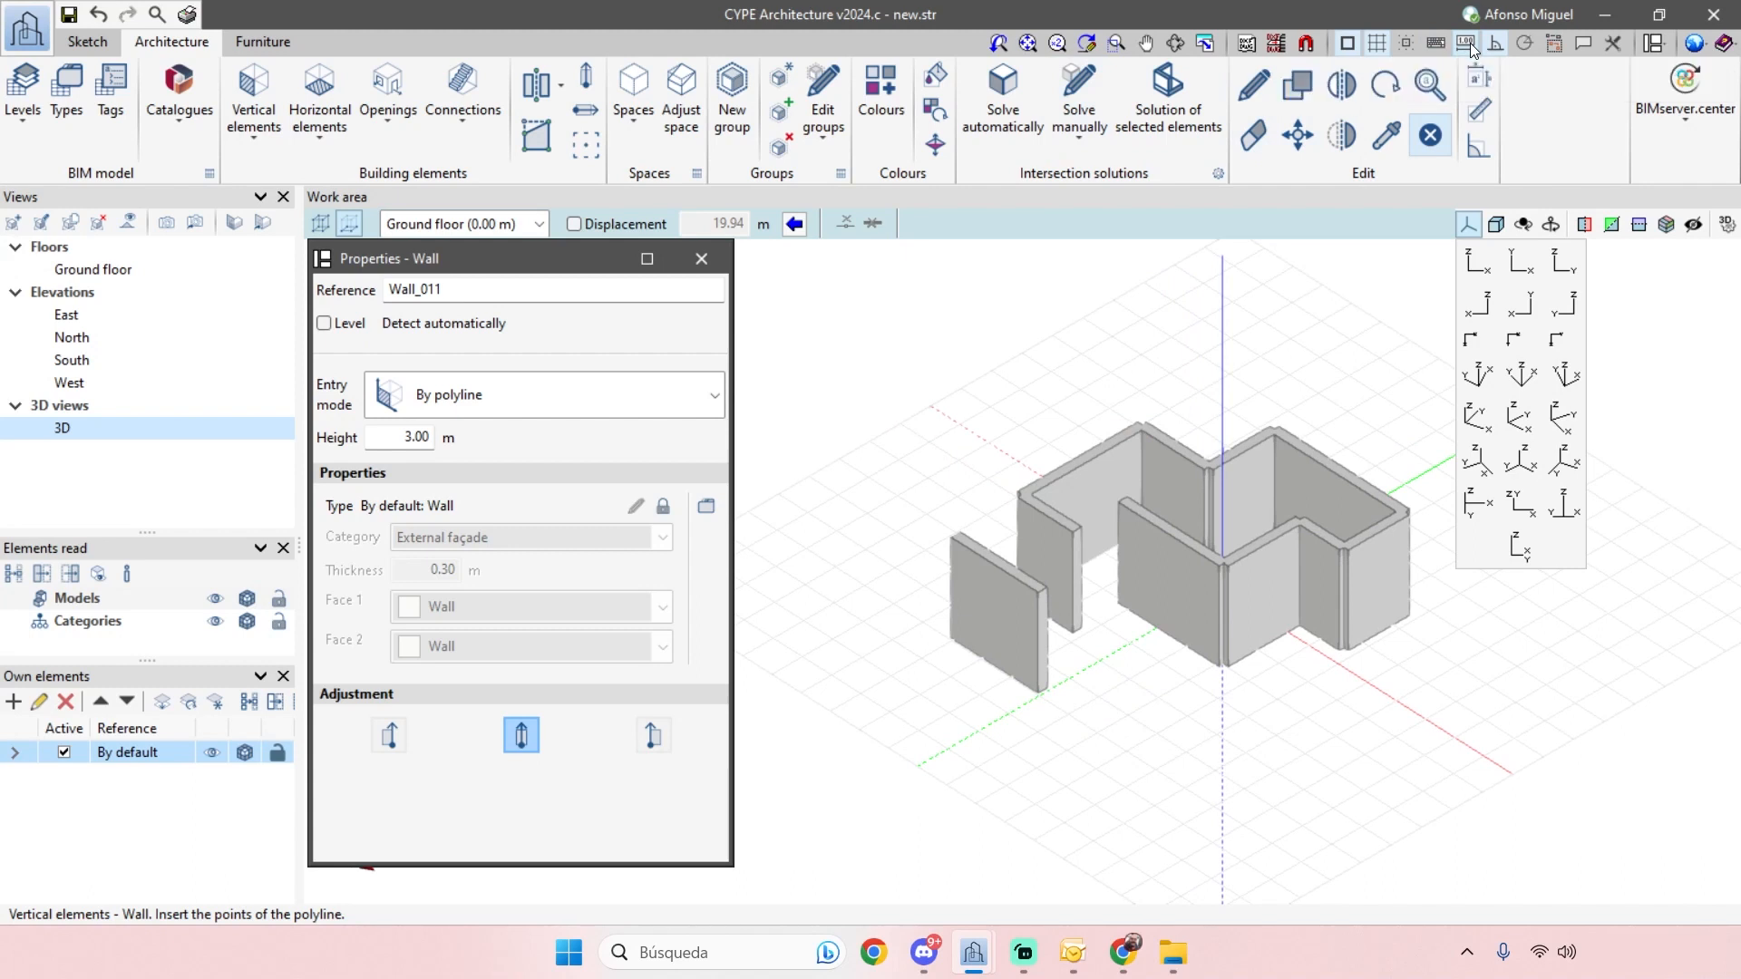
- Delete the freestanding wall in front of the outline
key(Delete)
scroll(991, 760, down, 1)
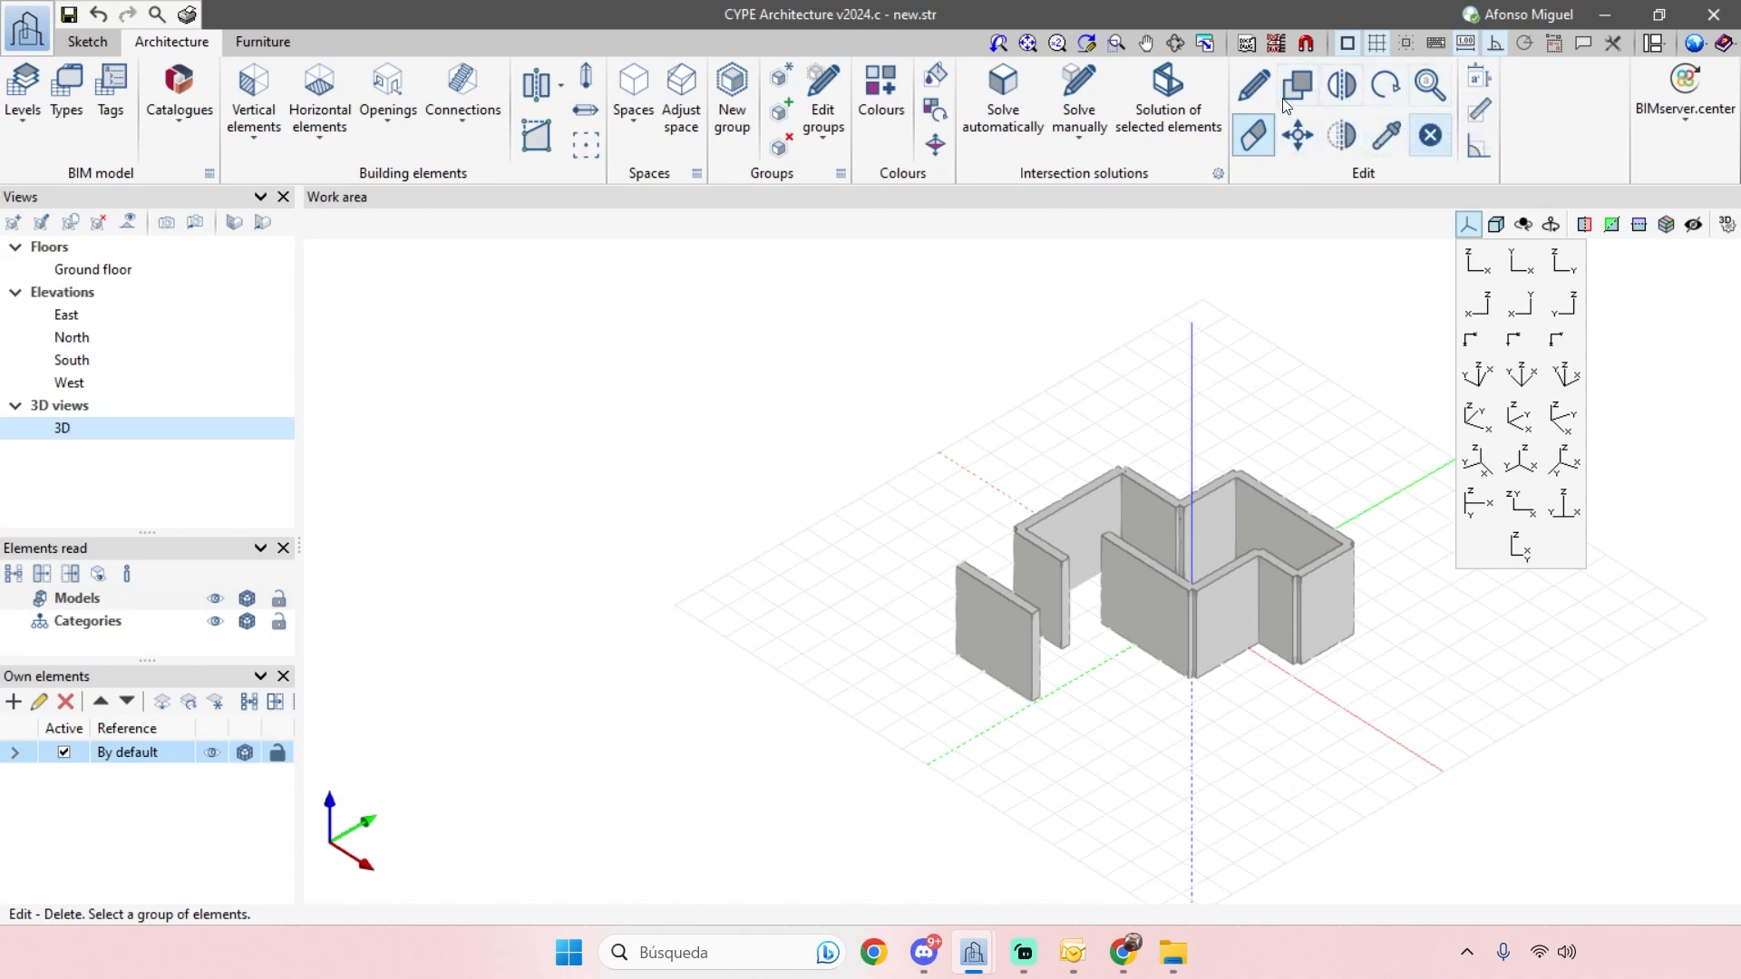
scroll(1235, 684, up, 1)
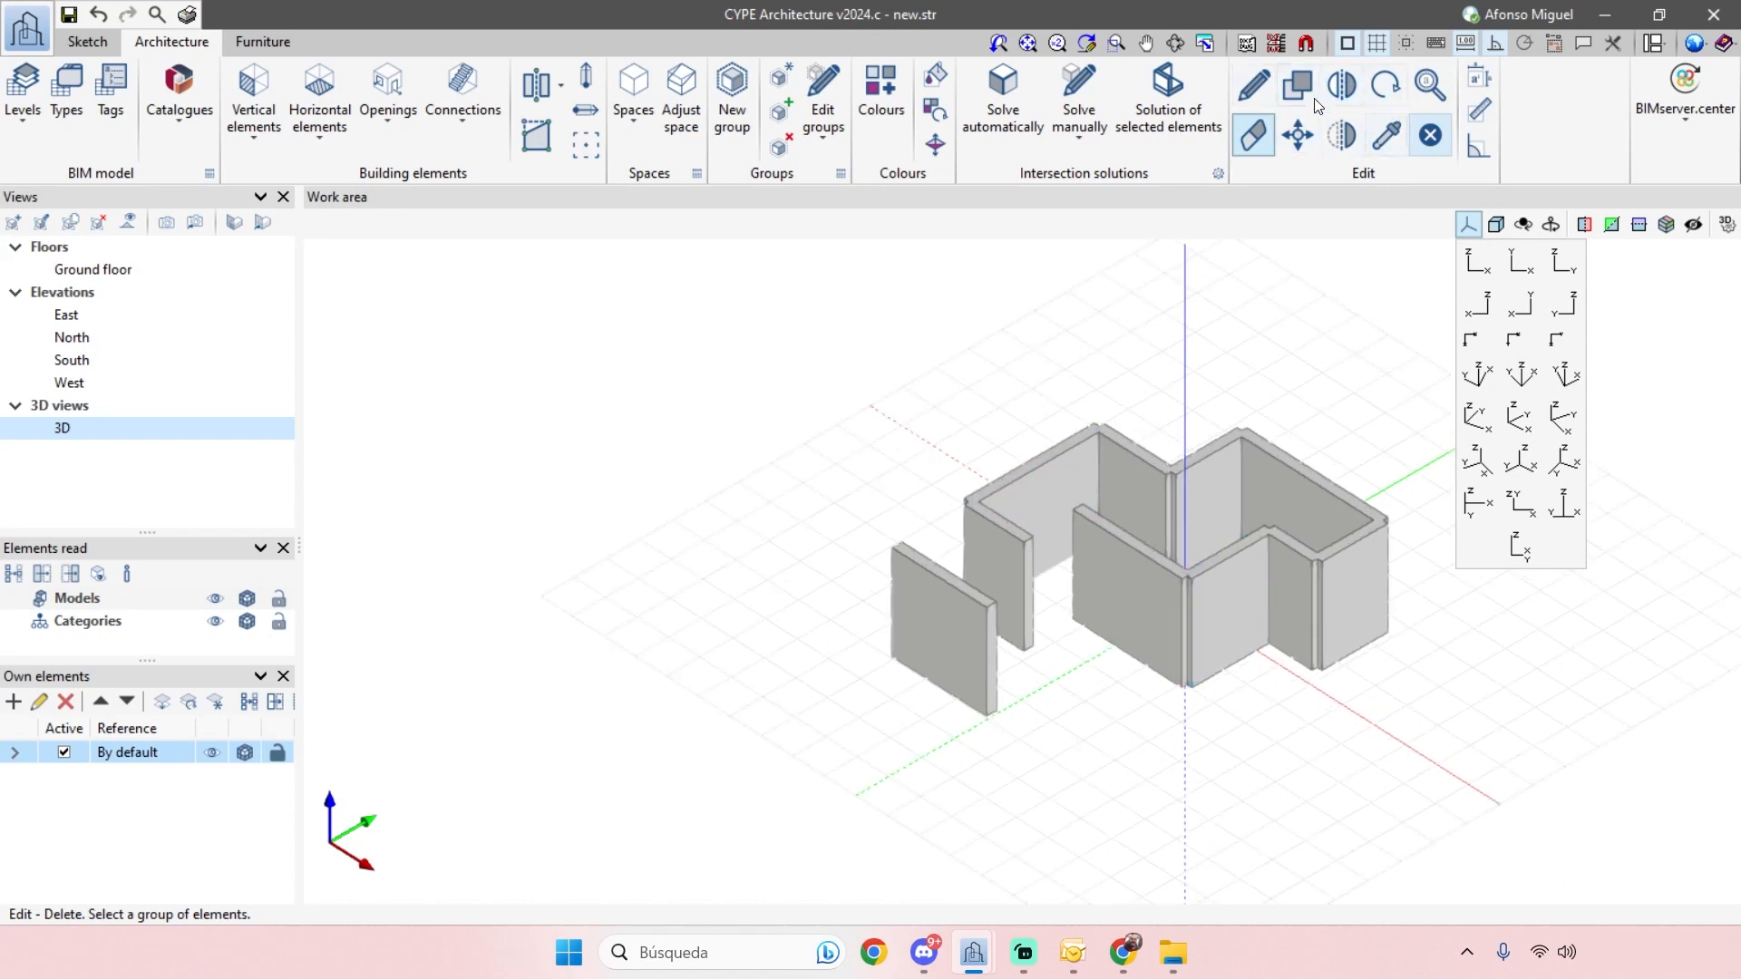
click(969, 669)
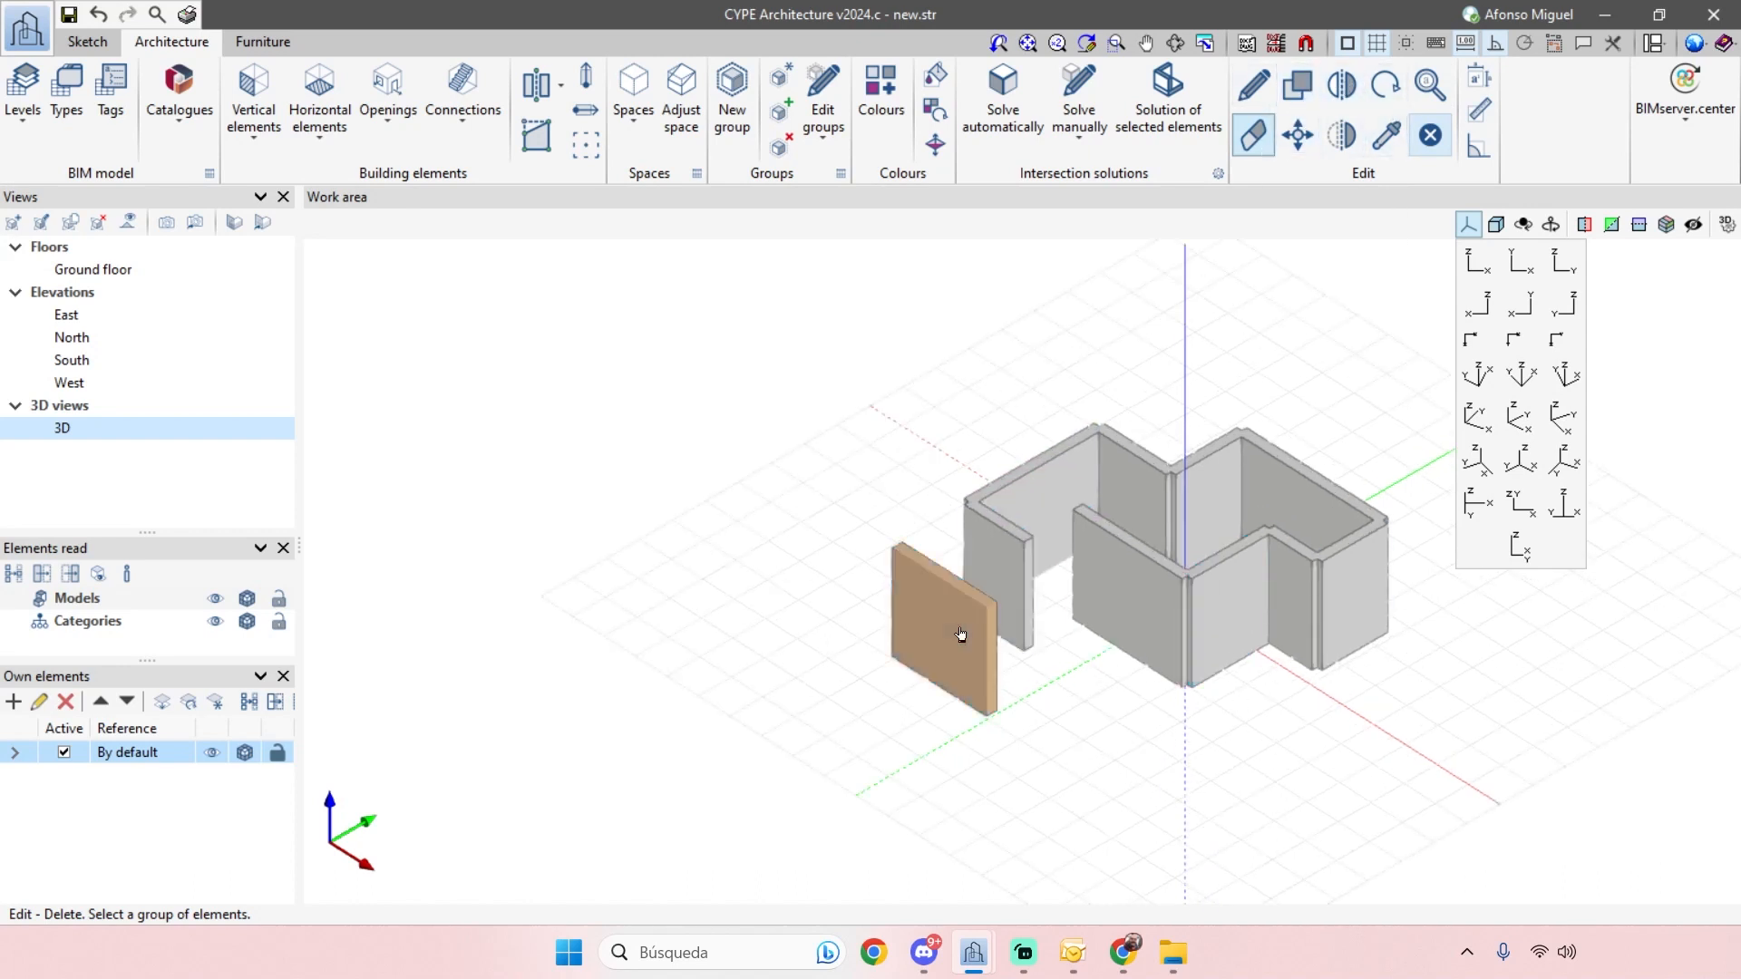
scroll(1076, 736, up, 1)
middle_drag(1037, 737, 947, 763)
right_click(1003, 739)
middle_drag(1013, 695, 898, 722)
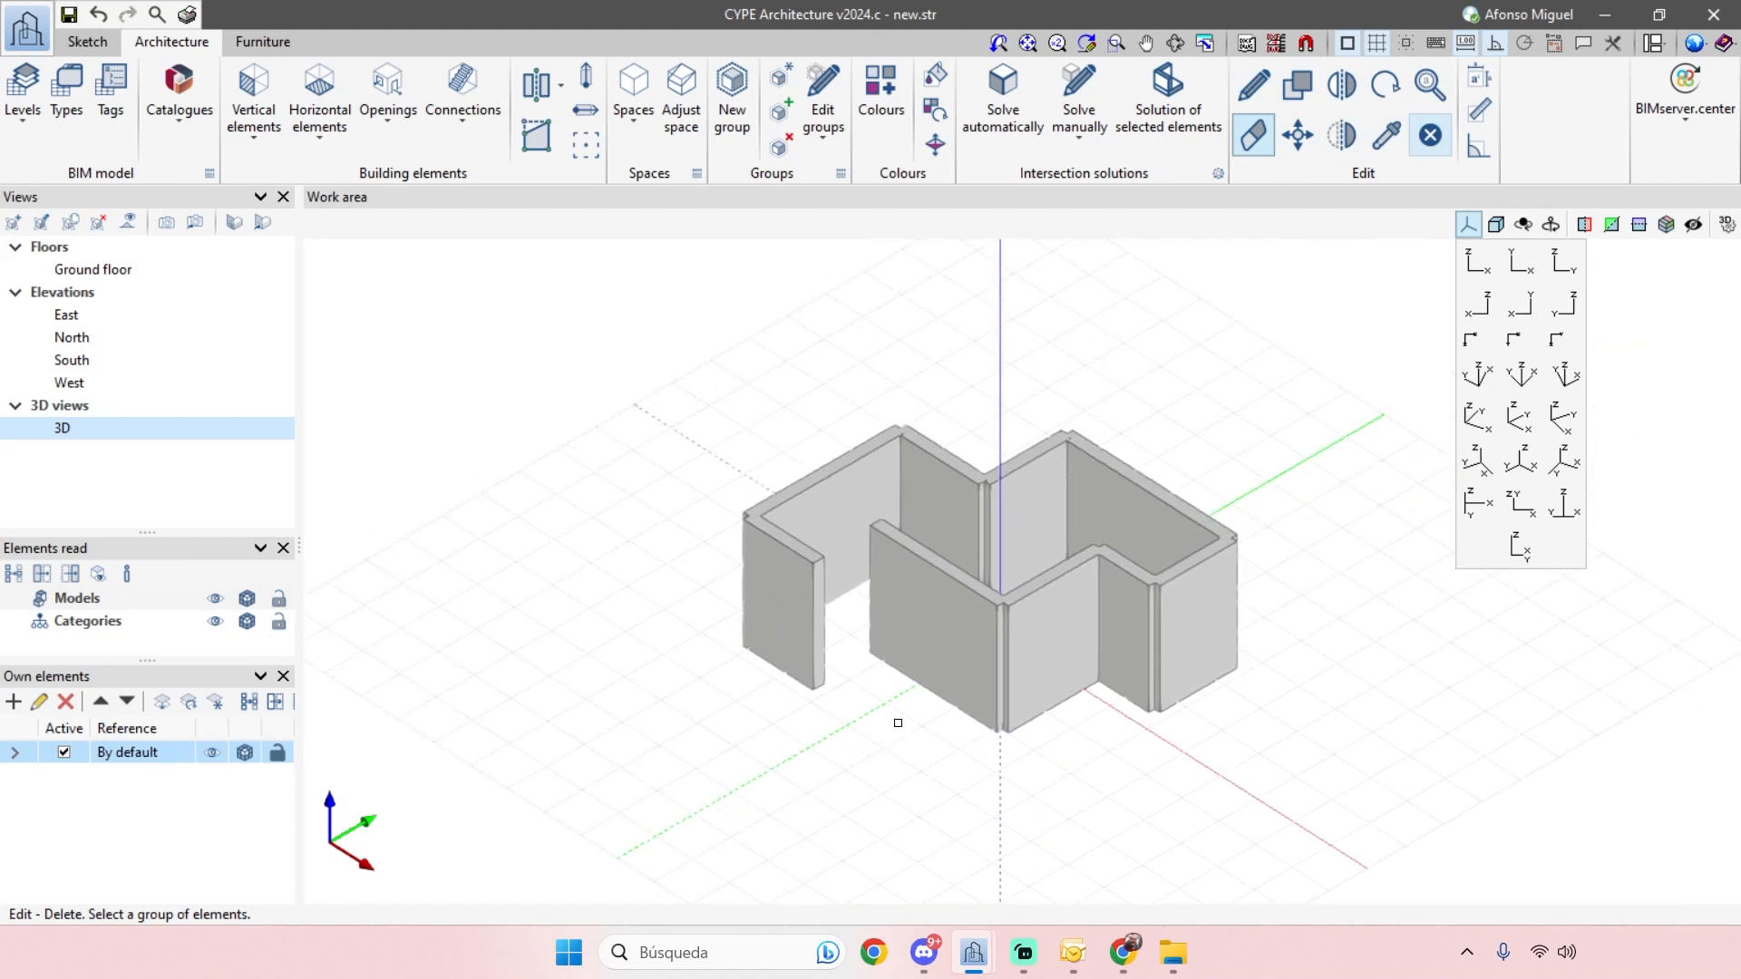
- Add a 3 m high wall from the outline's free end, running parallel to the Y axis across the gap and into the interior
click(254, 90)
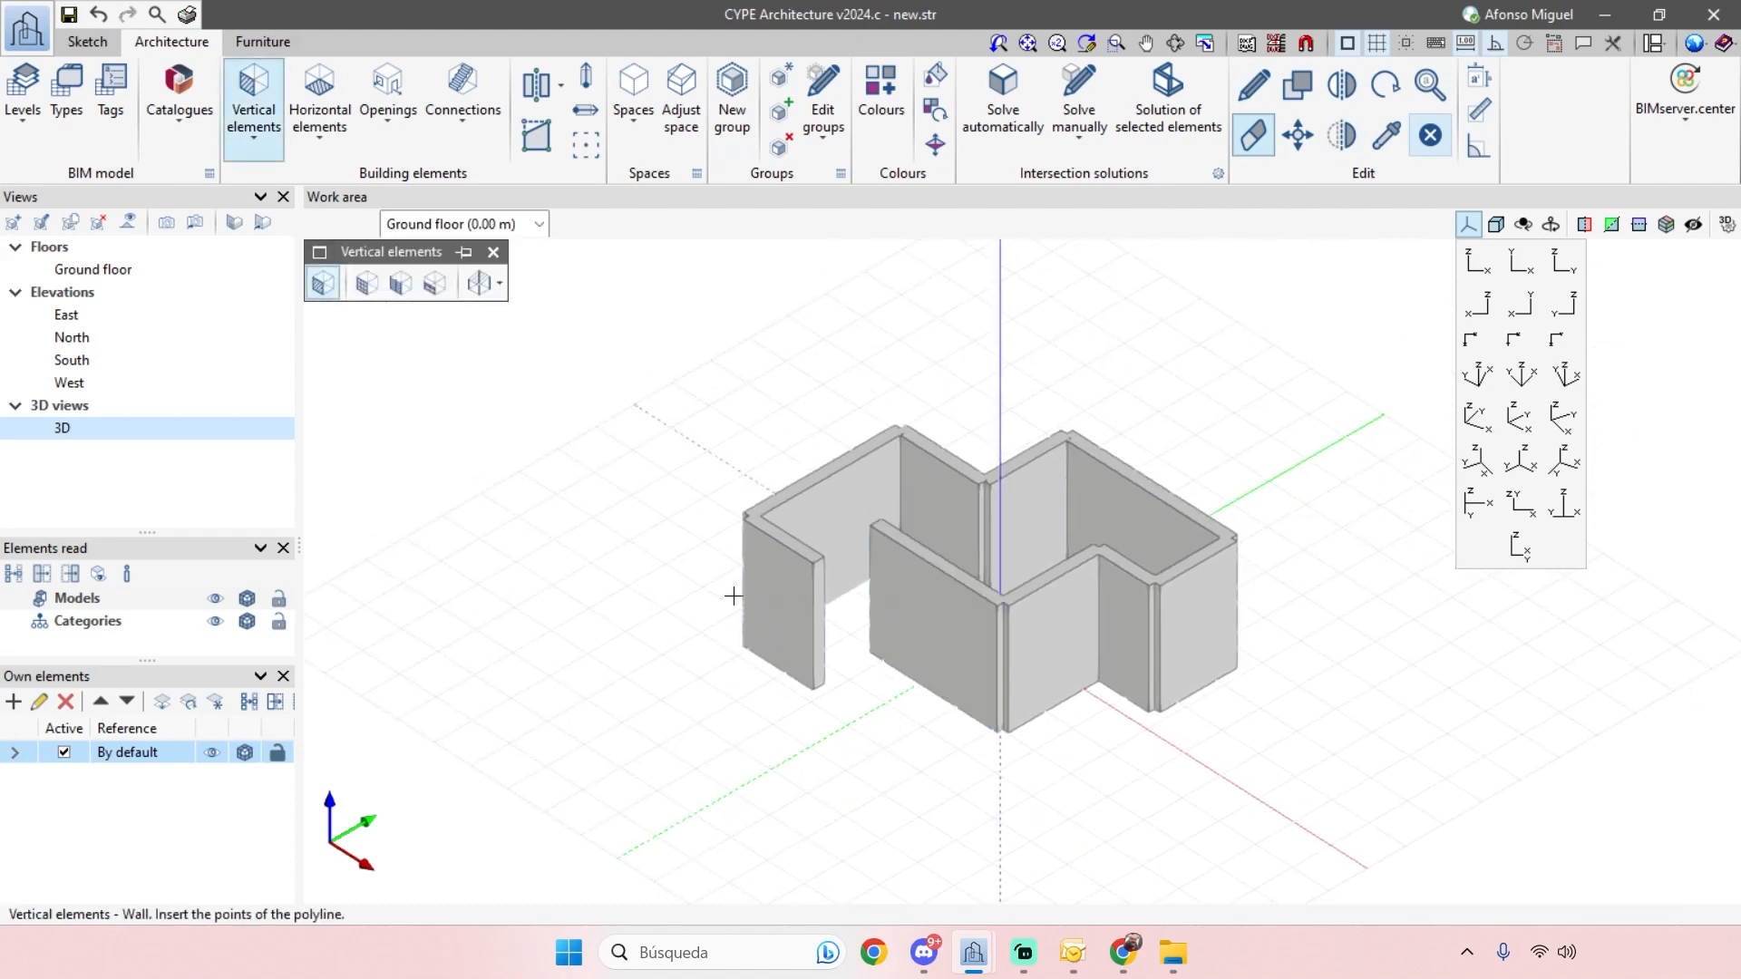
middle_drag(886, 701, 960, 665)
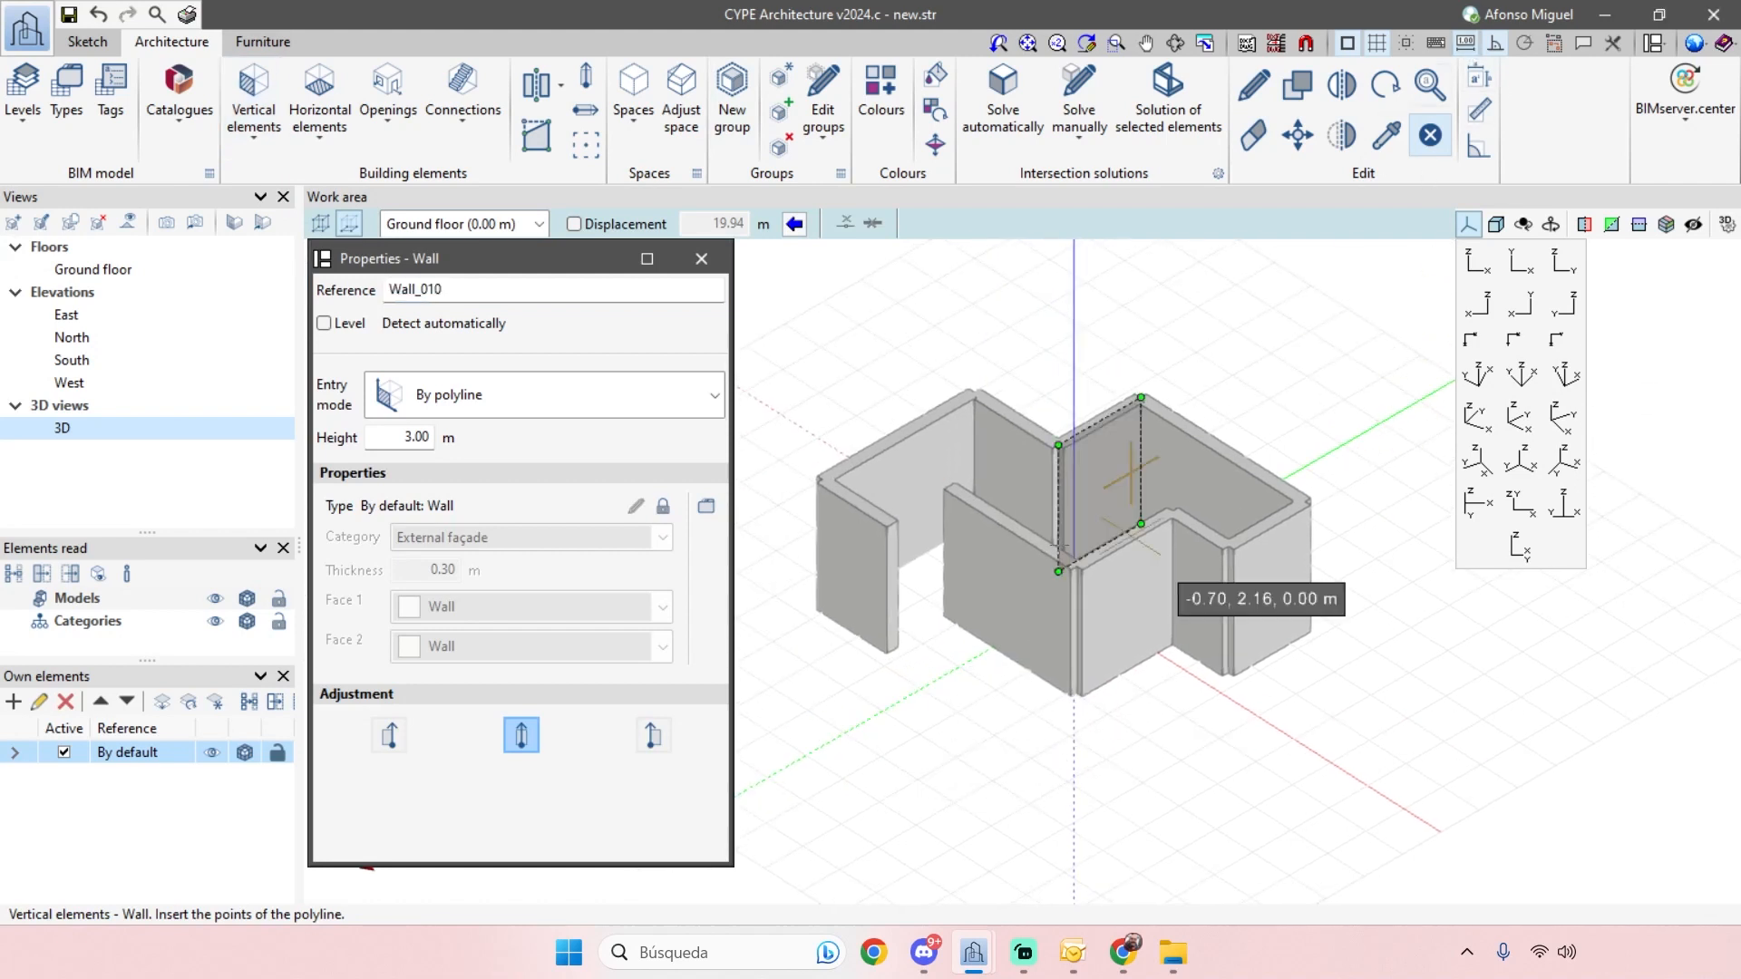
scroll(896, 651, up, 5)
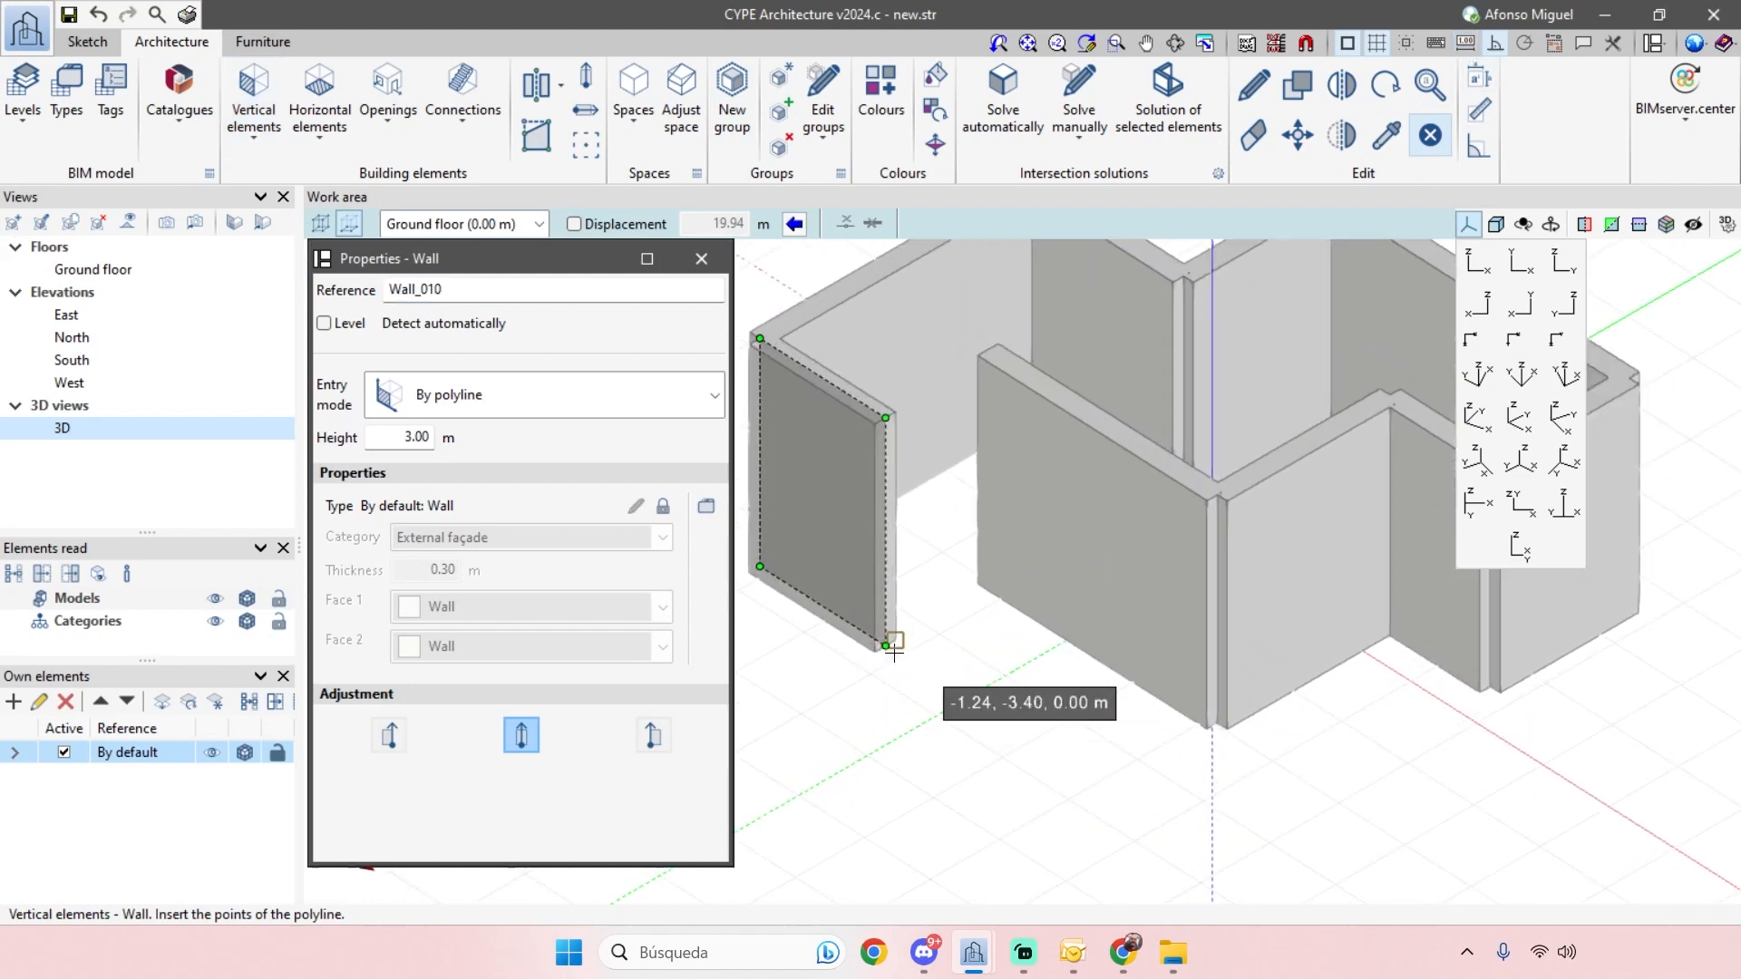
scroll(894, 646, up, 2)
click(885, 649)
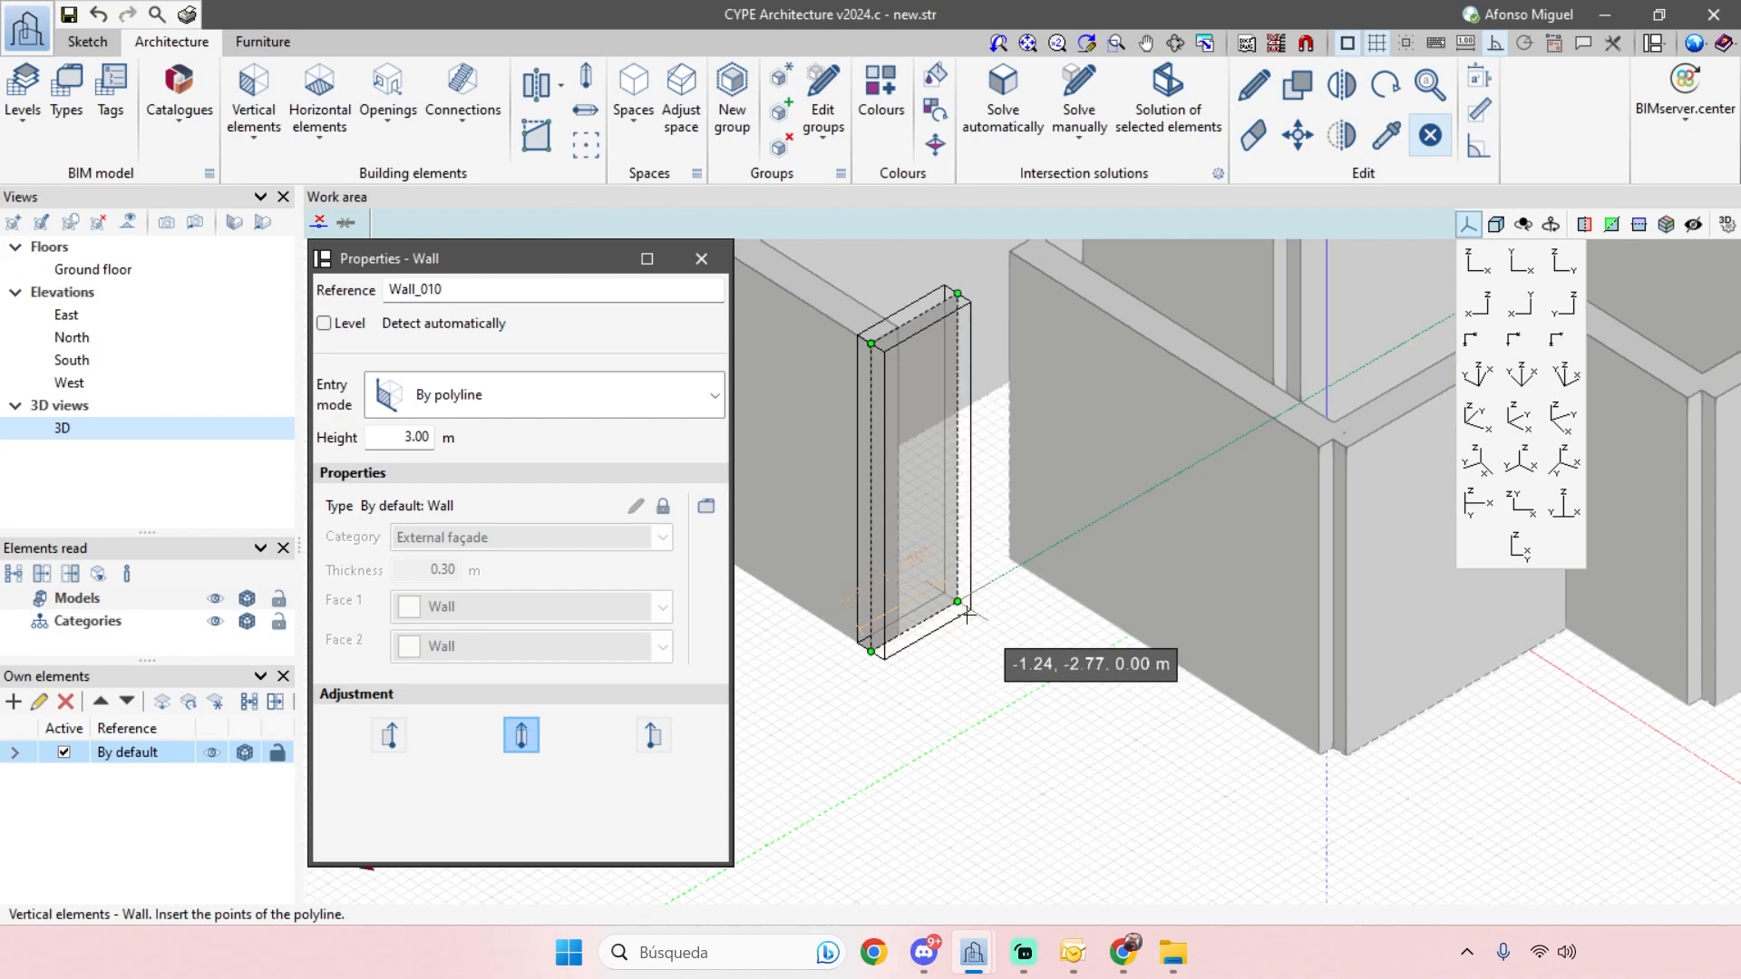
mouse_move(1021, 635)
shift+middle_down()
mouse_move(1079, 647)
mouse_move(1018, 652)
shift+middle_up()
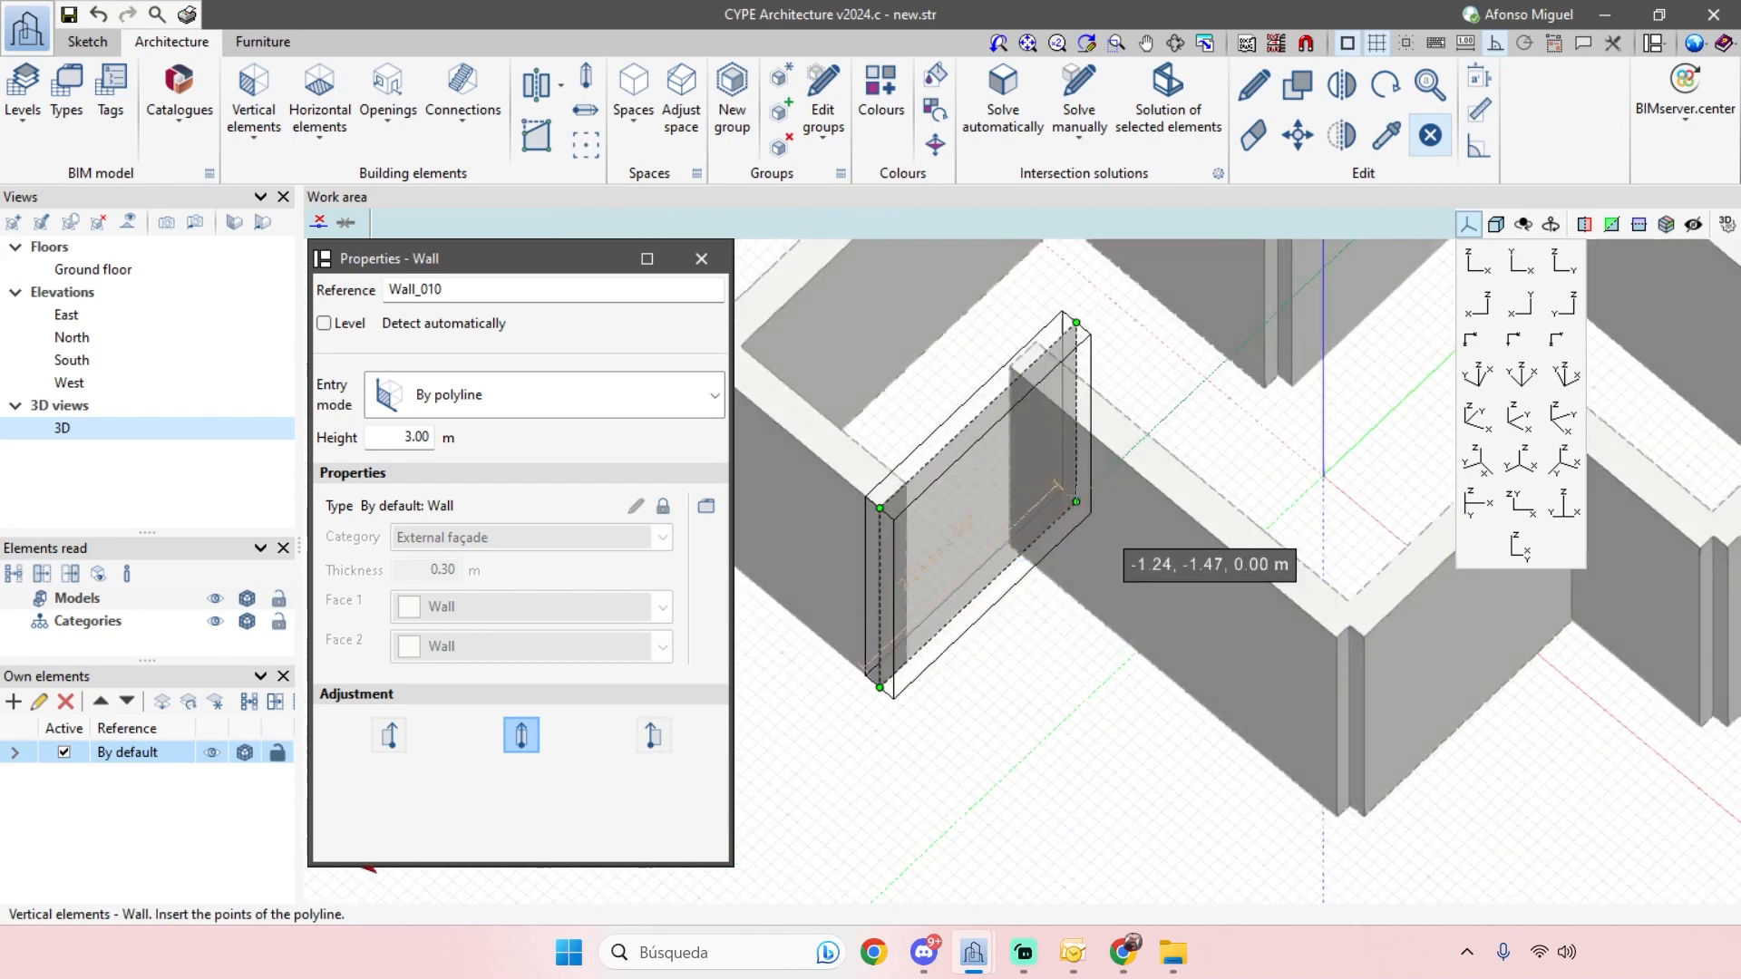
scroll(937, 668, up, 3)
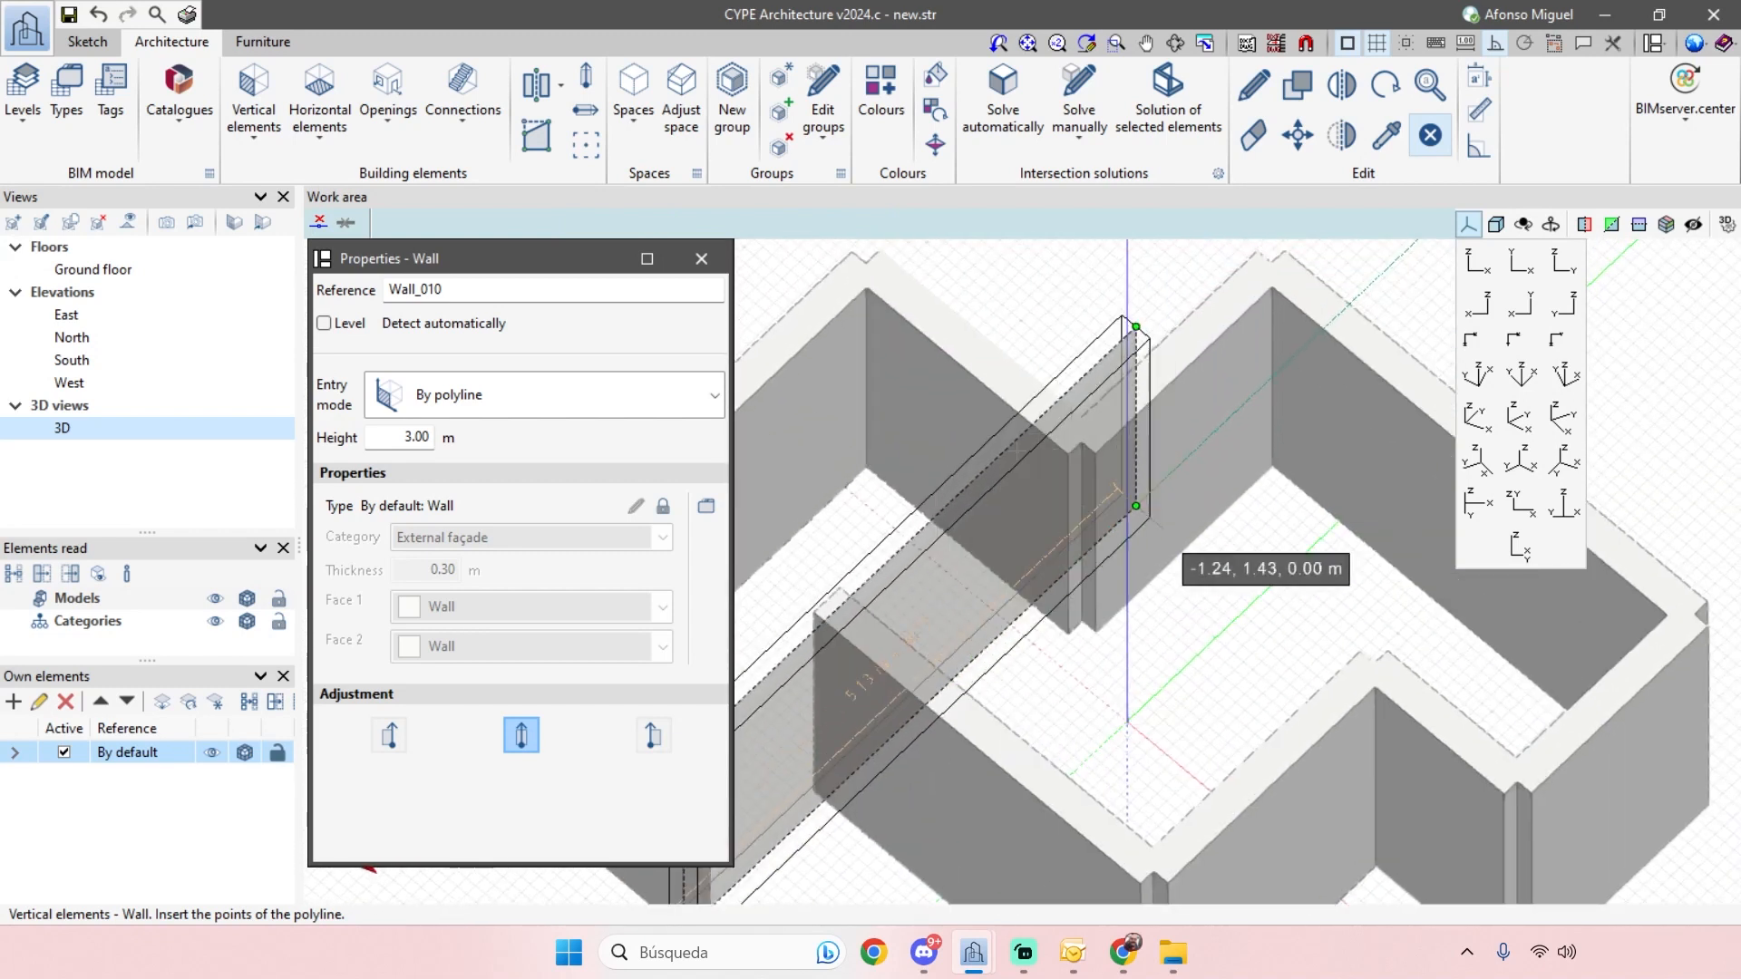
middle_drag(886, 647, 1142, 511)
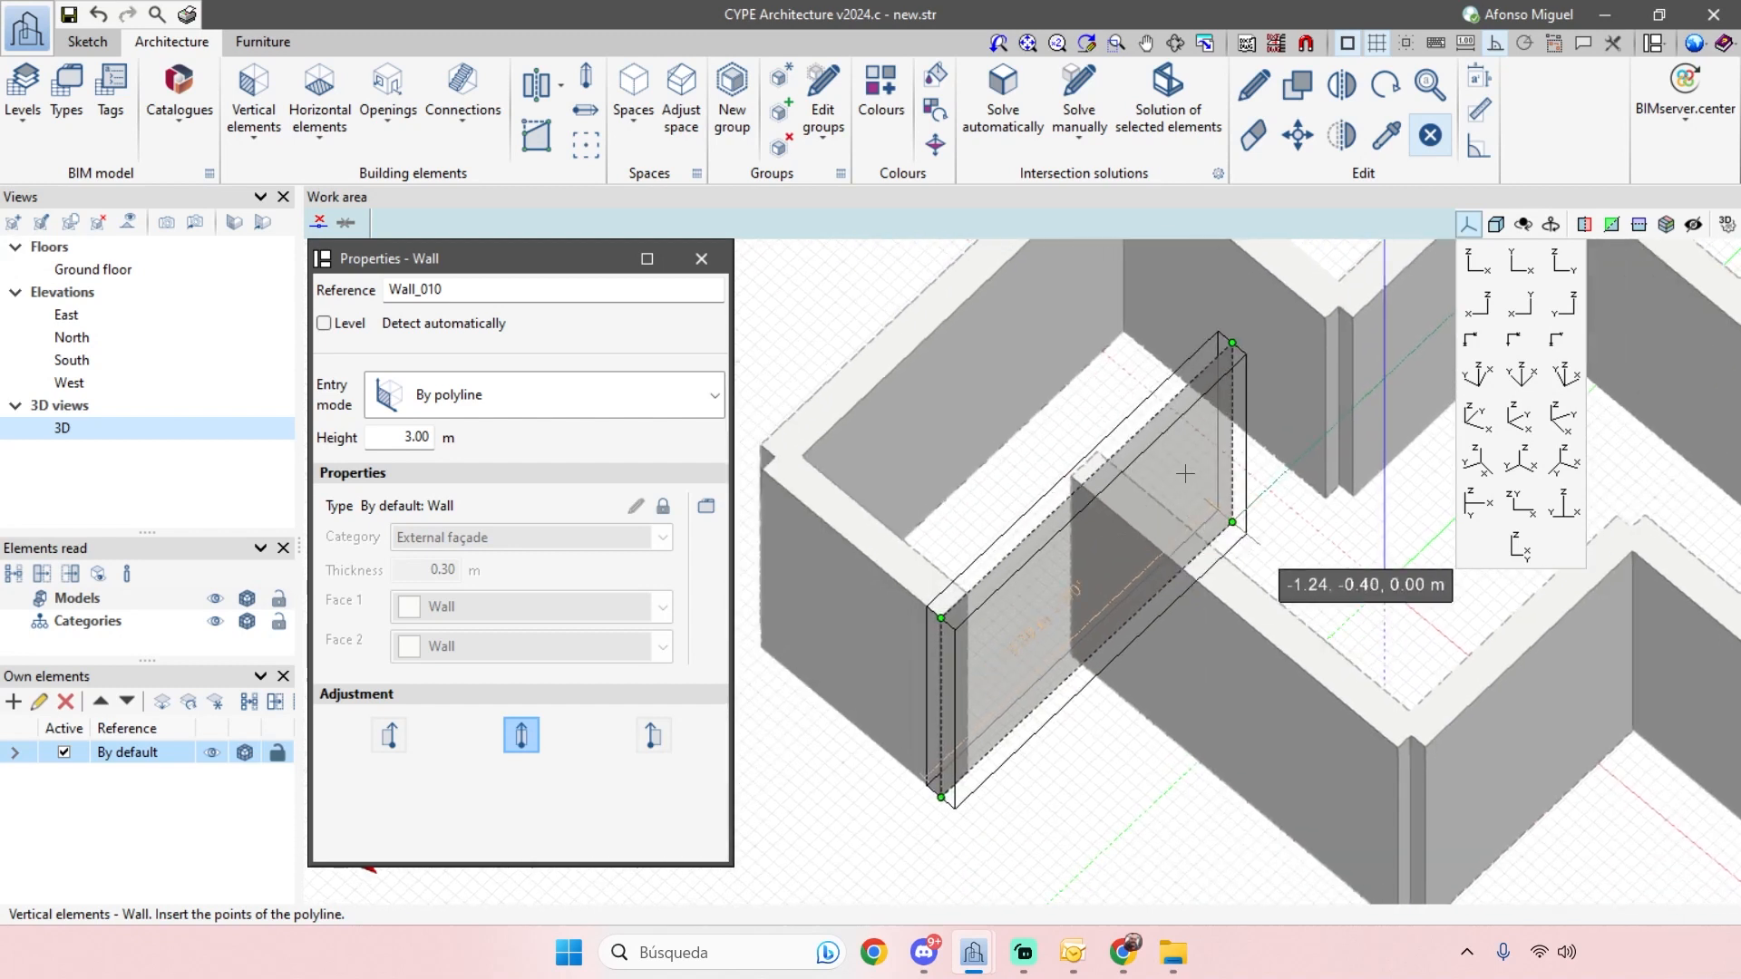
click(1146, 510)
right_click(1124, 749)
shift+middle_drag(1103, 756, 1161, 687)
scroll(1084, 714, down, 3)
shift+middle_drag(1275, 812, 1069, 760)
scroll(1133, 796, down, 3)
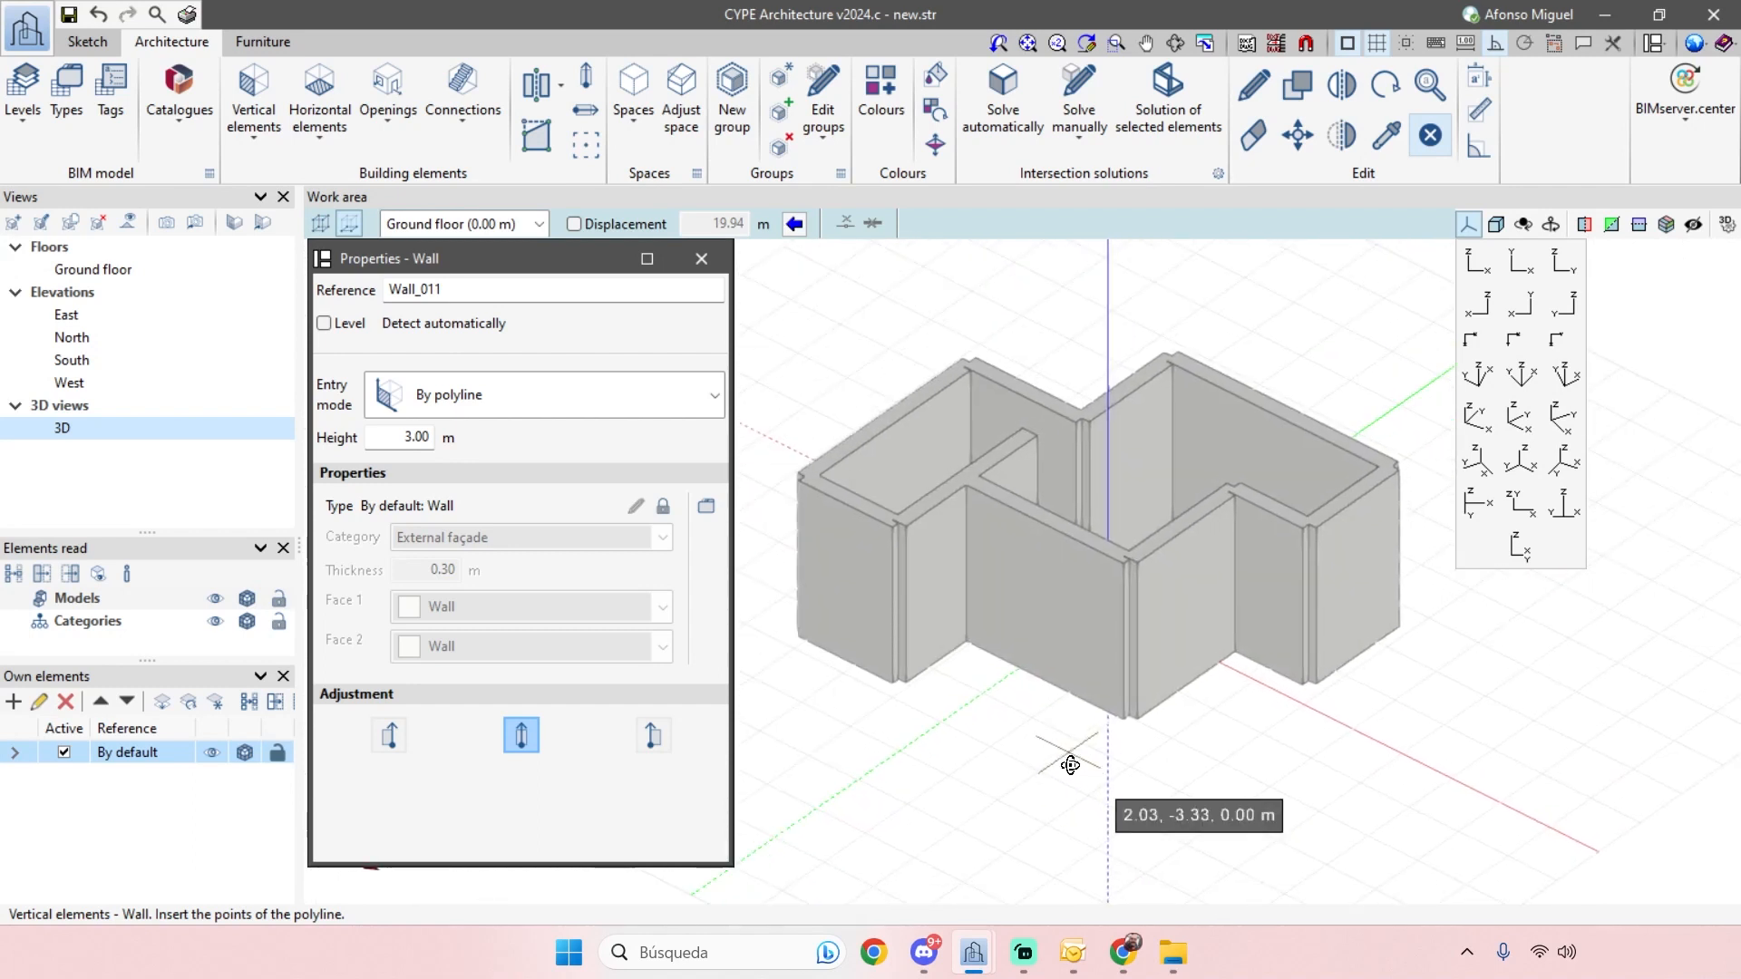
scroll(961, 490, up, 2)
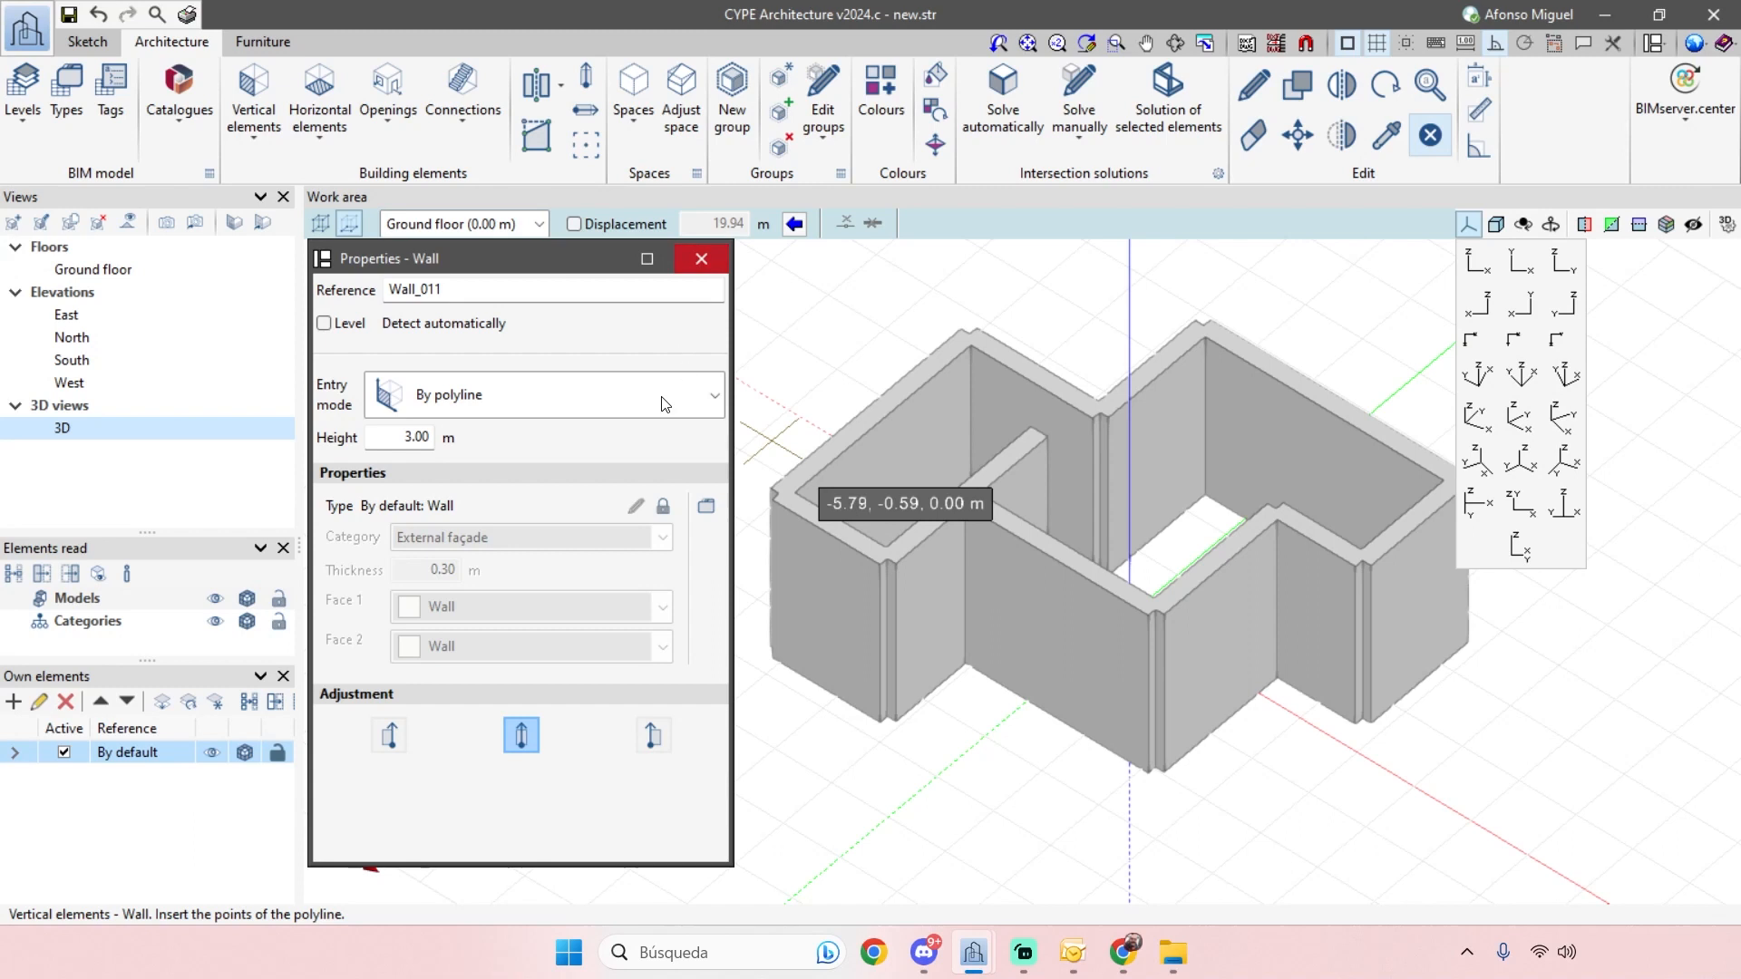
- Finish the Wall command and edit the short front wall, changing its adjustment from centred to the first side option
mouse_move(1213, 717)
shift+middle_down()
mouse_move(1212, 640)
mouse_move(1205, 690)
shift+middle_up()
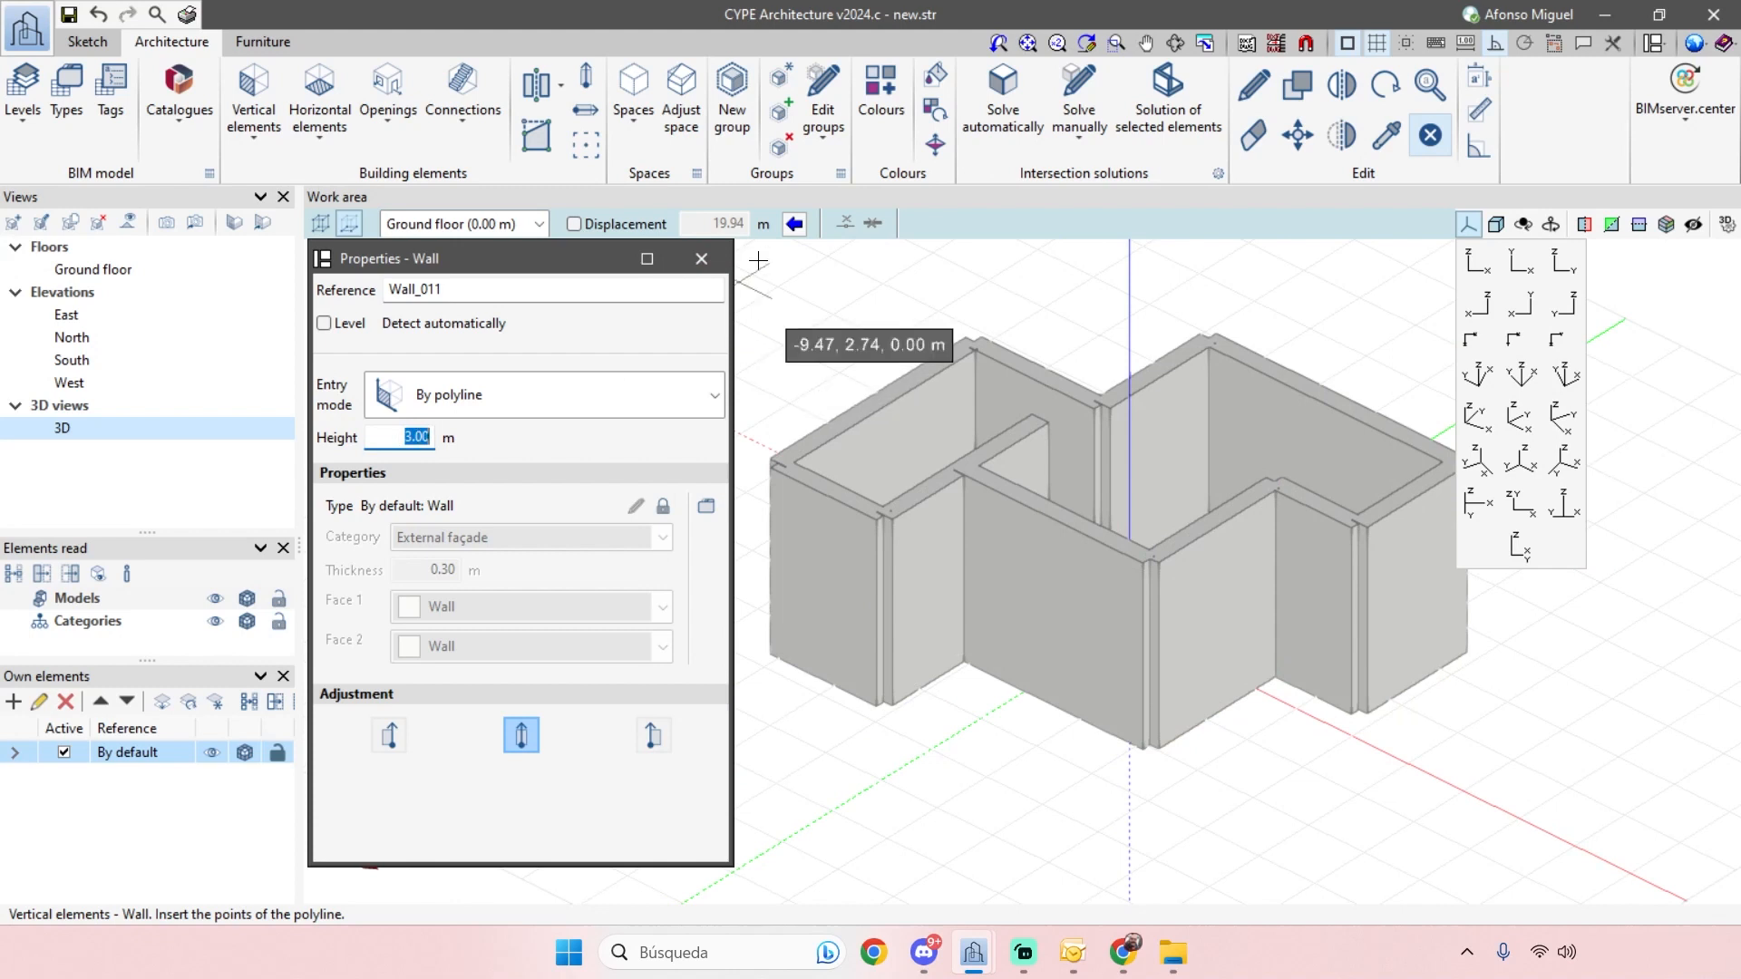
click(717, 258)
click(1254, 86)
middle_drag(833, 702, 636, 682)
shift+middle_drag(714, 755, 761, 754)
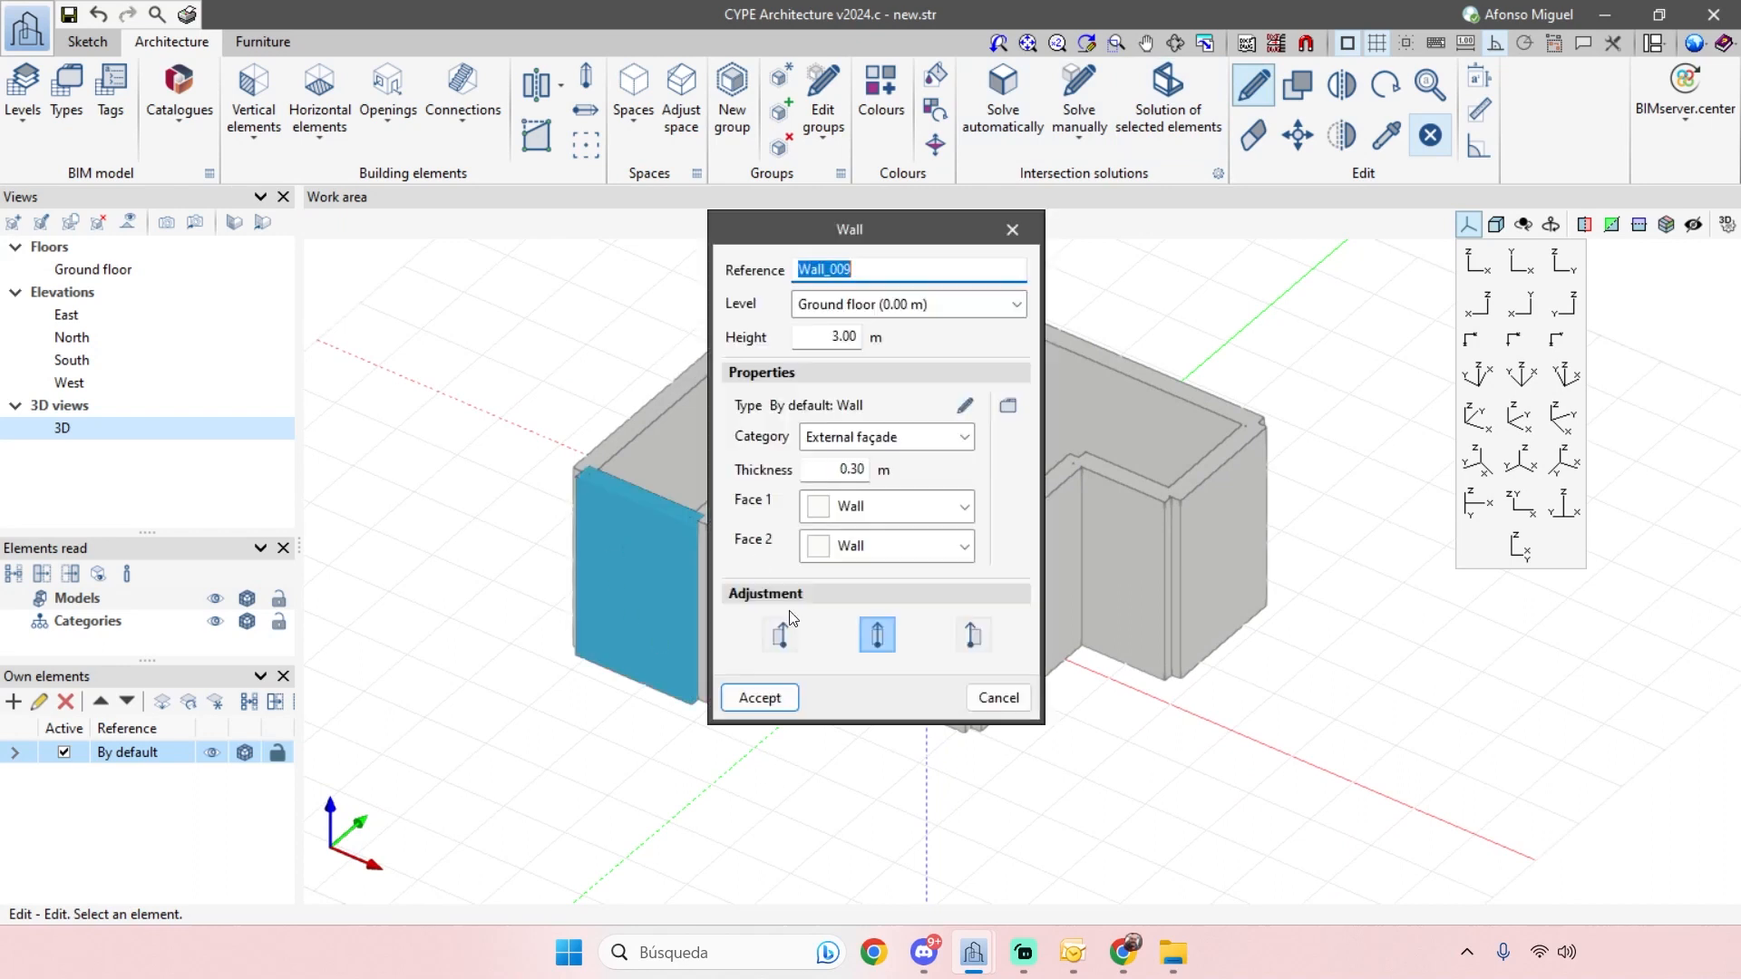
drag(777, 243, 256, 249)
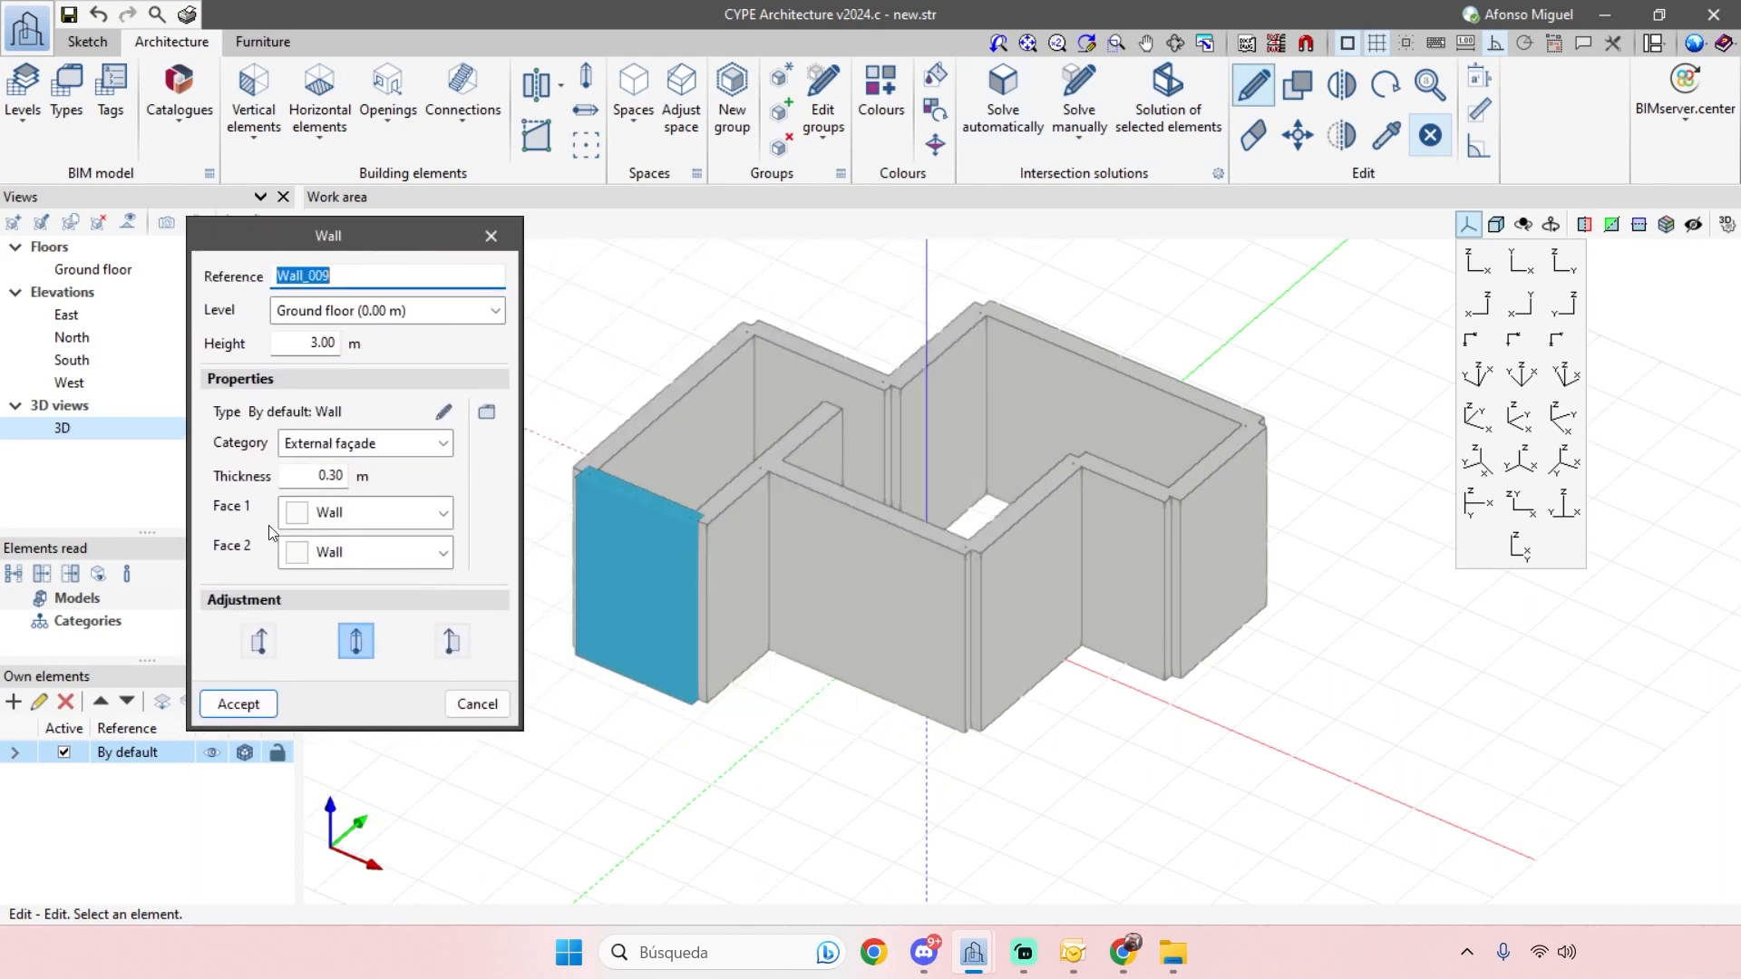
click(261, 646)
click(238, 704)
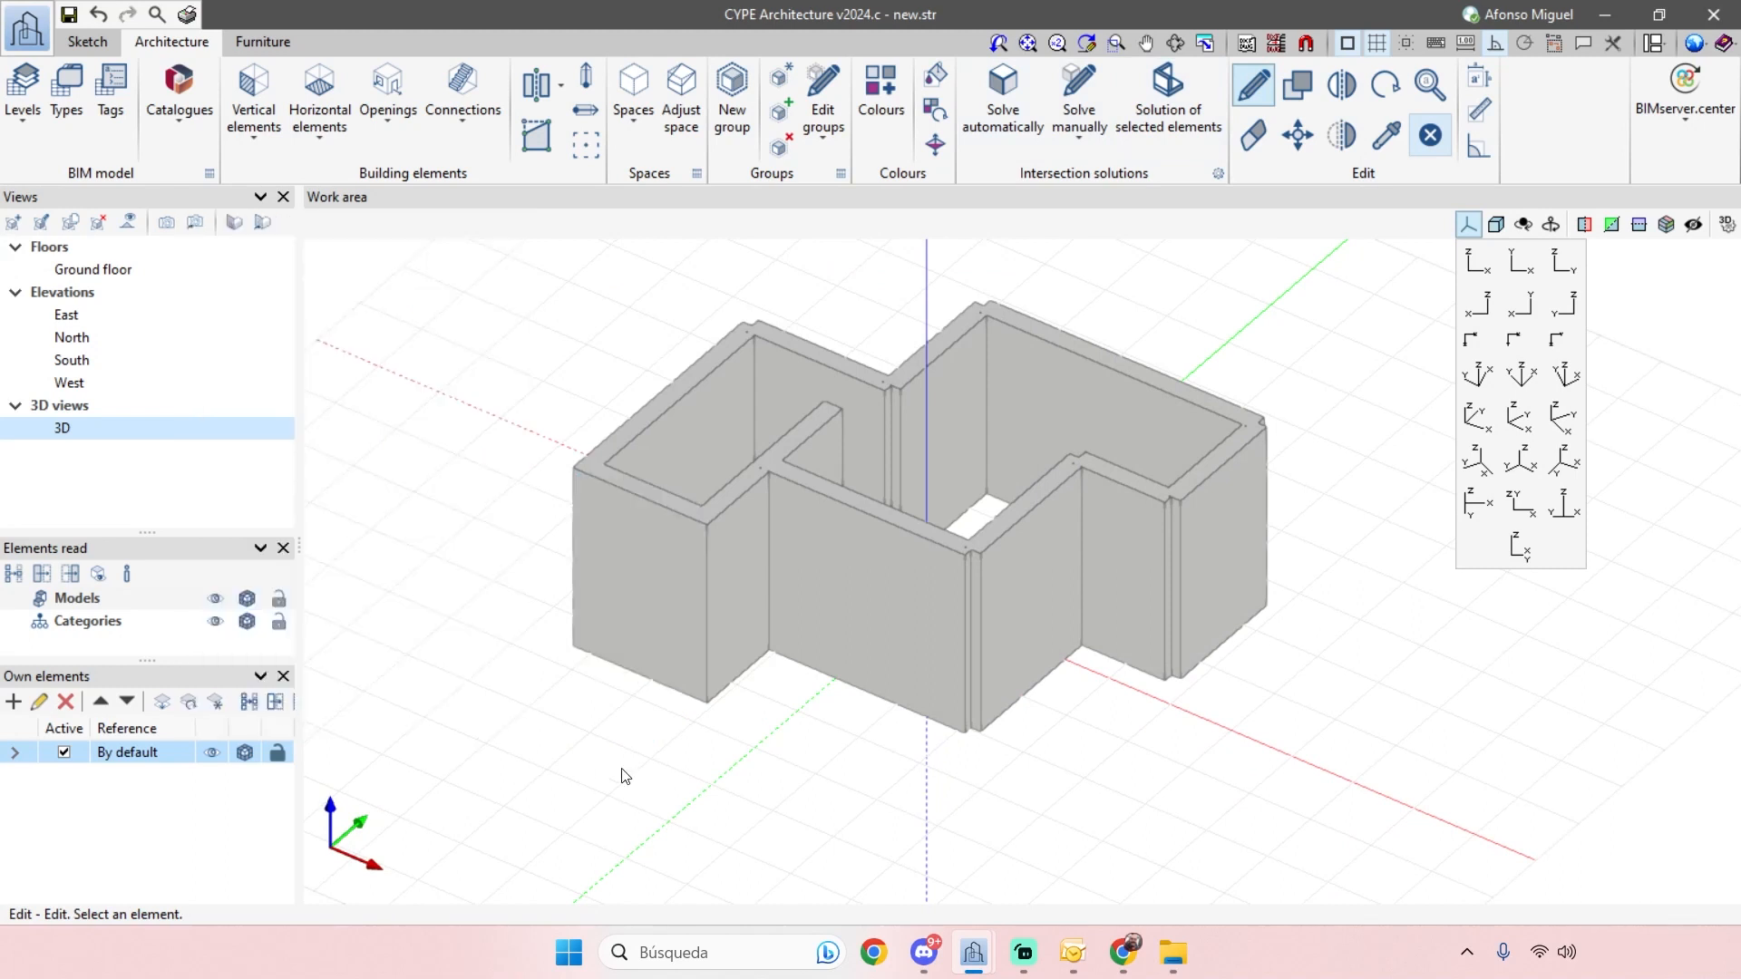
- Switch the short front wall's adjustment to the opposite side of its axis
click(648, 591)
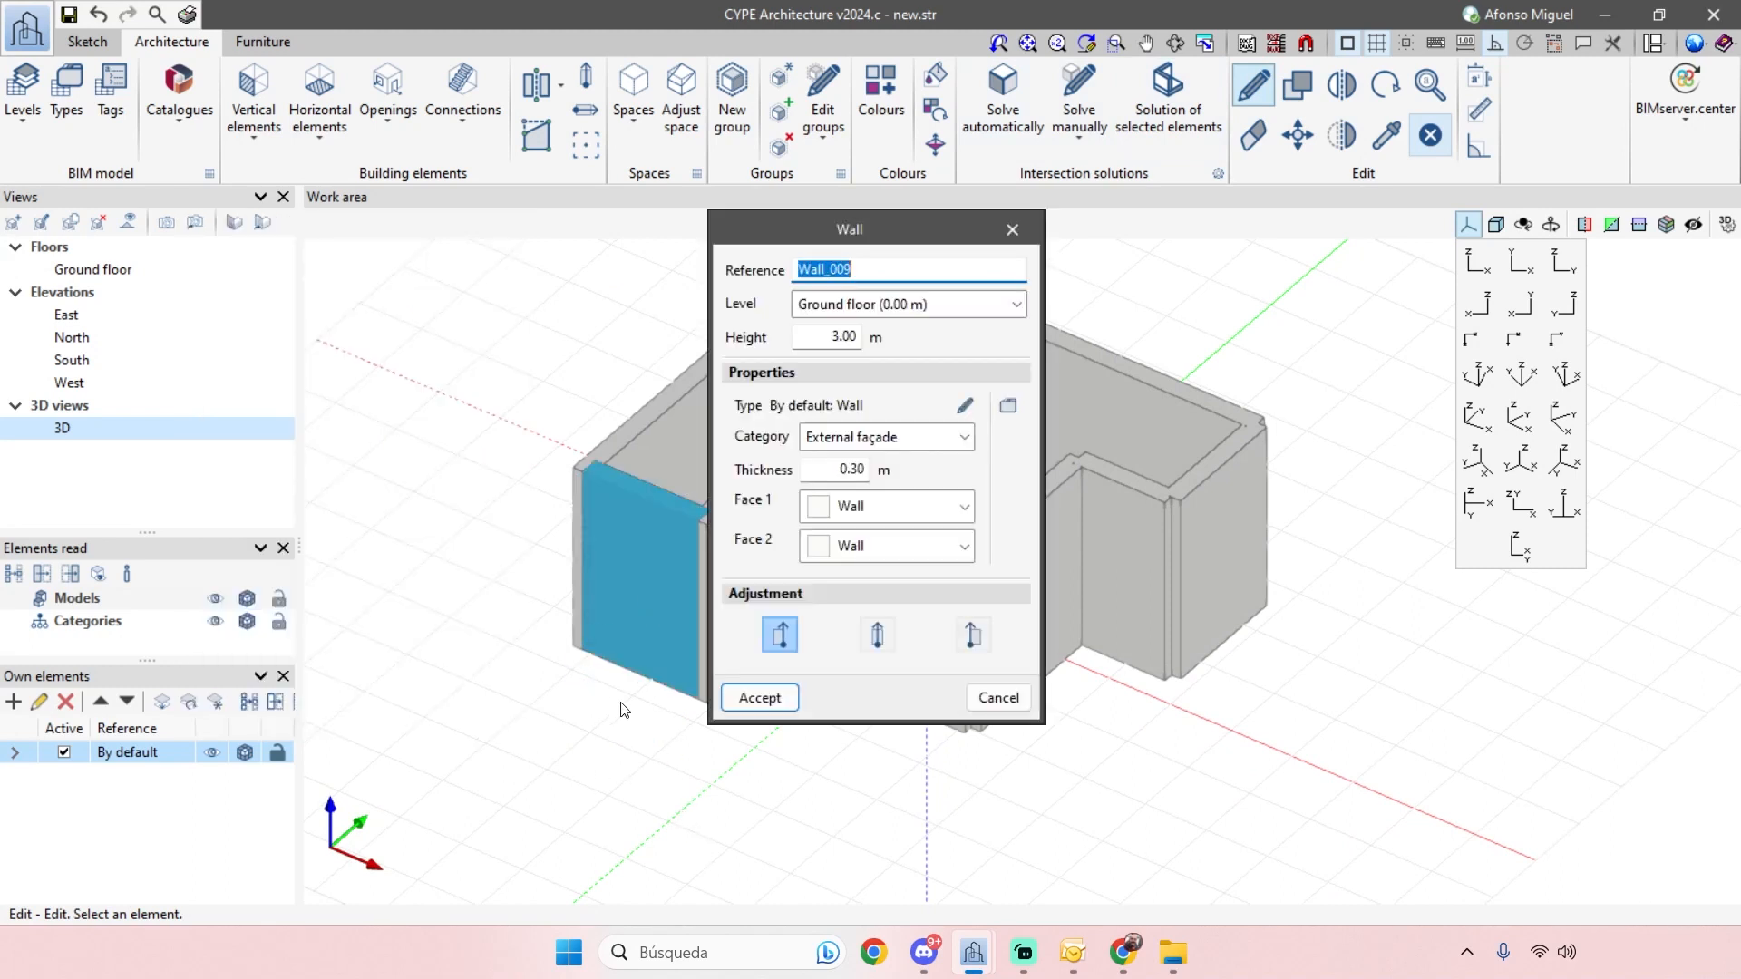
click(974, 637)
click(759, 697)
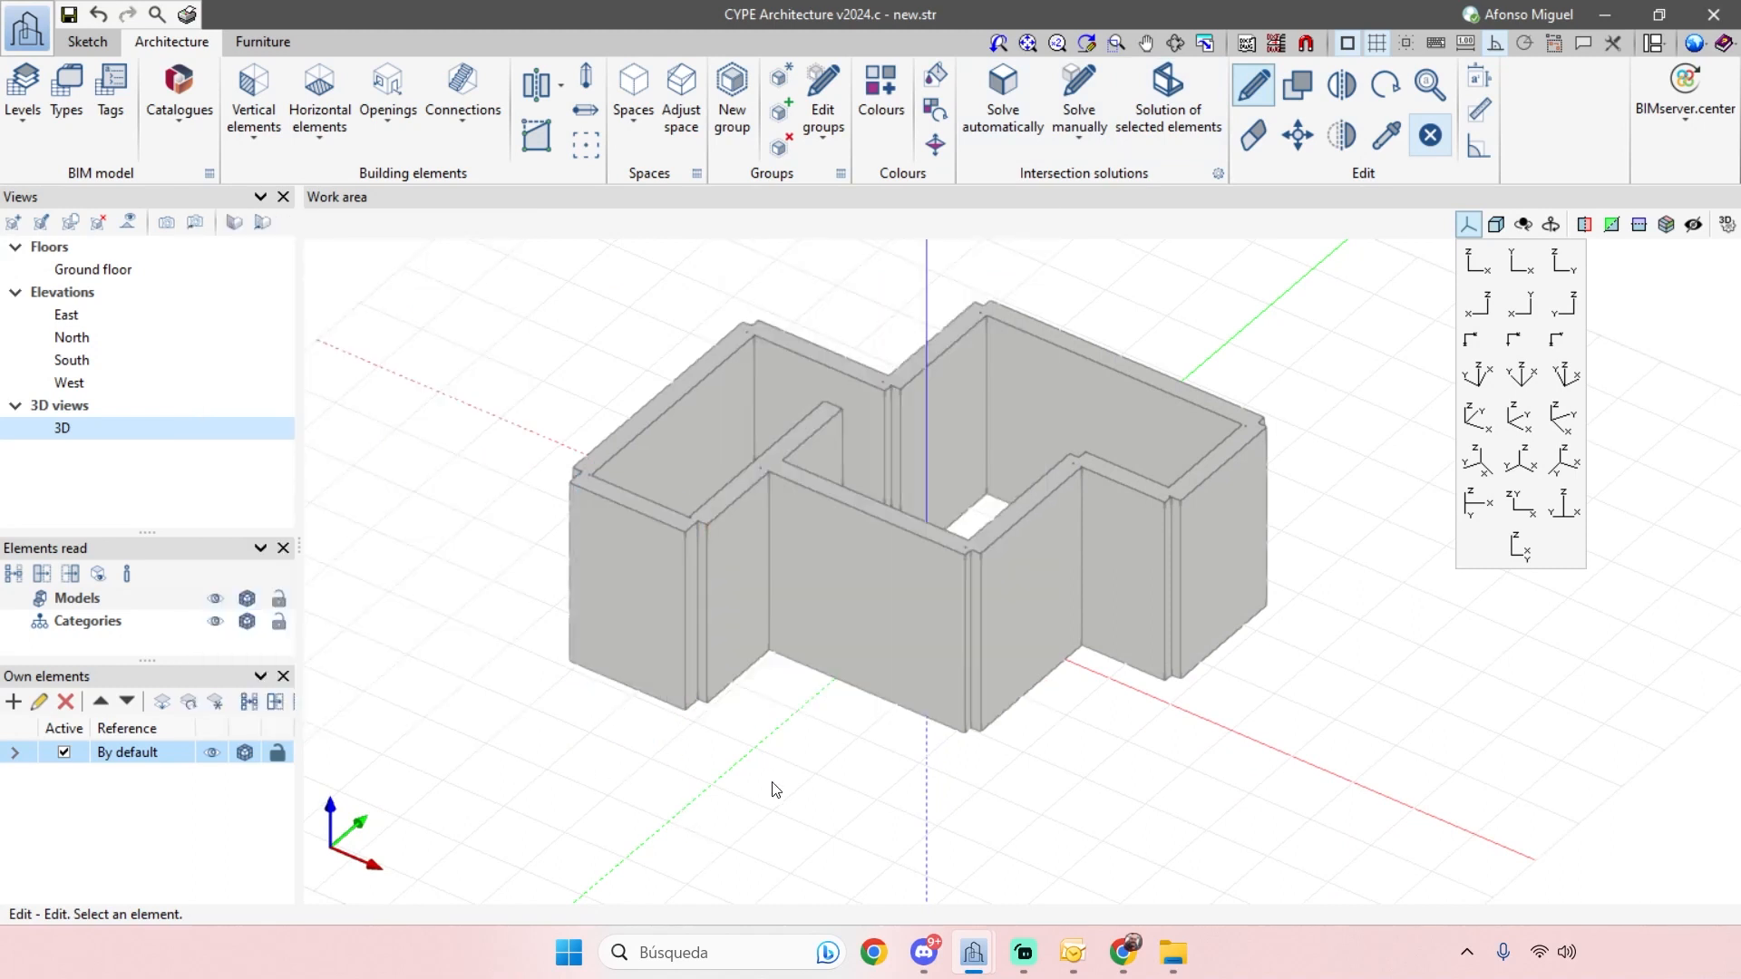
- Set the short front wall's adjustment back to centred
scroll(764, 813, up, 1)
scroll(762, 816, down, 1)
middle_drag(666, 654, 631, 692)
click(624, 646)
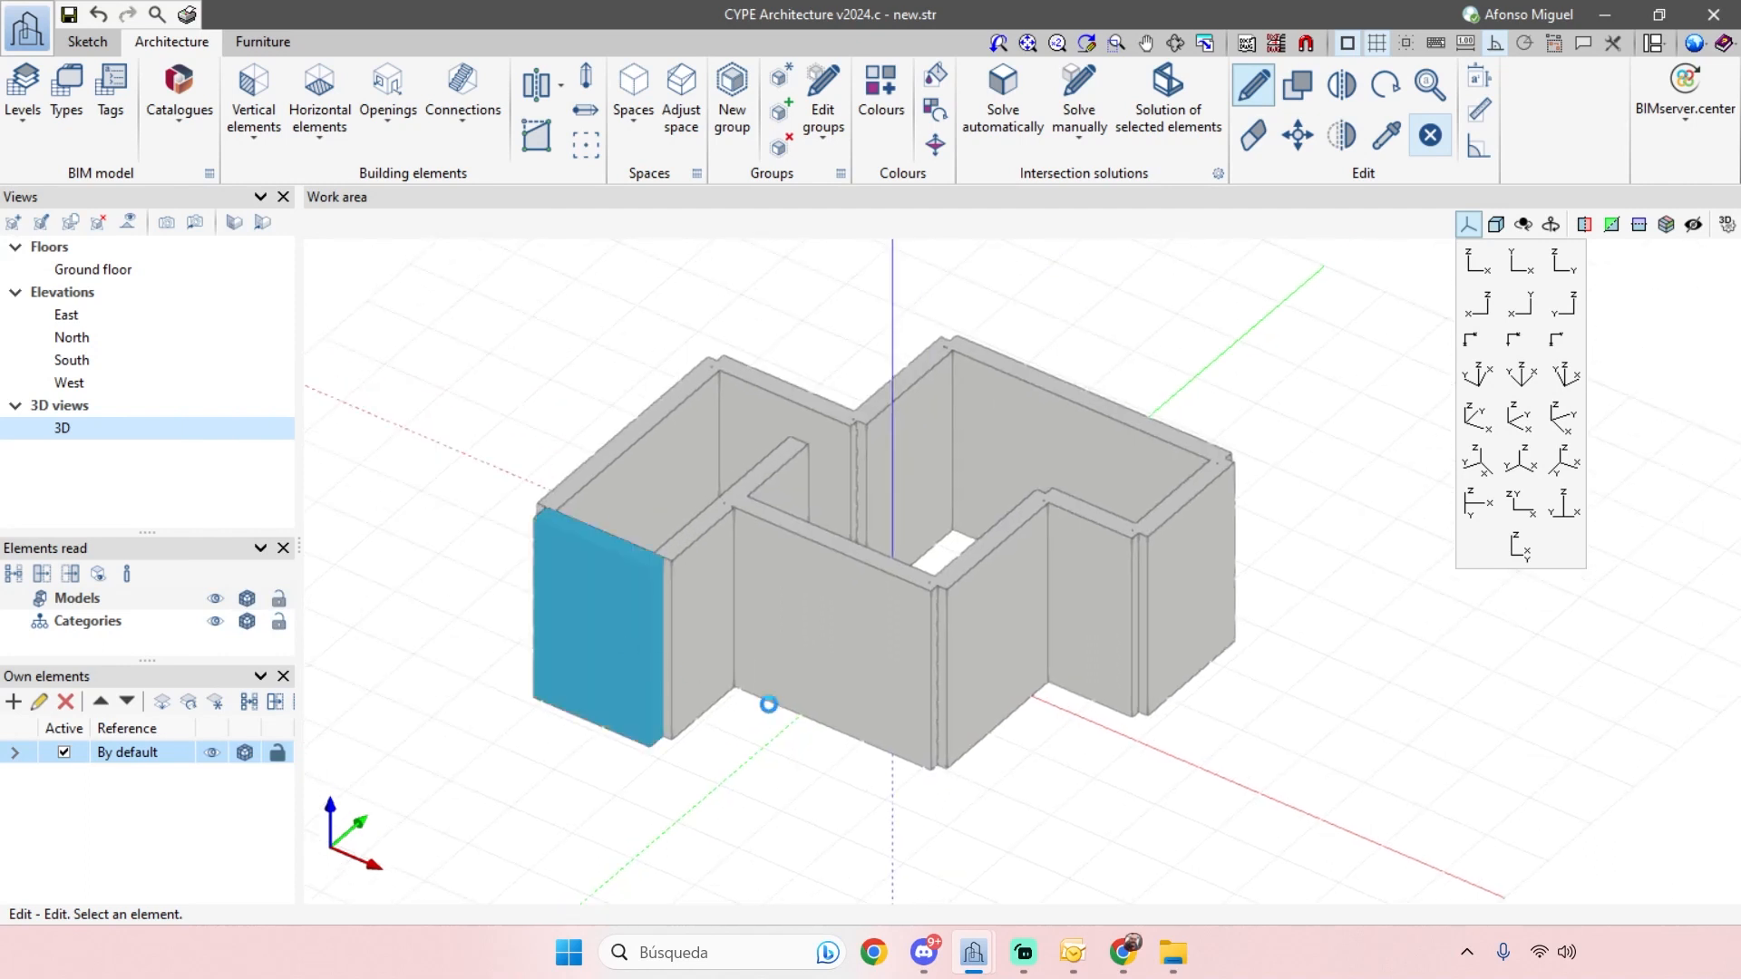
click(877, 635)
click(759, 697)
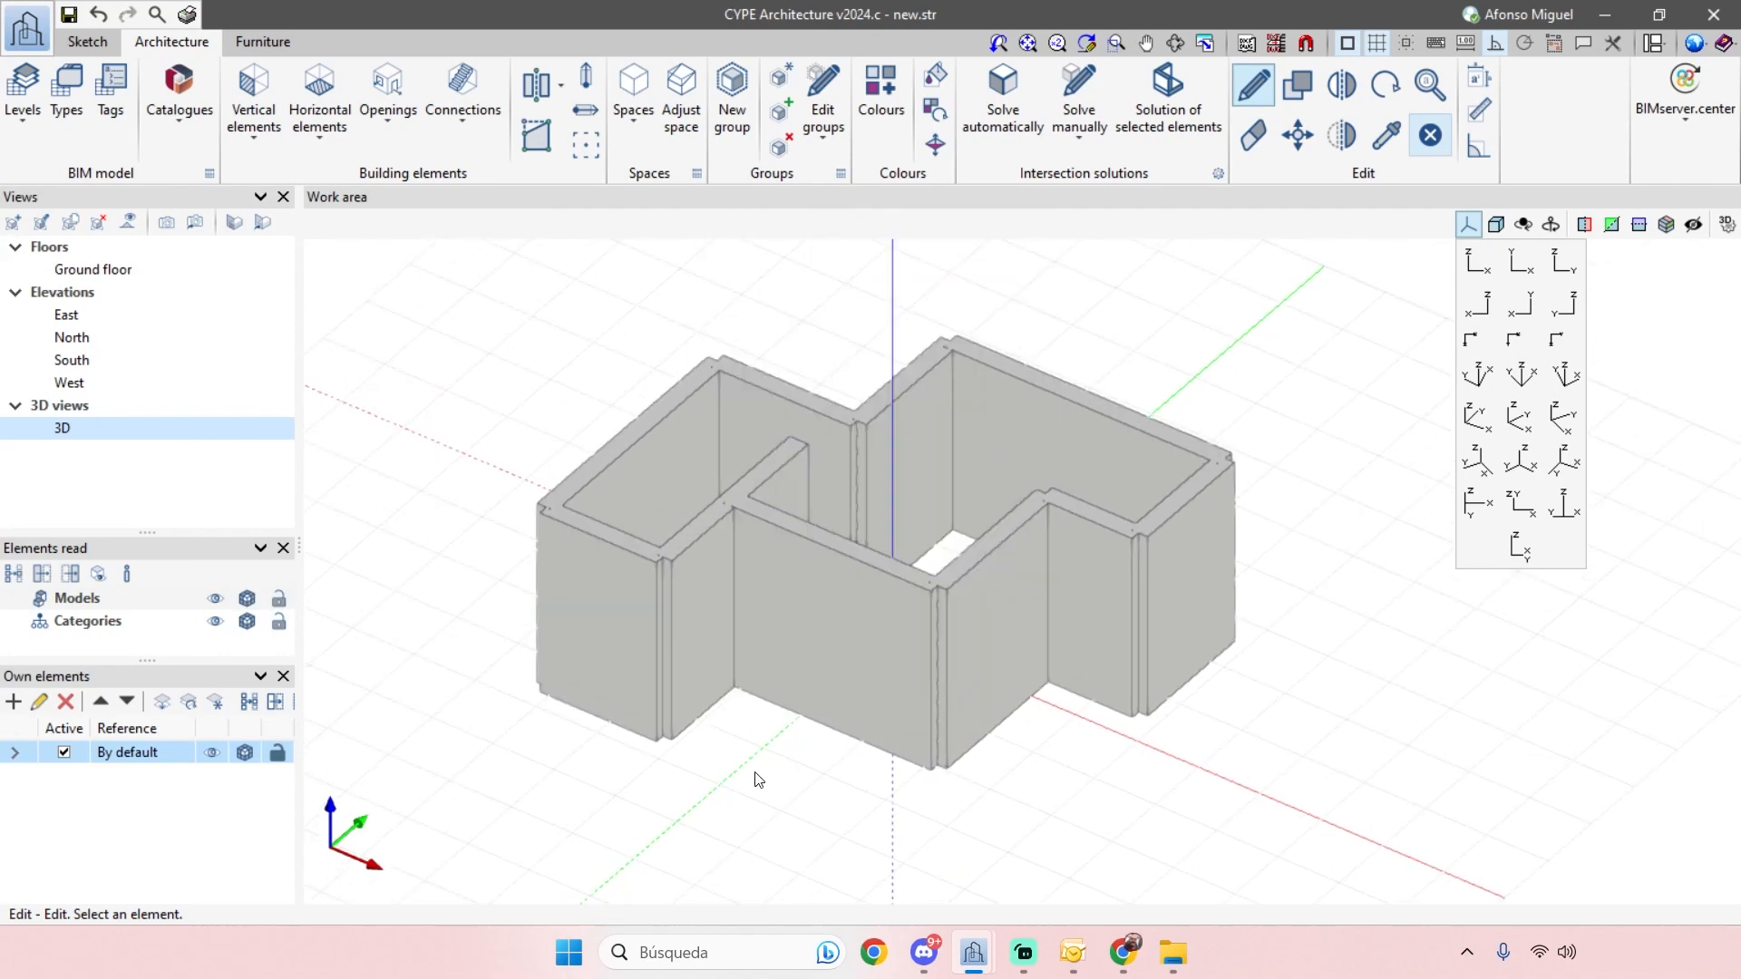
- Automatically solve the pending intersections between walls, between walls and floor slabs, and between sloped roofs
scroll(656, 548, up, 2)
scroll(680, 552, down, 1)
scroll(657, 568, up, 2)
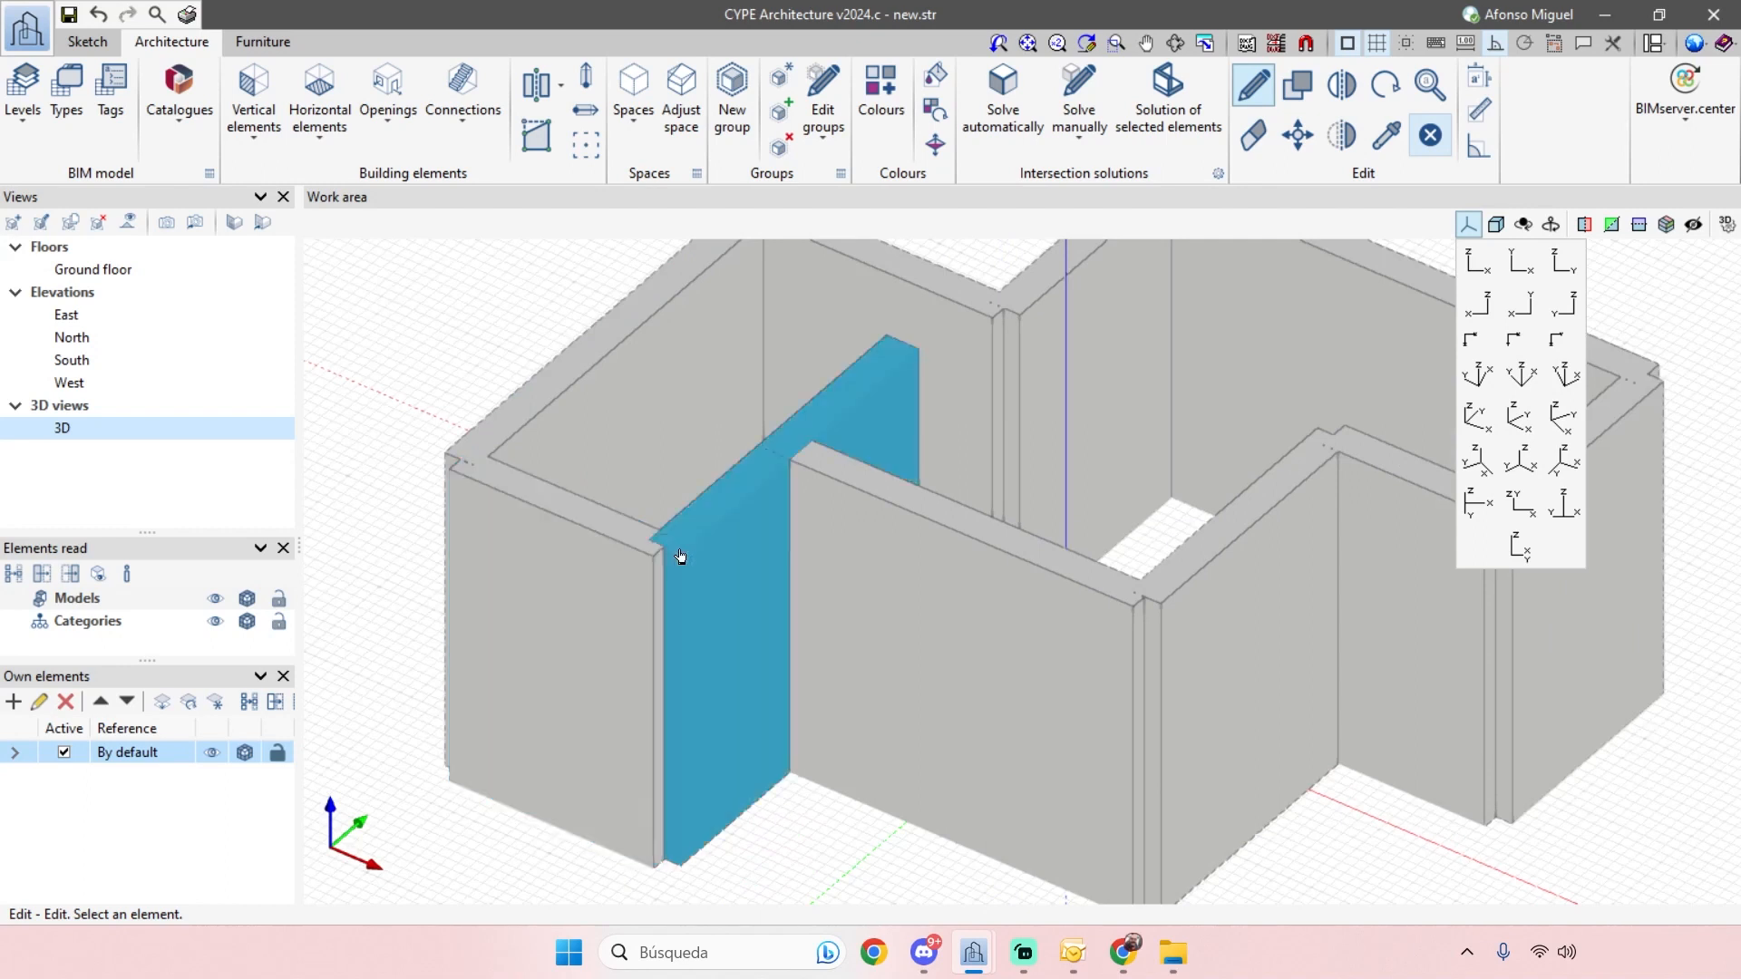
scroll(668, 546, down, 5)
middle_drag(654, 790, 673, 725)
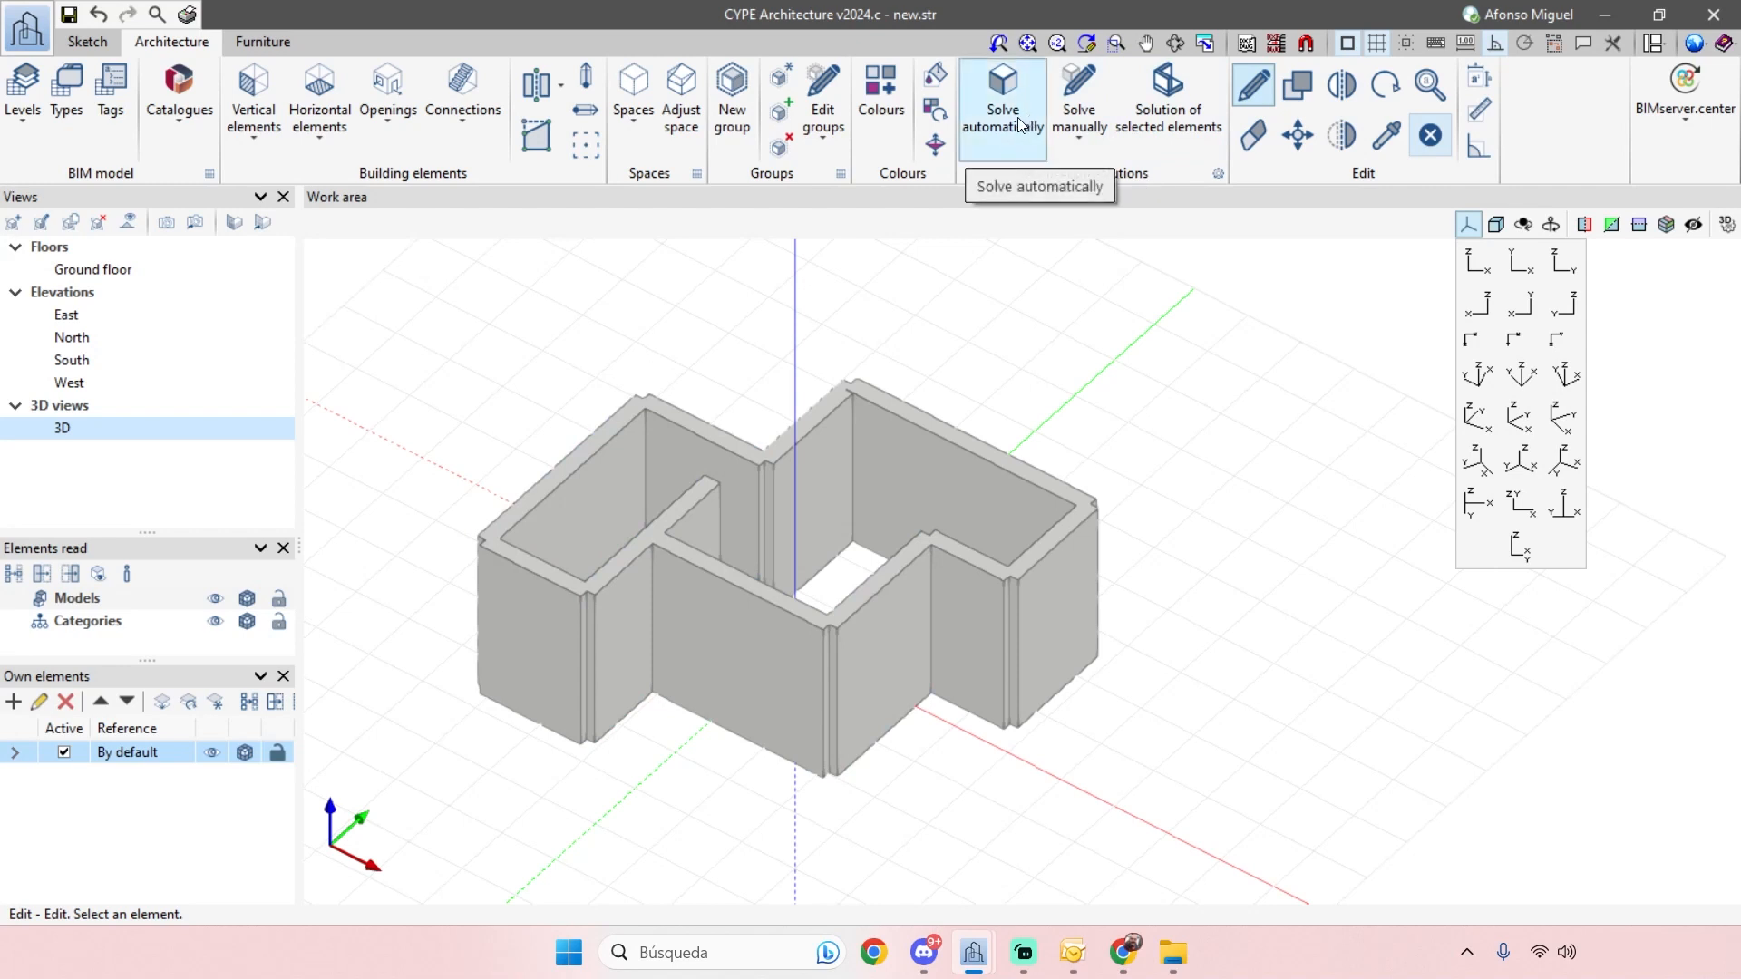
middle_drag(1143, 494, 1186, 451)
scroll(643, 461, up, 1)
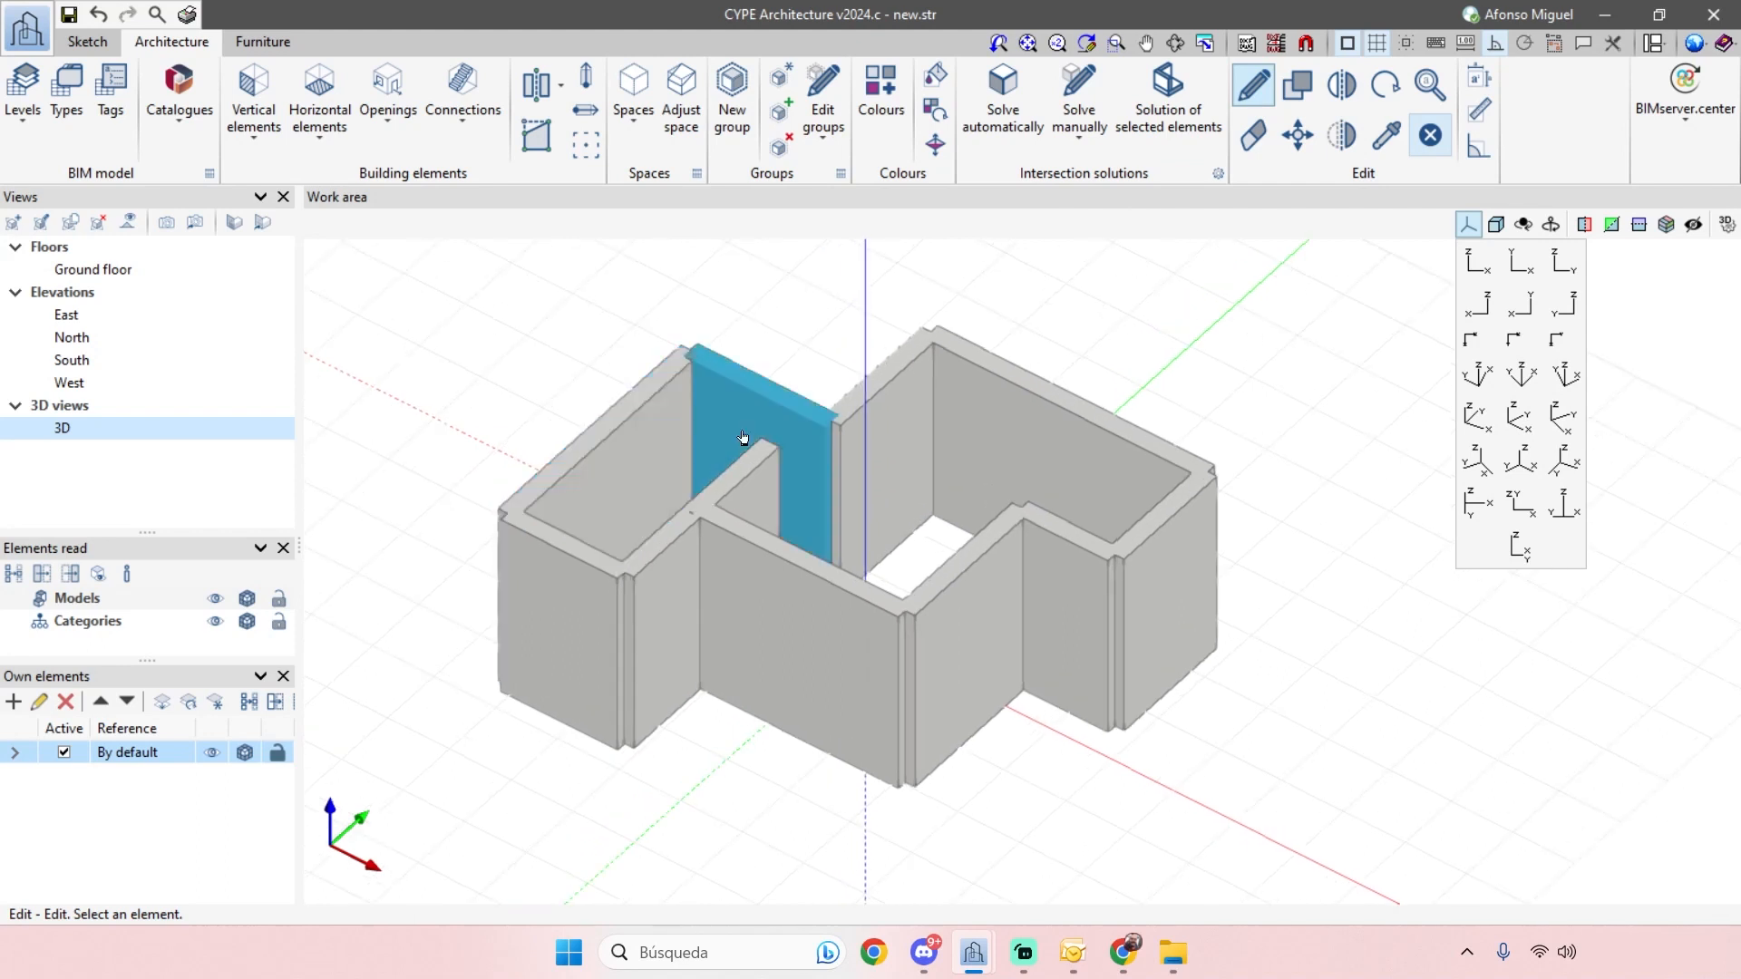
click(1030, 128)
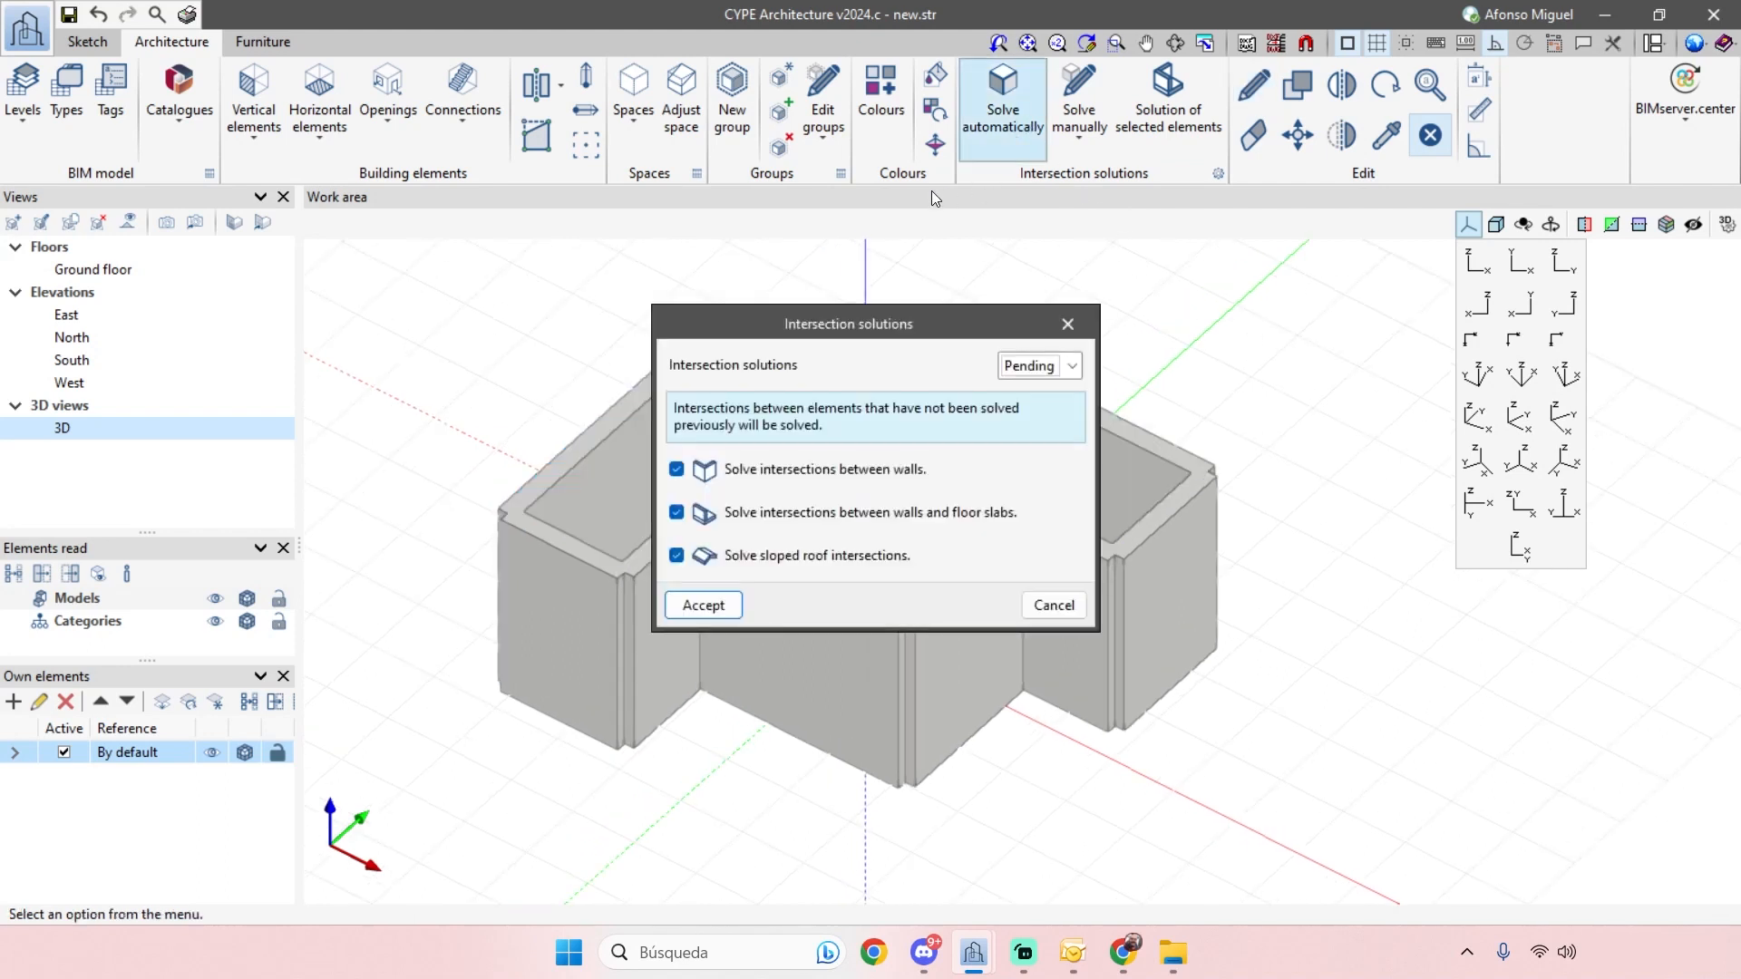
click(739, 609)
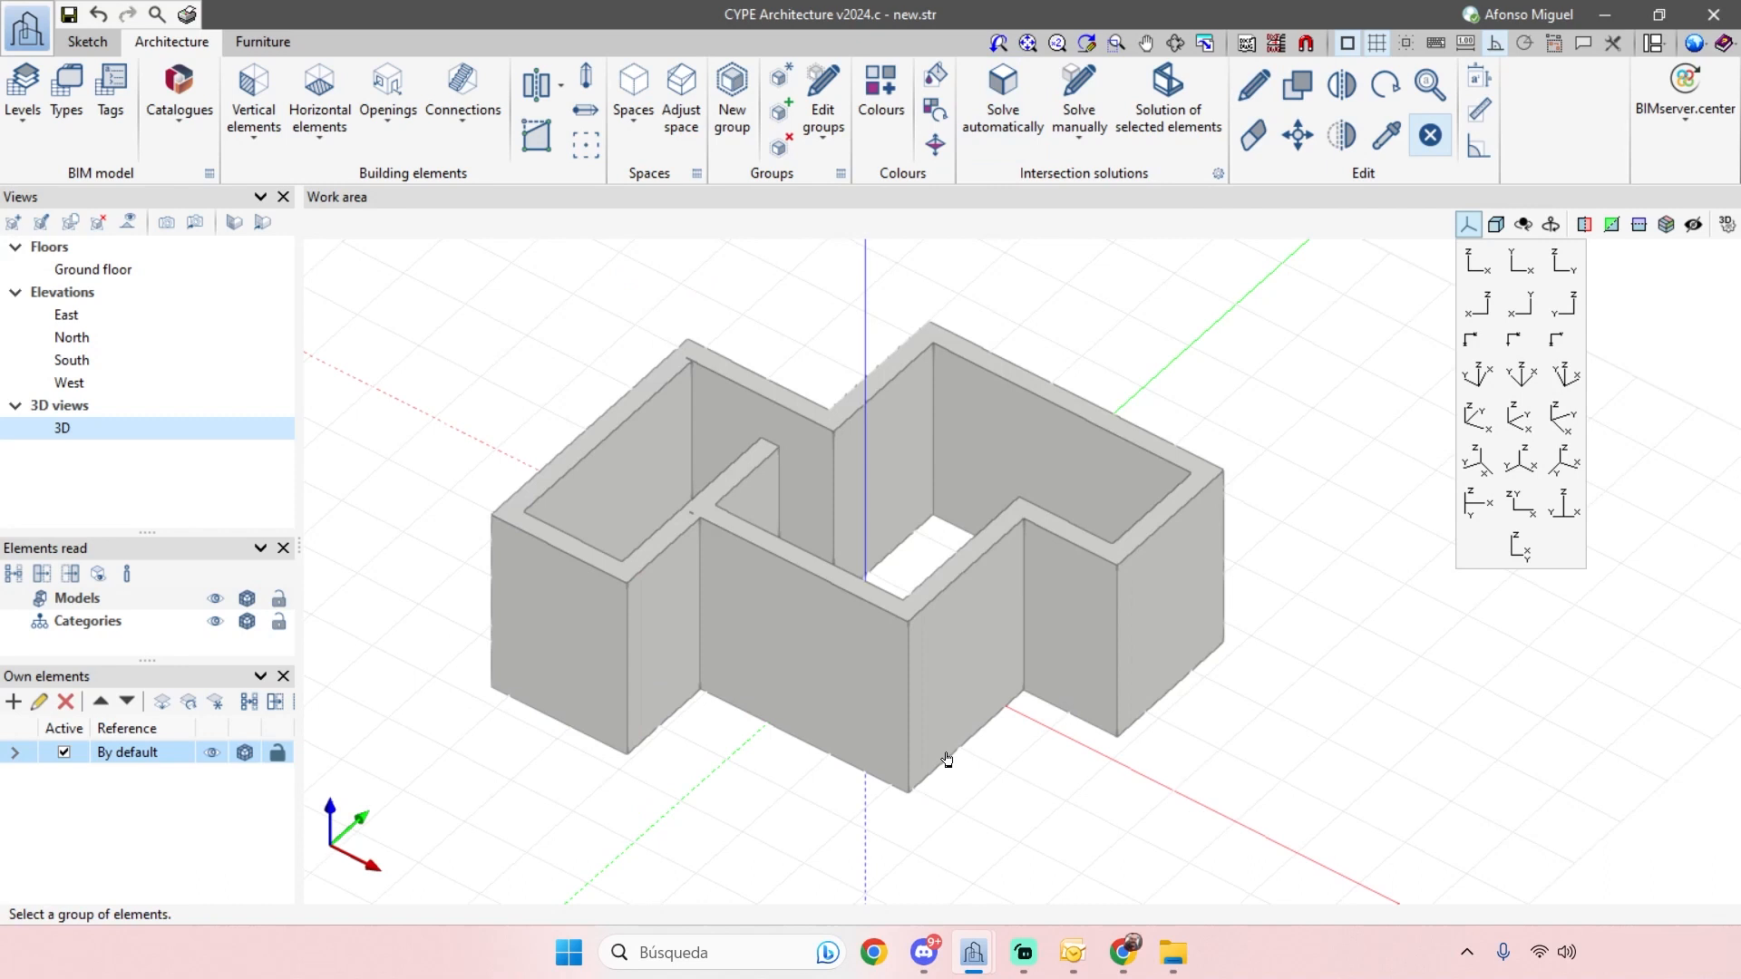
mouse_move(1323, 561)
middle_down()
mouse_move(1306, 531)
mouse_move(1313, 471)
mouse_move(1306, 583)
mouse_move(1316, 568)
middle_up()
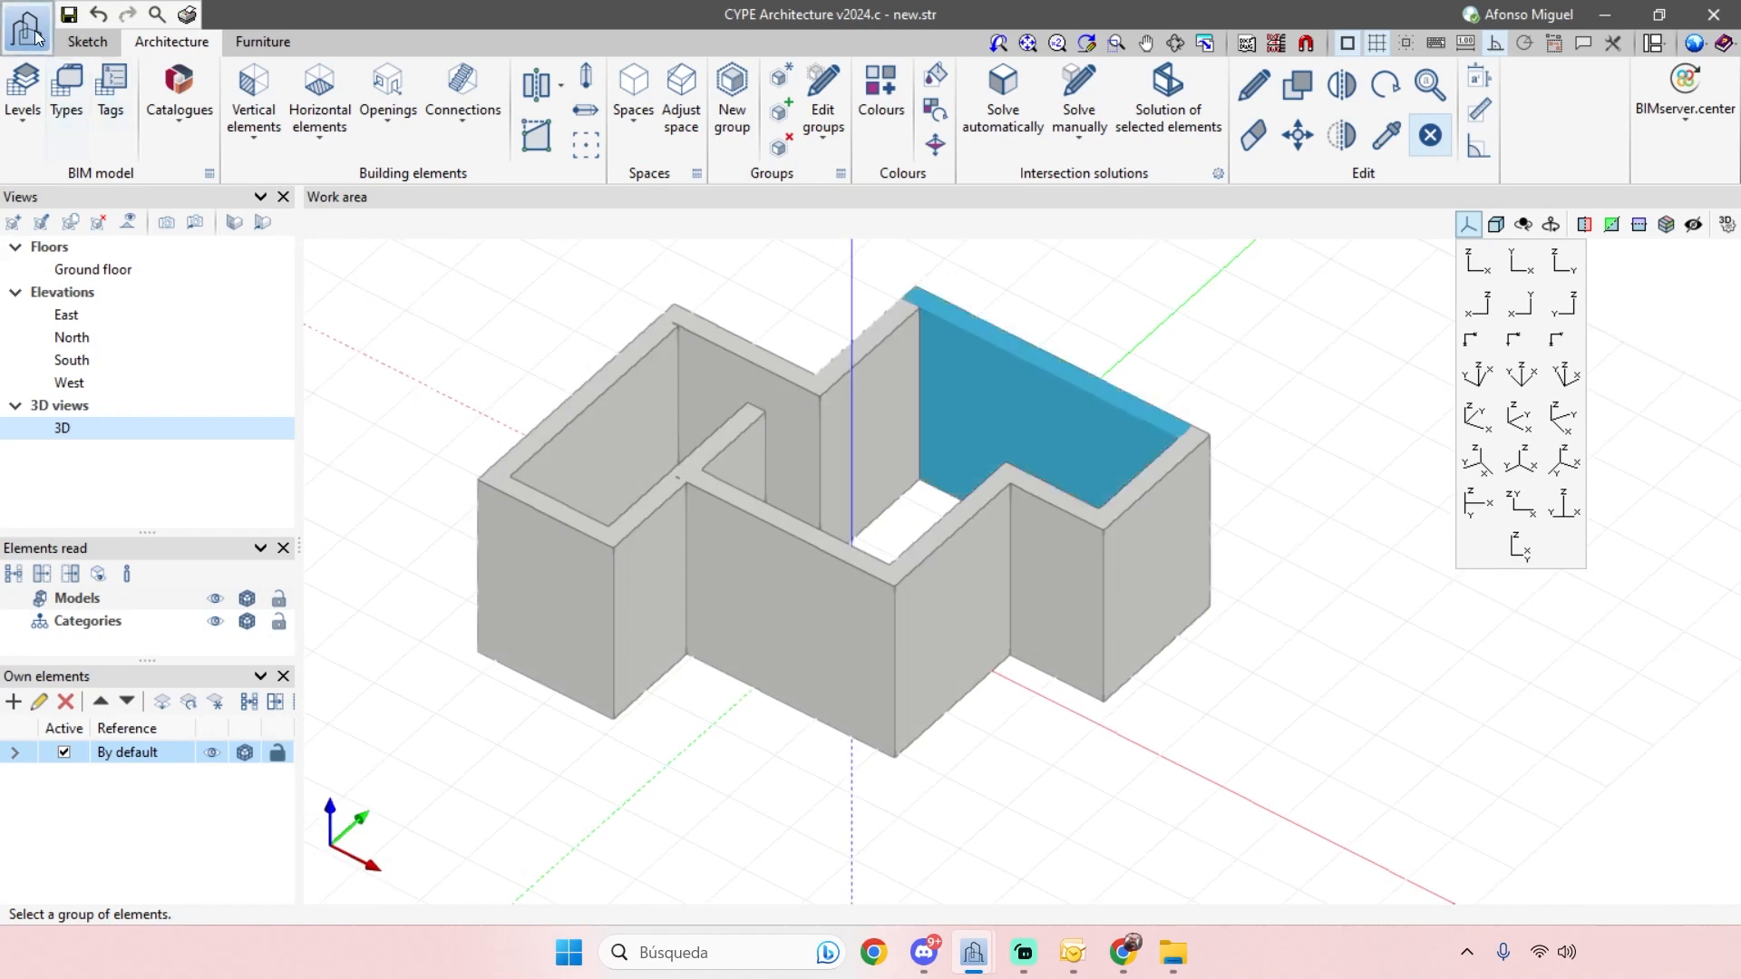
scroll(729, 432, down, 3)
mouse_move(1061, 581)
middle_down()
mouse_move(1119, 567)
mouse_move(1107, 594)
mouse_move(1061, 580)
middle_up()
scroll(993, 320, up, 1)
shift+middle_drag(844, 450, 1068, 742)
scroll(731, 778, down, 2)
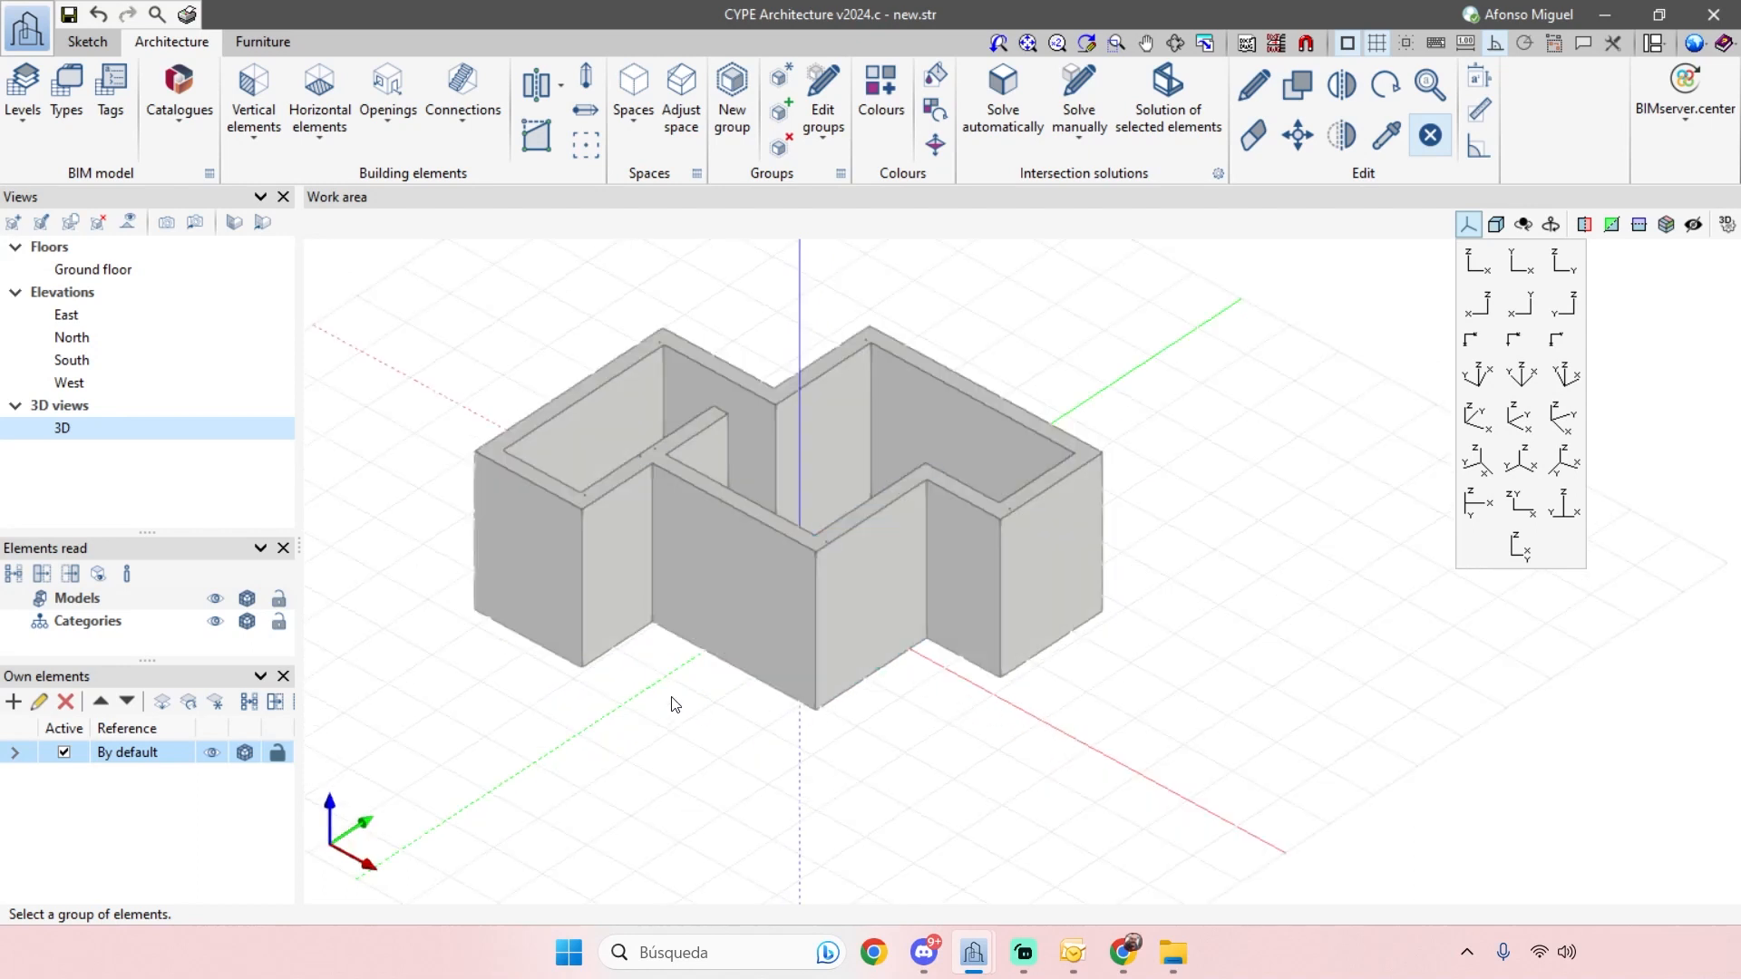
middle_drag(669, 708, 691, 742)
middle_drag(1179, 382, 1253, 329)
scroll(1235, 348, up, 1)
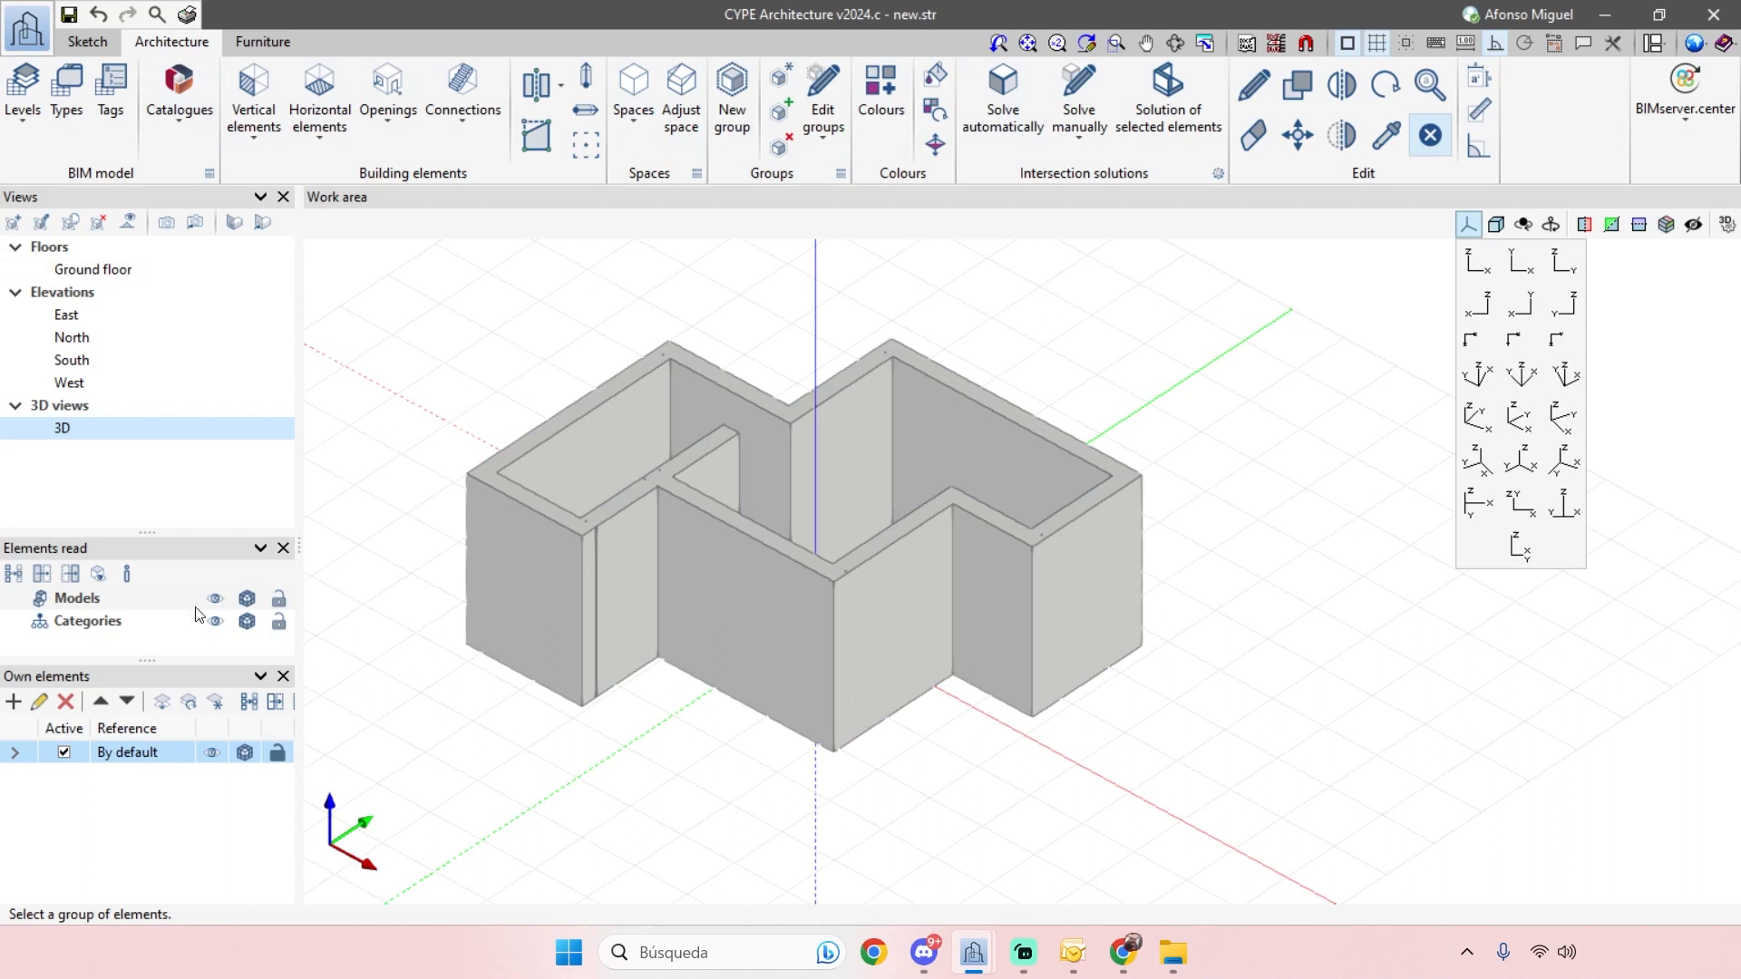
- Enlarge the list of own elements and create a layer named Walls
drag(149, 540, 146, 464)
drag(150, 668, 146, 544)
click(13, 581)
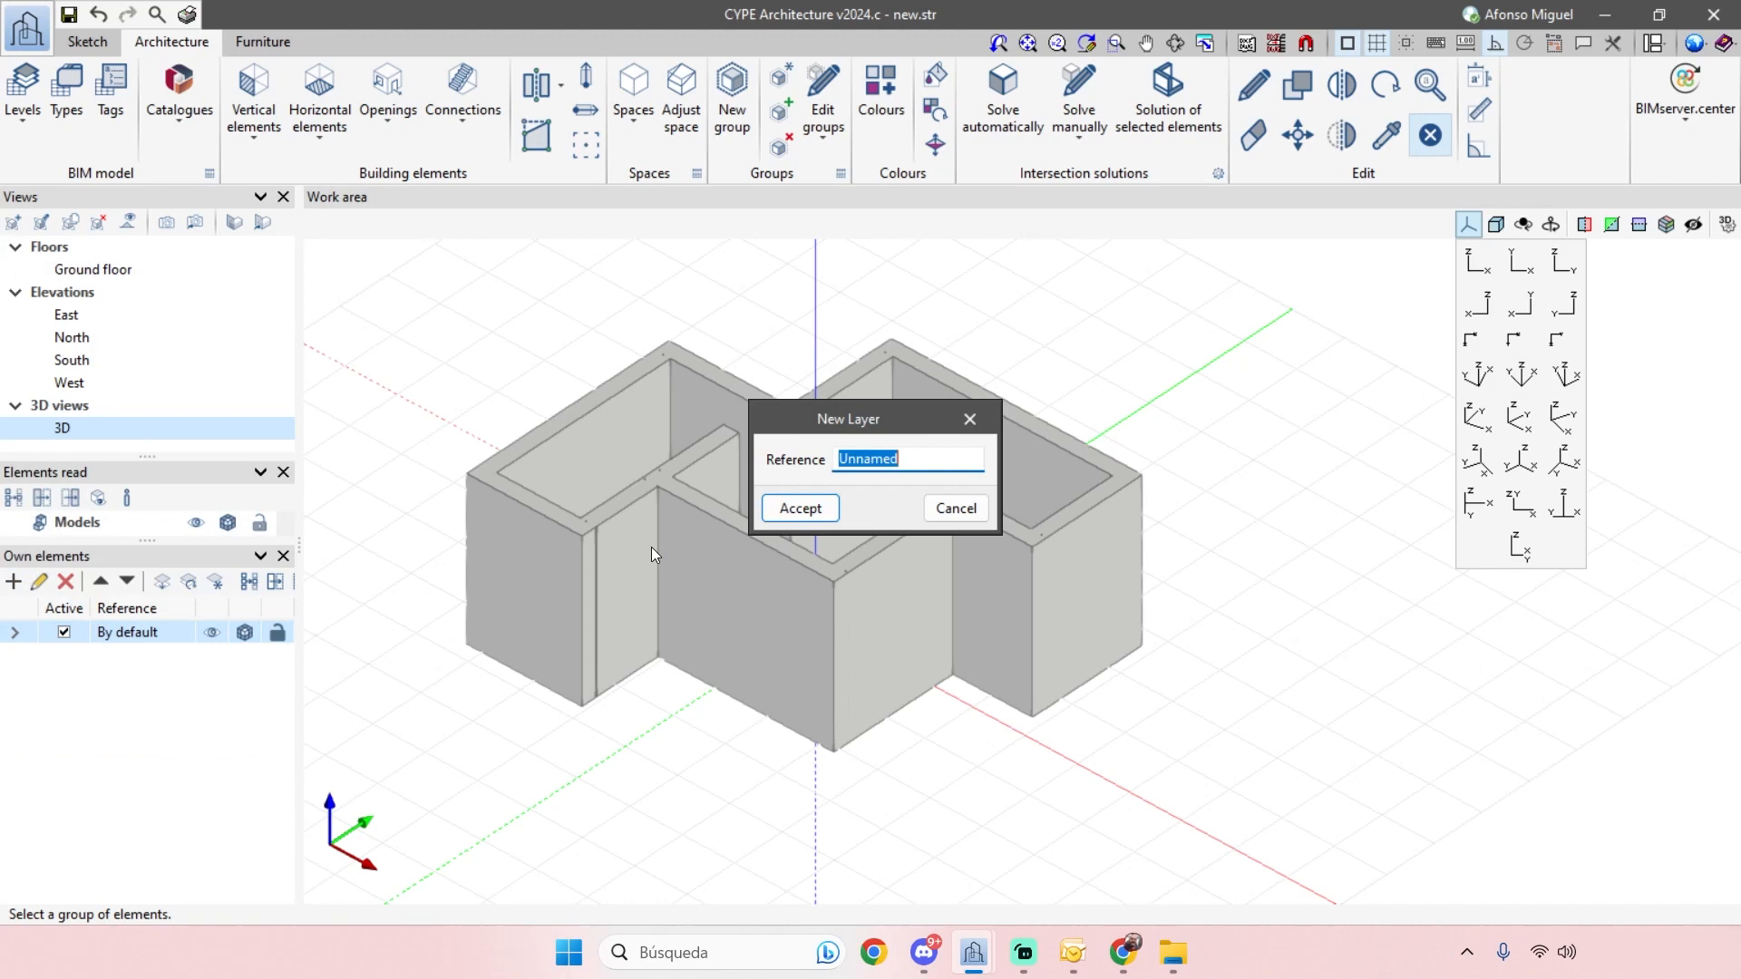
text(Walls)
click(807, 519)
- Create a second layer named Slabs
click(13, 581)
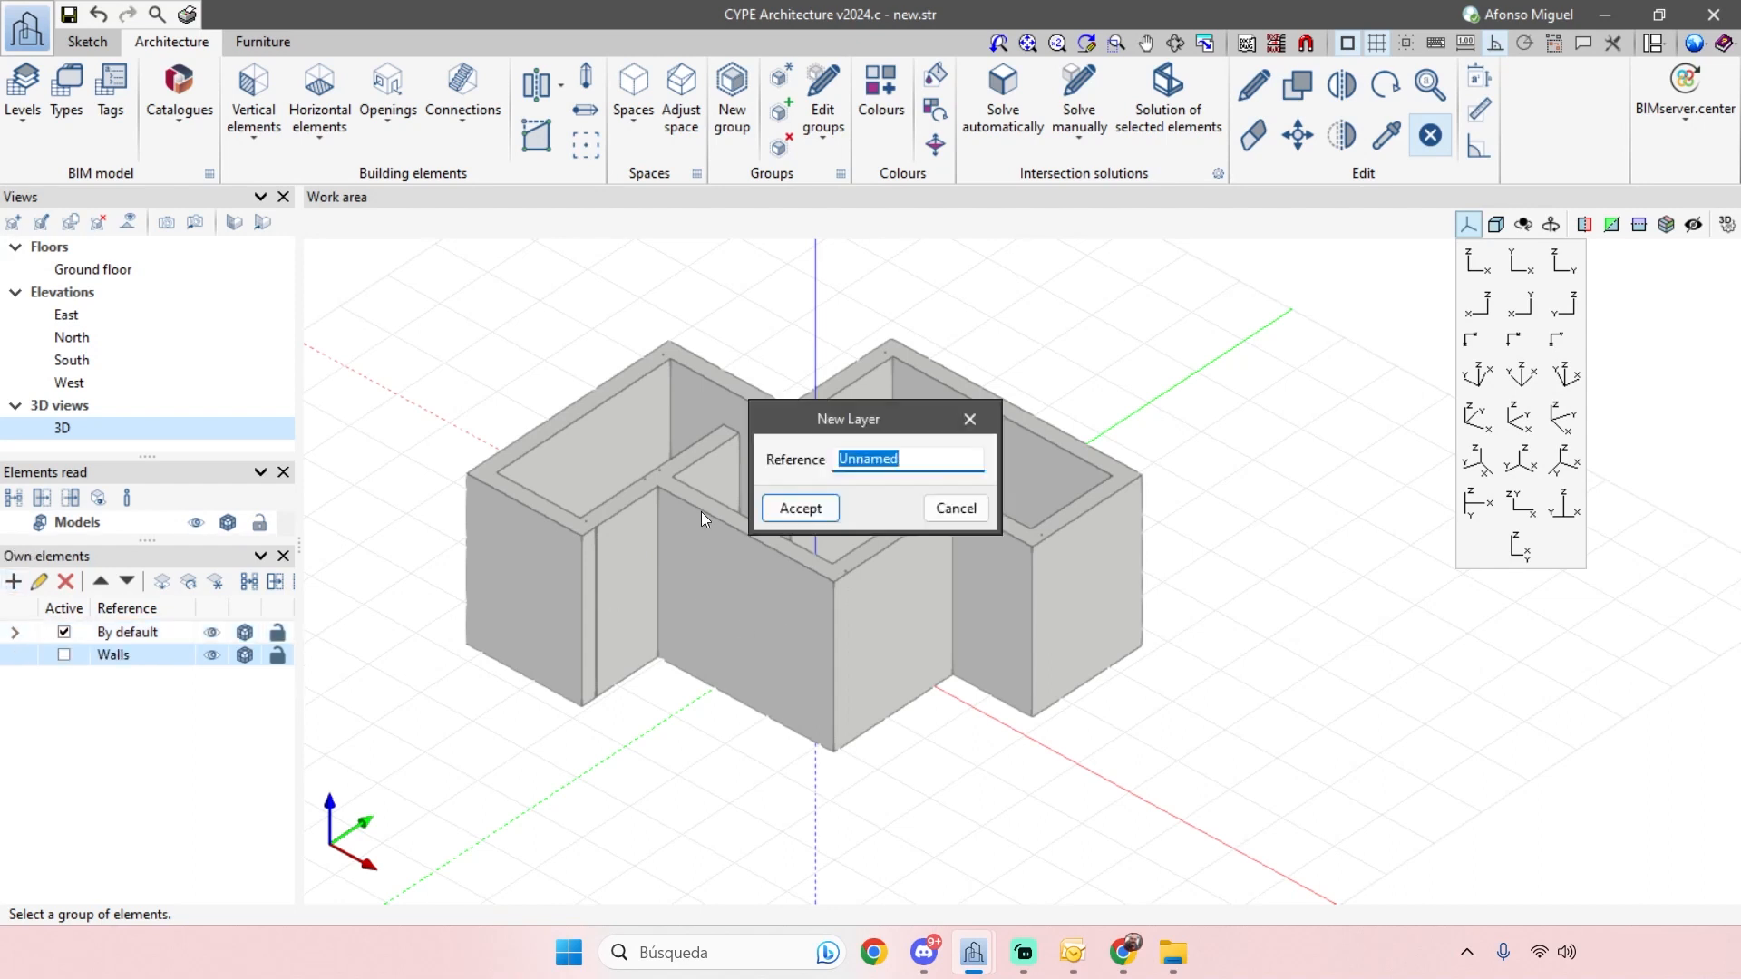
text(Slabs)
click(800, 509)
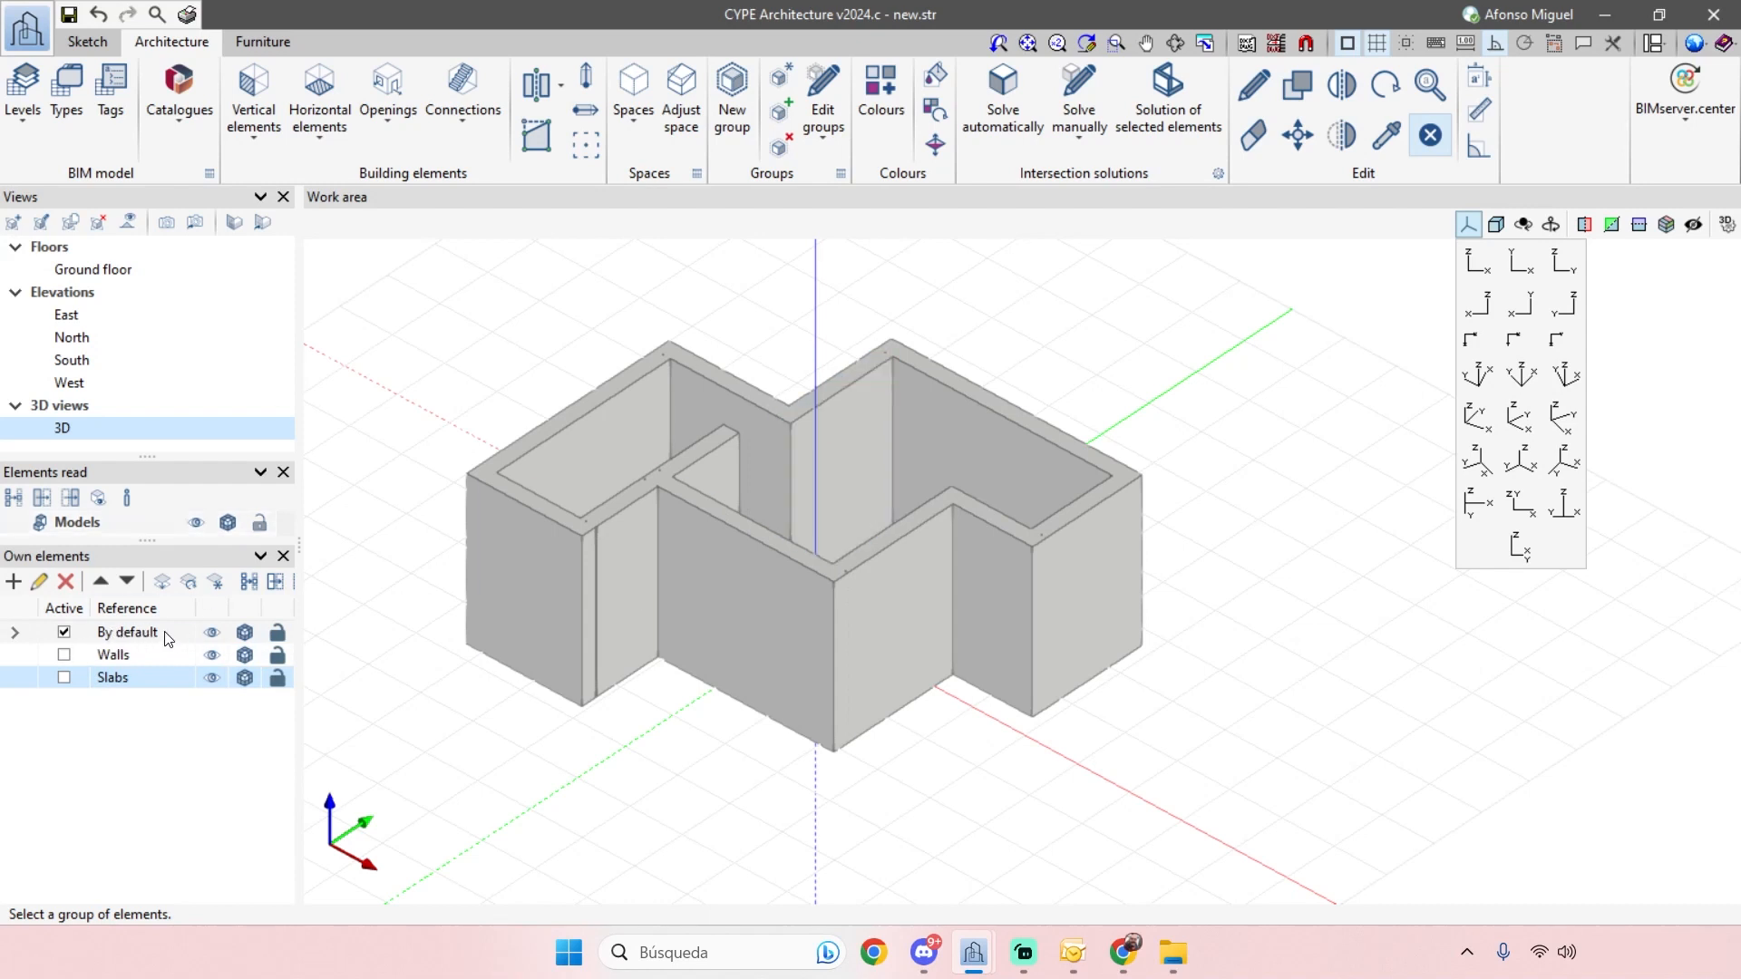
- Assign all the modelled walls to the Walls layer
click(162, 582)
drag(434, 263, 248, 263)
drag(241, 197, 1115, 292)
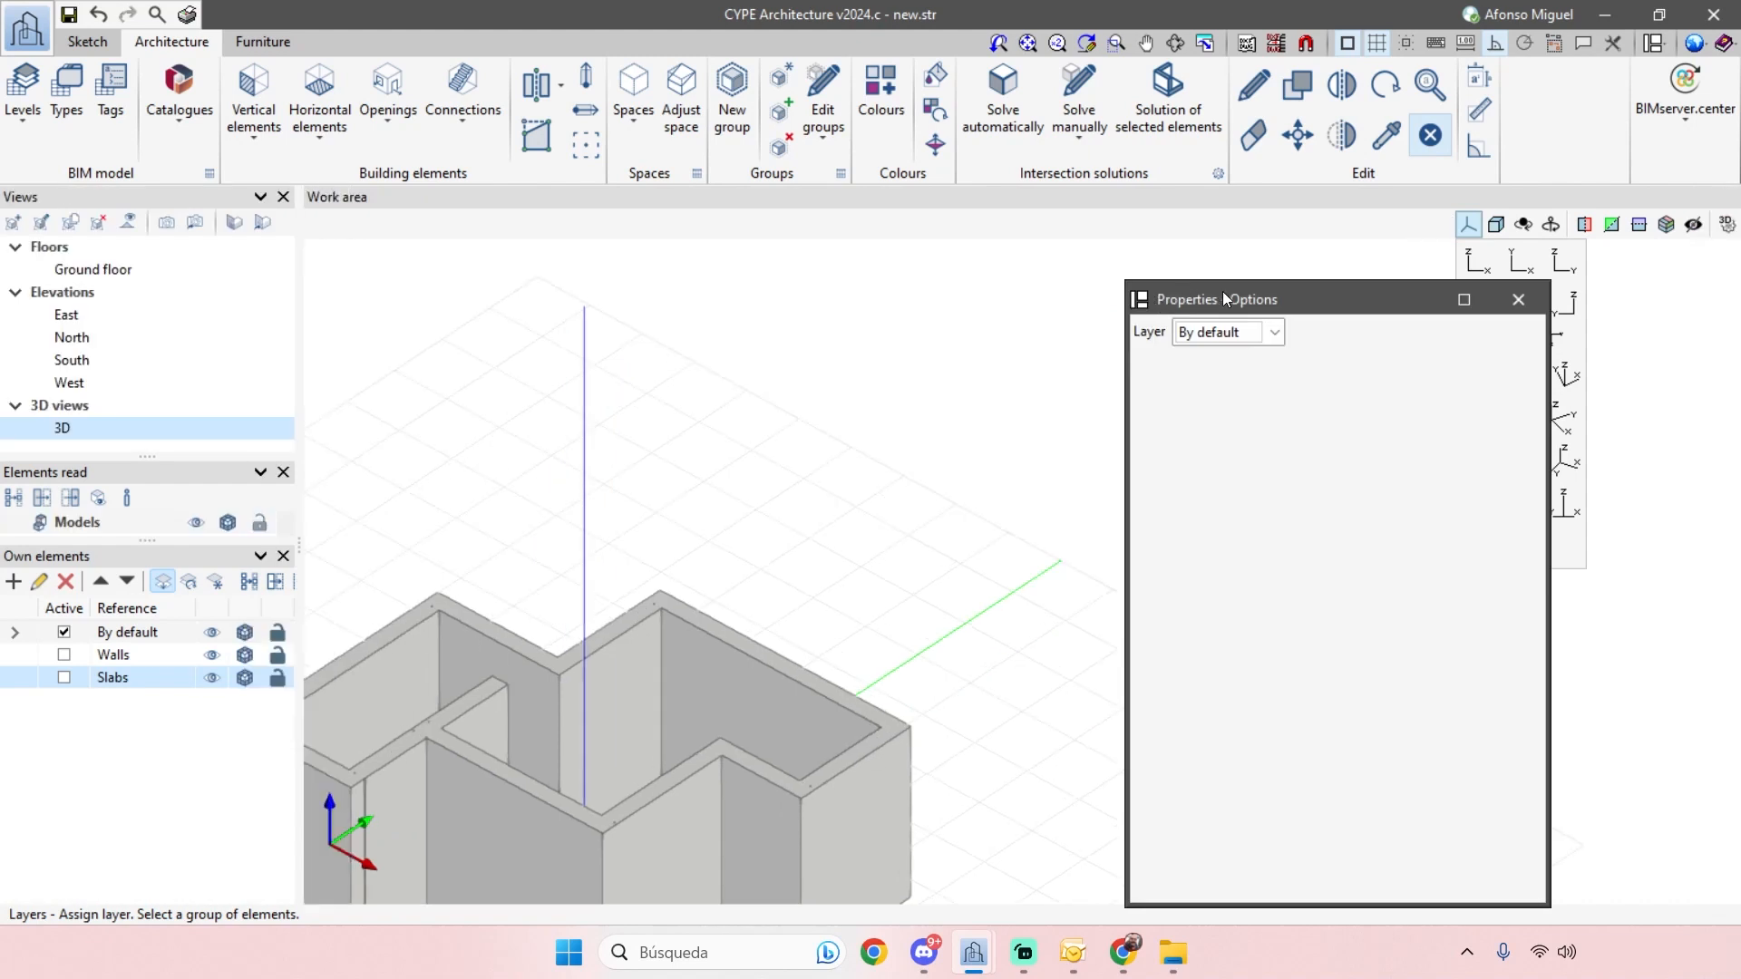
drag(1222, 291, 1251, 274)
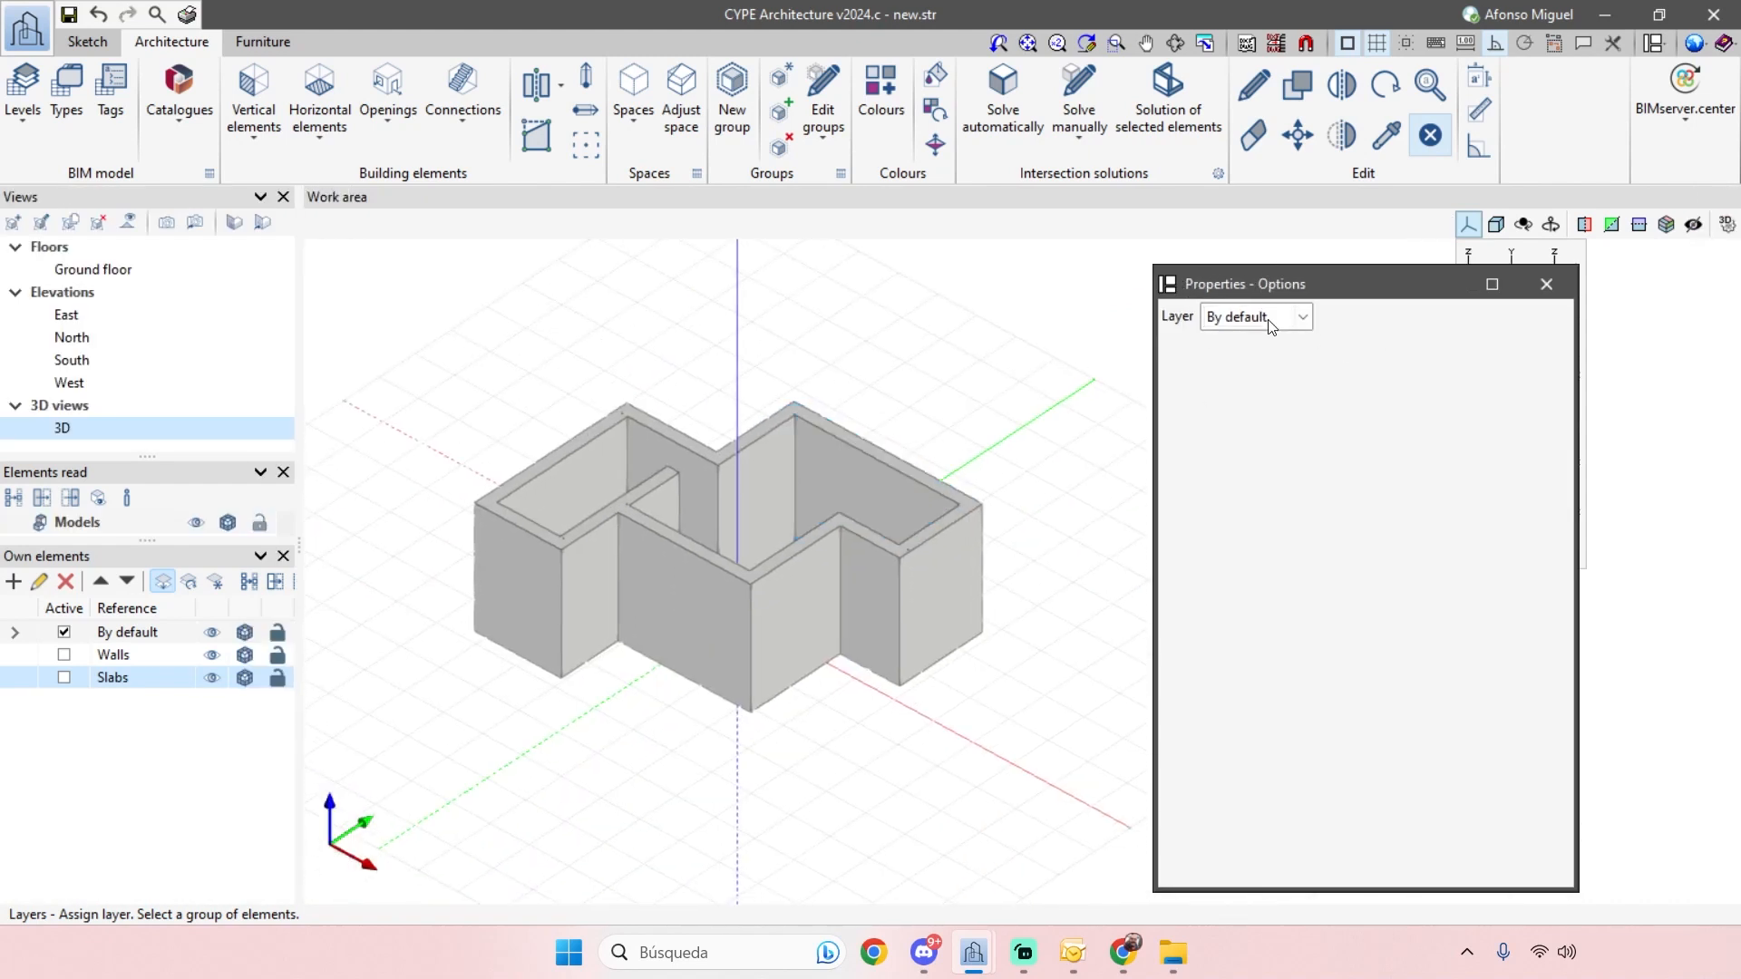
click(1271, 328)
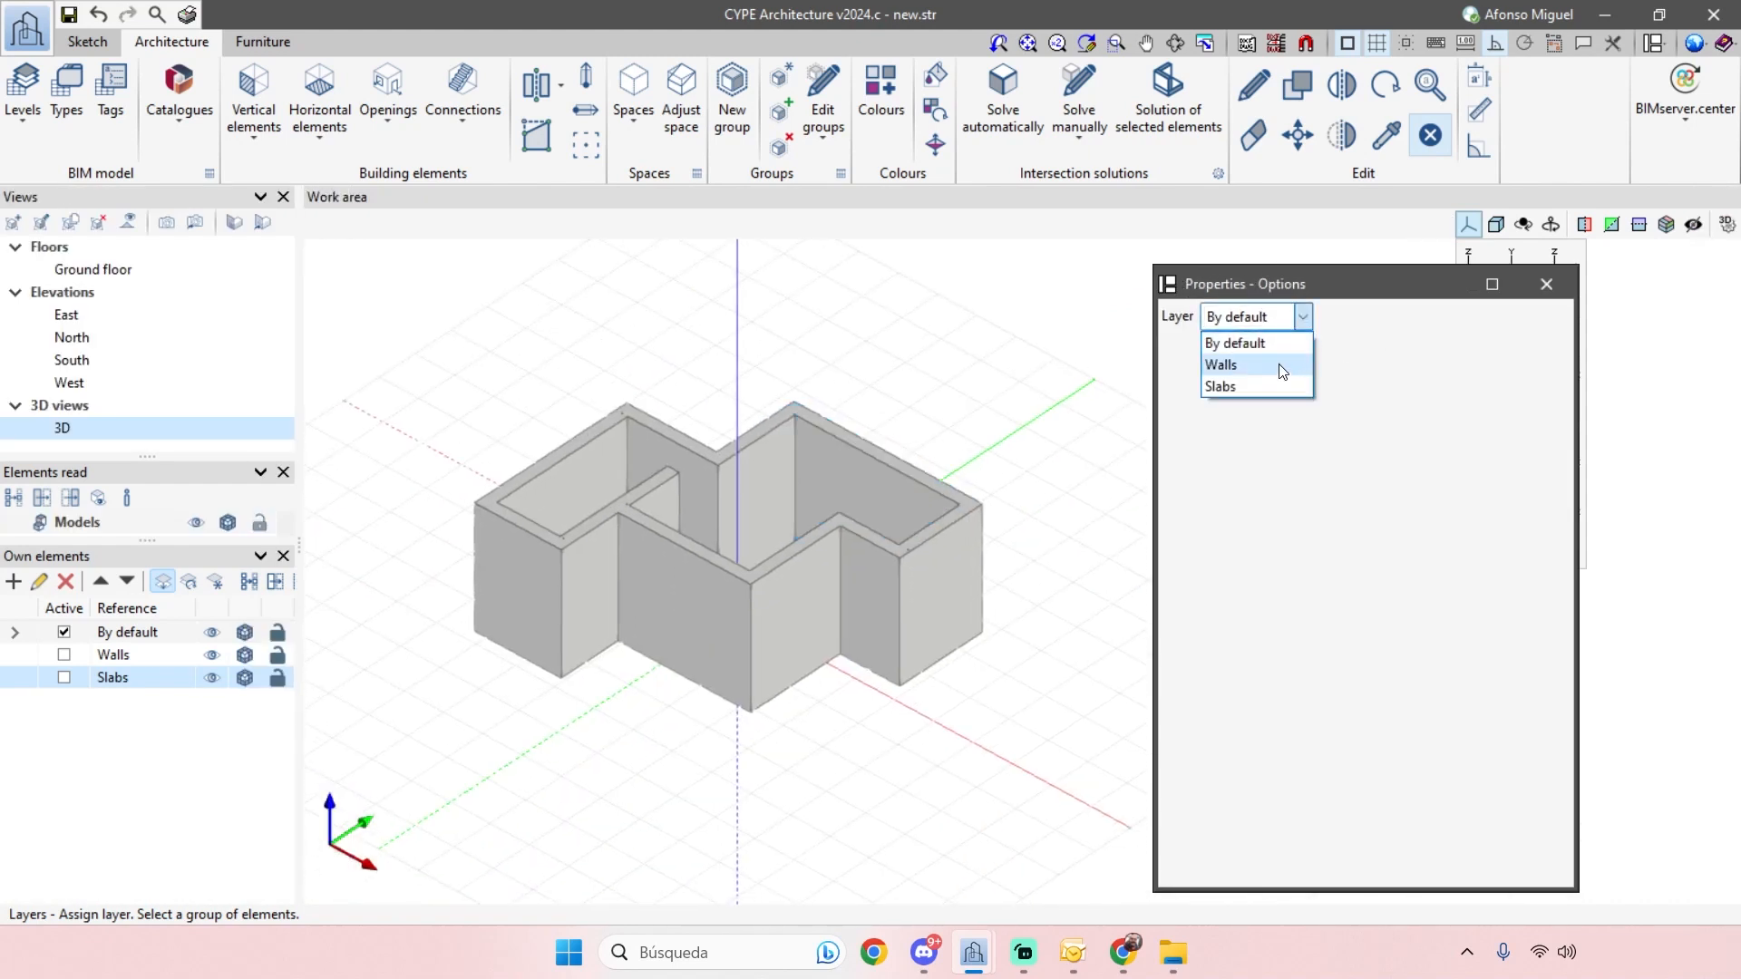
click(1282, 371)
drag(392, 318, 1017, 749)
right_click(1026, 701)
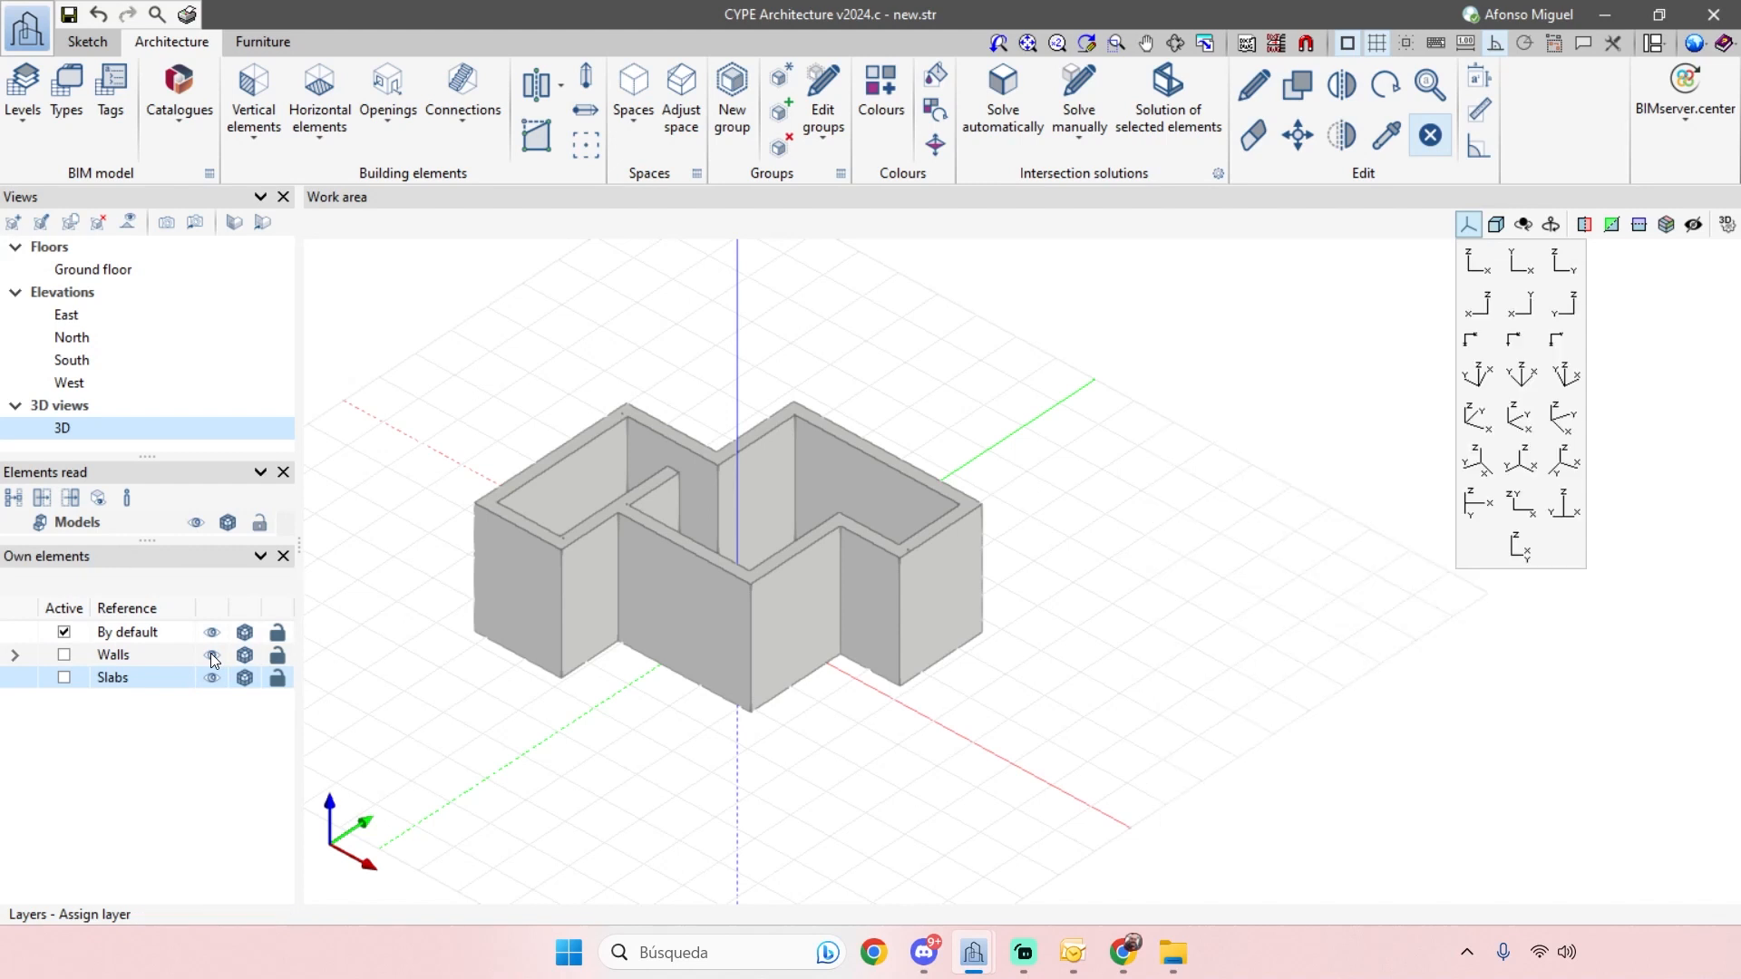
- Hide and show the Walls layer several times, leaving it visible
click(214, 657)
click(212, 655)
click(211, 654)
click(211, 654)
click(213, 655)
click(213, 655)
- Switch the Walls layer between transparent and solid display, leaving it solid
click(243, 655)
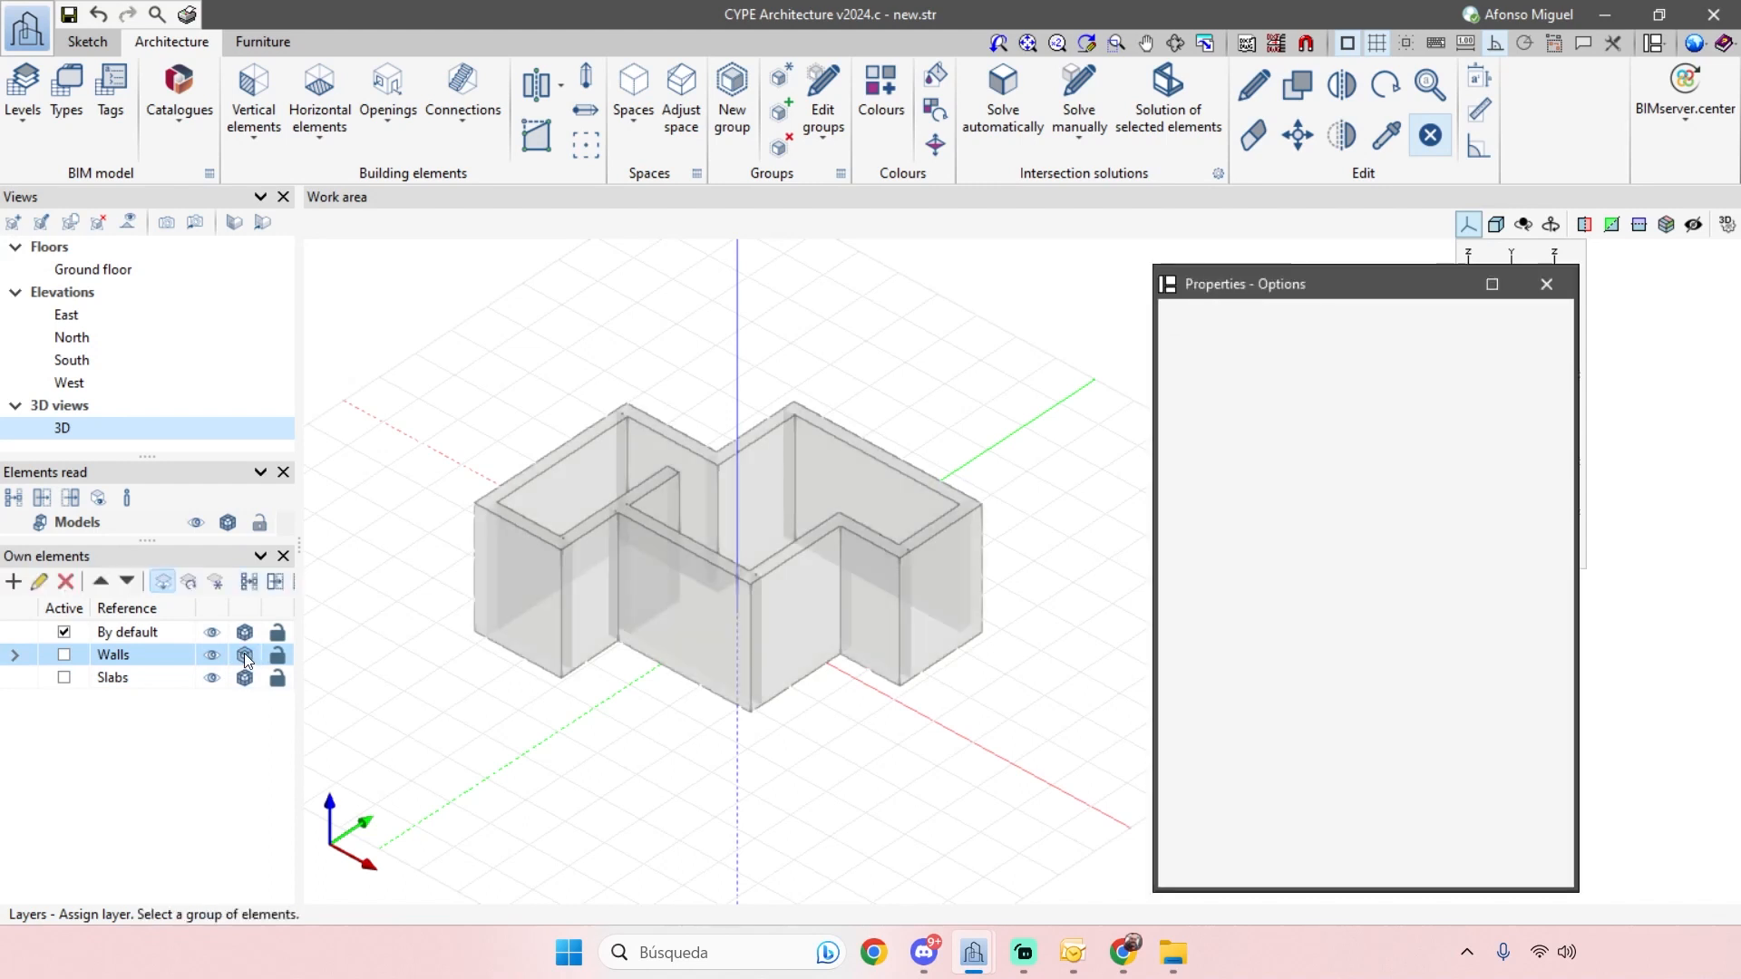
click(243, 654)
click(245, 654)
click(245, 654)
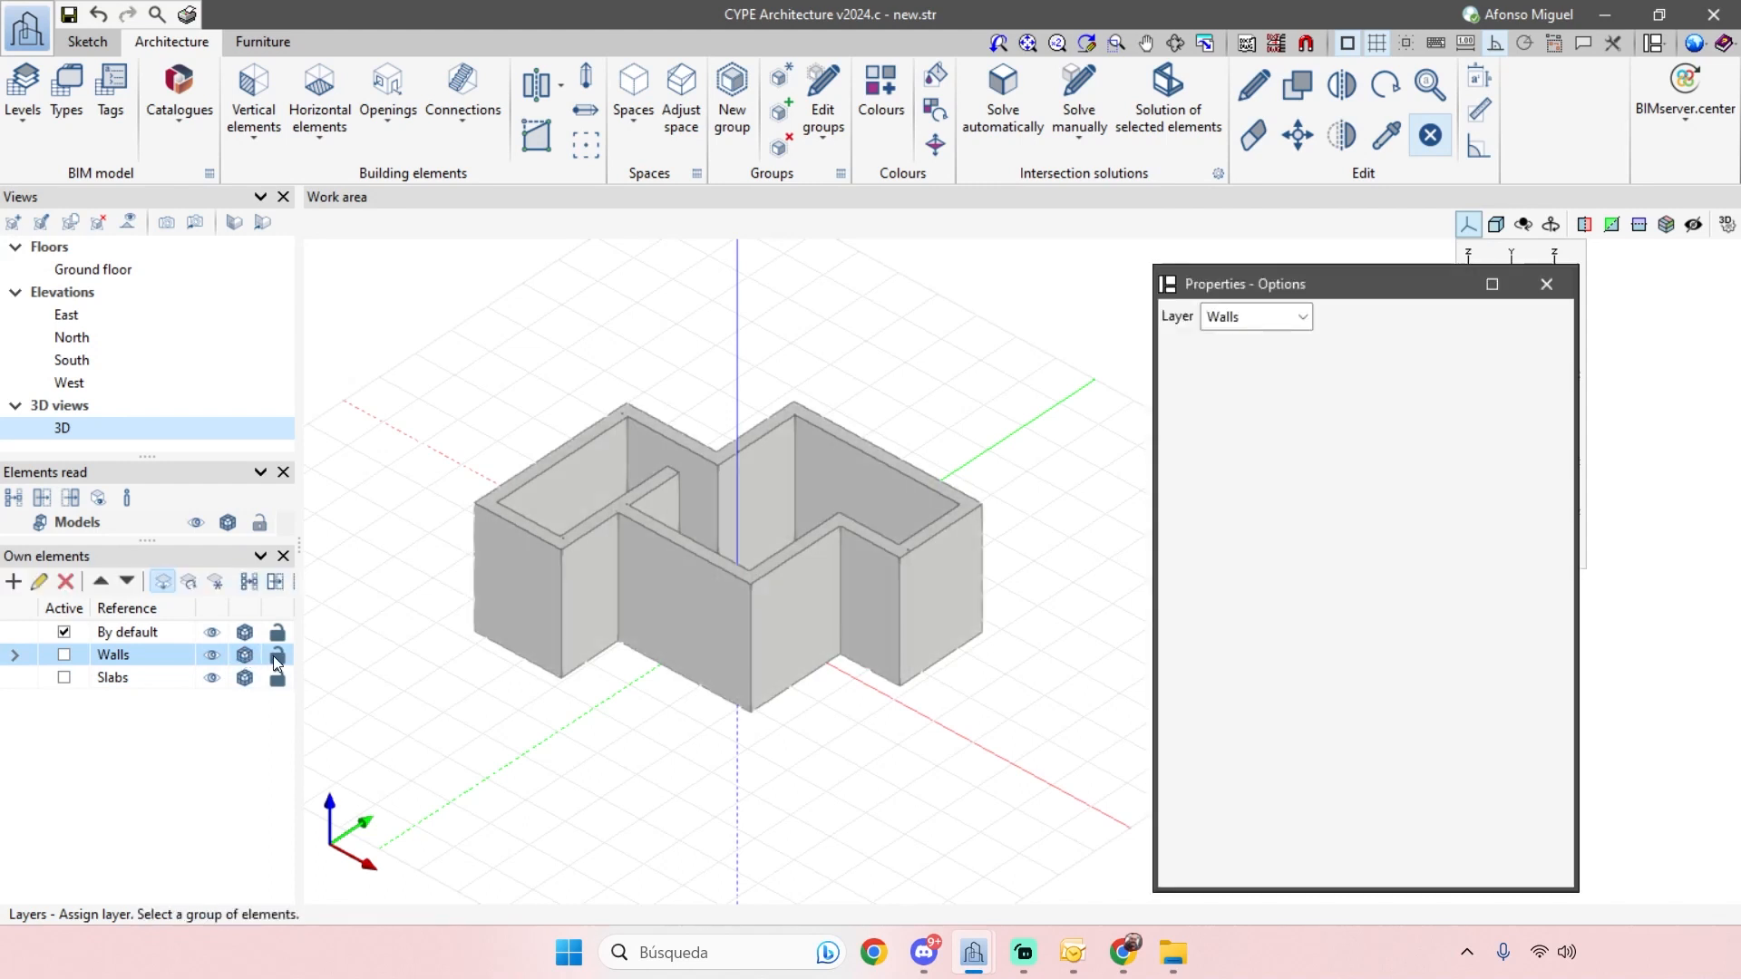
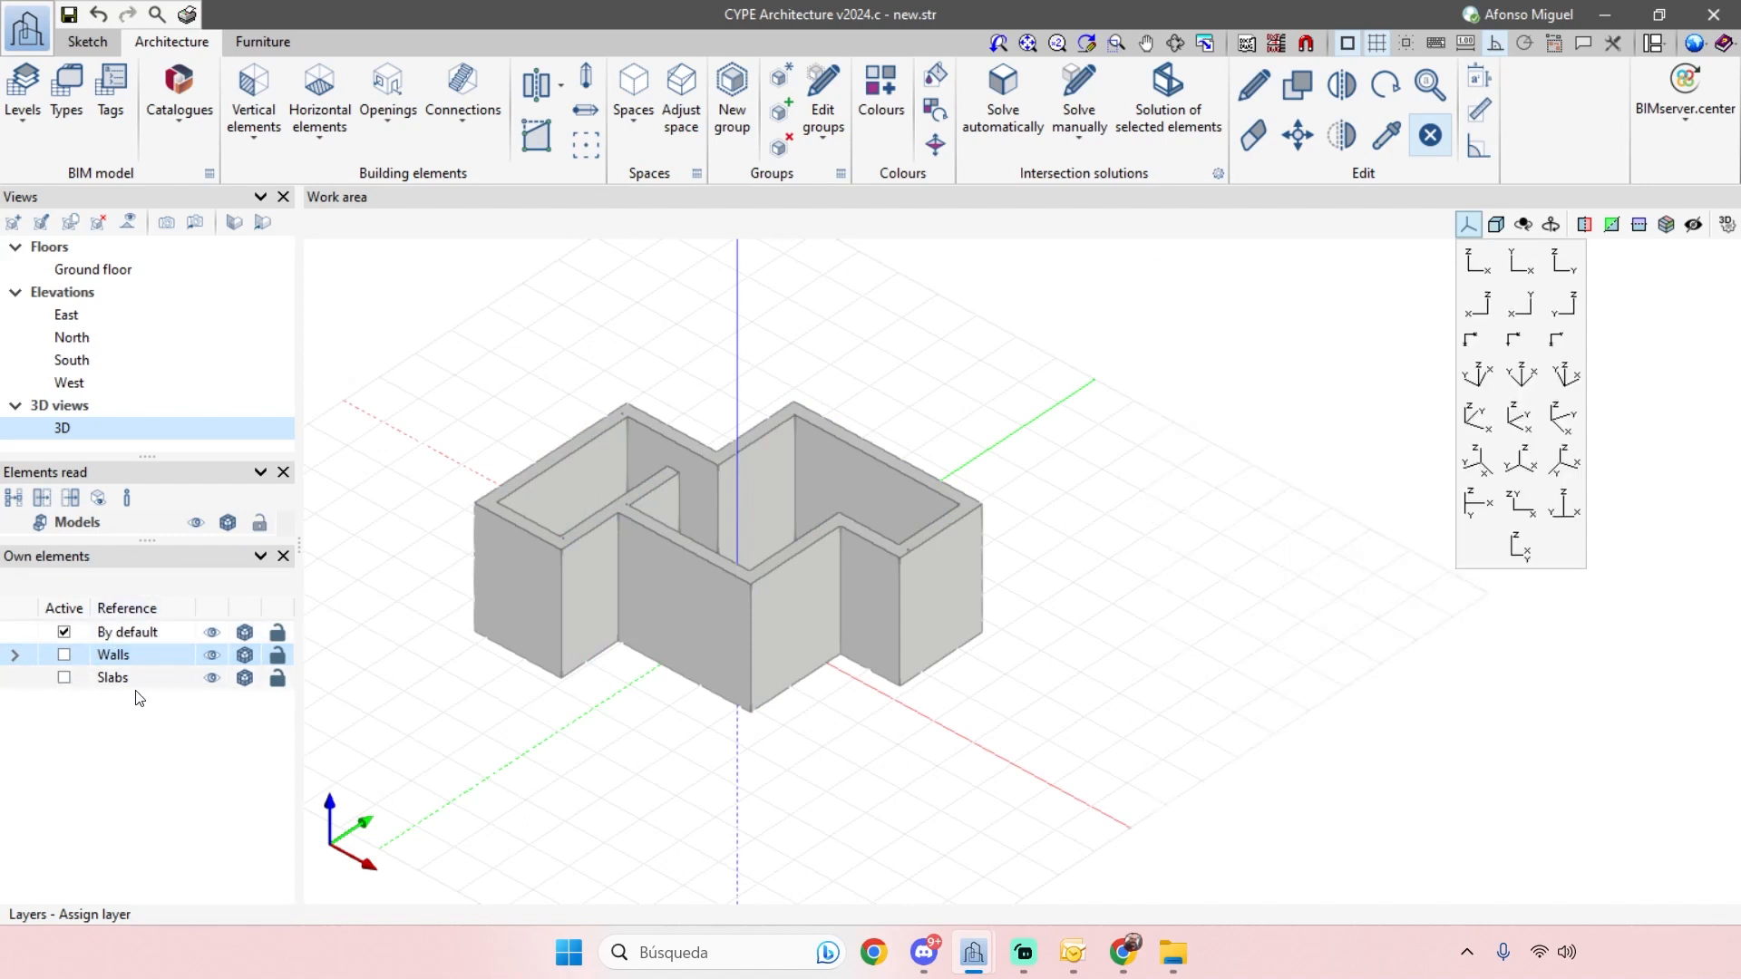
- Make Slabs the active layer and start a floor slab with entry by points
click(64, 679)
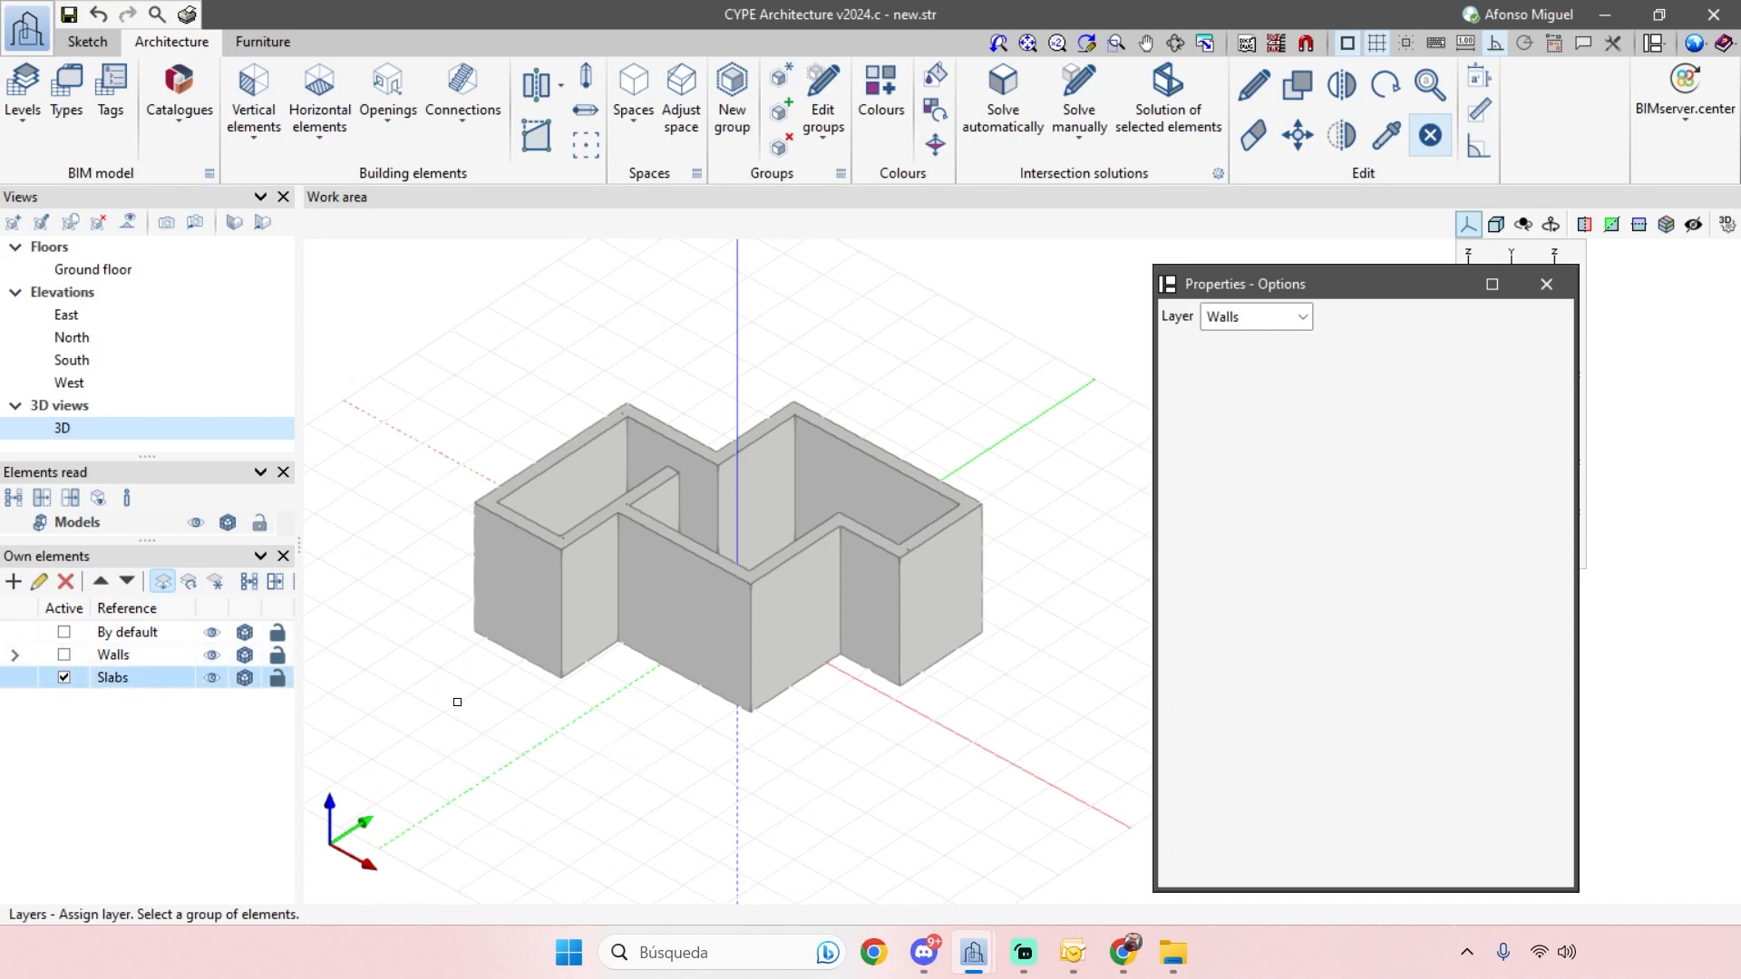
middle_drag(457, 702, 493, 691)
click(315, 149)
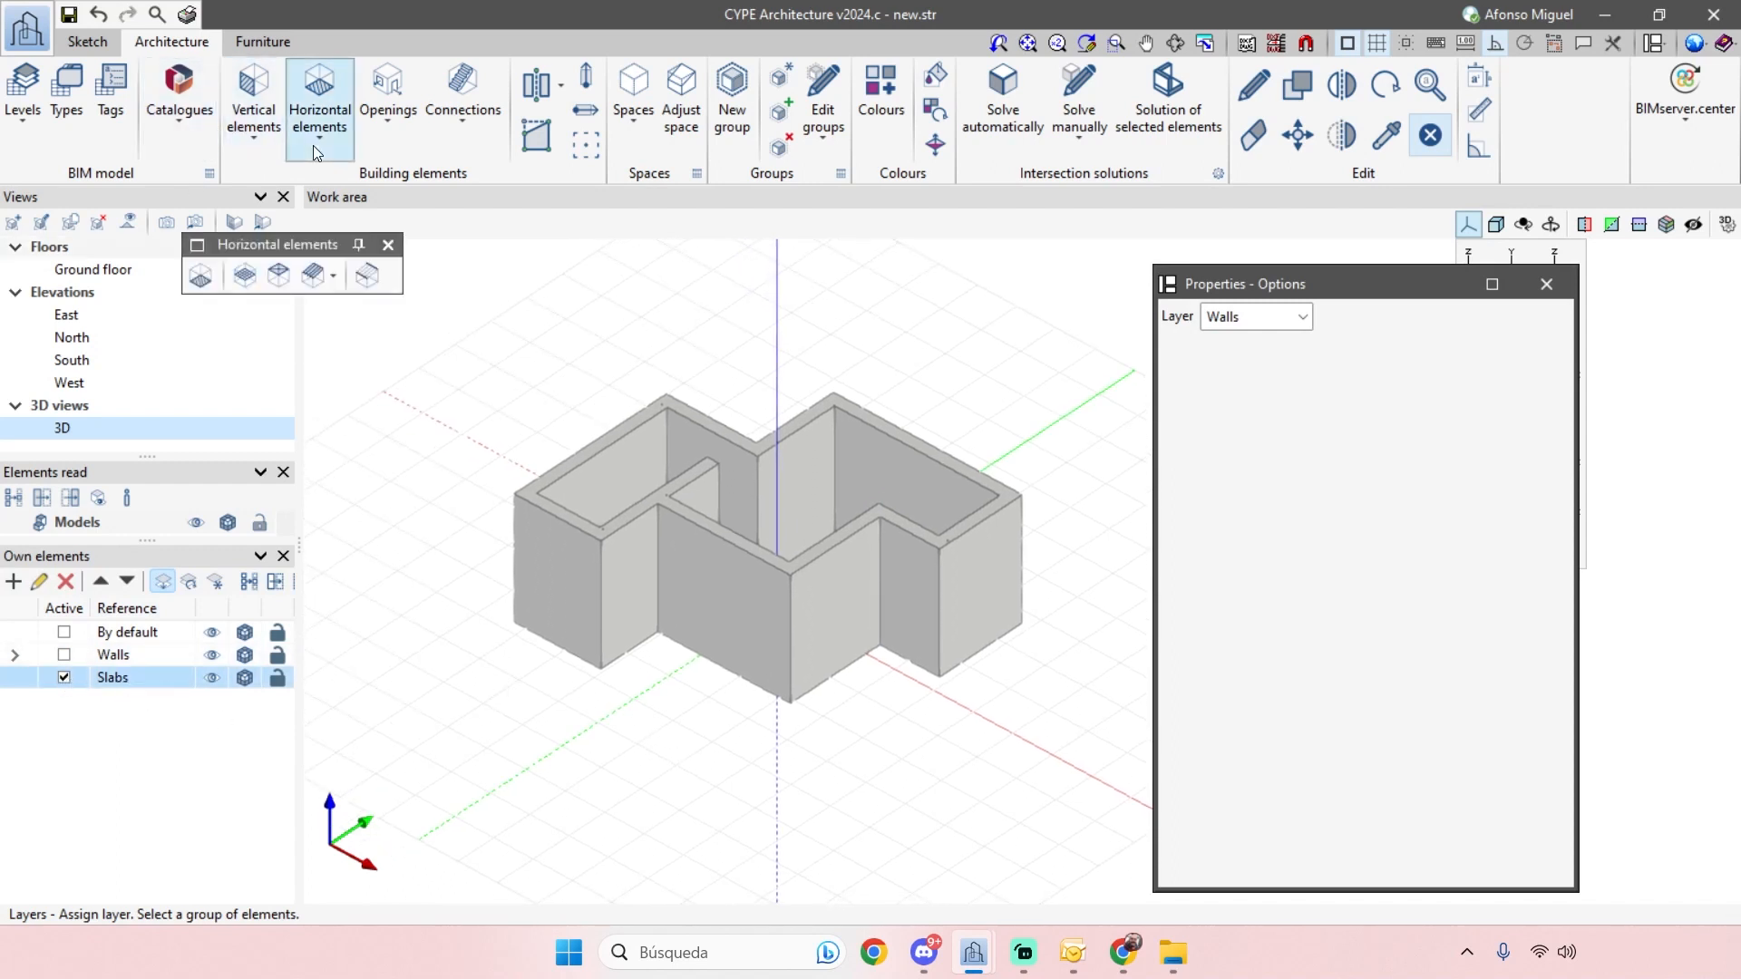
click(200, 274)
scroll(615, 387, up, 1)
scroll(616, 387, up, 1)
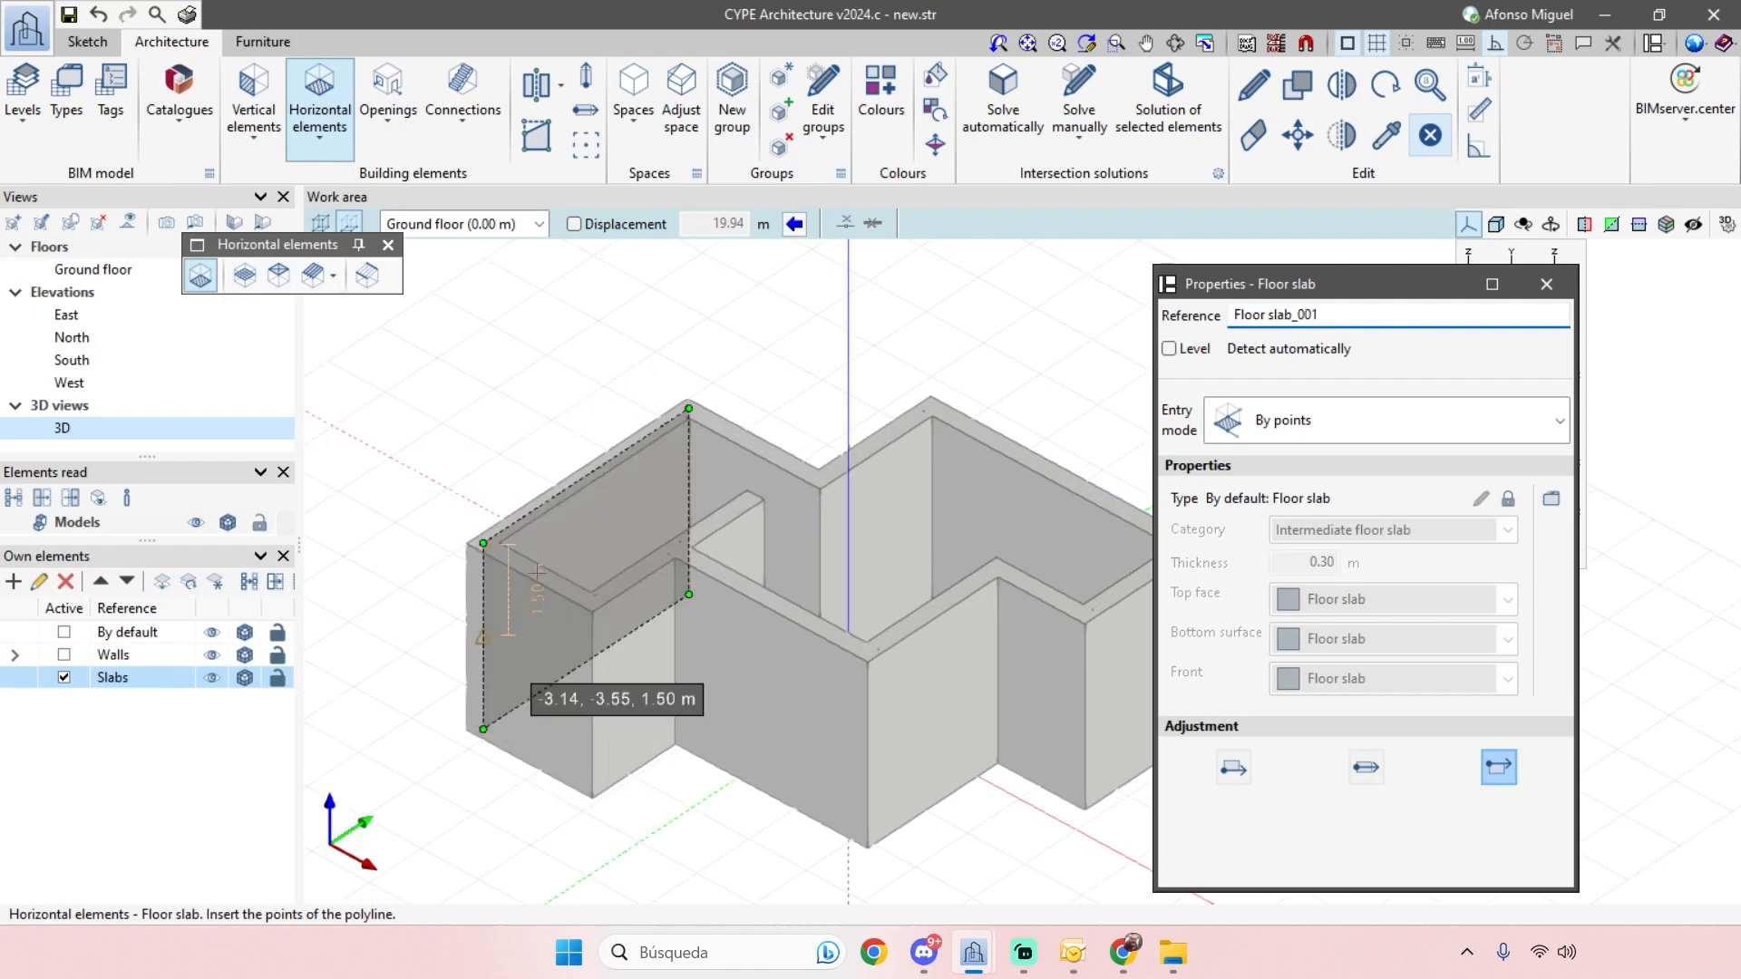
- Release the slab's point entry from the Ground floor plane so that points can be captured in 3D
click(483, 728)
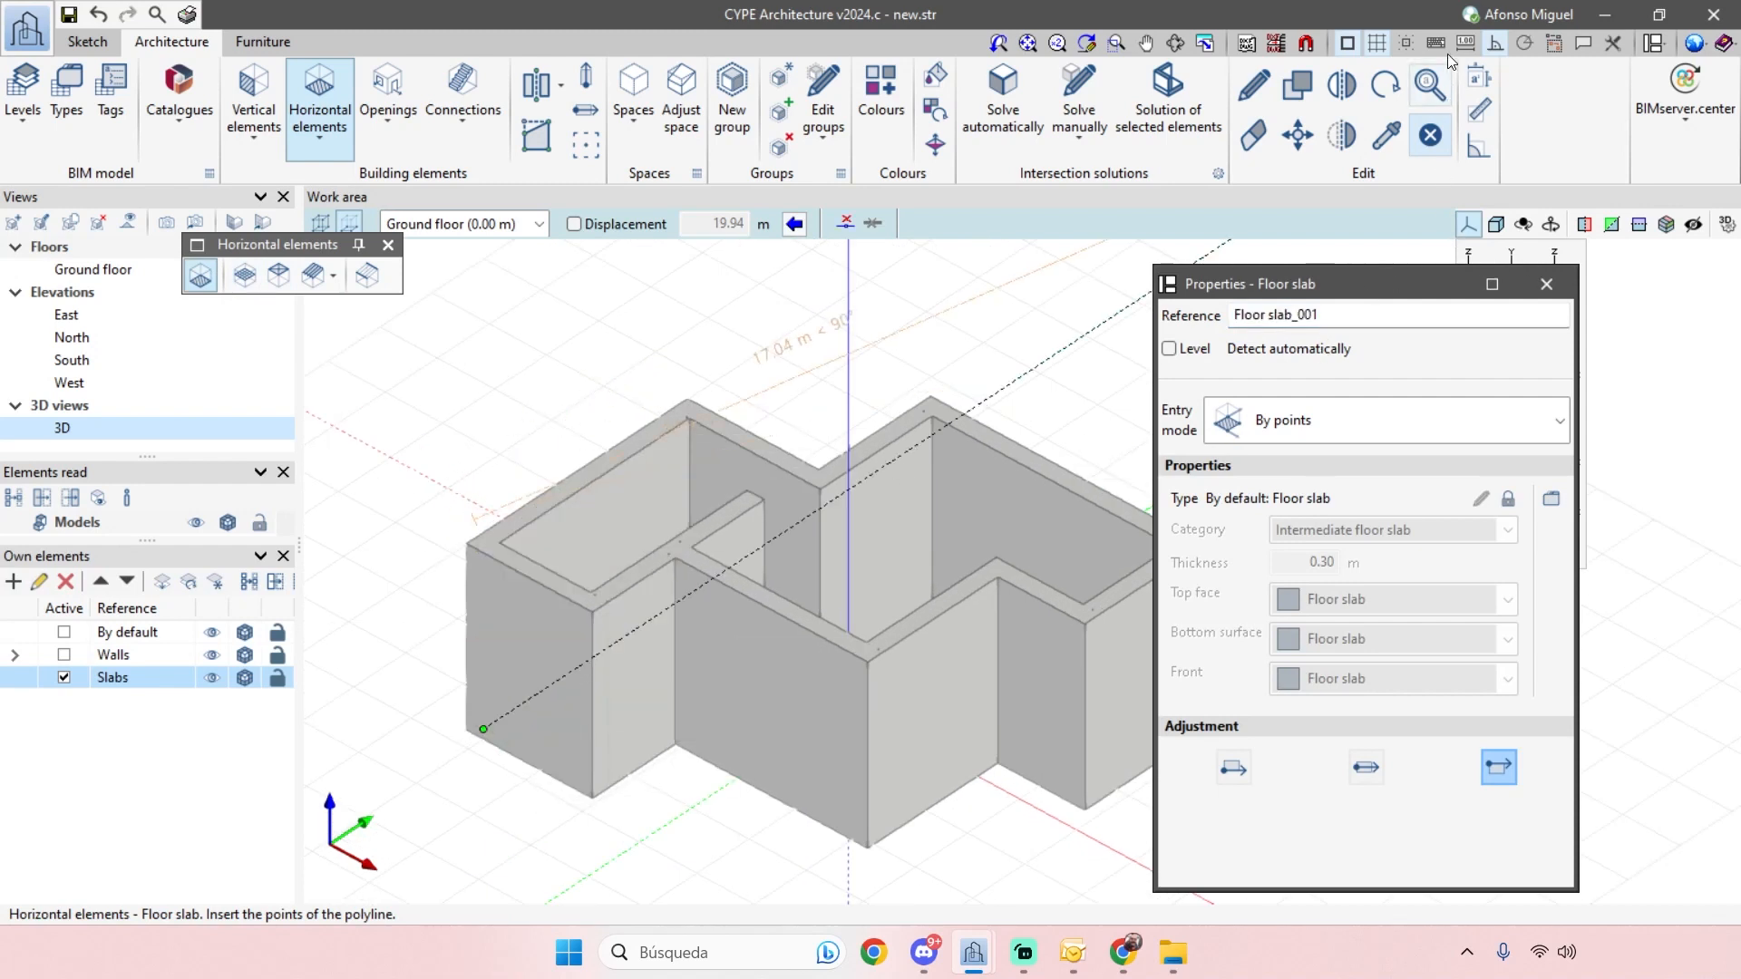
click(1497, 43)
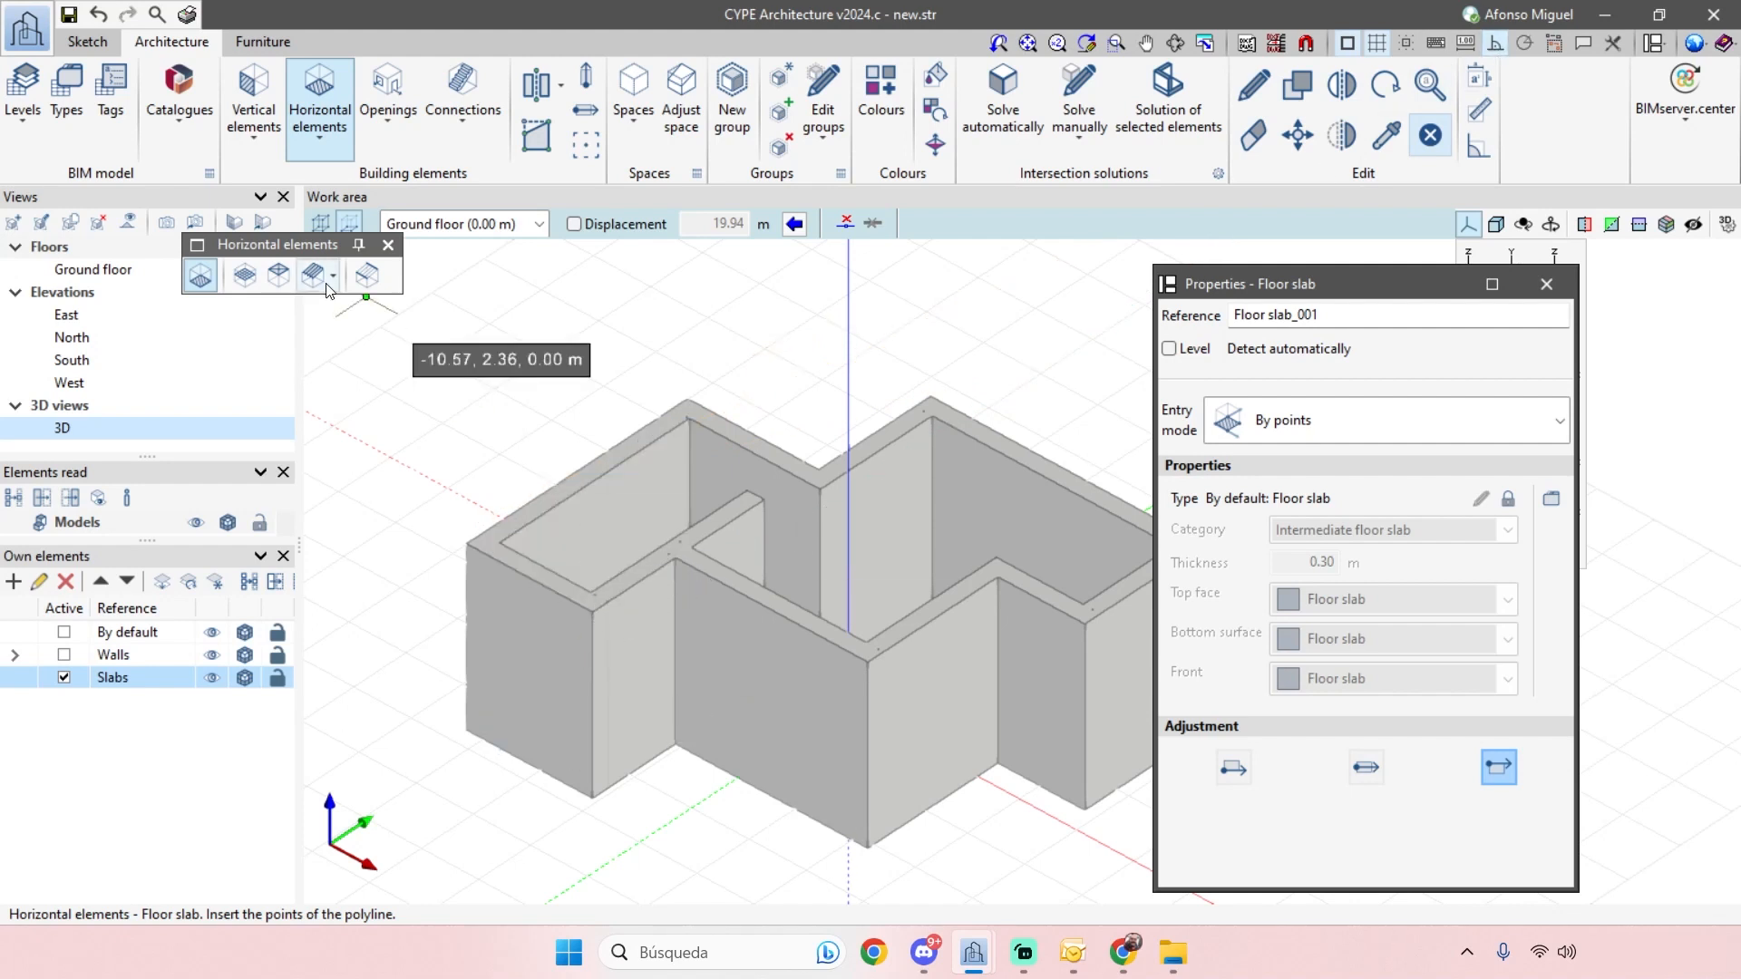
click(320, 222)
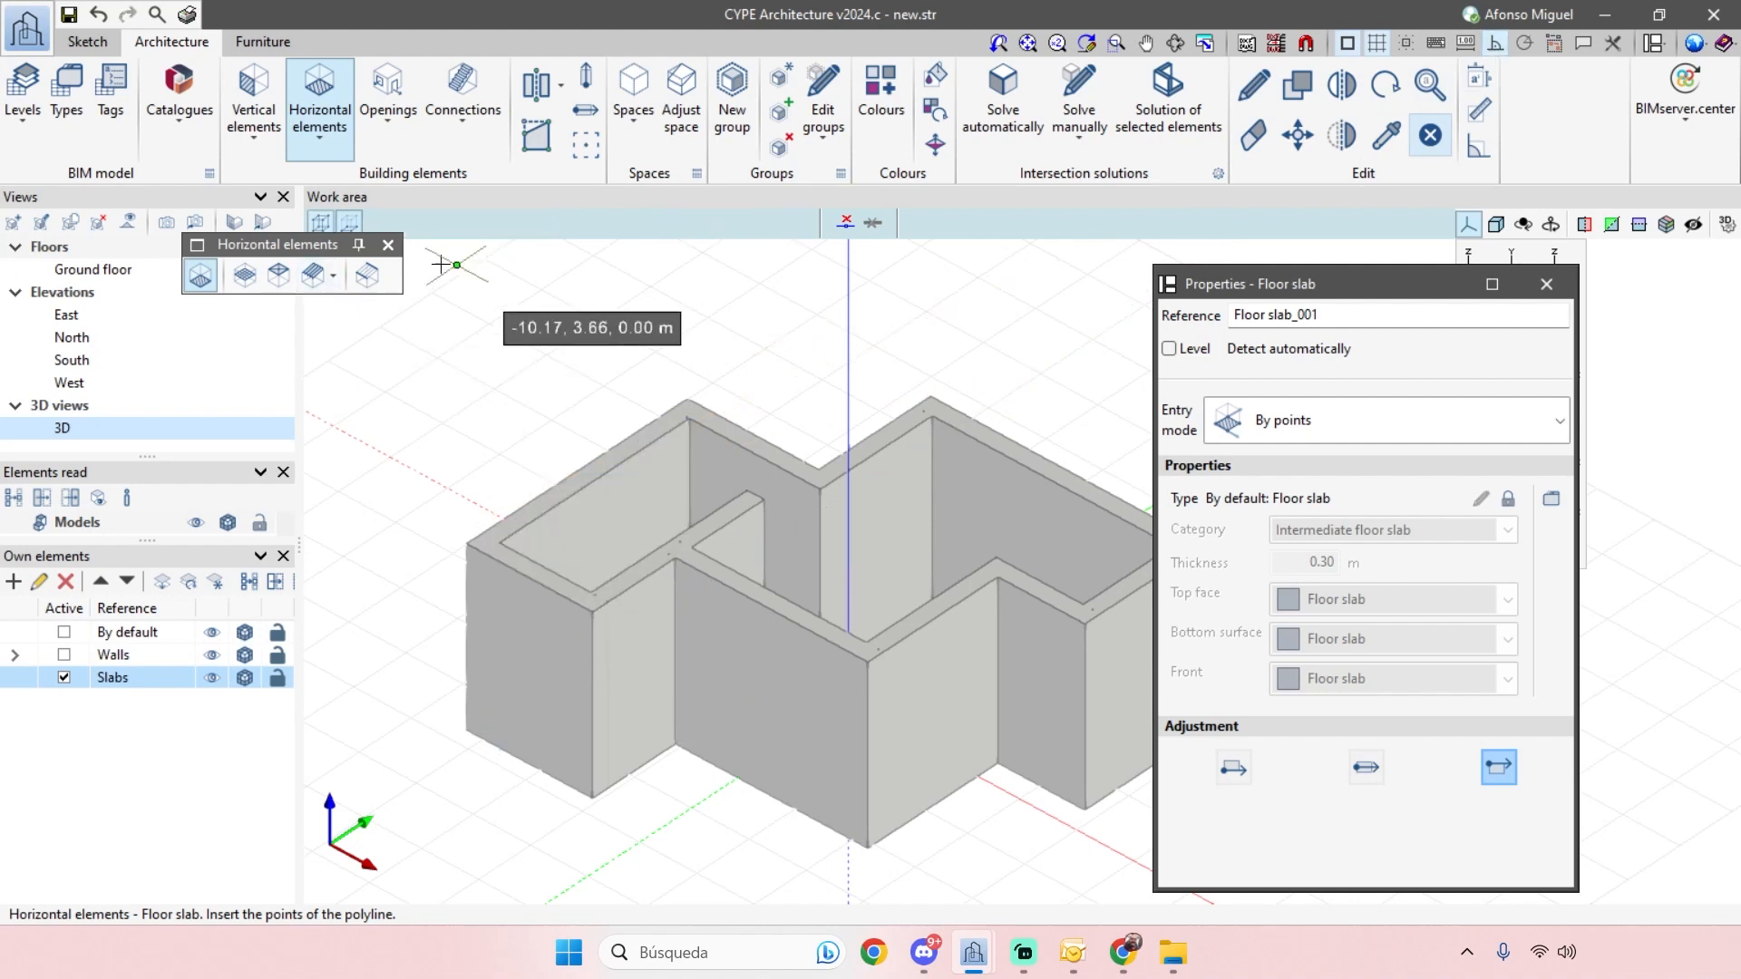
- Outline the floor slab by points through the outer corners along the tops of the perimeter walls, without orthogonal restriction, and close it
click(483, 543)
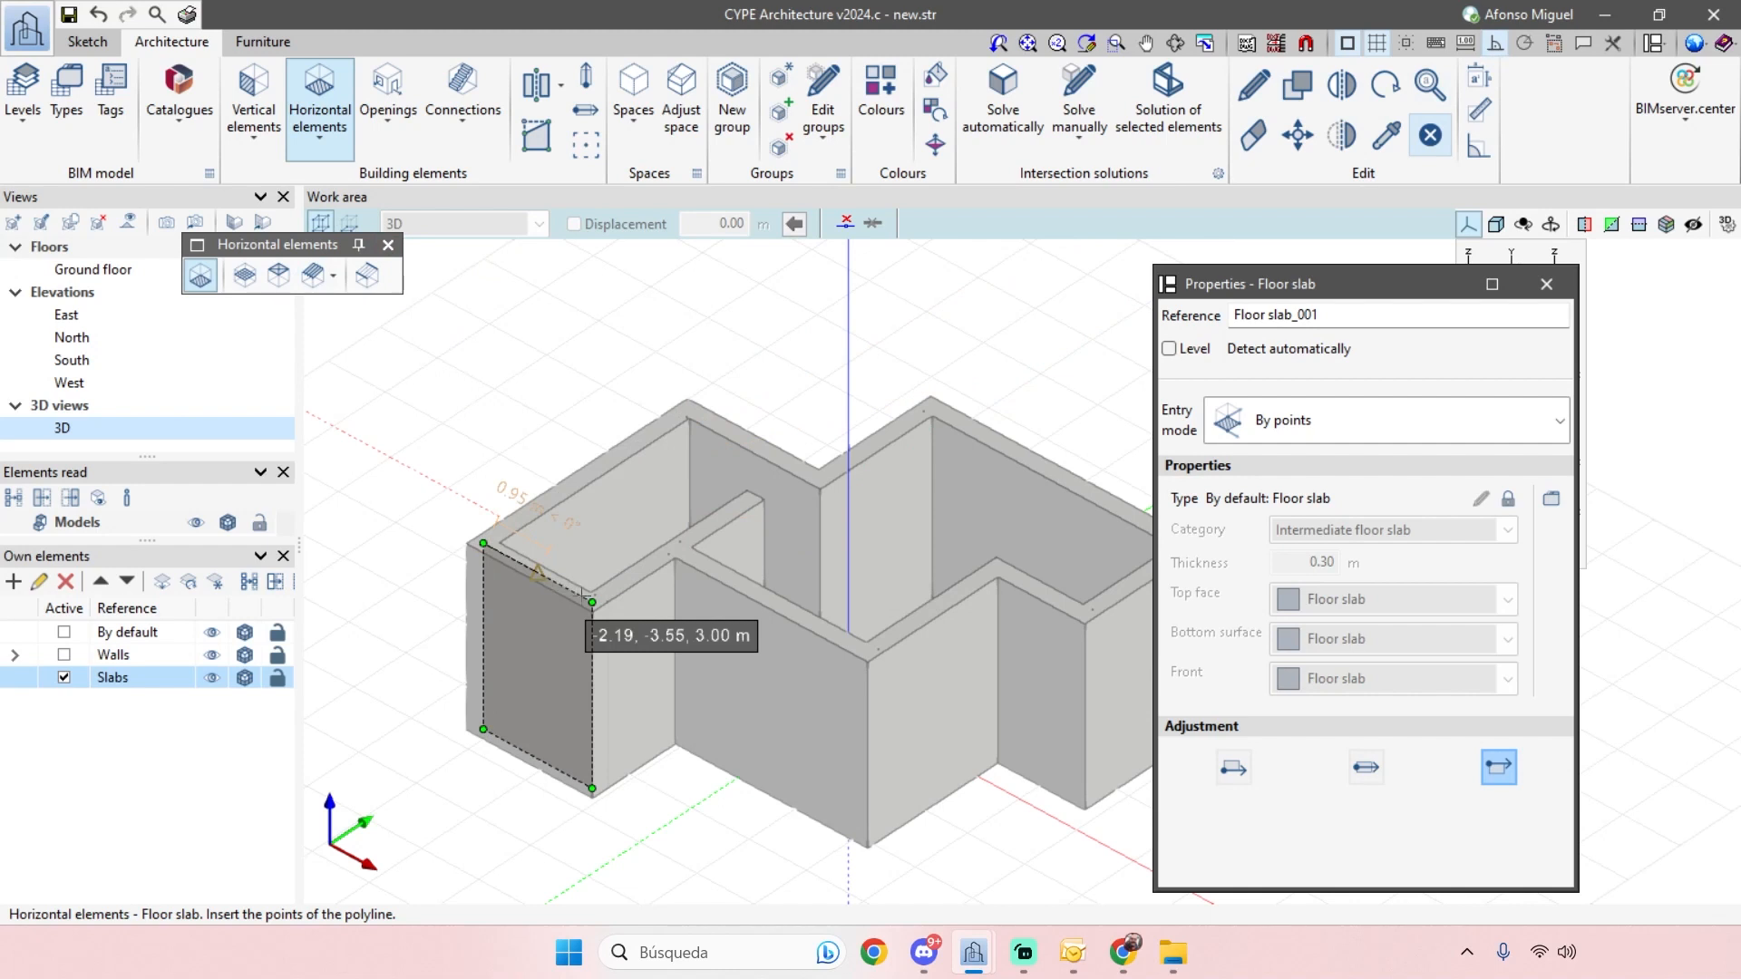
click(592, 601)
click(674, 548)
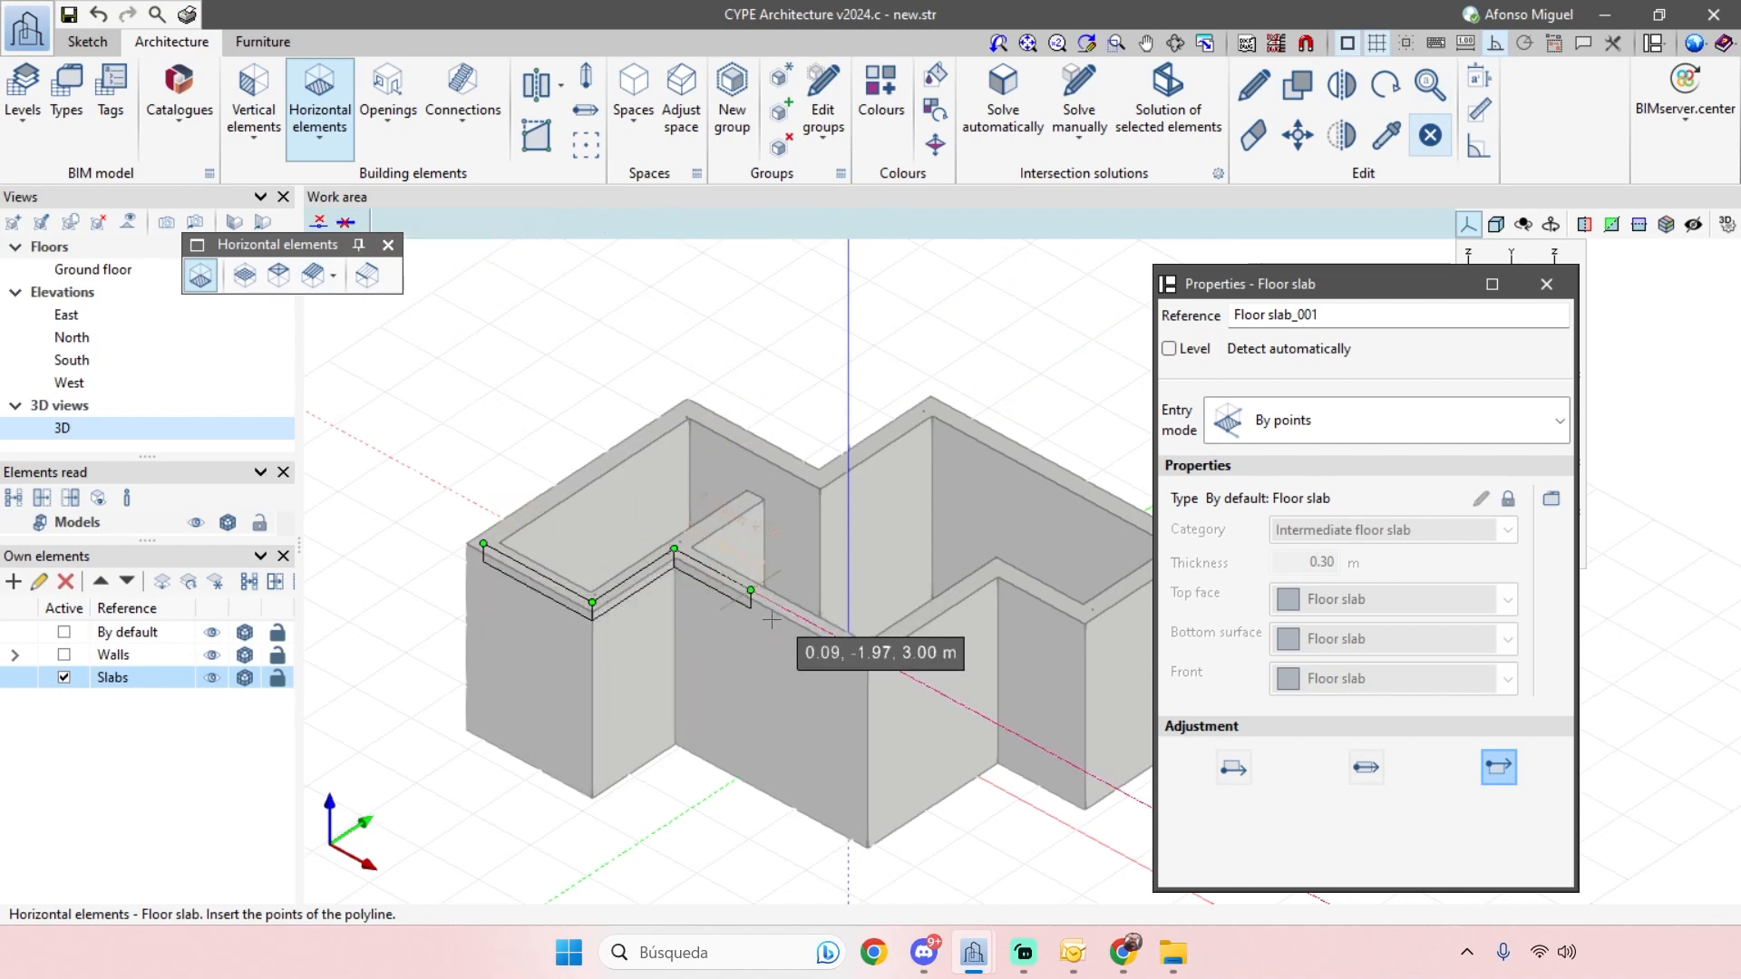
middle_drag(853, 659, 706, 665)
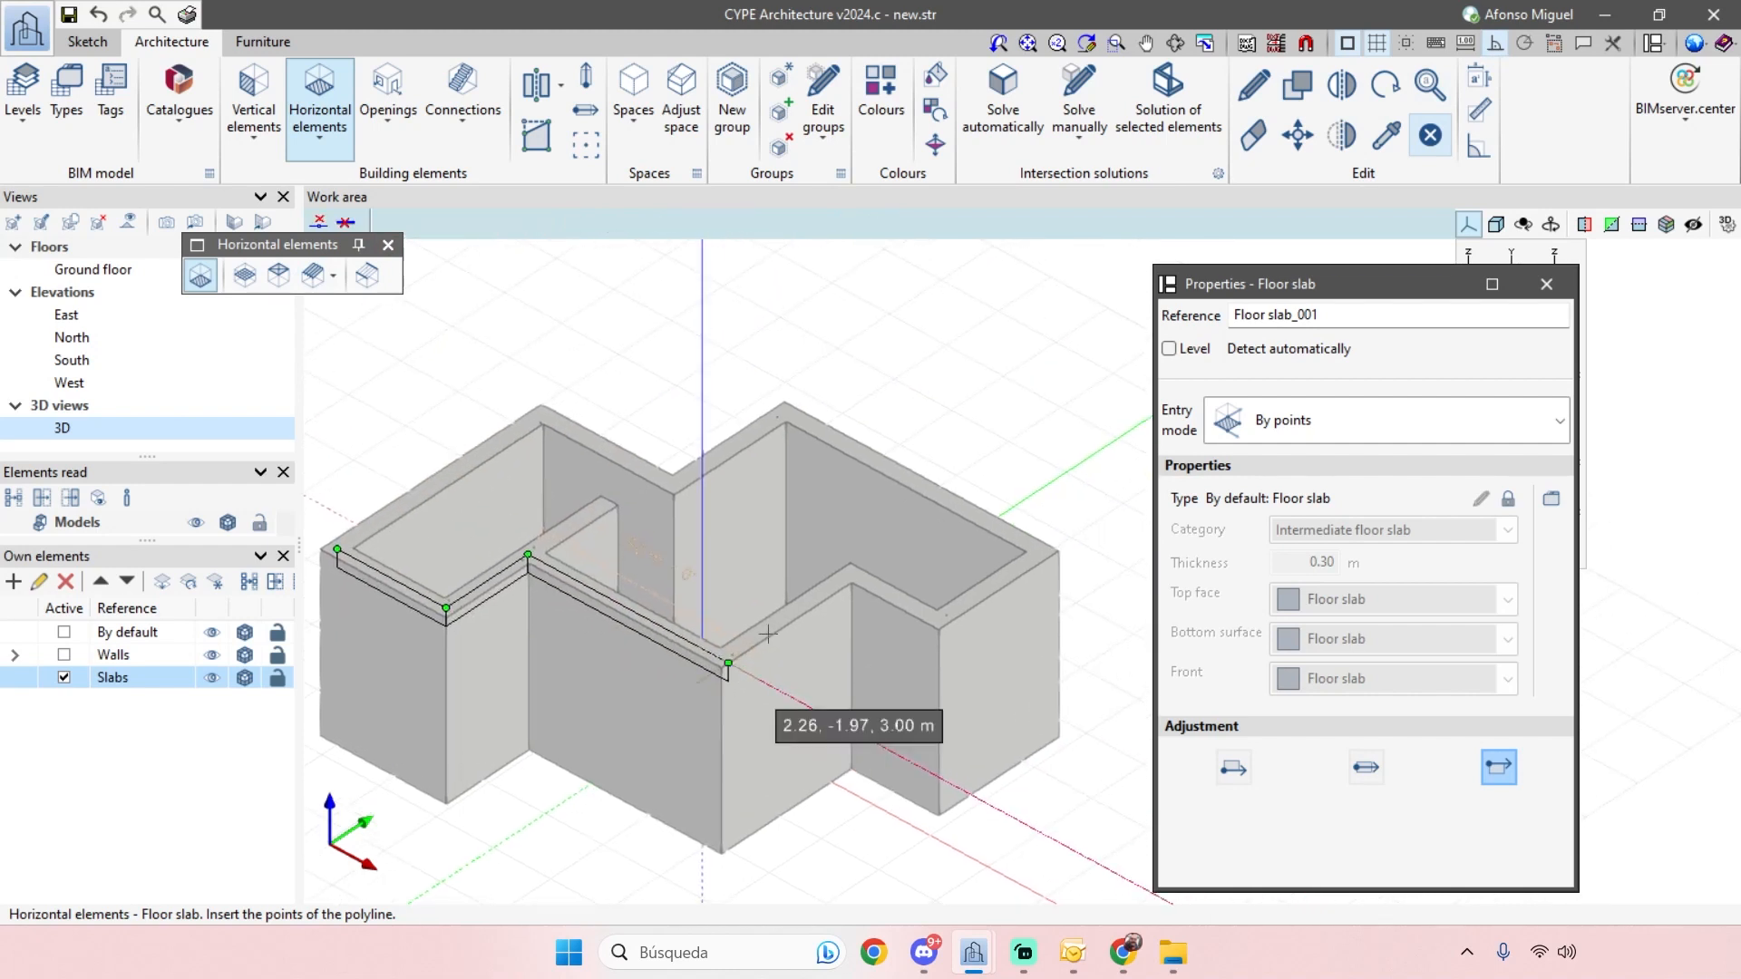
click(1496, 43)
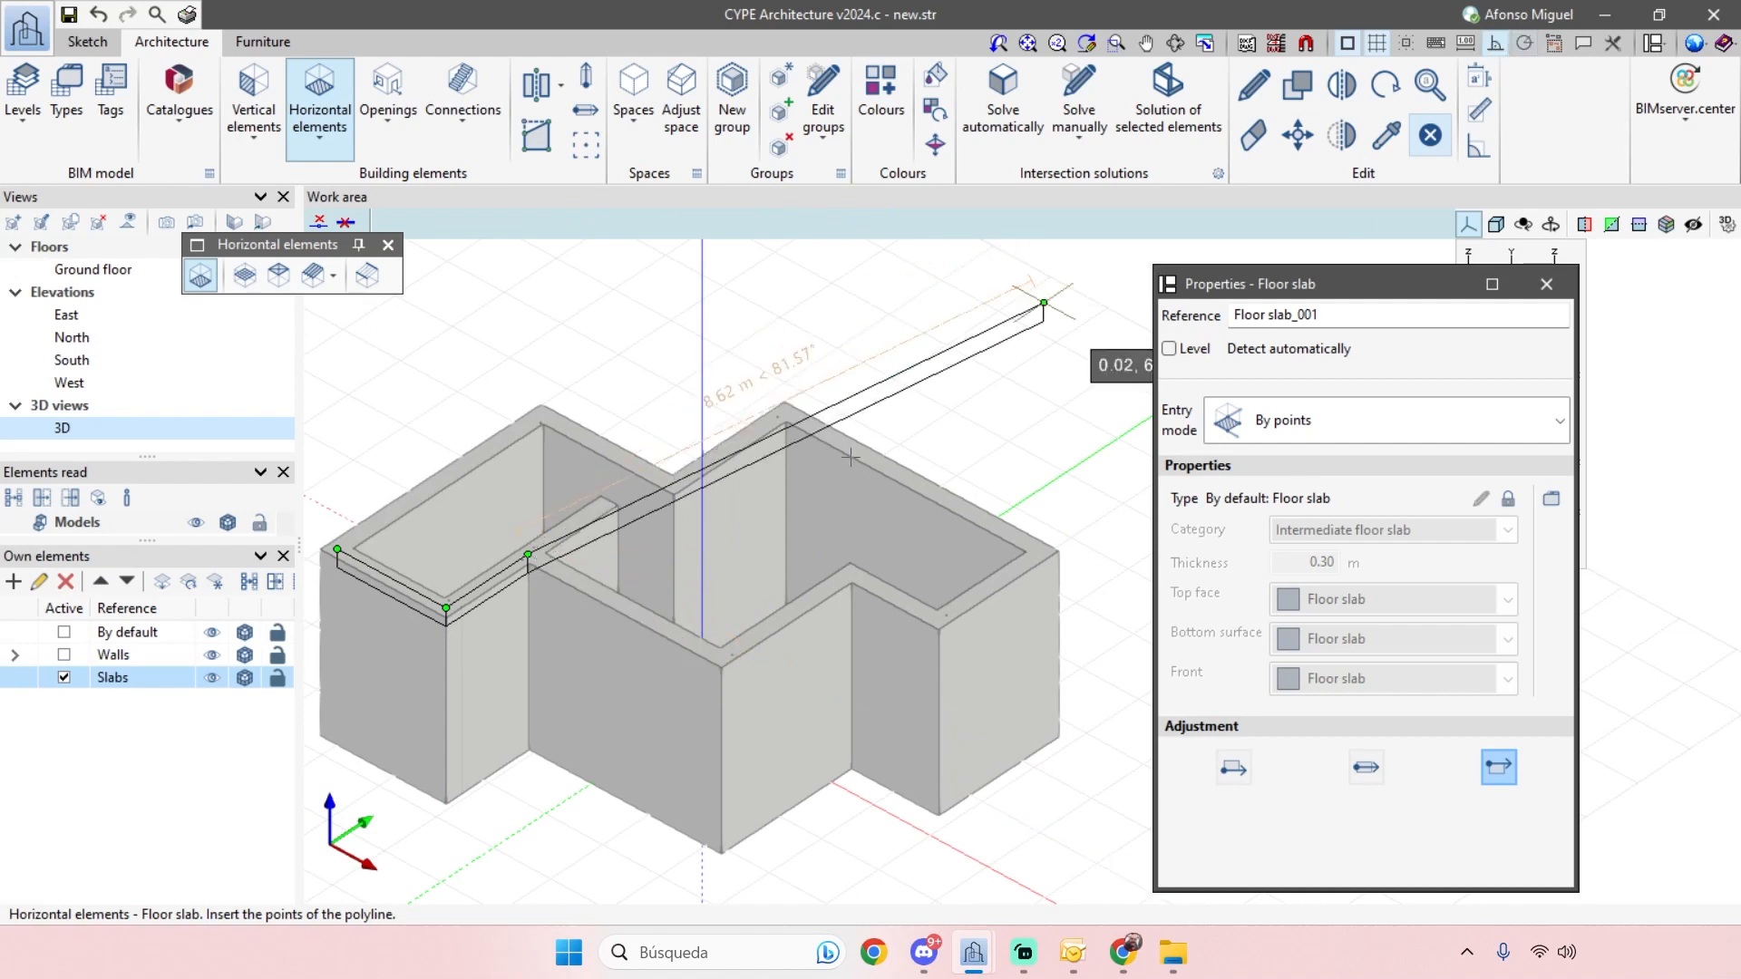
click(721, 658)
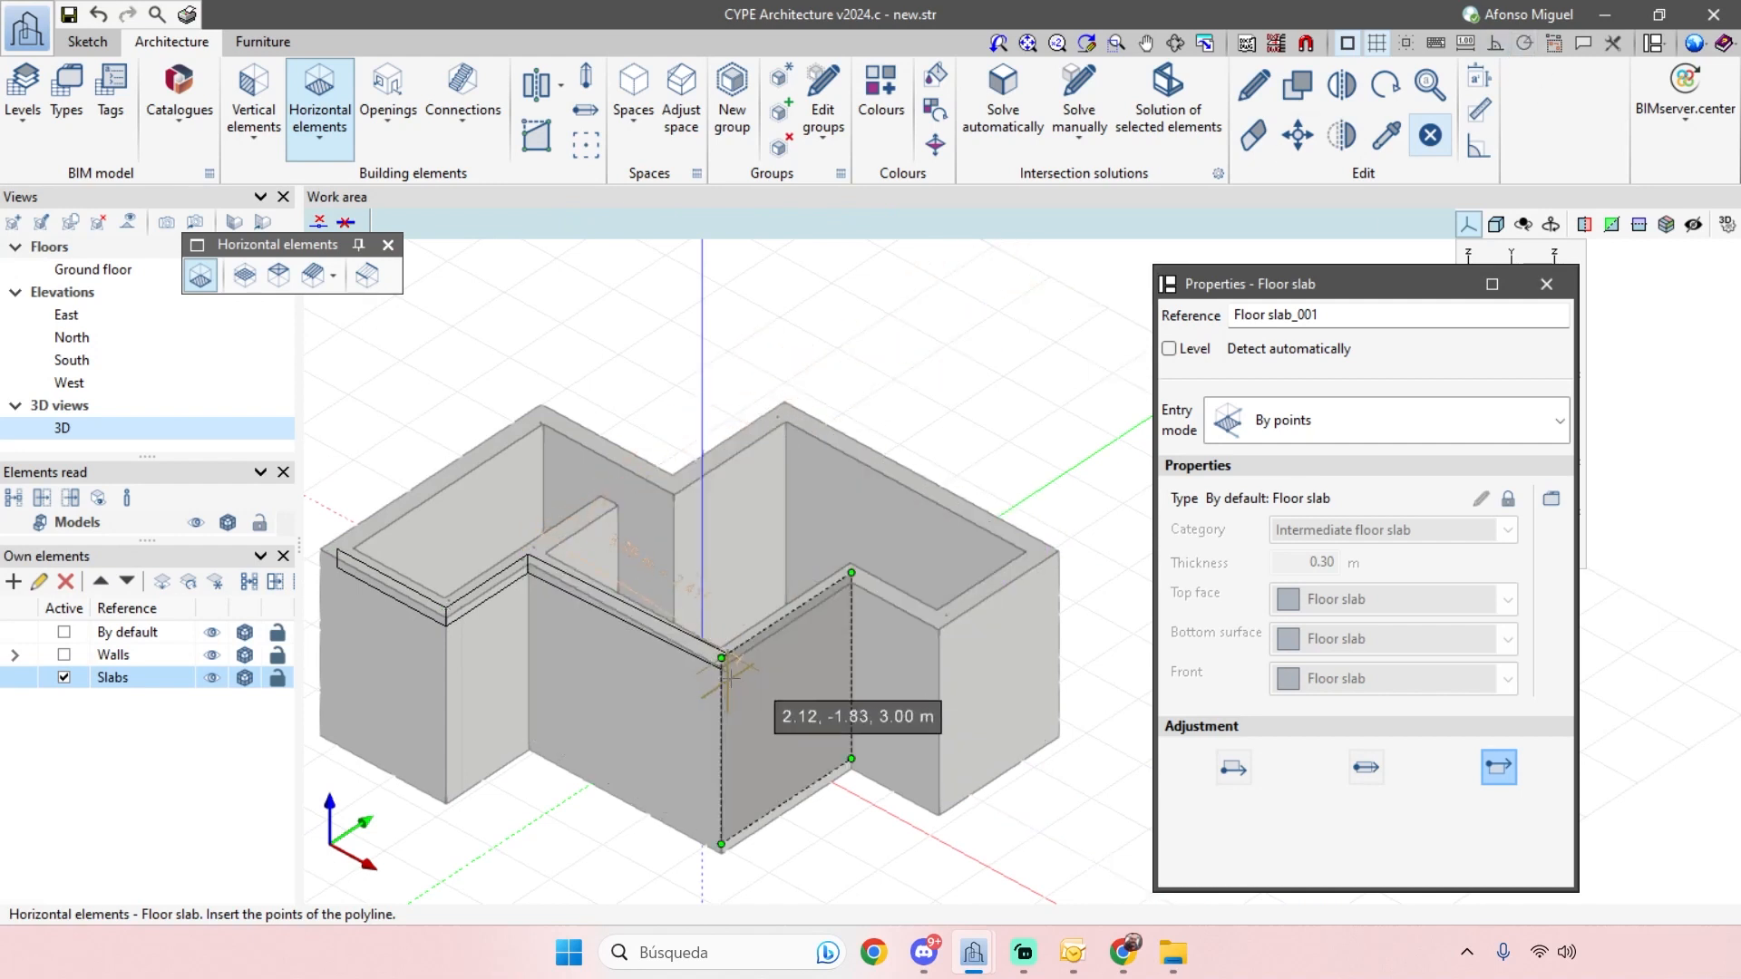
click(857, 578)
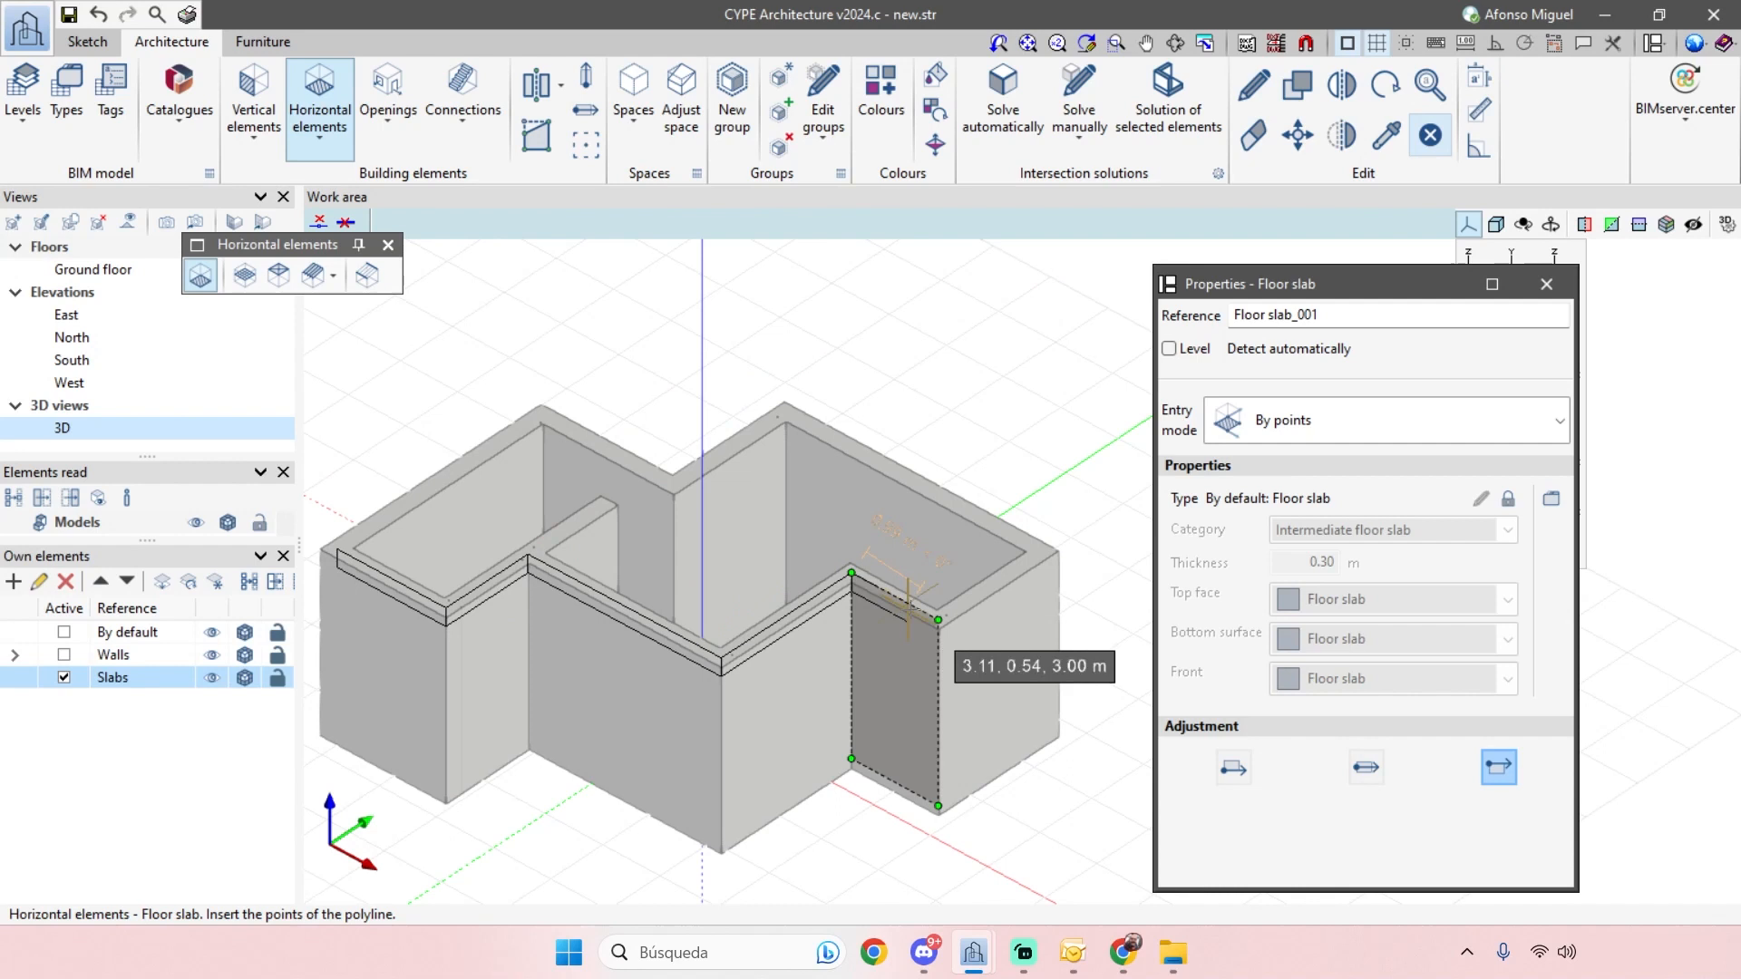
click(938, 619)
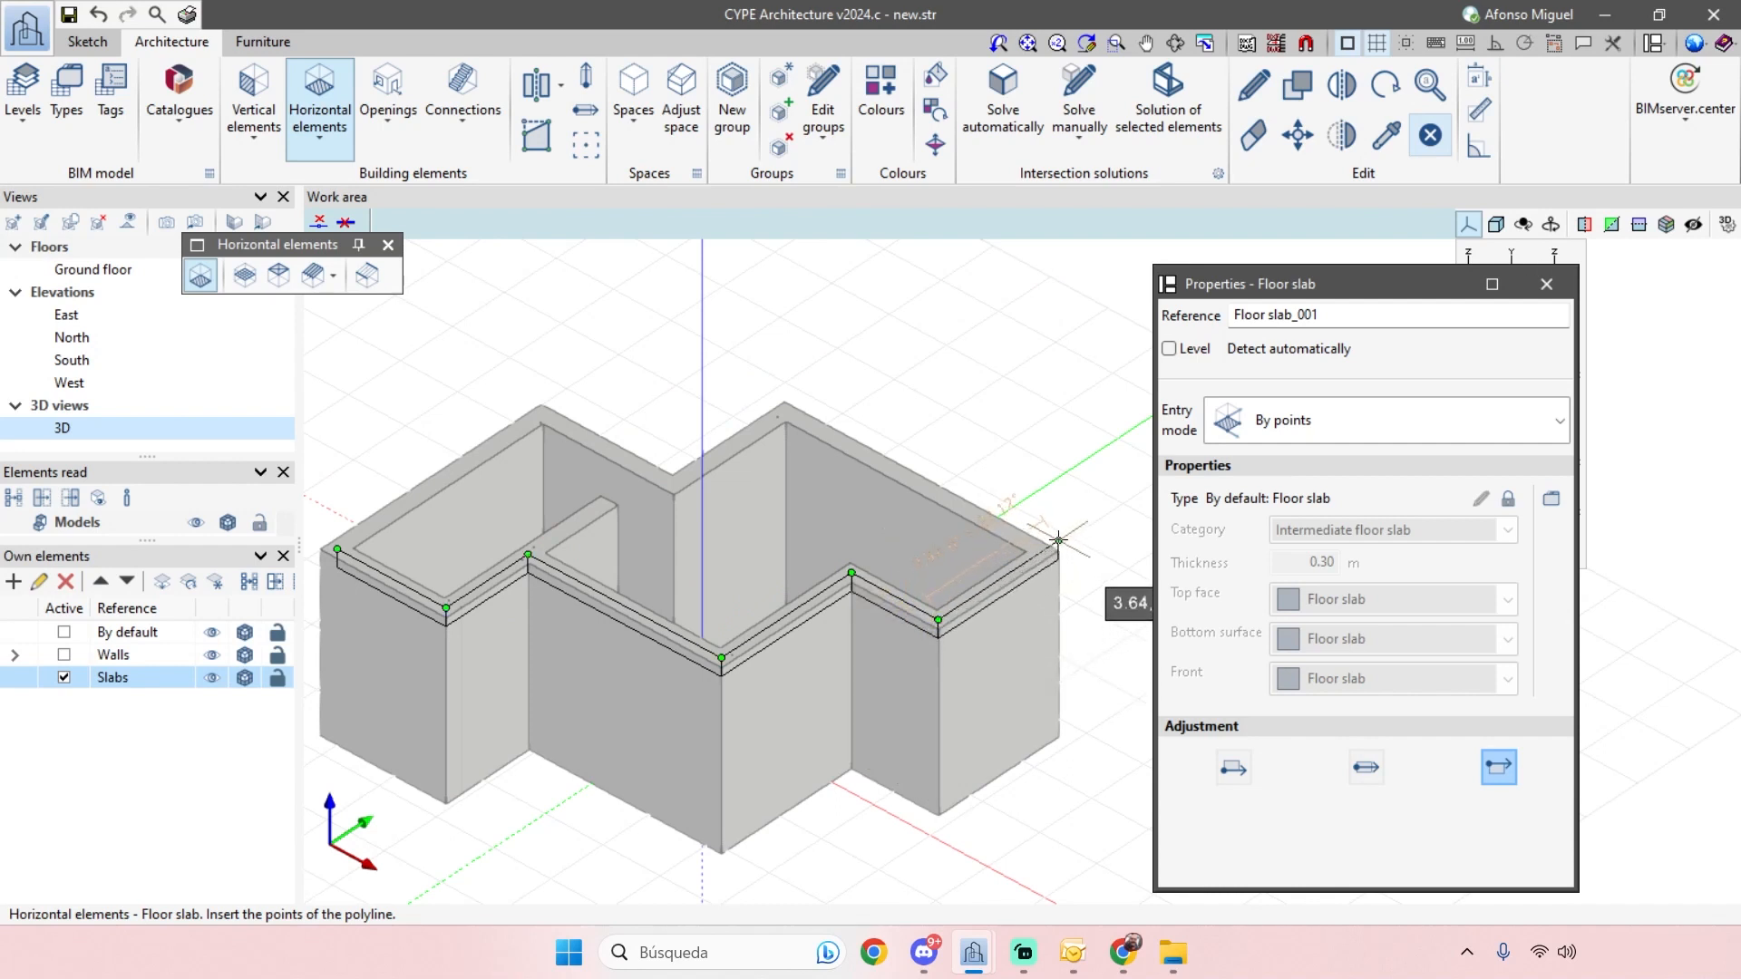
click(1045, 553)
click(785, 412)
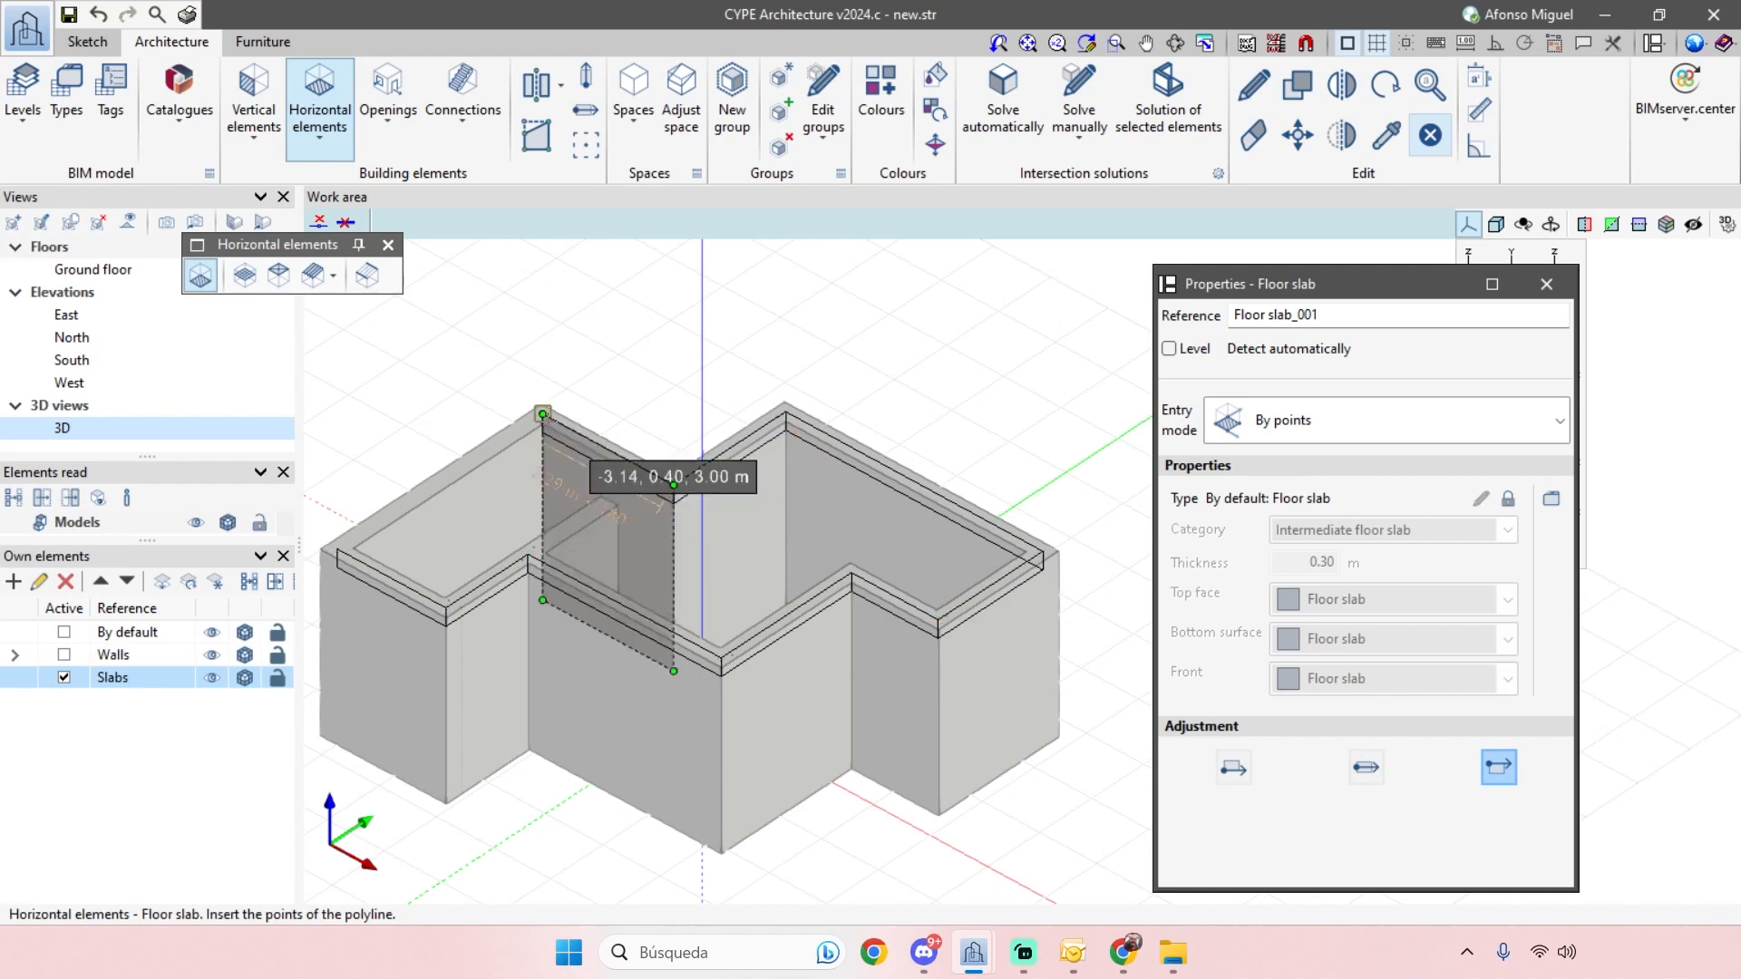
click(542, 413)
click(332, 546)
- Hide and show the Slabs layer twice to check the new slab, leaving the layer visible
scroll(694, 739, down, 2)
shift+middle_drag(694, 739, 821, 733)
middle_drag(605, 707, 643, 658)
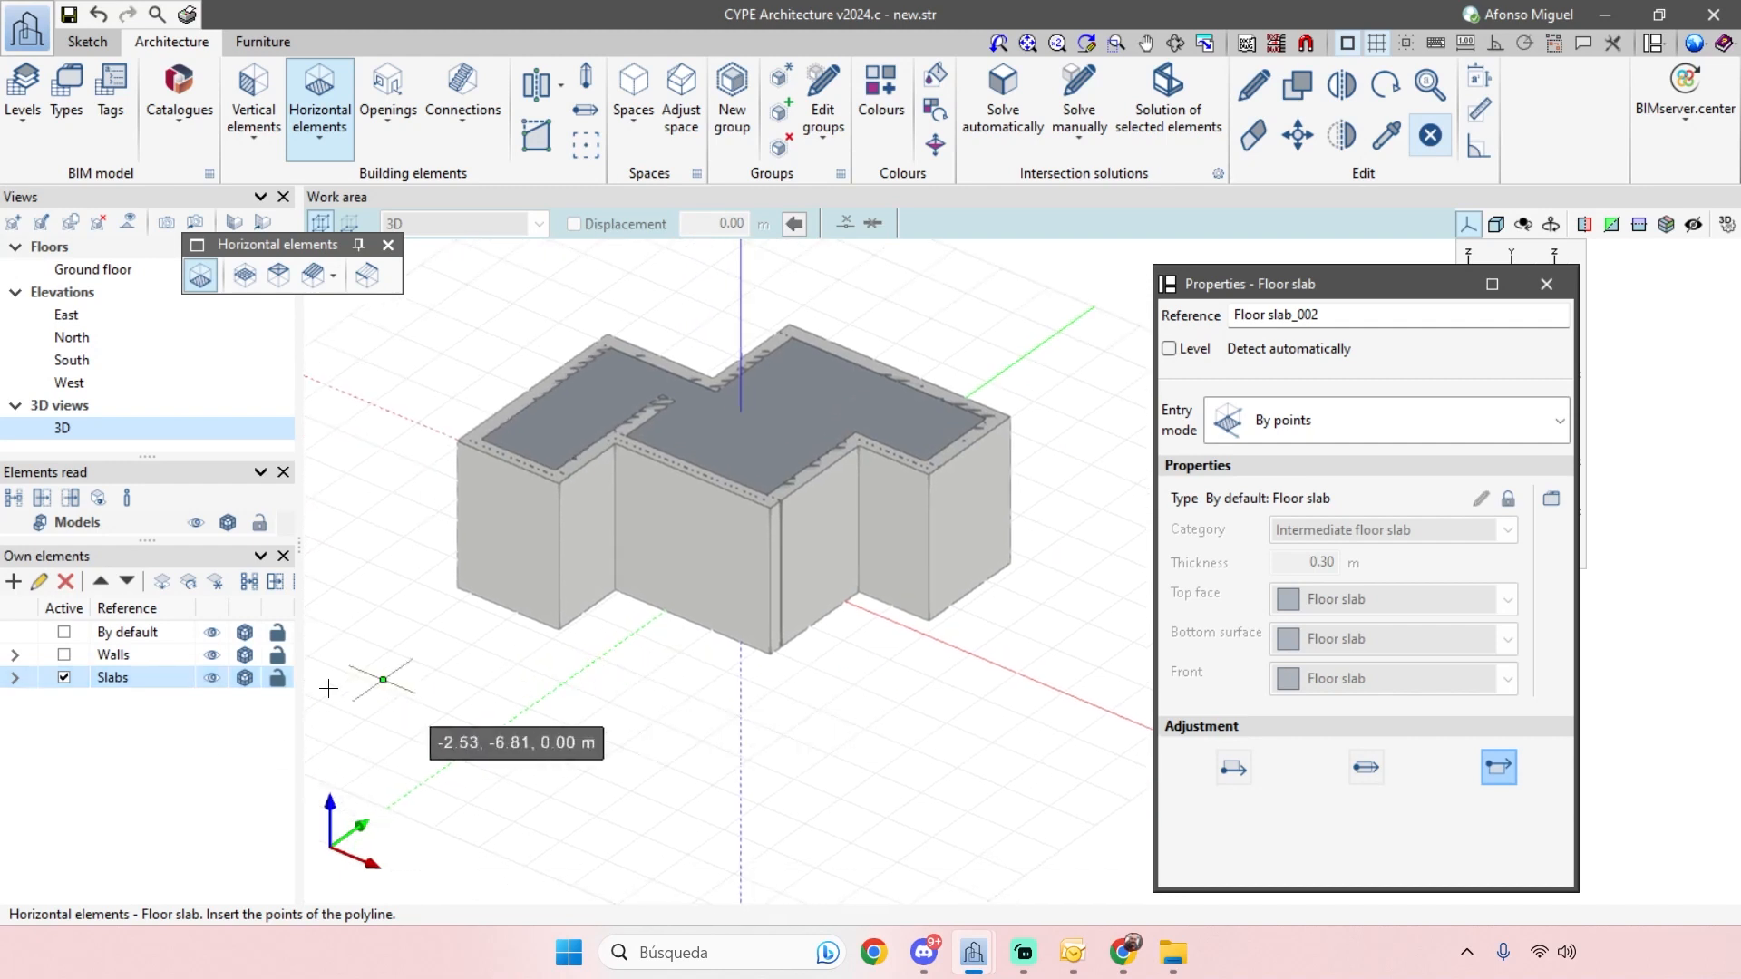
click(214, 677)
click(213, 677)
click(211, 679)
click(211, 679)
scroll(652, 677, up, 1)
middle_drag(653, 677, 621, 749)
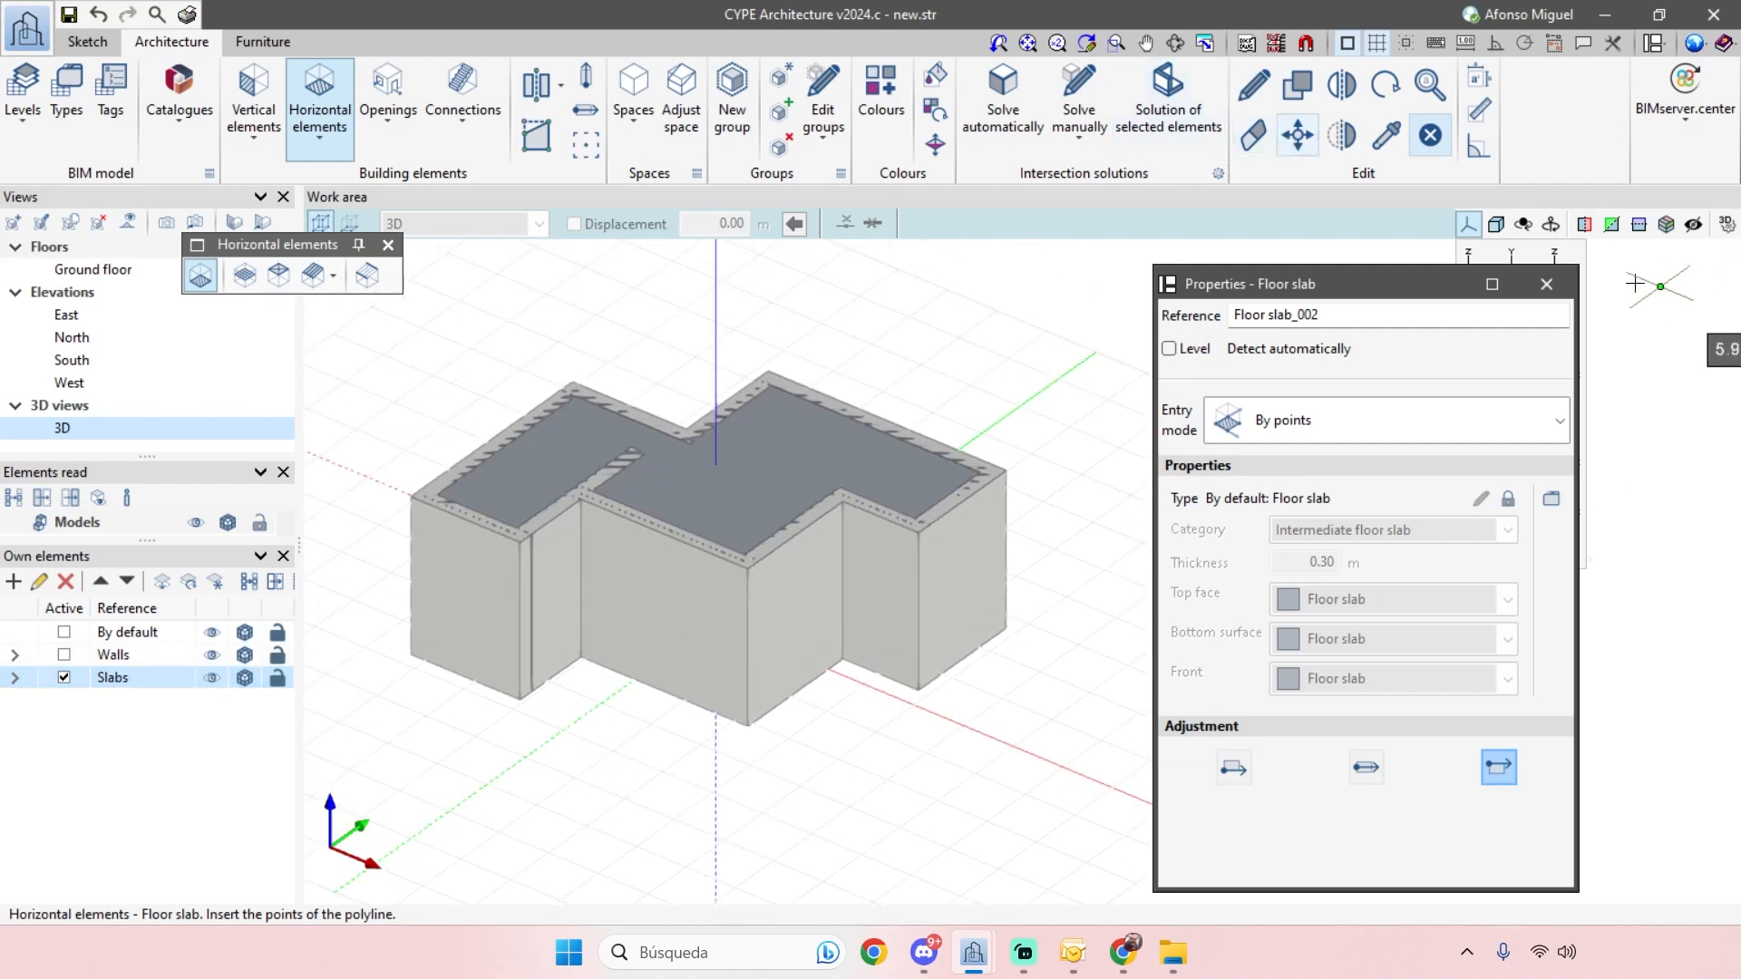
- Close the slab properties, try moving the slab freely down inside the walls, and undo the move
click(1546, 284)
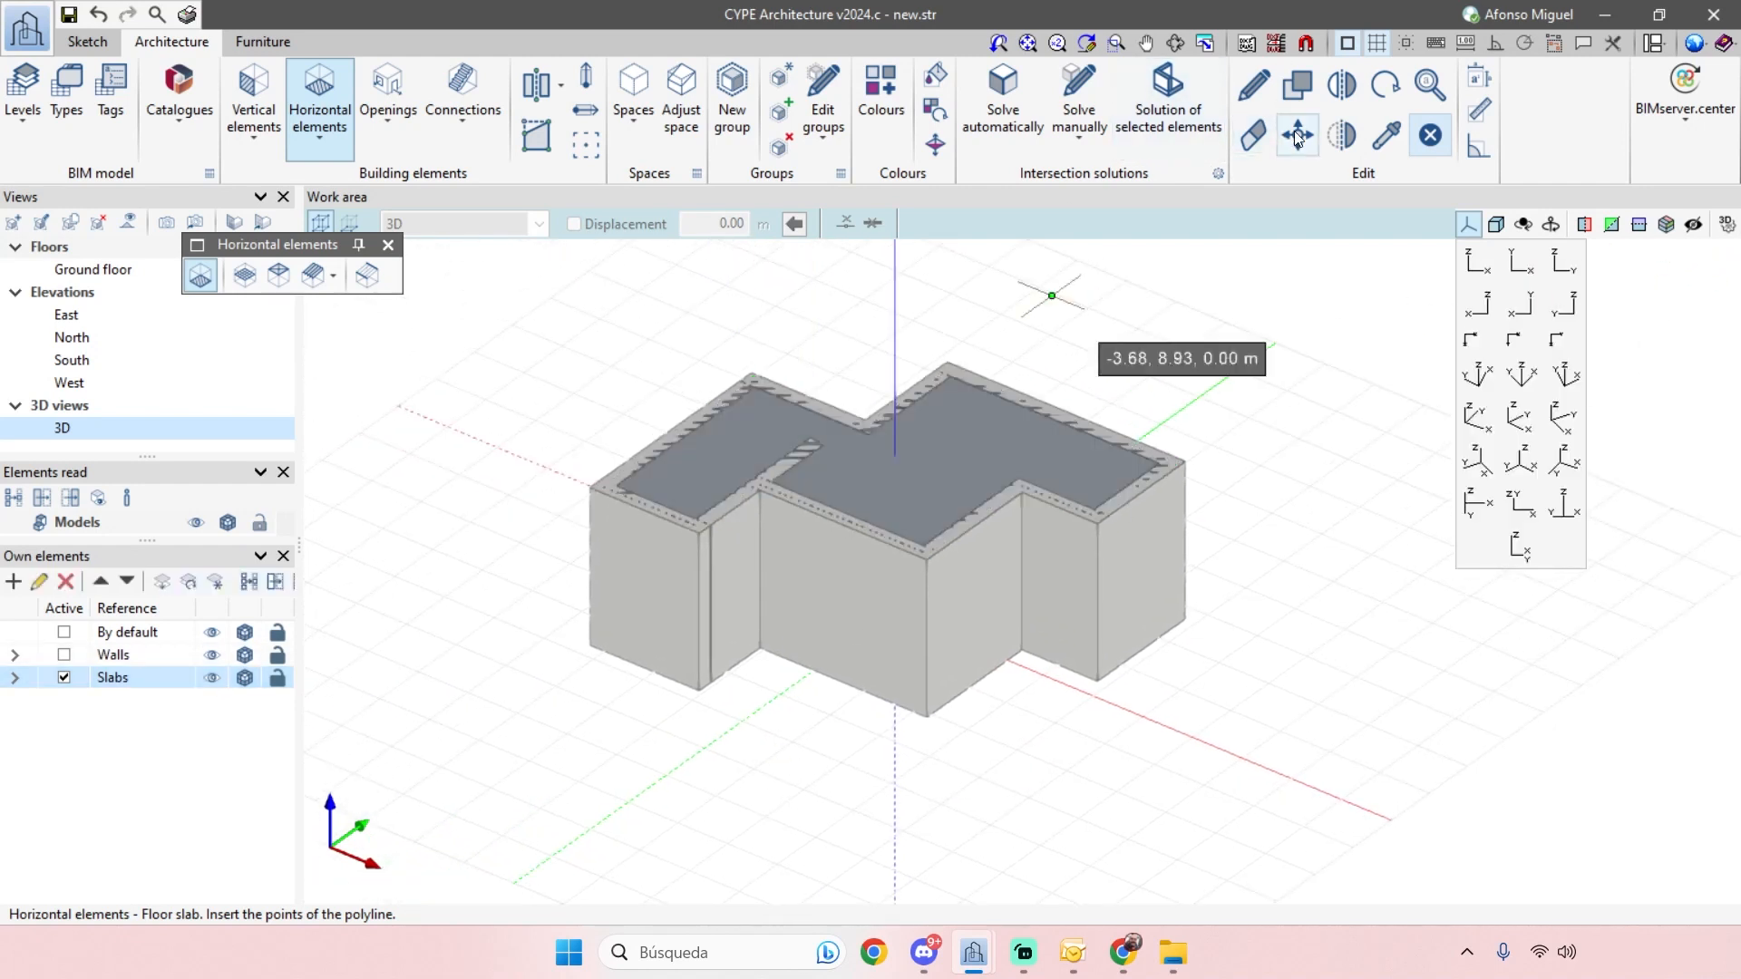
click(1296, 134)
click(917, 493)
click(962, 447)
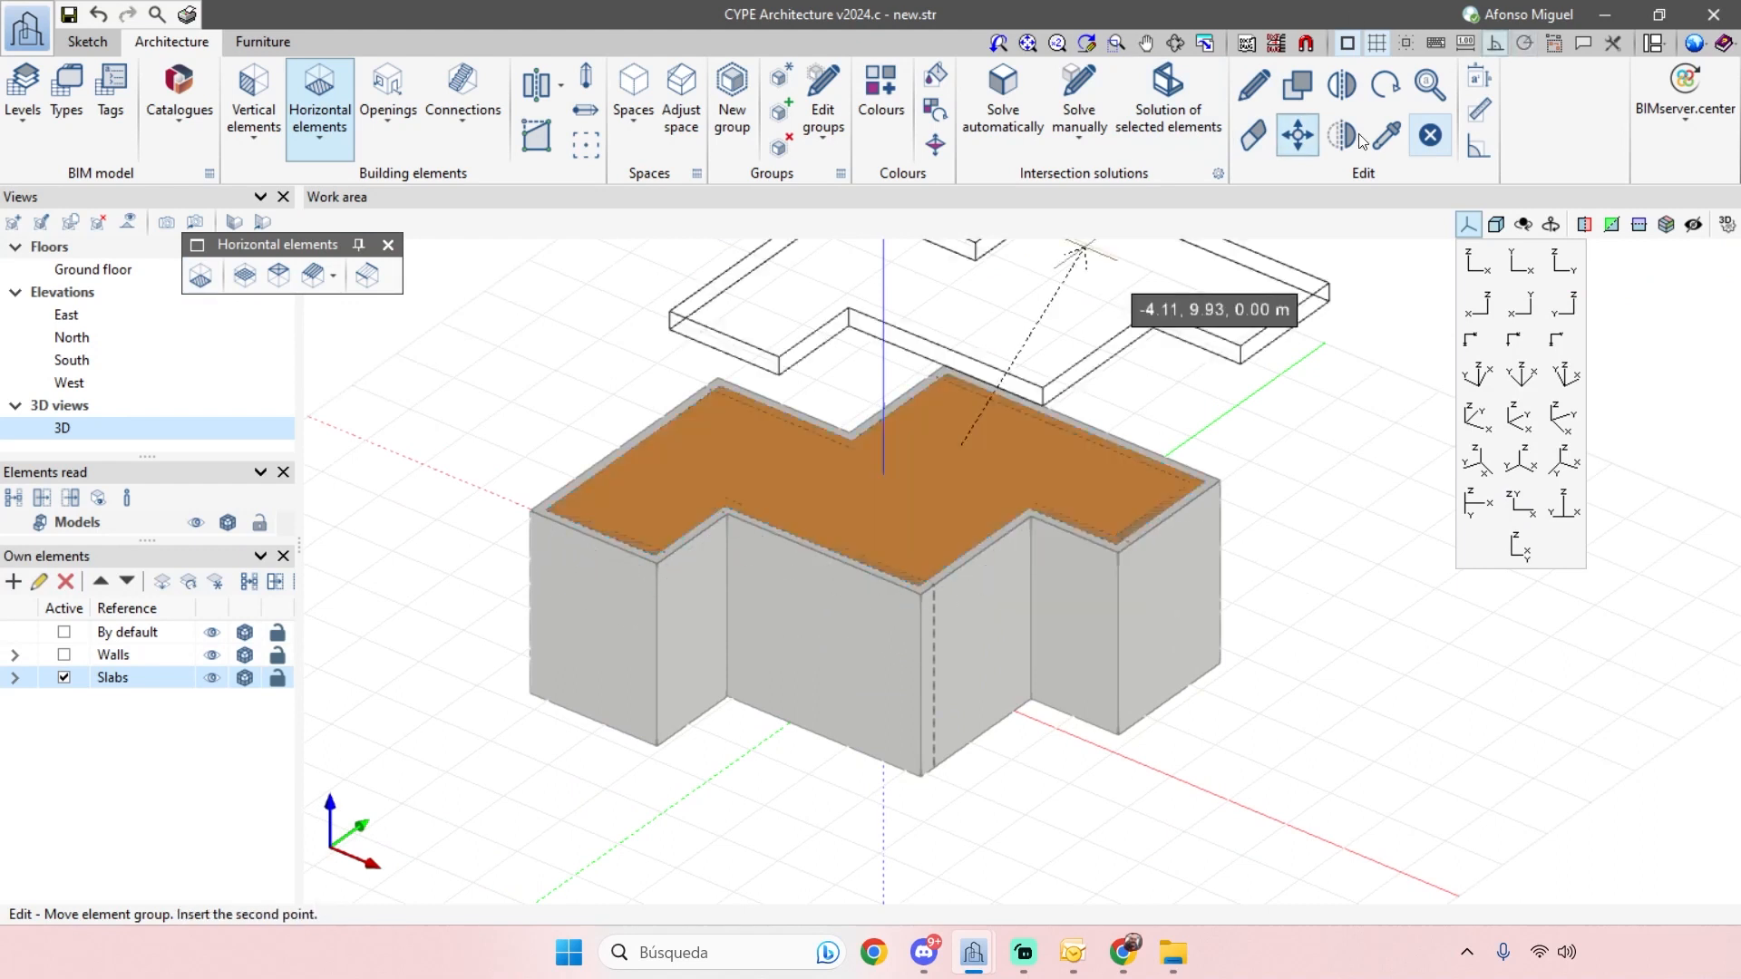
click(961, 501)
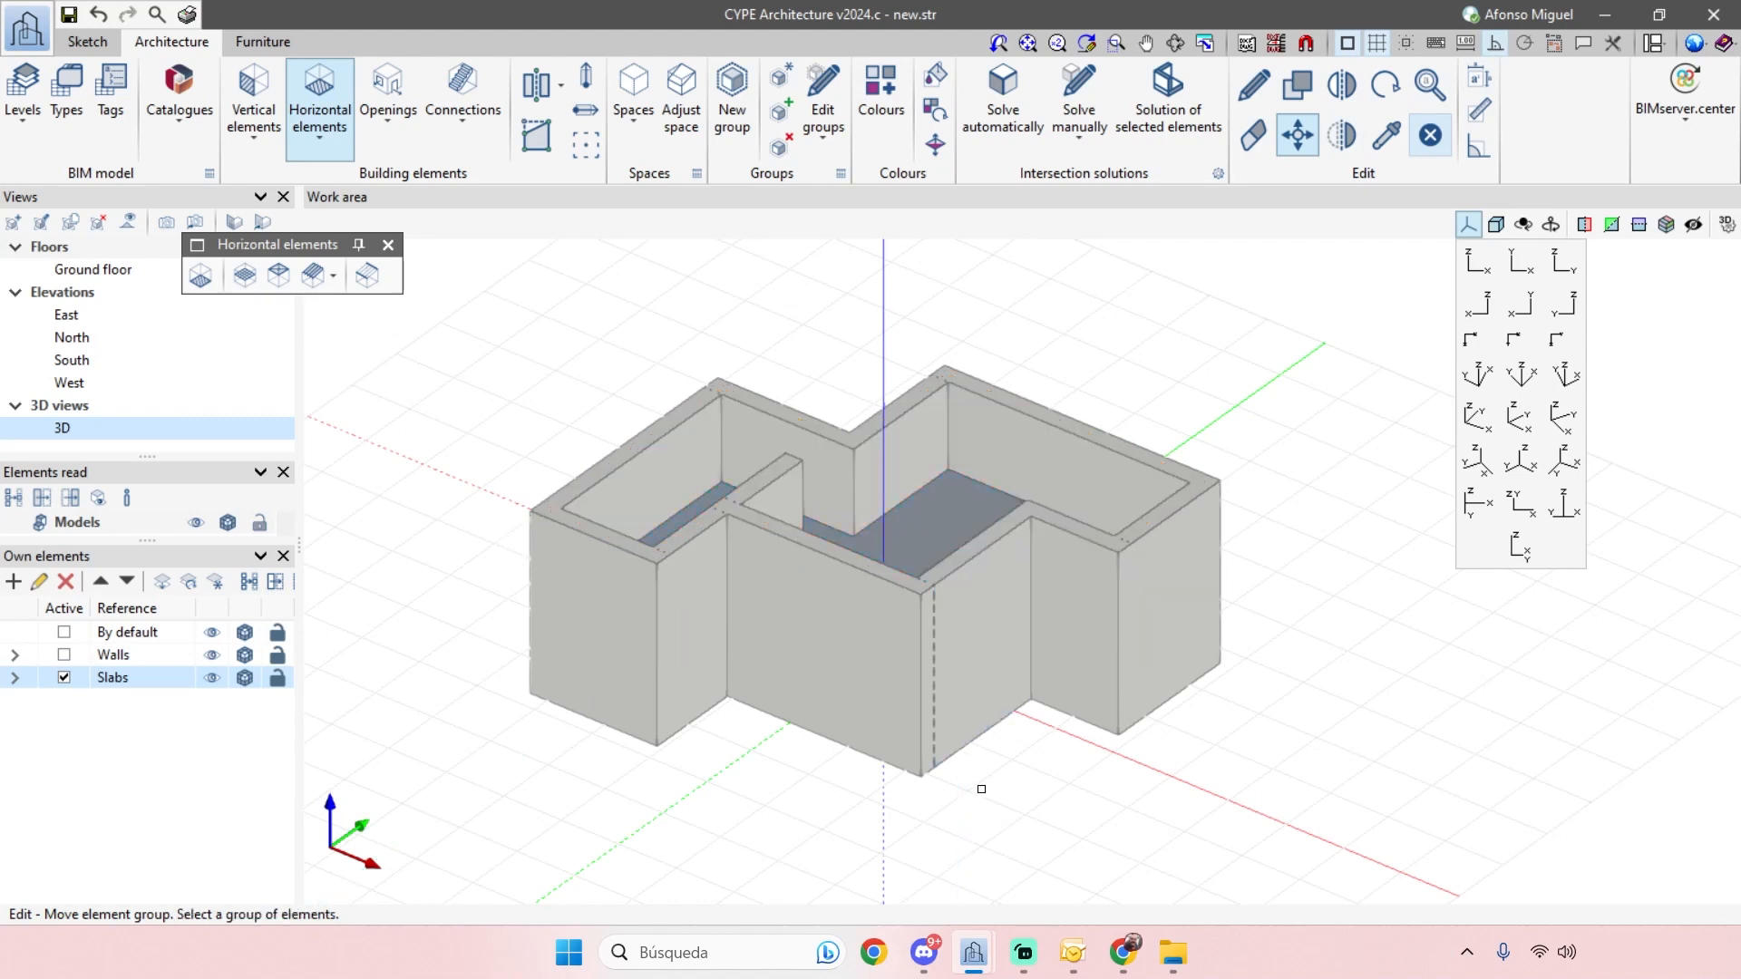
key(ctrl+z)
- Move the floor slab 0.4 m vertically down from the top of the walls
click(961, 468)
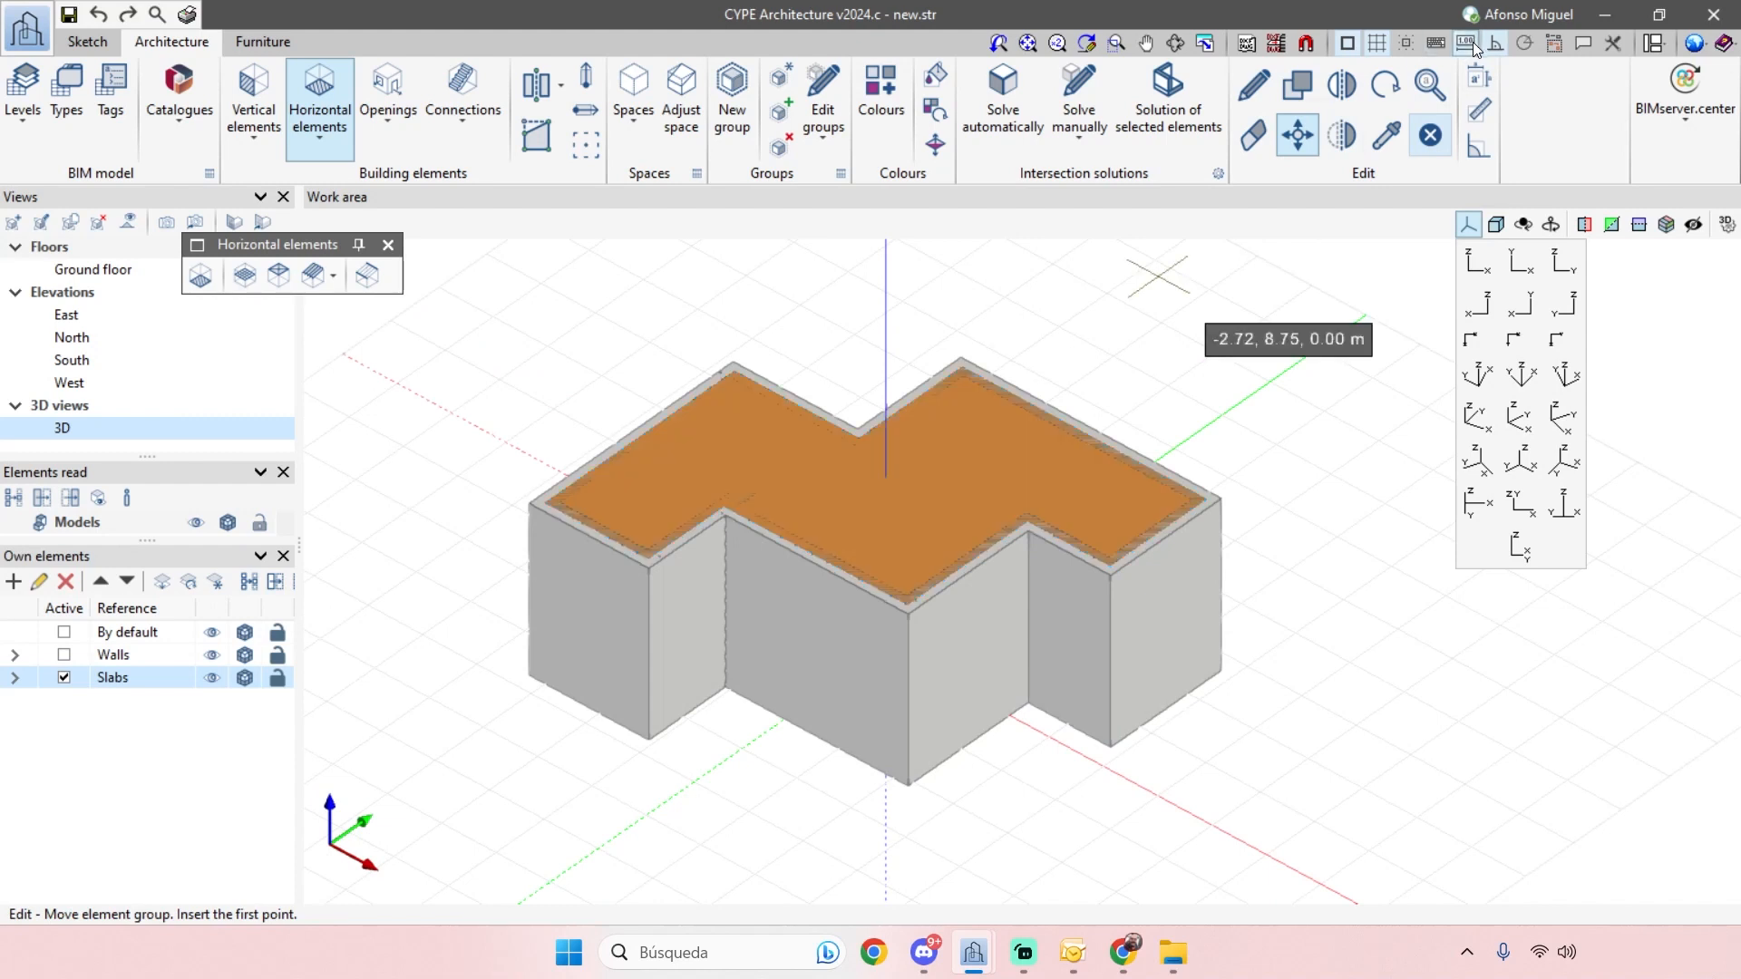
click(977, 496)
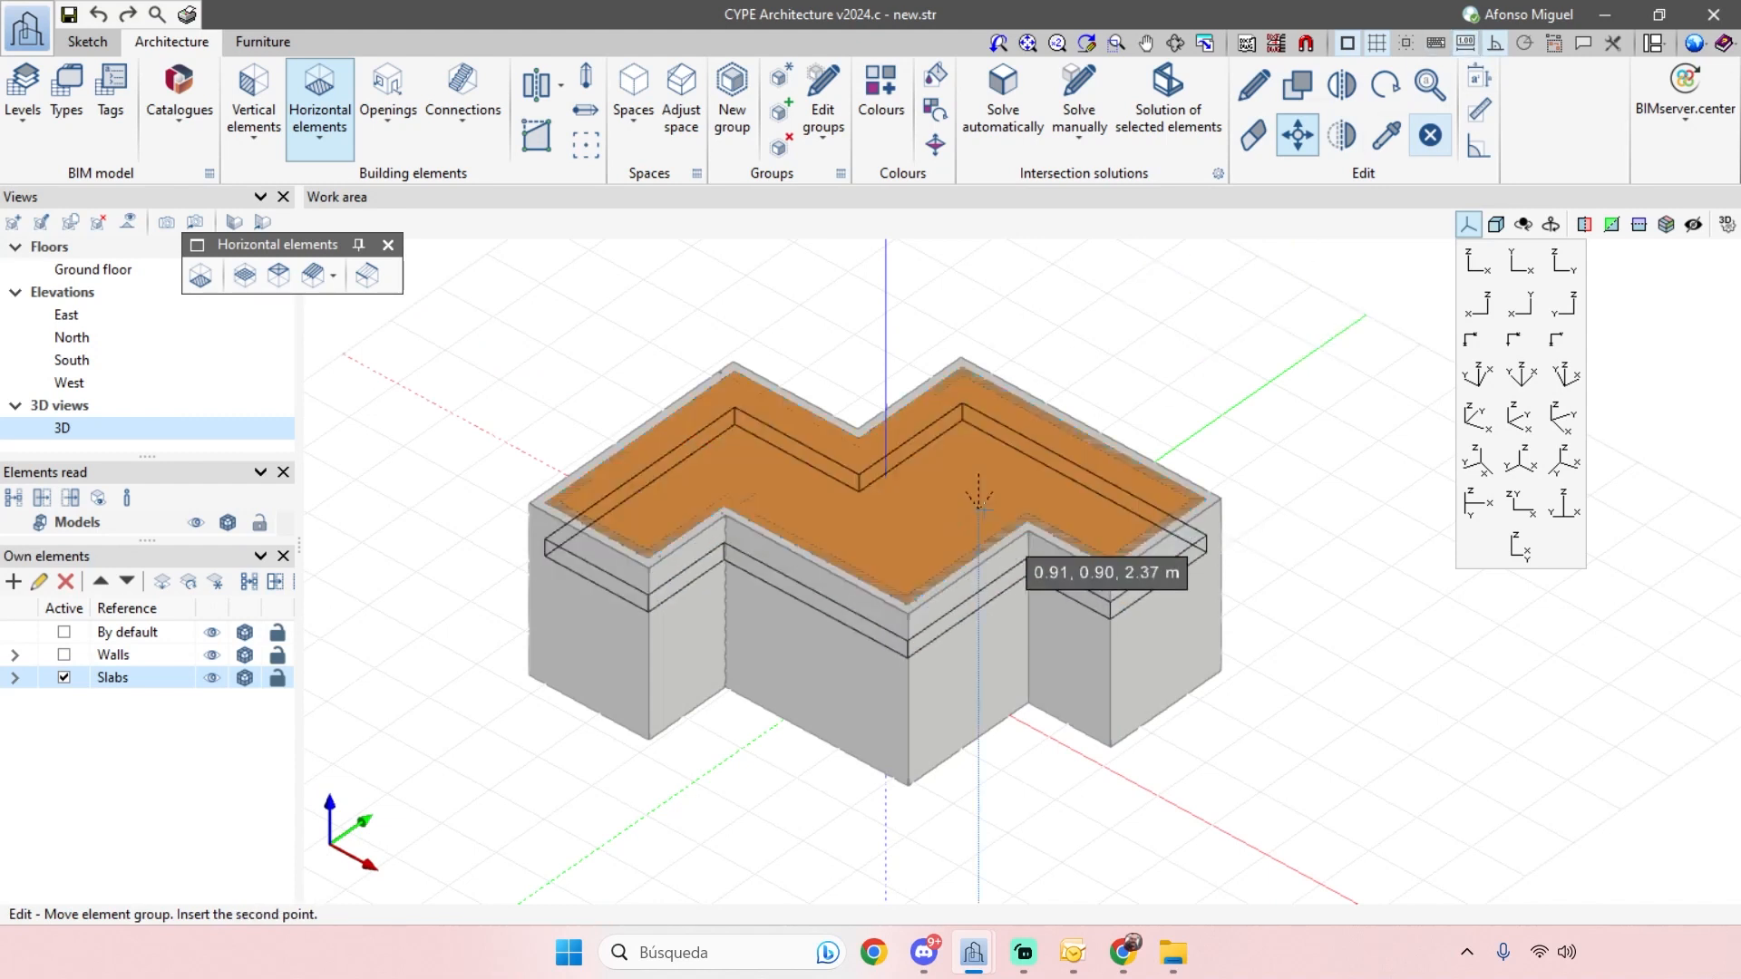
key(Return)
text(0.)
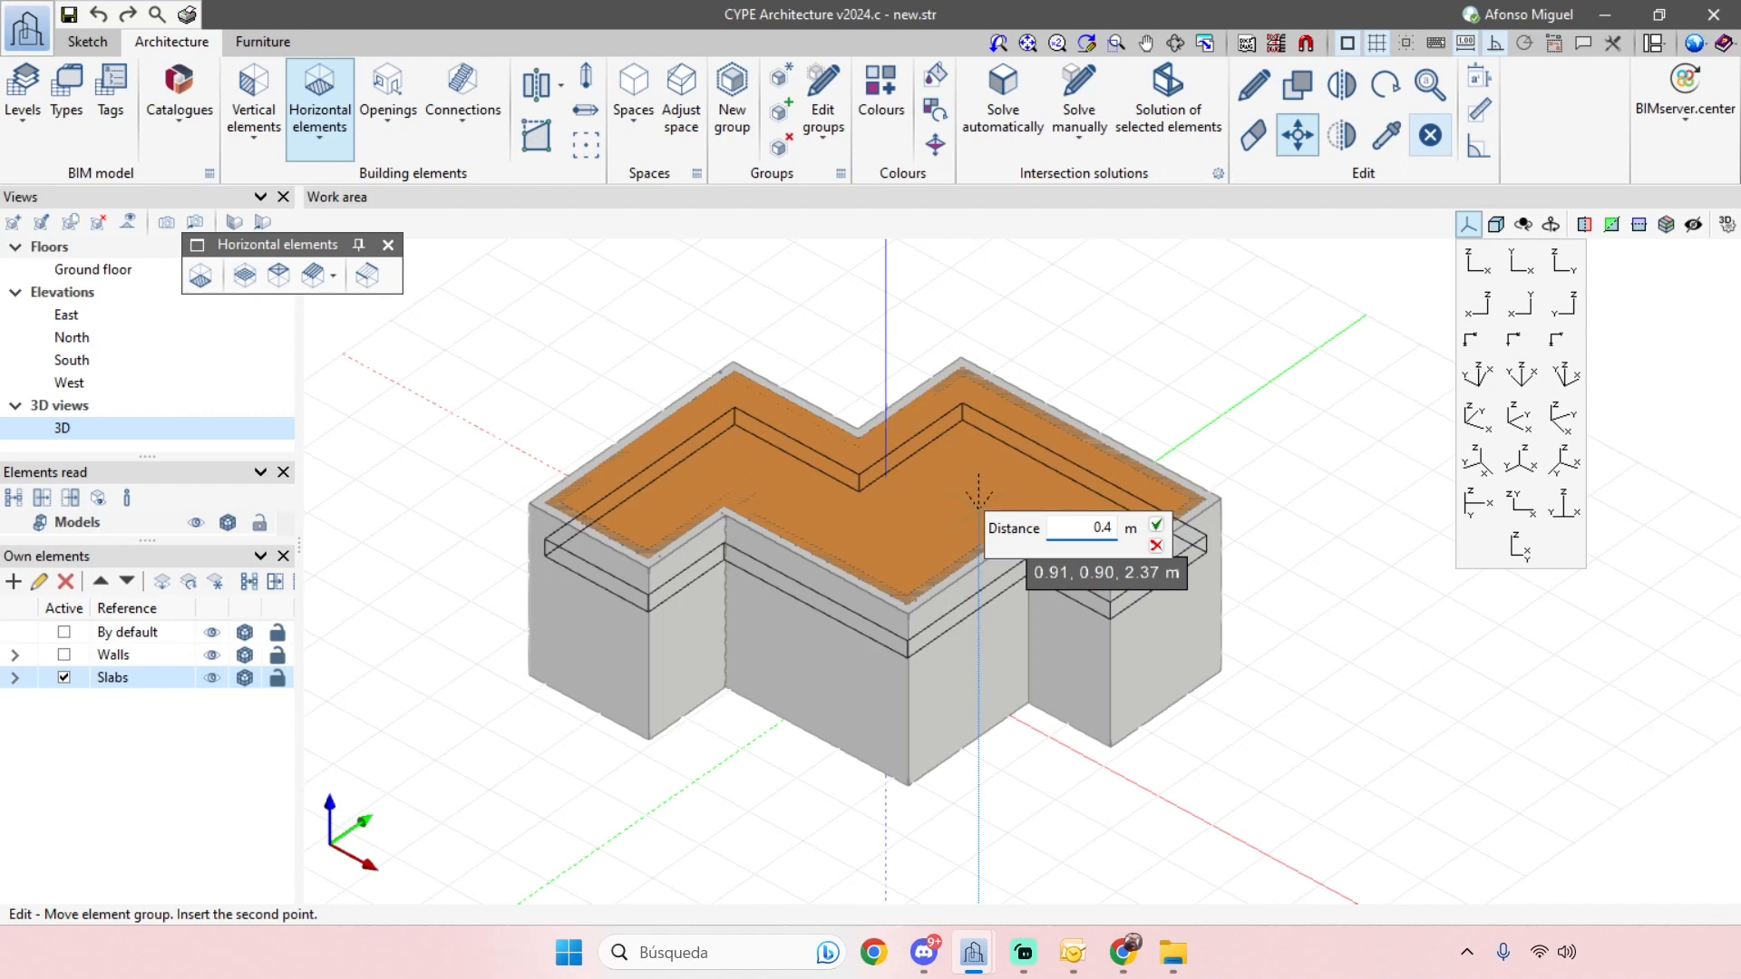
text(4)
key(Return)
- Copy the floor slab vertically down to a position below the building
middle_drag(1043, 872, 917, 780)
click(1298, 85)
click(917, 580)
click(947, 496)
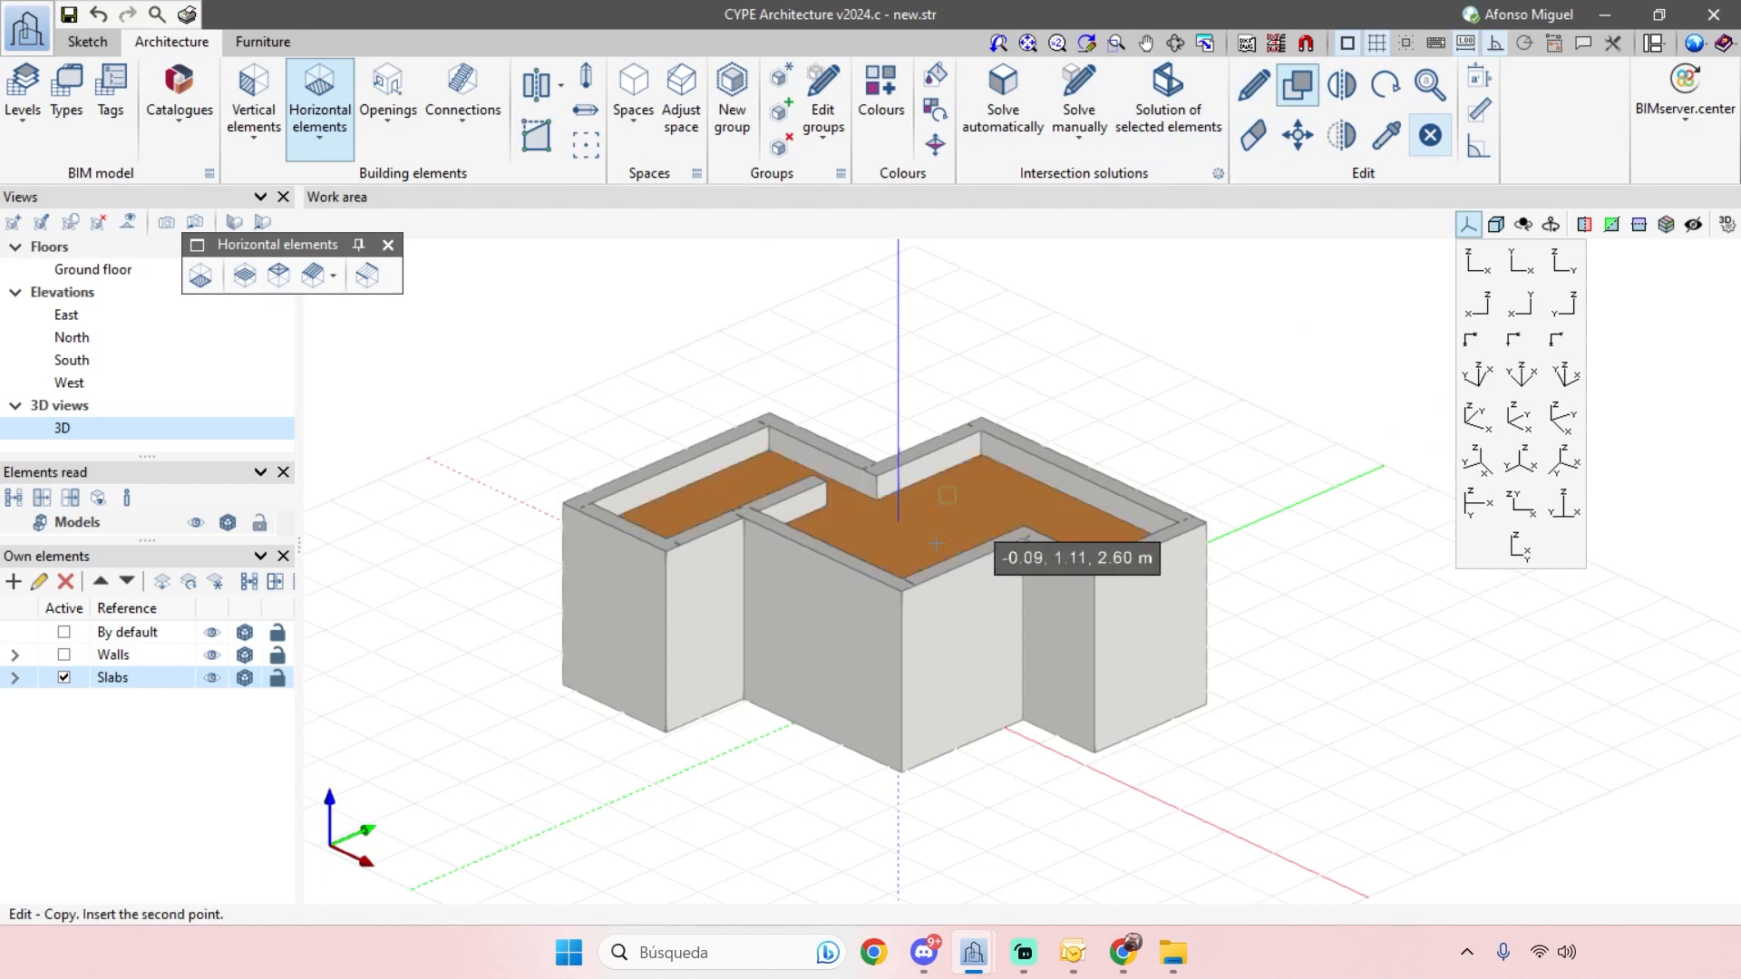
click(921, 804)
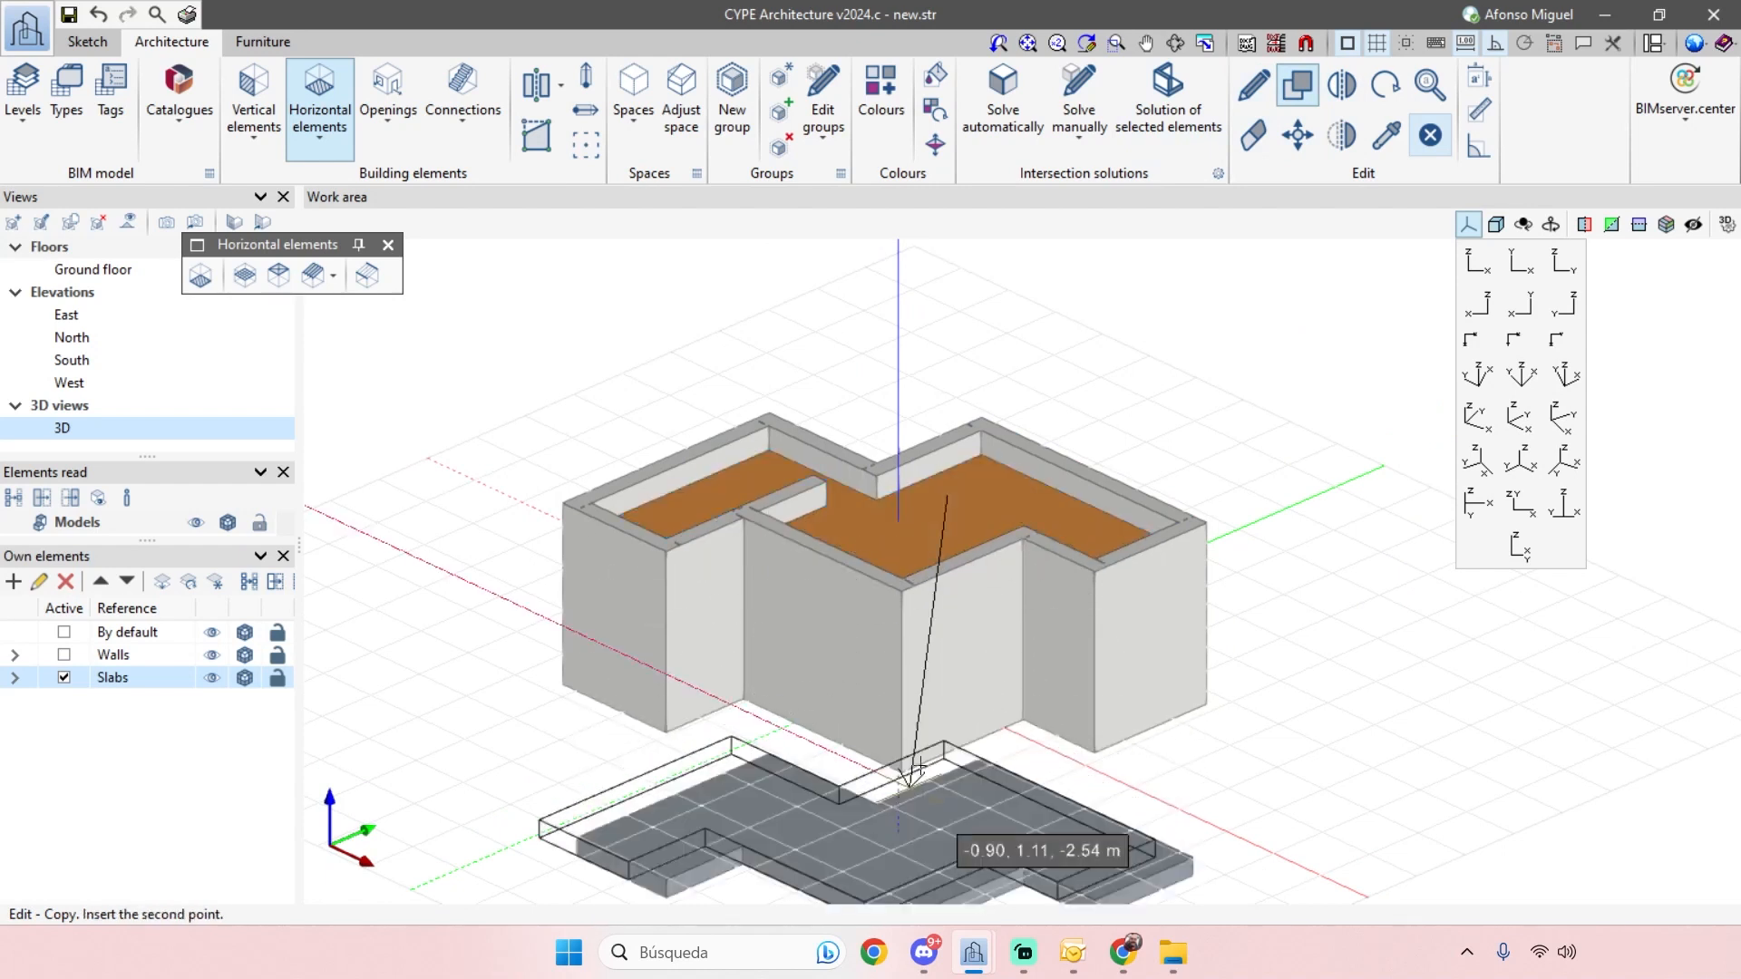
- Move the copied slab vertically up until it meets the base of the walls
scroll(1124, 671, down, 3)
shift+middle_drag(1271, 661, 1259, 731)
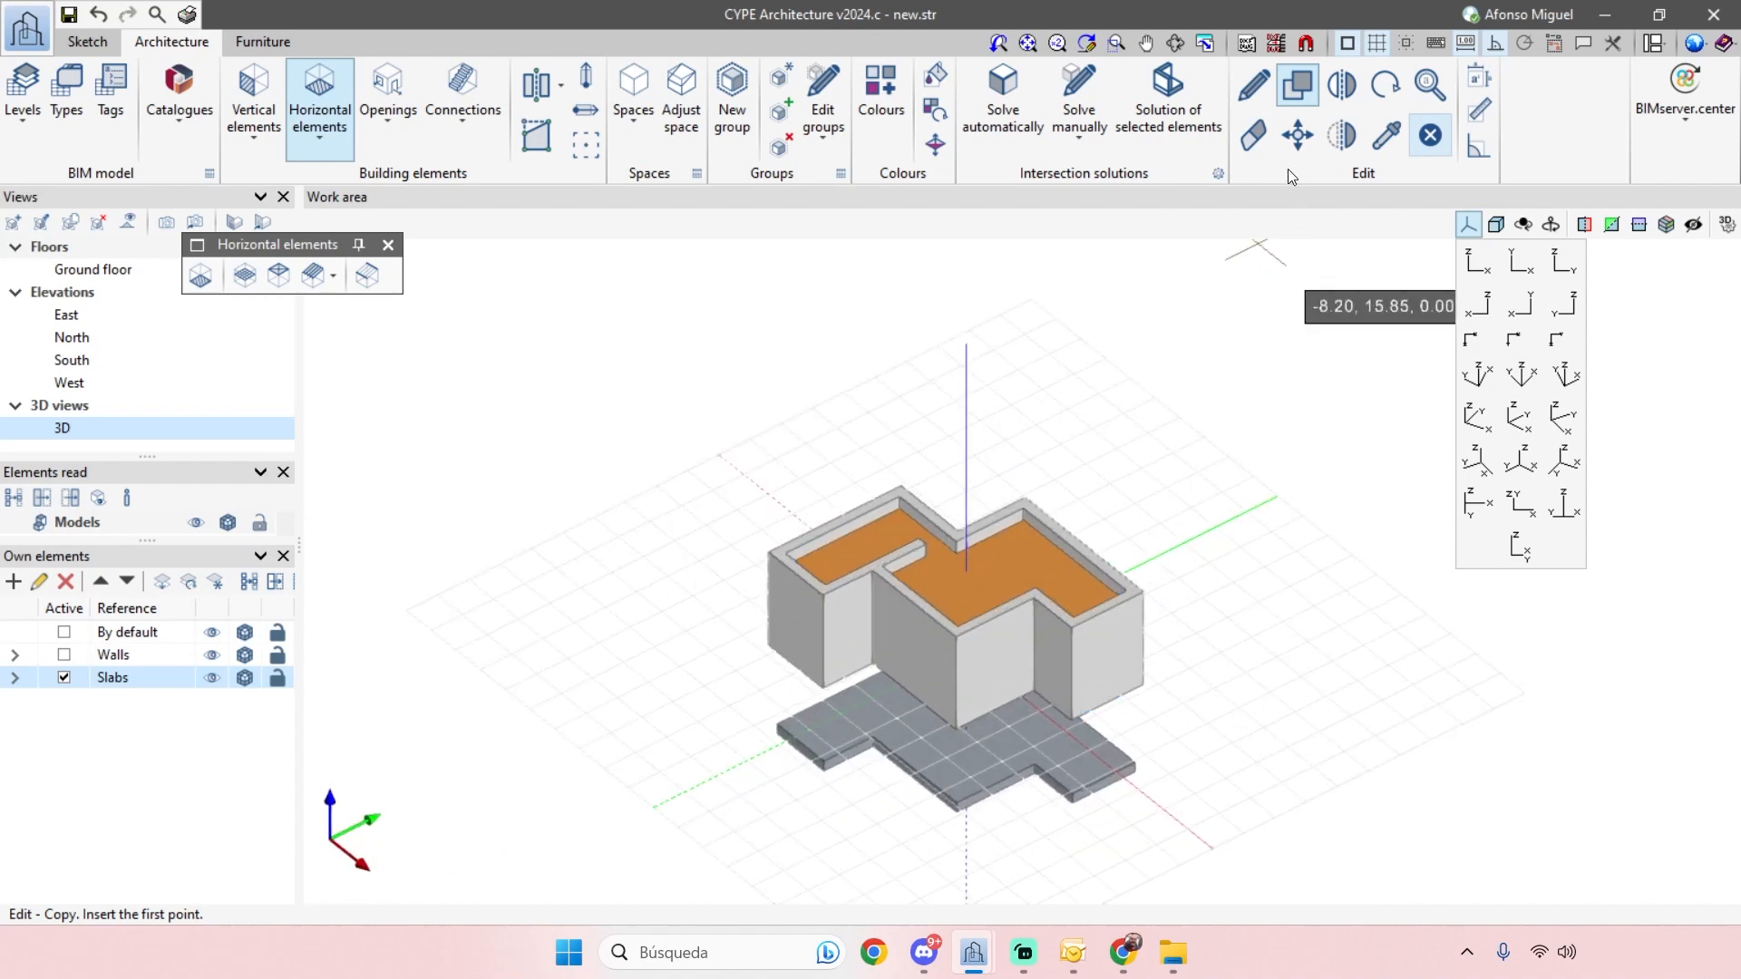
click(1297, 136)
shift+middle_drag(1193, 658, 1198, 525)
click(978, 769)
right_click(966, 748)
click(962, 736)
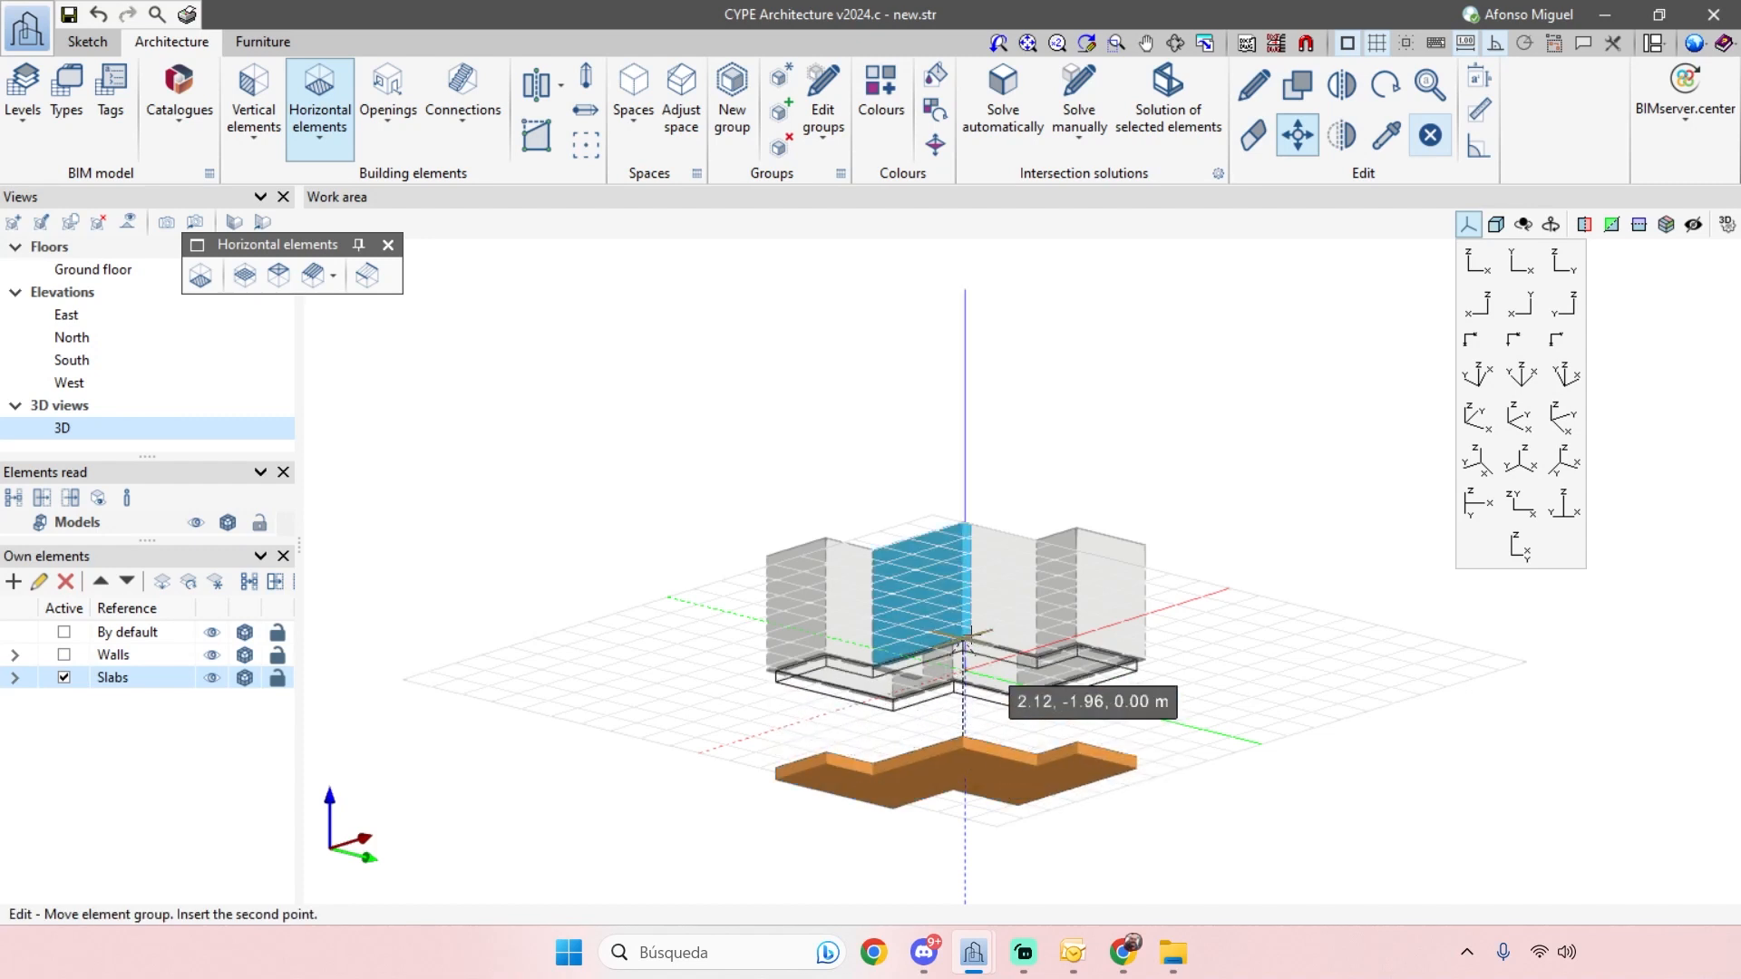
key(Return)
- Set the category of the upper slab to Roof and accept the change
shift+middle_drag(1364, 547, 1281, 611)
shift+middle_drag(1164, 674, 1194, 645)
scroll(1076, 408, up, 1)
middle_drag(1151, 353, 1222, 265)
scroll(1118, 465, up, 2)
middle_drag(1159, 404, 1216, 327)
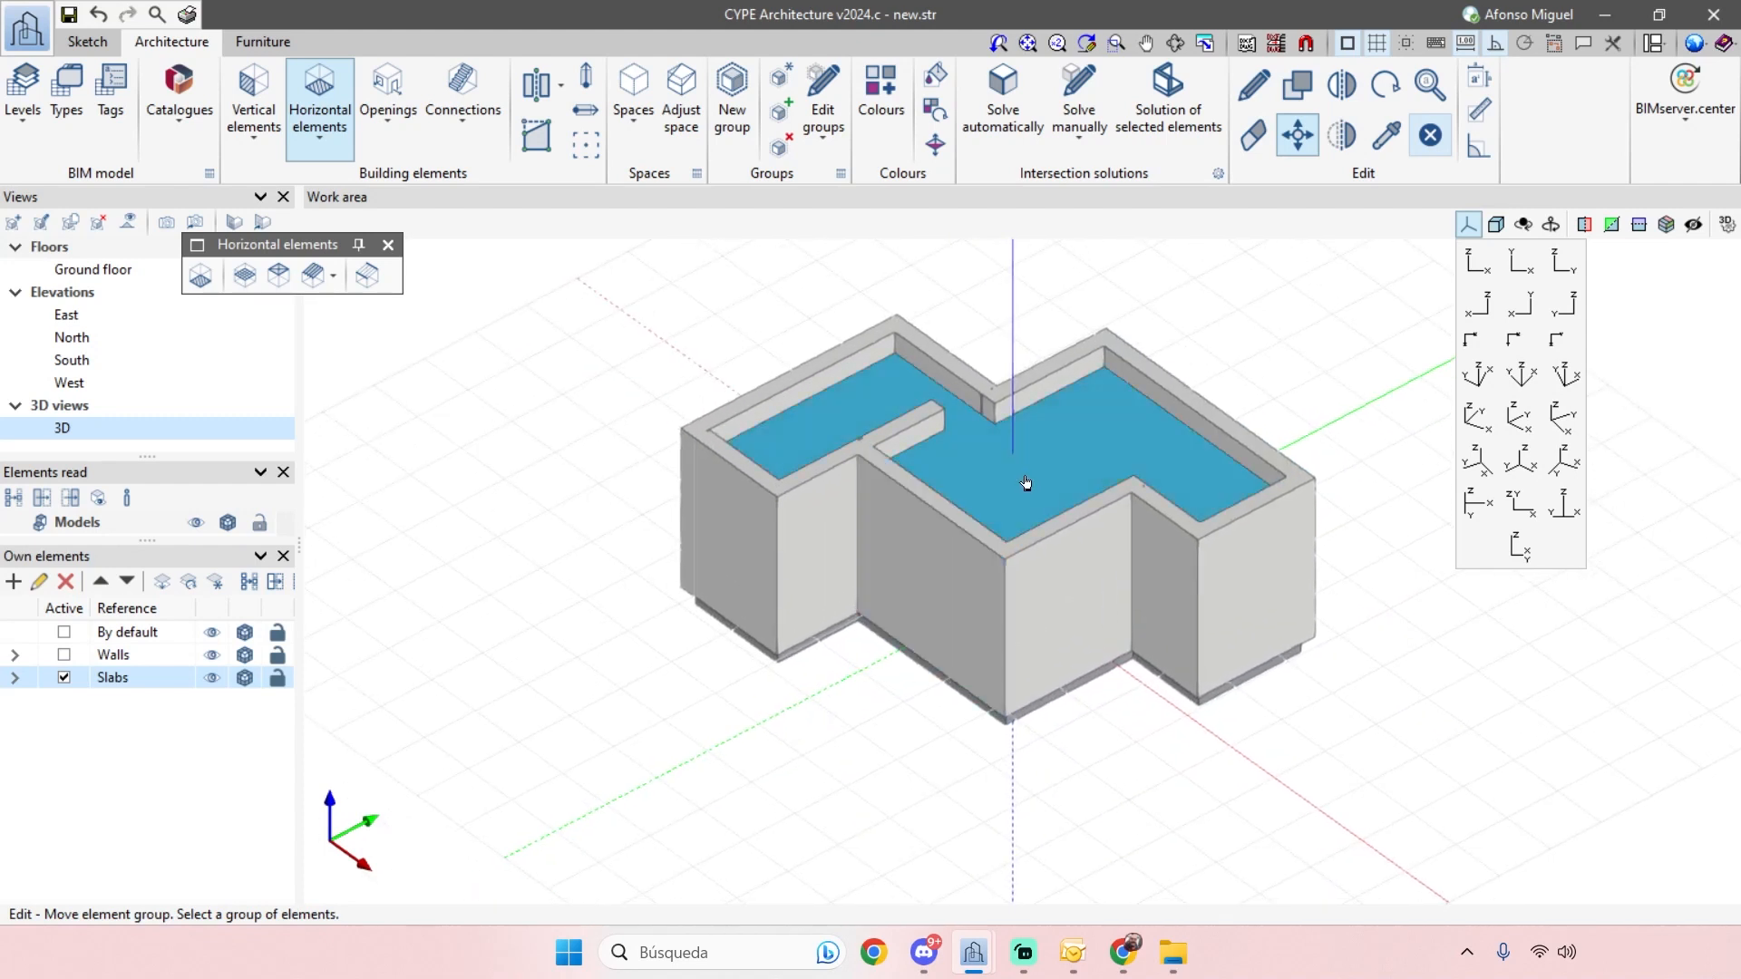
click(1260, 78)
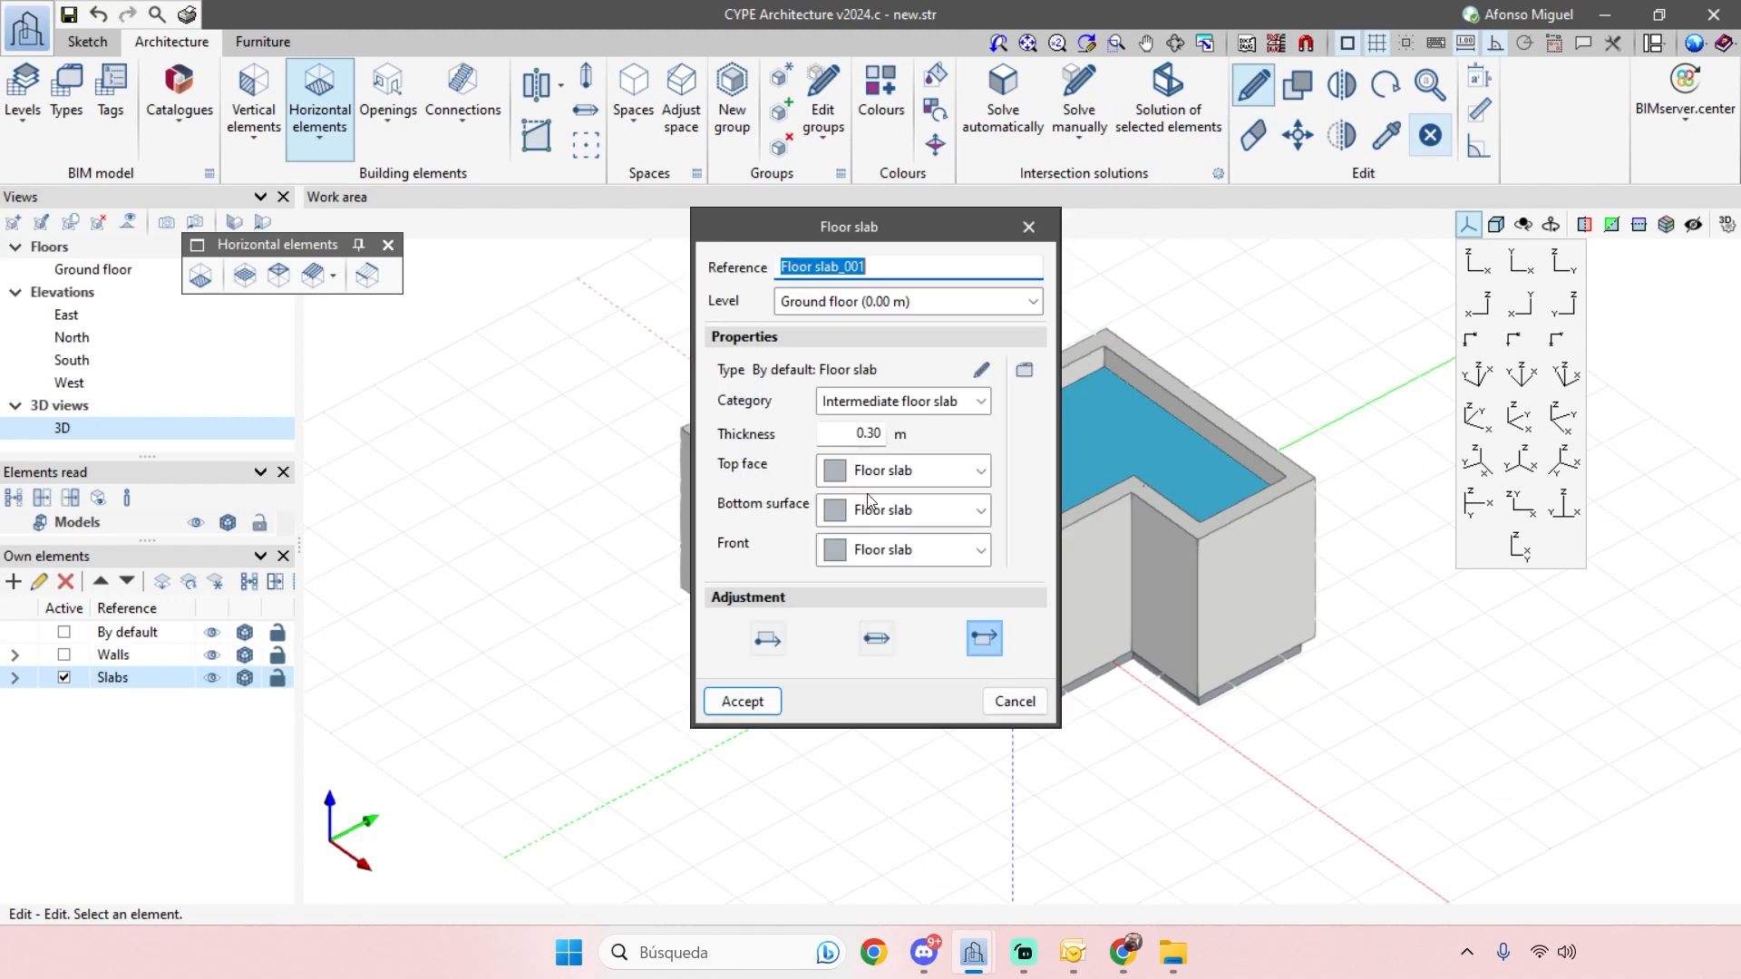
double_click(850, 436)
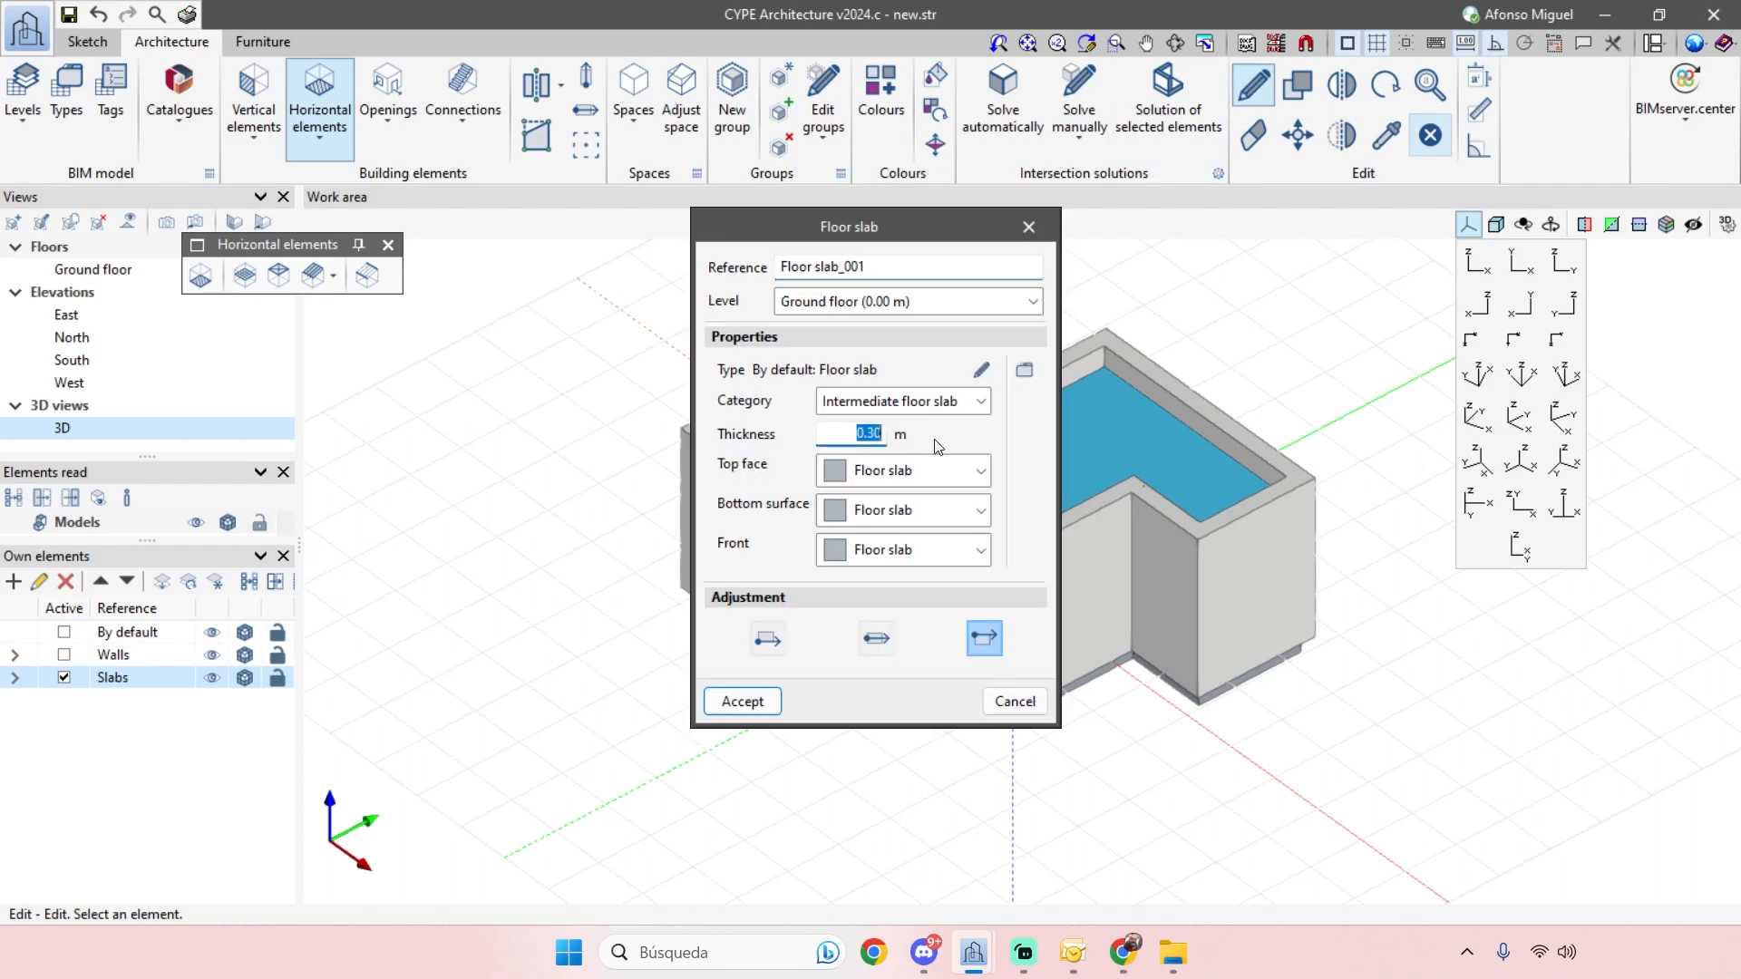
click(981, 399)
click(839, 427)
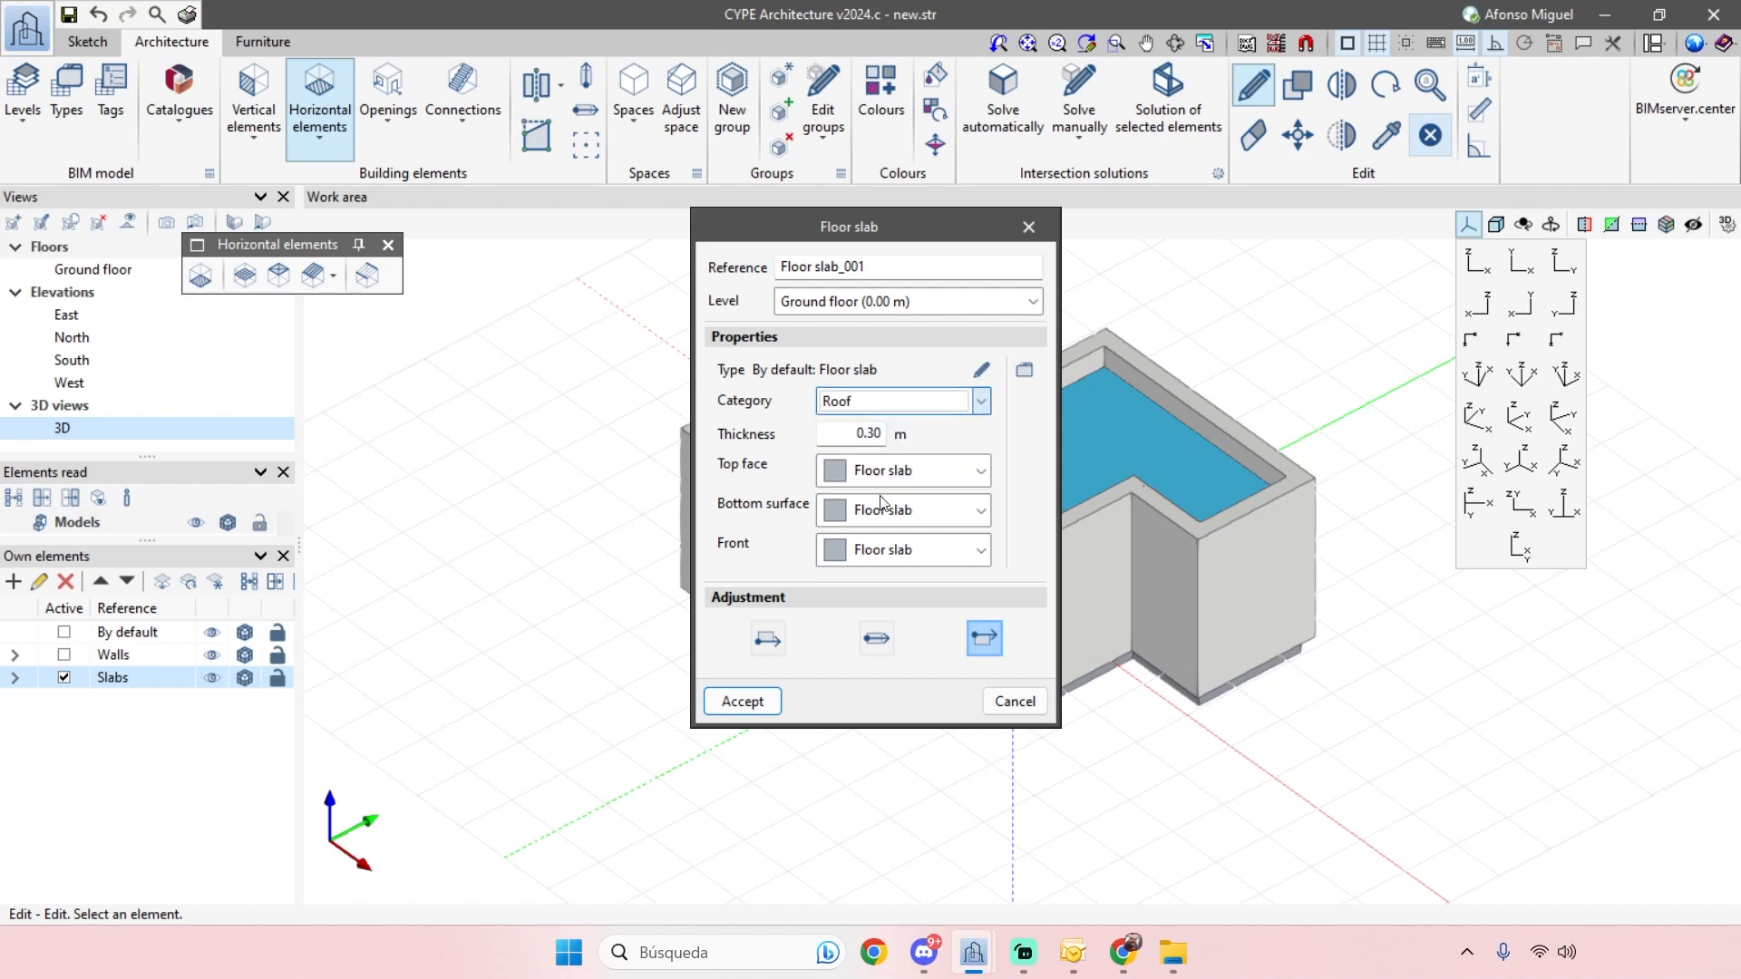
click(761, 699)
- Set the category of the slab under the walls to Screed and accept the change
middle_drag(1212, 807, 1091, 642)
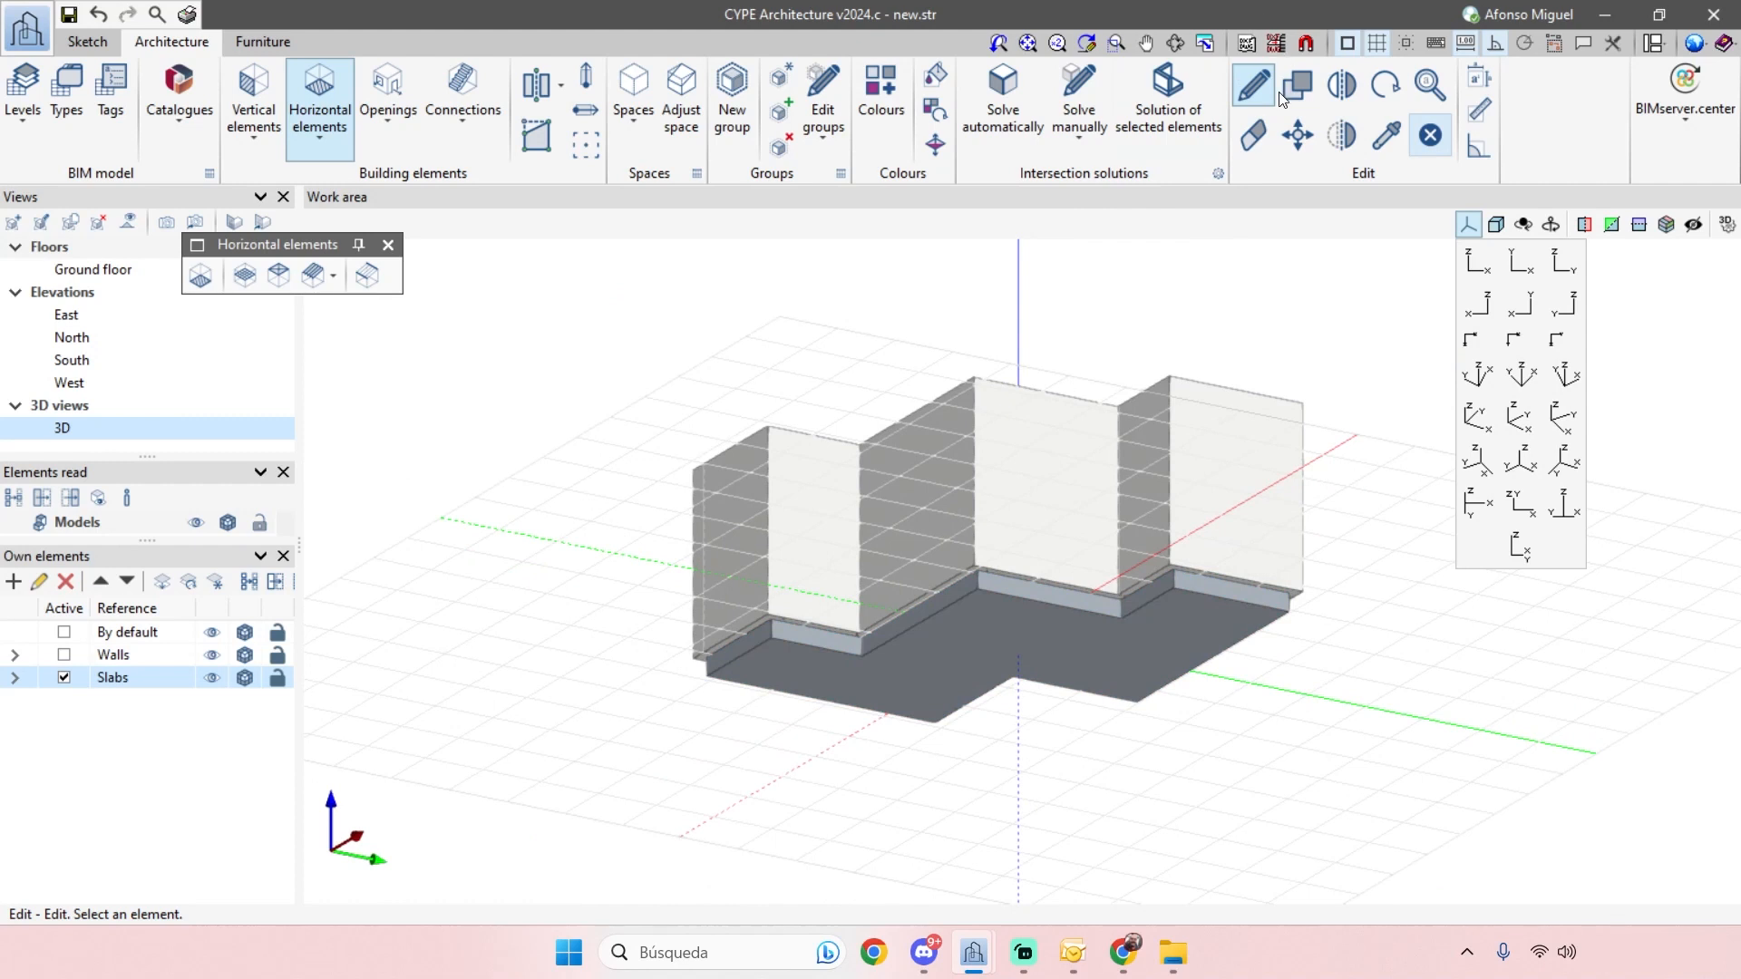
click(1072, 606)
key(Escape)
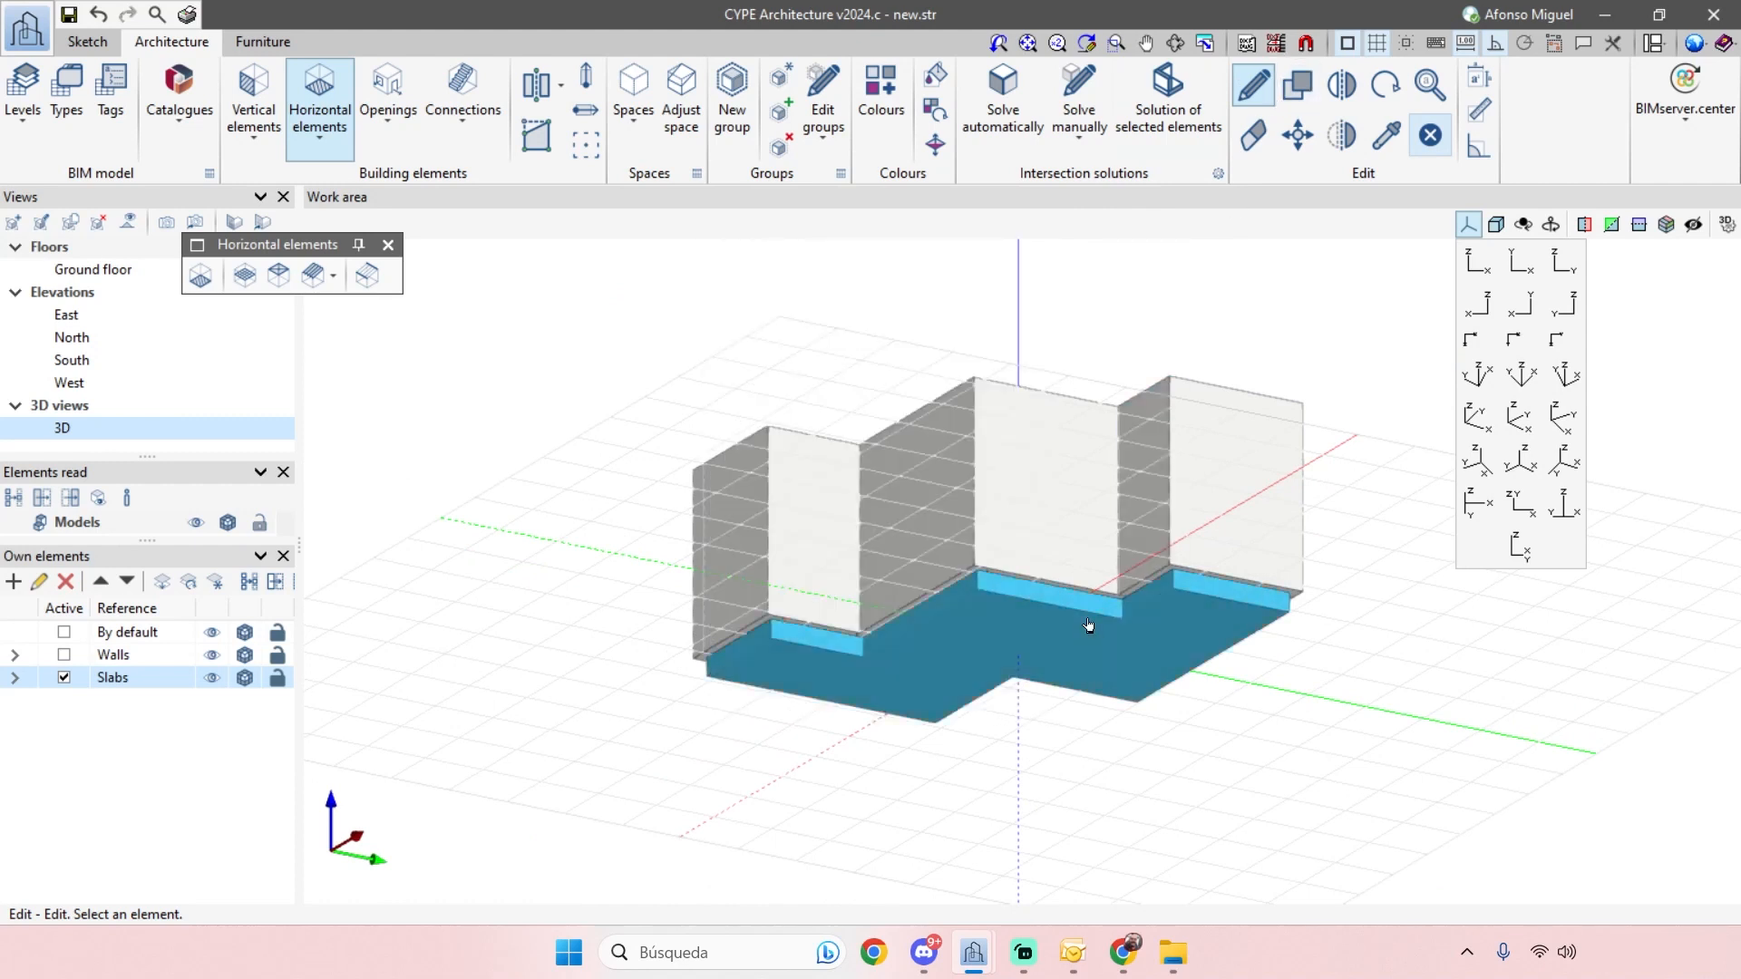
click(1048, 640)
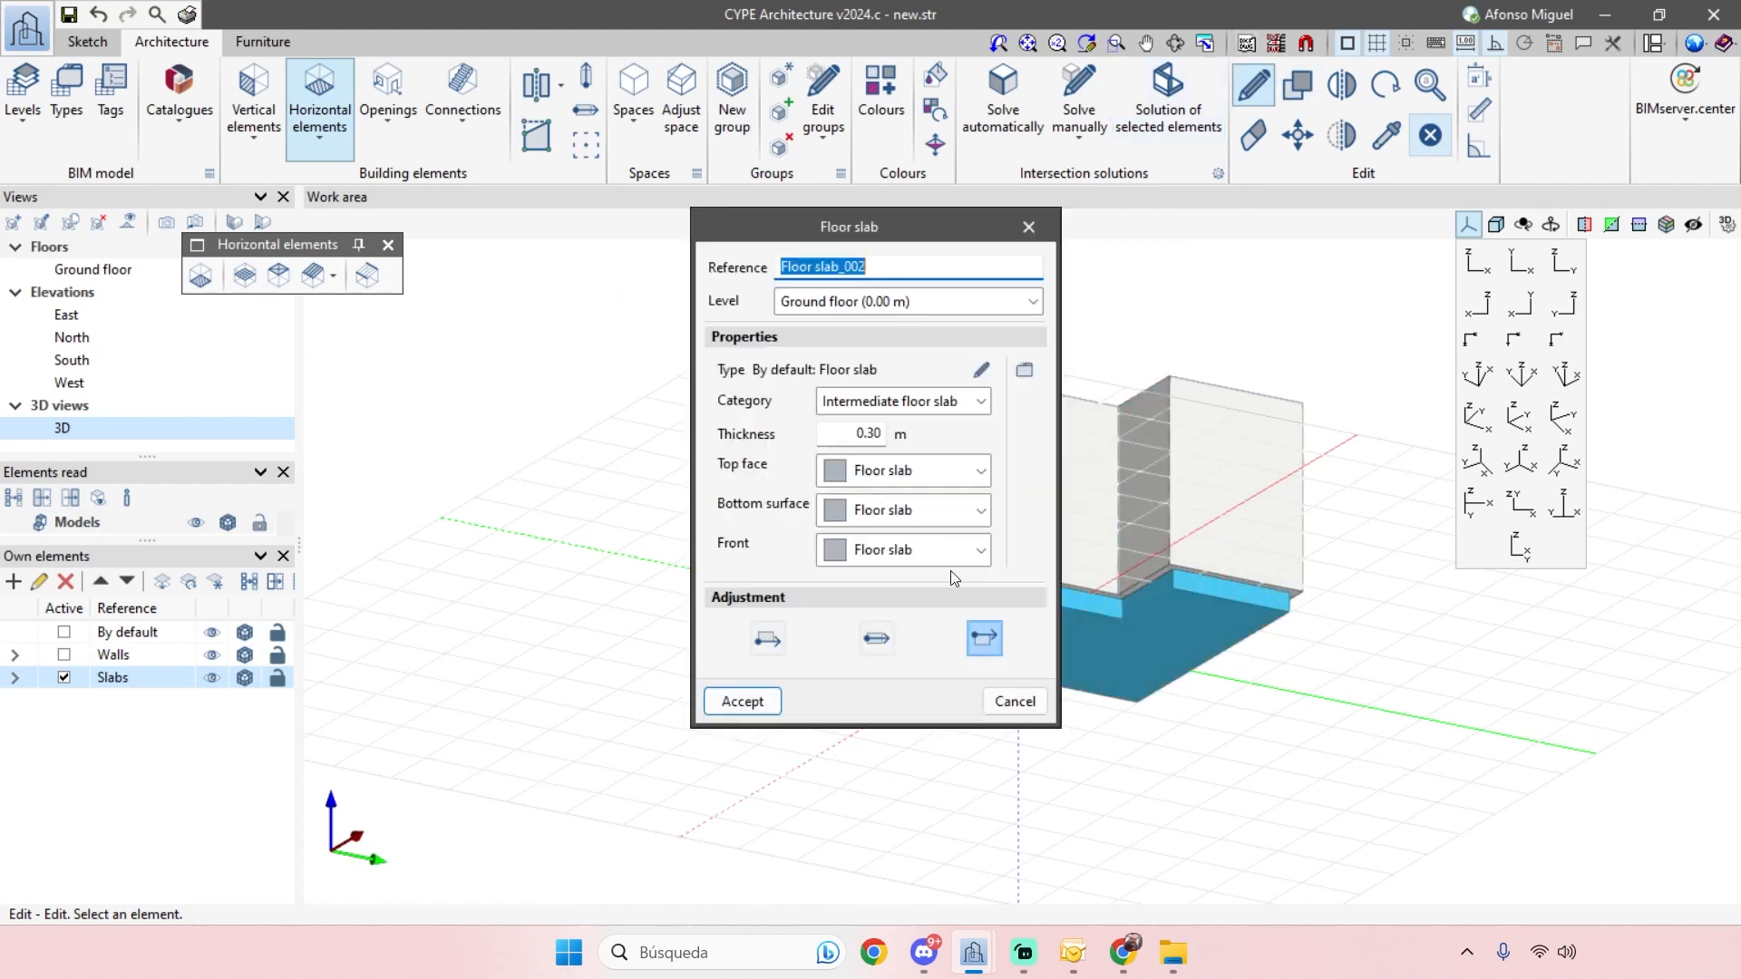
click(970, 404)
click(956, 473)
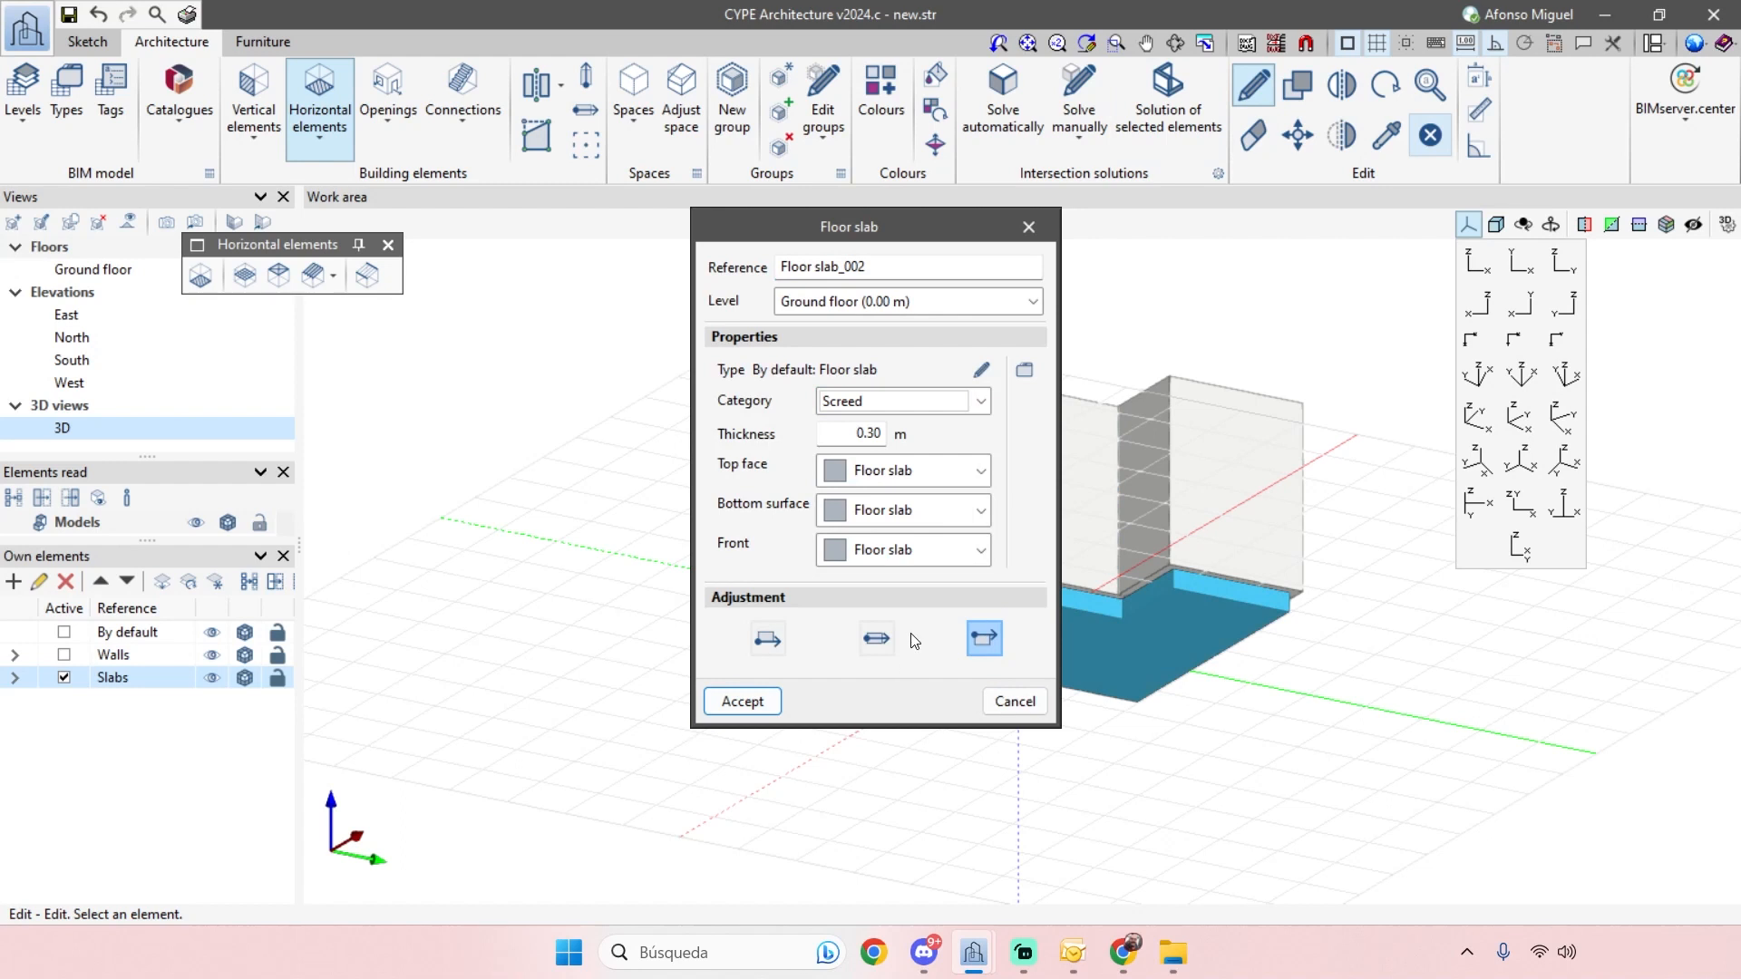
click(741, 701)
- Create a new layer named Windows in the project's own elements
middle_drag(1058, 758, 1320, 659)
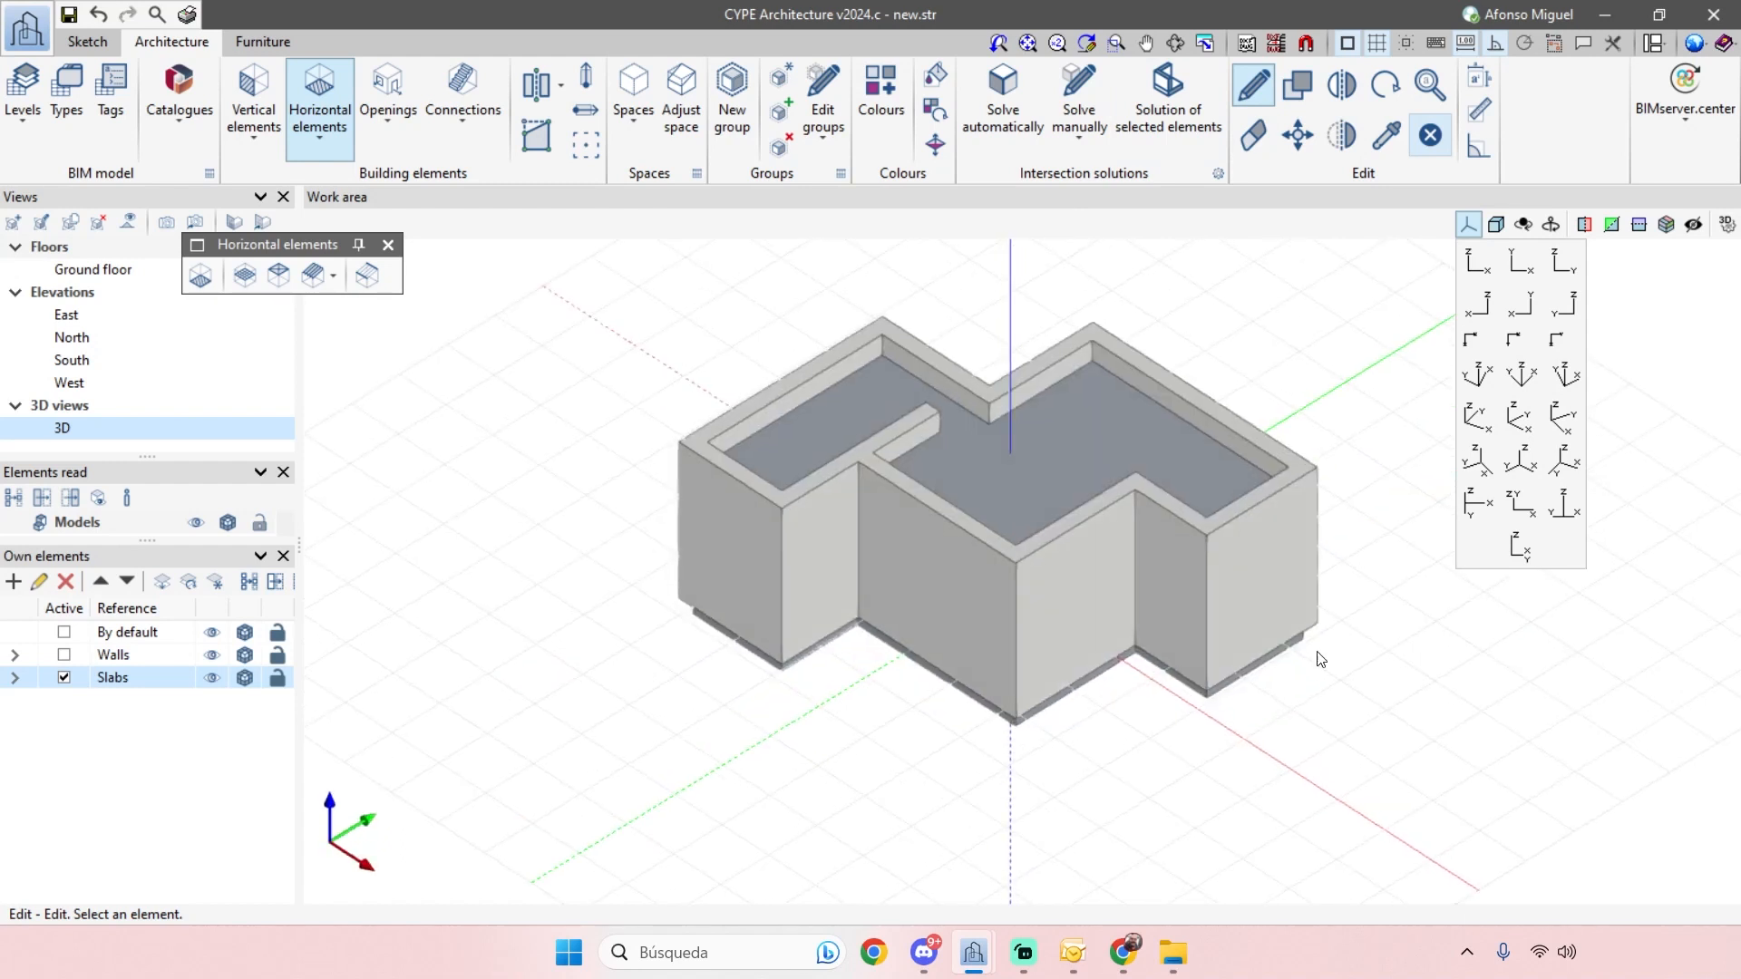
scroll(1274, 622, down, 3)
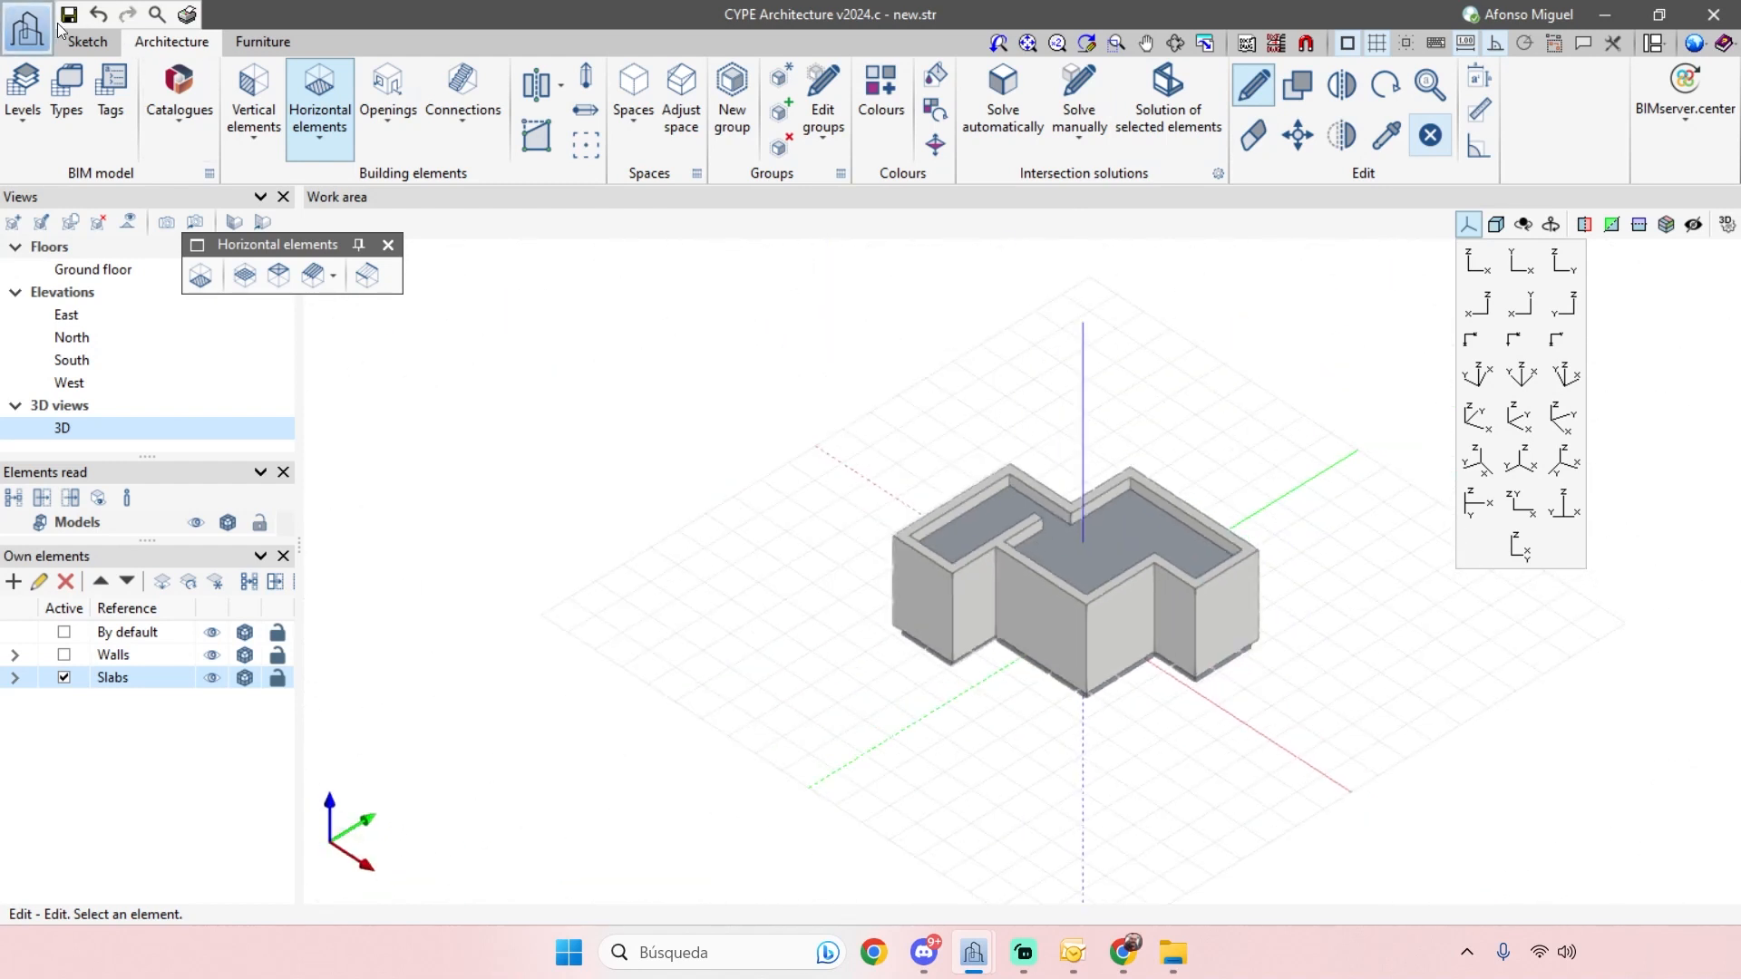
scroll(1131, 735, up, 2)
middle_drag(1244, 653, 1297, 562)
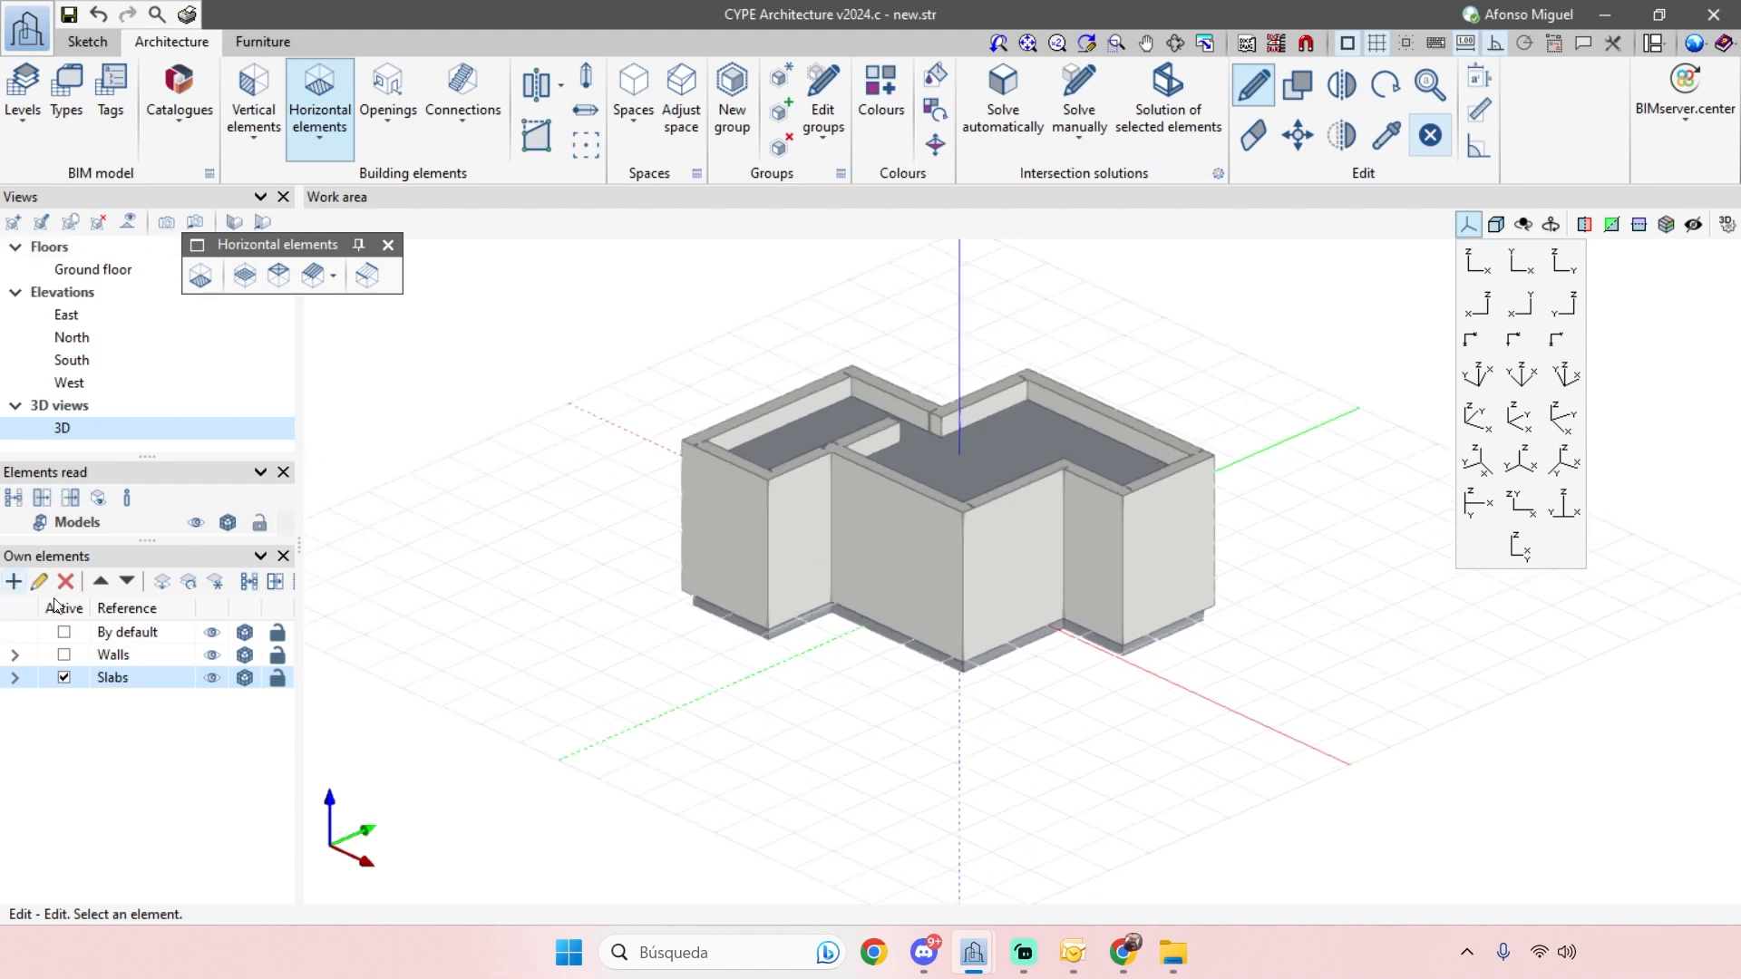
click(13, 581)
text(Windows)
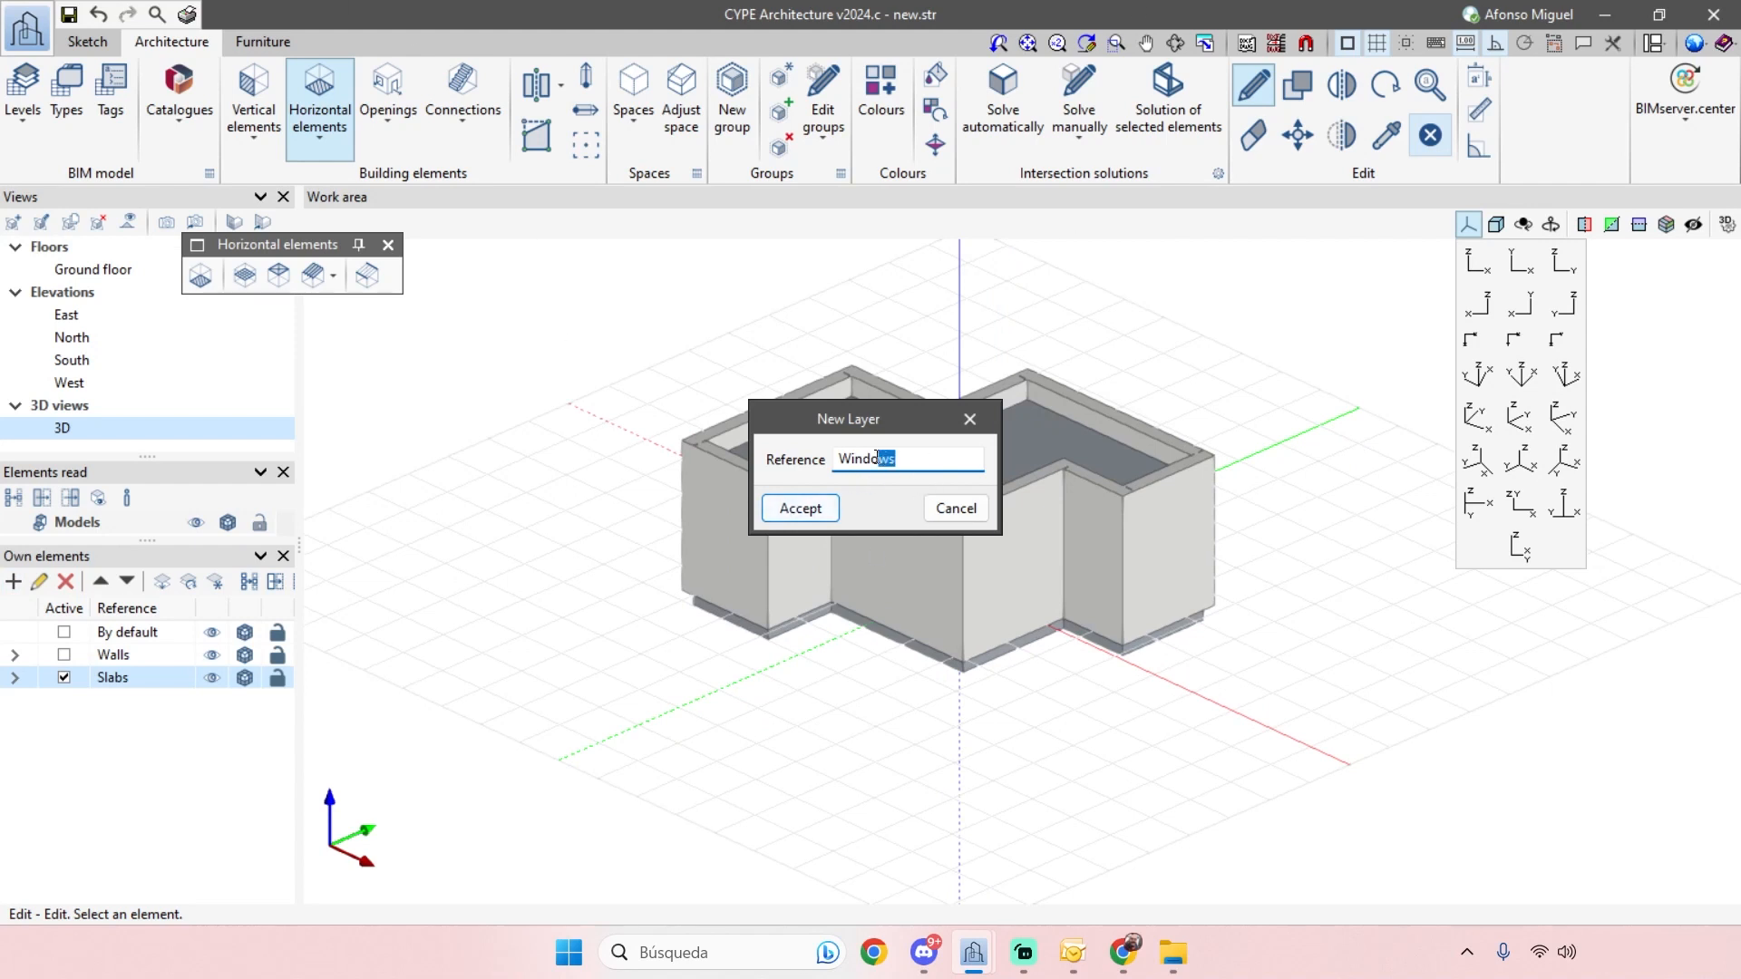
click(803, 509)
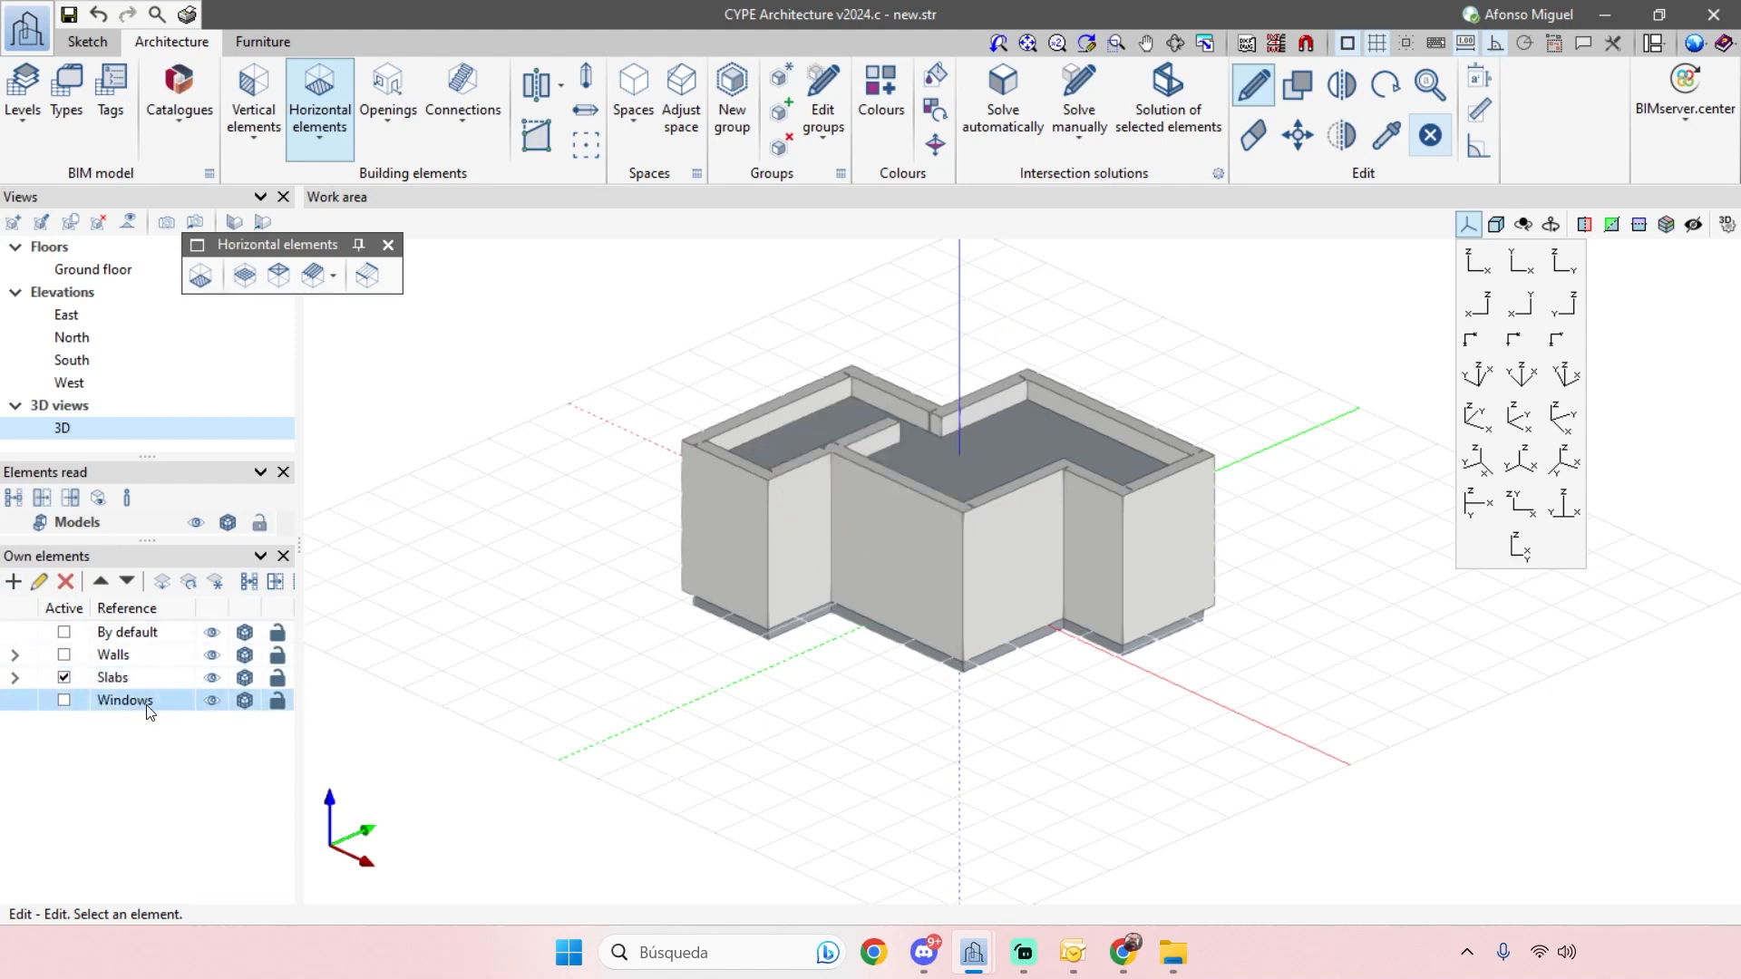
- Rename the Windows layer as Doors and windows
right_click(122, 703)
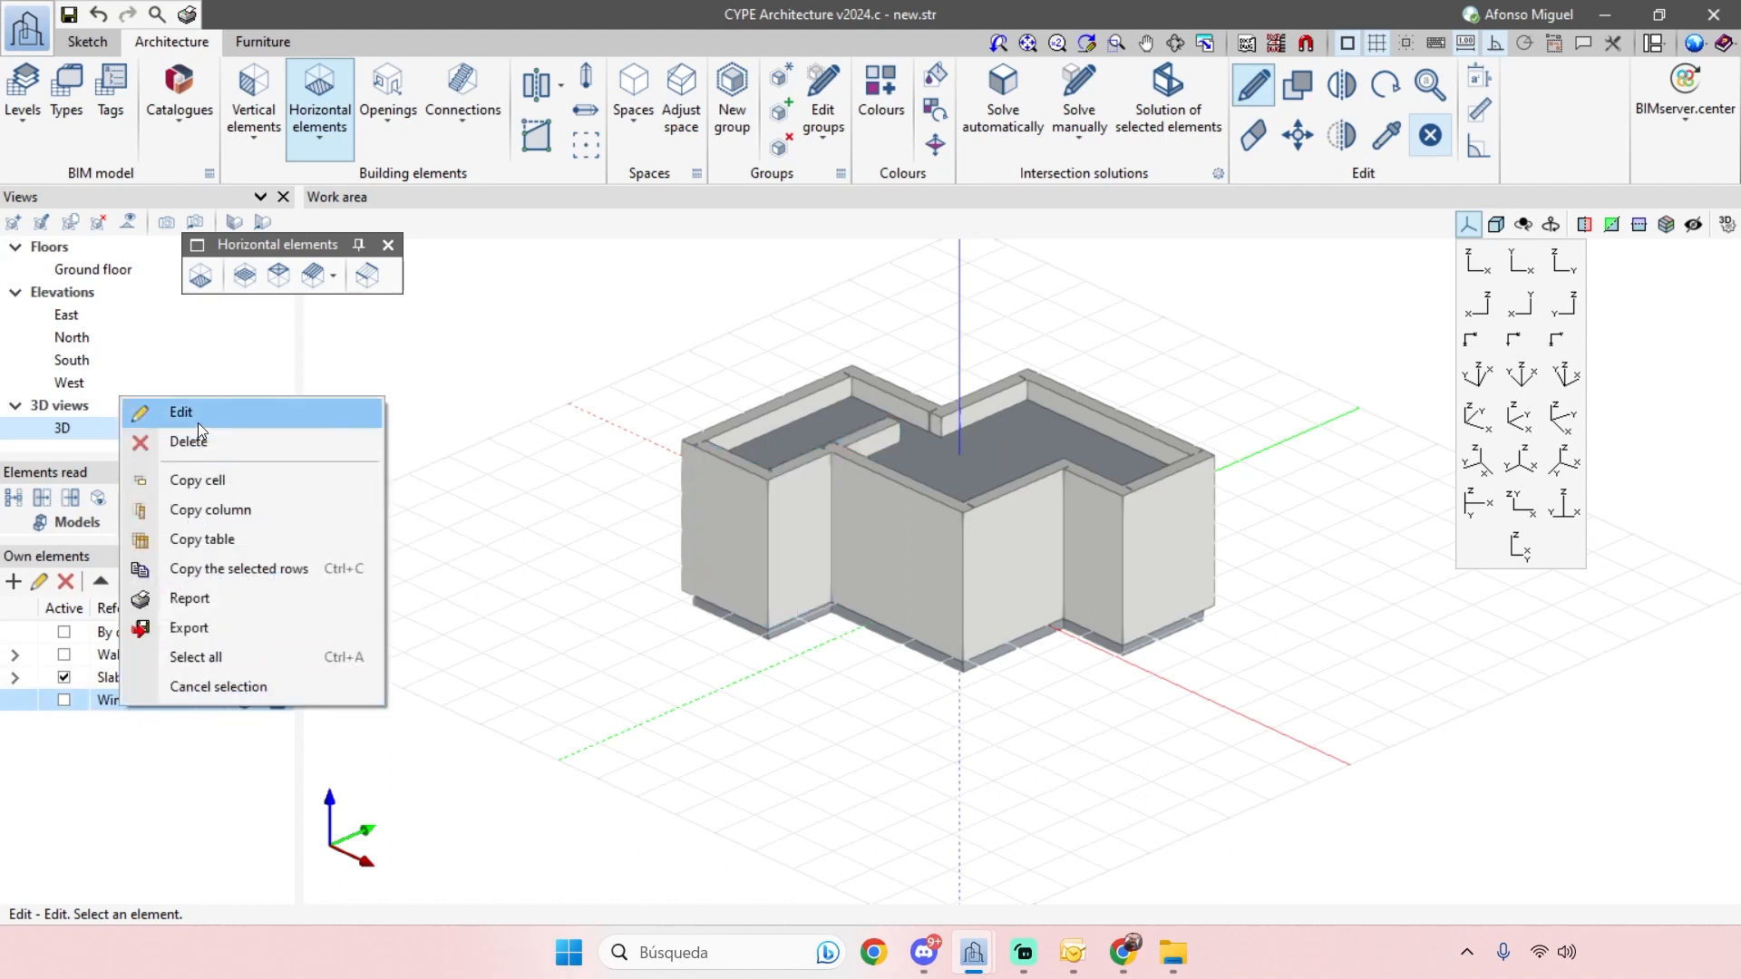
click(172, 405)
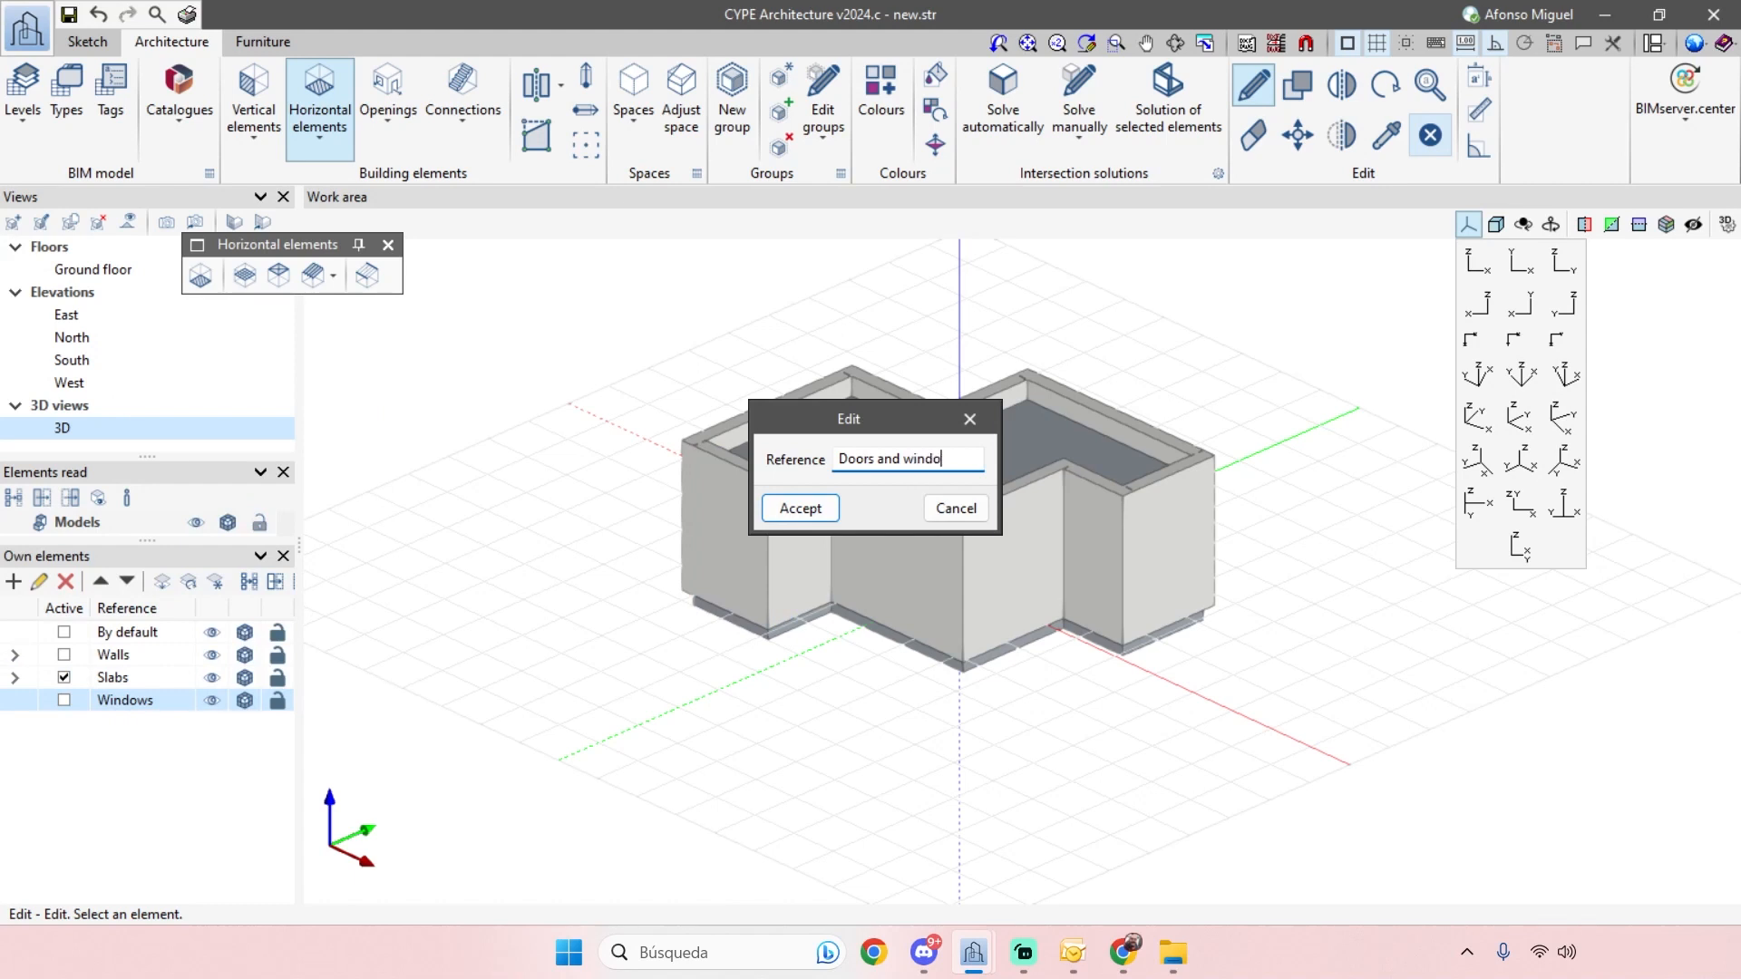
click(800, 507)
- Start inserting a door and examine the default door type's opening, dimension, handle and colour settings without changing them
scroll(771, 463, down, 2)
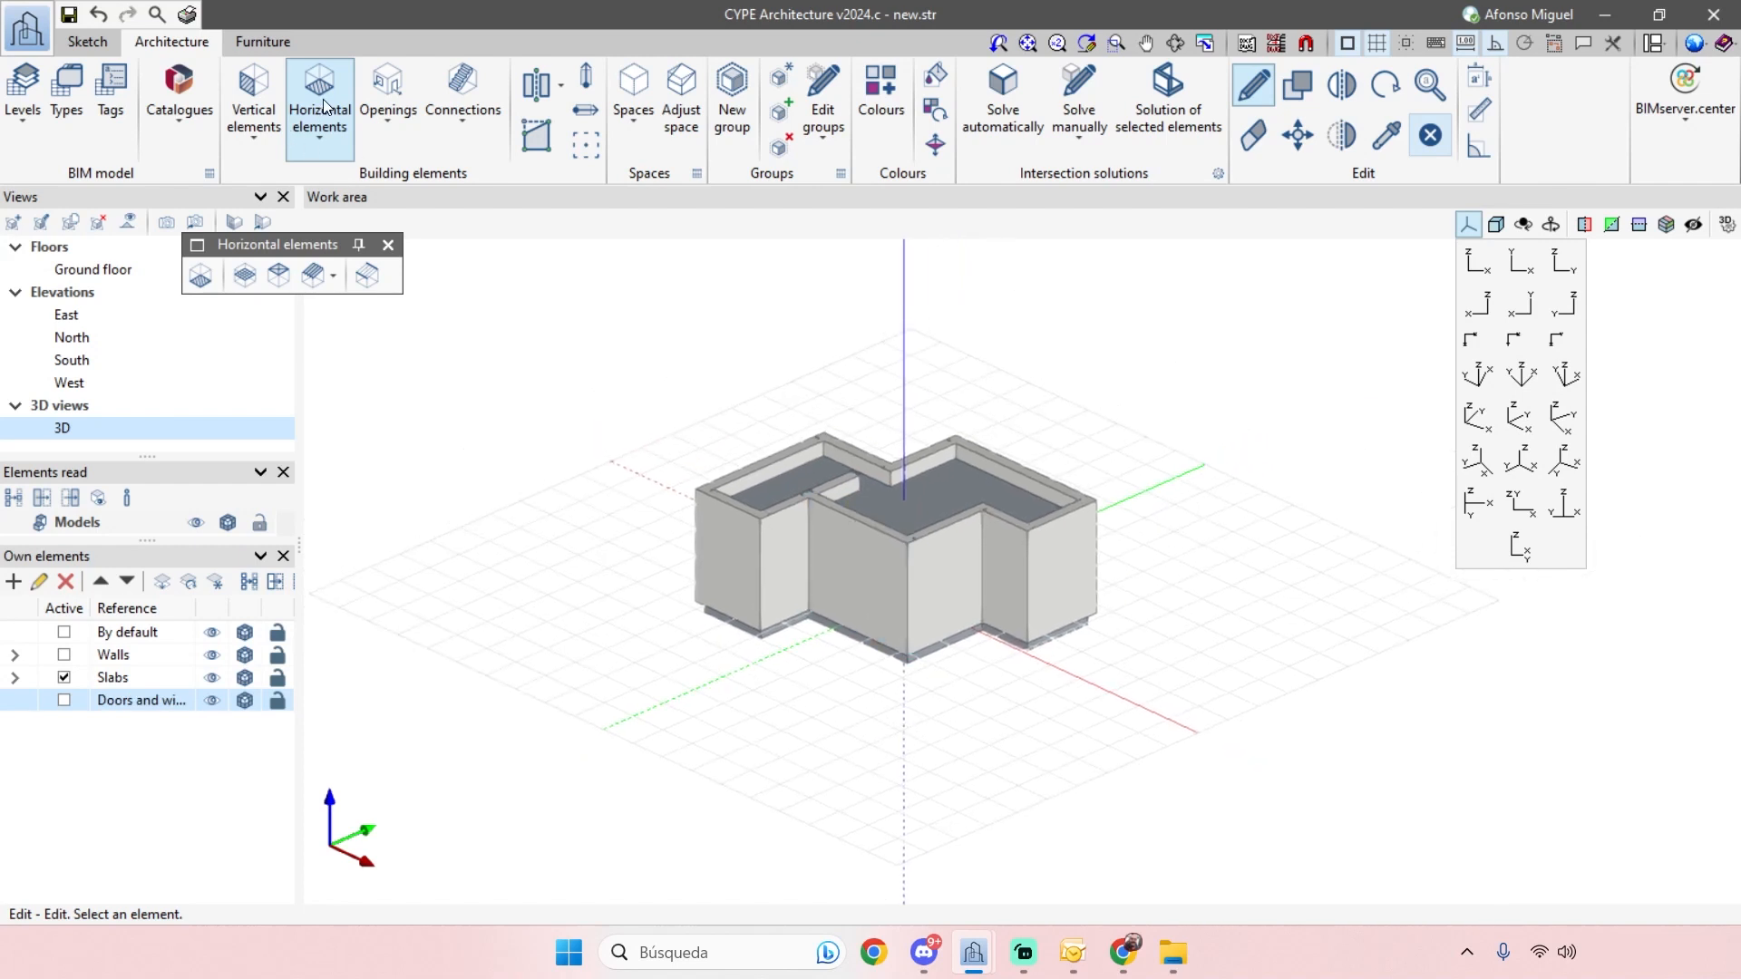
click(388, 104)
click(410, 283)
scroll(1108, 701, up, 2)
middle_drag(1108, 701, 848, 722)
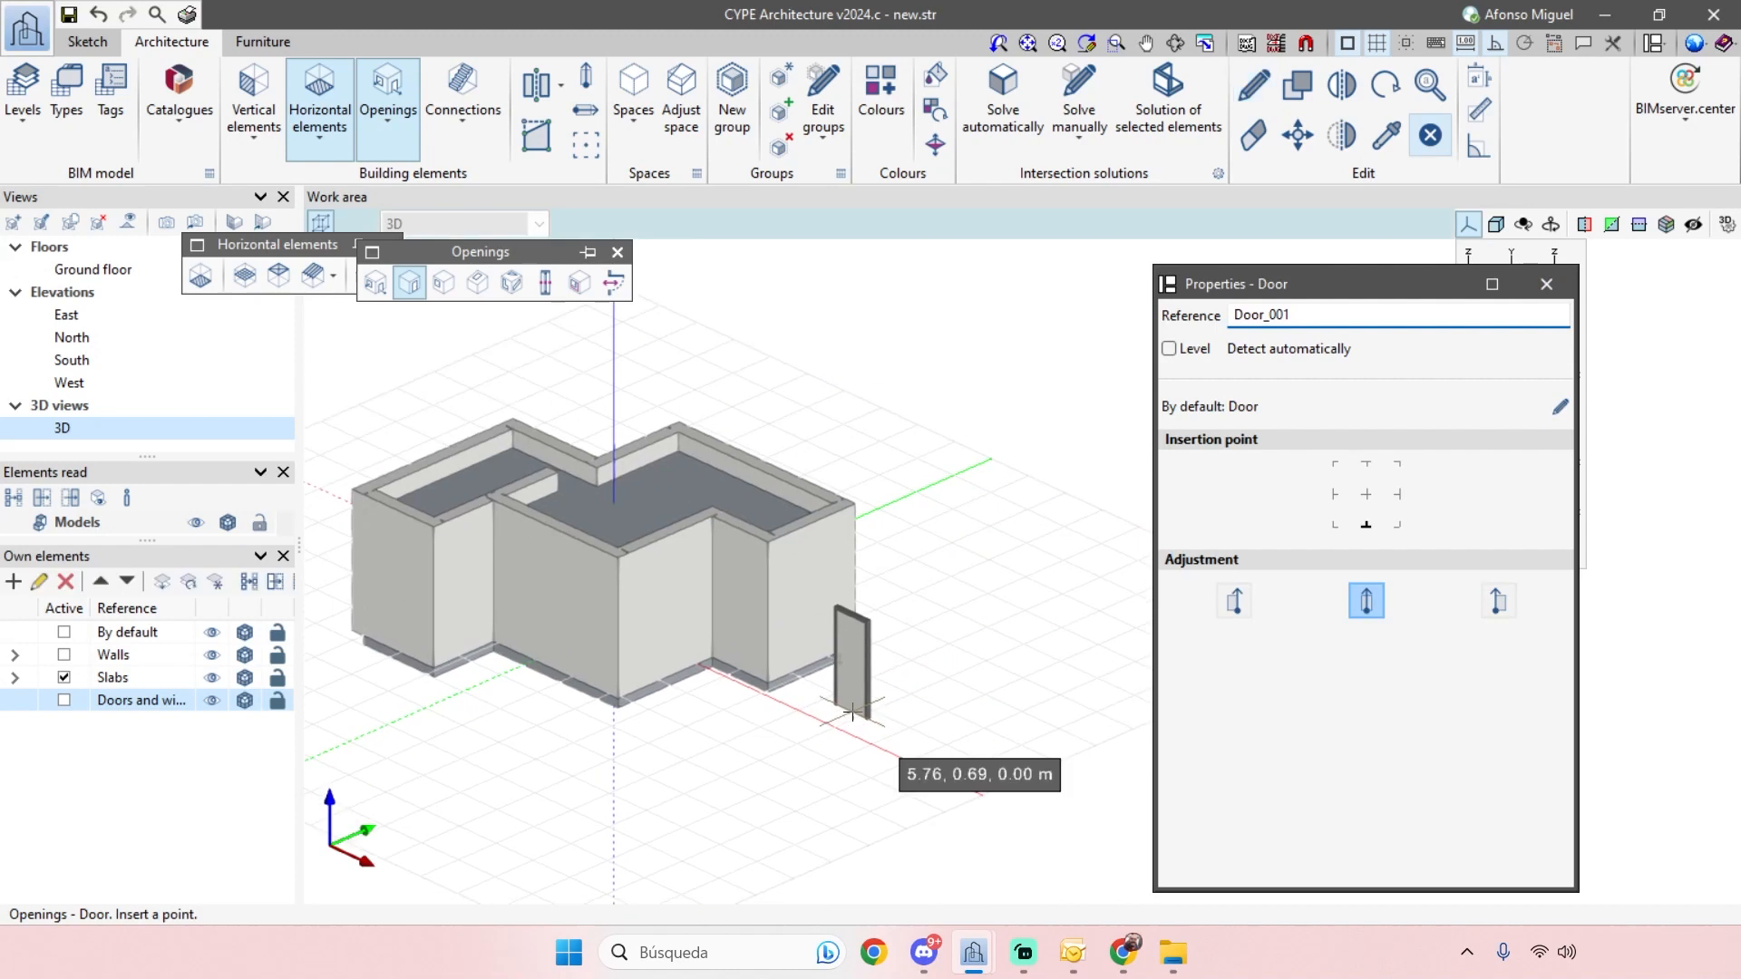
scroll(850, 717, down, 1)
click(1559, 407)
drag(1327, 136, 992, 92)
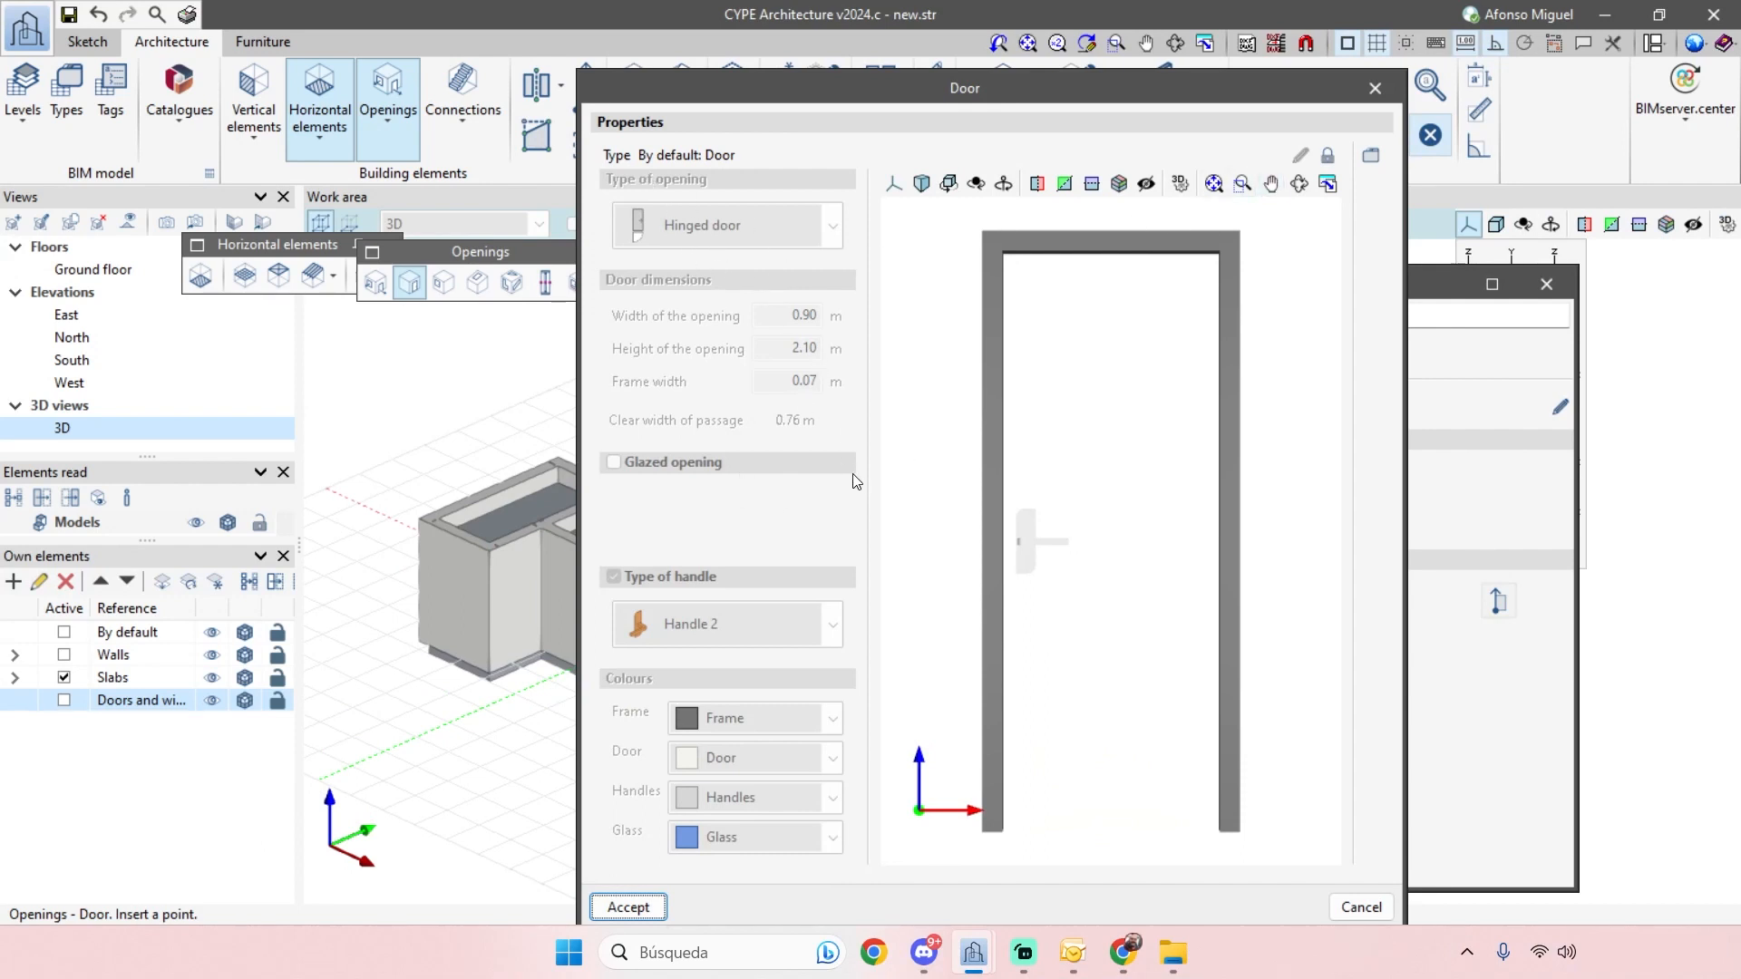
click(1375, 90)
- Insert the default door at ground level in the east end wall of the building's projecting wing and end the Door command
scroll(739, 671, up, 5)
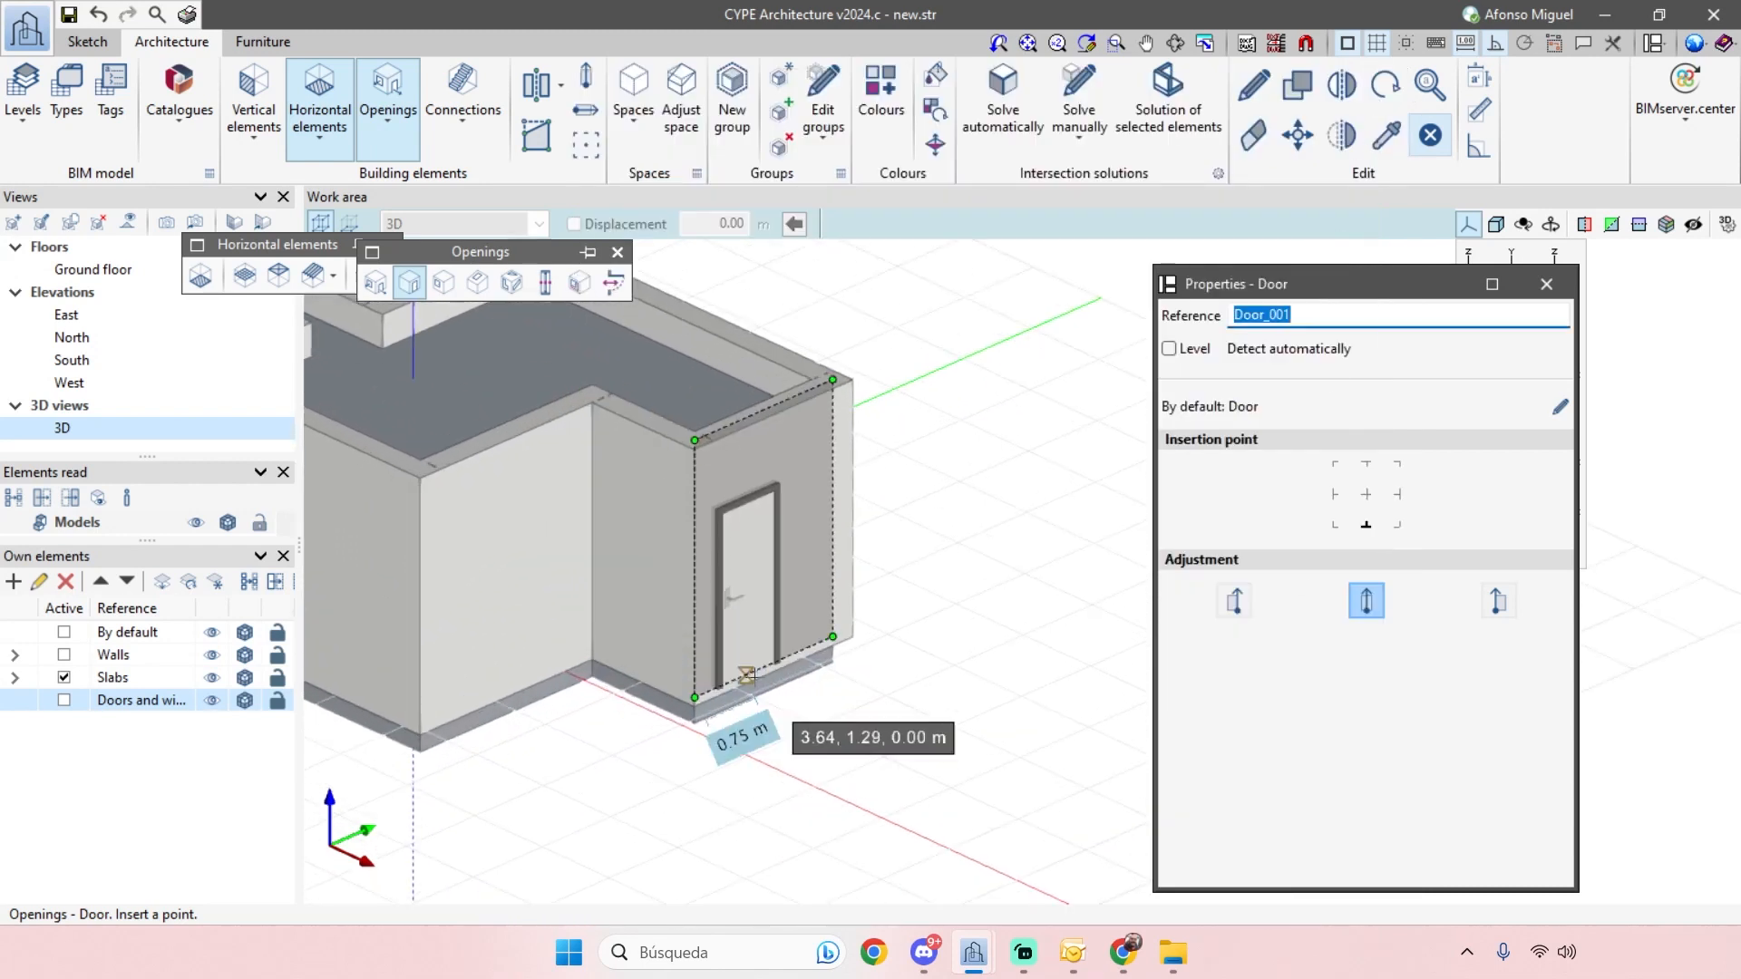
scroll(762, 676, up, 3)
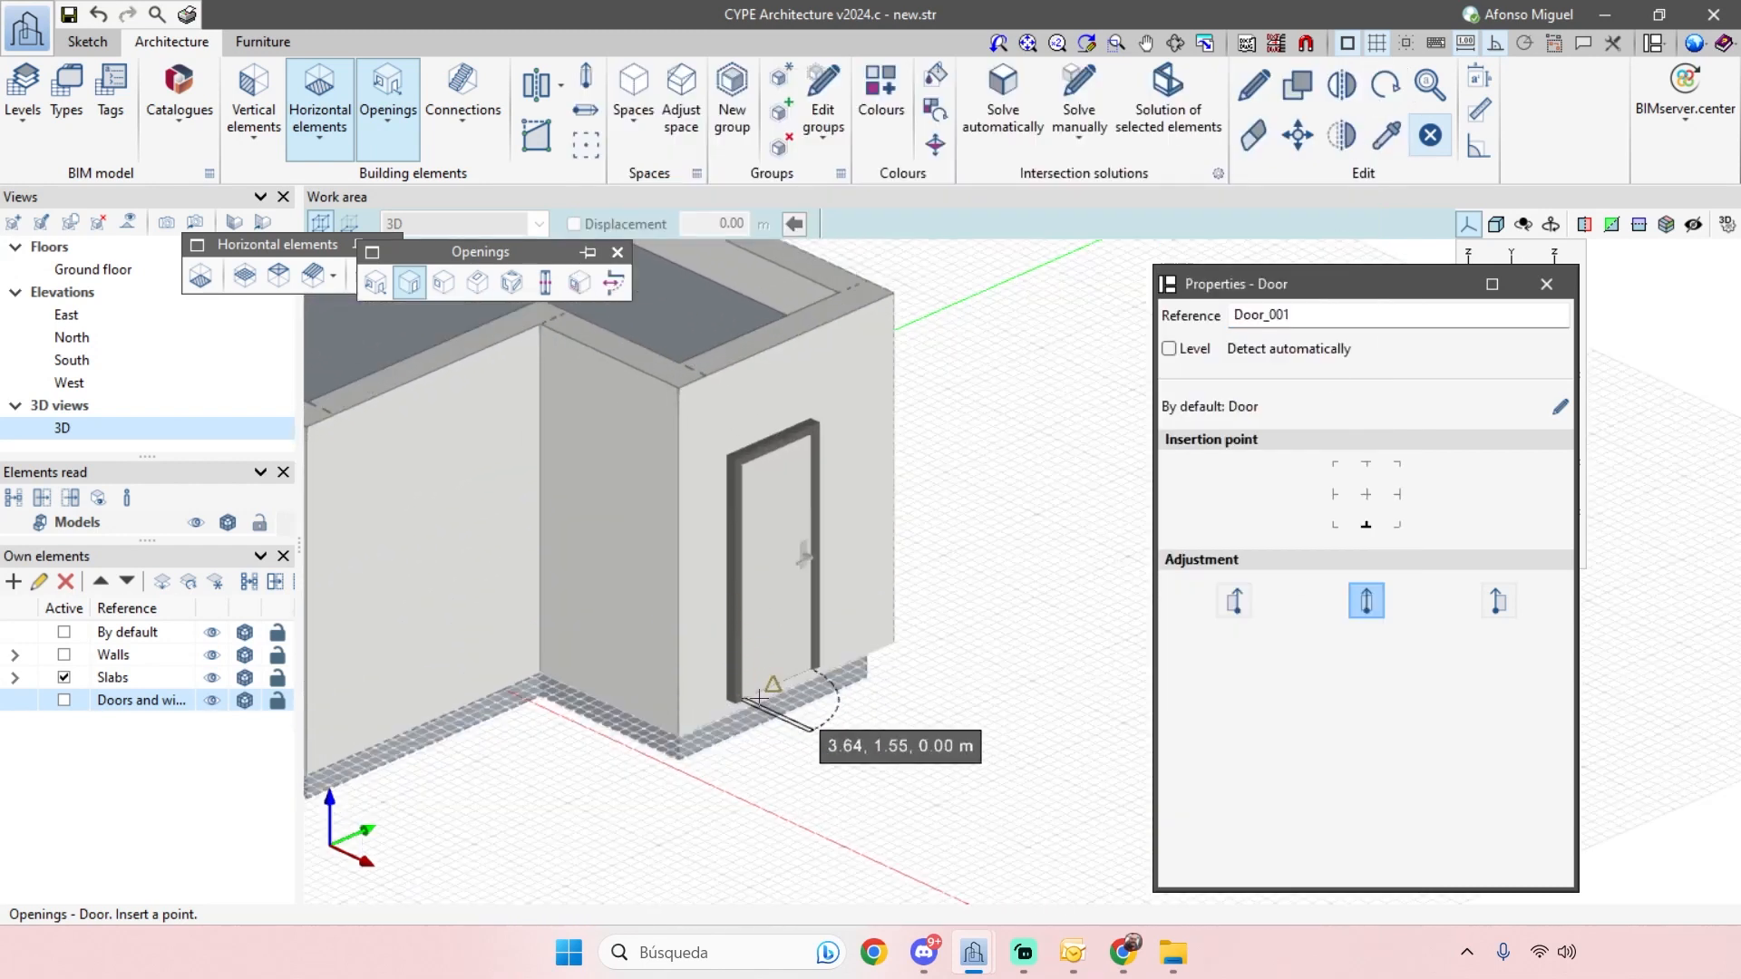
shift+middle_drag(828, 730, 731, 736)
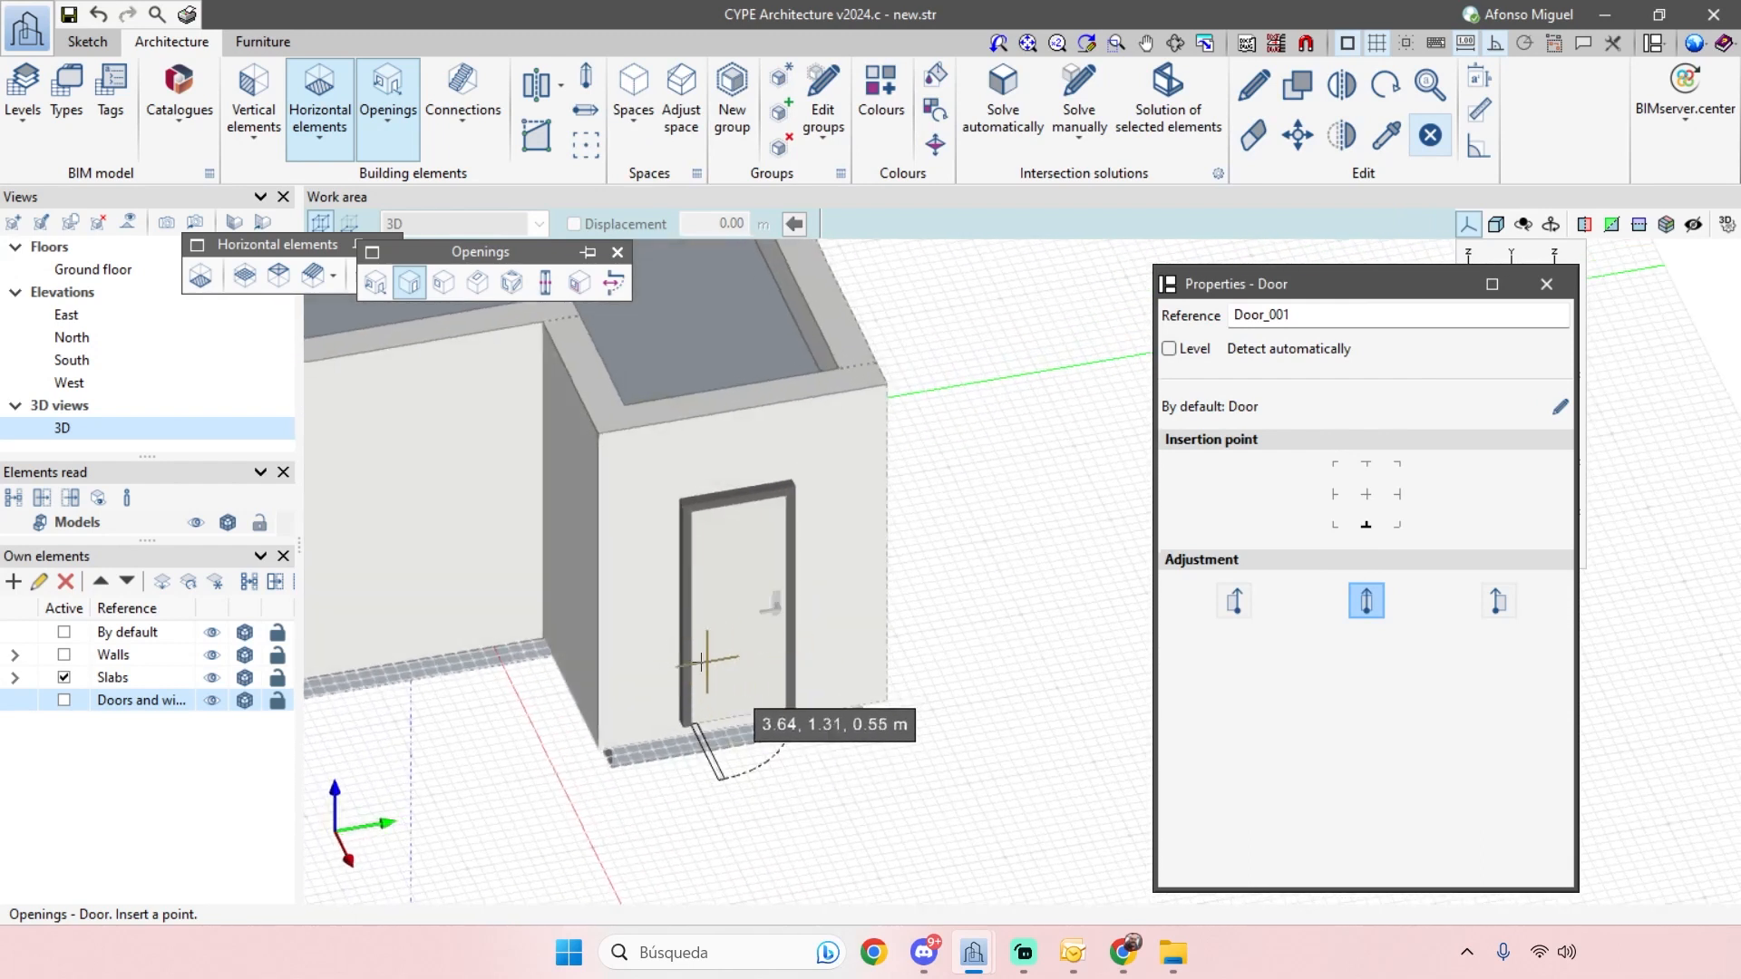
shift+middle_drag(787, 644, 777, 693)
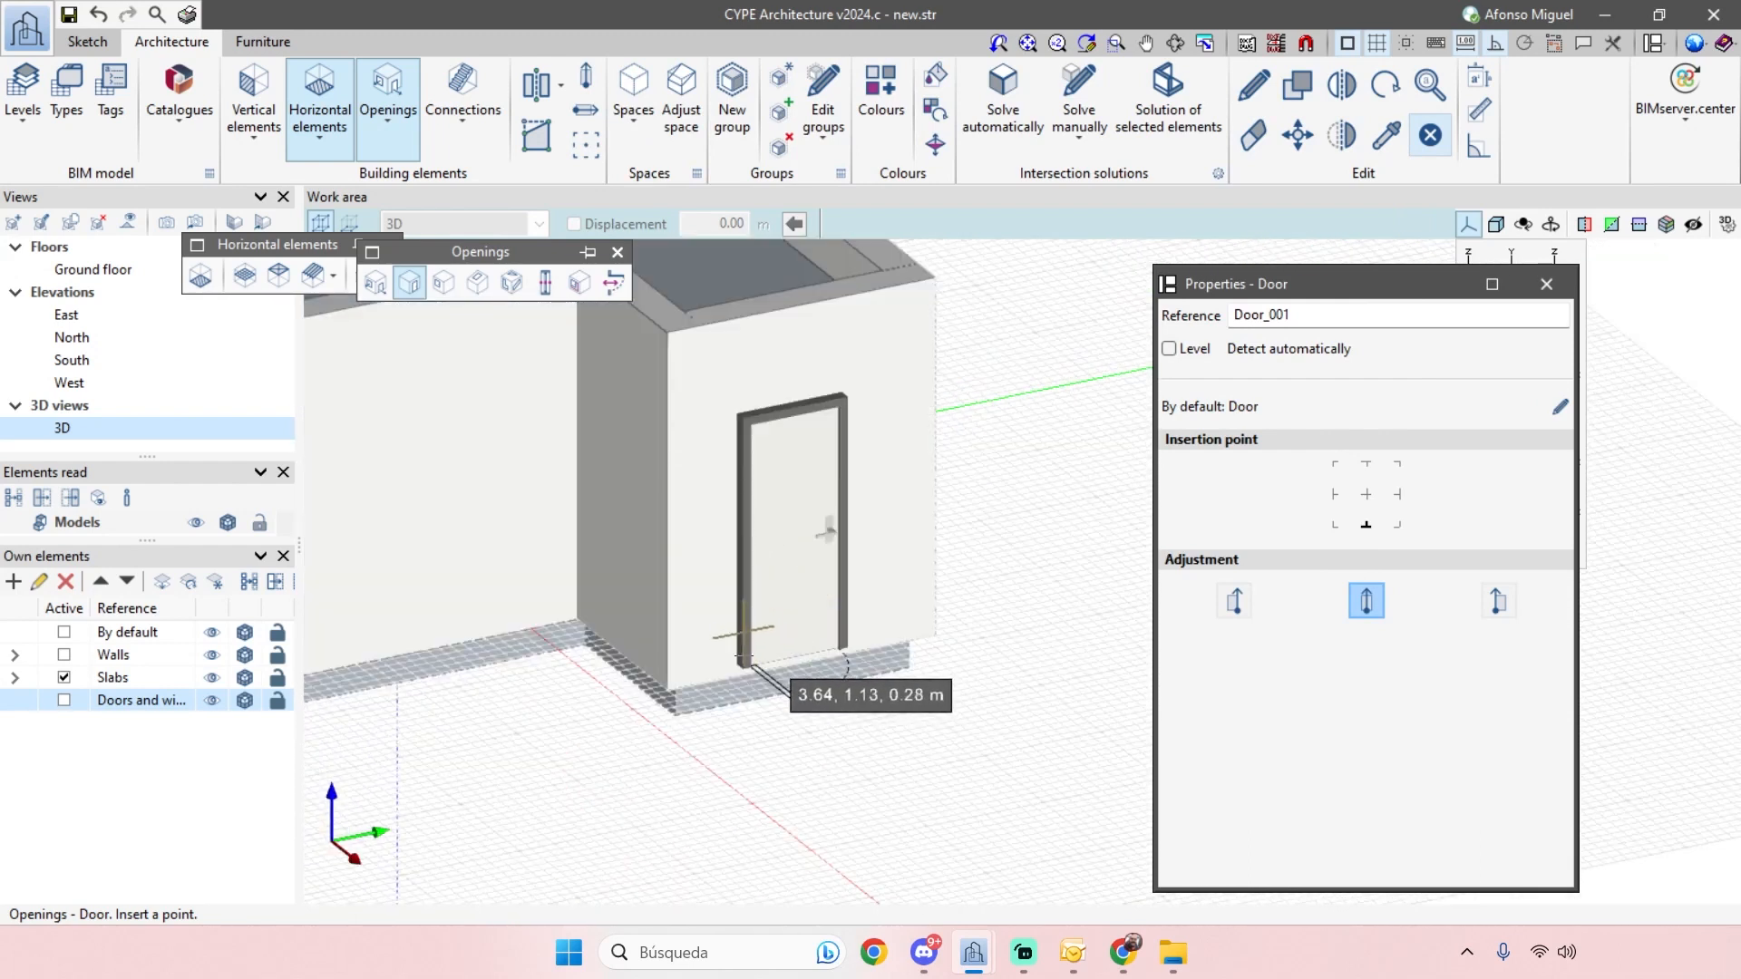
shift+middle_drag(768, 649, 777, 729)
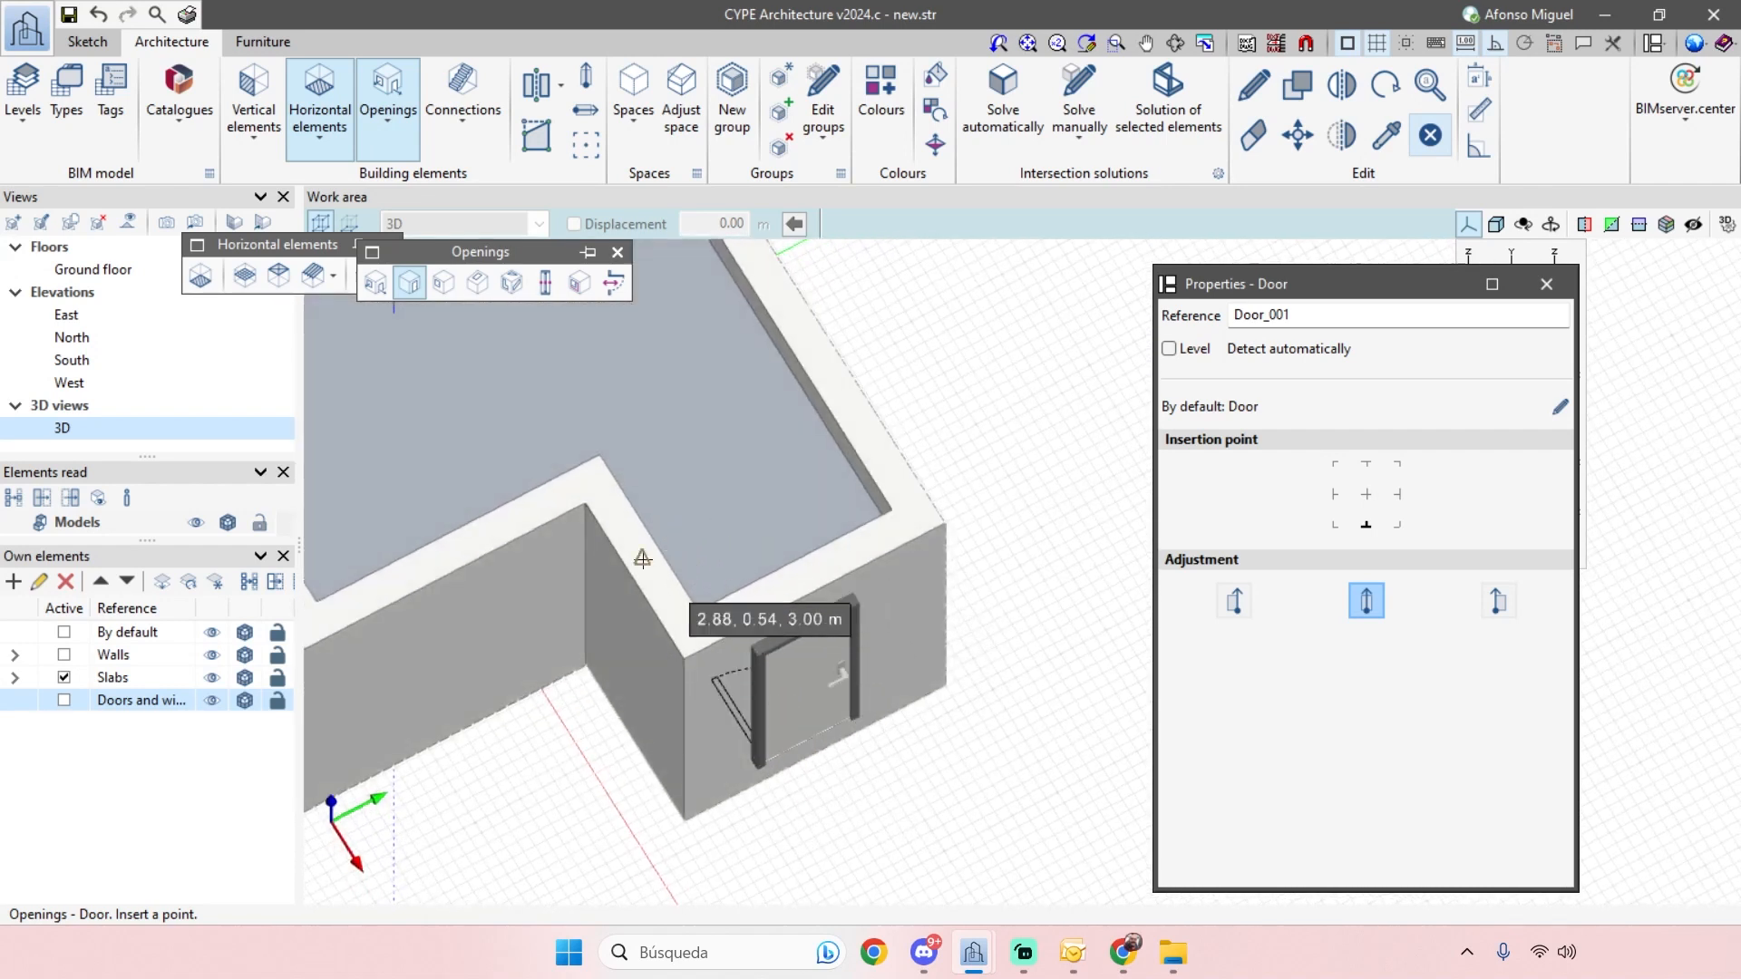
shift+middle_drag(789, 639, 824, 748)
scroll(824, 748, up, 5)
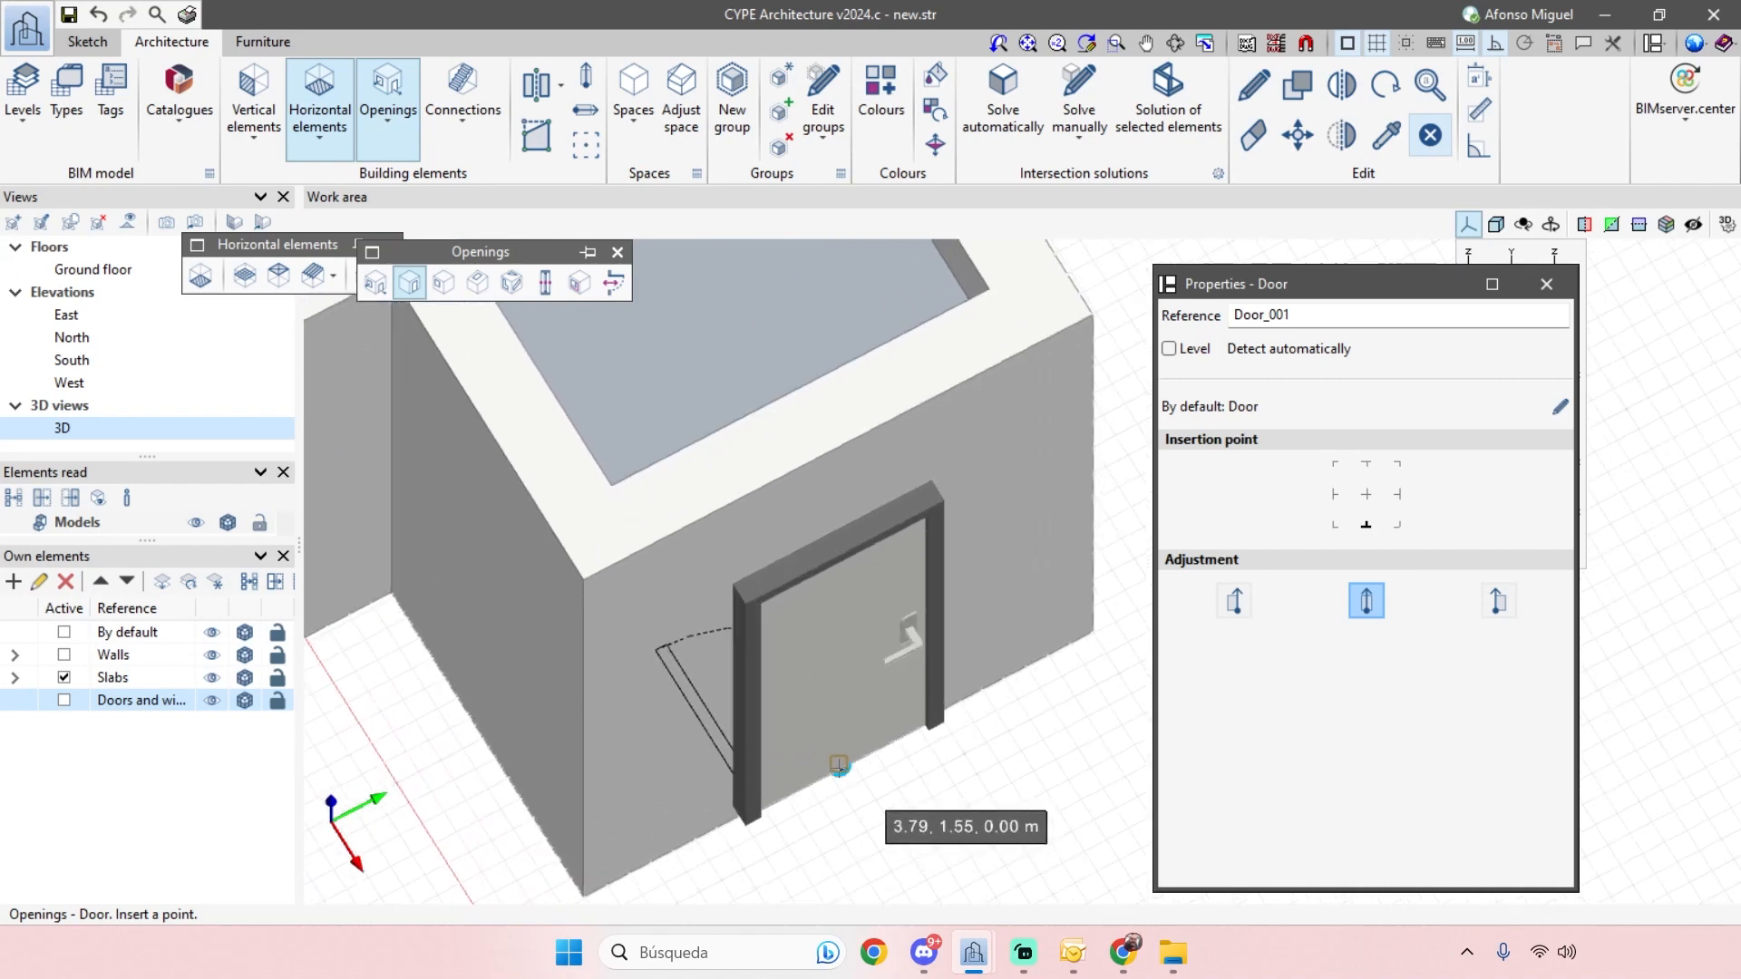
scroll(825, 749, up, 4)
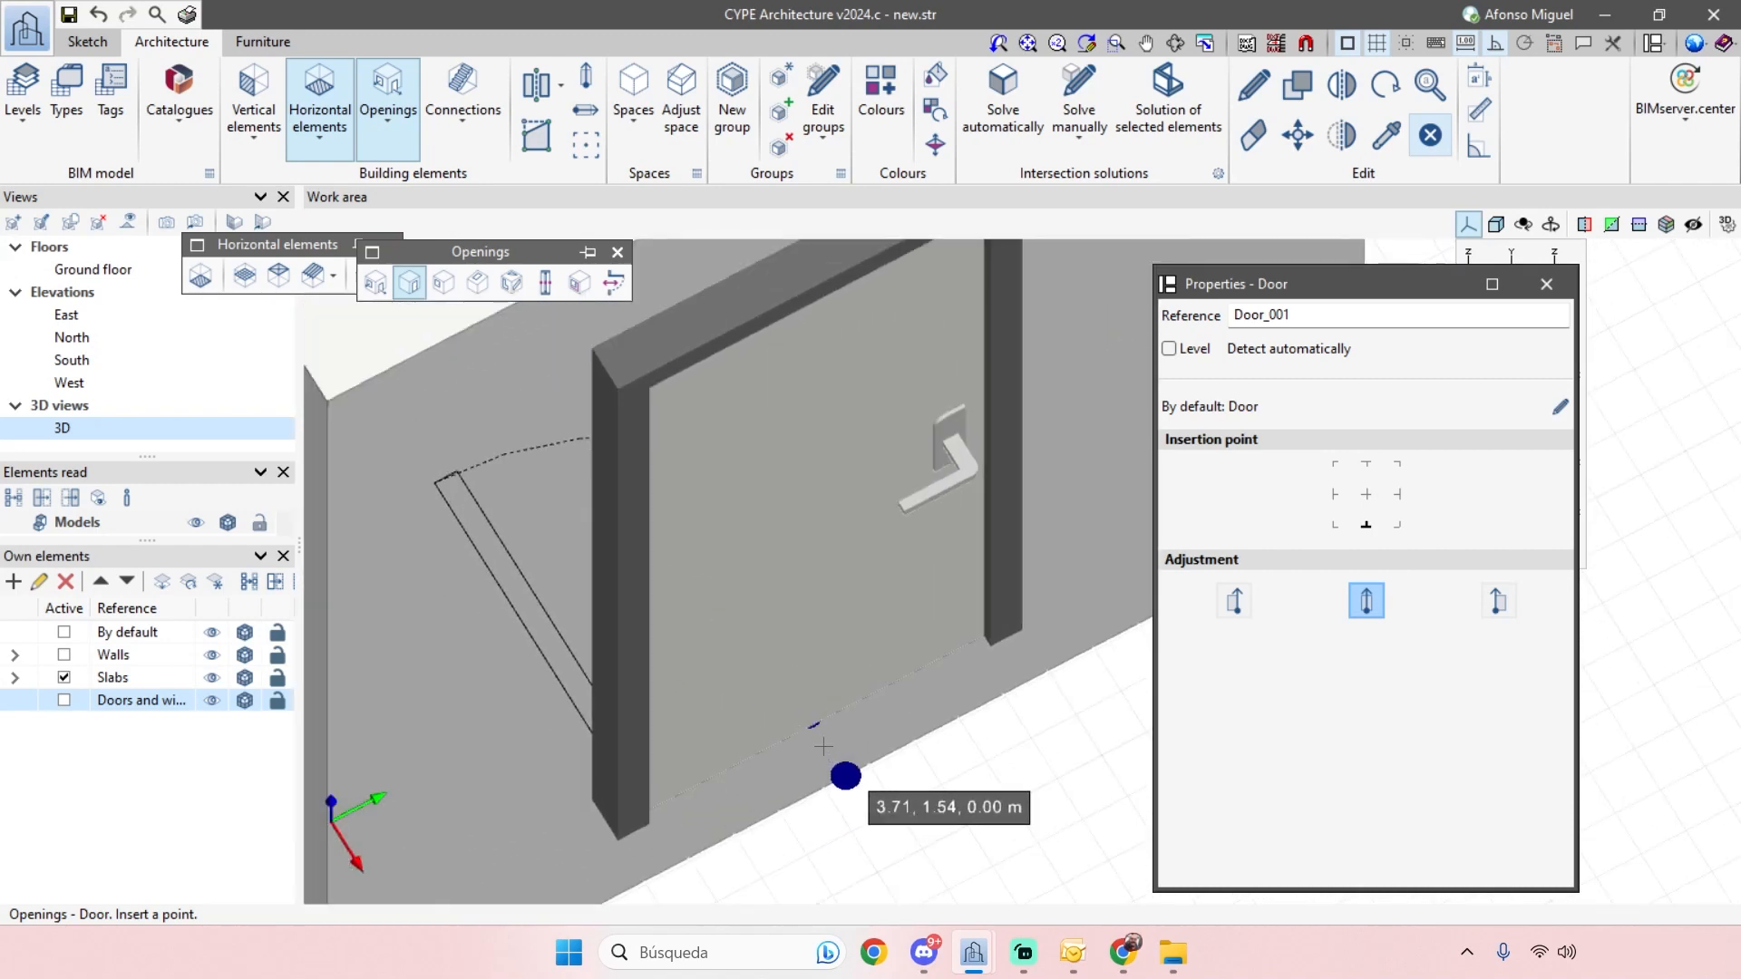
click(833, 752)
scroll(885, 816, down, 10)
key(Escape)
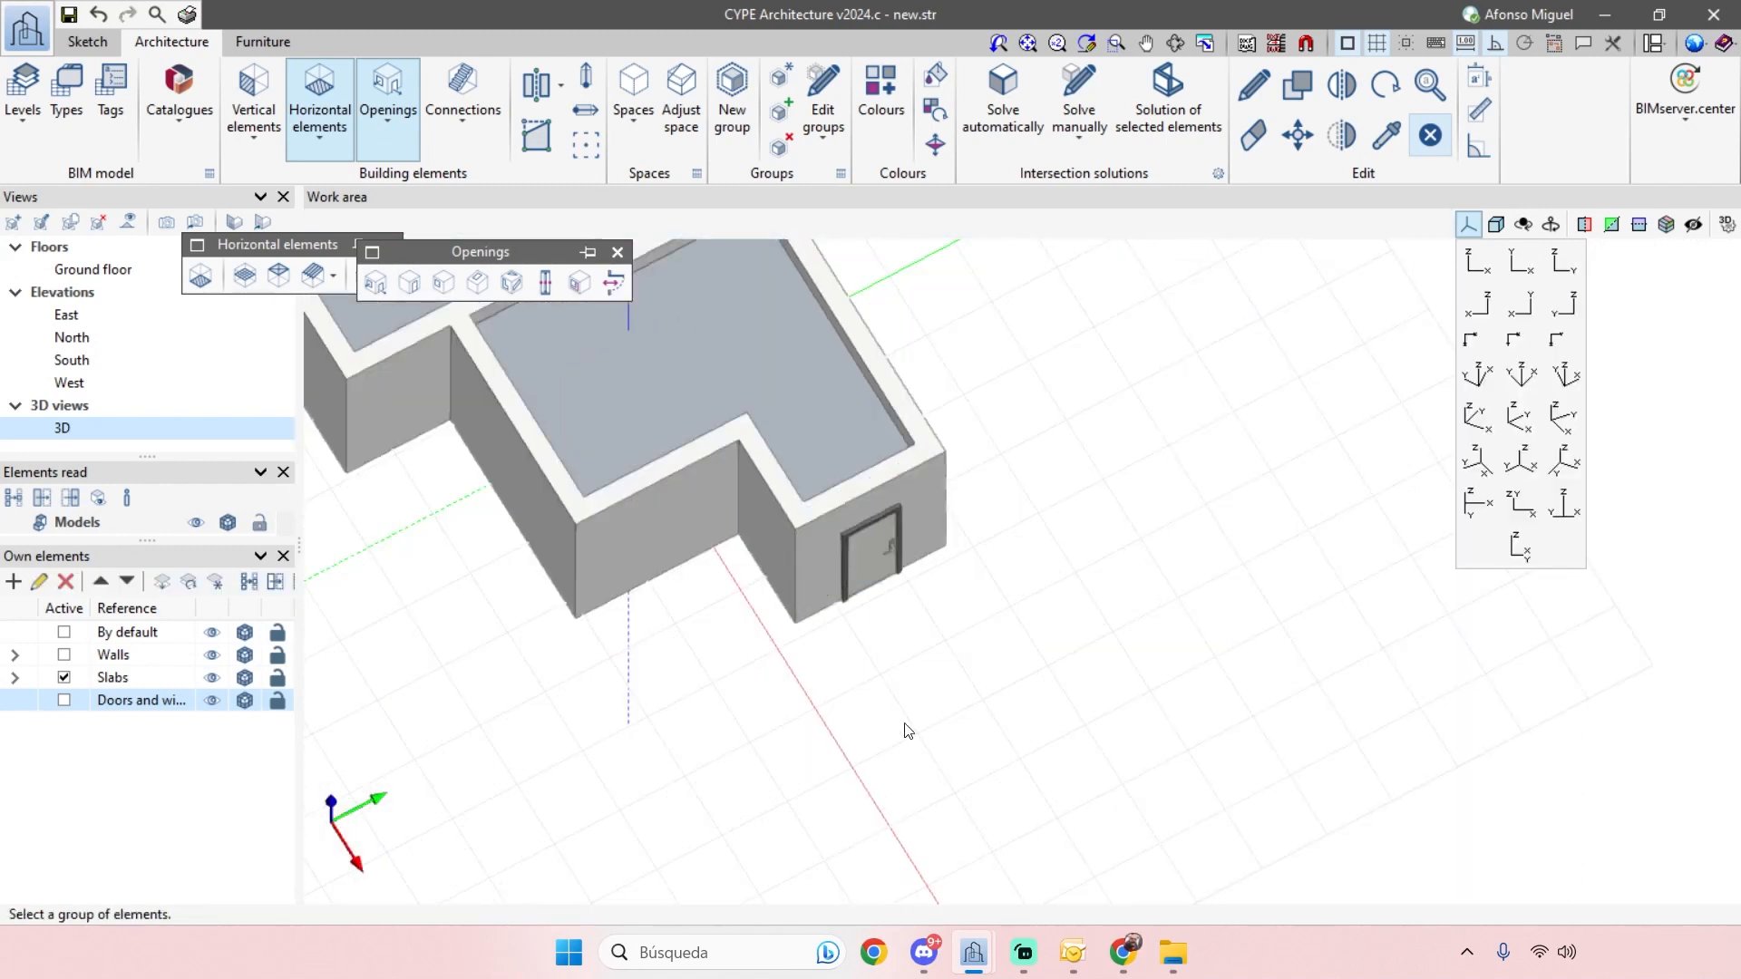
- Insert a default window with a height above ground of 1.00 m in the east-facing wall beside the wing with the door
scroll(917, 687, up, 6)
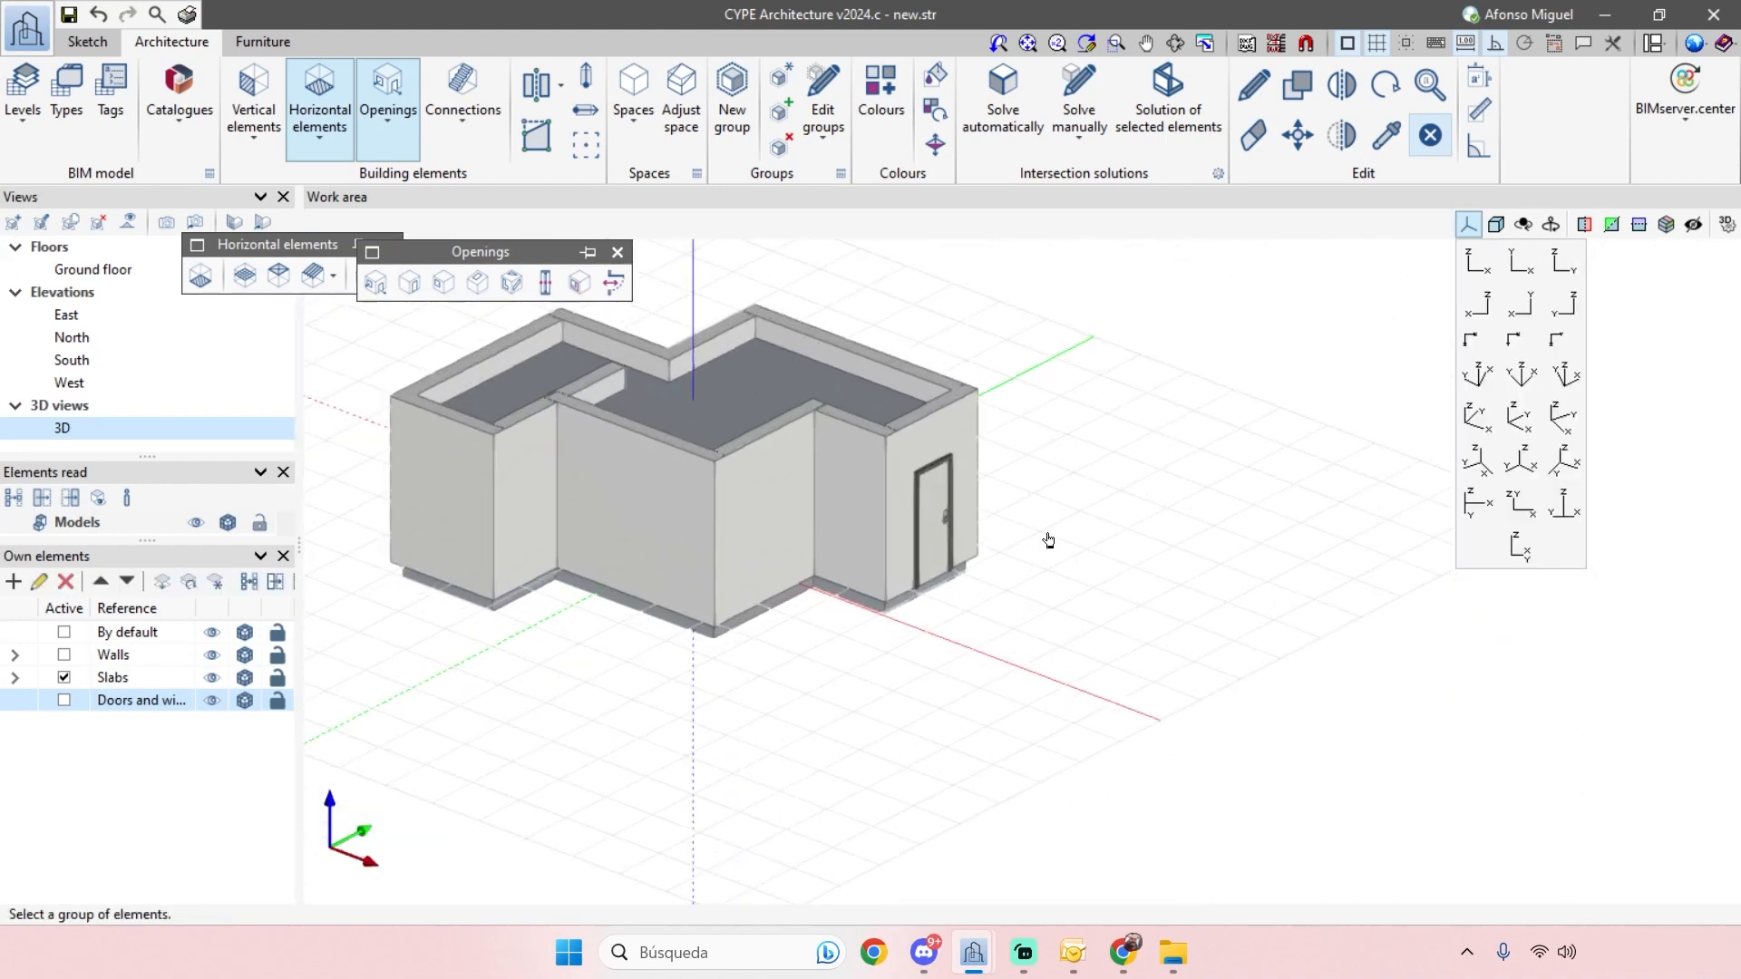
click(440, 287)
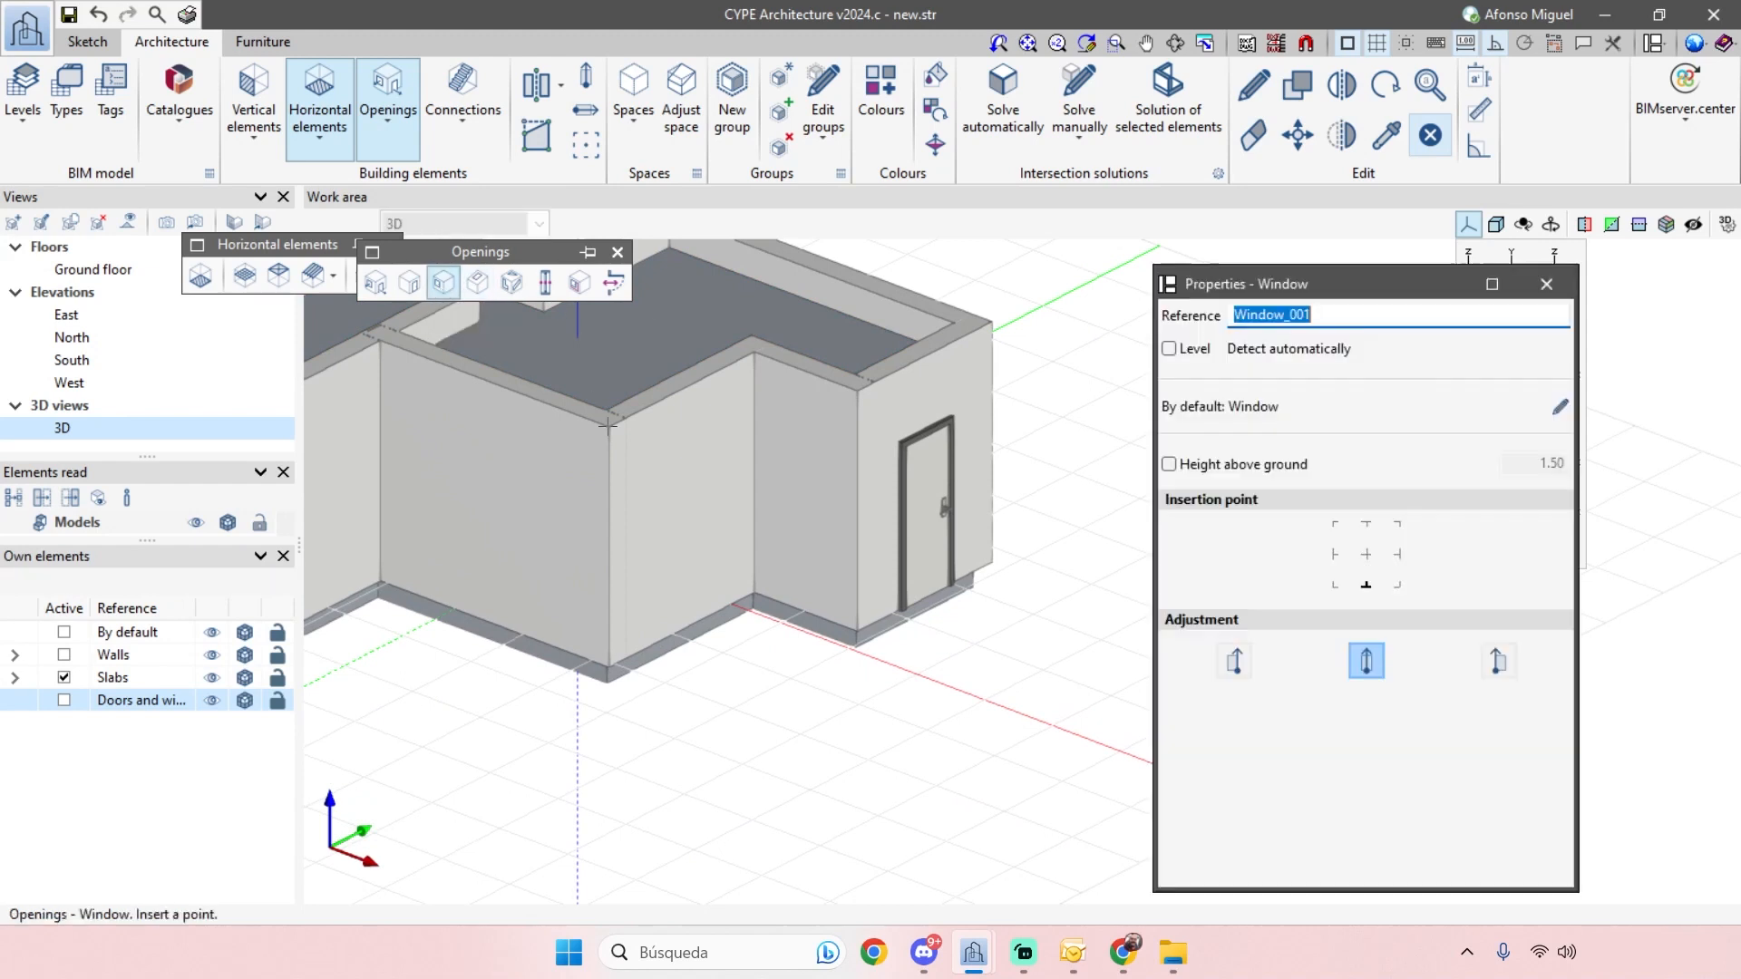
click(1232, 466)
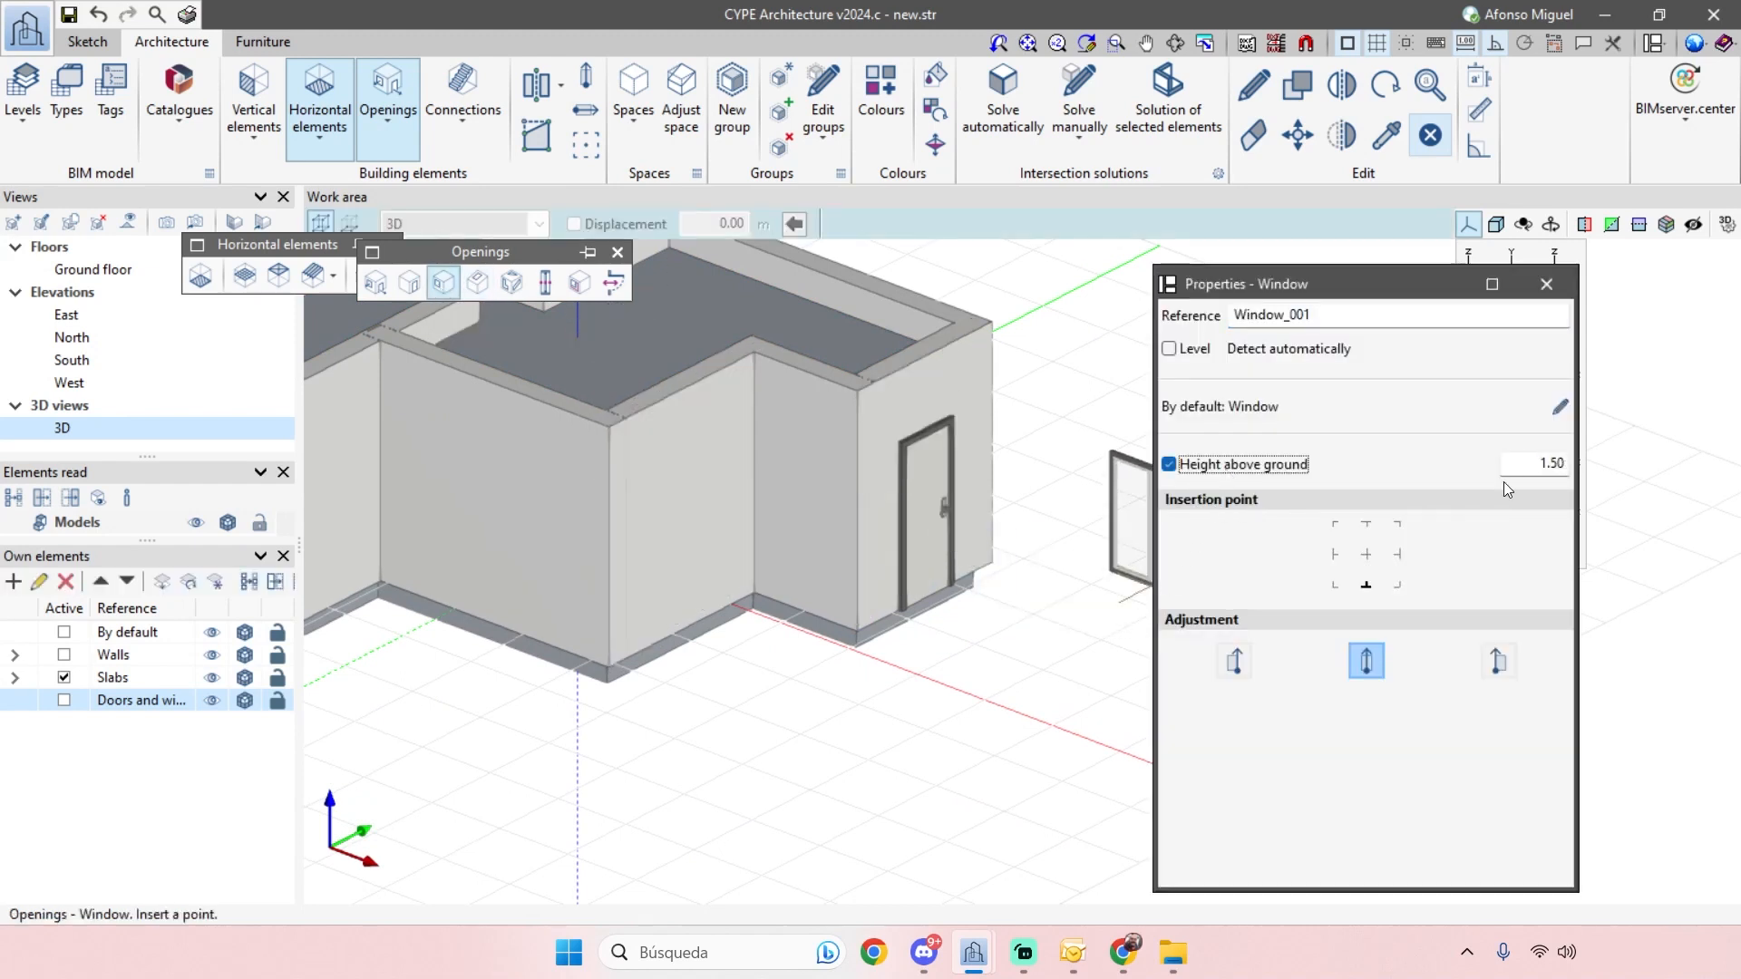
double_click(1560, 463)
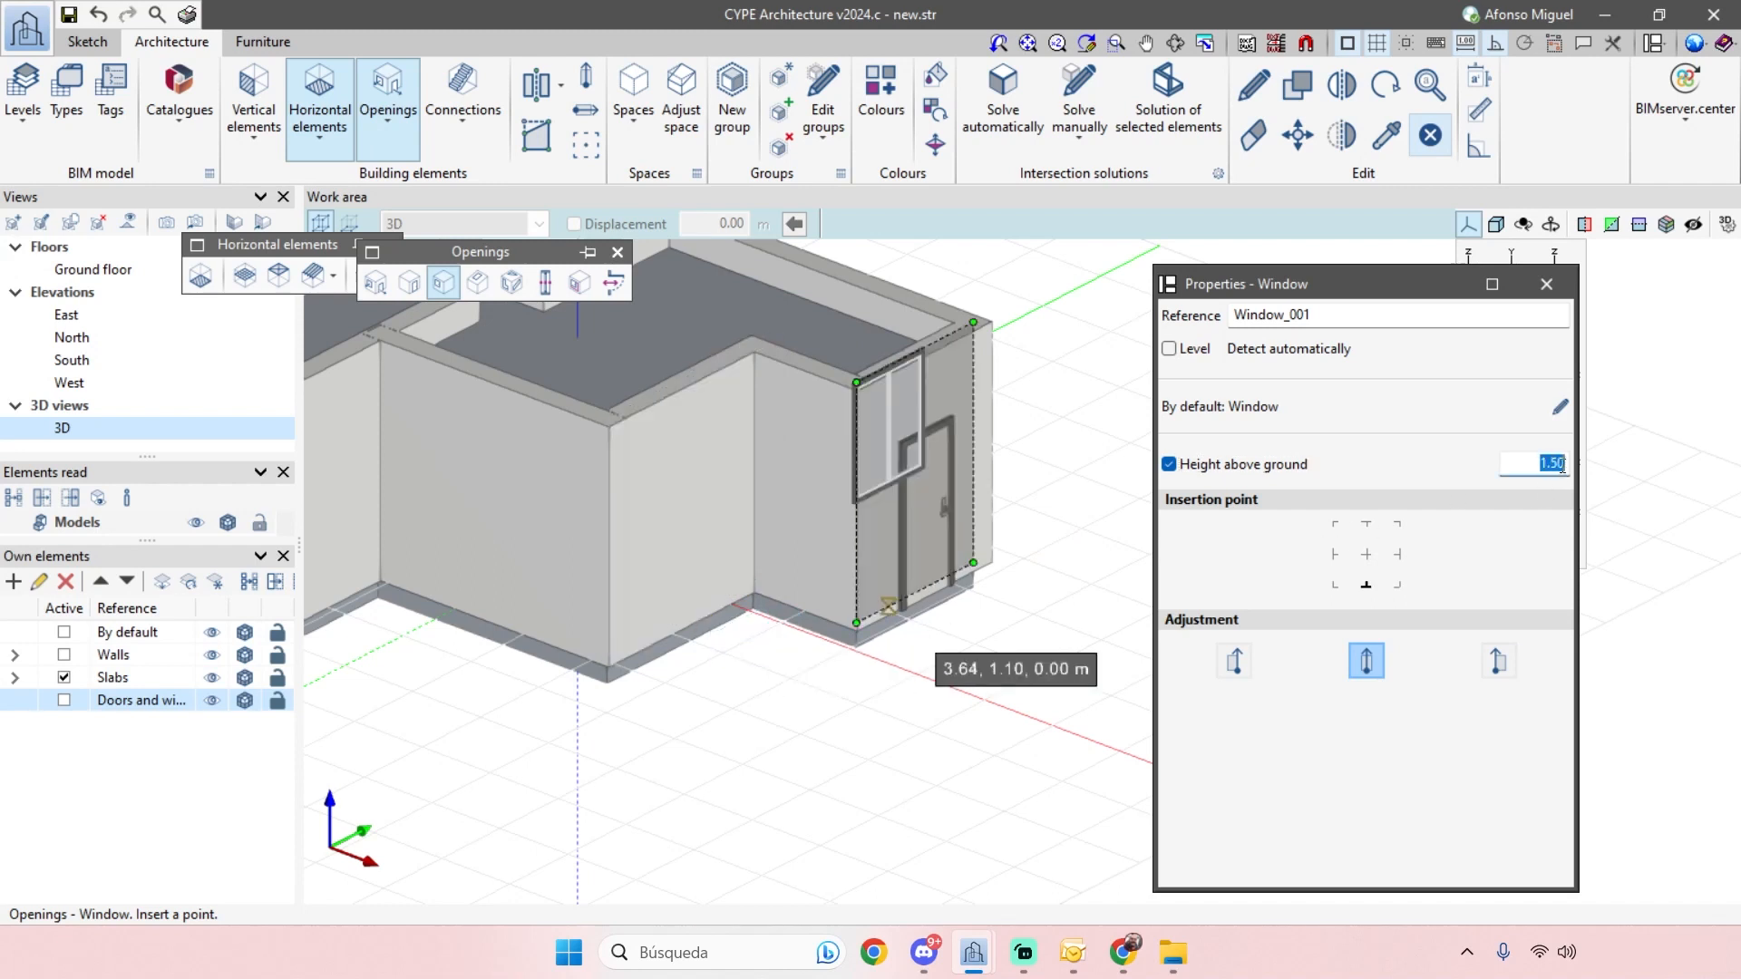
text(1)
key(Return)
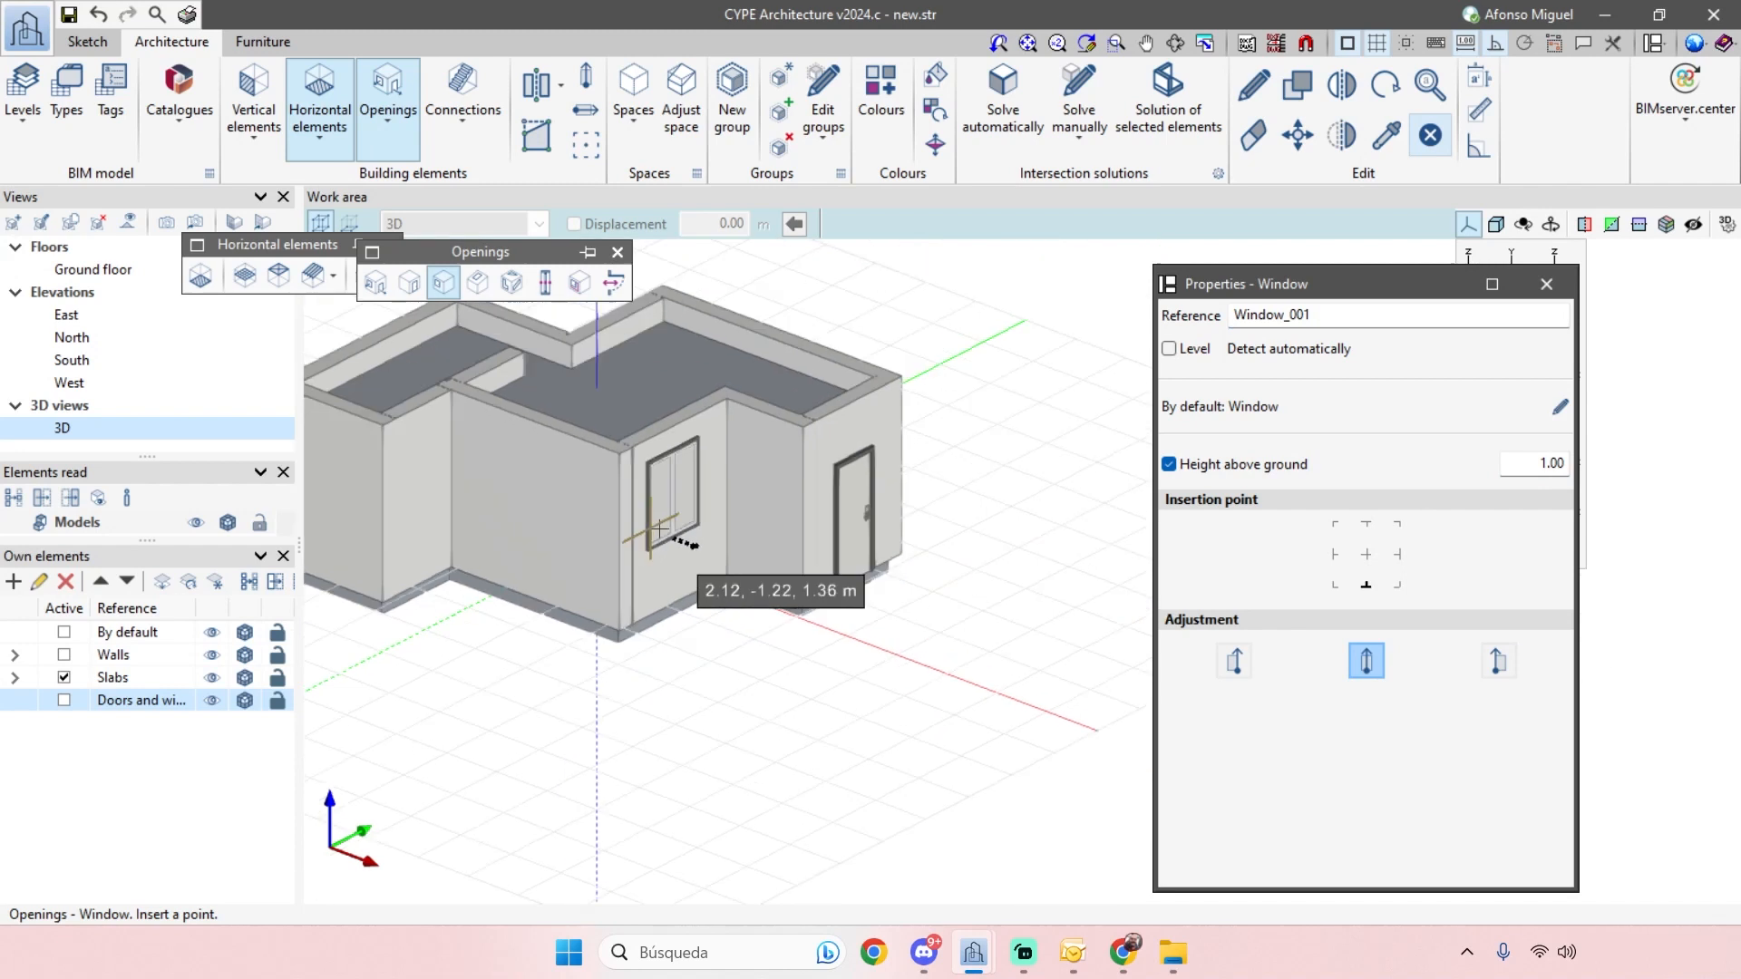
scroll(682, 535, up, 5)
click(682, 535)
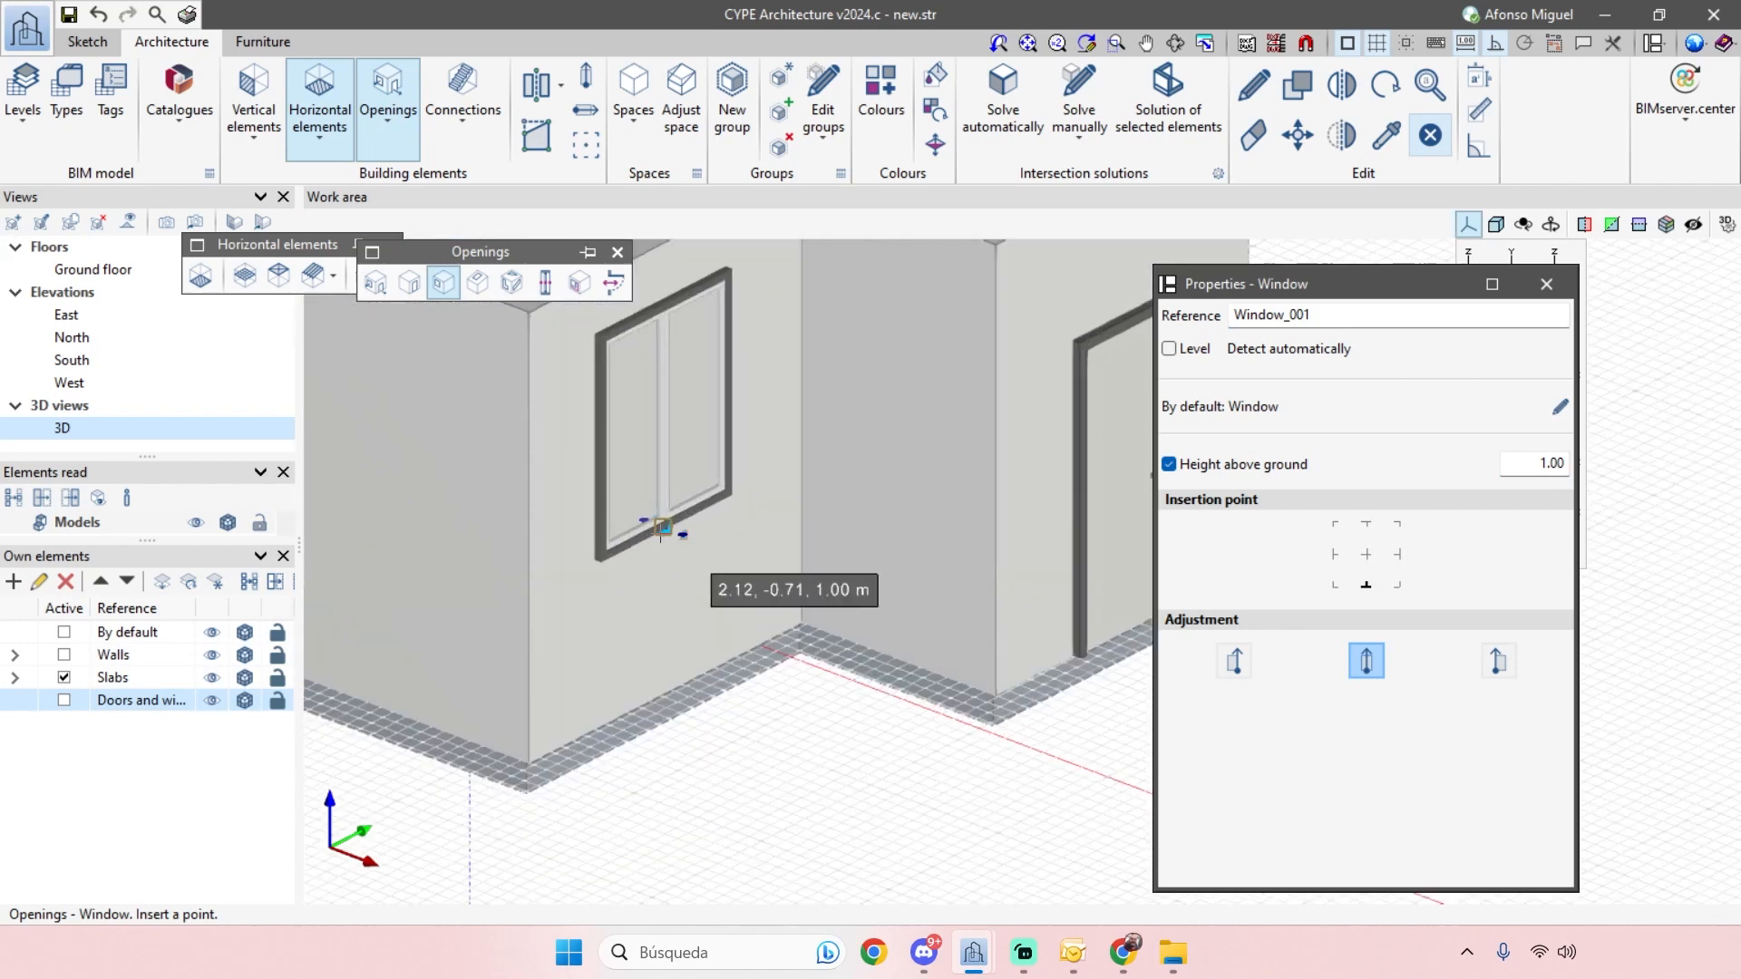
scroll(1043, 607, down, 6)
- Insert a second window, also 1.00 m above ground, in the south end wall of the narrow room
scroll(747, 660, up, 5)
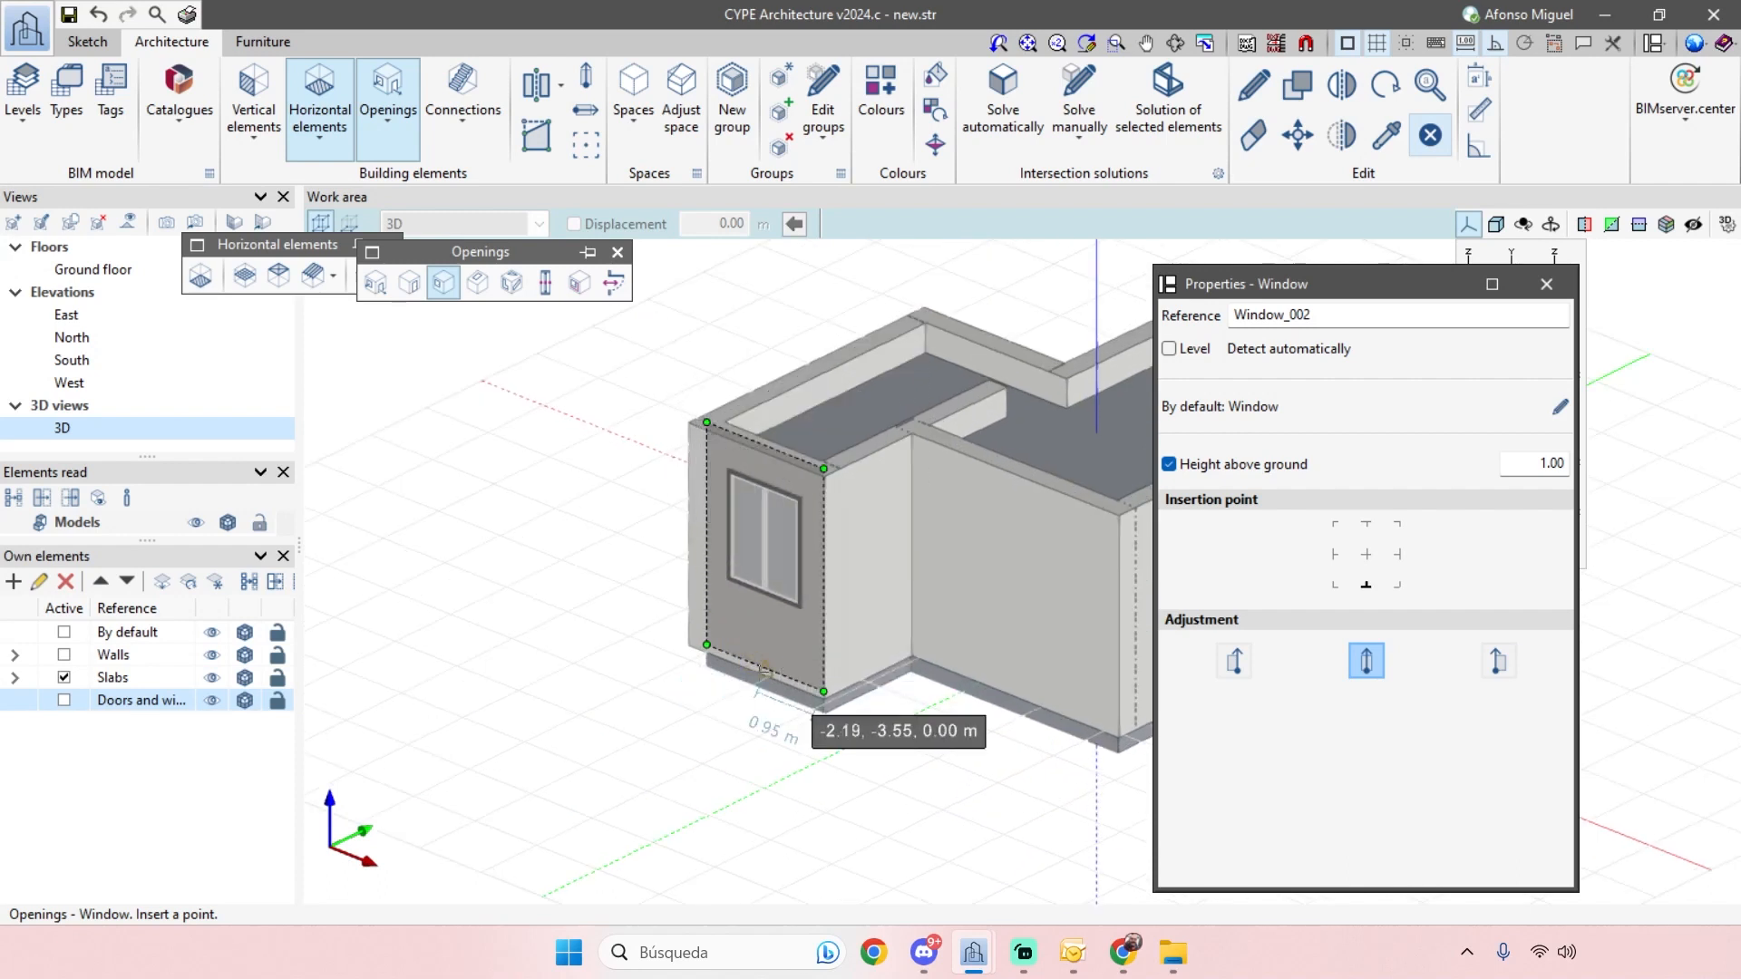
scroll(764, 576, up, 4)
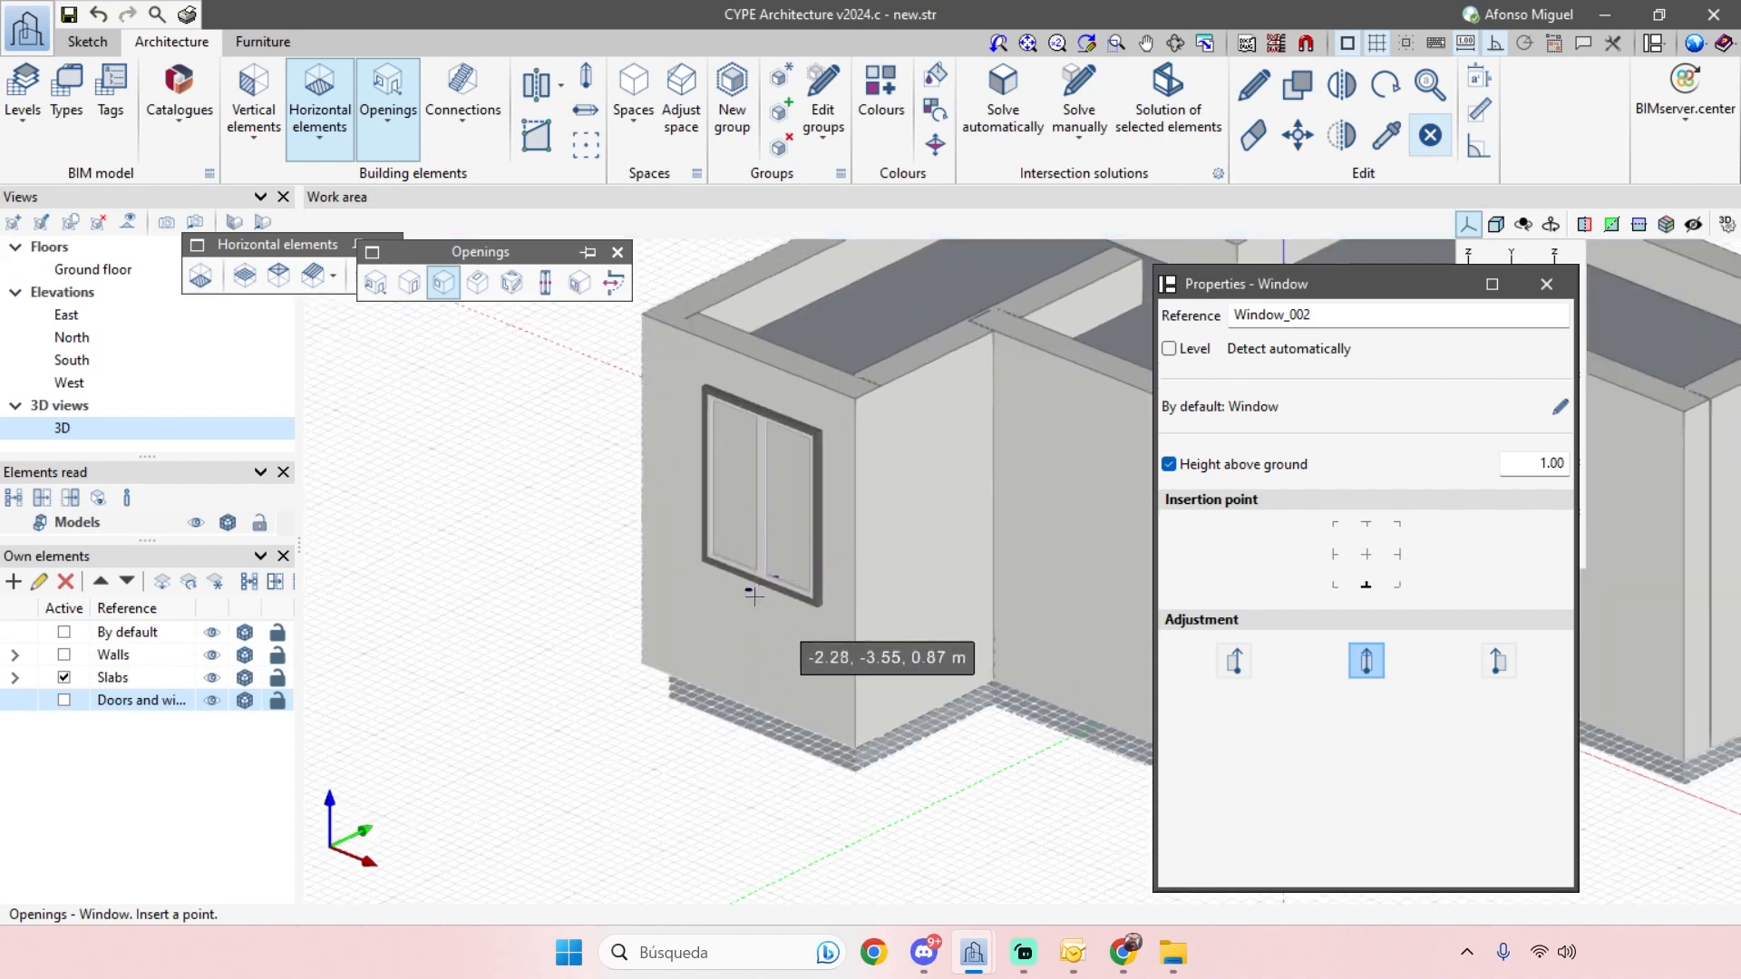
click(764, 578)
scroll(673, 564, down, 5)
scroll(672, 564, down, 3)
shift+middle_drag(831, 769, 725, 738)
scroll(725, 738, down, 2)
middle_drag(862, 718, 775, 677)
middle_drag(836, 625, 906, 653)
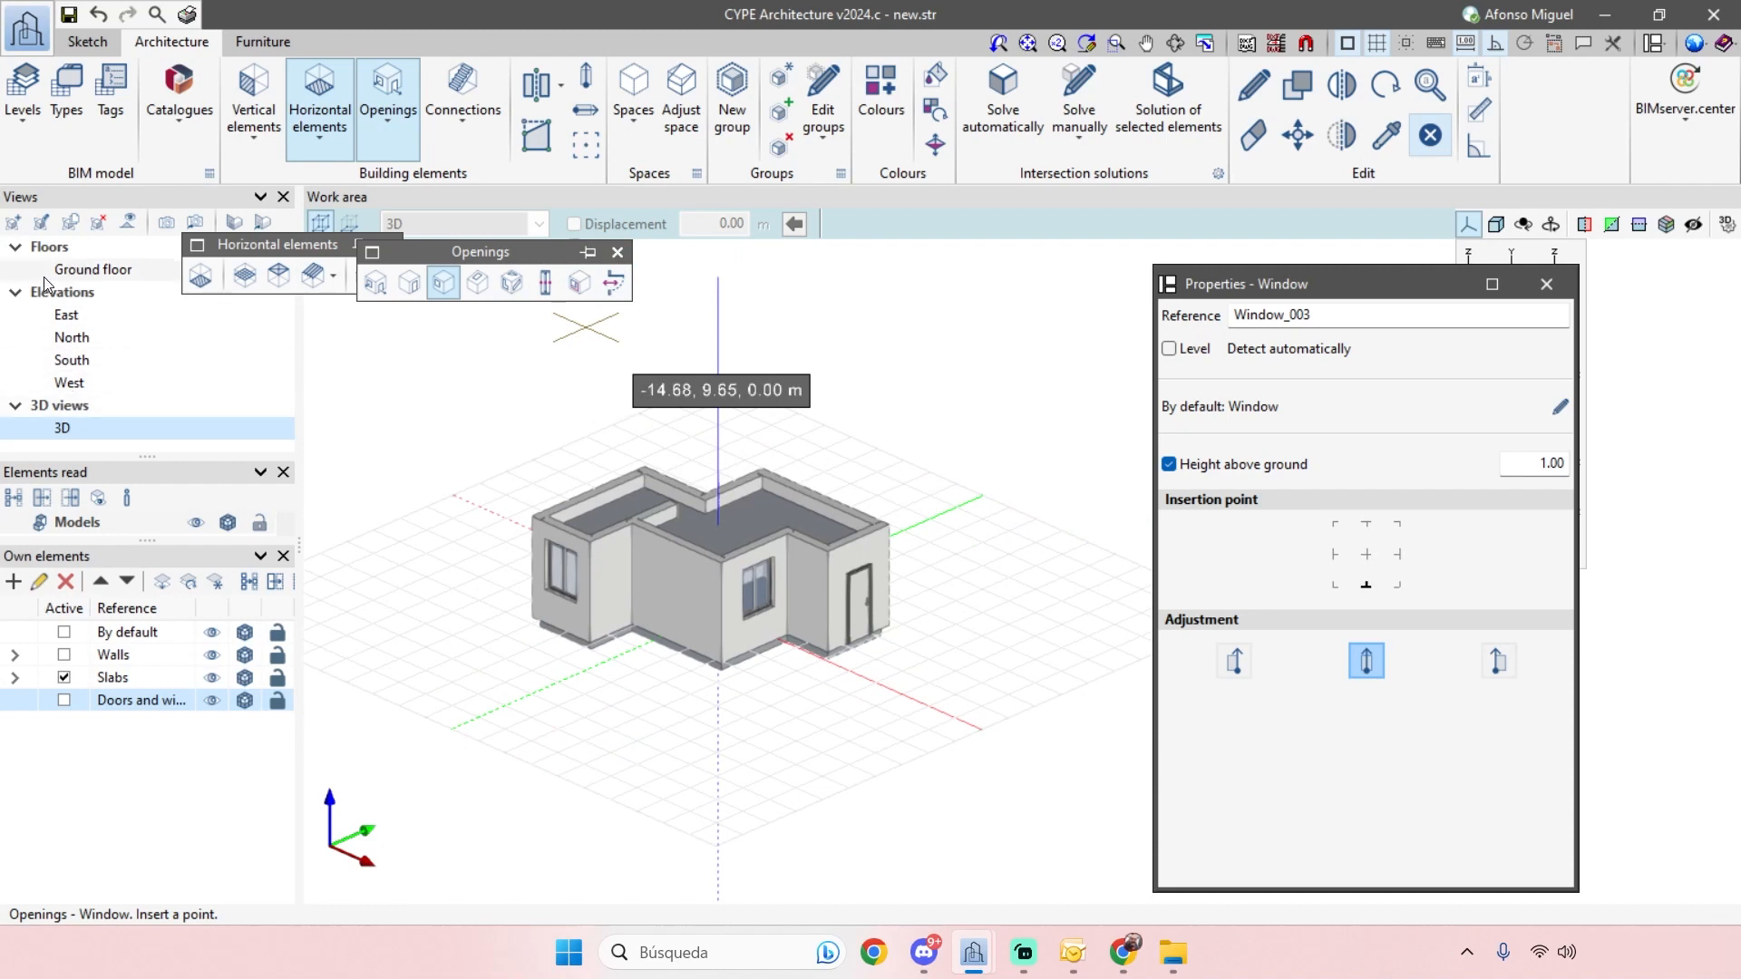
- Close the floating Openings and Horizontal elements tool sets and the window properties
click(617, 252)
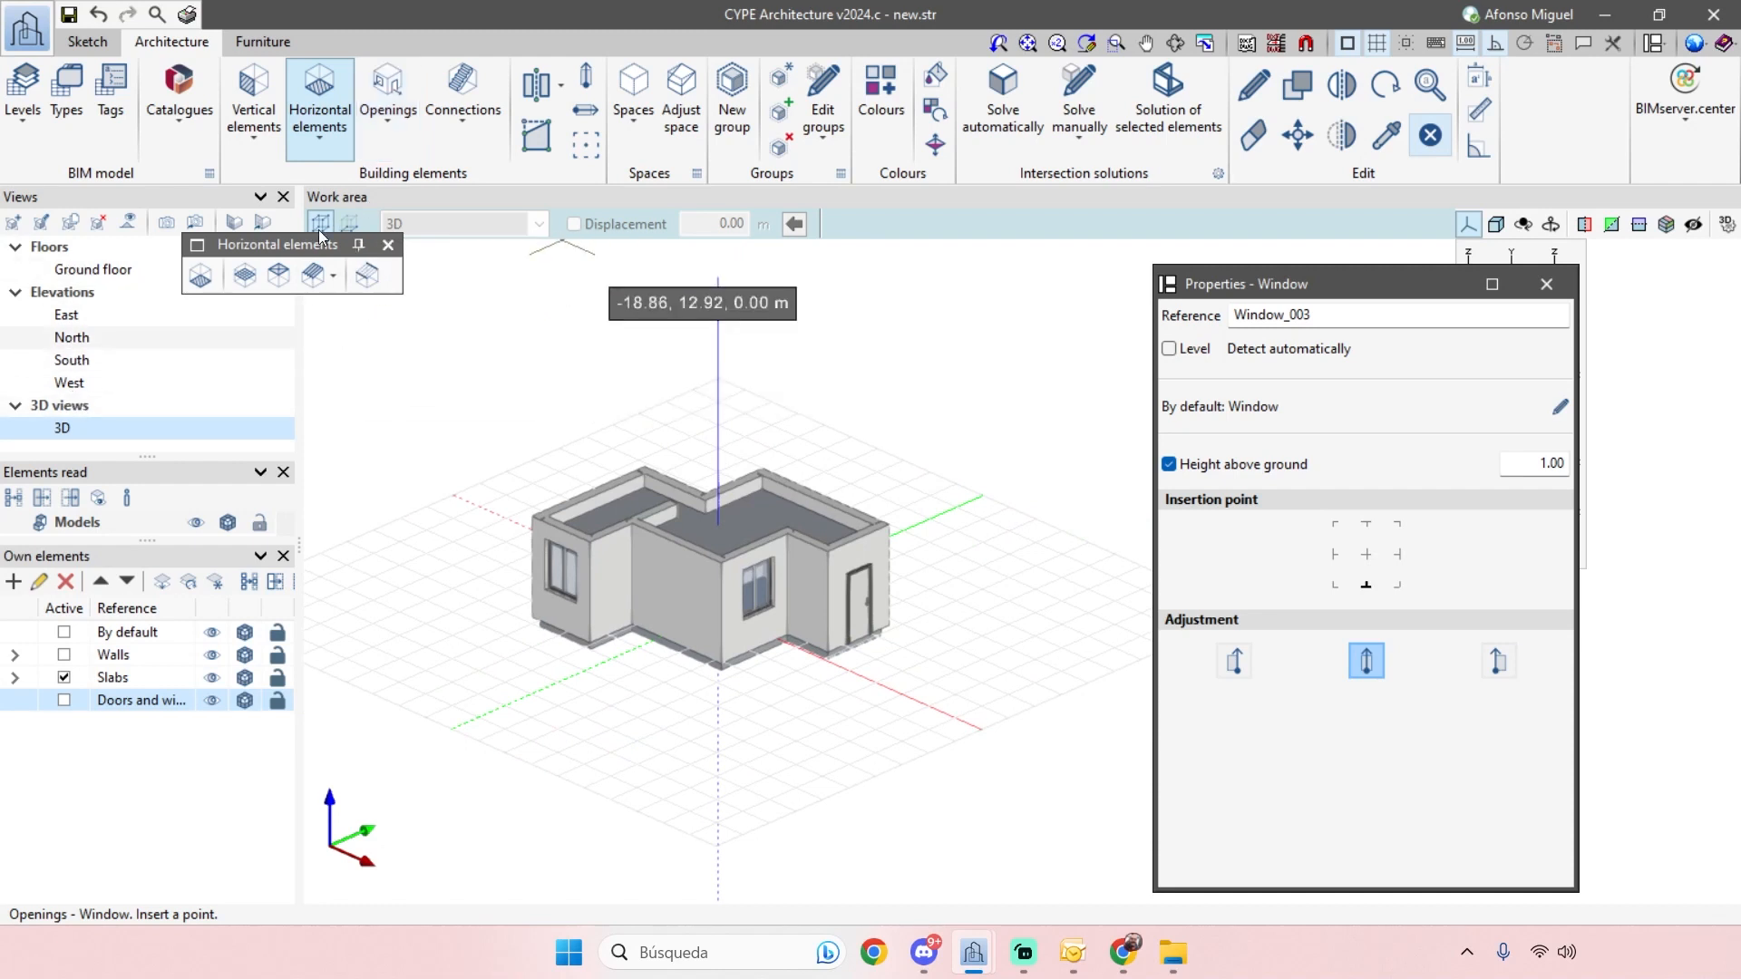
click(388, 245)
click(1546, 284)
- Open the Ground floor plan view and frame the building
scroll(1065, 517, down, 2)
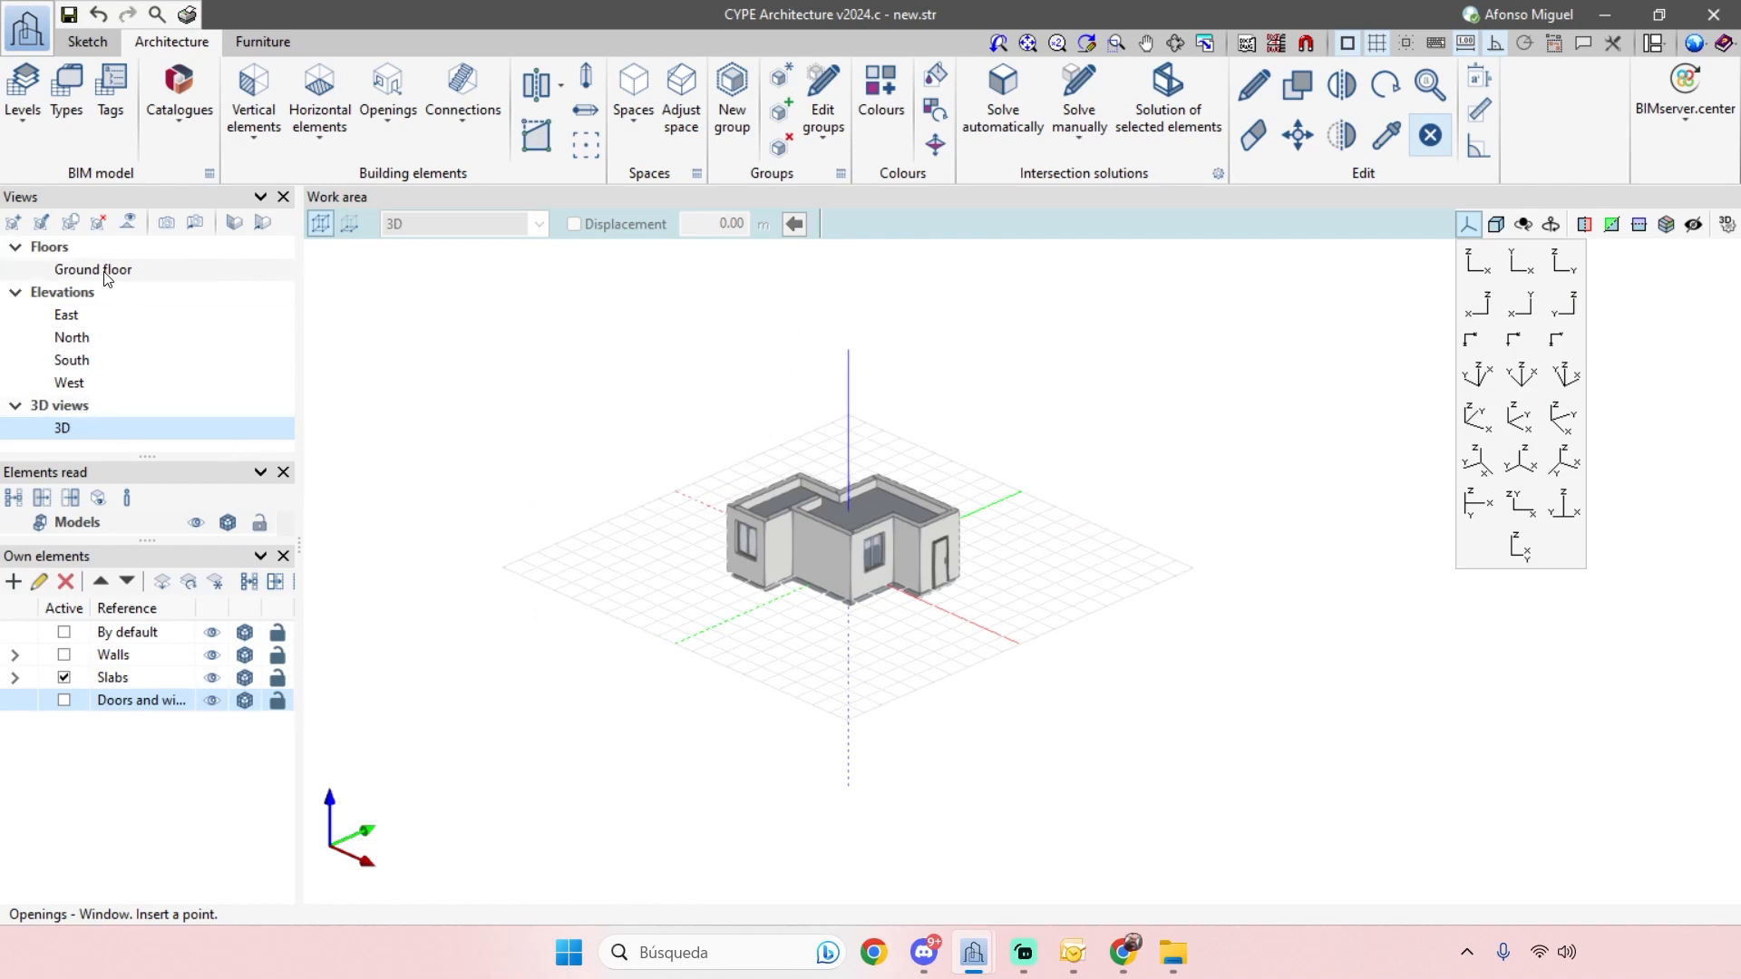
scroll(1240, 619, up, 2)
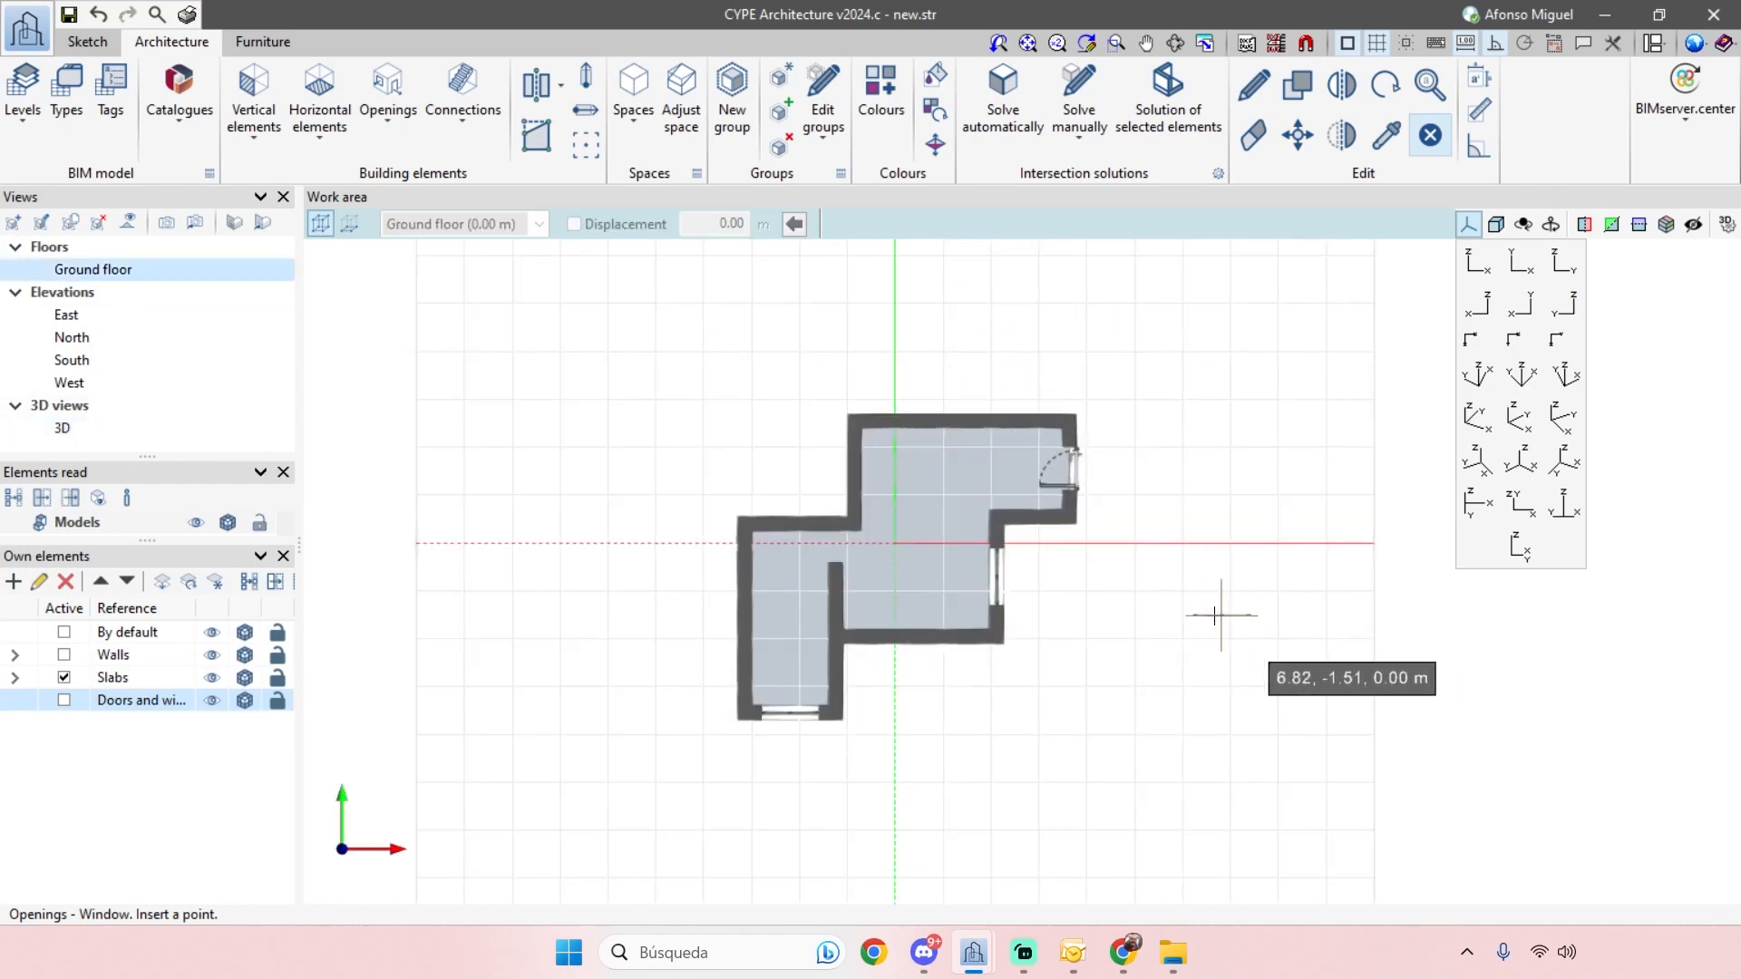
scroll(1191, 619, up, 1)
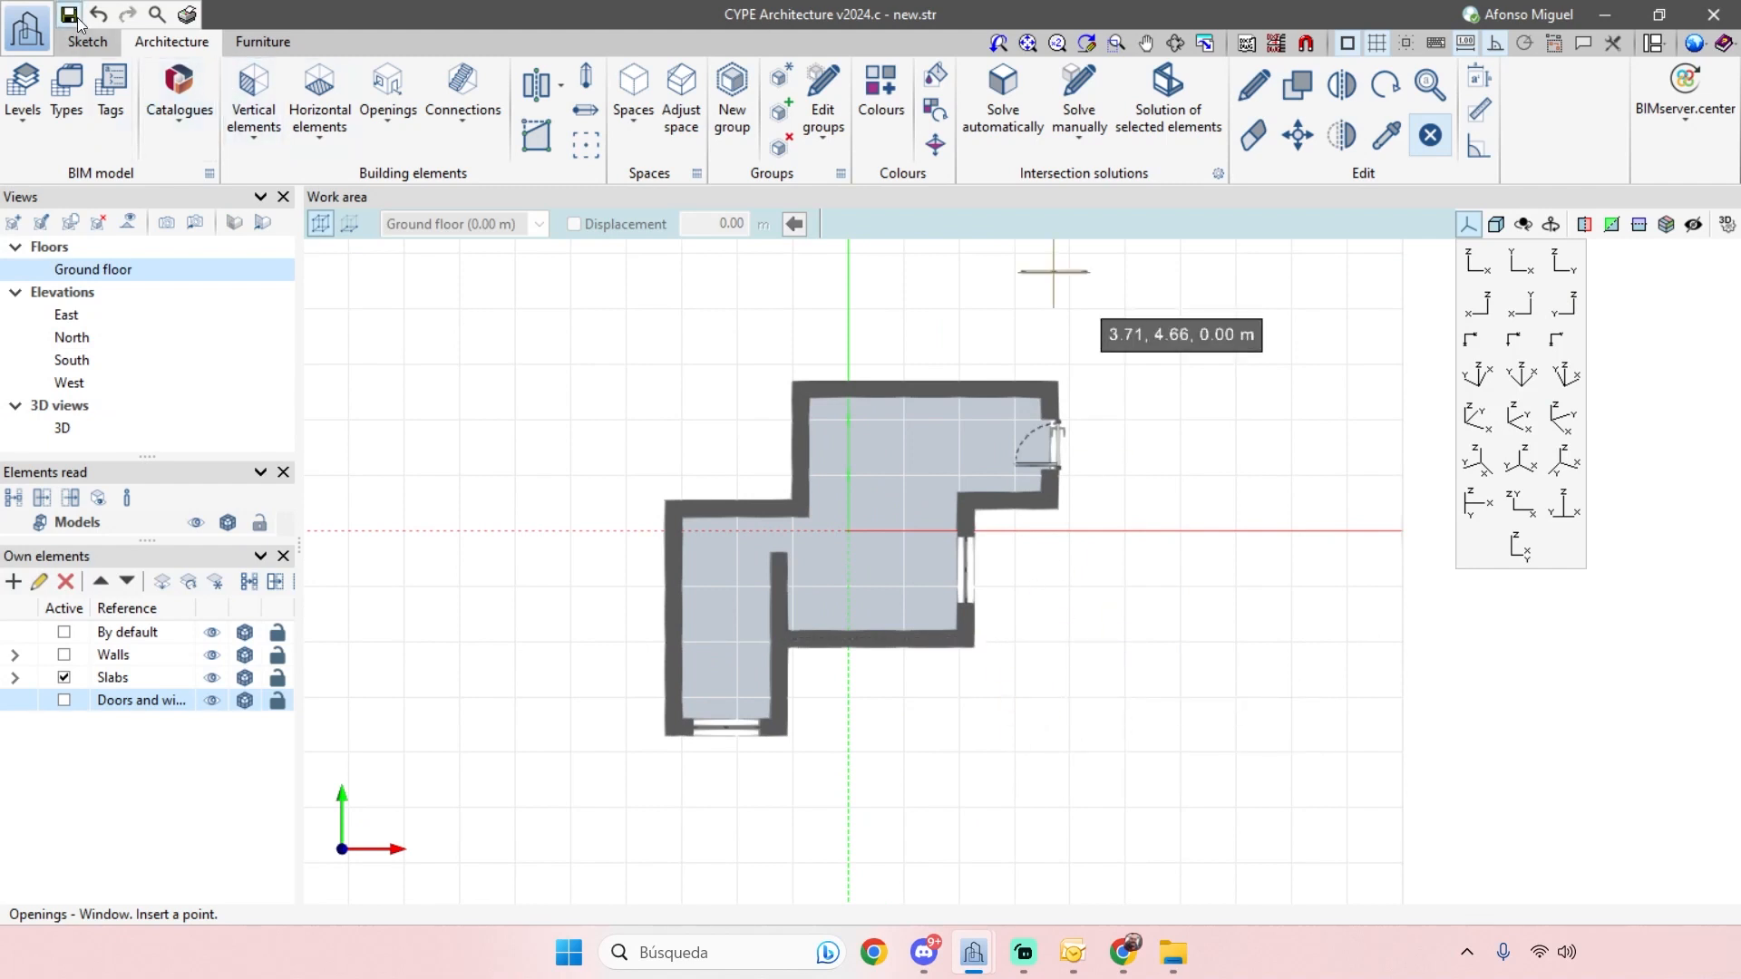
- Place two red chairs from the library of generic elements next to each other in the northern part of the main room
click(255, 46)
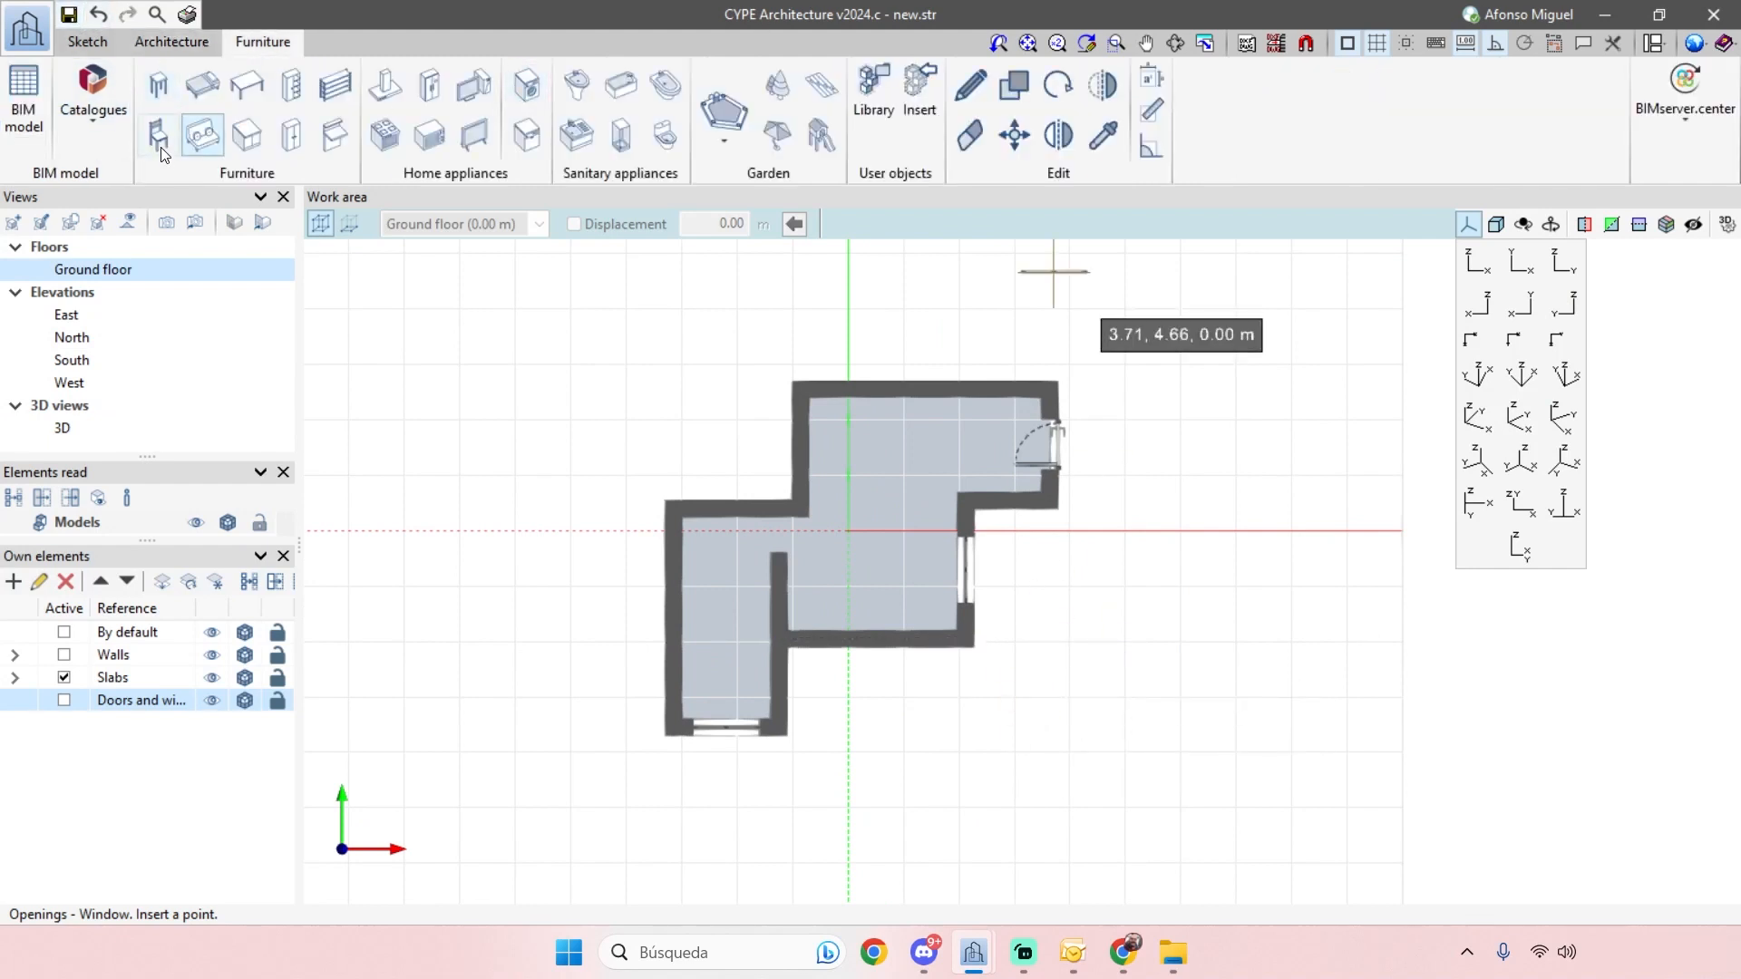
click(162, 134)
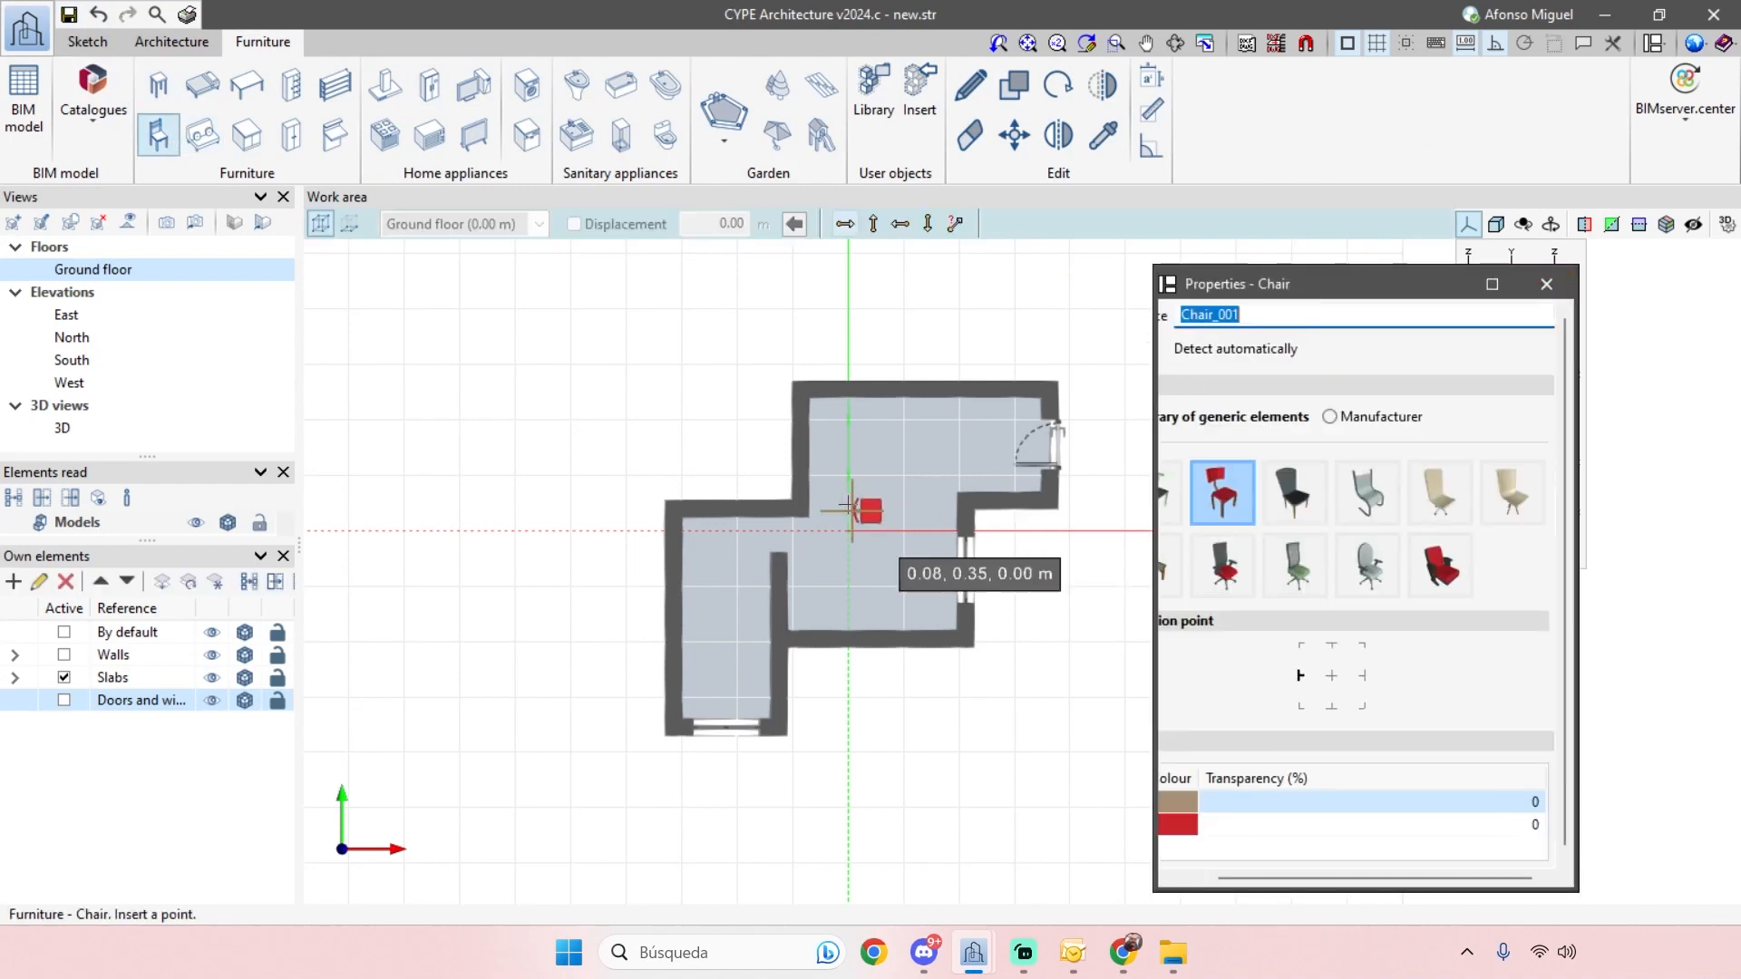
click(852, 439)
click(912, 444)
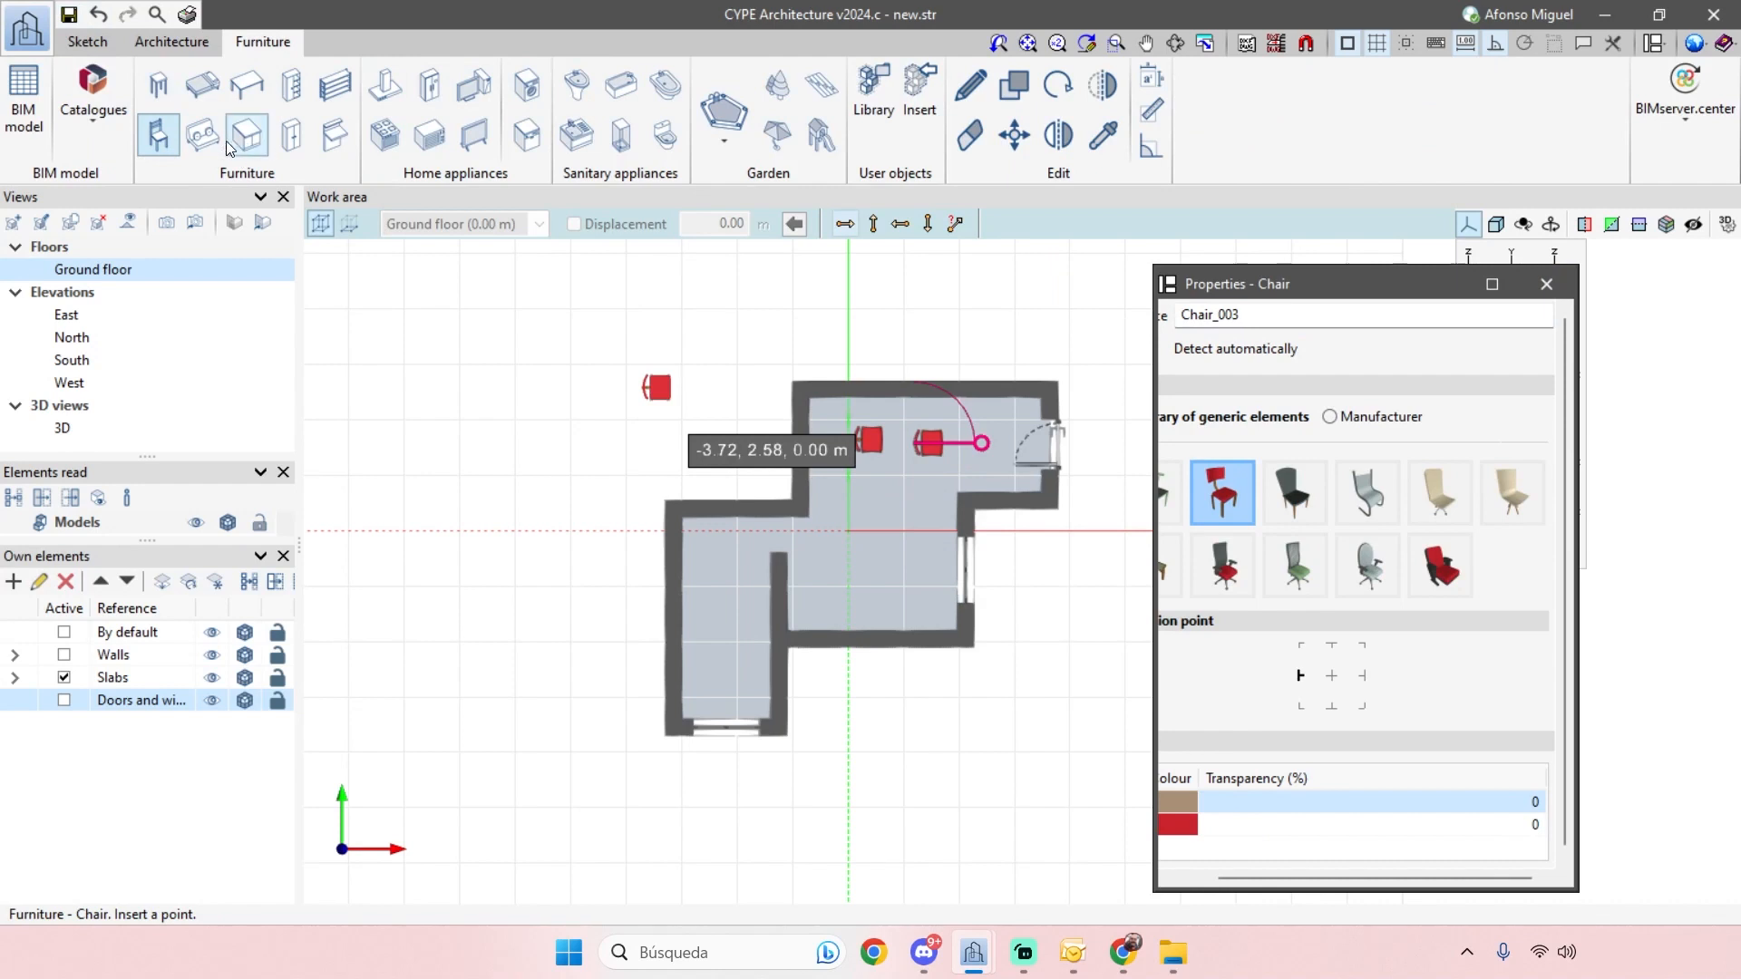
- Place a round wooden table from the library of generic elements in the main room, just south of the two red chairs
click(245, 86)
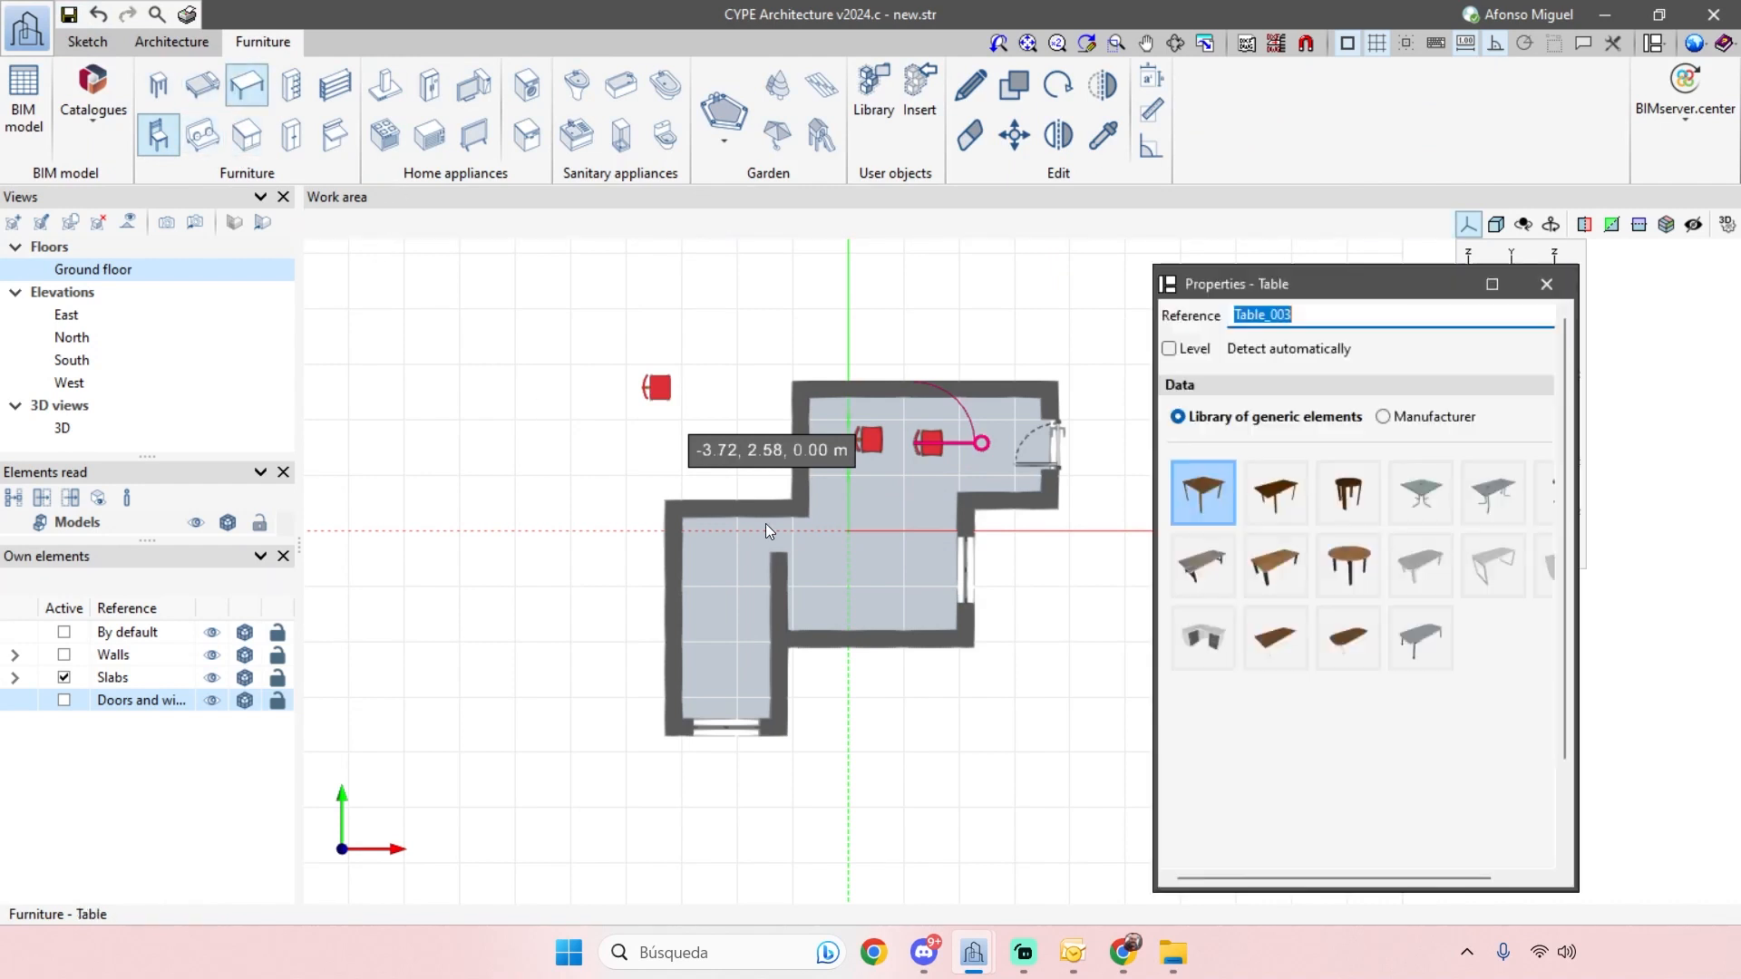
click(1298, 559)
click(896, 497)
middle_drag(1087, 689, 1116, 643)
middle_drag(1036, 747, 698, 766)
middle_drag(944, 704, 847, 680)
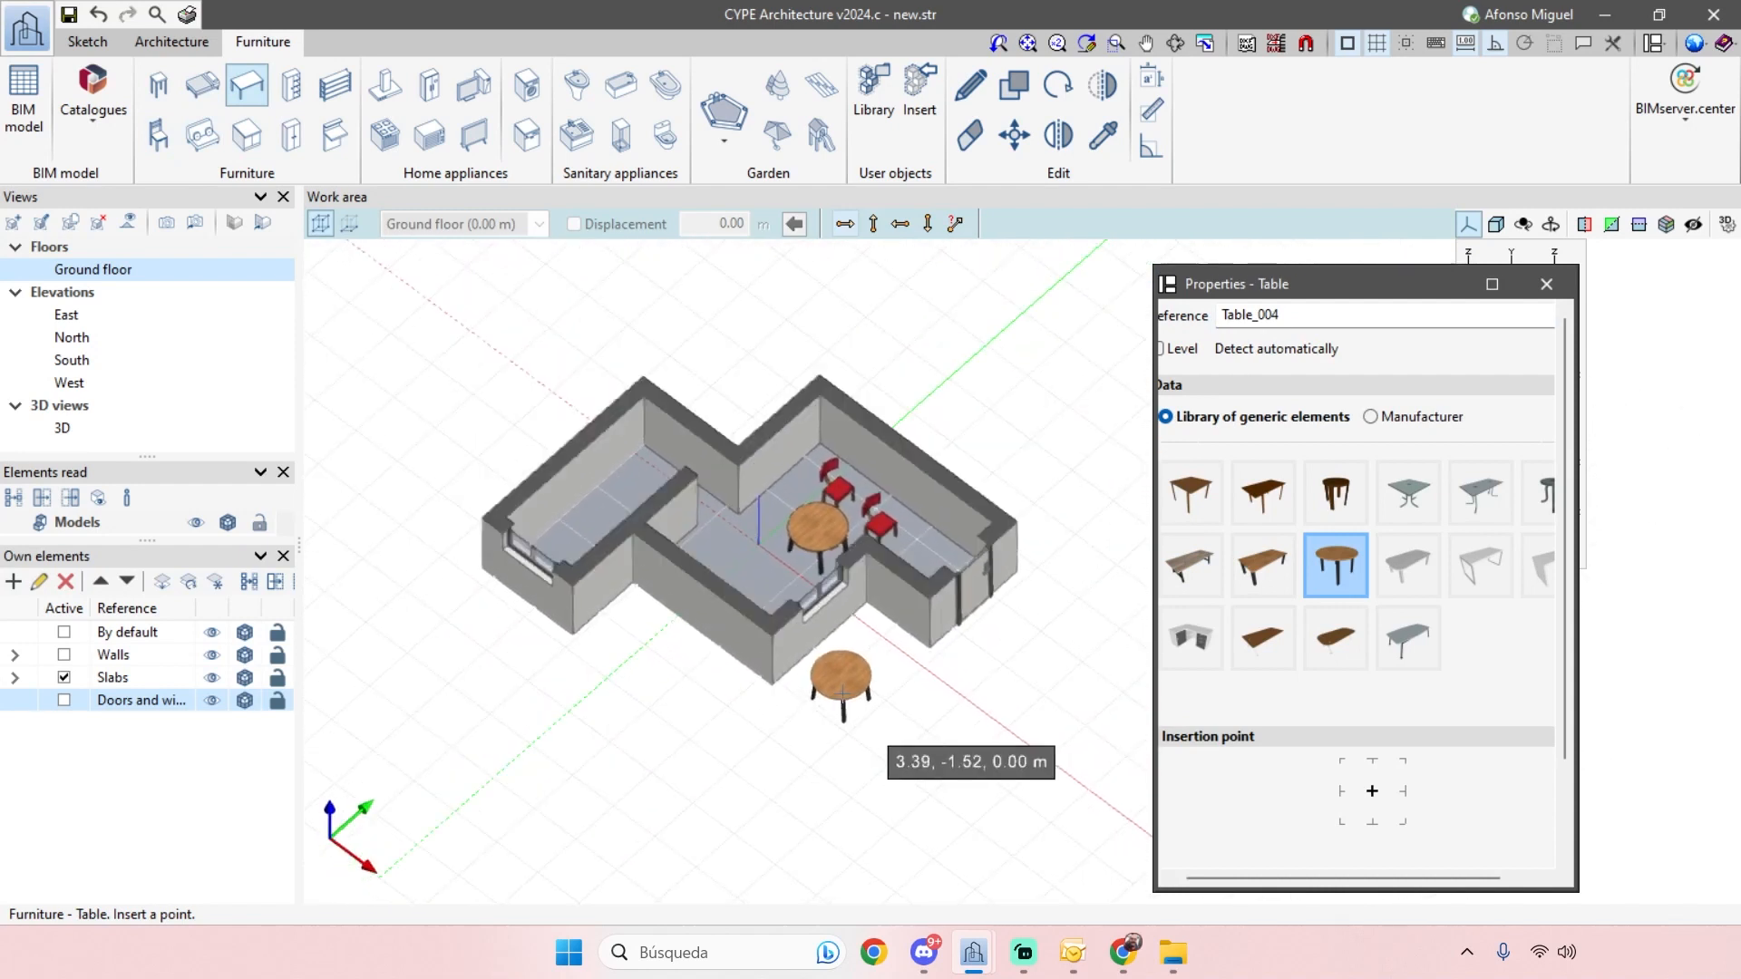
click(1546, 286)
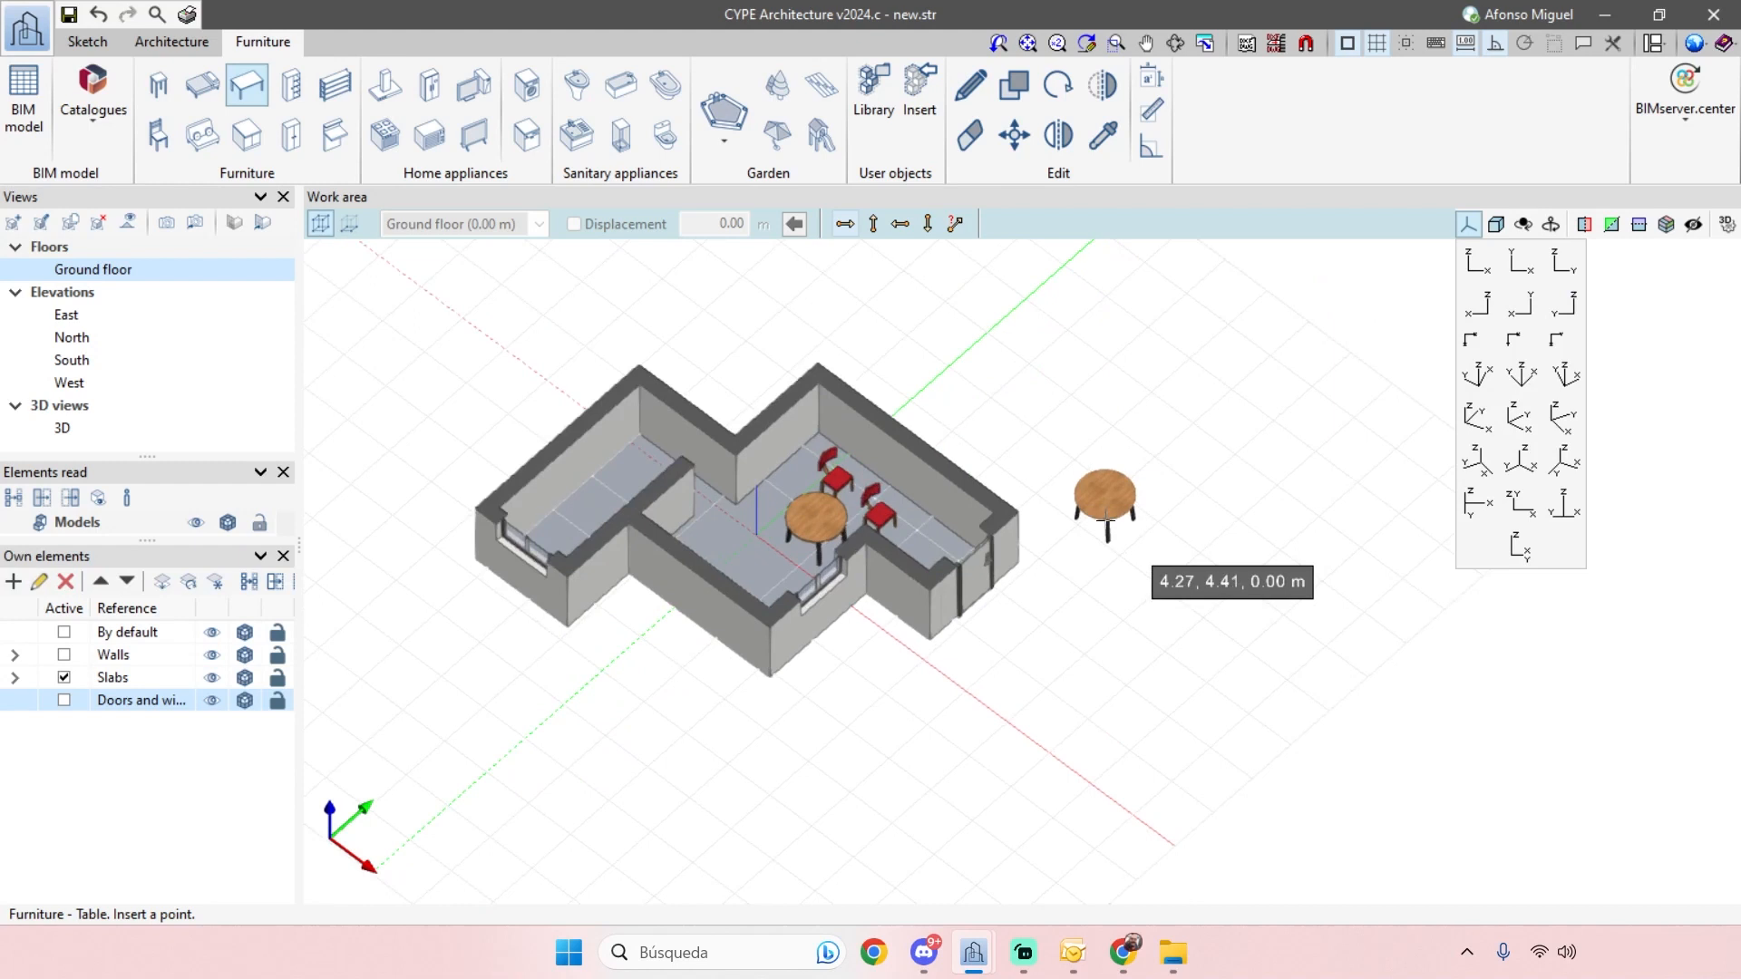
- Examine the building from outside in the 3D view
middle_drag(1275, 438, 1349, 475)
shift+middle_drag(1251, 618, 1235, 538)
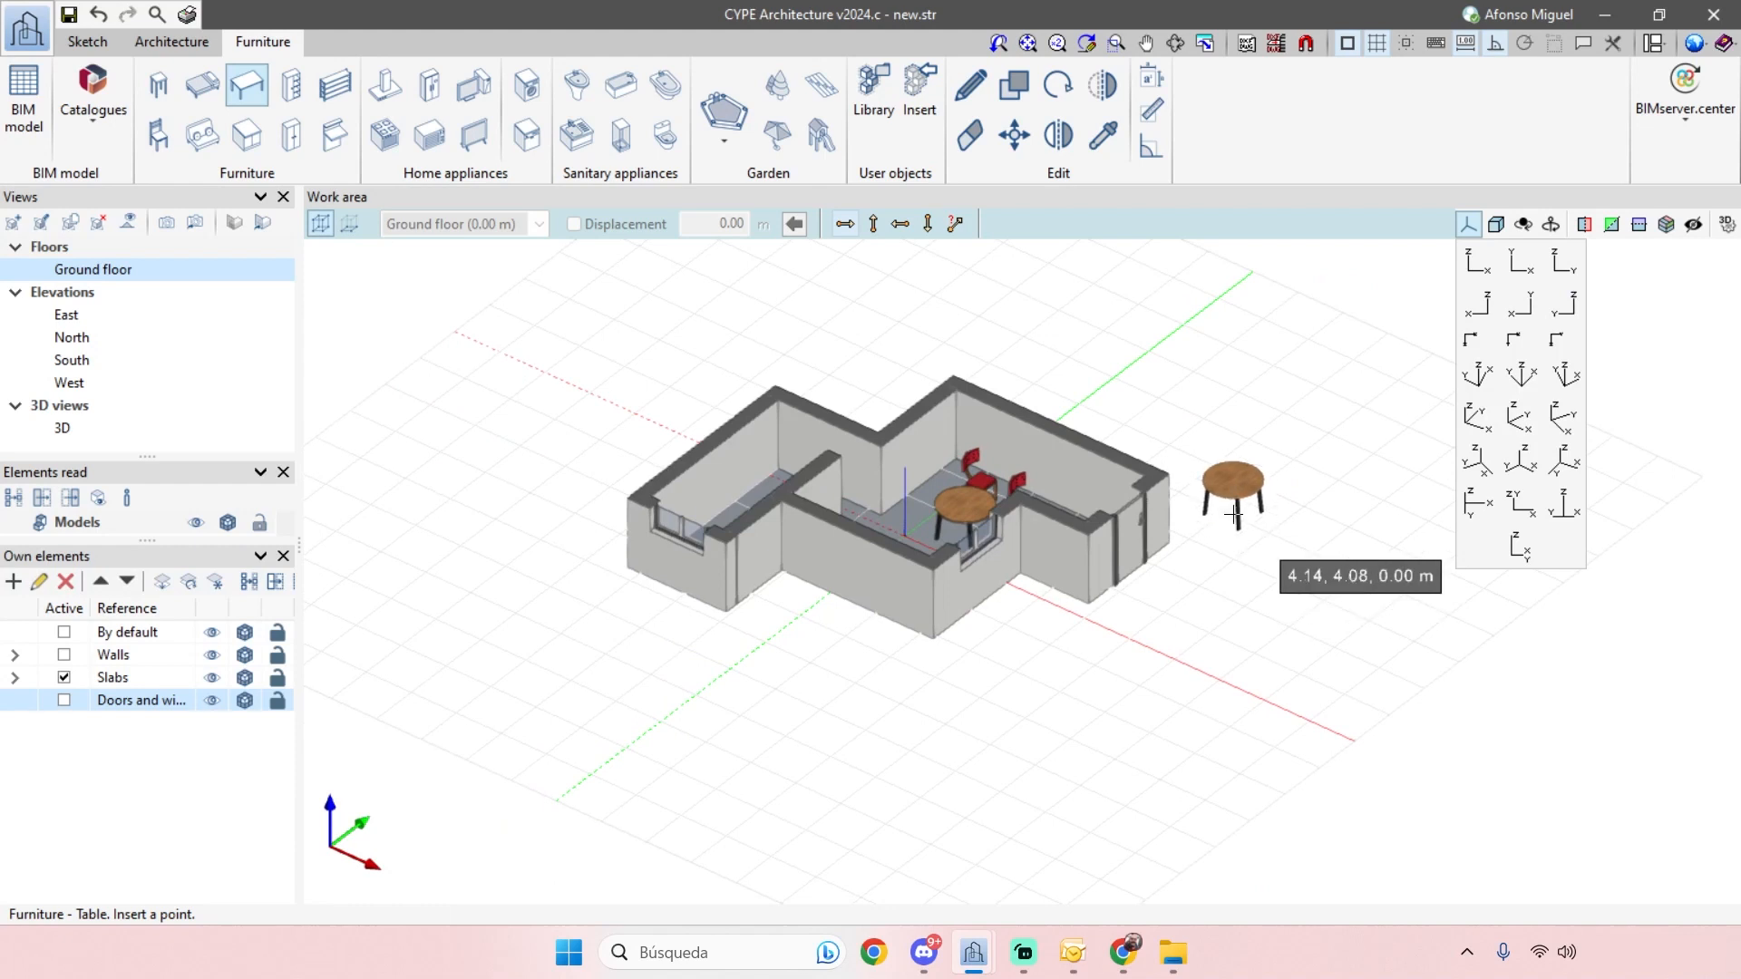
click(62, 427)
scroll(1079, 542, up, 2)
shift+middle_drag(1012, 598, 1062, 604)
scroll(549, 467, up, 1)
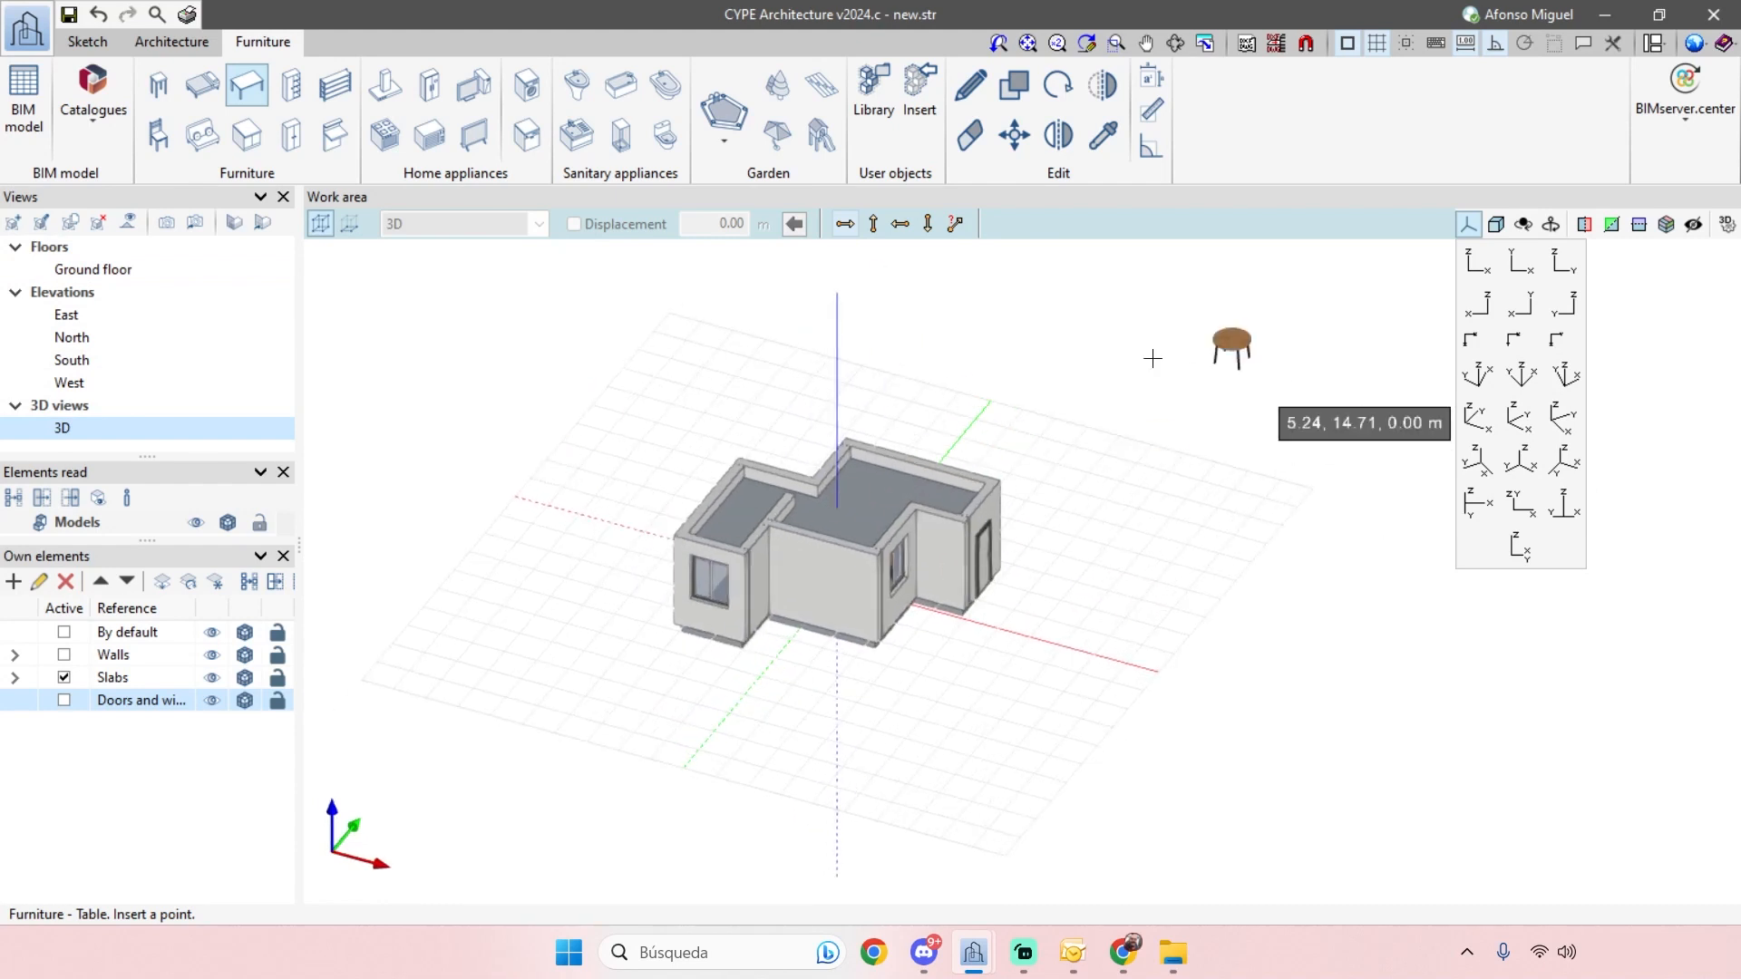
scroll(839, 473, up, 2)
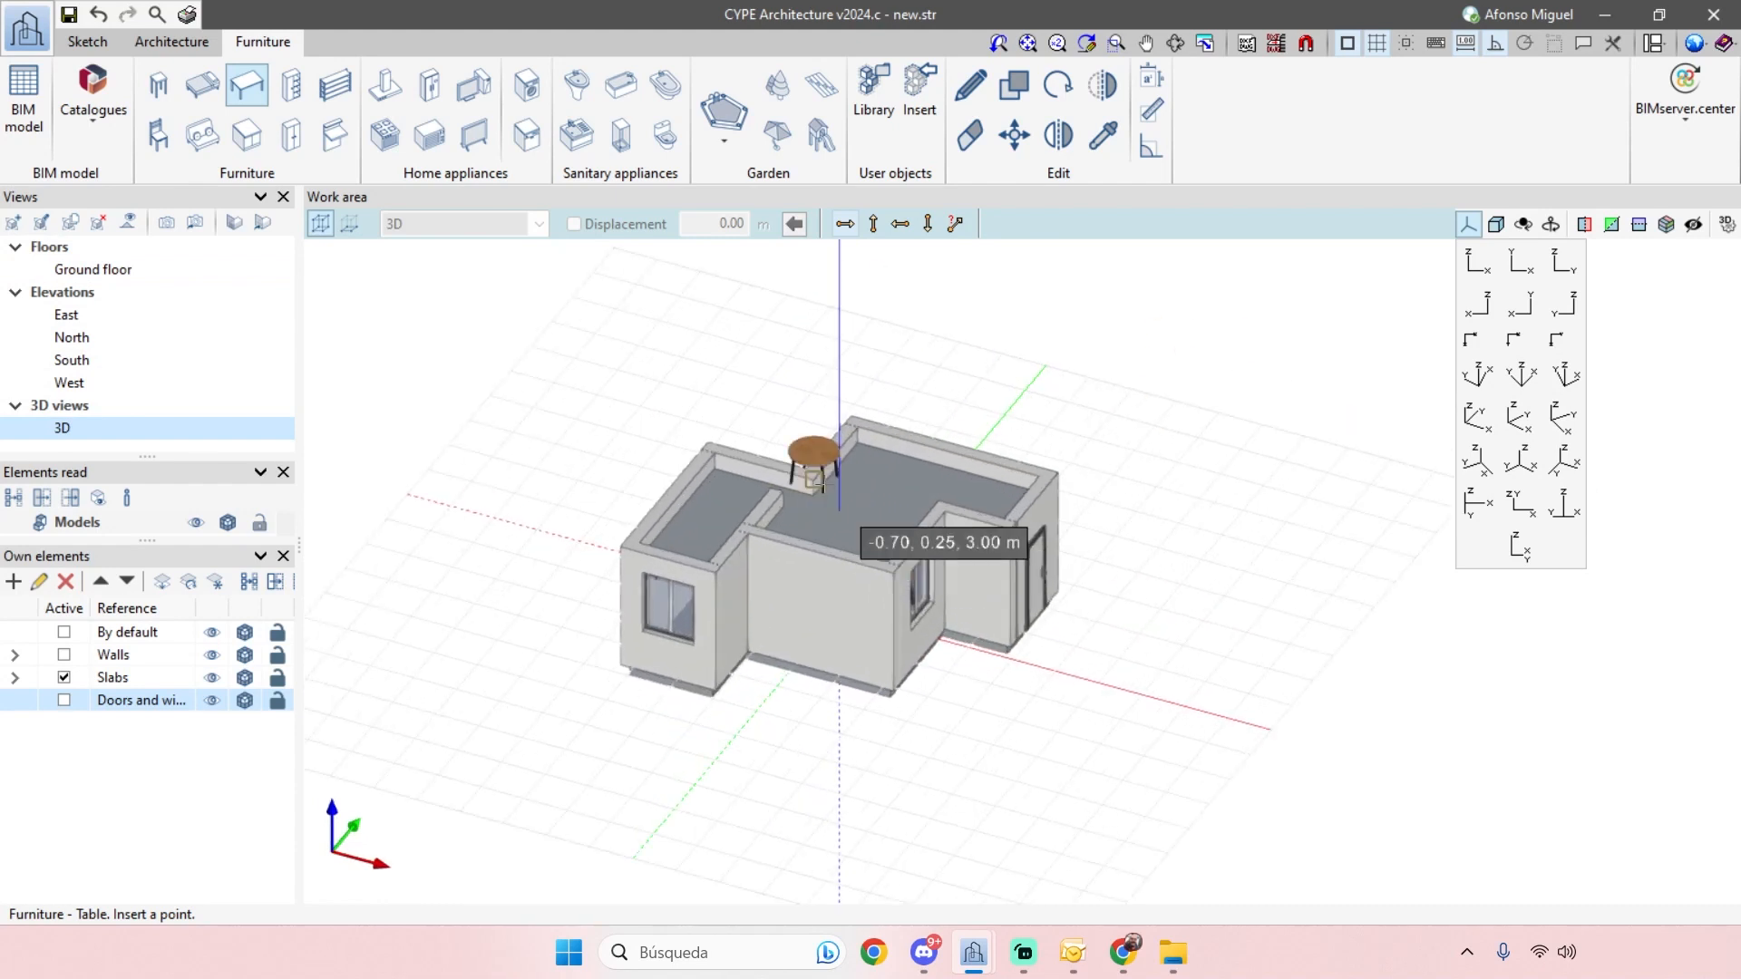
click(172, 42)
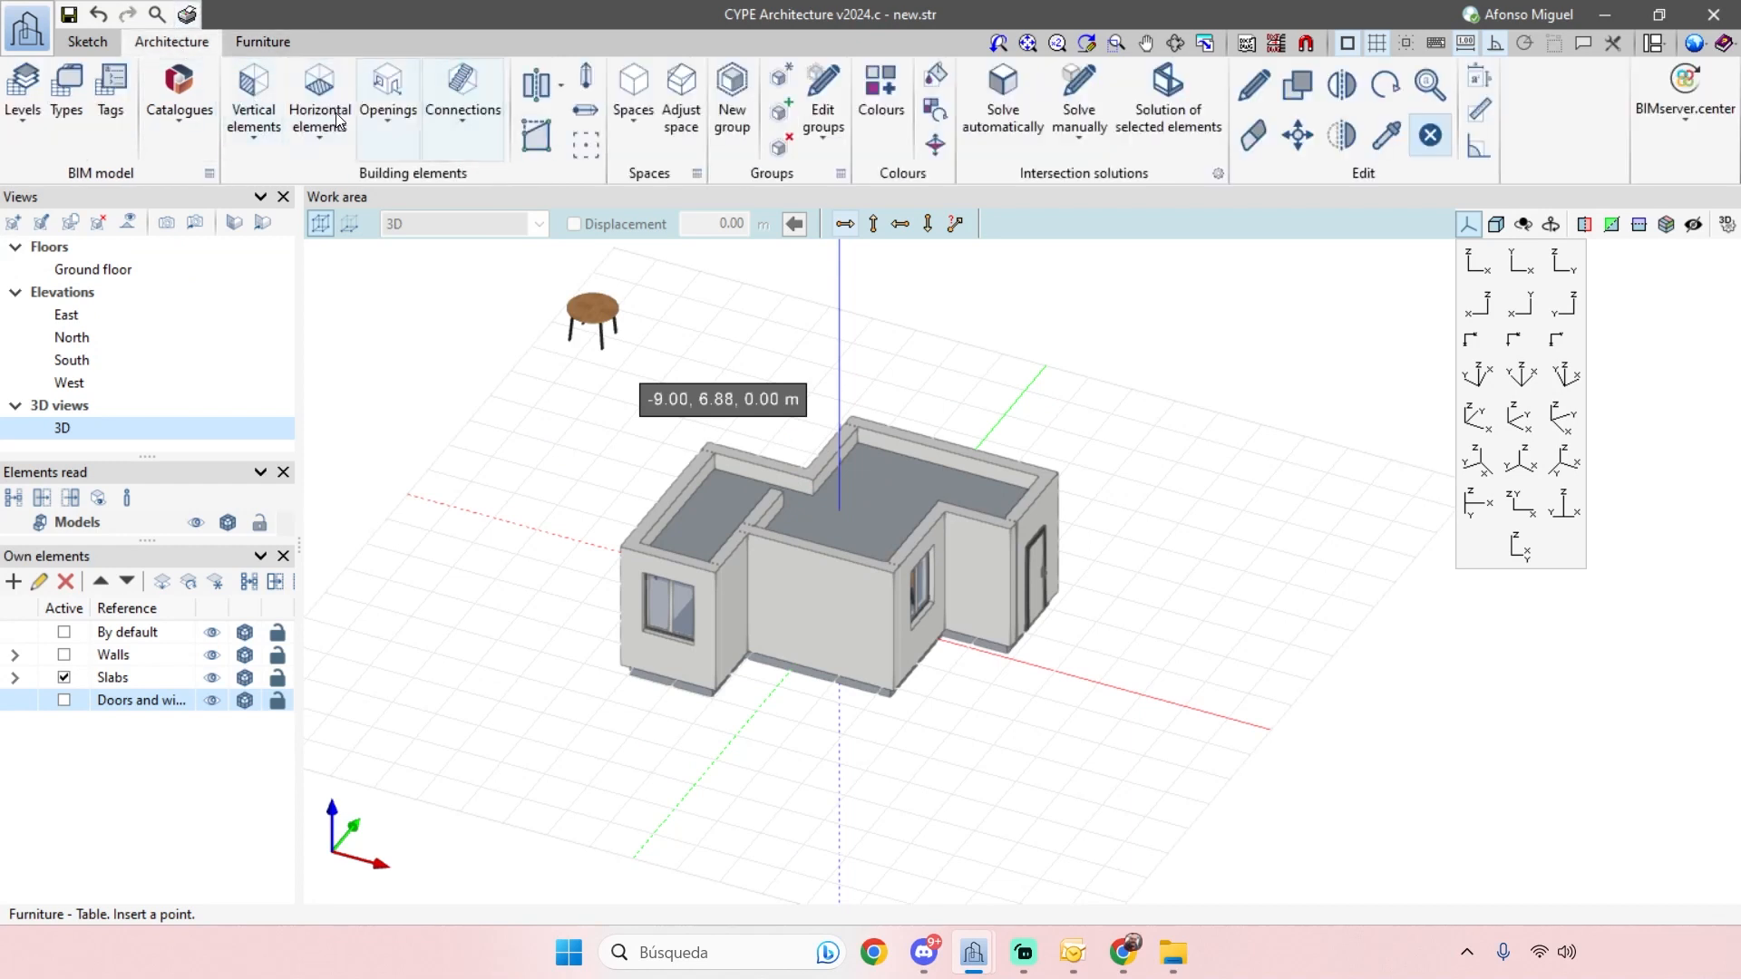
scroll(726, 381, down, 3)
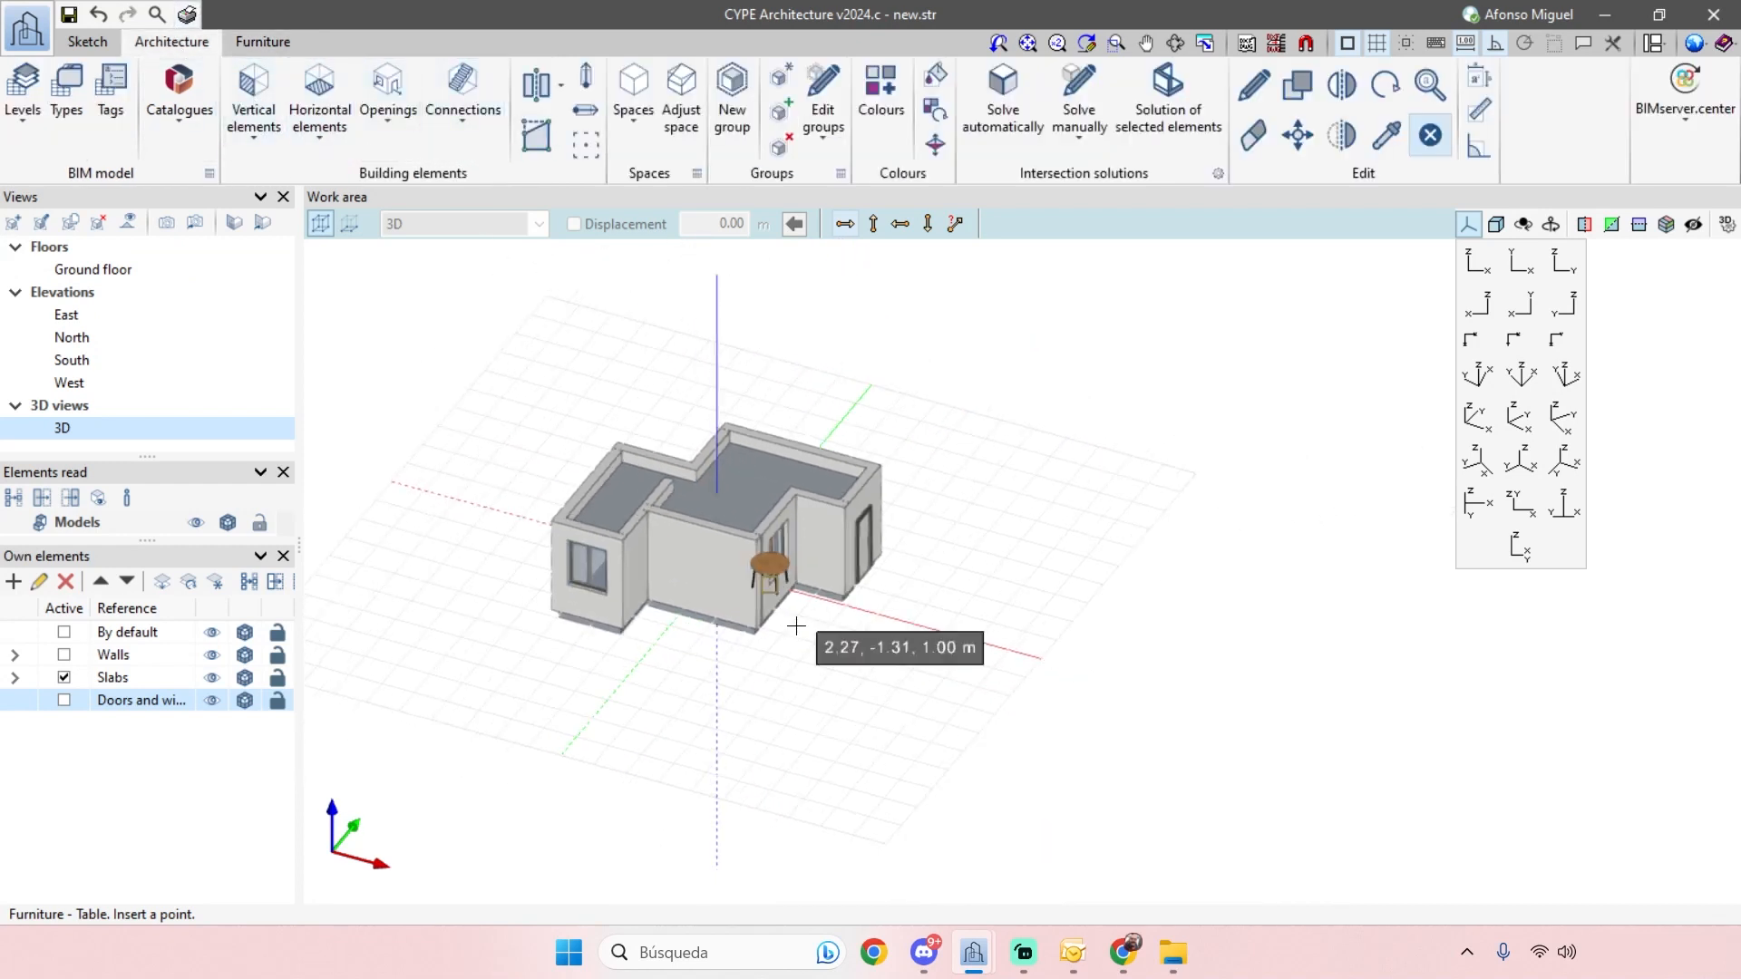
scroll(796, 626, down, 2)
middle_drag(897, 681, 989, 700)
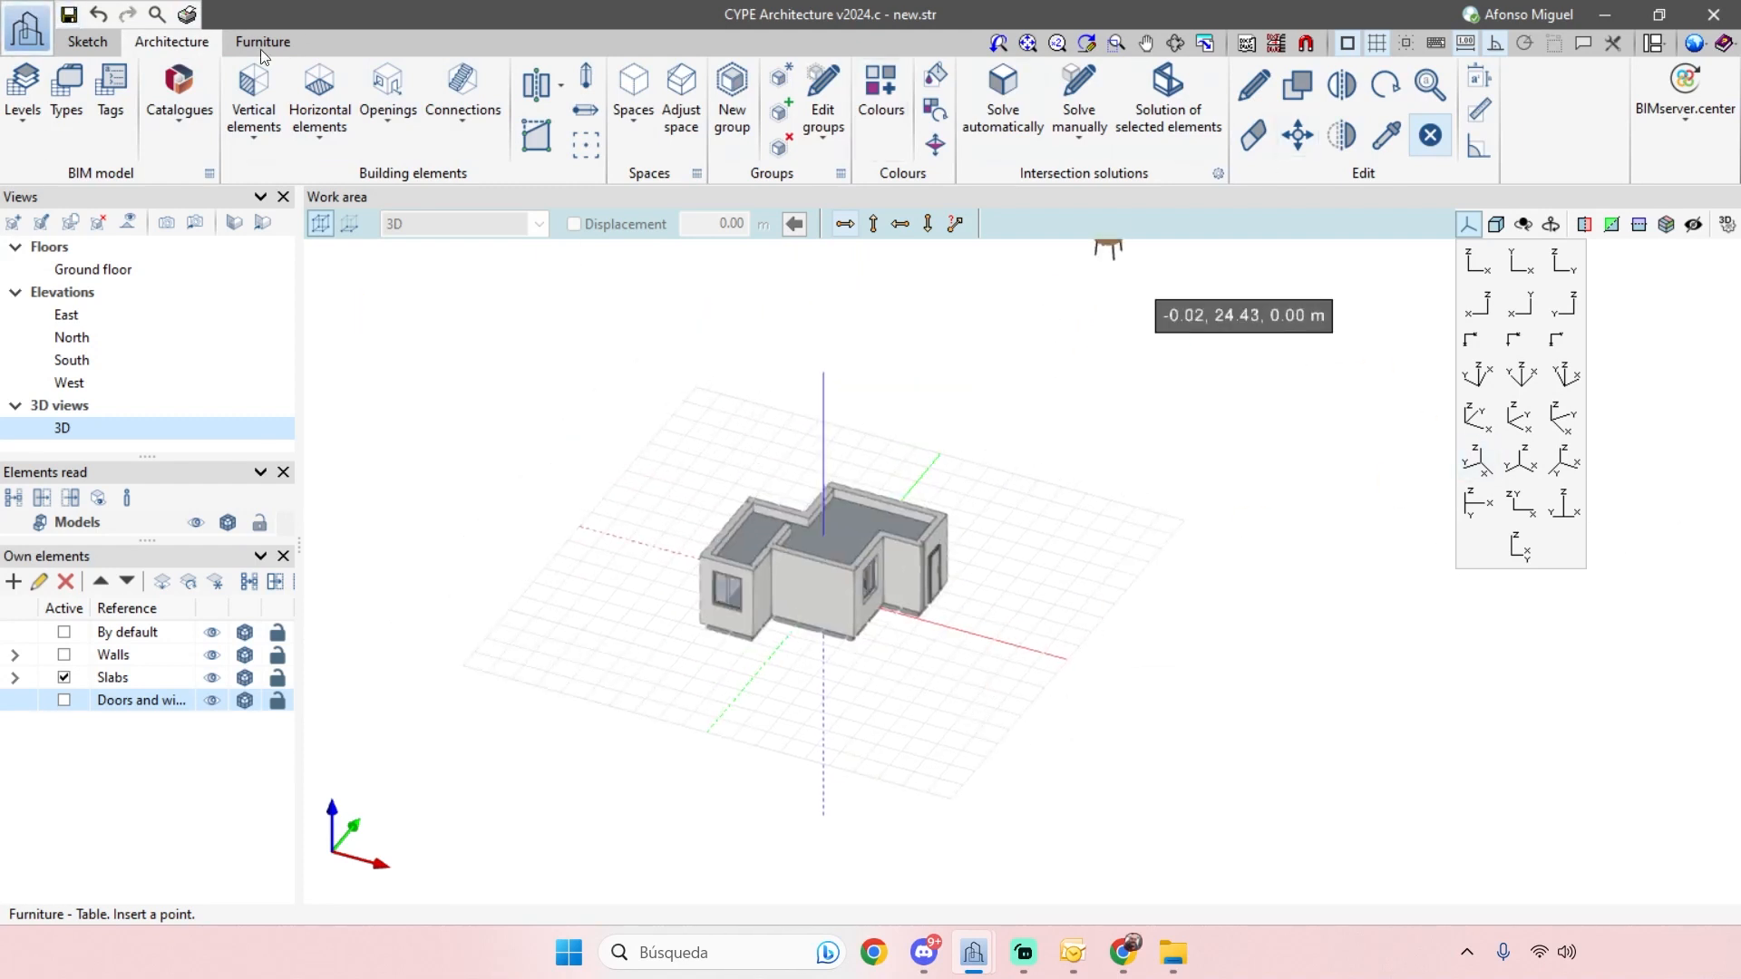
- Move the whole building along the negative X direction, clear of the origin
click(1298, 135)
drag(549, 376, 1042, 711)
click(1135, 732)
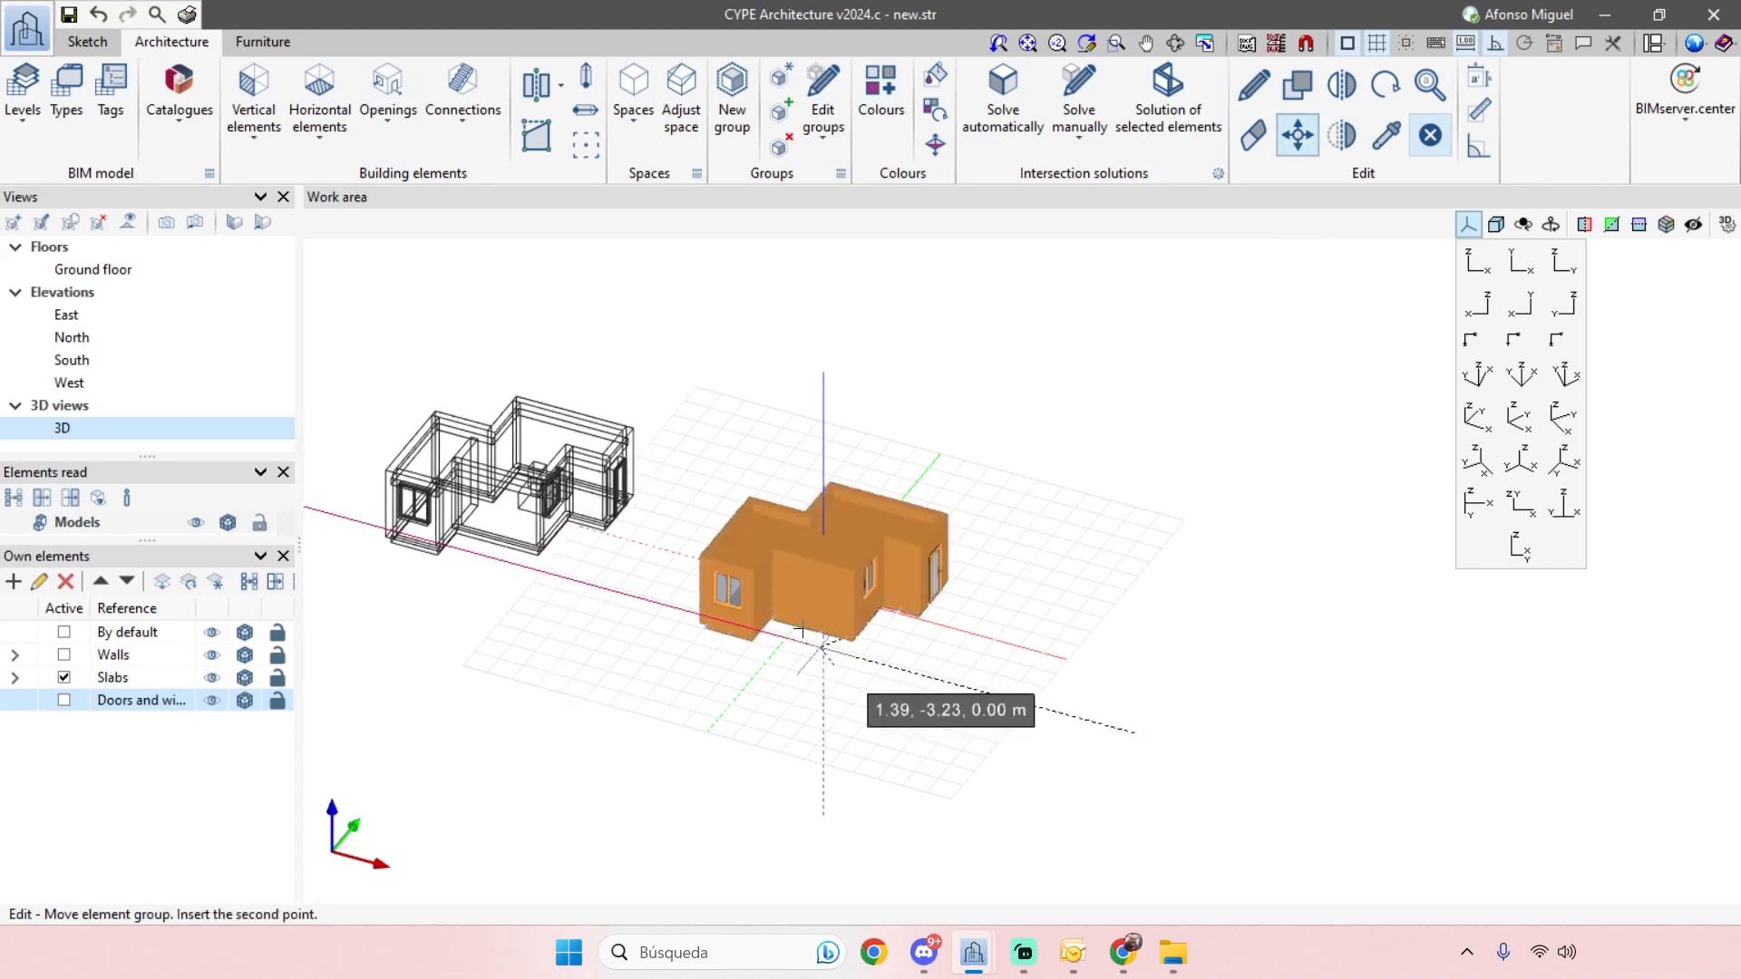
key(1)
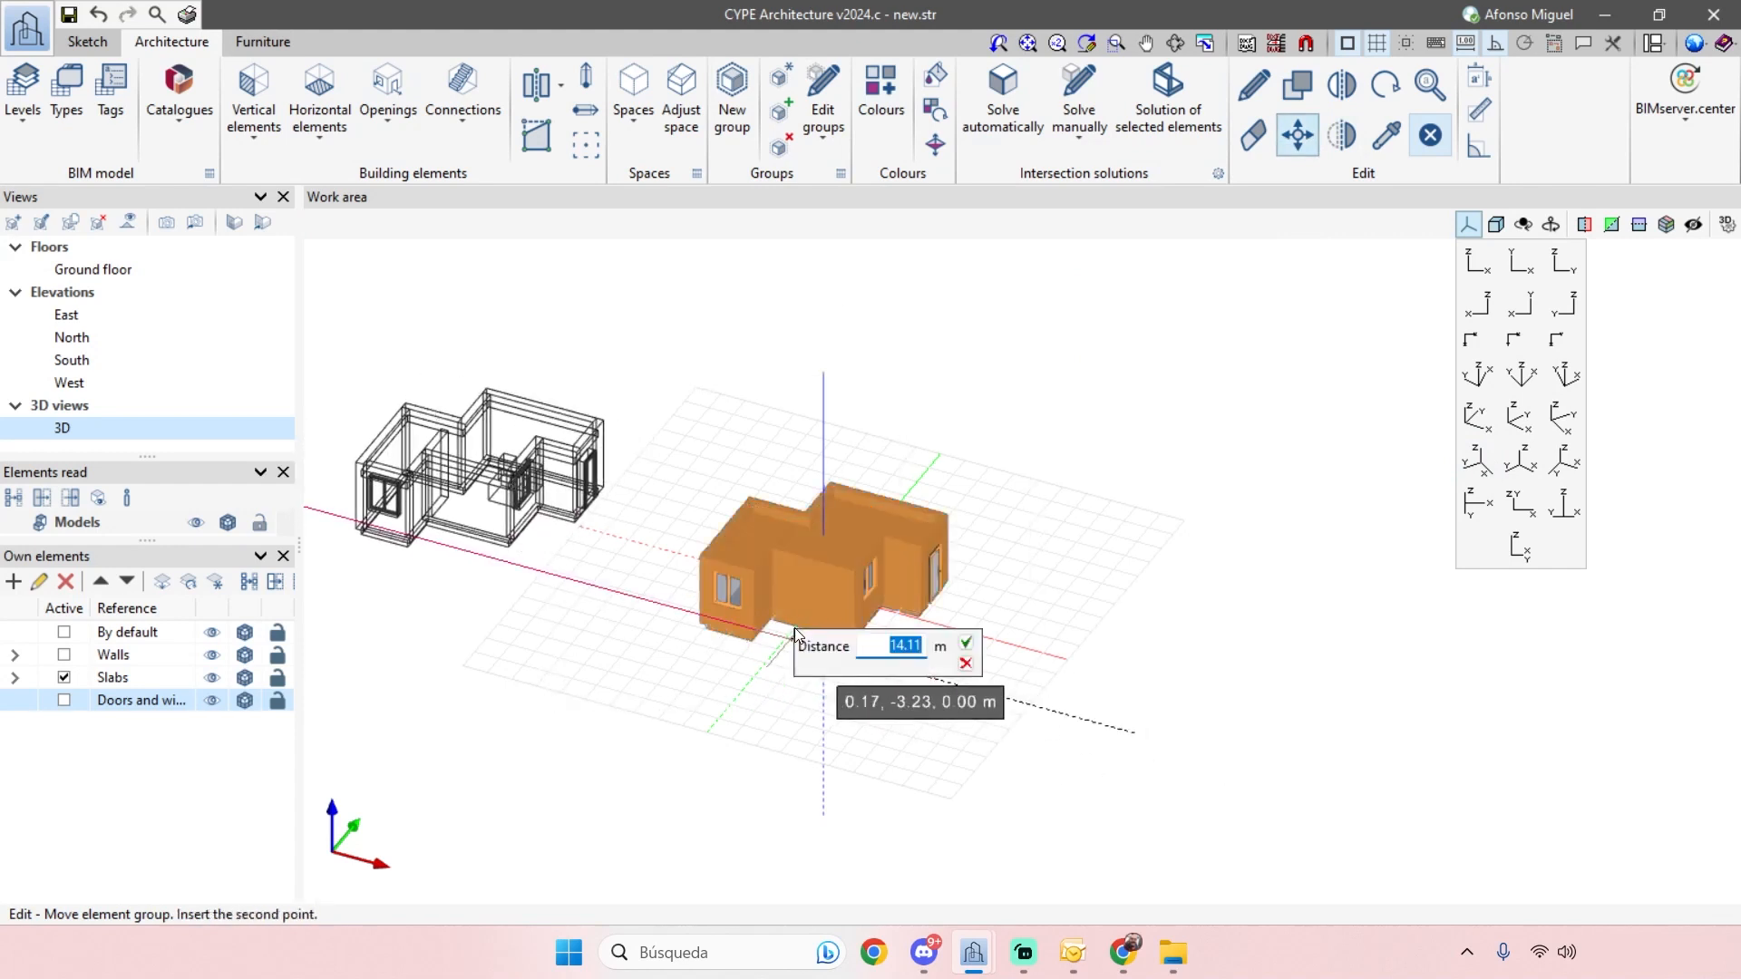
key(Return)
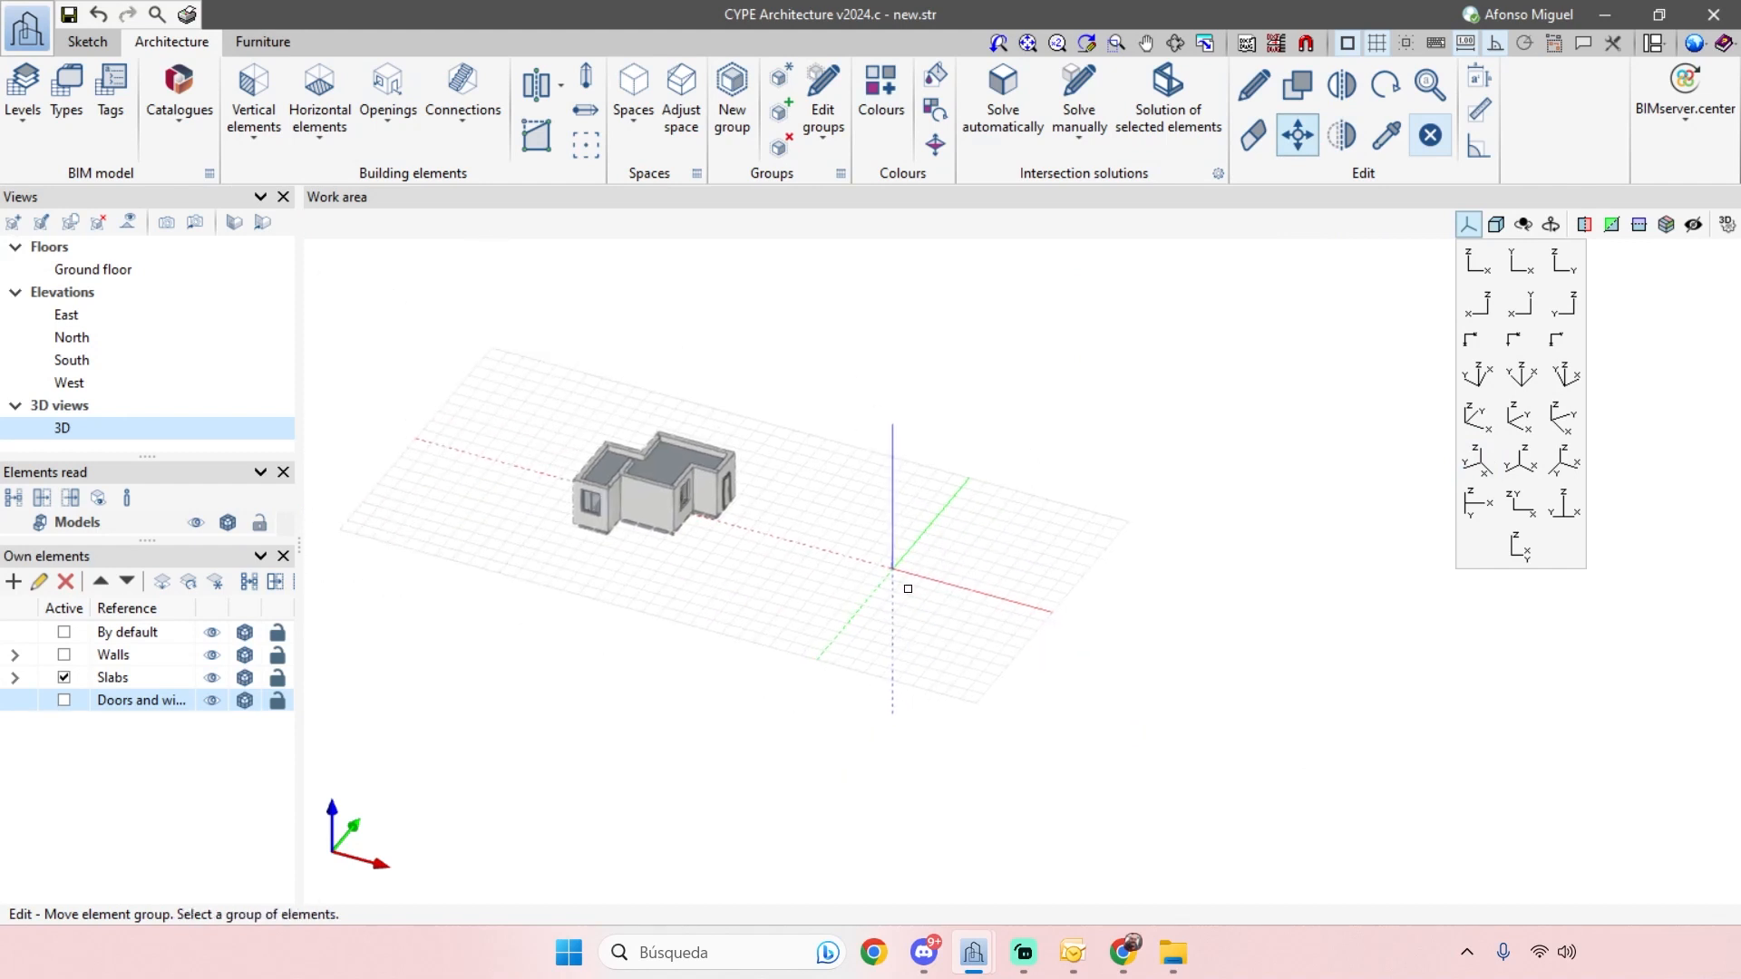
- Load the file Example DWG.dwg as a DXF-DWG template
mouse_move(948, 488)
shift+middle_down()
mouse_move(1029, 610)
mouse_move(1002, 381)
mouse_move(940, 469)
mouse_move(925, 462)
shift+middle_up()
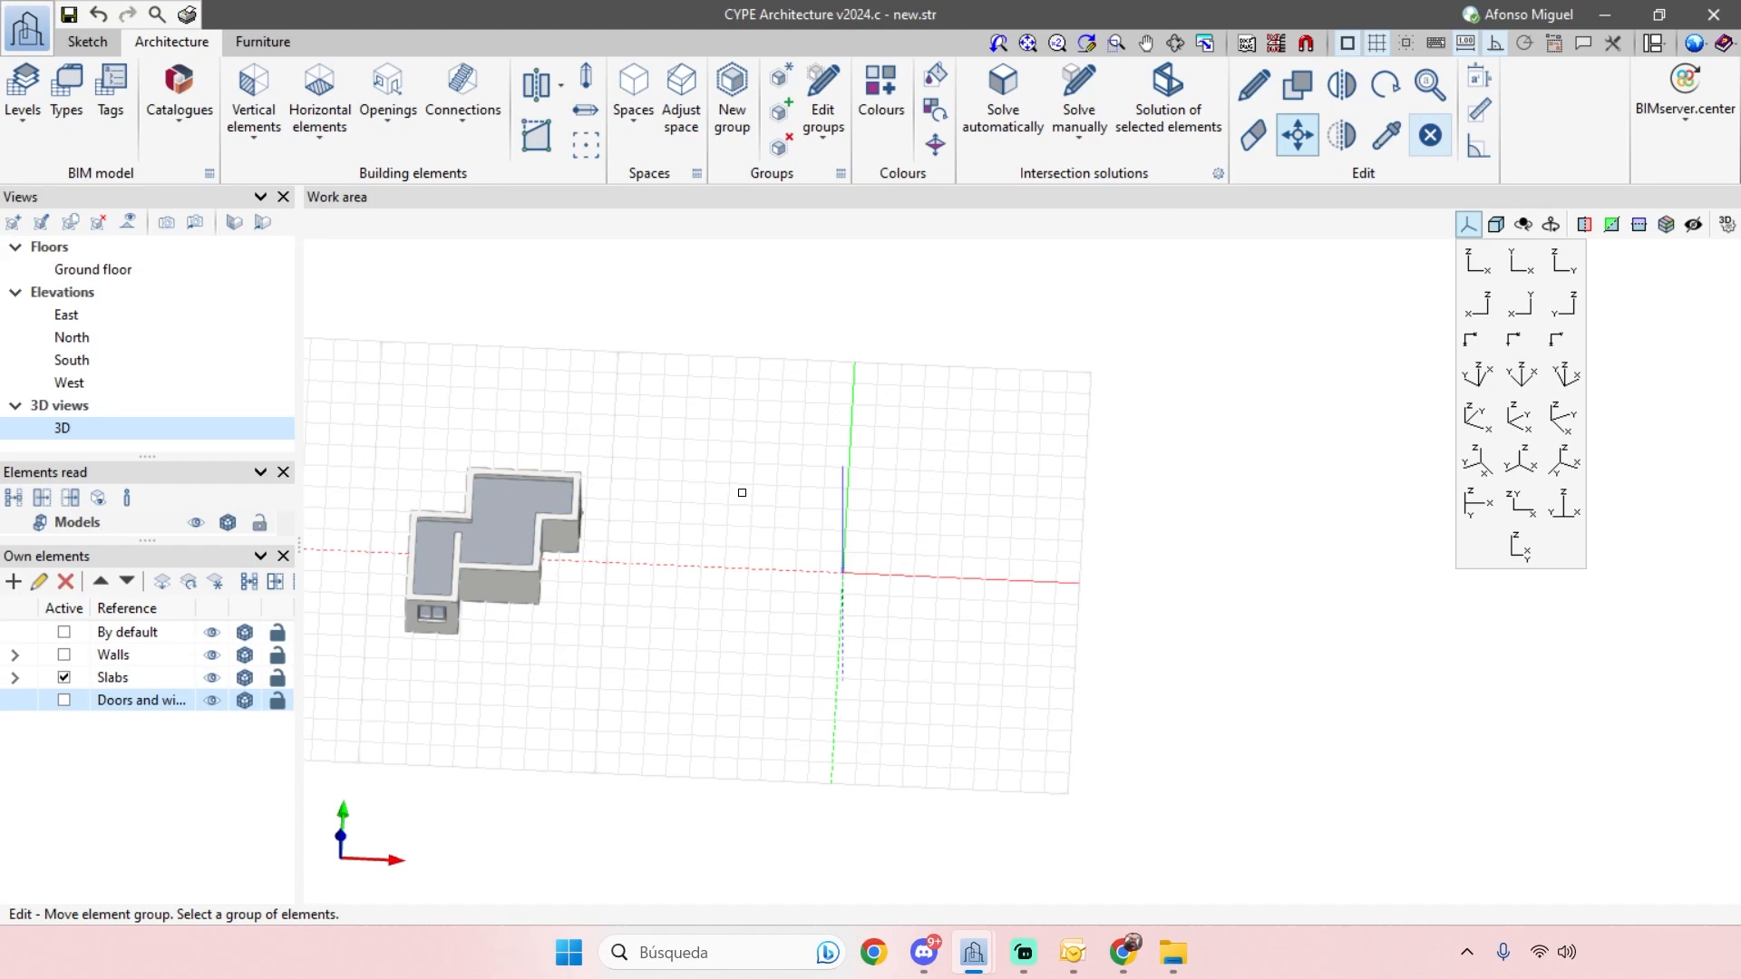
click(1253, 47)
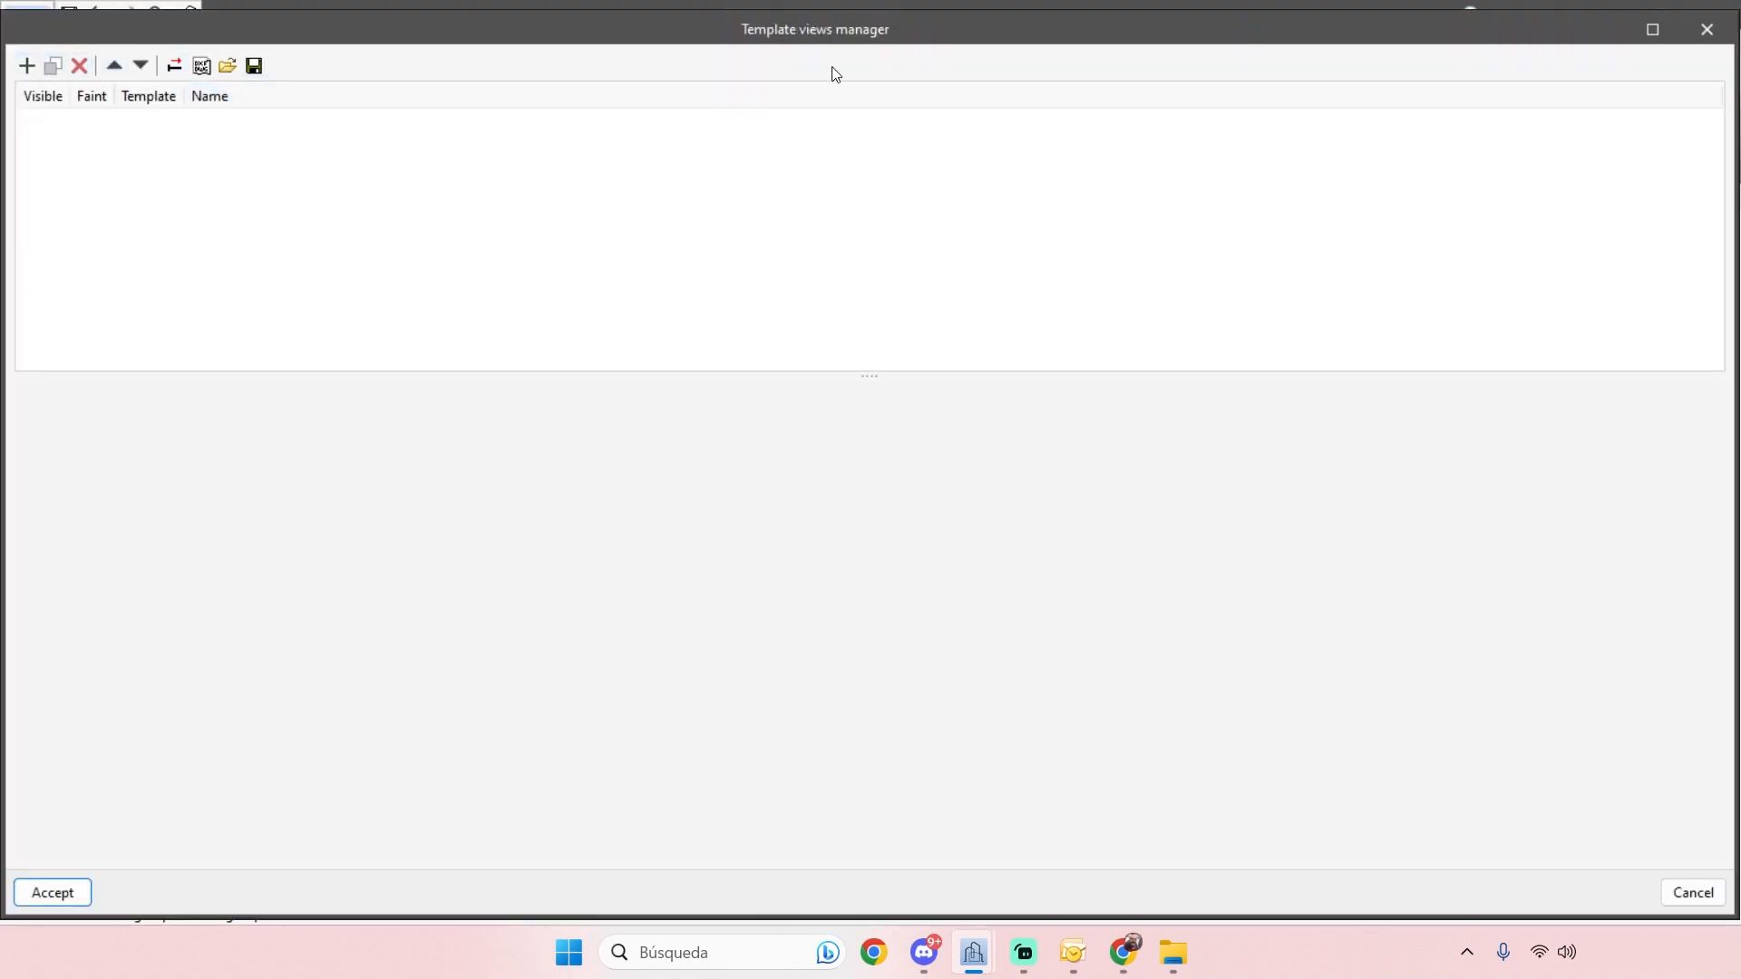
click(27, 67)
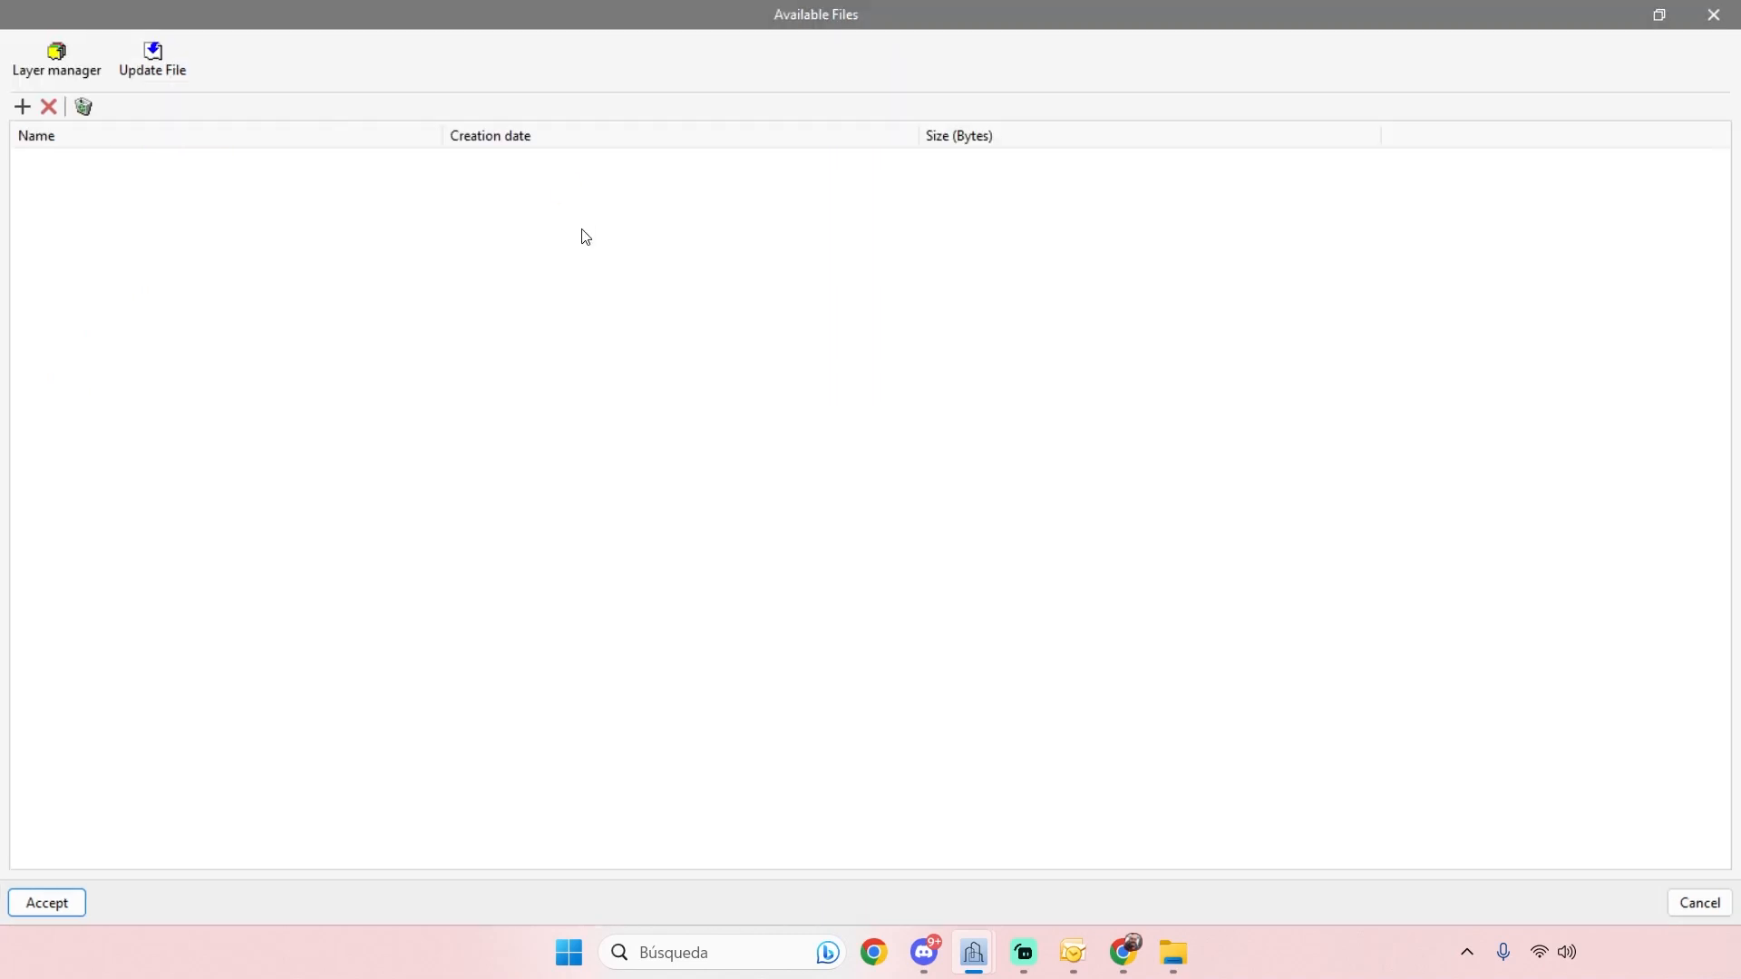
click(456, 188)
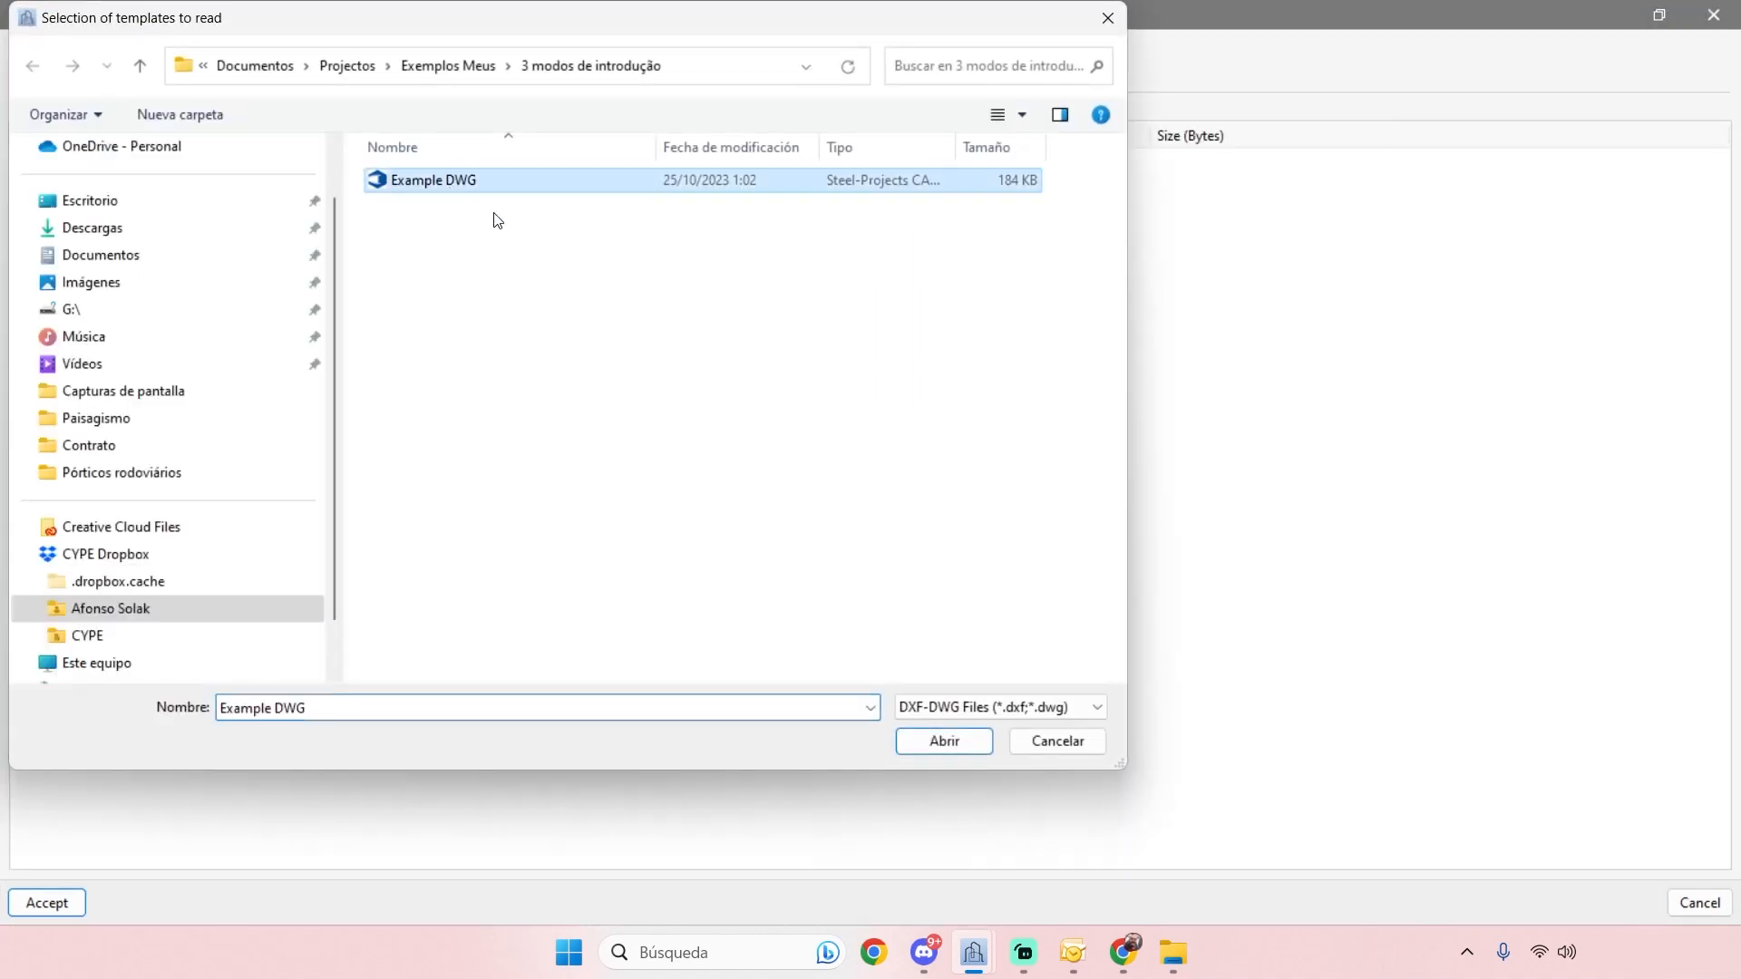
click(991, 748)
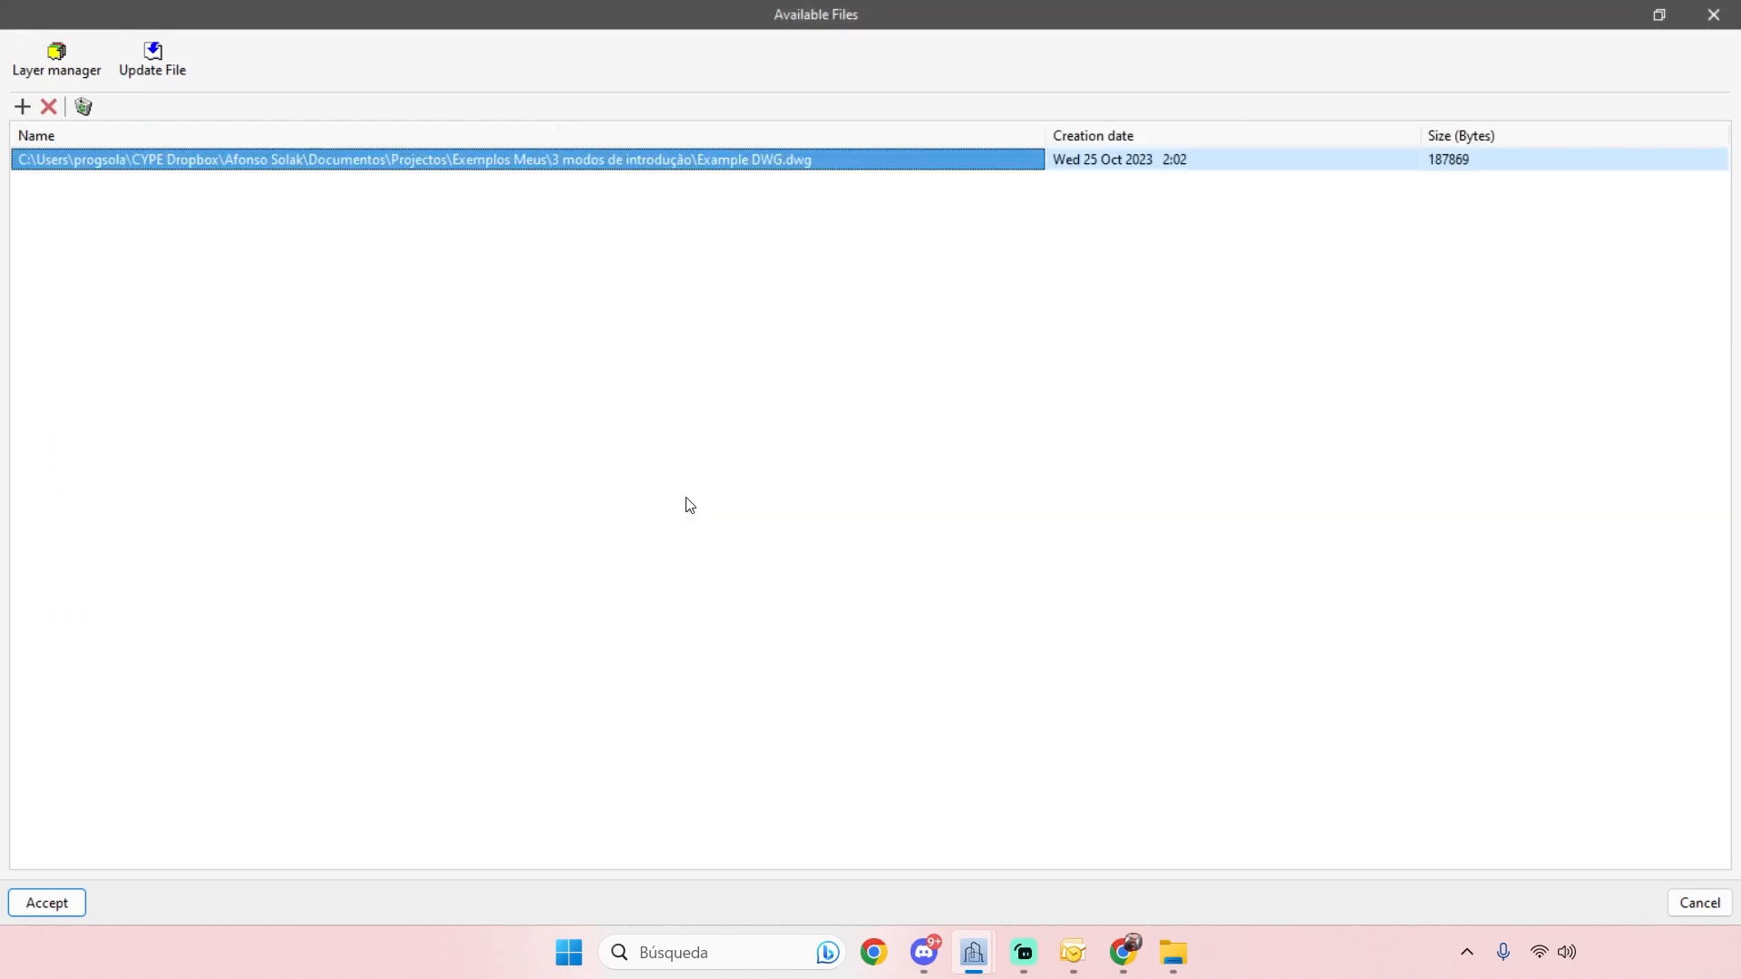
click(72, 905)
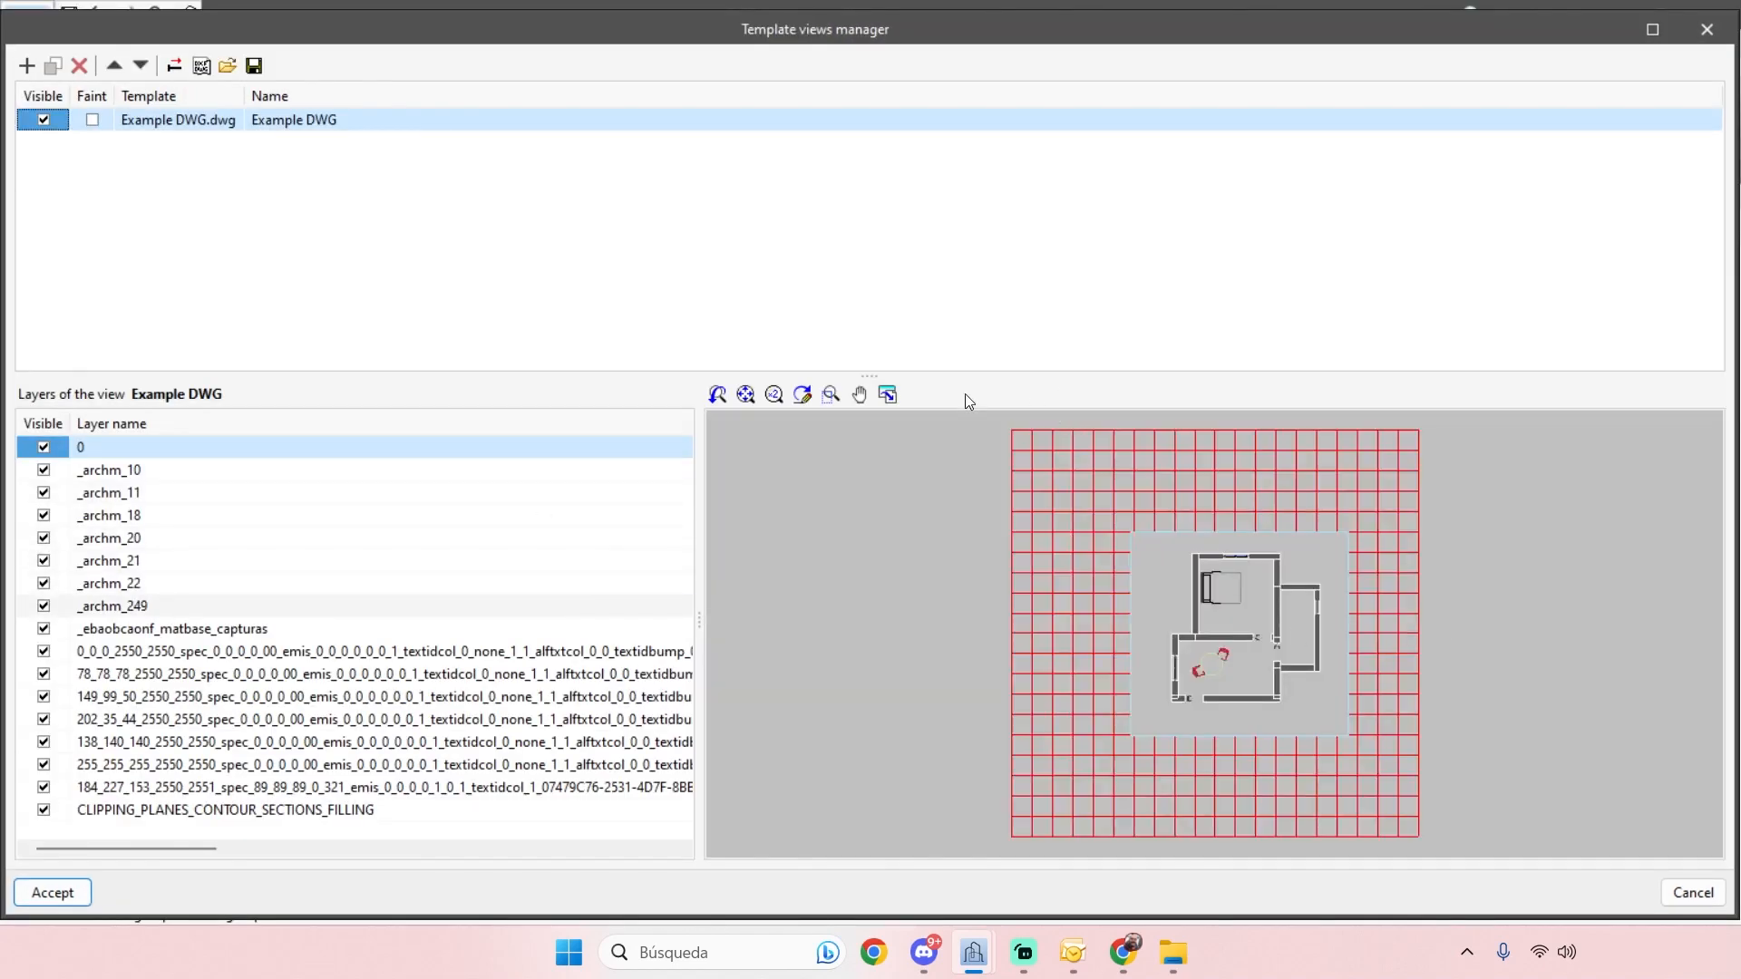
- Hide the template layers CLIPPING_PLANES_CONTOUR_SECTIONS_FILLING and _ebaobcaonf_matbase_capturas, and accept the template views
drag(864, 373, 866, 301)
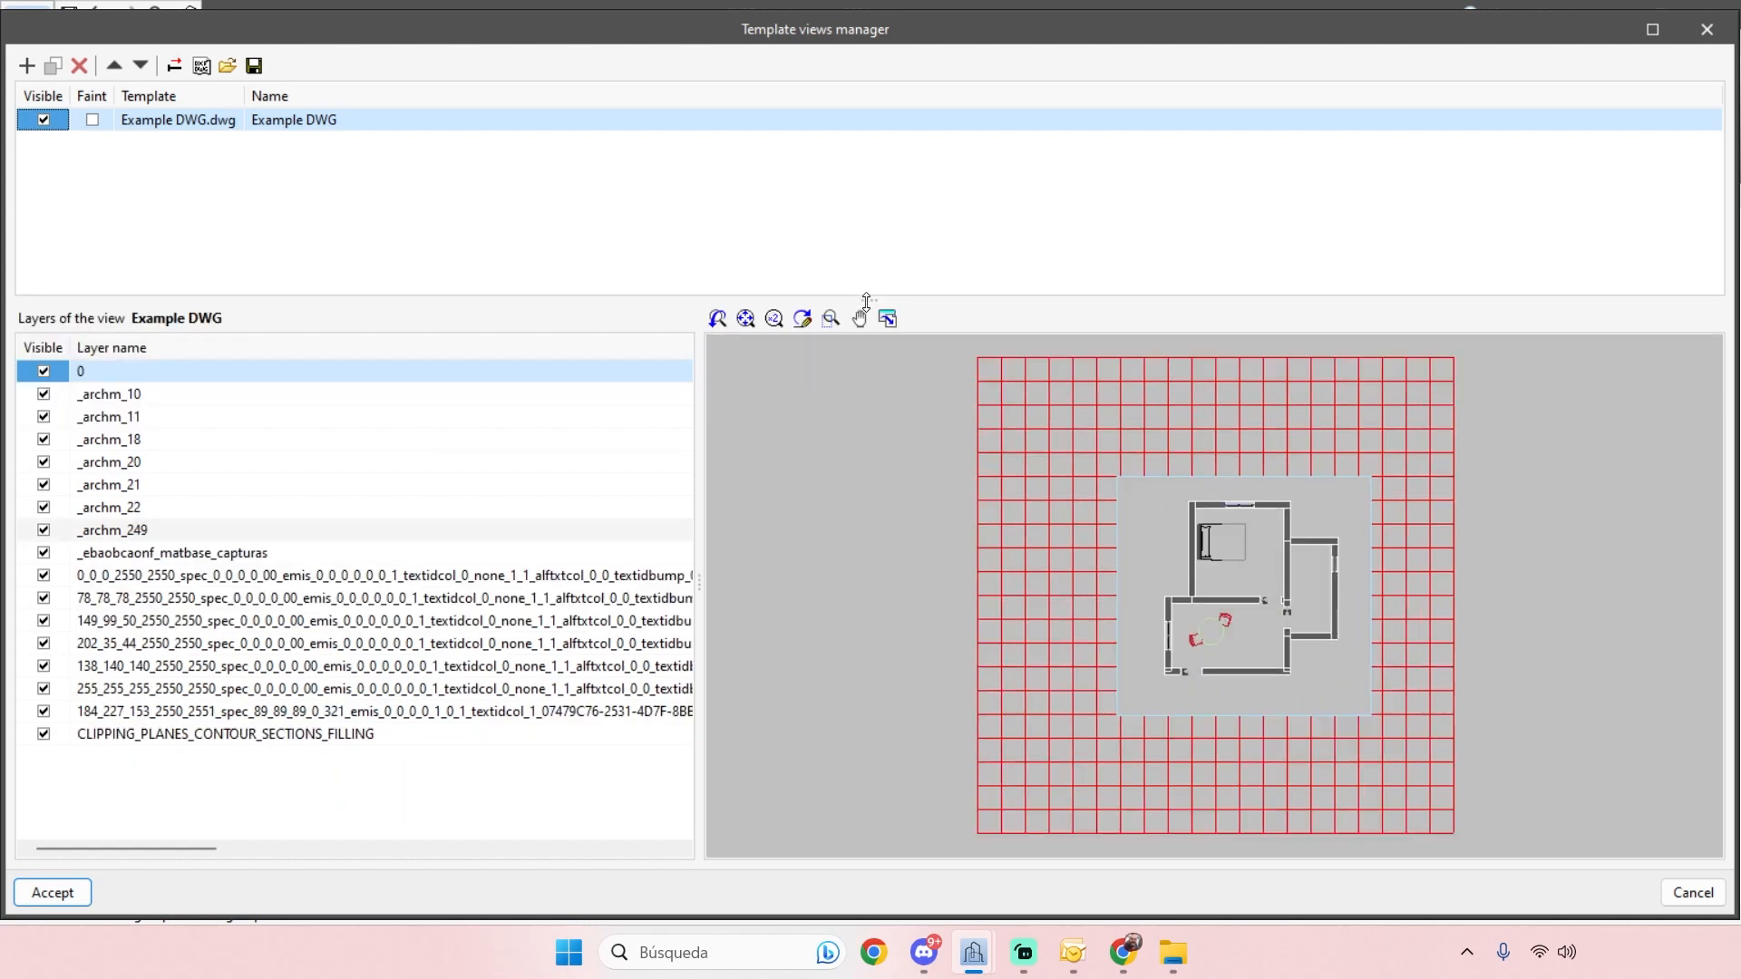
click(45, 735)
click(47, 736)
click(45, 735)
click(44, 554)
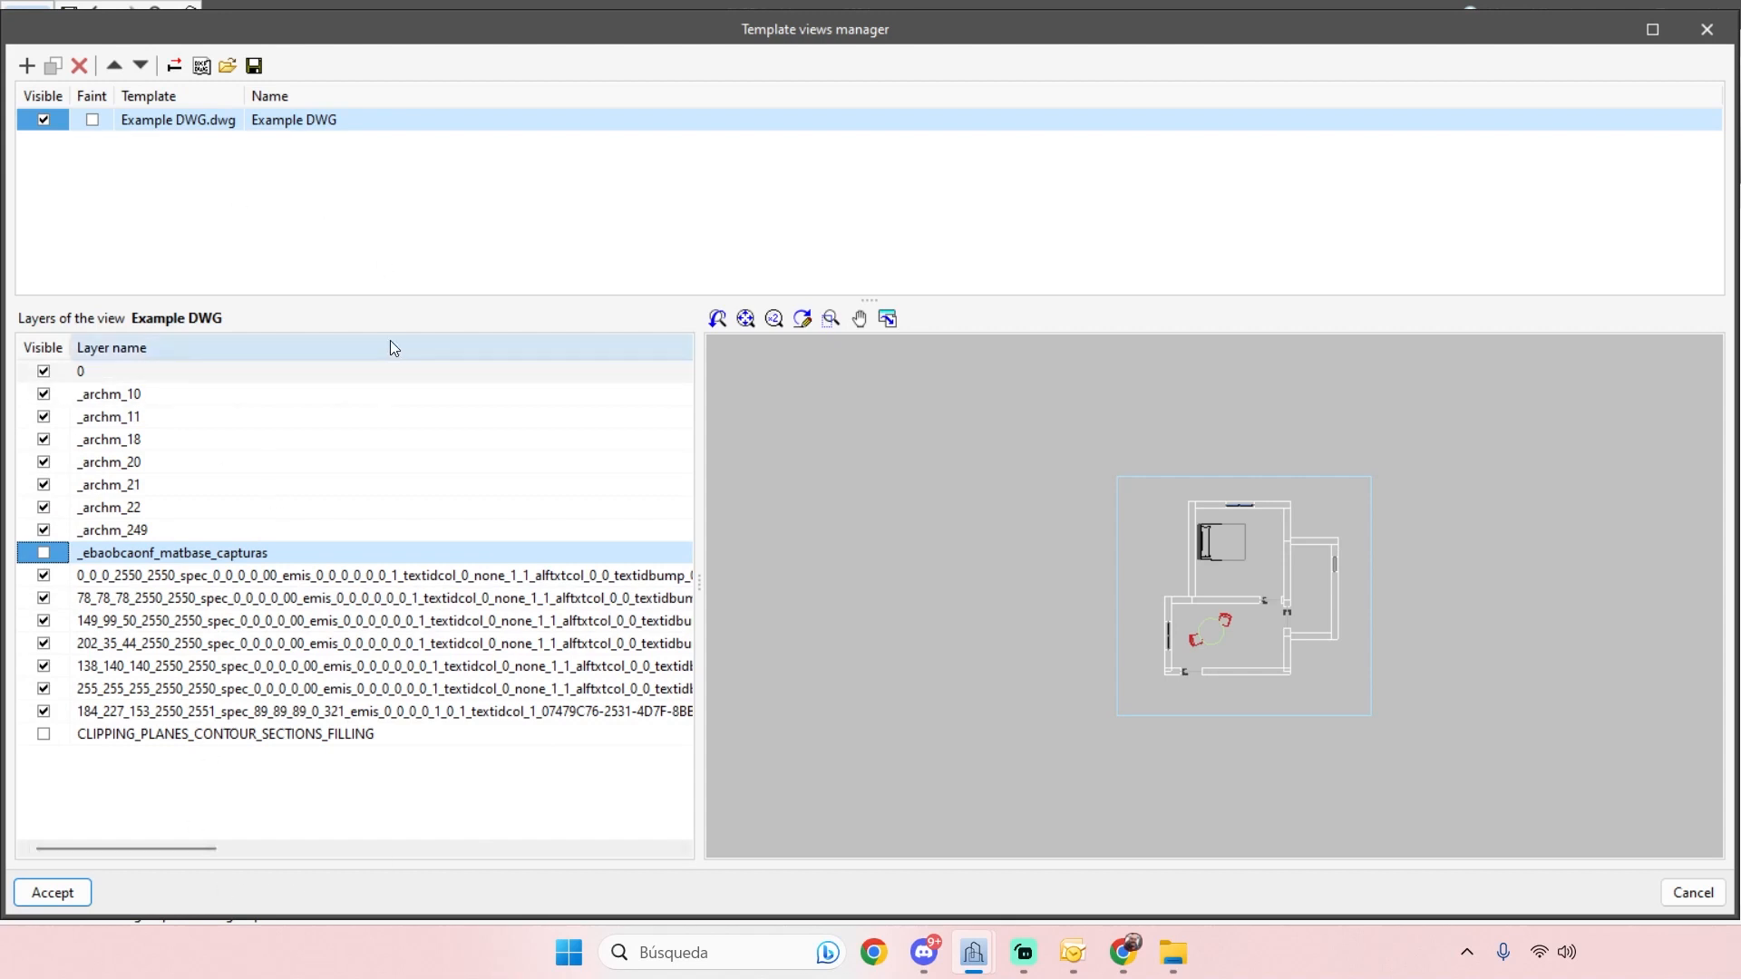
click(53, 893)
- Edit the 3D view so that the selected Example DWG template is shown in each floor view
mouse_move(861, 486)
middle_down()
mouse_move(844, 480)
mouse_move(874, 486)
middle_up()
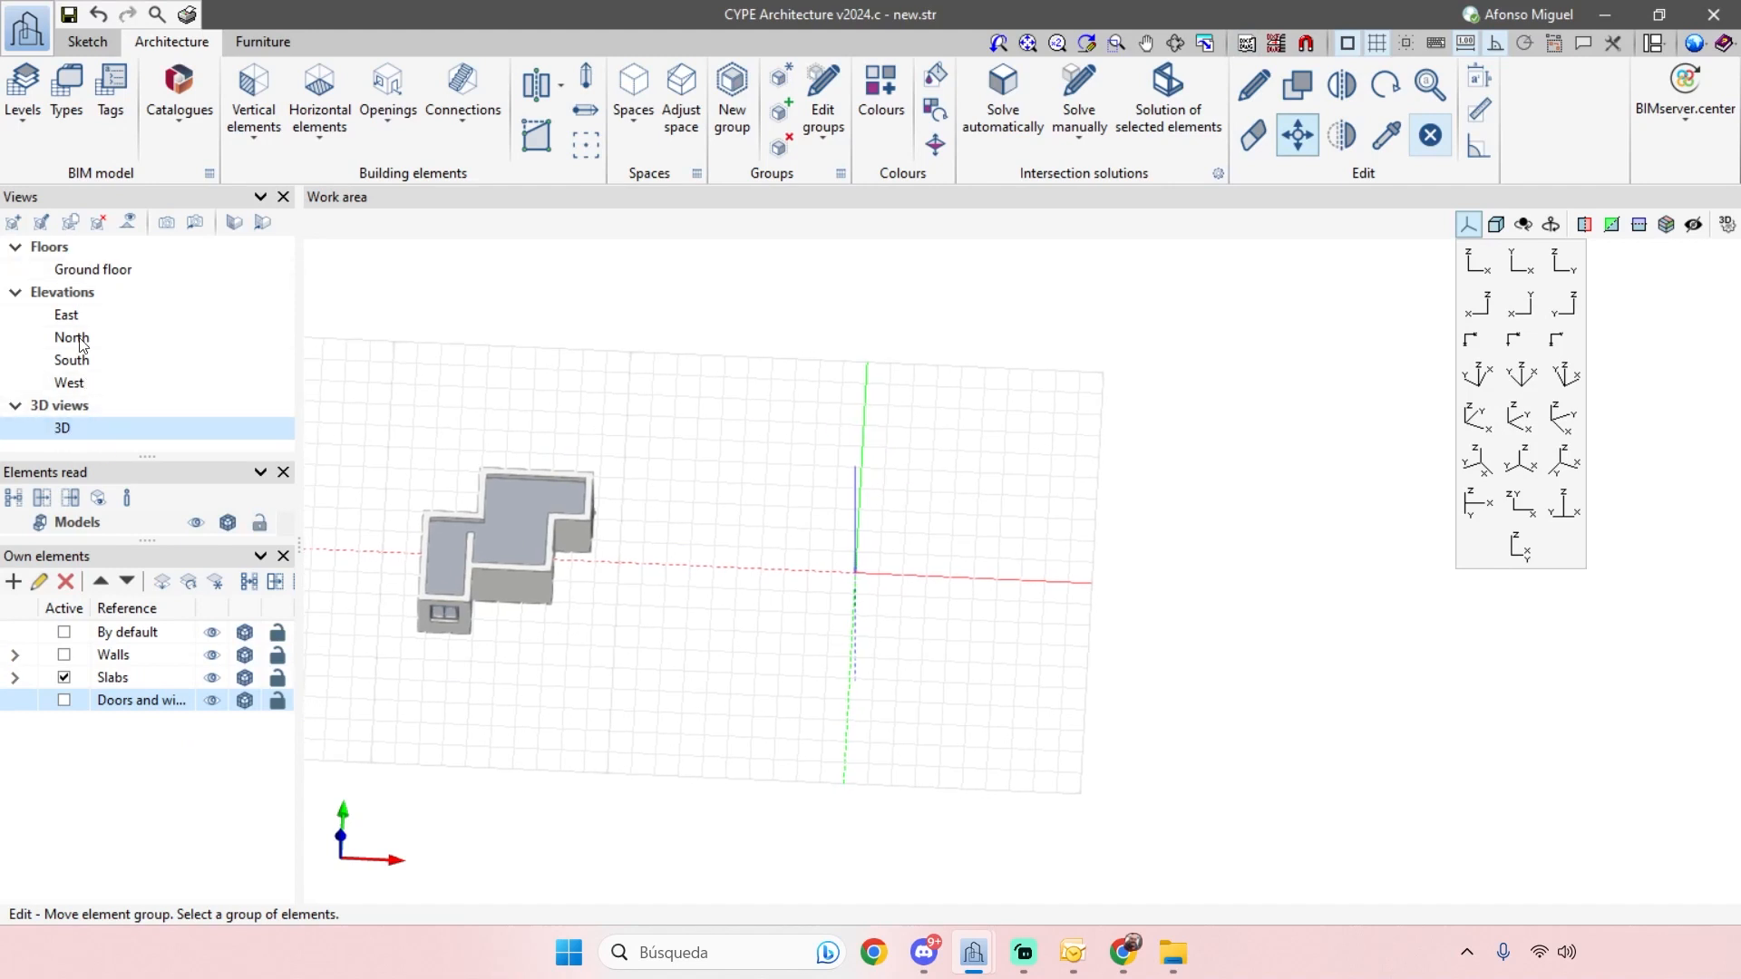
right_click(65, 427)
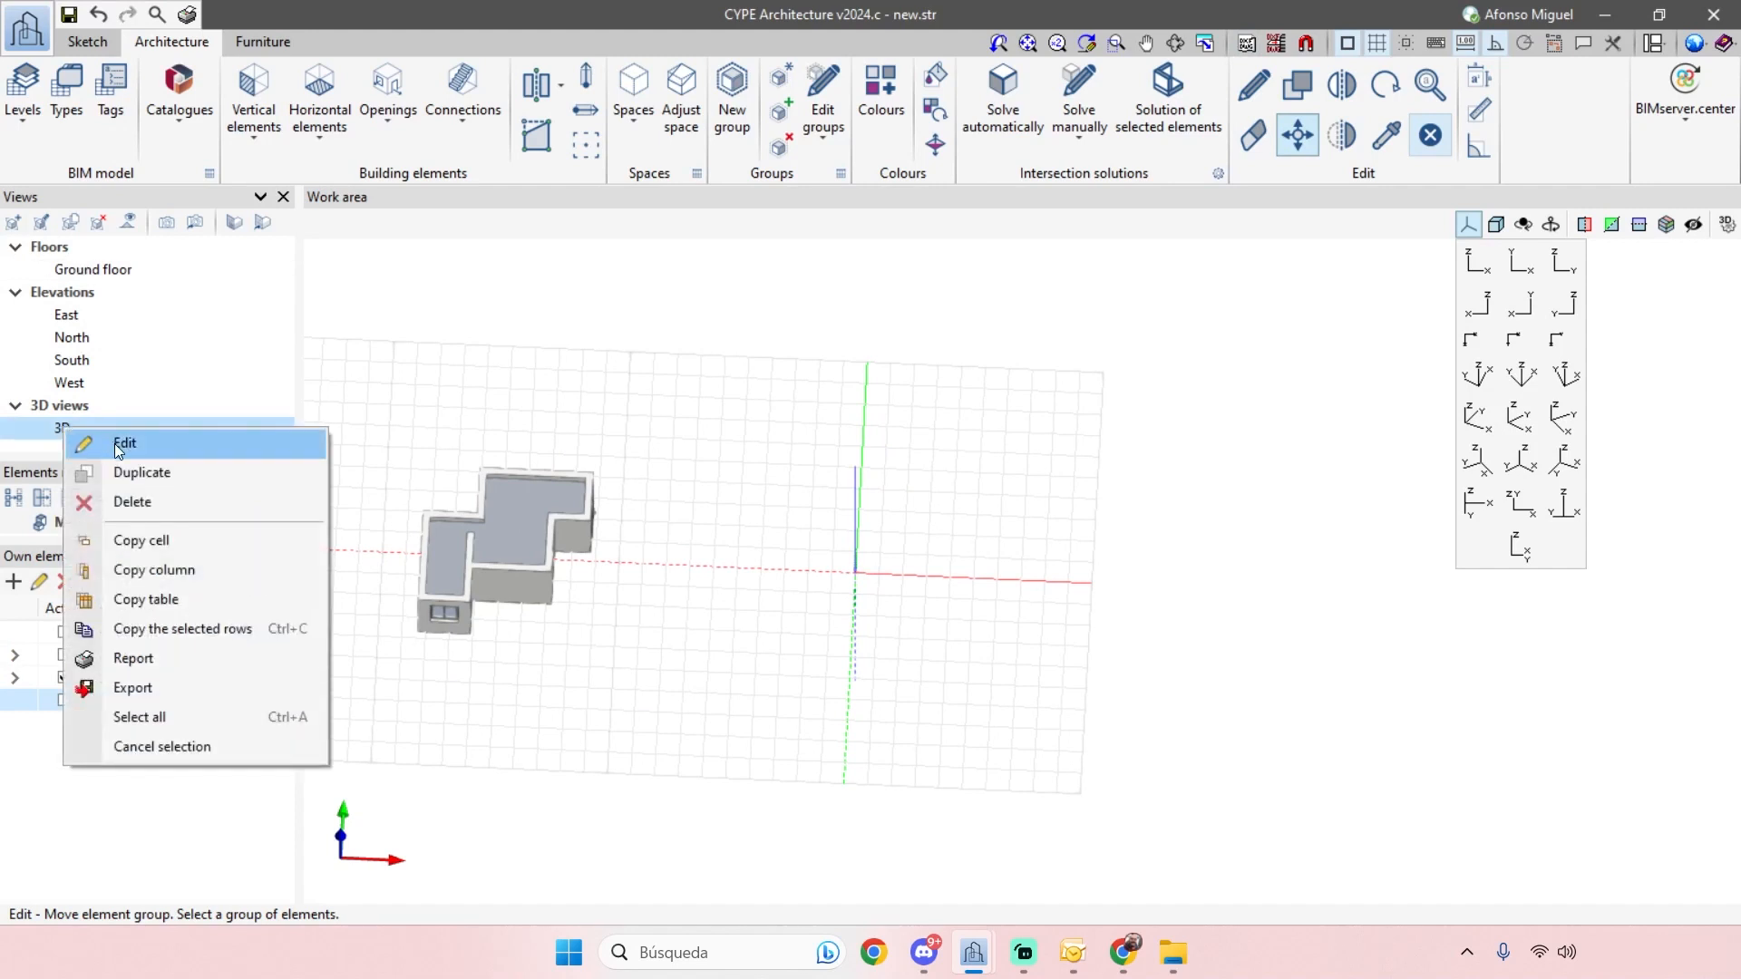
click(114, 444)
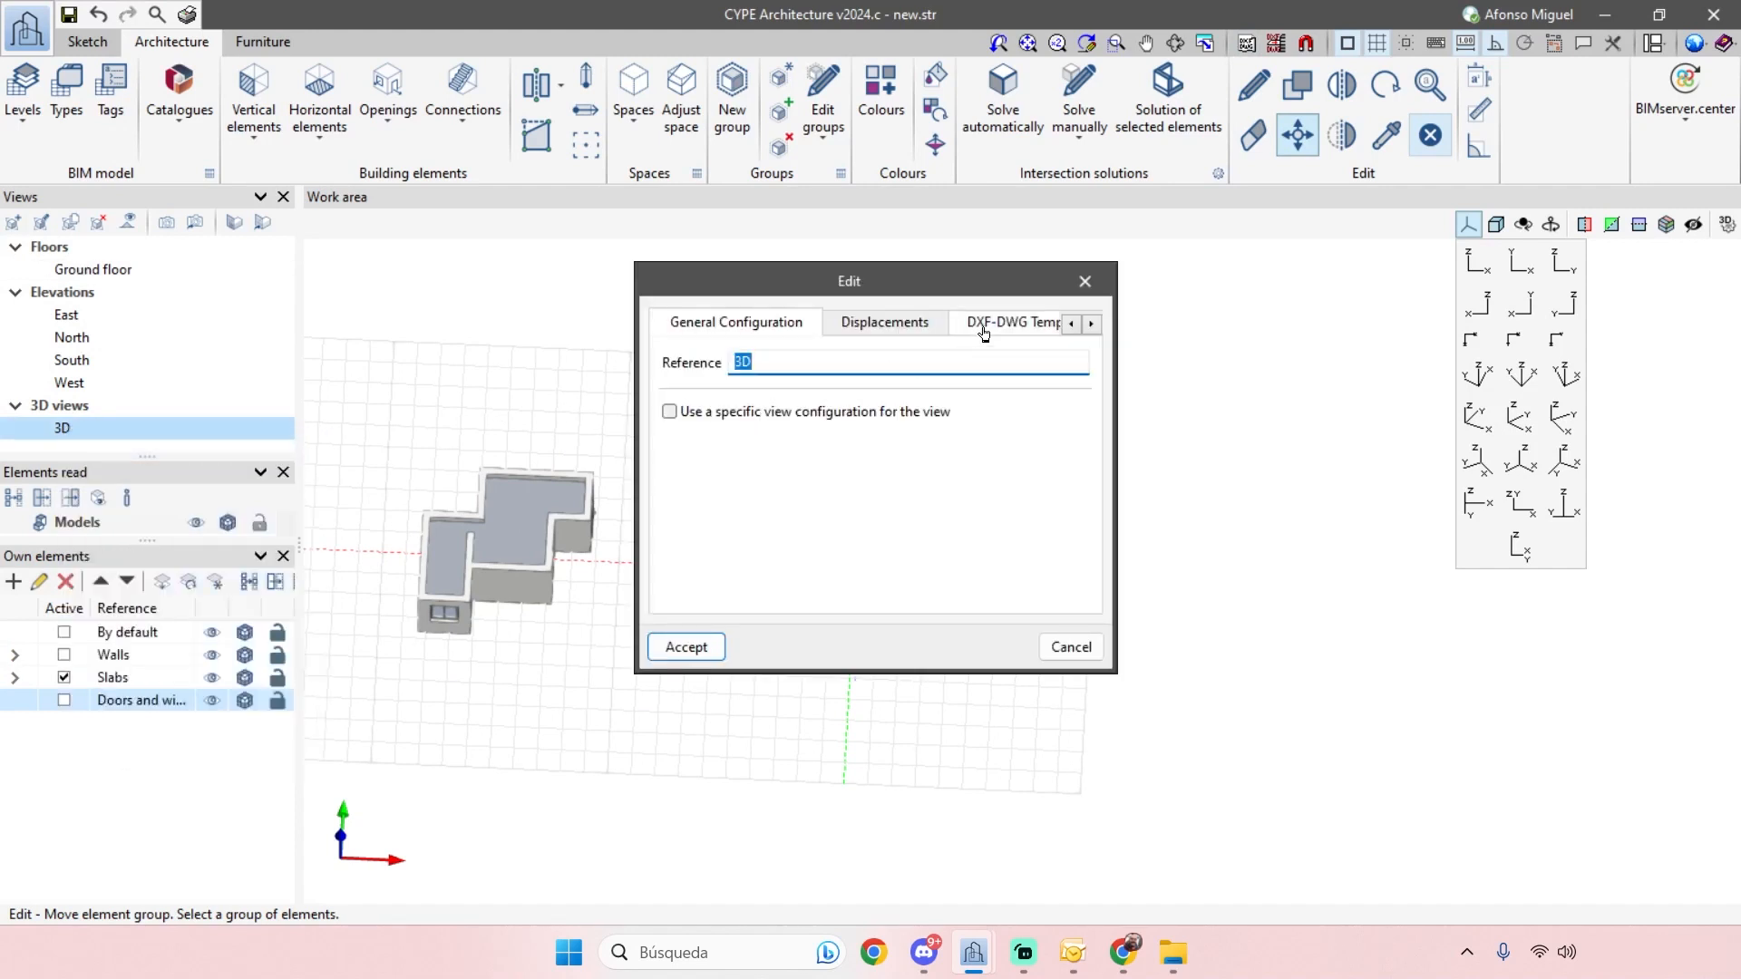
click(1014, 322)
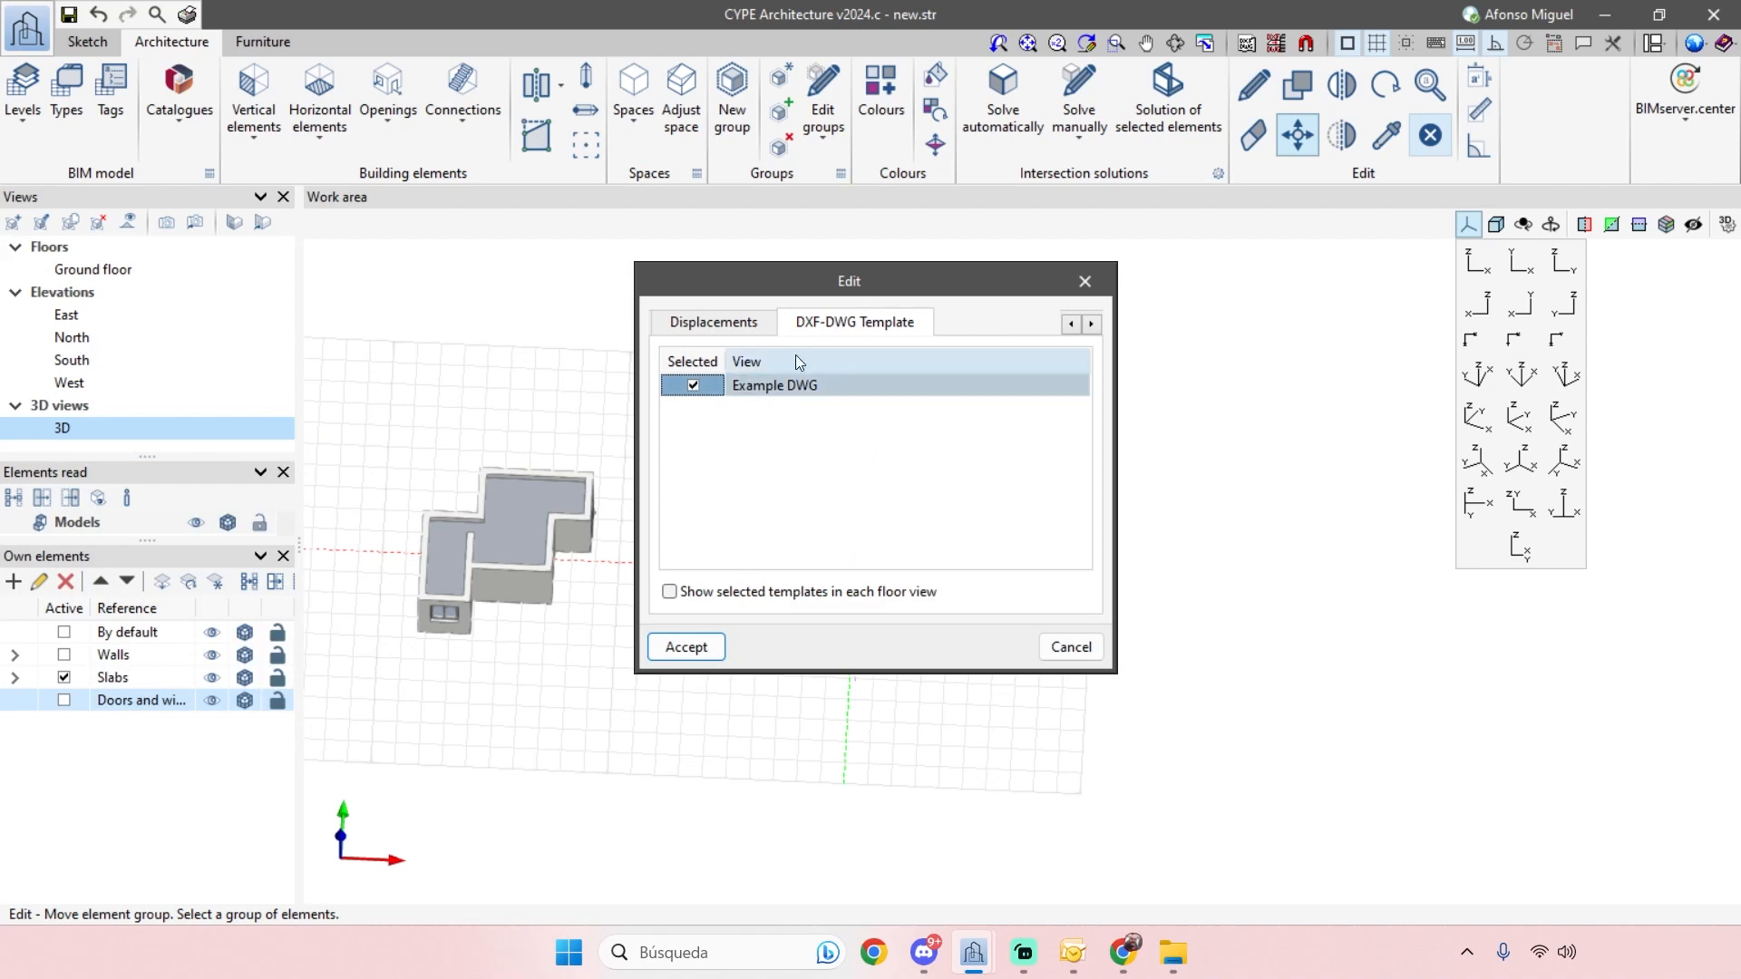
click(670, 592)
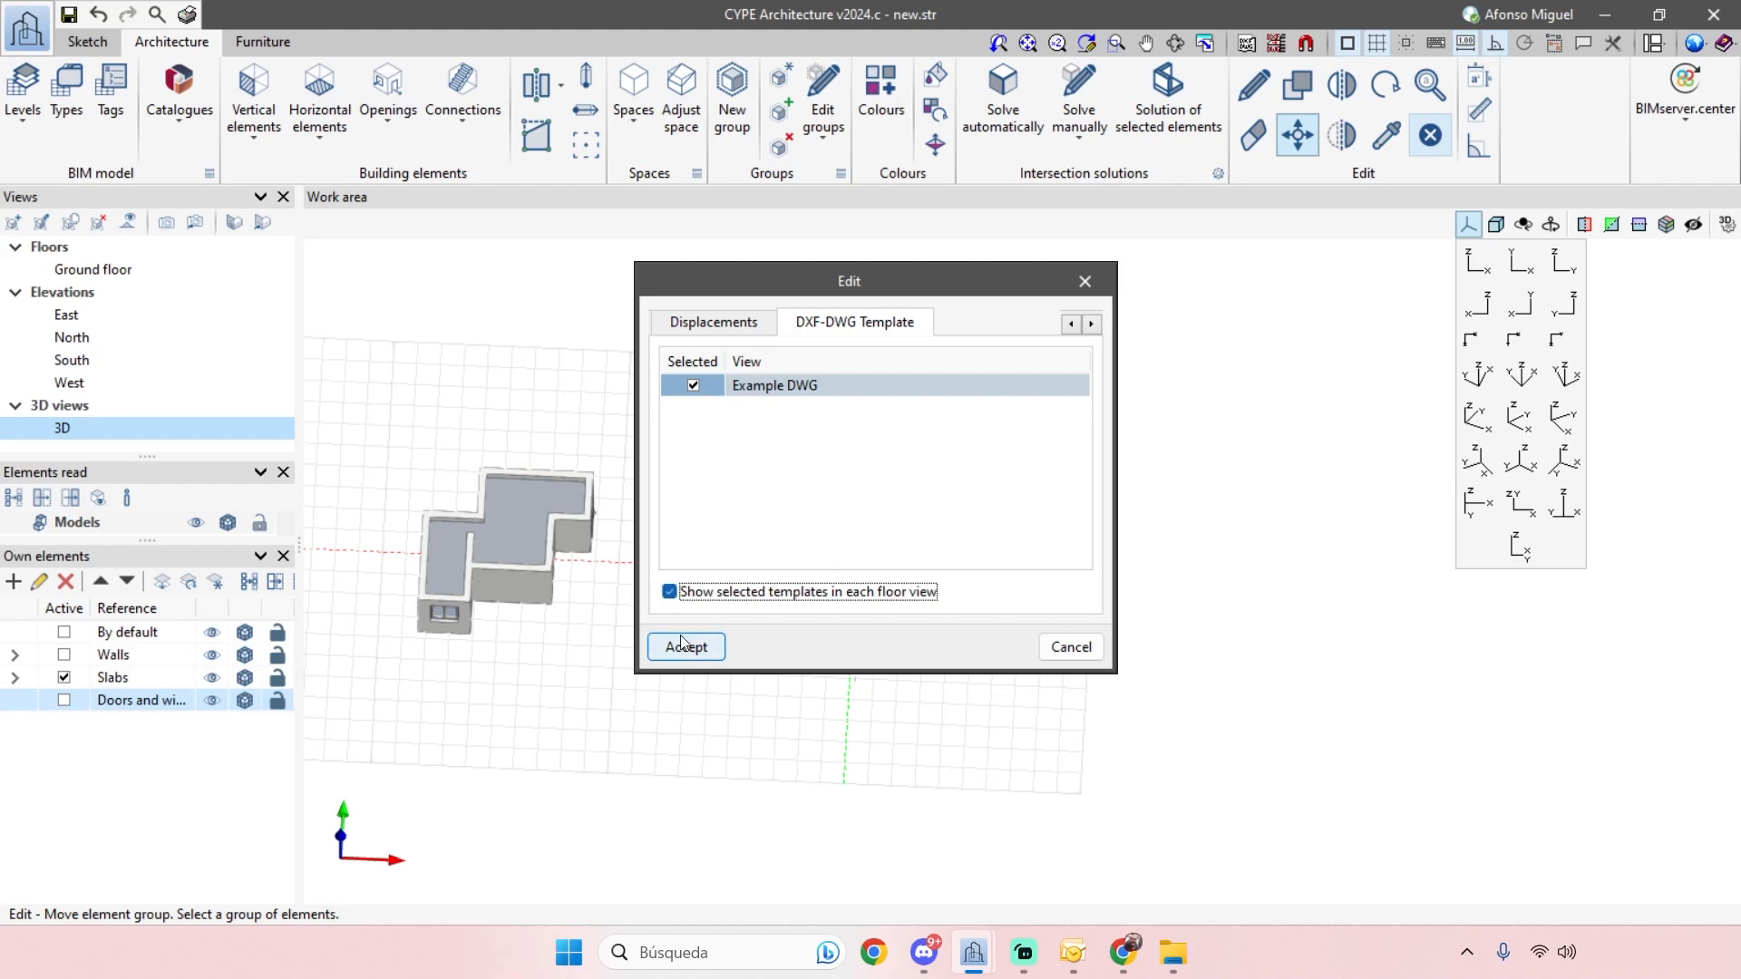
click(685, 645)
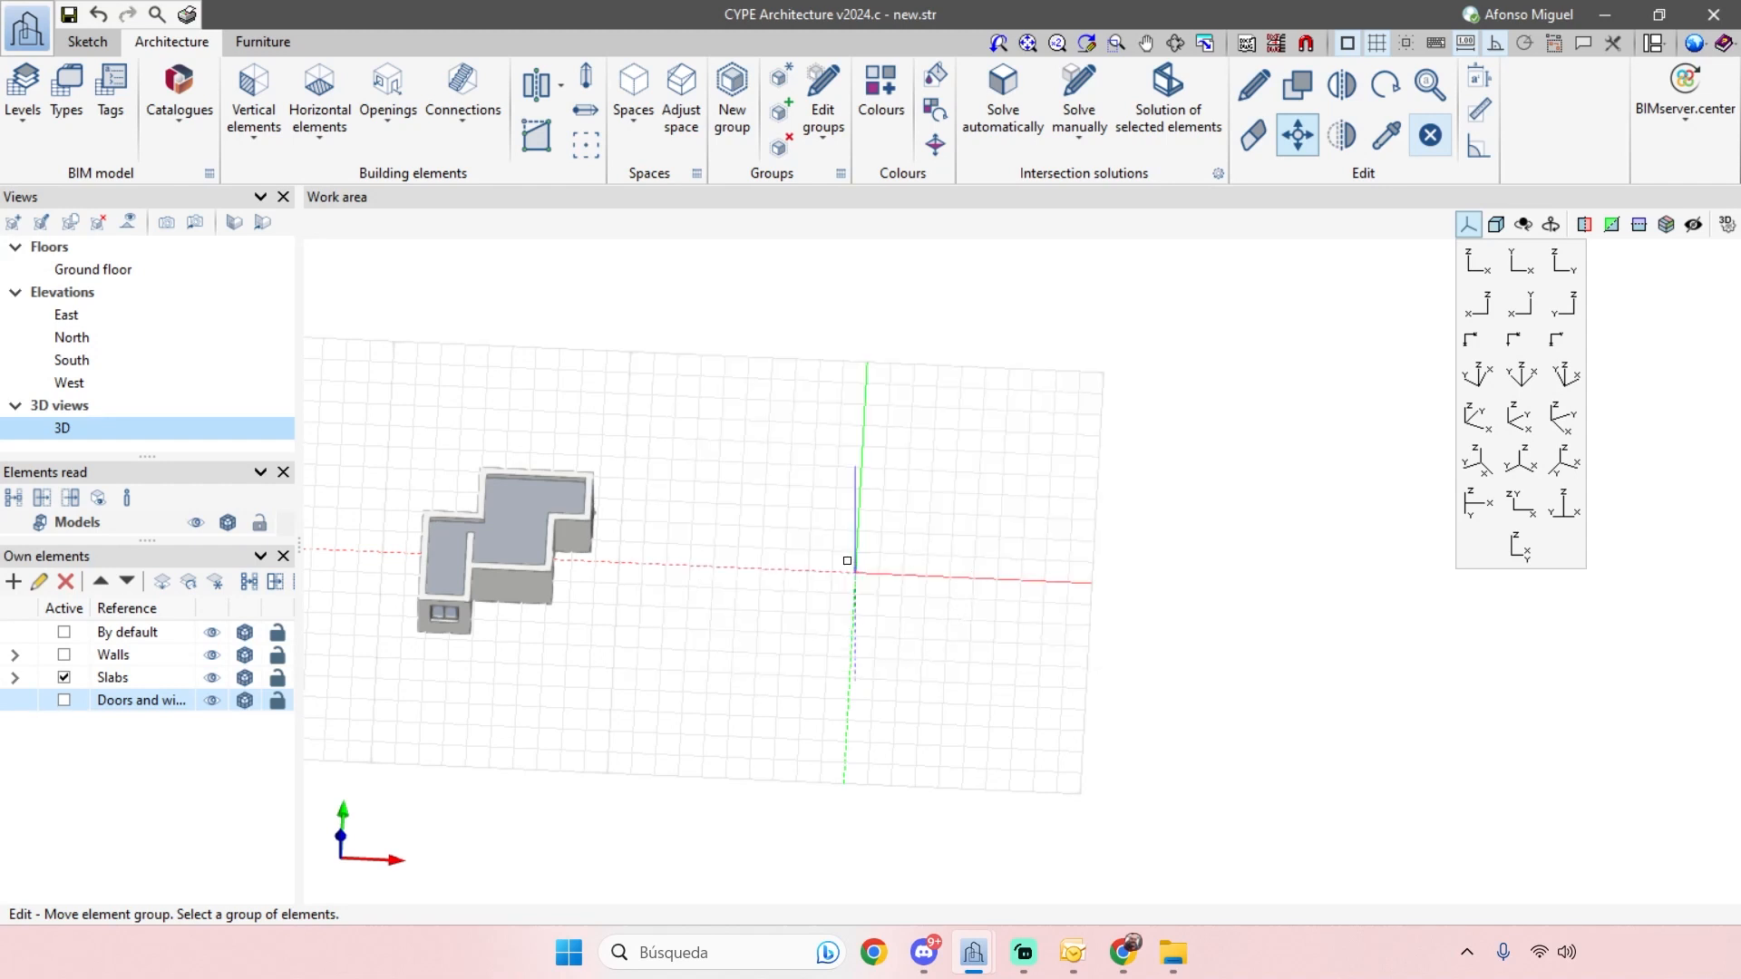
right_click(144, 429)
click(181, 442)
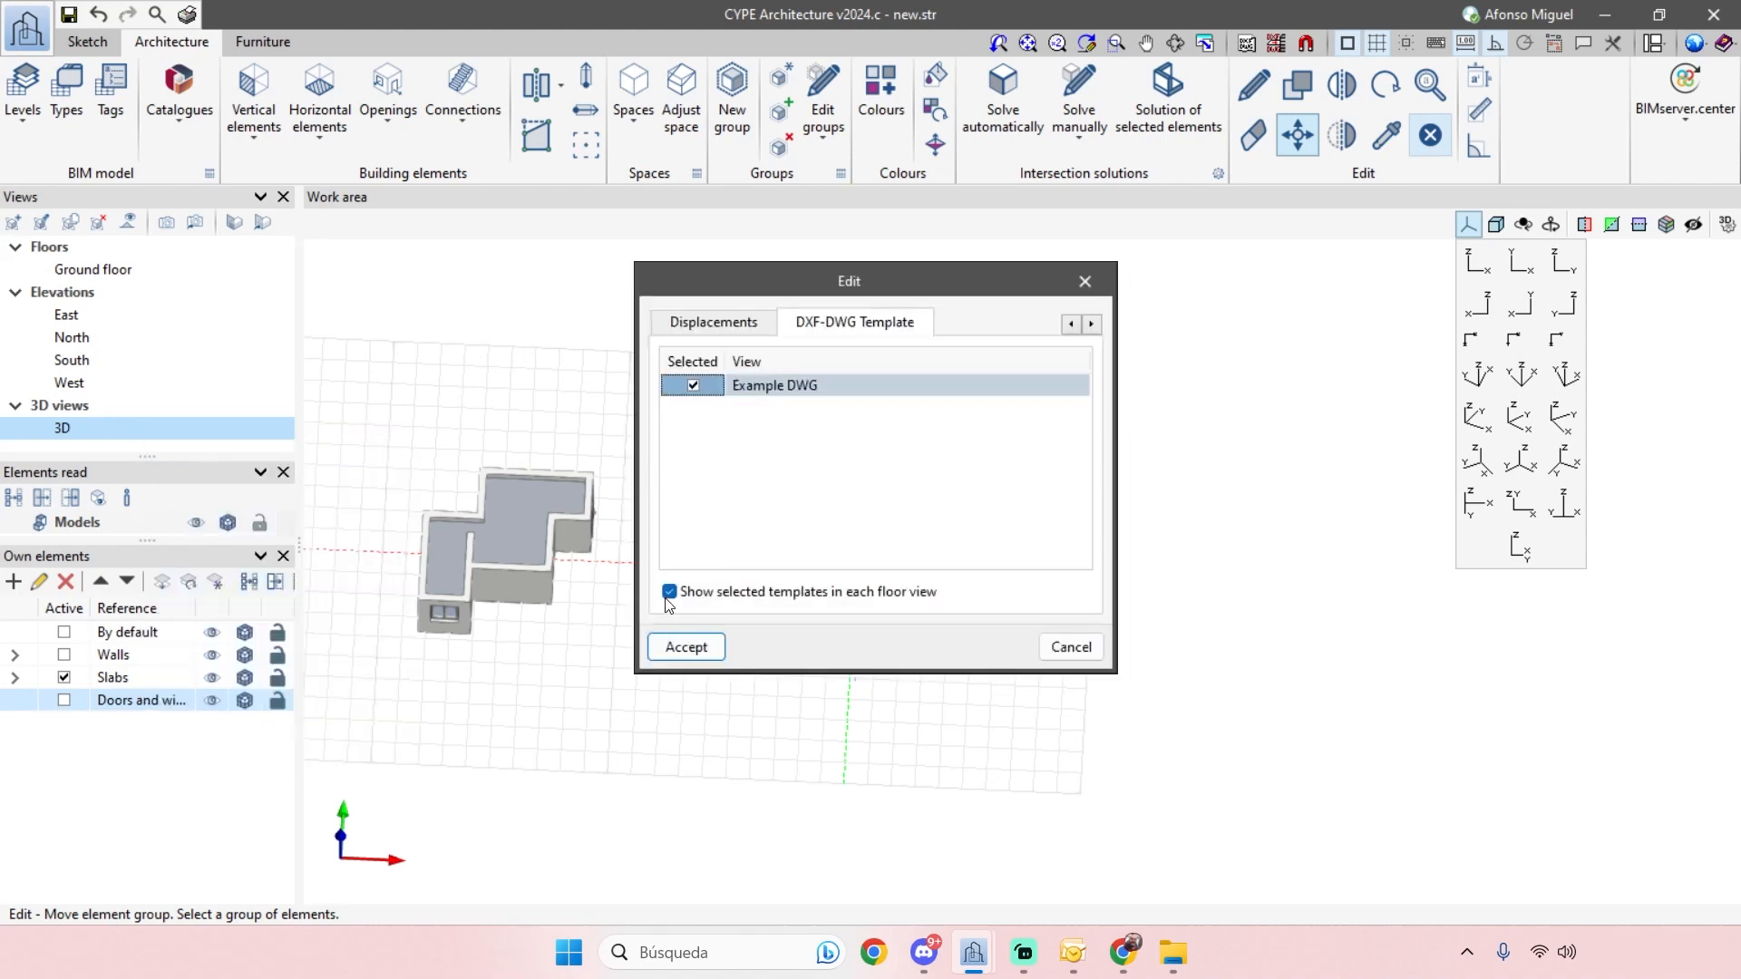
click(686, 646)
- Change the background colour of the work area to black so the DWG template lines stand out
scroll(941, 656, up, 3)
shift+middle_drag(941, 655, 927, 489)
scroll(902, 614, up, 2)
scroll(894, 615, down, 1)
scroll(716, 542, up, 3)
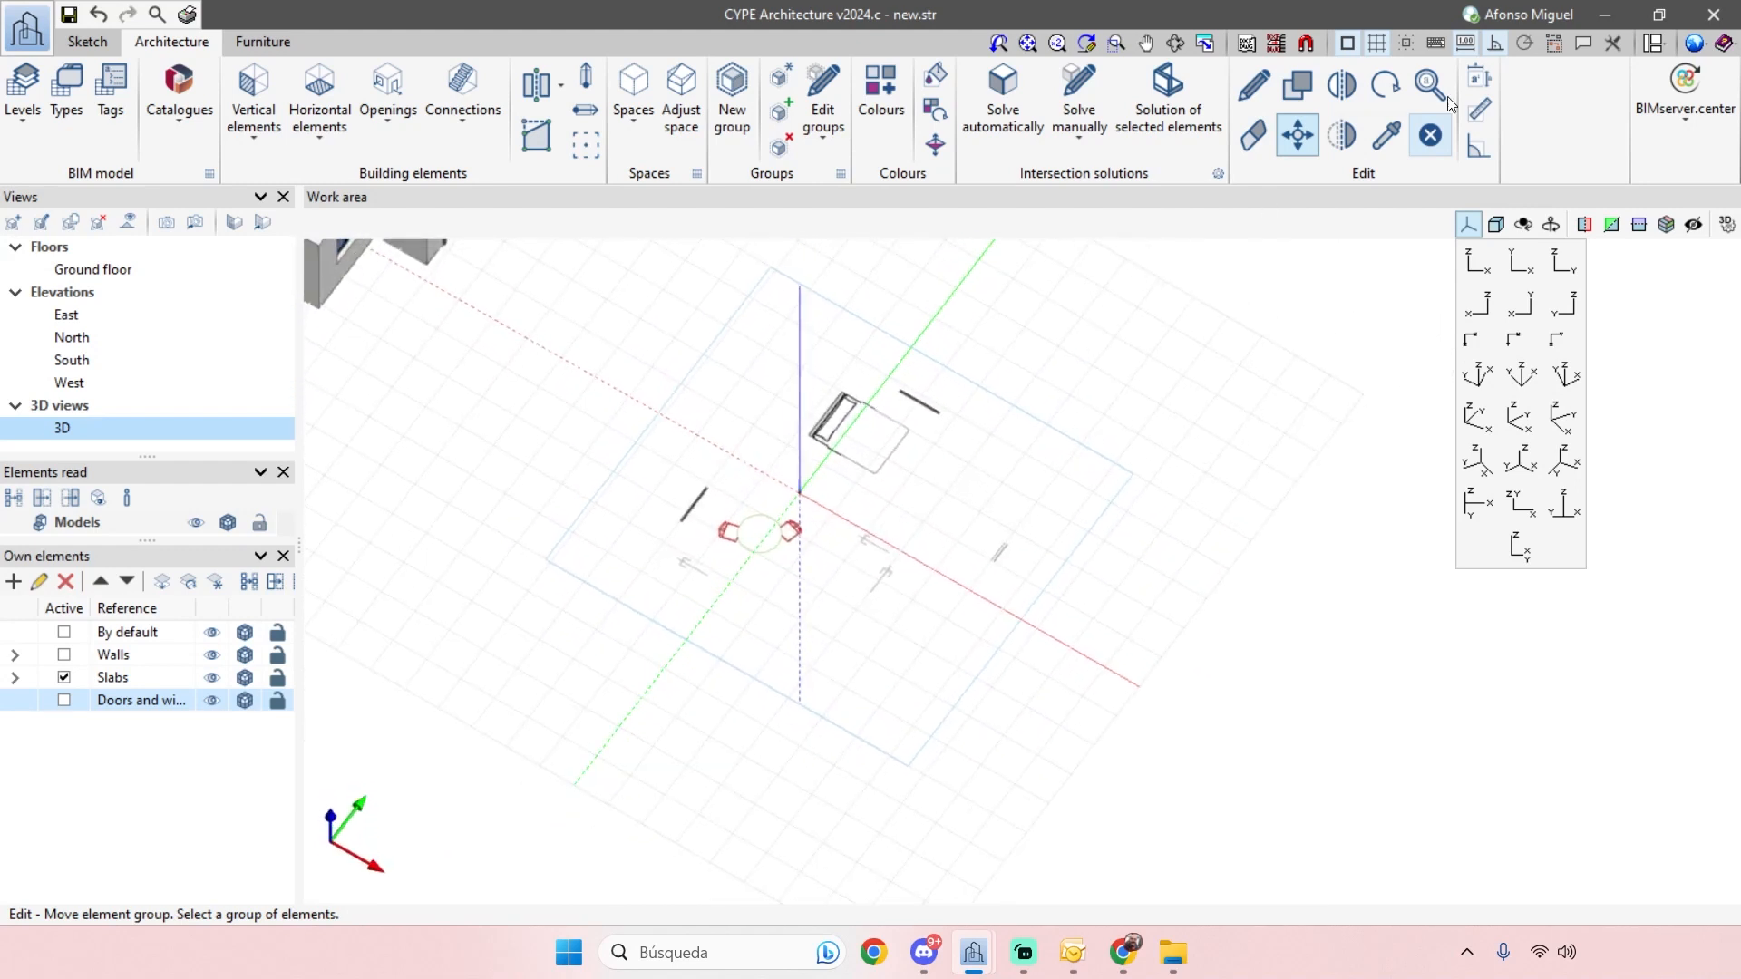
click(1696, 43)
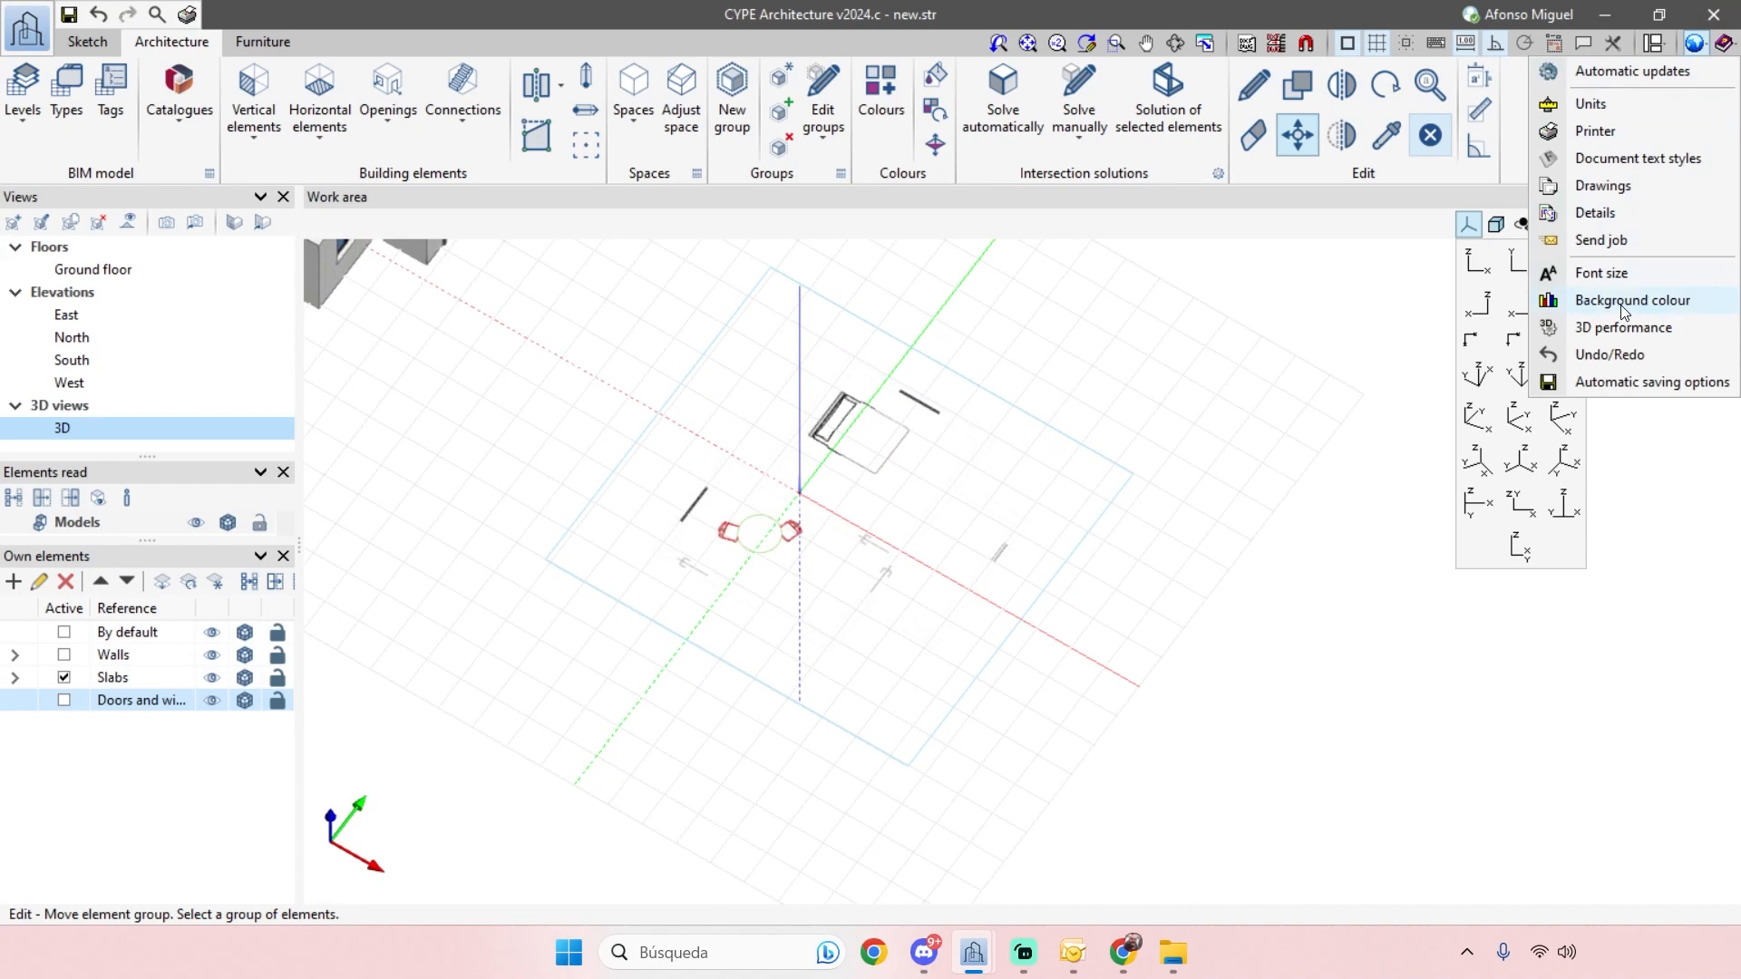
click(1645, 303)
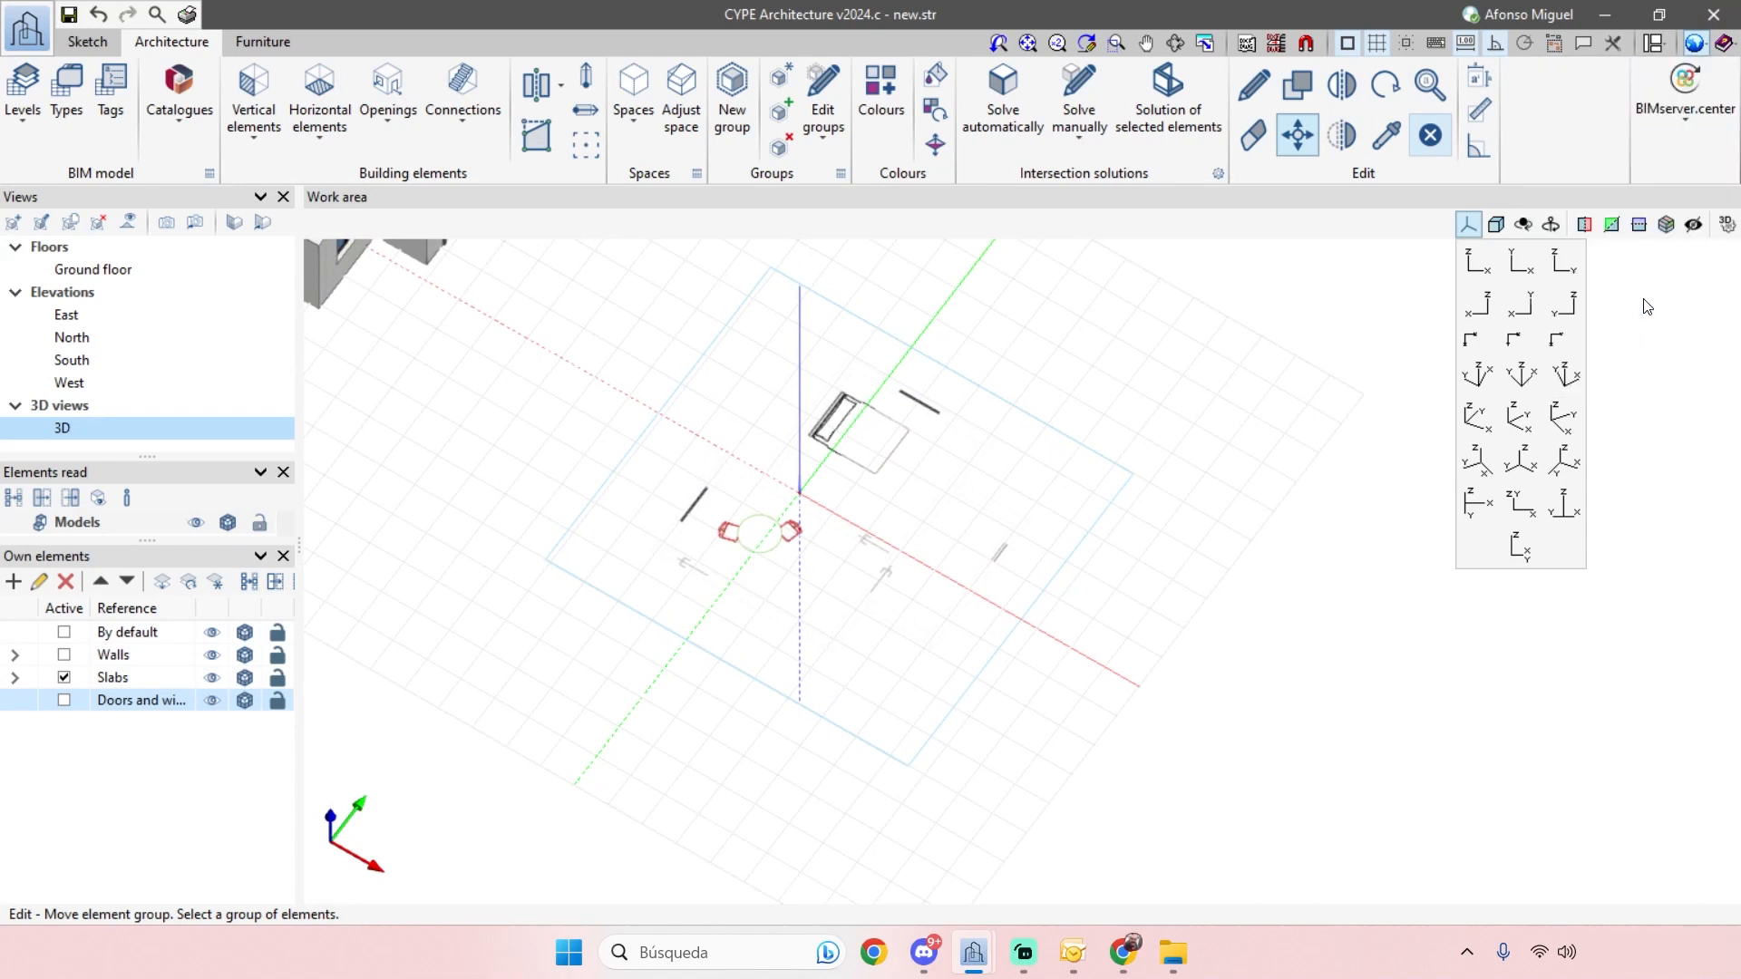
click(860, 467)
middle_drag(1030, 653, 765, 490)
scroll(848, 561, up, 1)
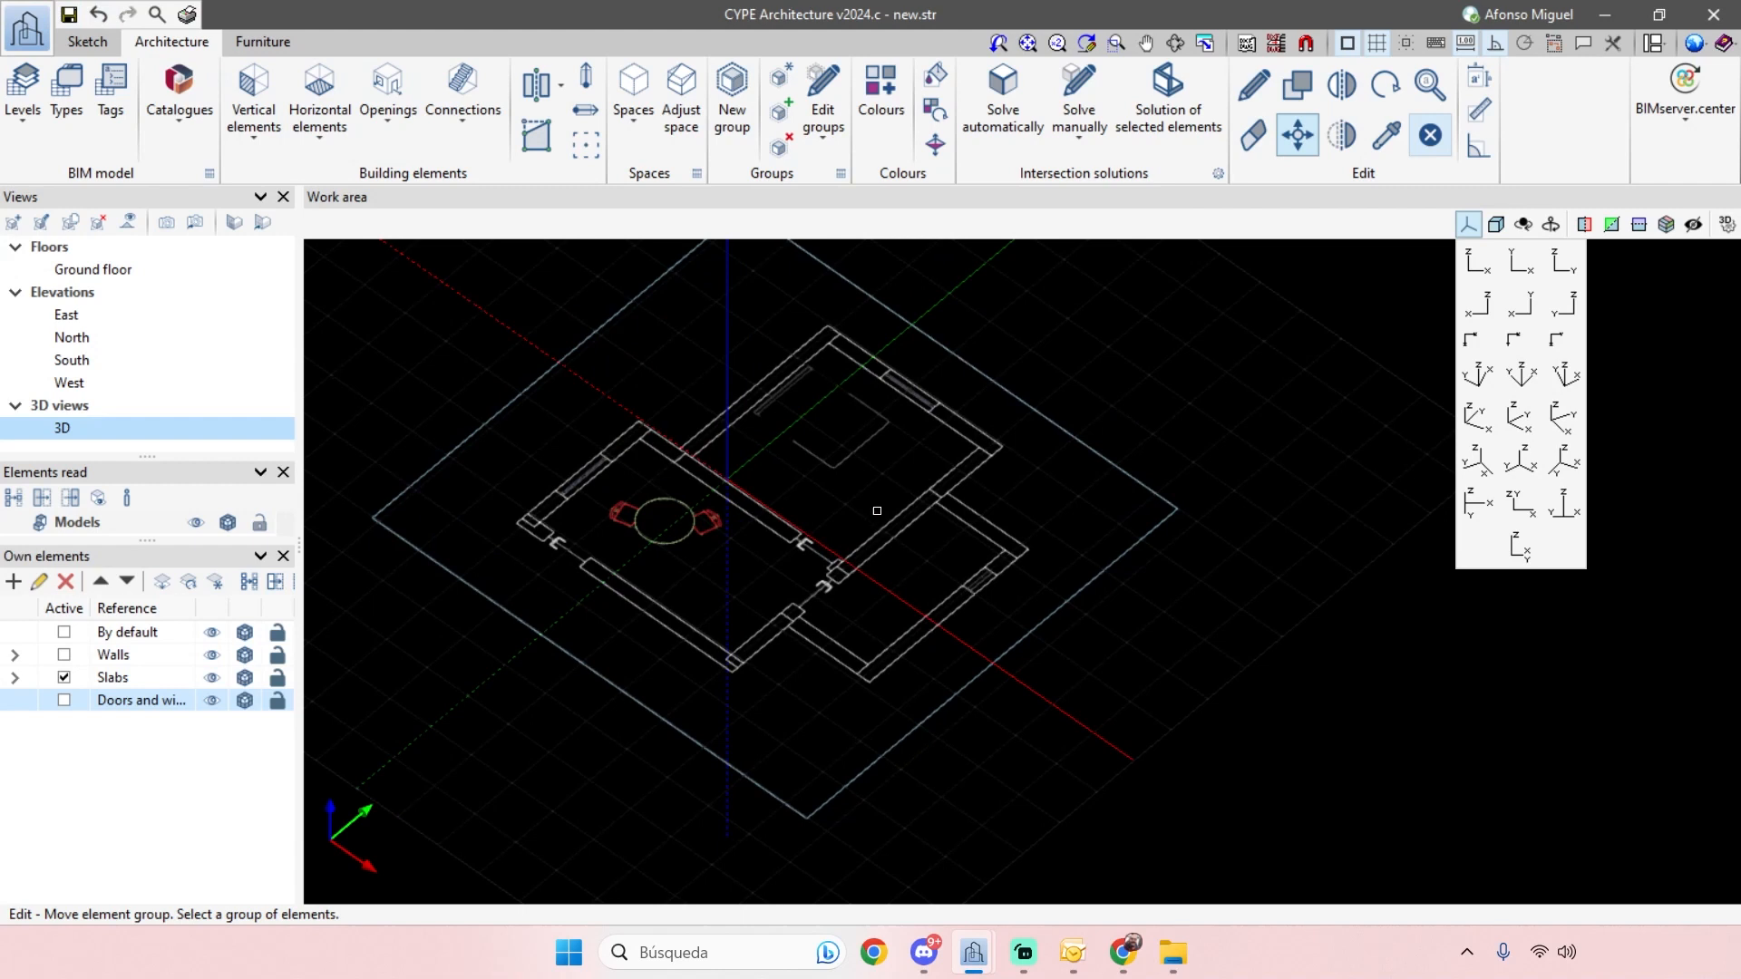
- Start a wall by polyline, 3.00 m high, with the insertion line adjusted to one face of the wall instead of its centre
middle_drag(896, 381, 851, 379)
scroll(828, 408, up, 2)
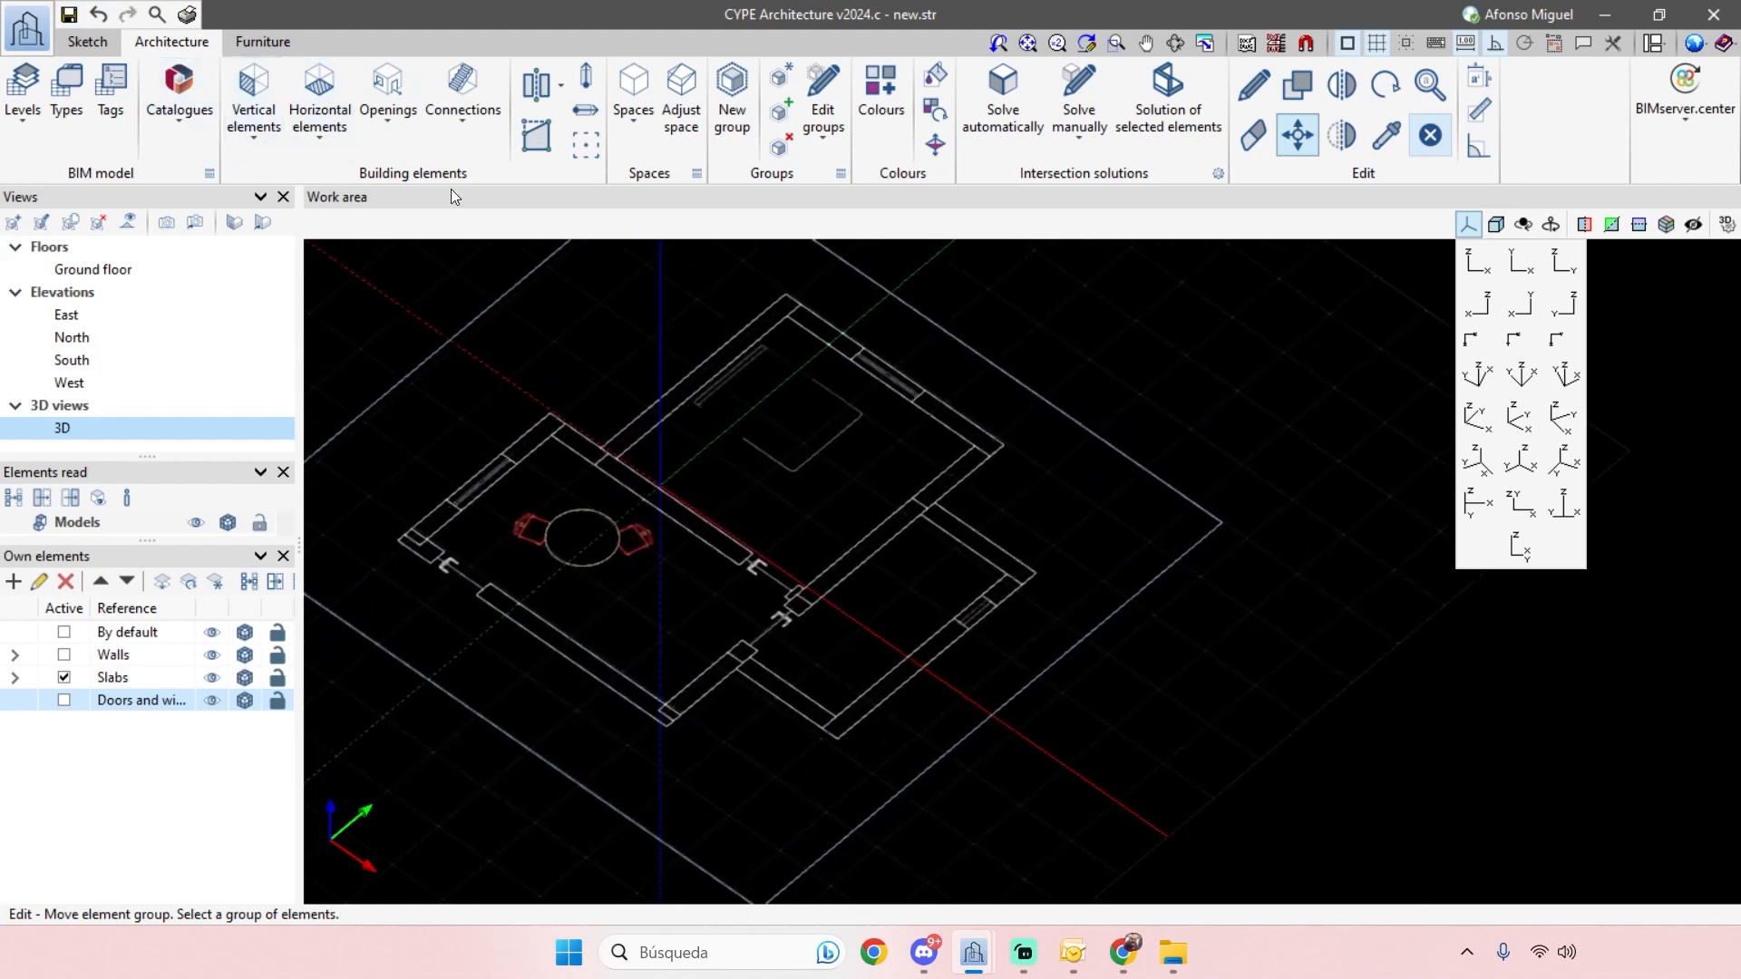
click(267, 134)
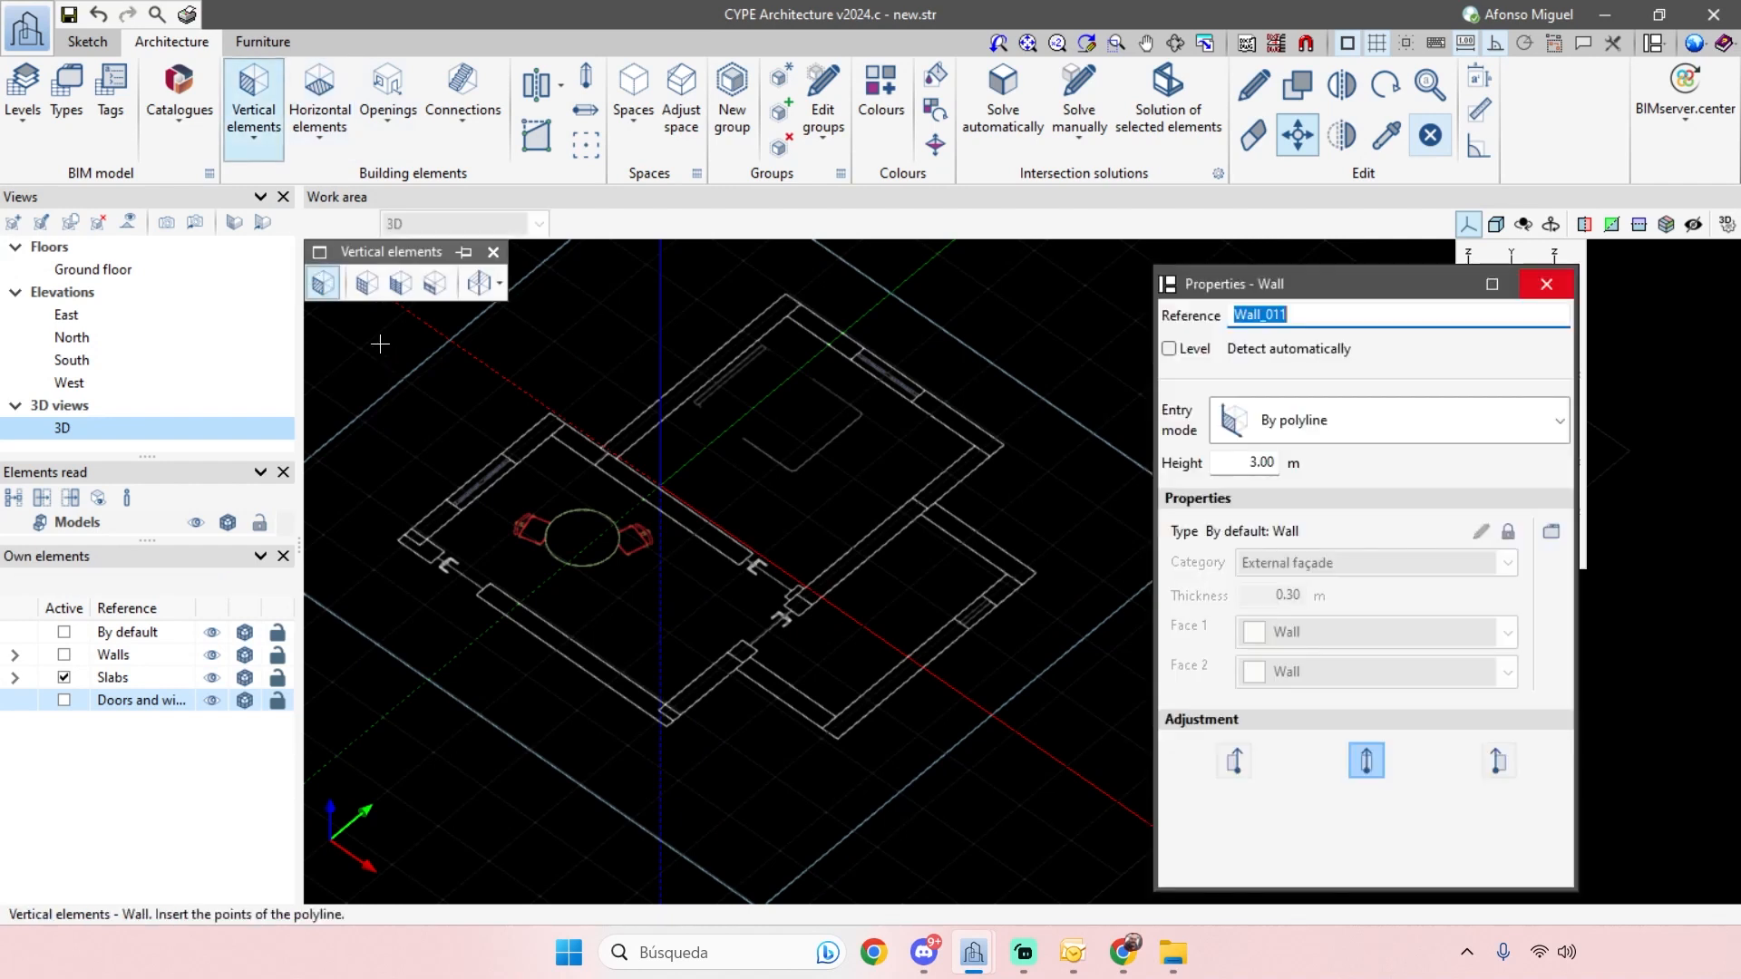
click(1234, 761)
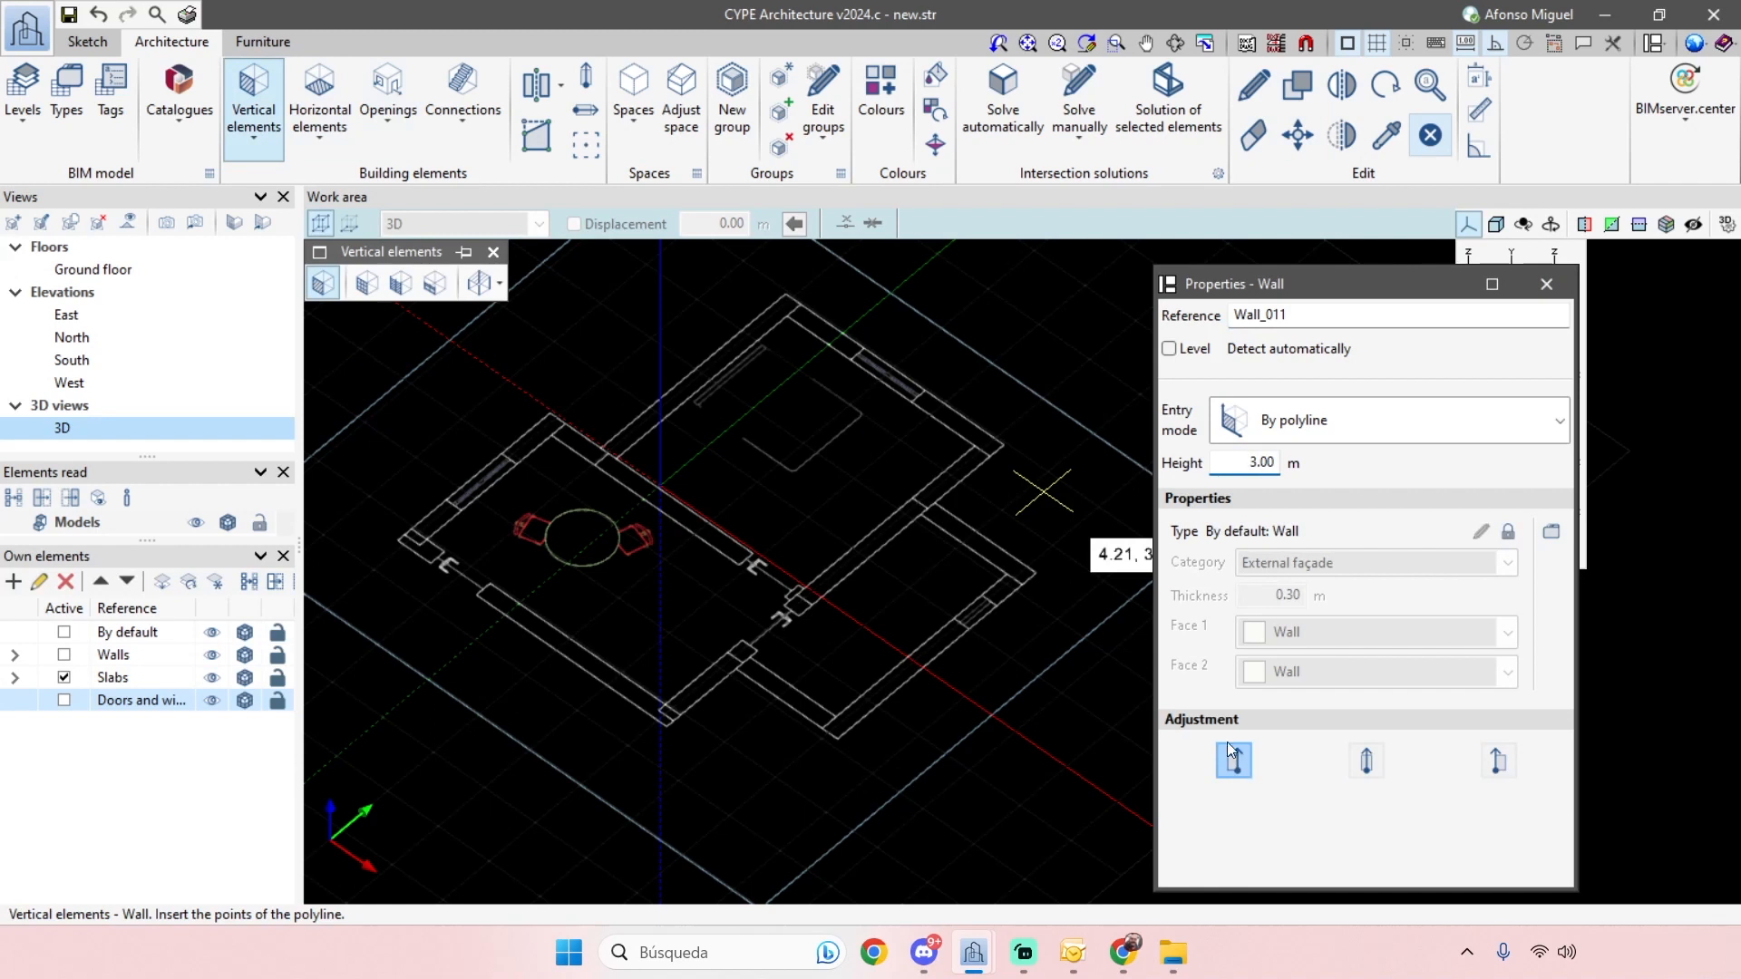
middle_drag(912, 686, 876, 673)
scroll(862, 651, up, 2)
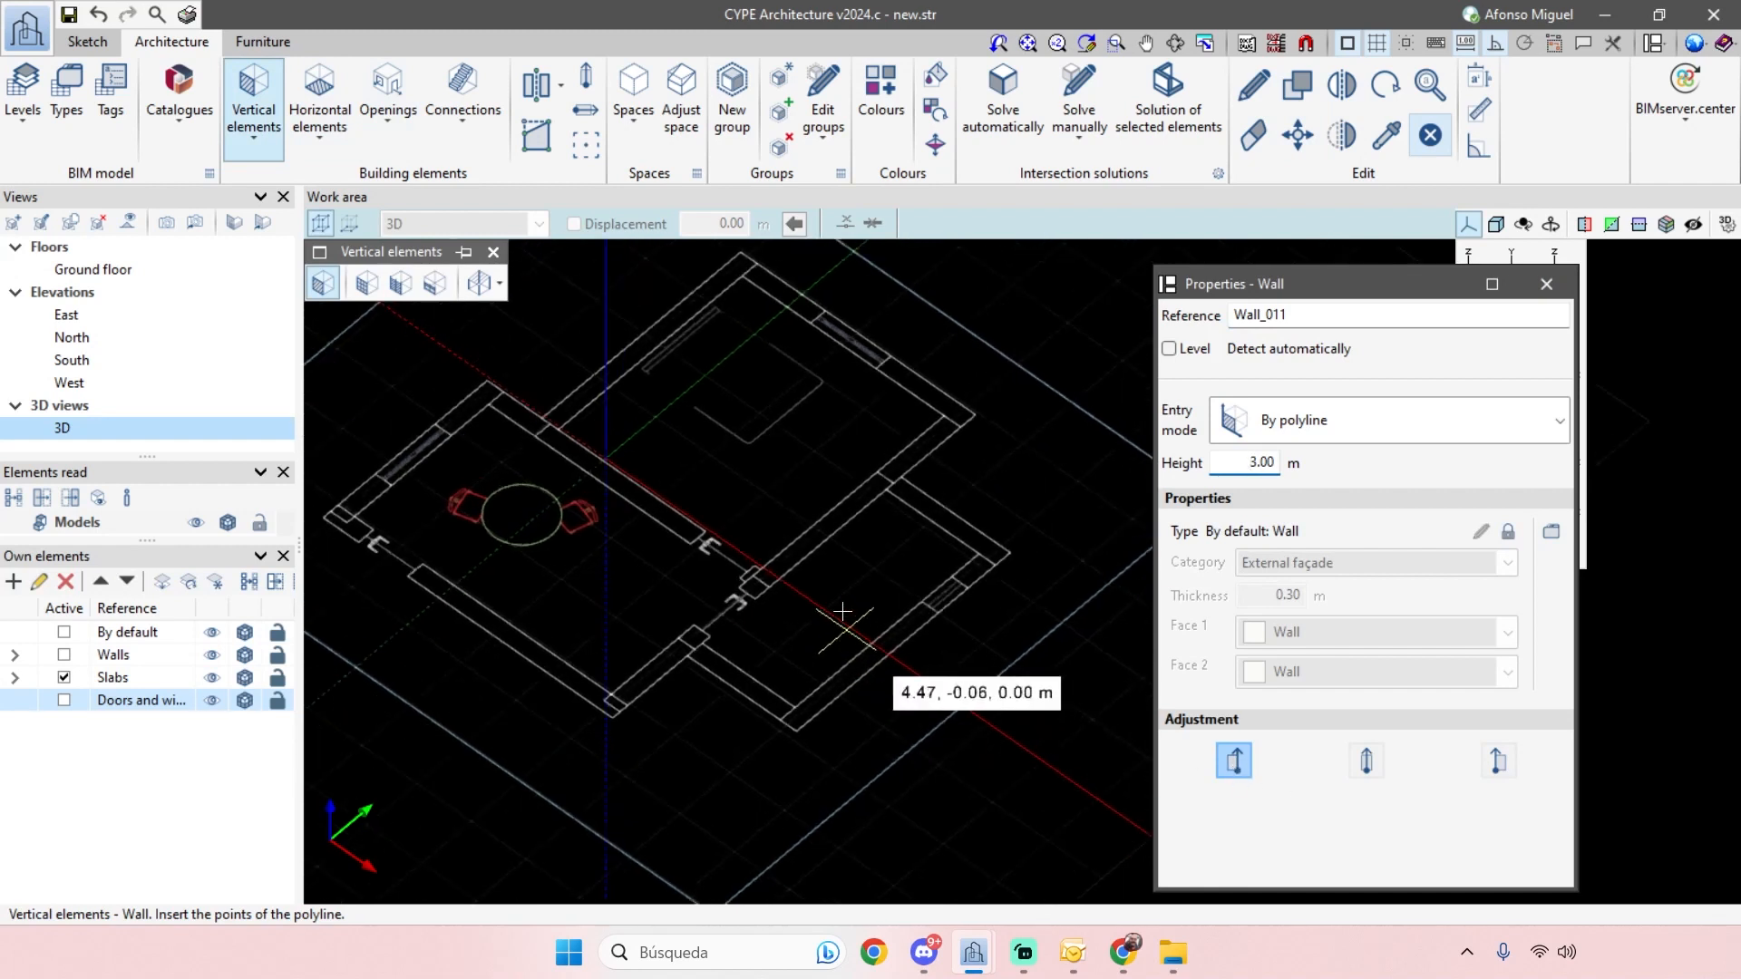
middle_drag(826, 588, 801, 584)
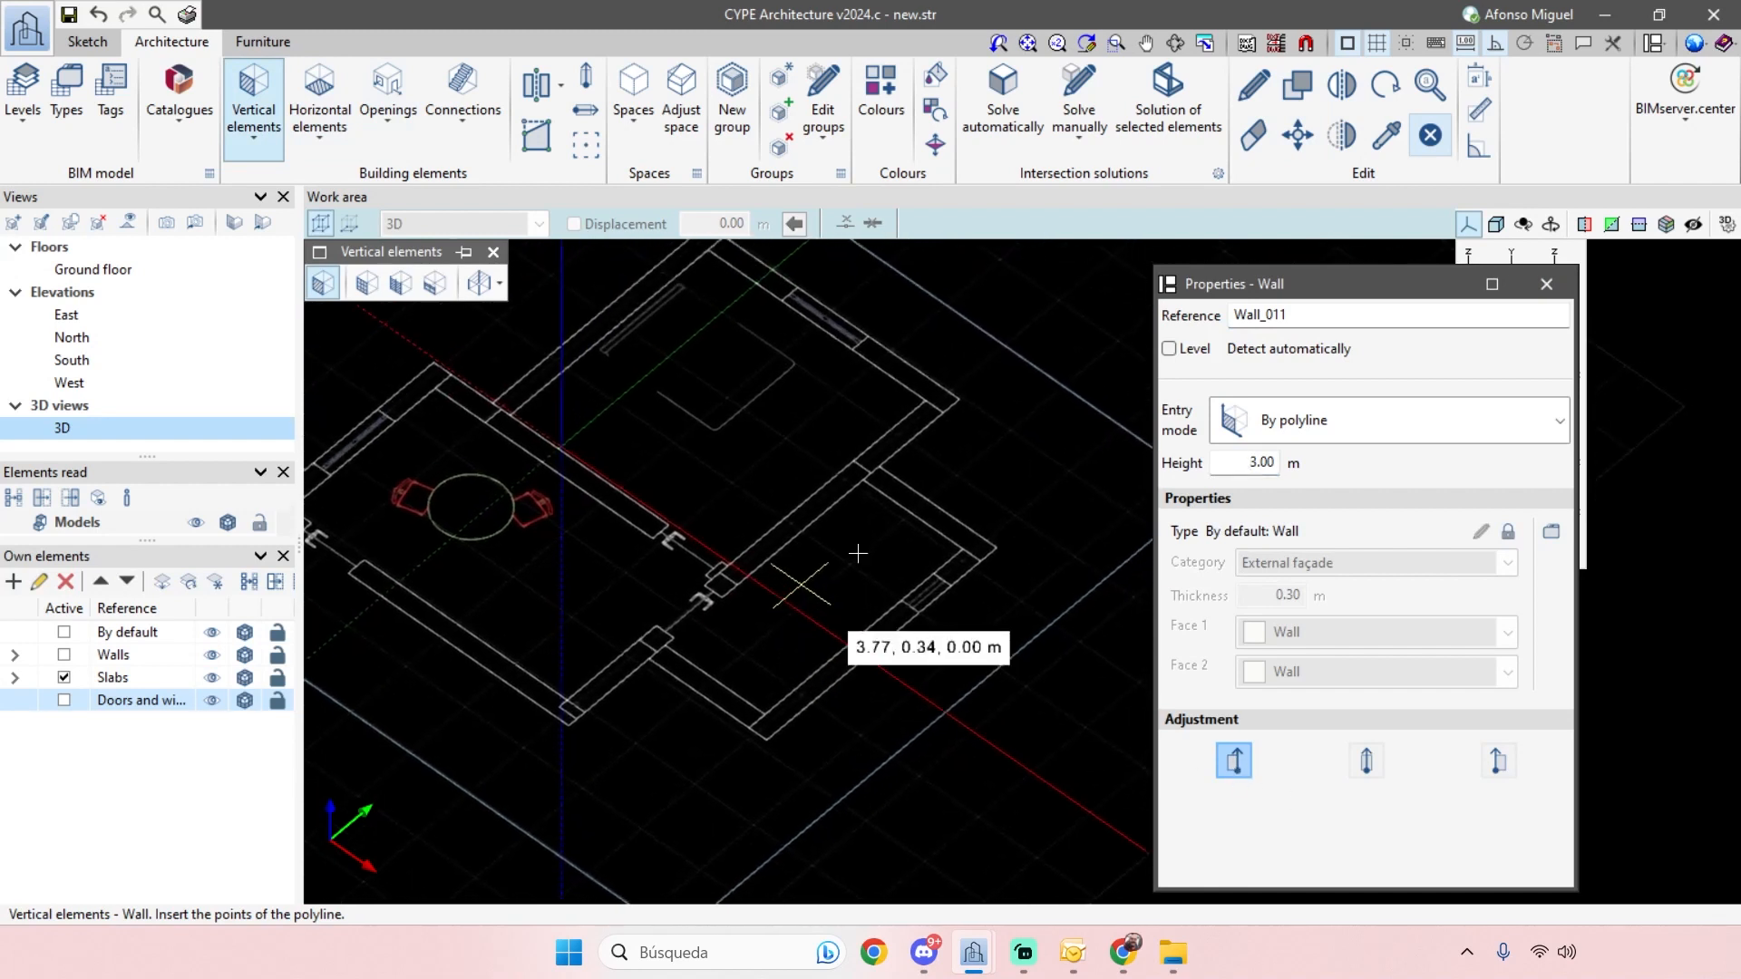
- Activate template object snaps and object snap tracking, with endpoint, midpoint and nearest enabled
click(1306, 45)
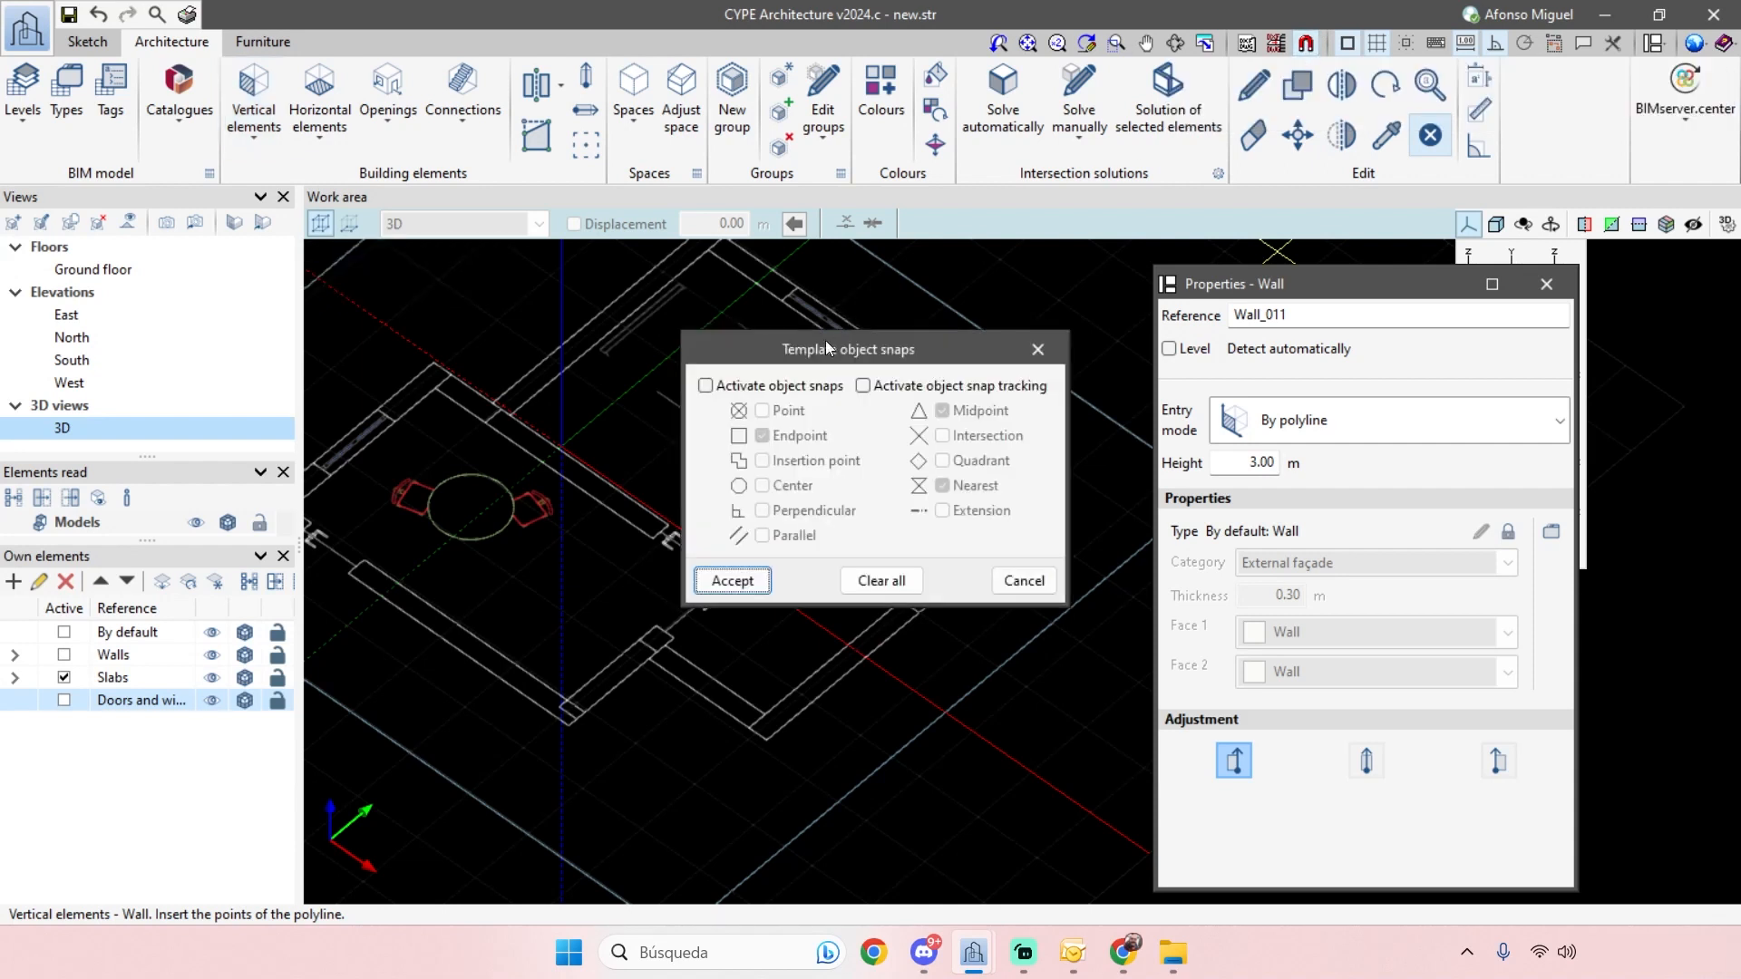
click(805, 388)
click(866, 386)
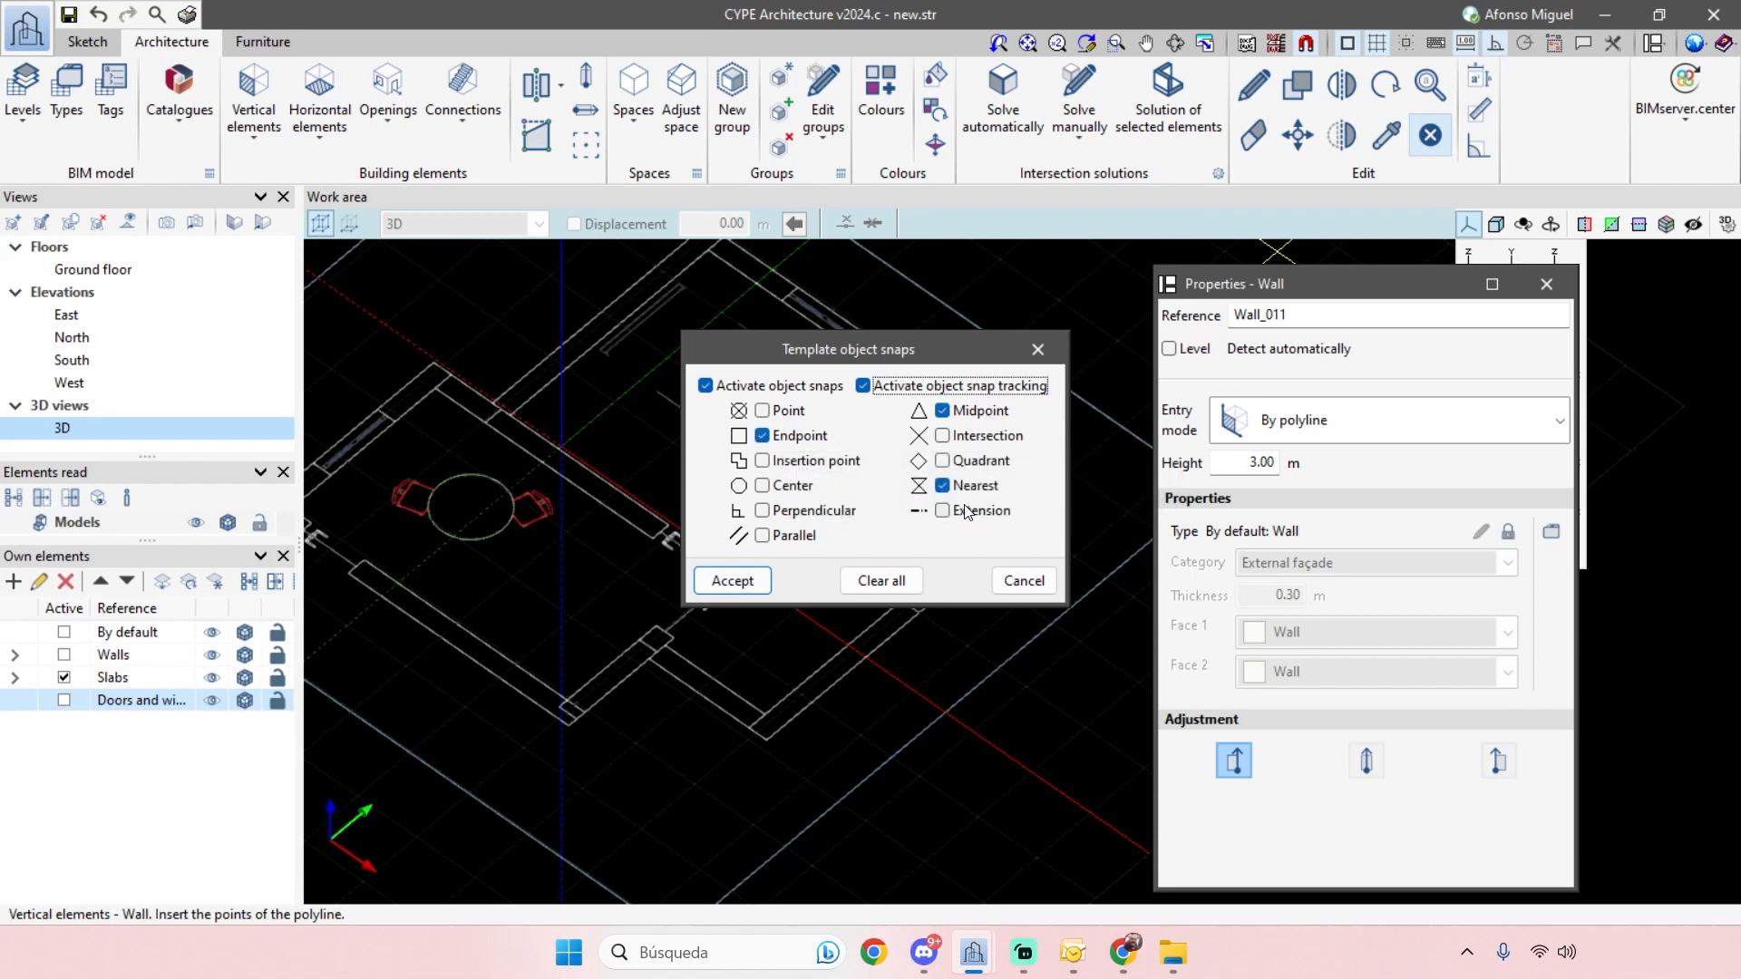
click(731, 580)
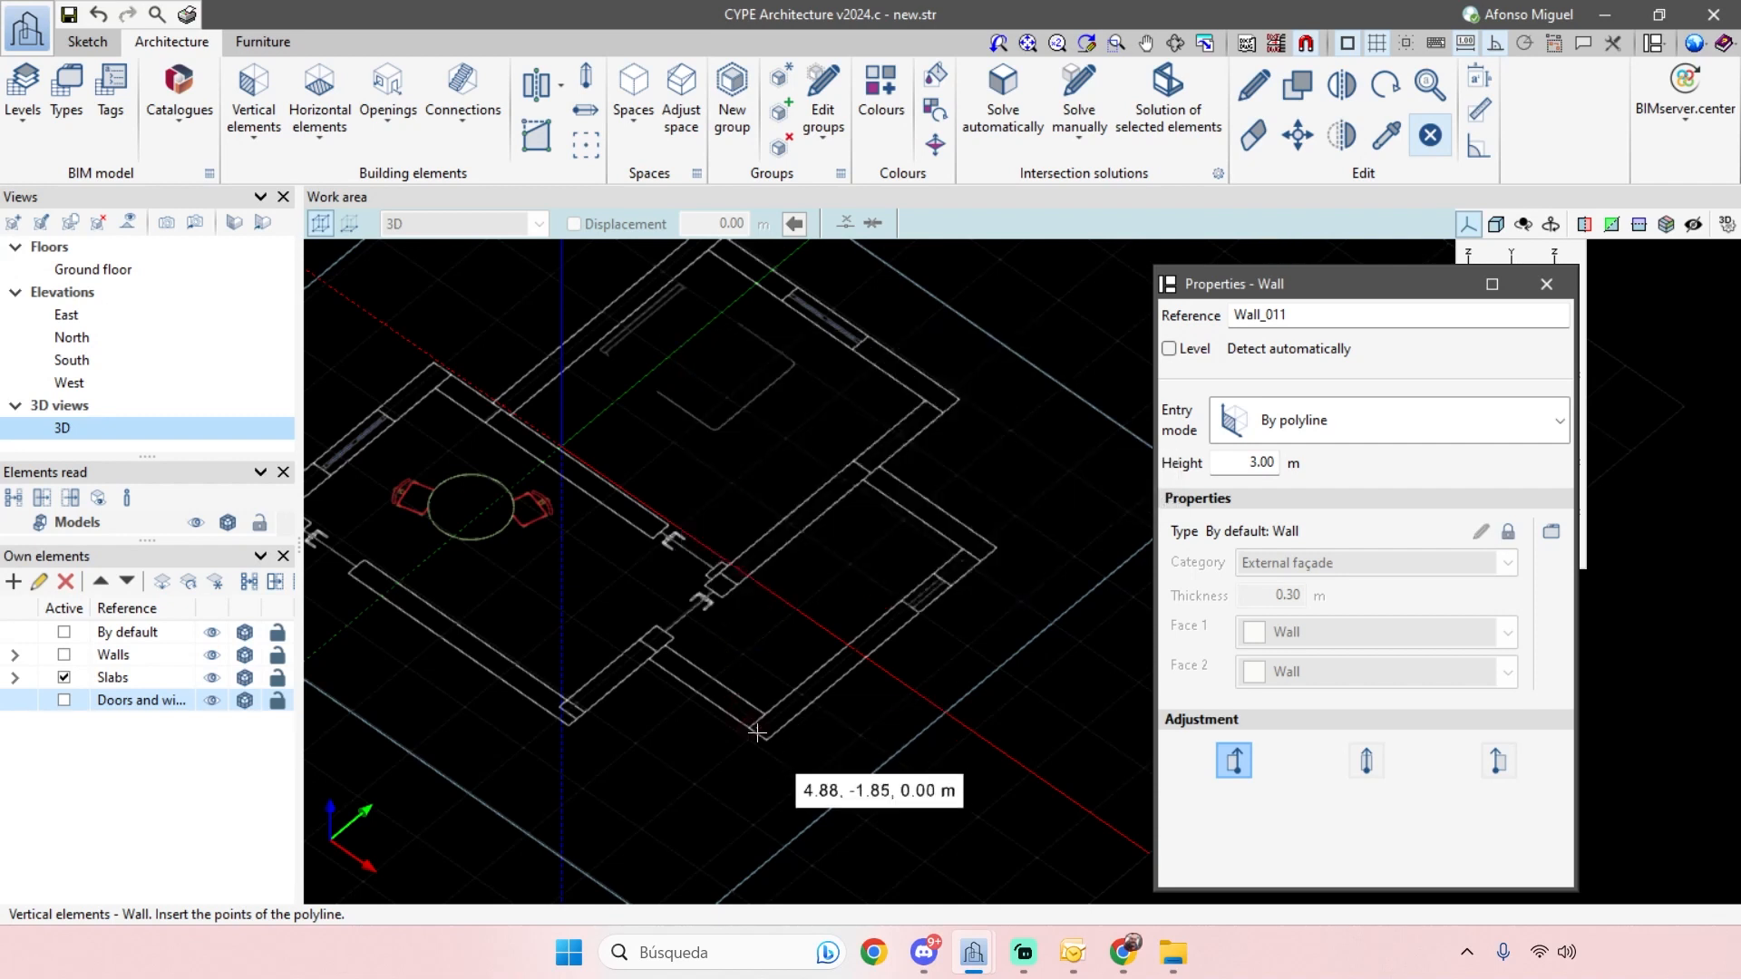
- Trace the first wall sections along the template's outer corners, starting at 5.18, -1.85 and going around the small room to the bedroom's far corner
scroll(744, 742, up, 2)
scroll(741, 740, up, 4)
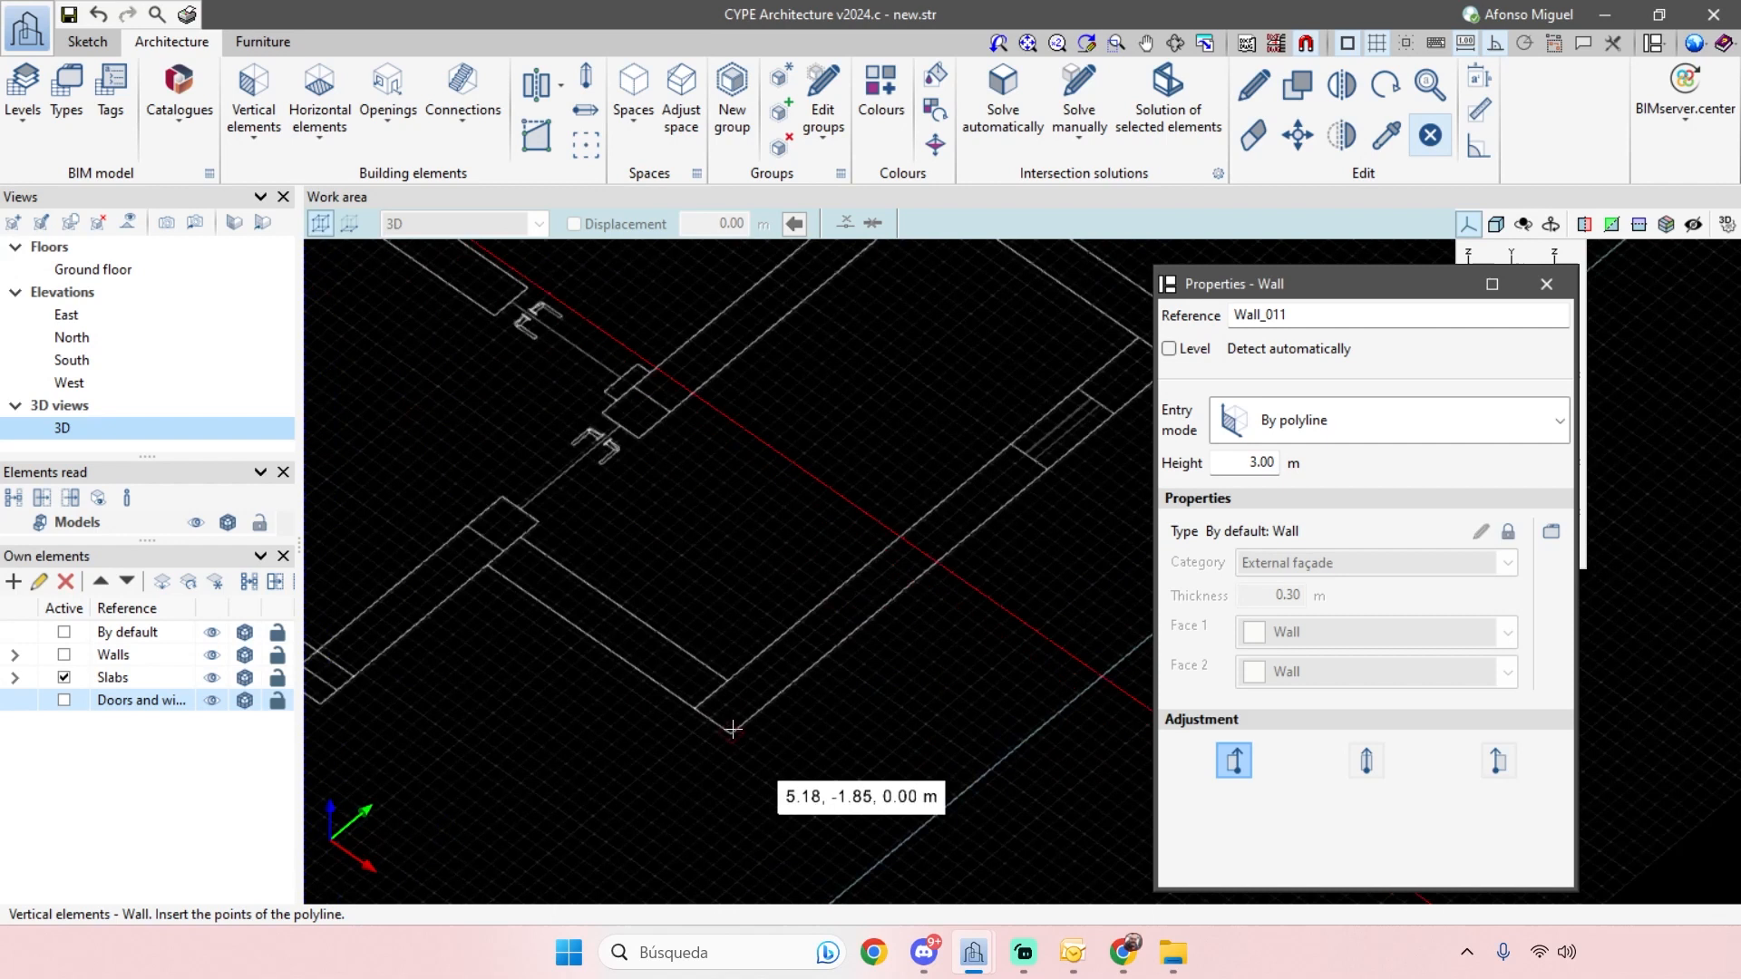
click(730, 736)
middle_drag(987, 467, 758, 682)
scroll(758, 681, down, 3)
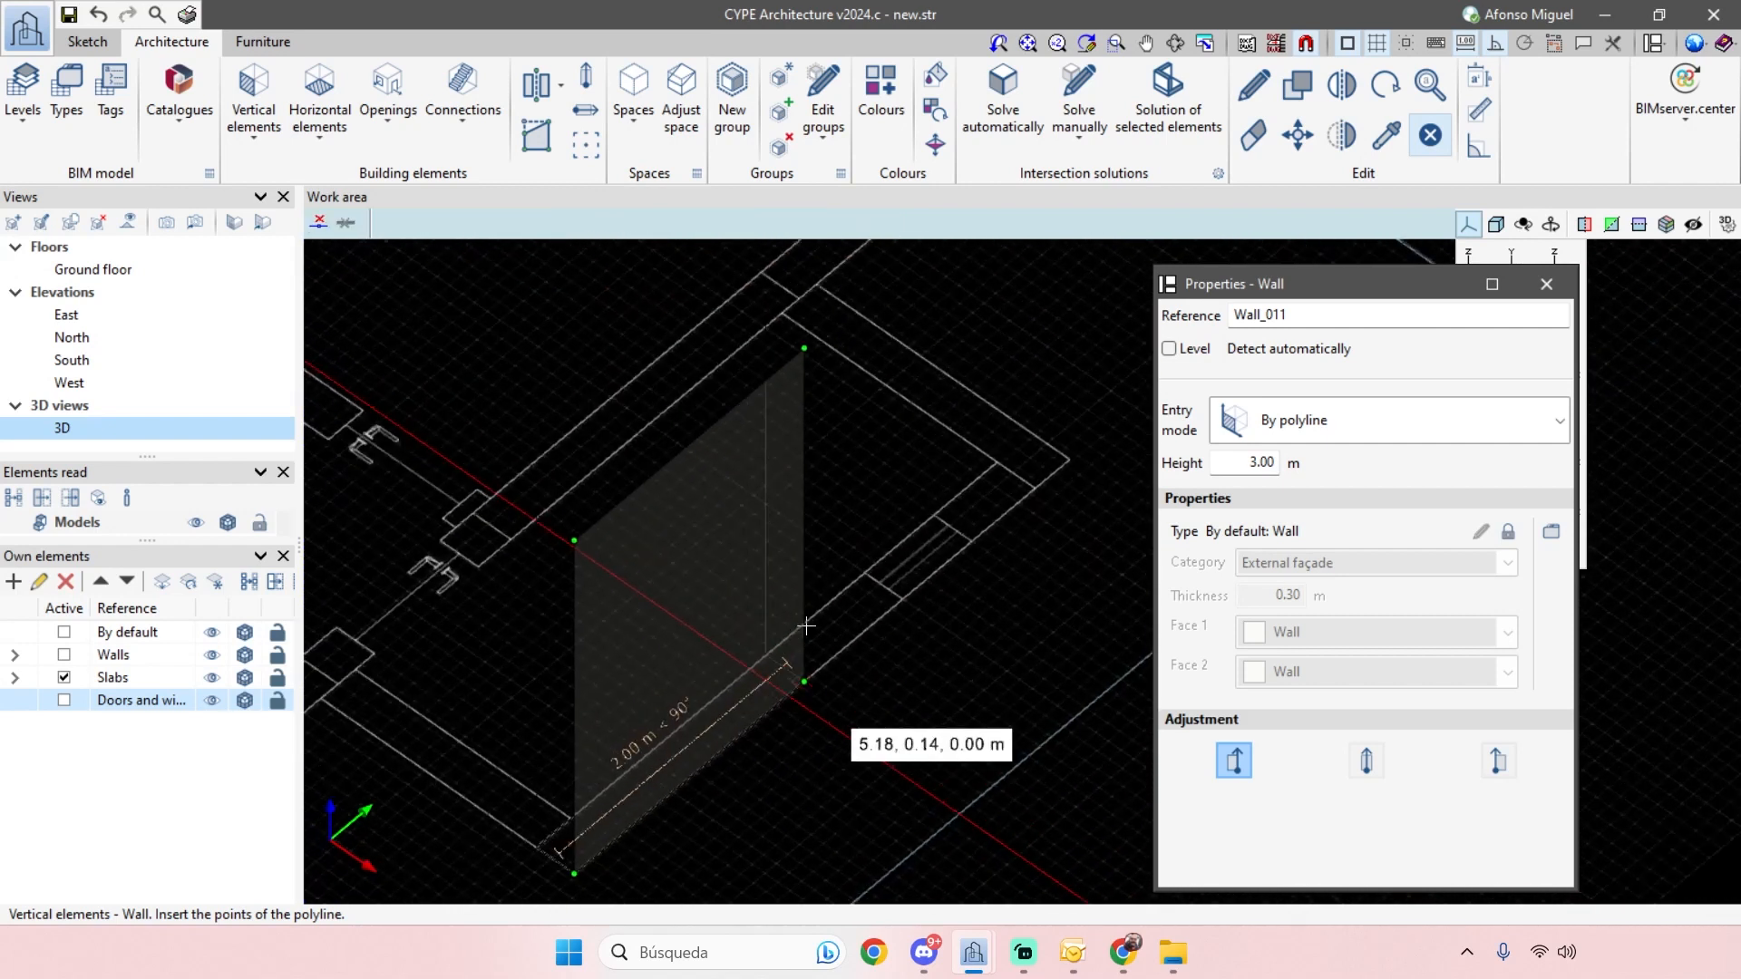
click(1071, 468)
middle_drag(862, 325, 950, 442)
scroll(1036, 453, down, 1)
click(953, 428)
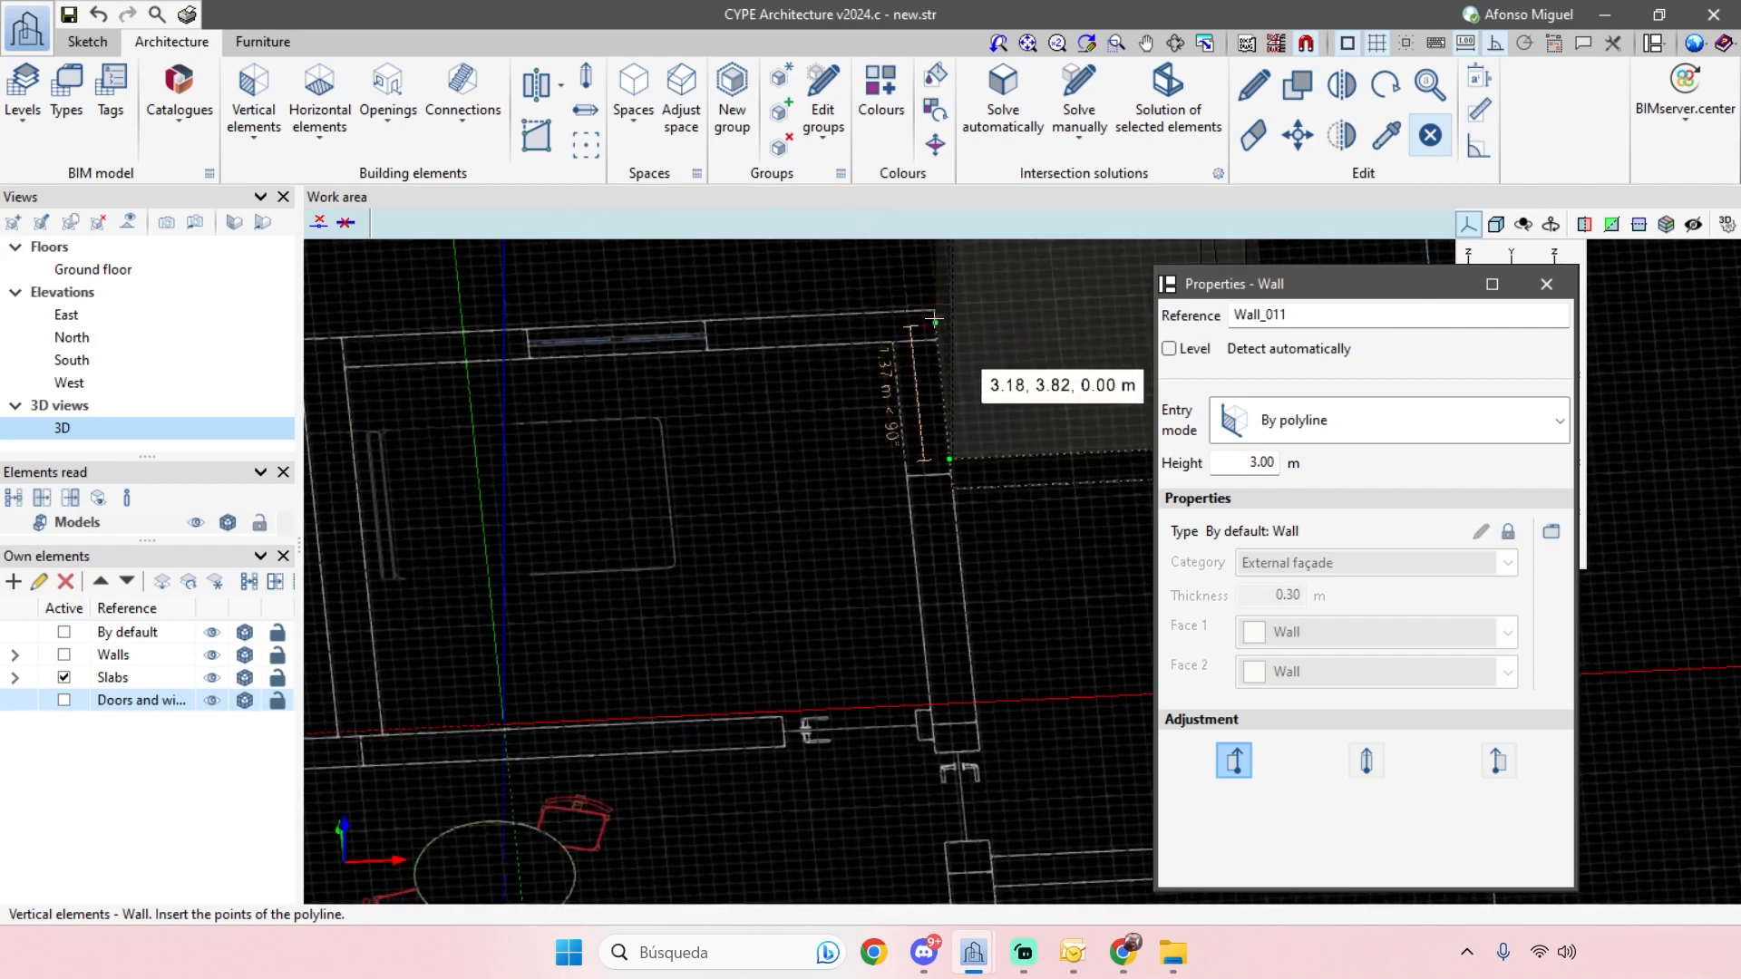
click(934, 311)
middle_drag(602, 350, 1054, 320)
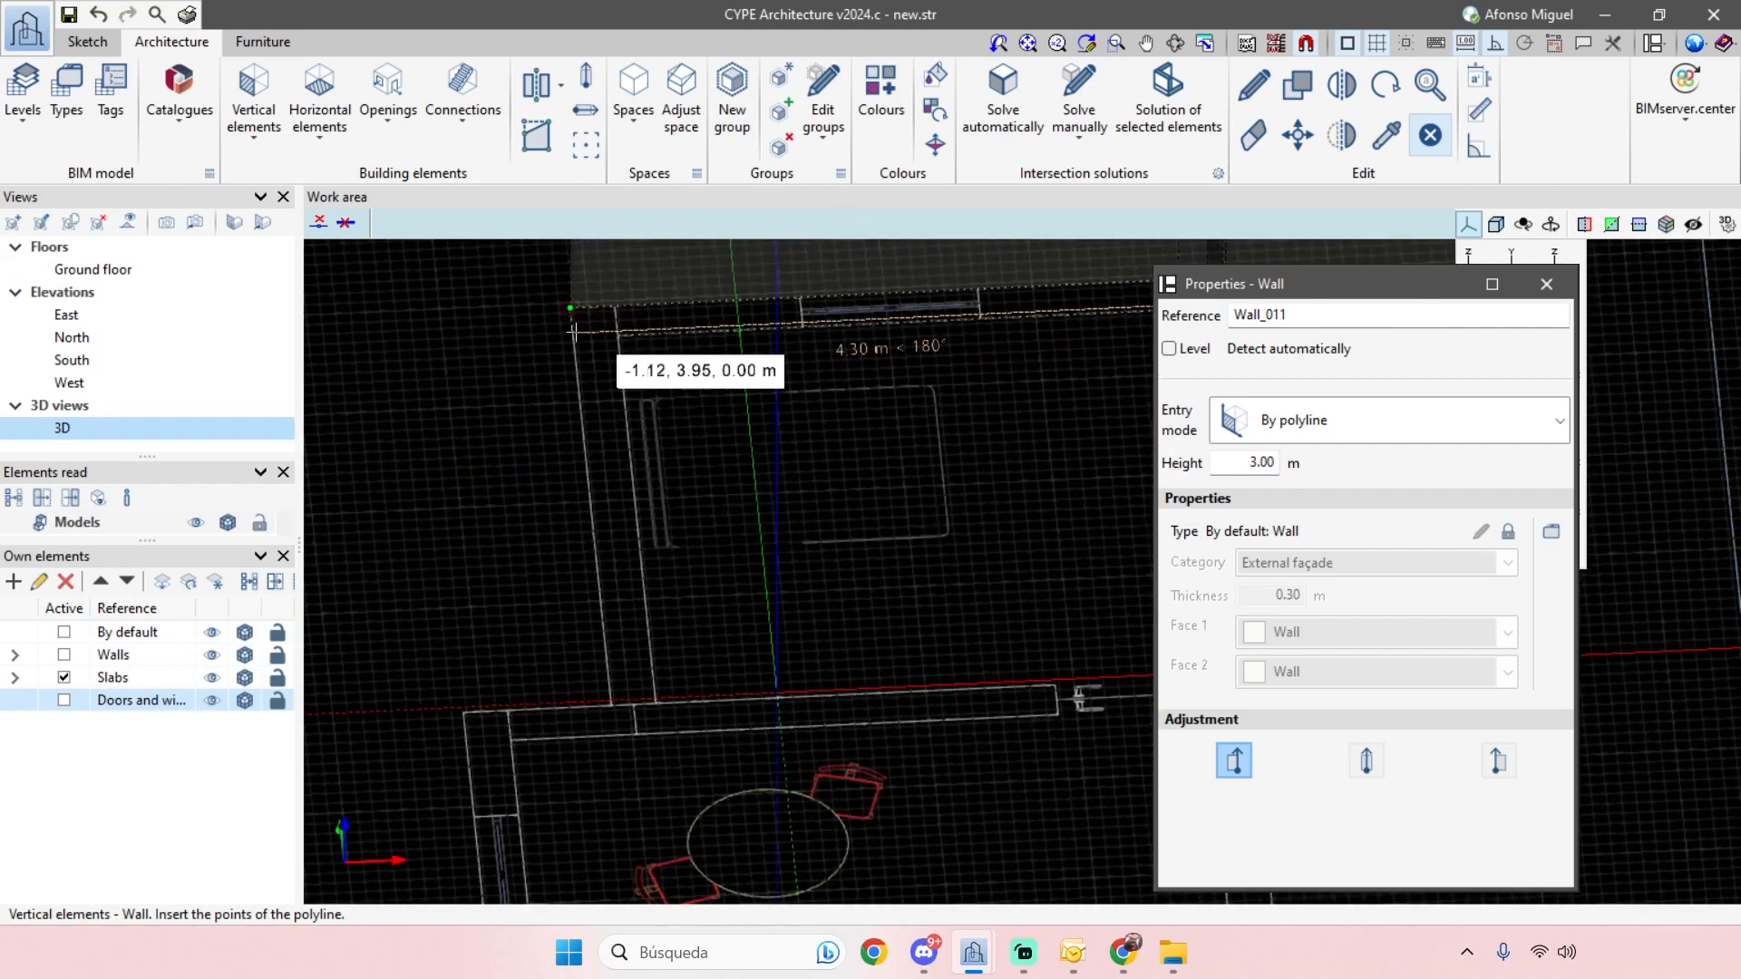
- Continue the wall along the outer corners of the bedroom and dining room, and close the outline at its starting corner
click(611, 706)
click(470, 719)
middle_drag(490, 644, 466, 259)
click(488, 657)
middle_drag(934, 651, 544, 649)
click(874, 626)
shift+middle_drag(894, 623, 719, 600)
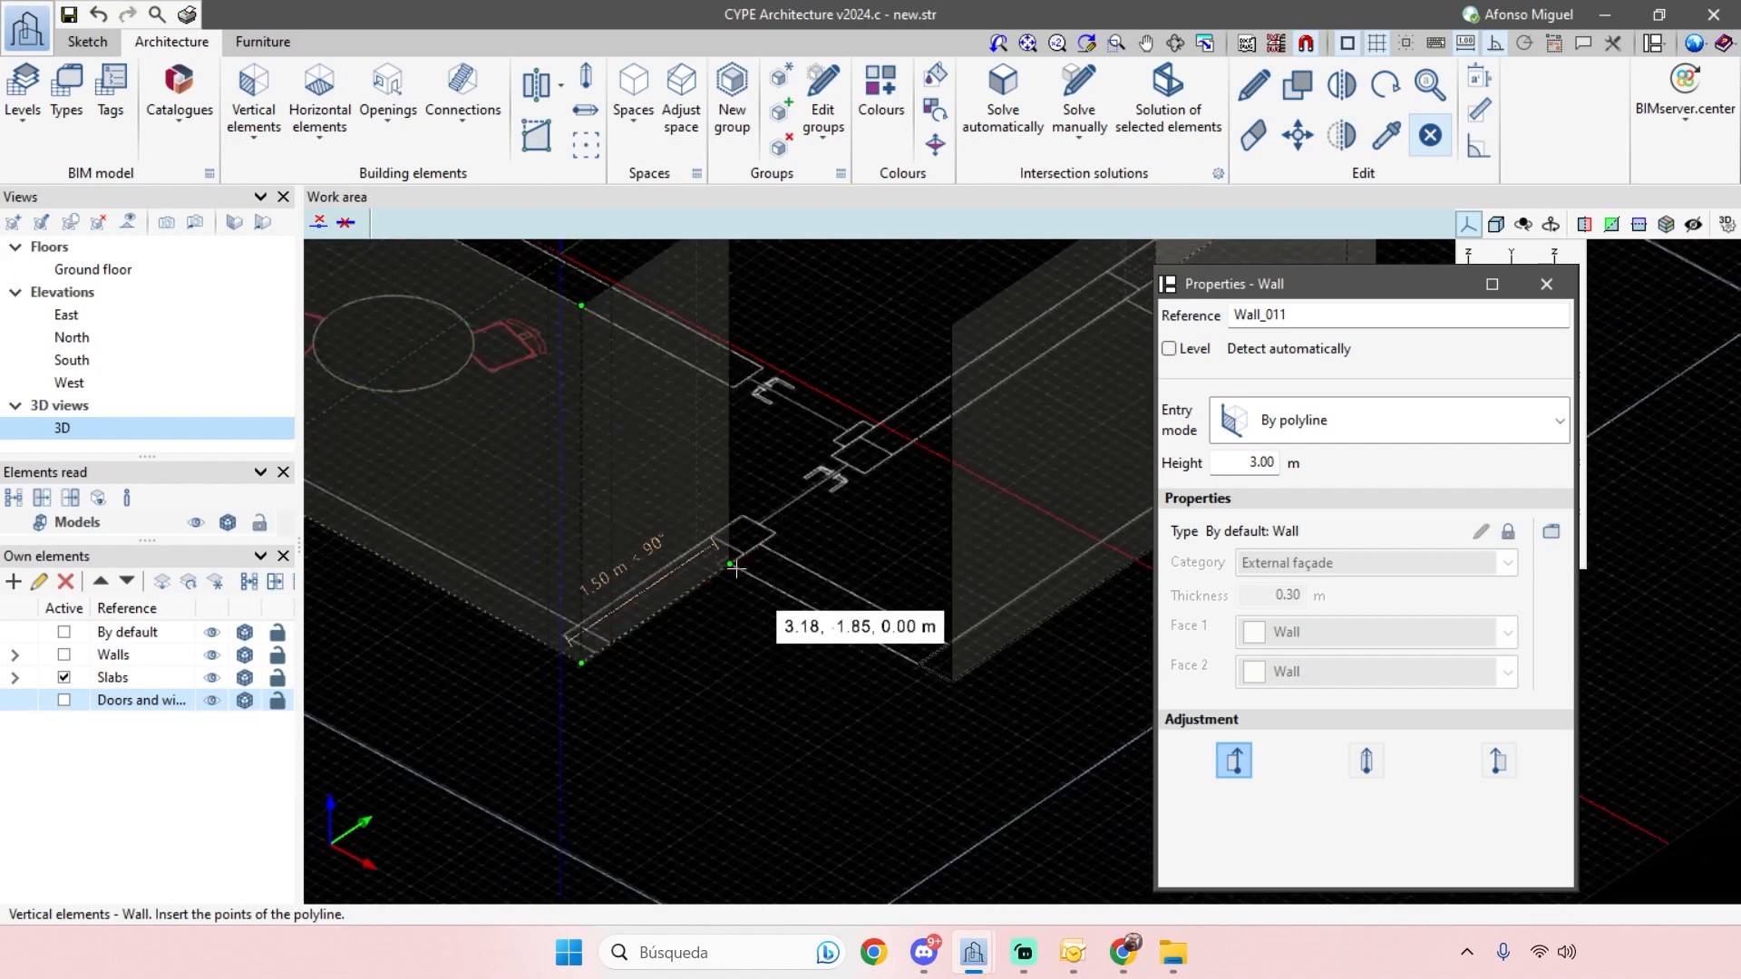
click(822, 626)
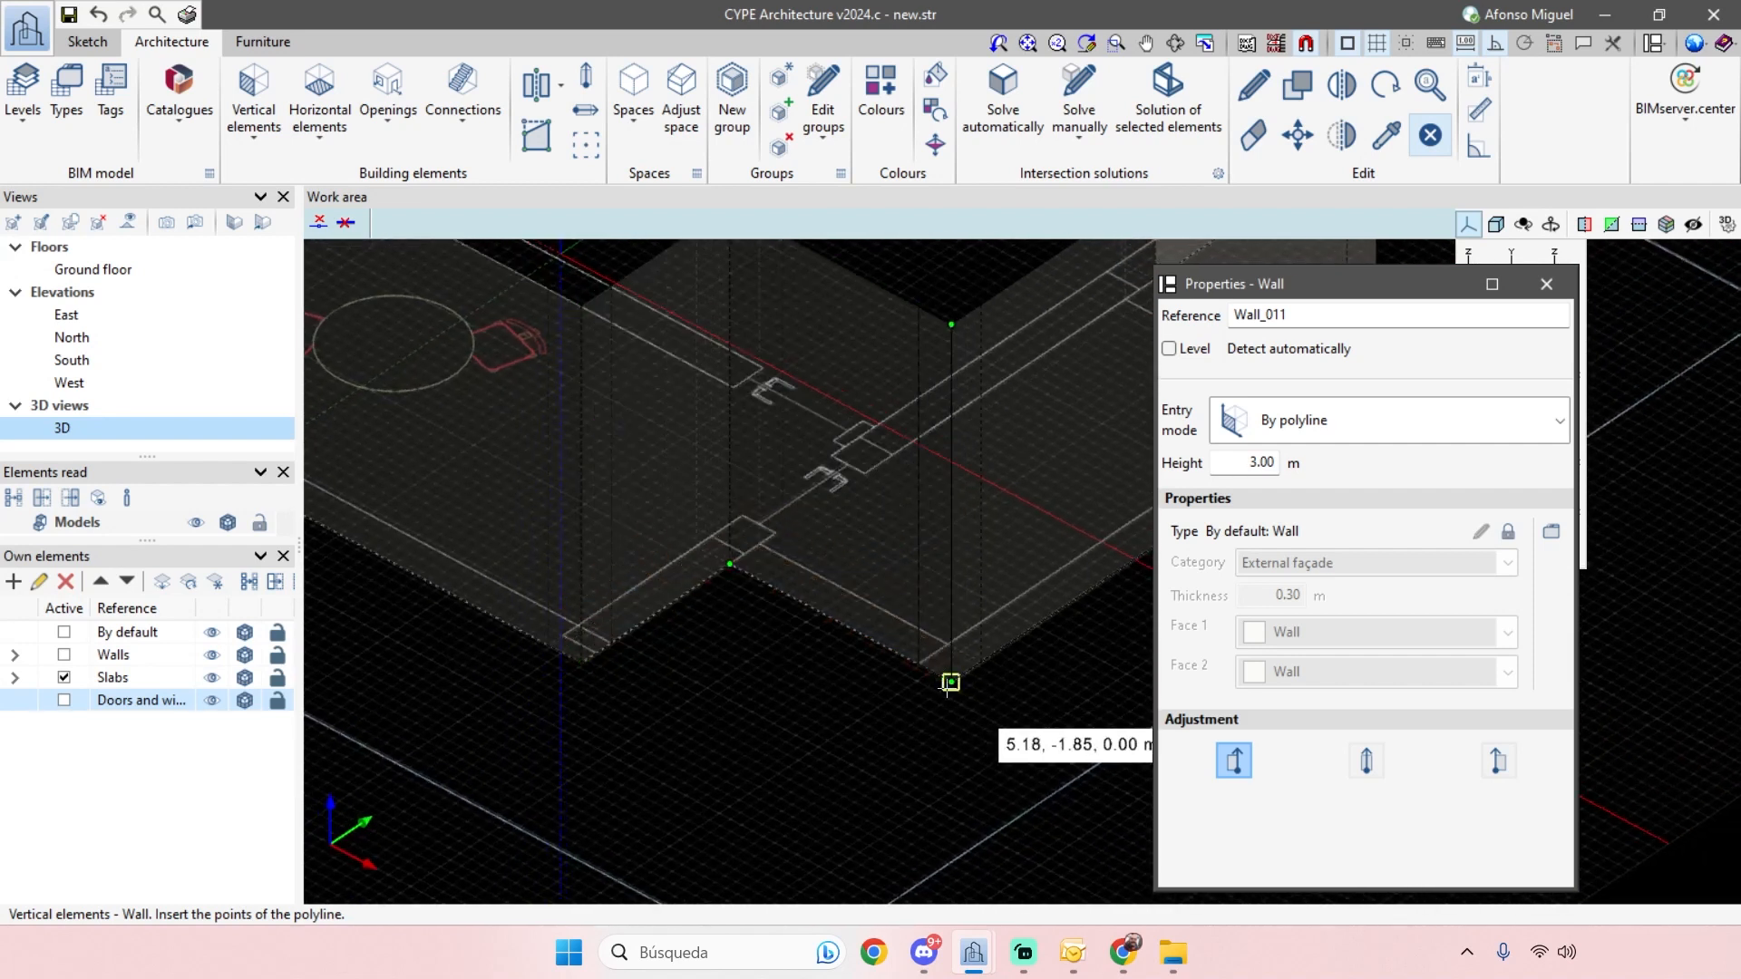
scroll(949, 682, down, 5)
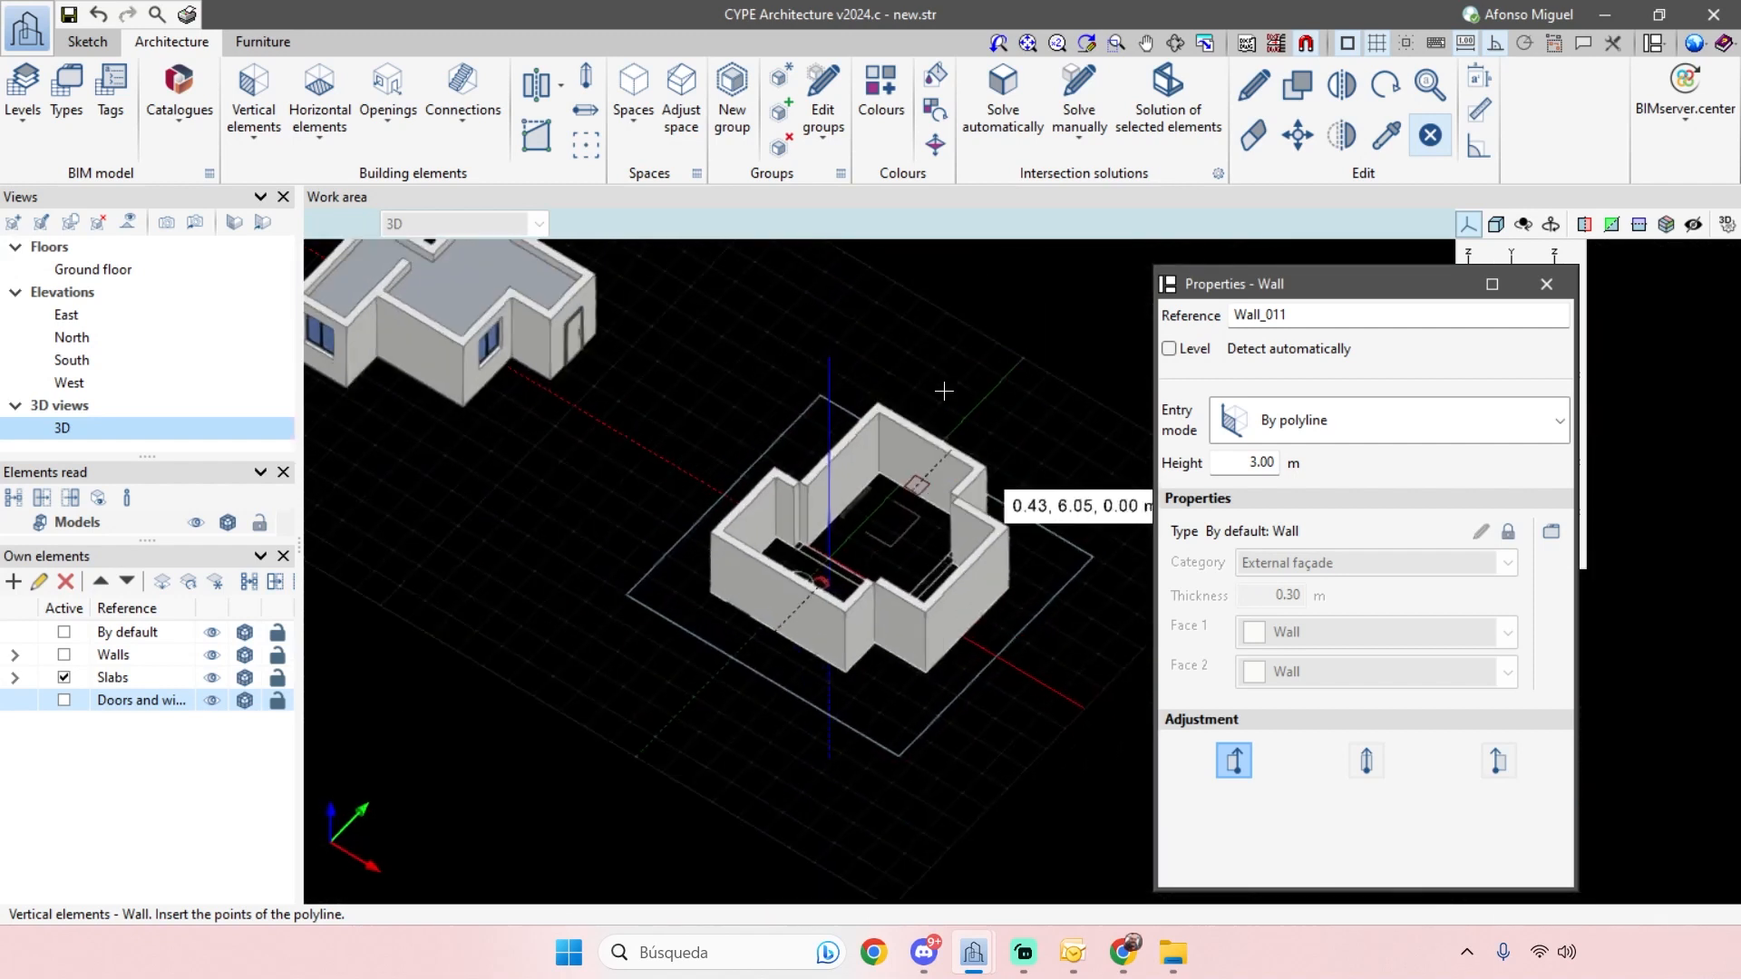
- Draw a 3 m high polyline wall about 4.4 m long over the template lines between the bedroom and the dining room
scroll(886, 610, up, 8)
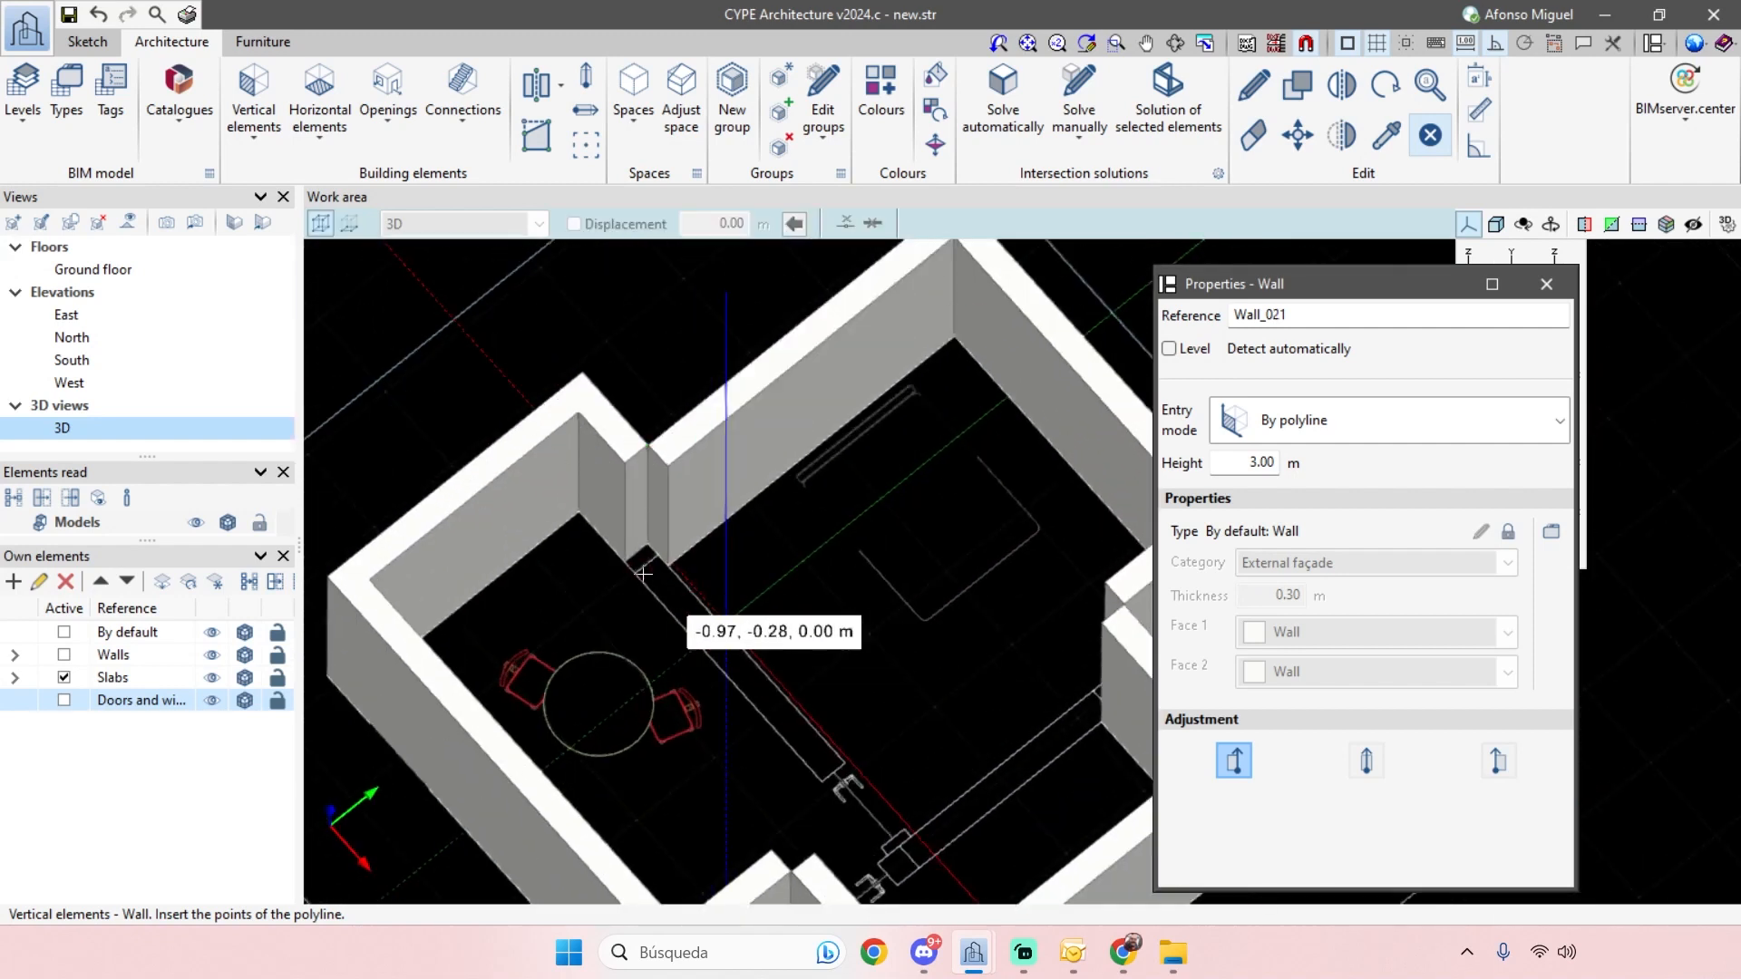
scroll(627, 564, up, 3)
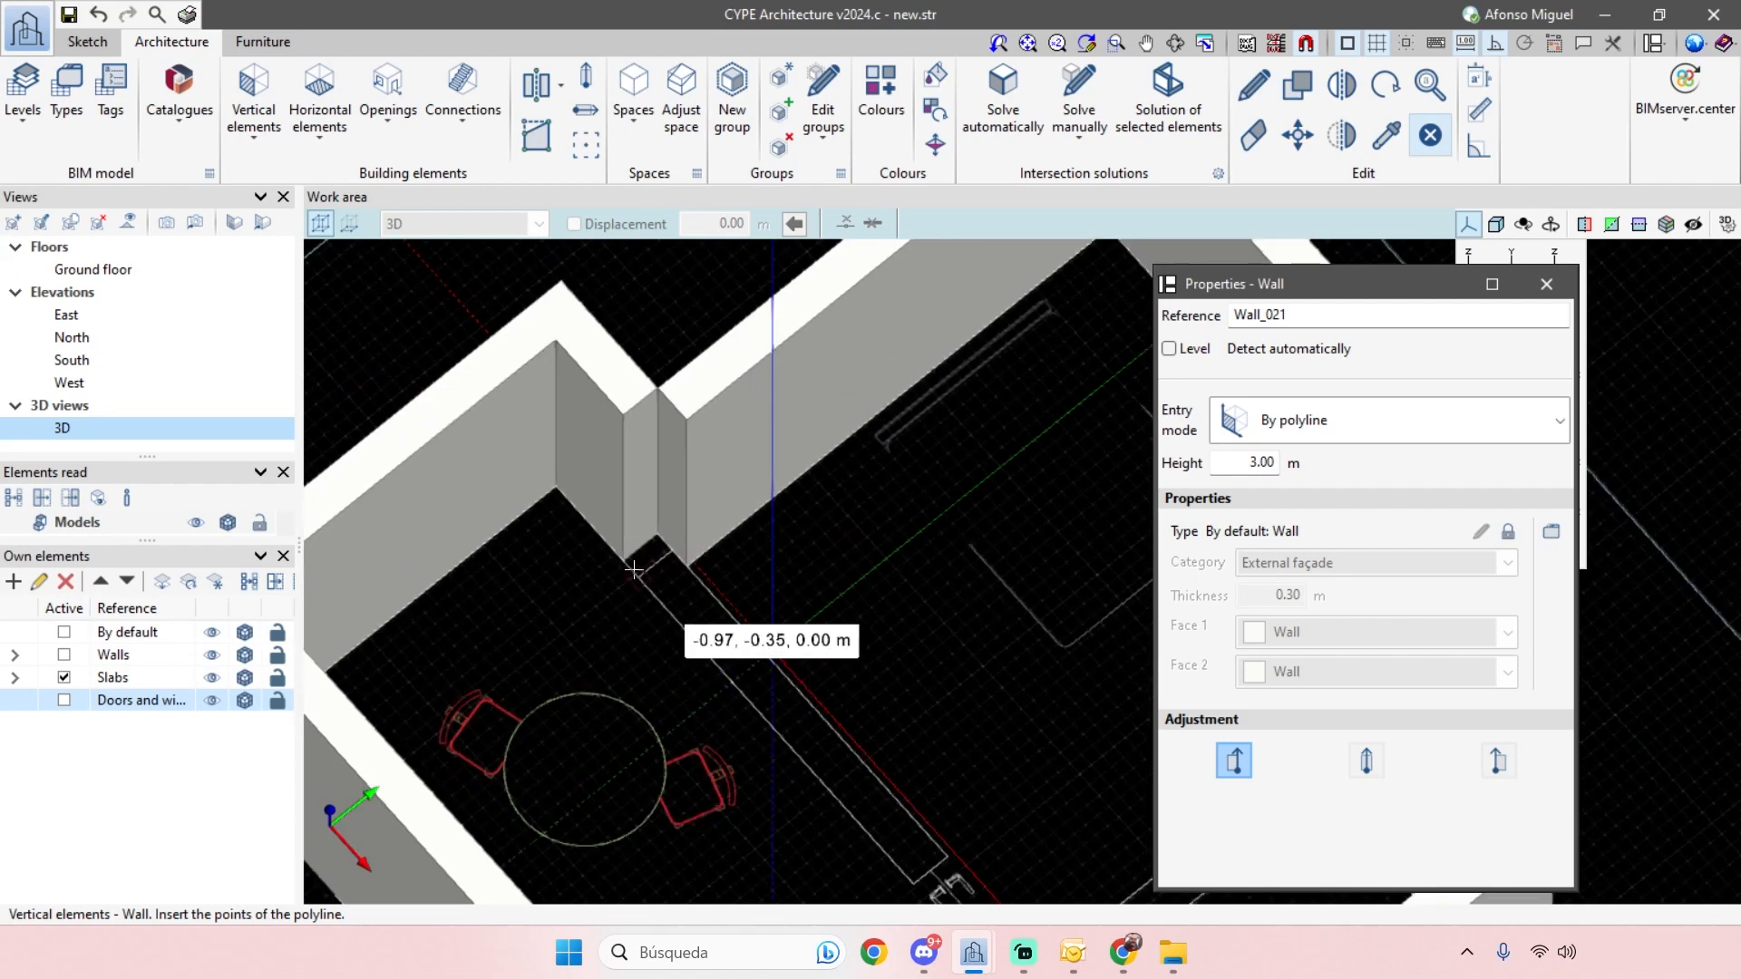
click(602, 537)
middle_drag(726, 655, 535, 362)
scroll(544, 372, down, 1)
scroll(870, 743, down, 1)
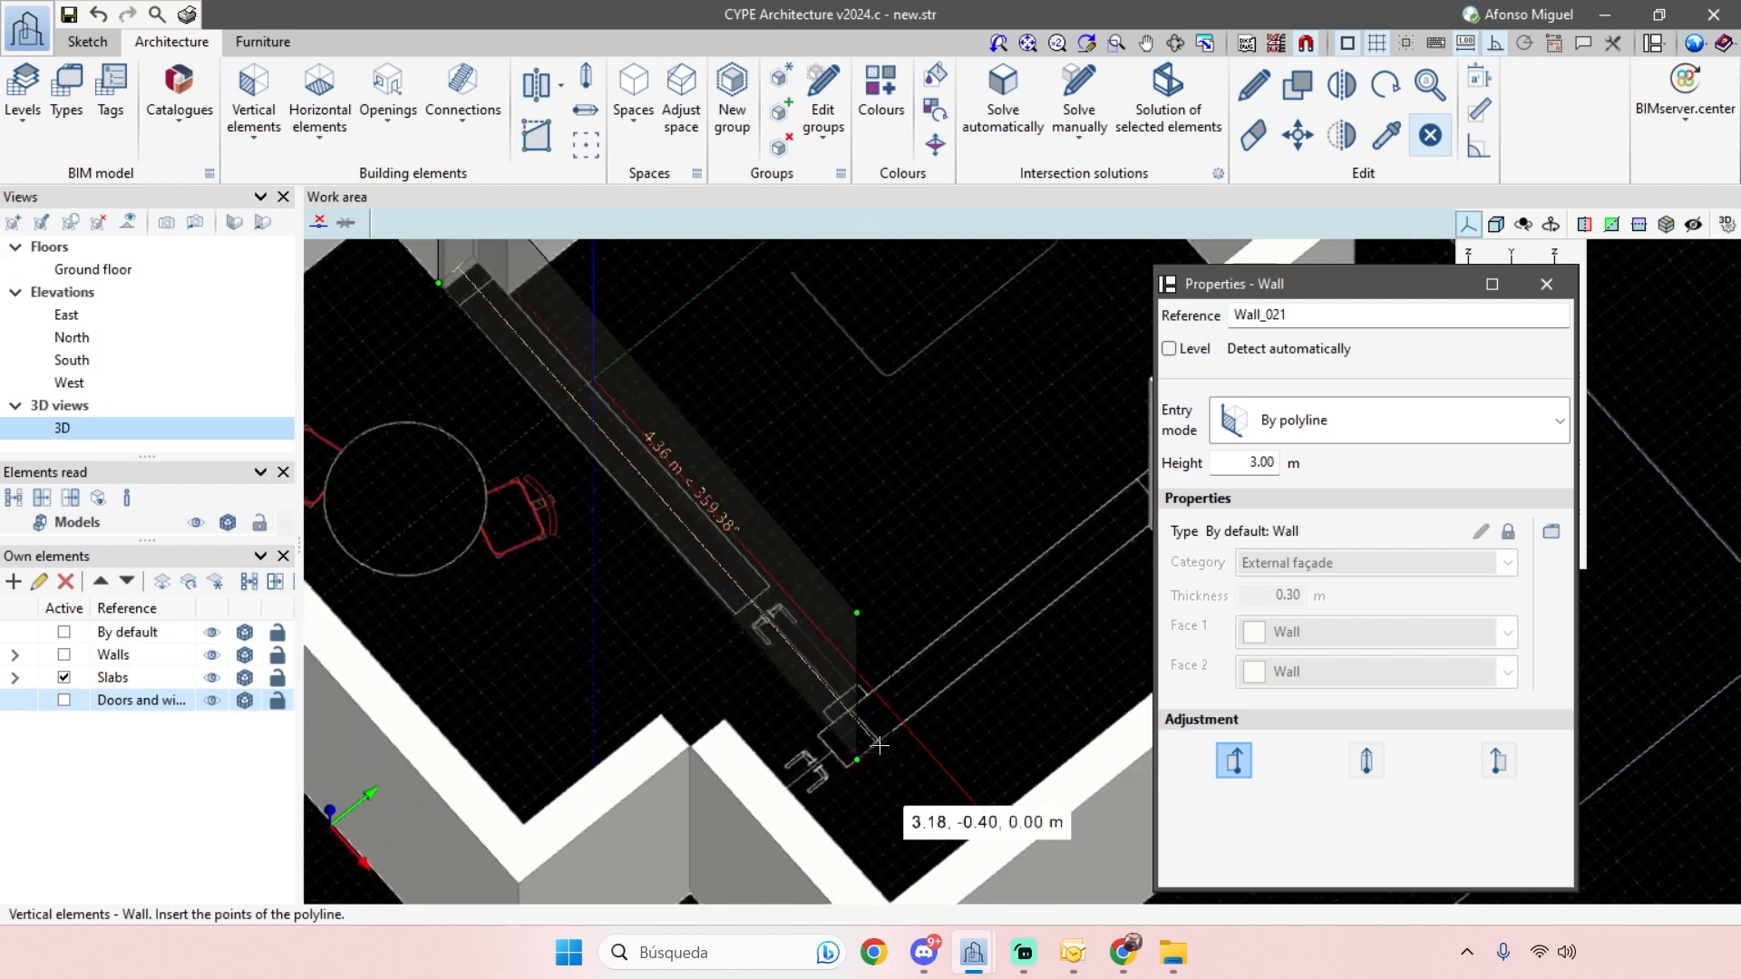
click(875, 744)
right_click(876, 744)
- Draw a second 3 m high wall about 4.3 m long, separating the side room from the bedroom and dining room
scroll(857, 517, down, 3)
shift+middle_drag(1017, 539, 781, 450)
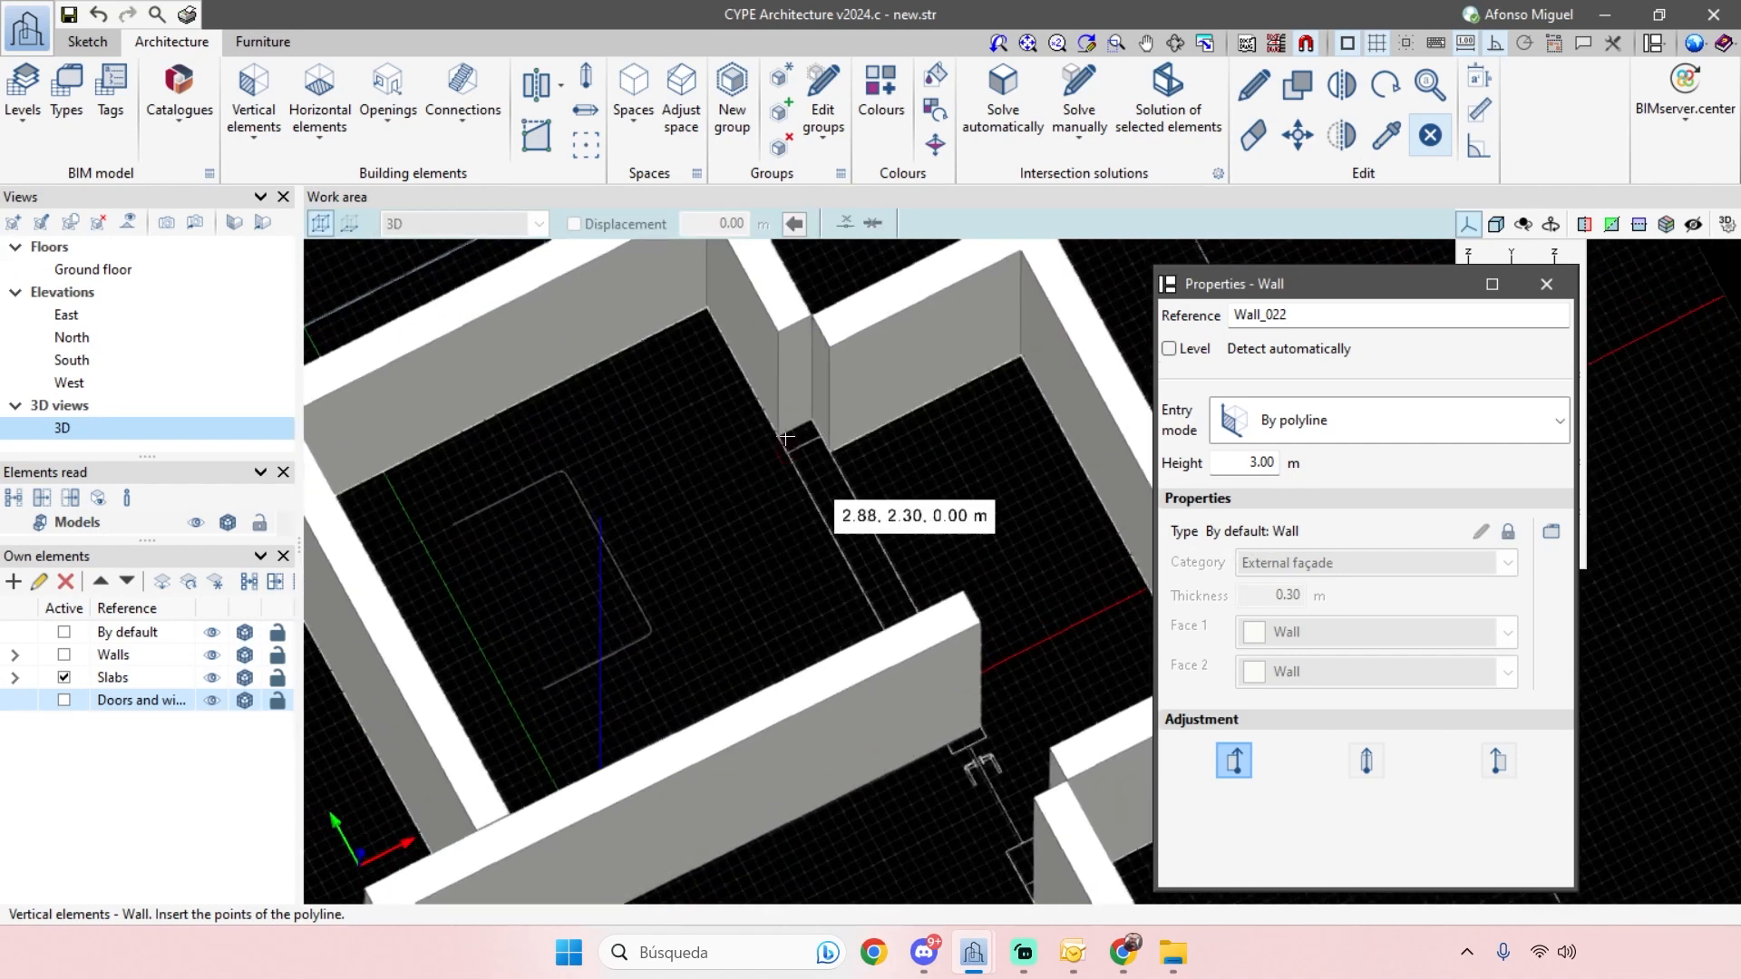
scroll(774, 437, up, 2)
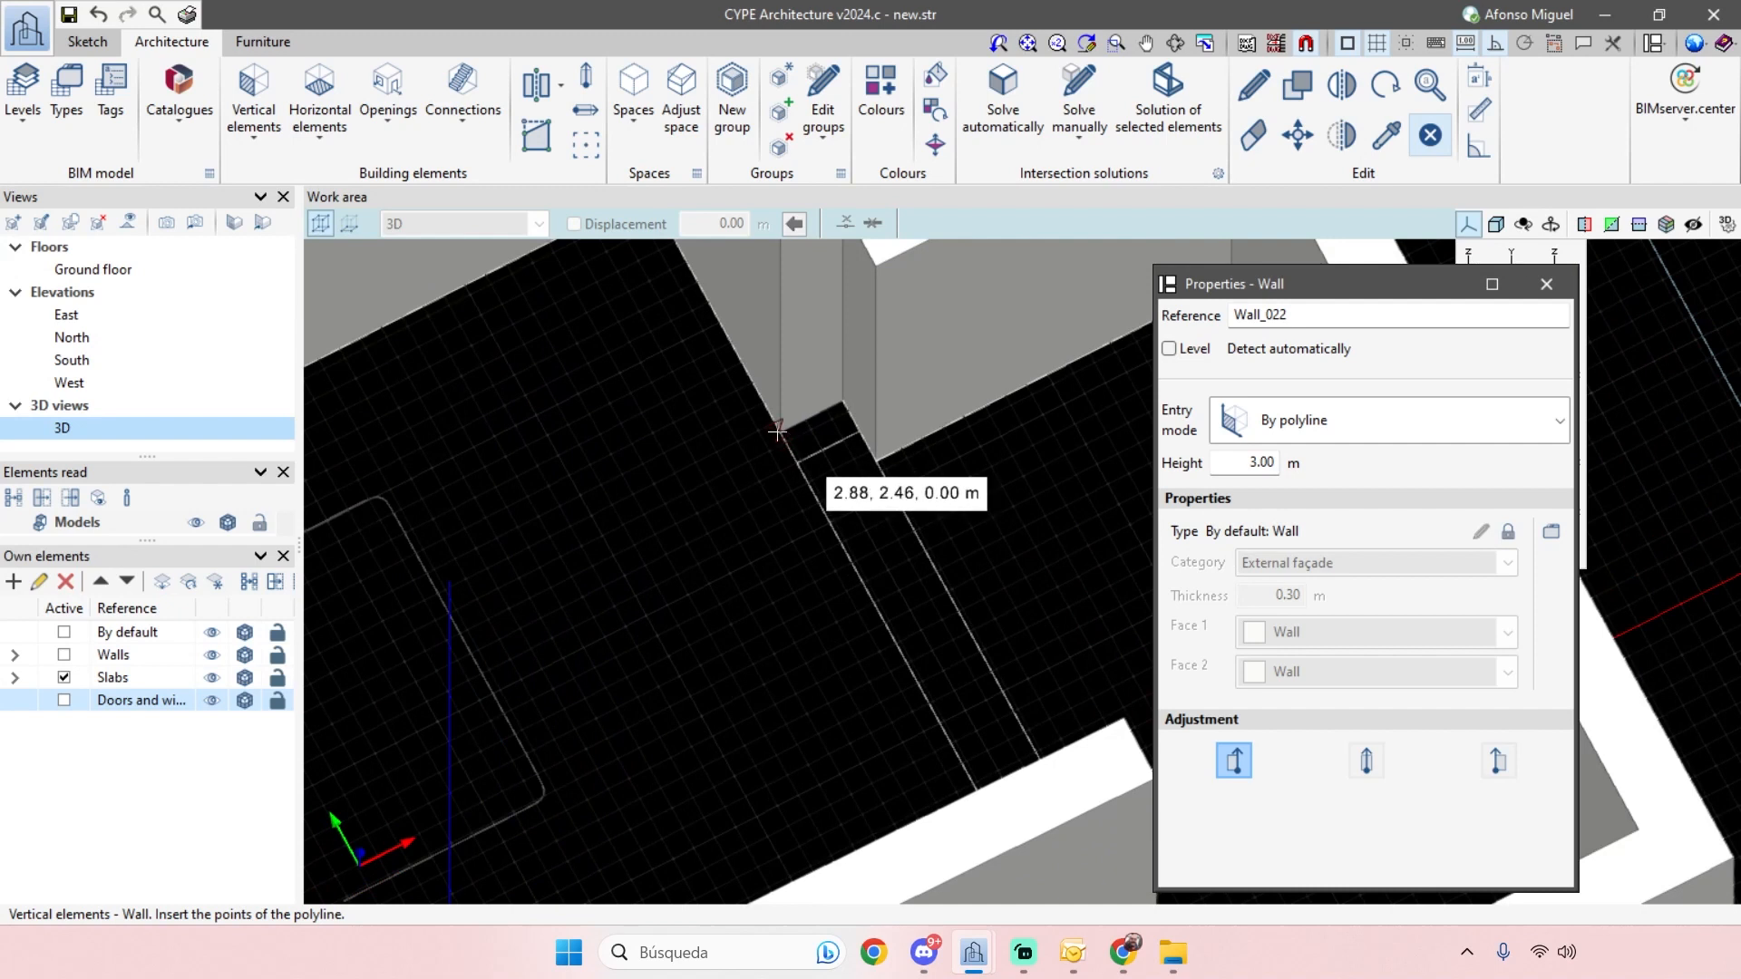
scroll(789, 437, up, 2)
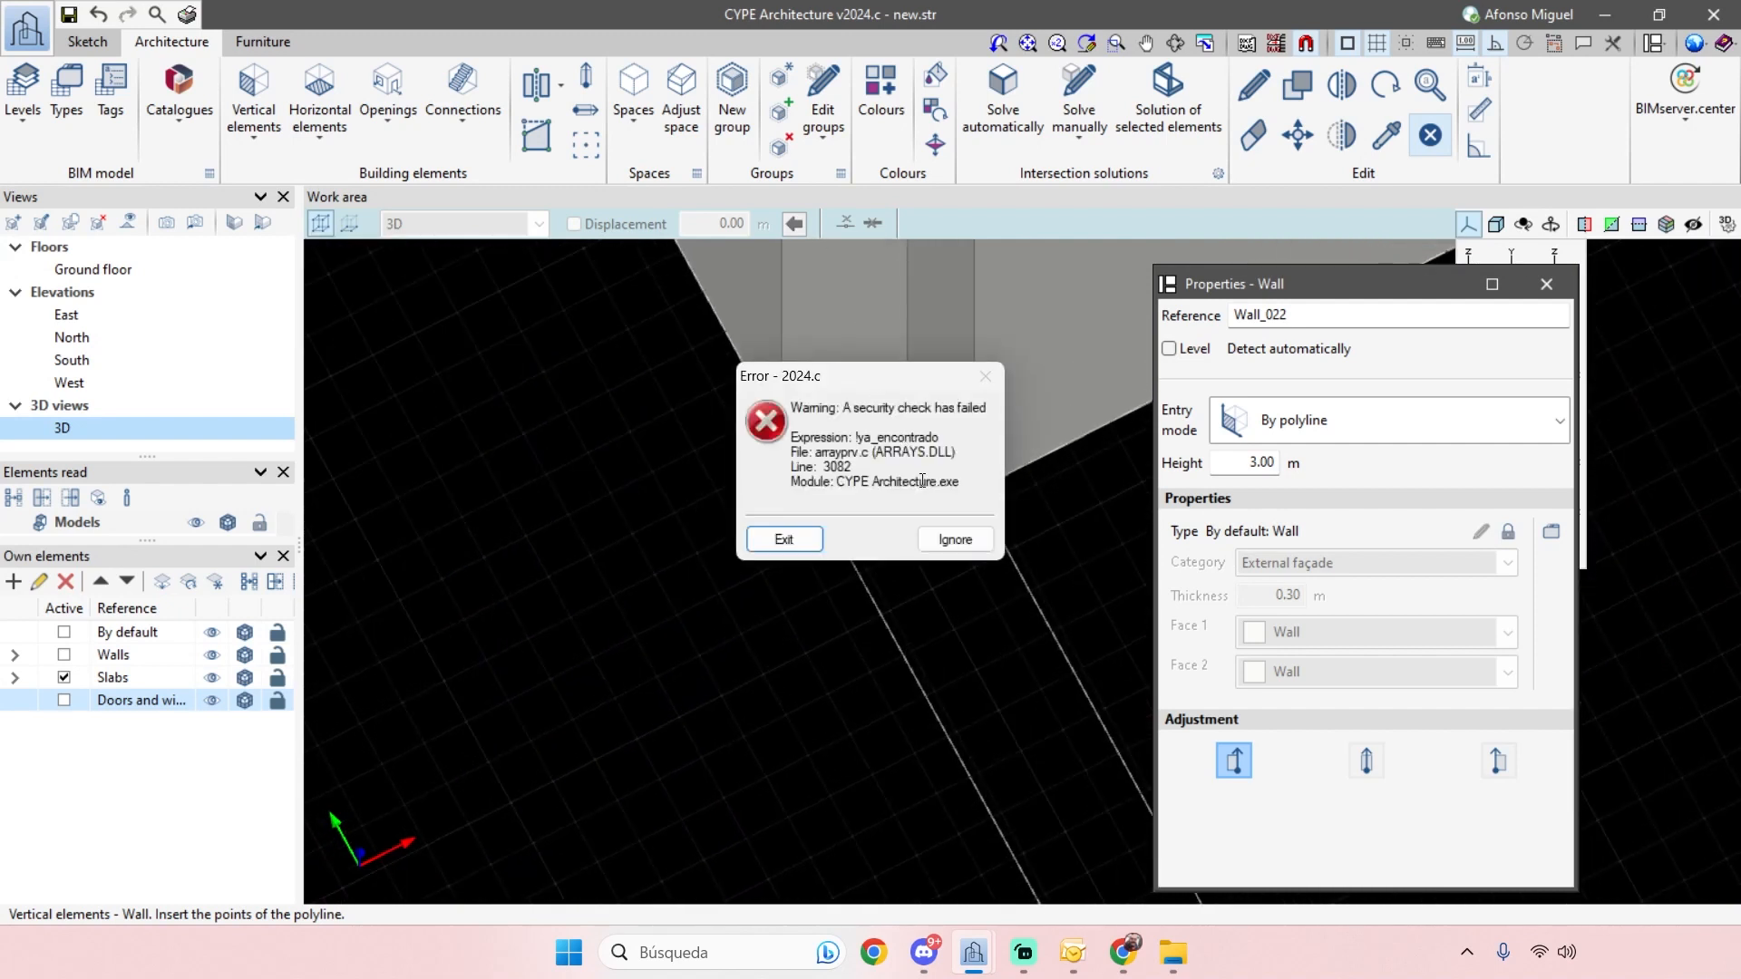
click(954, 539)
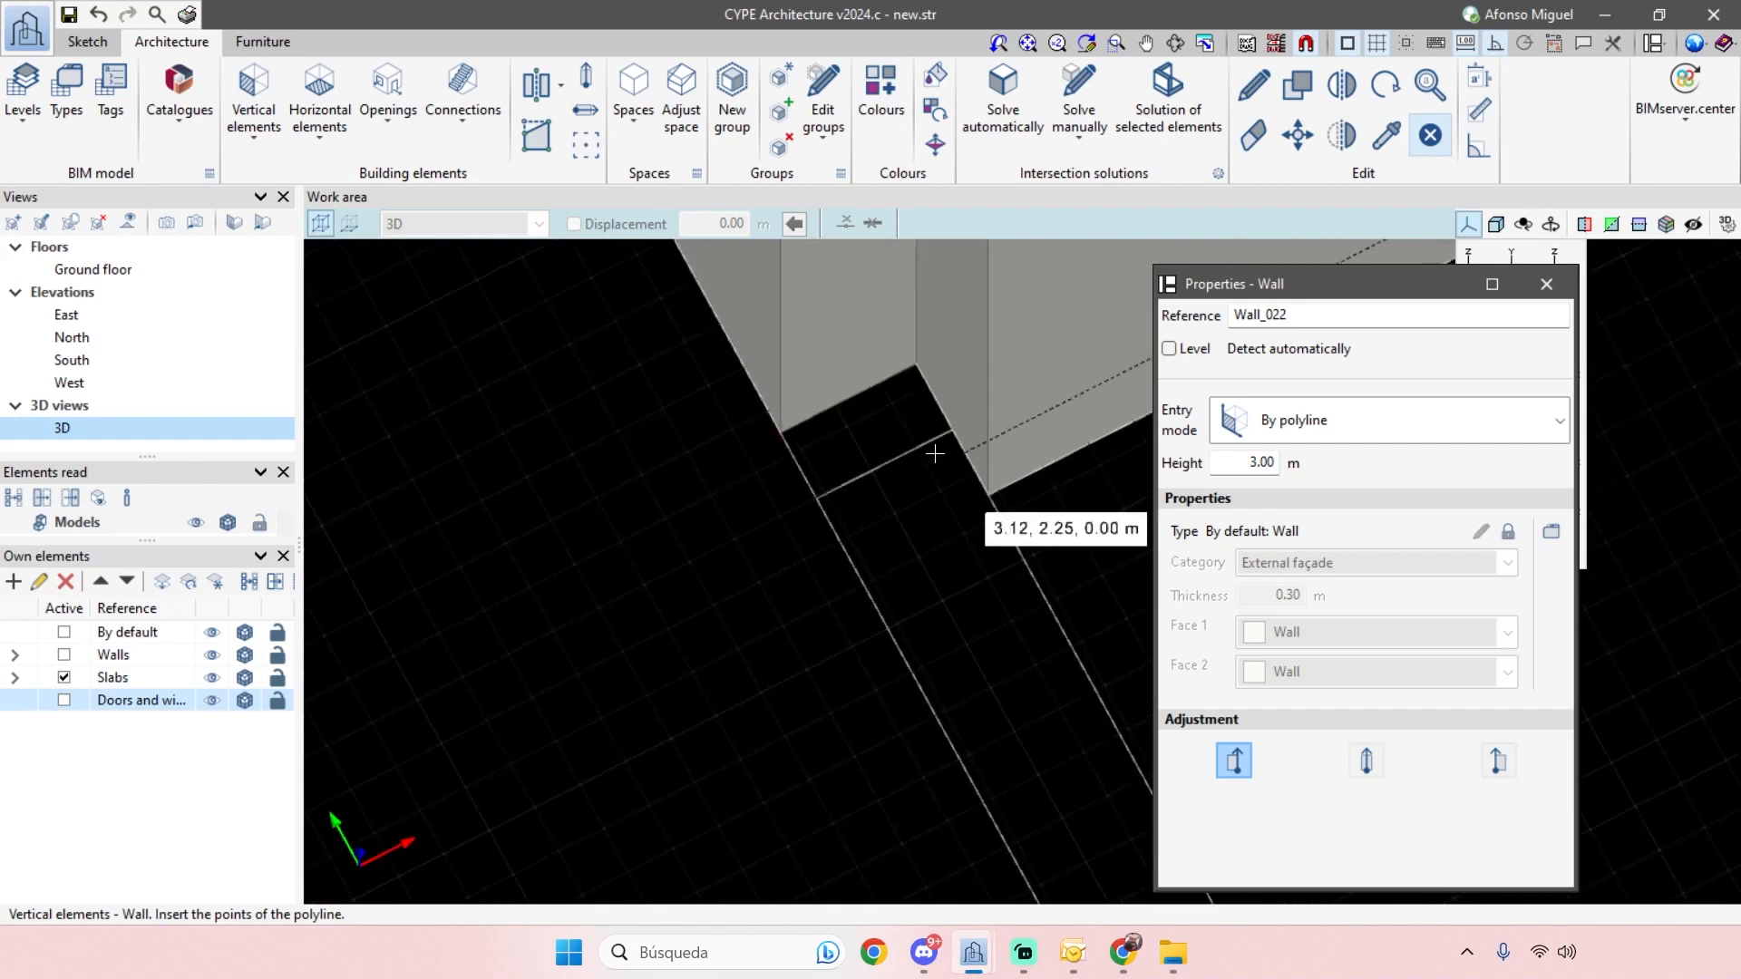
click(773, 437)
scroll(774, 440, down, 4)
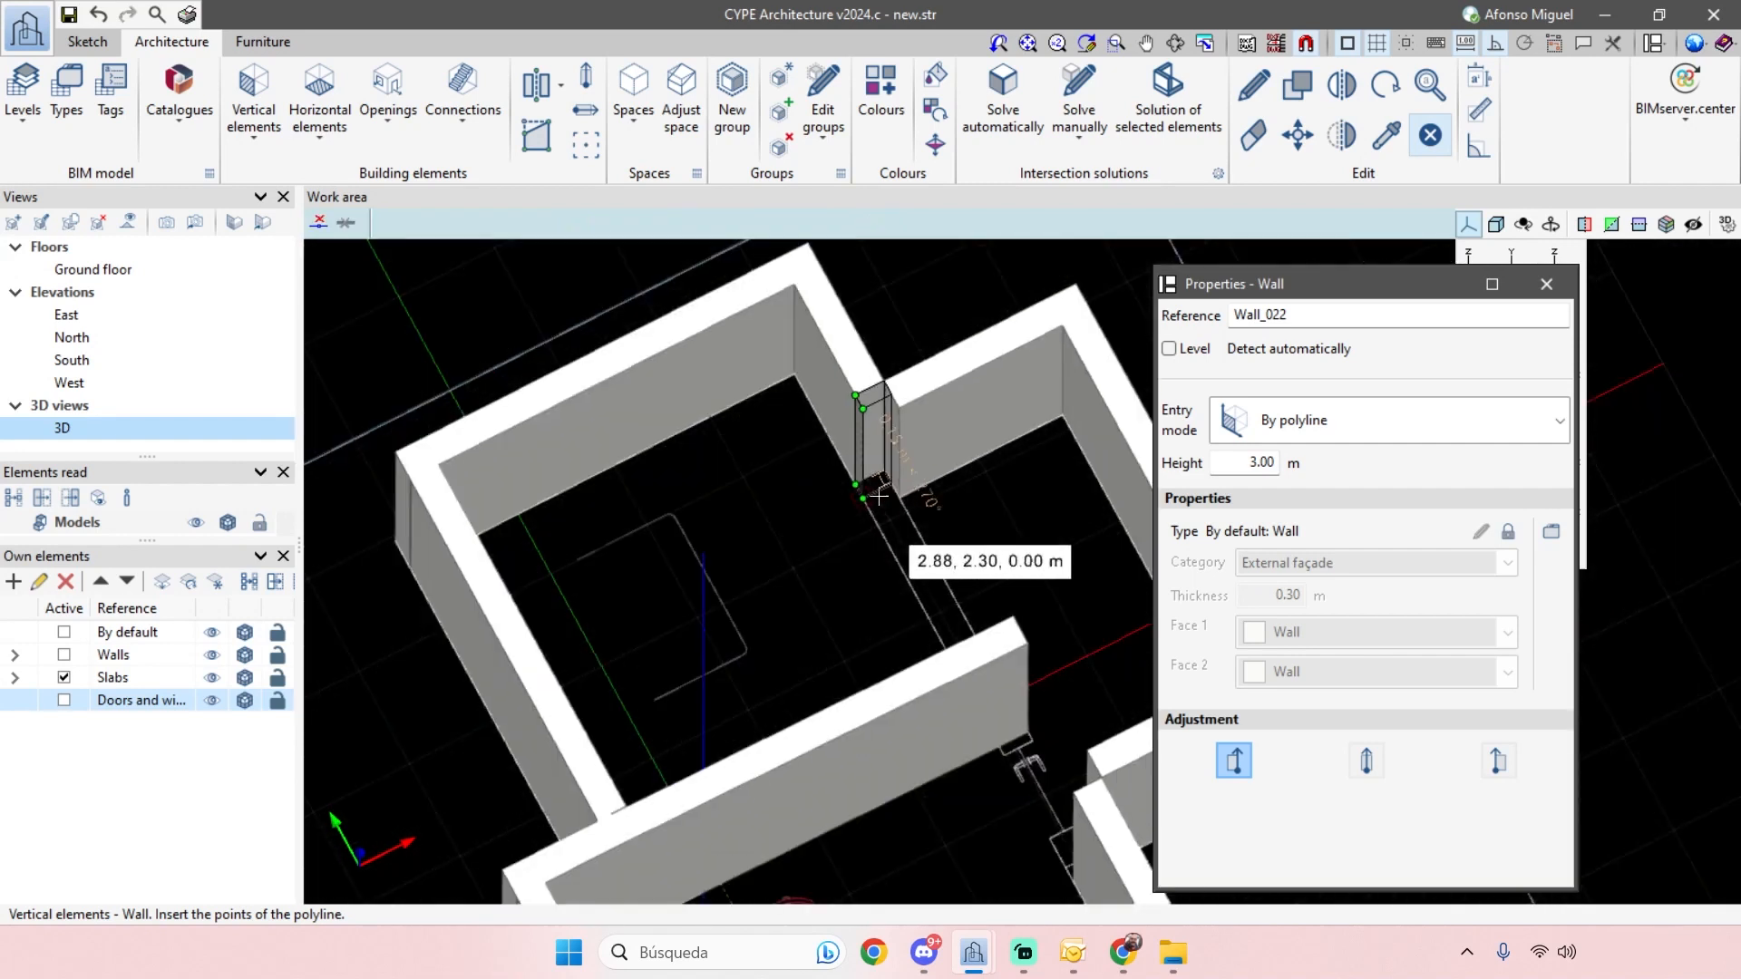
scroll(1013, 696, up, 3)
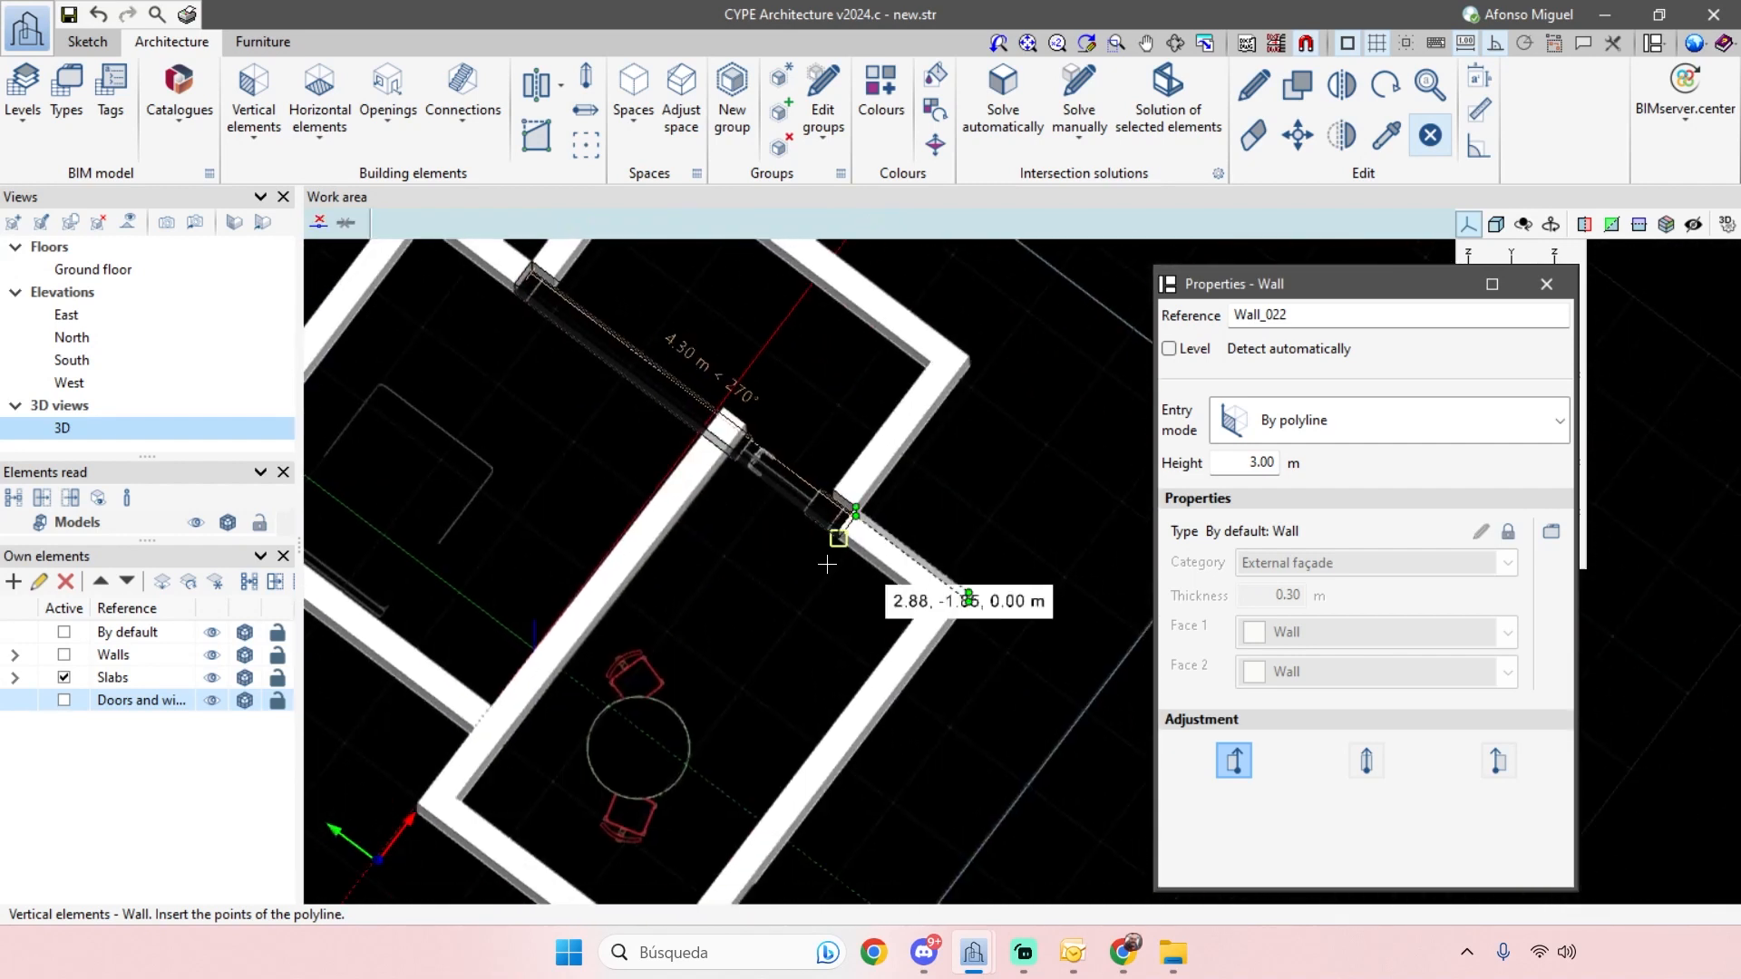
click(852, 555)
- Open the properties of the wall along the side room, review its category options, and leave without changing anything
shift+middle_drag(913, 620, 544, 626)
scroll(680, 564, down, 2)
click(1254, 98)
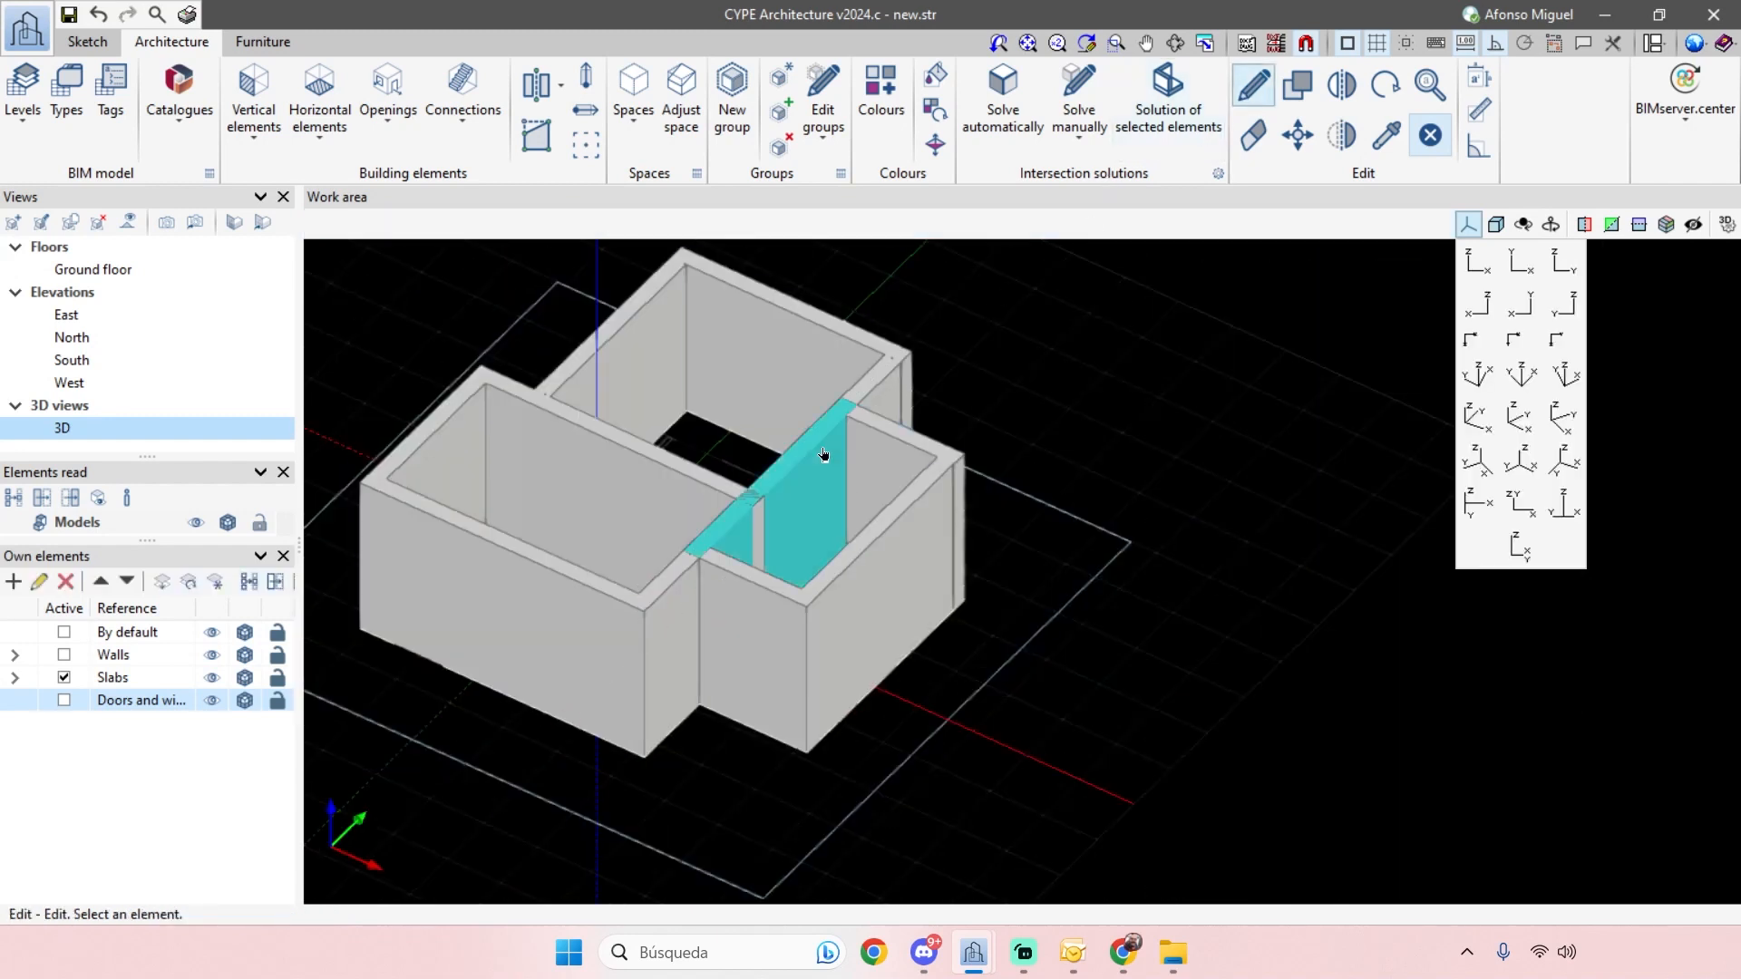
click(783, 465)
click(896, 438)
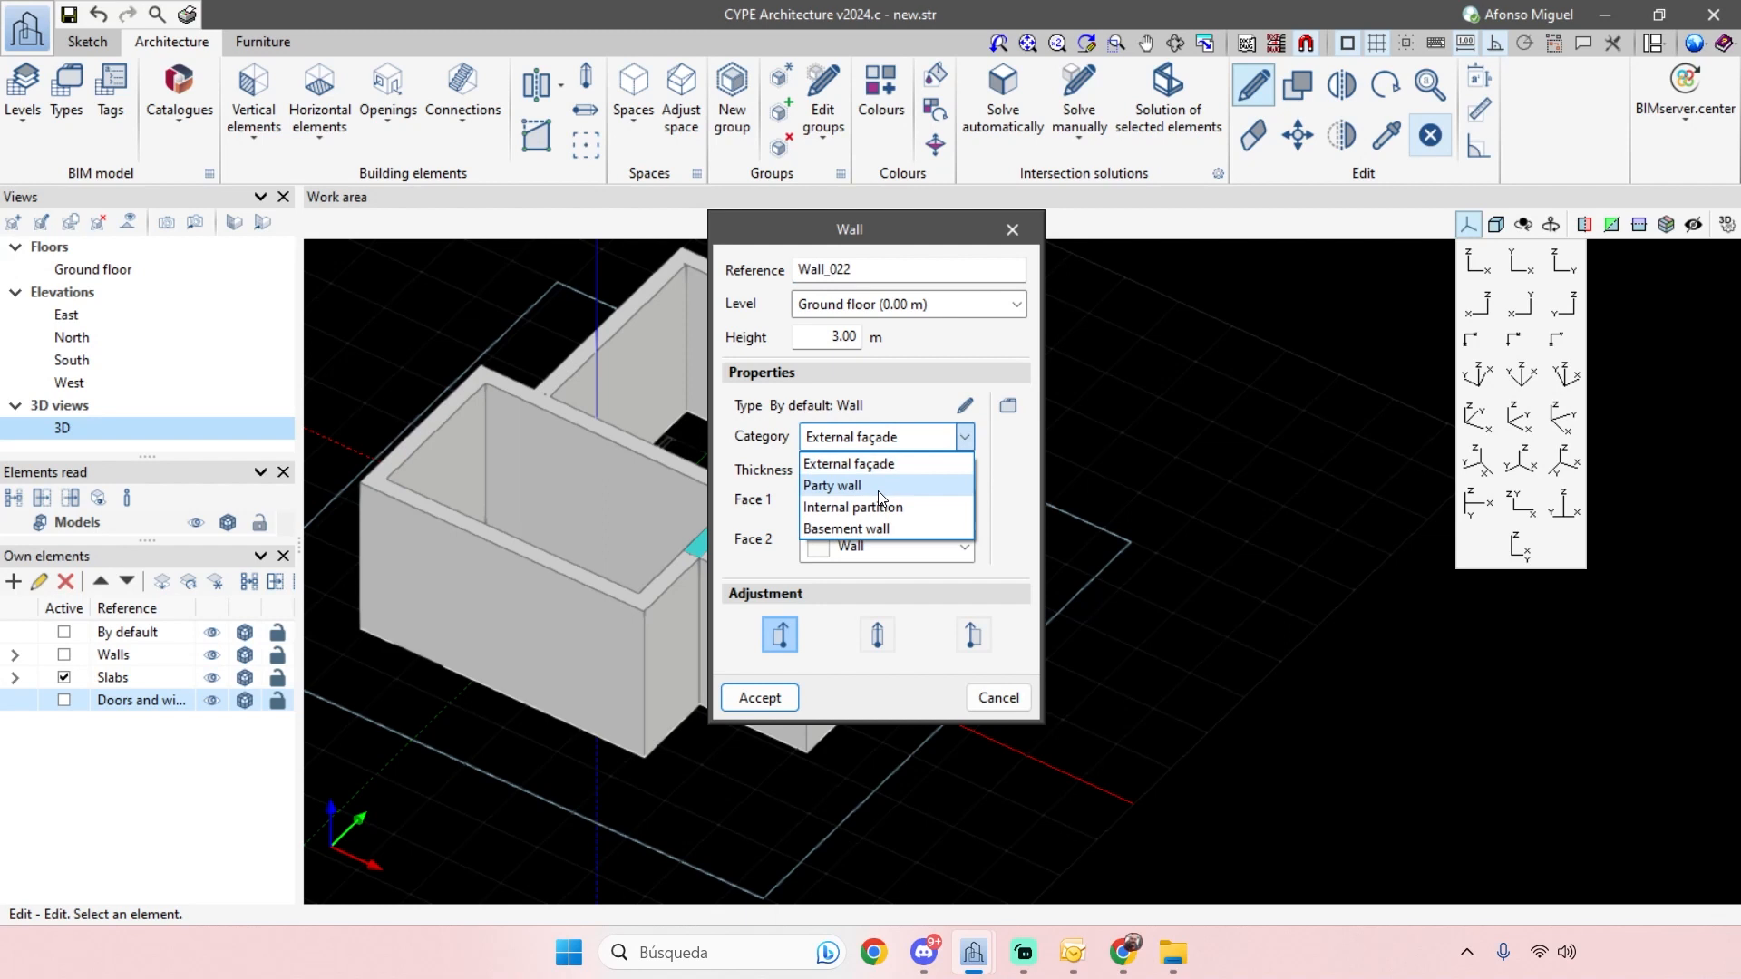
click(694, 390)
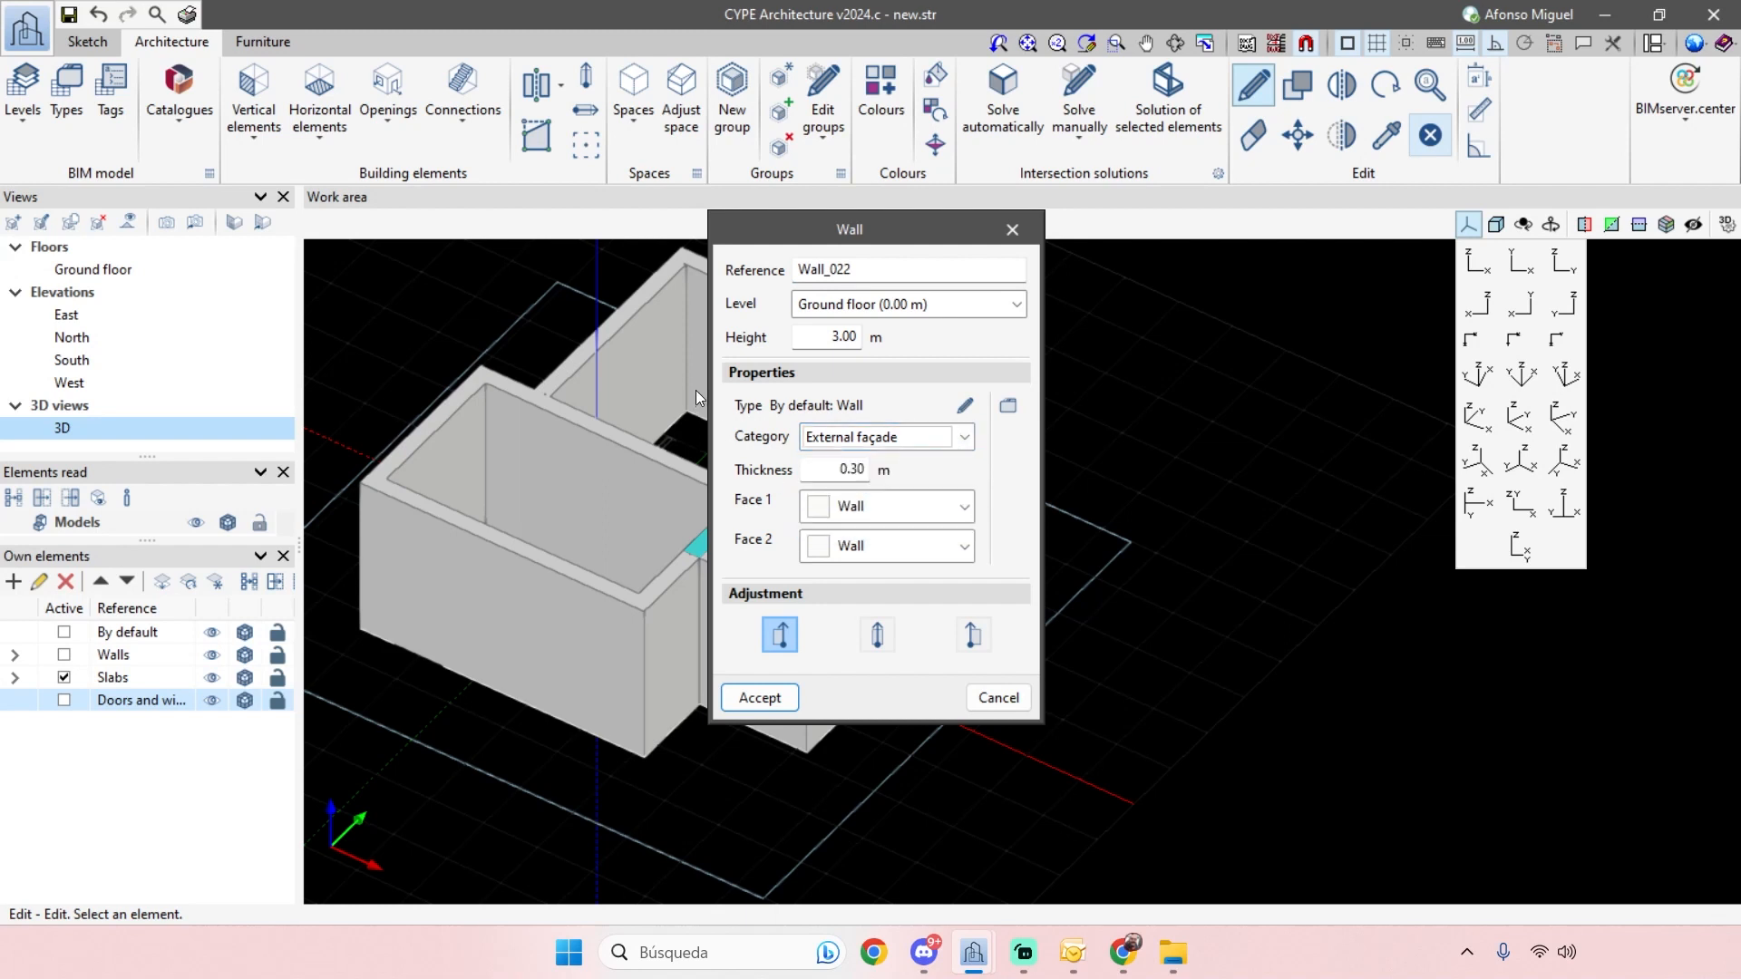
key(Escape)
scroll(789, 463, down, 2)
shift+middle_drag(977, 646, 1025, 581)
scroll(758, 564, up, 1)
scroll(933, 636, down, 4)
scroll(676, 516, up, 2)
scroll(1104, 567, up, 1)
middle_drag(629, 460, 695, 516)
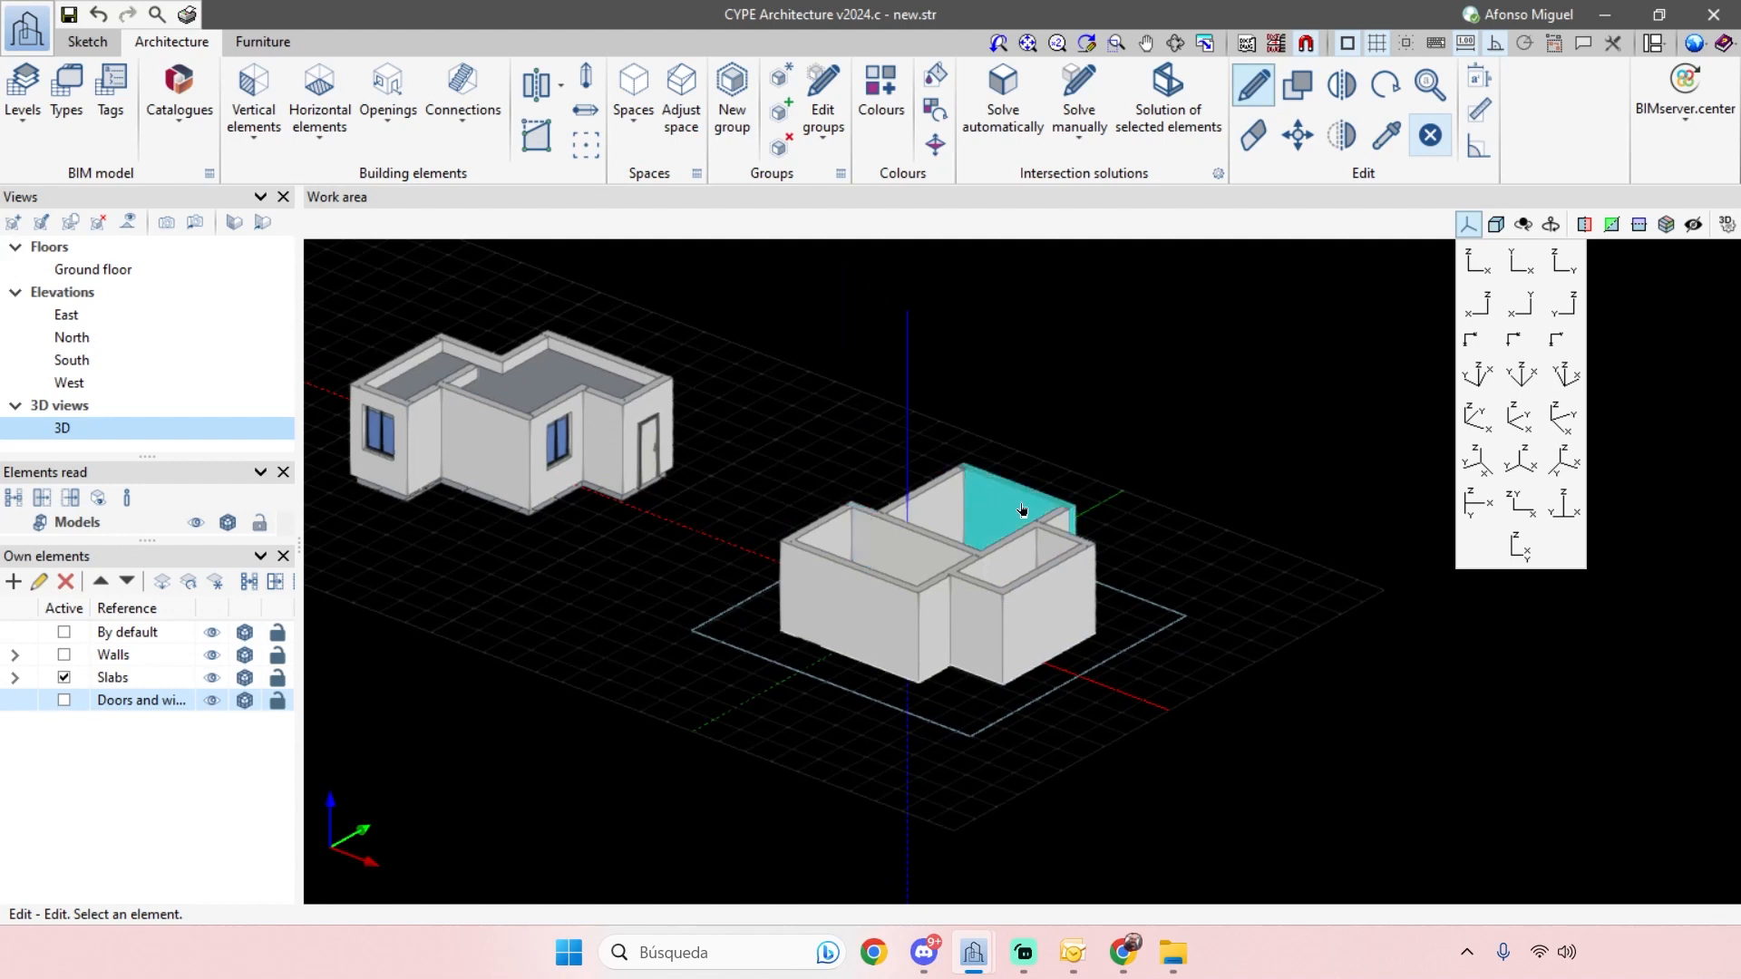
scroll(1052, 725, up, 1)
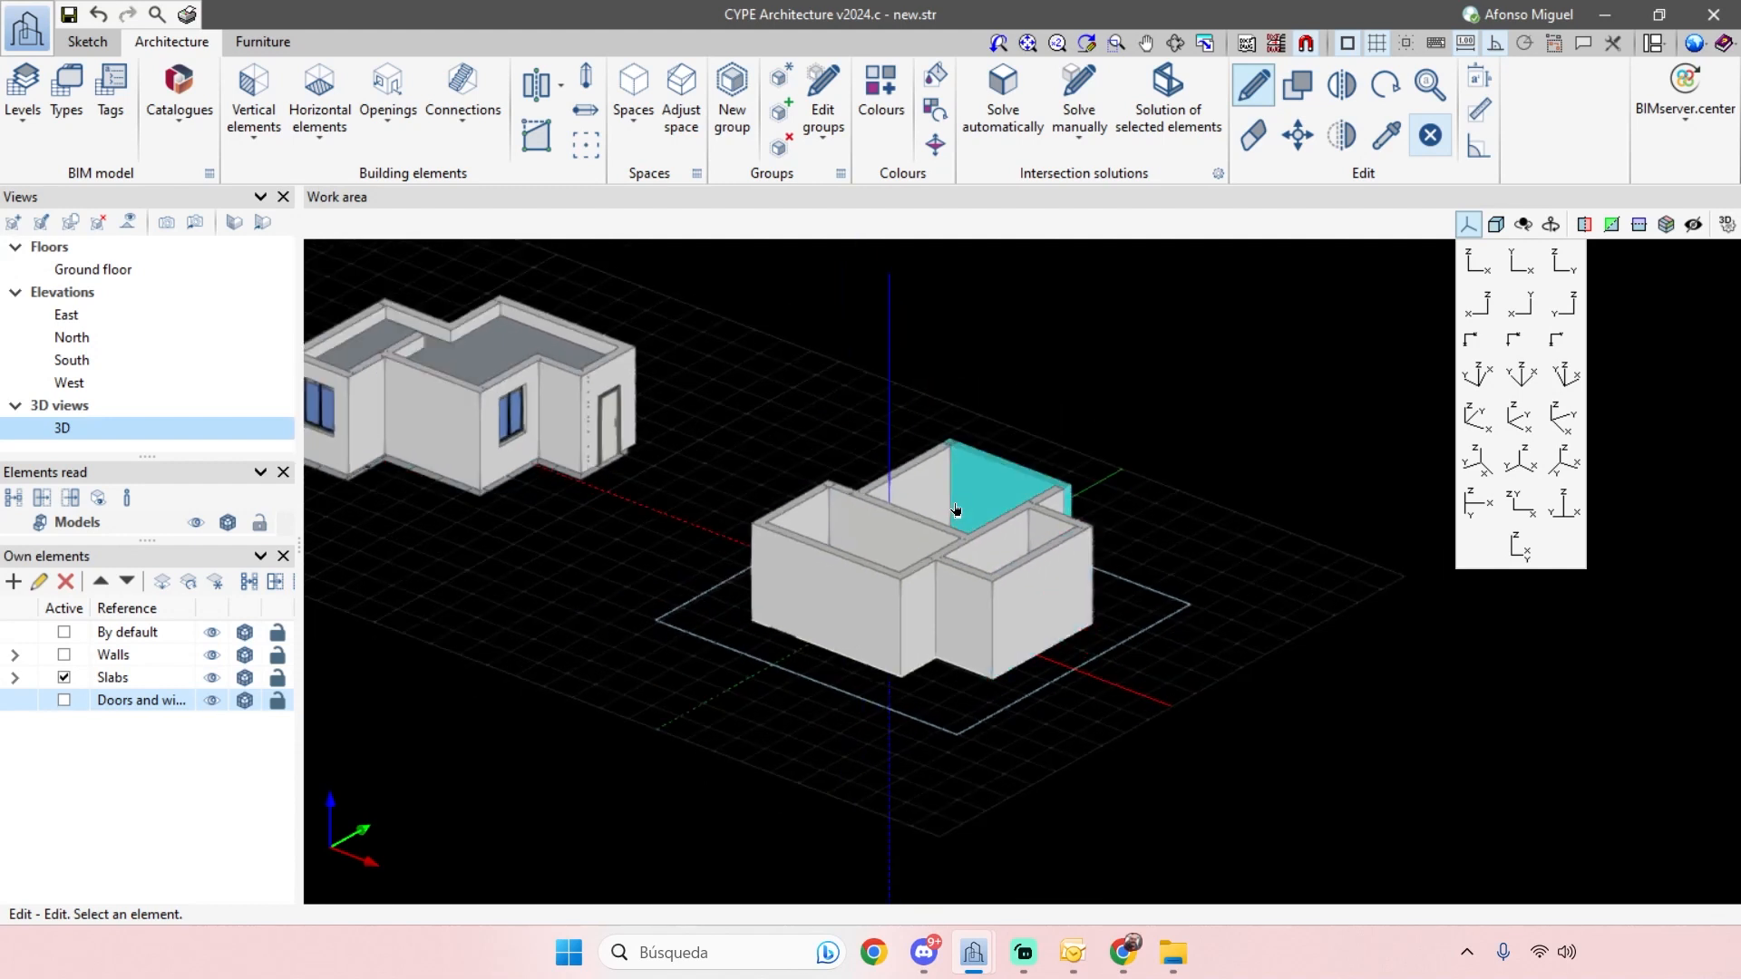
scroll(1008, 683, up, 1)
scroll(1009, 690, down, 2)
shift+middle_drag(965, 537, 934, 553)
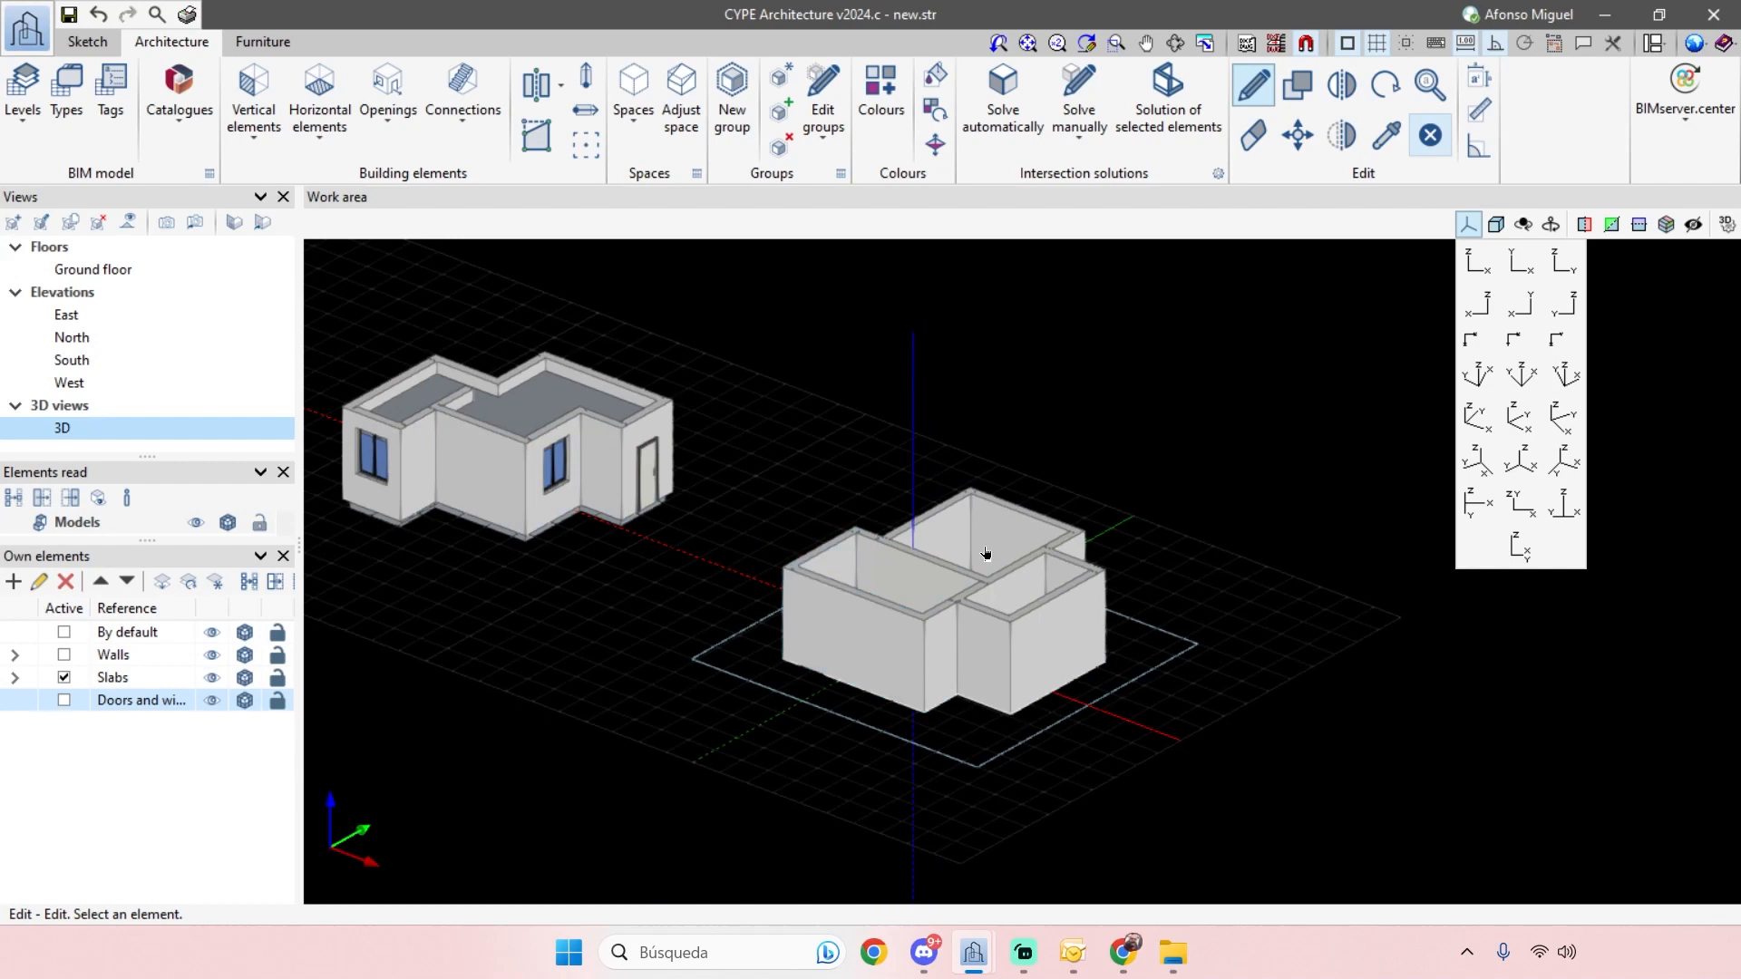
shift+middle_drag(1122, 636, 1091, 661)
scroll(1119, 699, down, 4)
scroll(1083, 649, up, 4)
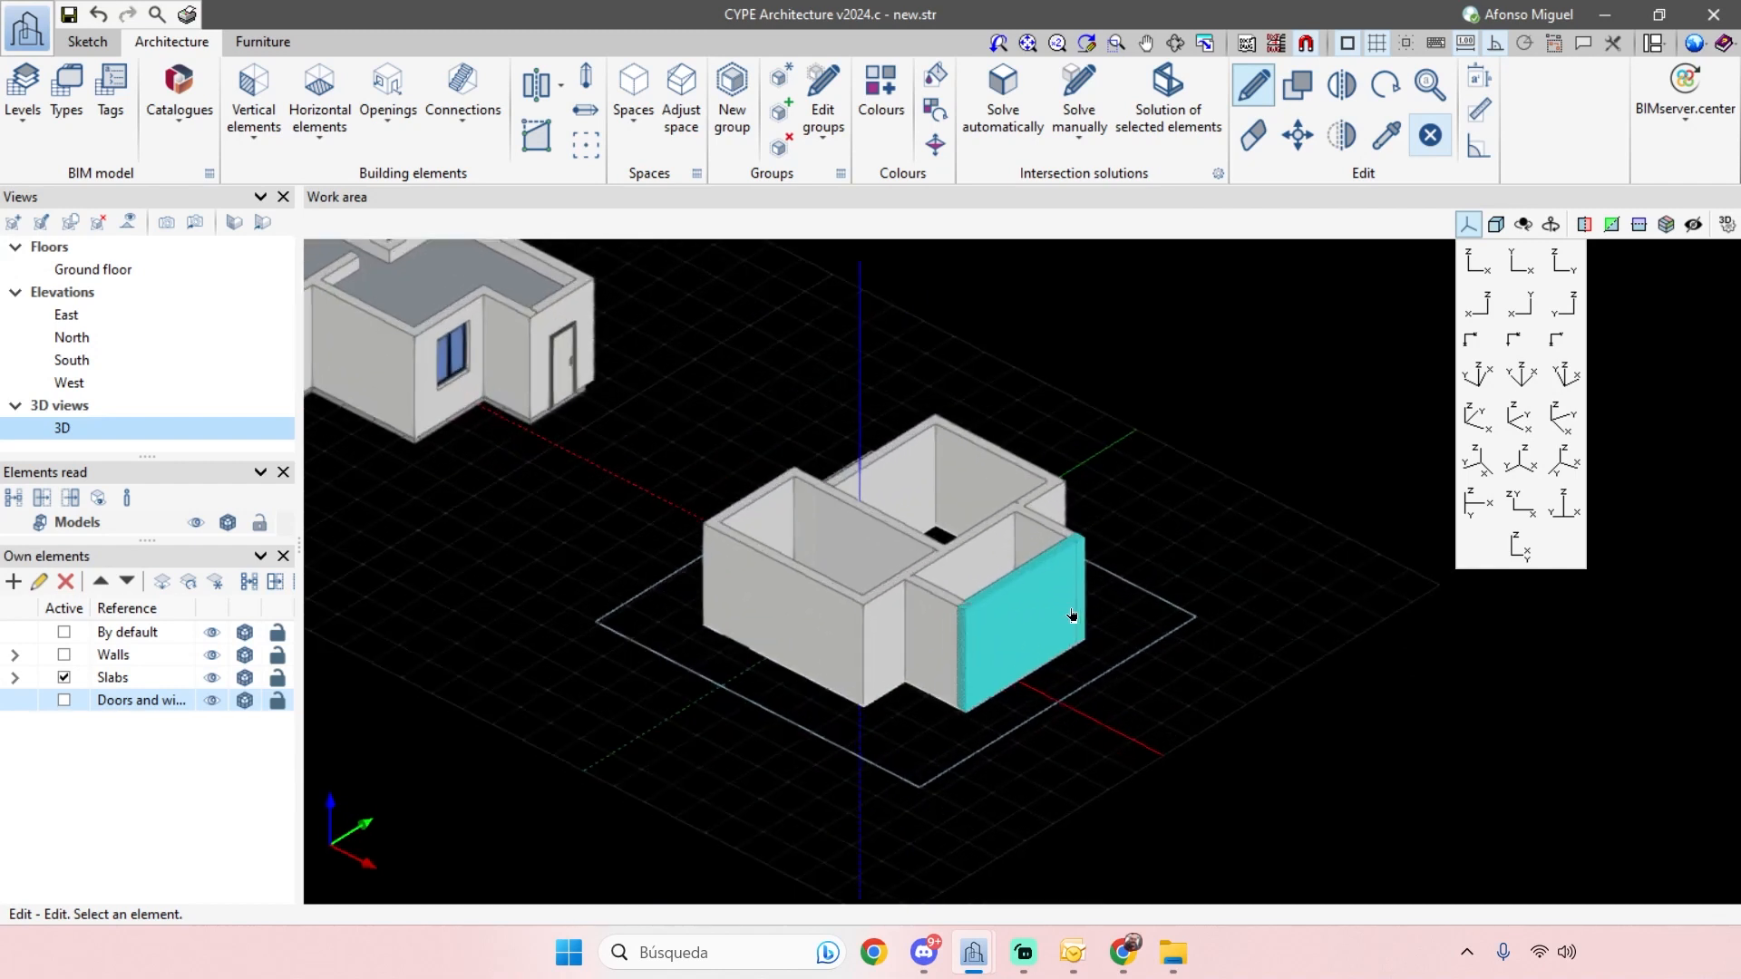
scroll(1072, 616, down, 3)
scroll(1146, 595, up, 1)
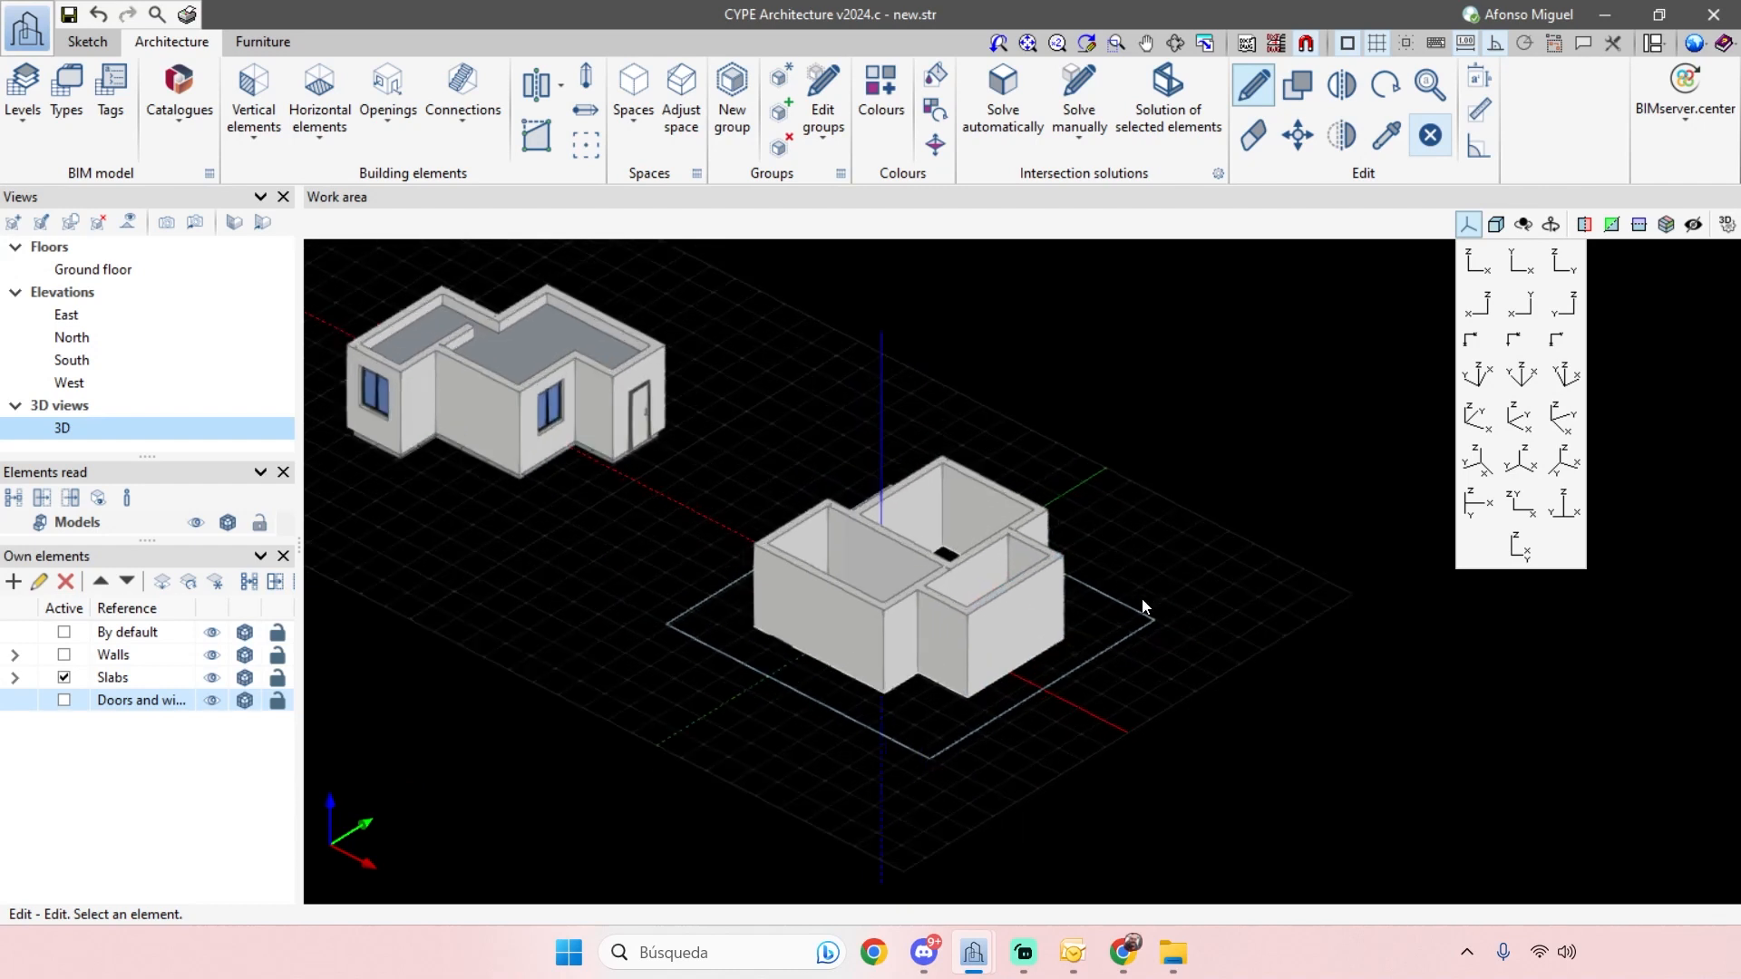
- Review the template object snap settings
click(1302, 50)
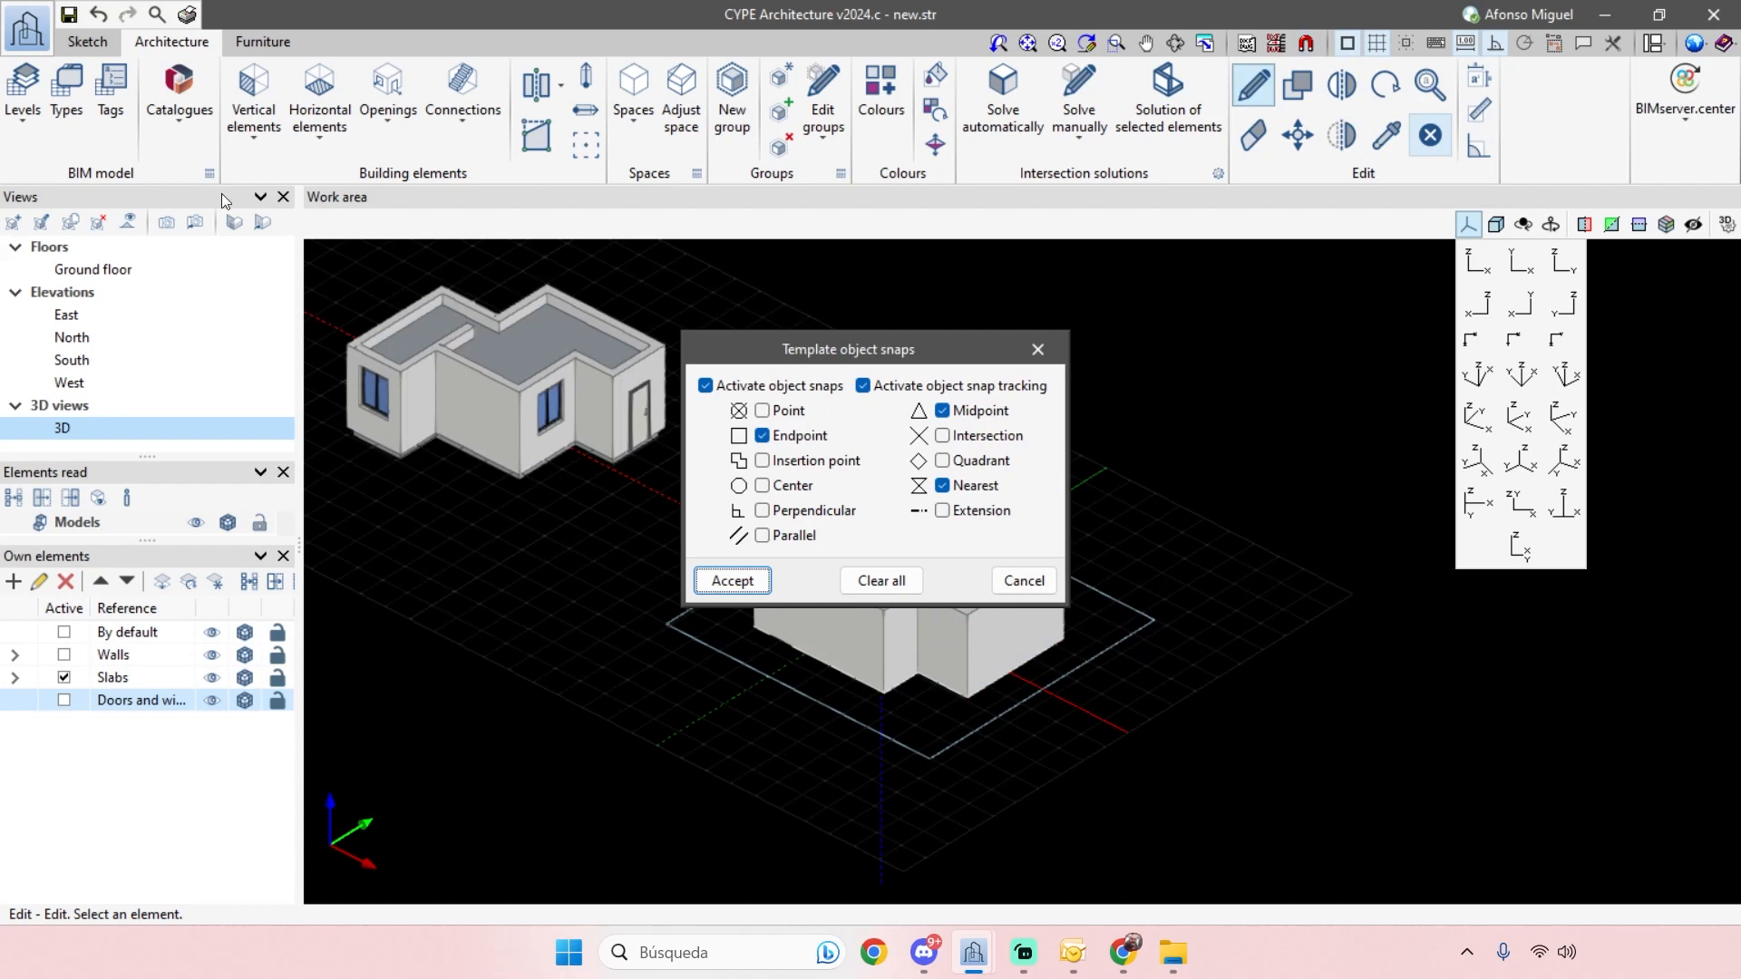
key(Return)
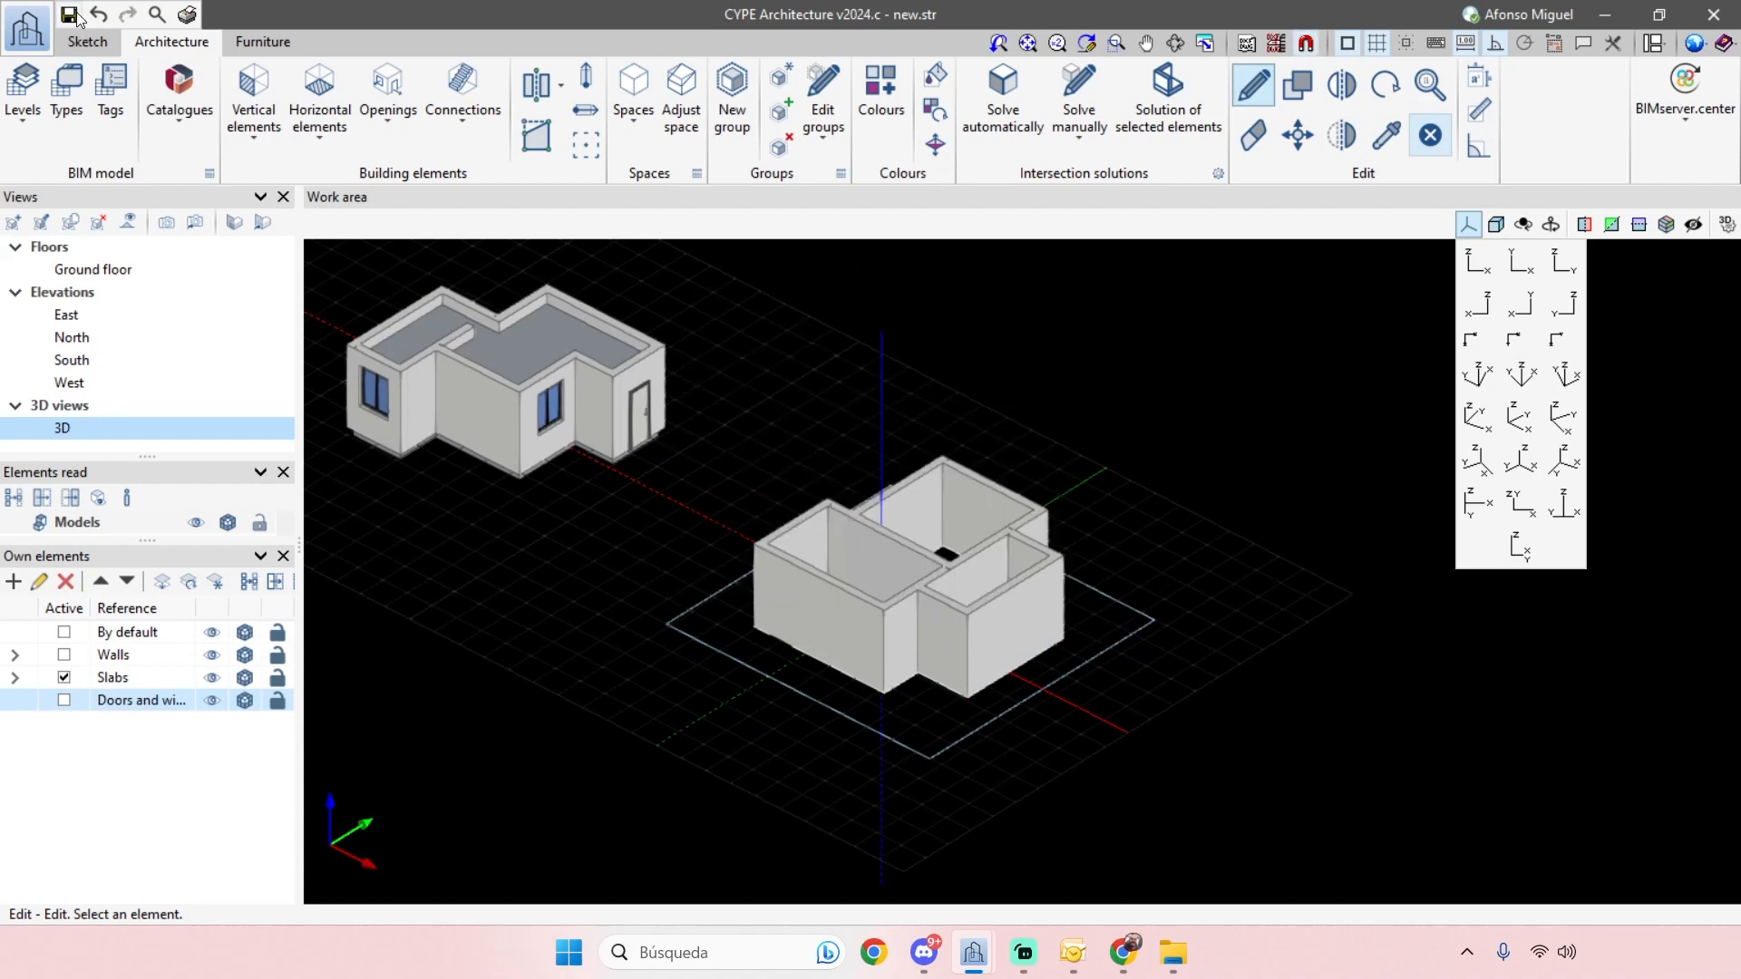
- Open the template file list from the template views manager and review which file types can be added as templates
click(1246, 44)
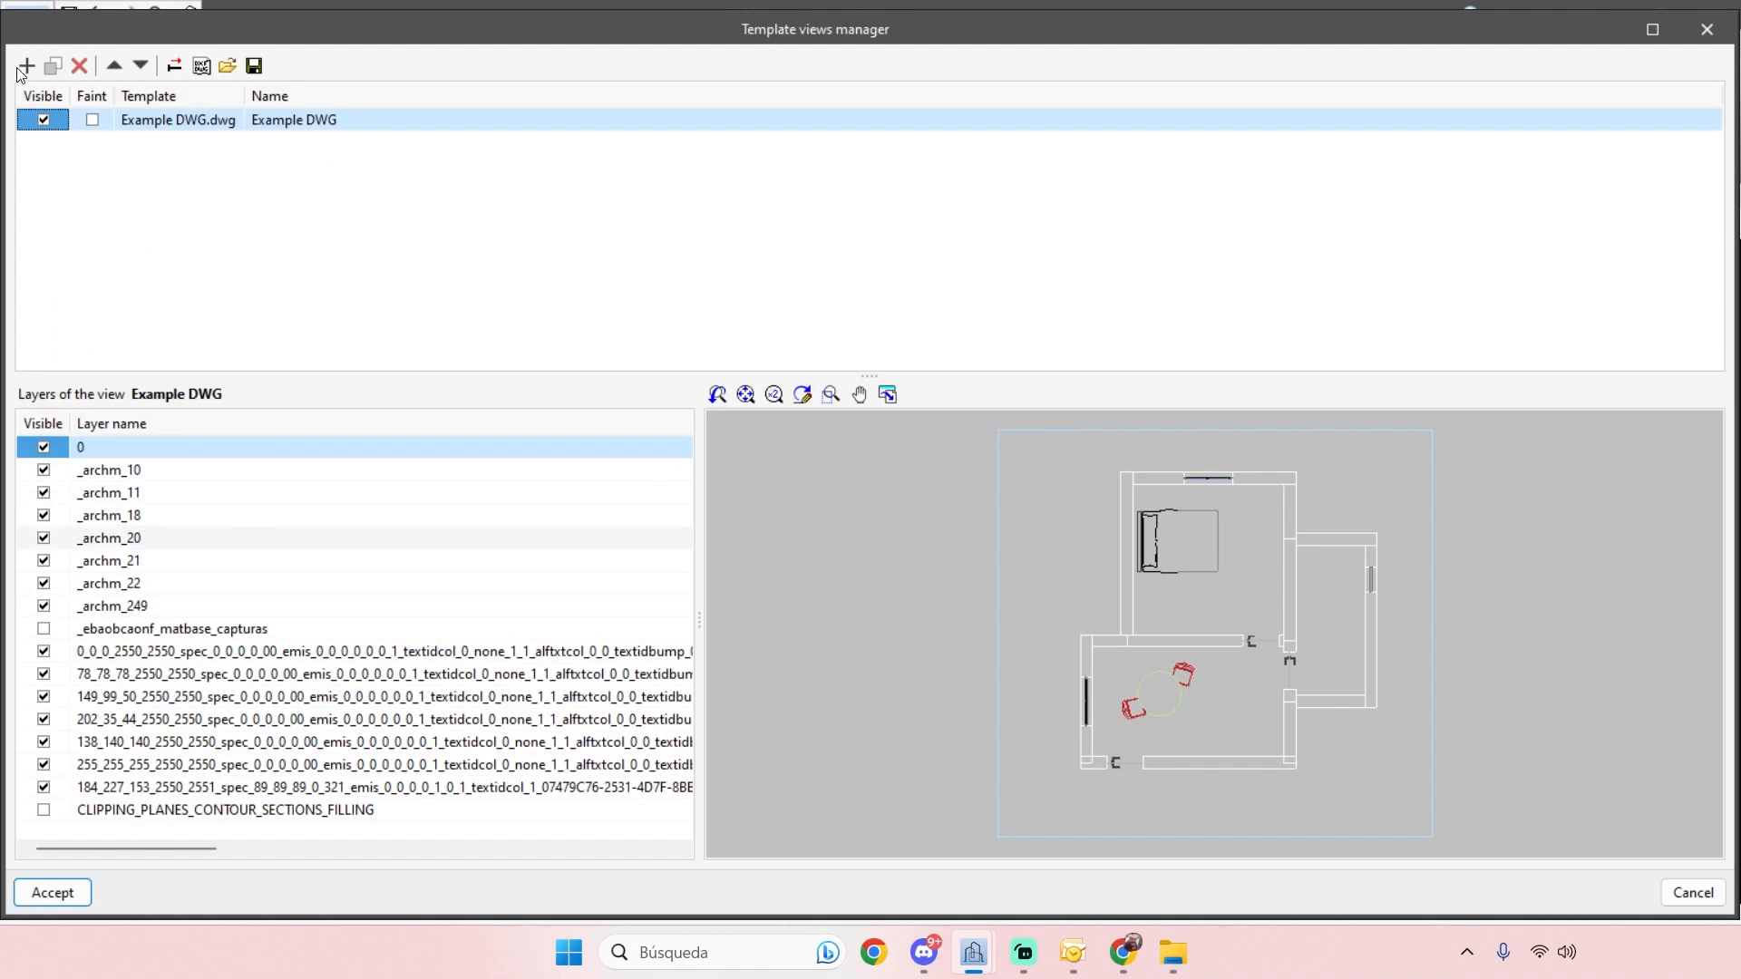
key(Return)
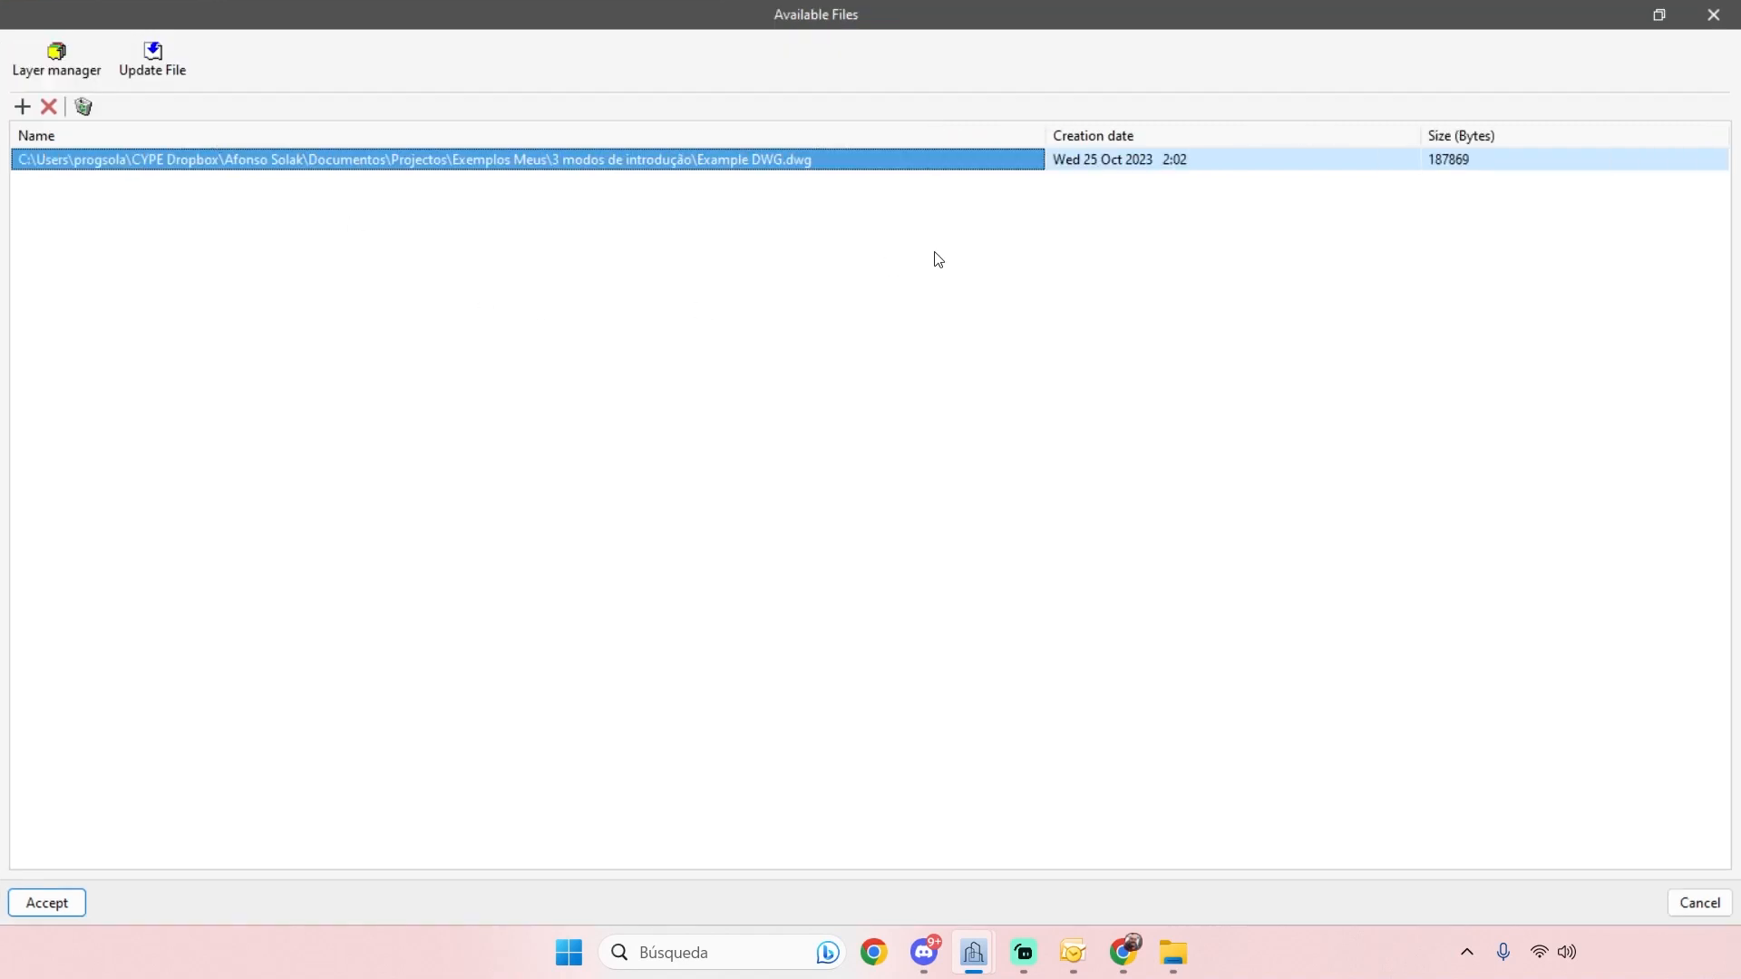
click(23, 106)
click(1026, 712)
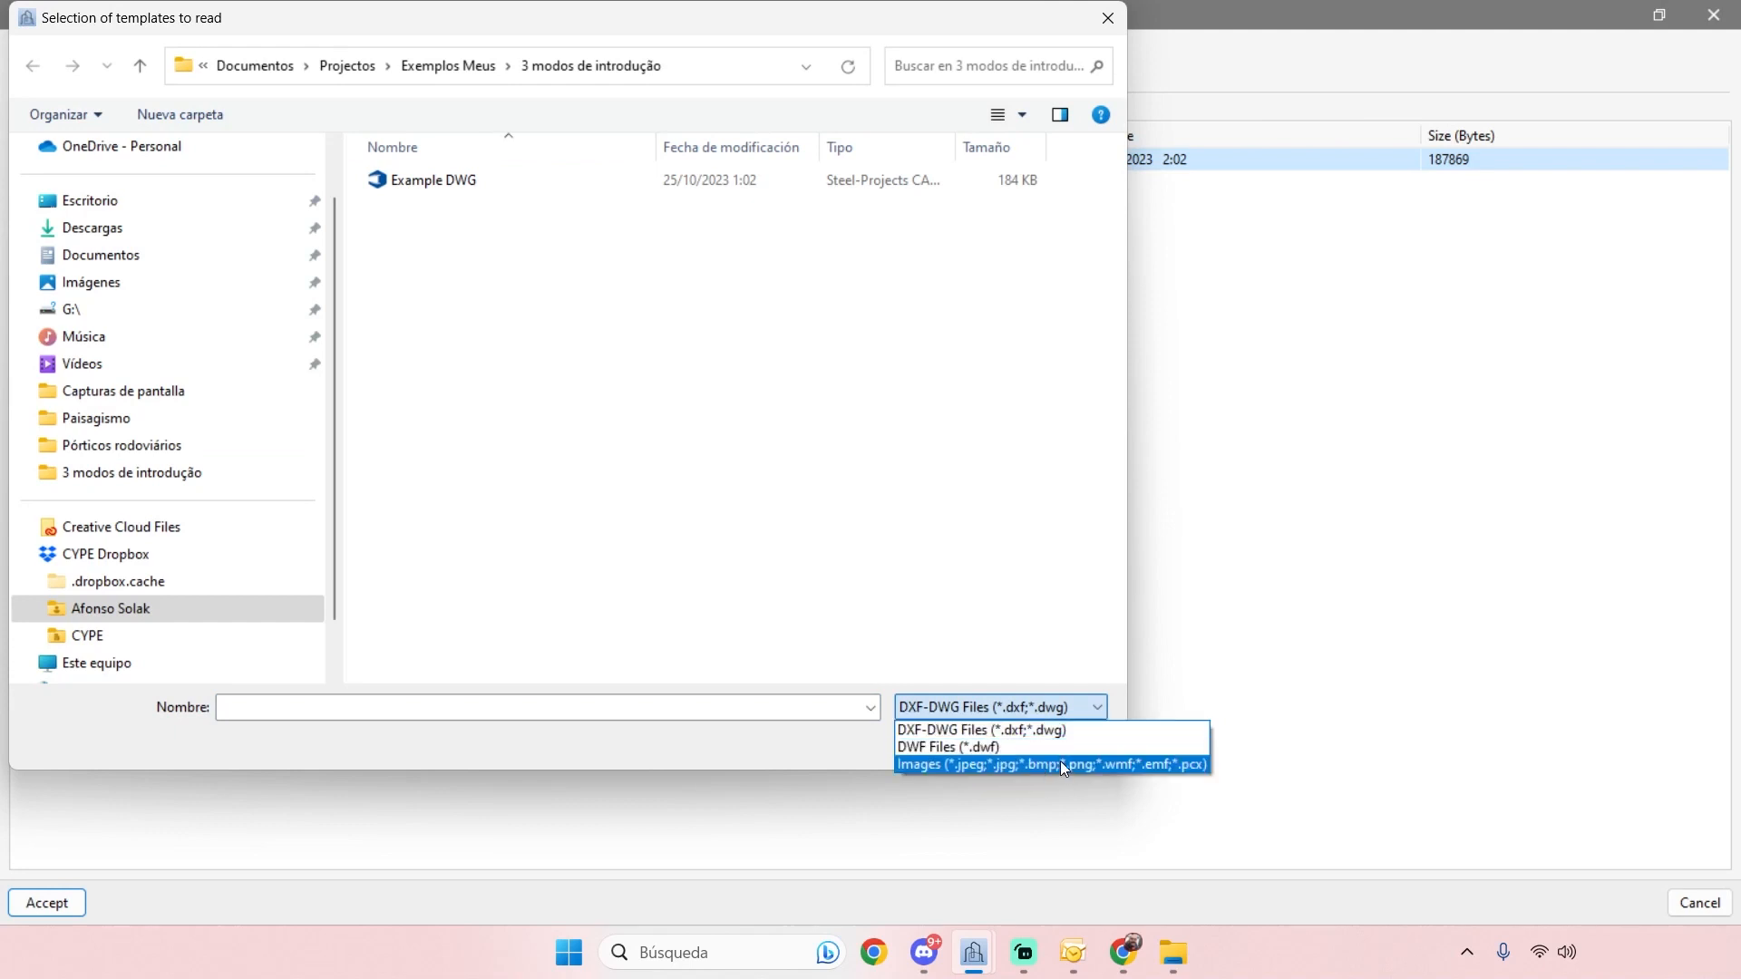
key(Escape)
key(Escape)
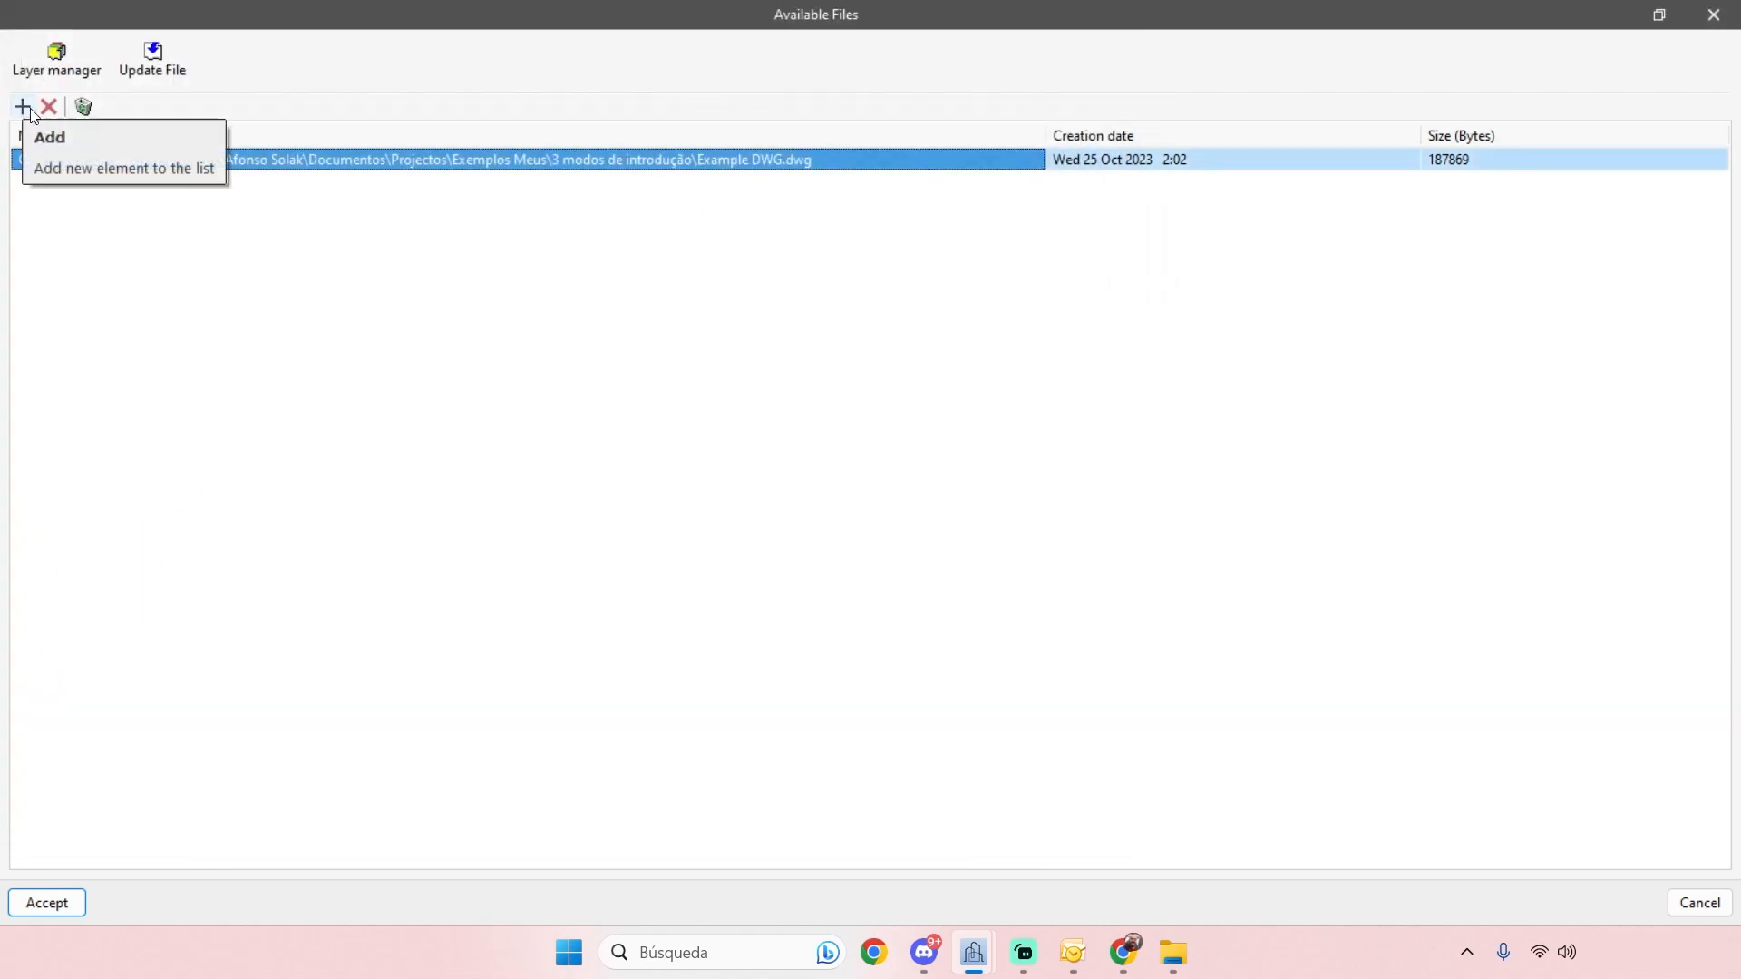
key(Escape)
- View the displacement, scale and rotation settings of the Example DWG template, and leave the template views manager
click(84, 67)
click(712, 527)
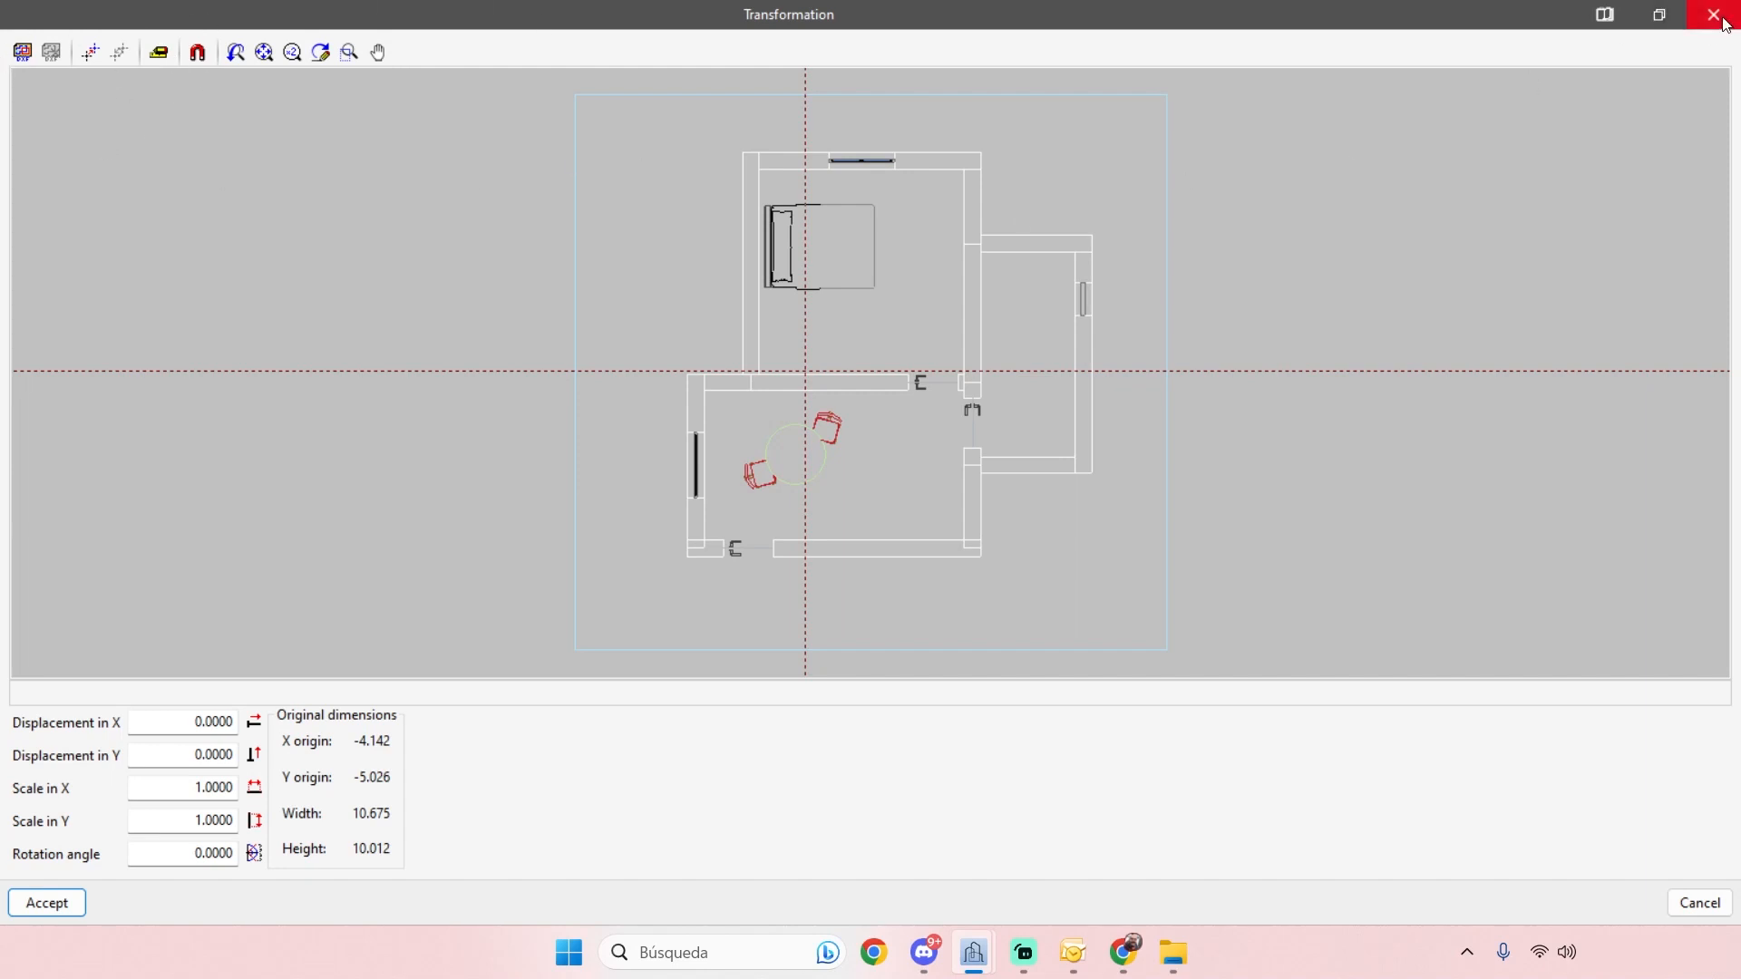
key(Escape)
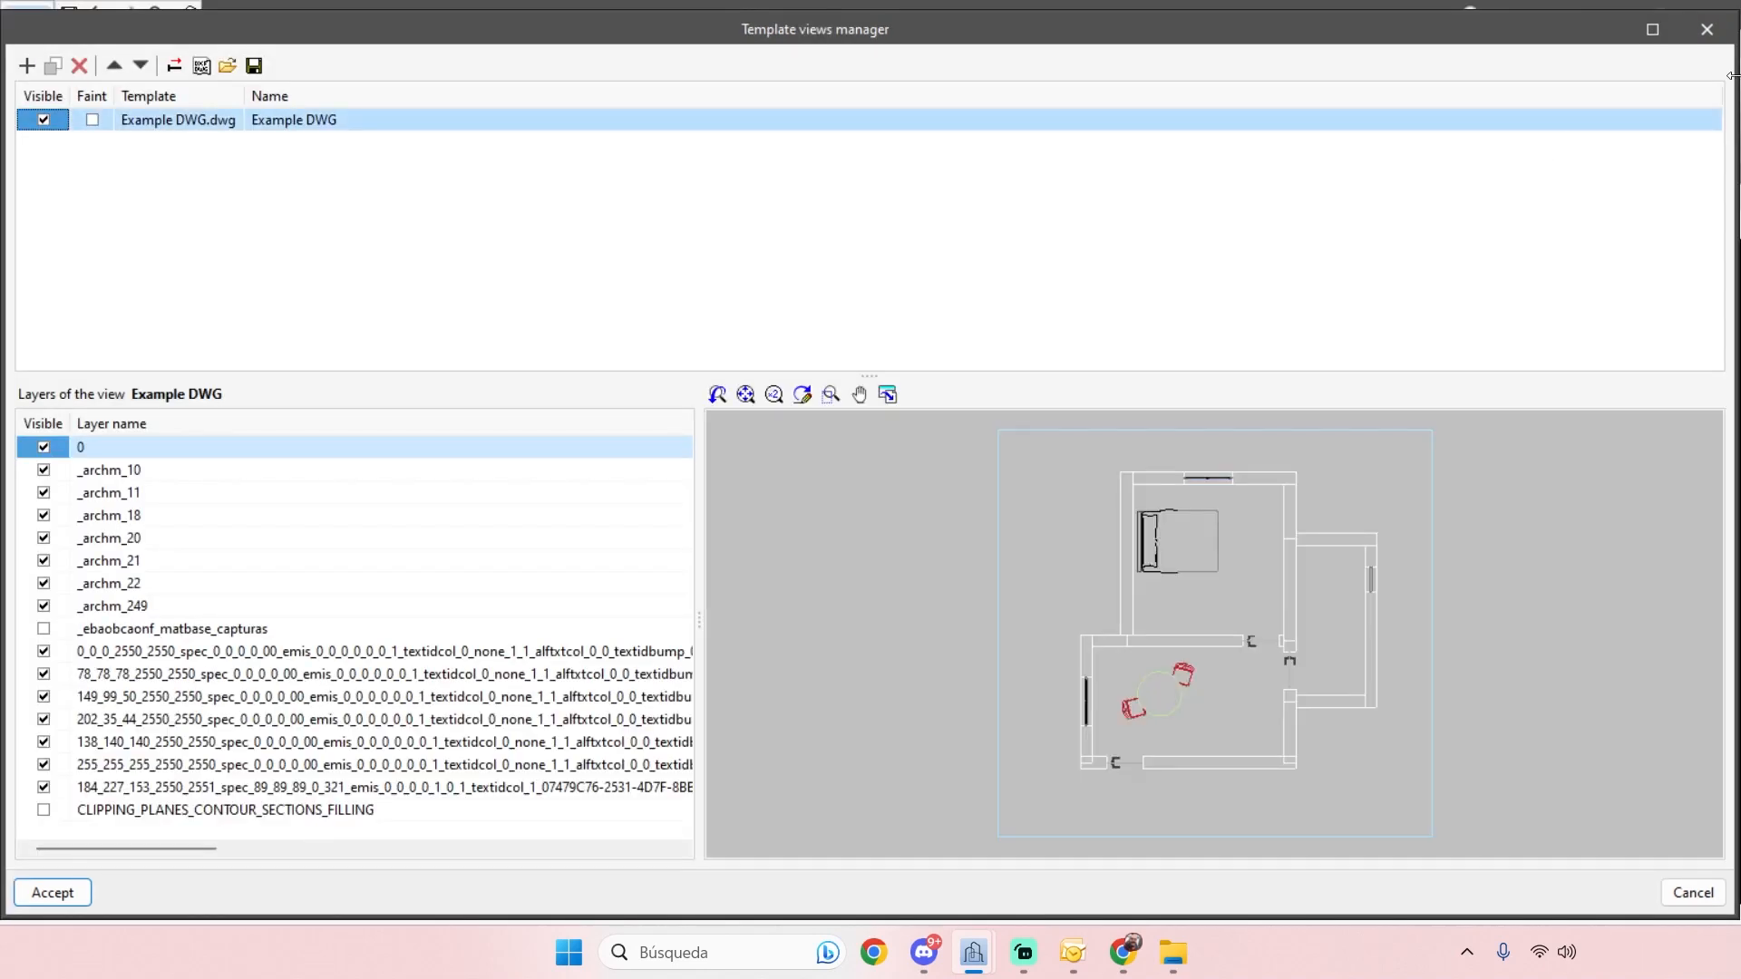
click(1712, 30)
scroll(1128, 629, up, 5)
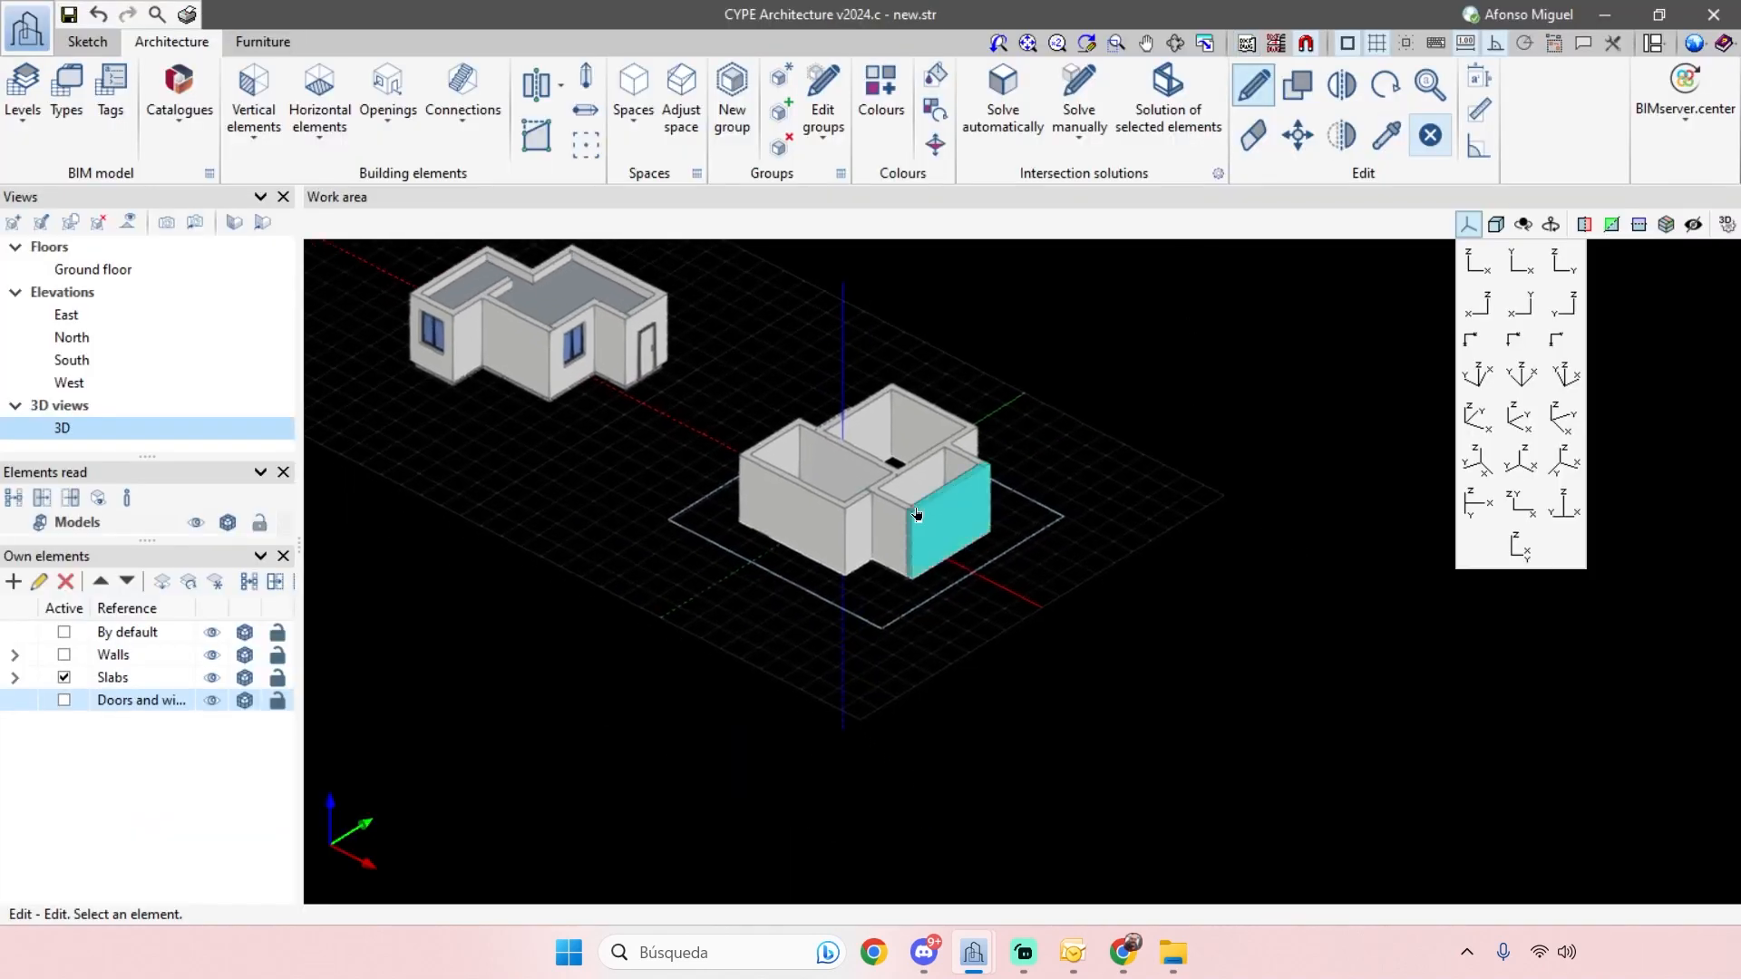
scroll(989, 645, down, 2)
mouse_move(990, 645)
shift+middle_down()
mouse_move(998, 602)
mouse_move(1001, 631)
shift+middle_up()
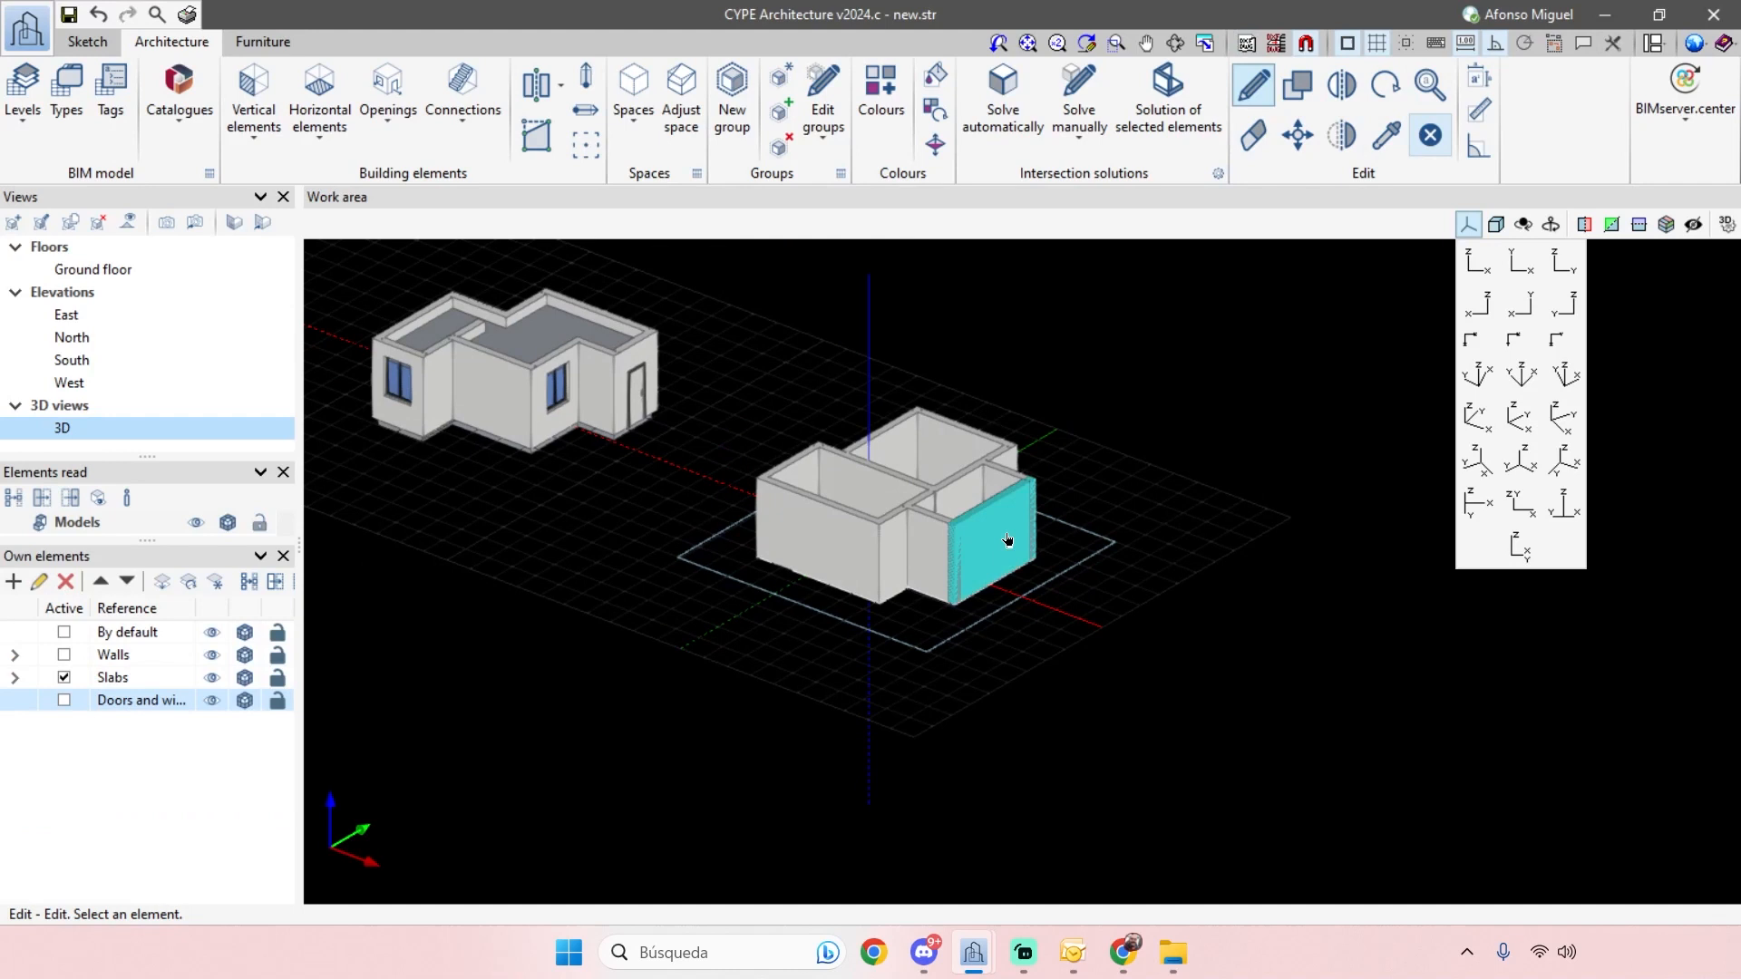
scroll(1008, 540, down, 2)
shift+middle_drag(1046, 495, 1025, 569)
shift+middle_drag(1024, 569, 1041, 553)
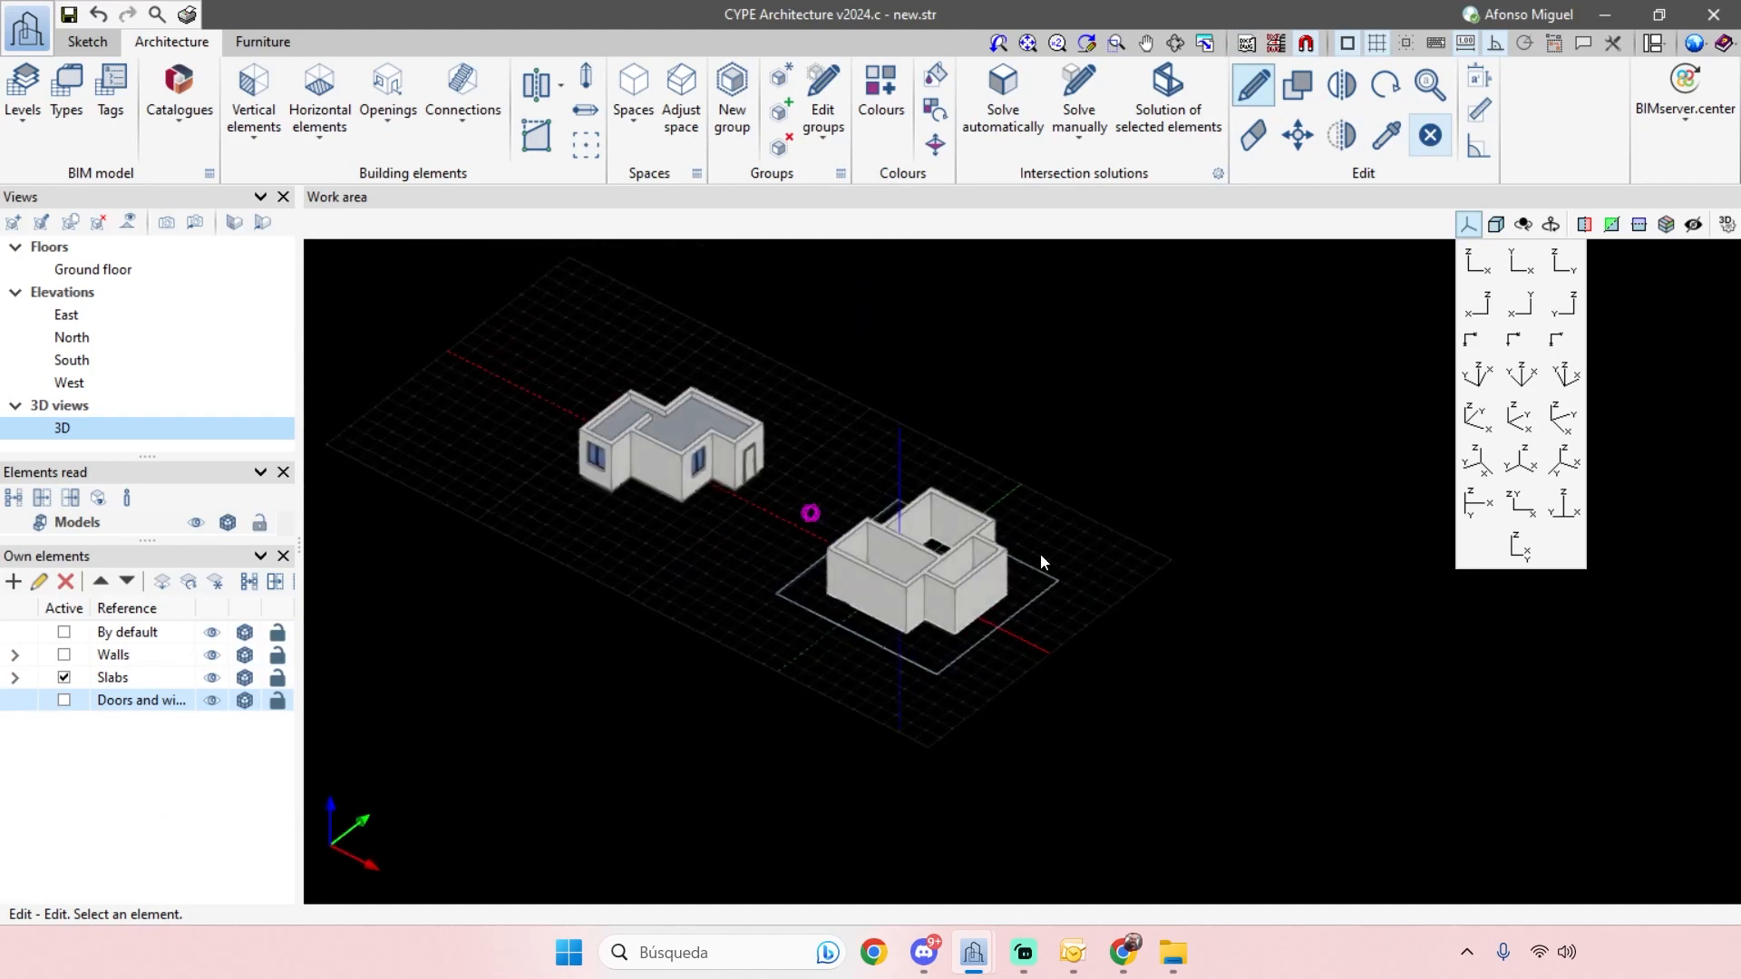
- Change the work area's background colour to white
click(1695, 42)
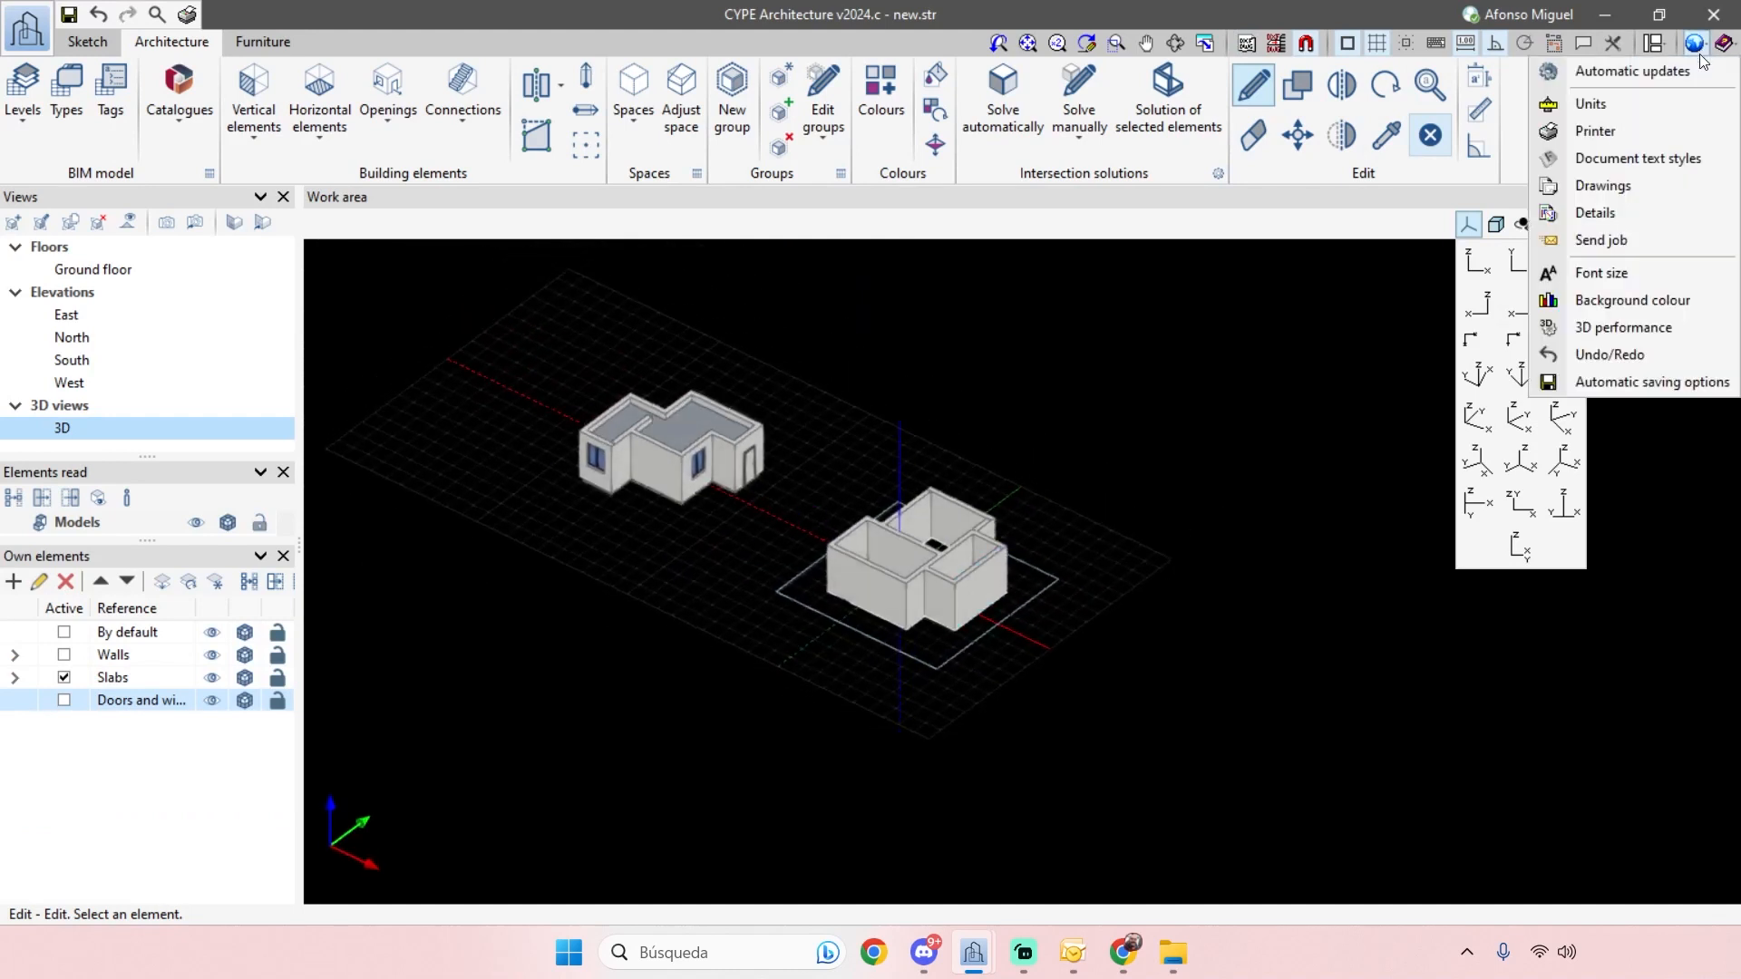
click(1663, 308)
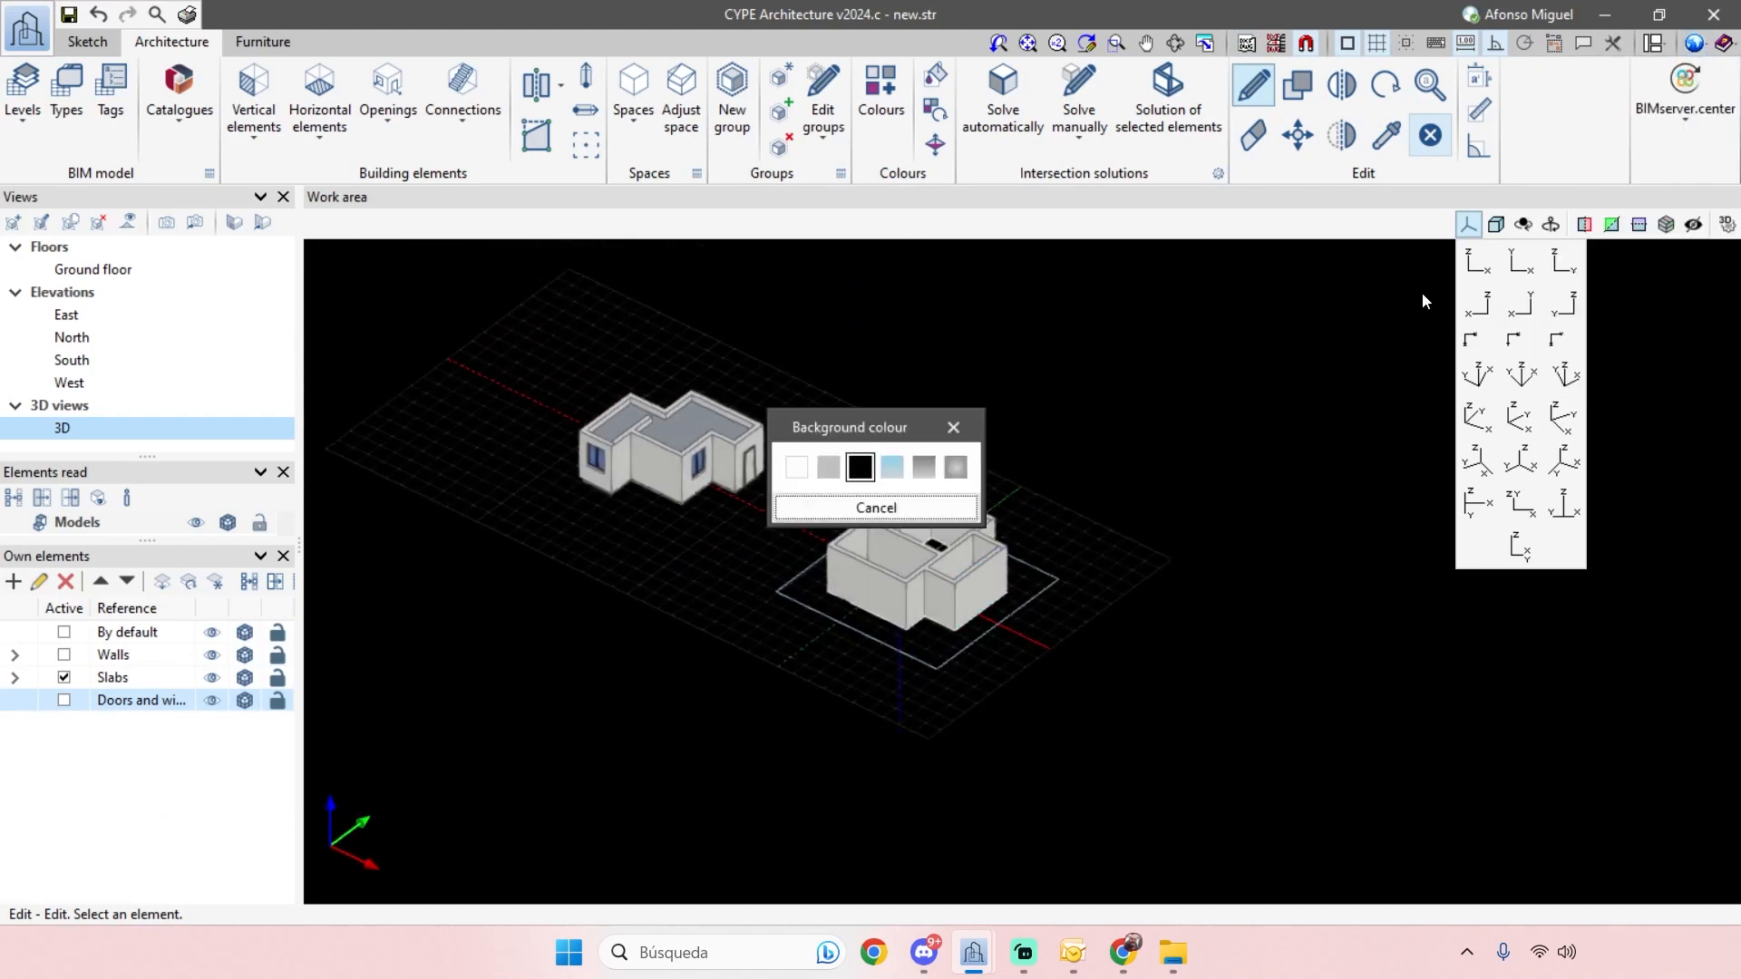
click(794, 470)
middle_drag(1076, 672, 1119, 616)
scroll(1008, 537, up, 2)
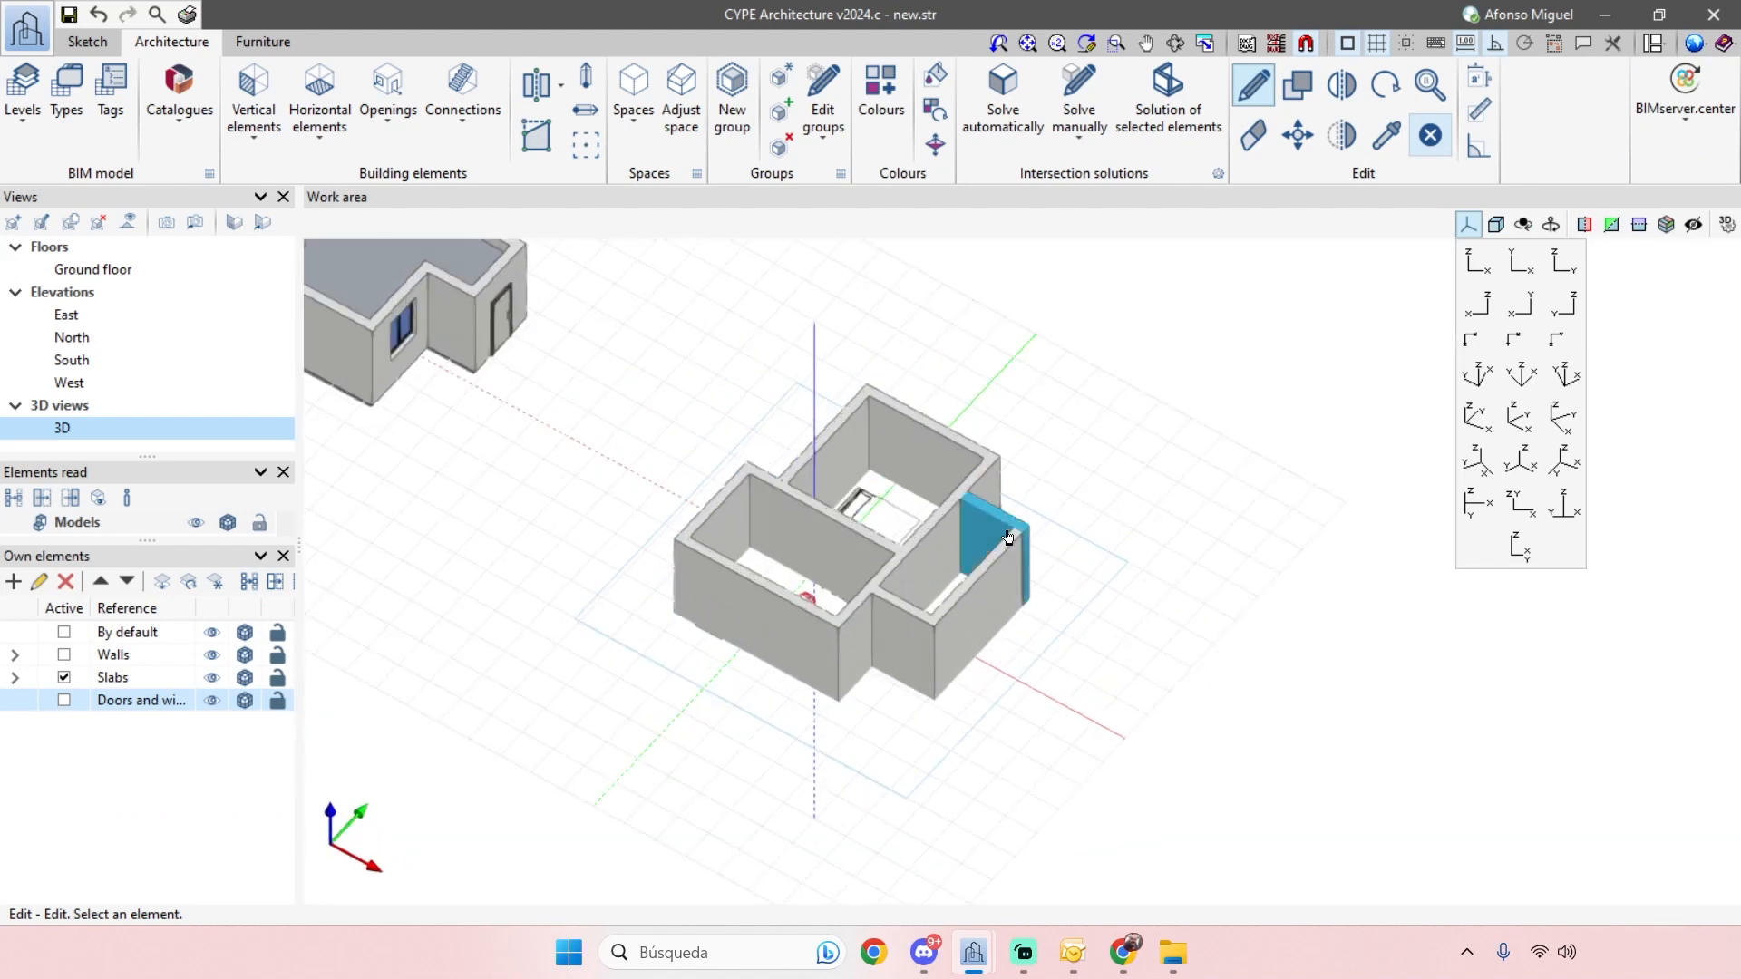
scroll(535, 316, down, 1)
middle_drag(535, 317, 619, 327)
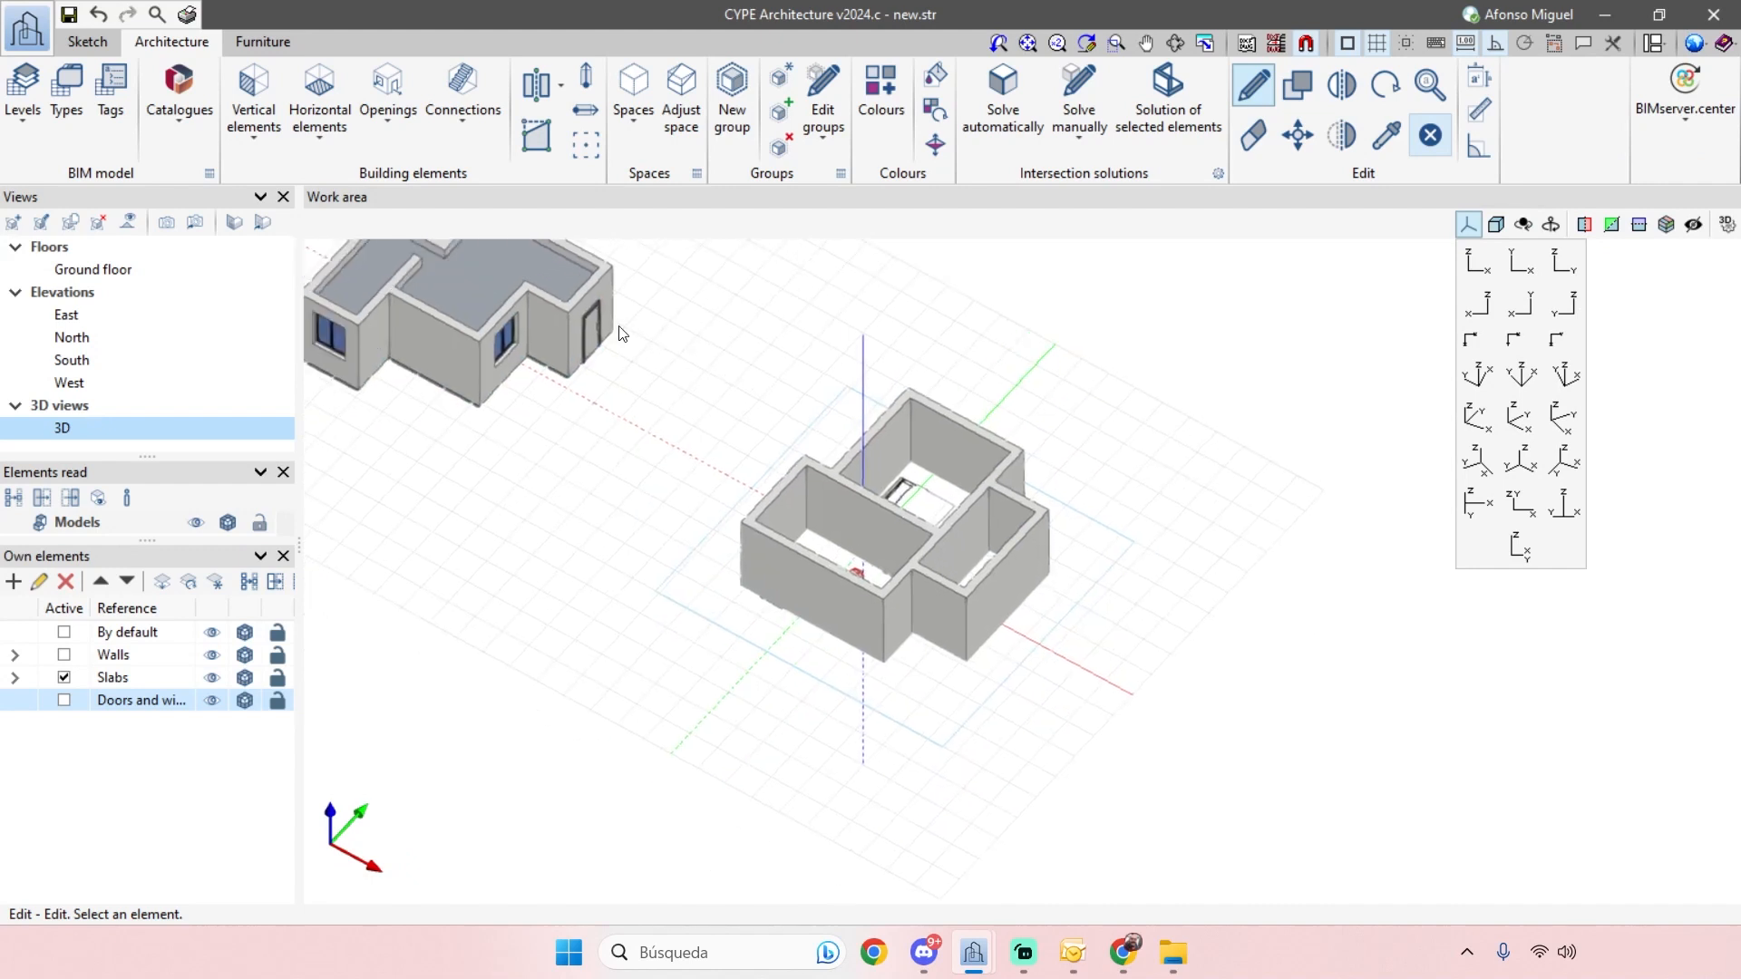
shift+middle_drag(591, 461, 580, 426)
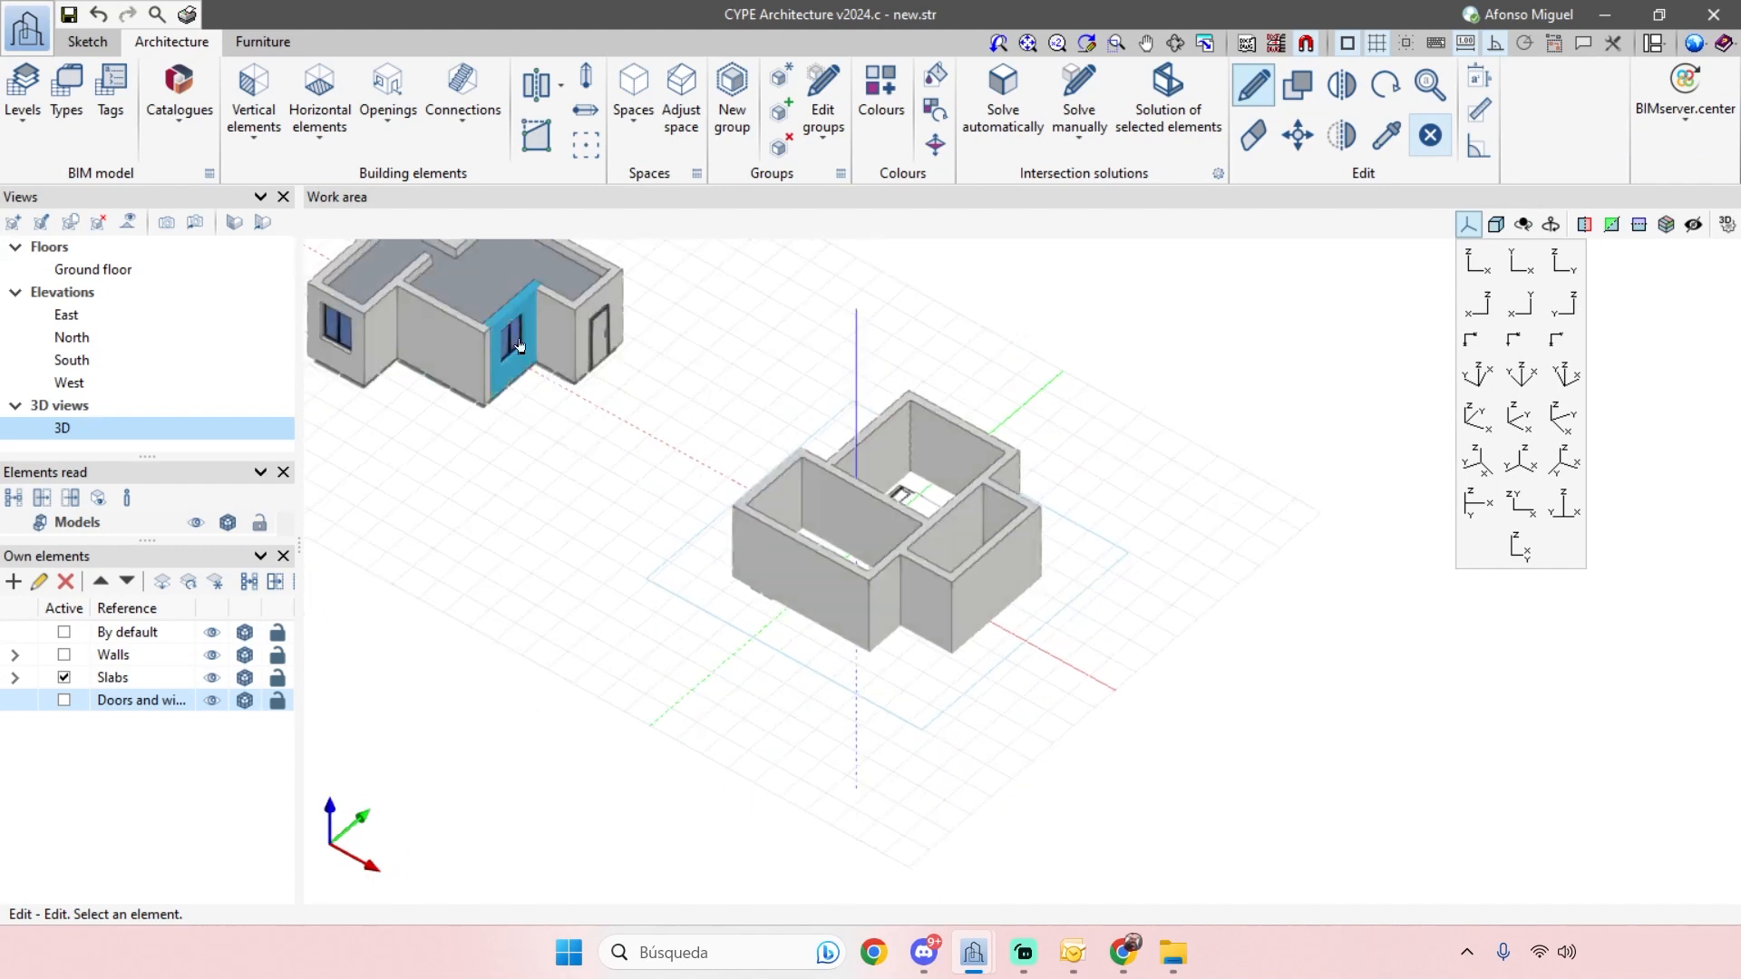
shift+middle_drag(625, 507, 798, 630)
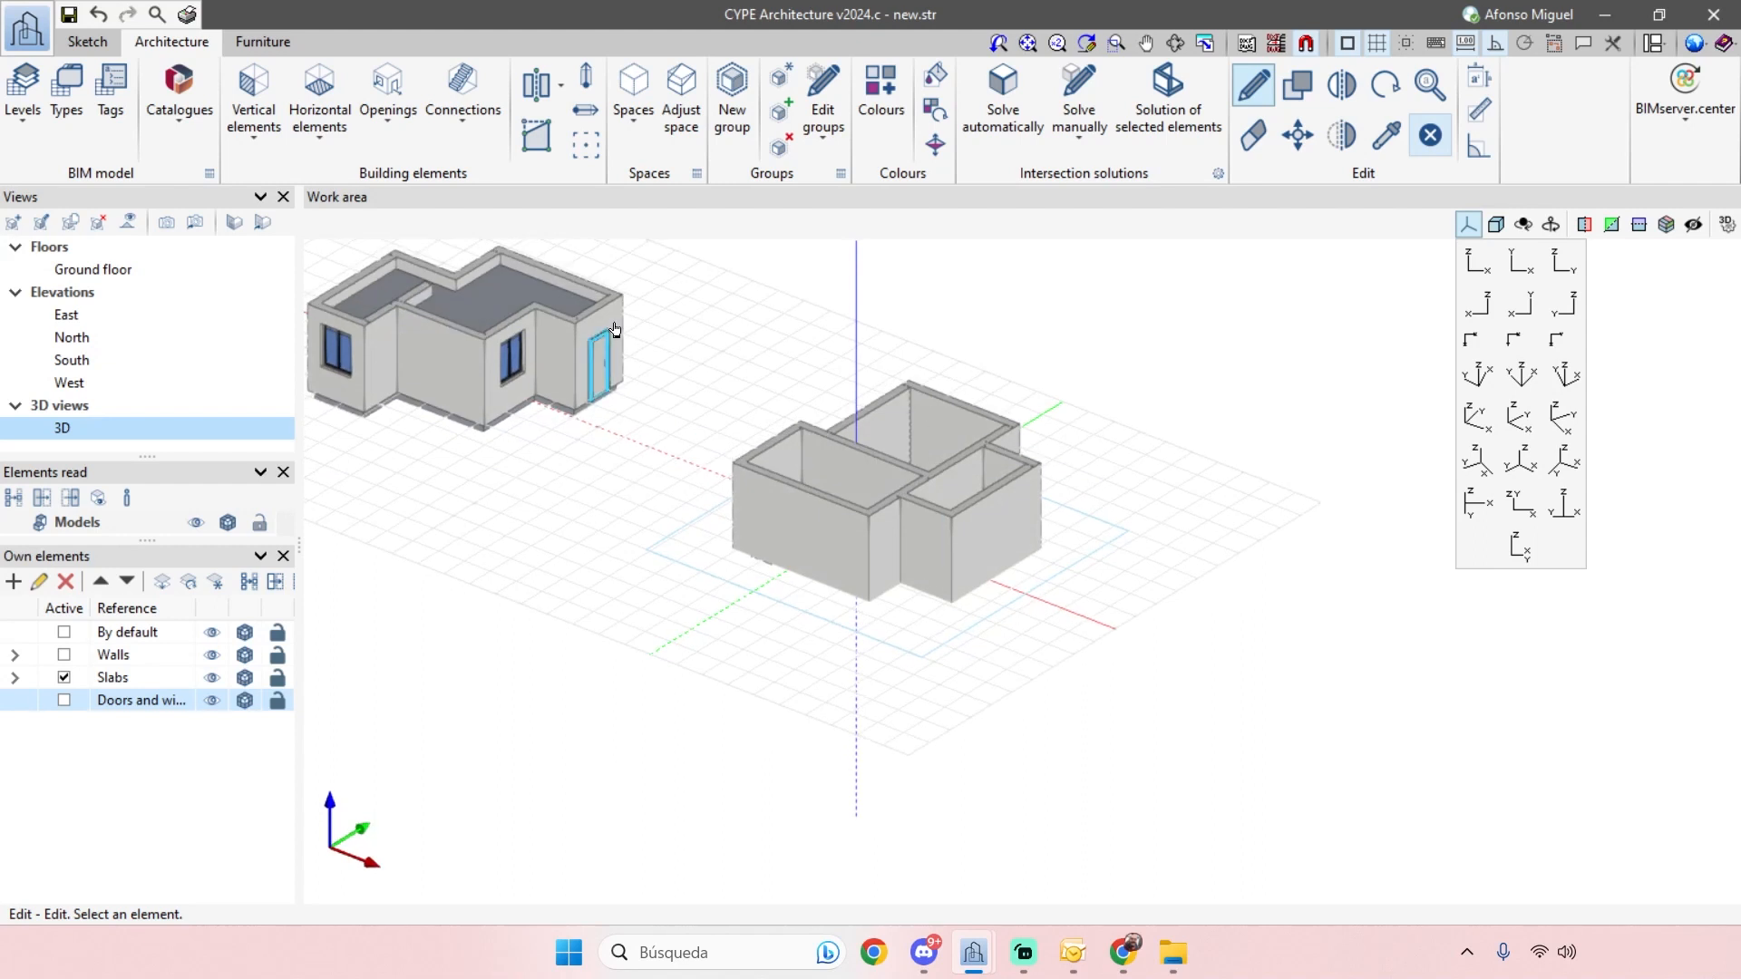
mouse_move(1075, 542)
middle_down()
mouse_move(1010, 470)
mouse_move(1080, 486)
mouse_move(1056, 521)
middle_up()
middle_drag(1056, 522, 1049, 540)
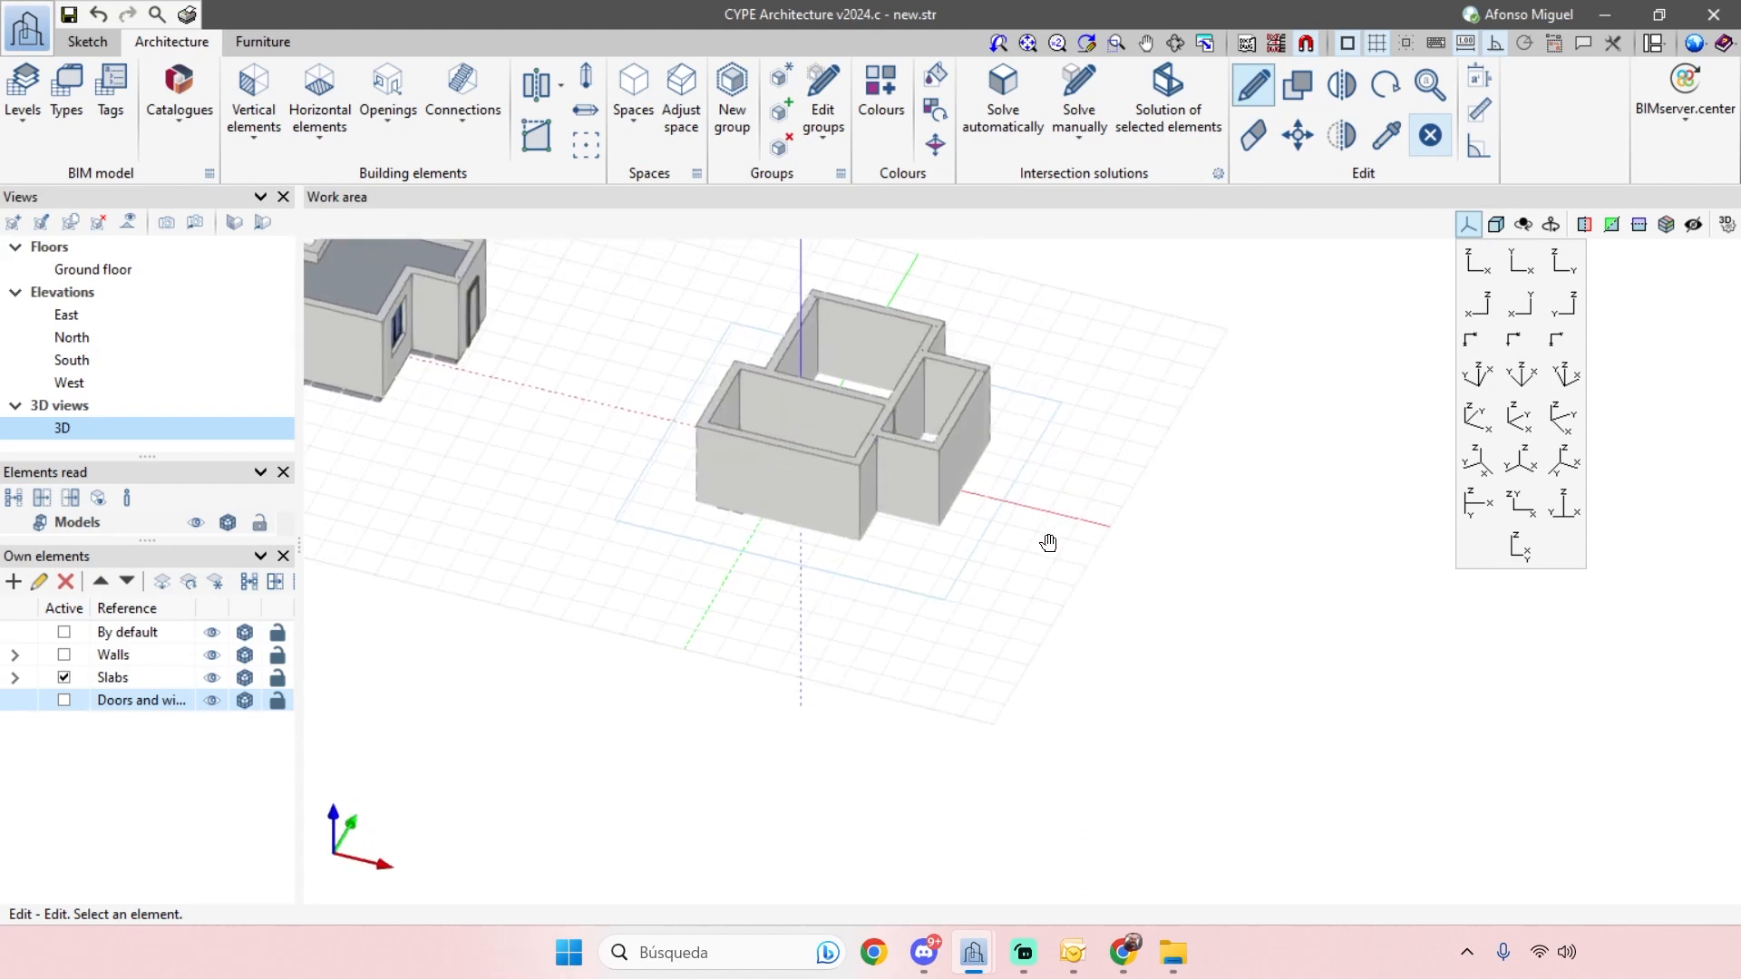
scroll(1066, 559, down, 3)
scroll(905, 544, up, 3)
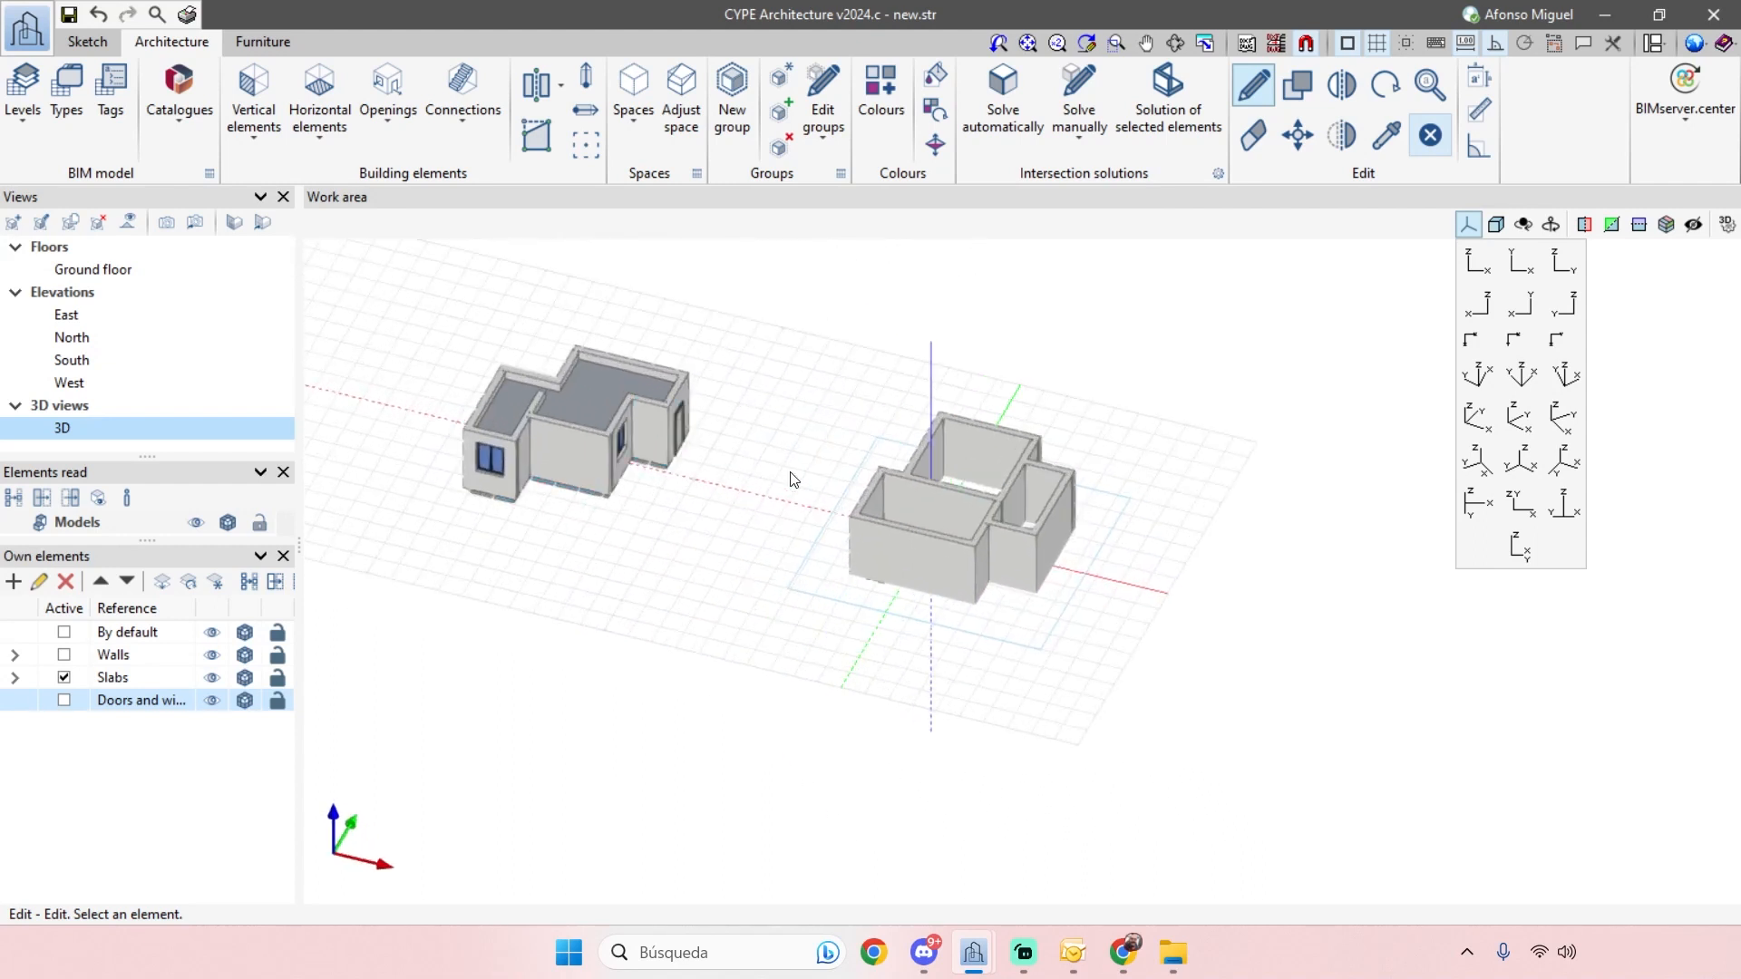
middle_drag(794, 480, 710, 508)
scroll(708, 460, down, 2)
middle_drag(980, 687, 795, 626)
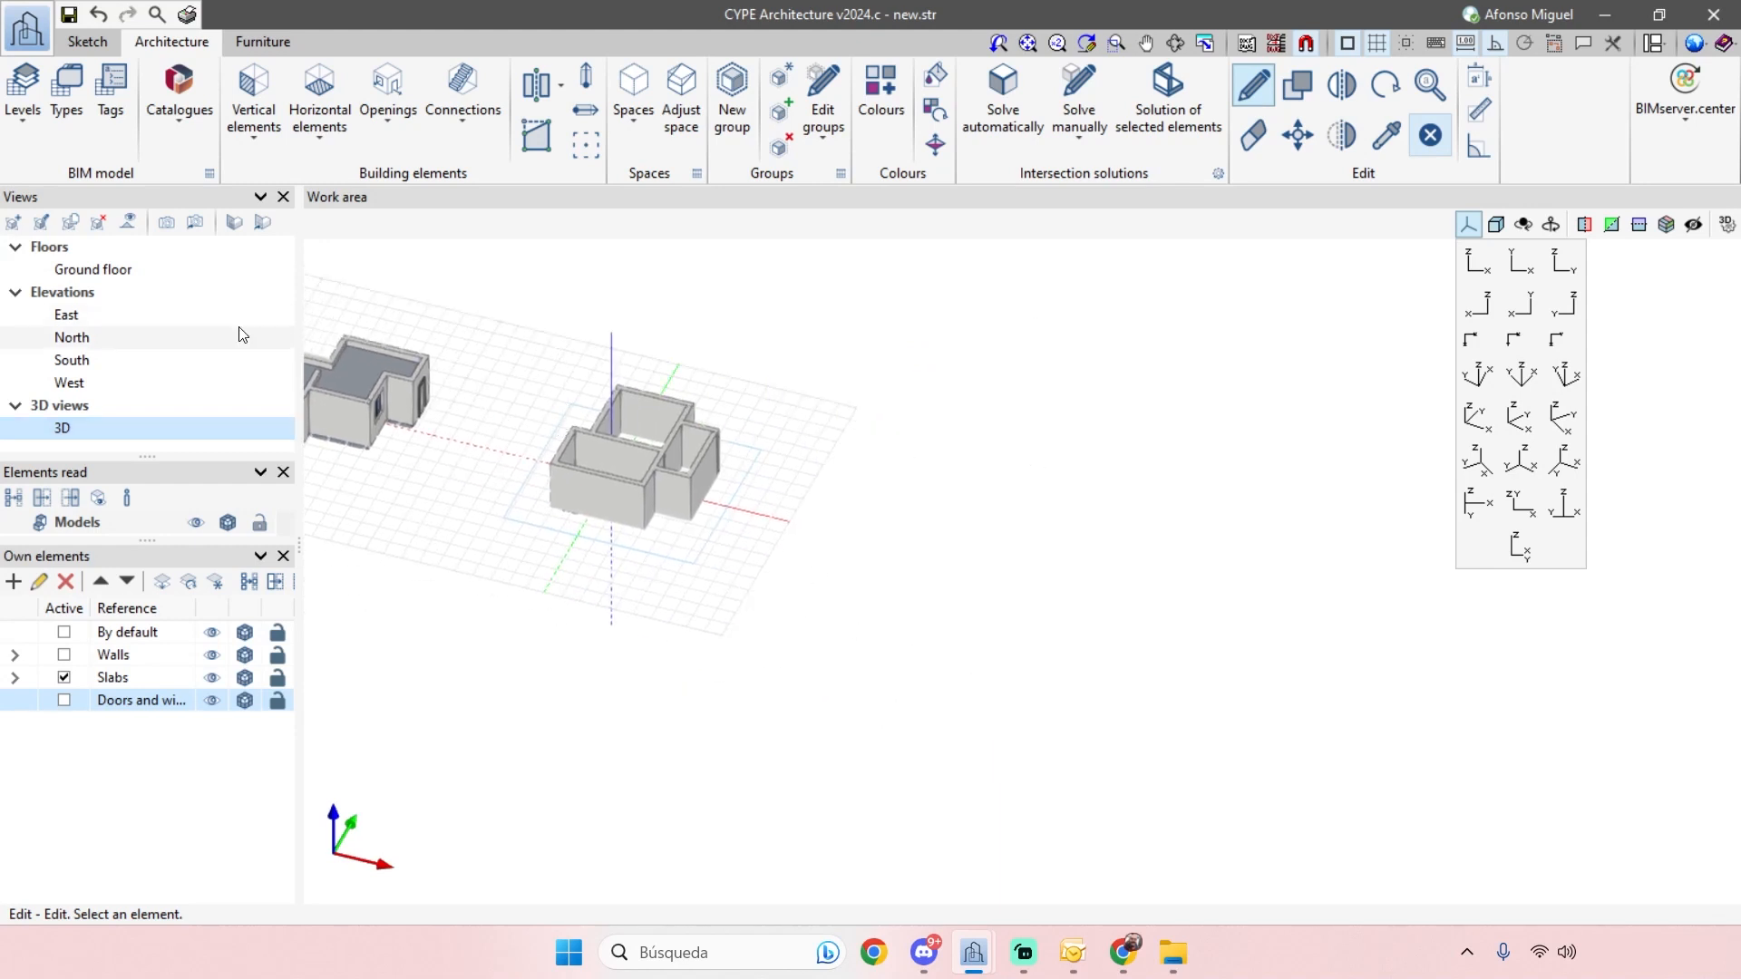
middle_drag(614, 311, 694, 297)
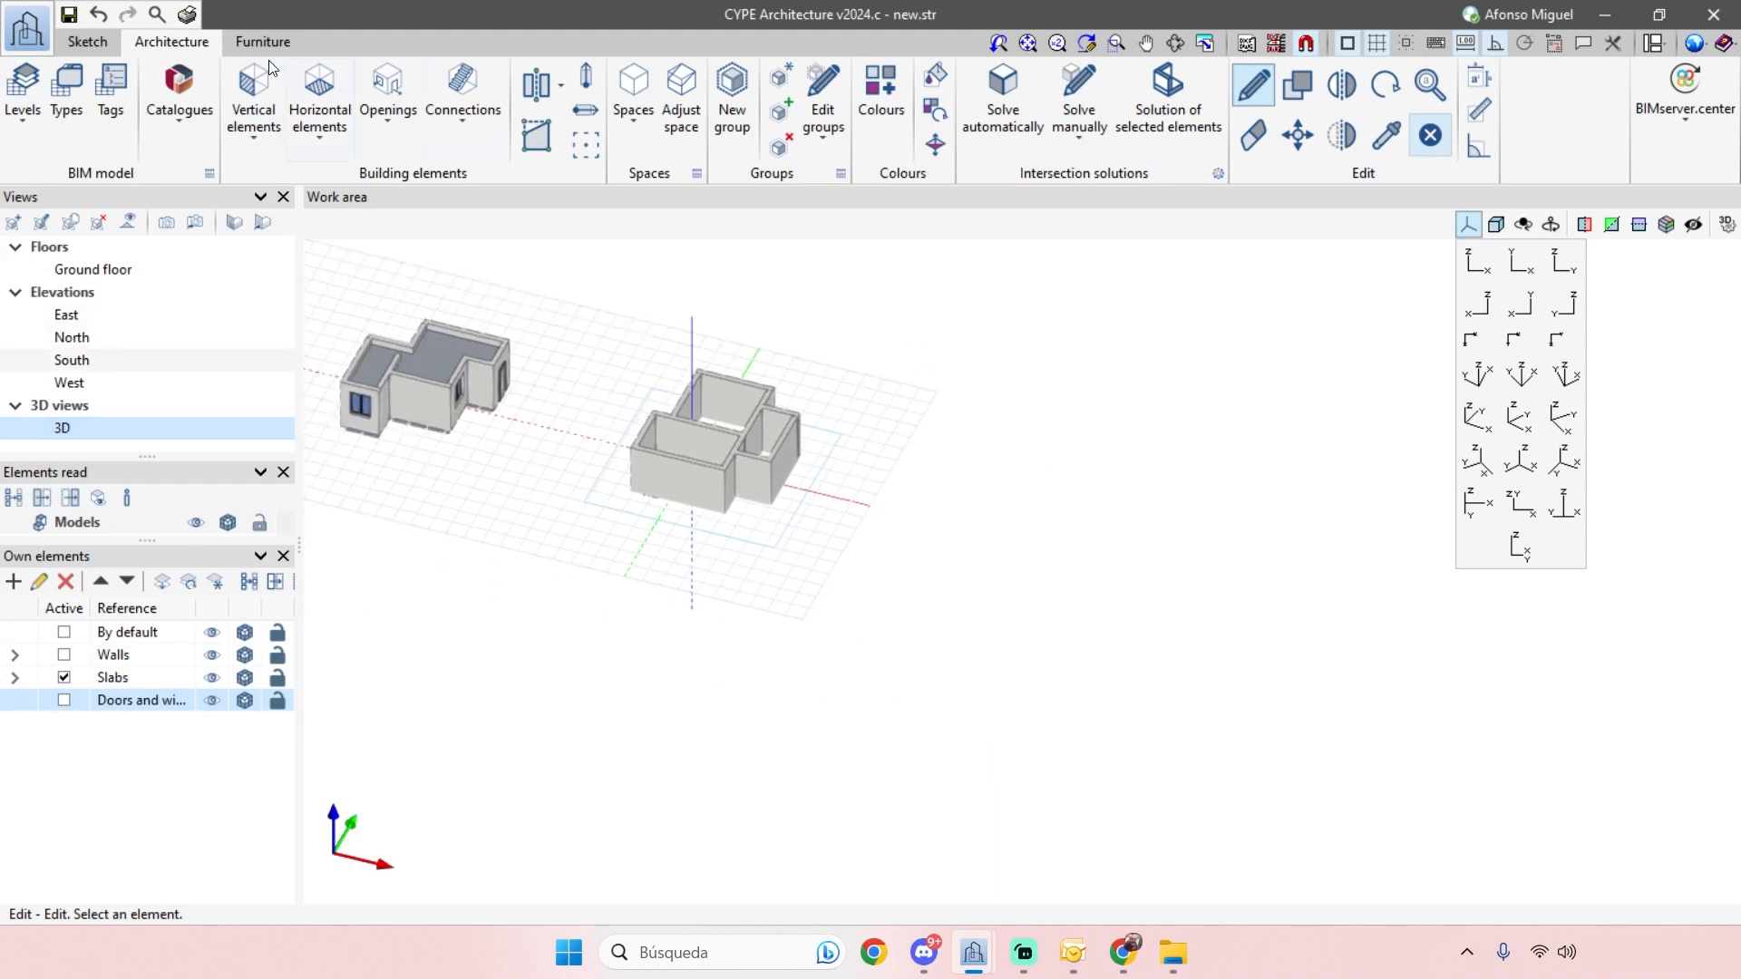
click(100, 38)
click(162, 42)
click(95, 41)
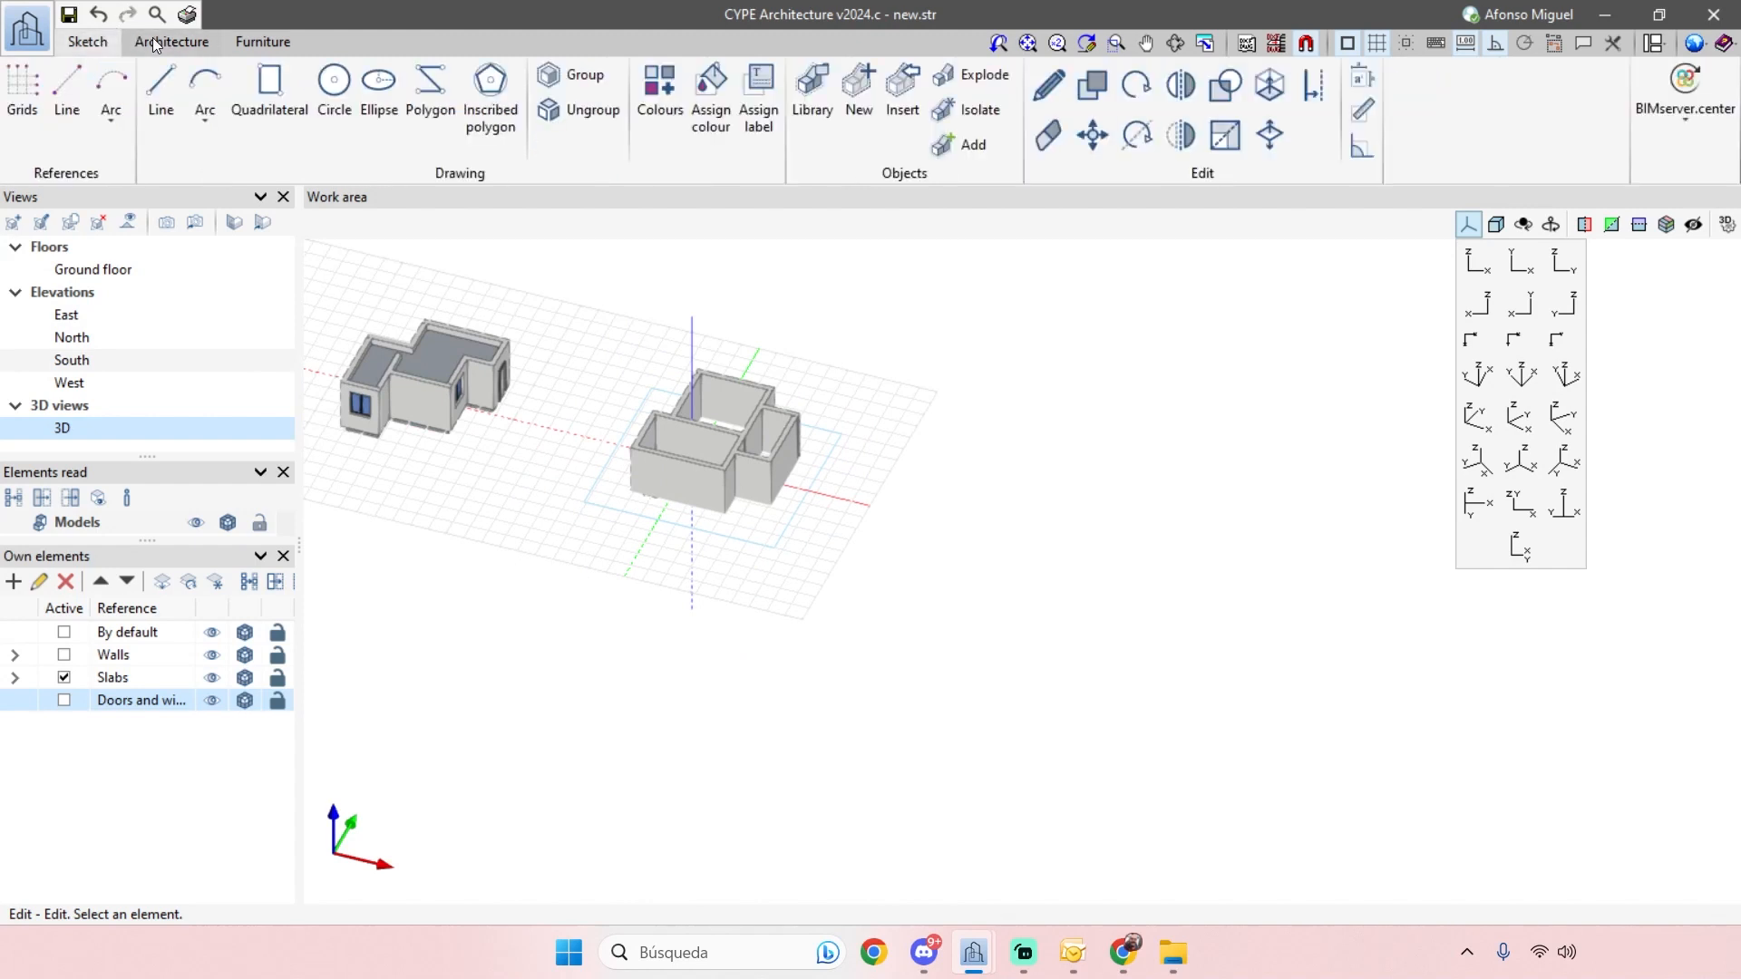
click(153, 38)
middle_drag(1088, 544, 1026, 563)
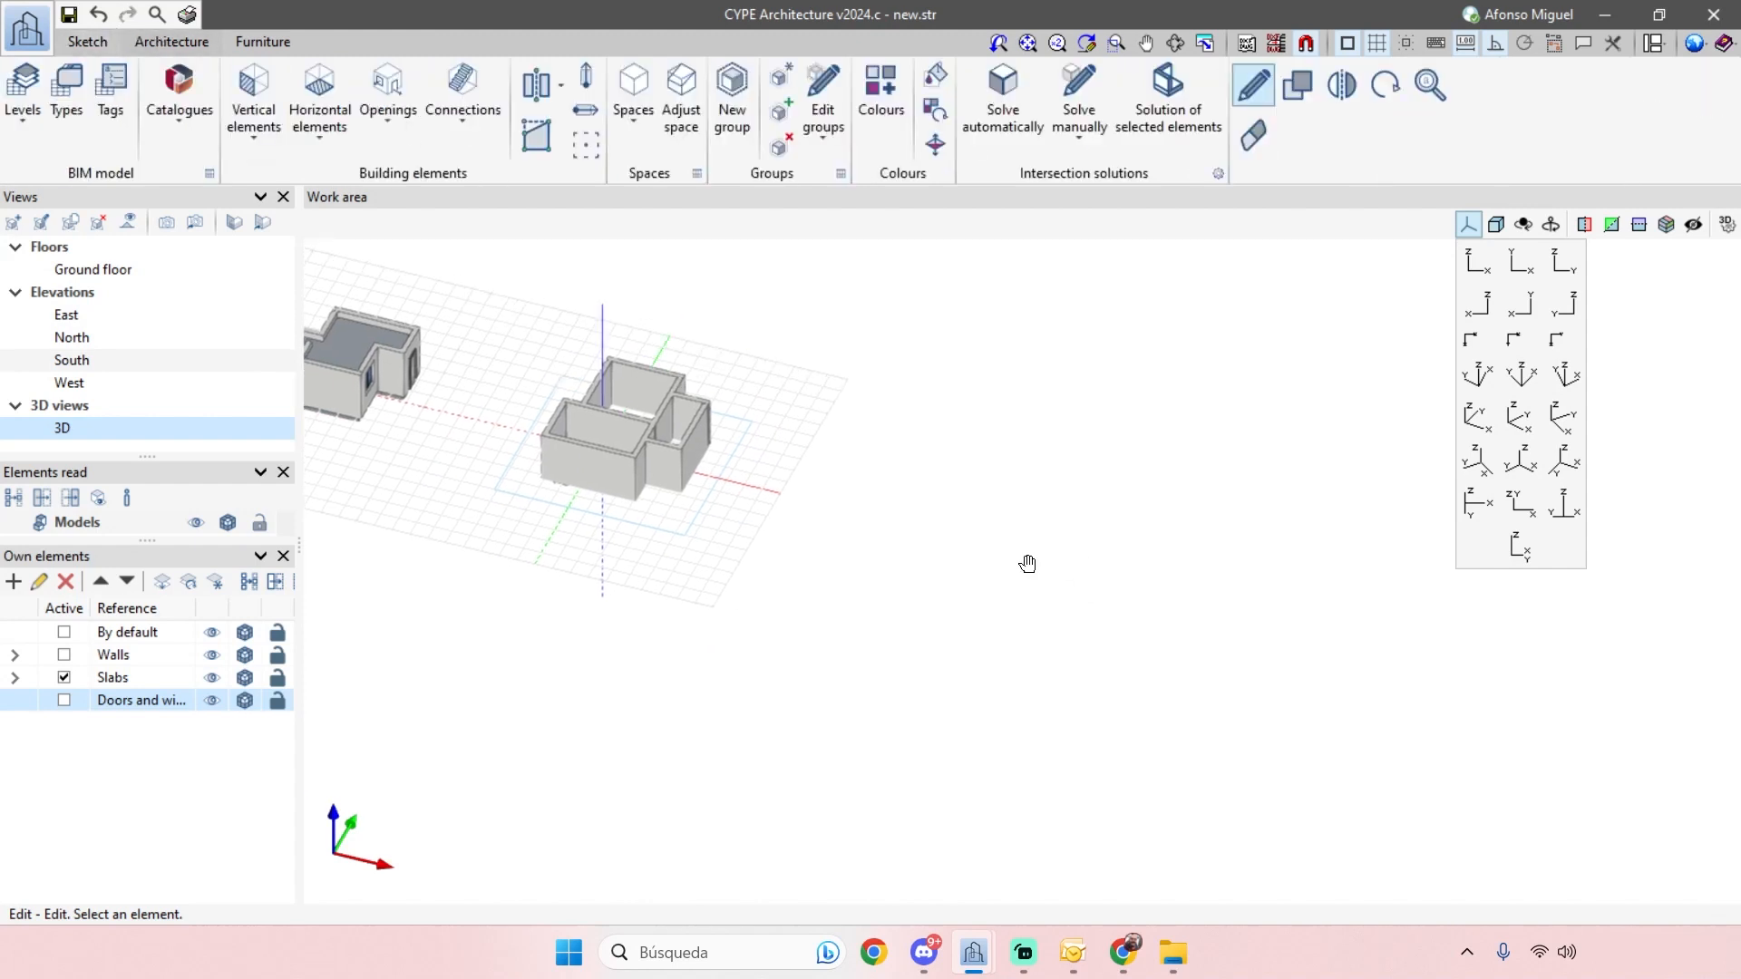
- Start a line polyline on the ground beyond the walled model, with a first segment 6 m long along the X axis
click(90, 42)
click(159, 109)
mouse_move(983, 602)
middle_down()
mouse_move(905, 536)
mouse_move(844, 548)
middle_up()
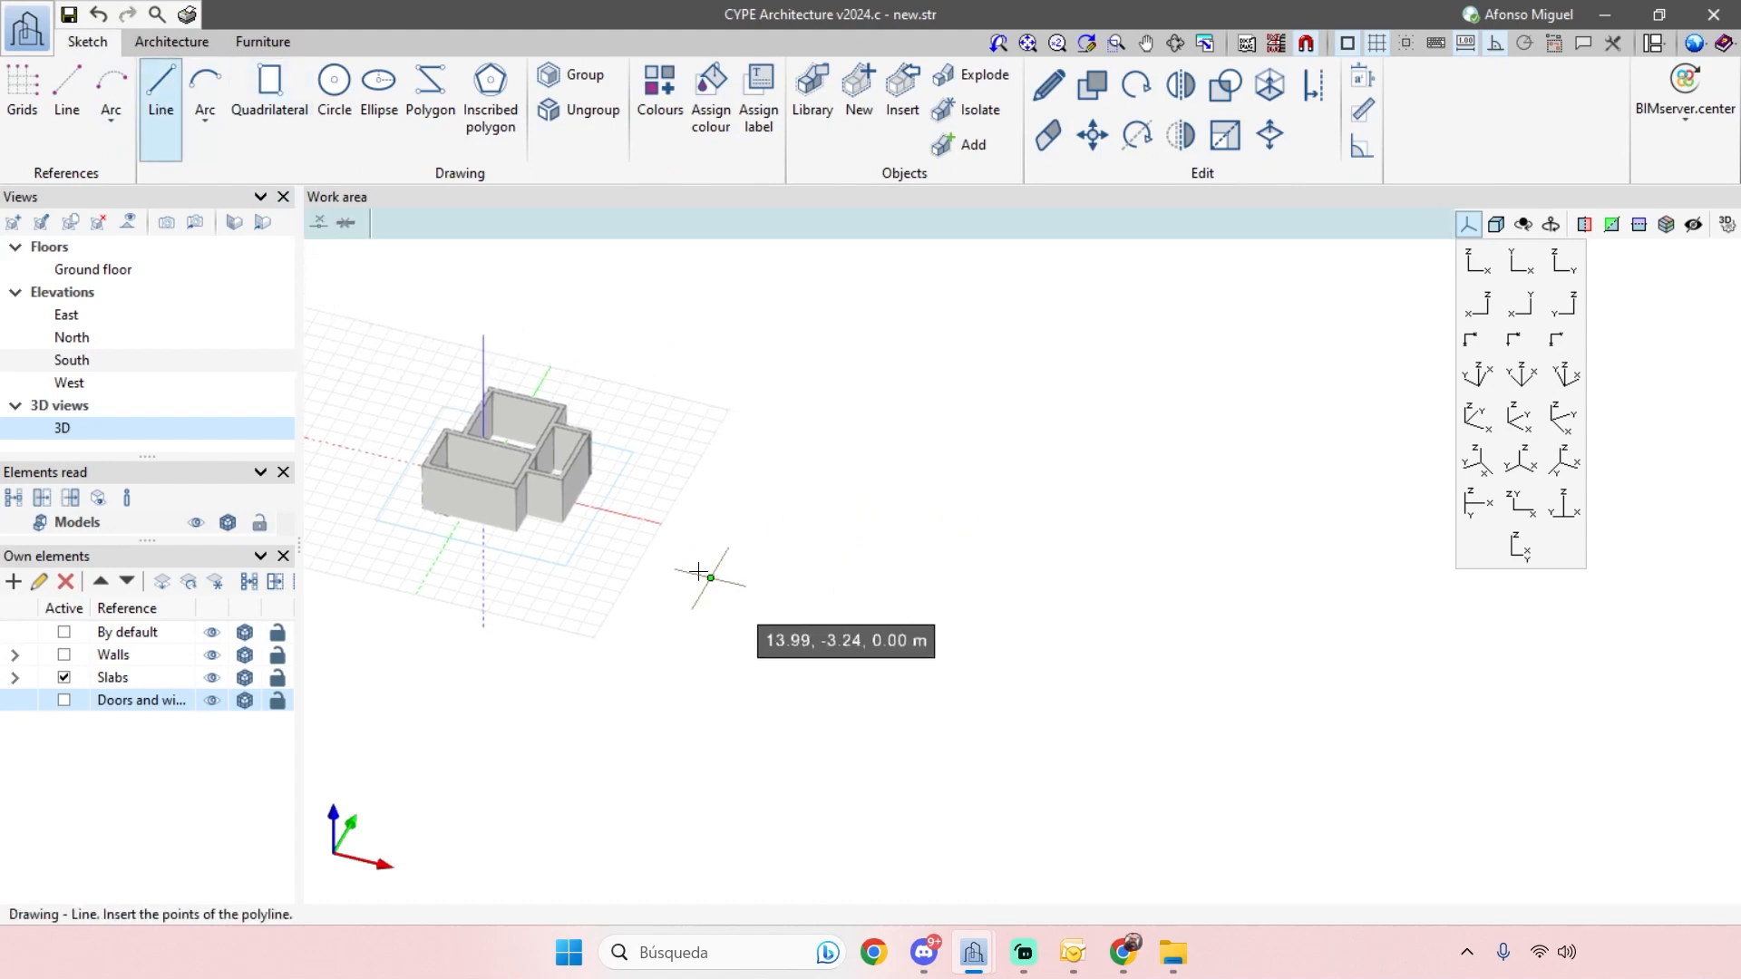
click(723, 567)
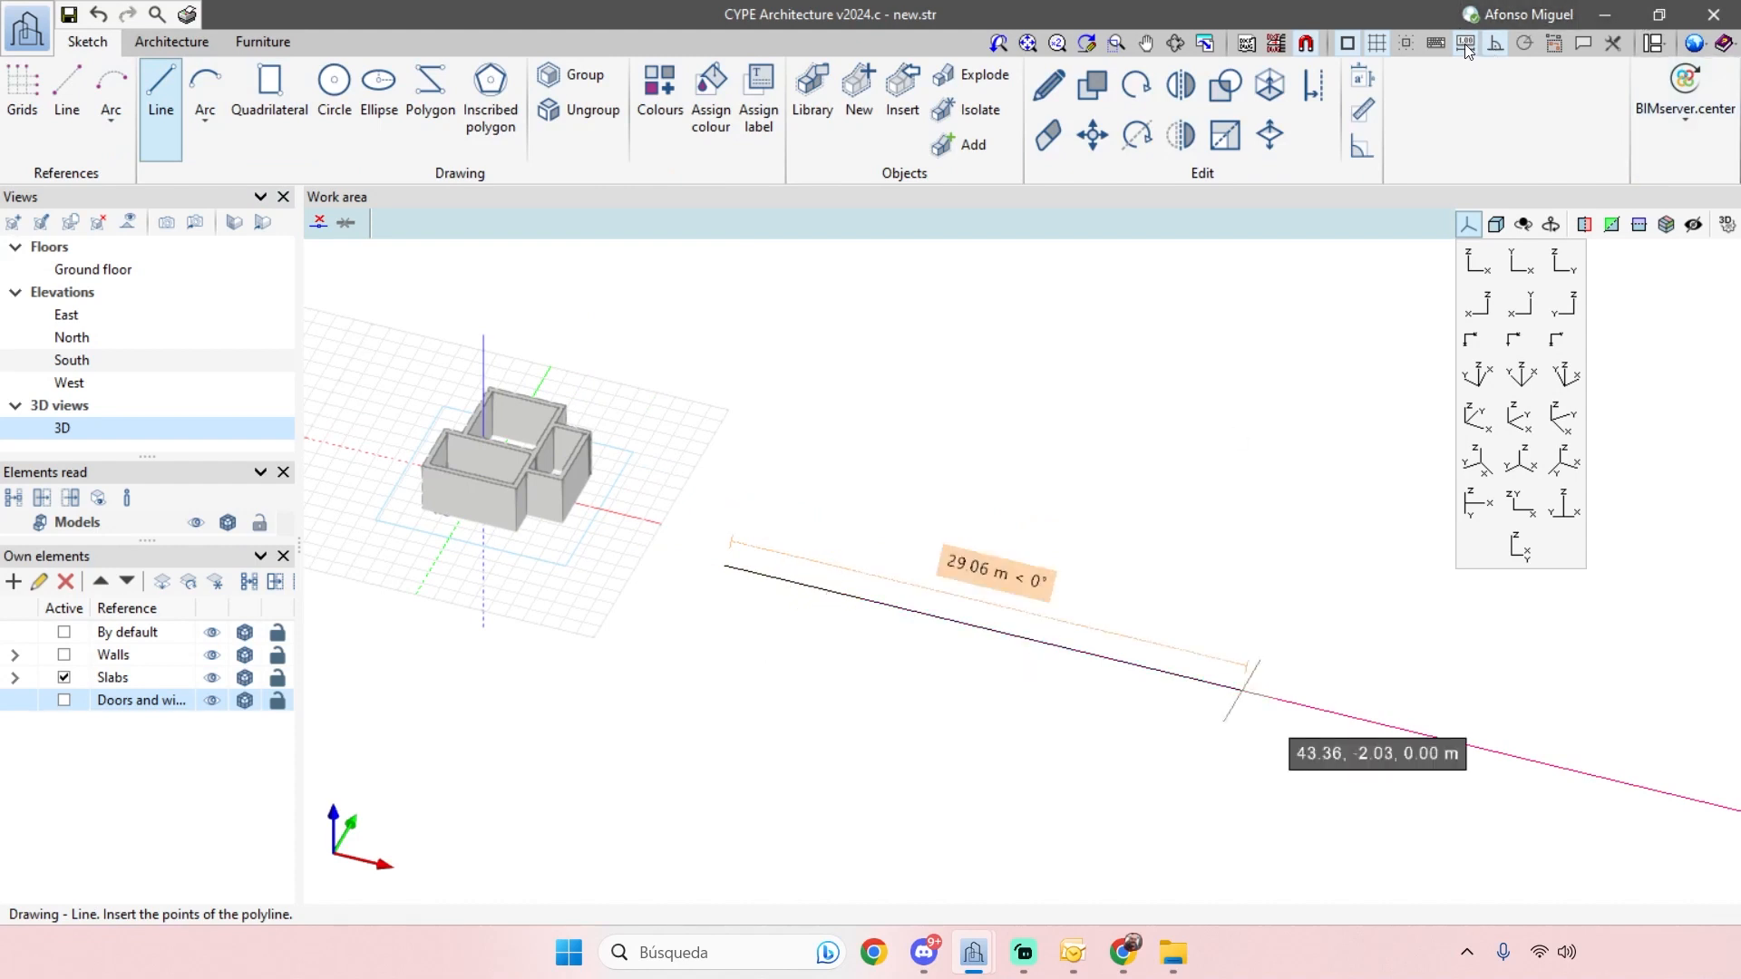
scroll(794, 597, up, 3)
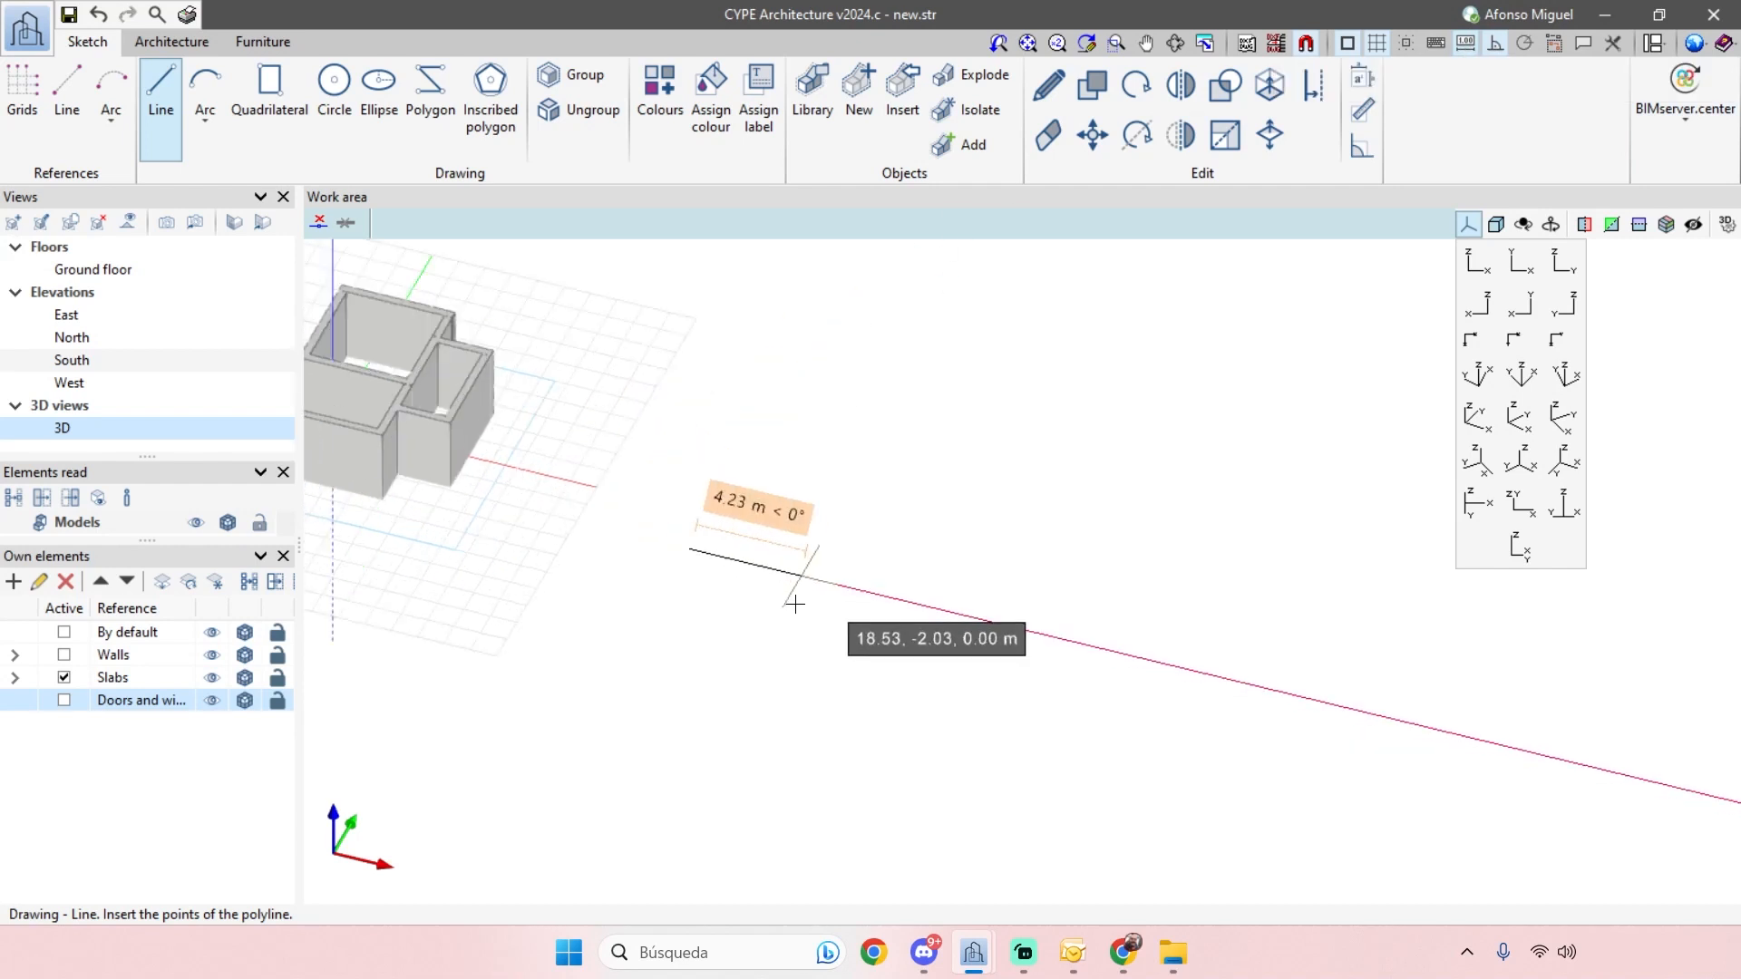
middle_drag(820, 602, 920, 679)
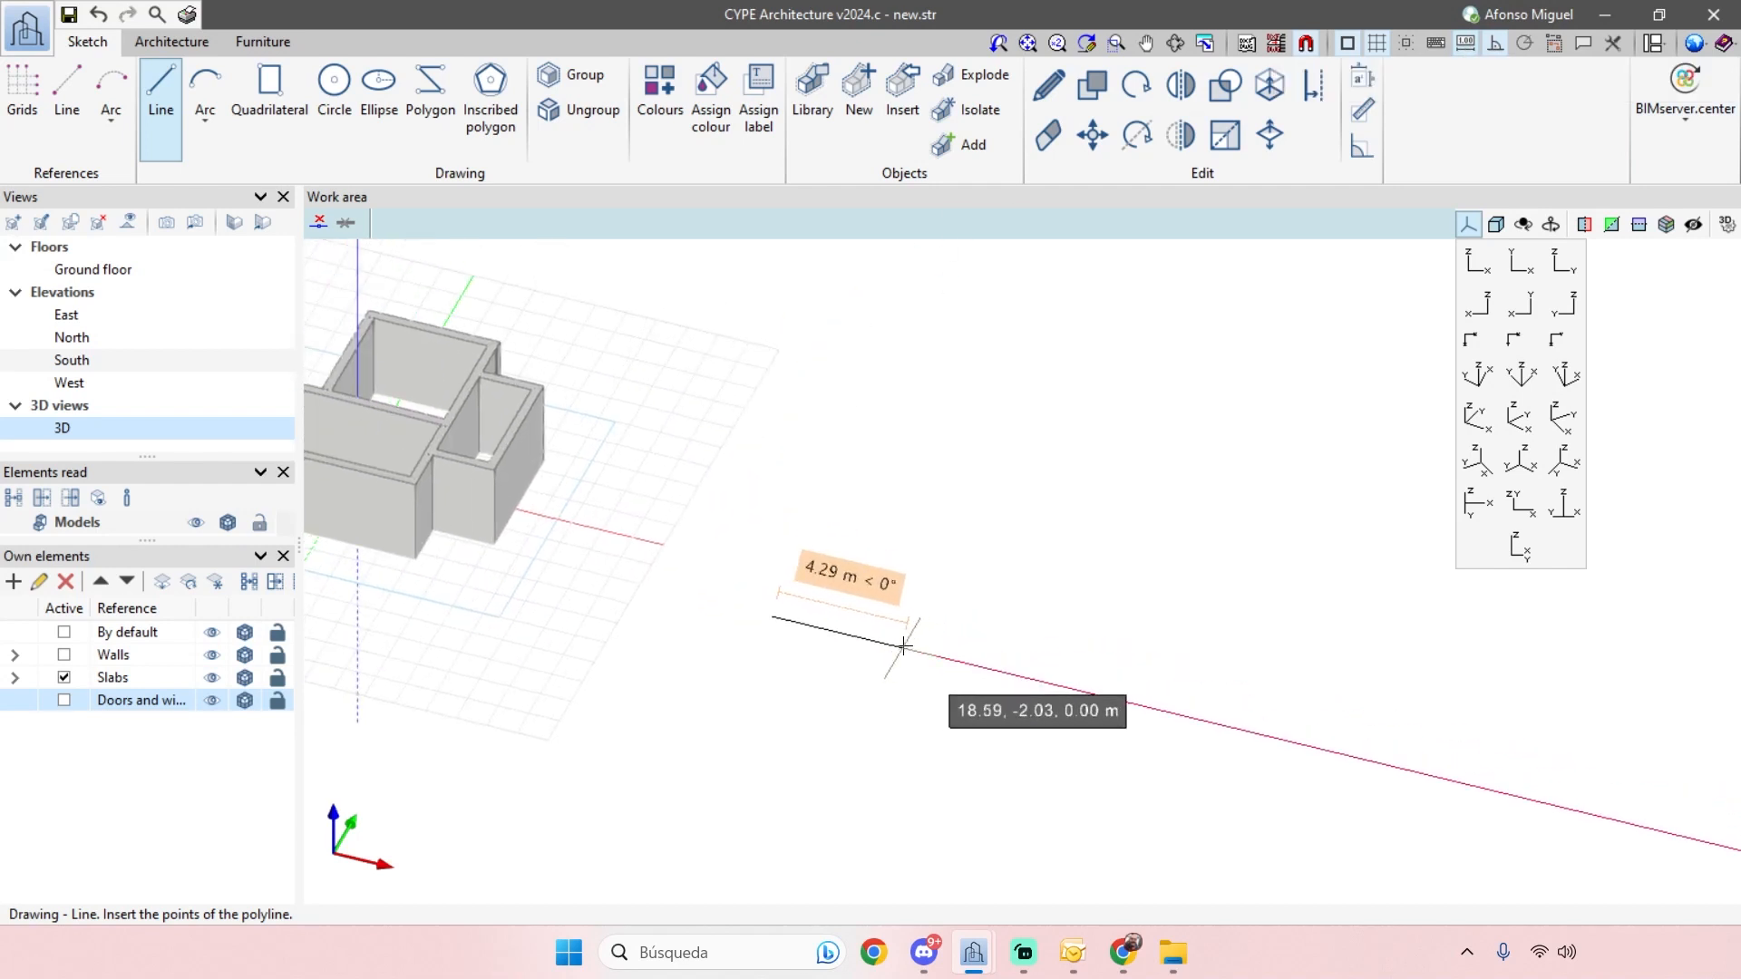
key(Return)
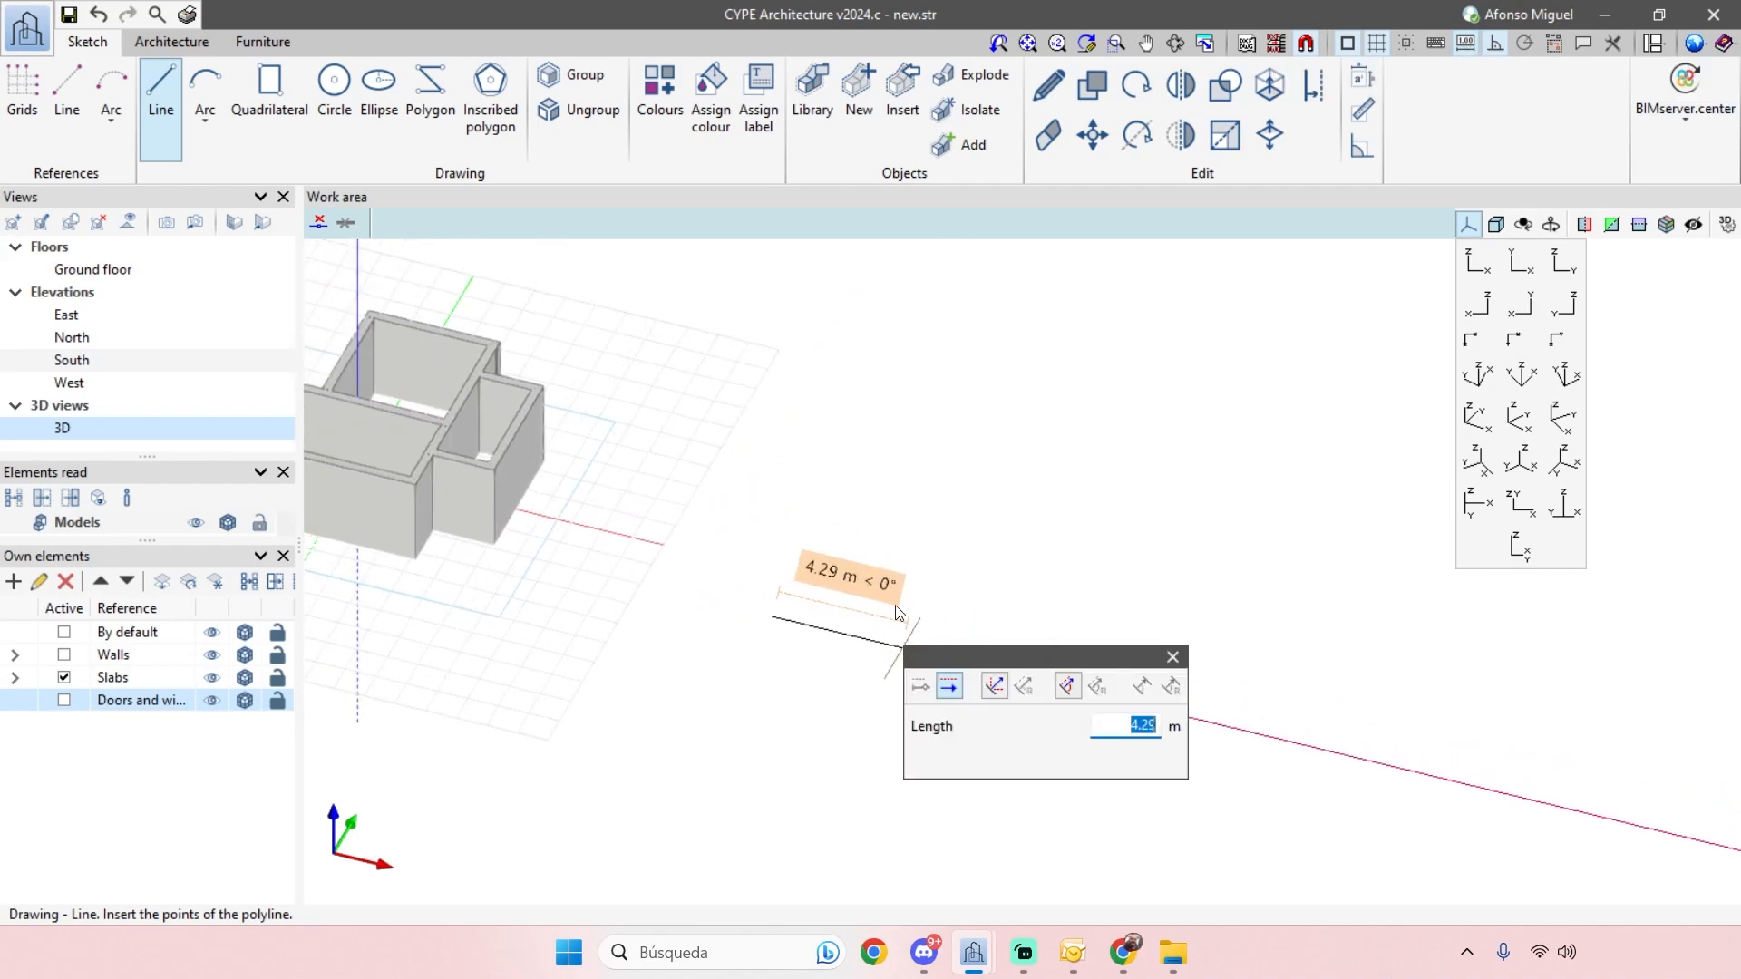
text(6)
key(Return)
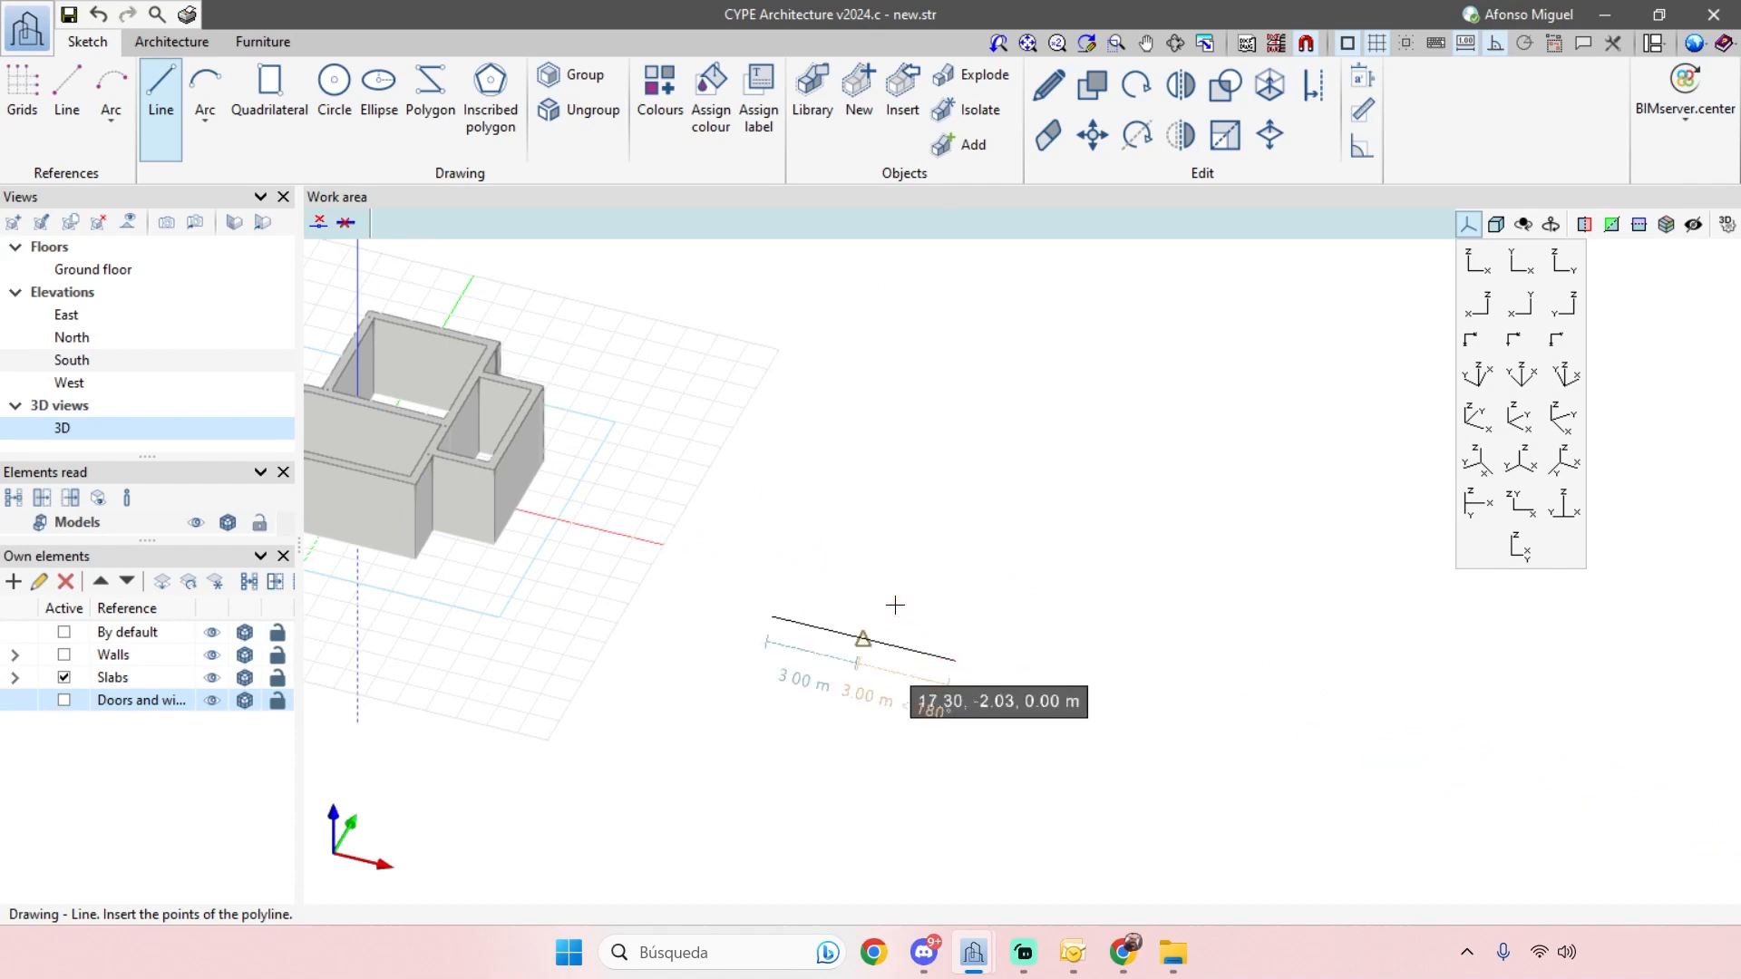
- Close the polyline into a rectangle with a perpendicular 3 m segment, 4 m and 2 m segments back along X, and a return to its start
key(Return)
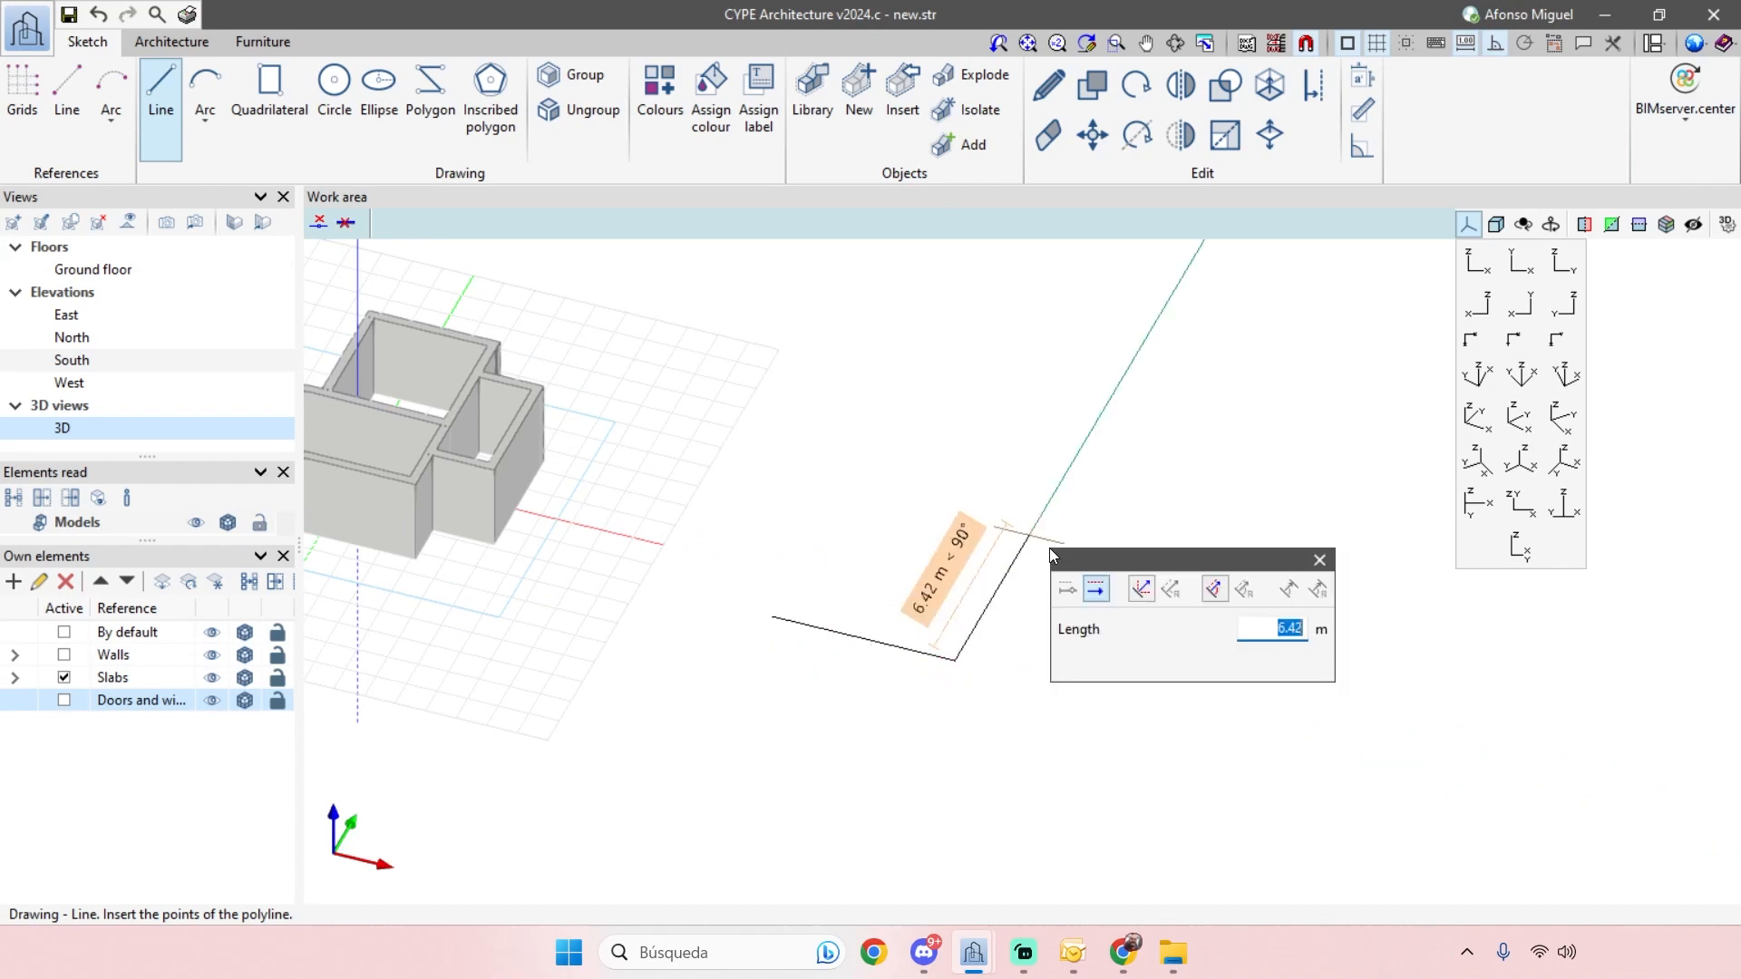
key(Return)
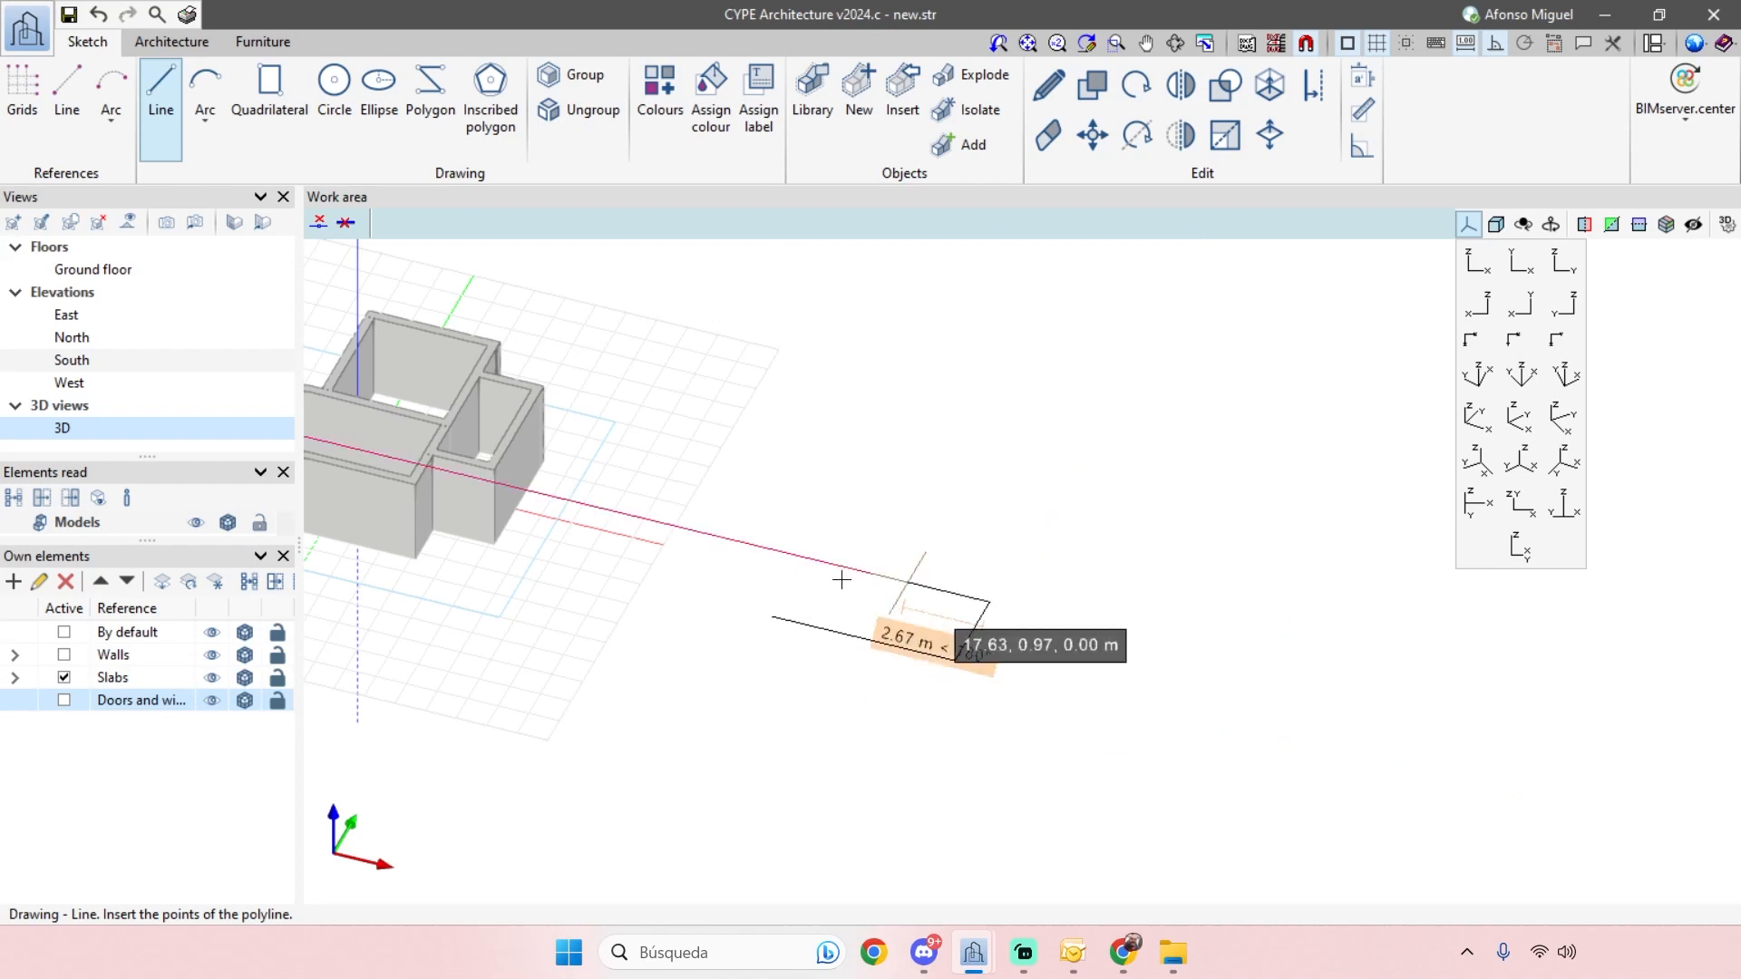
key(Return)
text(4)
key(Return)
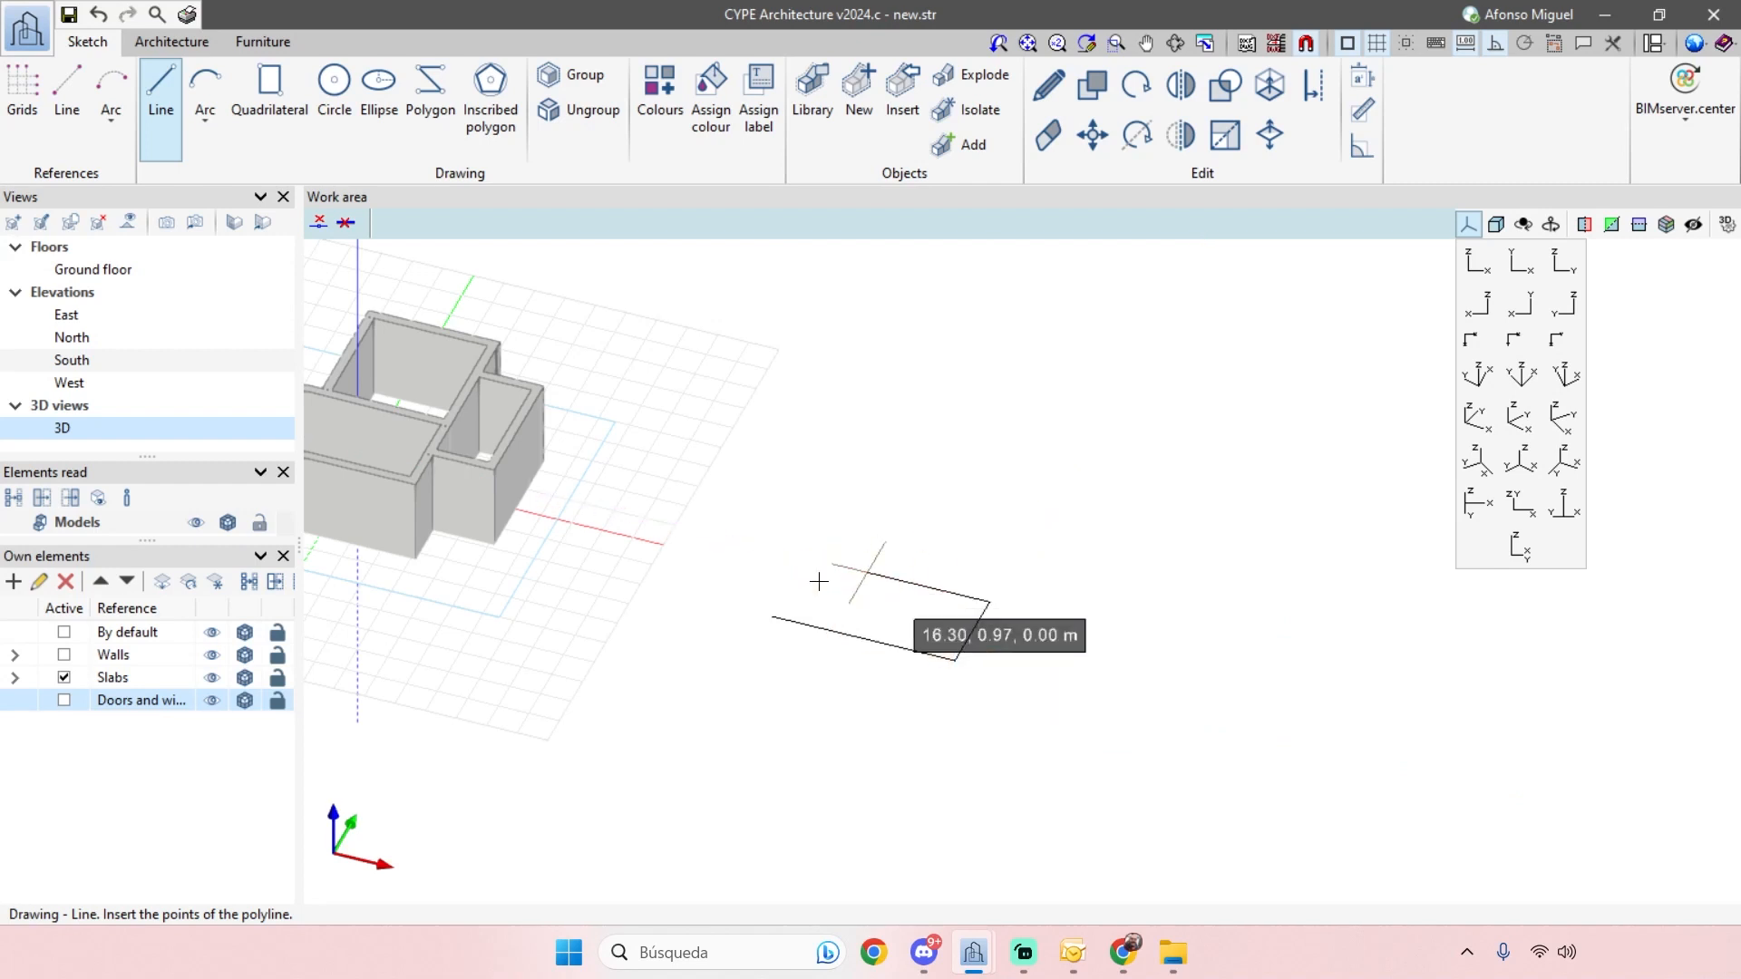
scroll(795, 578, up, 2)
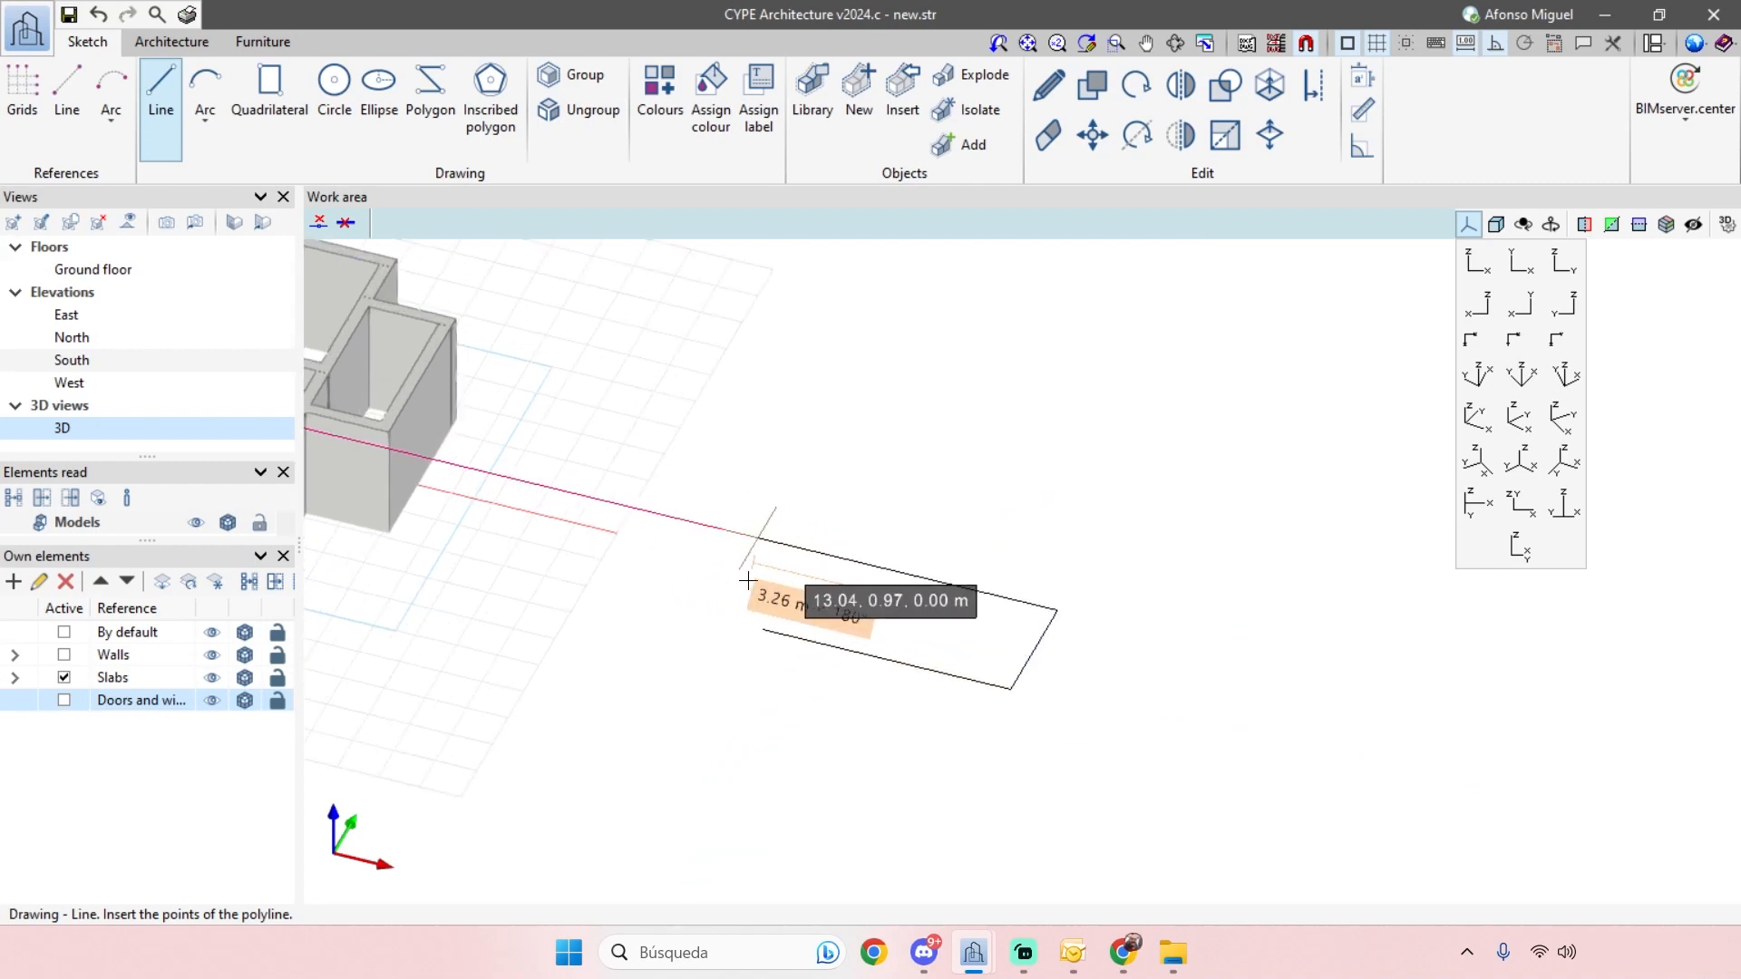
key(Return)
text(2)
key(Return)
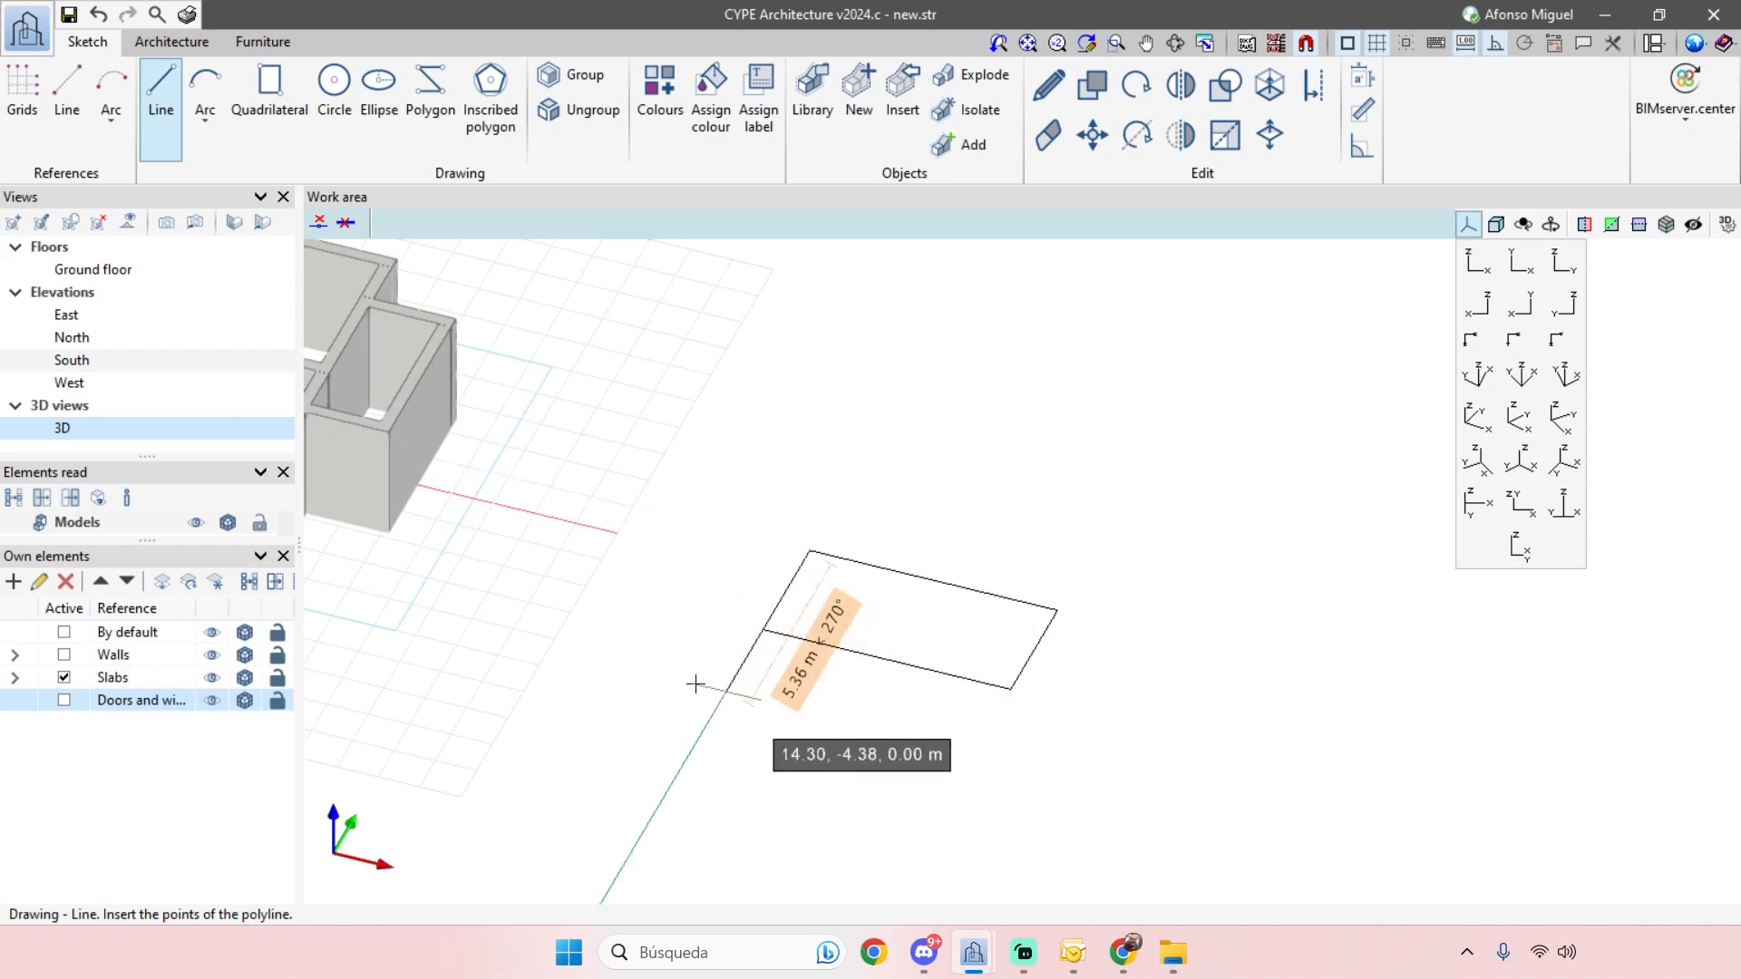
middle_drag(1205, 631, 1014, 617)
scroll(672, 569, up, 1)
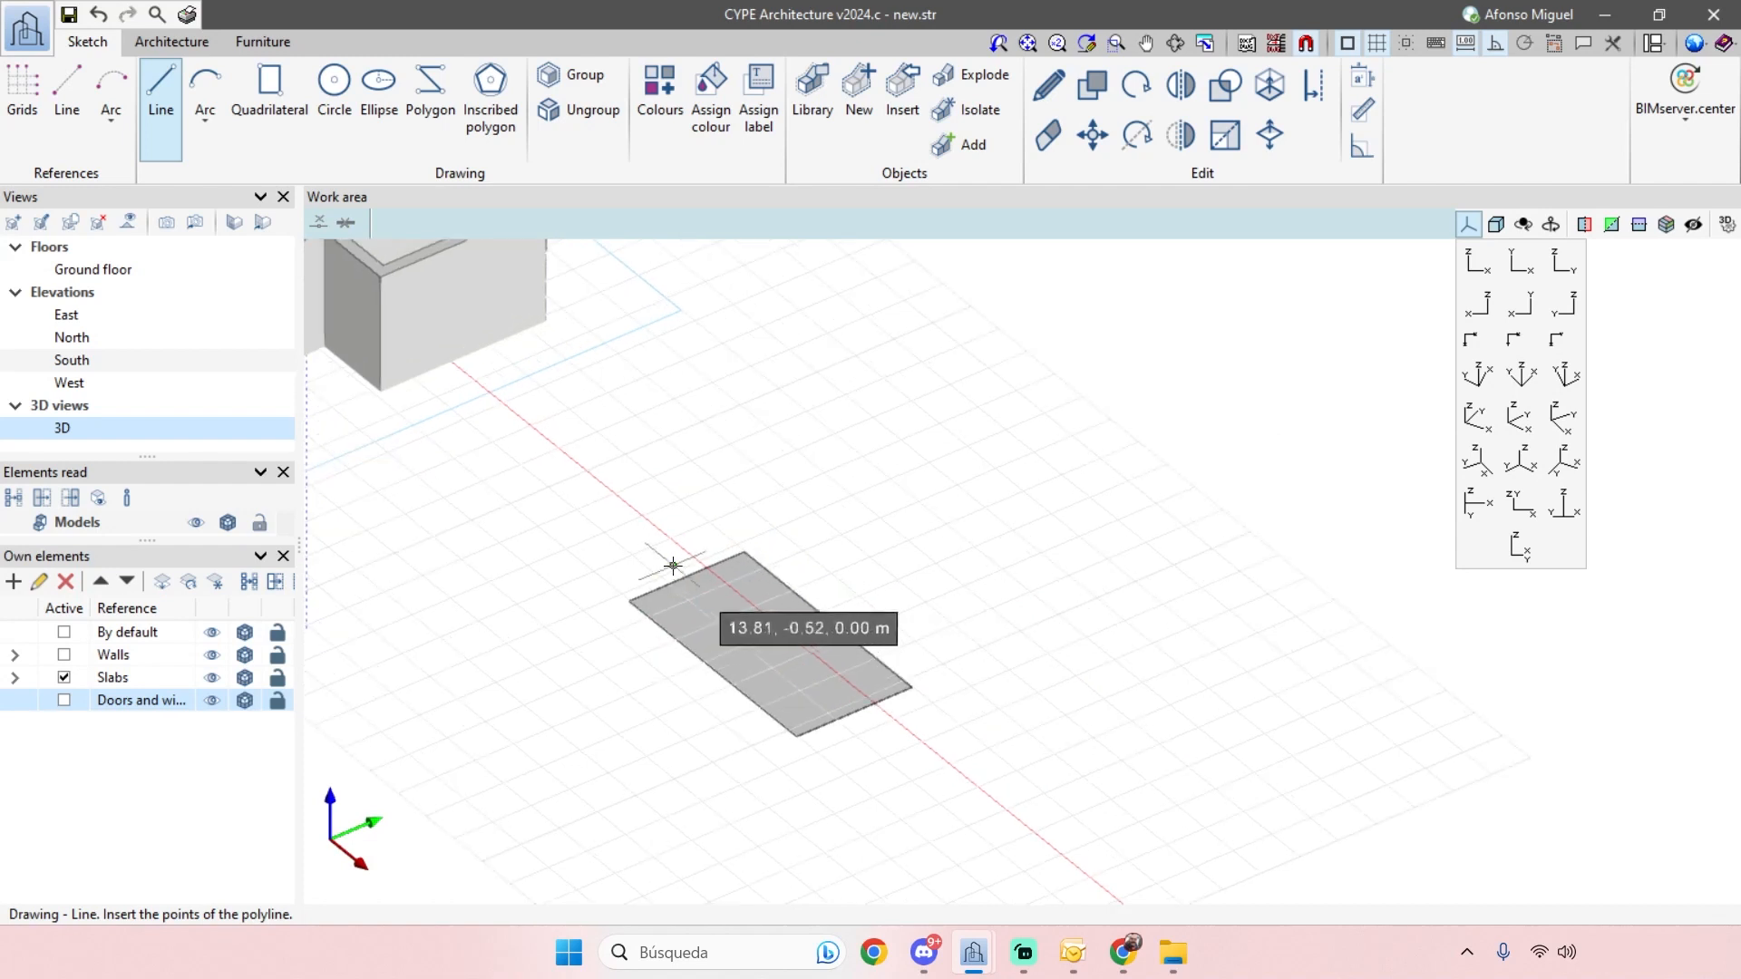
- Pick the surface of the new rectangle with the Edit tool to examine it as a single face
middle_drag(773, 686, 814, 671)
scroll(799, 617, up, 2)
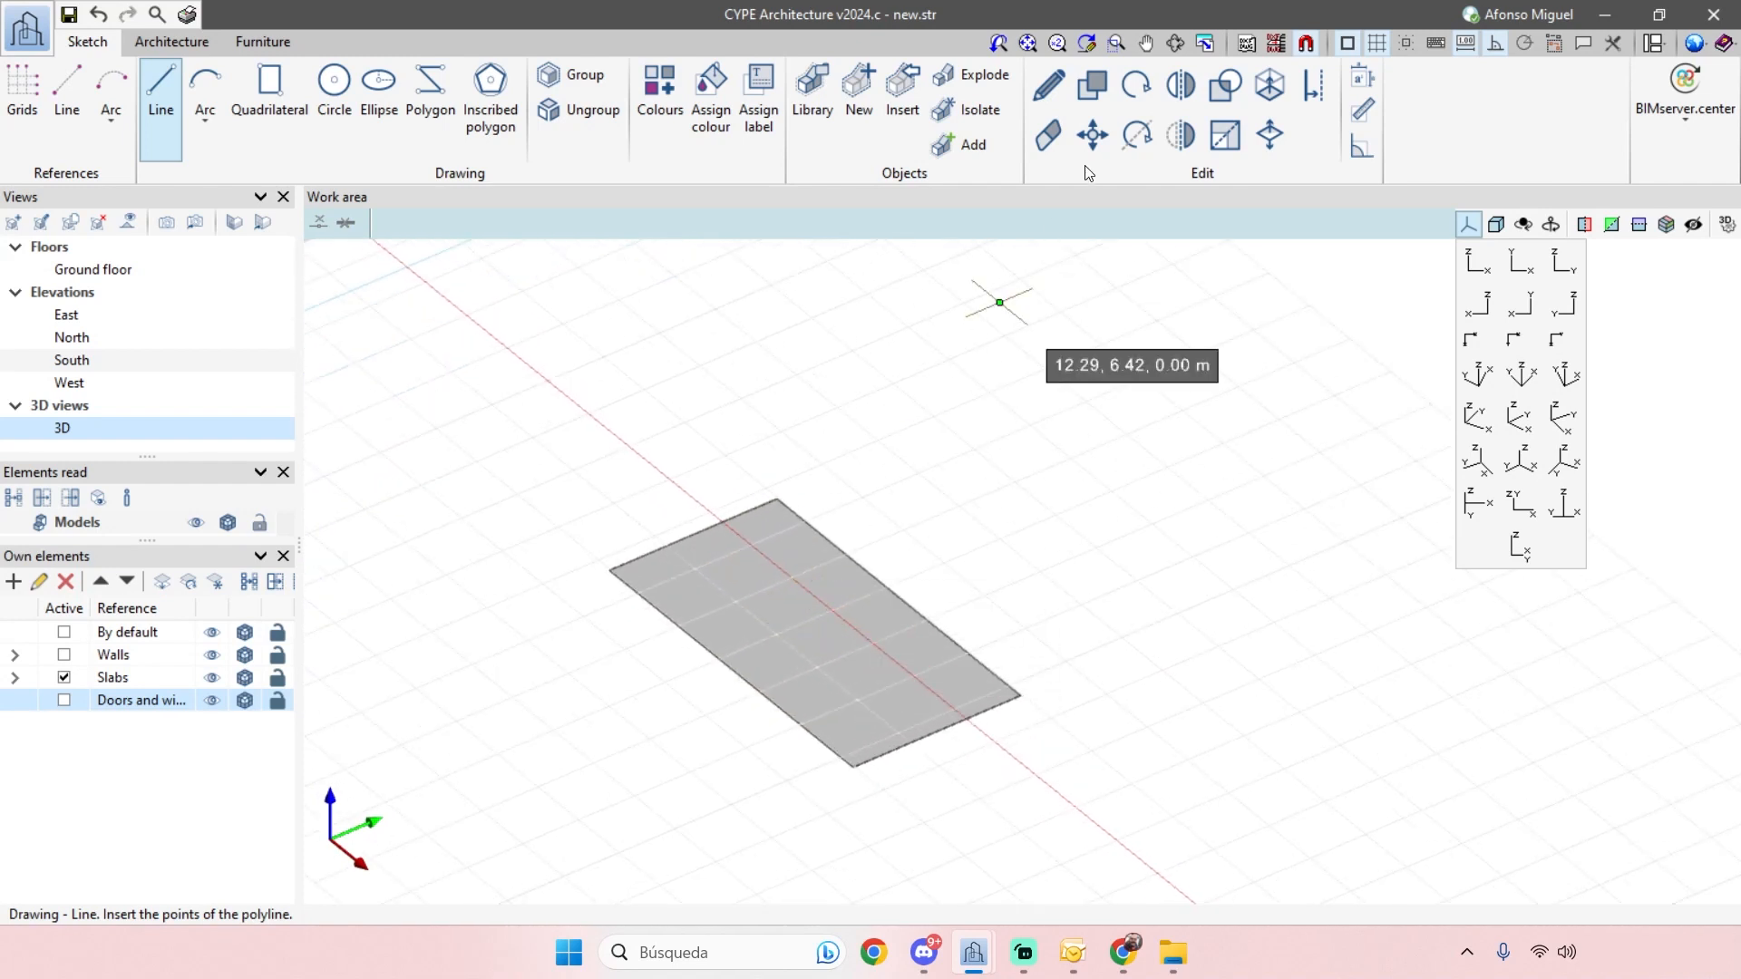
click(1055, 96)
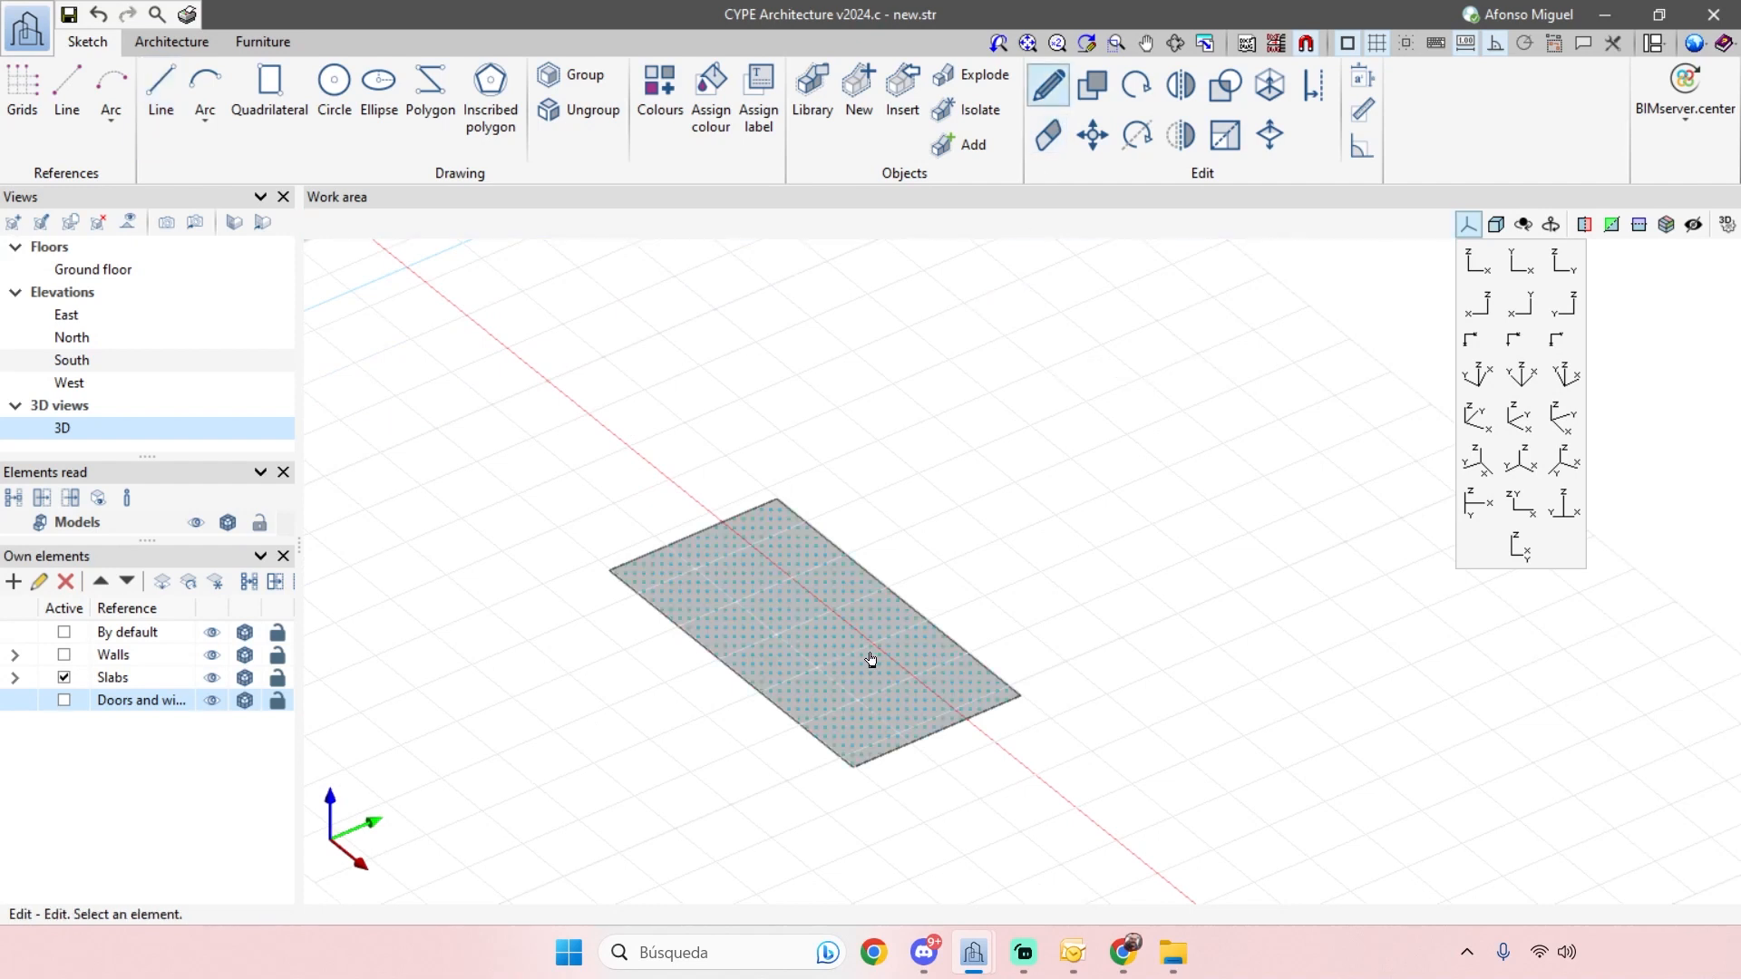
click(821, 613)
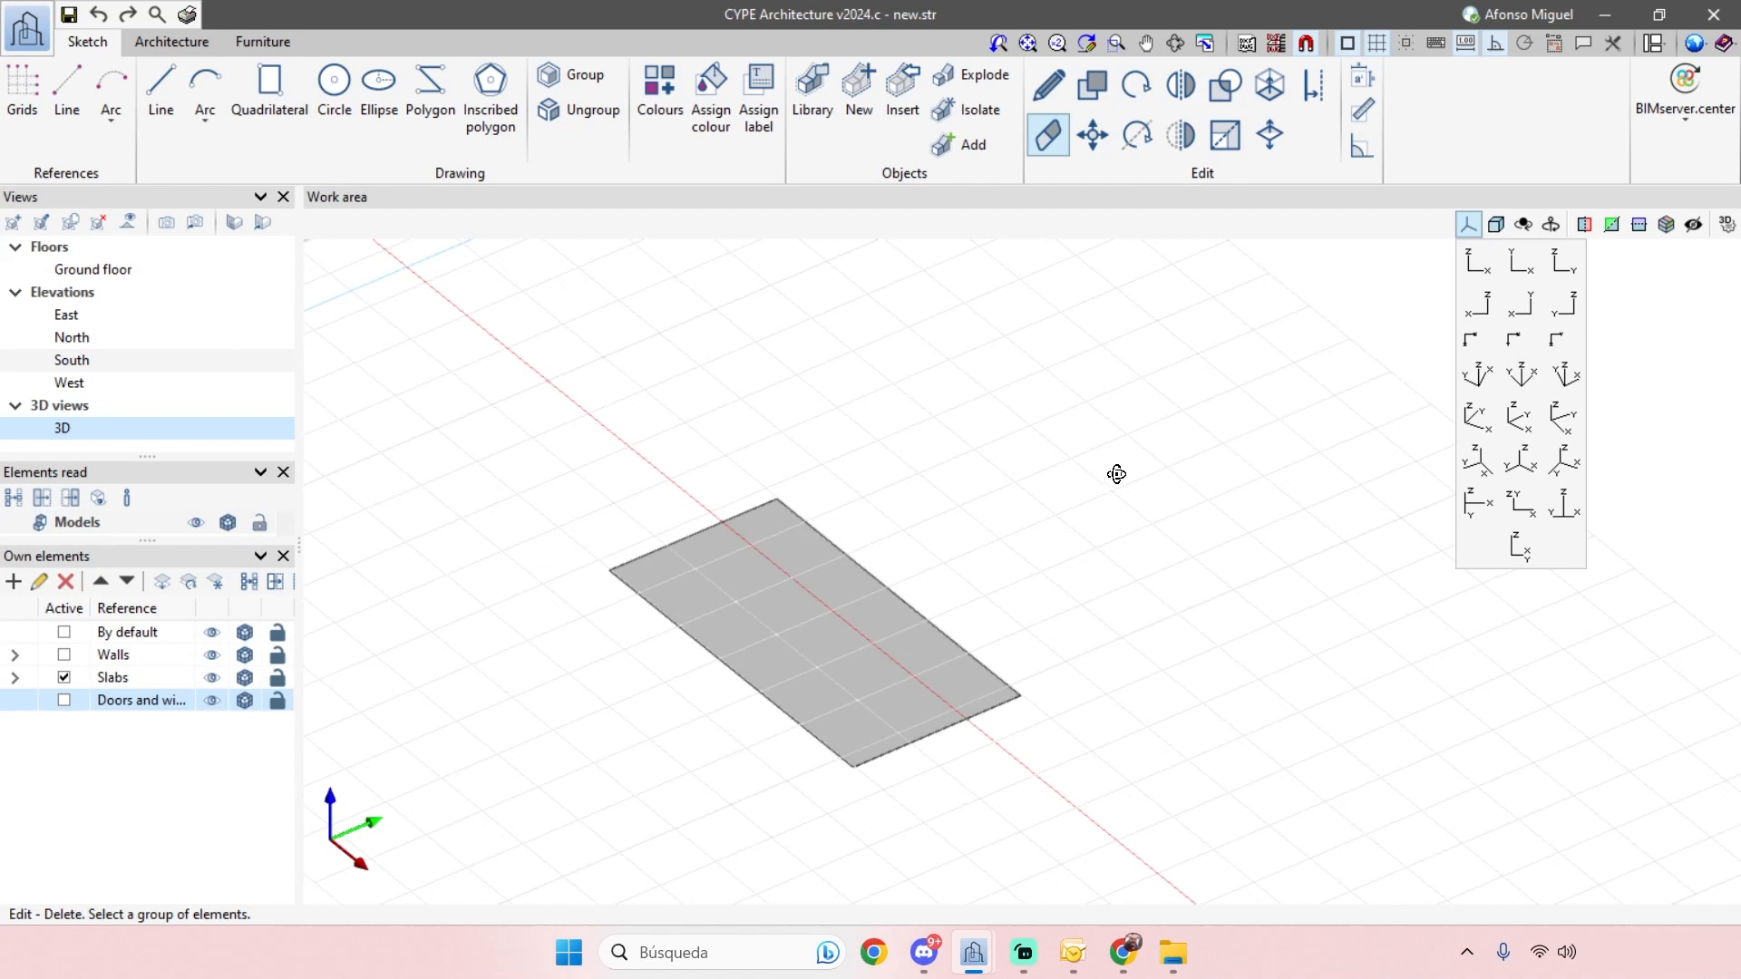
shift+middle_drag(1116, 474, 1142, 494)
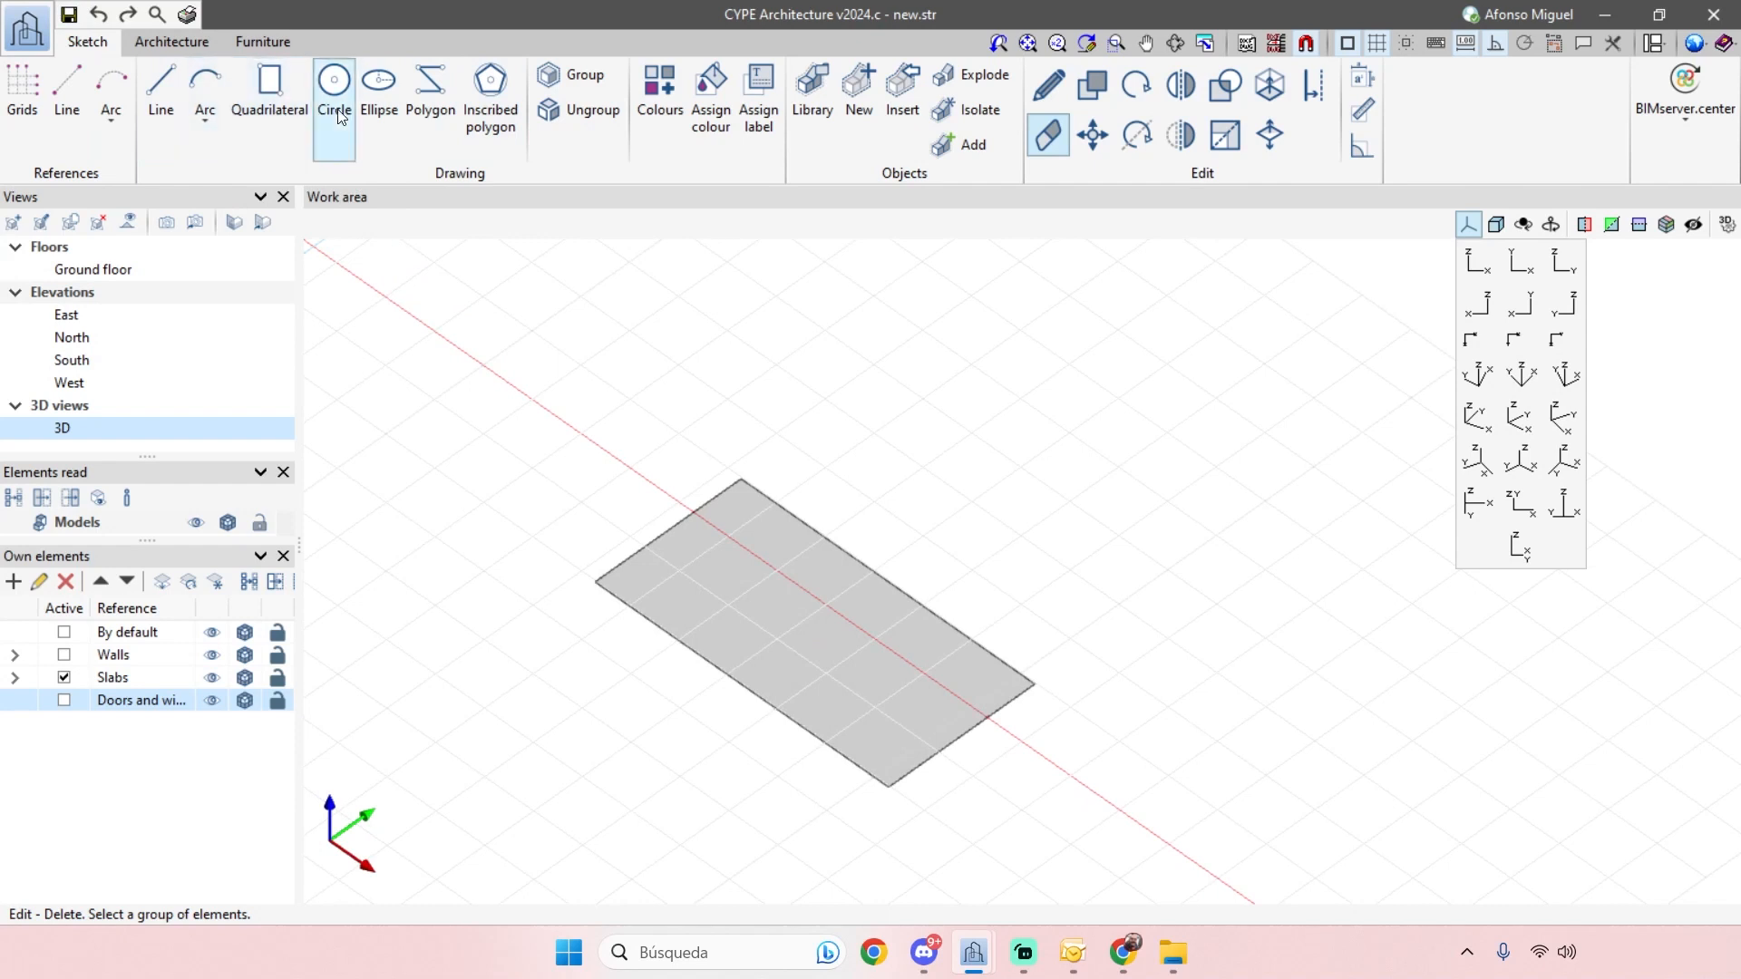
- Draw two adjoining three-point quadrilaterals perpendicular to the rectangle's long edge, each using half of that edge as its base
click(263, 134)
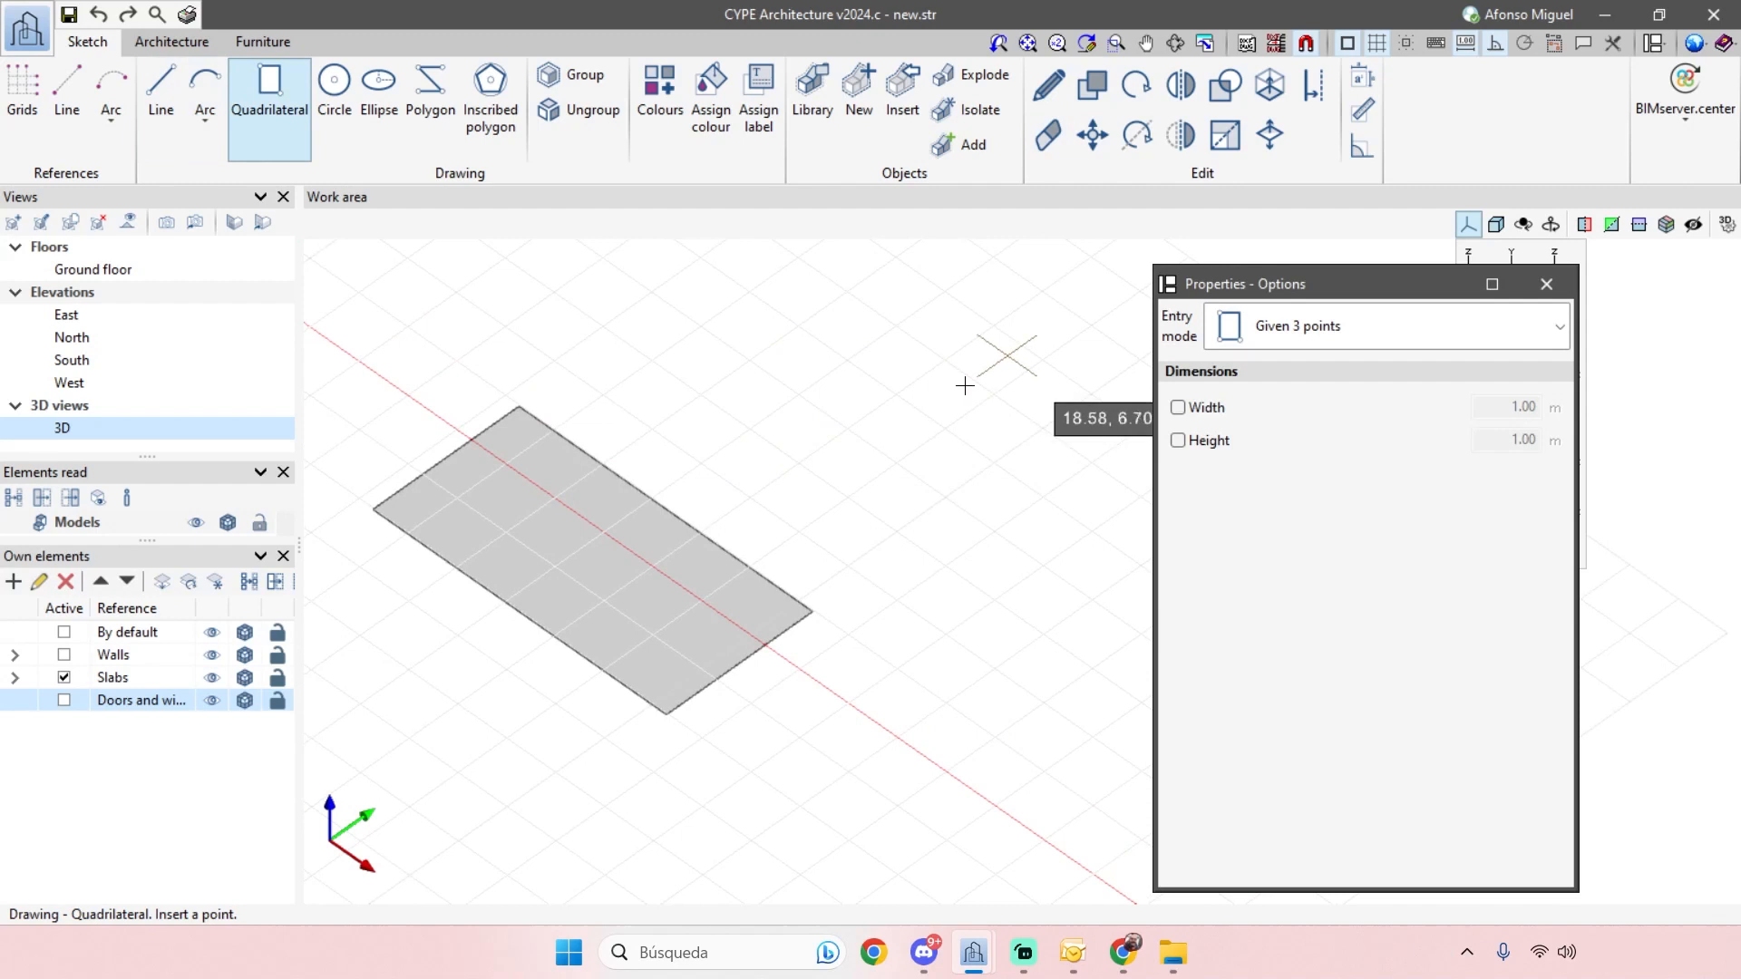
click(518, 402)
click(671, 510)
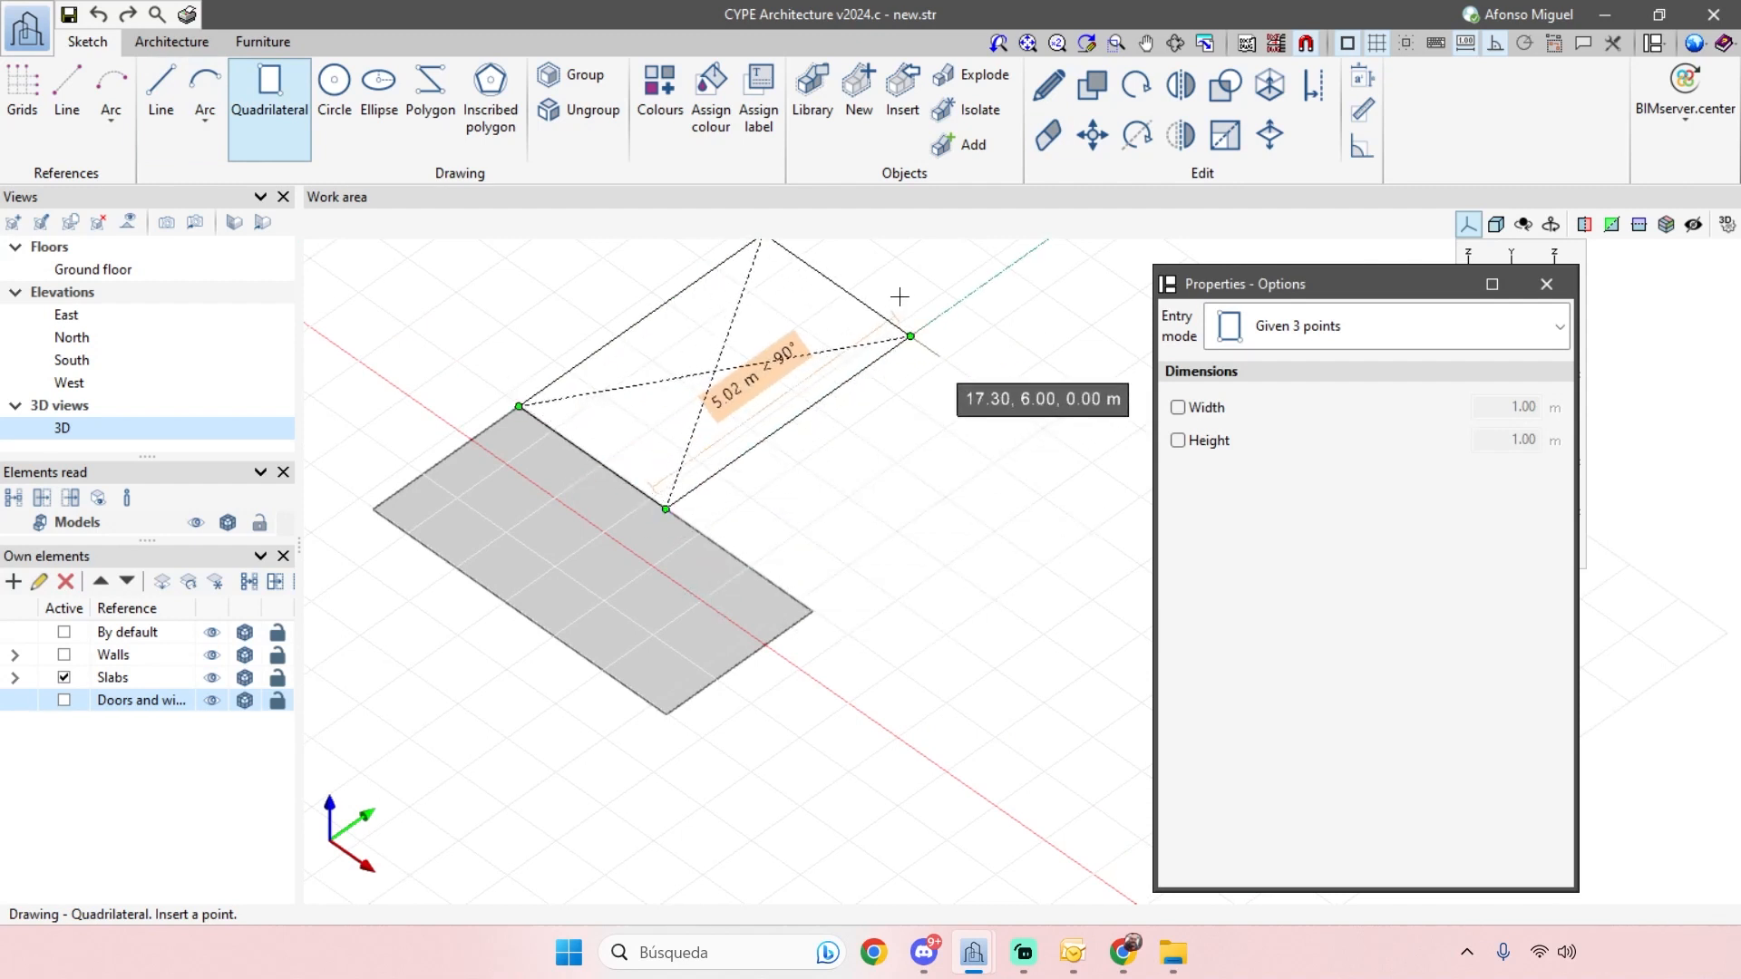
click(888, 410)
scroll(934, 499, down, 3)
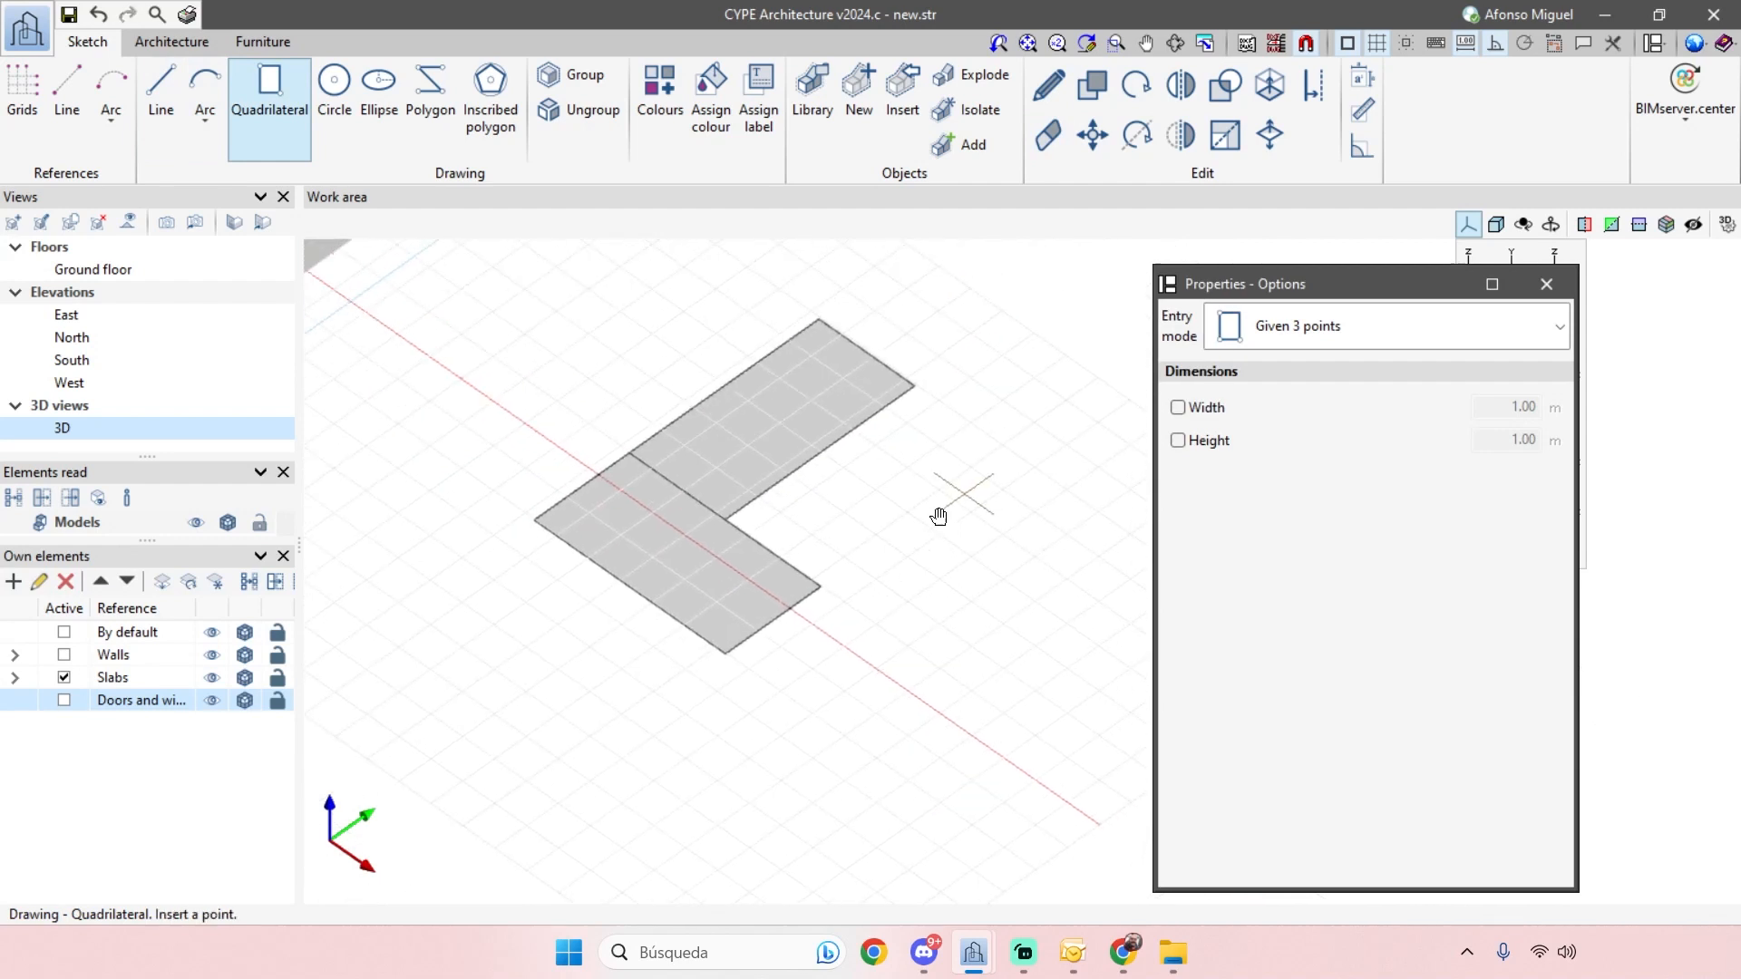
click(683, 550)
click(779, 627)
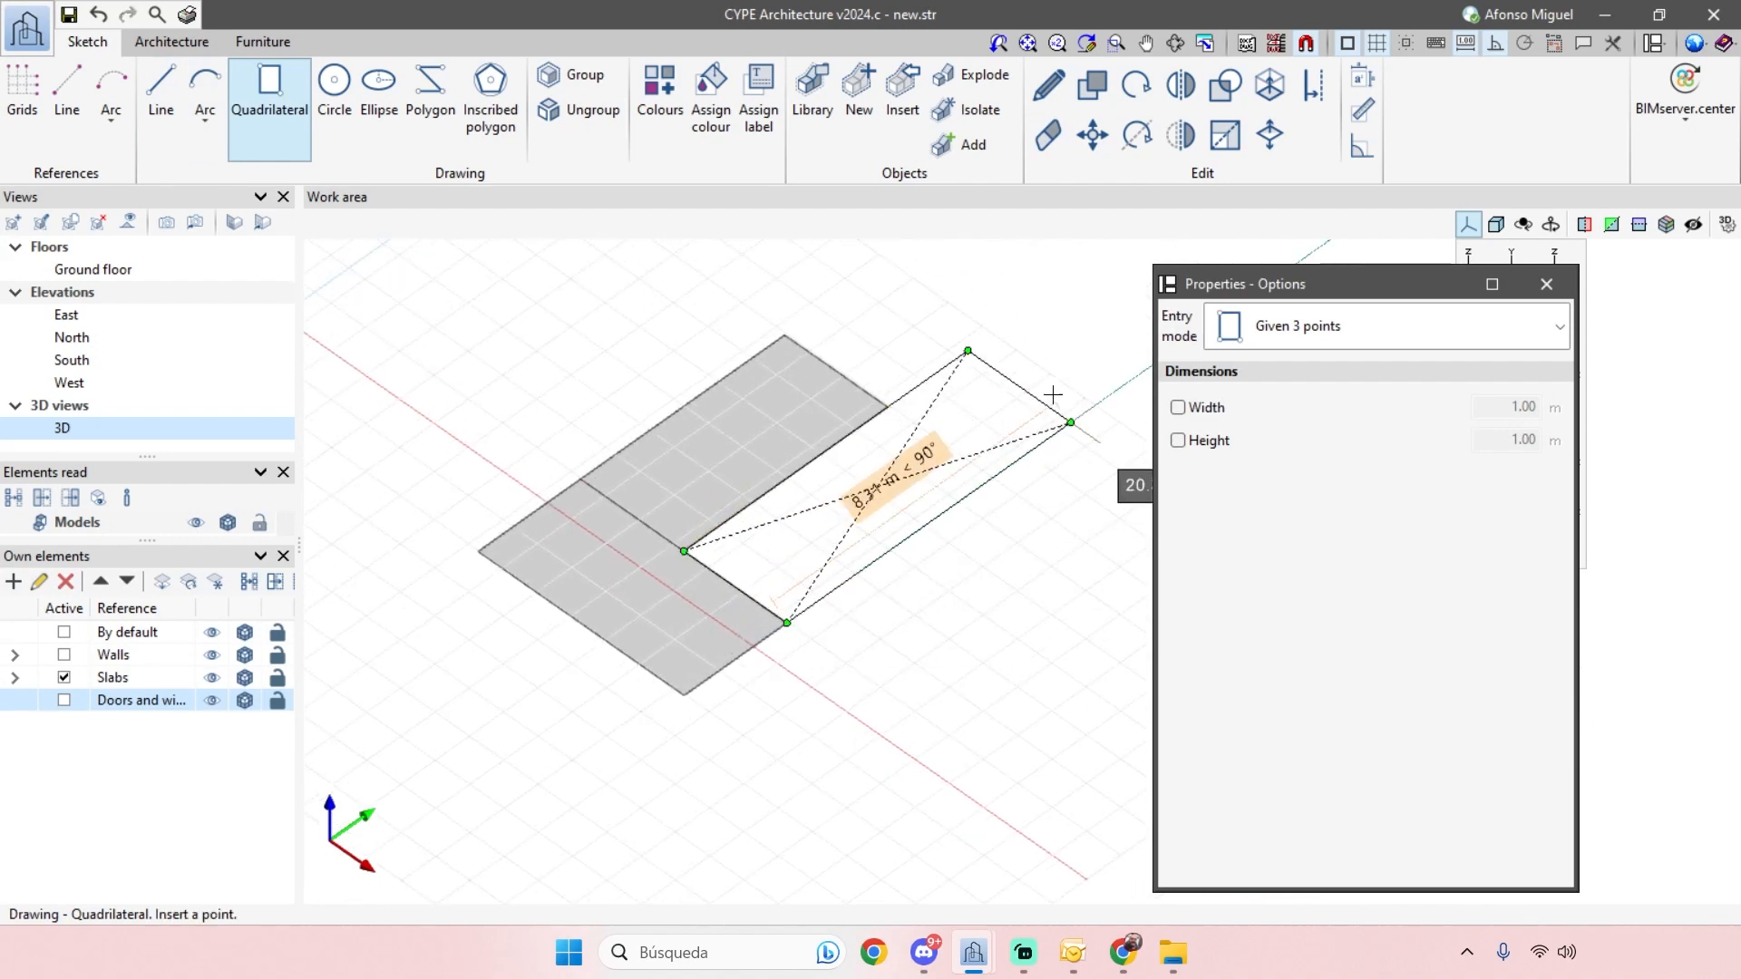
click(1036, 404)
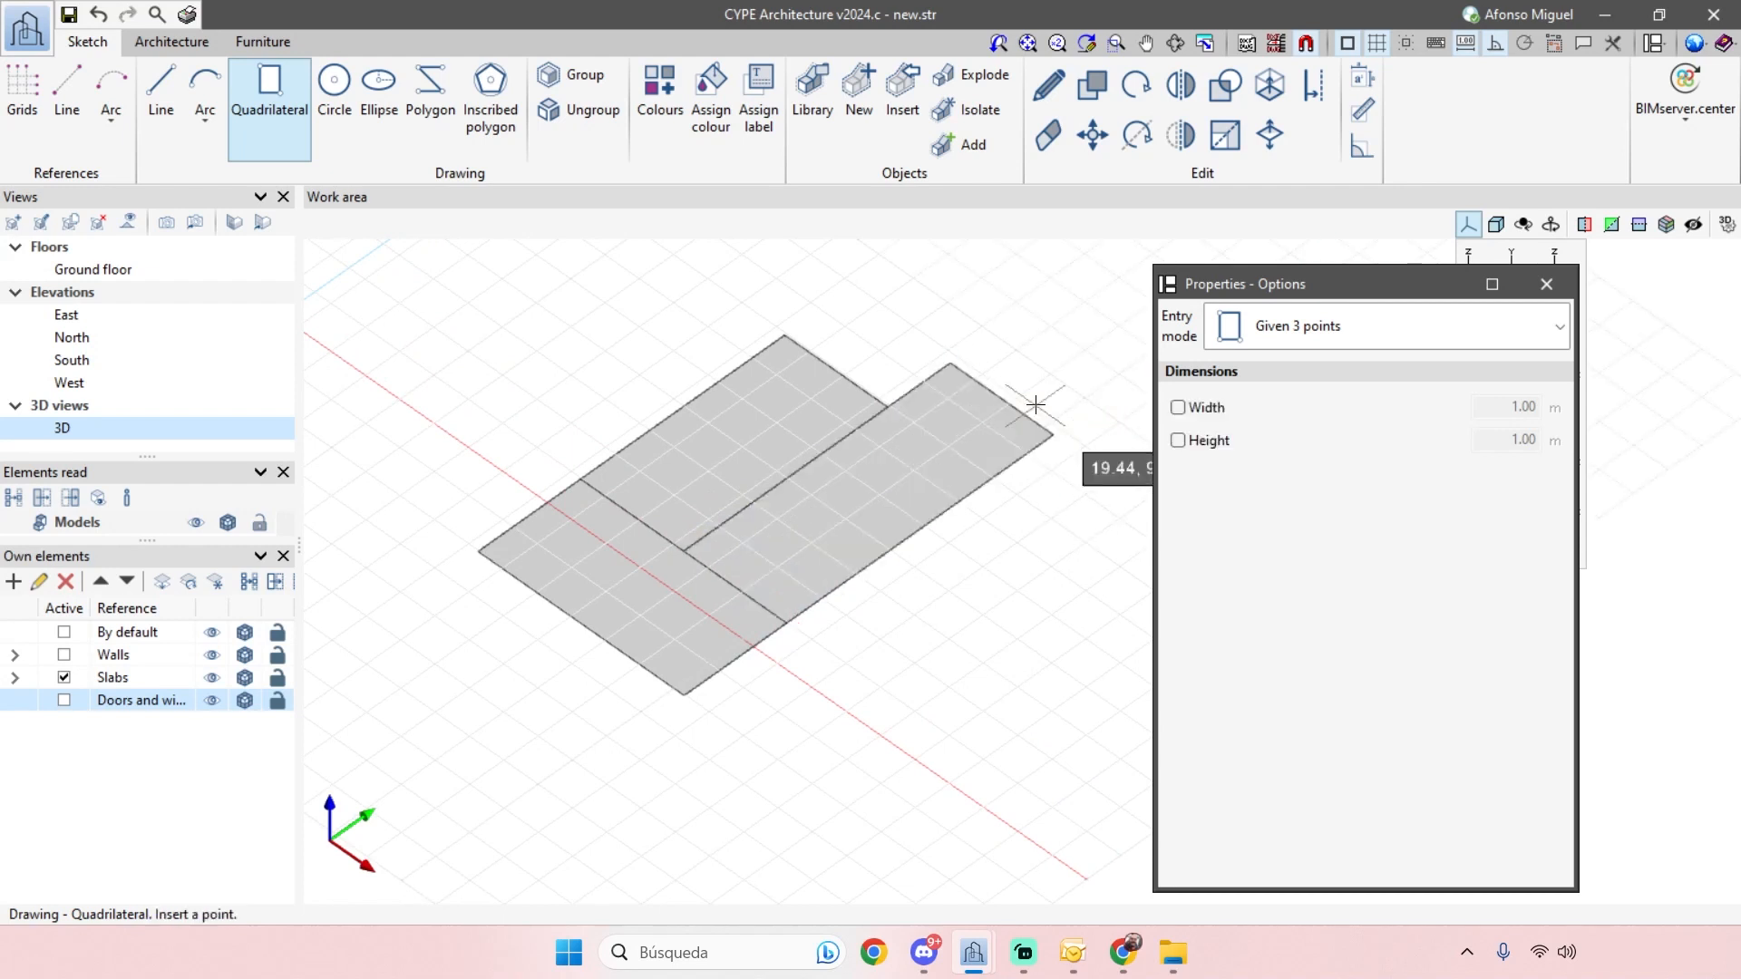
- Try the By diagonal entry mode with a quadrilateral starting at the longer quadrilateral's outer corner, and cancel it
click(1310, 324)
click(1411, 427)
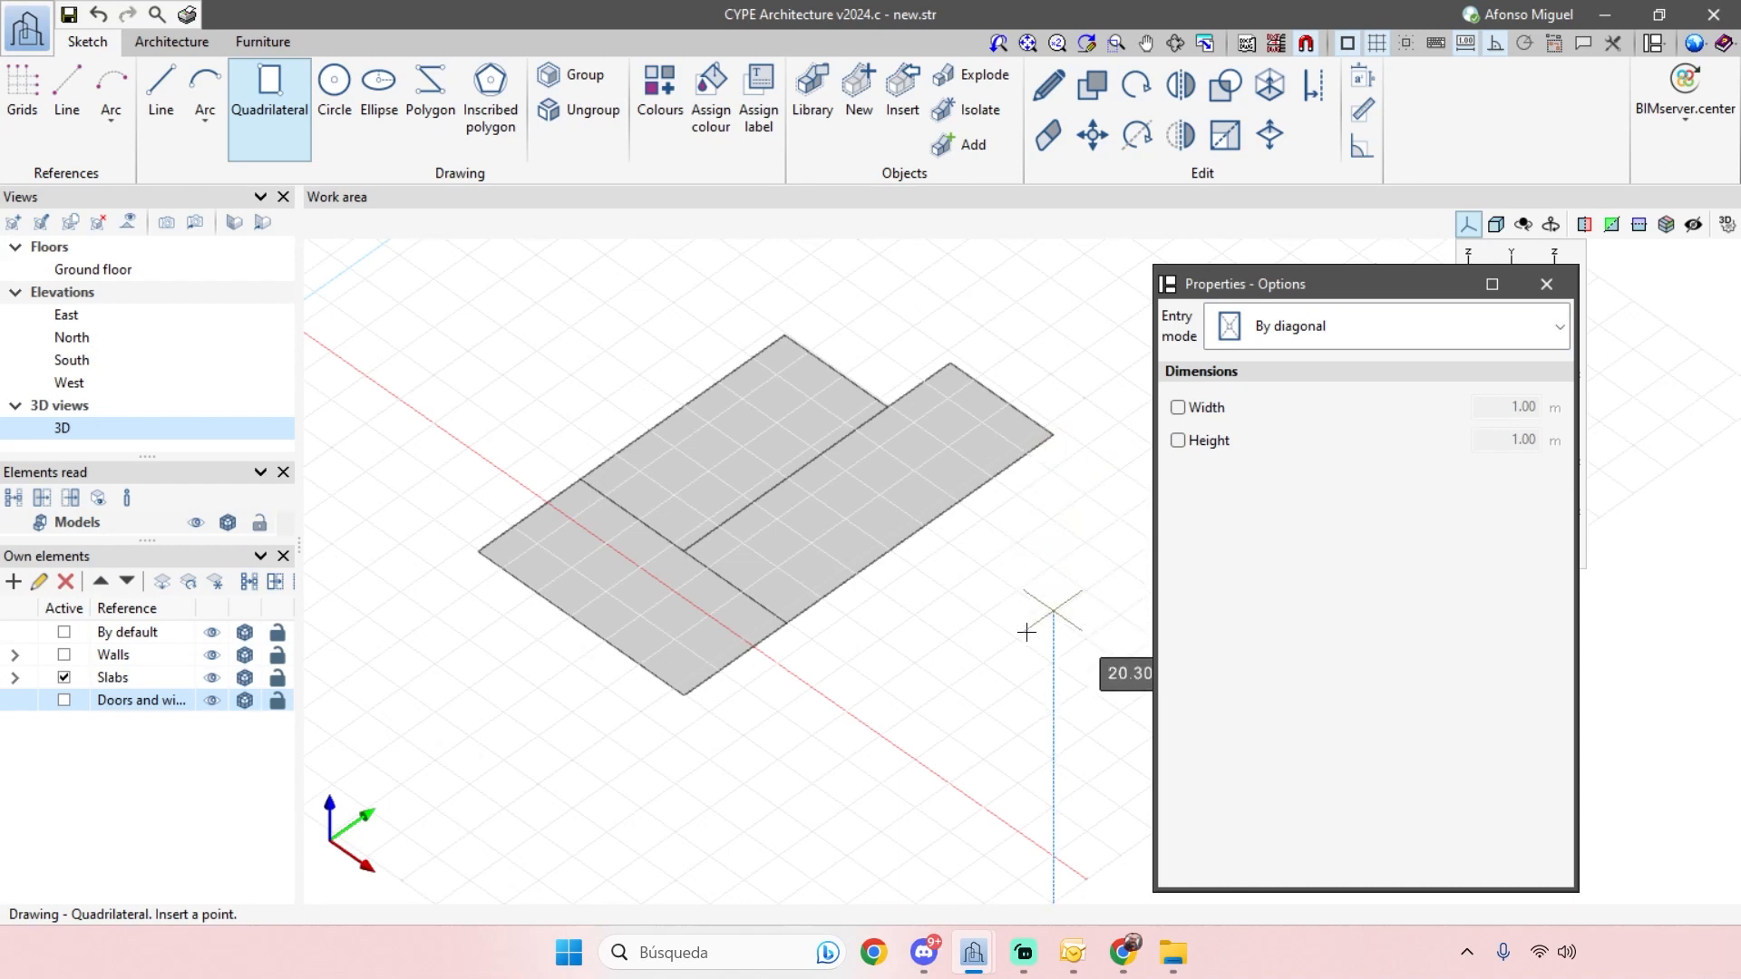
middle_drag(948, 614, 801, 525)
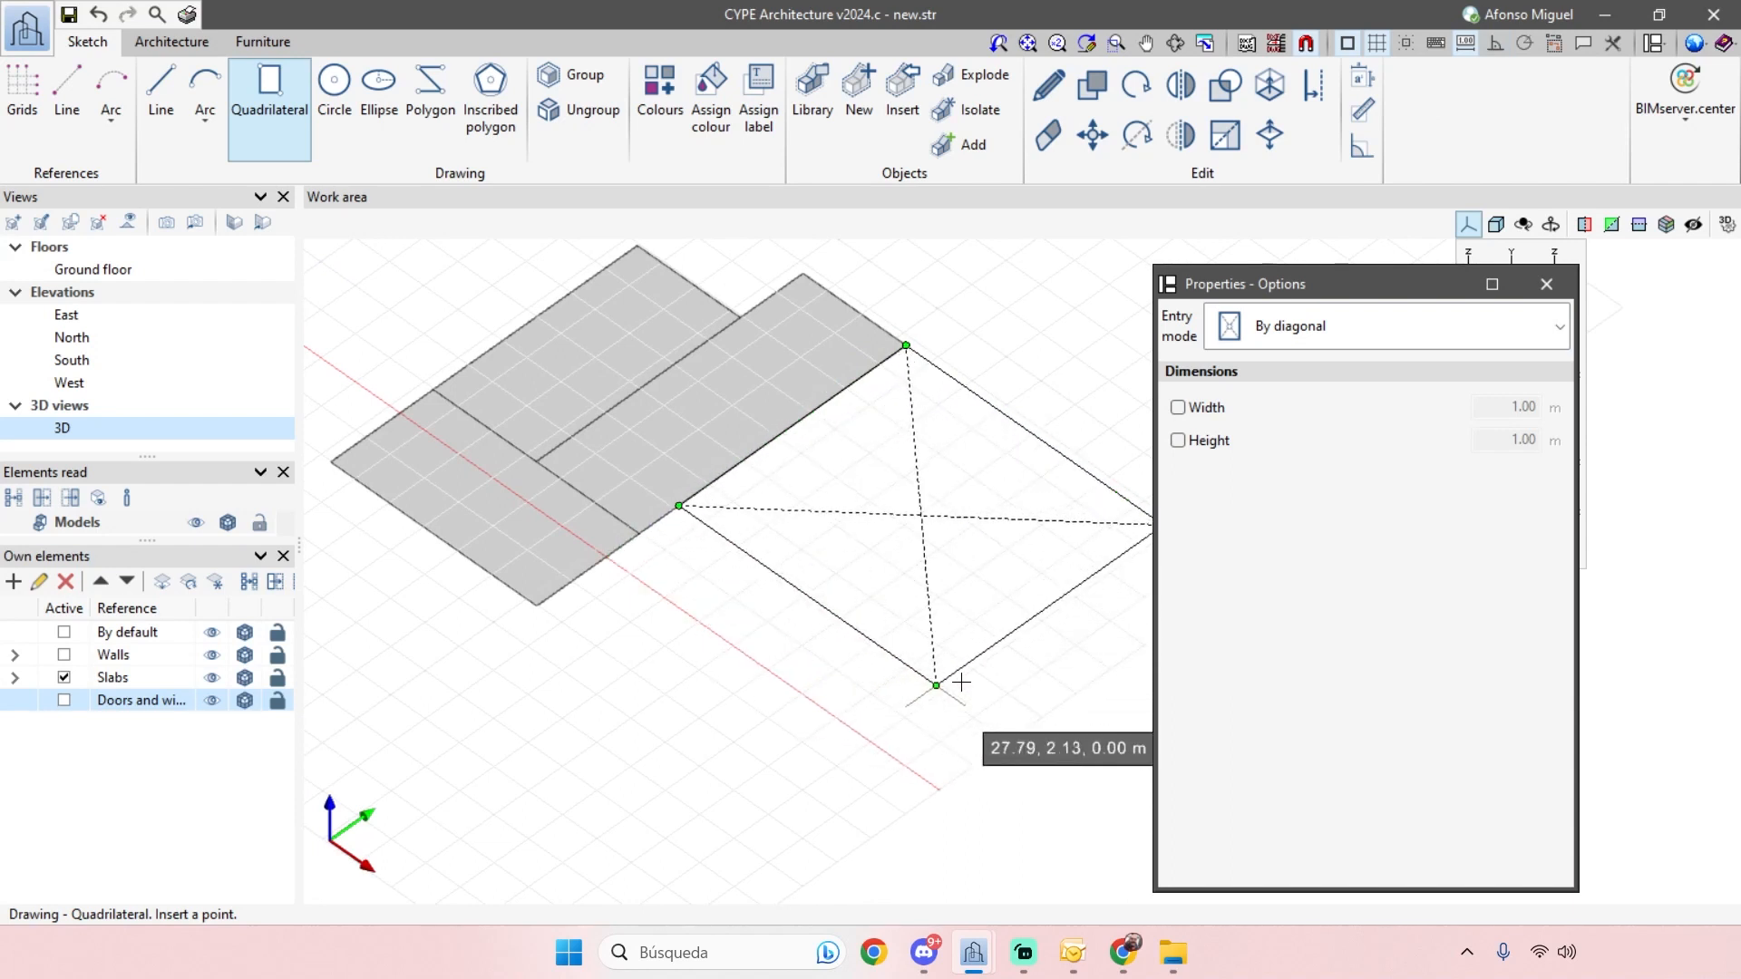
right_click(976, 549)
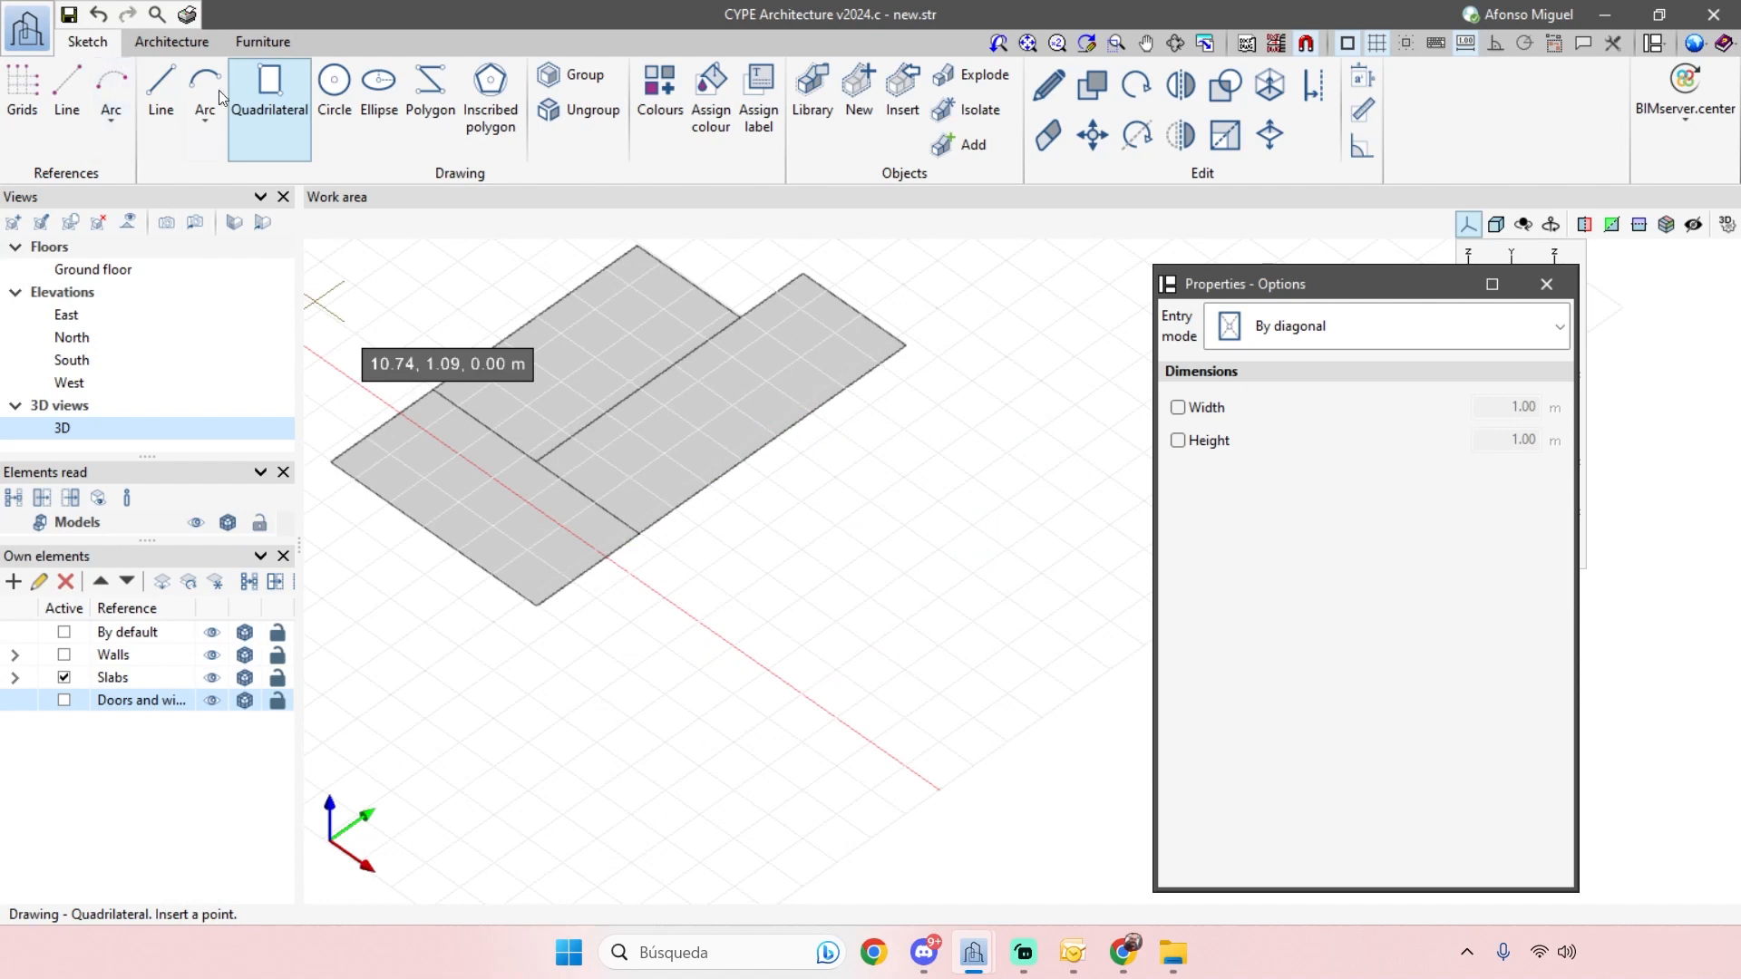
- Draw a 32-sided circle beside the quadrilaterals by placing its centre and a radius point
click(341, 112)
click(990, 516)
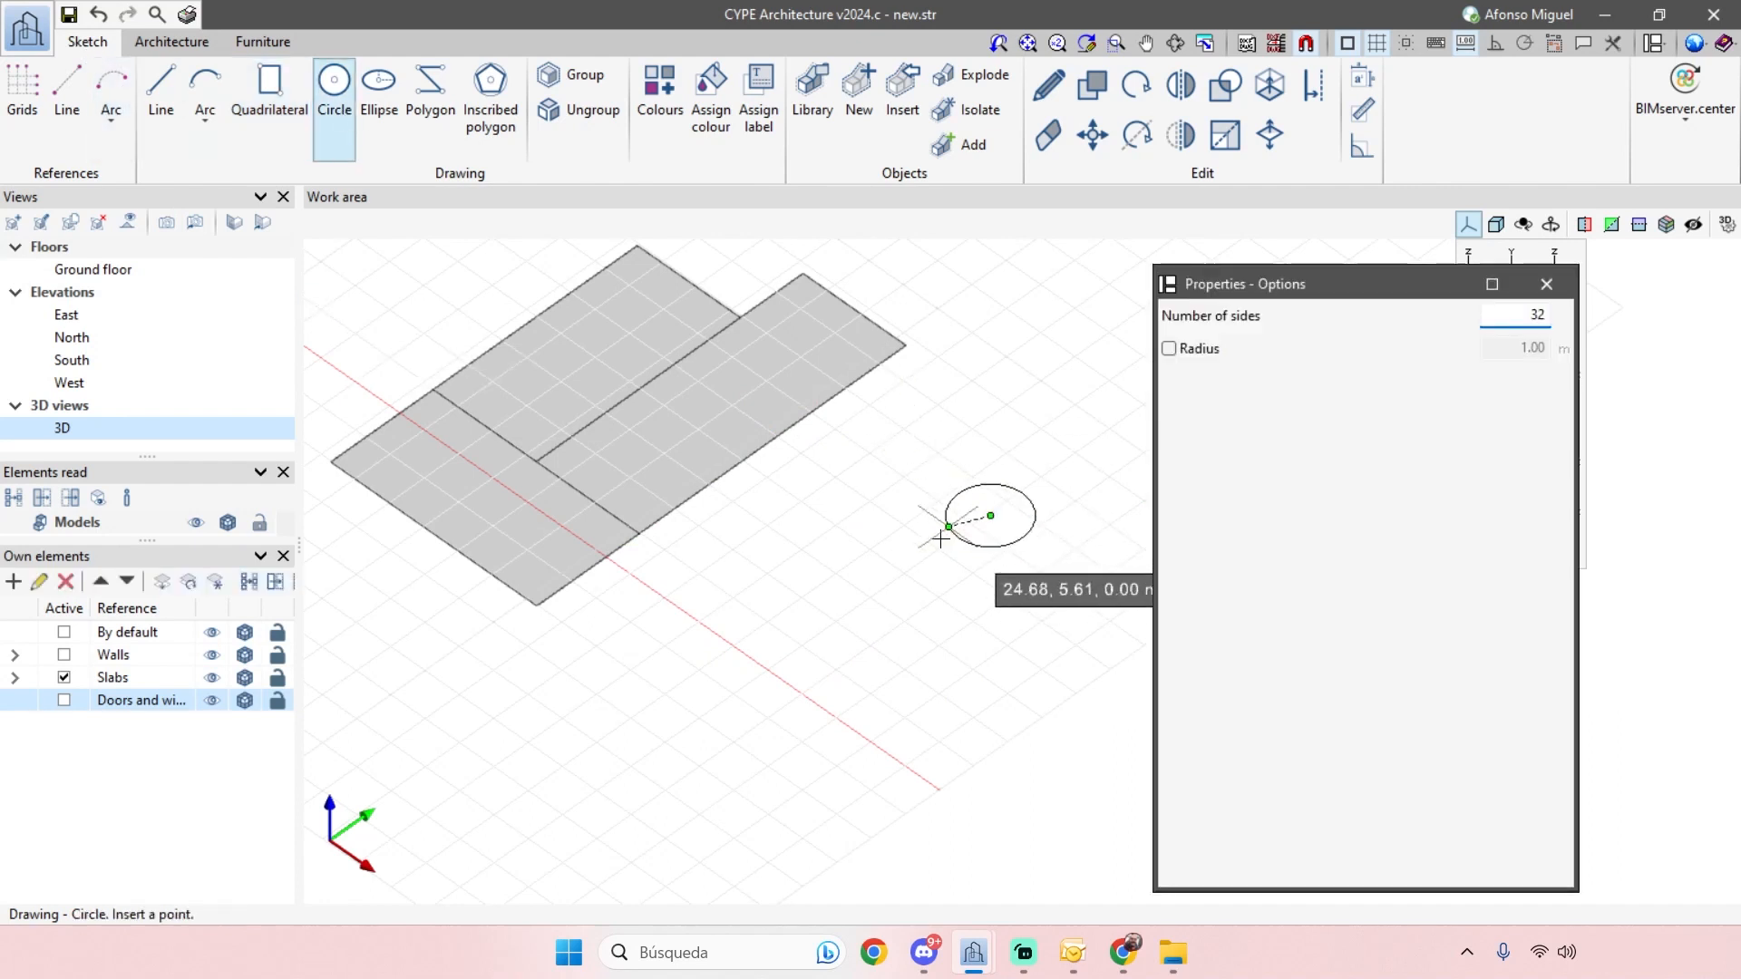
click(901, 581)
click(1061, 595)
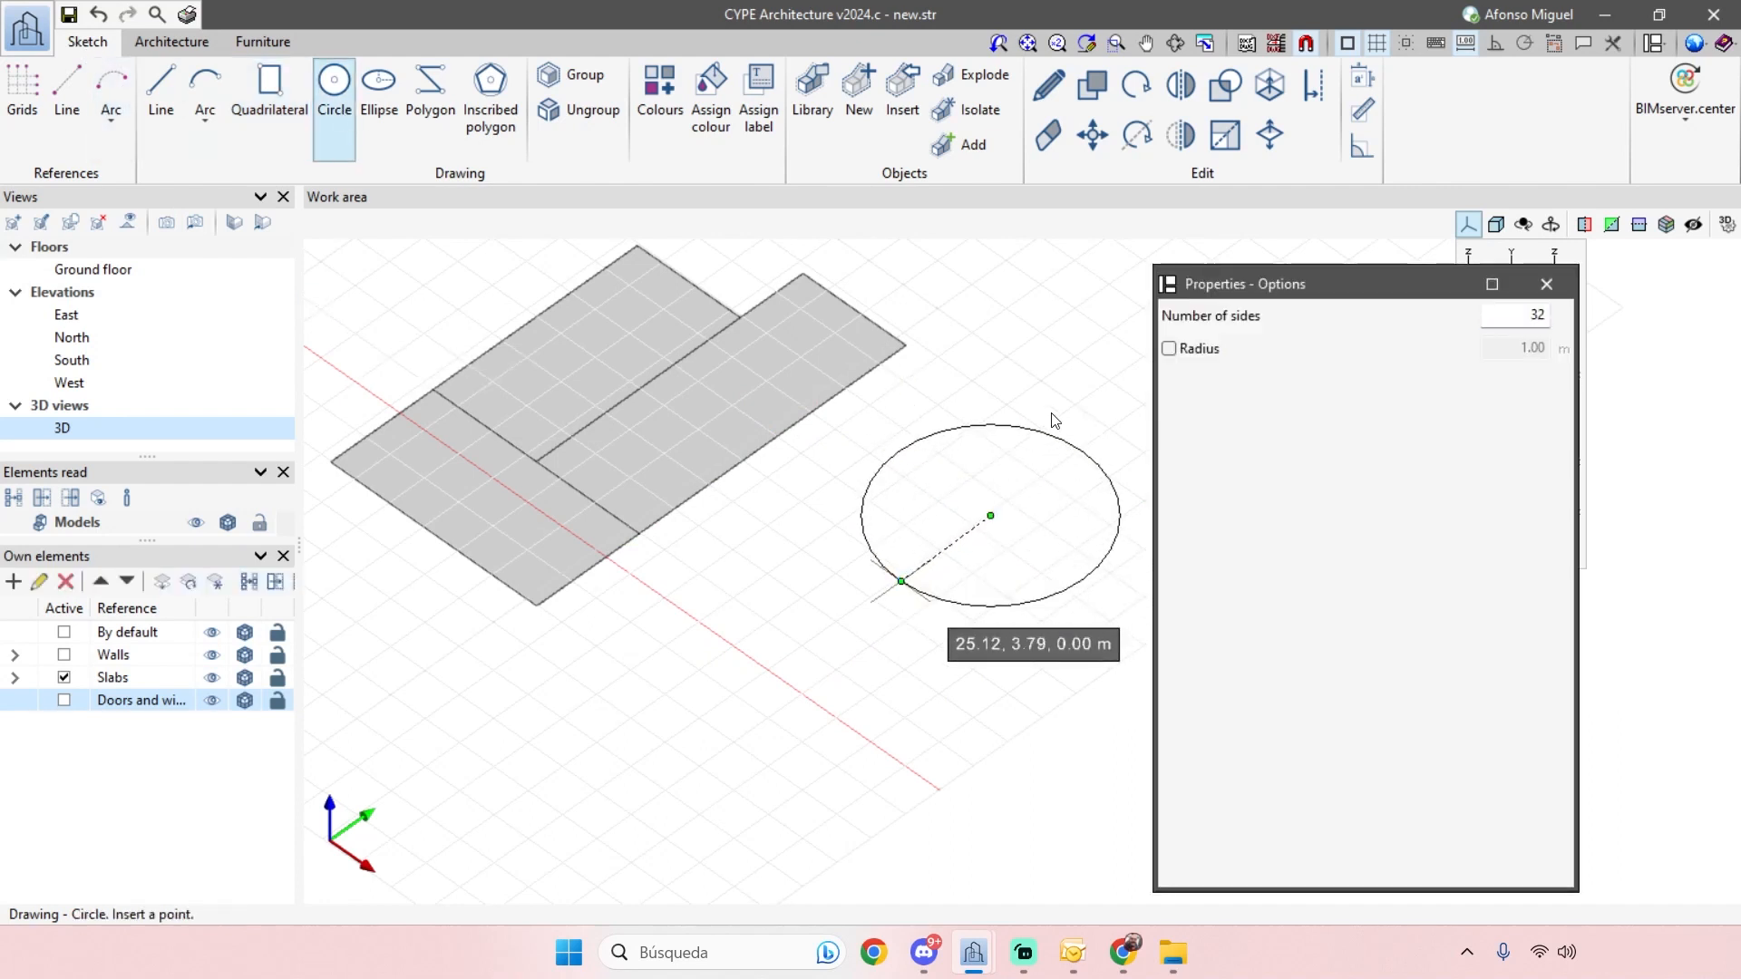
- Draw a second, smaller circle with a 2 m radius across the X axis from the first one, and leave the circle command
click(675, 798)
click(796, 702)
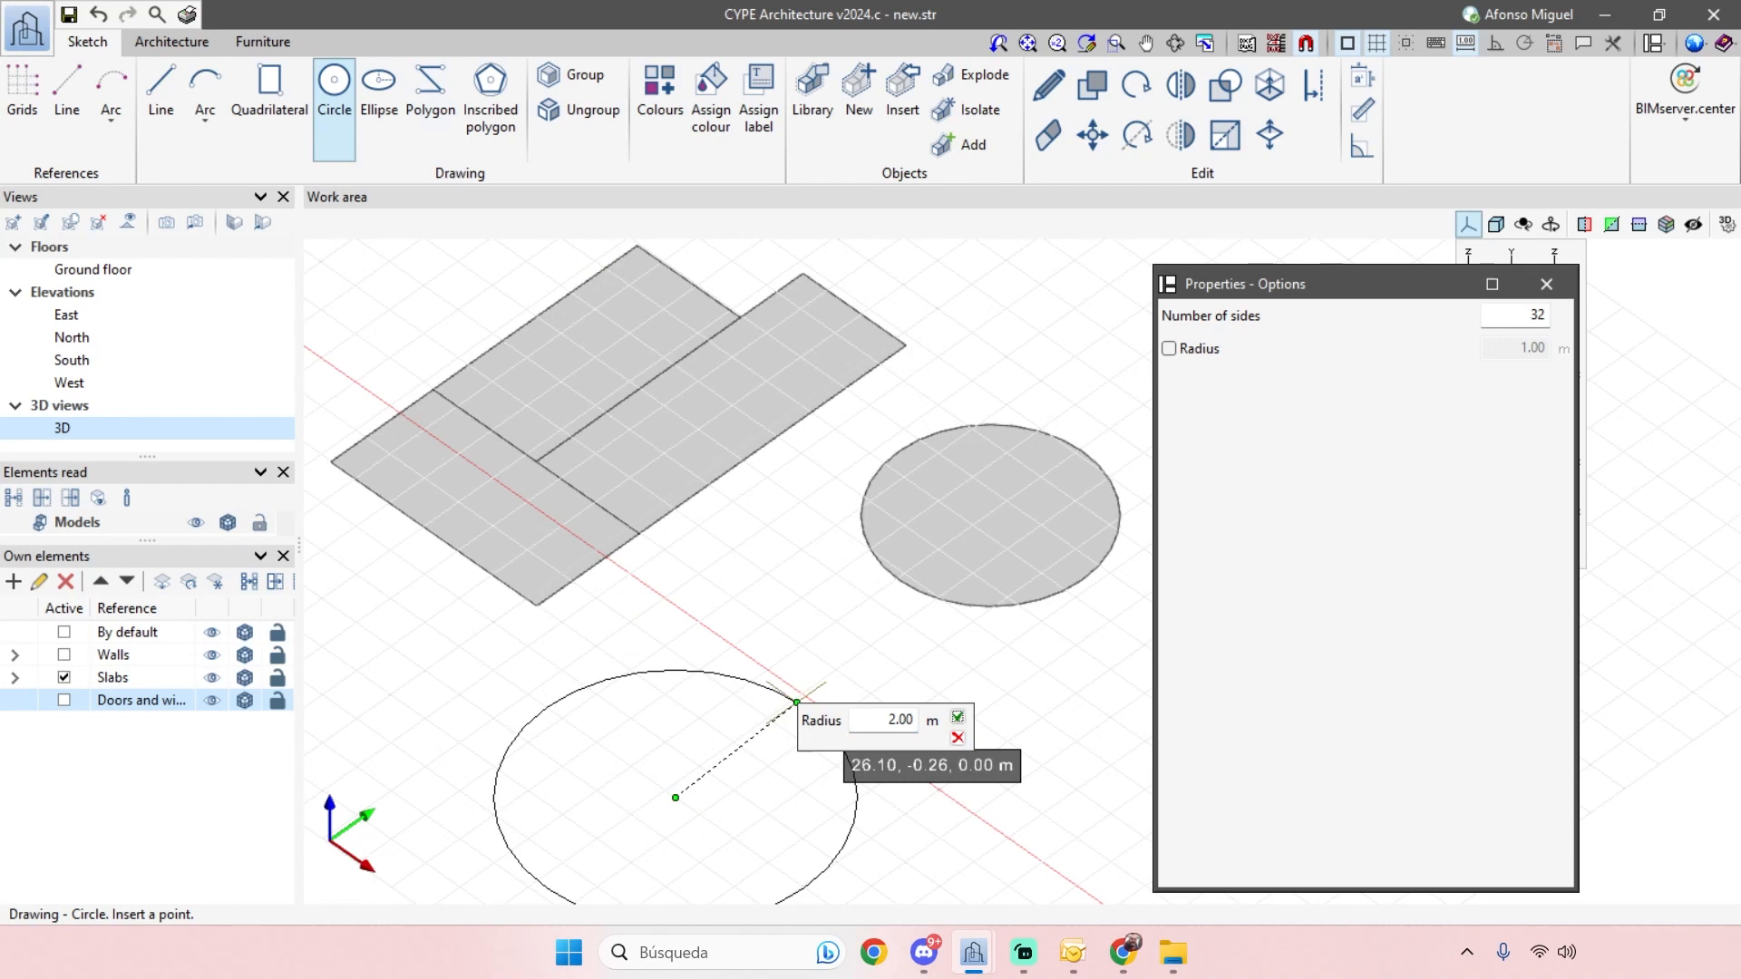
key(Return)
text(1)
key(Escape)
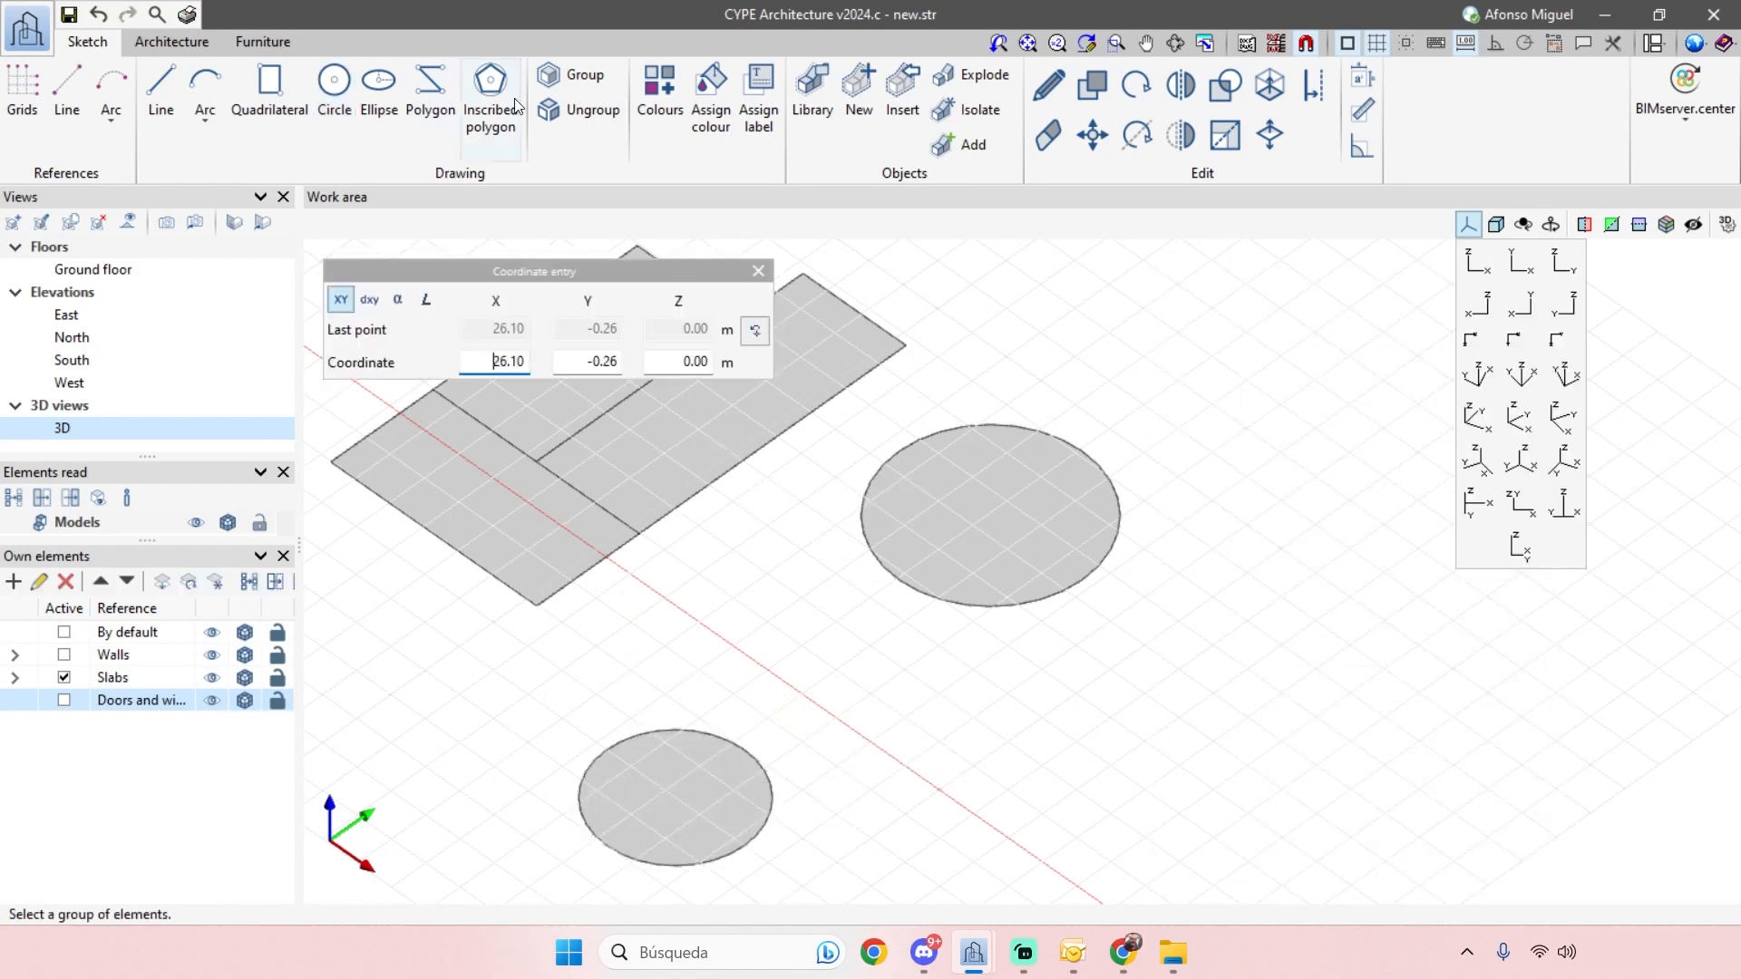
click(757, 273)
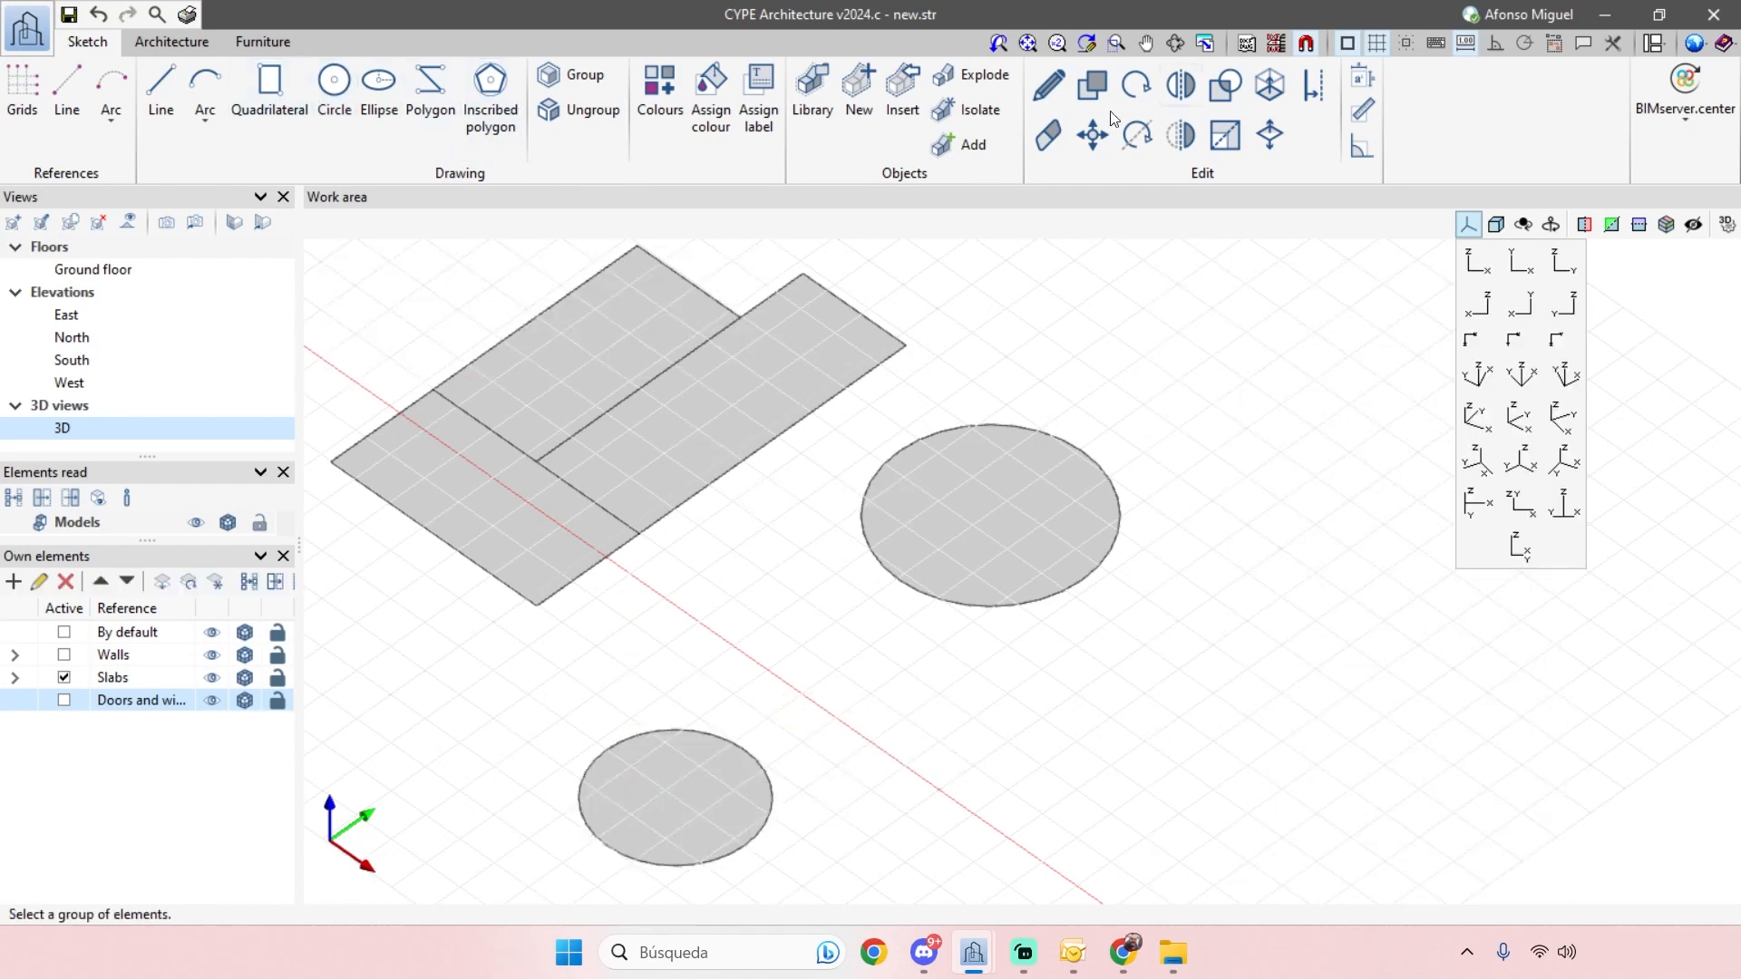
scroll(841, 484, down, 1)
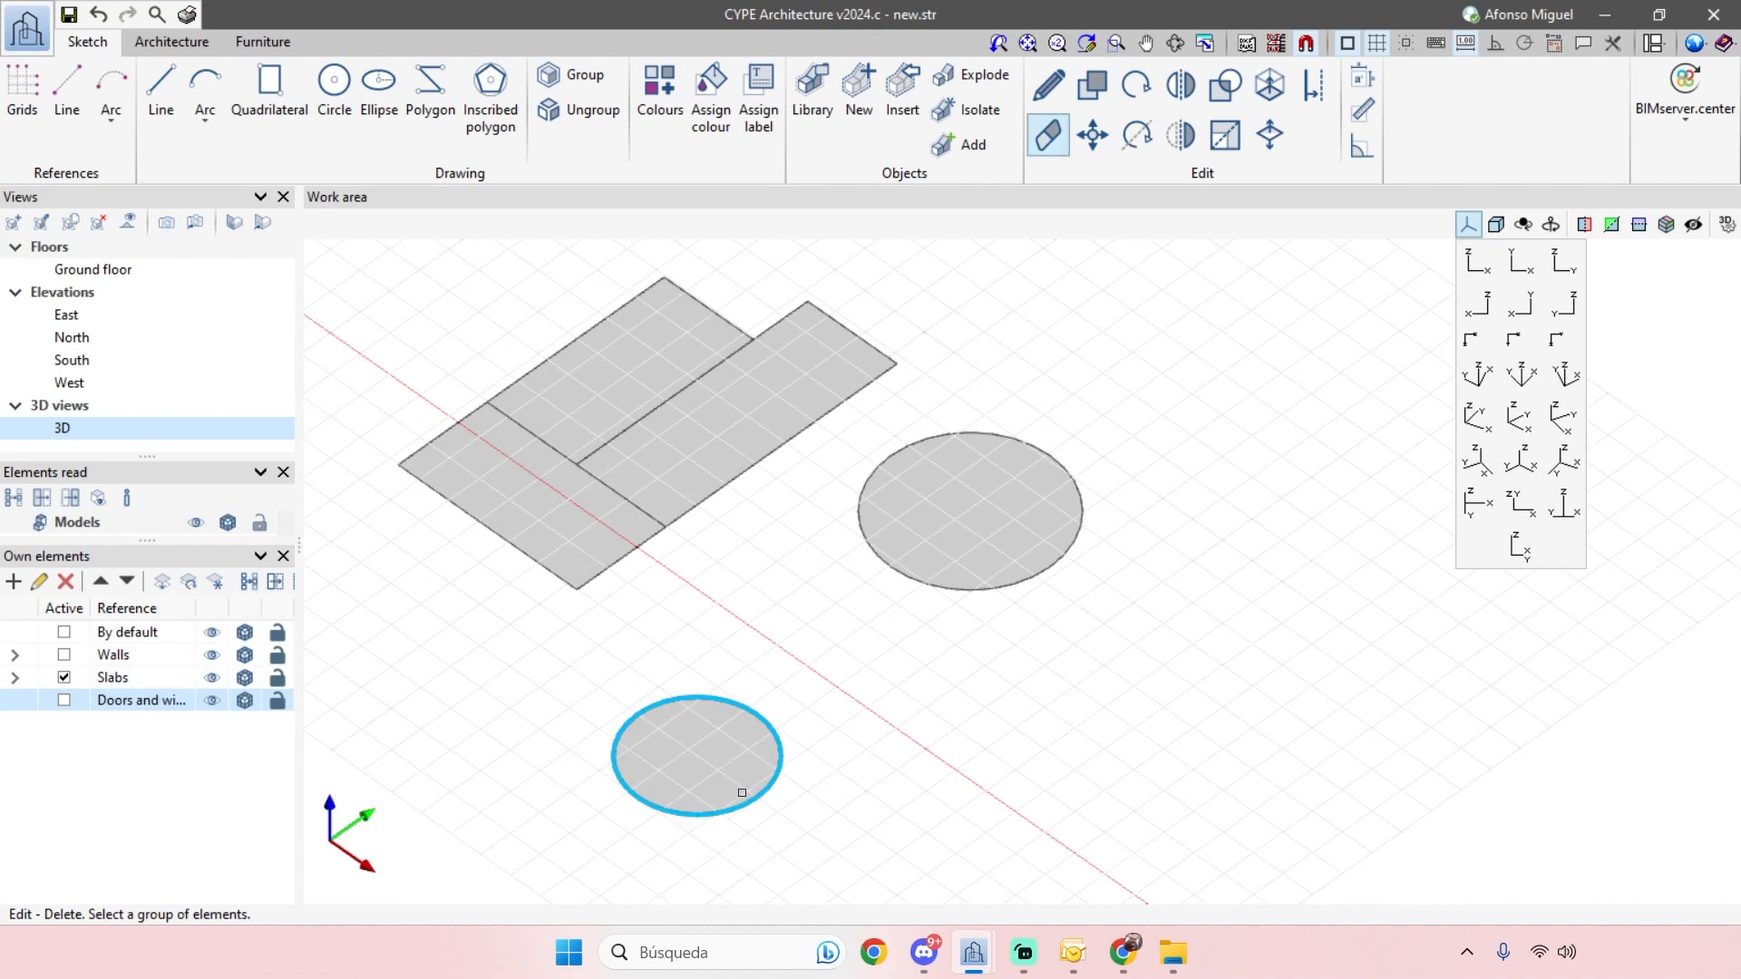
- Delete both circles drawn beside the quadrilaterals
click(600, 672)
drag(1089, 580, 885, 444)
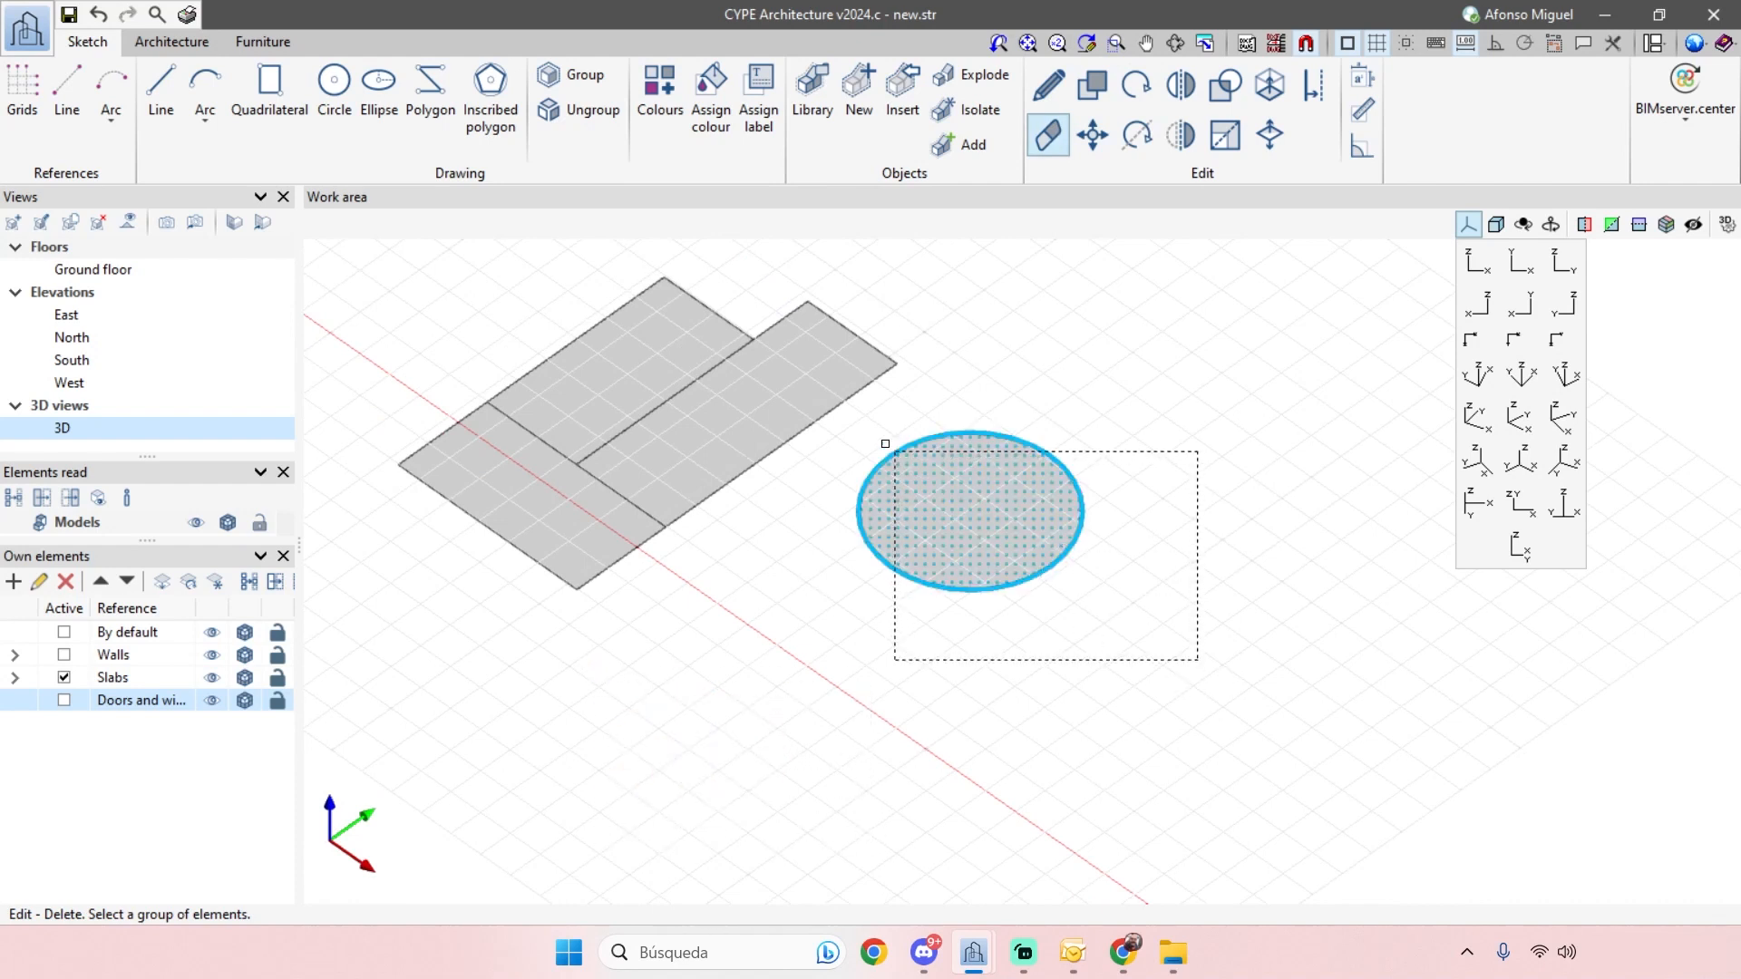
right_click(876, 441)
- Draw a 32-sided circle centred on the longer quadrilateral's outer corner, with its radius reaching the adjacent corner of the short end
middle_drag(956, 512, 967, 601)
click(333, 91)
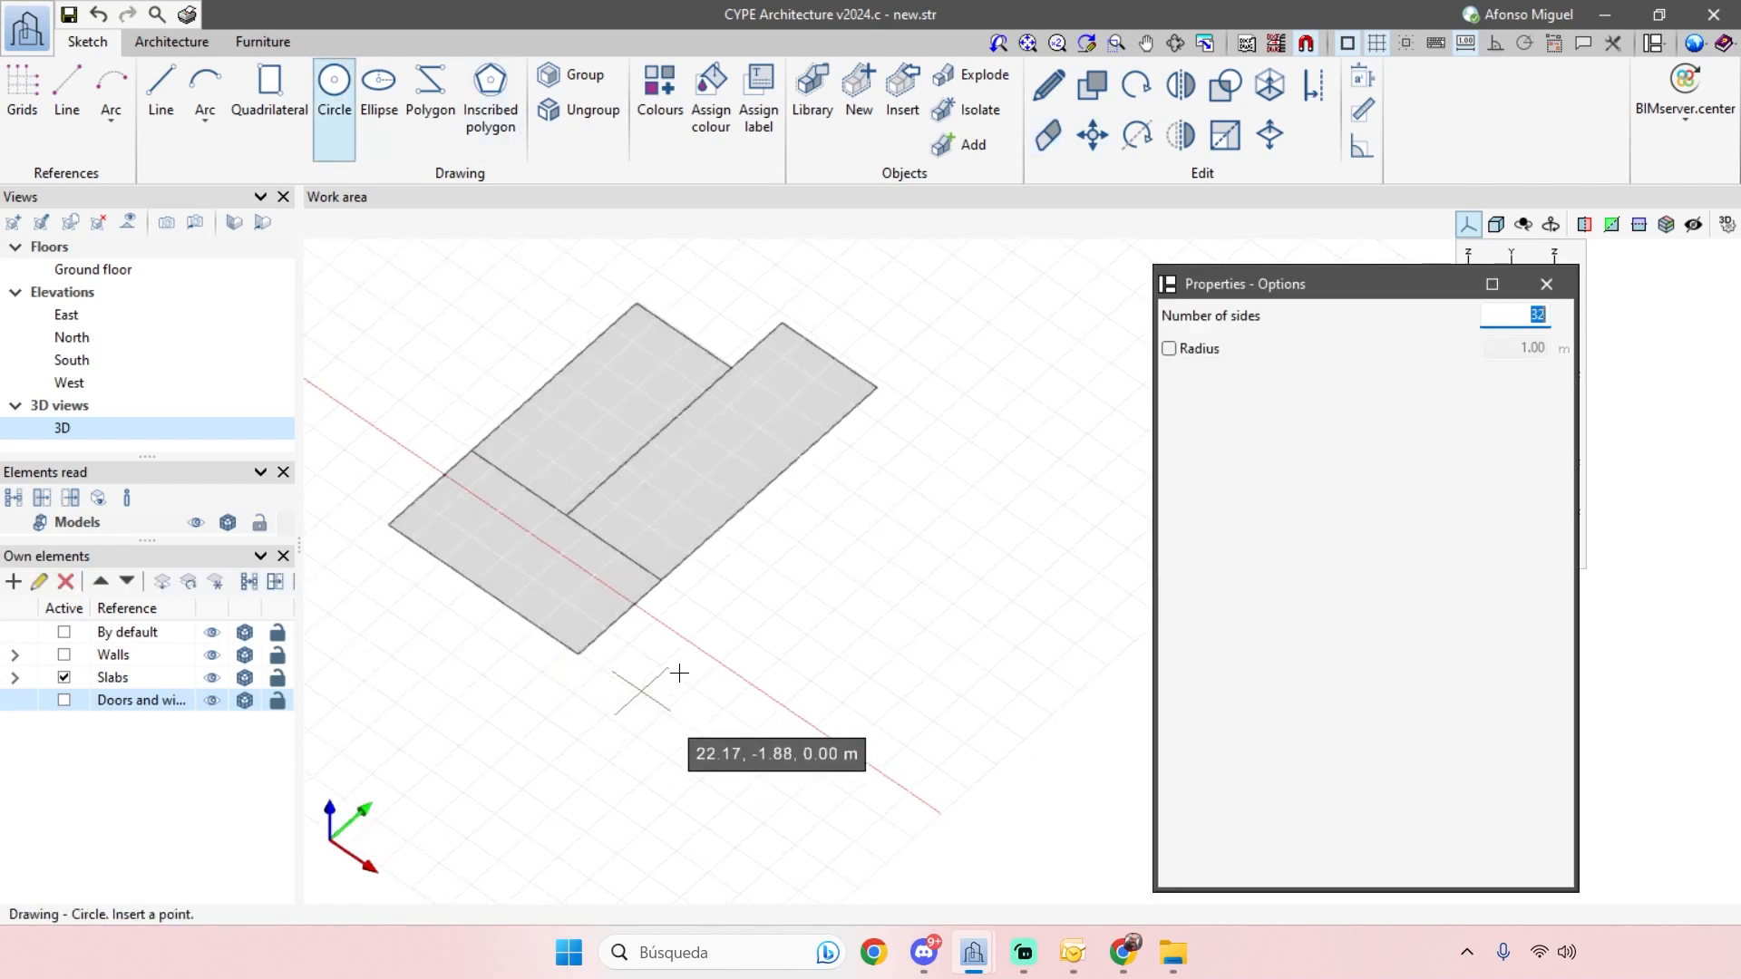
middle_drag(571, 684, 580, 719)
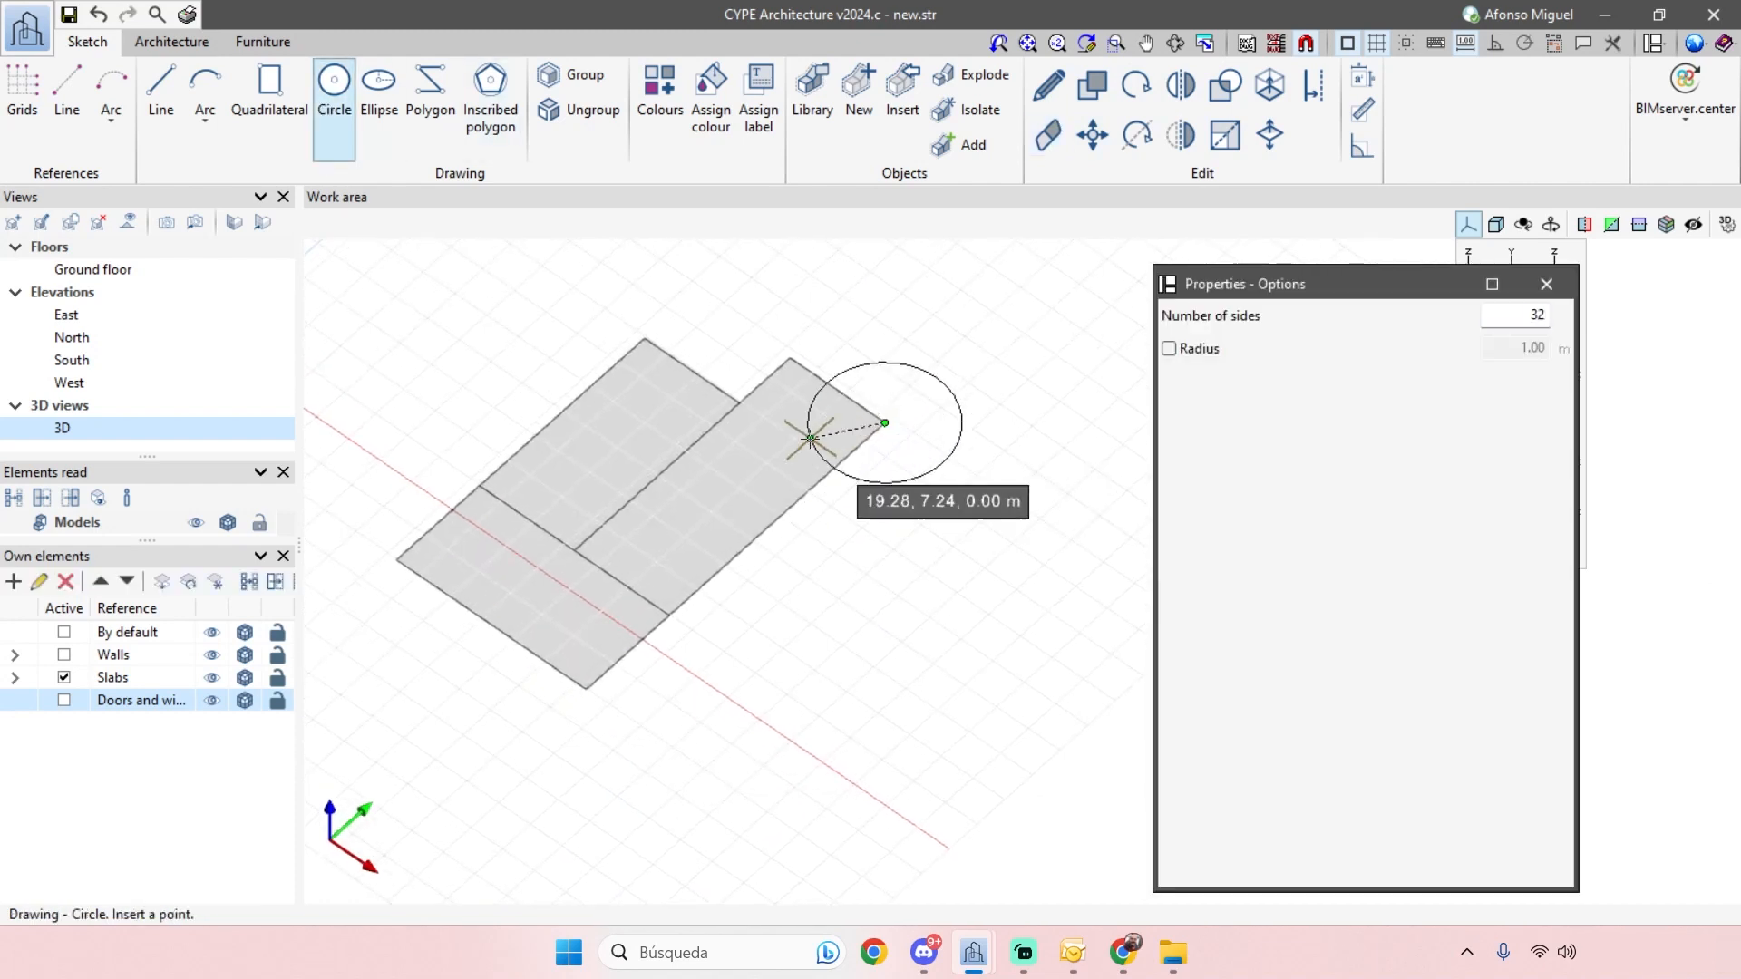
click(789, 359)
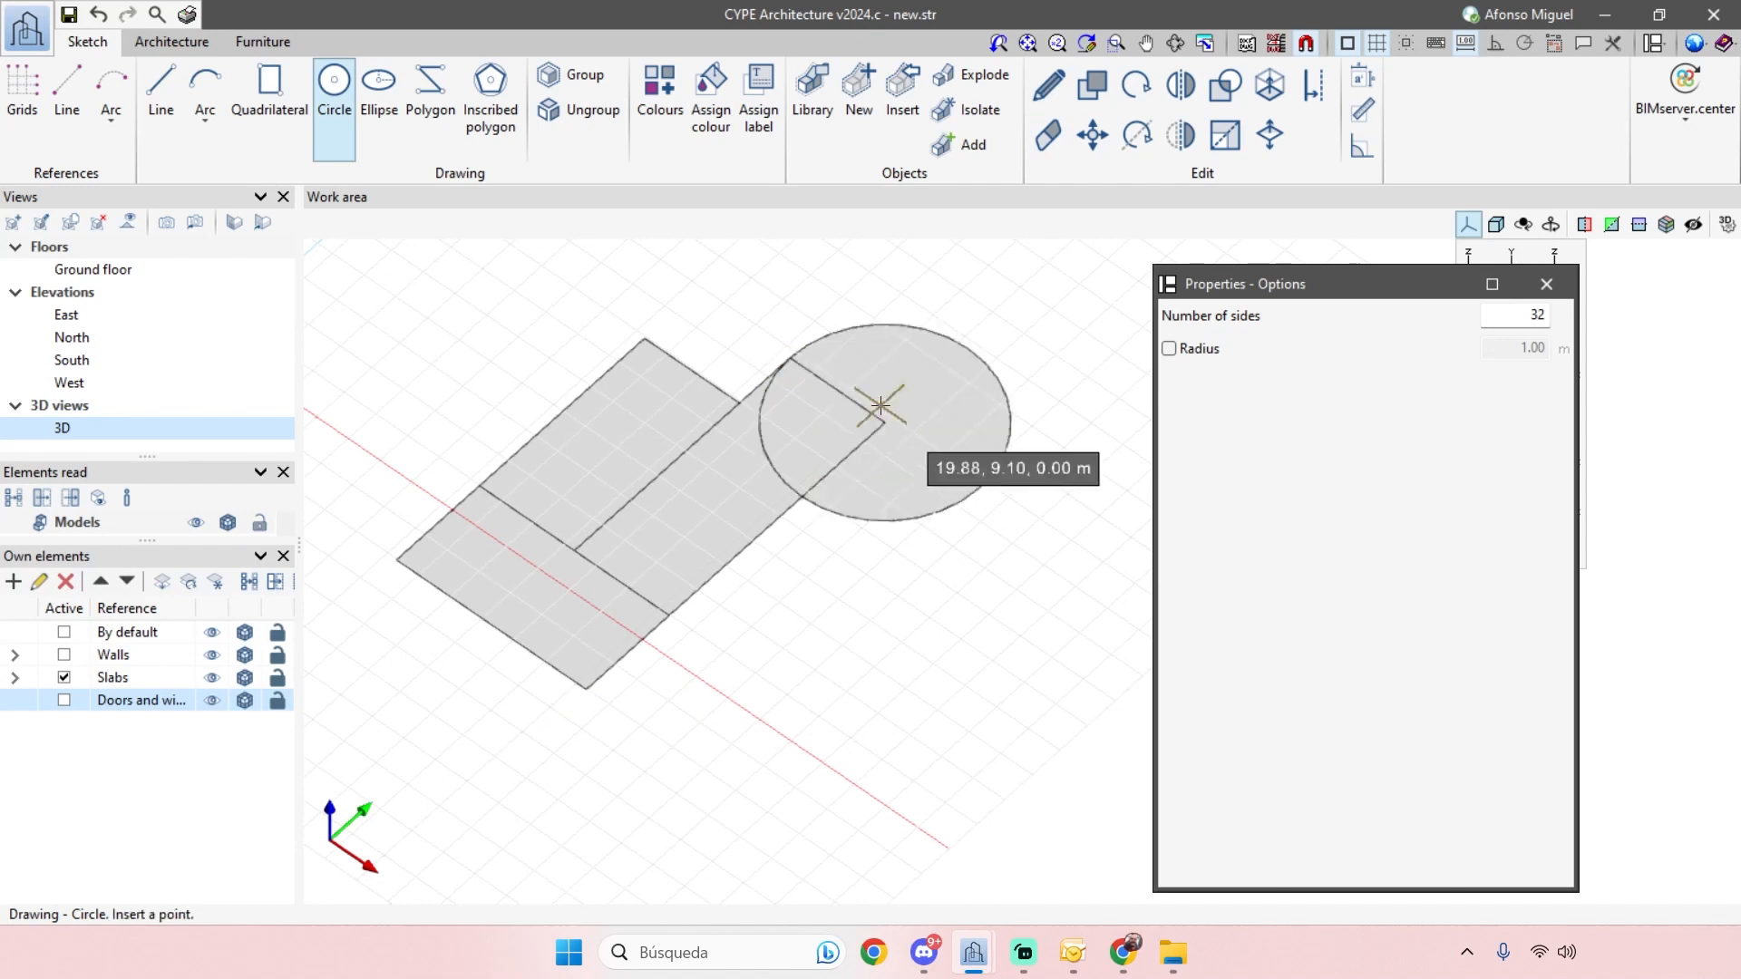
- Delete the quadrilateral edges inside the circle and the circle arc inside the quadrilateral to merge both outlines
click(1049, 137)
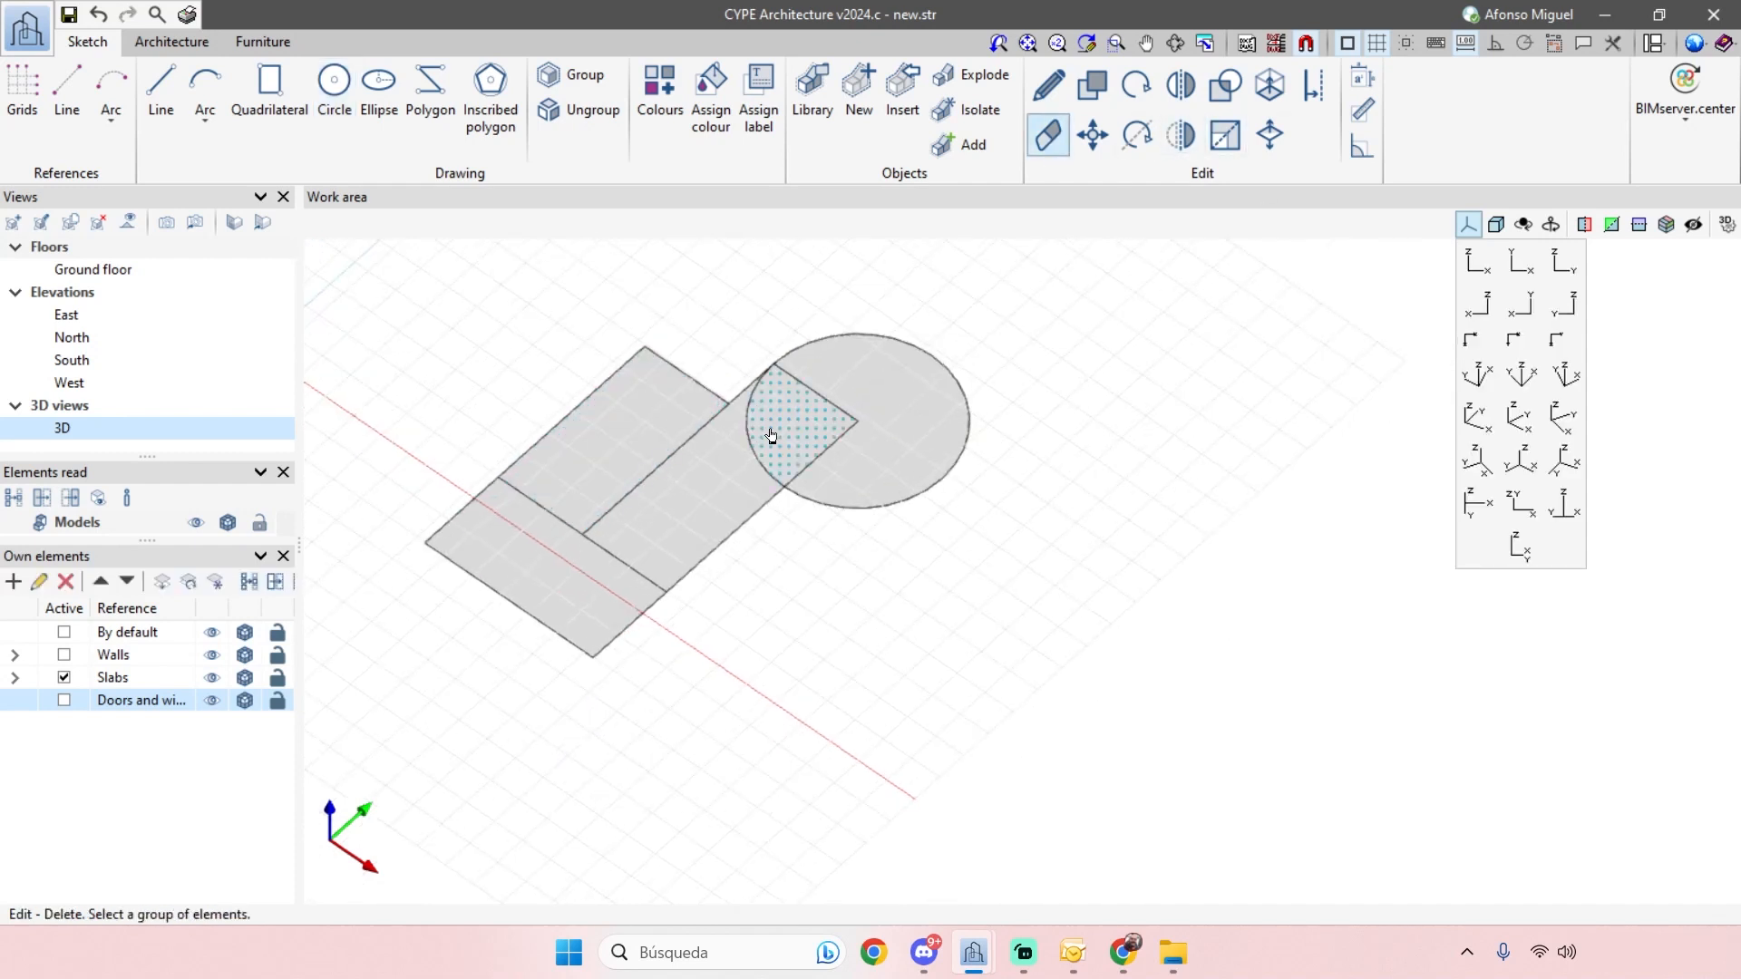
scroll(887, 389, up, 1)
middle_drag(1010, 697, 1124, 712)
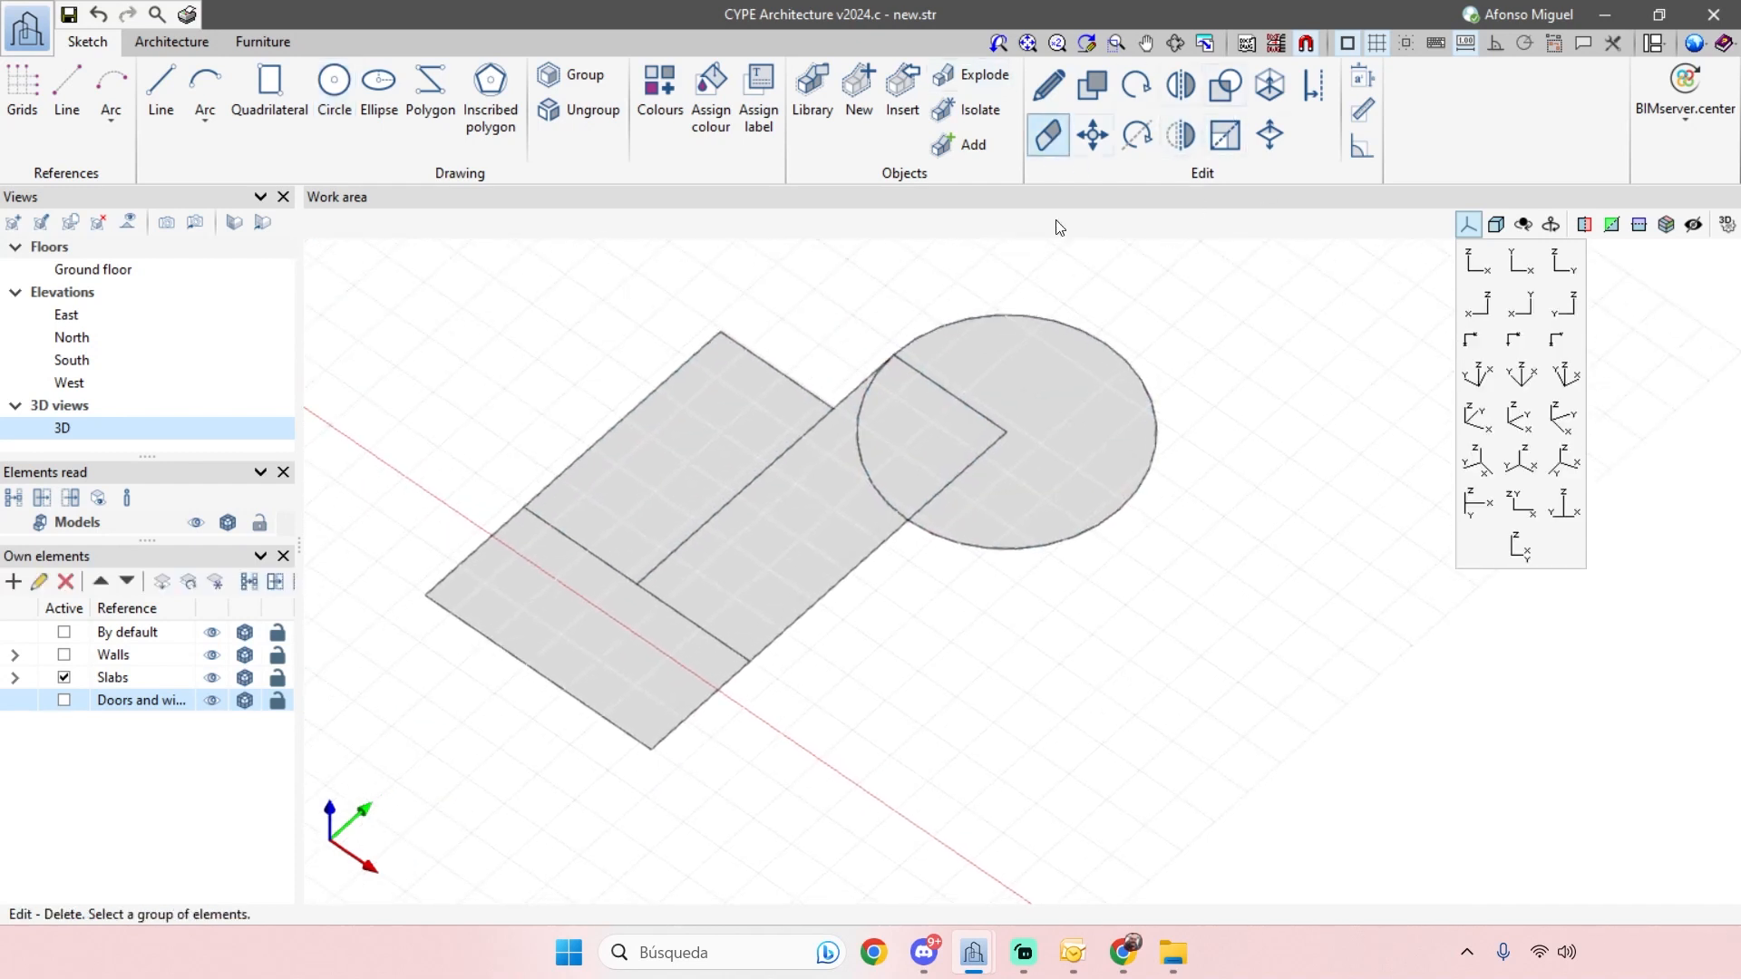
click(989, 438)
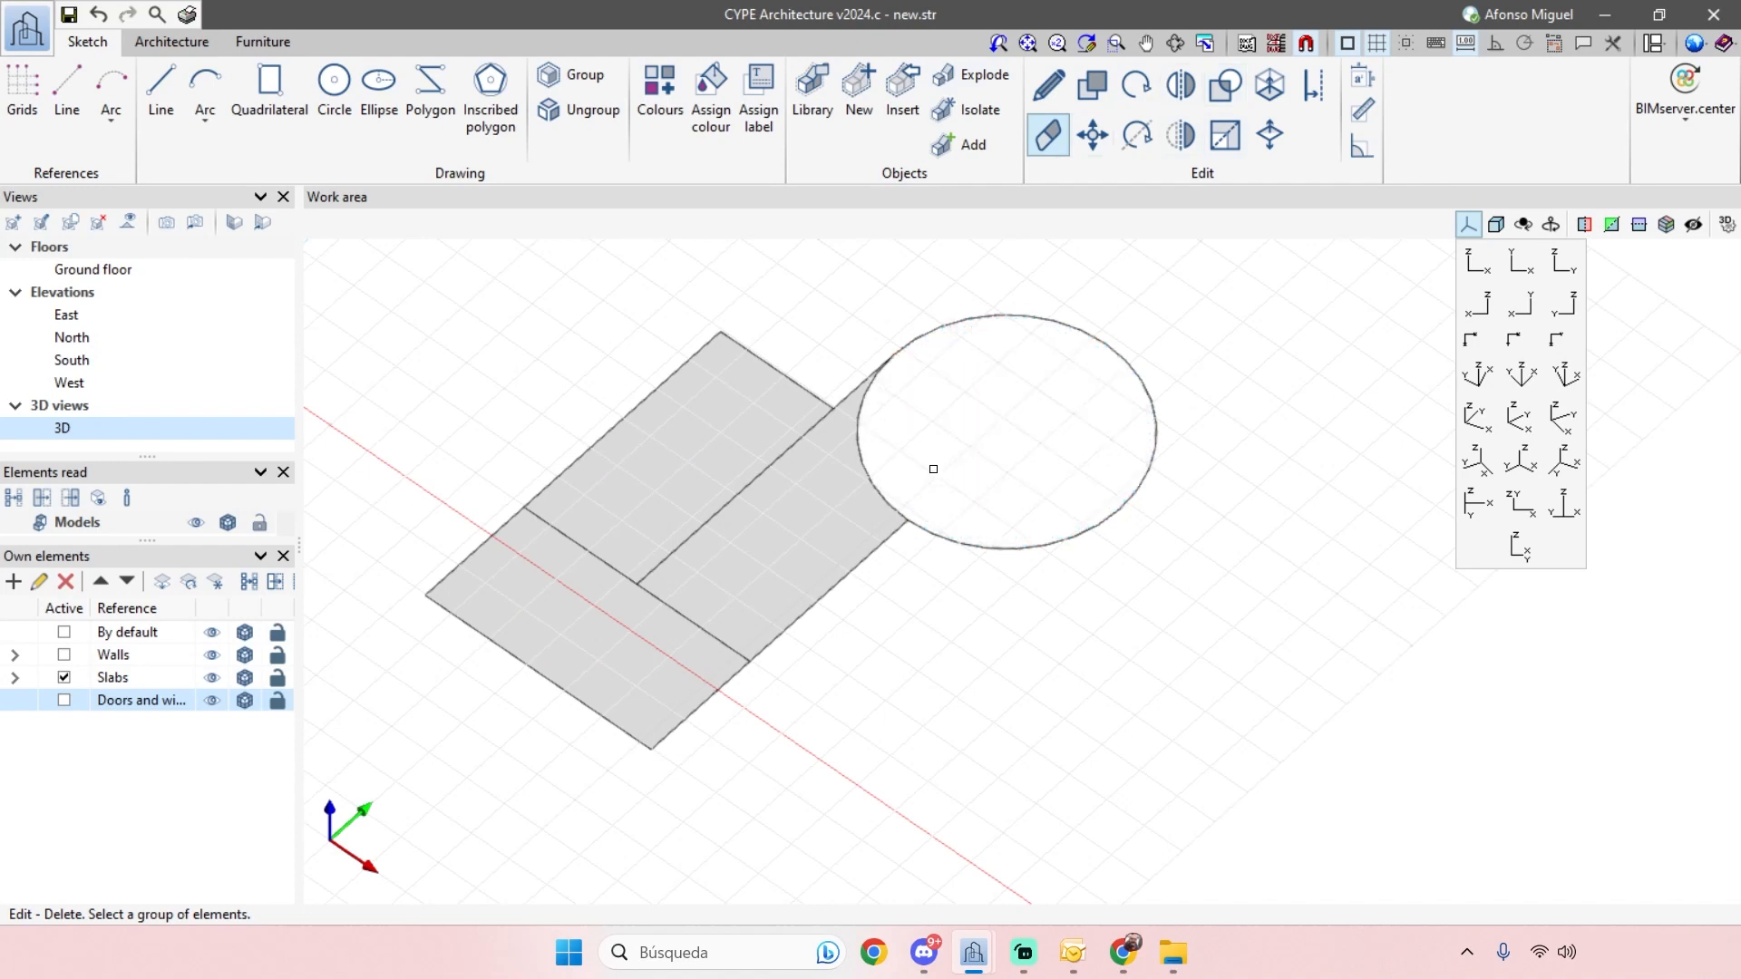
click(871, 484)
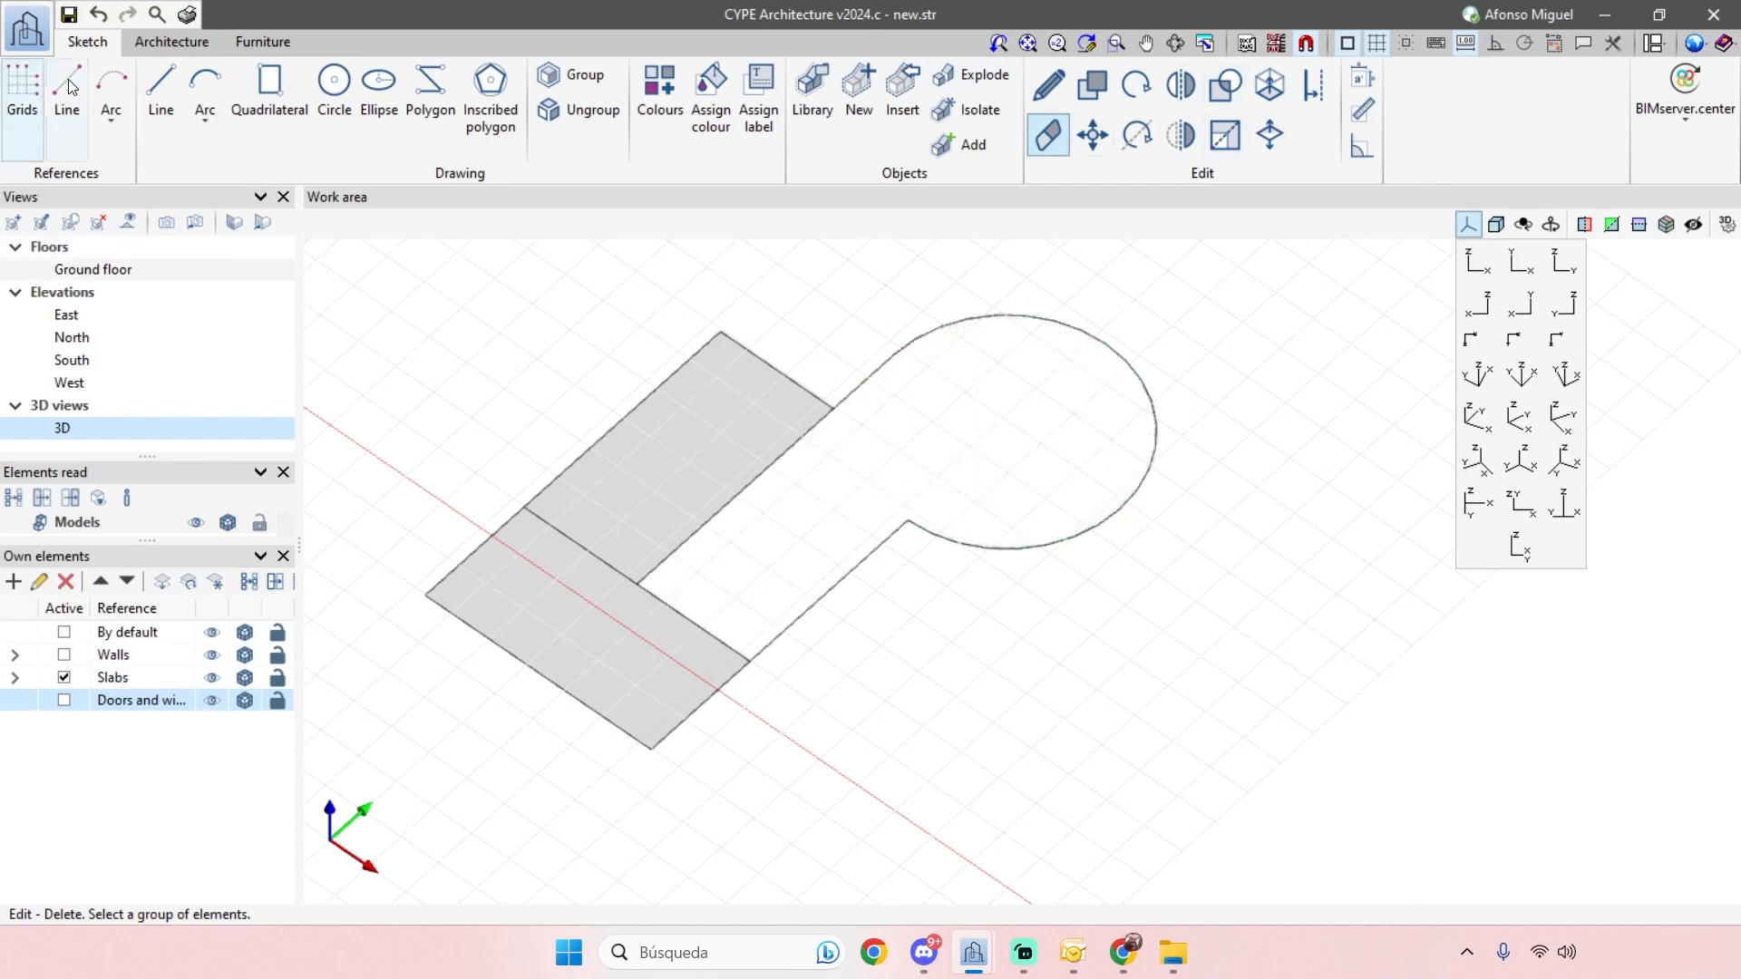
mouse_move(939, 456)
shift+middle_down()
mouse_move(944, 400)
mouse_move(950, 454)
shift+middle_up()
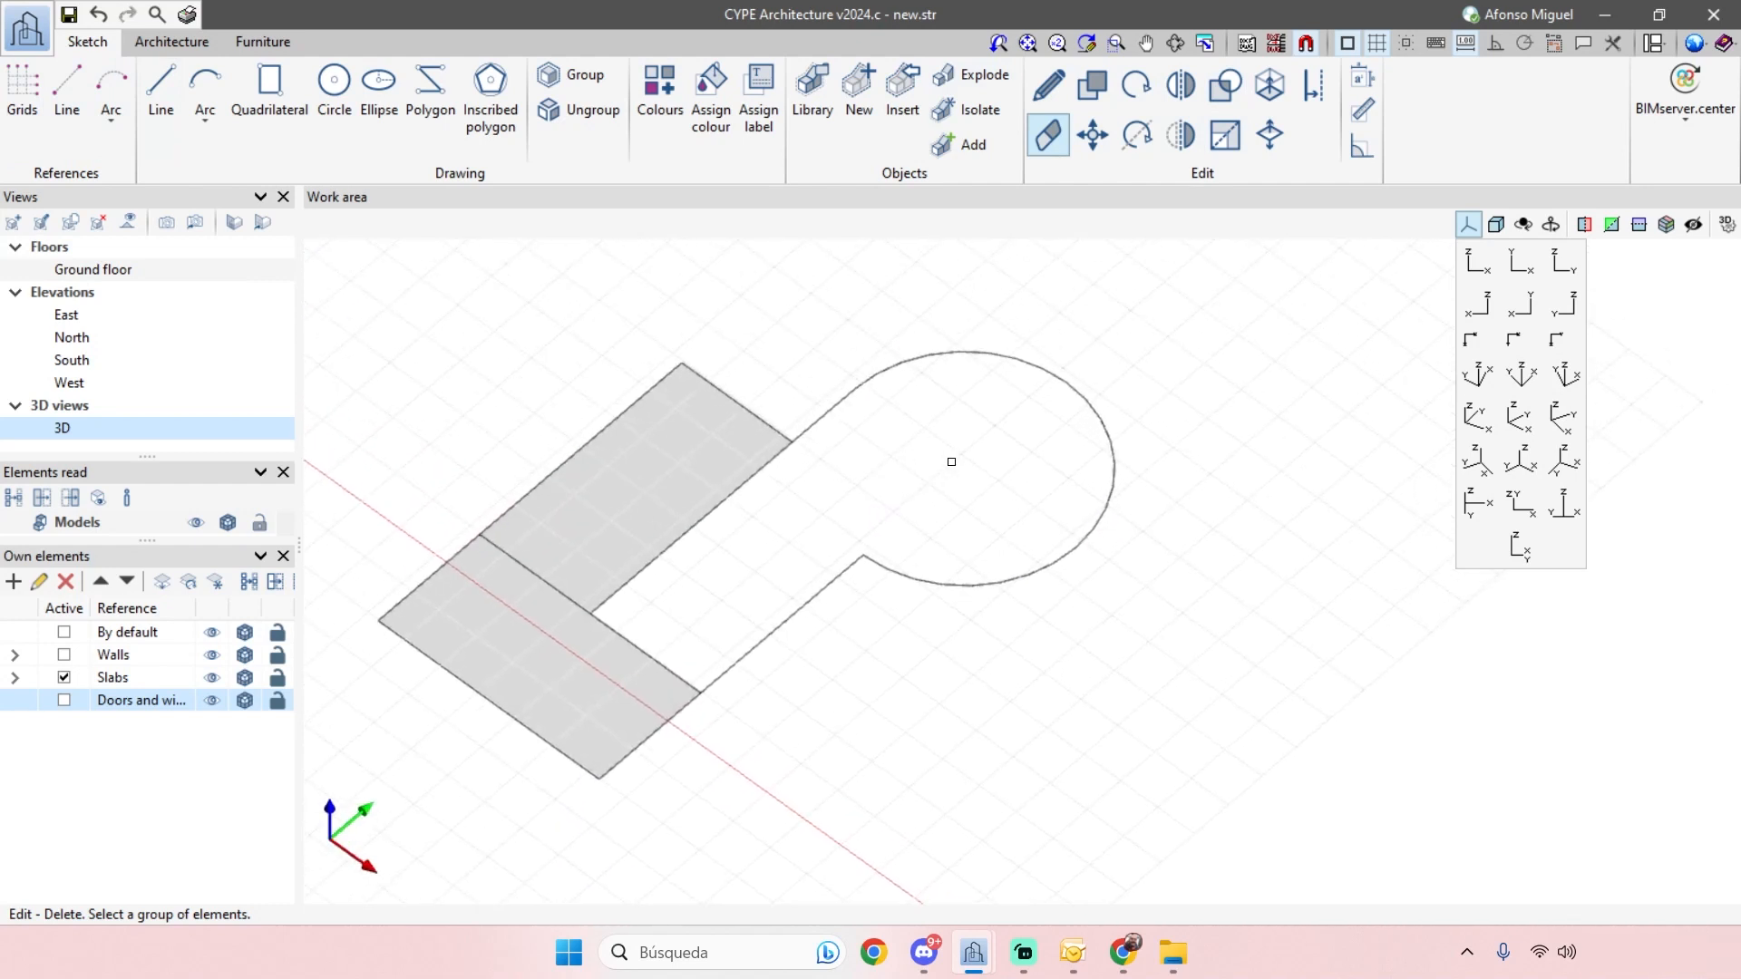
- Draw a line across the open base of the merged outline, along the wide rectangle's edge, to restore its face
click(161, 91)
click(592, 613)
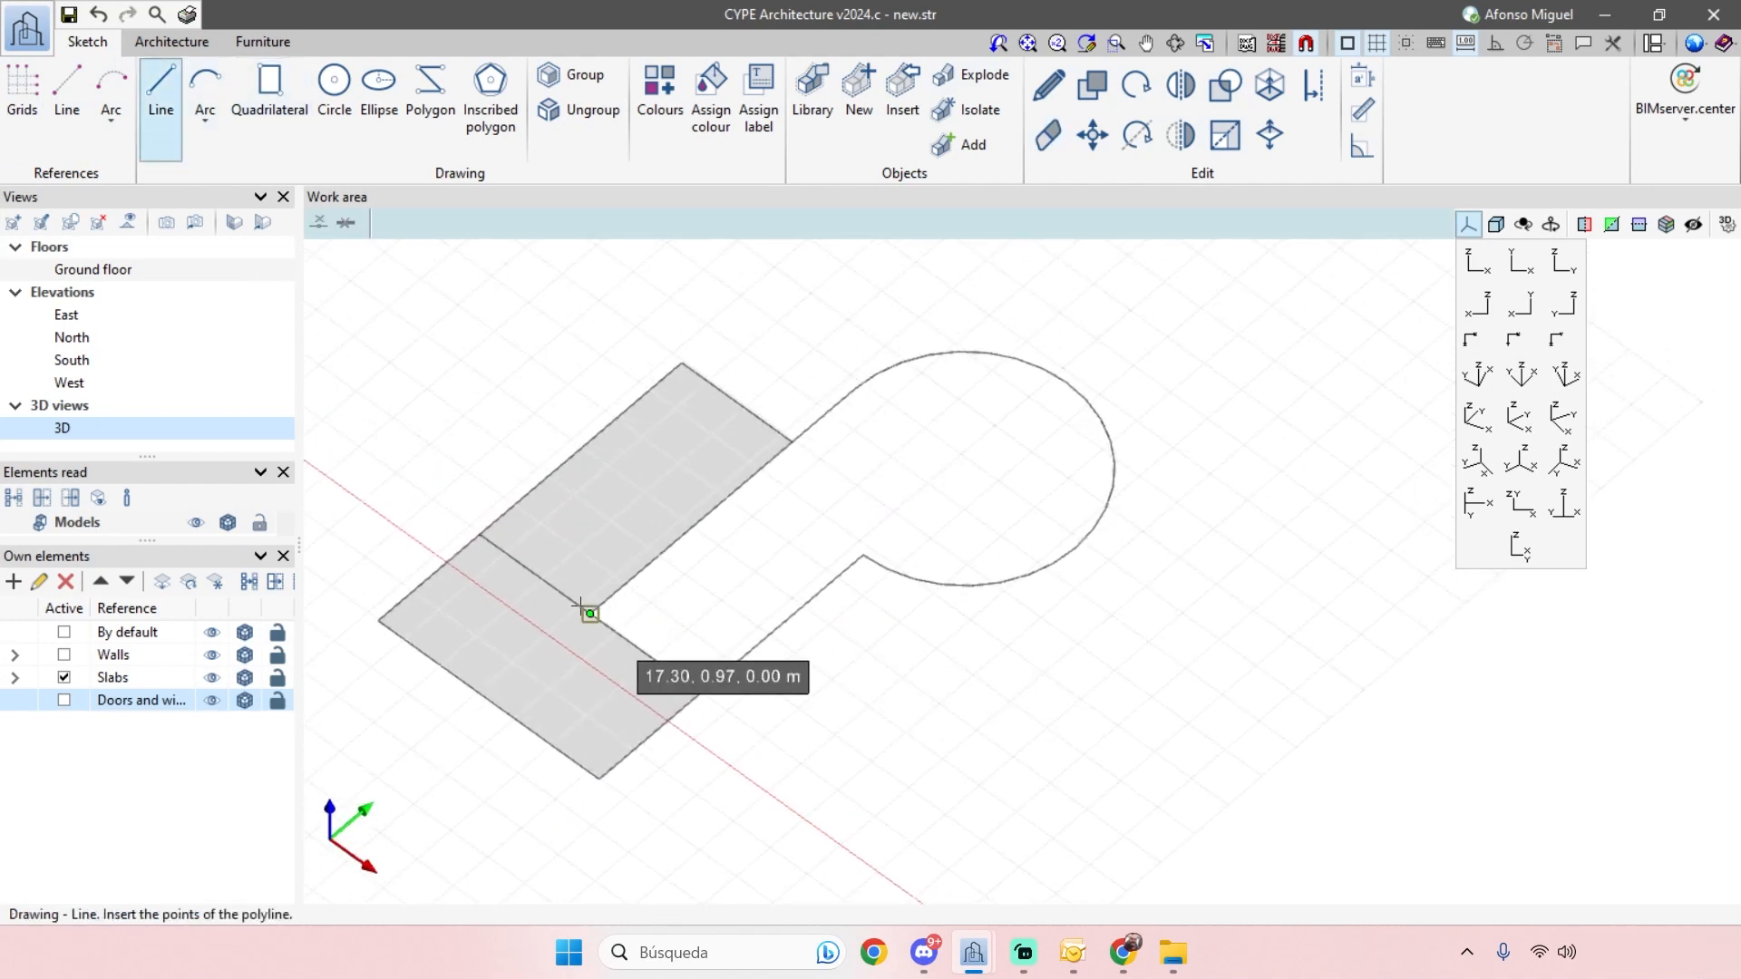
click(700, 693)
shift+middle_drag(965, 611, 1024, 656)
scroll(927, 628, down, 2)
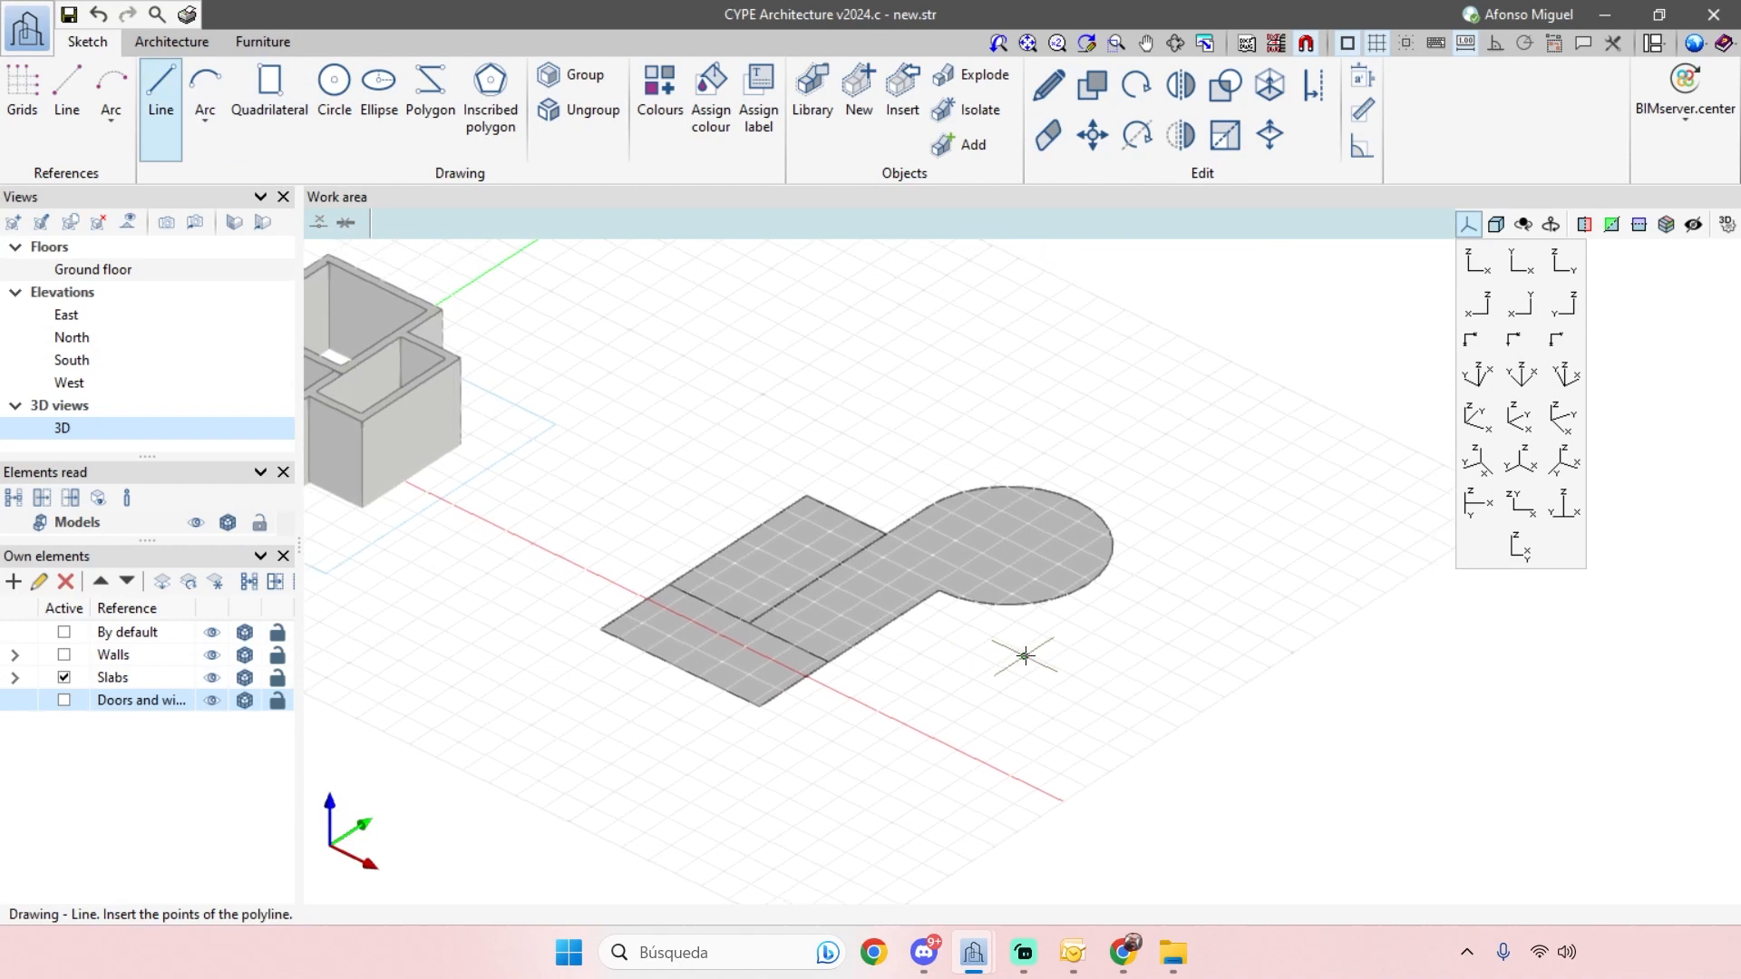
- With orthogonal mode on, draw a four-segment polyline from the merged outline's base corner, starting about 4.6 m along X and looping back into the wide rectangle
scroll(1024, 655, up, 1)
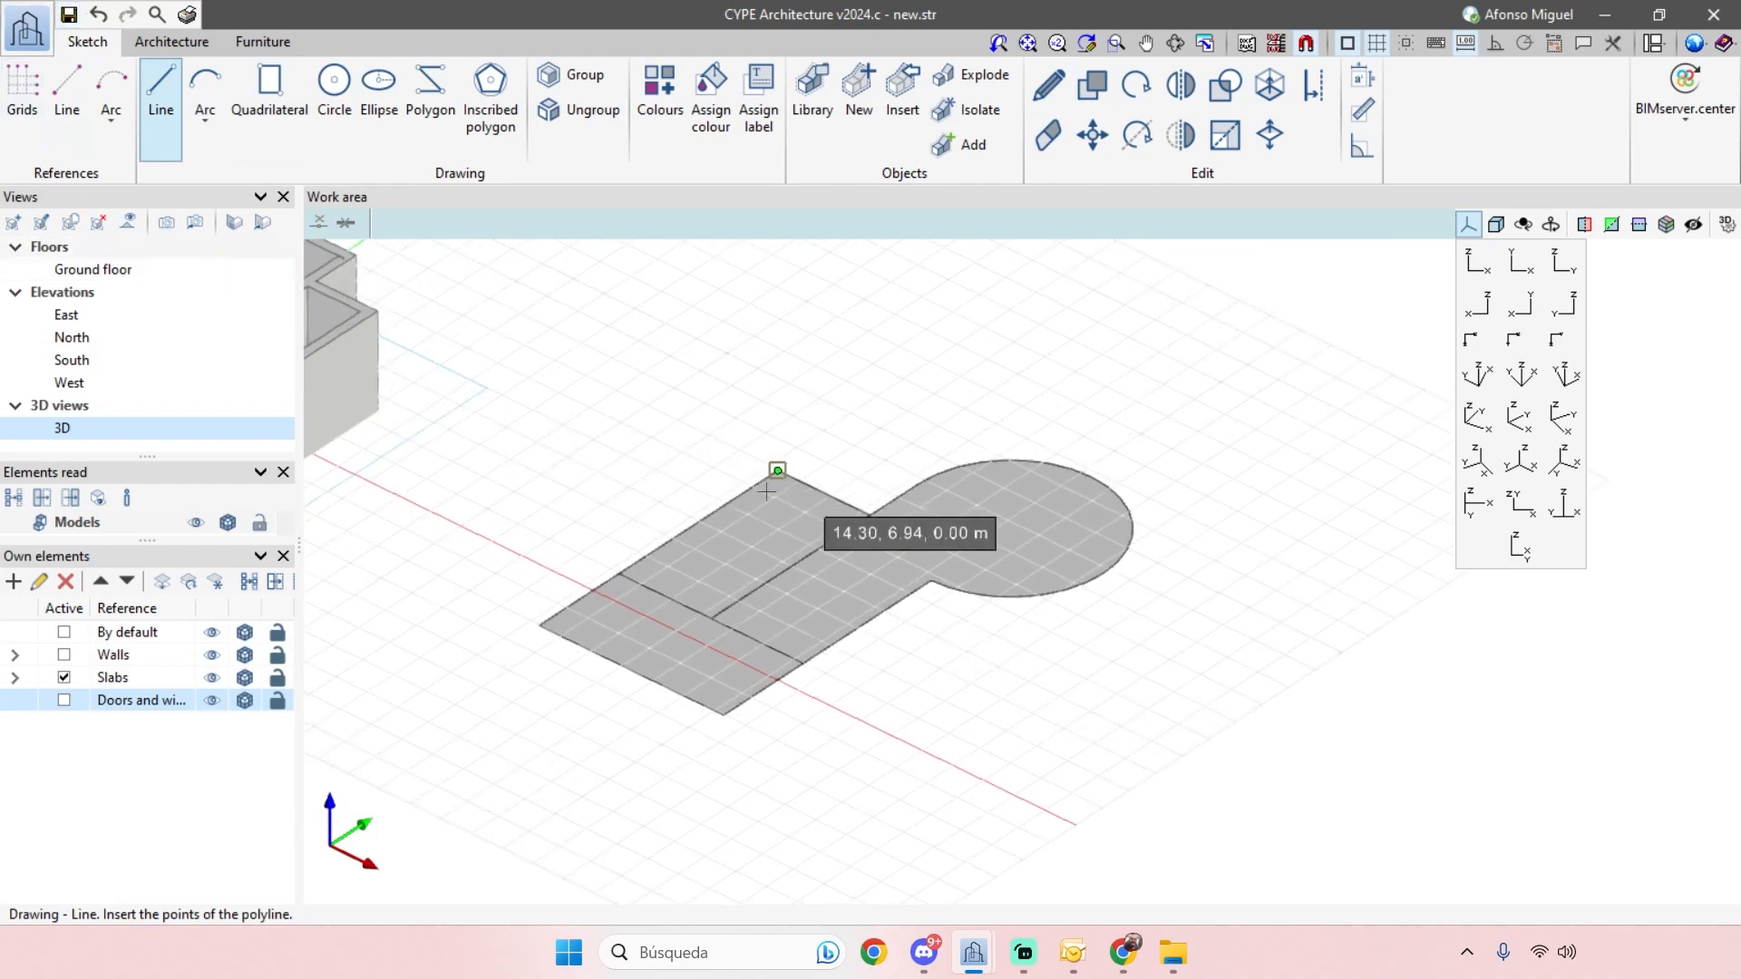
middle_drag(950, 626, 950, 630)
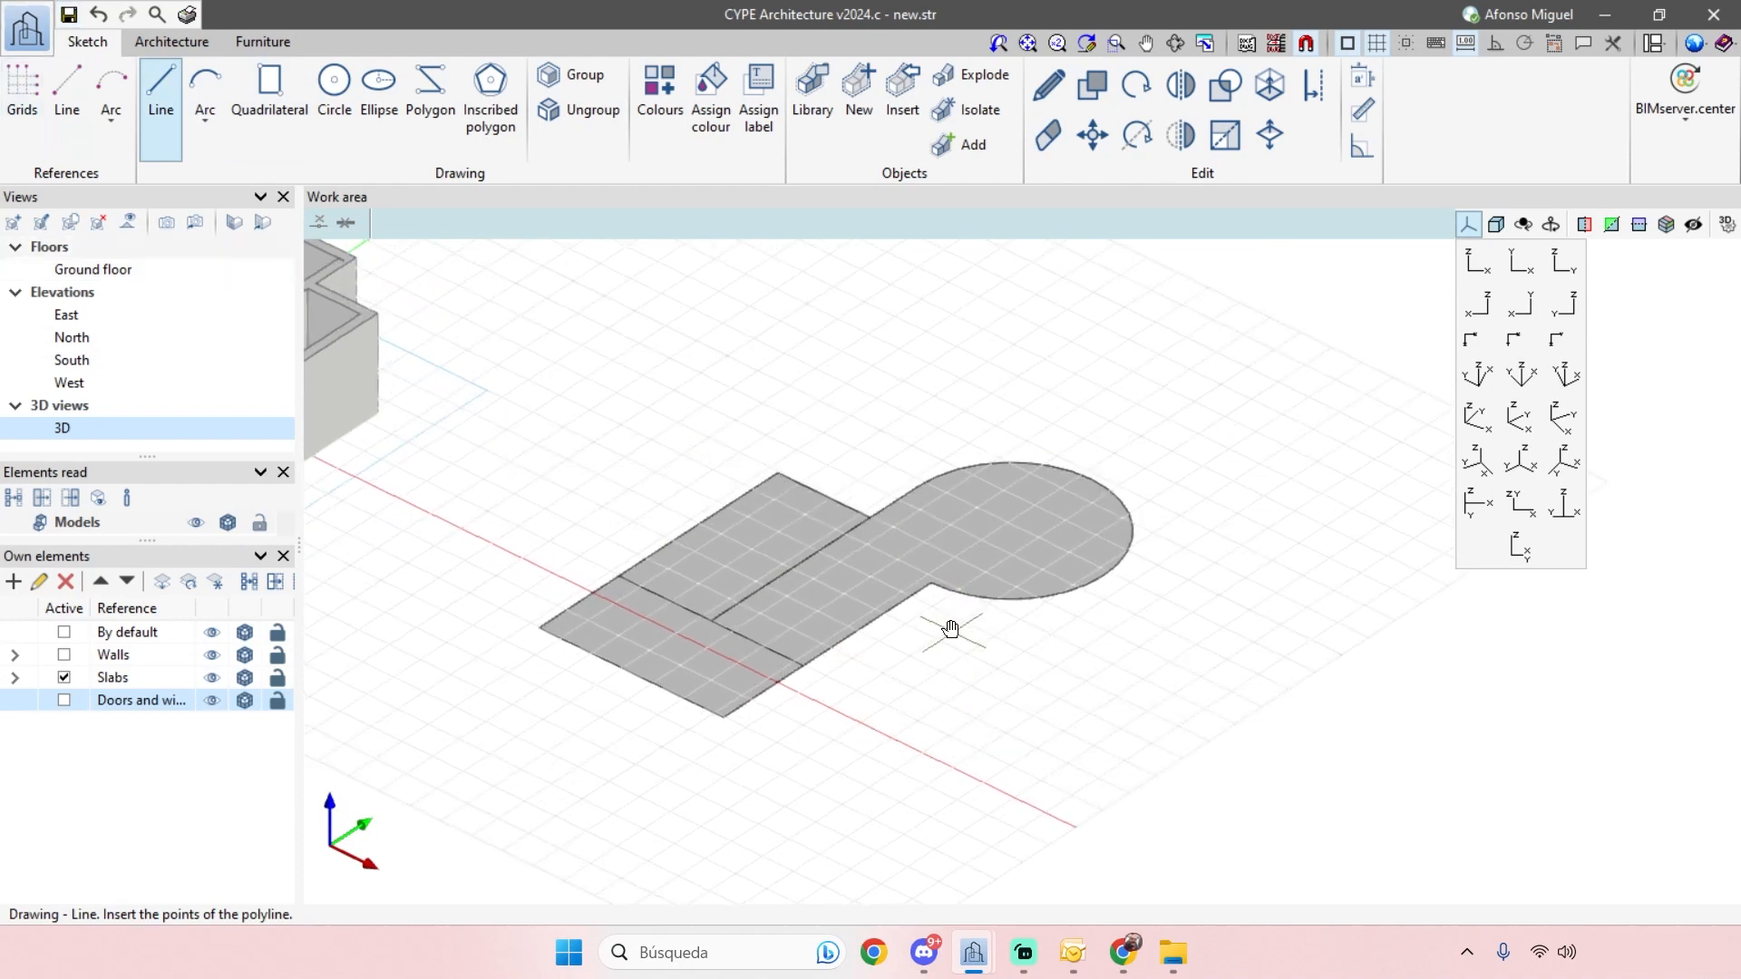
shift+middle_drag(845, 665, 907, 612)
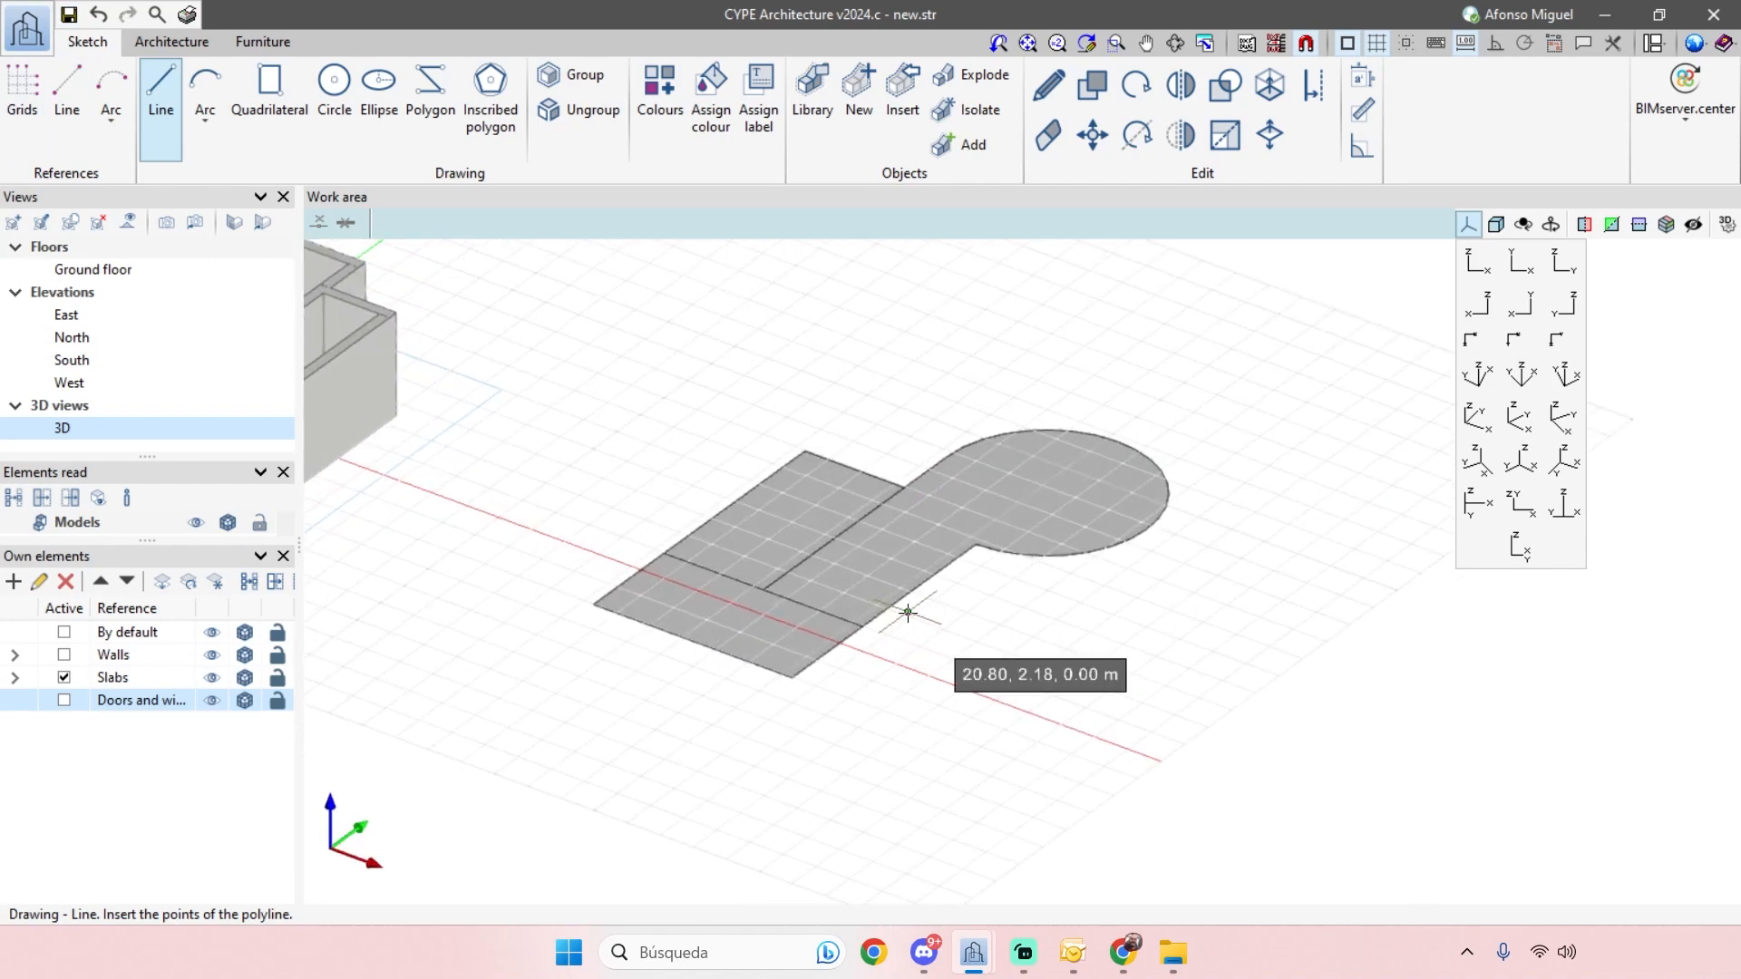
scroll(873, 581, up, 2)
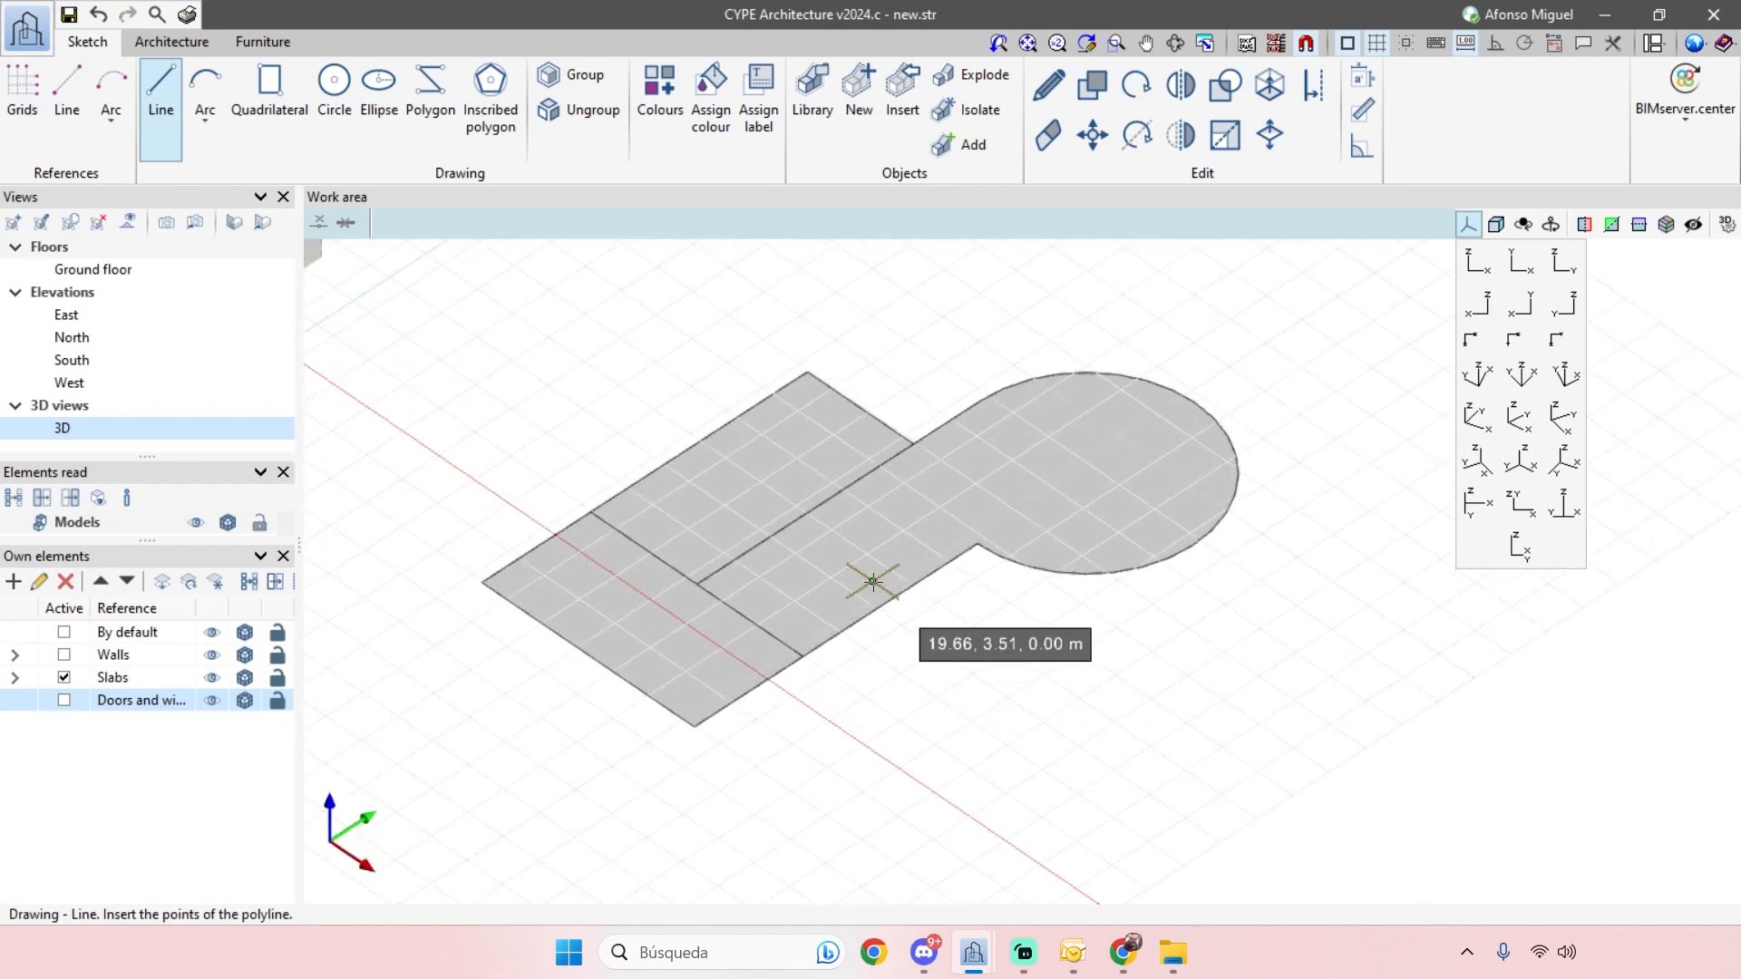
shift+middle_drag(894, 591, 956, 599)
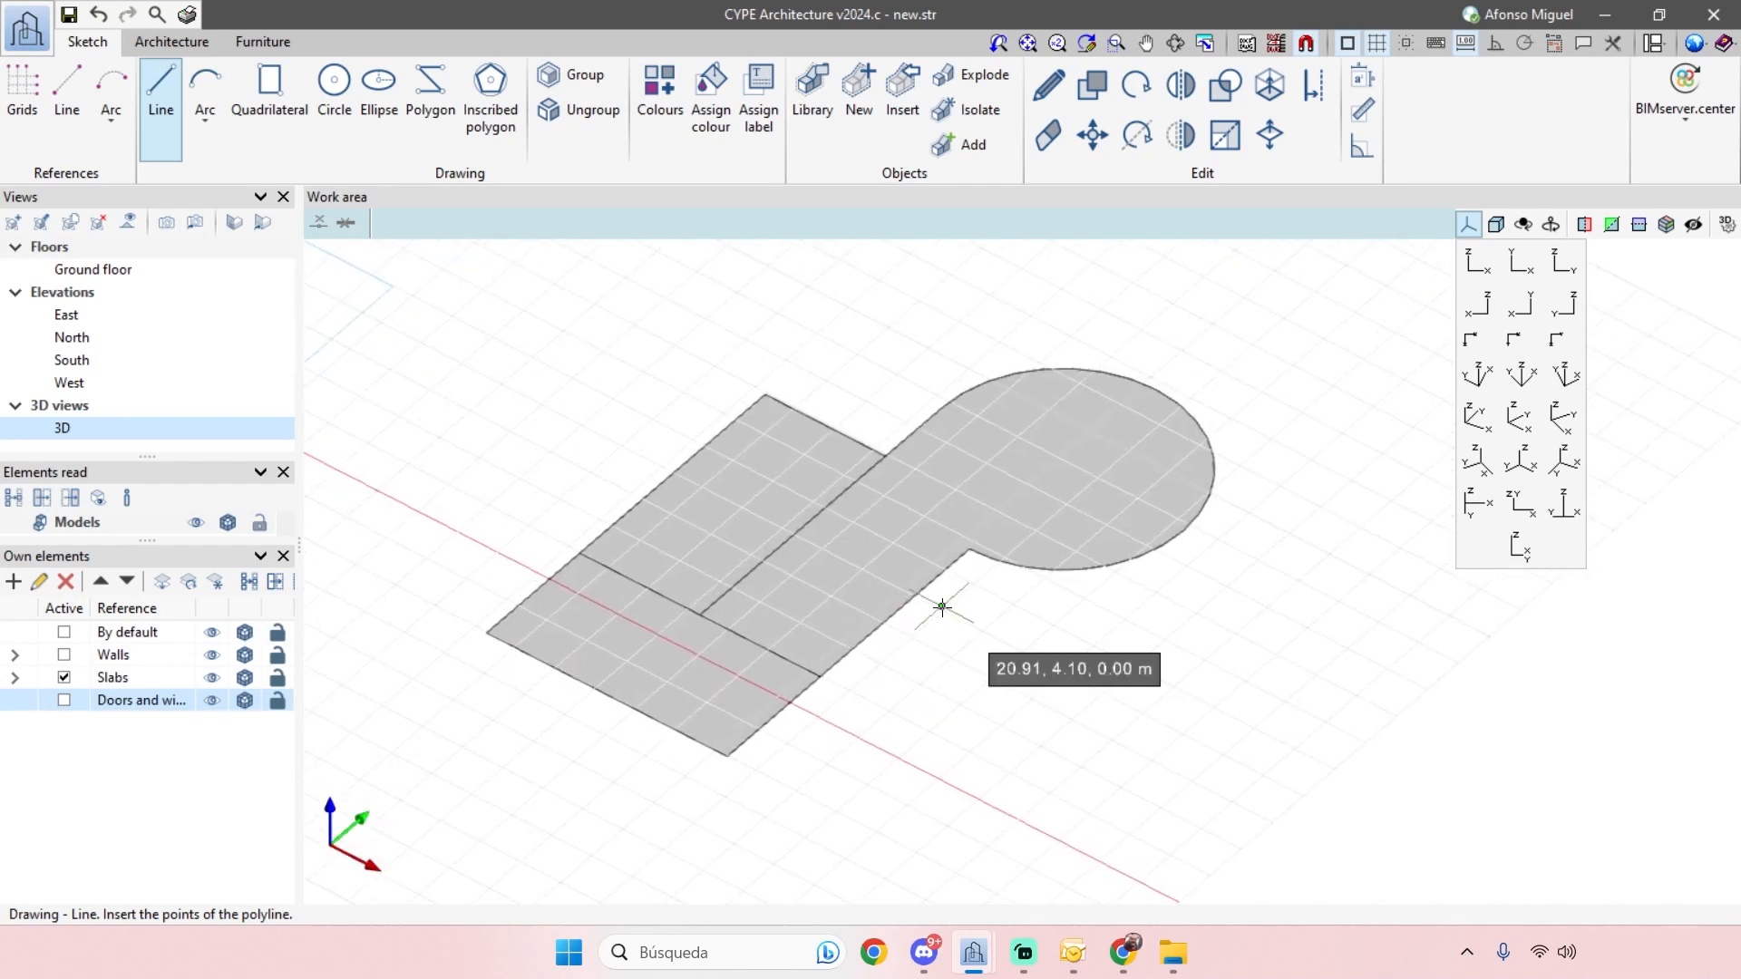
click(821, 673)
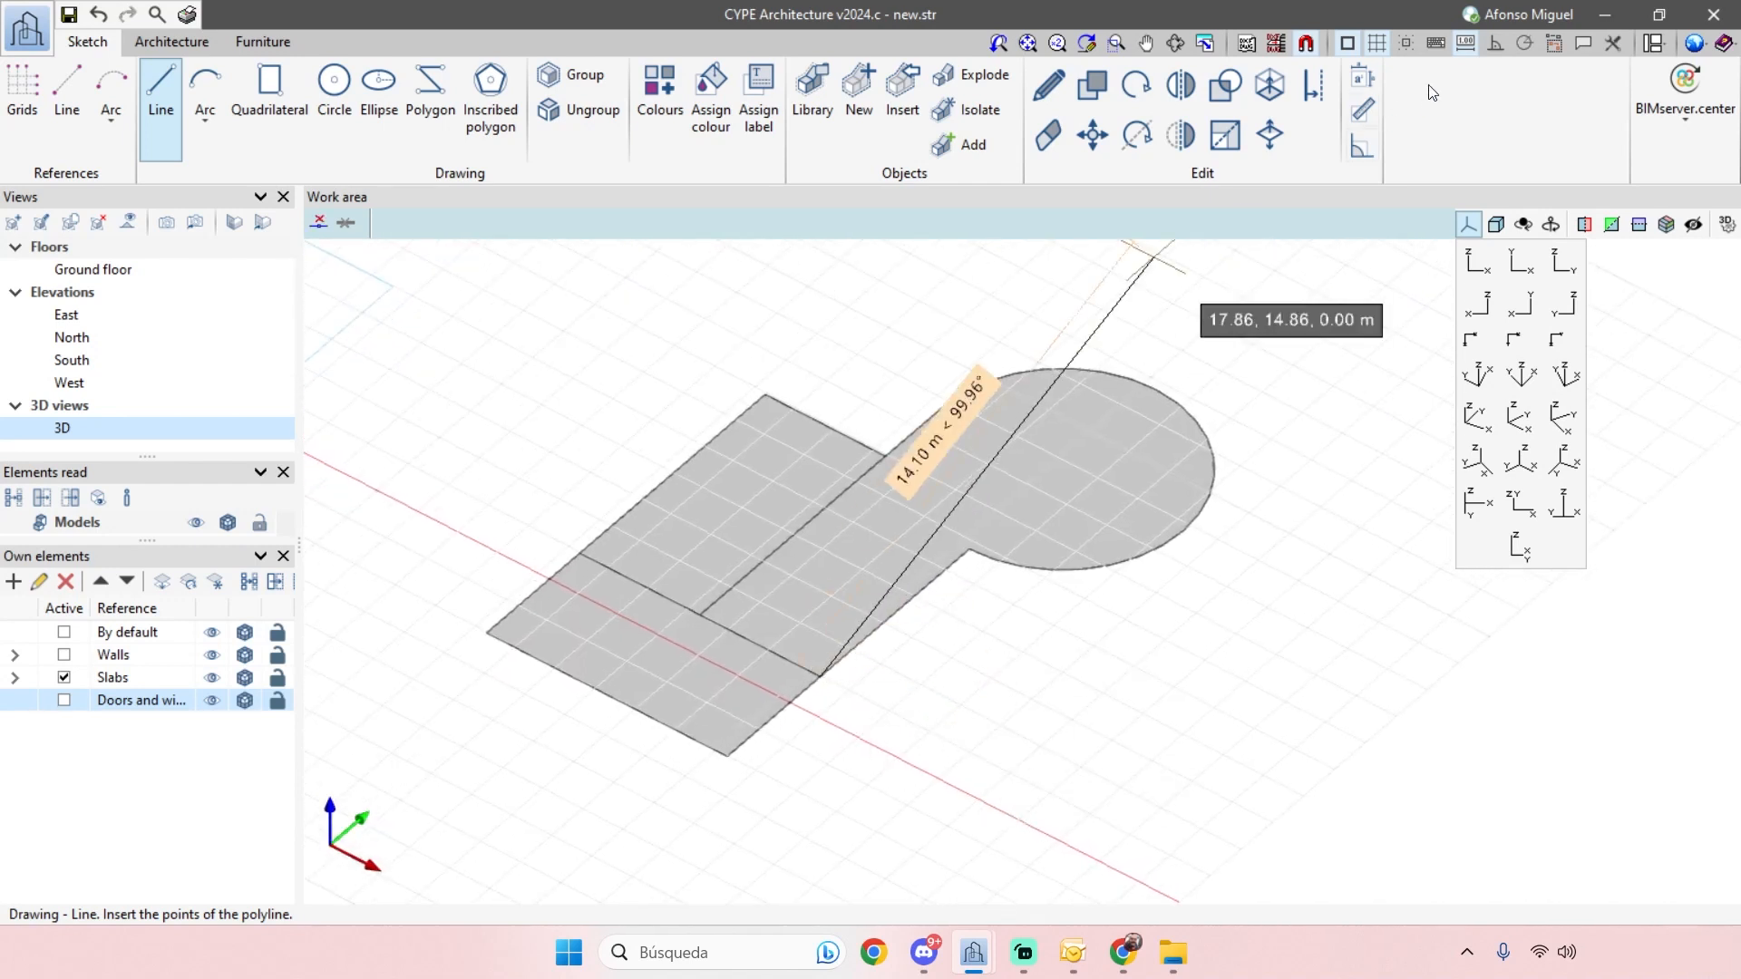
click(1496, 46)
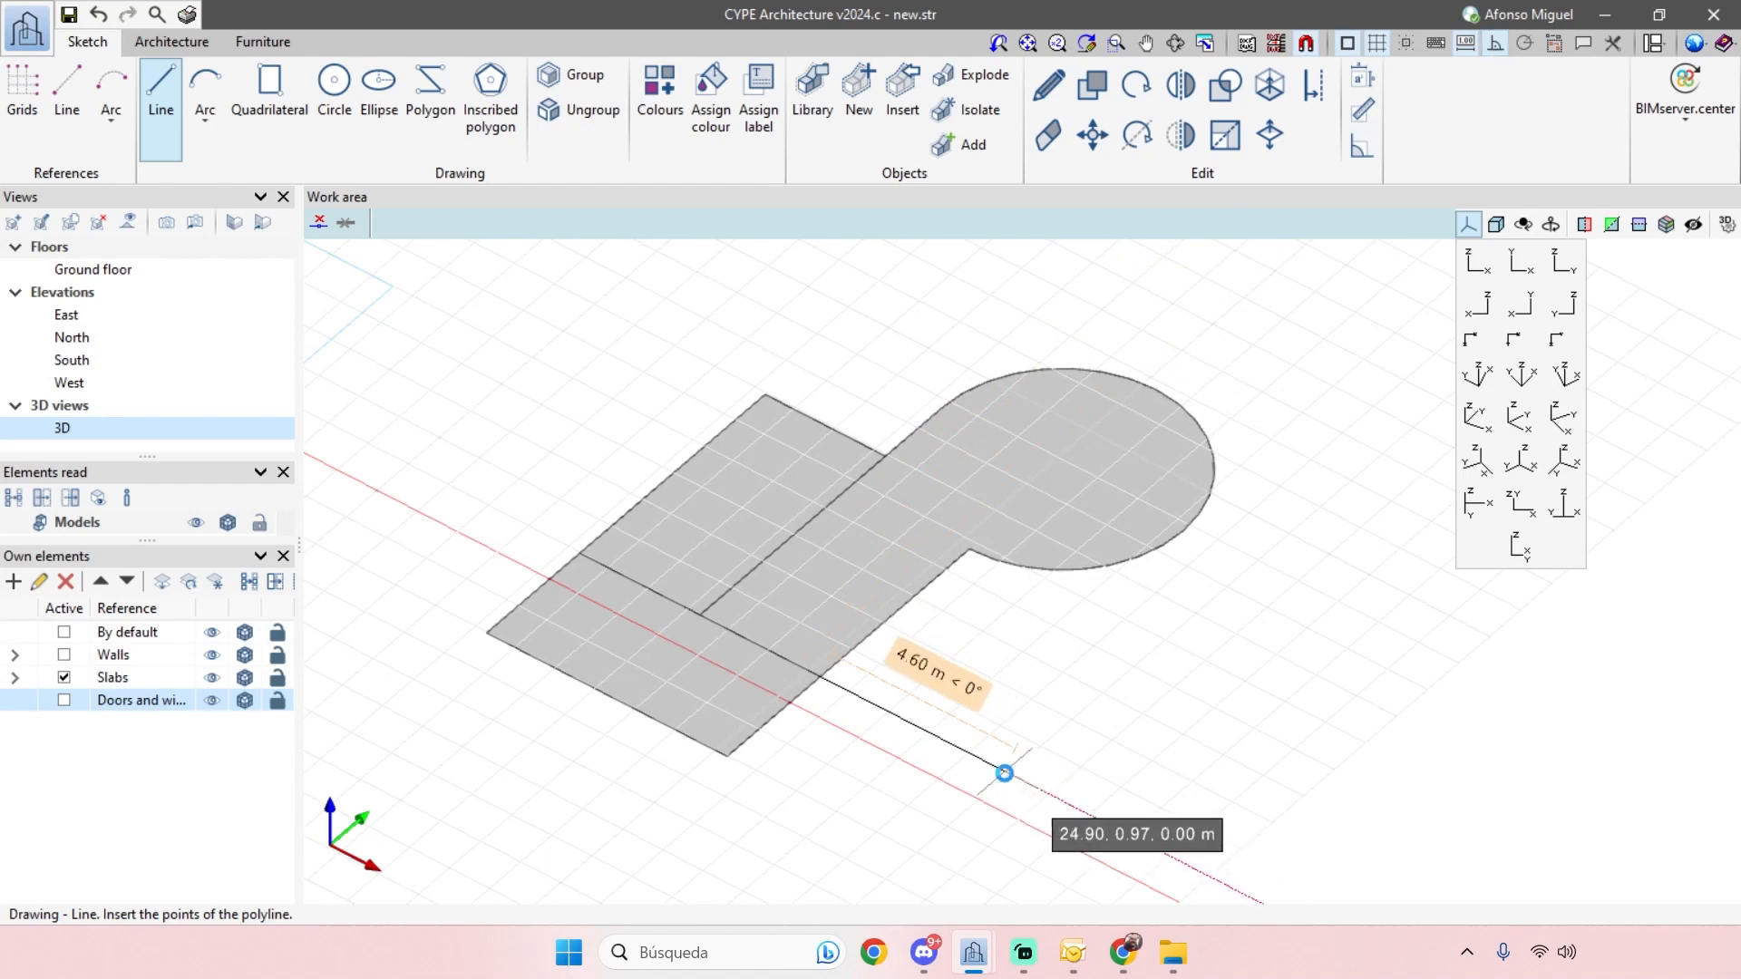
click(1005, 774)
middle_drag(1006, 761, 1059, 687)
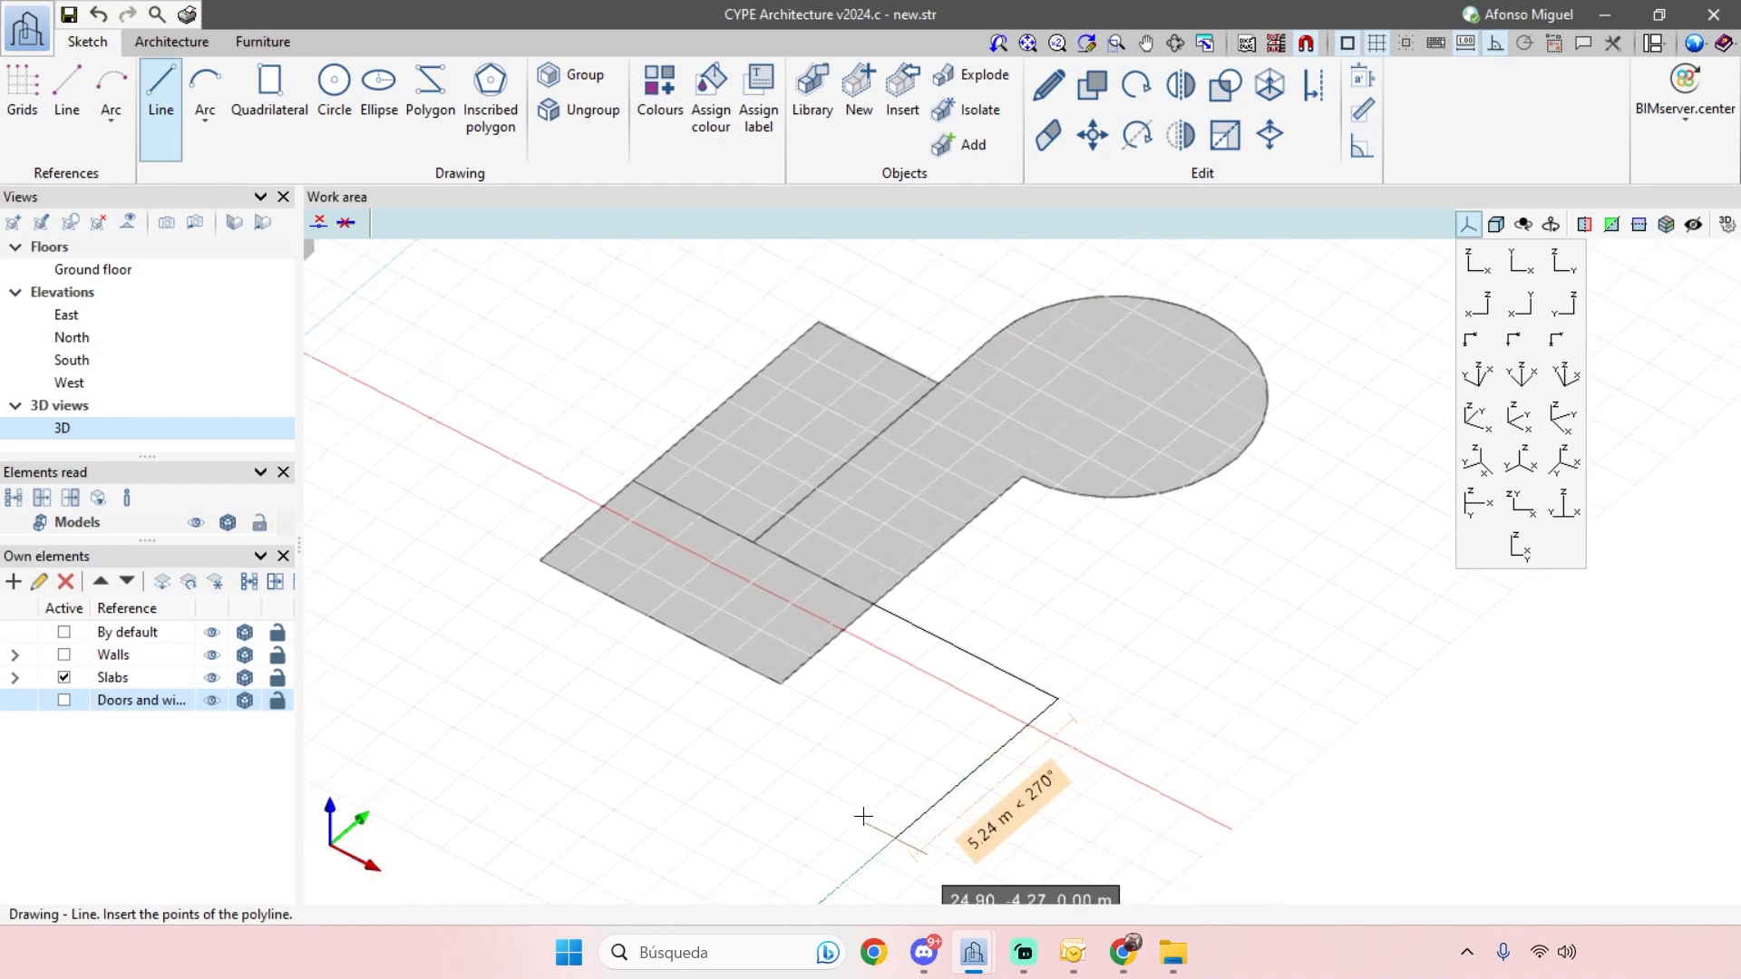
click(820, 814)
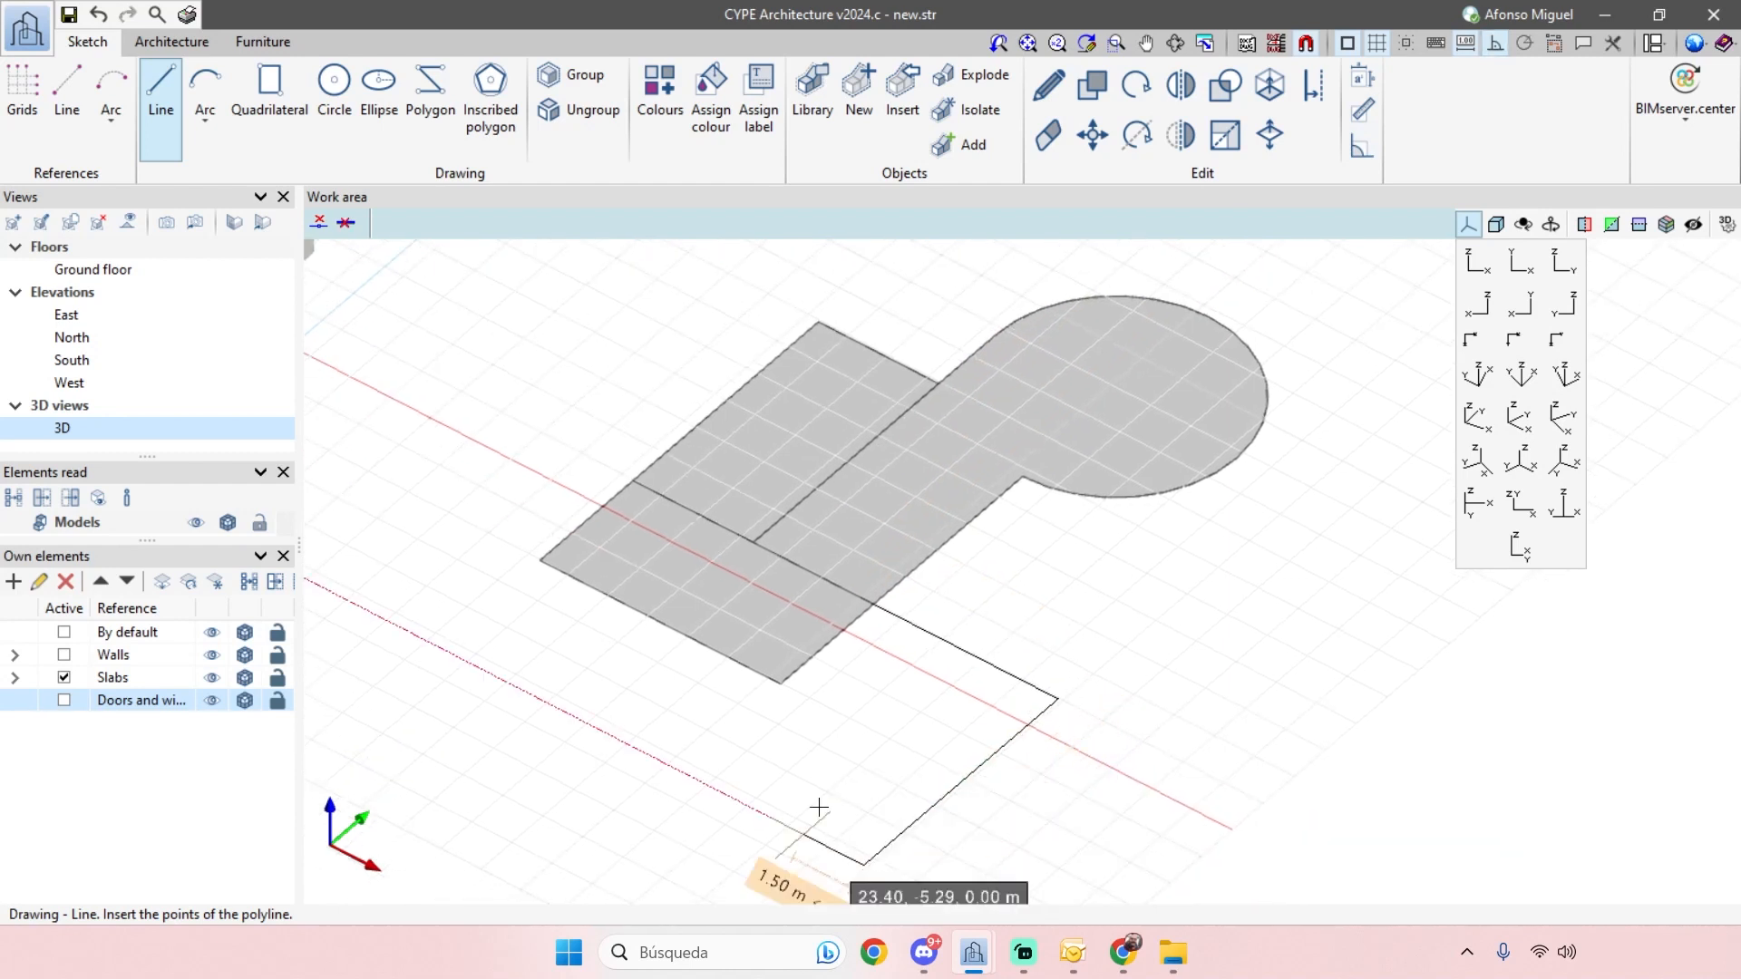
click(601, 669)
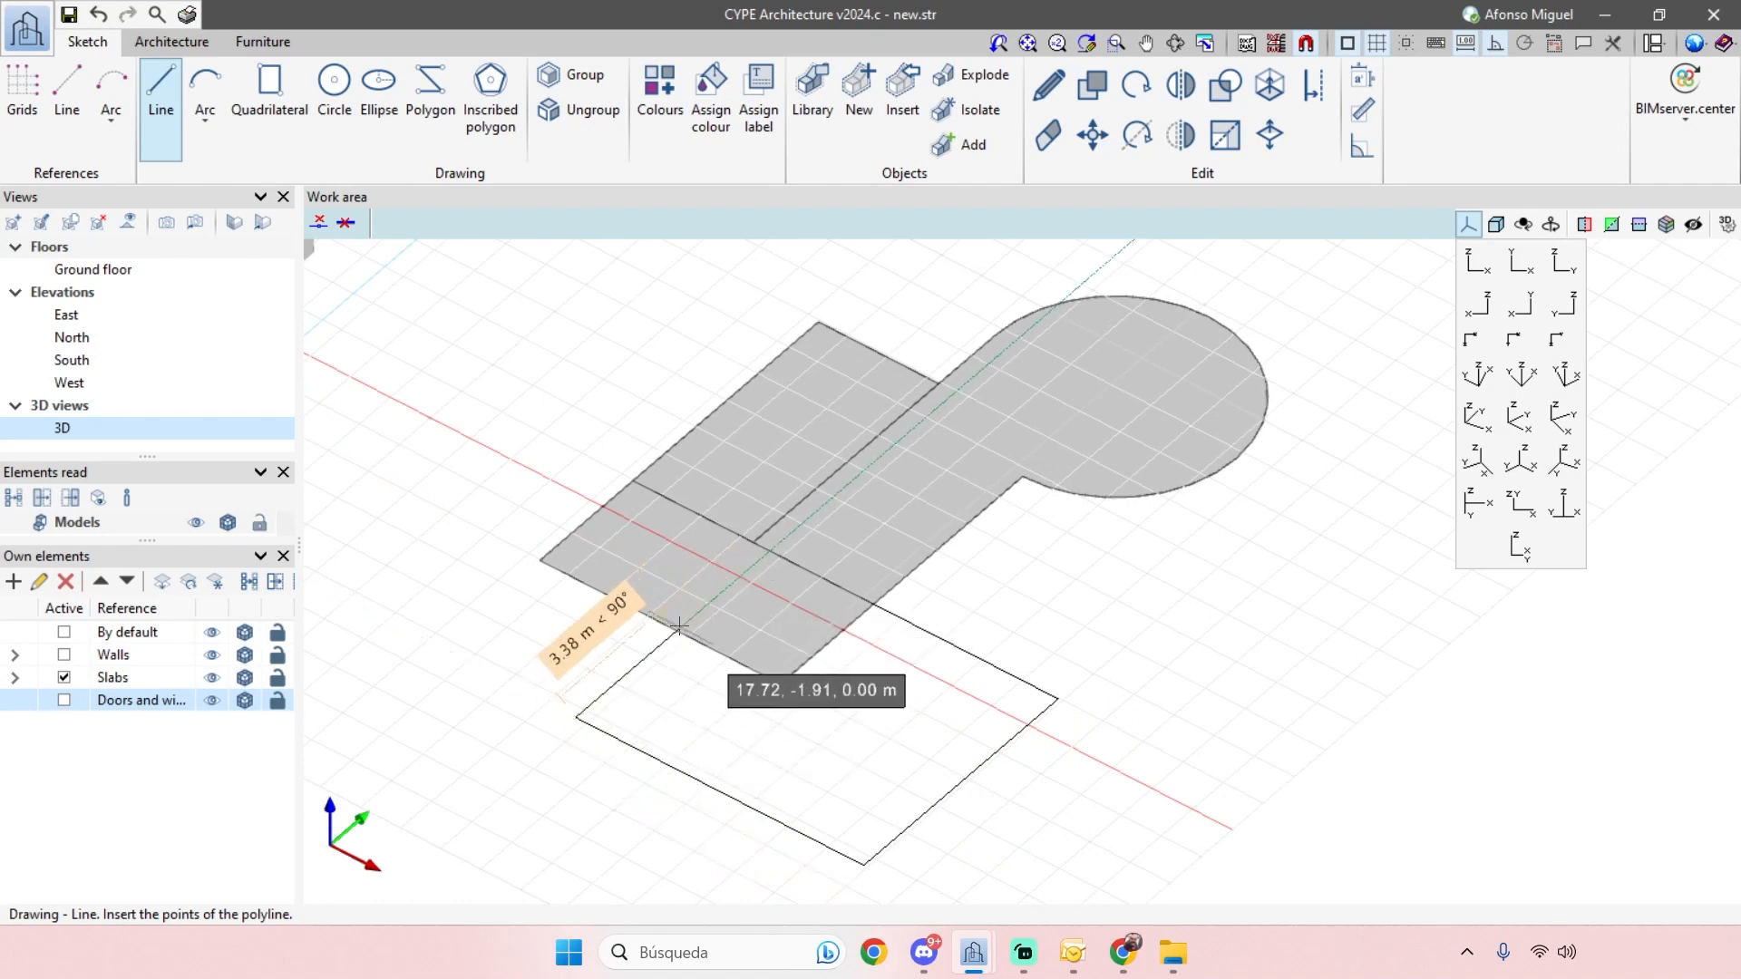
click(717, 597)
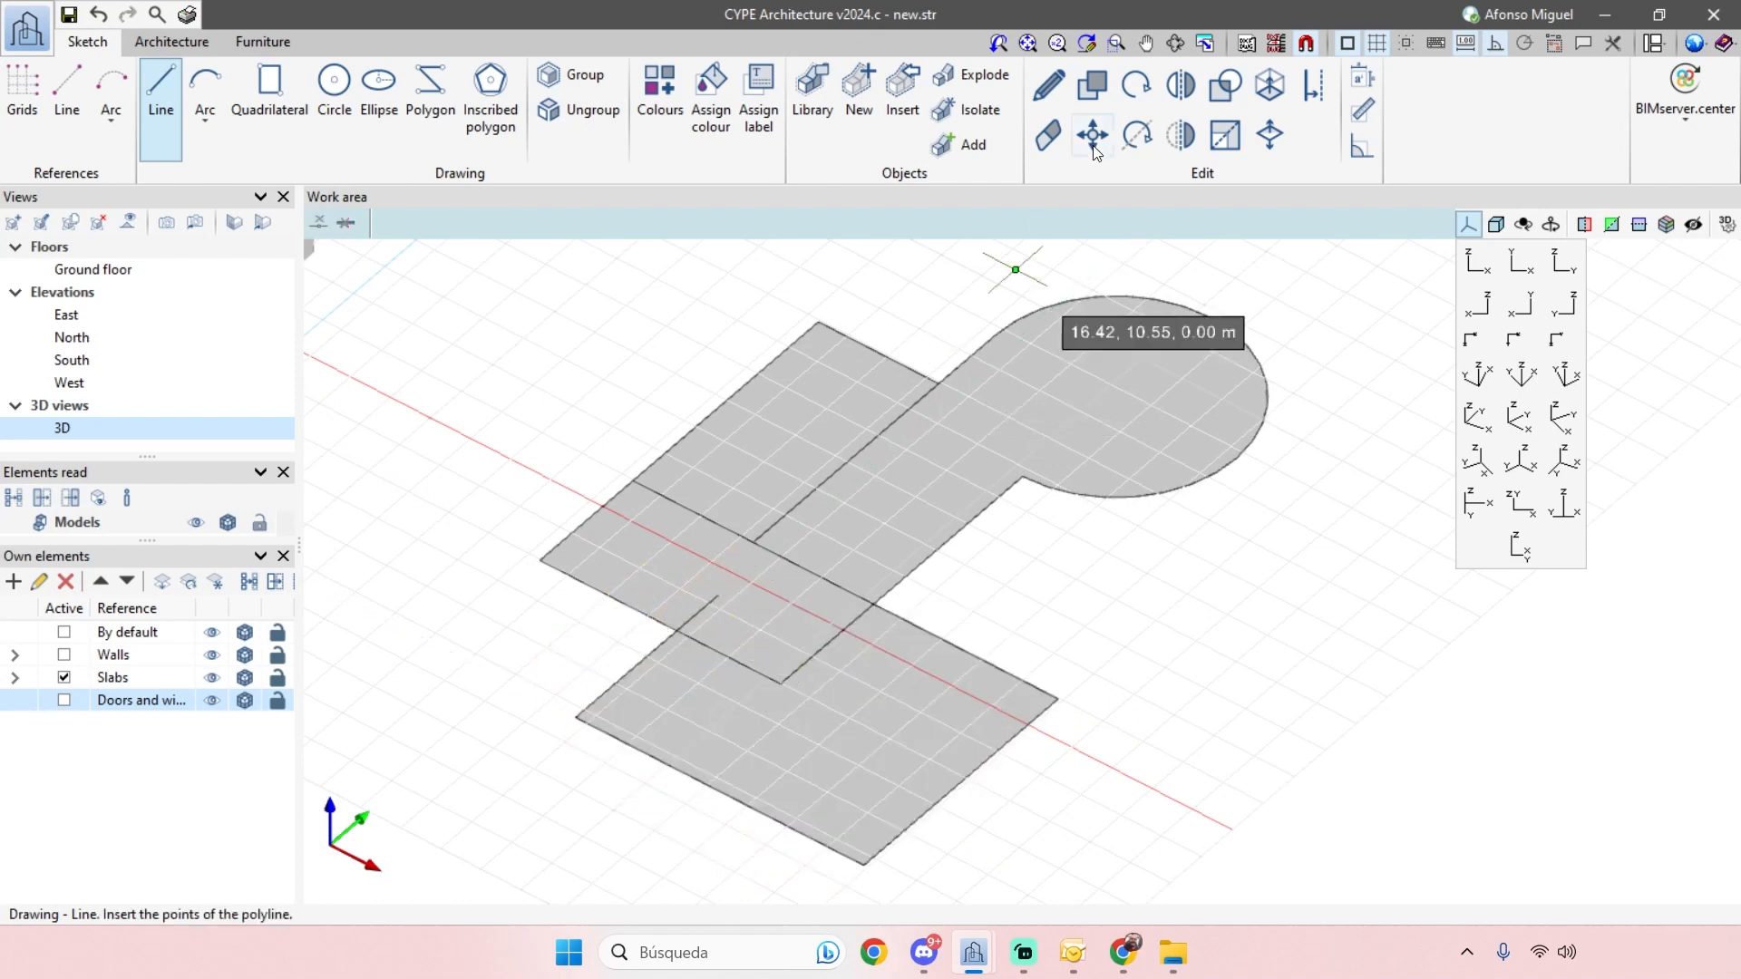
- Delete the leftover end of the polyline that protrudes inside the wide rectangle
click(1049, 135)
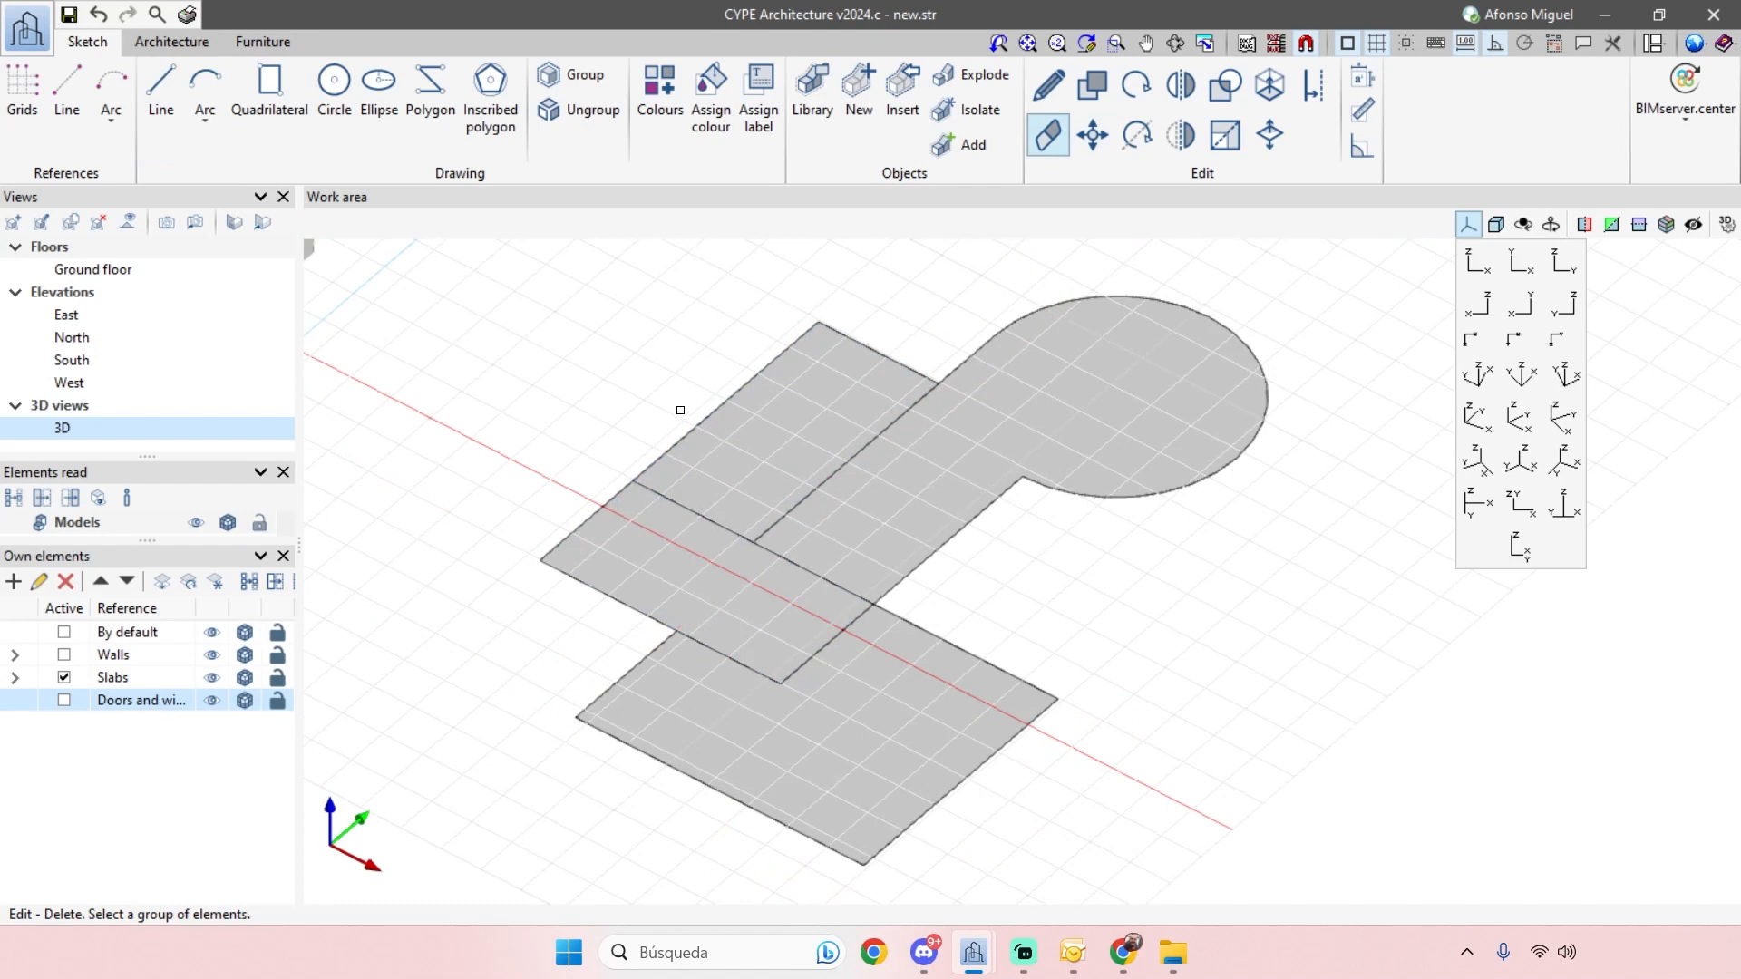
scroll(1151, 619, down, 1)
mouse_move(1270, 632)
shift+middle_down()
mouse_move(1368, 634)
mouse_move(1495, 687)
shift+middle_up()
mouse_move(1495, 687)
middle_down()
mouse_move(1210, 607)
mouse_move(1077, 595)
mouse_move(886, 614)
mouse_move(949, 598)
middle_up()
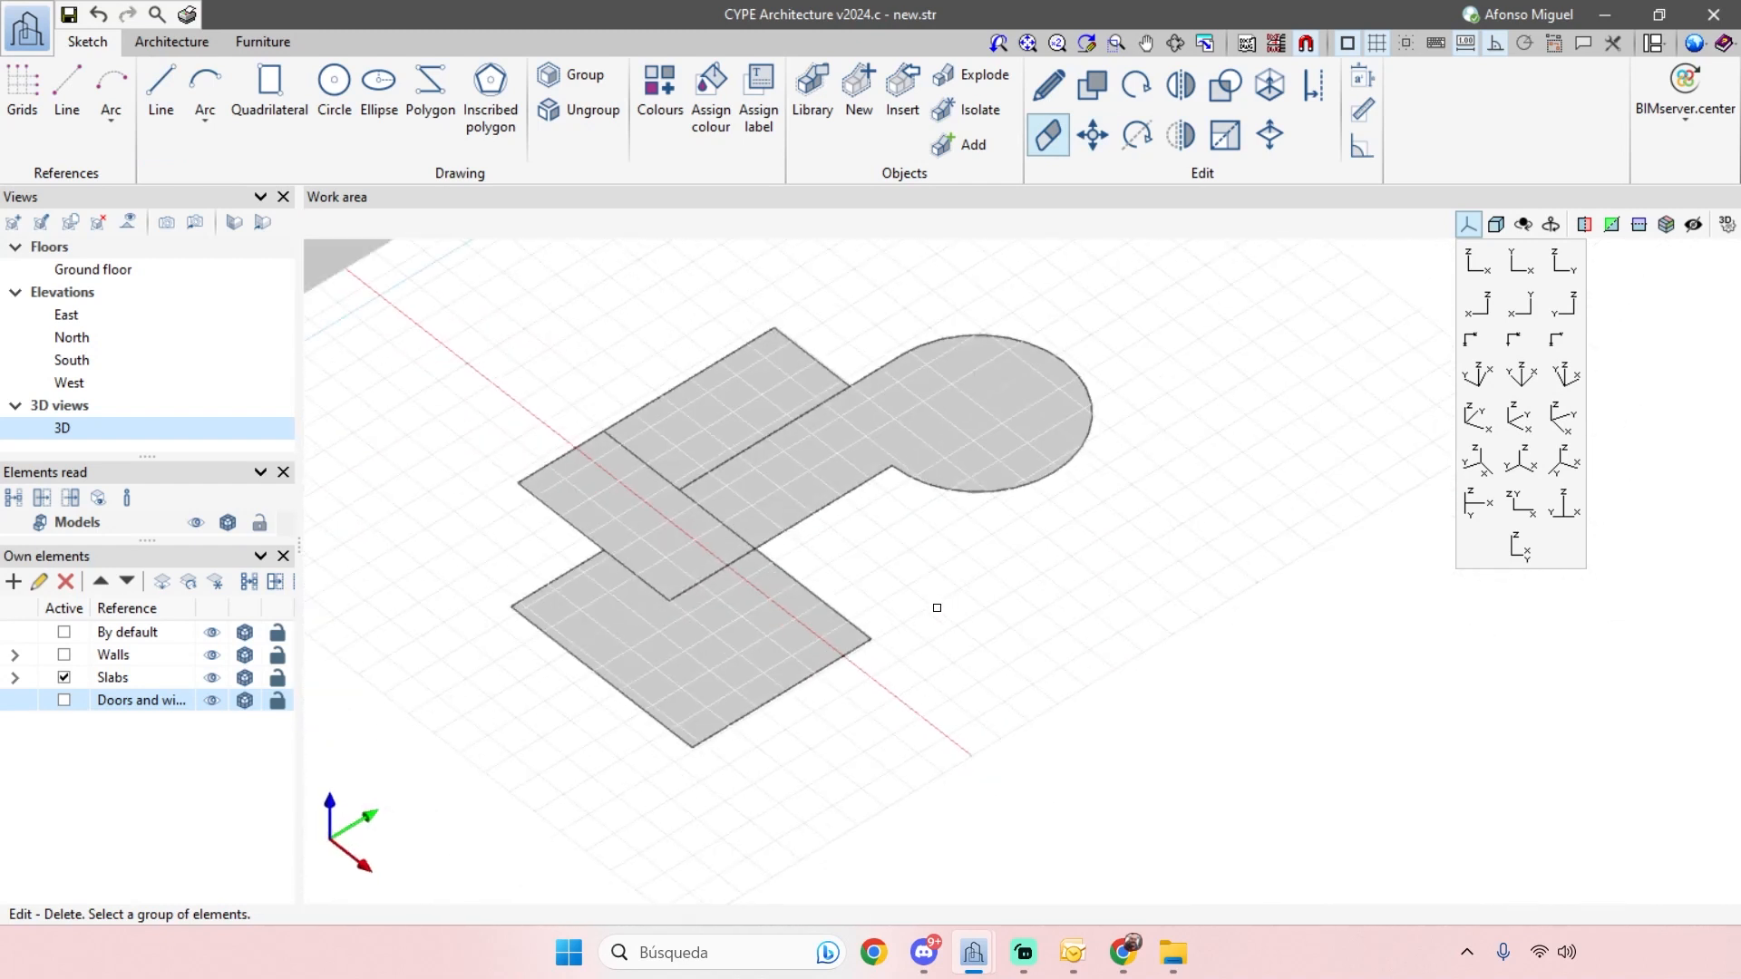
scroll(943, 580, down, 1)
scroll(870, 453, up, 2)
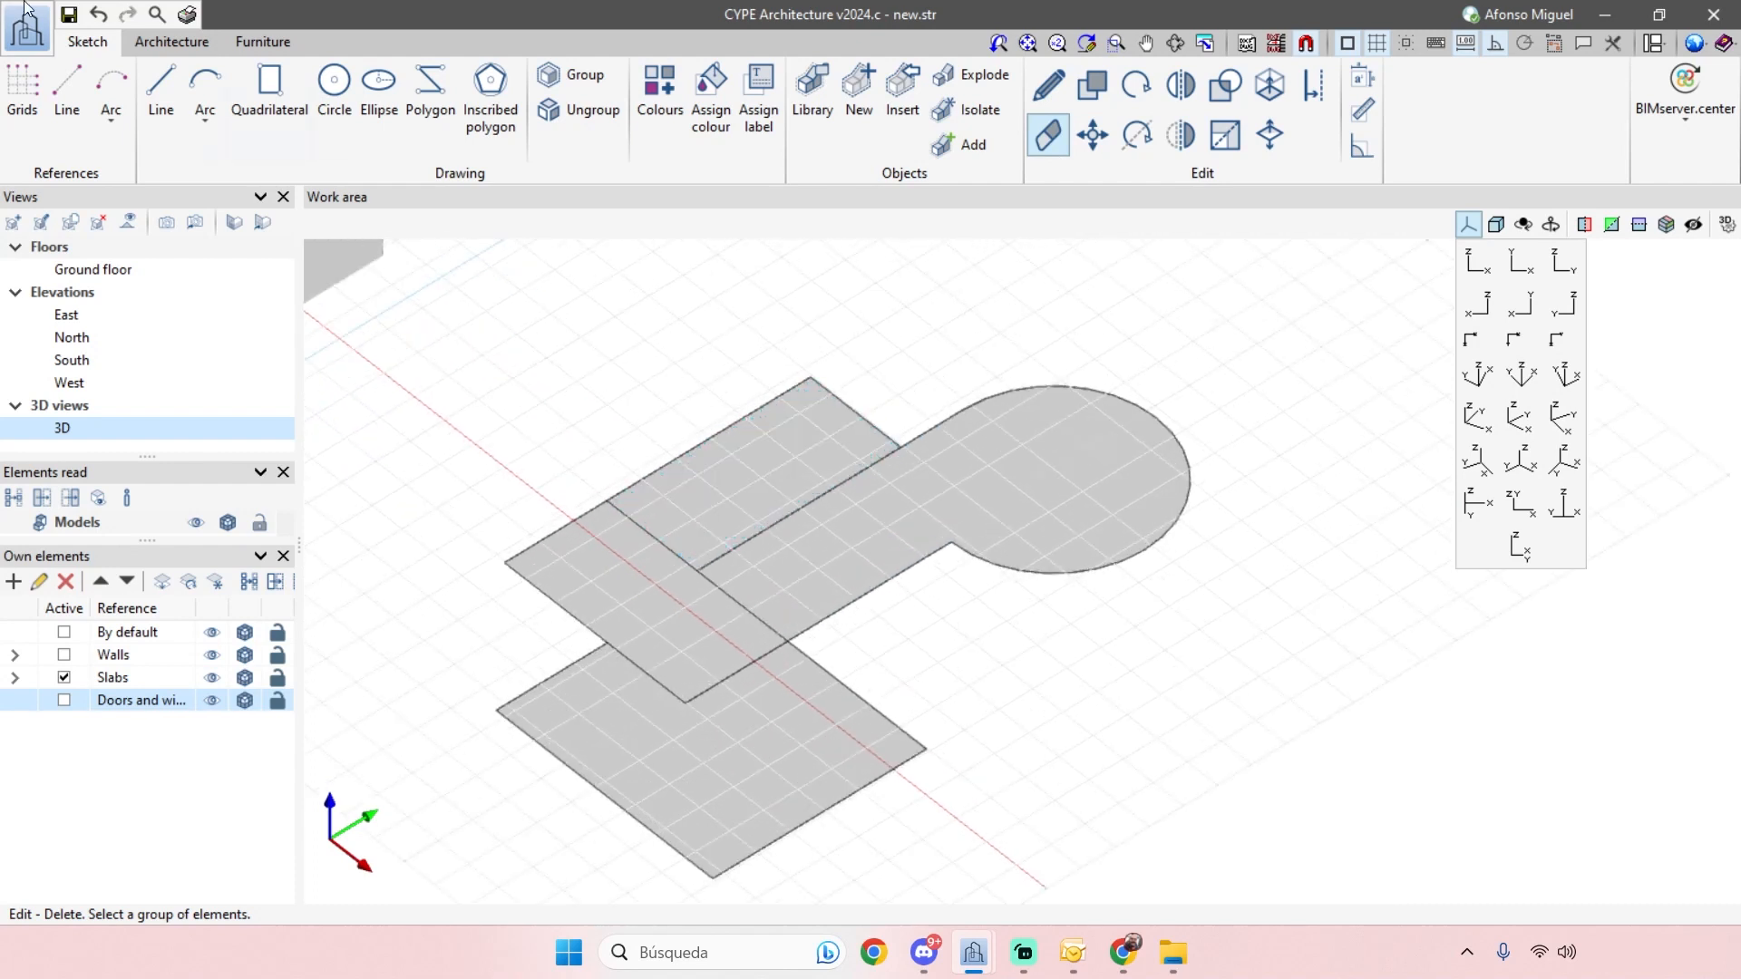
middle_drag(890, 302, 887, 300)
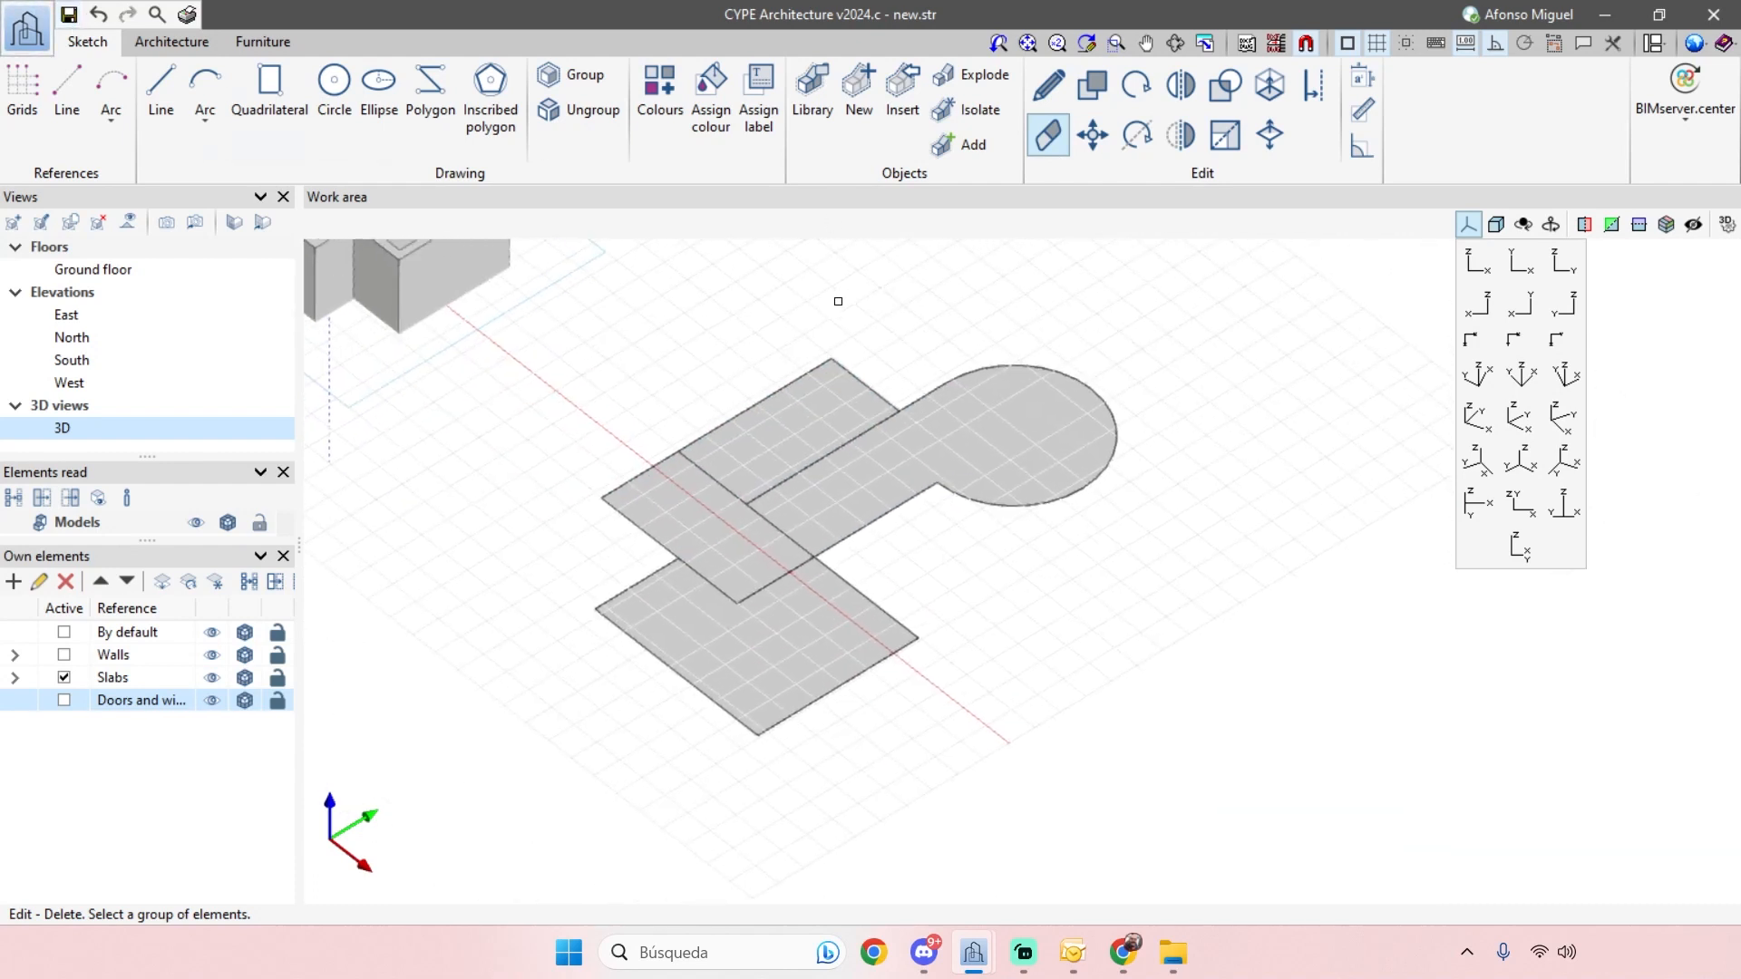
- Extrude the merged quadrilateral-and-circle face upwards with a fixed length of 3 m
click(1282, 87)
click(962, 420)
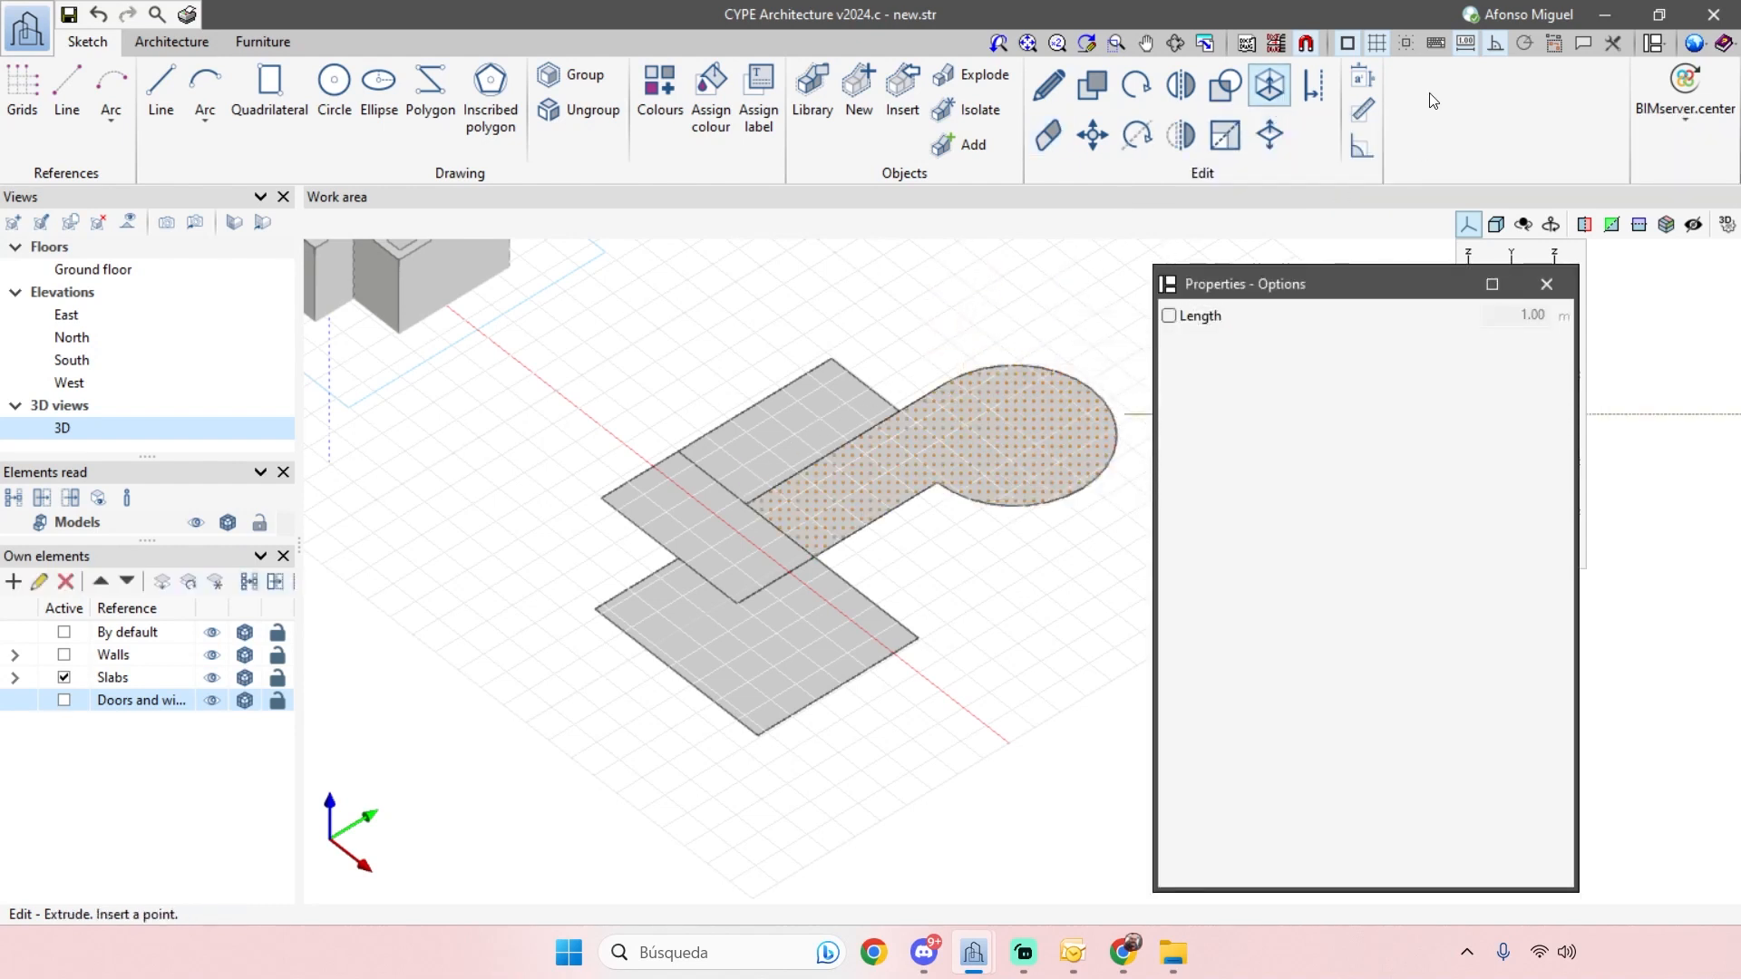
middle_drag(881, 382, 640, 451)
shift+middle_drag(797, 404, 788, 381)
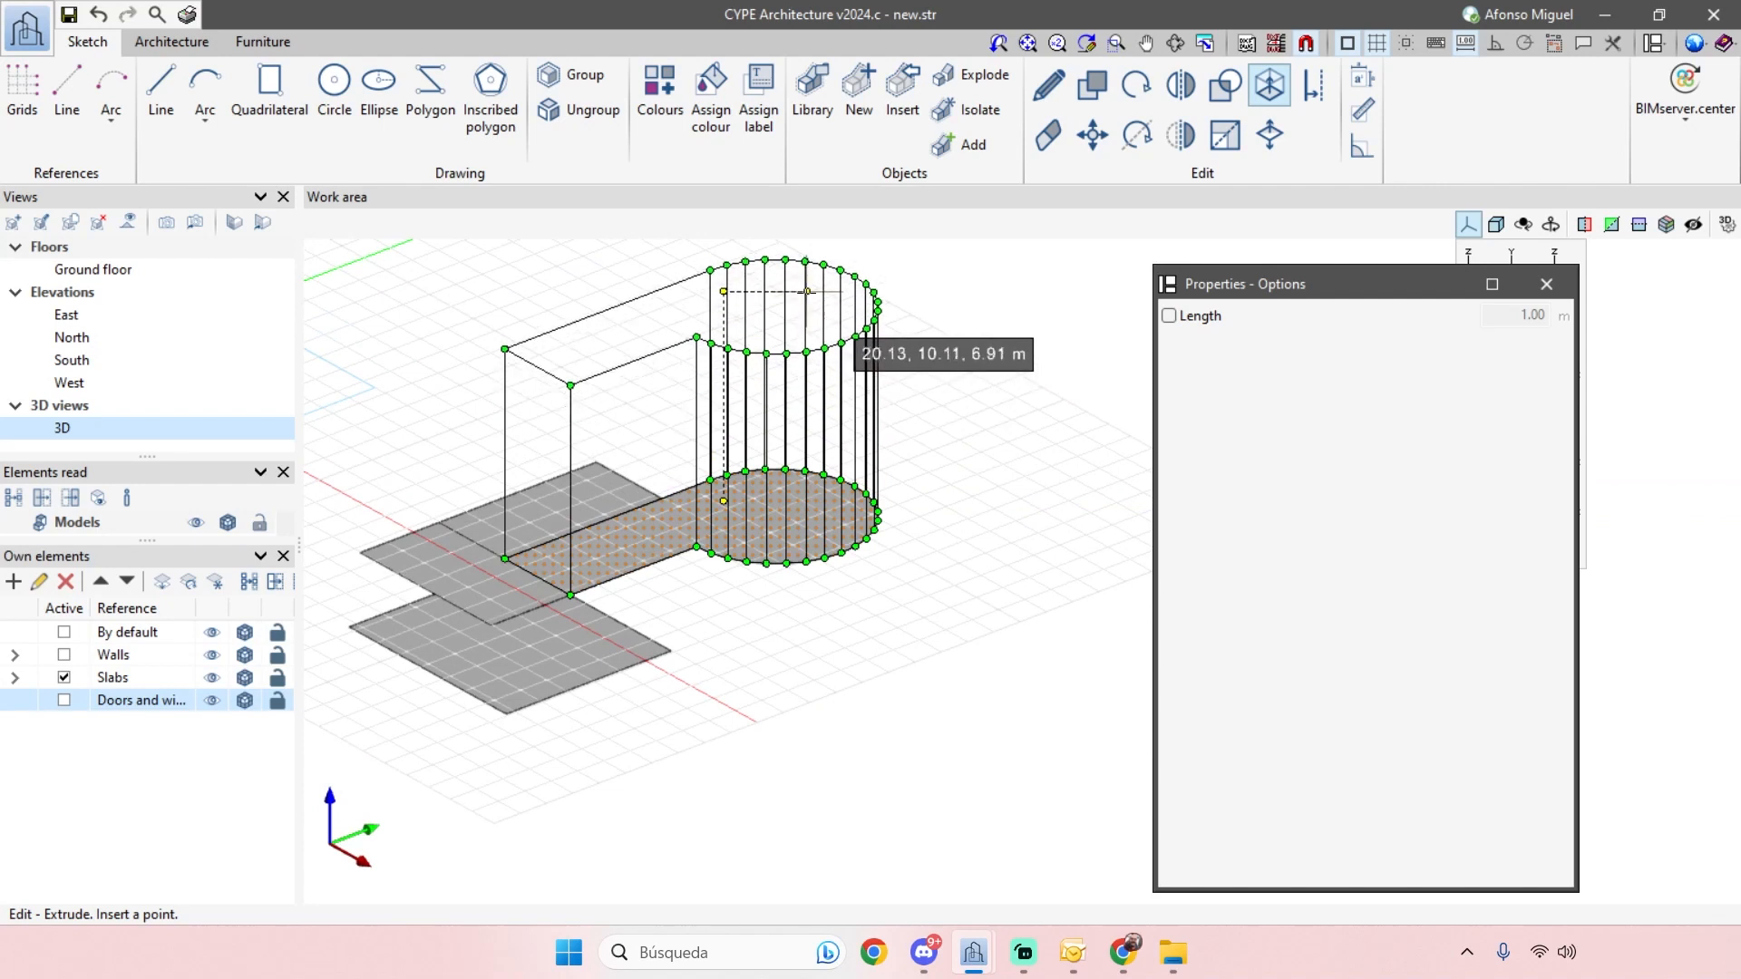
click(1169, 317)
drag(1488, 319, 1565, 317)
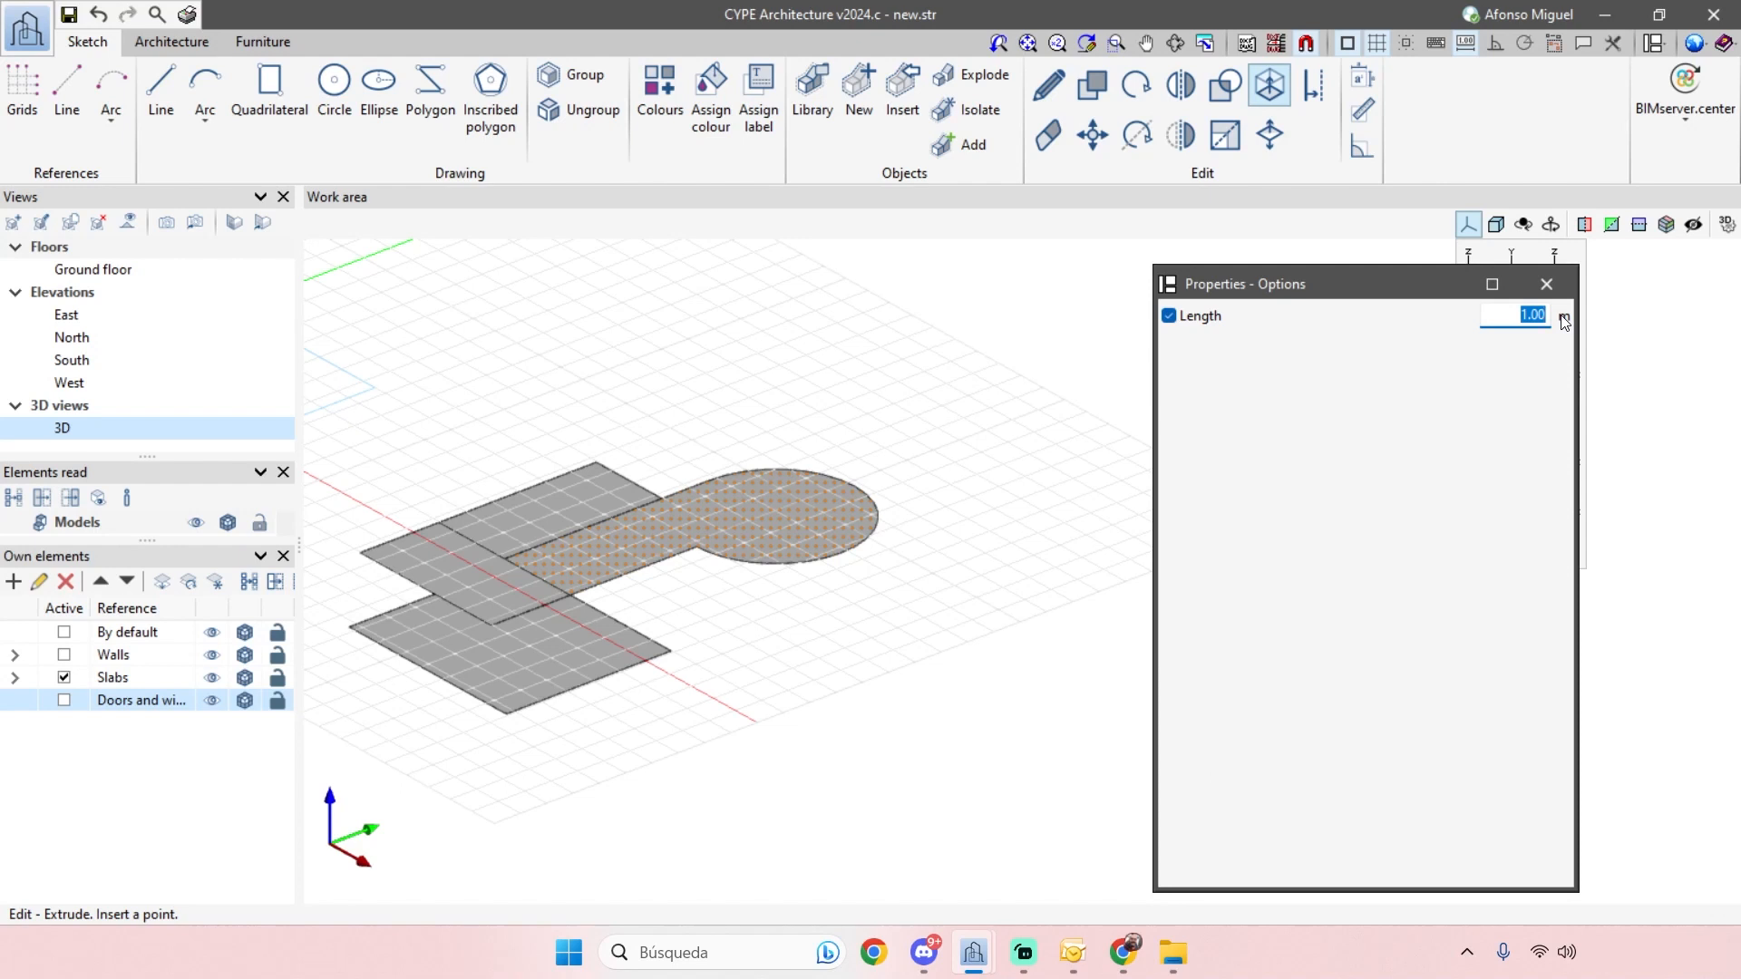
key(Return)
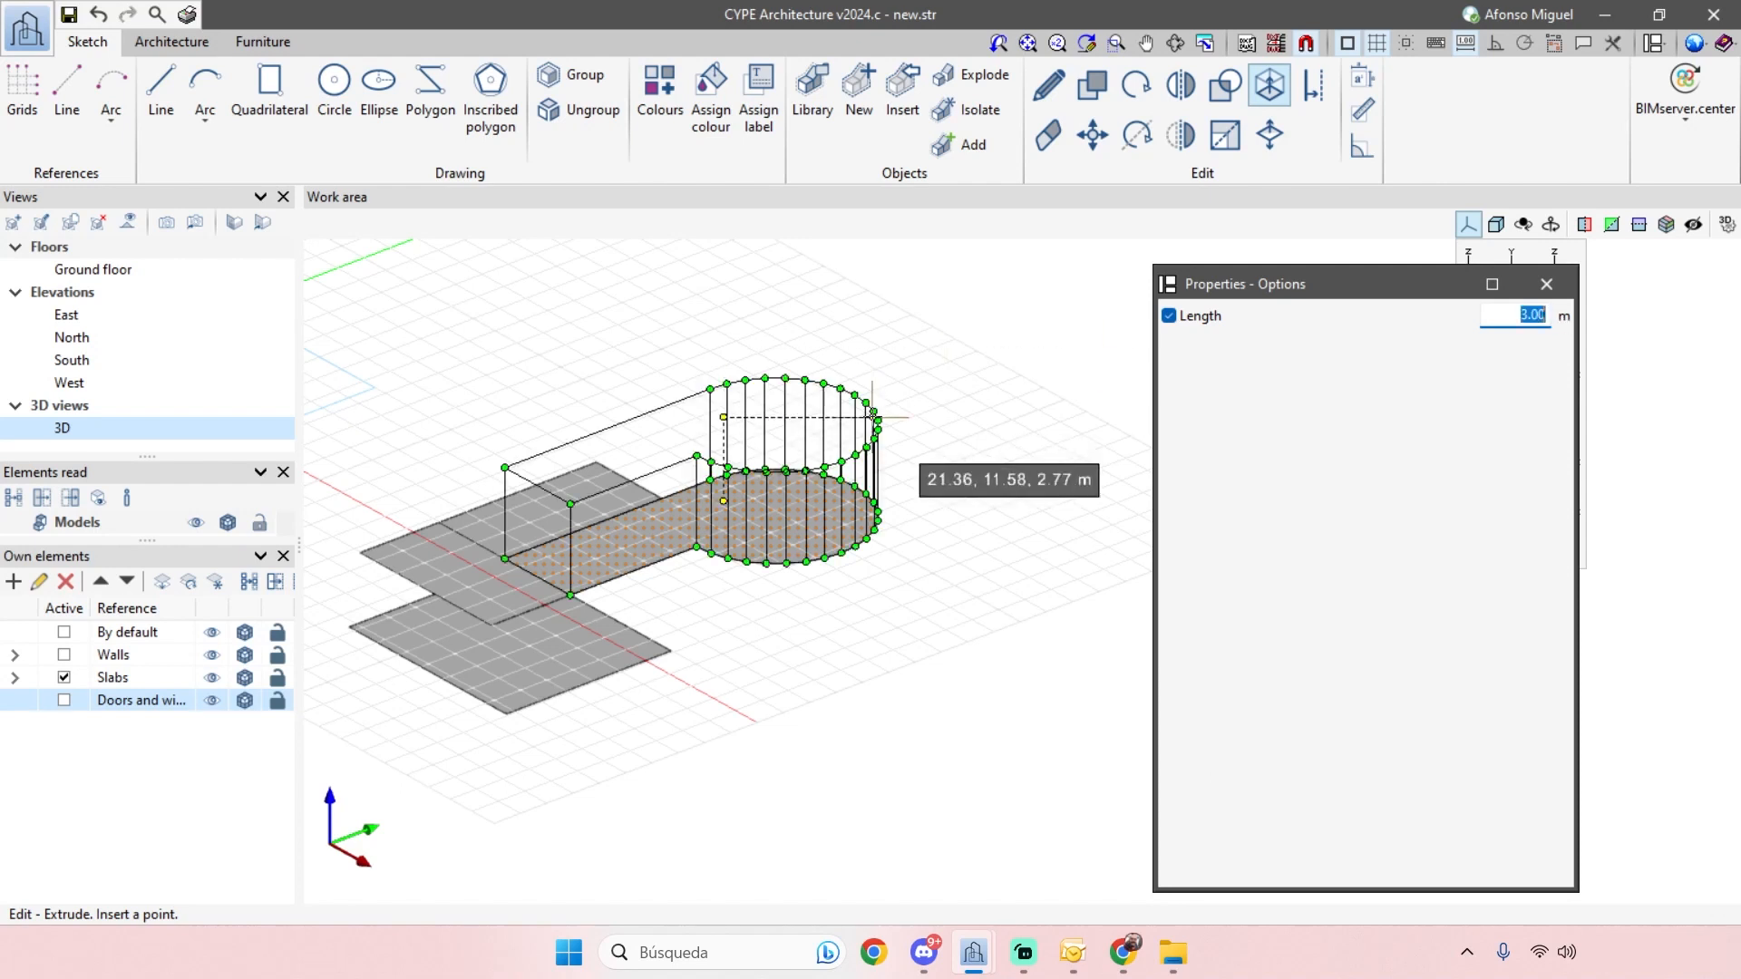
click(799, 495)
- Extrude the remaining flat rectangular faces upwards by 3 m as well
middle_drag(899, 575, 564, 634)
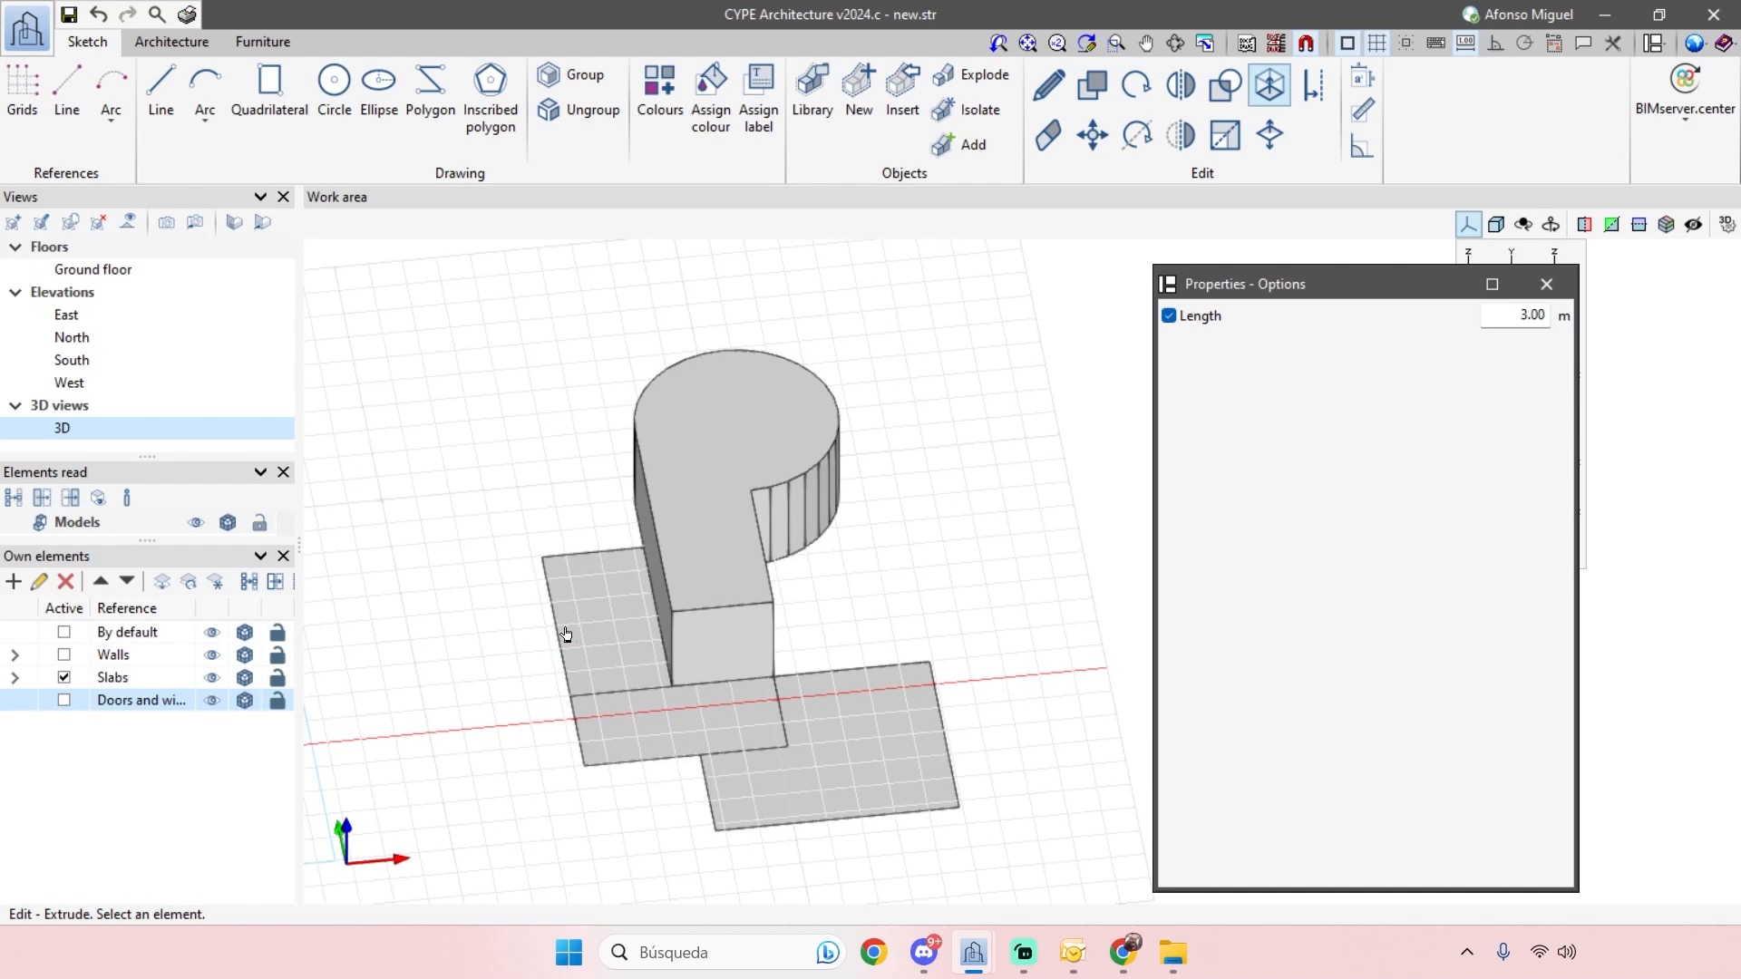
click(929, 776)
middle_drag(1031, 655, 846, 548)
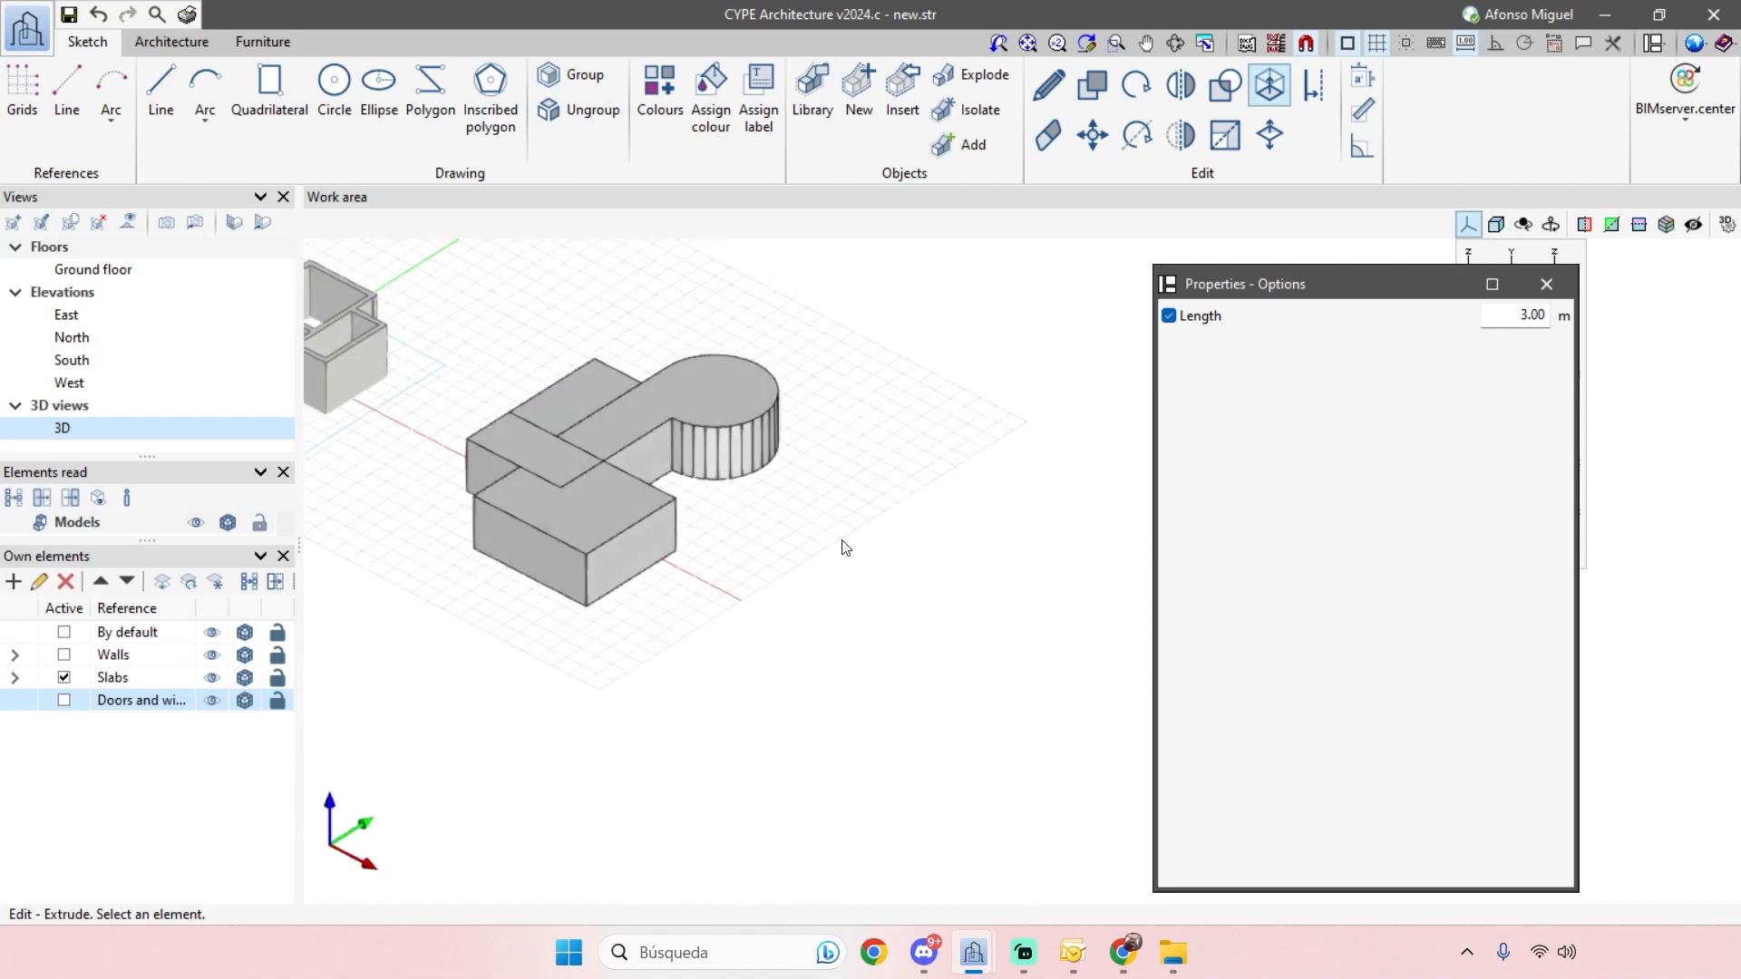
- Copy the whole extruded volume along the X axis to free space beside the original, with orthogonal mode on
click(1093, 84)
drag(562, 427, 825, 618)
right_click(580, 692)
click(581, 692)
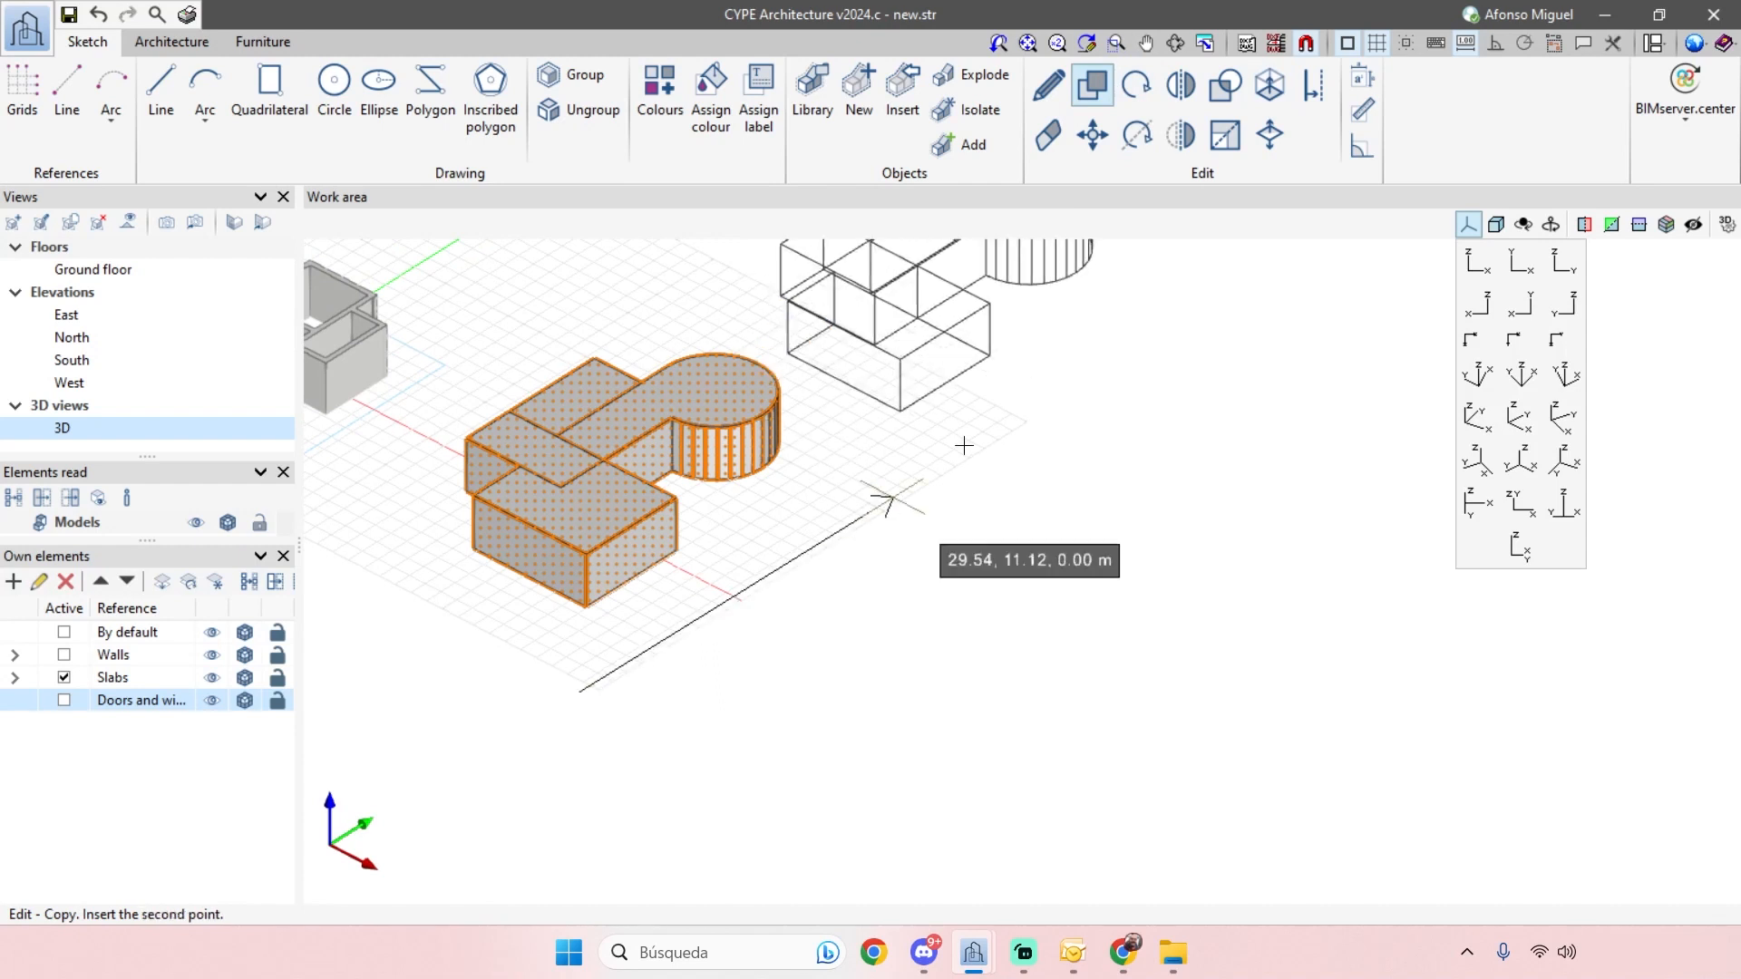
middle_drag(910, 526, 852, 566)
click(1496, 44)
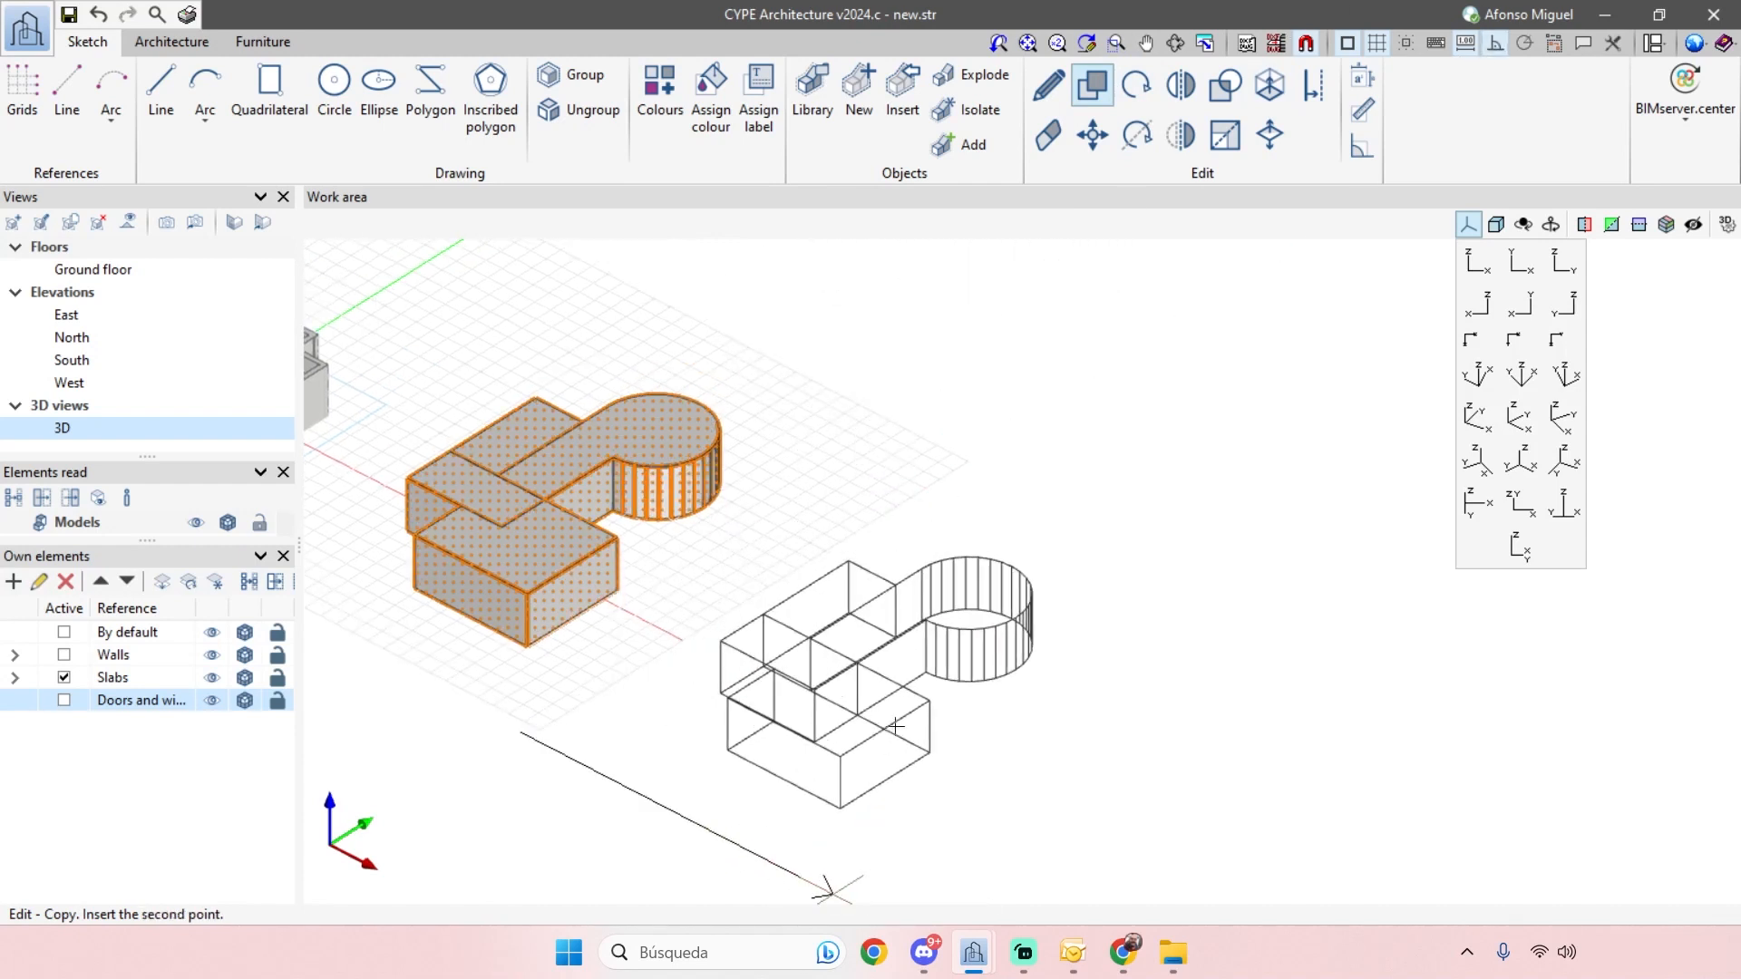
click(1477, 262)
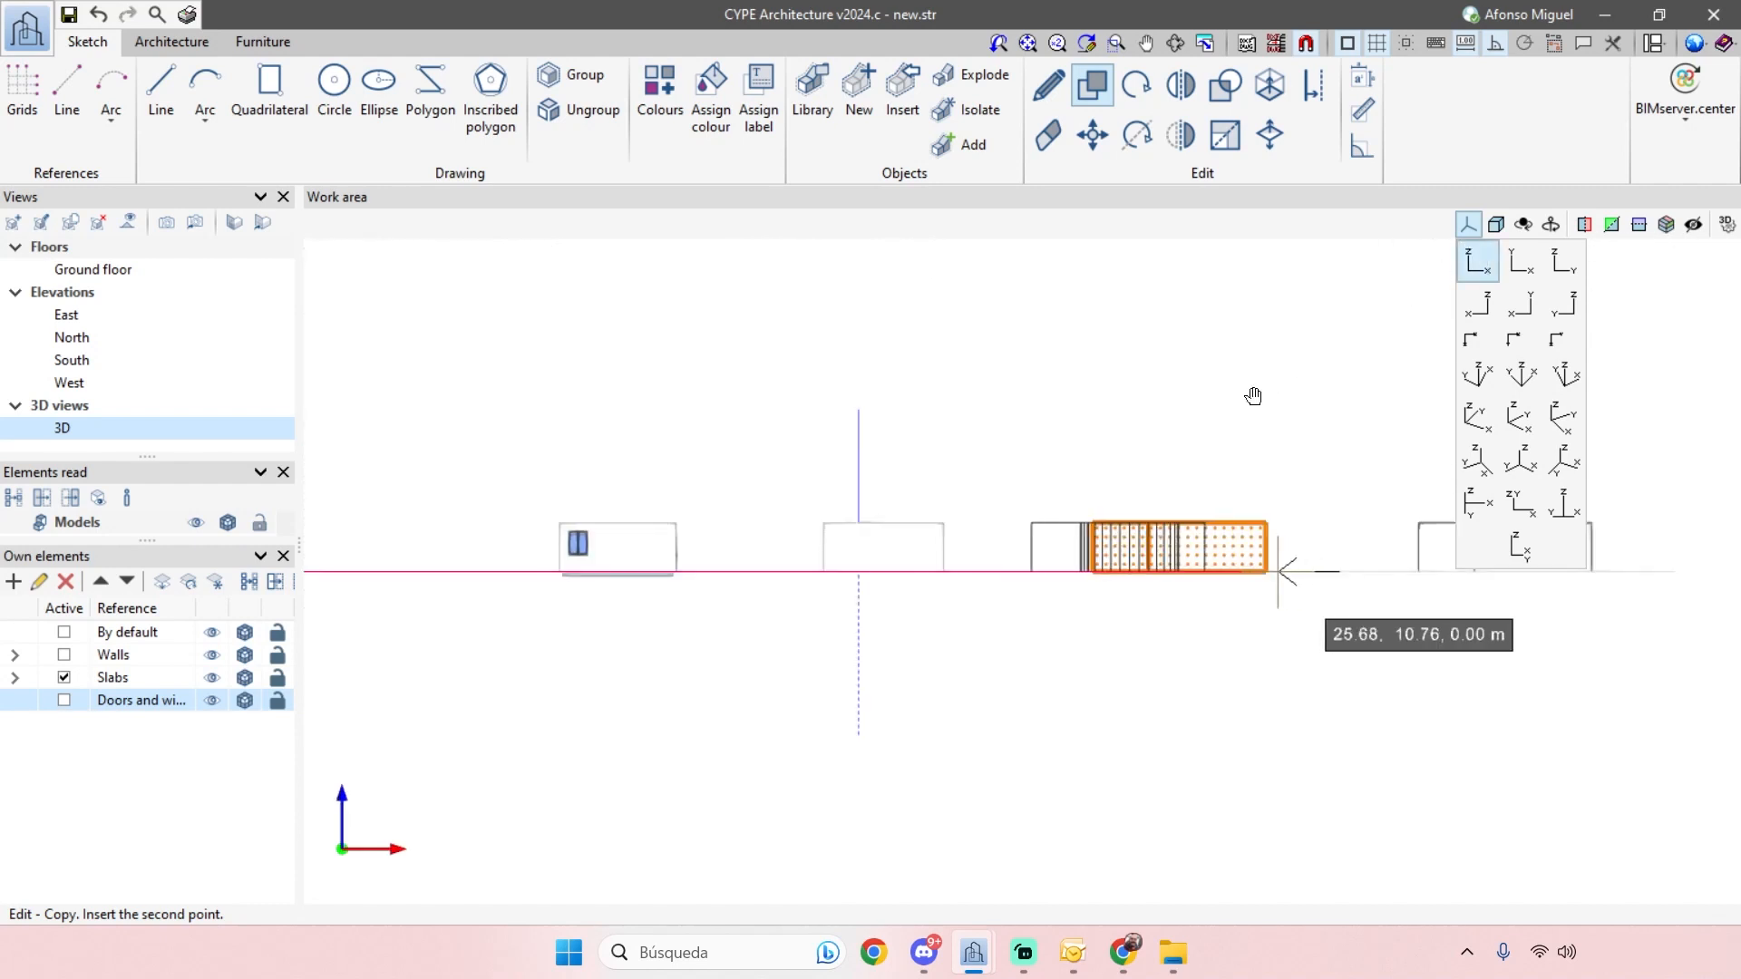
- Delete the raised faces and edges of the copied volume in front view, keeping only its flat base faces
click(1048, 135)
drag(1276, 542, 998, 639)
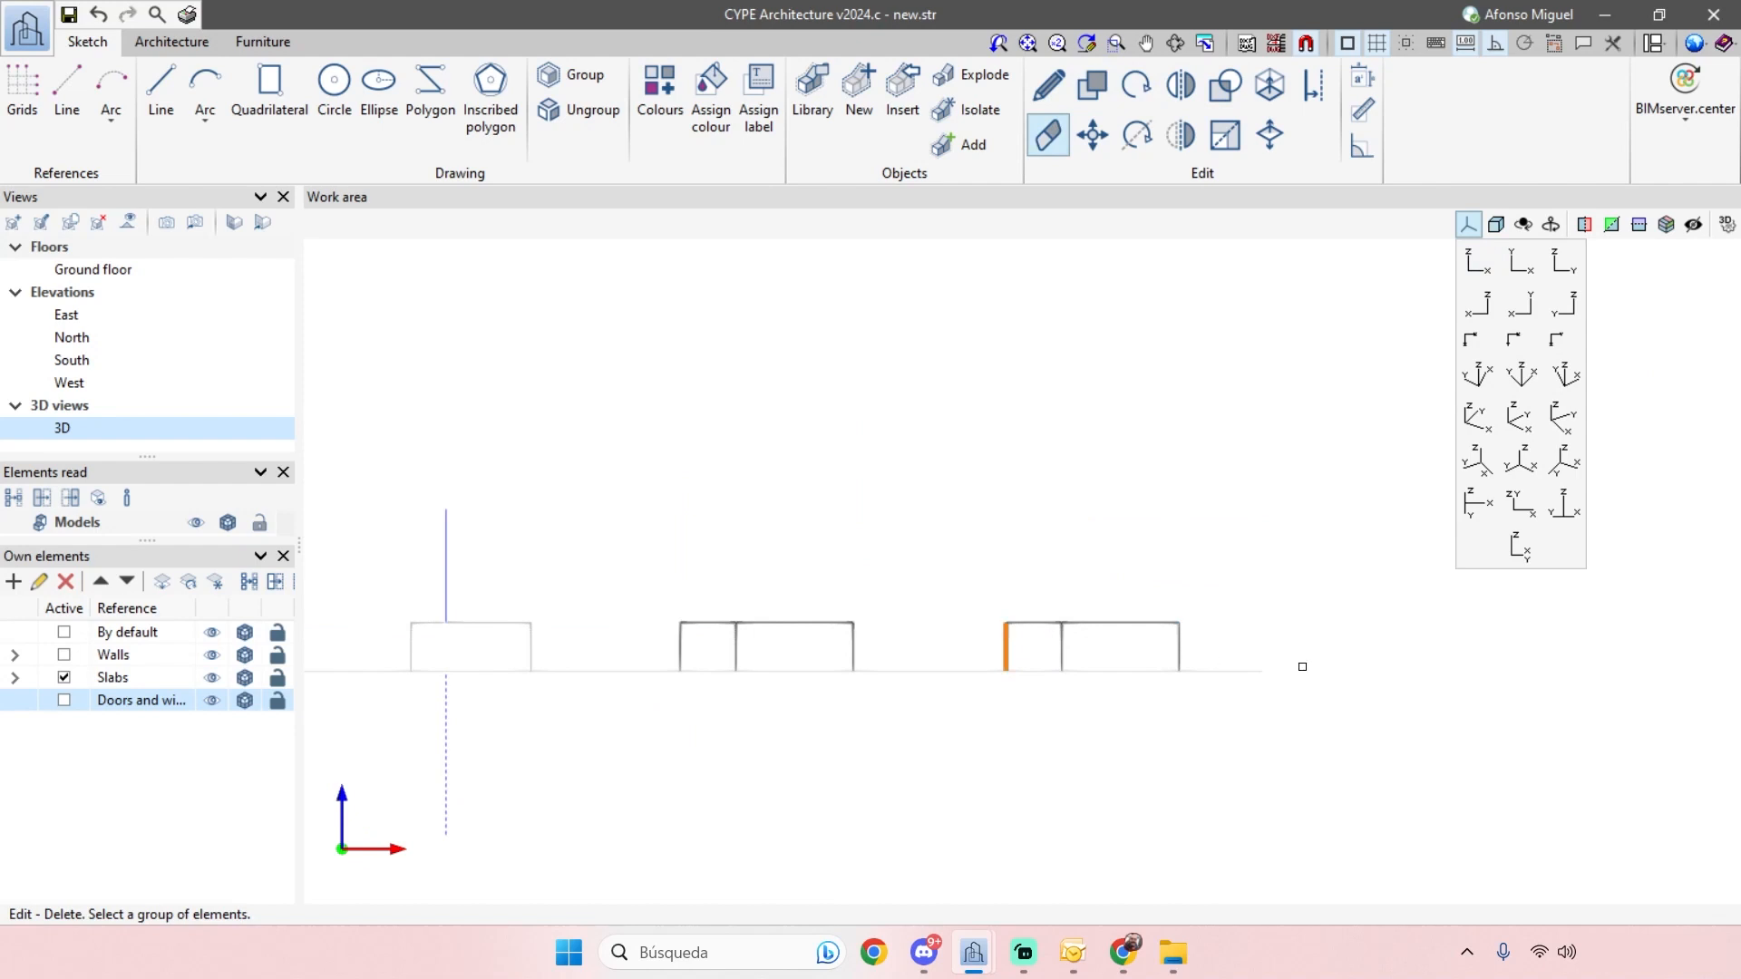
shift+middle_drag(1302, 667, 1201, 707)
click(1477, 261)
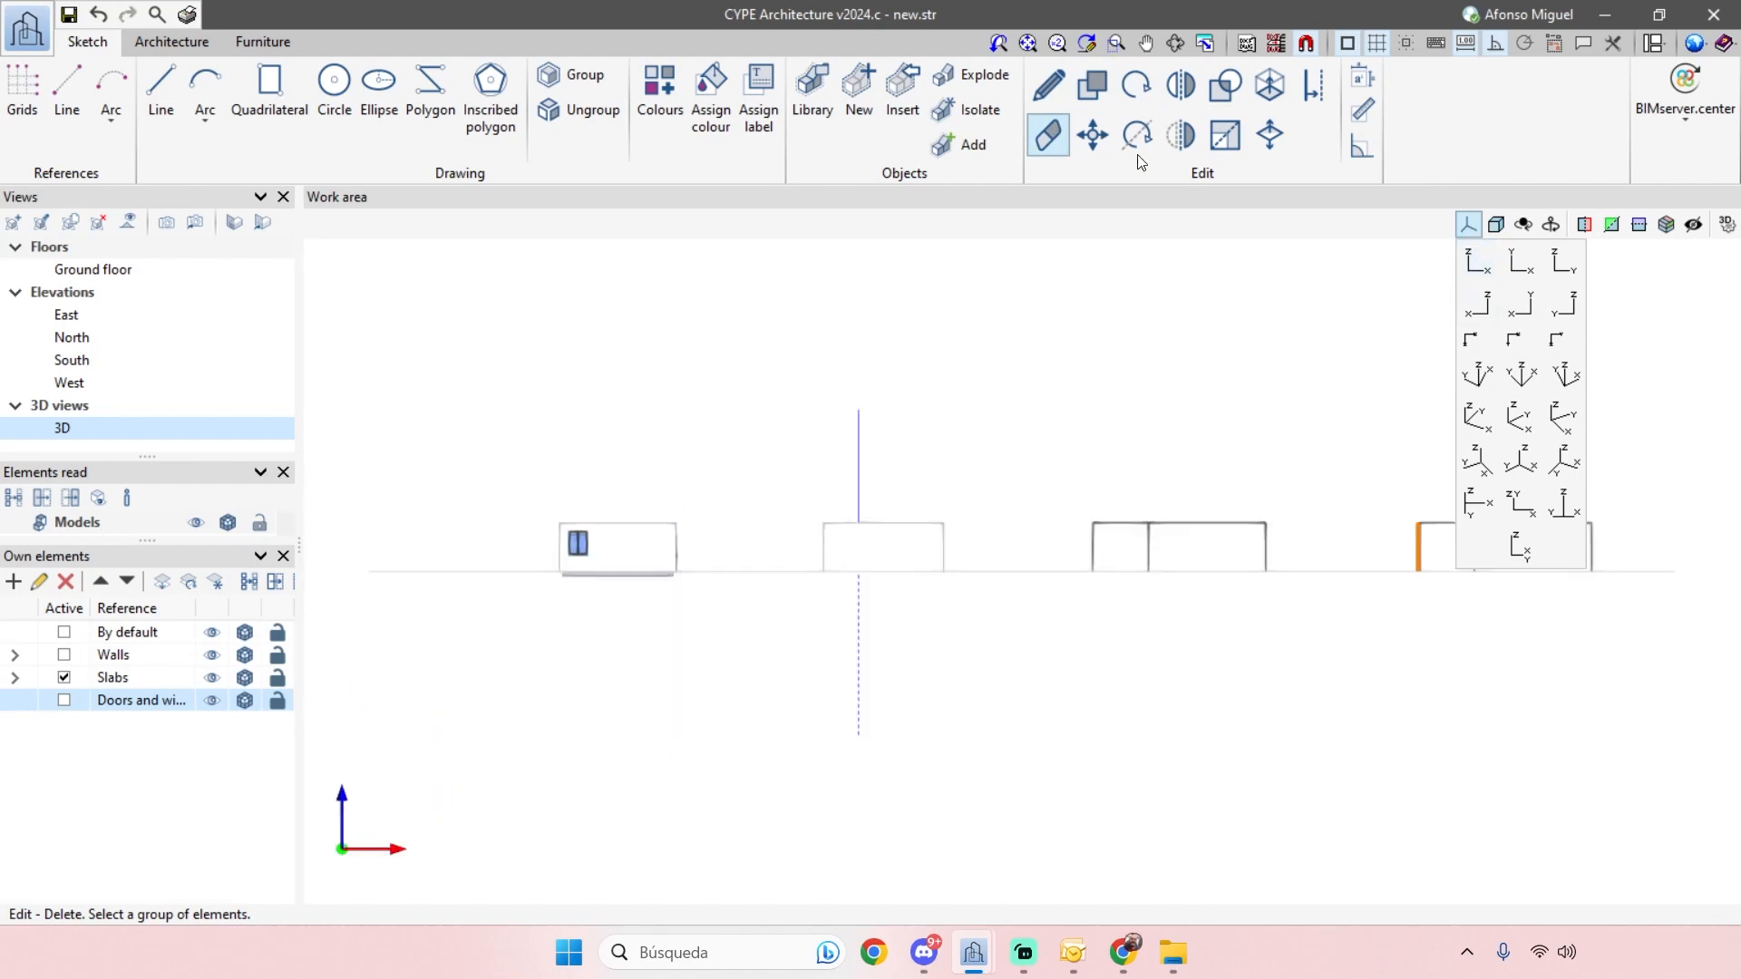
middle_drag(1270, 441, 869, 497)
drag(1126, 553, 993, 595)
right_click(1006, 598)
- Examine the flat copy, the extruded volume and the earlier house models in 3D
shift+middle_drag(1007, 598, 1134, 515)
middle_drag(1134, 515, 1178, 391)
scroll(778, 569, up, 1)
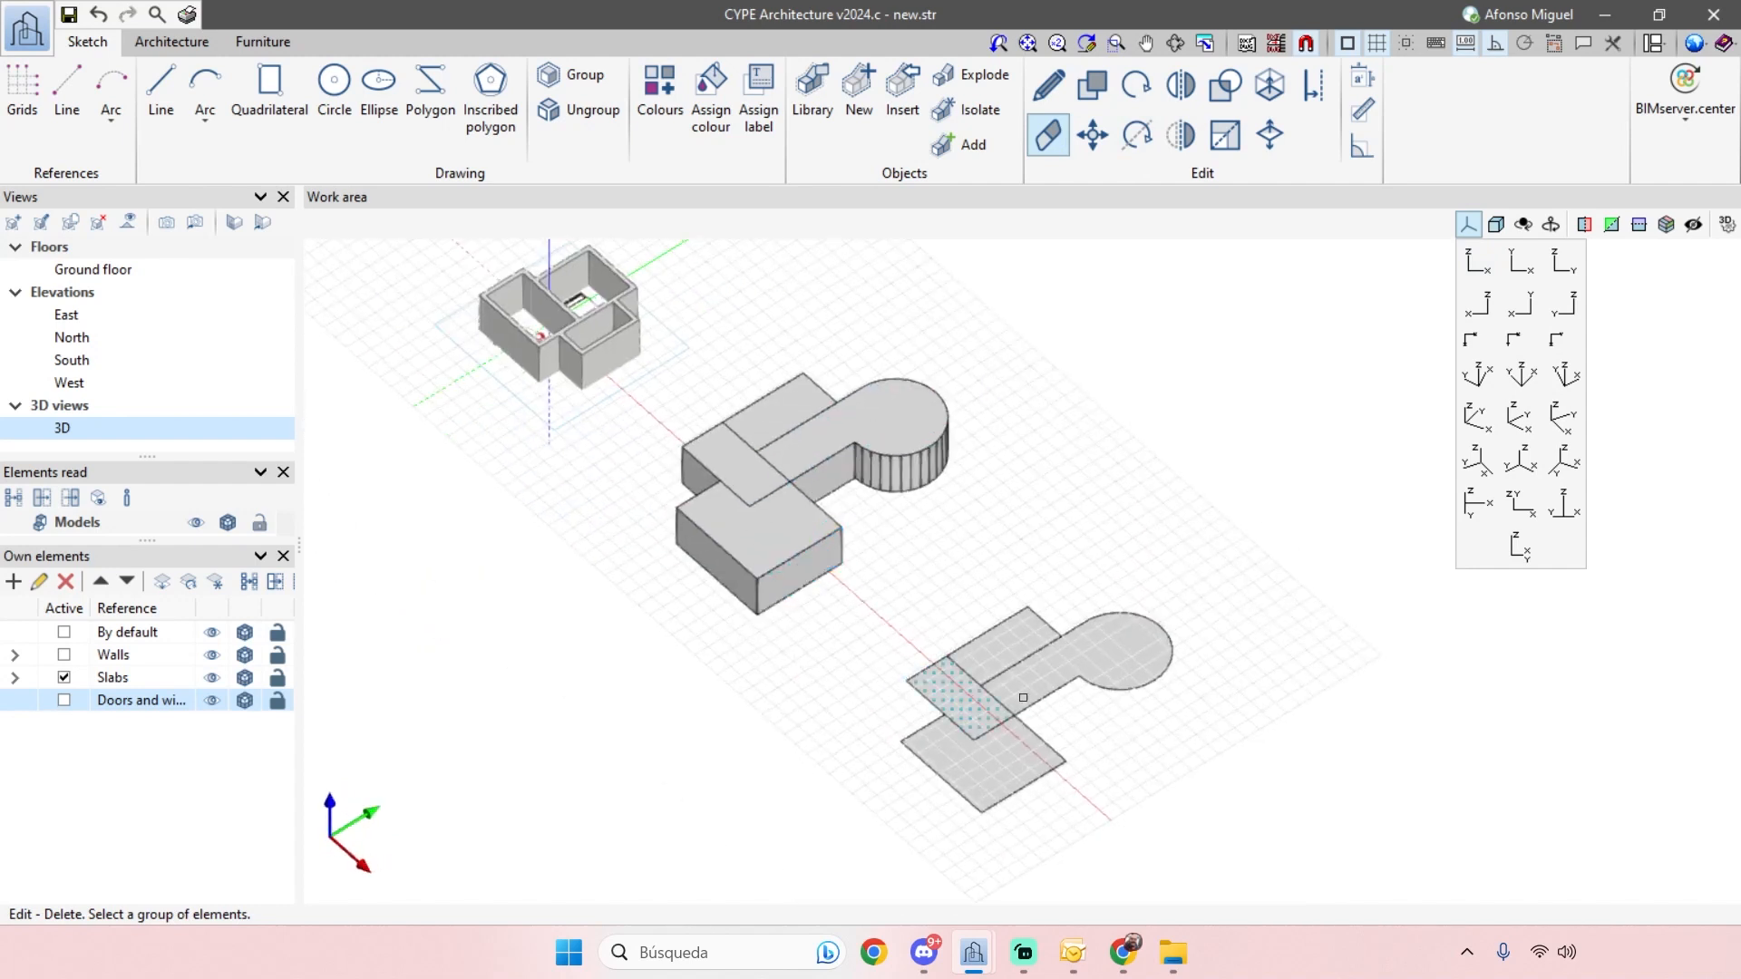
scroll(1144, 712, up, 4)
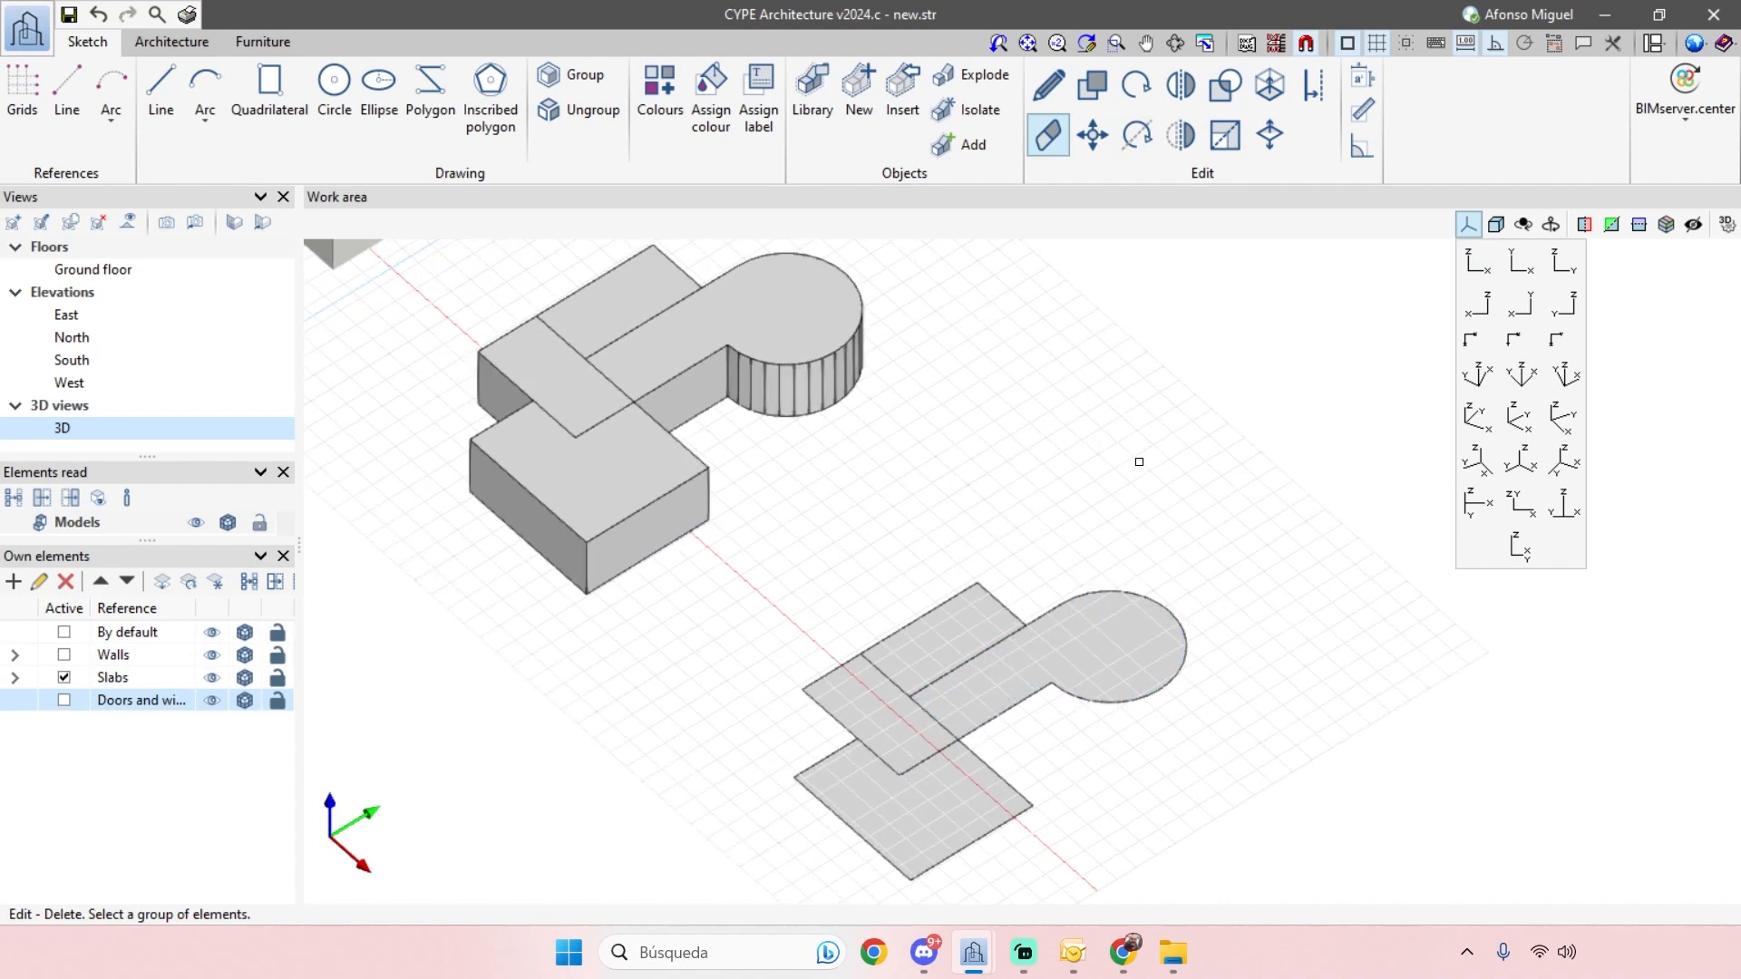
scroll(1080, 457, down, 4)
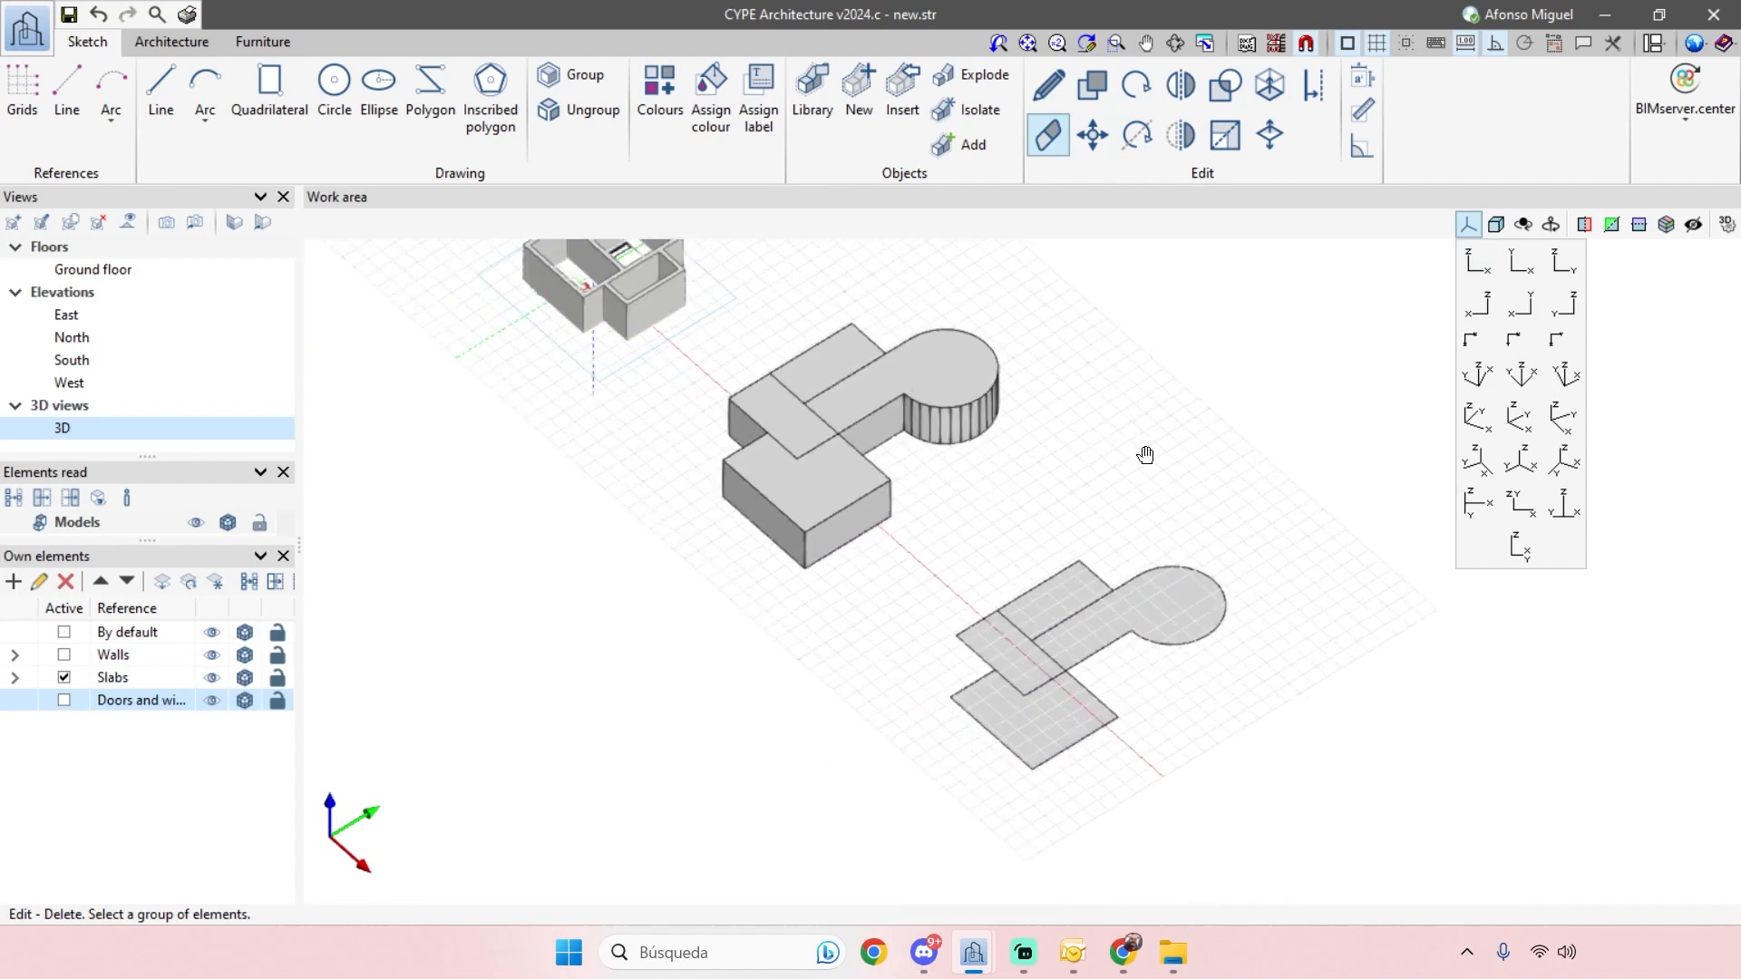
scroll(991, 563, down, 2)
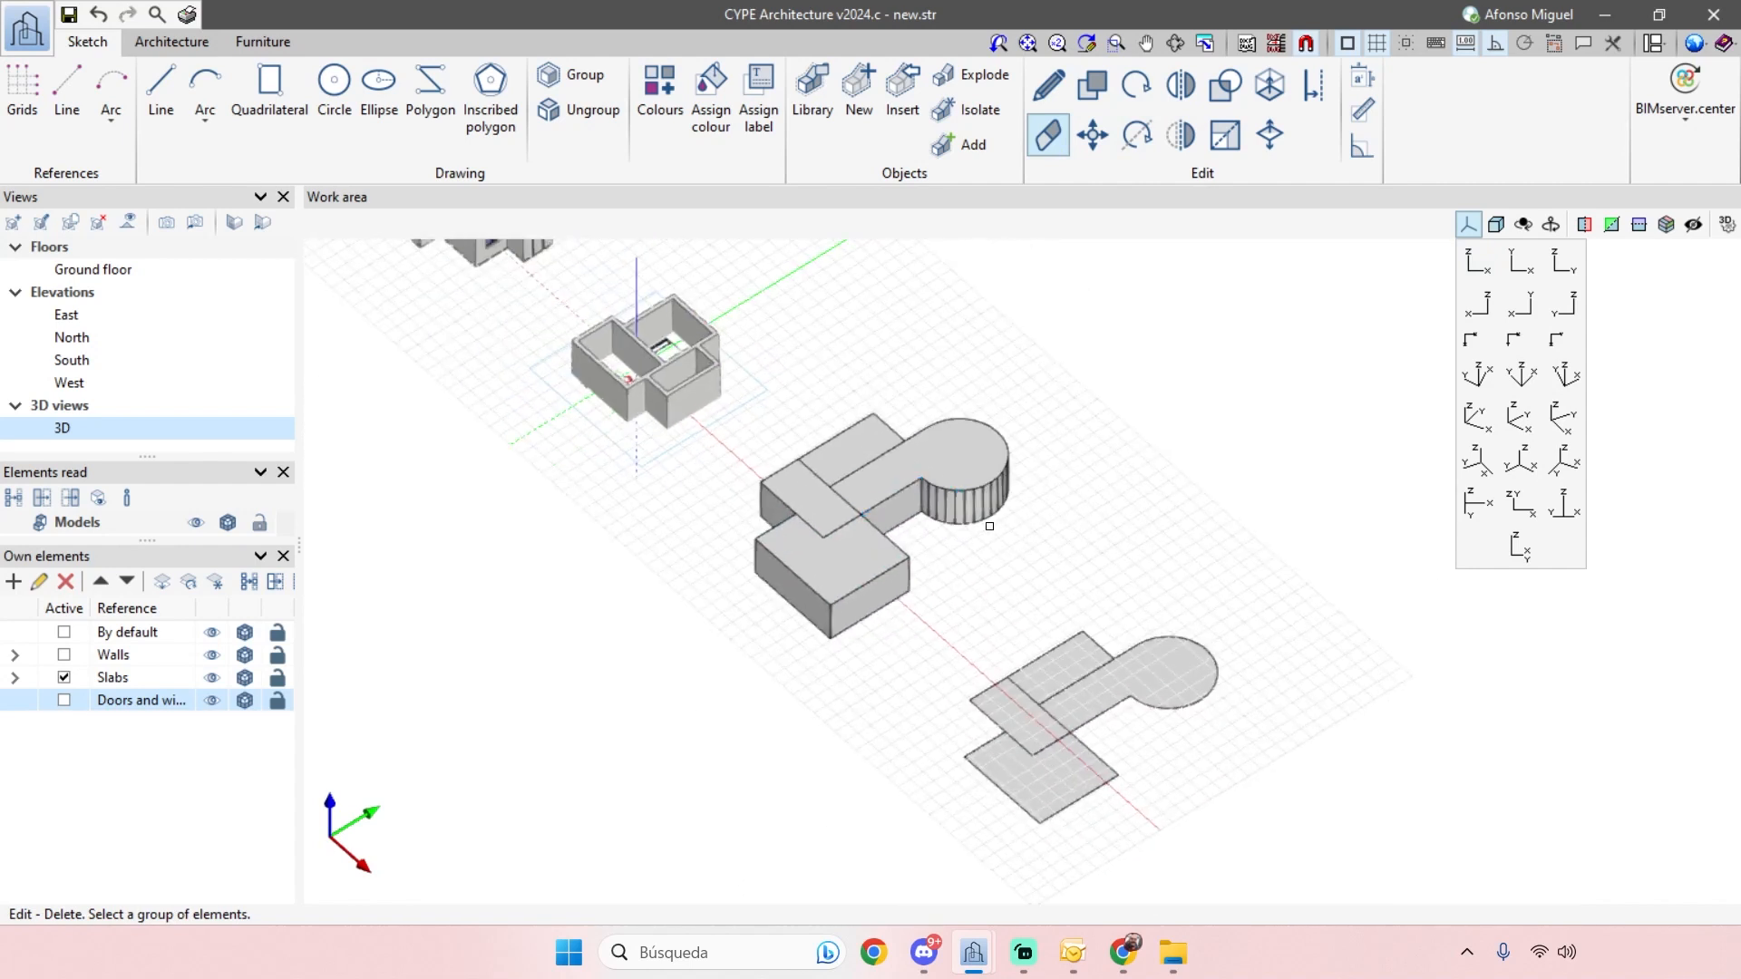
scroll(990, 526, up, 3)
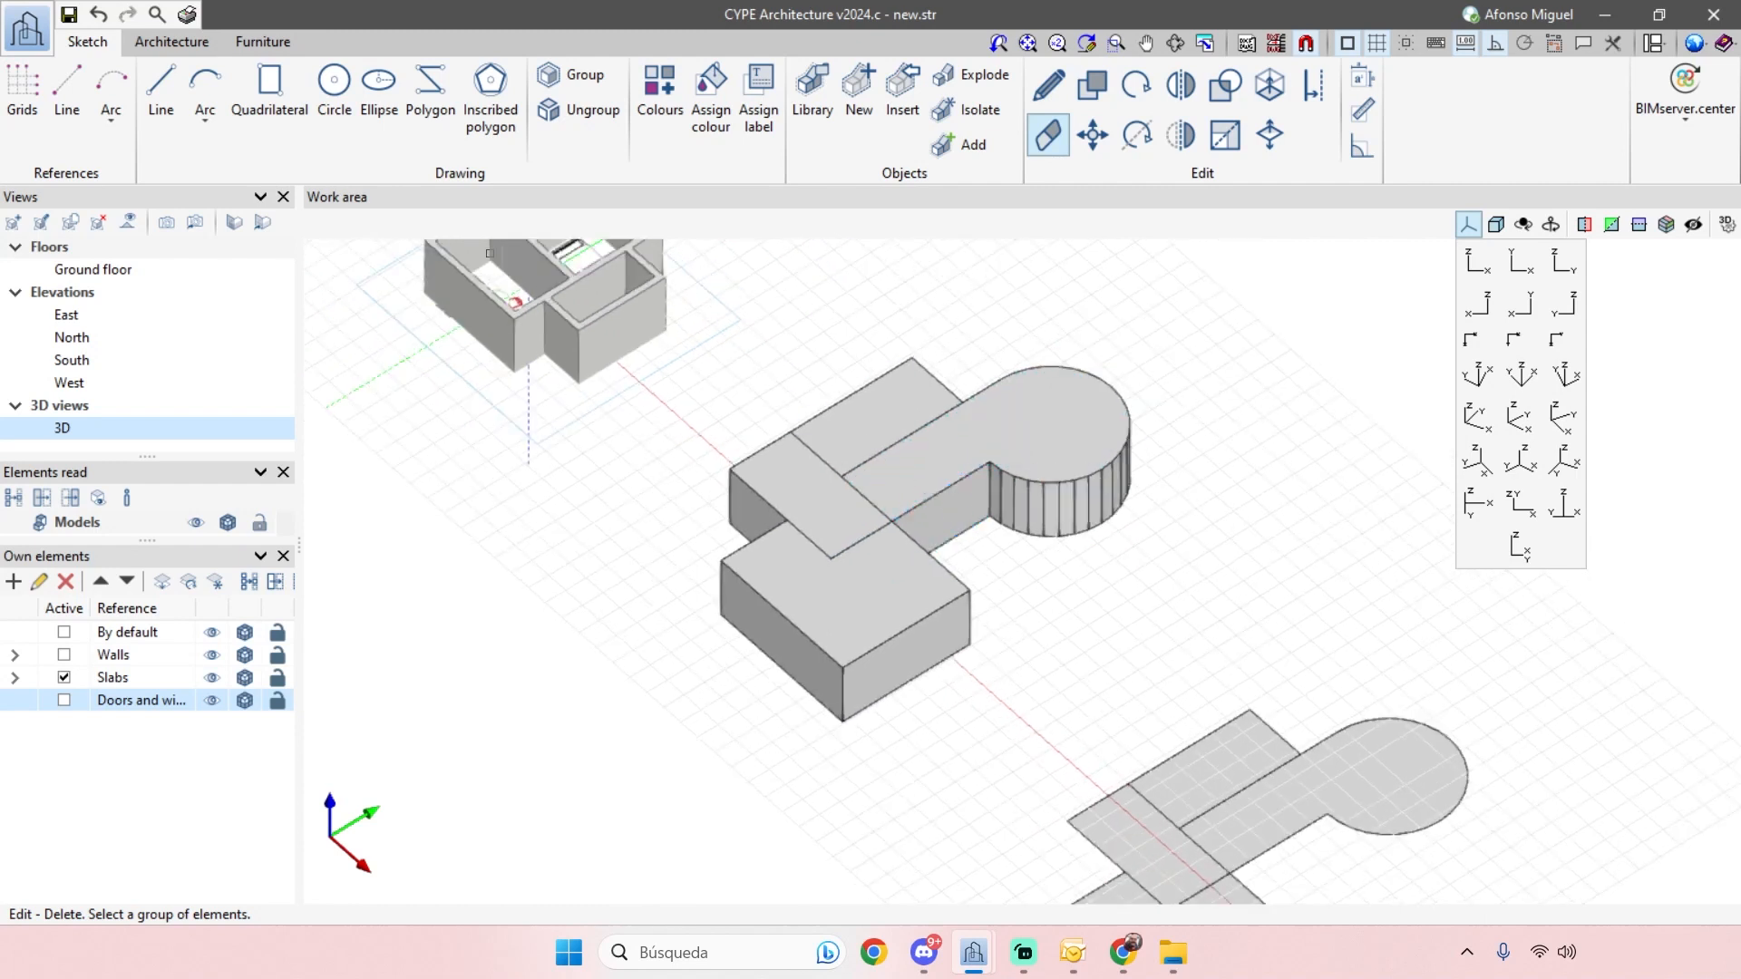
scroll(648, 476, down, 1)
scroll(830, 465, down, 2)
middle_drag(839, 463, 837, 519)
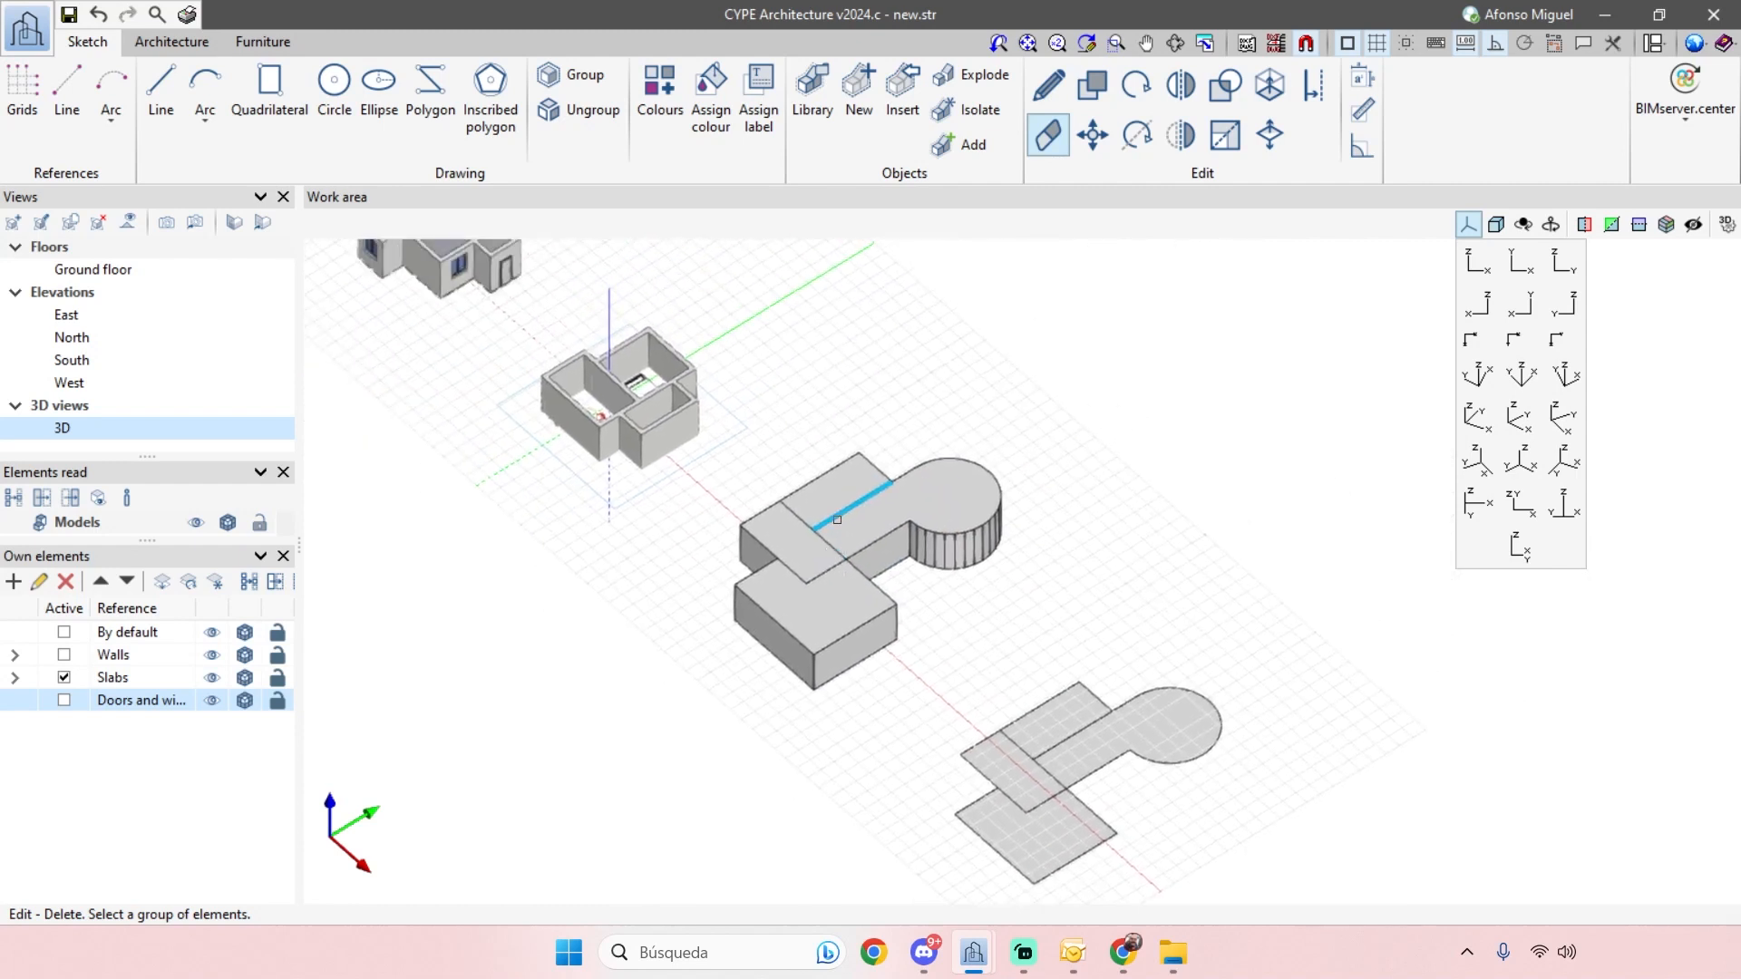
scroll(837, 520, up, 2)
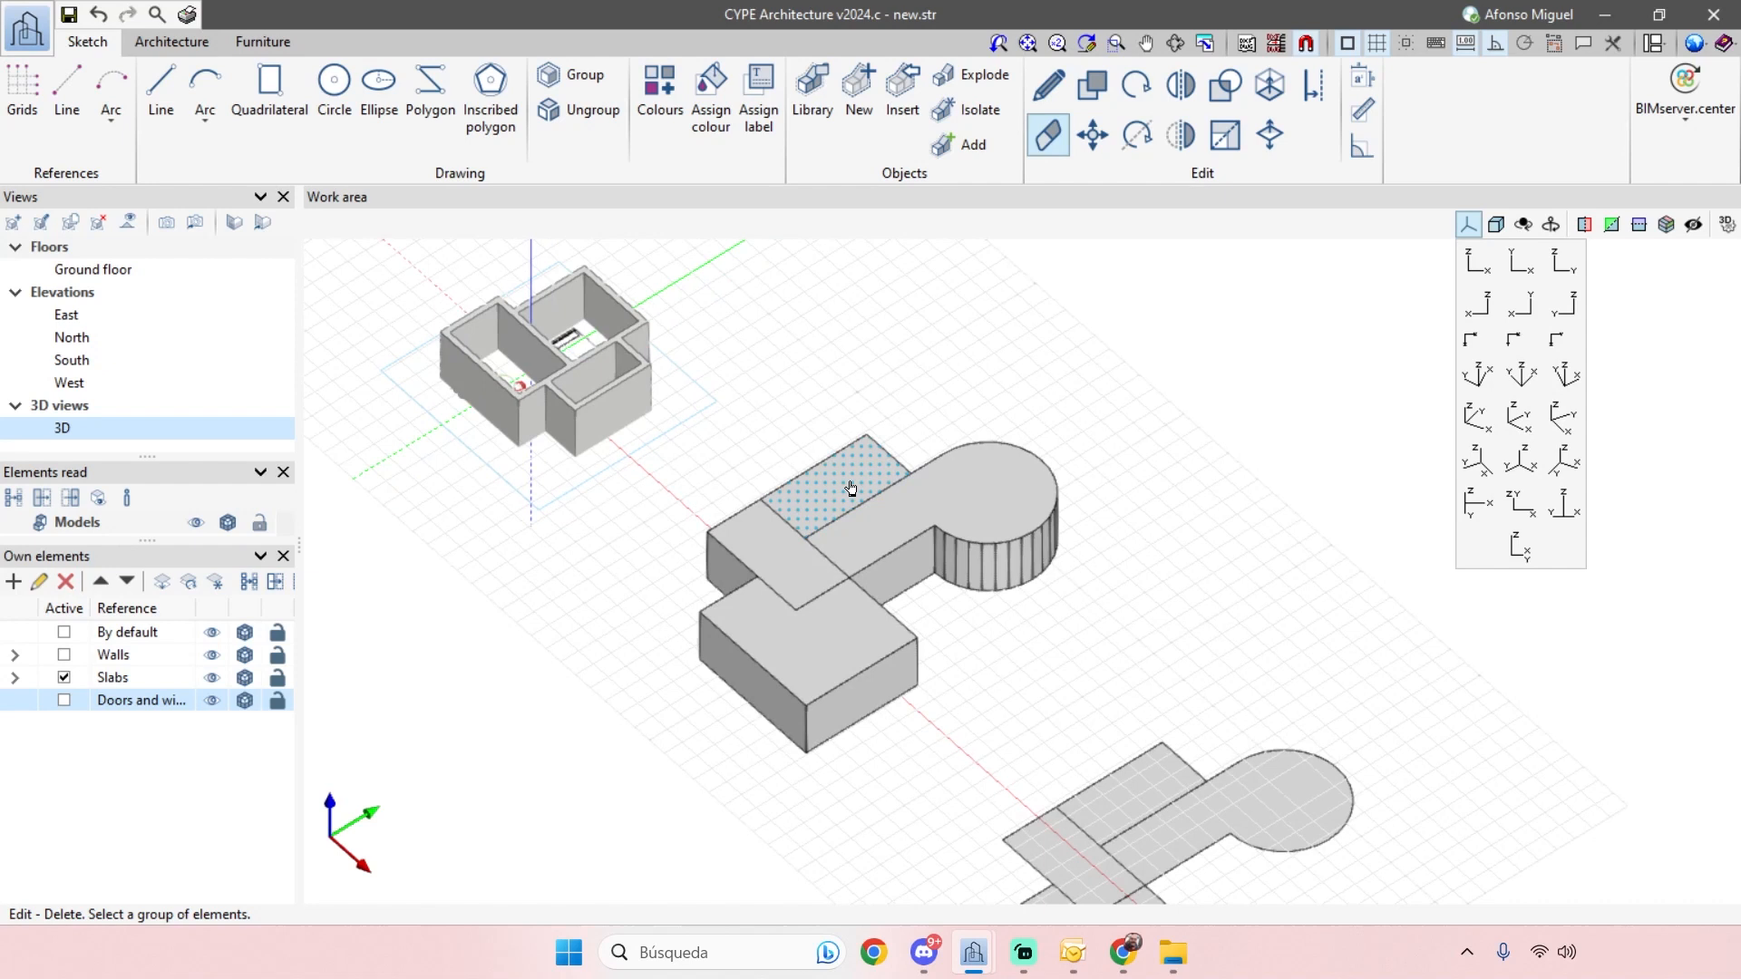
scroll(1289, 723, down, 1)
middle_drag(1136, 618, 1020, 487)
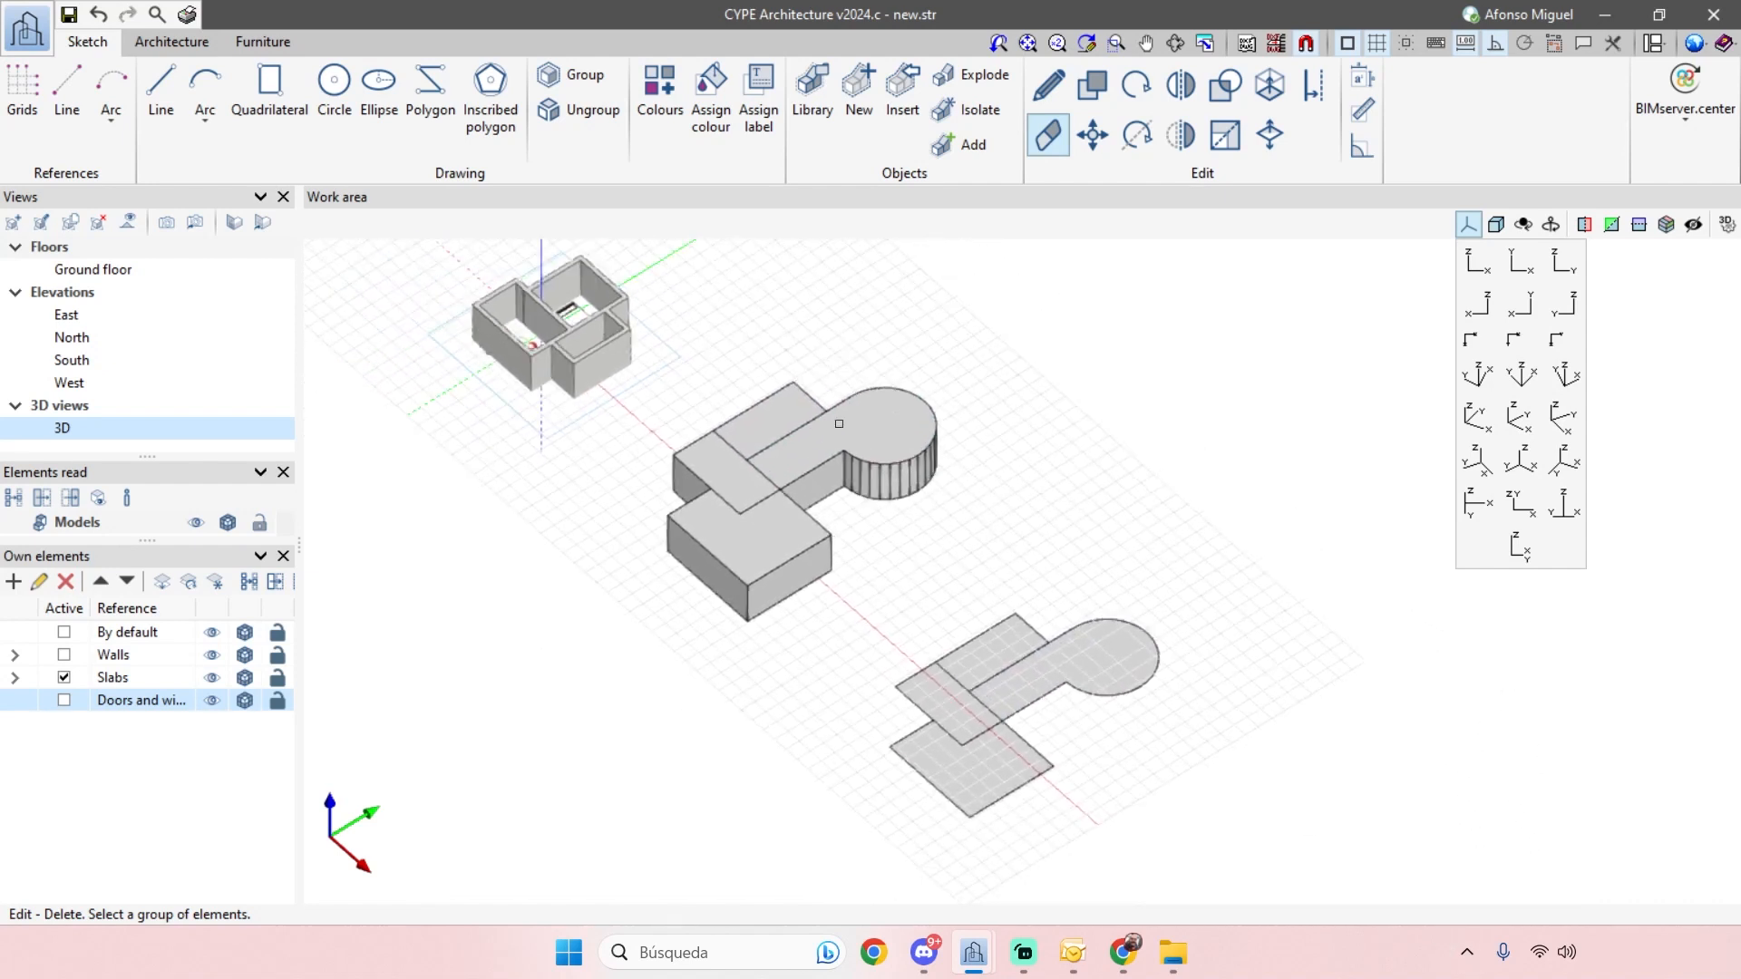
scroll(870, 381, up, 3)
middle_drag(753, 493, 792, 466)
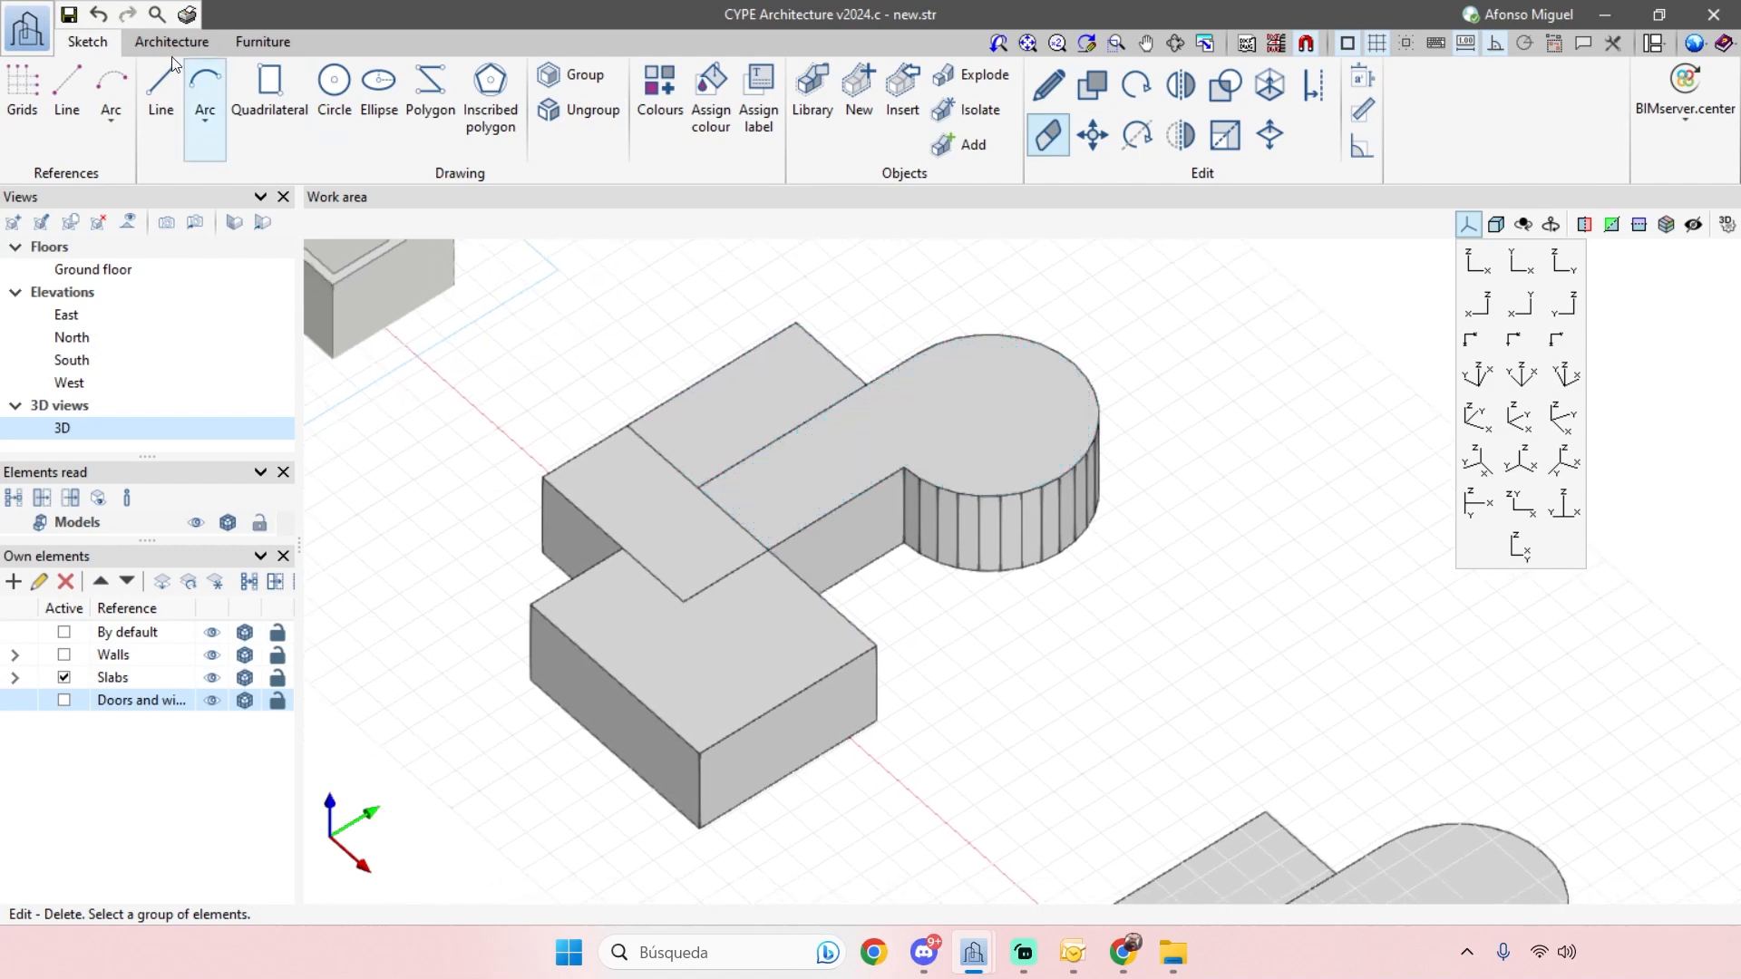
- Make Walls the active layer and start a wall with the By surface area entry mode
click(171, 41)
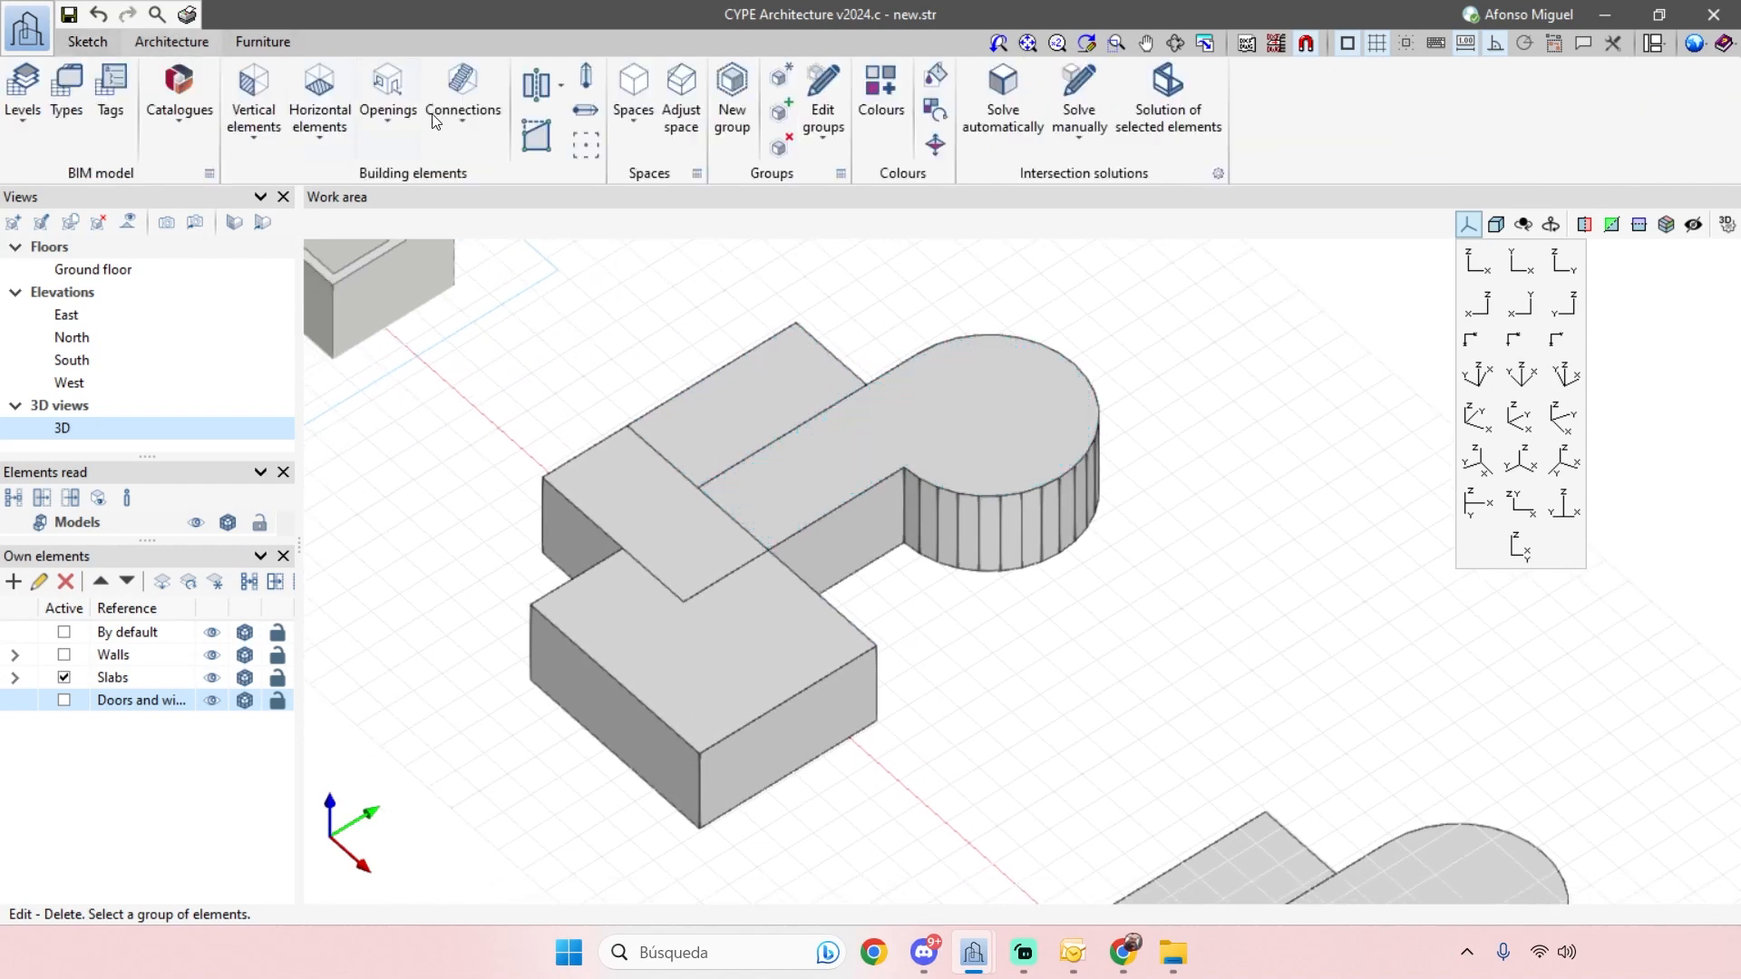
click(253, 129)
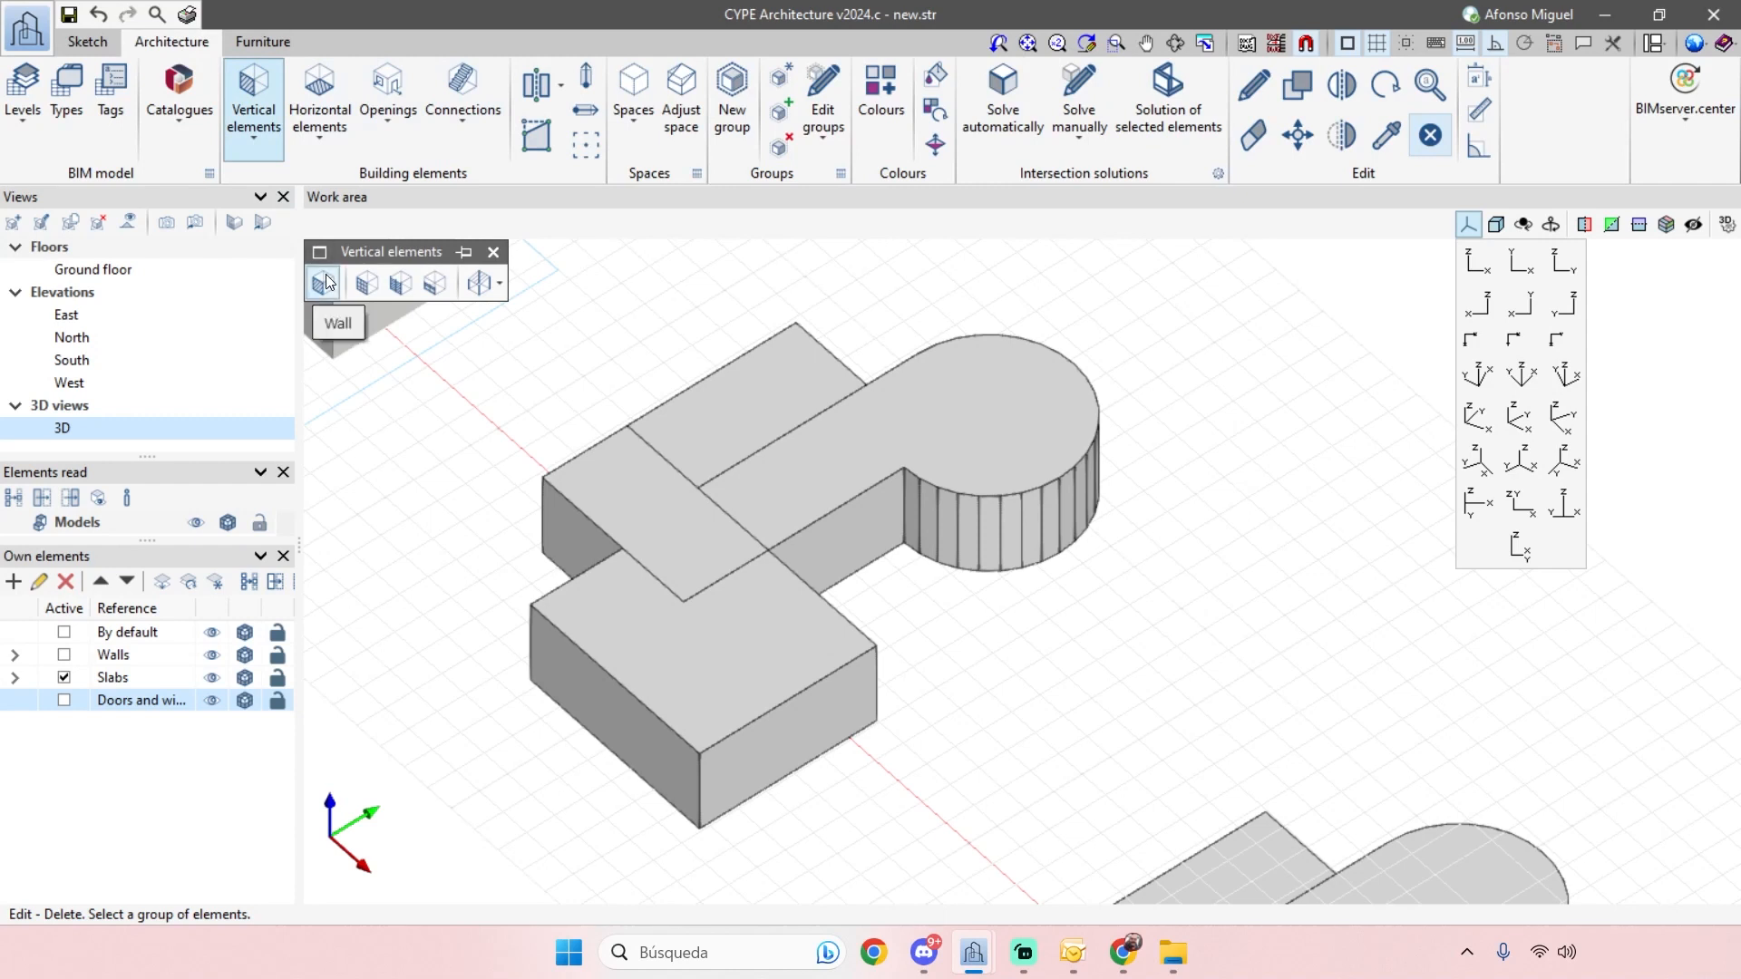
click(64, 656)
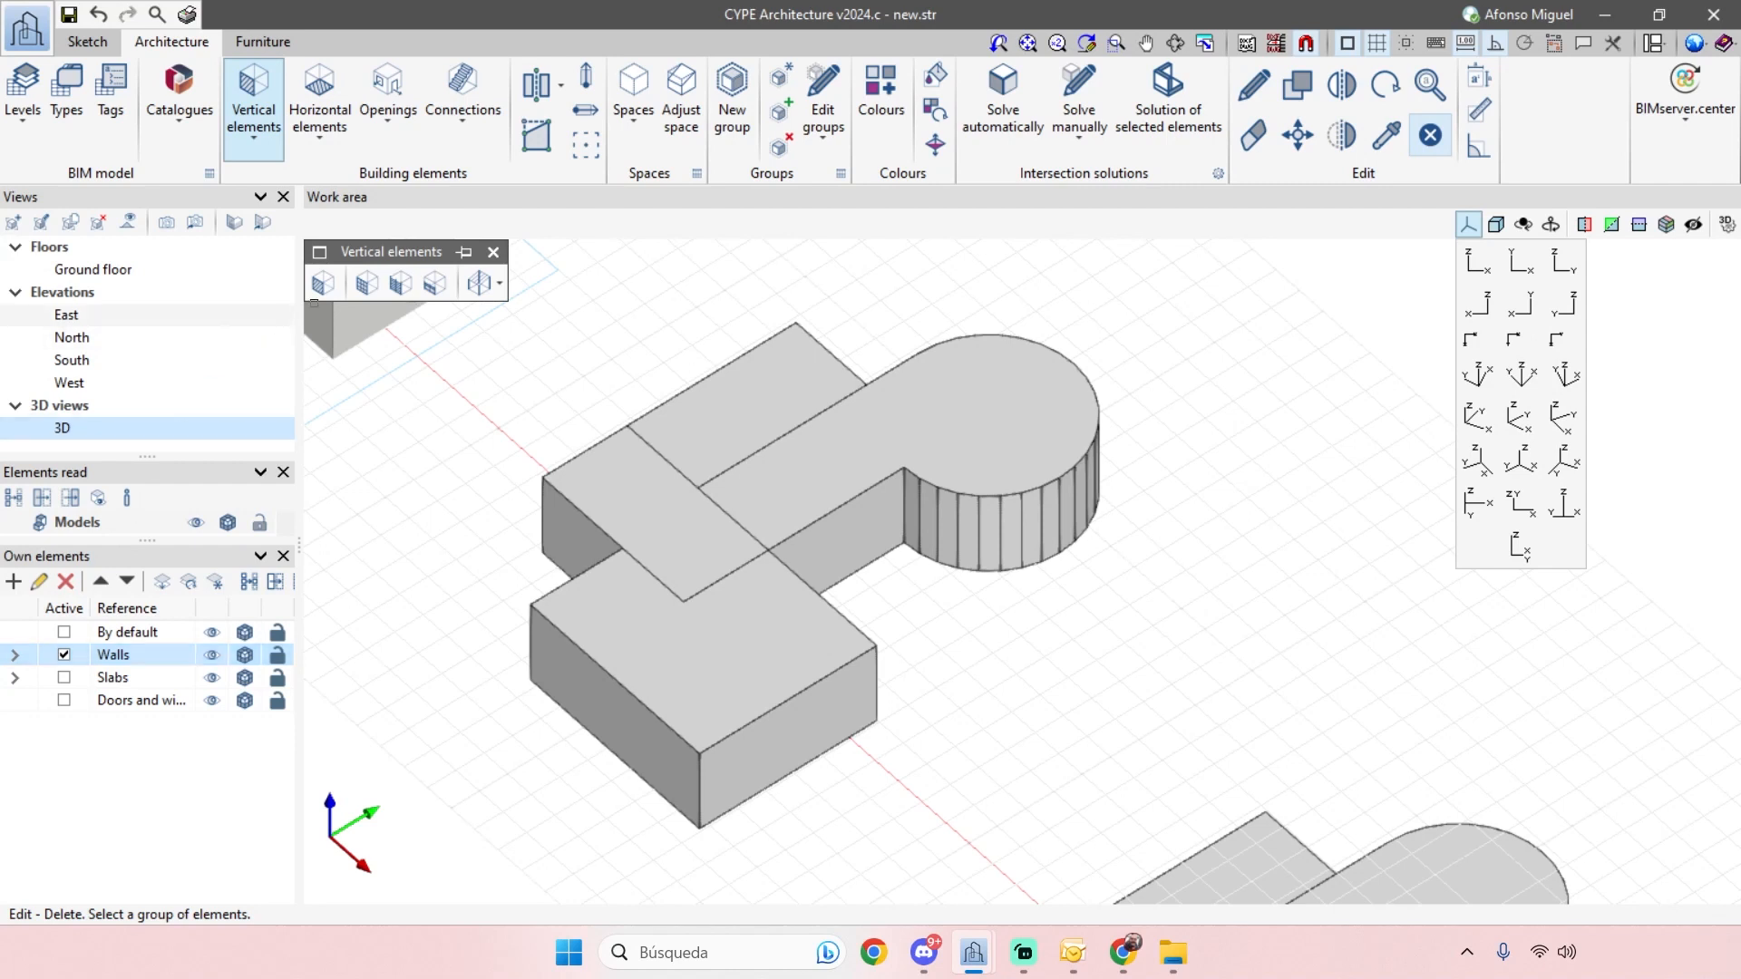
click(326, 285)
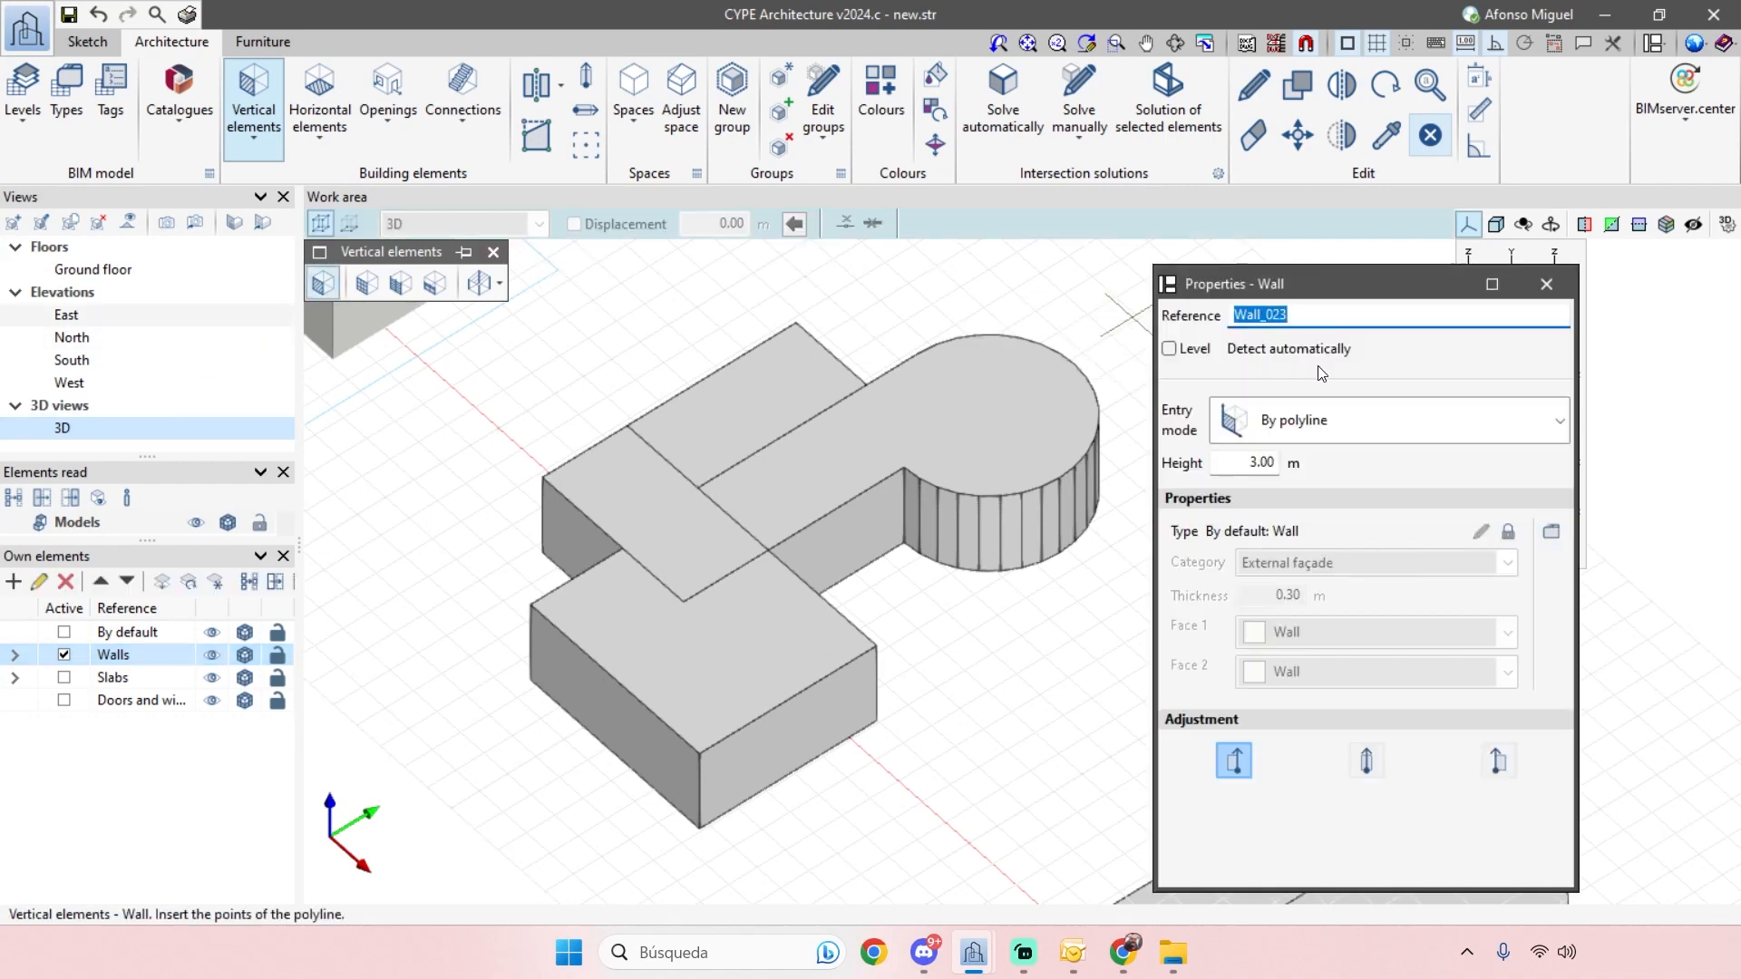
click(1366, 410)
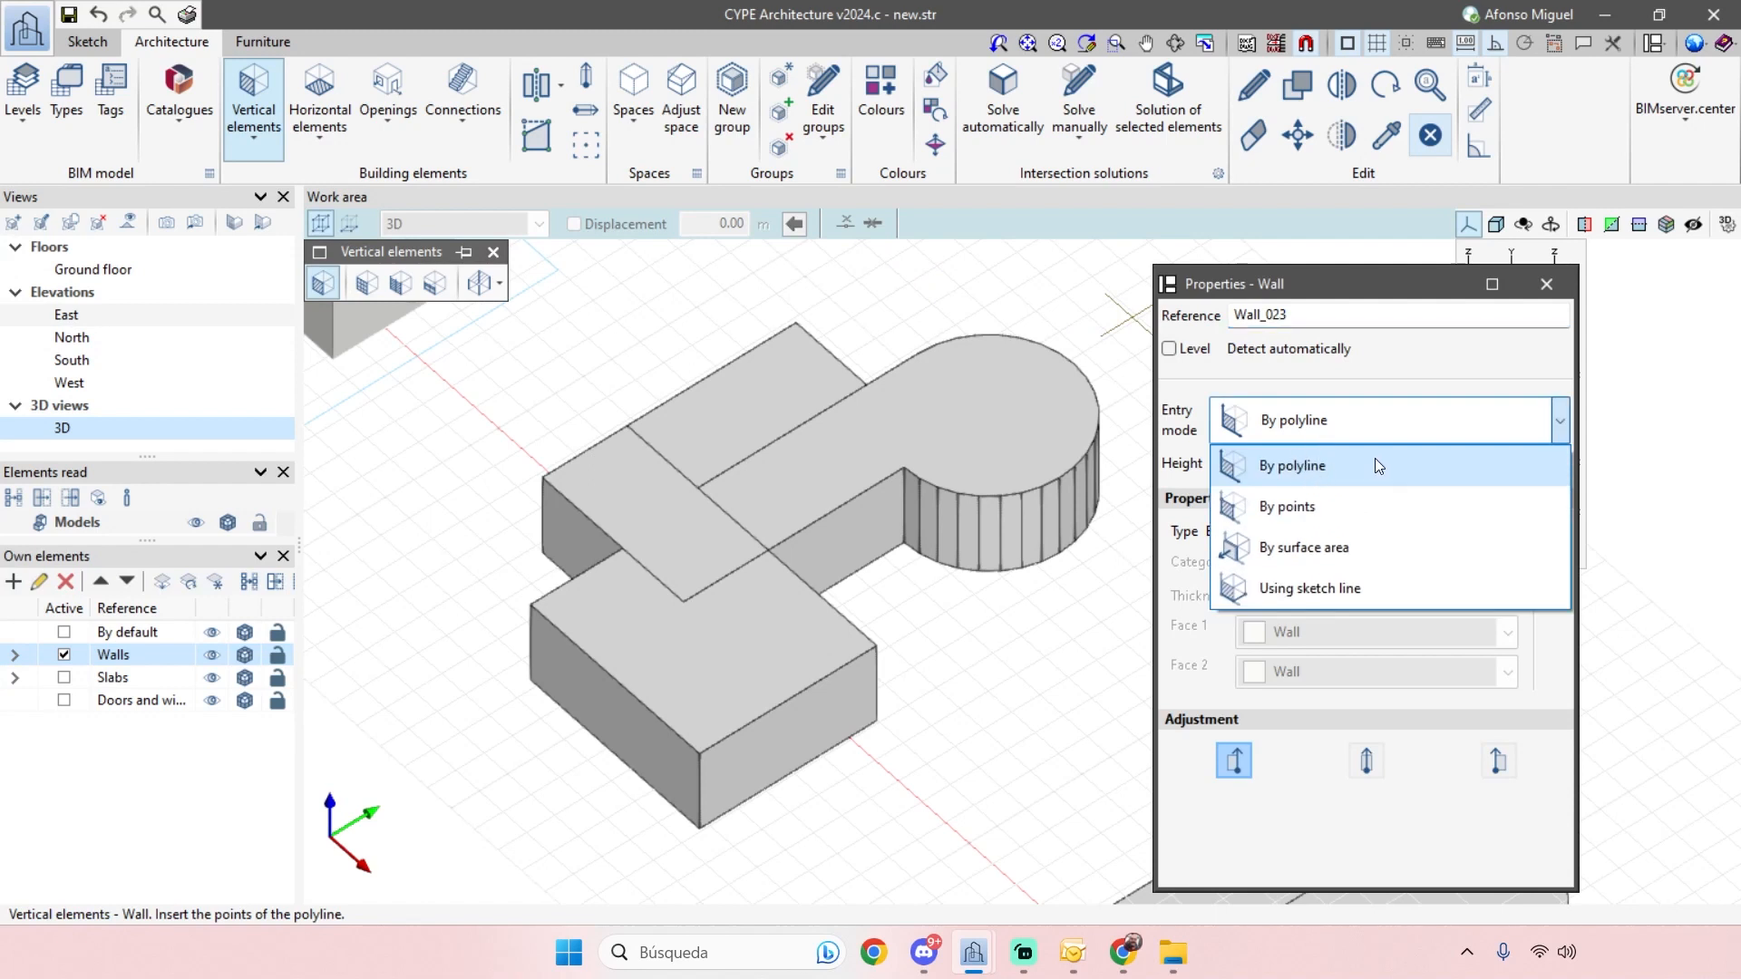
click(1368, 551)
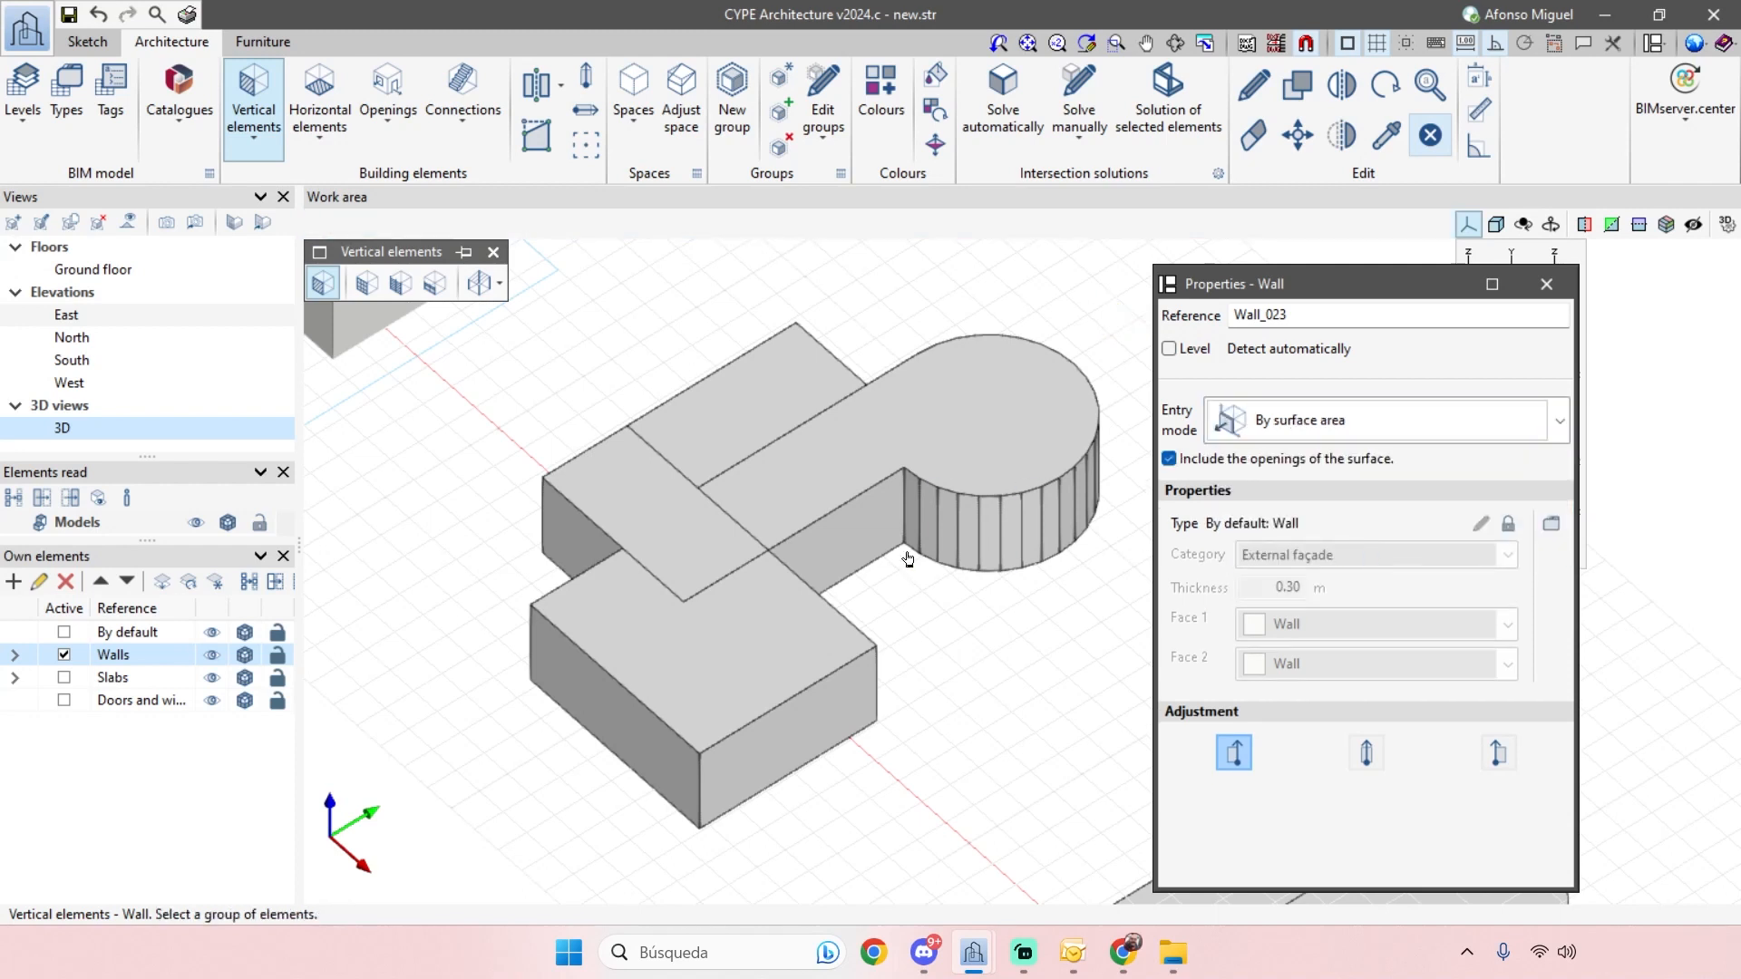
- Generate walls from the flat outer side faces of the extruded volume, leaving out the curved cylinder faces
shift+middle_drag(938, 685, 675, 666)
click(643, 535)
shift+middle_drag(665, 606, 1098, 616)
click(843, 780)
shift+middle_drag(889, 772, 1057, 747)
click(1087, 648)
click(1010, 654)
click(913, 666)
click(809, 632)
shift+middle_drag(635, 567, 984, 649)
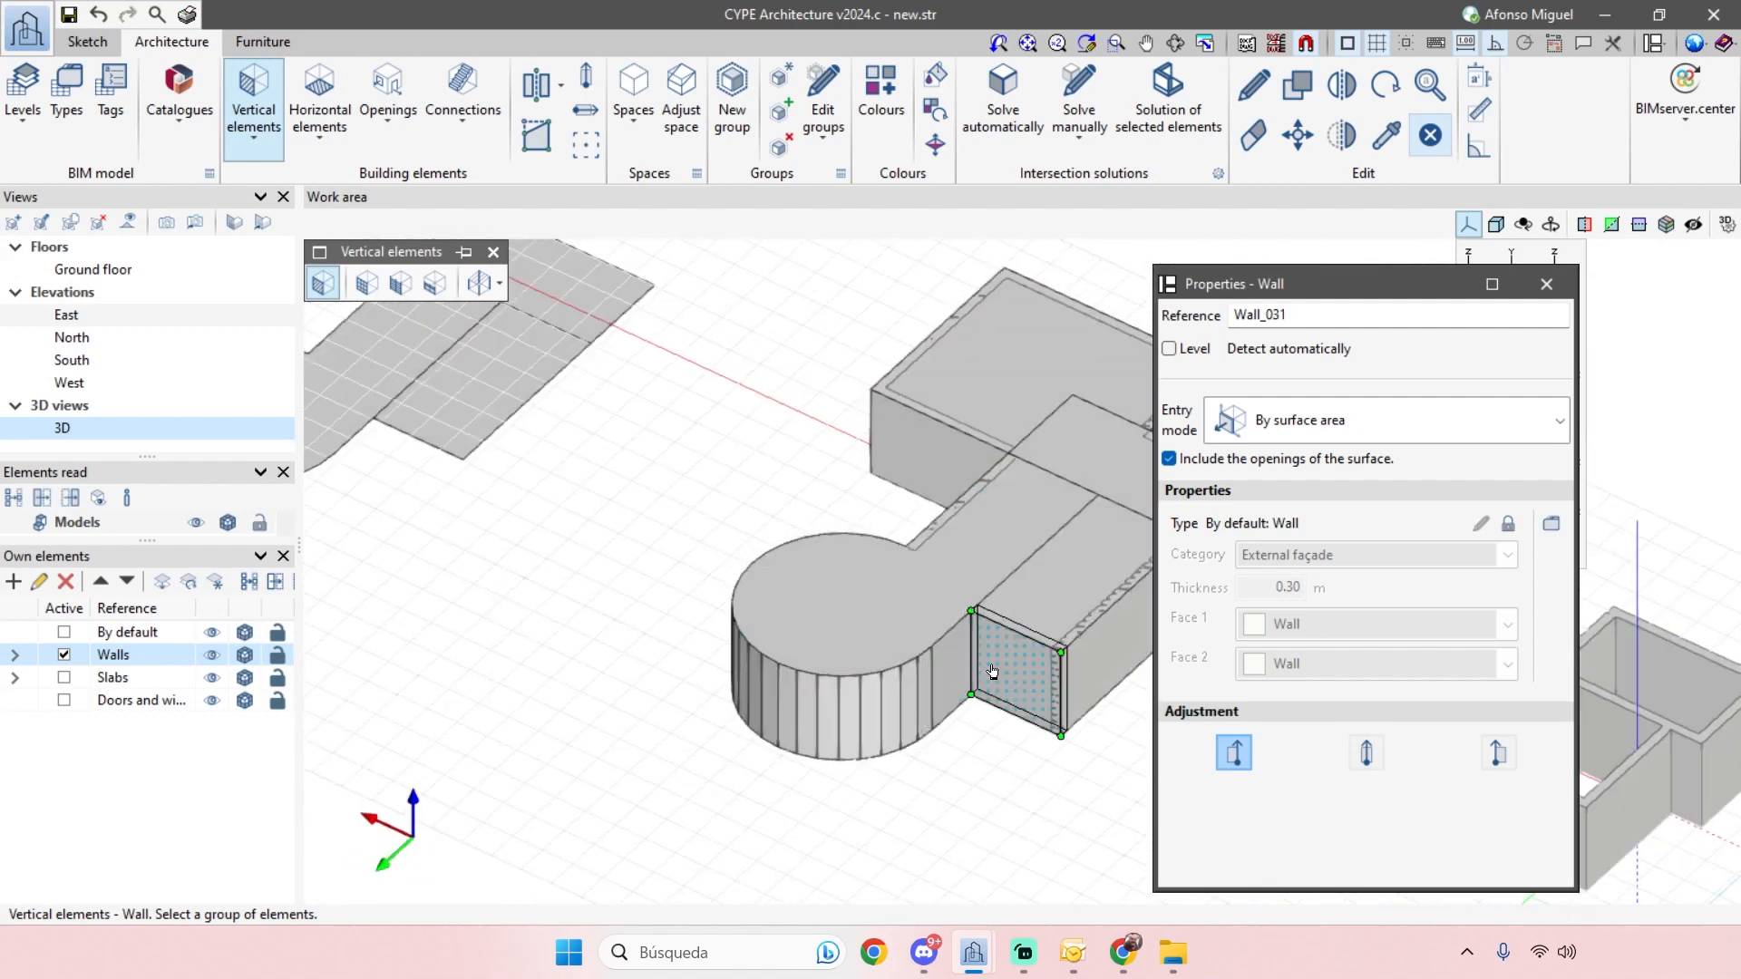
click(992, 671)
scroll(988, 672, up, 1)
click(941, 672)
- Widen the Own elements list so that all of its visibility options are reachable
scroll(953, 771, up, 1)
middle_drag(869, 812, 657, 697)
scroll(769, 700, down, 2)
middle_drag(780, 704, 716, 758)
middle_drag(845, 742, 936, 695)
scroll(738, 753, up, 2)
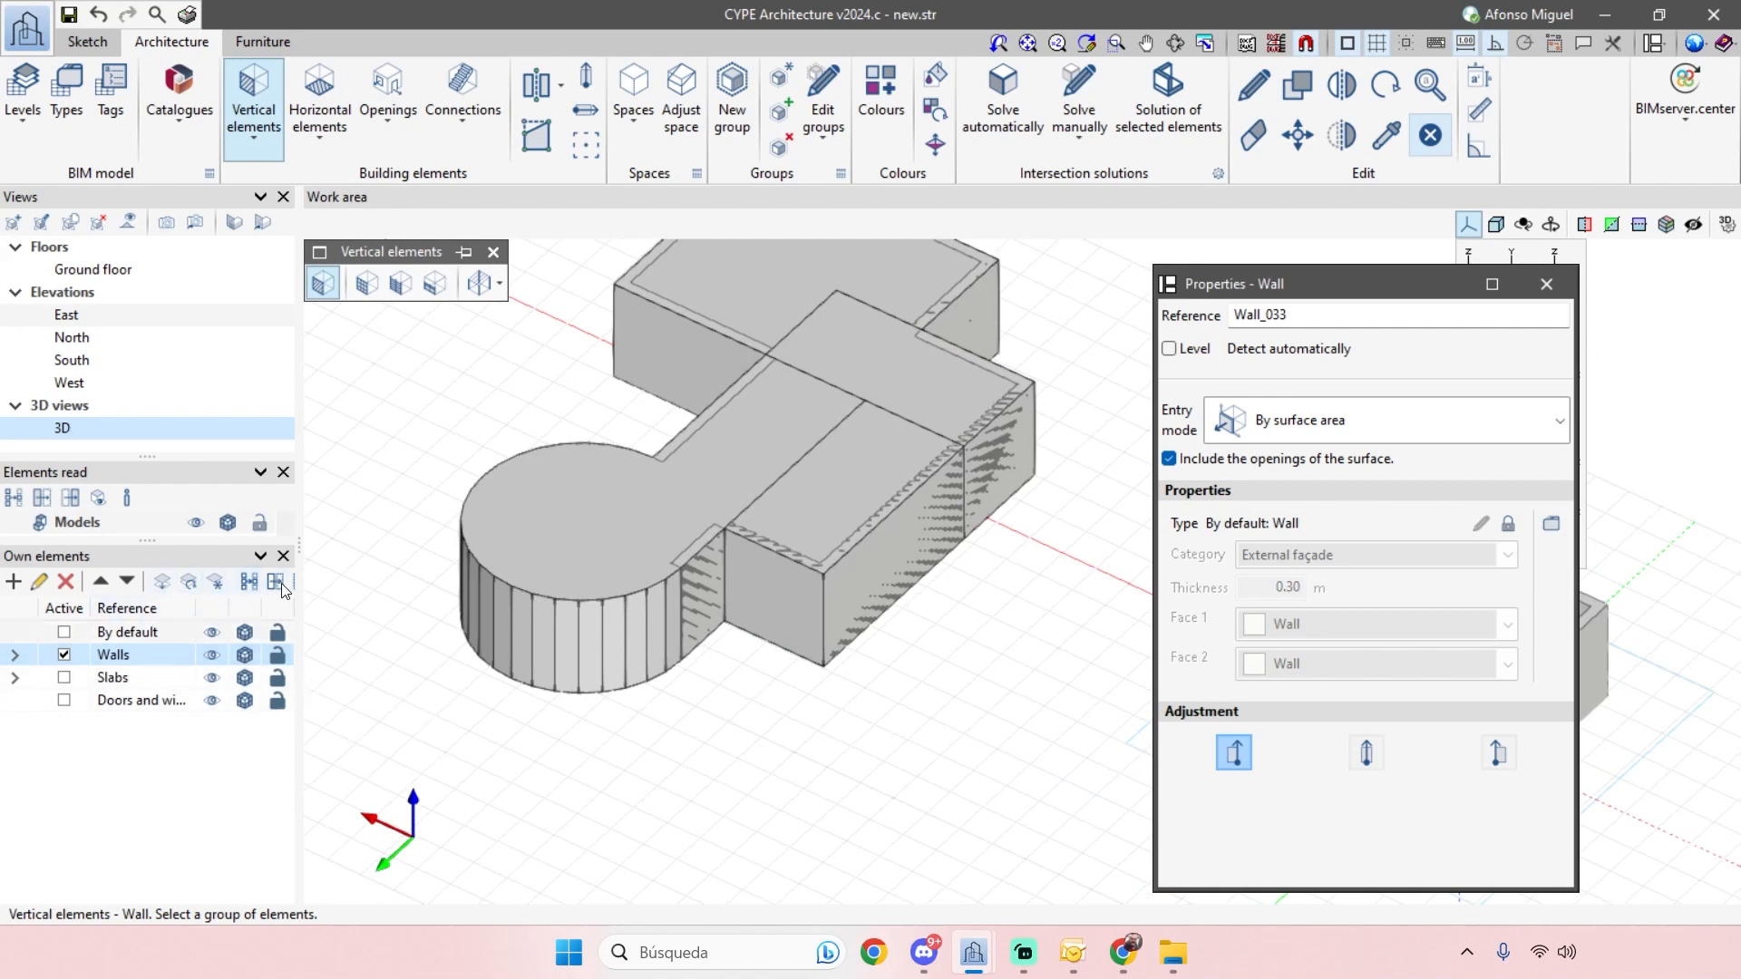
drag(296, 584, 453, 557)
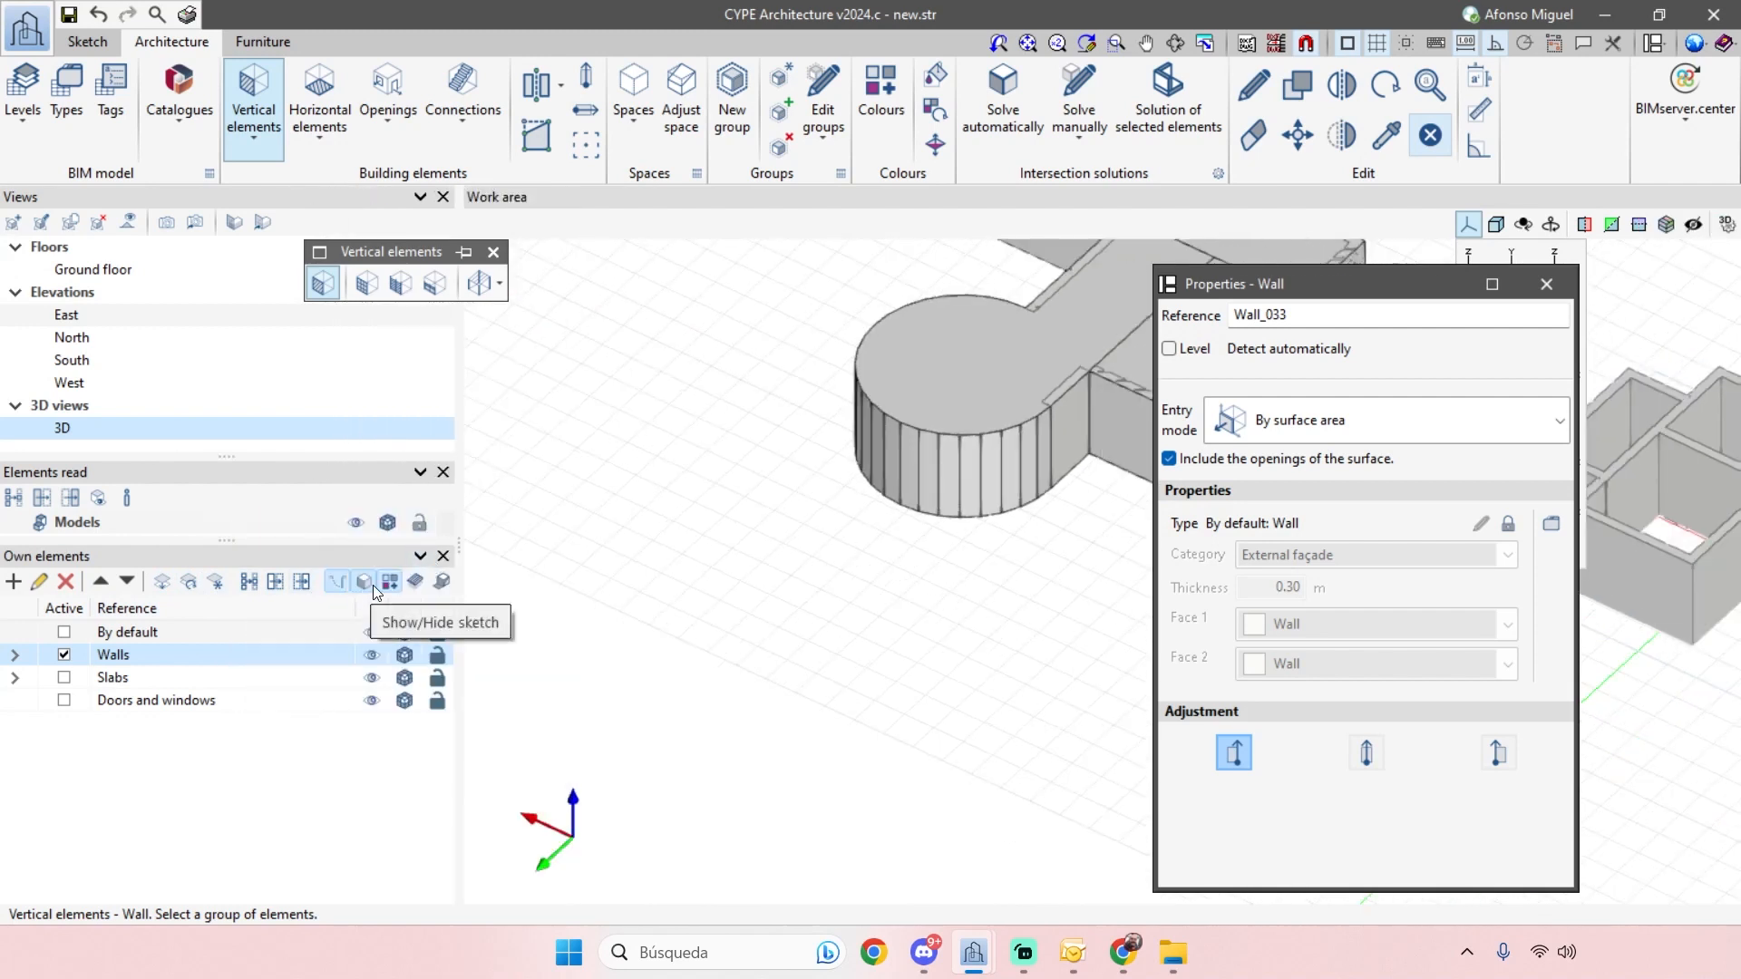
scroll(843, 608, down, 2)
middle_drag(921, 676, 618, 701)
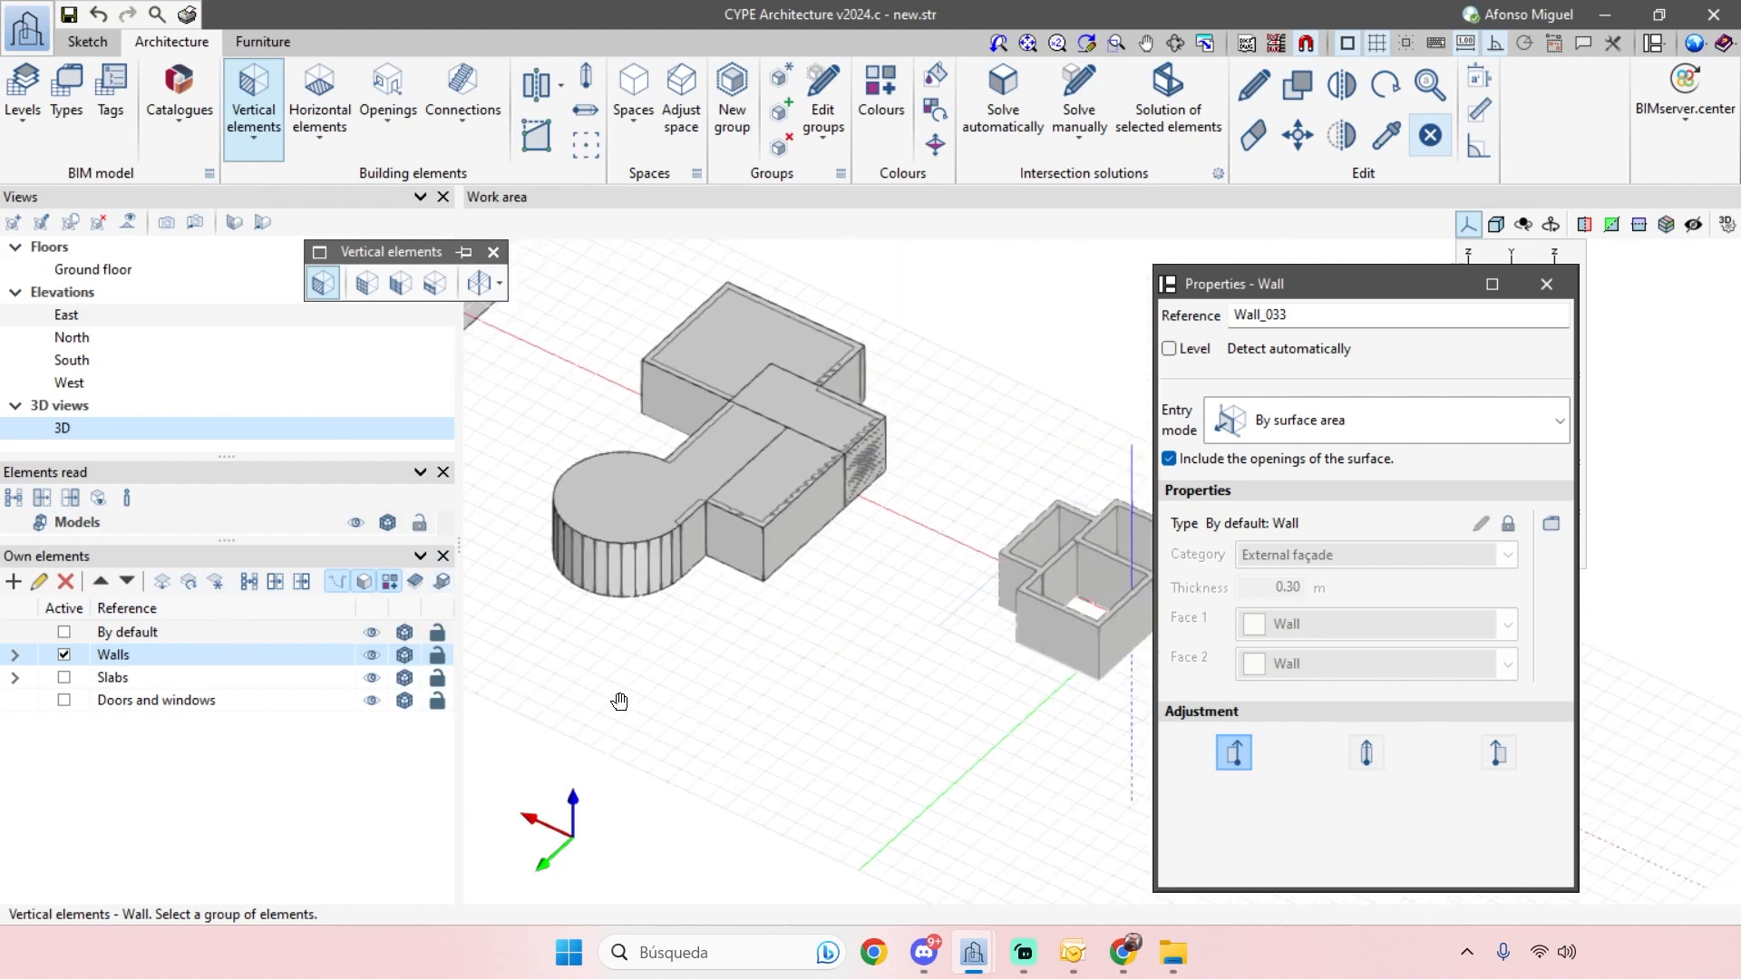
- Hide and show the sketch geometry repeatedly to inspect the walls made from the flat faces
click(366, 579)
click(367, 579)
click(366, 578)
click(367, 578)
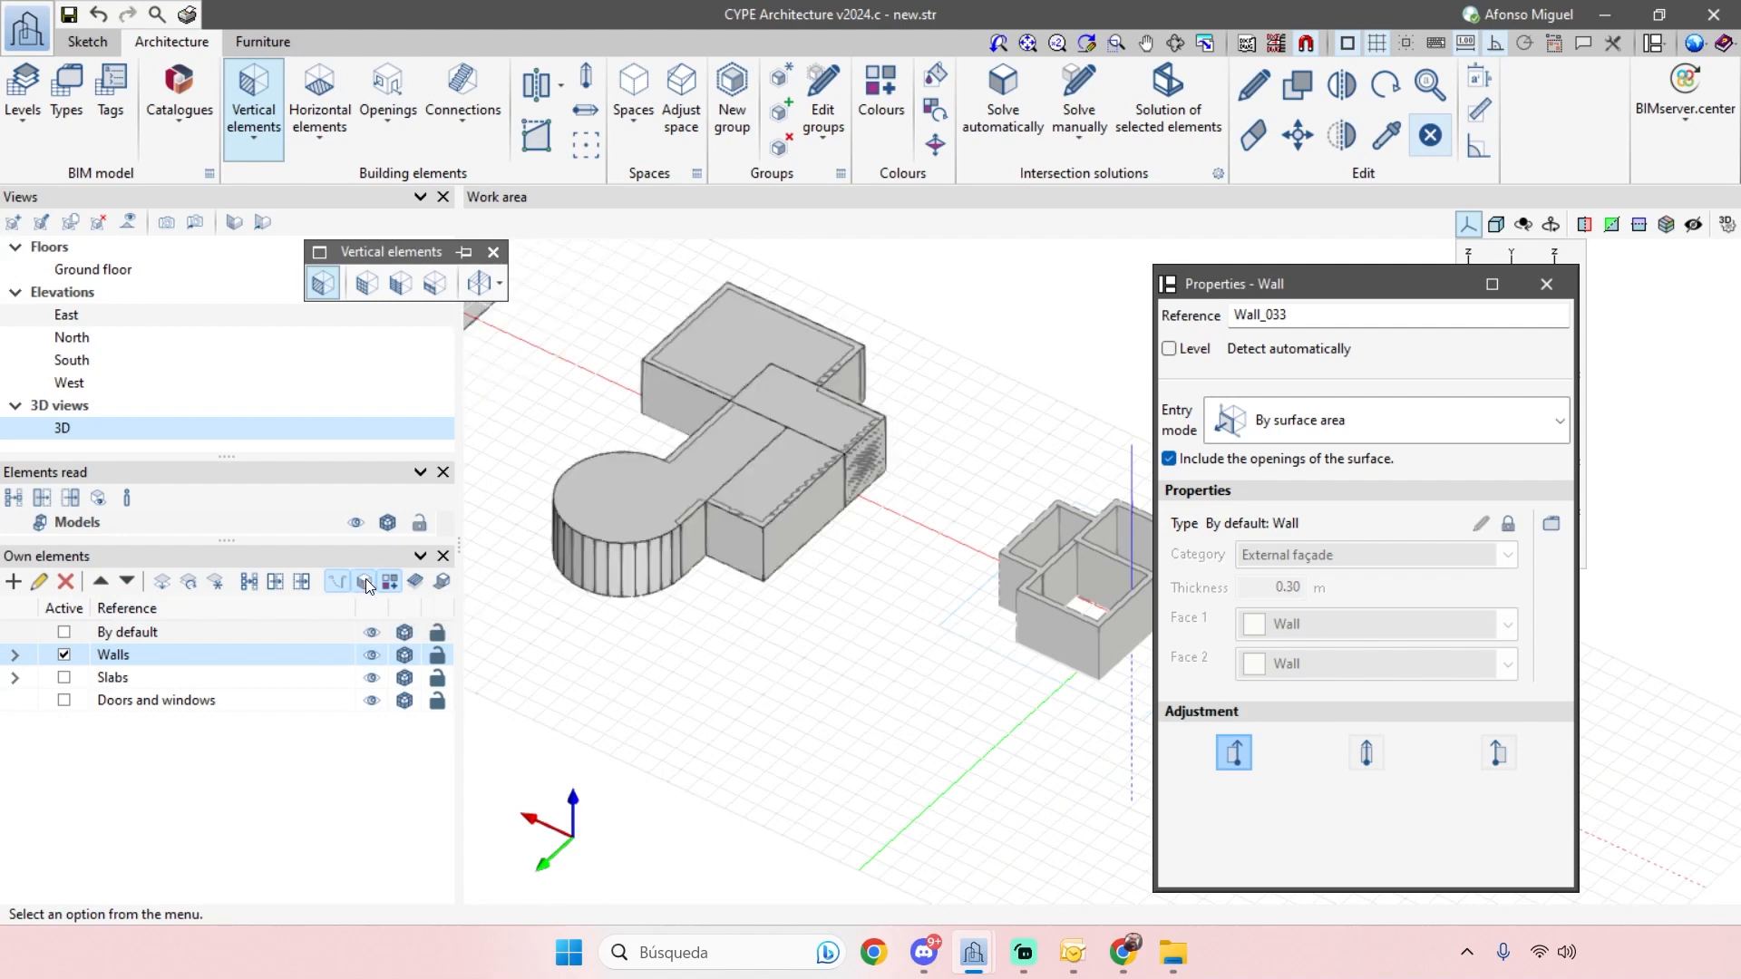
click(367, 578)
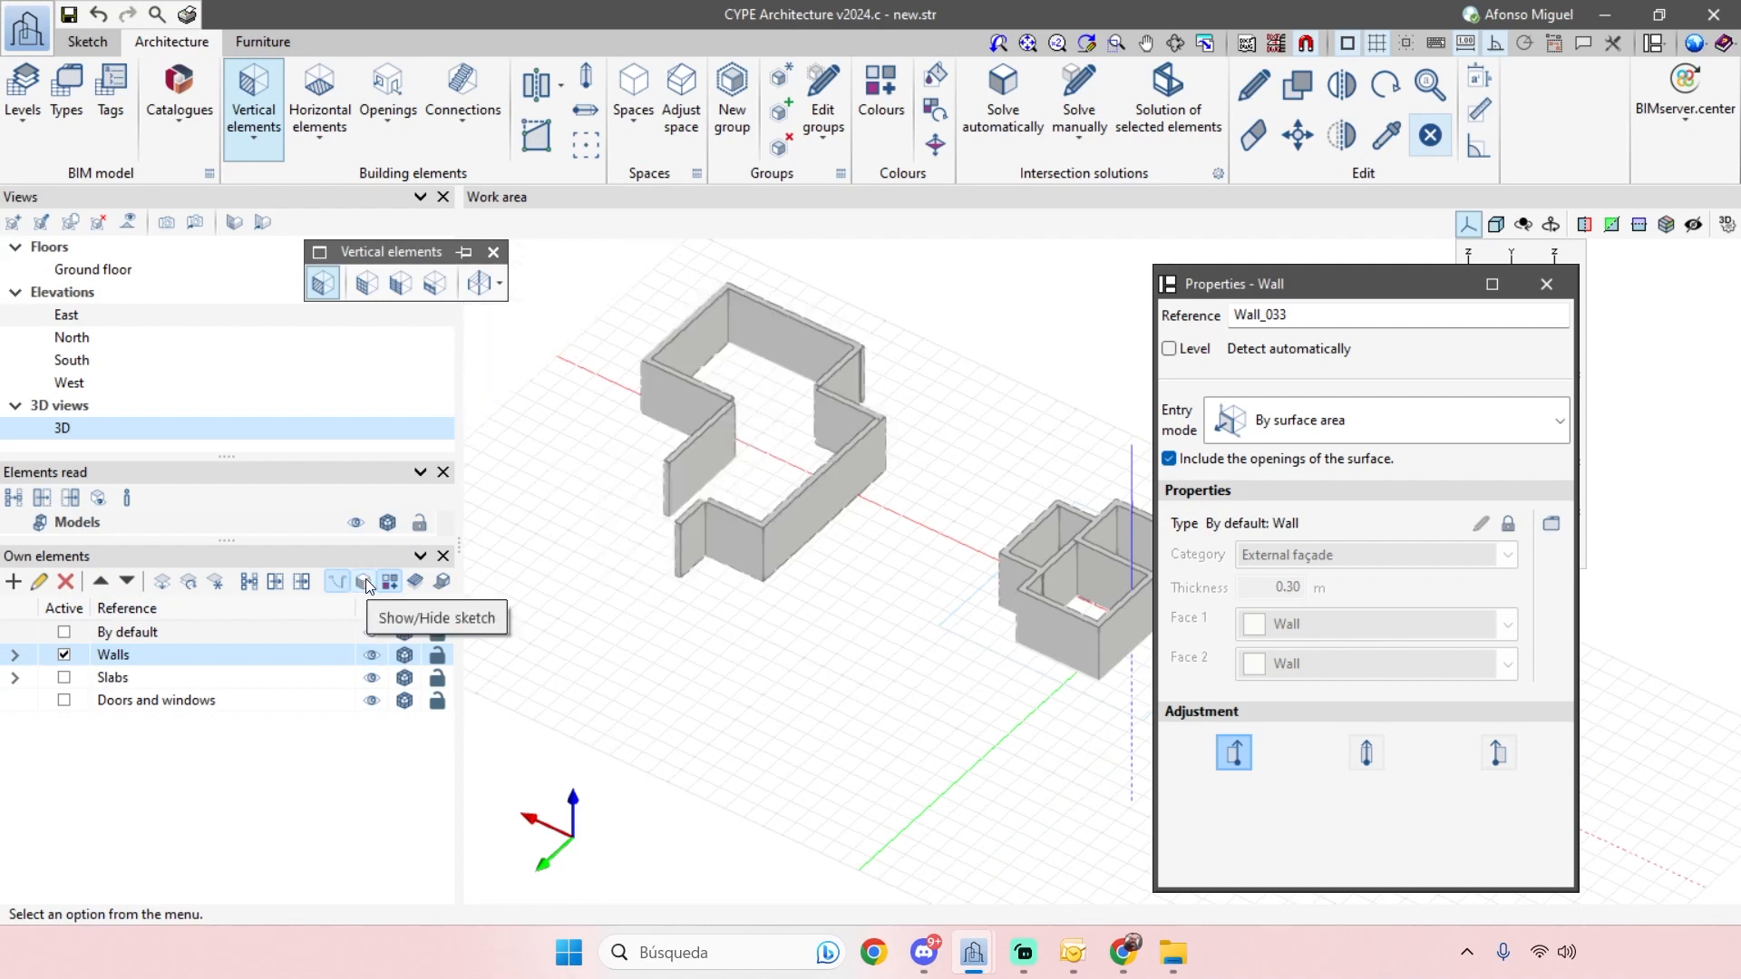
click(366, 579)
click(366, 578)
click(366, 579)
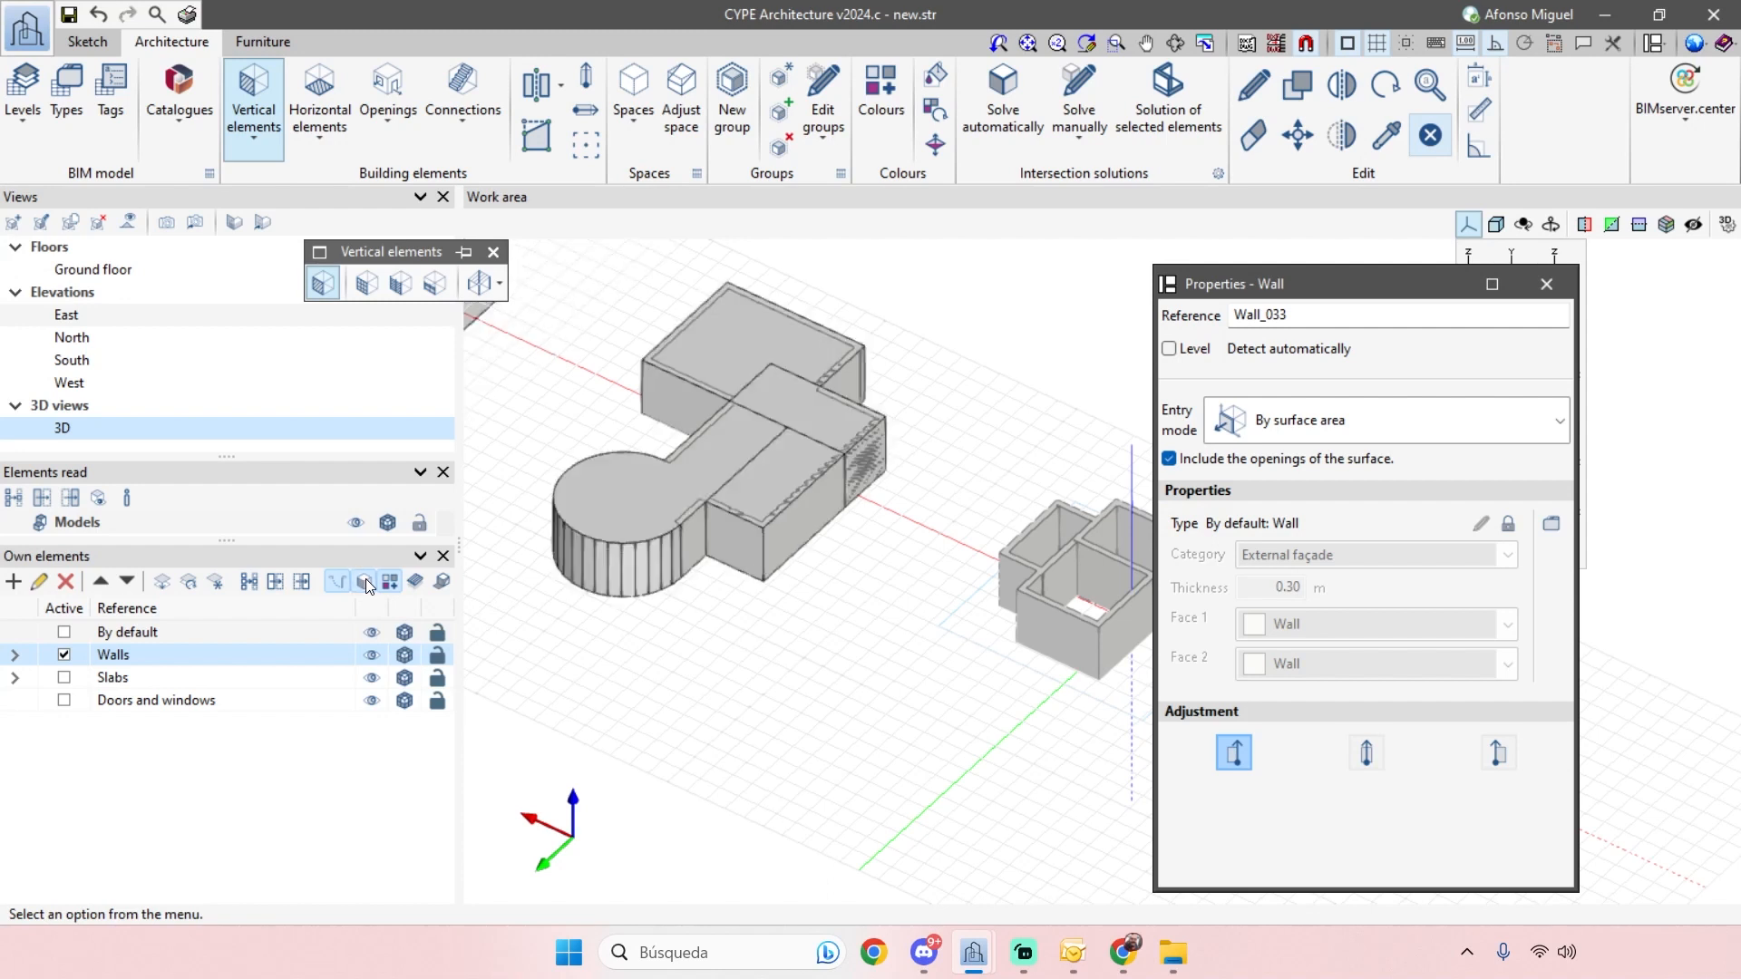
- Generate walls from the cylinder's curved faces and check the wall outline with the sketch hidden and shown again
middle_drag(741, 583, 793, 633)
click(738, 684)
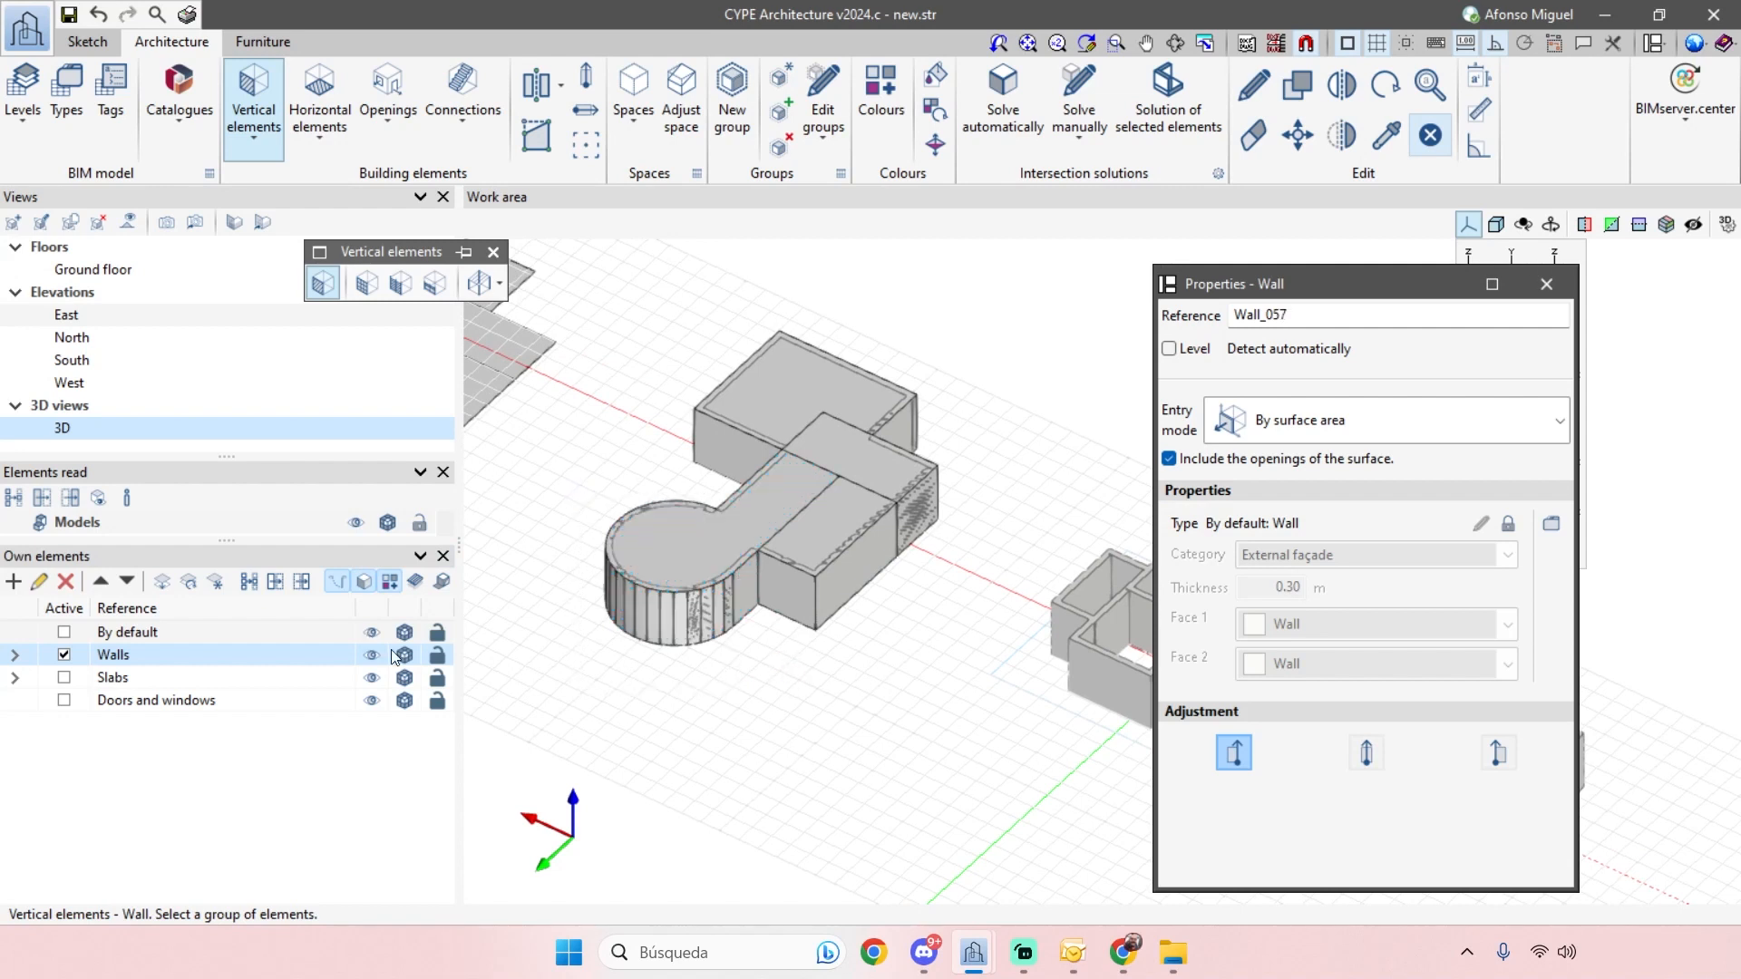
click(367, 584)
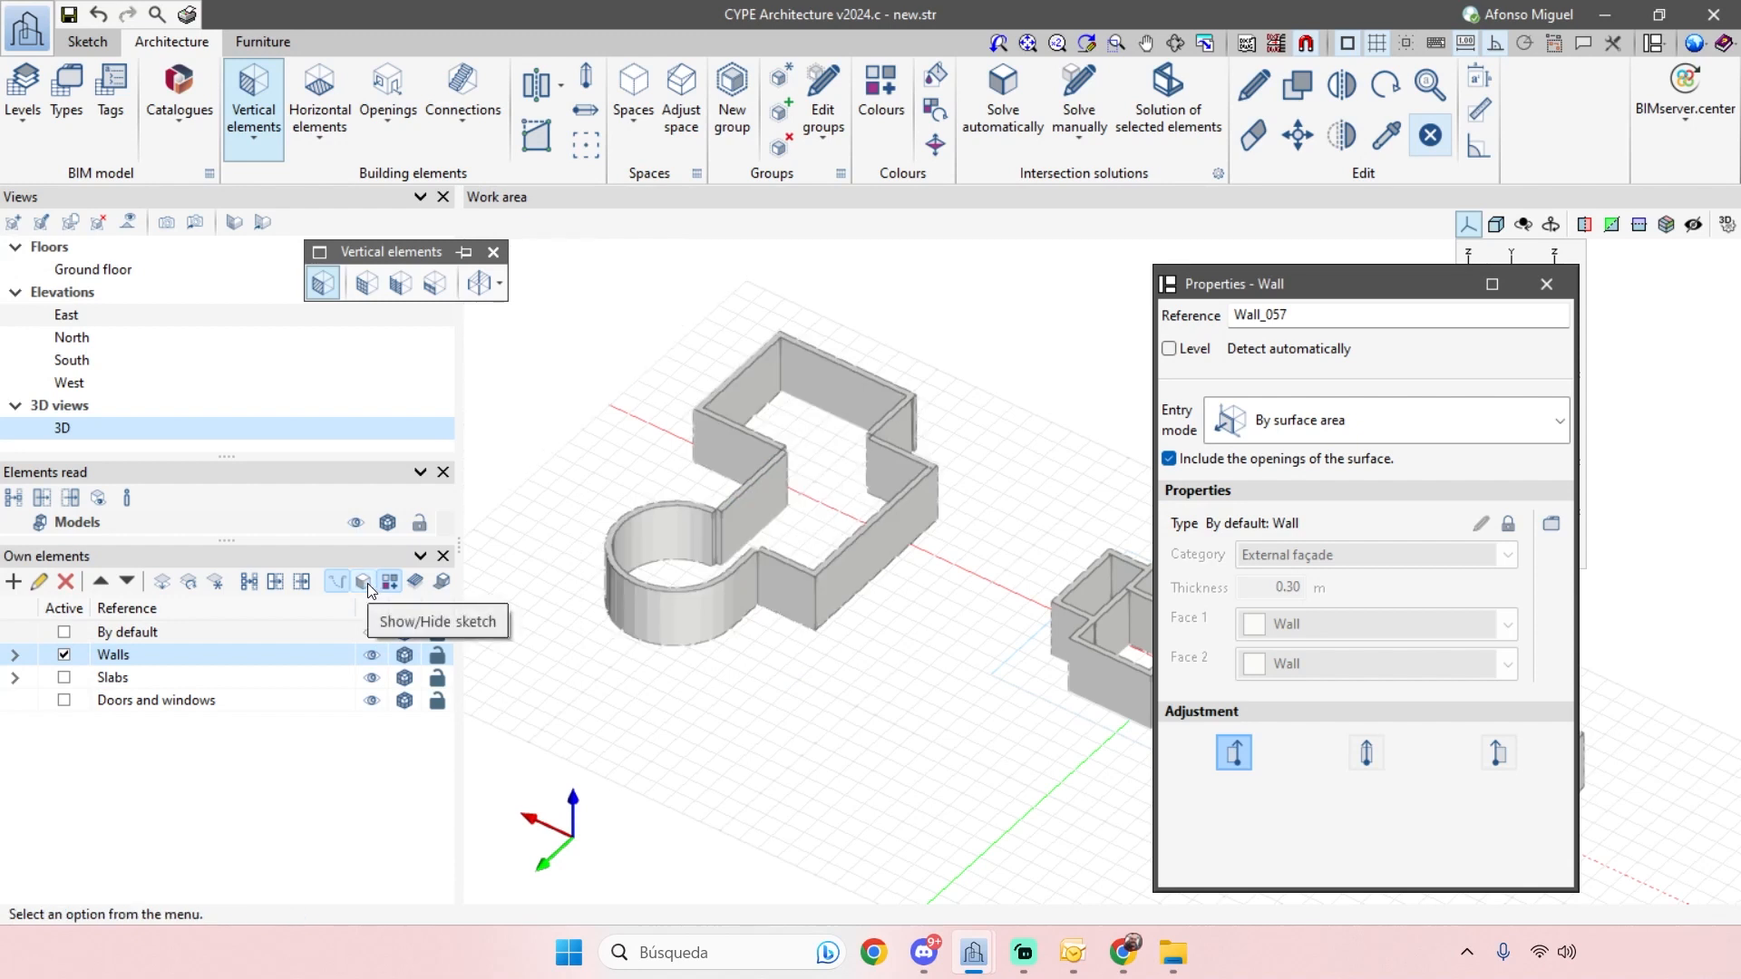
click(367, 584)
click(368, 584)
click(367, 584)
shift+middle_drag(757, 743, 545, 526)
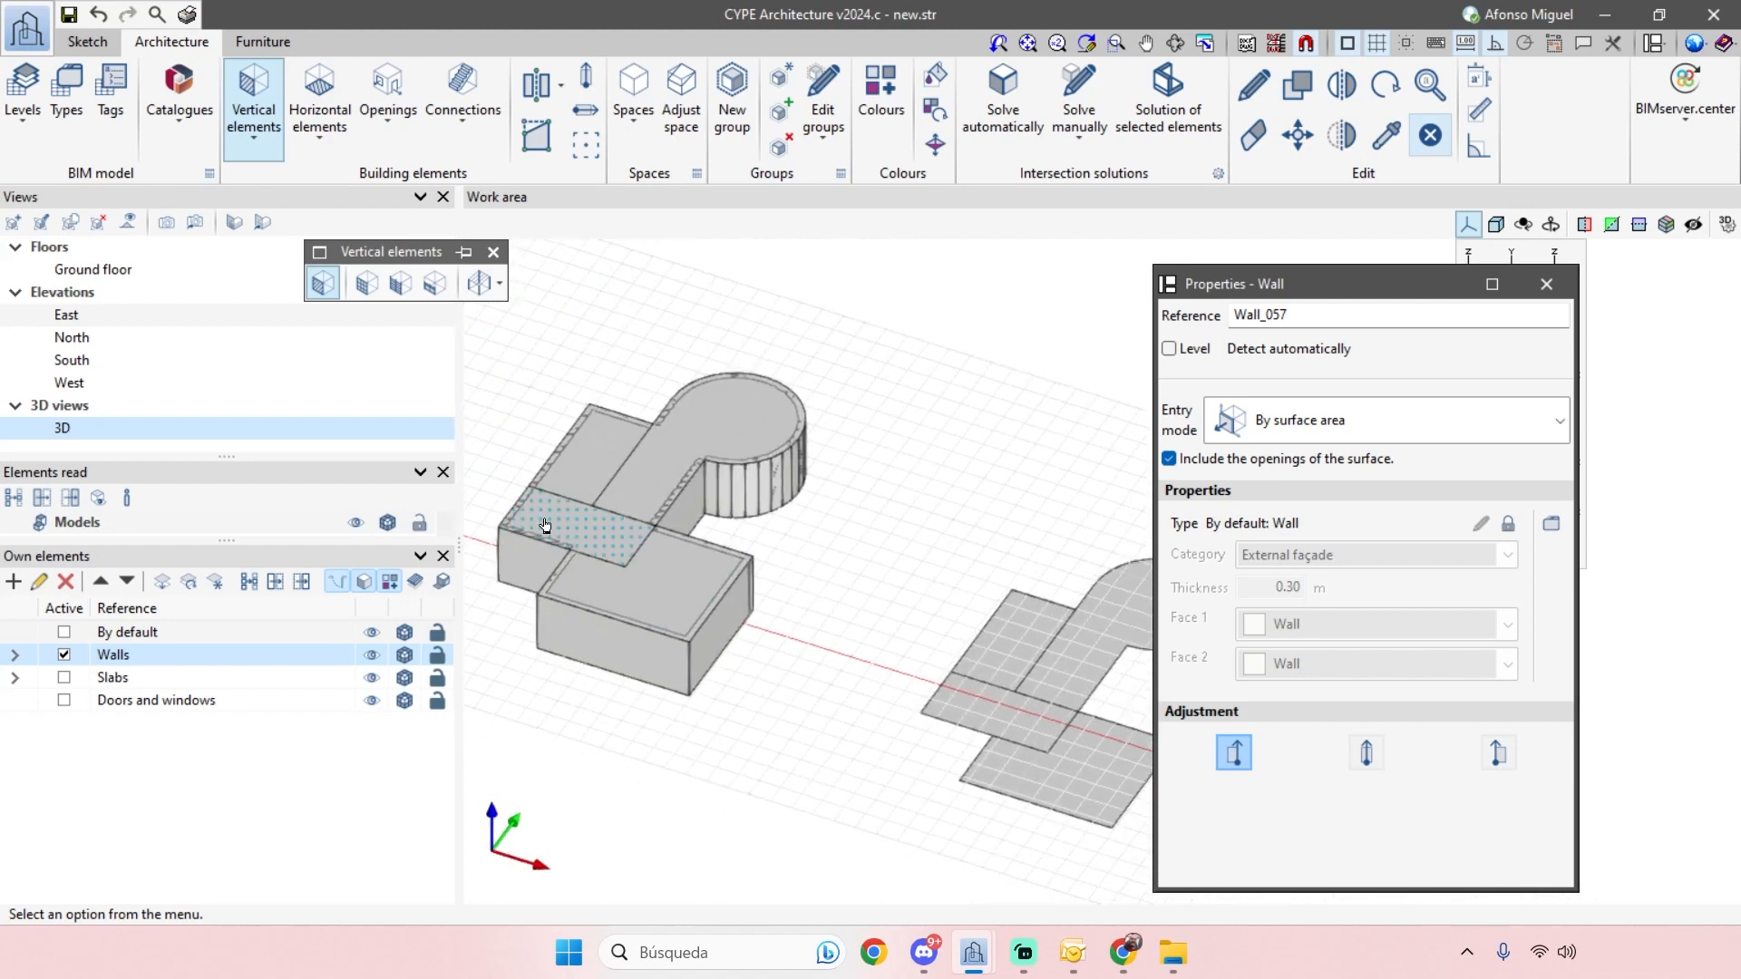
click(1485, 430)
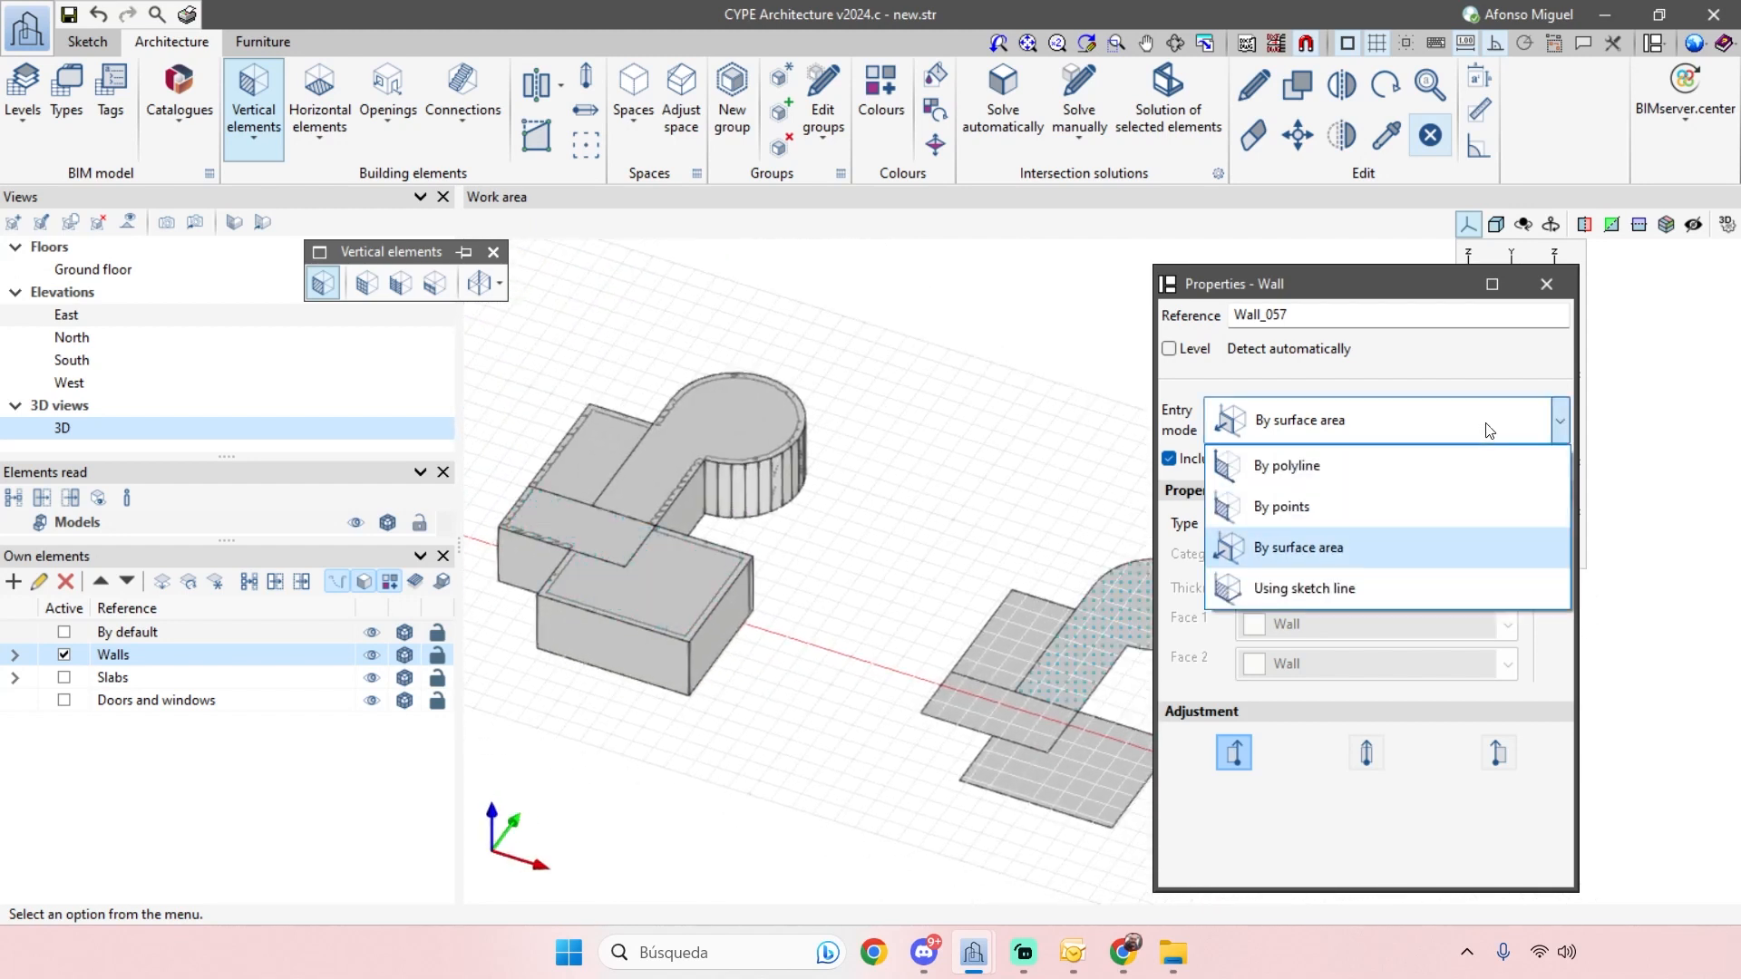
click(1487, 431)
middle_drag(1053, 500, 988, 519)
scroll(975, 452, down, 2)
scroll(990, 550, up, 2)
shift+middle_drag(983, 634, 957, 630)
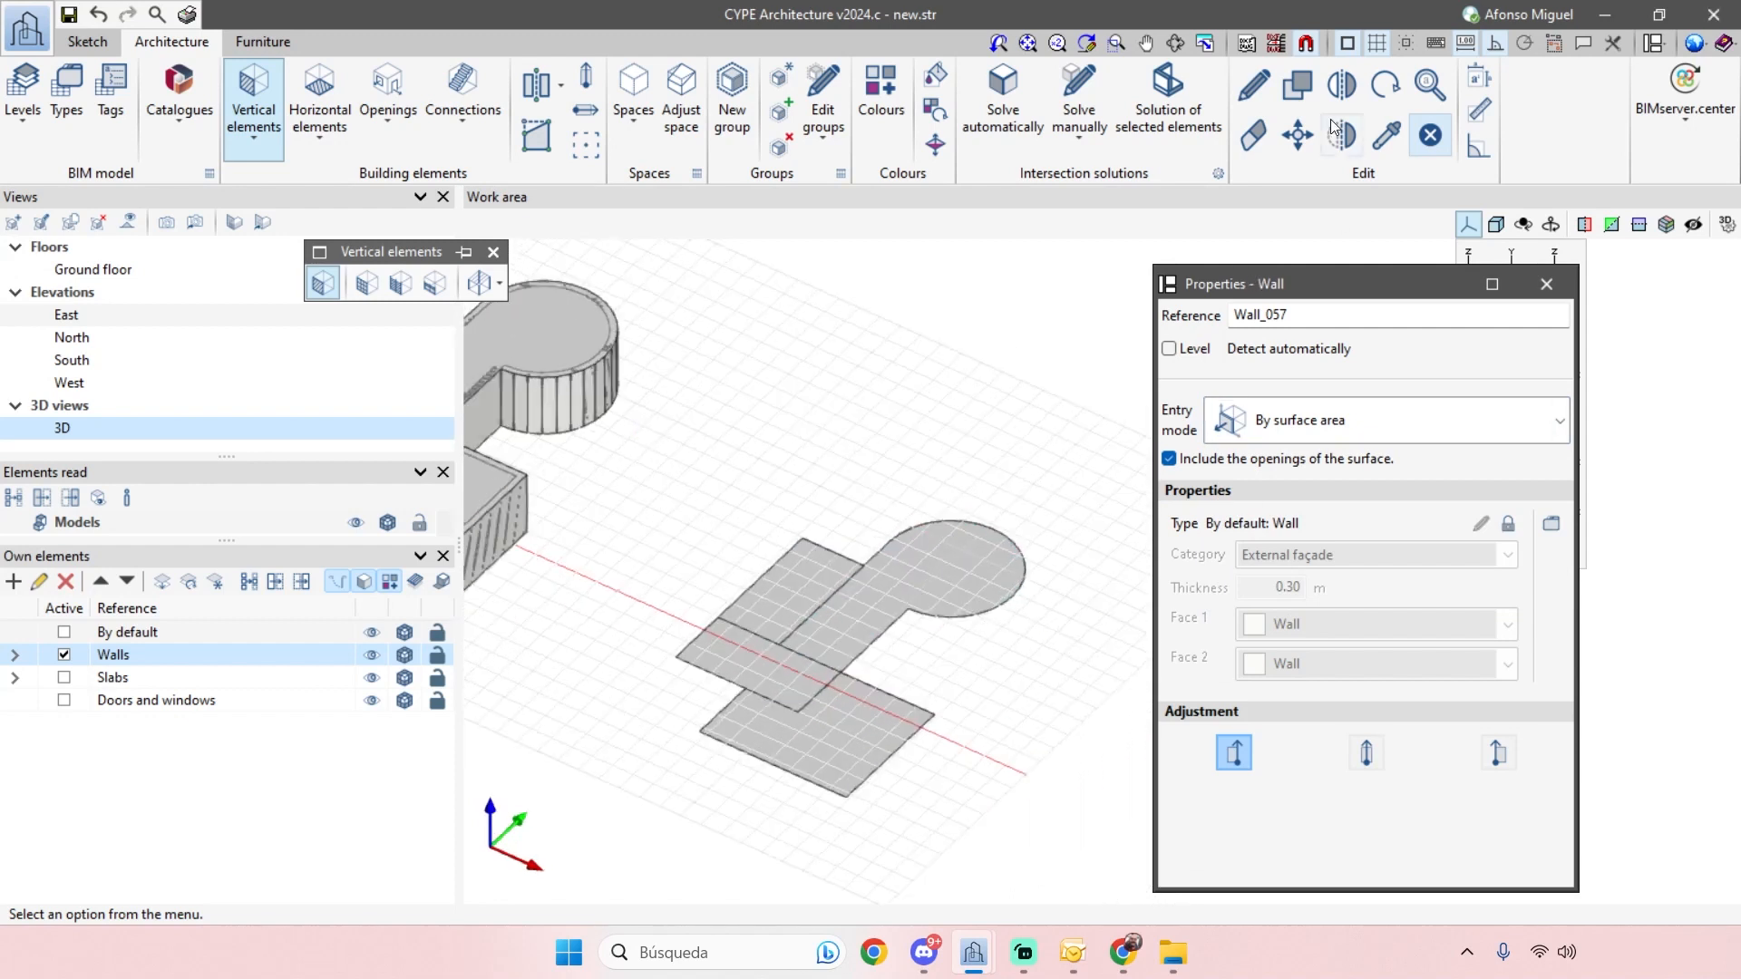
- Hide the grid and close the wall properties, with the flat copy in view
click(1377, 45)
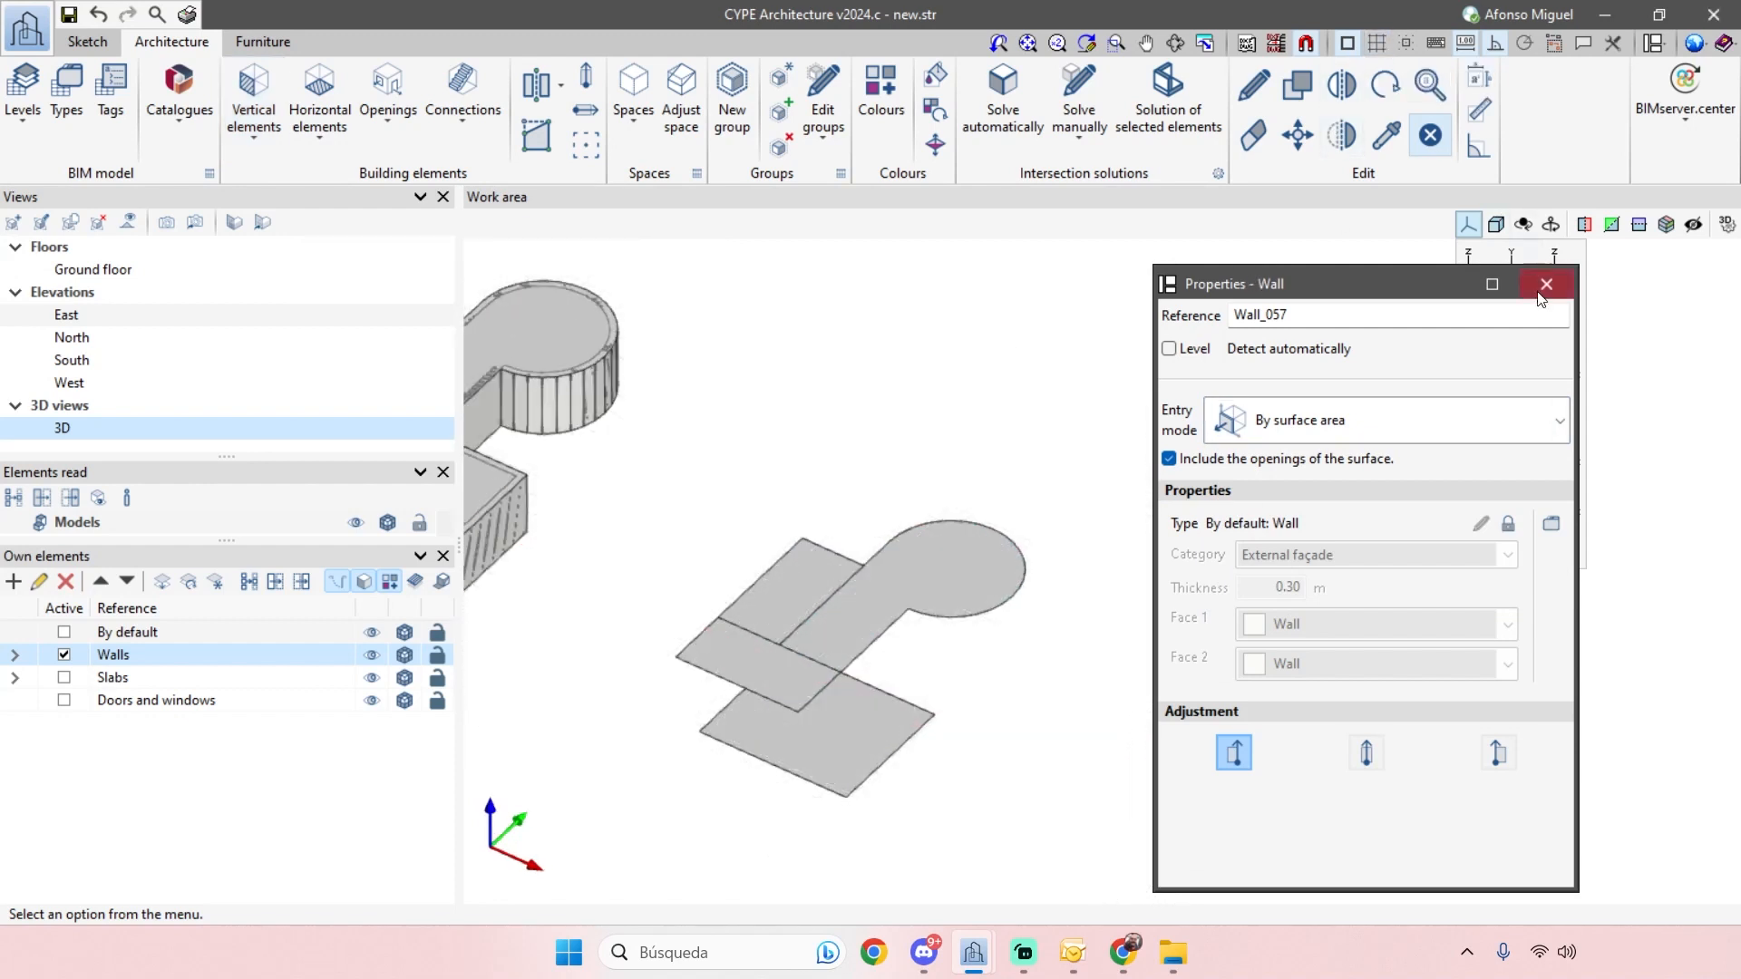
click(1547, 288)
middle_drag(1039, 657, 1077, 561)
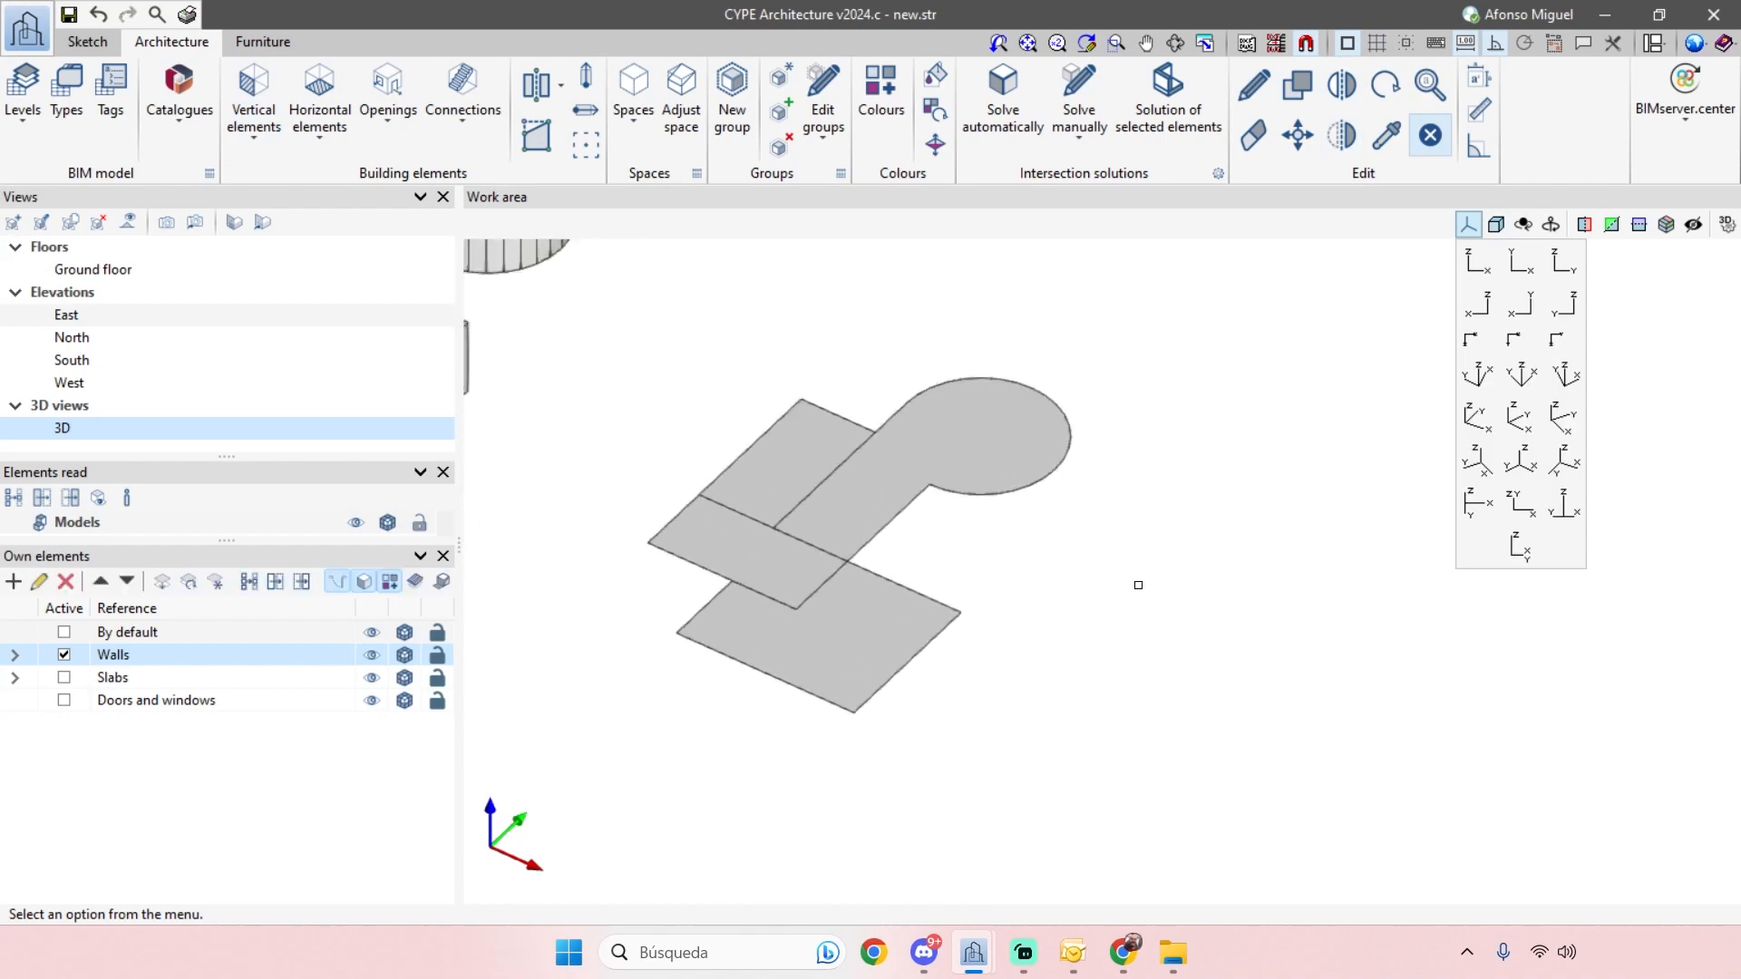
scroll(1252, 505, up, 1)
scroll(1211, 553, down, 1)
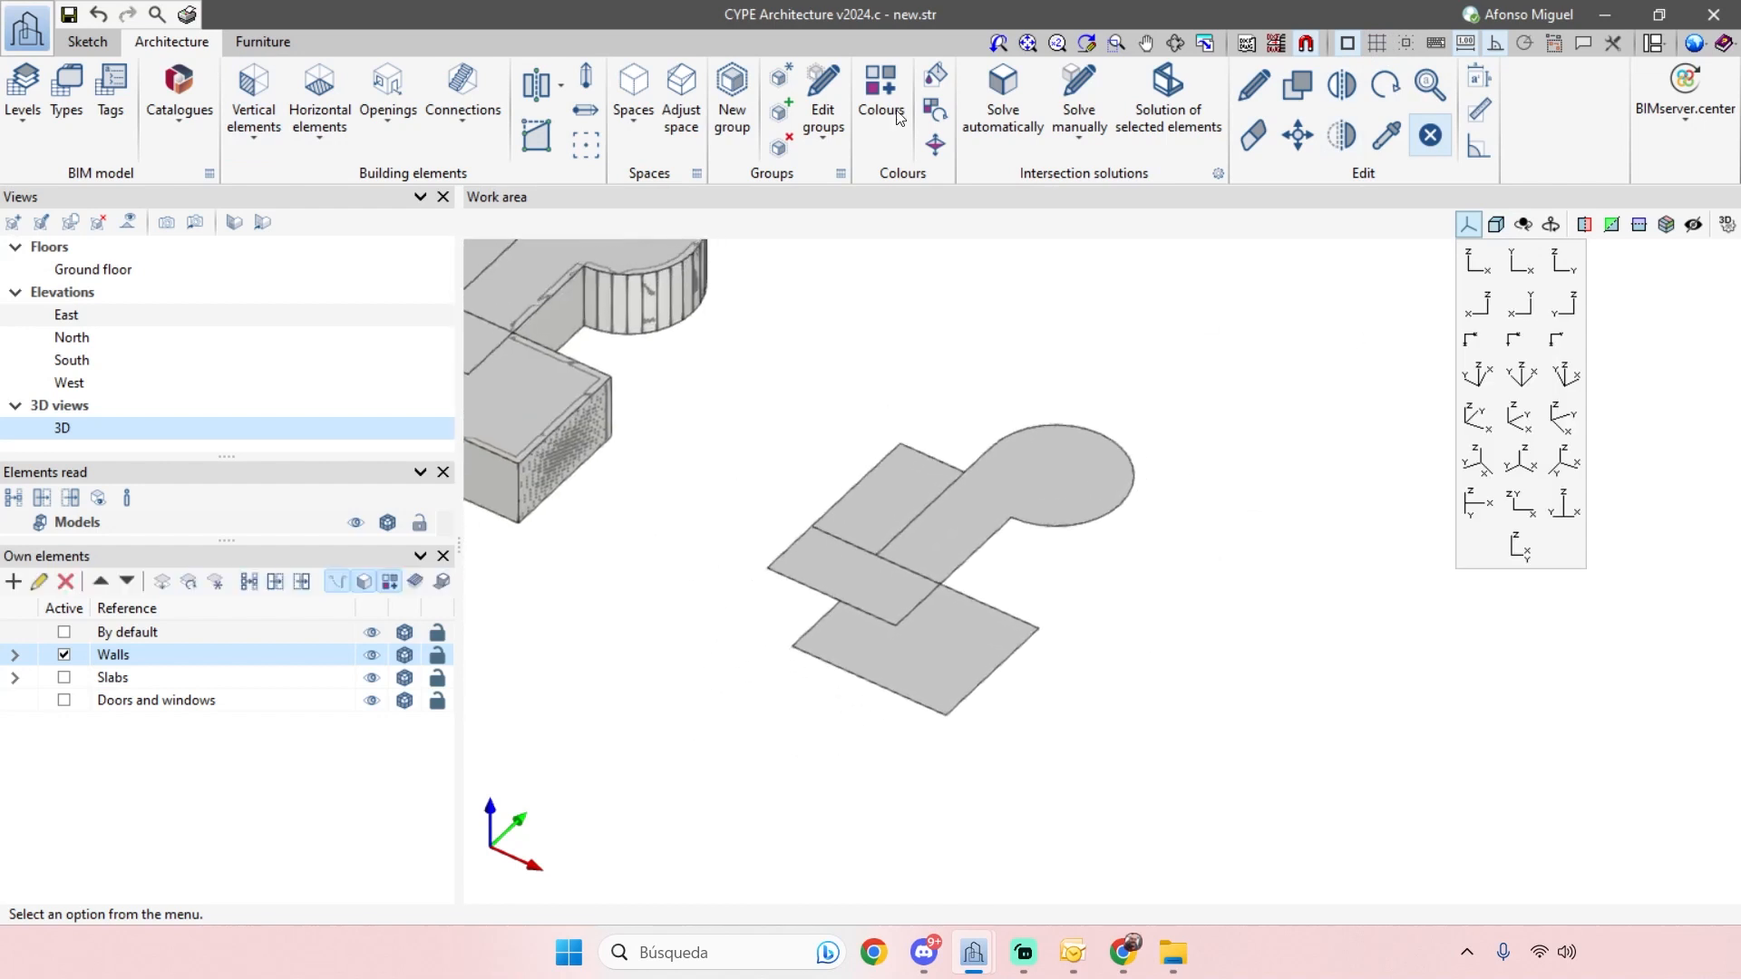
- Set up a wall using sketch lines with a 3.00 m height and place it on one edge of the flat copy's lower rectangle
click(272, 140)
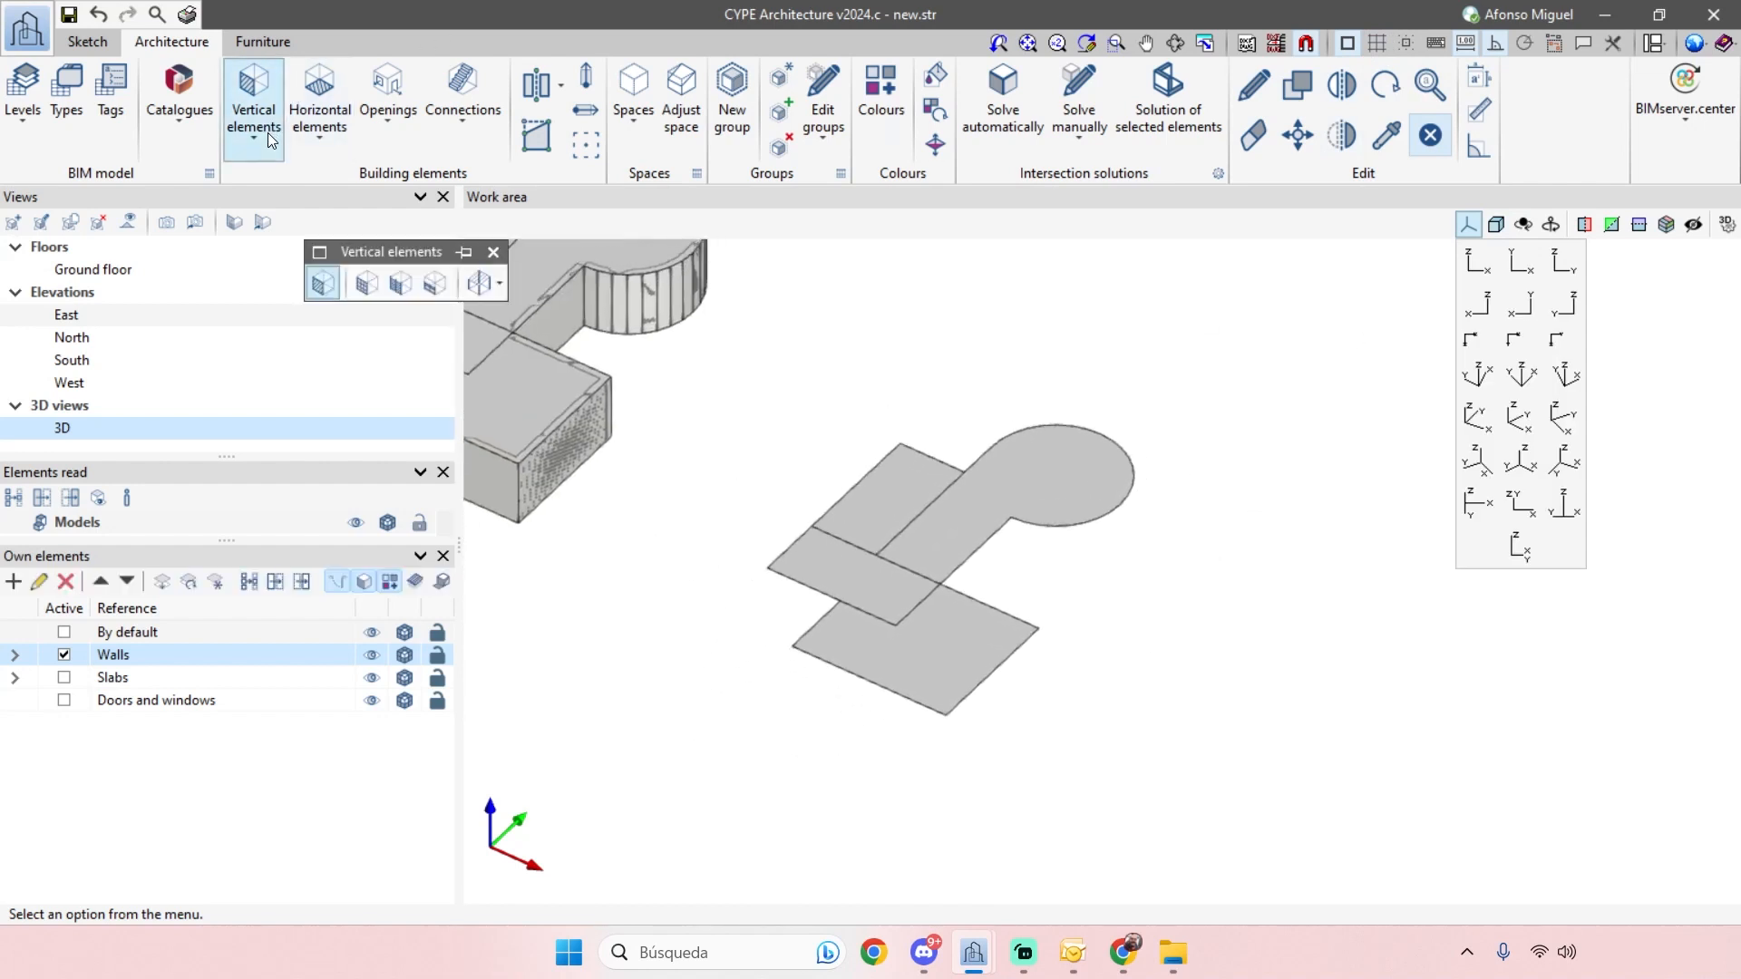
click(324, 283)
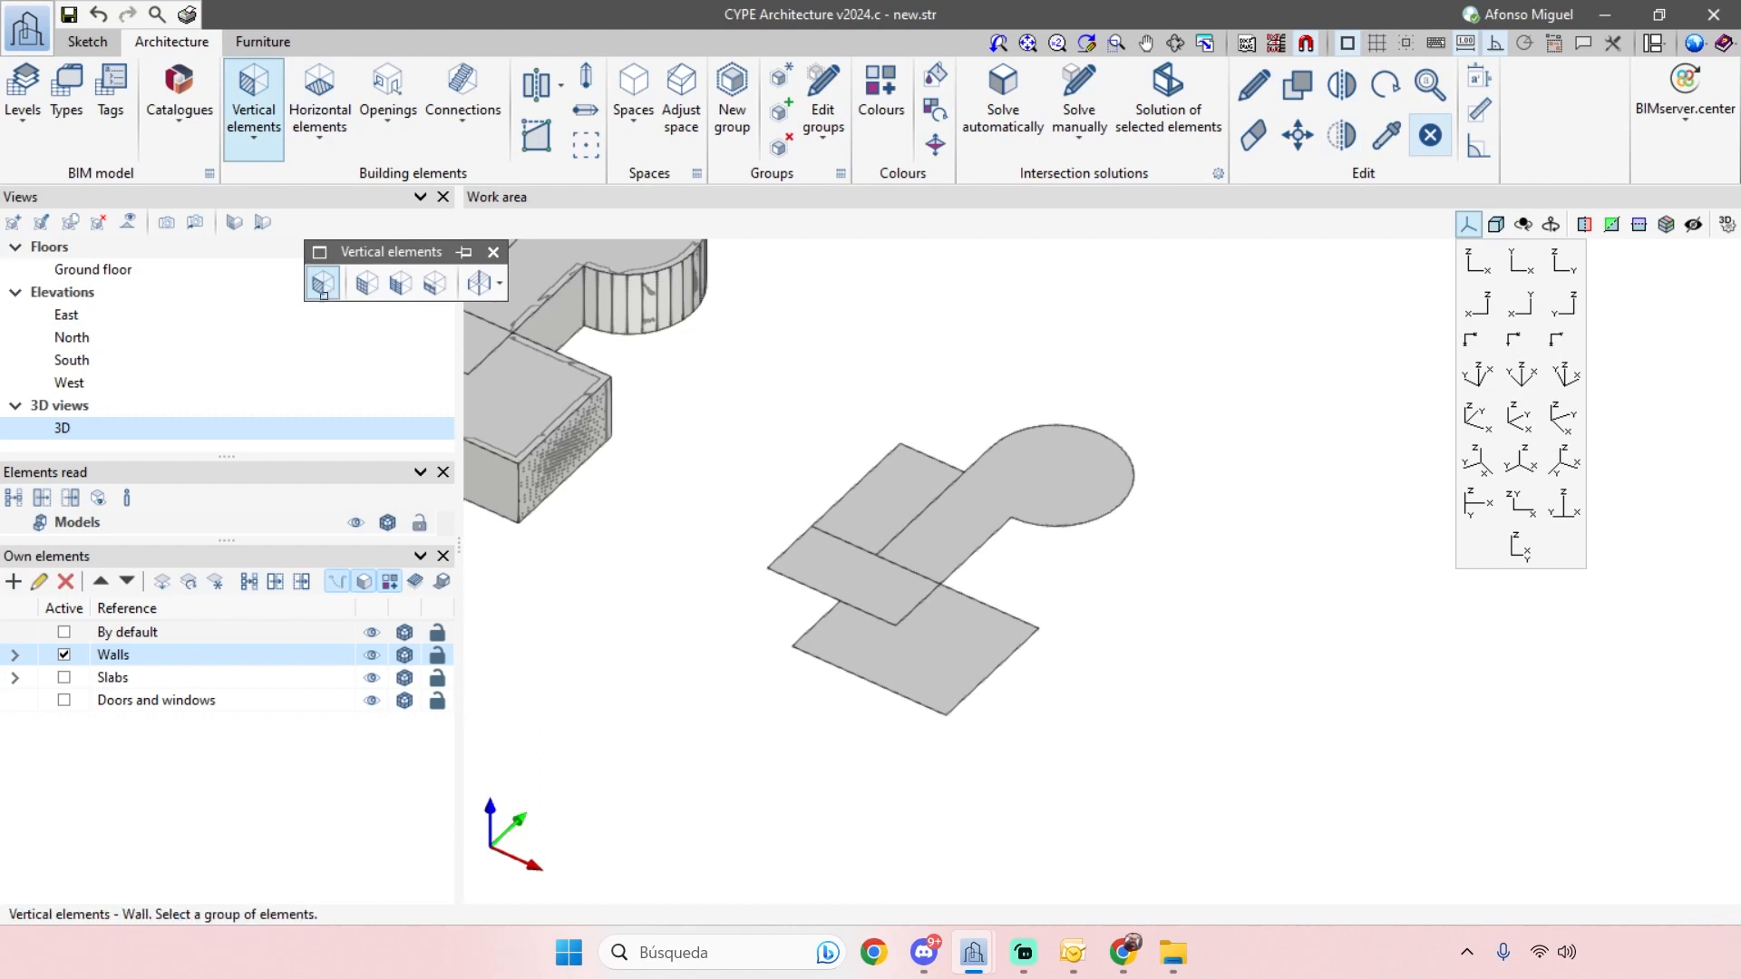
click(1430, 421)
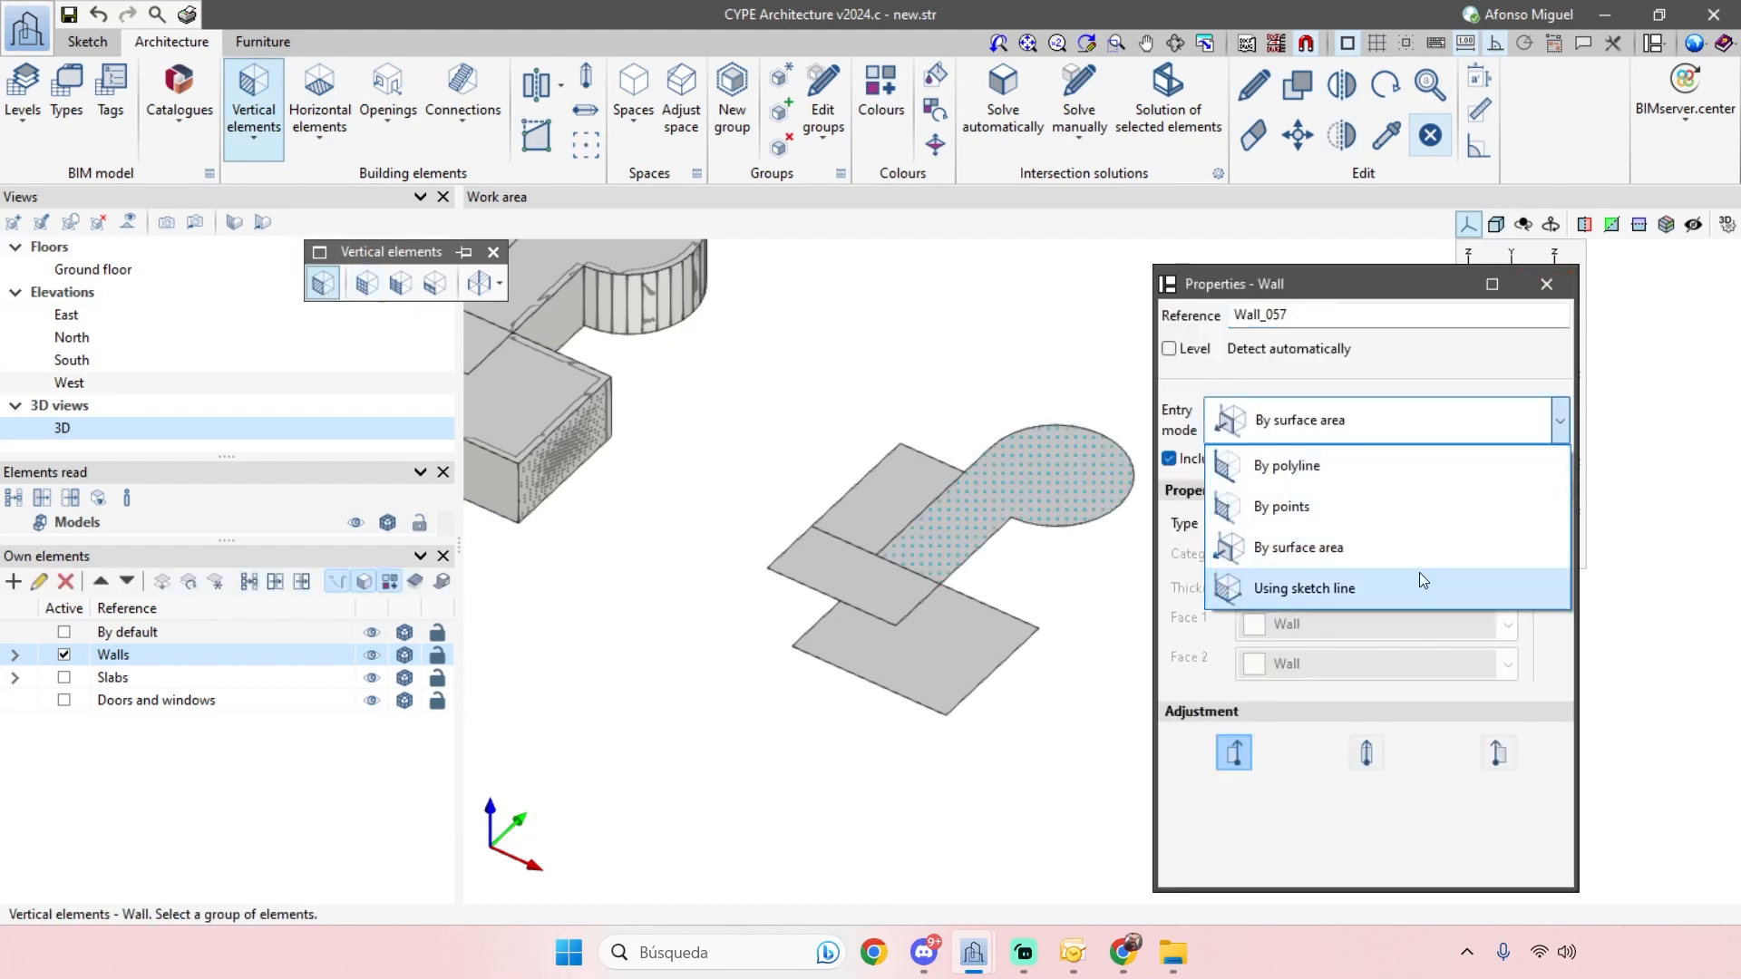
click(1334, 596)
double_click(1268, 462)
middle_drag(1044, 702, 967, 727)
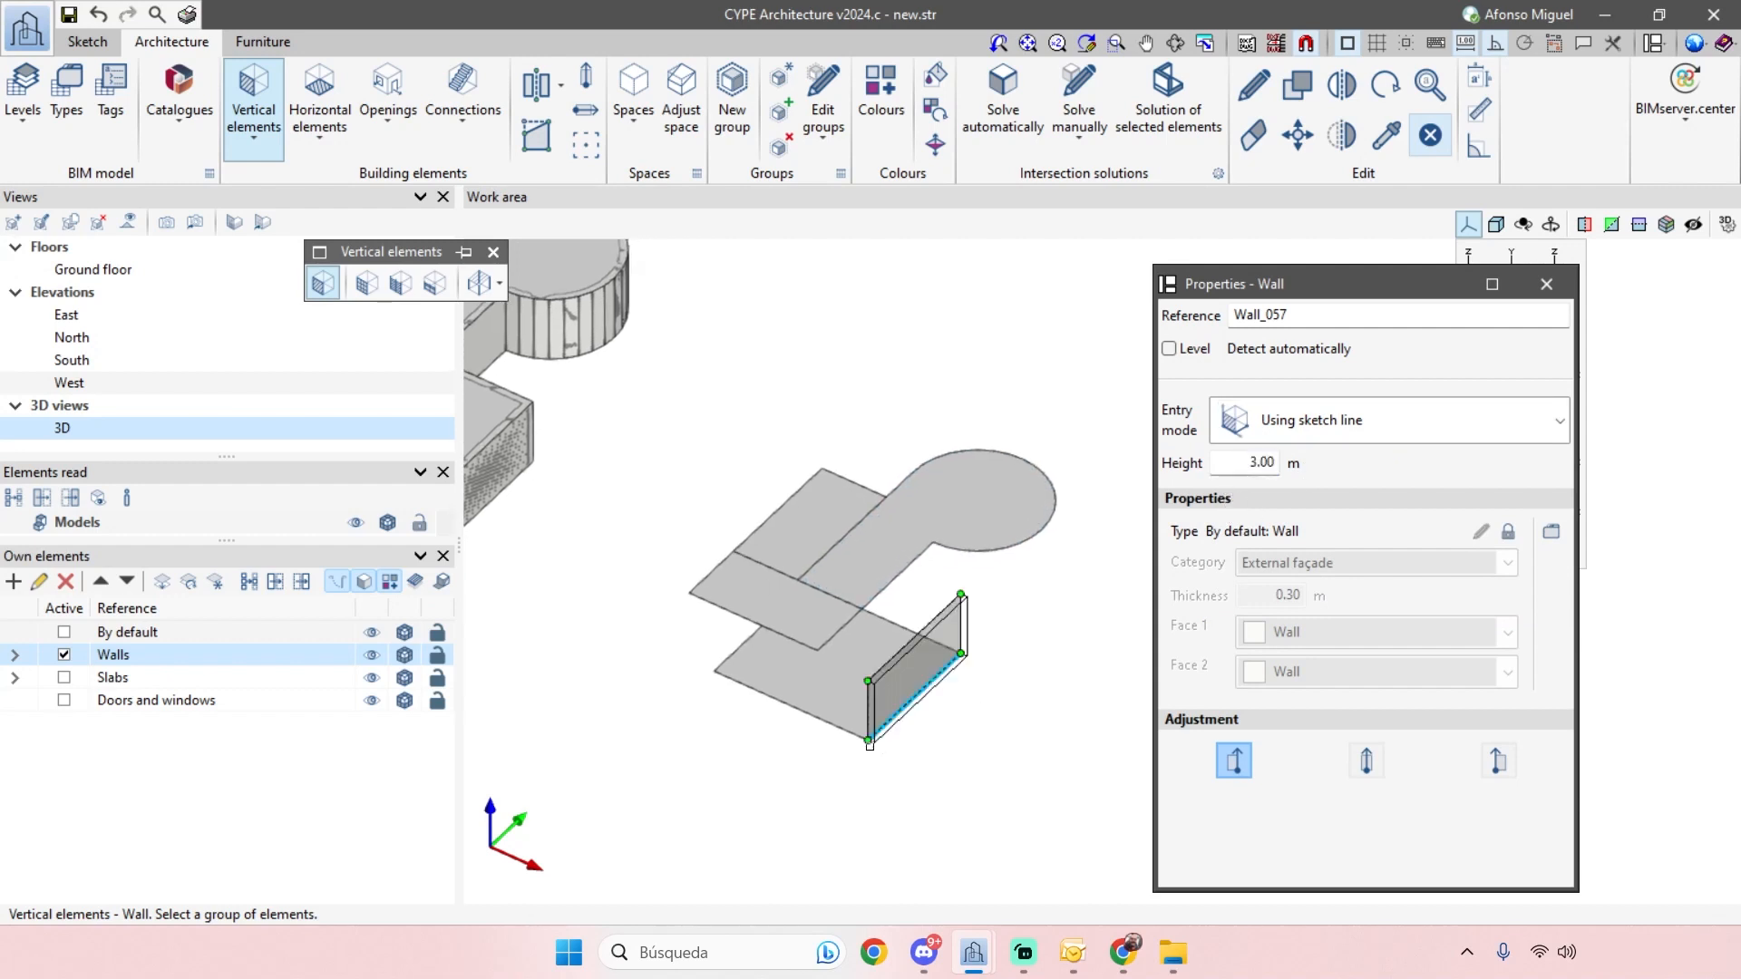
click(886, 728)
- Generate walls one by one from individual sketch lines around the flat copy's rectangles
mouse_move(1043, 752)
shift+middle_down()
mouse_move(734, 719)
mouse_move(813, 750)
mouse_move(1233, 762)
shift+middle_up()
click(755, 542)
shift+middle_drag(809, 606, 839, 634)
click(836, 650)
click(816, 637)
click(851, 588)
click(908, 557)
click(925, 611)
click(919, 671)
- Generate walls from the flat copy's remaining sketch lines together, including the circular outline
middle_drag(943, 815, 707, 661)
mouse_move(866, 800)
shift+middle_down()
mouse_move(837, 749)
mouse_move(908, 729)
shift+middle_up()
mouse_move(1030, 748)
mouse_down()
mouse_move(639, 467)
mouse_move(700, 455)
mouse_move(685, 450)
mouse_up()
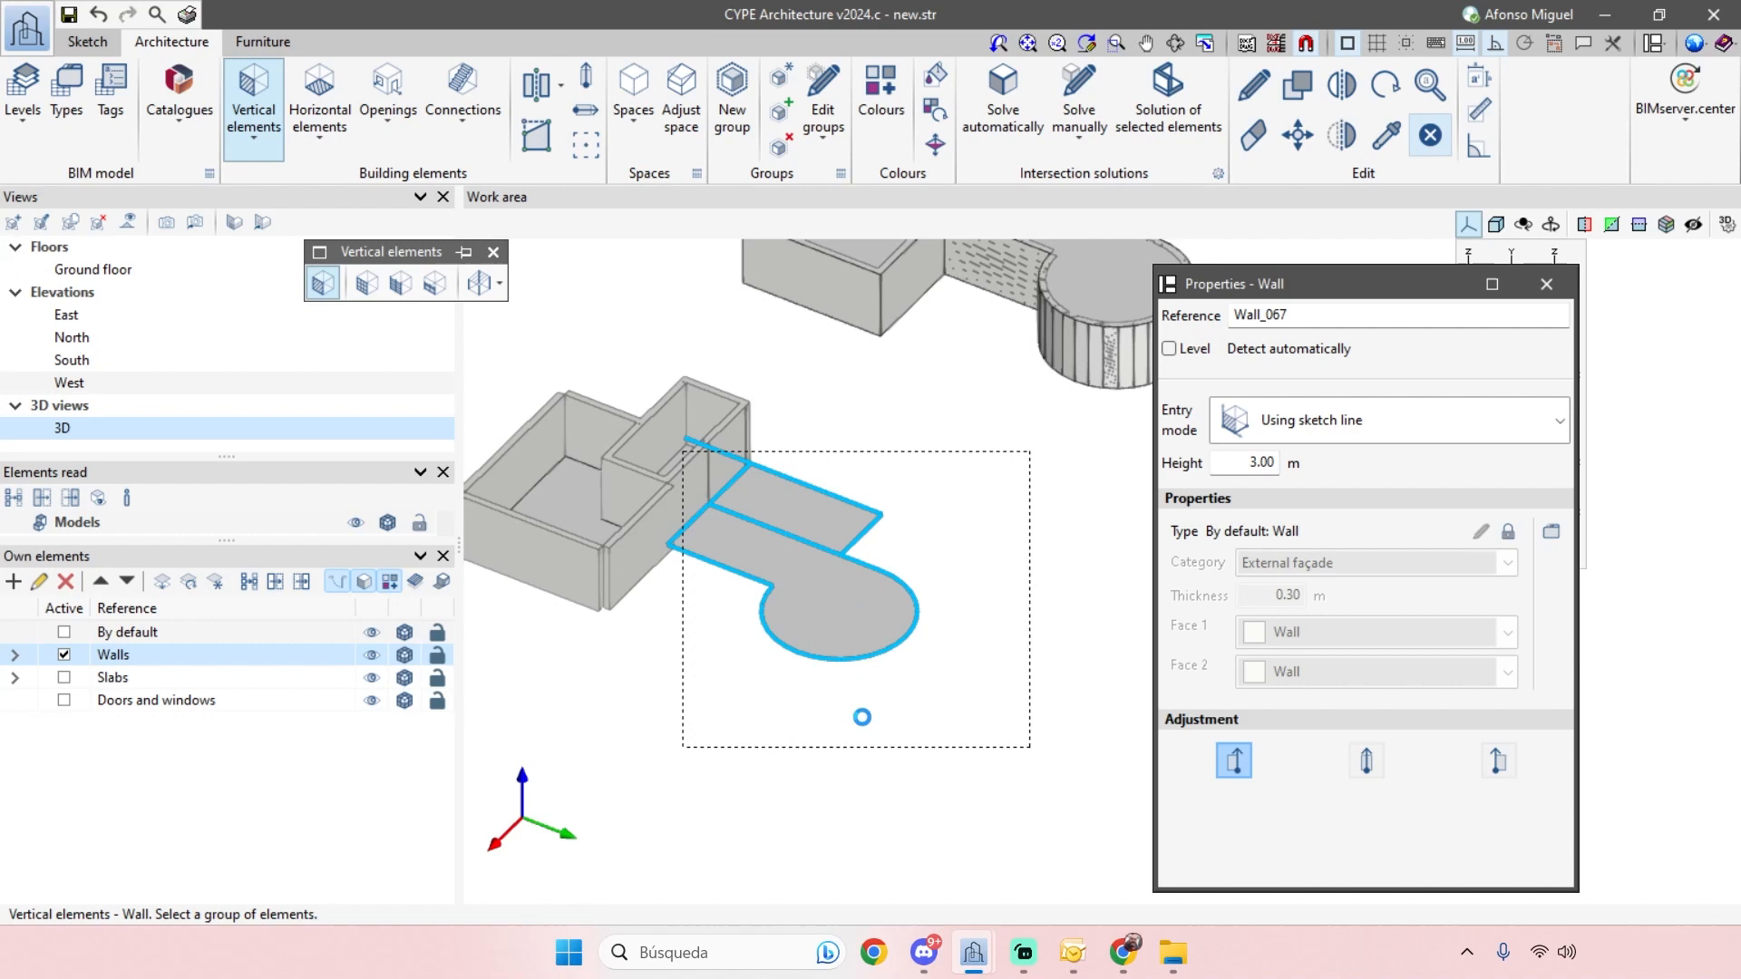
- Inspect the walls made from the sketch lines beside the earlier volumes, and close the wall properties
shift+middle_drag(882, 705, 1032, 701)
scroll(861, 663, down, 2)
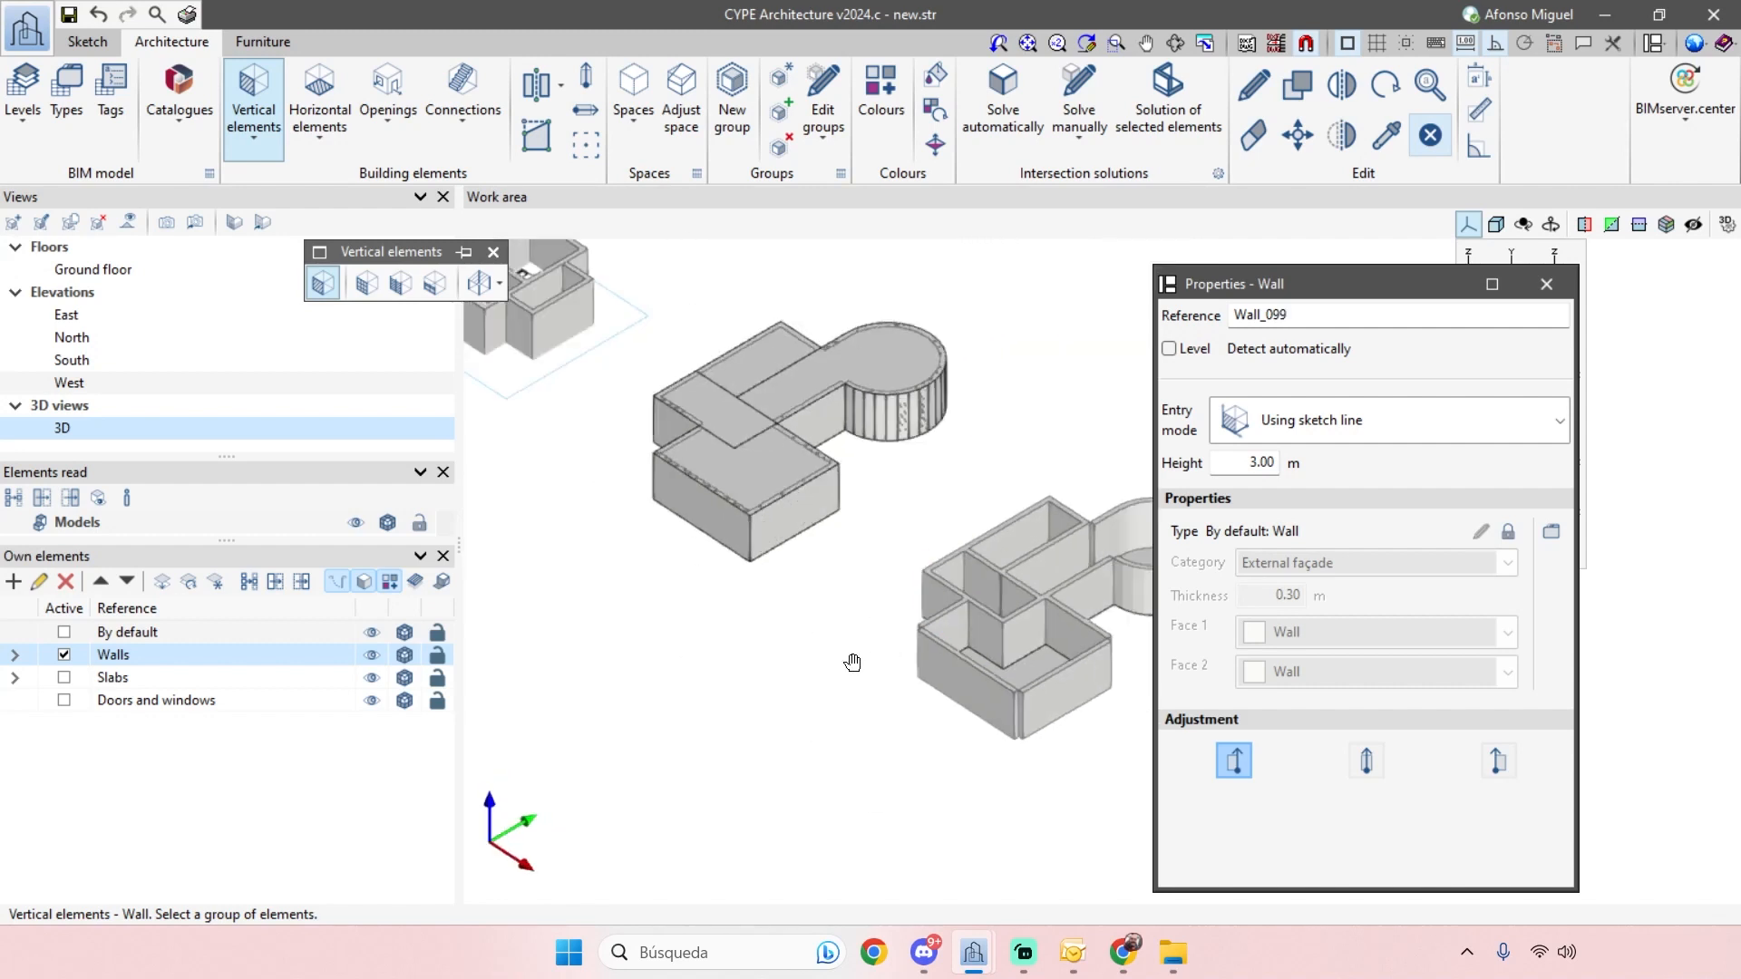
middle_drag(855, 661, 790, 616)
scroll(789, 603, down, 3)
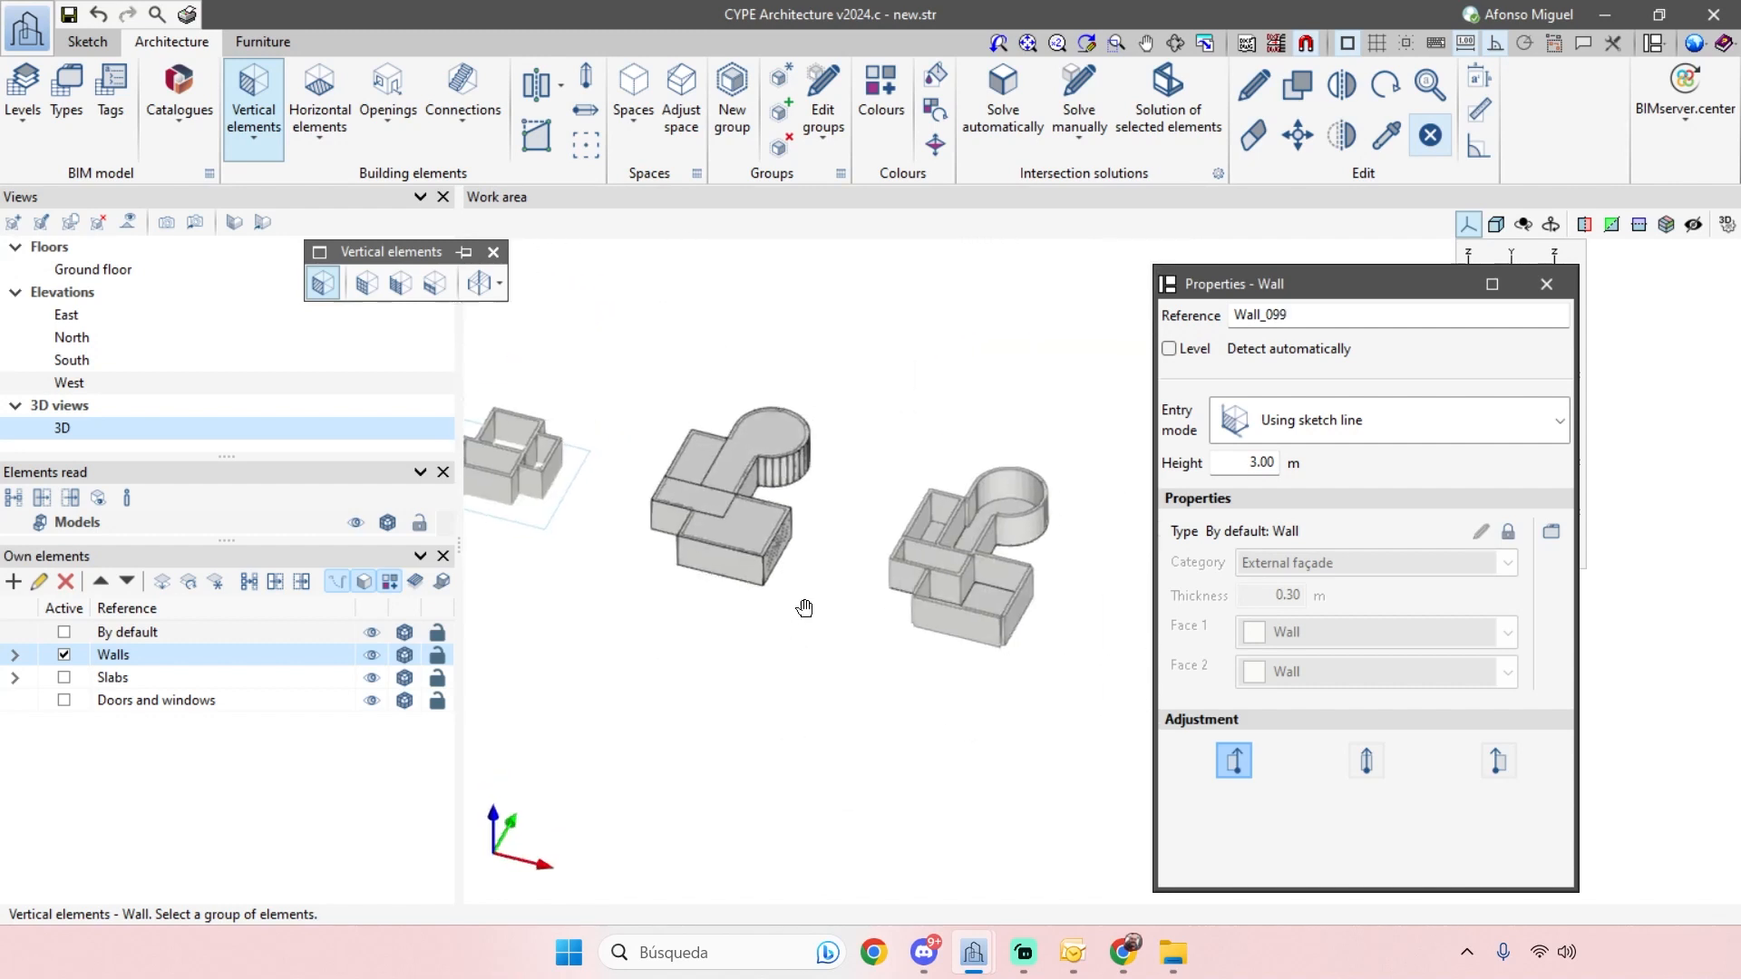
scroll(922, 583, up, 5)
mouse_move(971, 514)
shift+middle_down()
mouse_move(989, 578)
mouse_move(832, 583)
mouse_move(973, 505)
shift+middle_up()
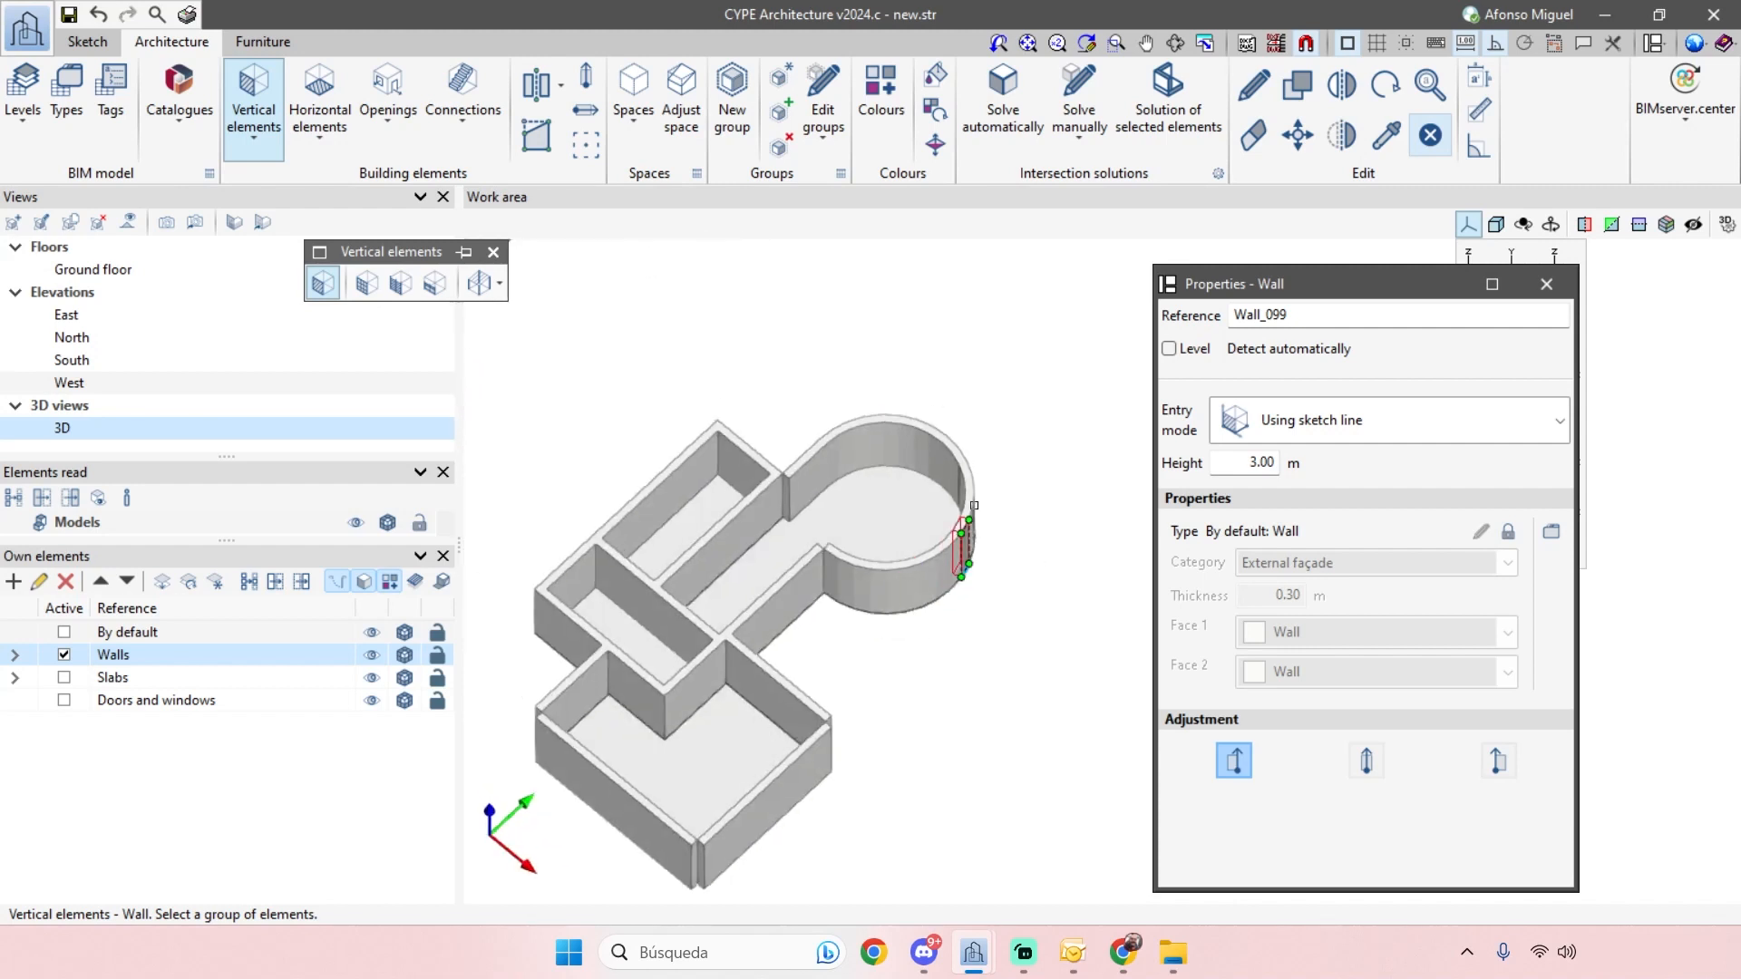
scroll(917, 709, down, 4)
middle_drag(1001, 658, 1096, 620)
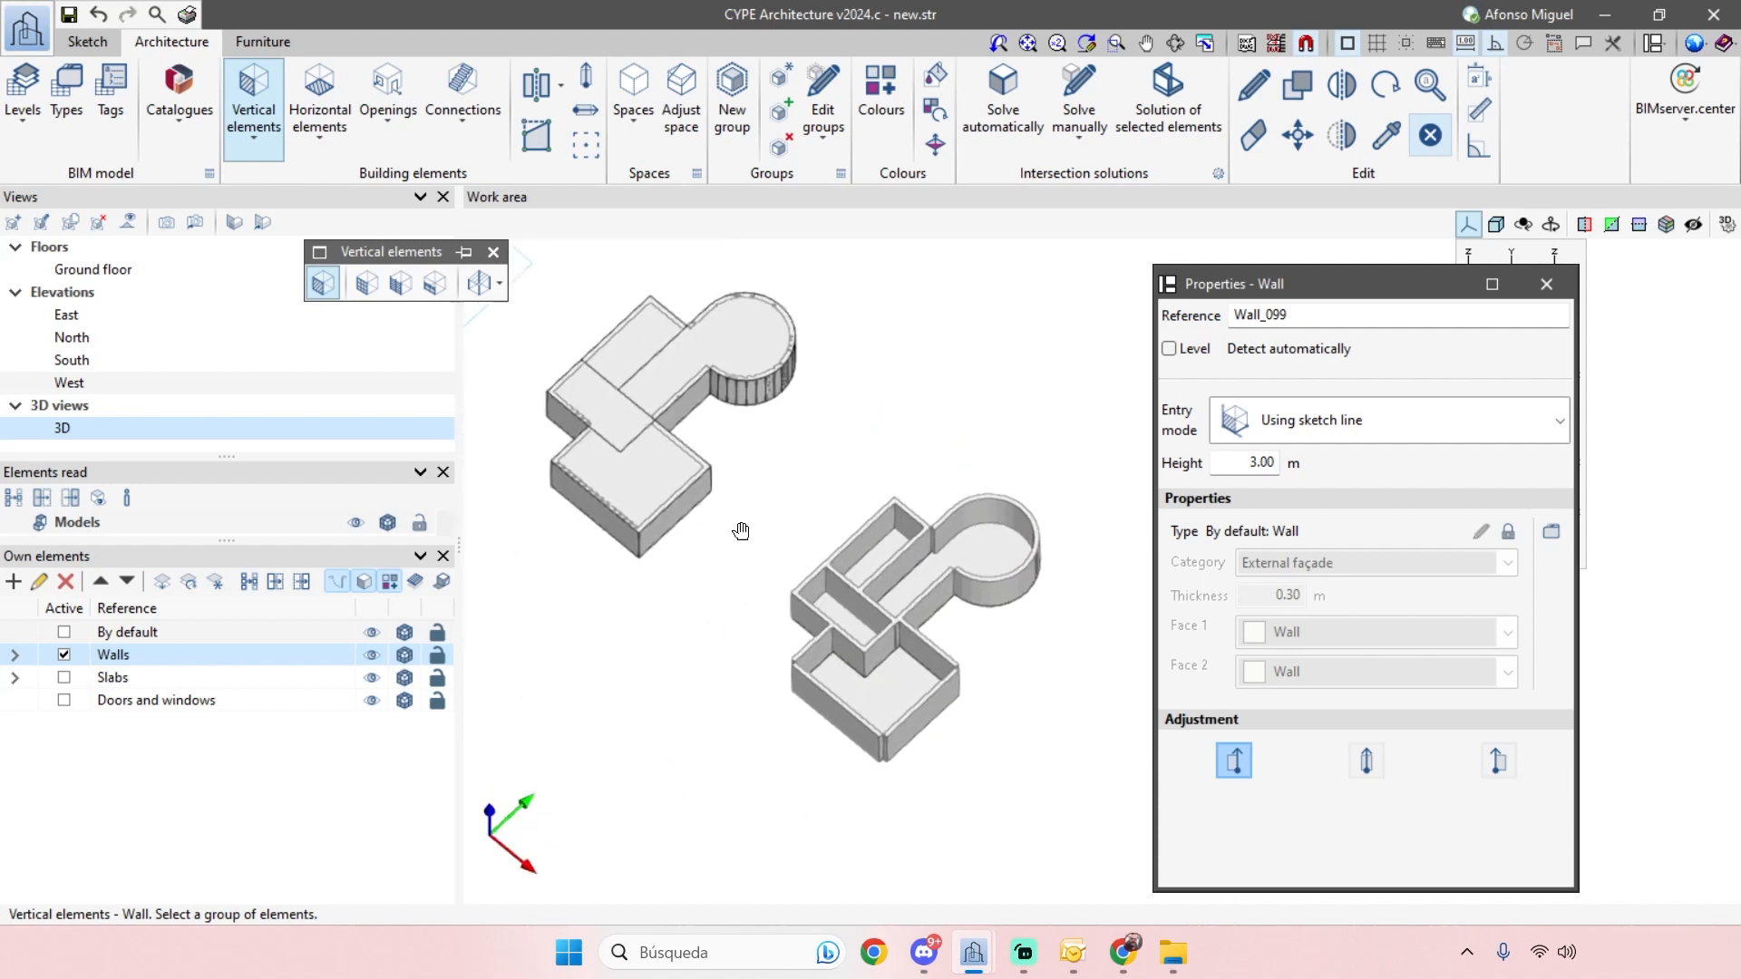
middle_drag(743, 528, 831, 535)
middle_drag(649, 458, 853, 603)
scroll(776, 498, down, 1)
middle_drag(793, 531, 685, 446)
middle_drag(1137, 735, 887, 649)
scroll(882, 632, up, 3)
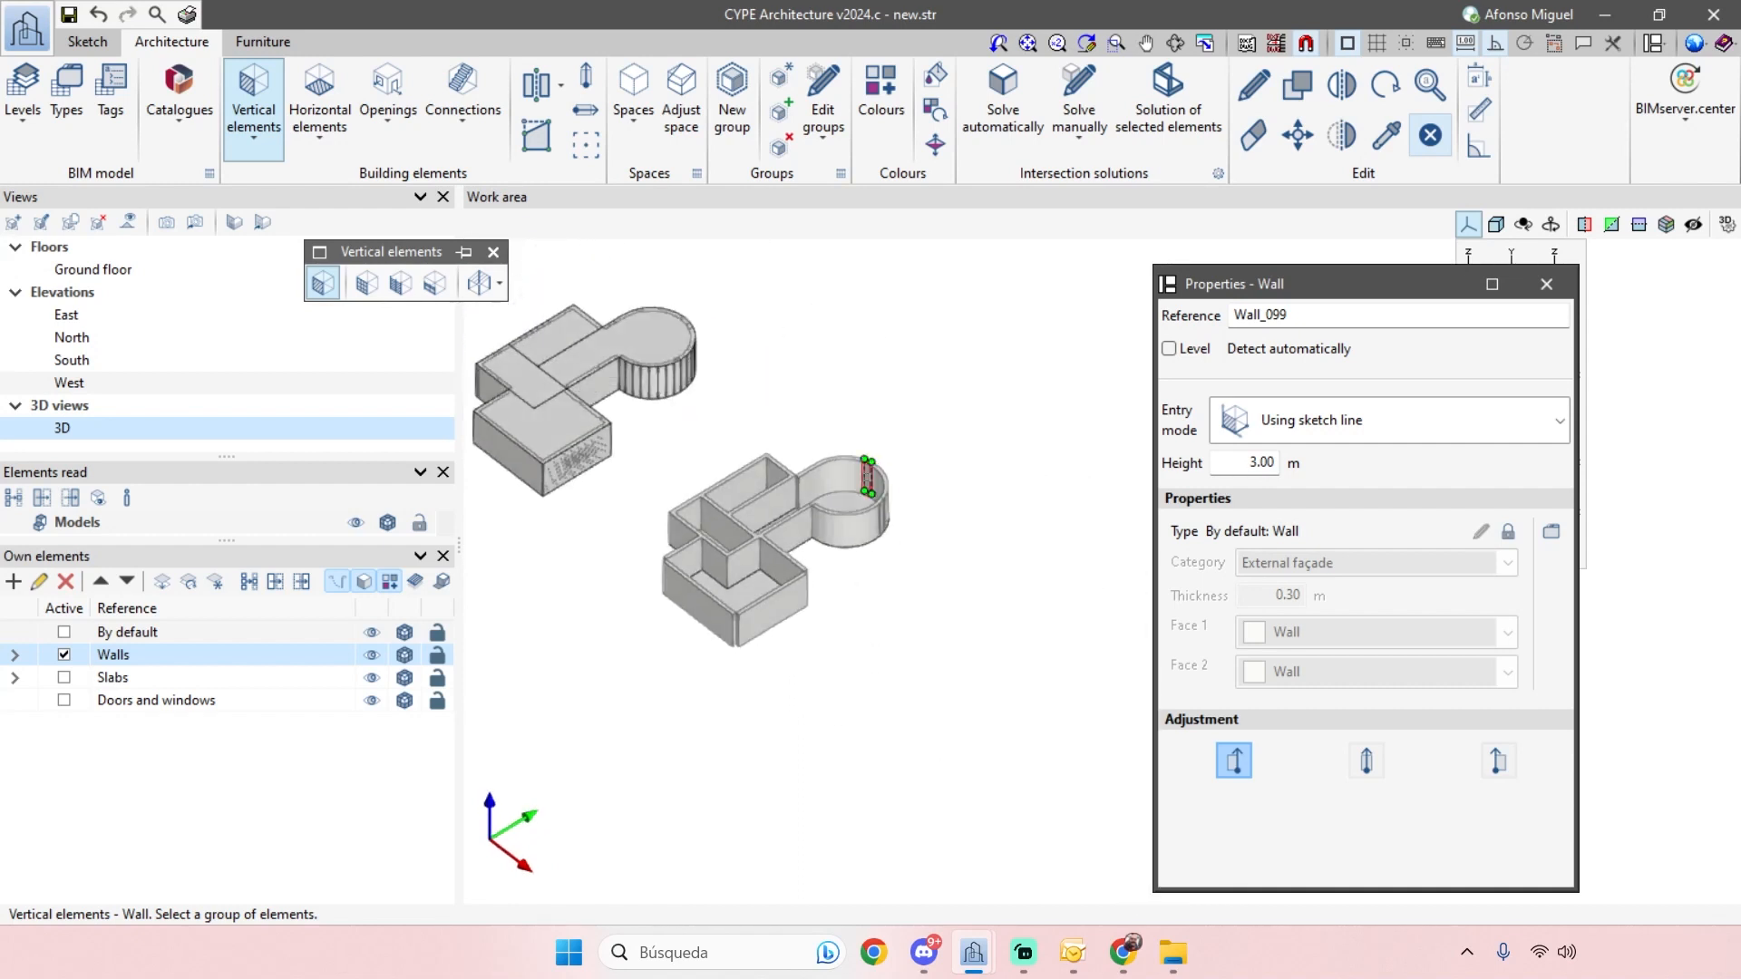
scroll(963, 564, down, 3)
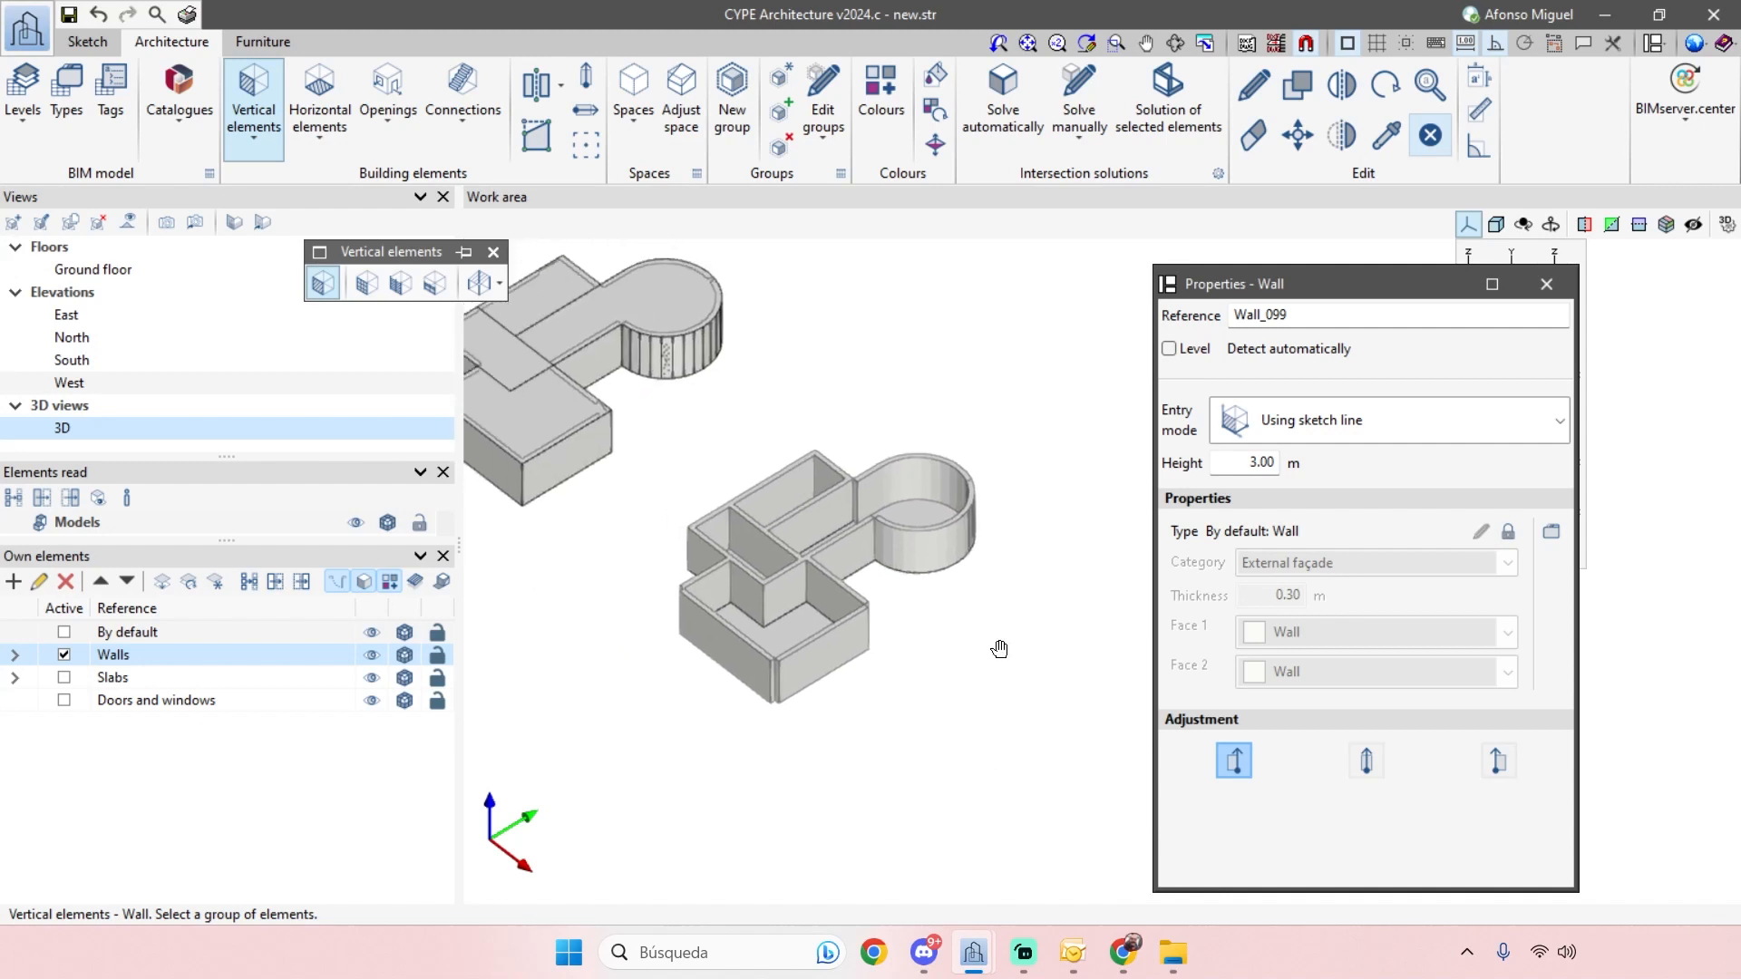
scroll(827, 461, up, 1)
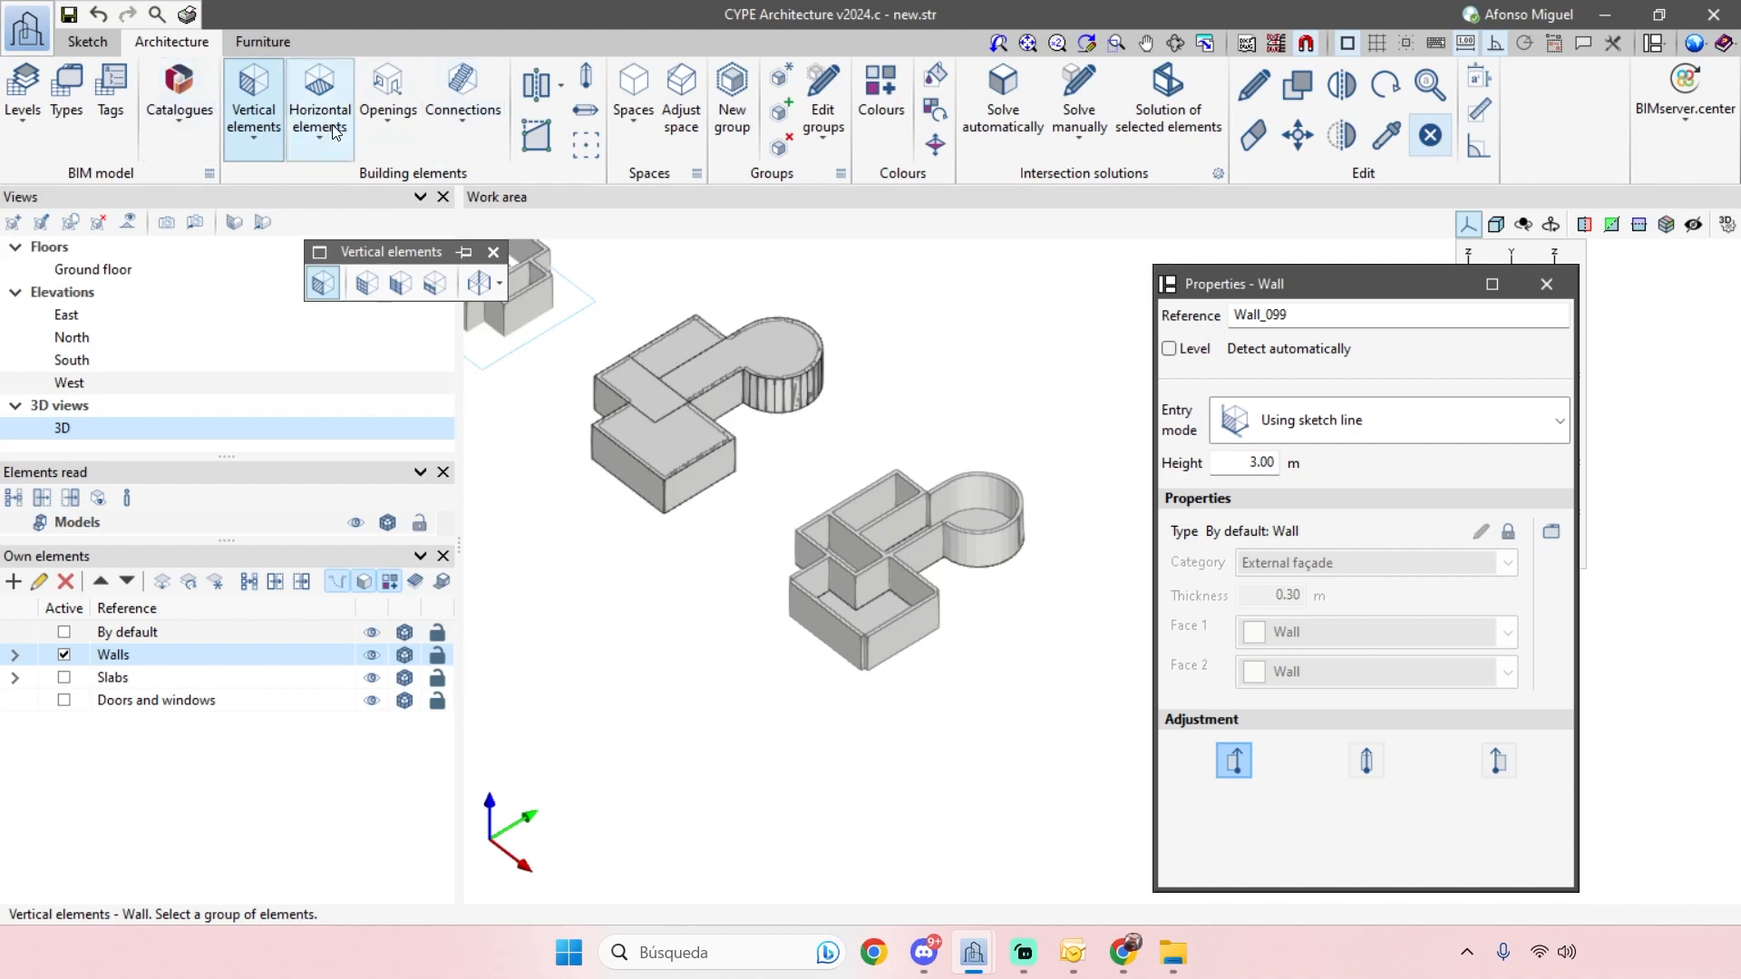
scroll(954, 432, down, 3)
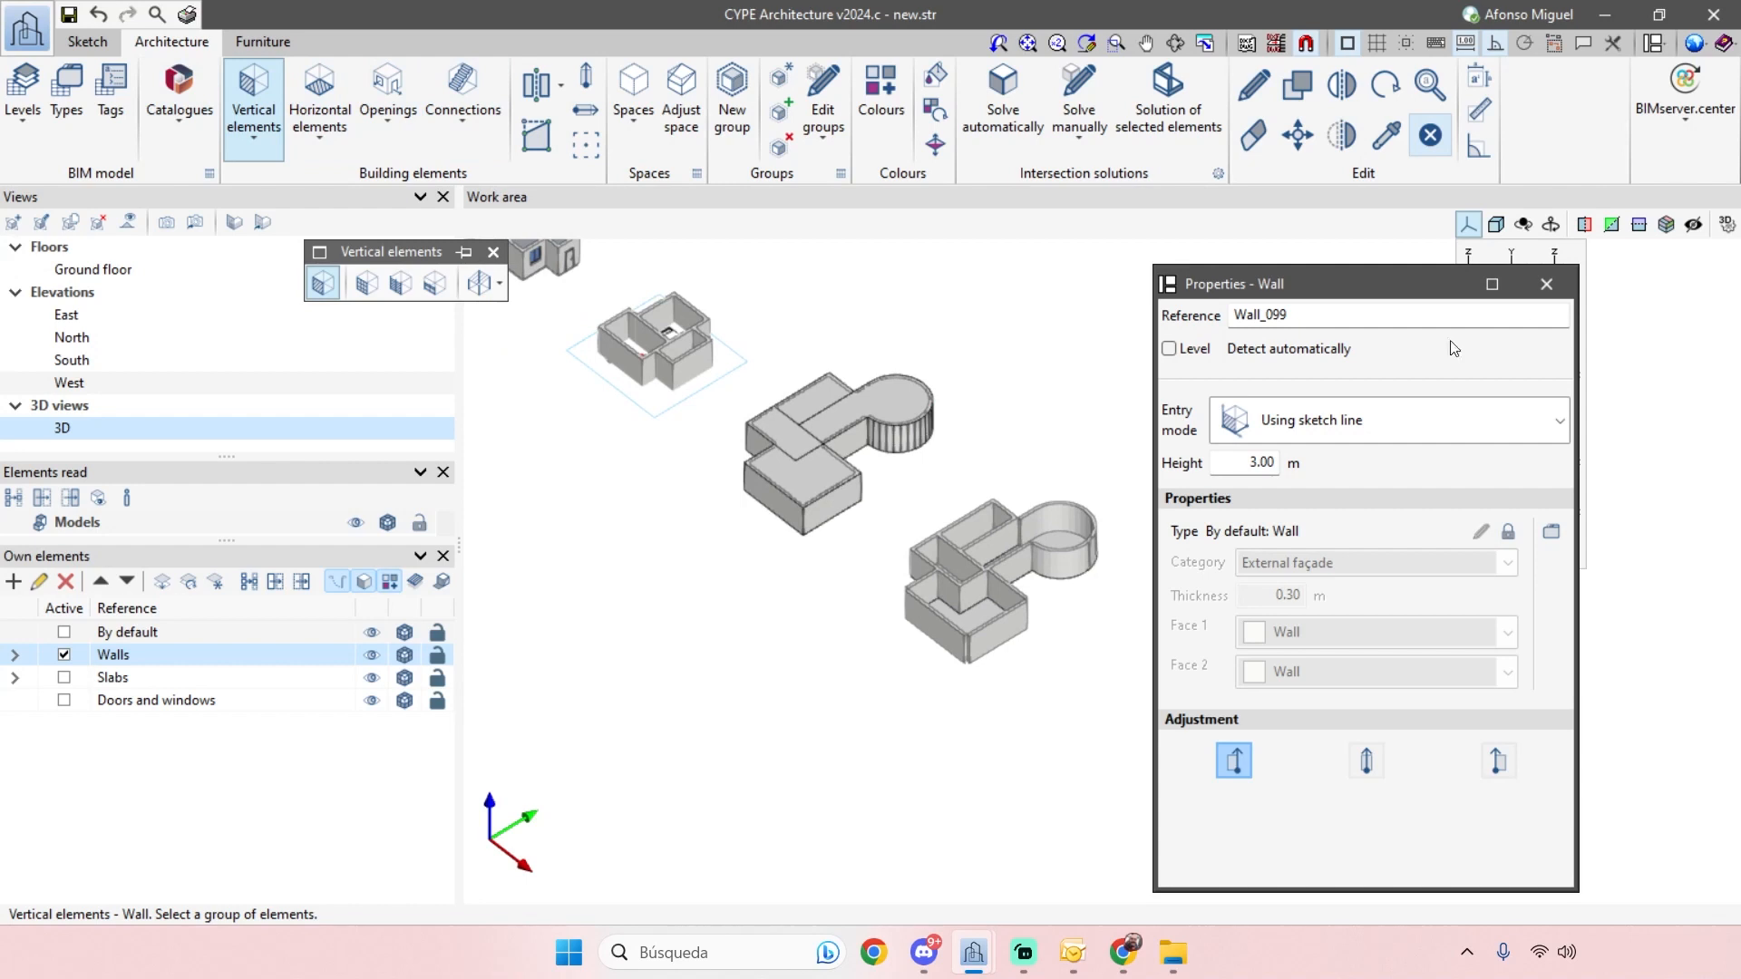
click(1547, 283)
scroll(1134, 462, down, 1)
middle_drag(879, 571, 897, 658)
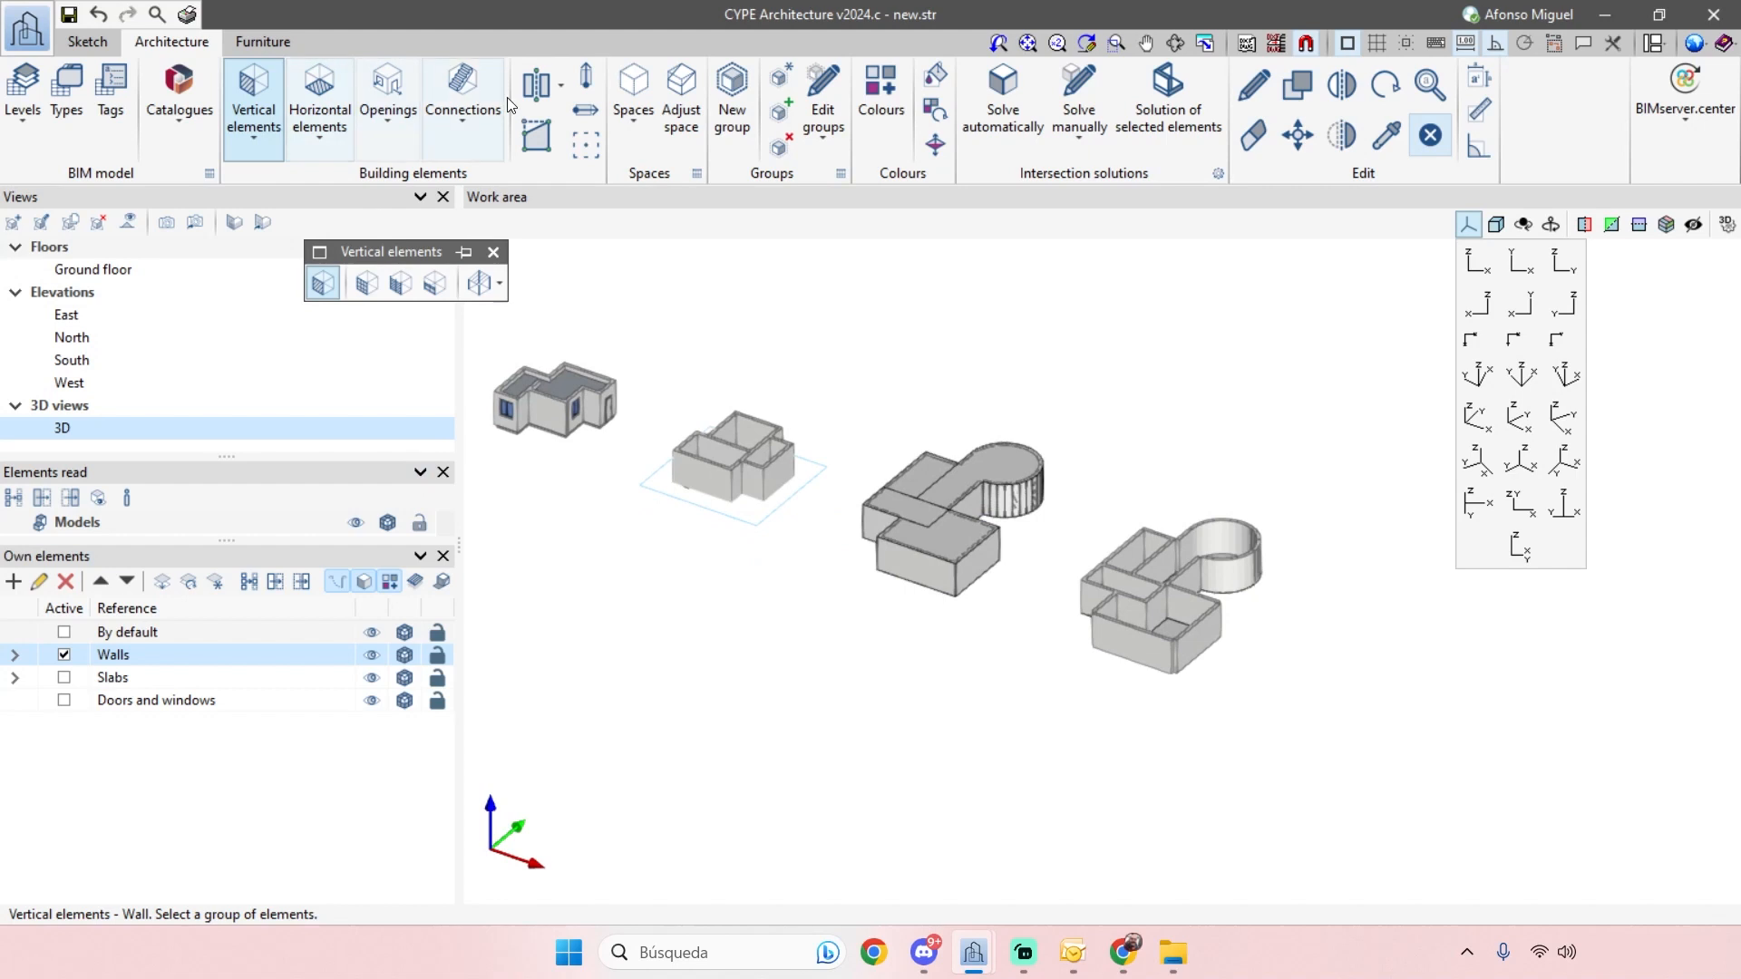
- Review the entry modes offered for curtain walls and railings
click(363, 288)
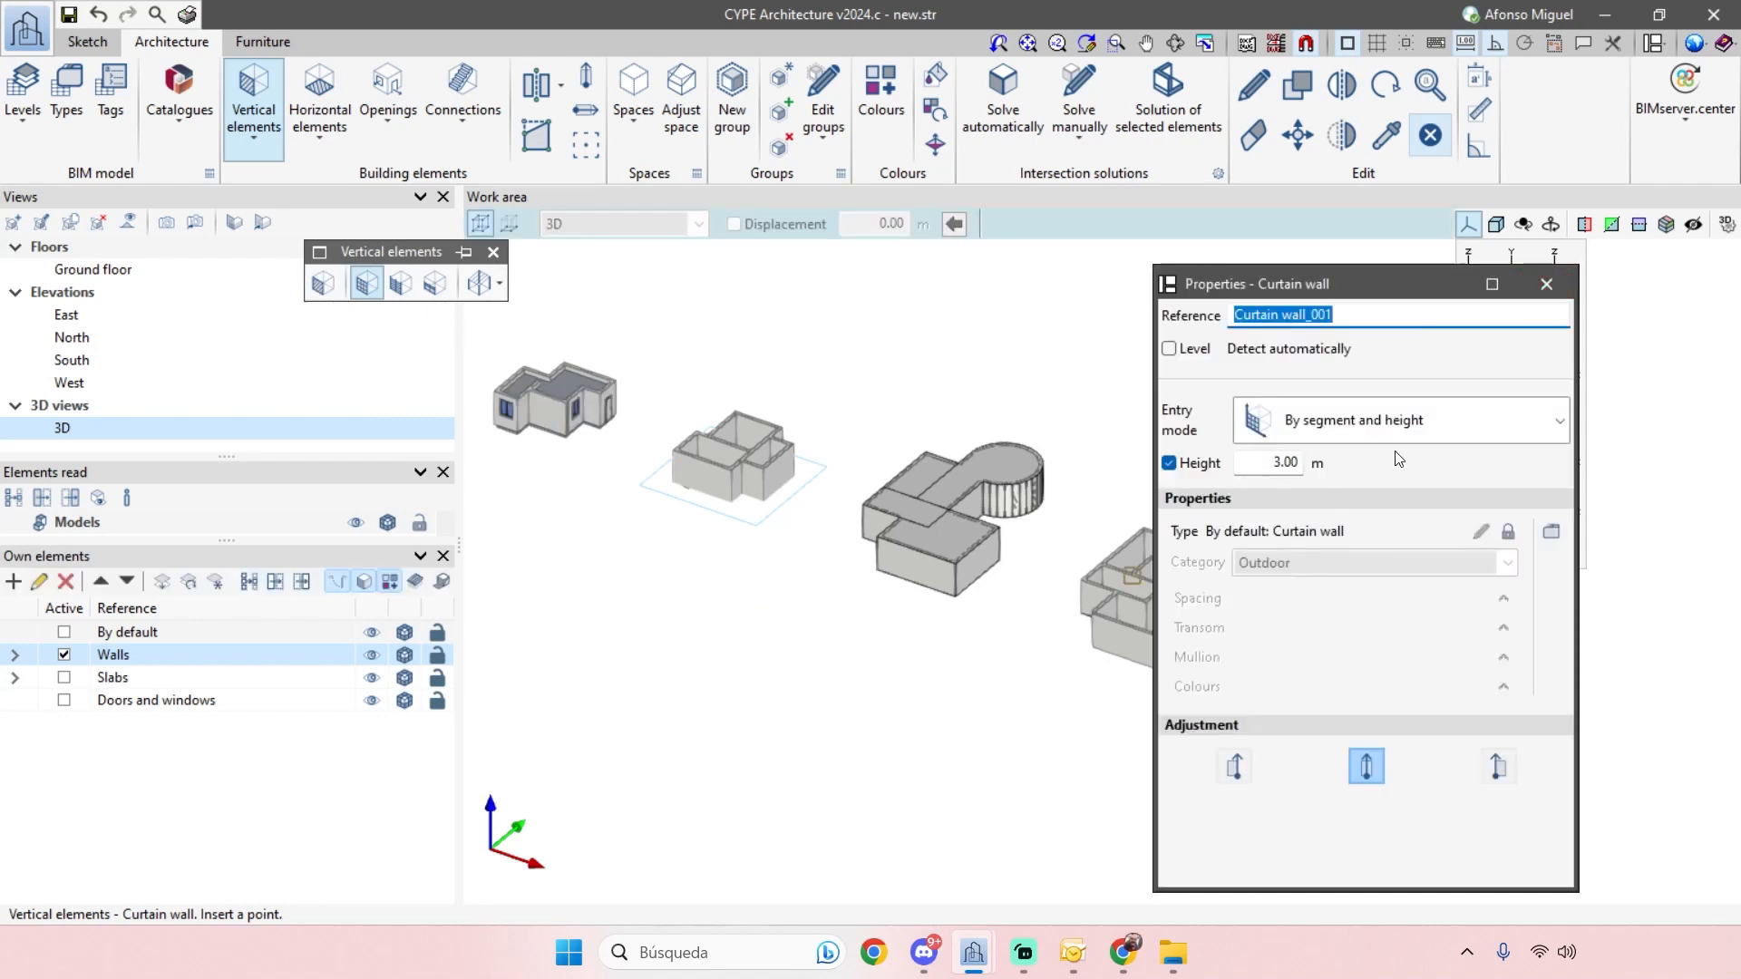
click(1455, 439)
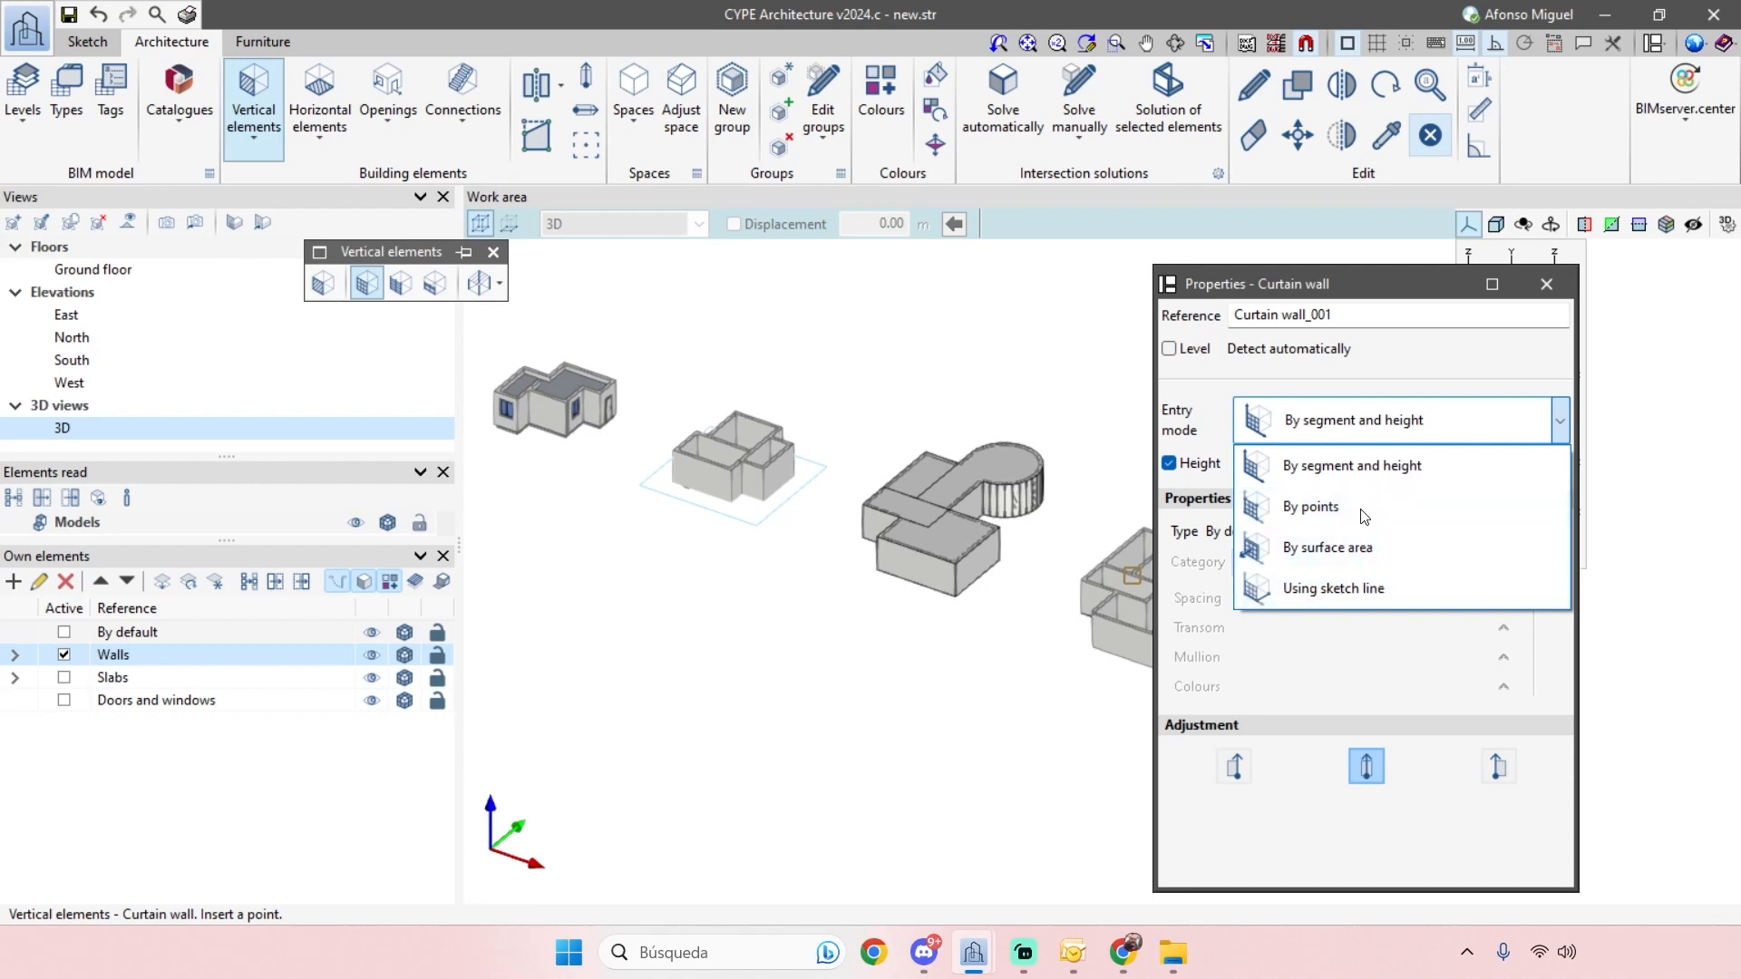
click(1323, 468)
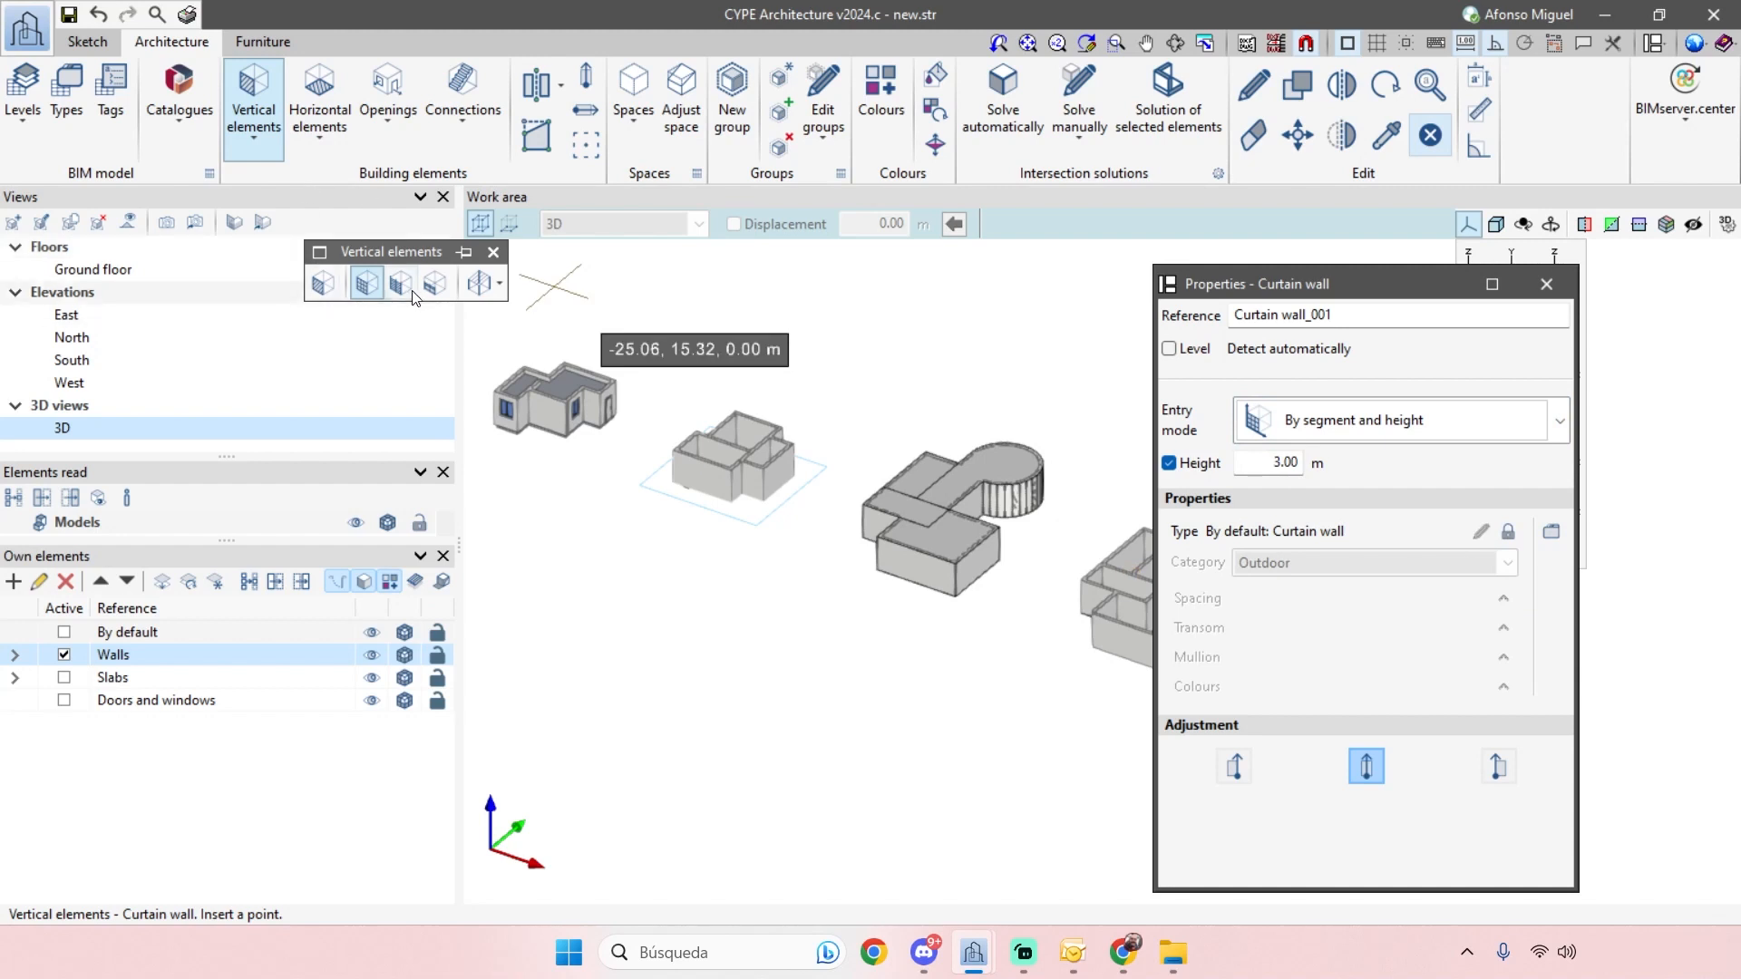
click(434, 284)
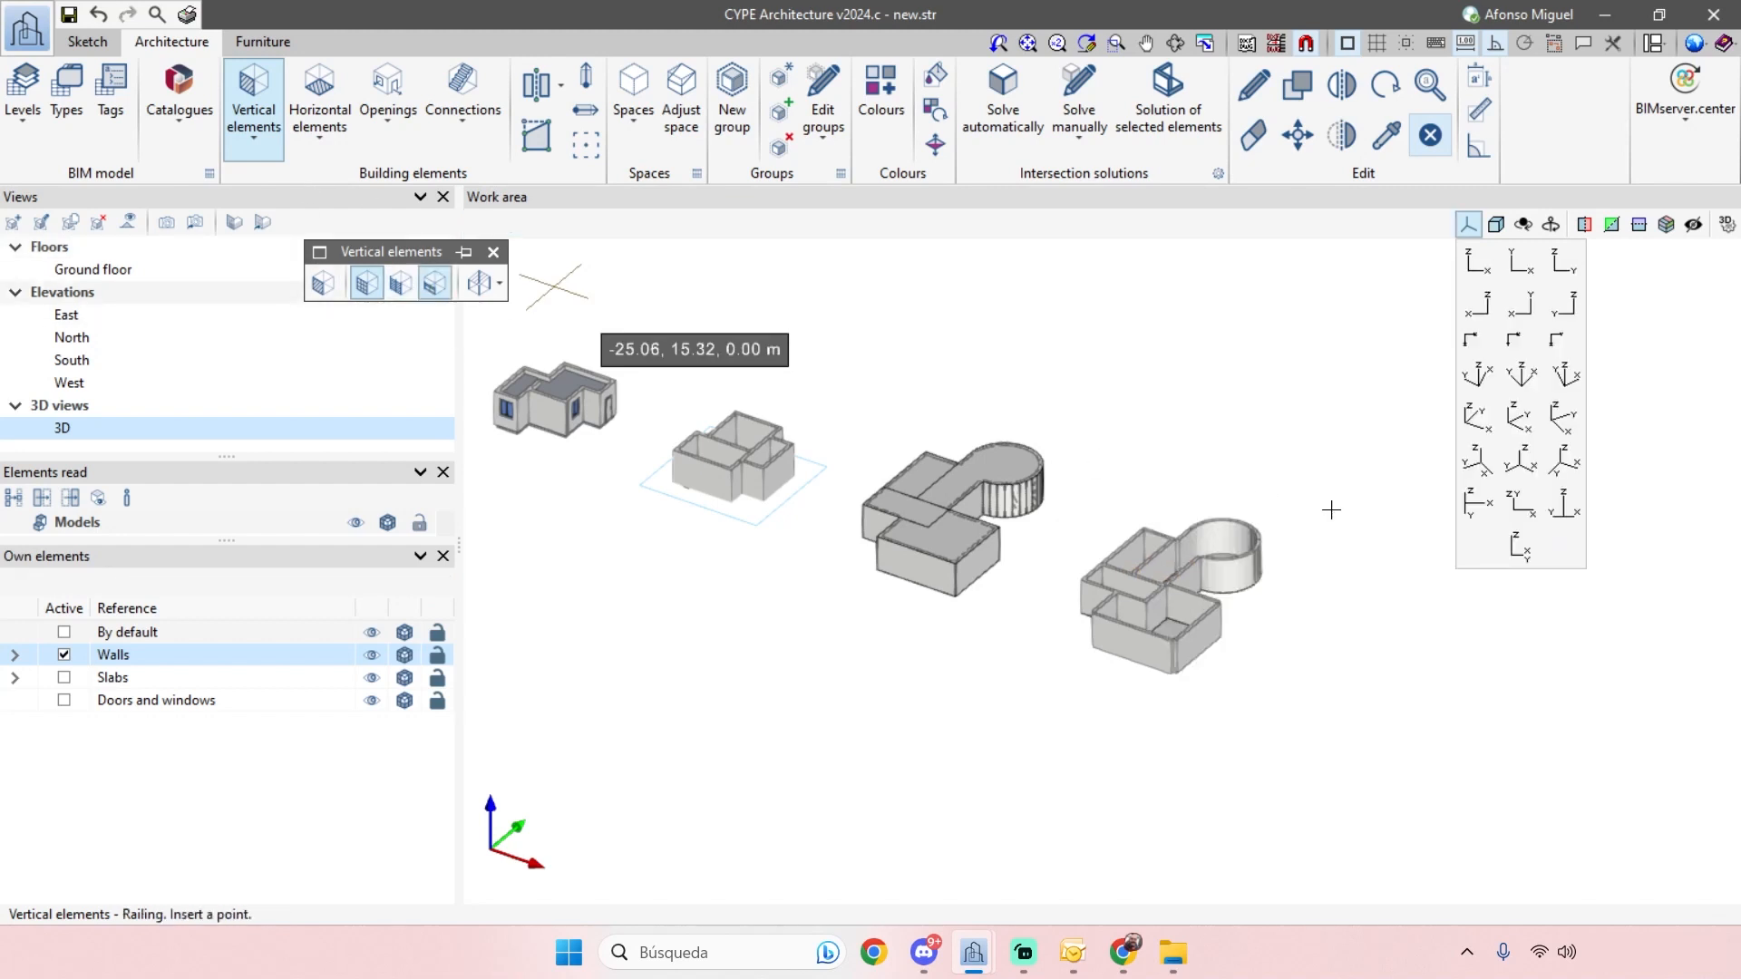
click(1308, 434)
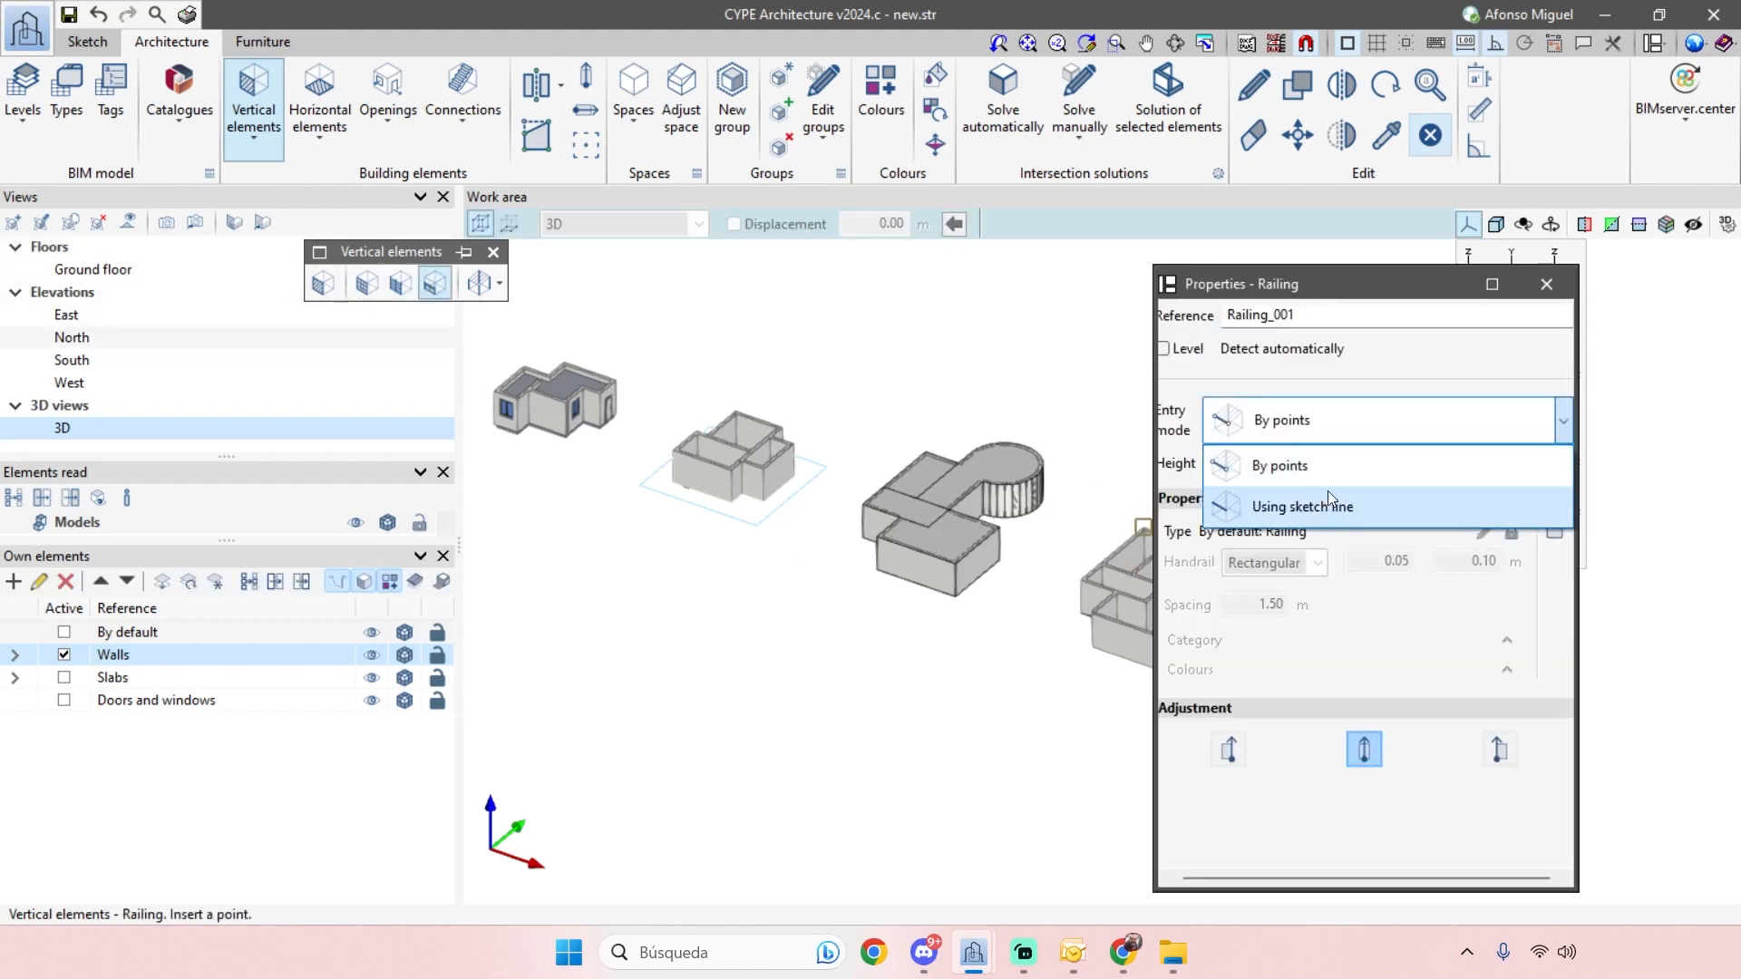
- Review the entry modes offered for floor slabs and suspended ceilings, and close the properties
click(329, 129)
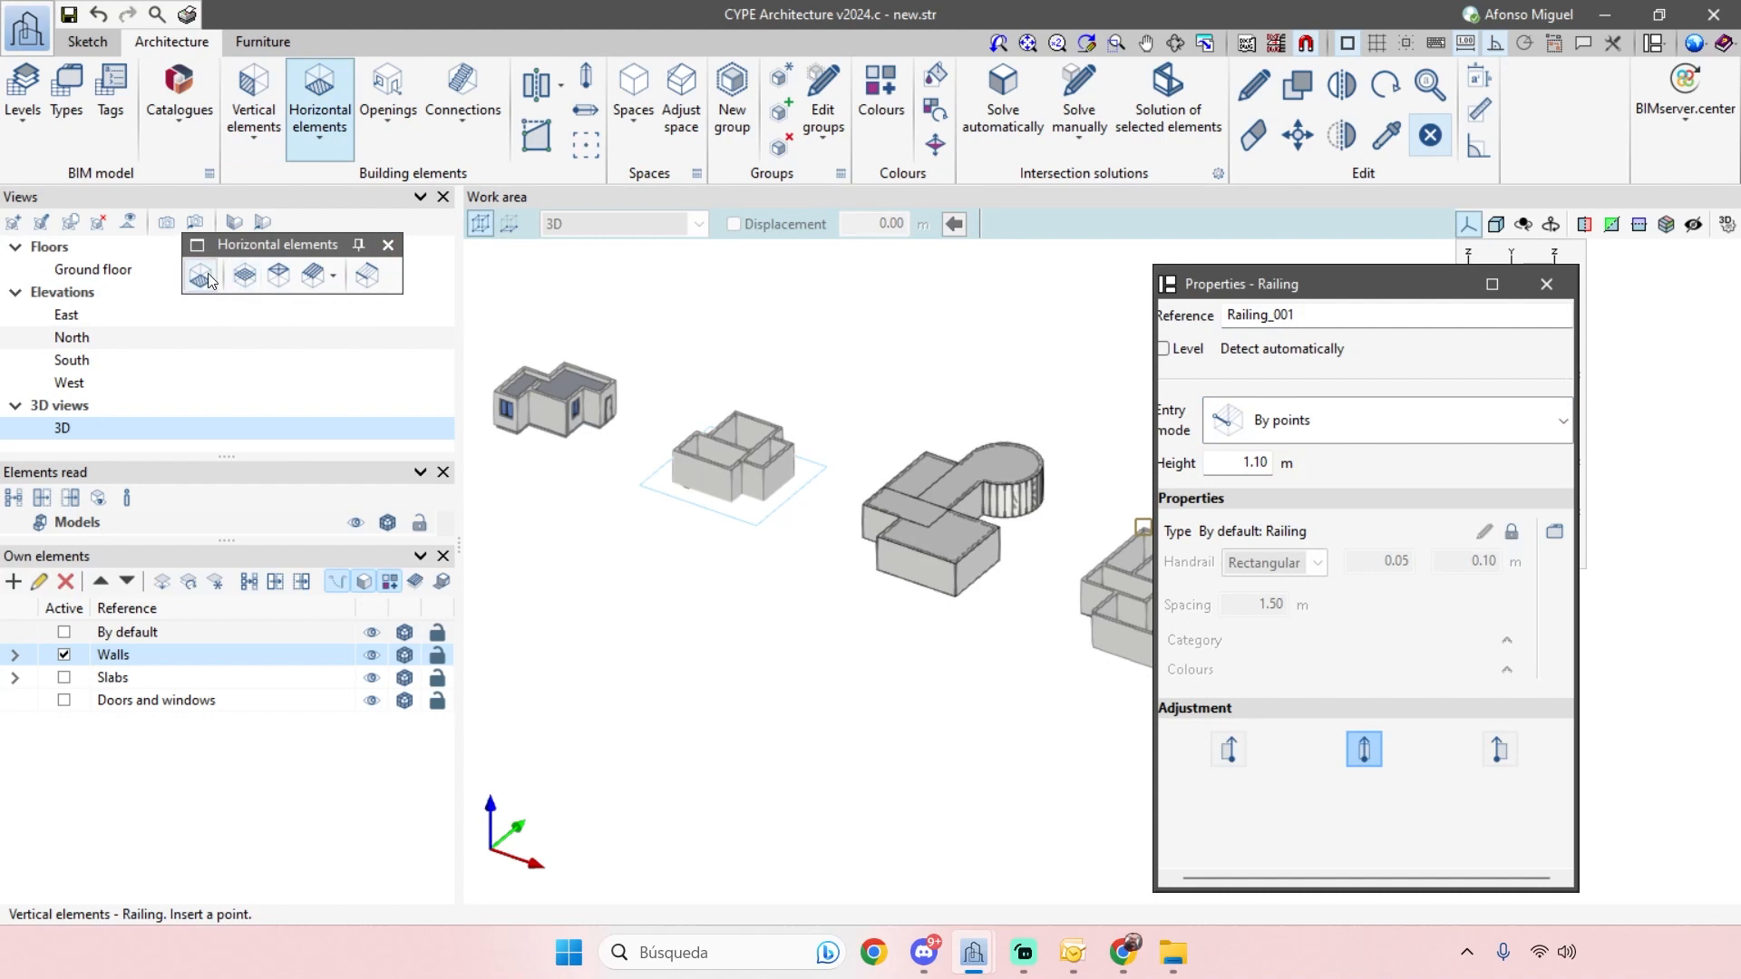
click(199, 276)
click(1541, 419)
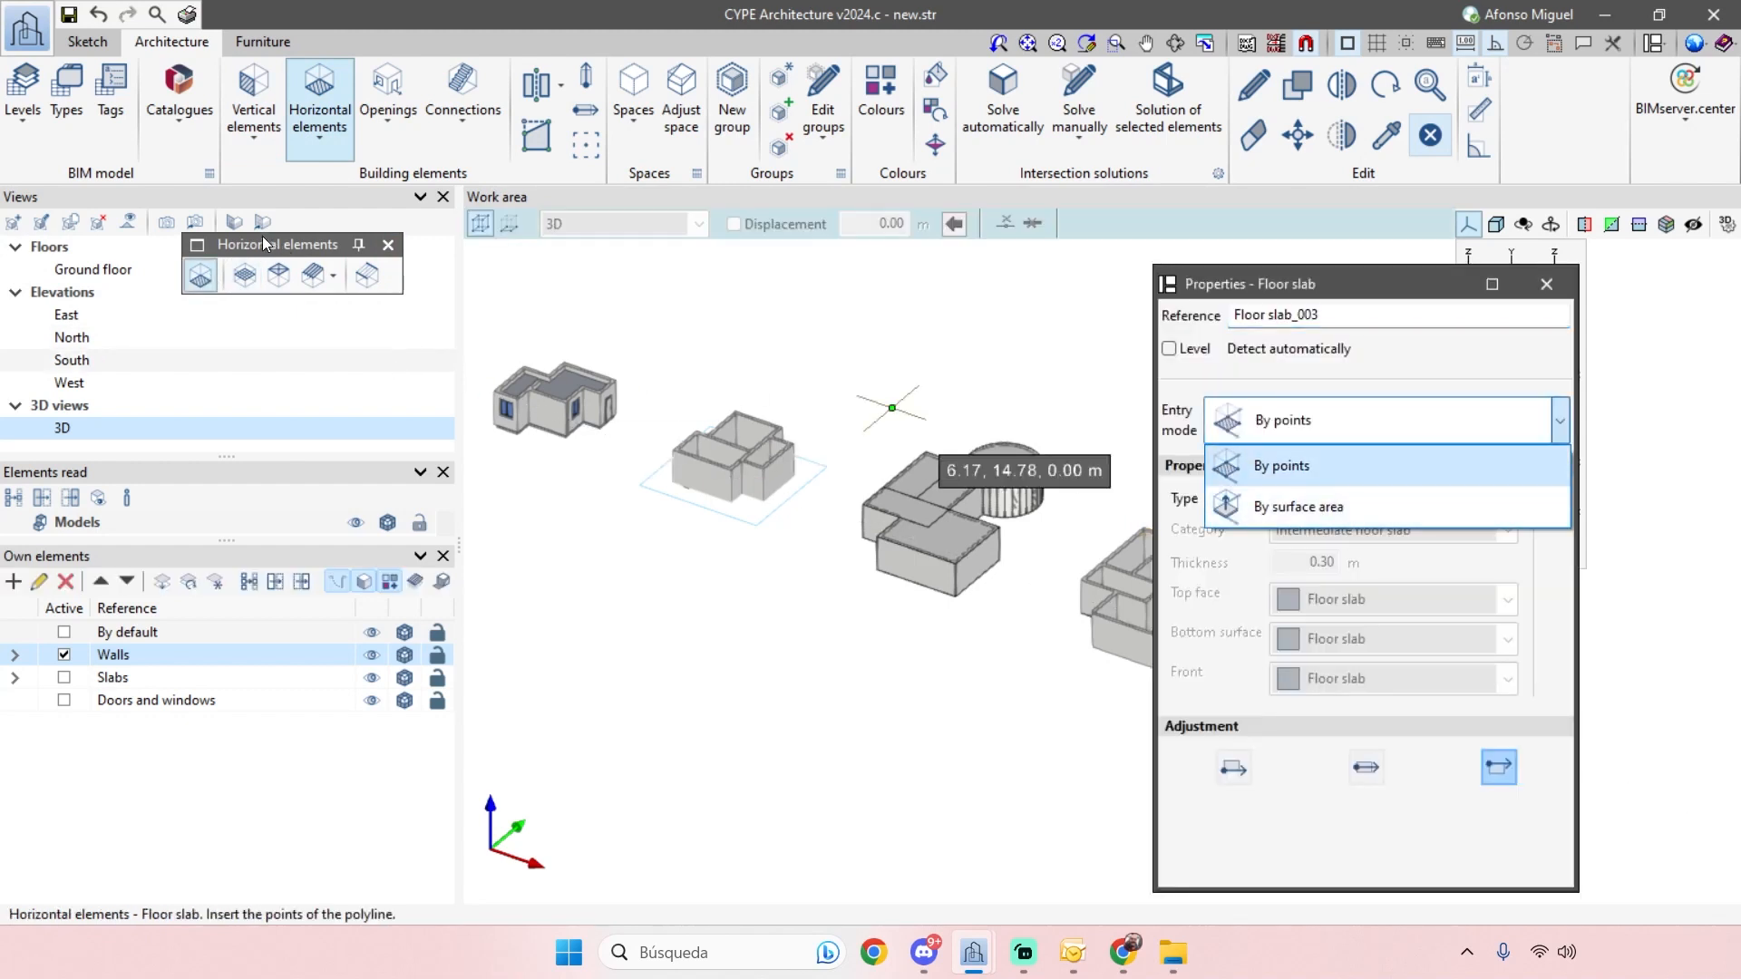
click(243, 288)
click(244, 275)
click(1358, 428)
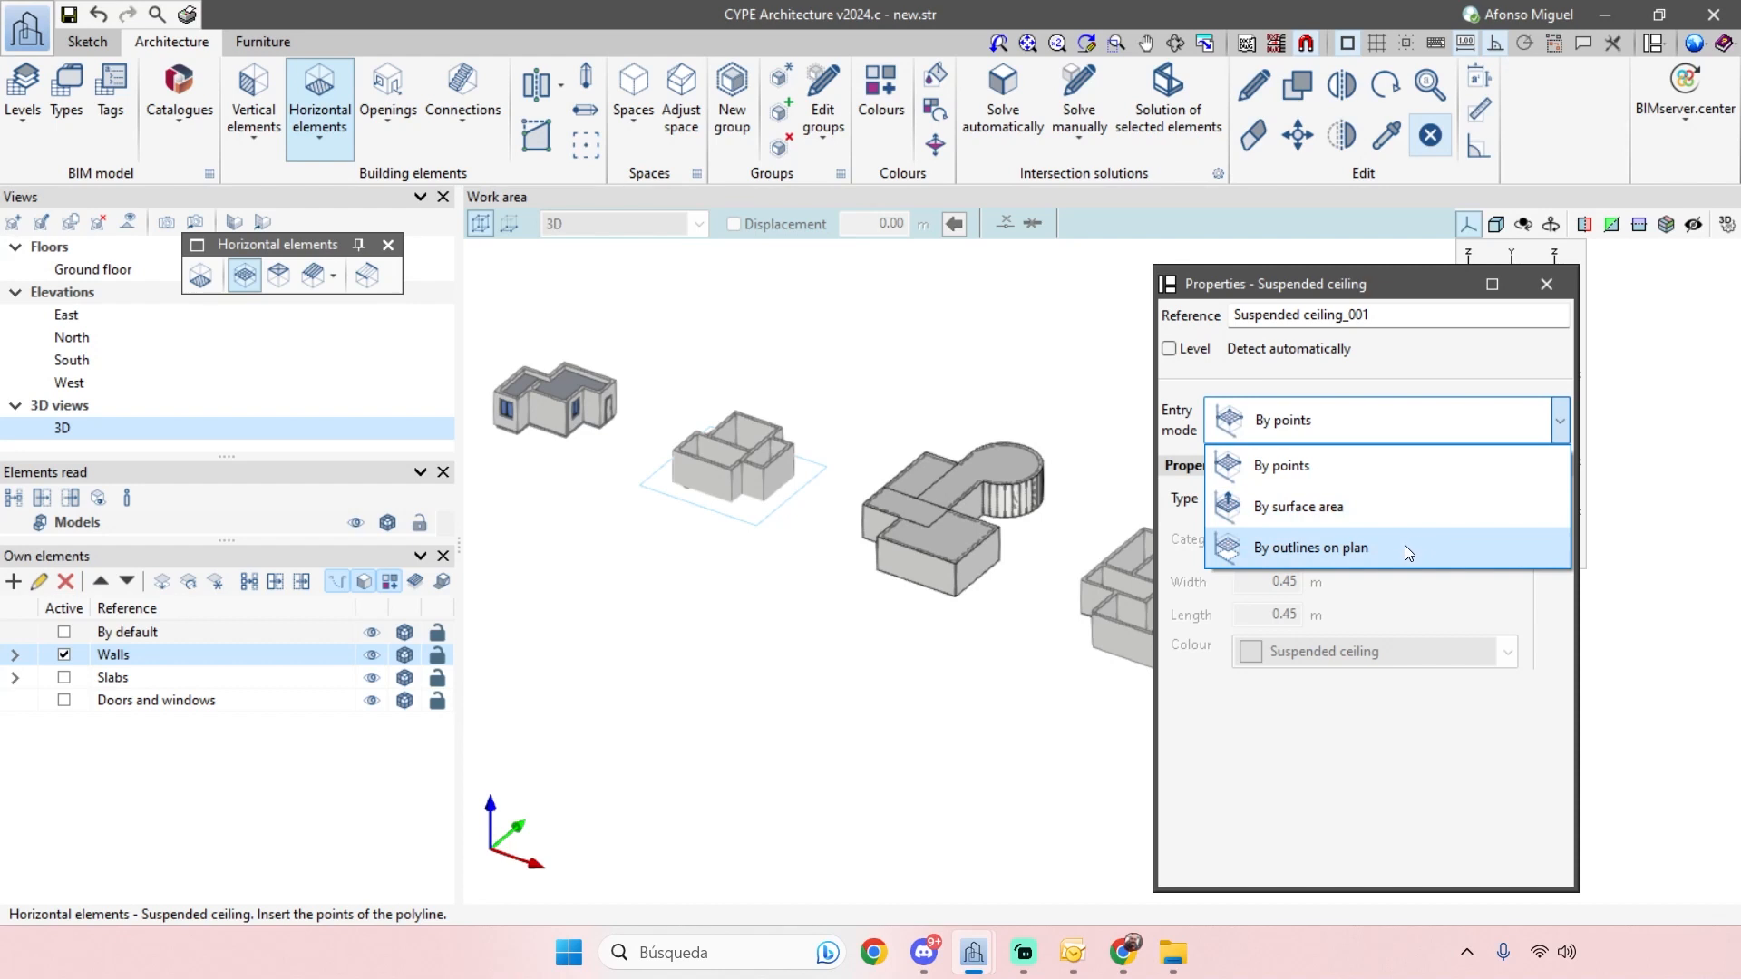
scroll(1057, 647, down, 2)
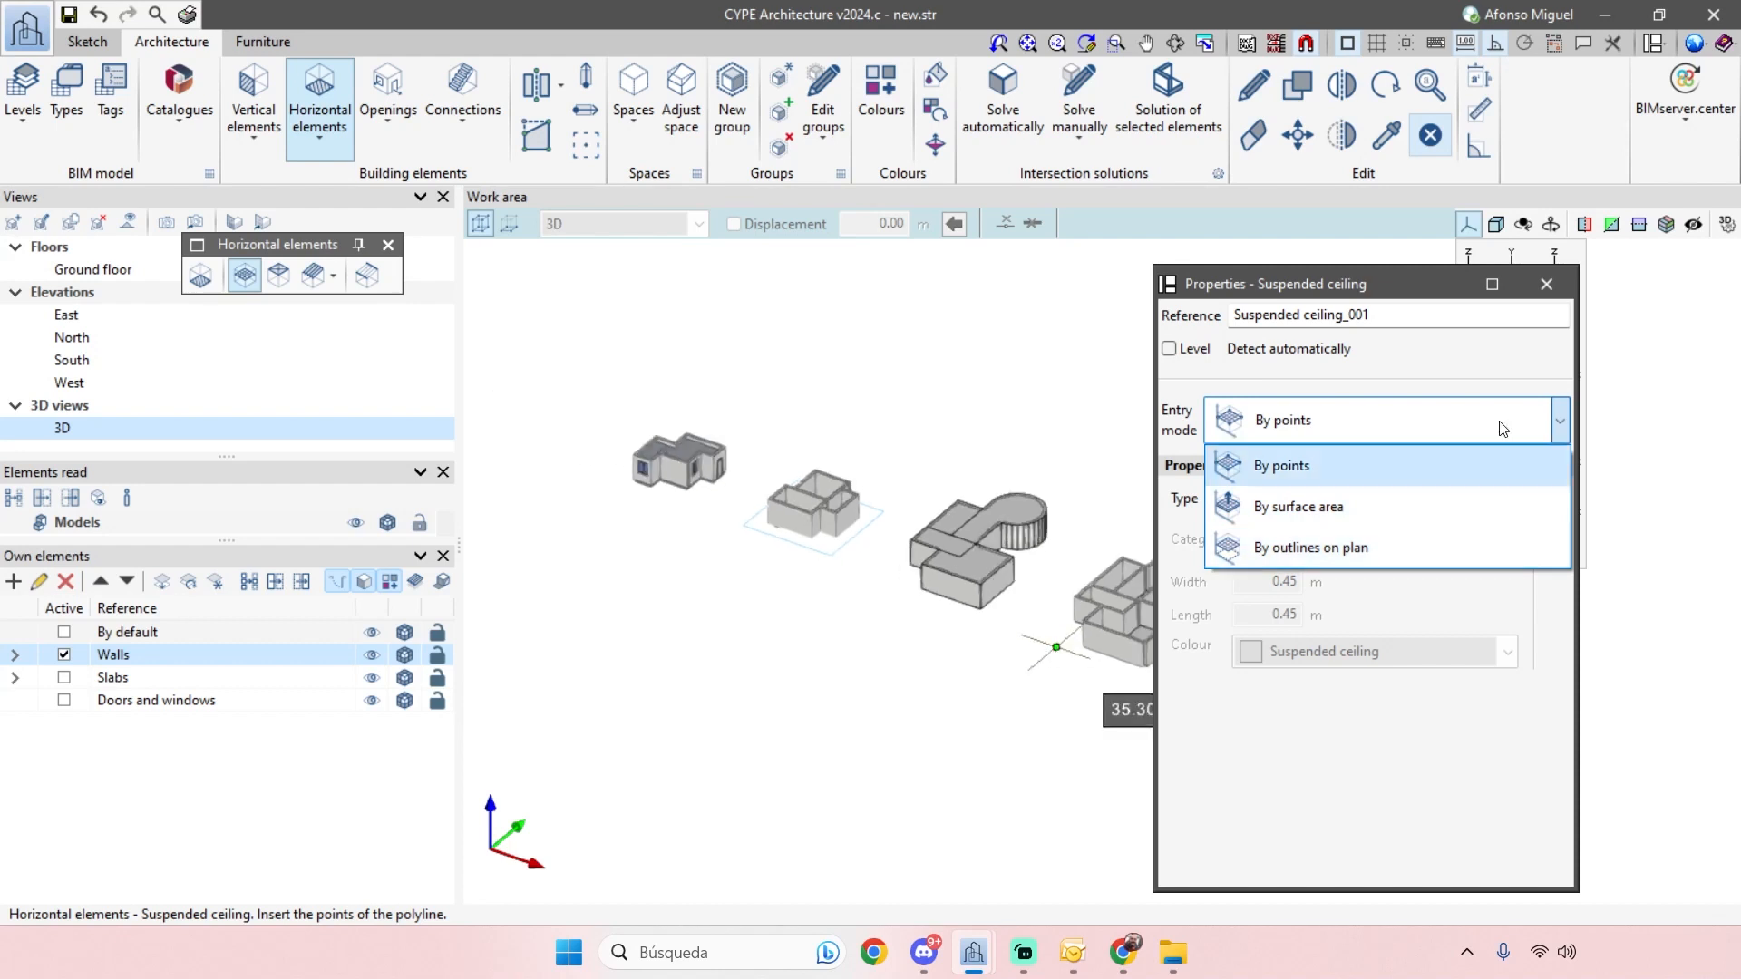
click(1548, 304)
click(1546, 283)
- Compare the four building models side by side from several angles
middle_drag(1019, 674, 1192, 675)
scroll(964, 645, up, 2)
middle_drag(967, 644, 849, 681)
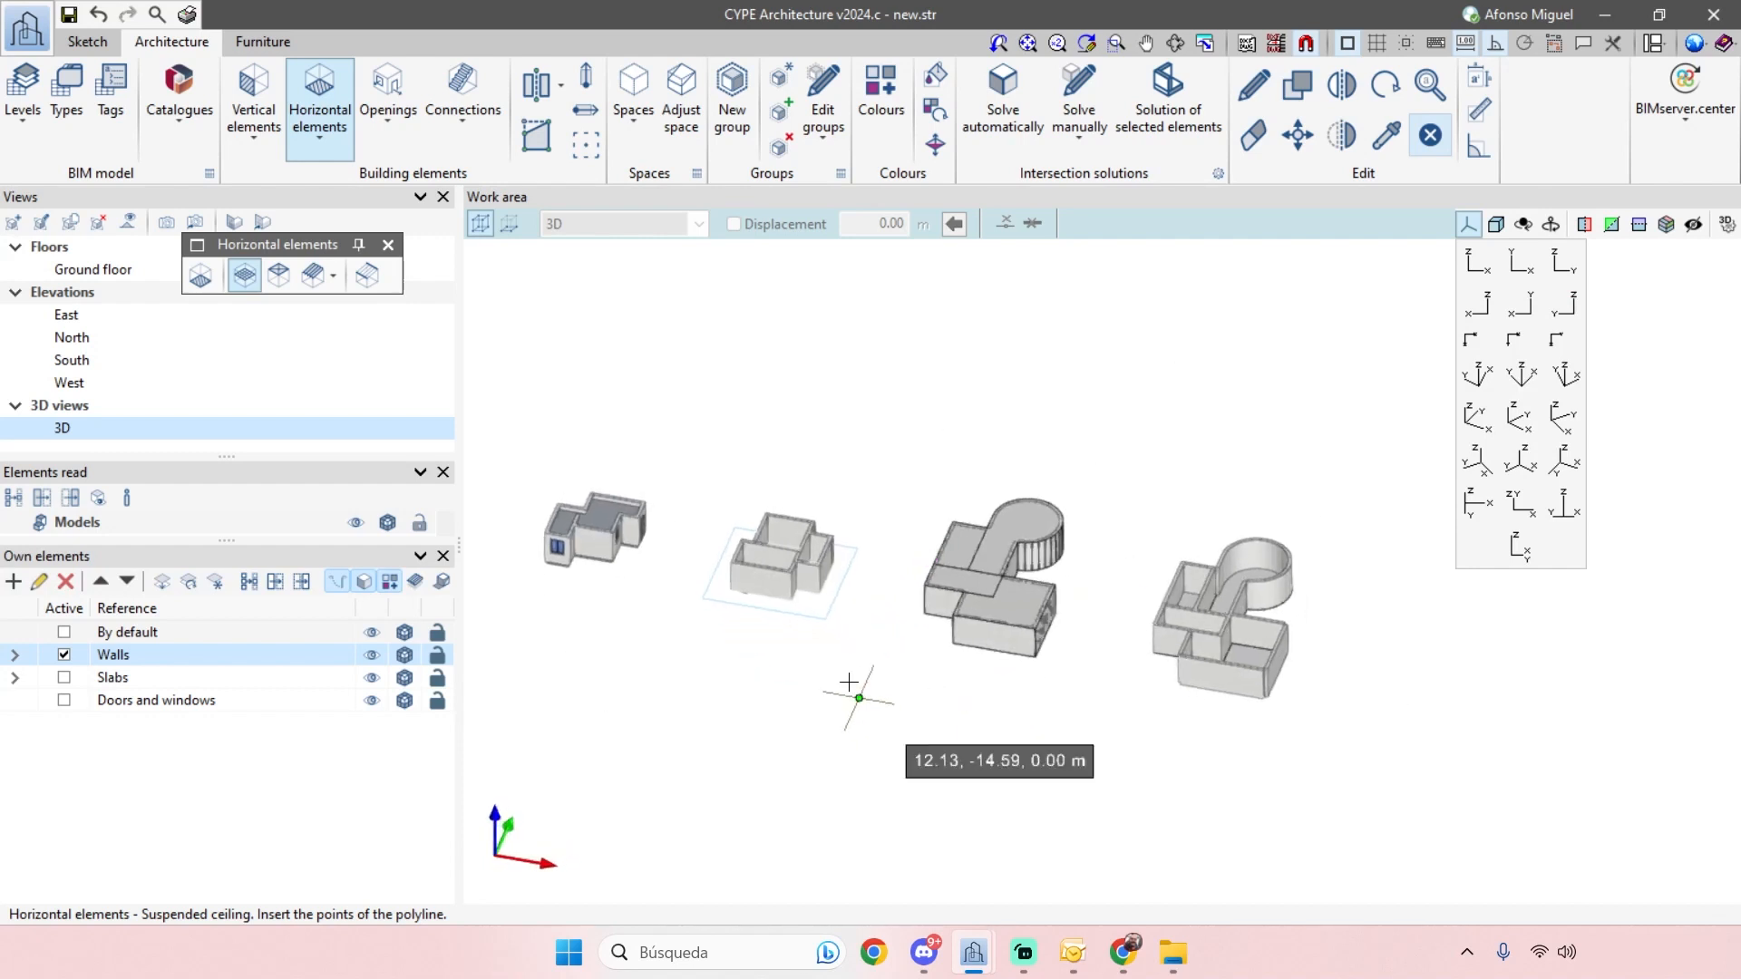
scroll(625, 626, up, 3)
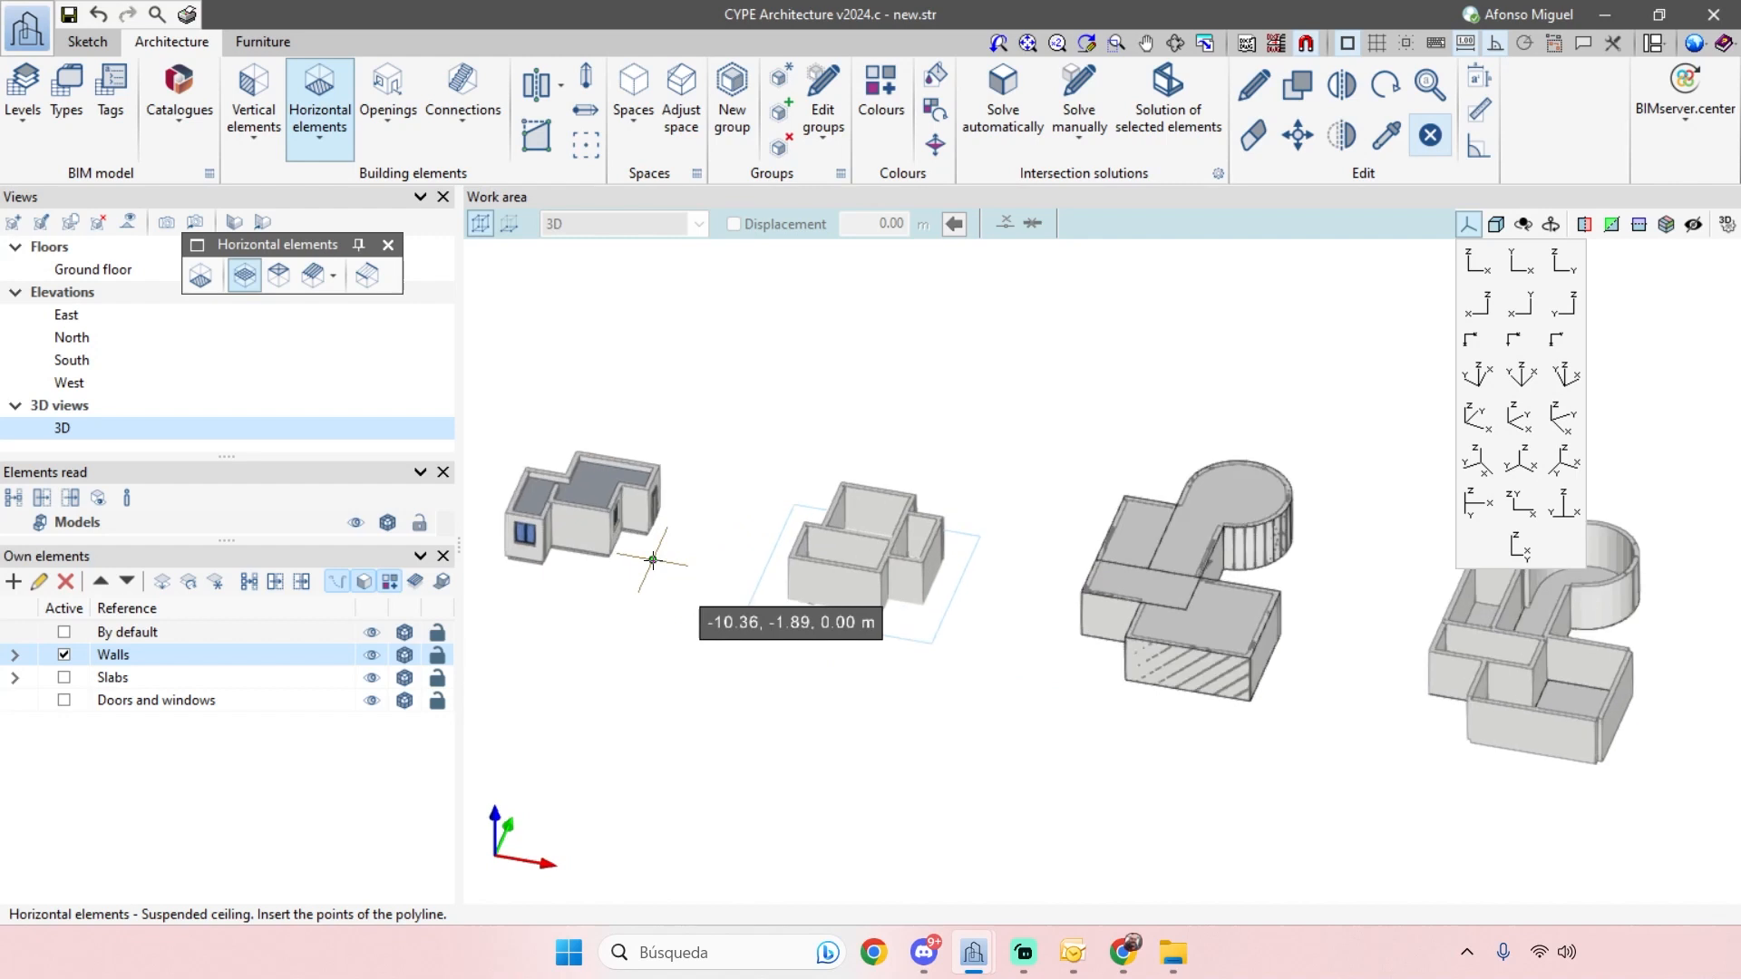
scroll(653, 560, down, 1)
scroll(645, 516, up, 1)
middle_drag(1029, 652, 646, 570)
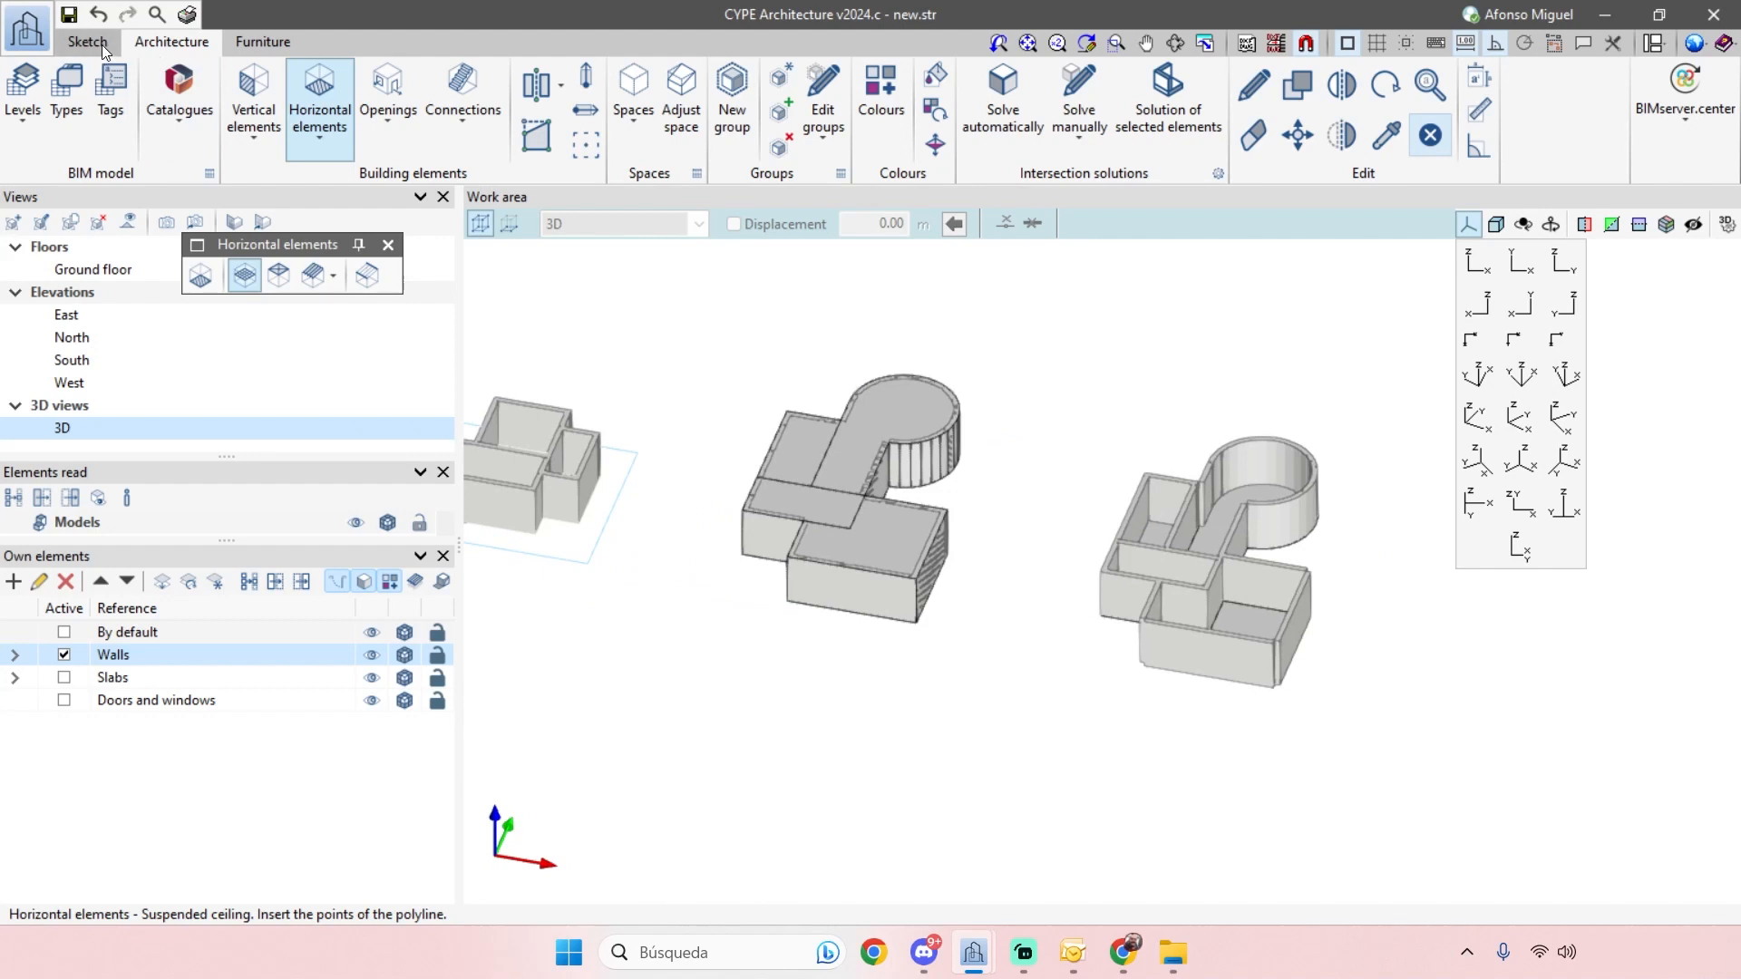
scroll(902, 606, down, 1)
shift+middle_drag(945, 716, 1113, 622)
middle_drag(966, 601, 989, 554)
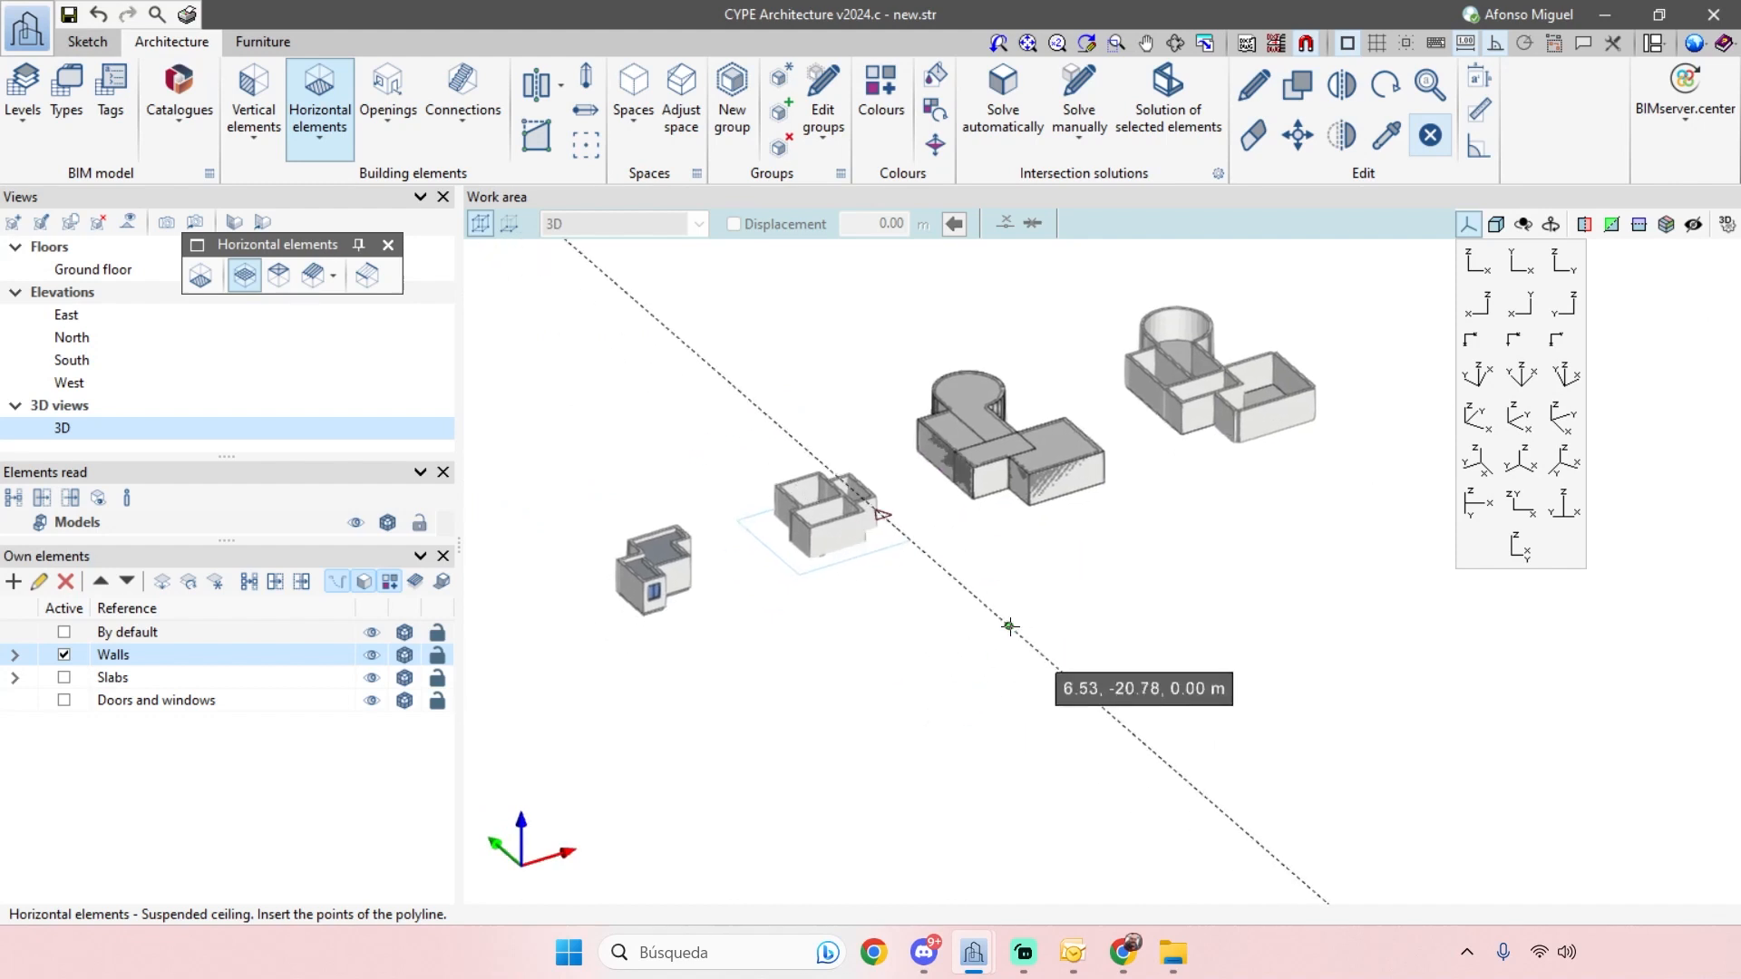
middle_drag(1007, 632, 1065, 733)
scroll(988, 665, up, 1)
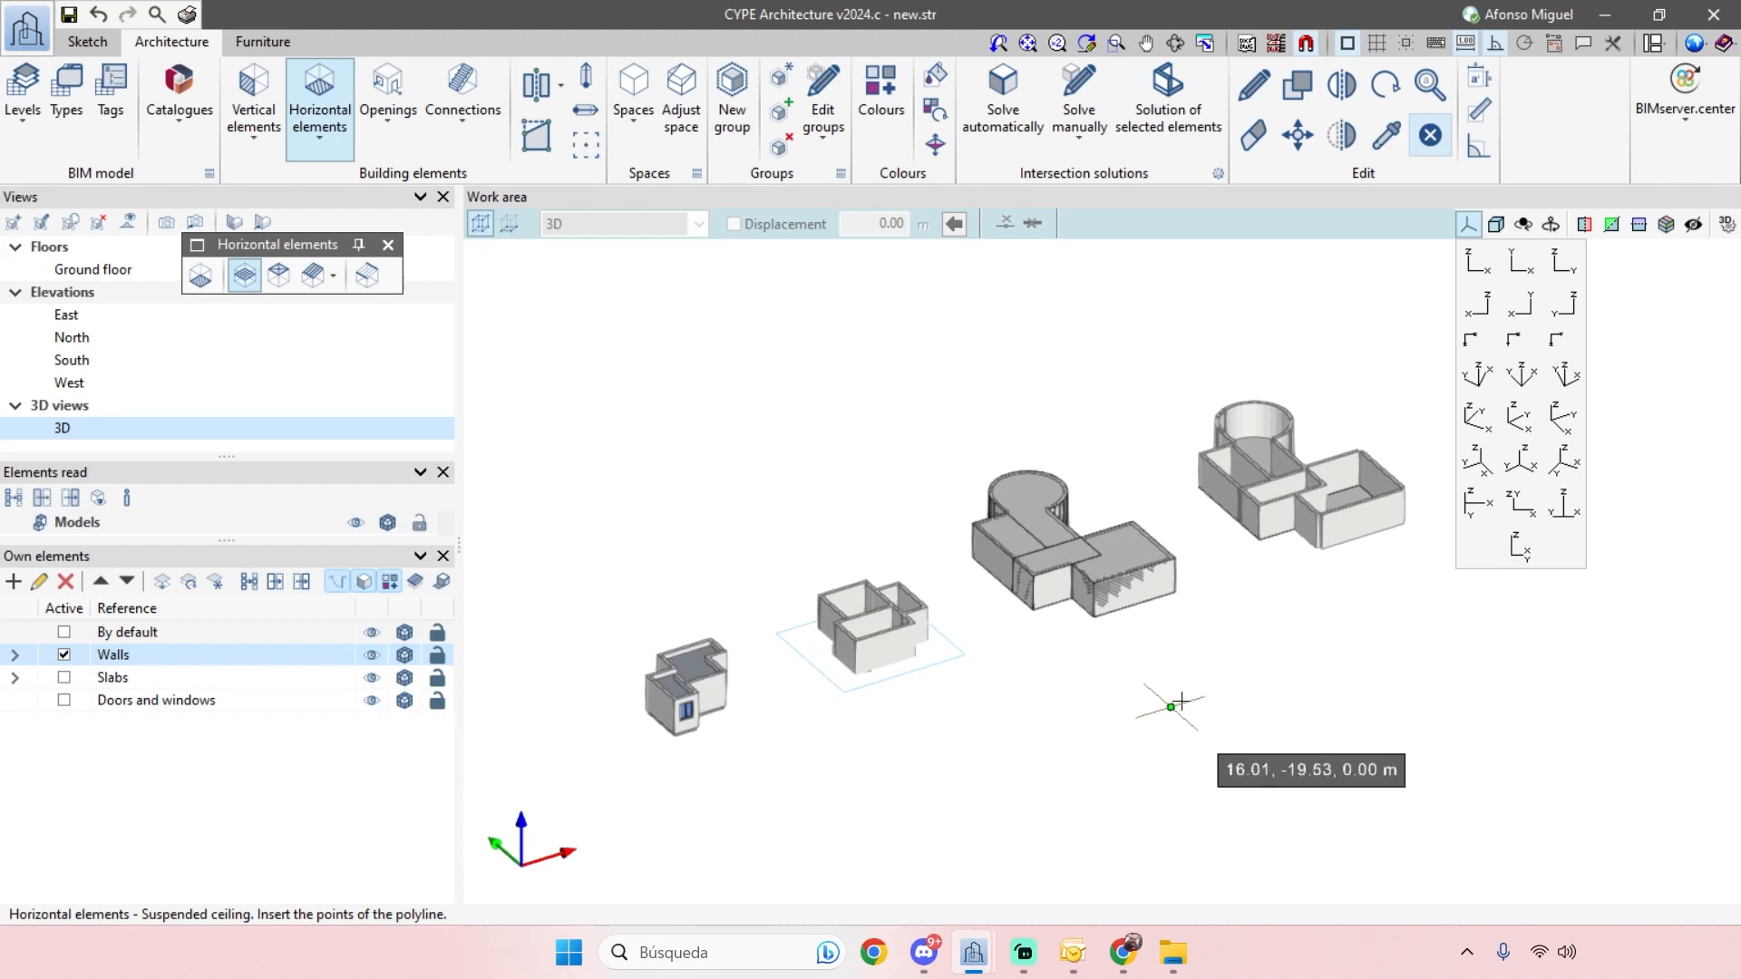
- Switch to the webinar page in Chrome and highlight the agenda items on starting modelling and on types, textures and levels
click(1123, 954)
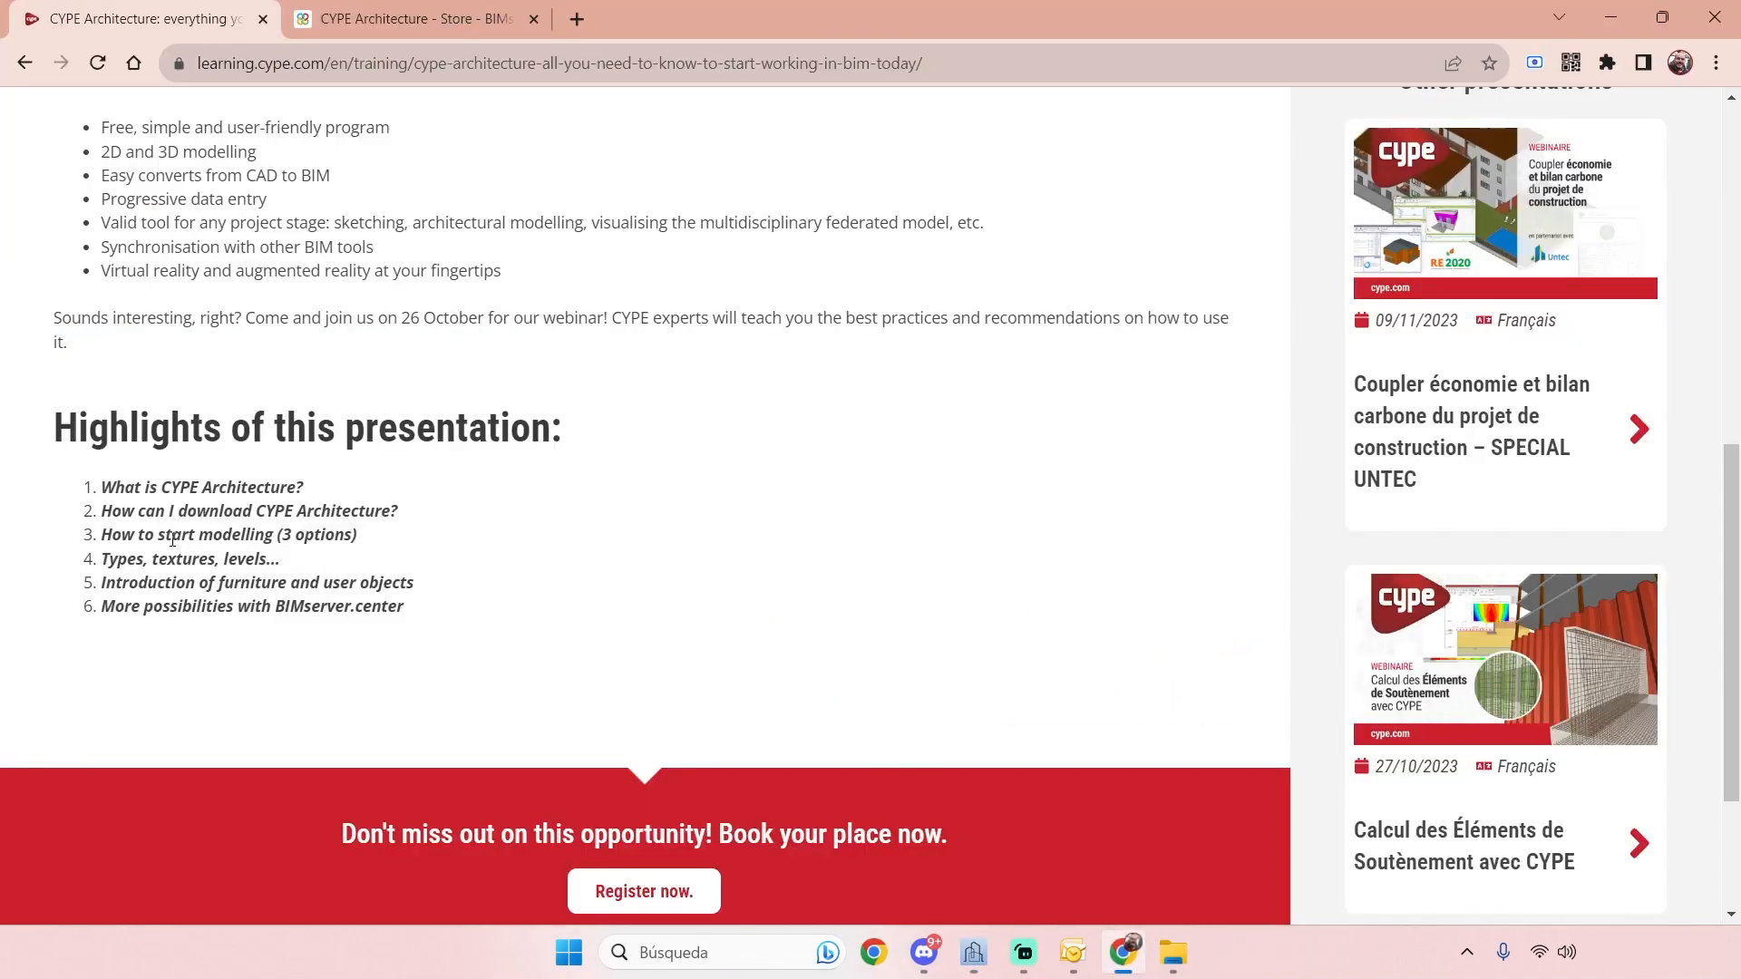
drag(353, 535, 141, 544)
click(143, 569)
drag(176, 564, 196, 566)
drag(307, 566, 194, 560)
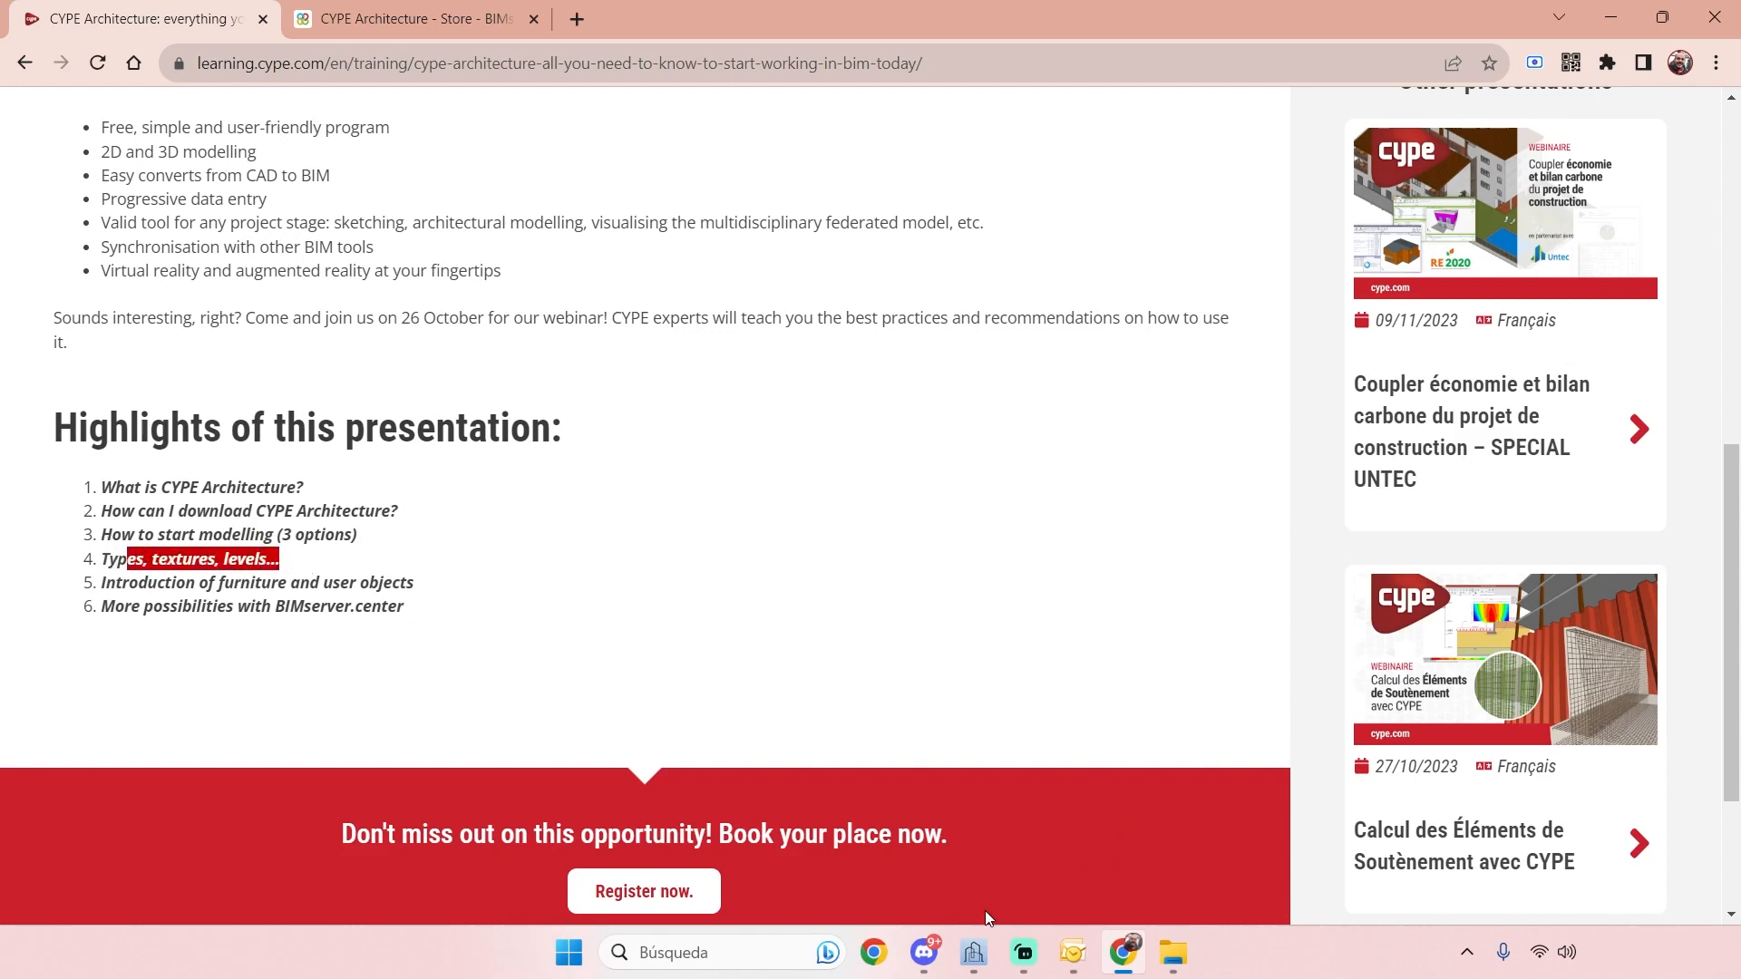
- Switch to the Sobrado Porto Rico.str model in CYPE Architecture and examine the townhouse's side façade, balcony and pool area
mouse_move(974, 952)
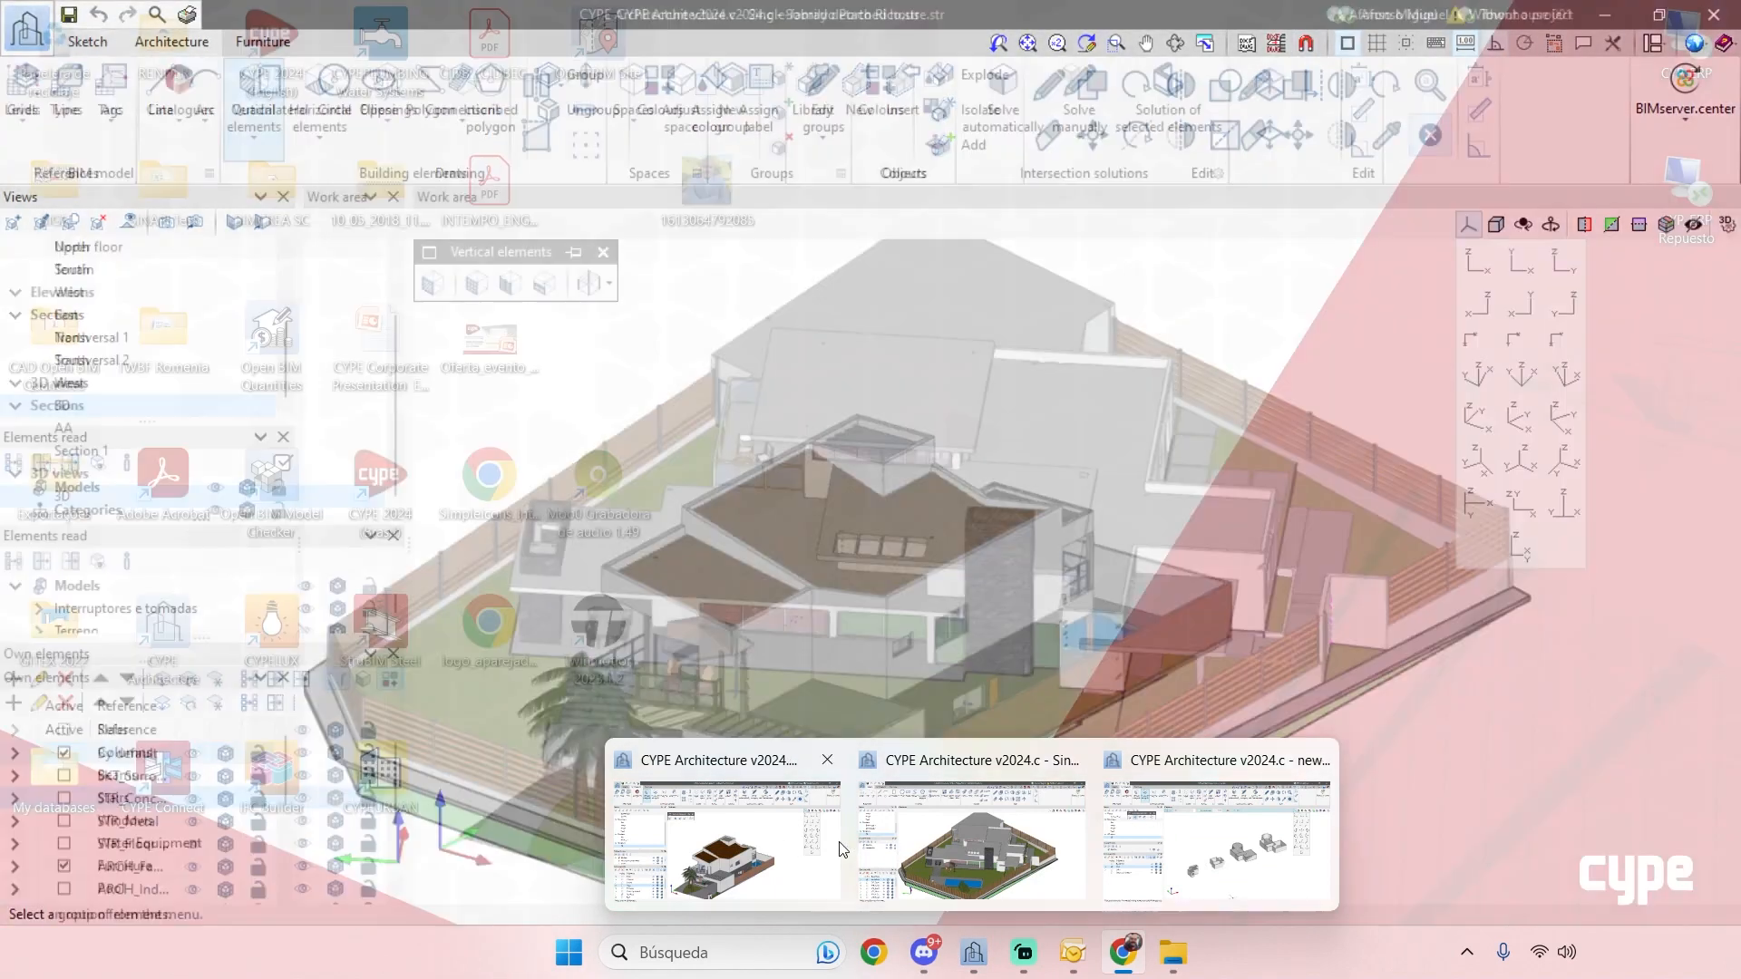
click(813, 850)
scroll(1166, 766, down, 1)
middle_drag(1166, 766, 1213, 720)
scroll(1156, 760, up, 1)
shift+middle_drag(1340, 749, 1340, 778)
shift+middle_drag(1069, 610, 997, 674)
scroll(997, 674, up, 1)
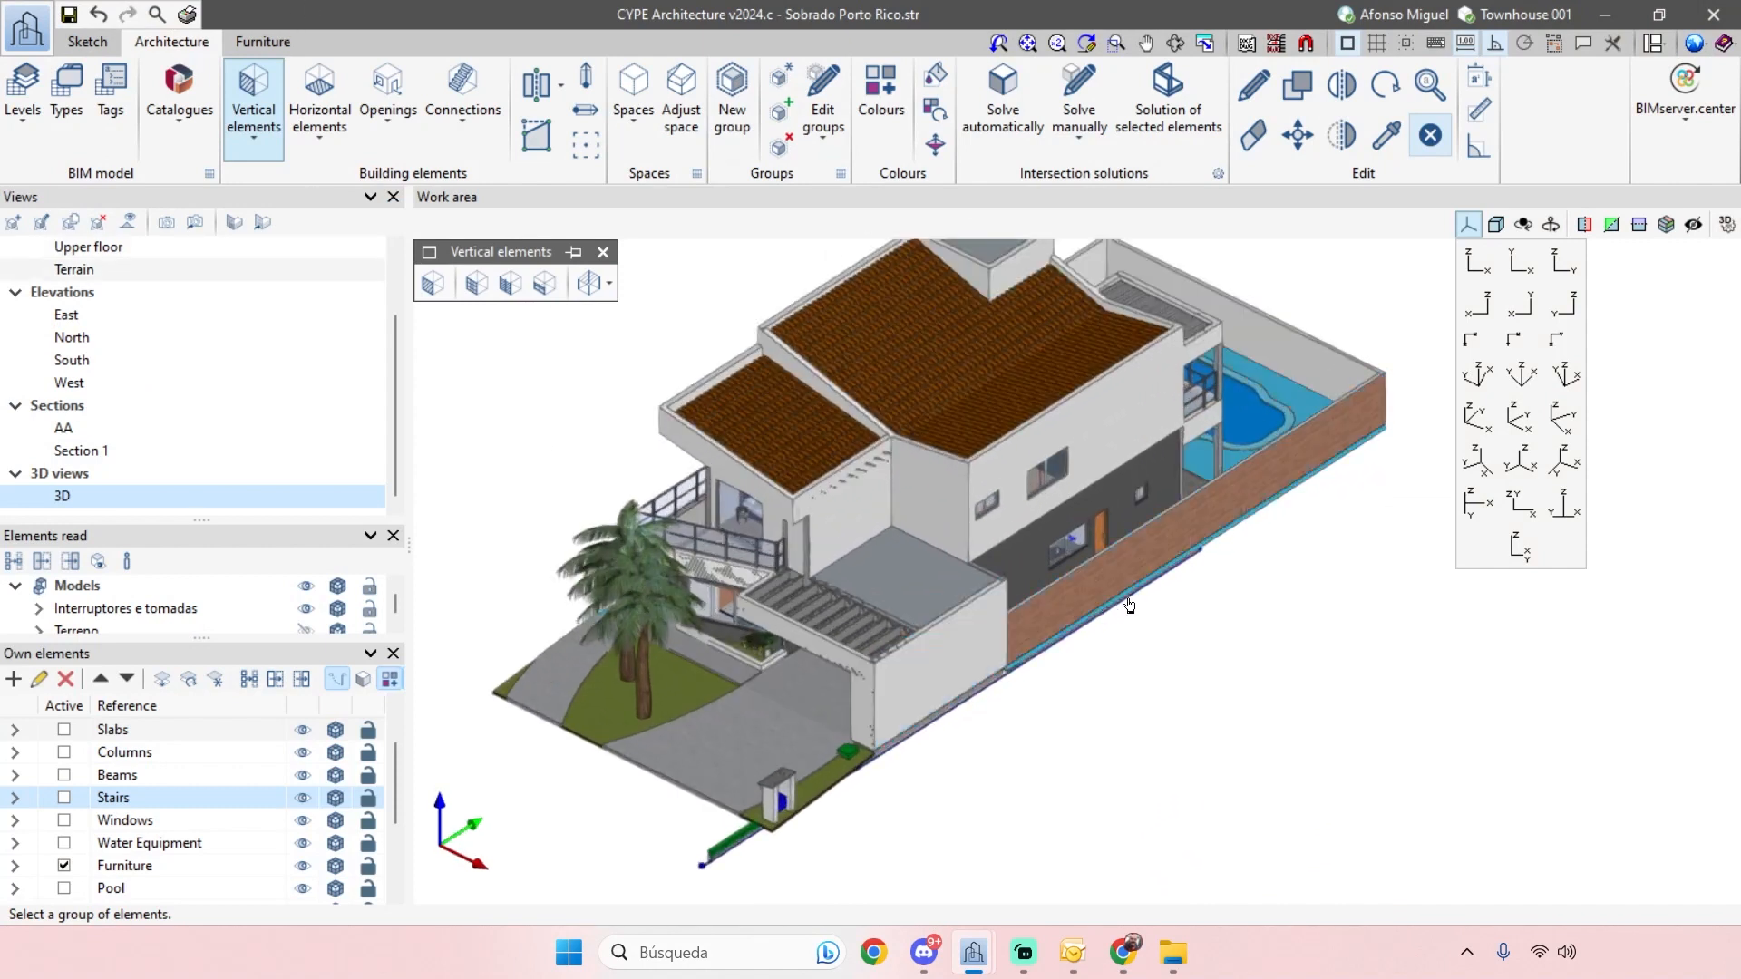
scroll(1422, 625, up, 3)
shift+middle_drag(1422, 625, 1042, 638)
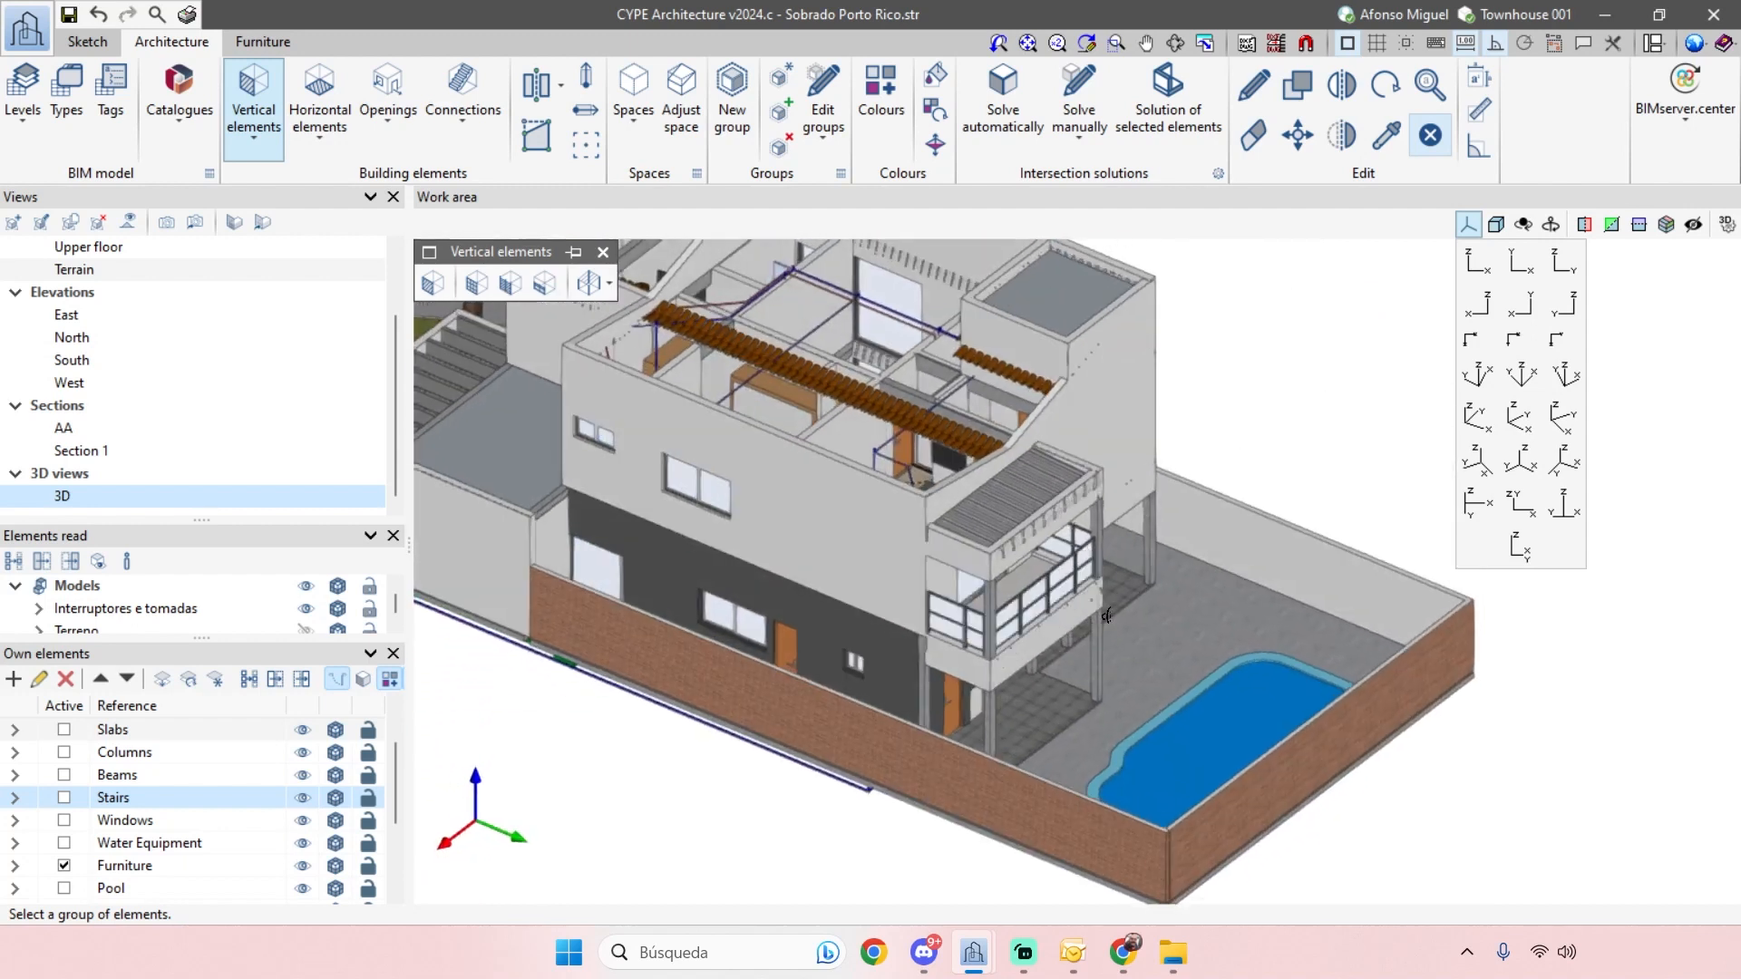
scroll(905, 655, up, 2)
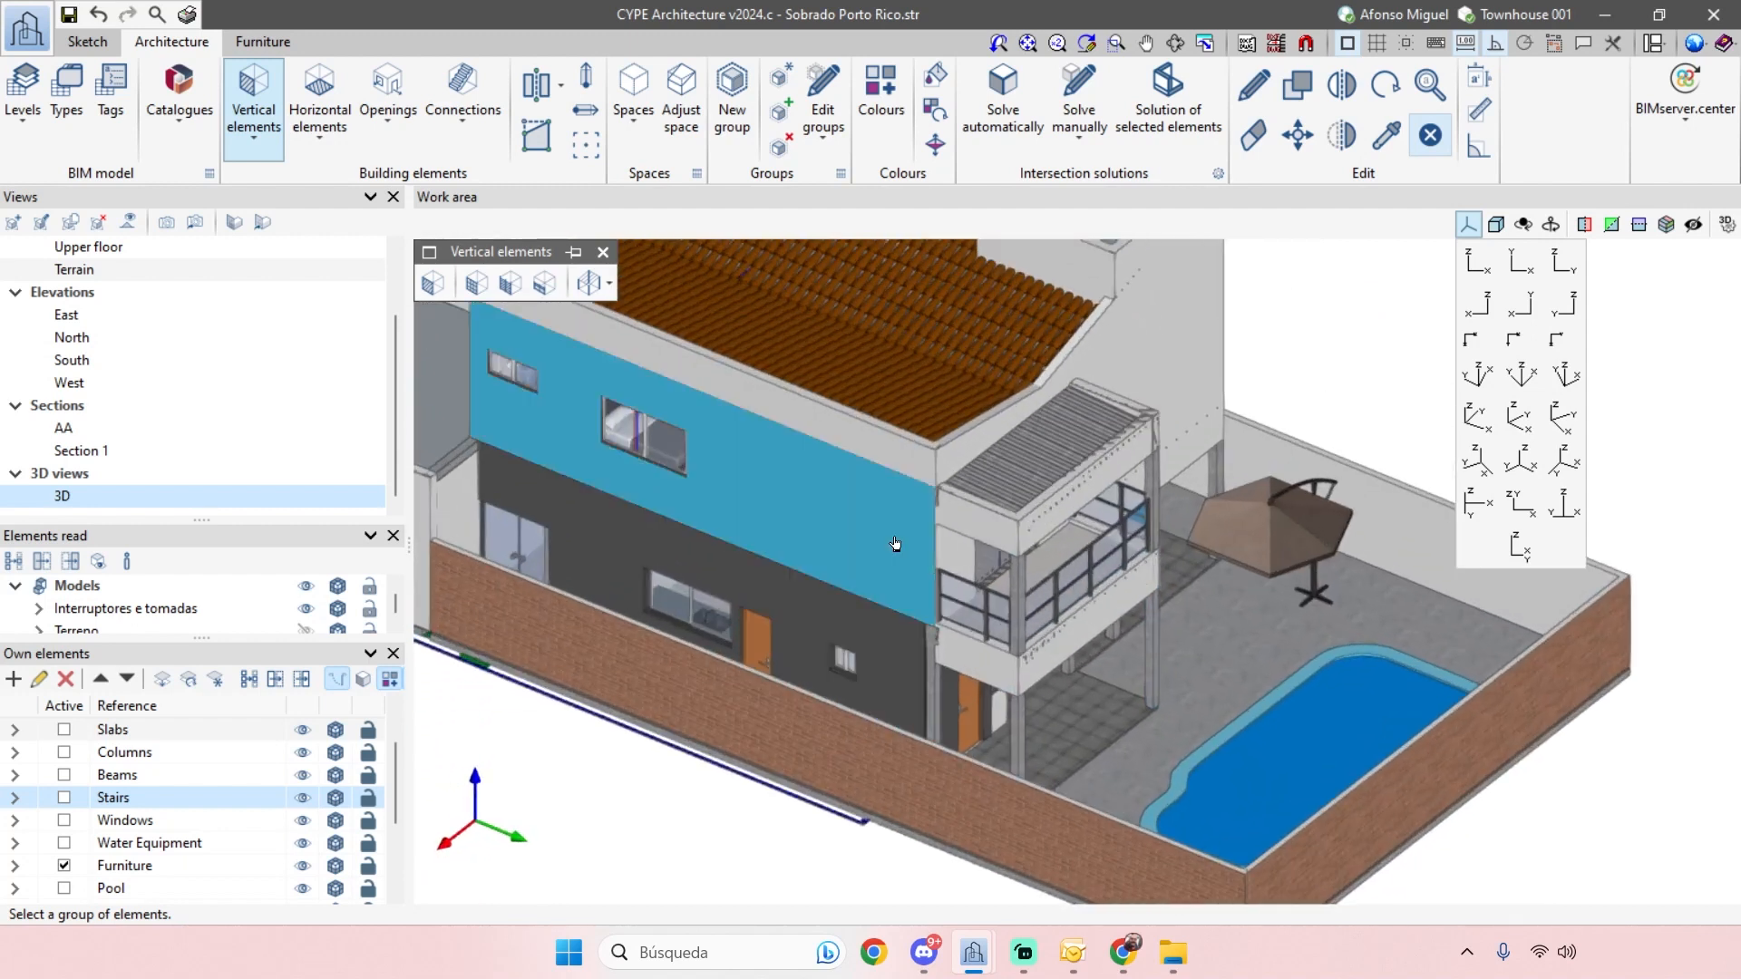
scroll(1158, 863, up, 4)
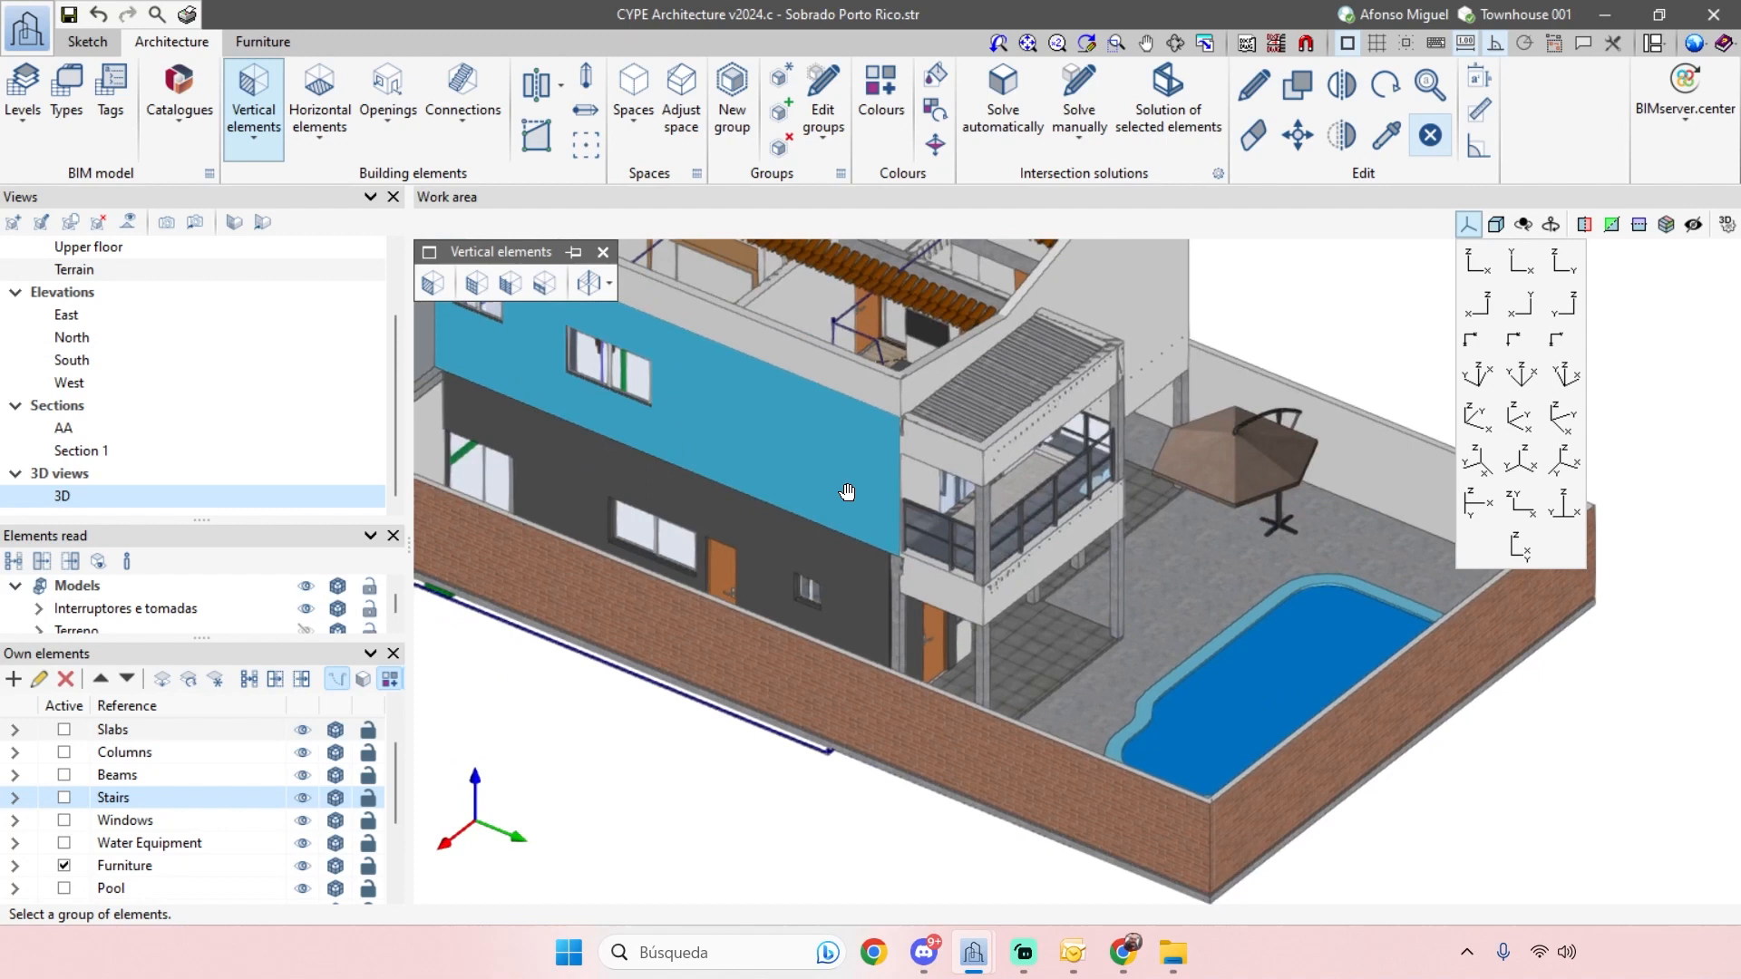
- Inspect the townhouse's brick boundary wall, pool terrace and both side façades from several angles
scroll(1158, 863, up, 3)
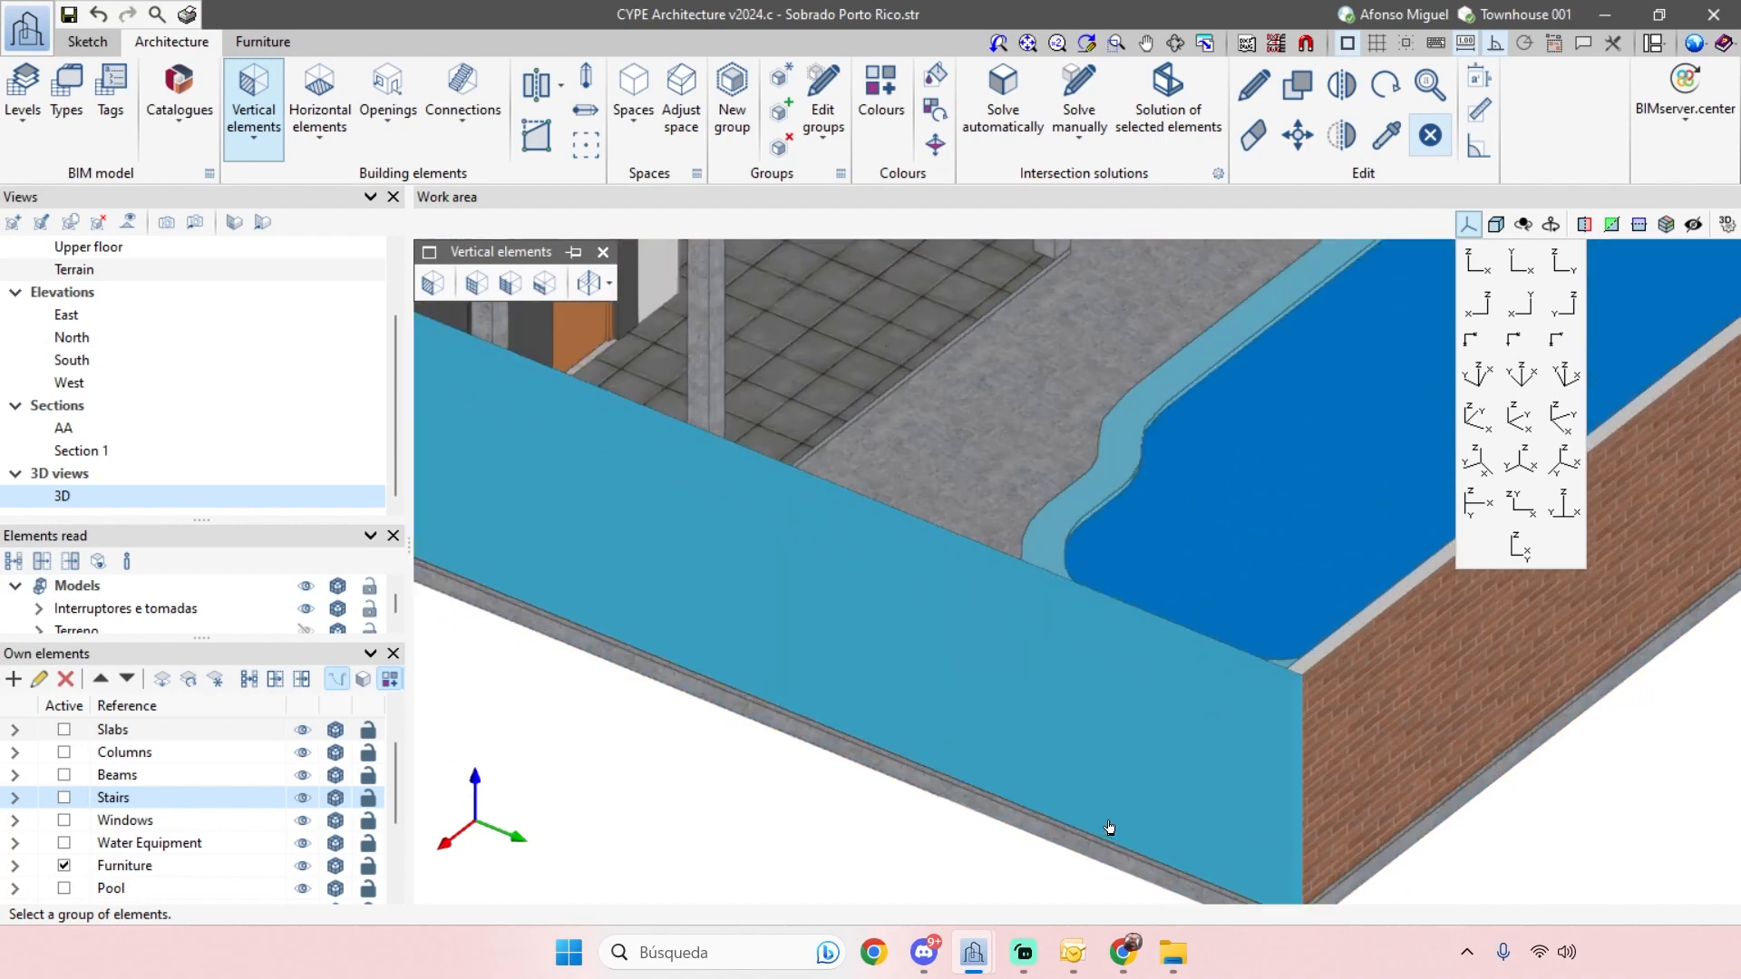
scroll(1013, 845, down, 6)
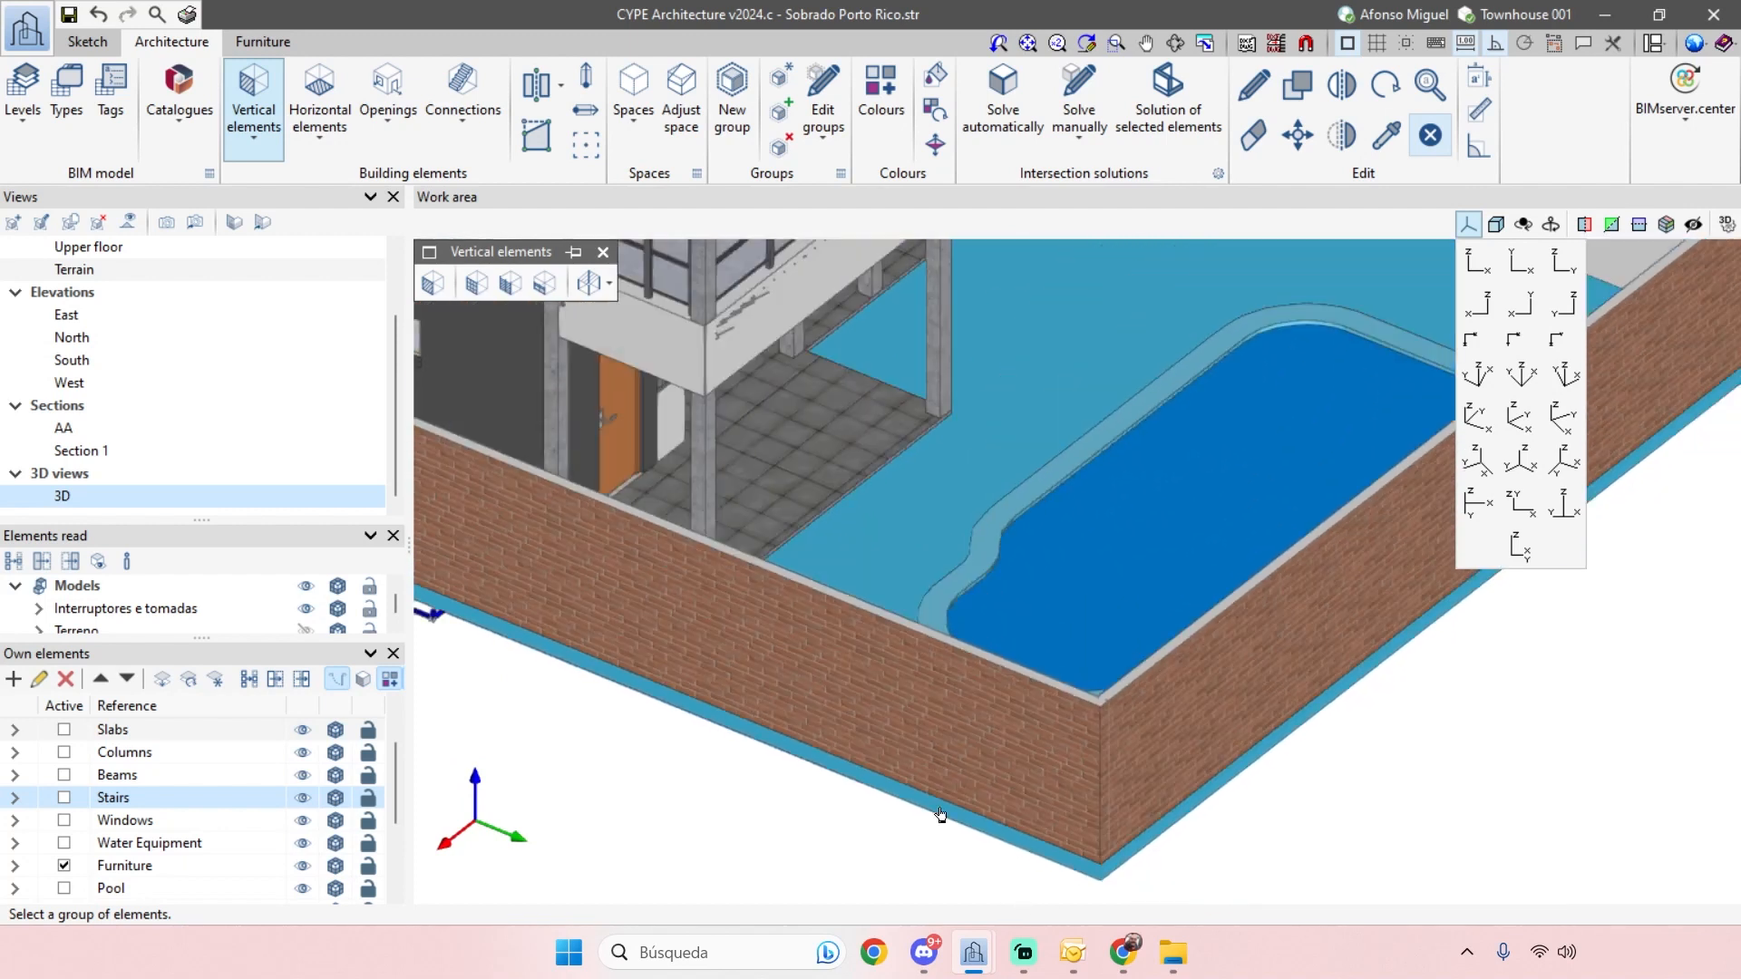
middle_drag(1272, 764, 685, 677)
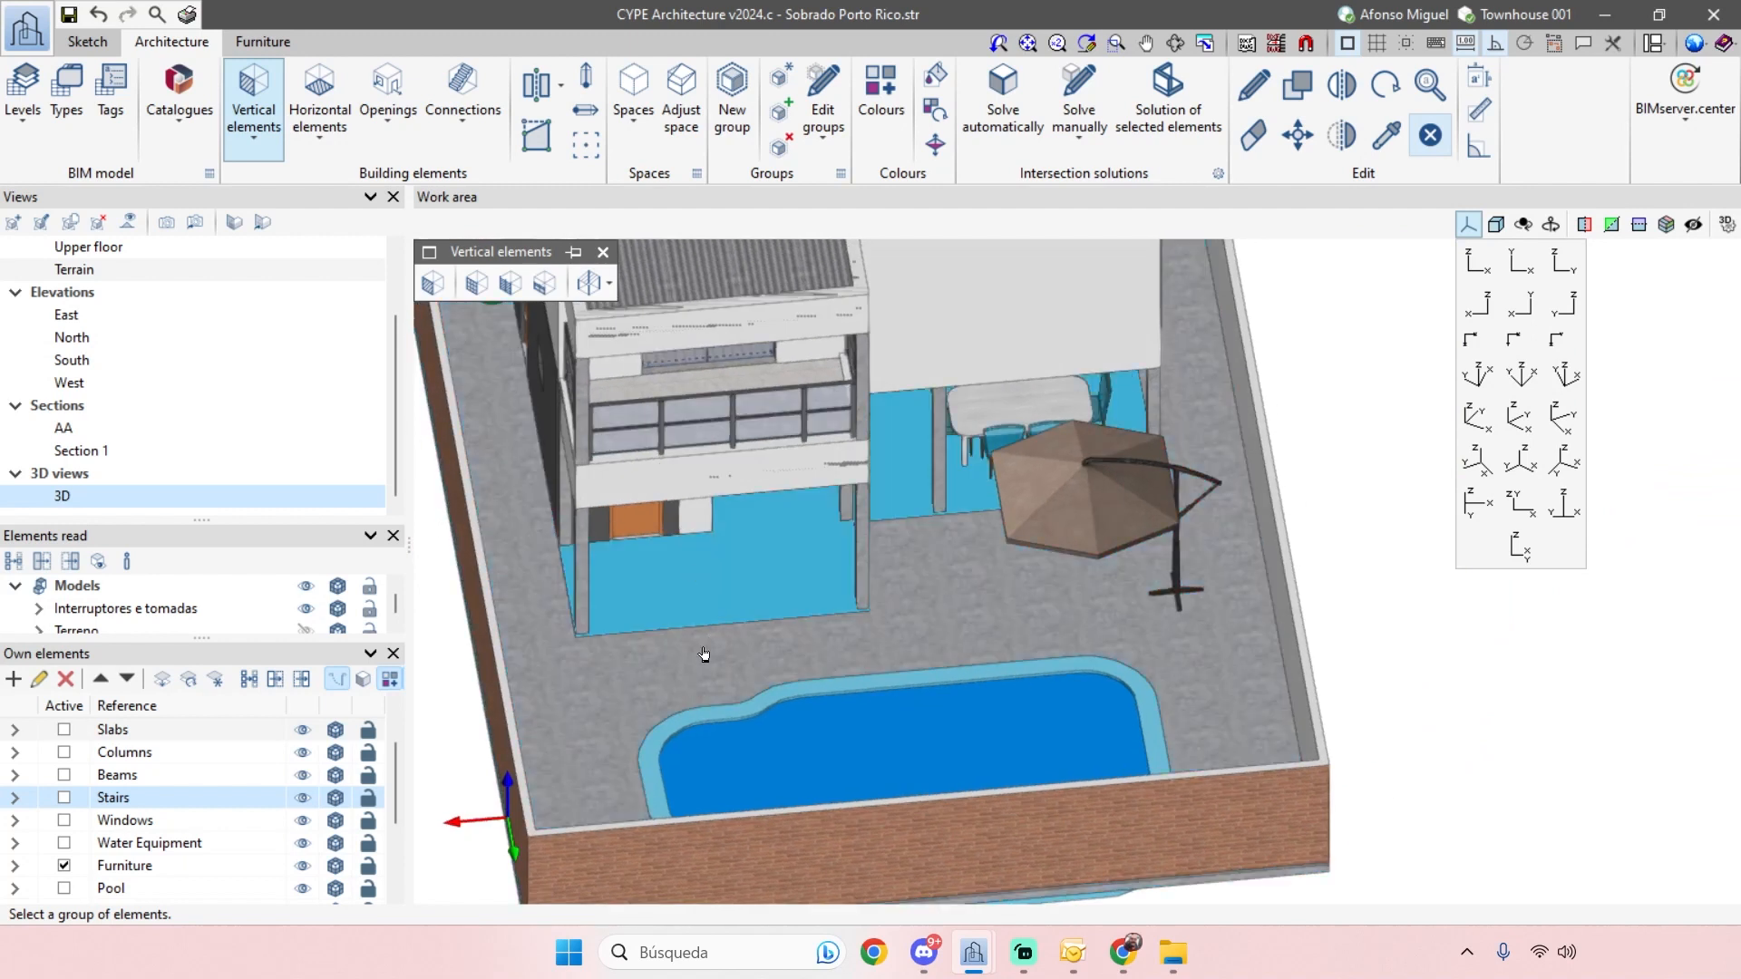
middle_drag(983, 666, 770, 579)
scroll(771, 580, down, 2)
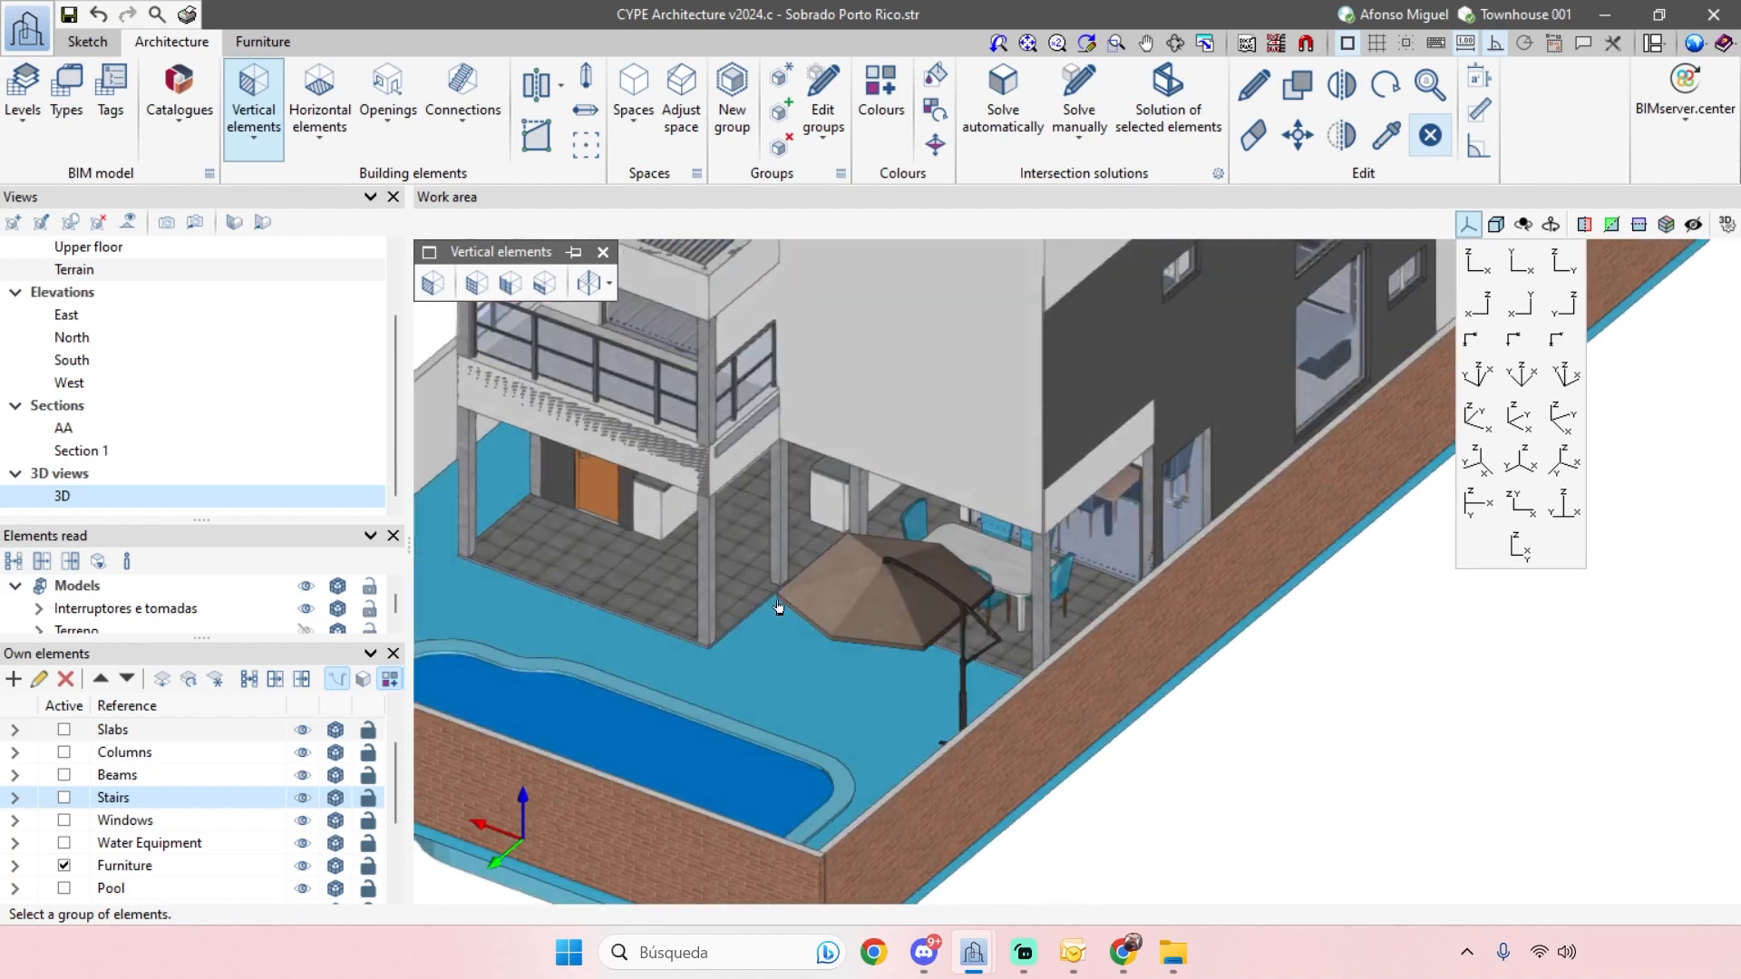
scroll(775, 606, down, 3)
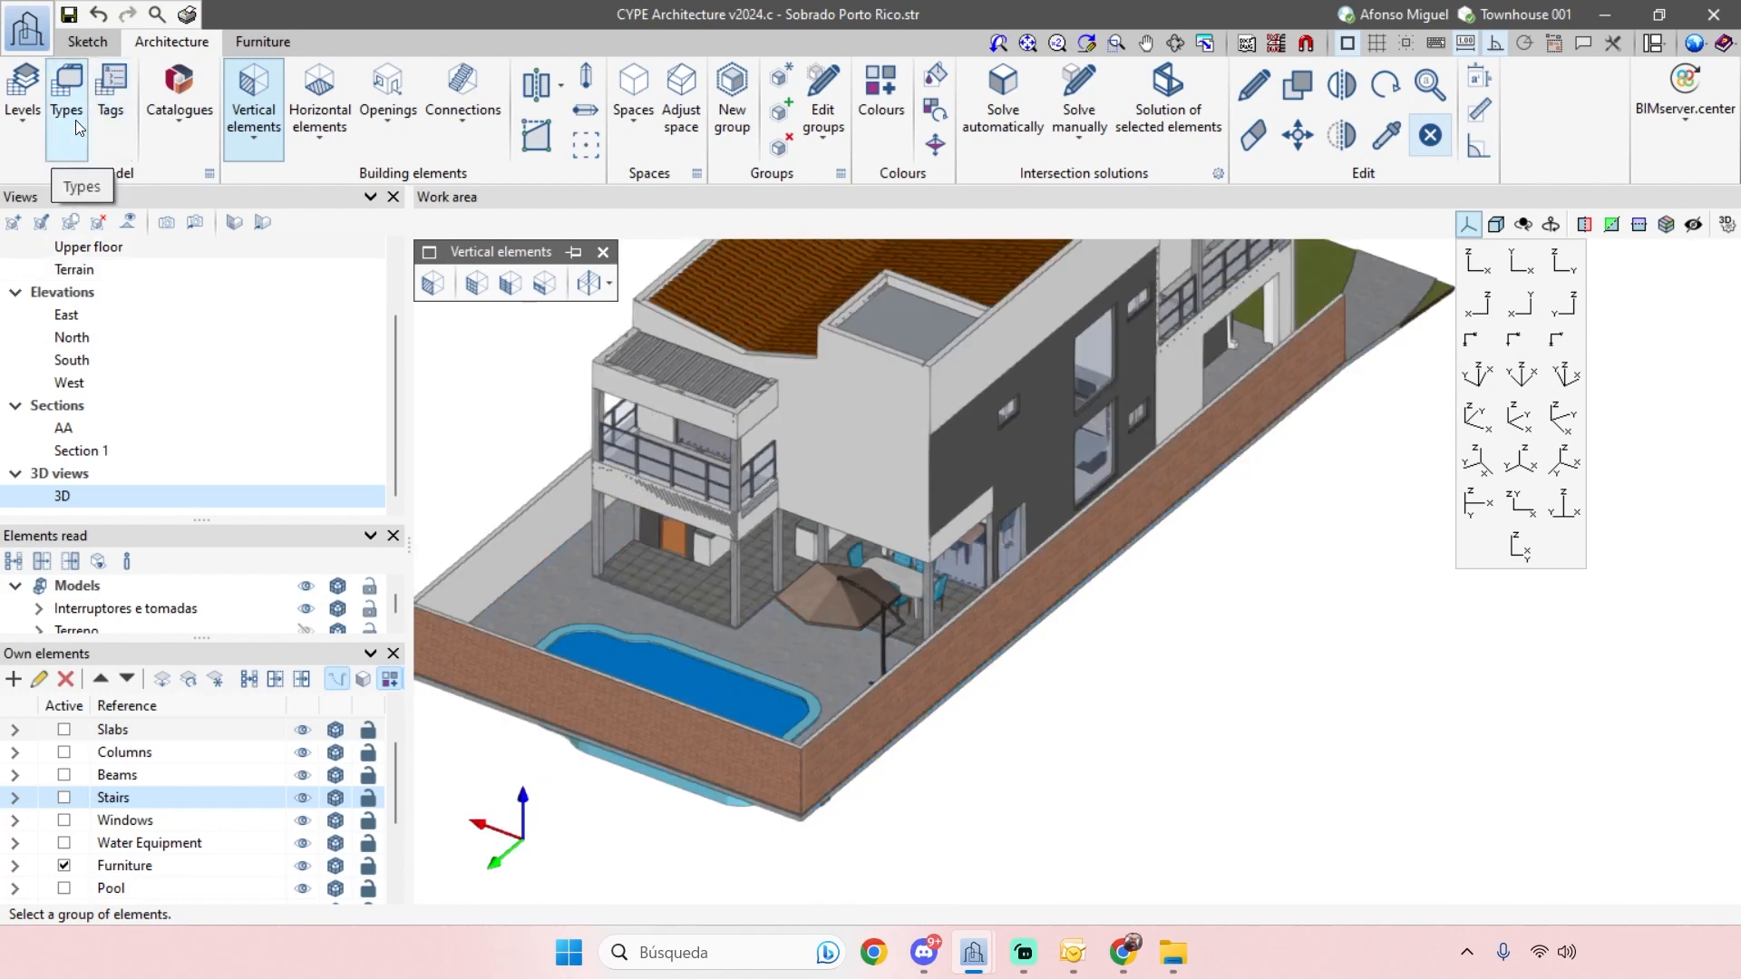
- Review the reference, category options, thickness and faces of the External wall - 20 cm type without changing it
click(78, 126)
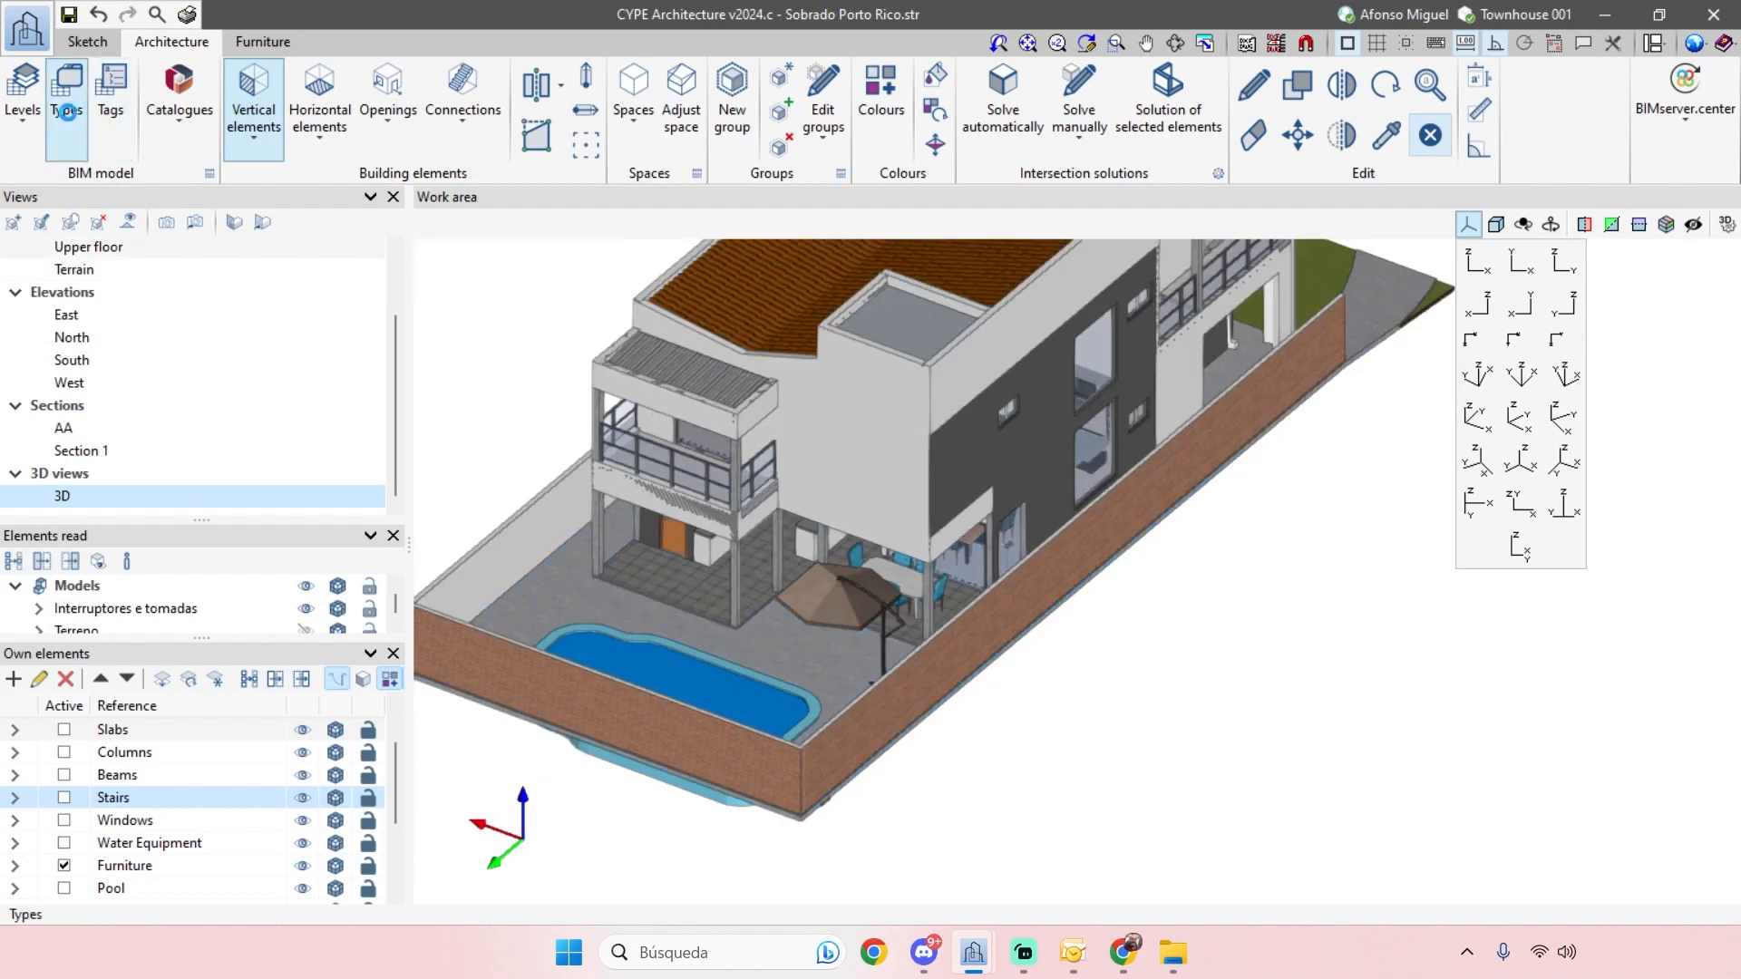
click(127, 152)
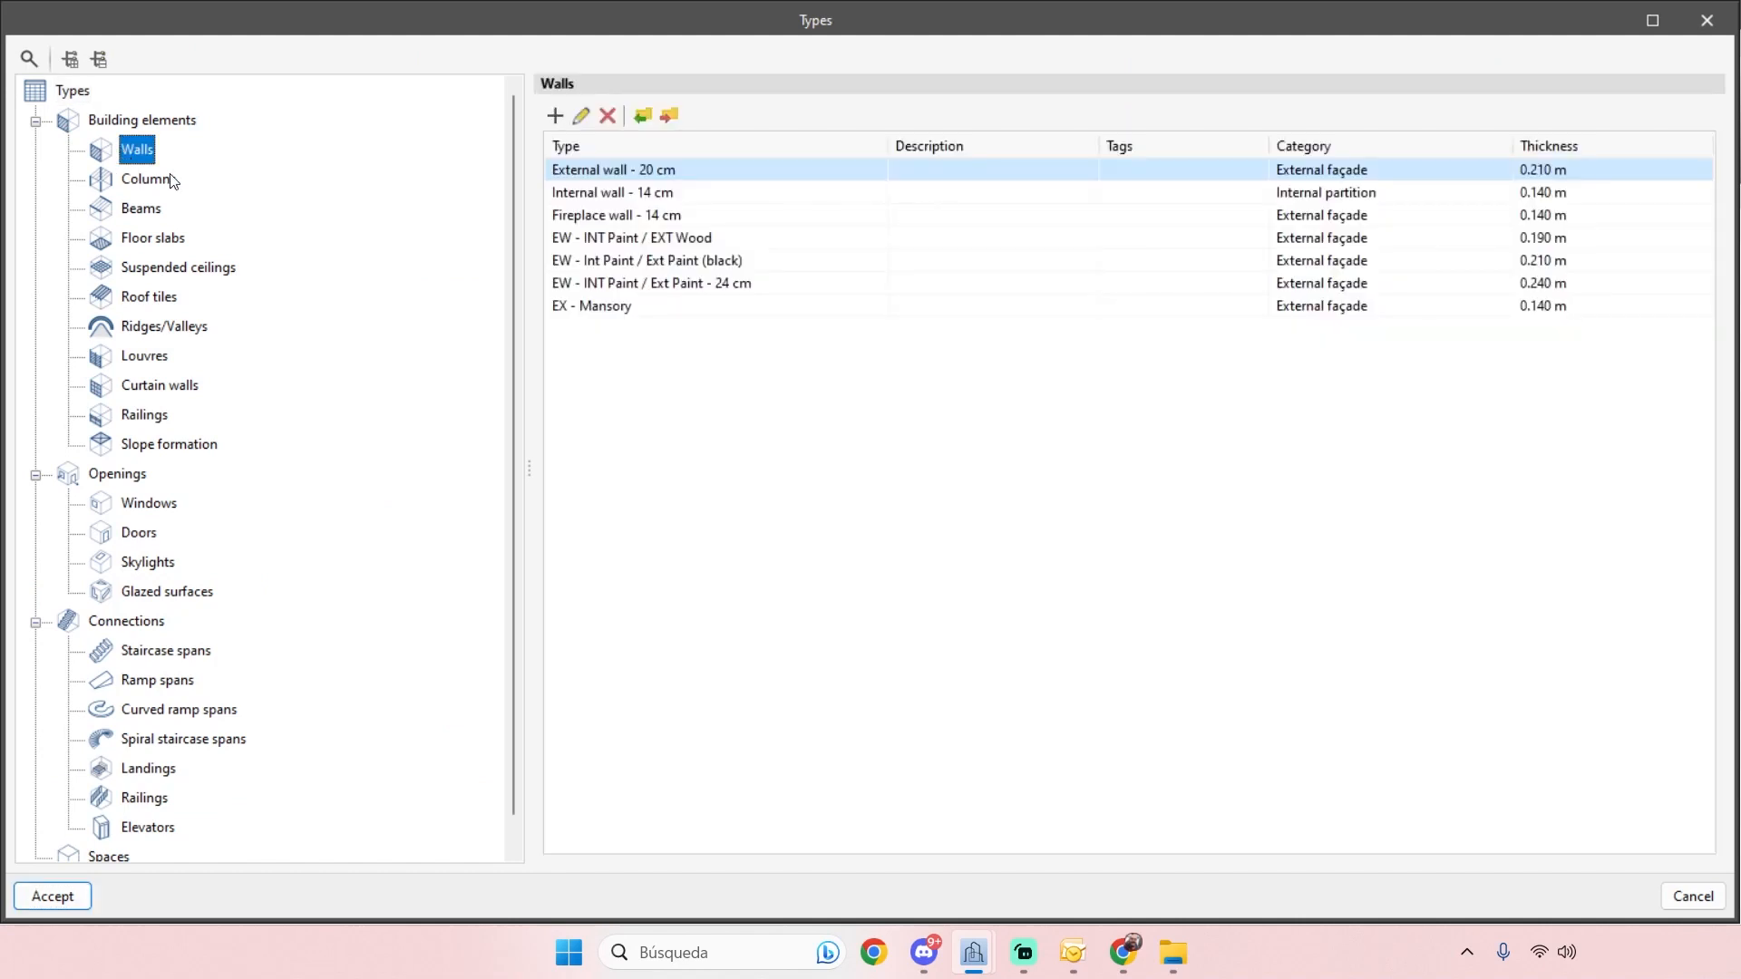
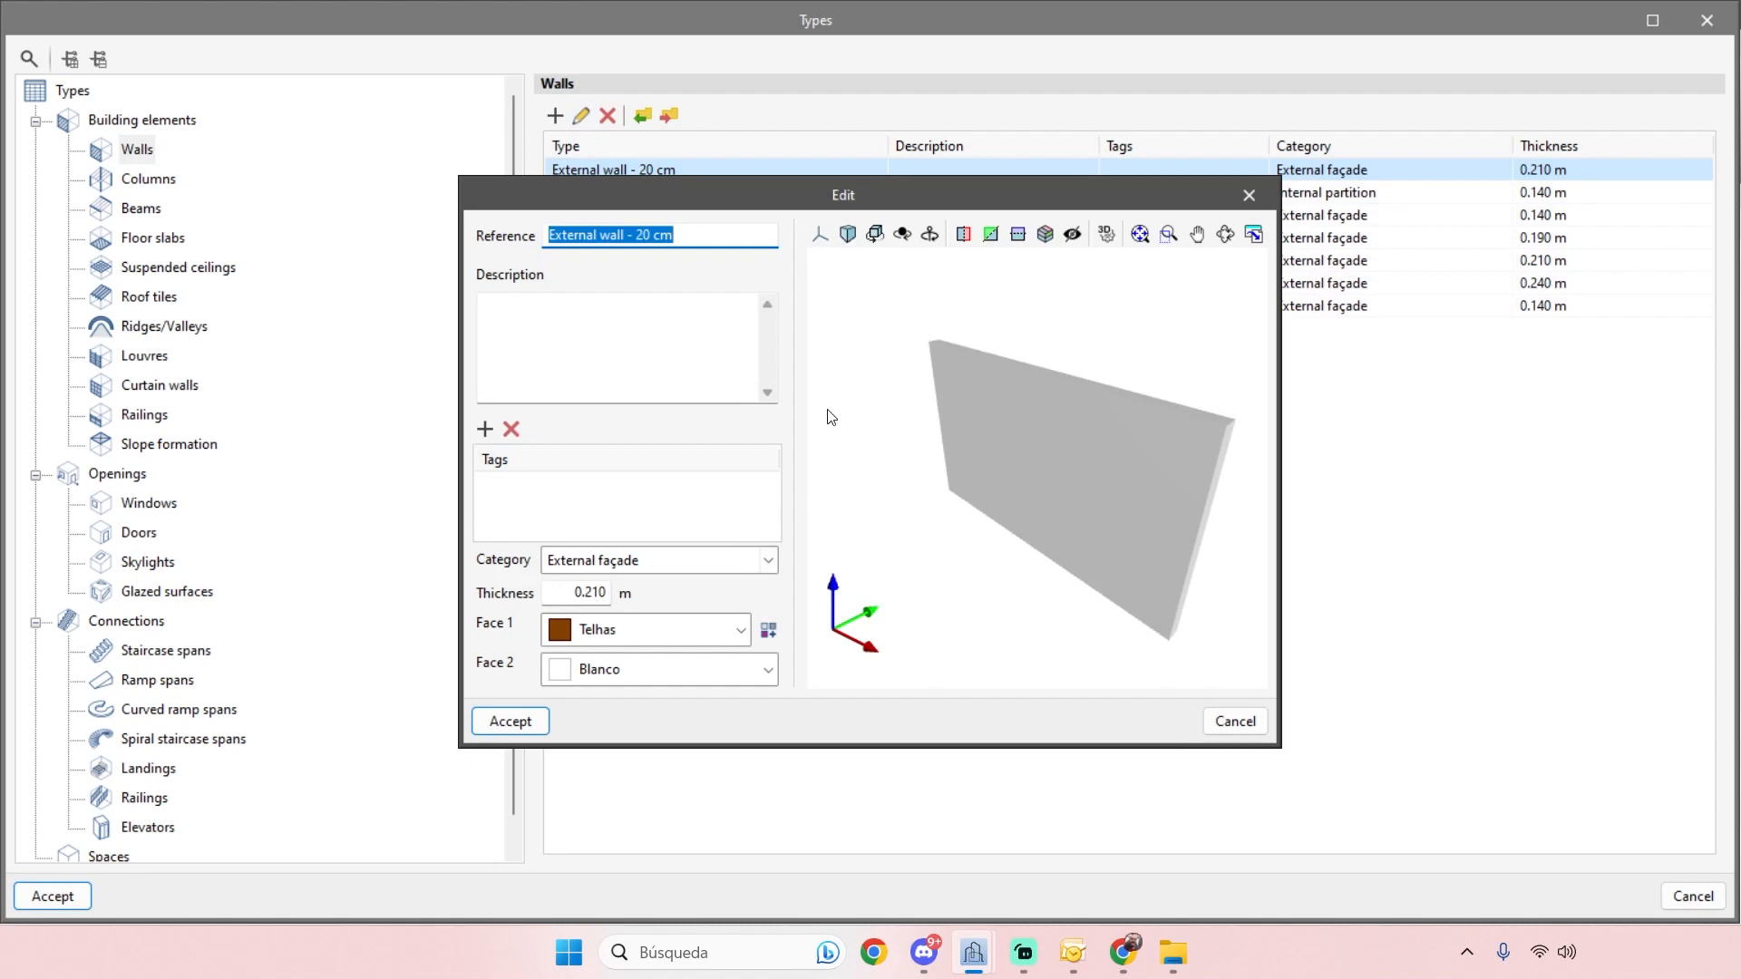
click(719, 233)
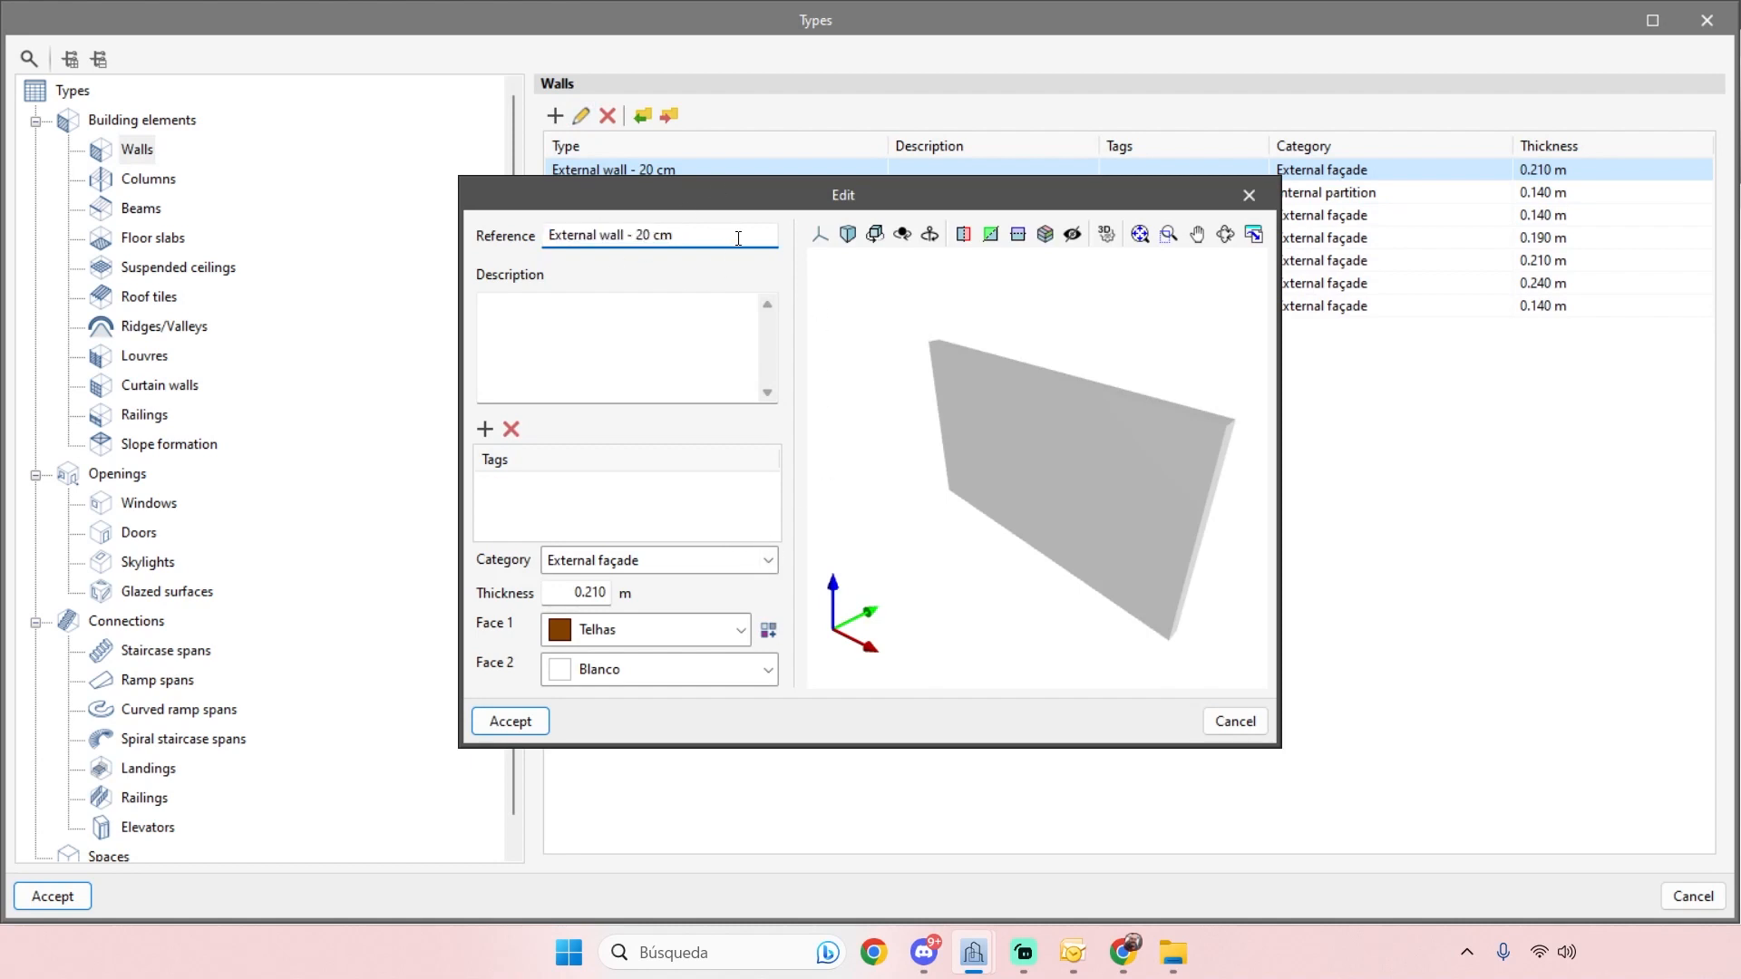
click(769, 563)
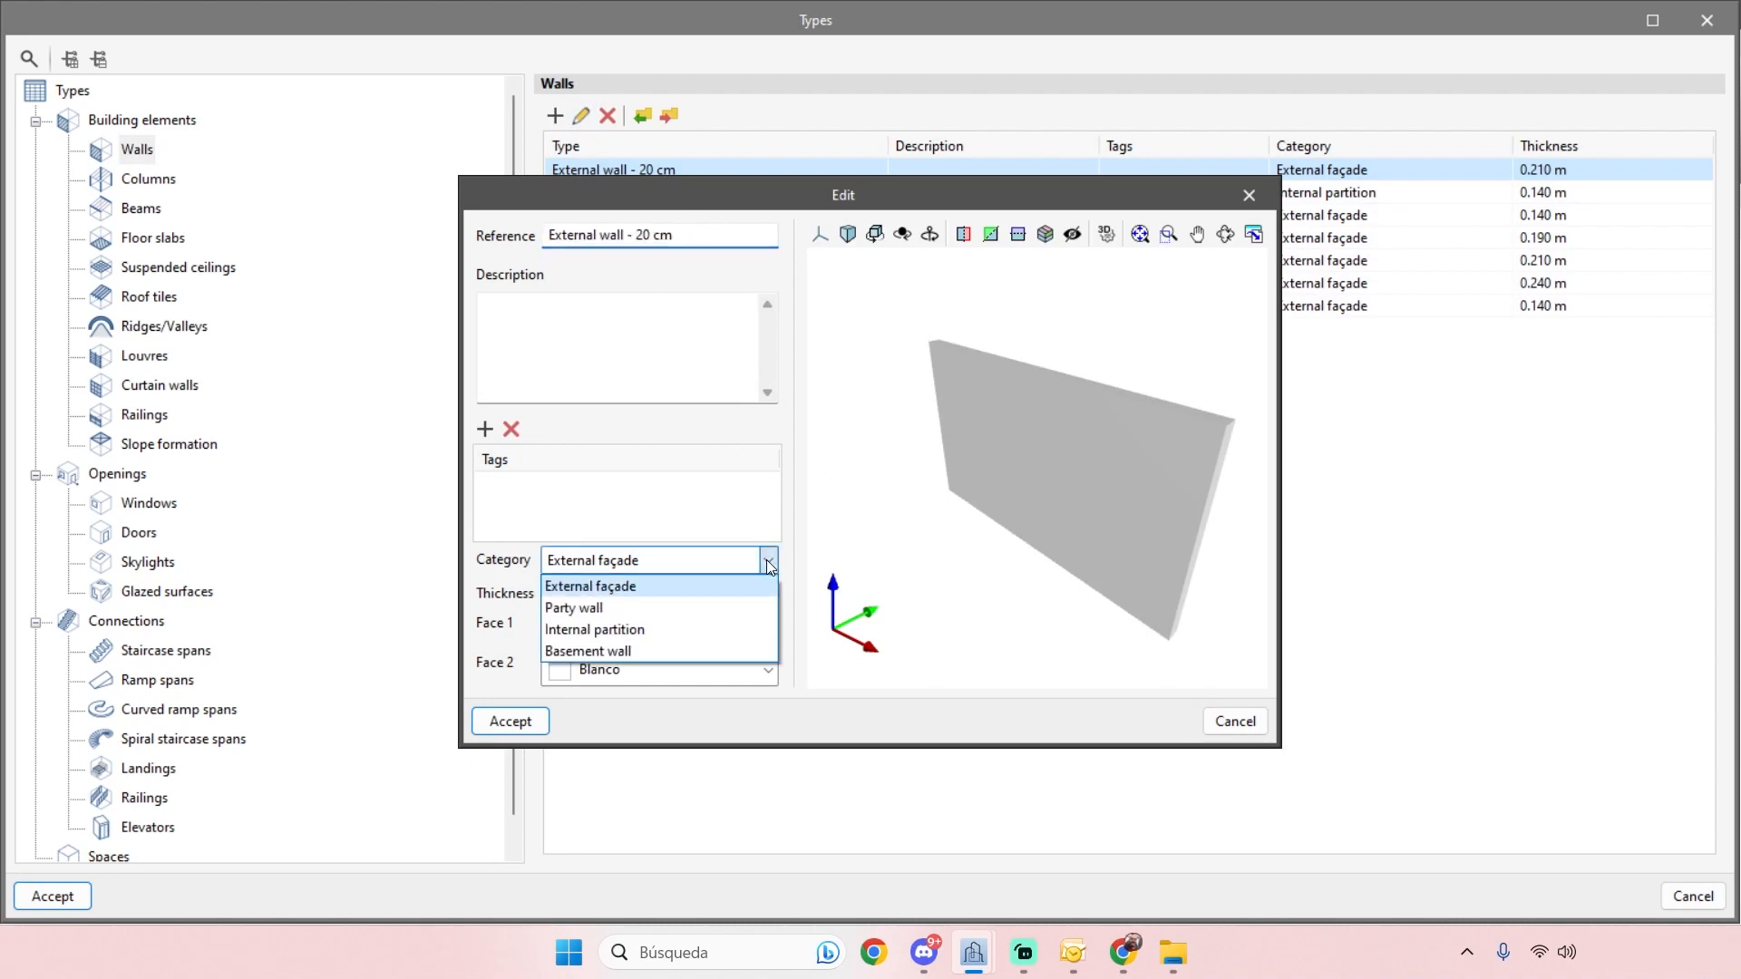
click(481, 599)
double_click(580, 593)
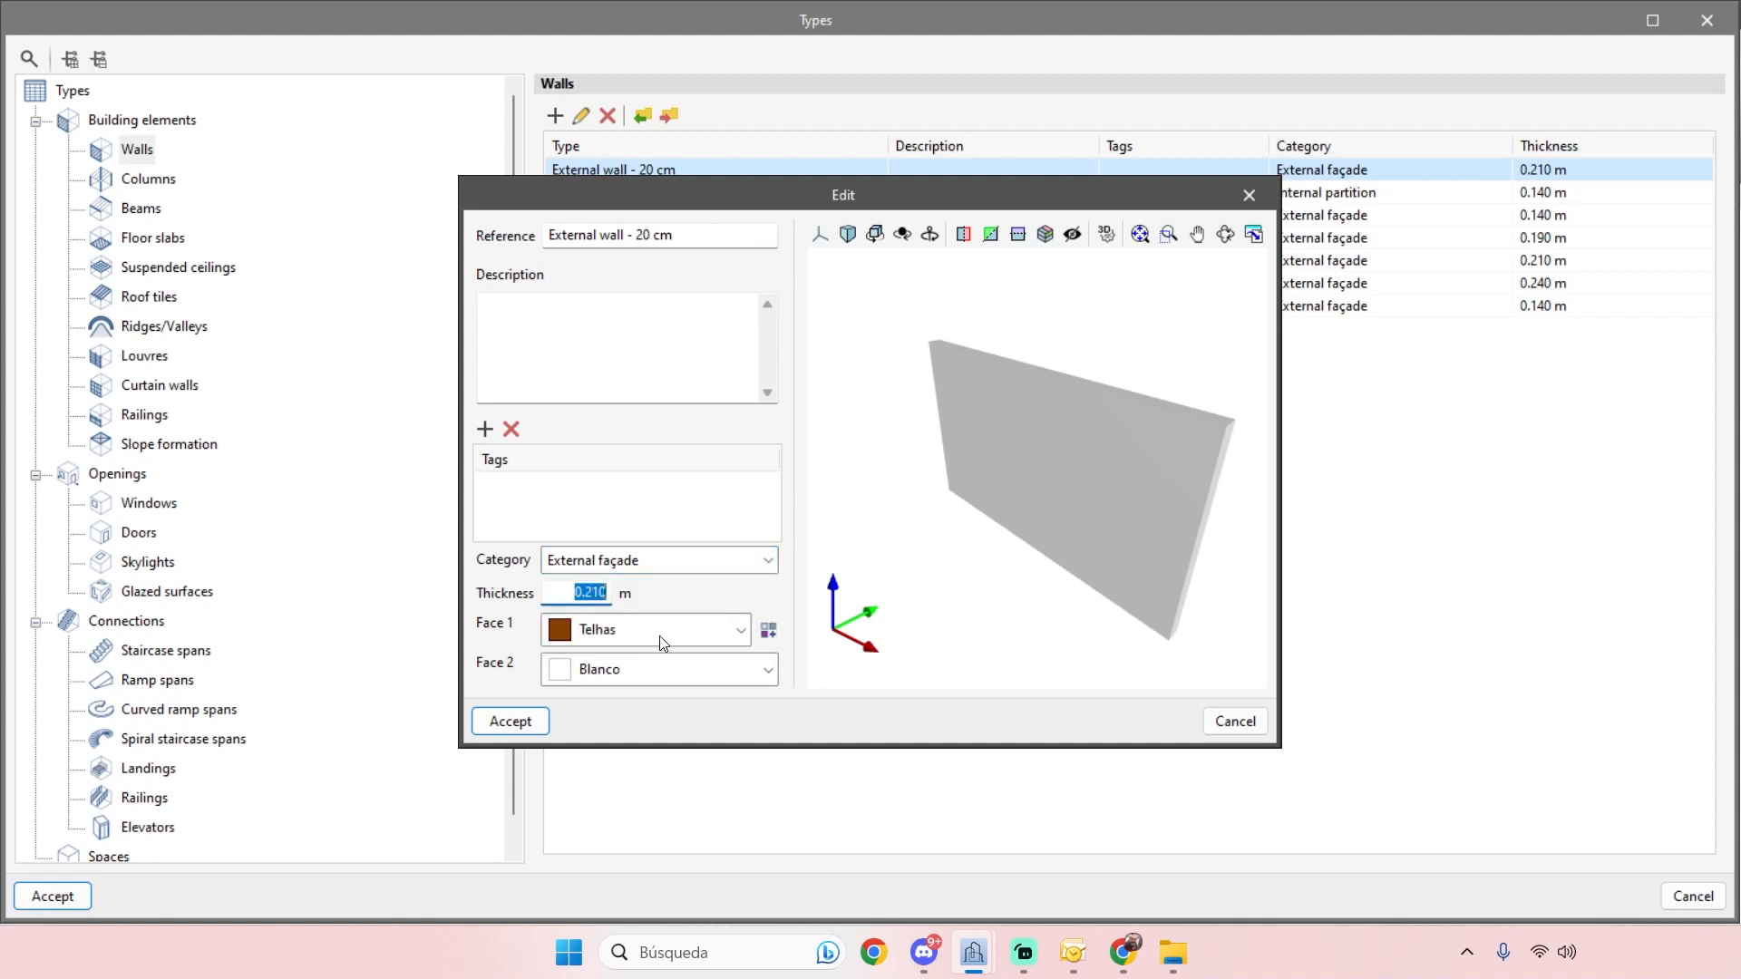
click(1248, 196)
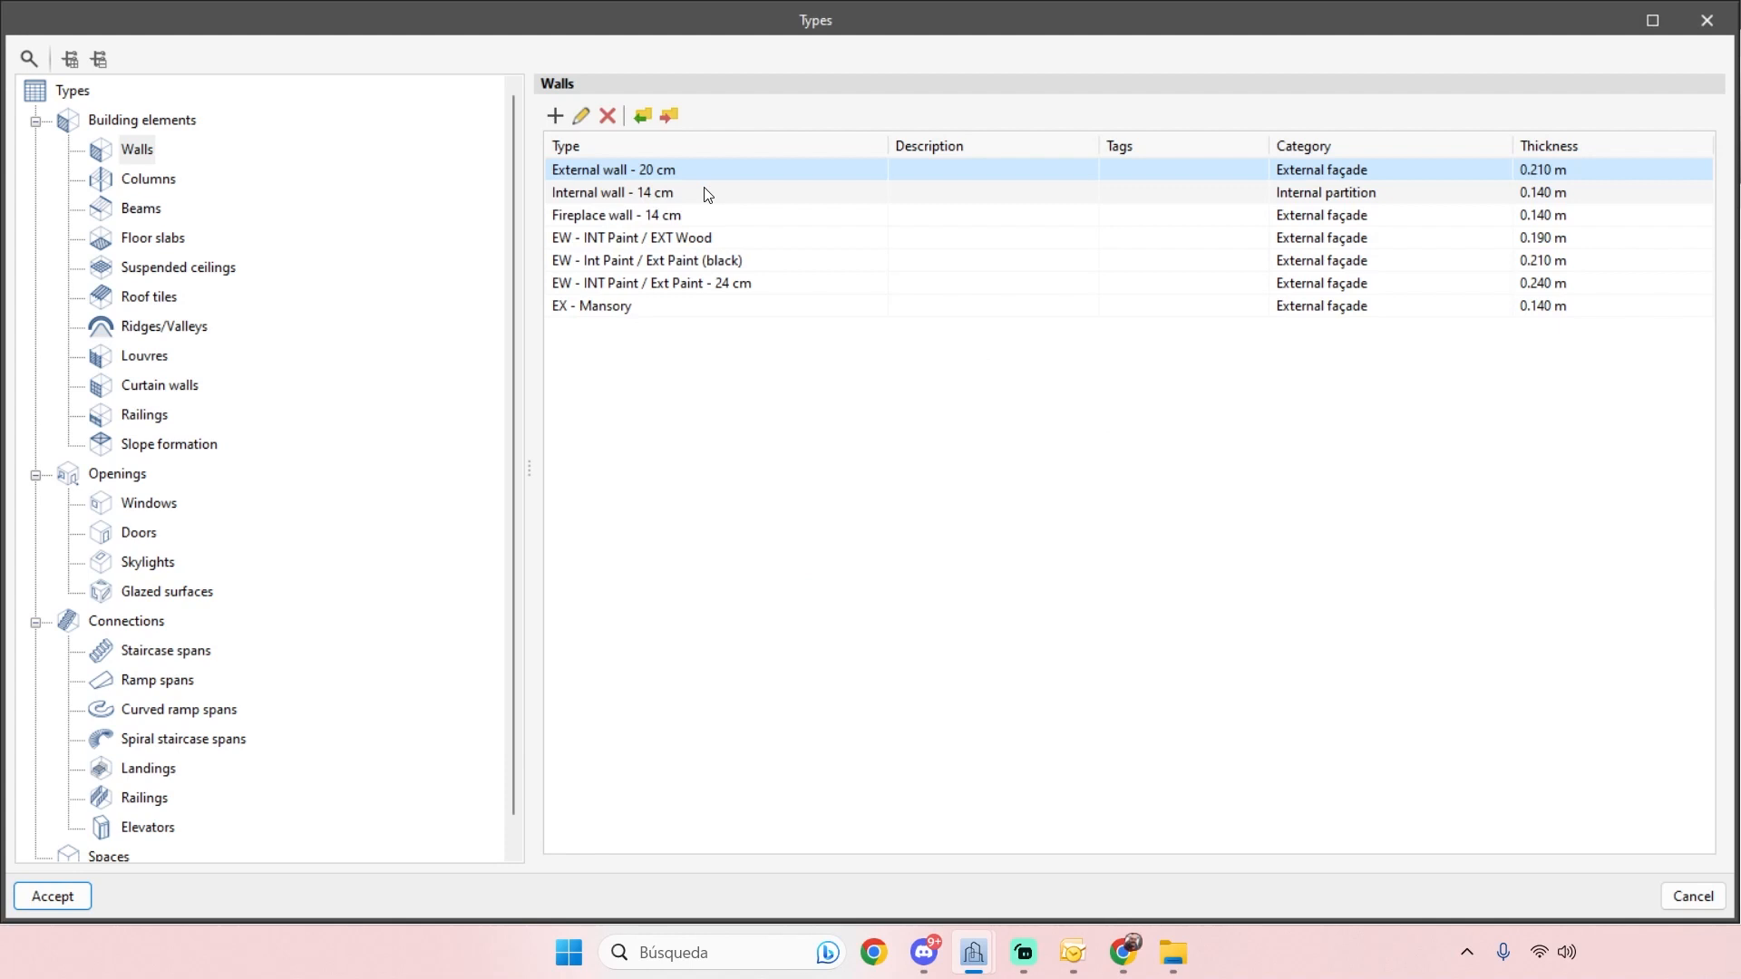
- Review the Fireplace wall - 14 cm and EW - Int Paint / Ext Paint (black) wall types, and close the type library
click(707, 193)
click(616, 216)
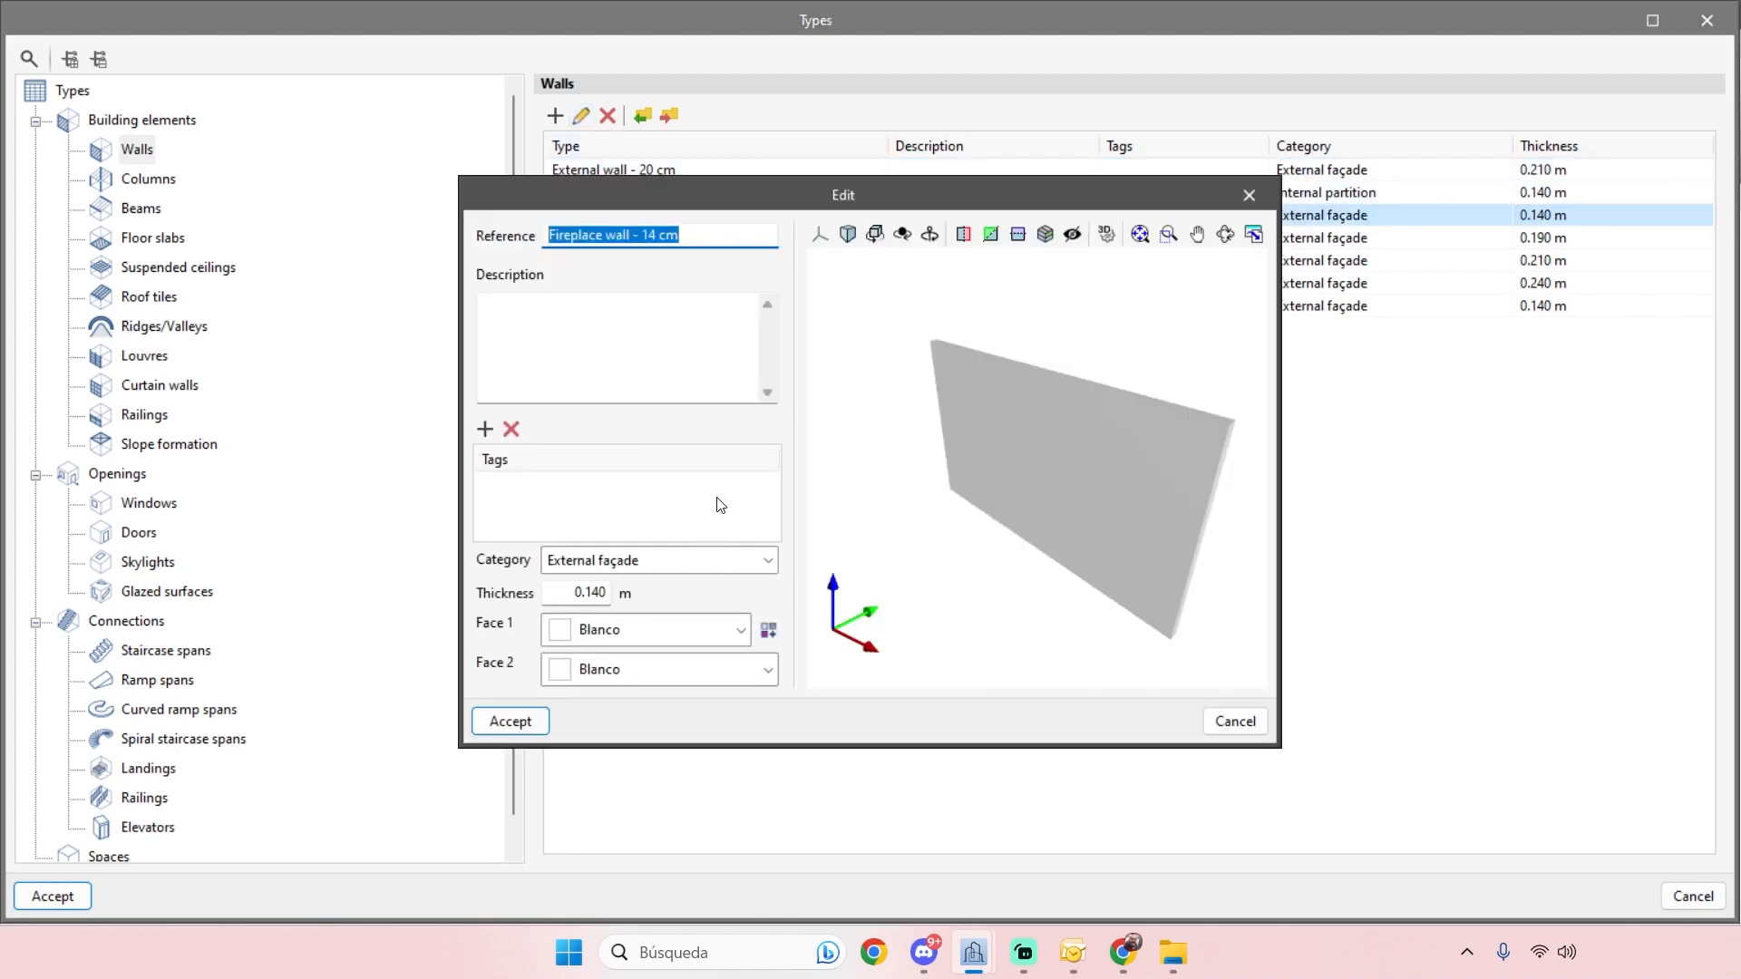
key(Escape)
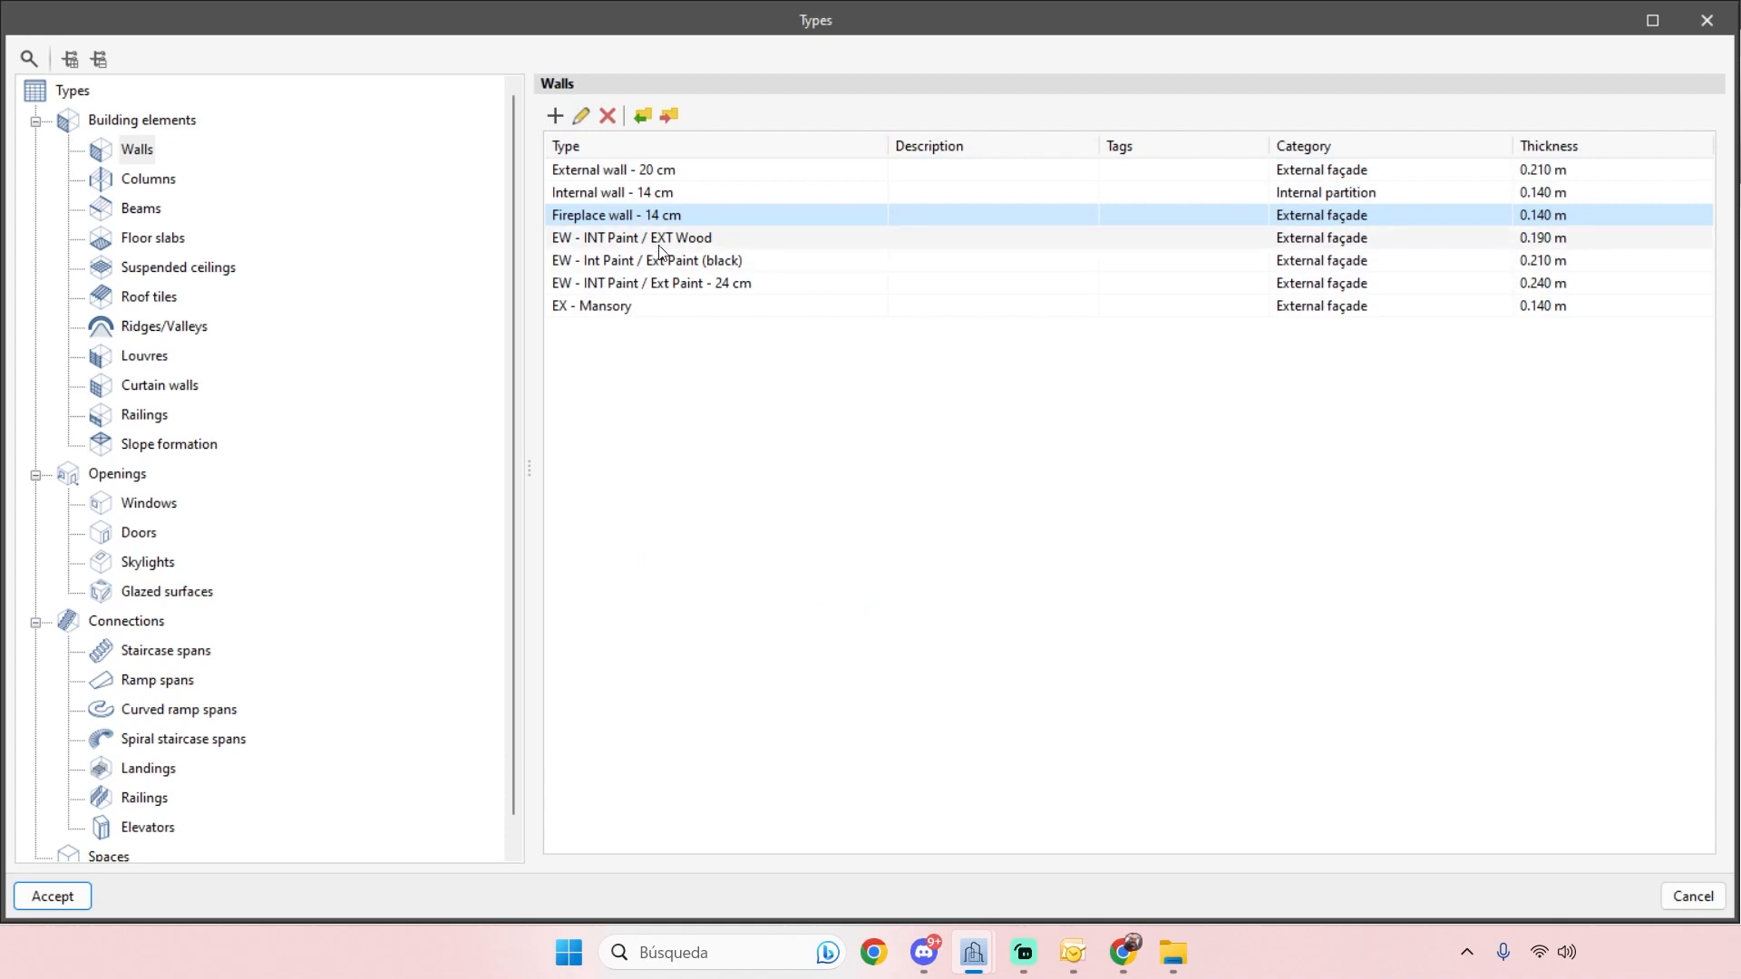
click(666, 265)
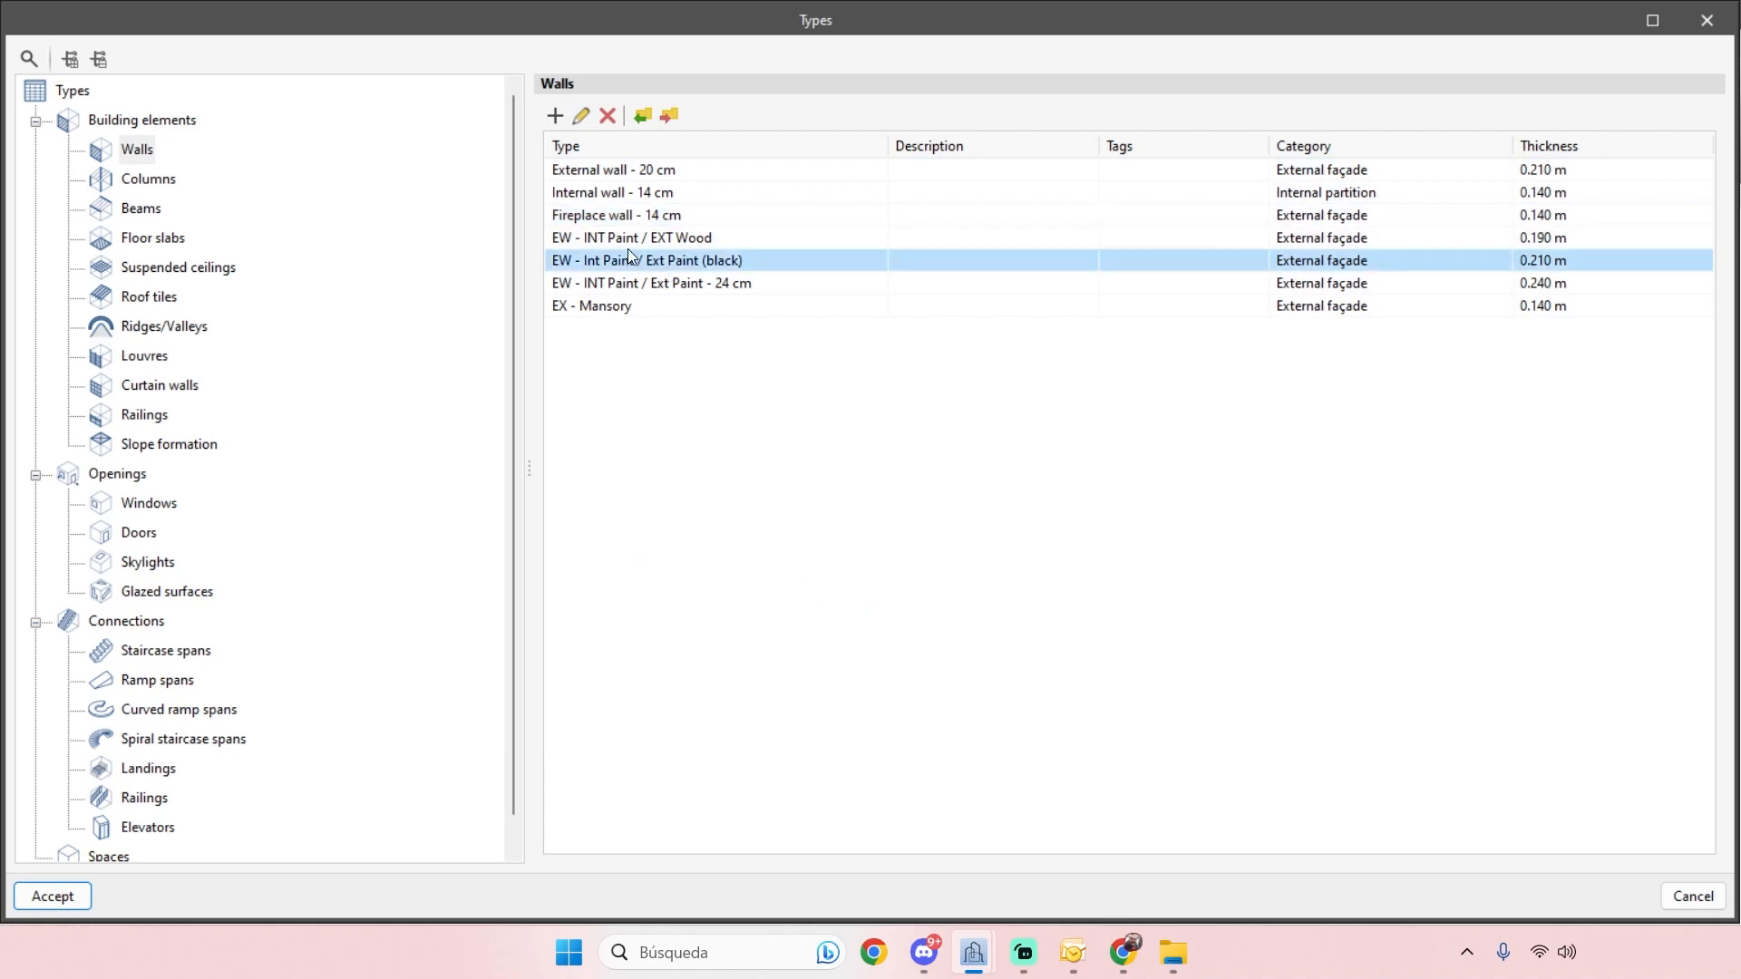
click(581, 115)
mouse_move(1076, 552)
middle_down()
mouse_move(944, 532)
mouse_move(1040, 573)
mouse_move(960, 540)
mouse_move(1078, 544)
mouse_move(965, 542)
middle_up()
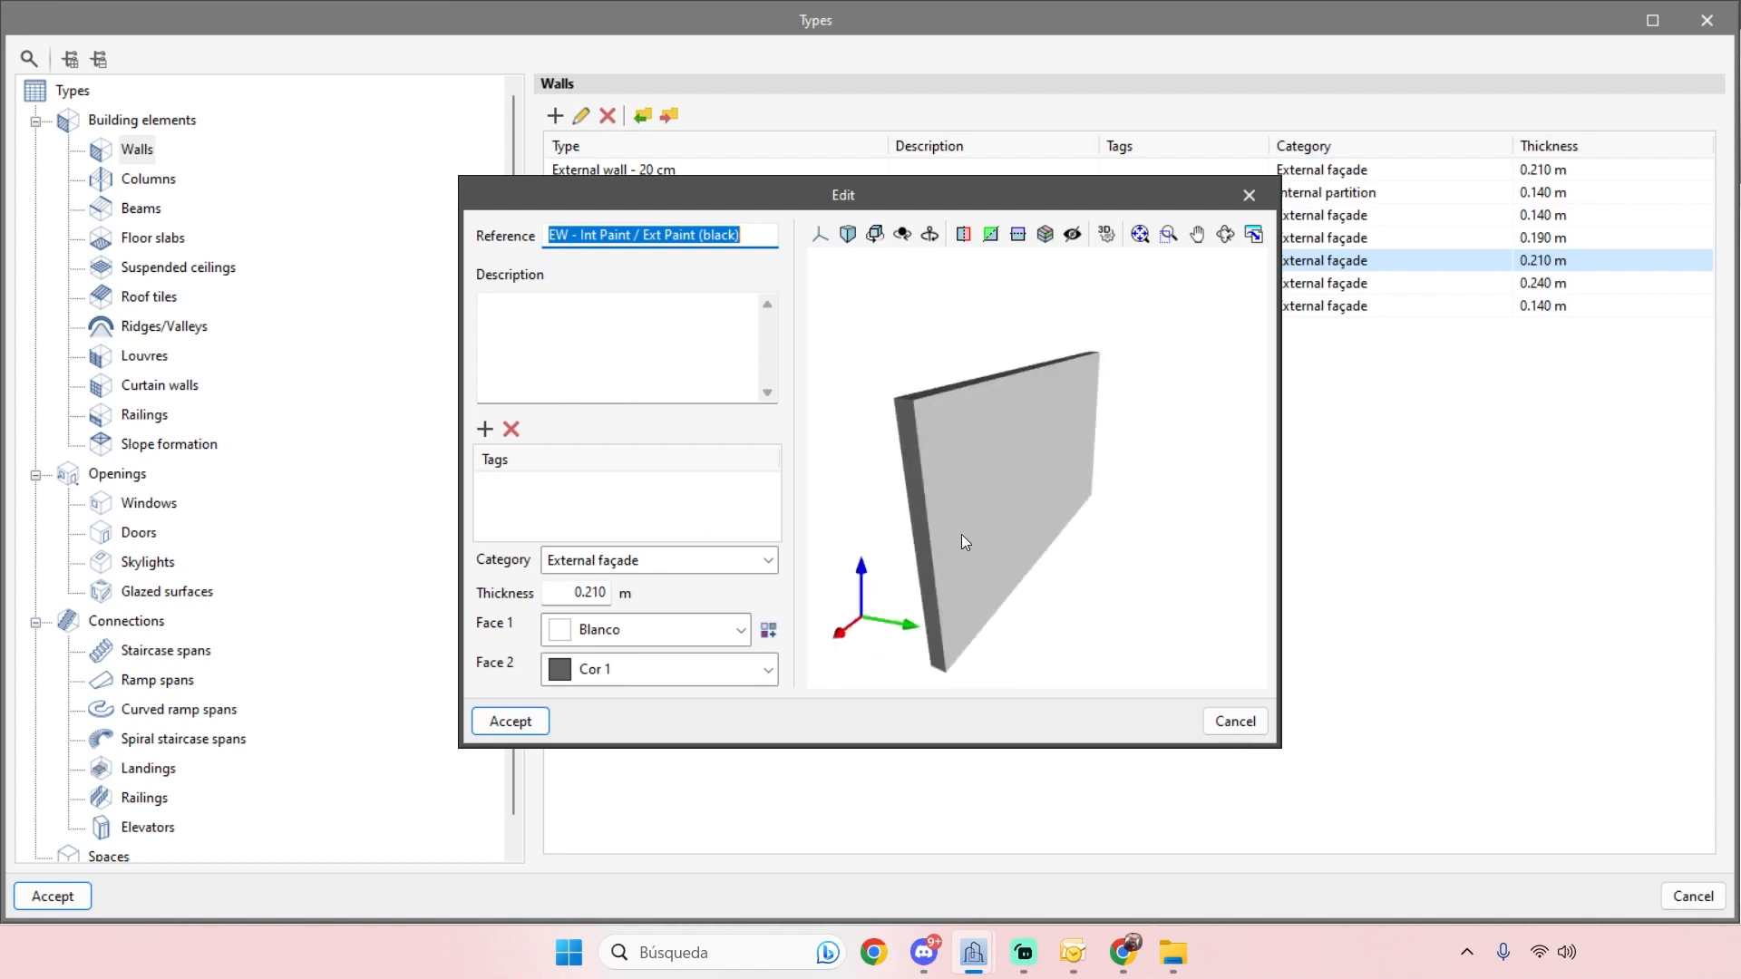
click(1247, 196)
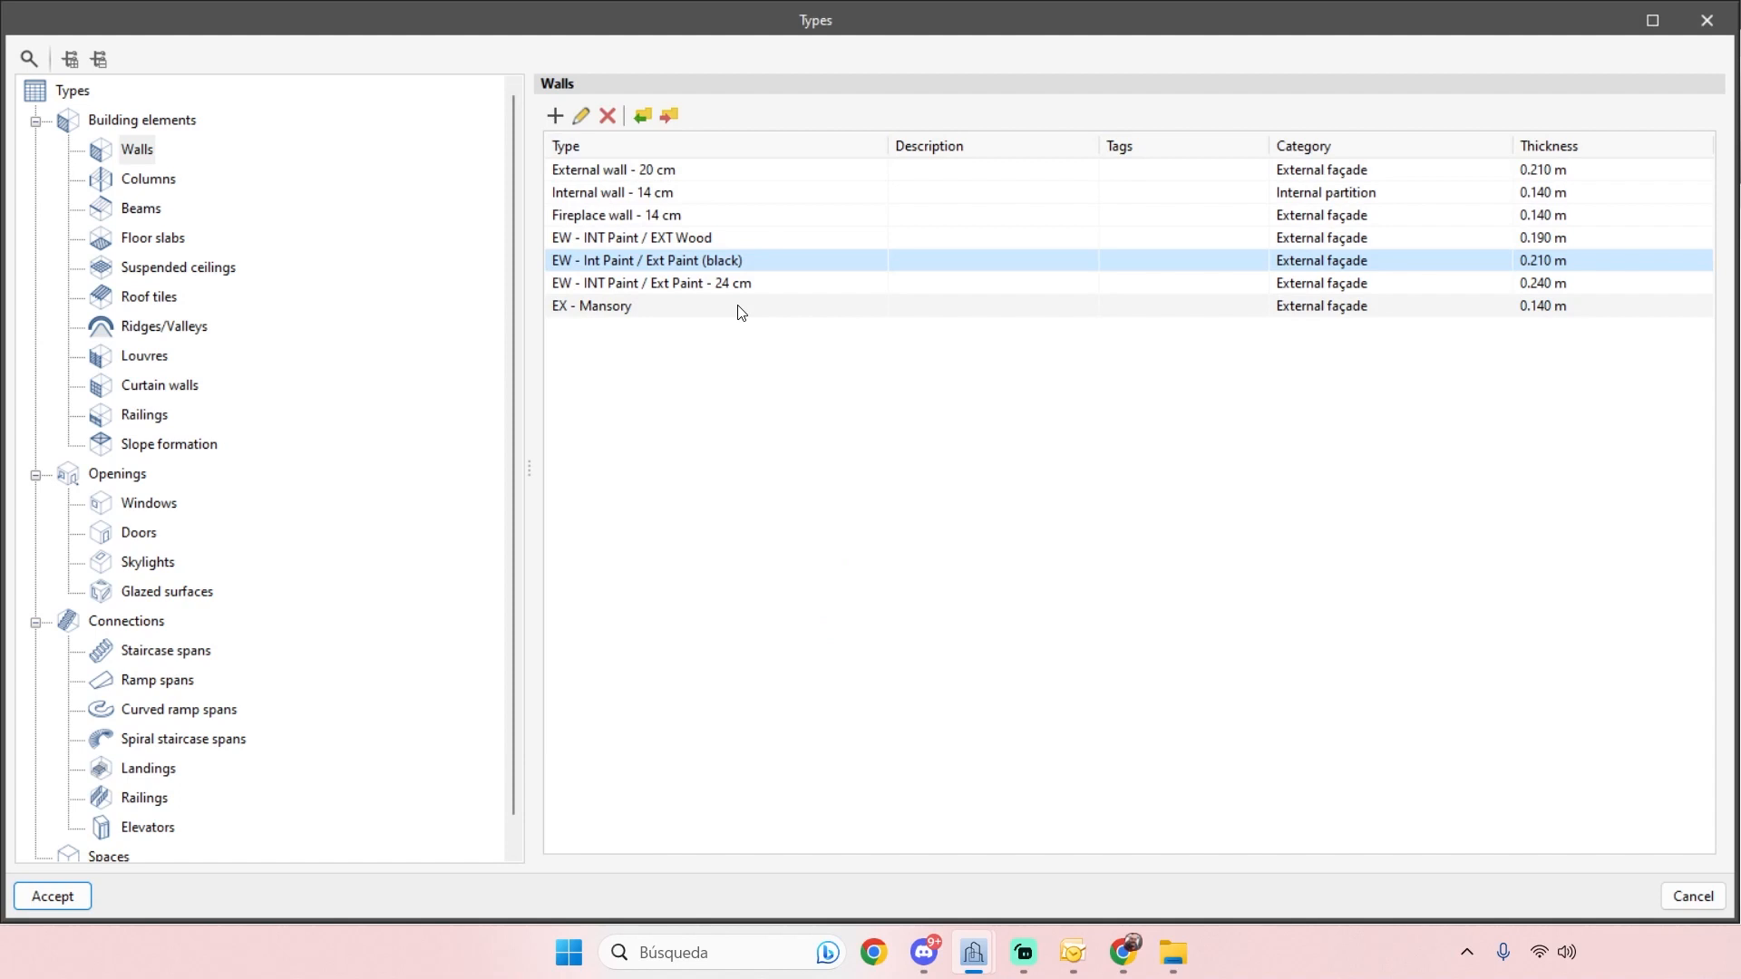
click(1708, 20)
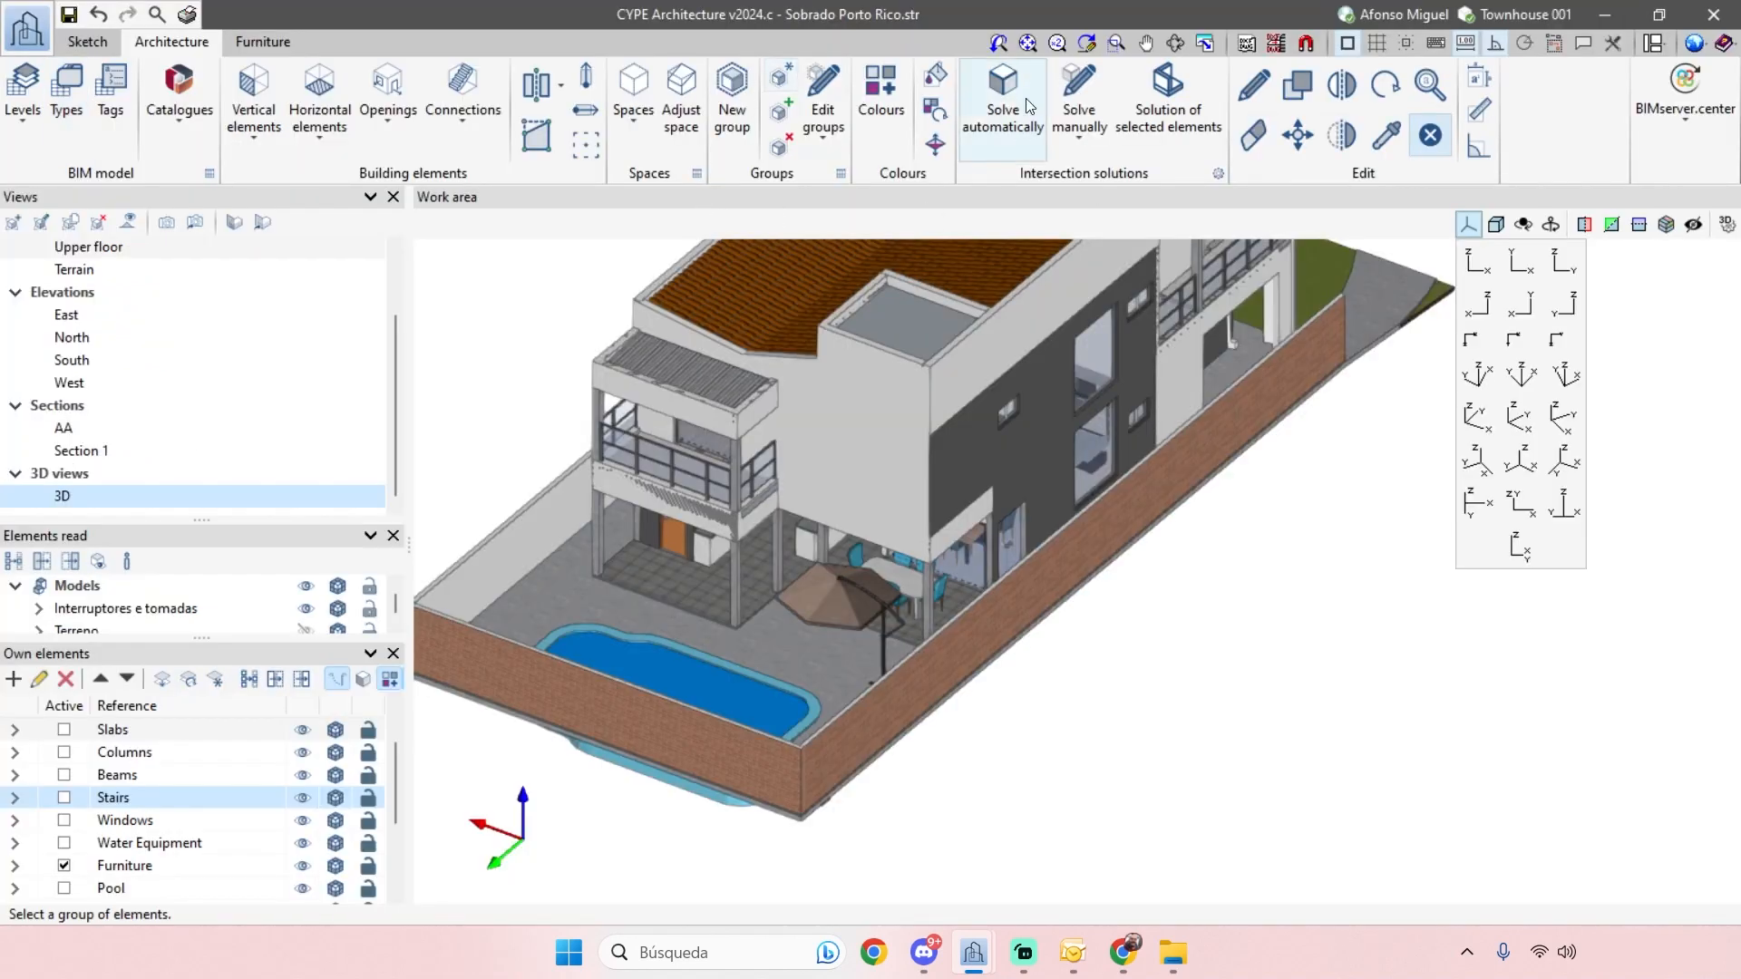
- Draw a test wall about 5.18 m long by polyline outside the plot, using the EW - INT Paint / EXT Wood type
click(254, 98)
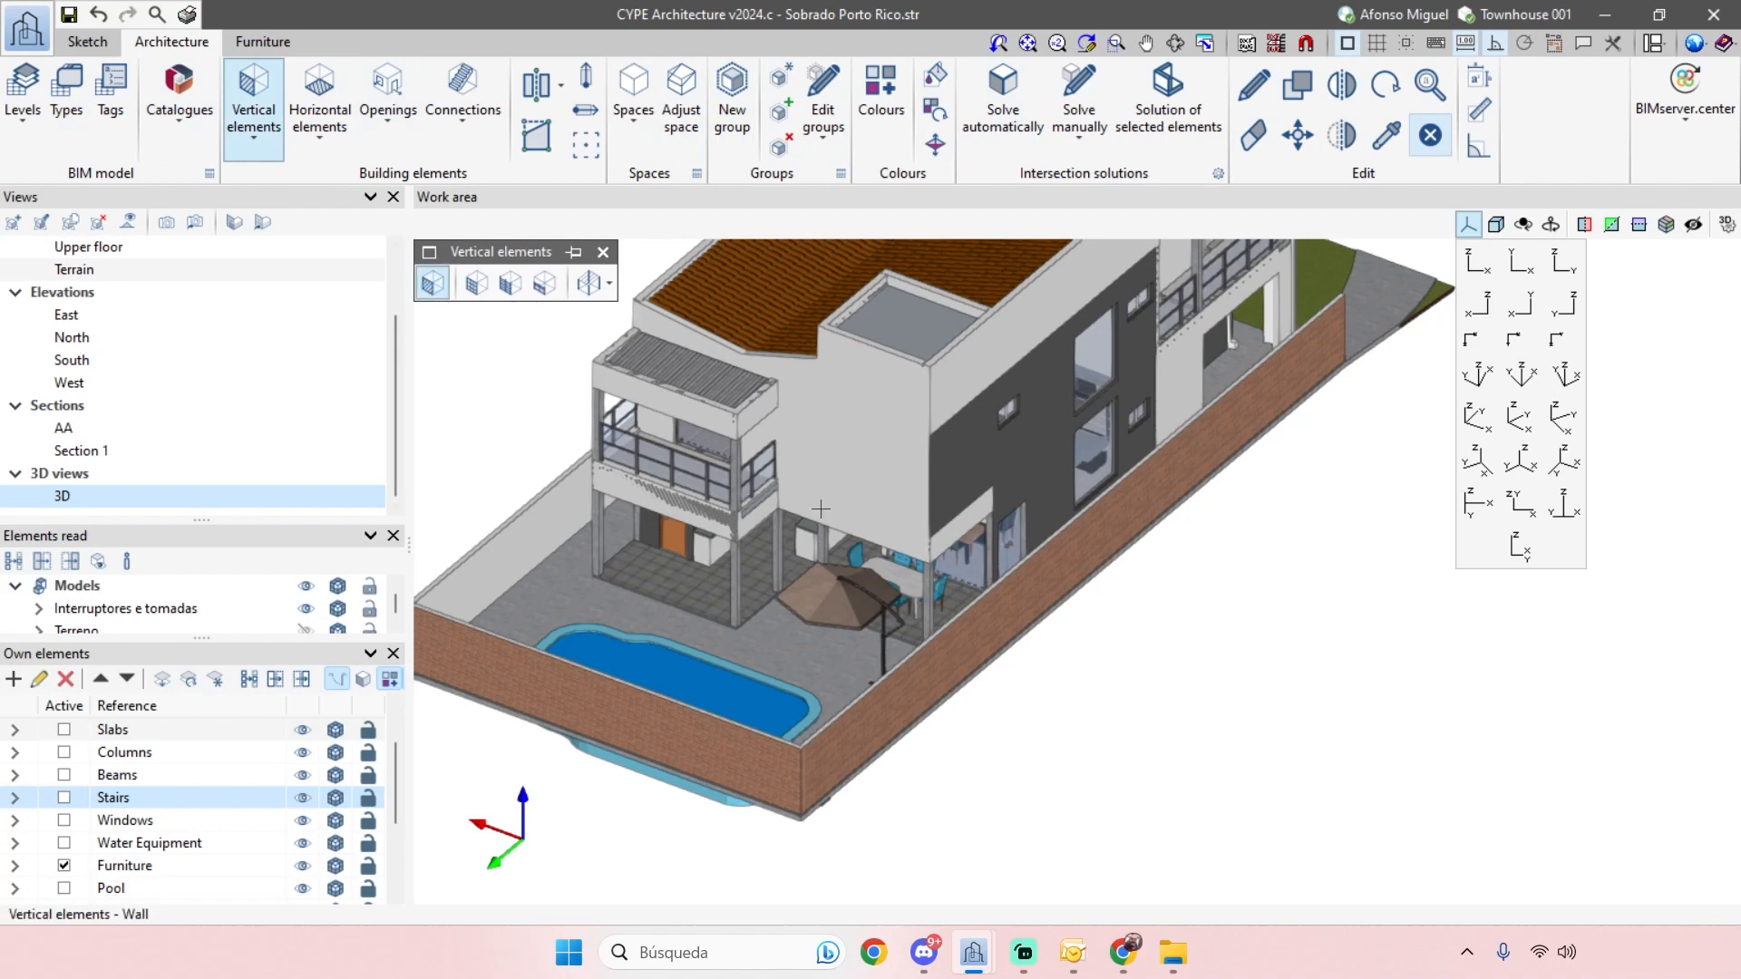
click(1116, 809)
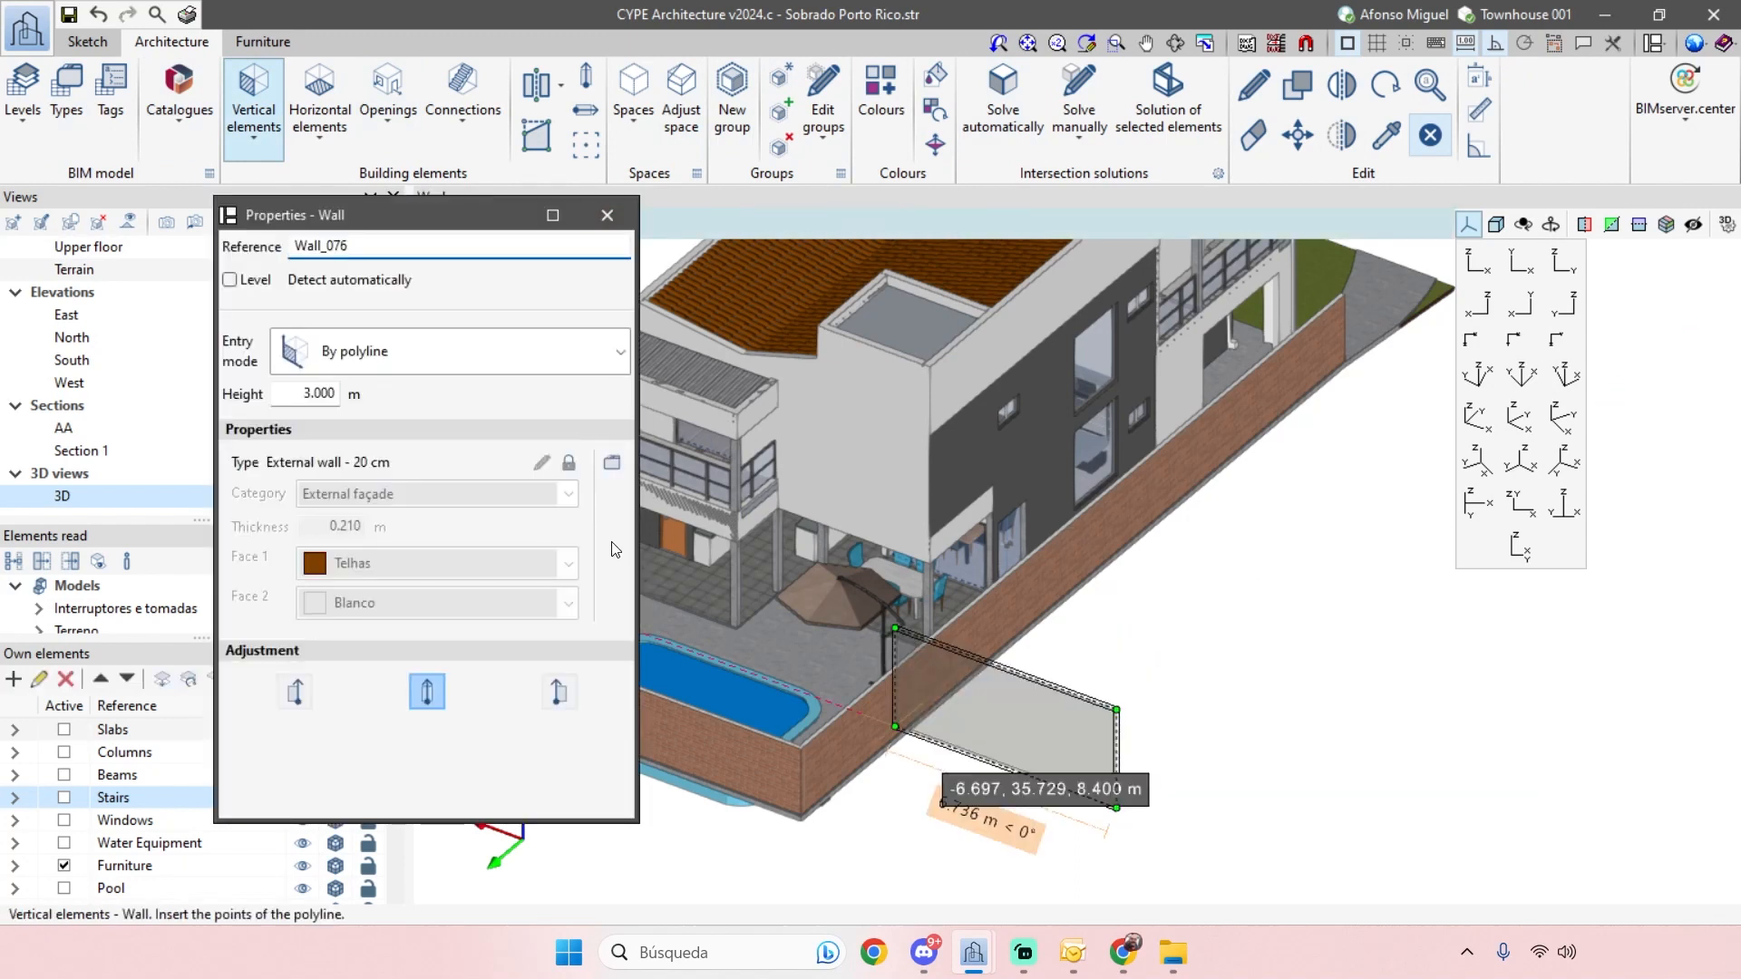
click(613, 464)
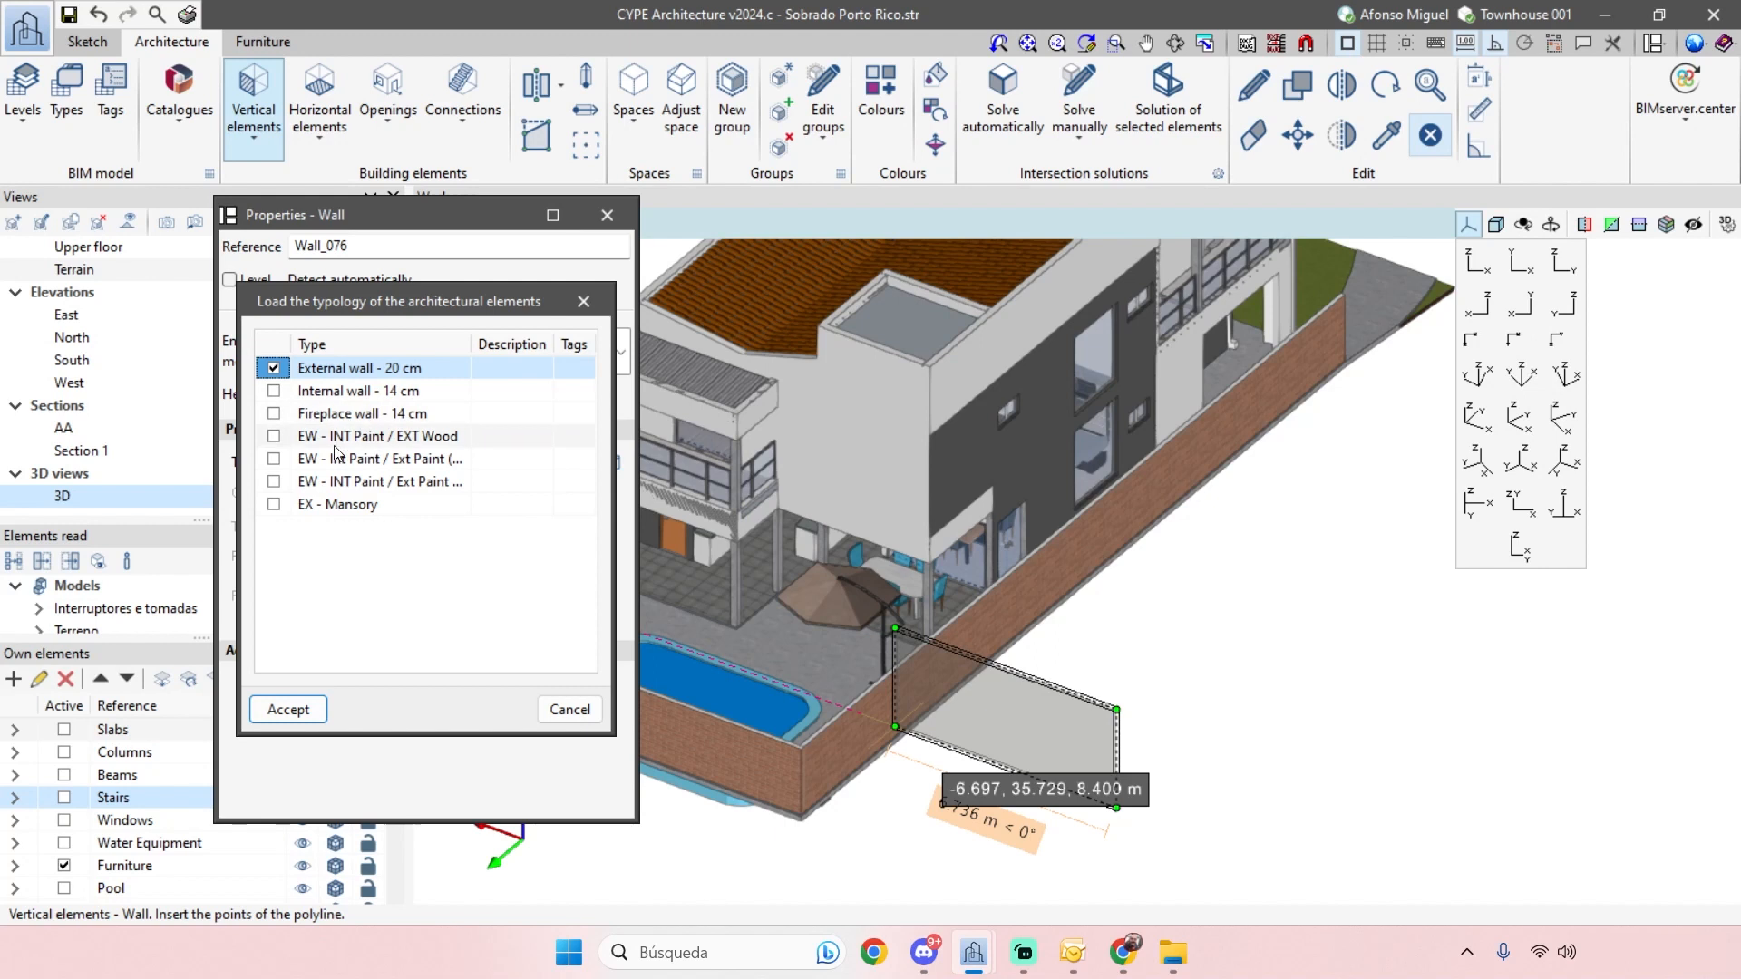
click(279, 436)
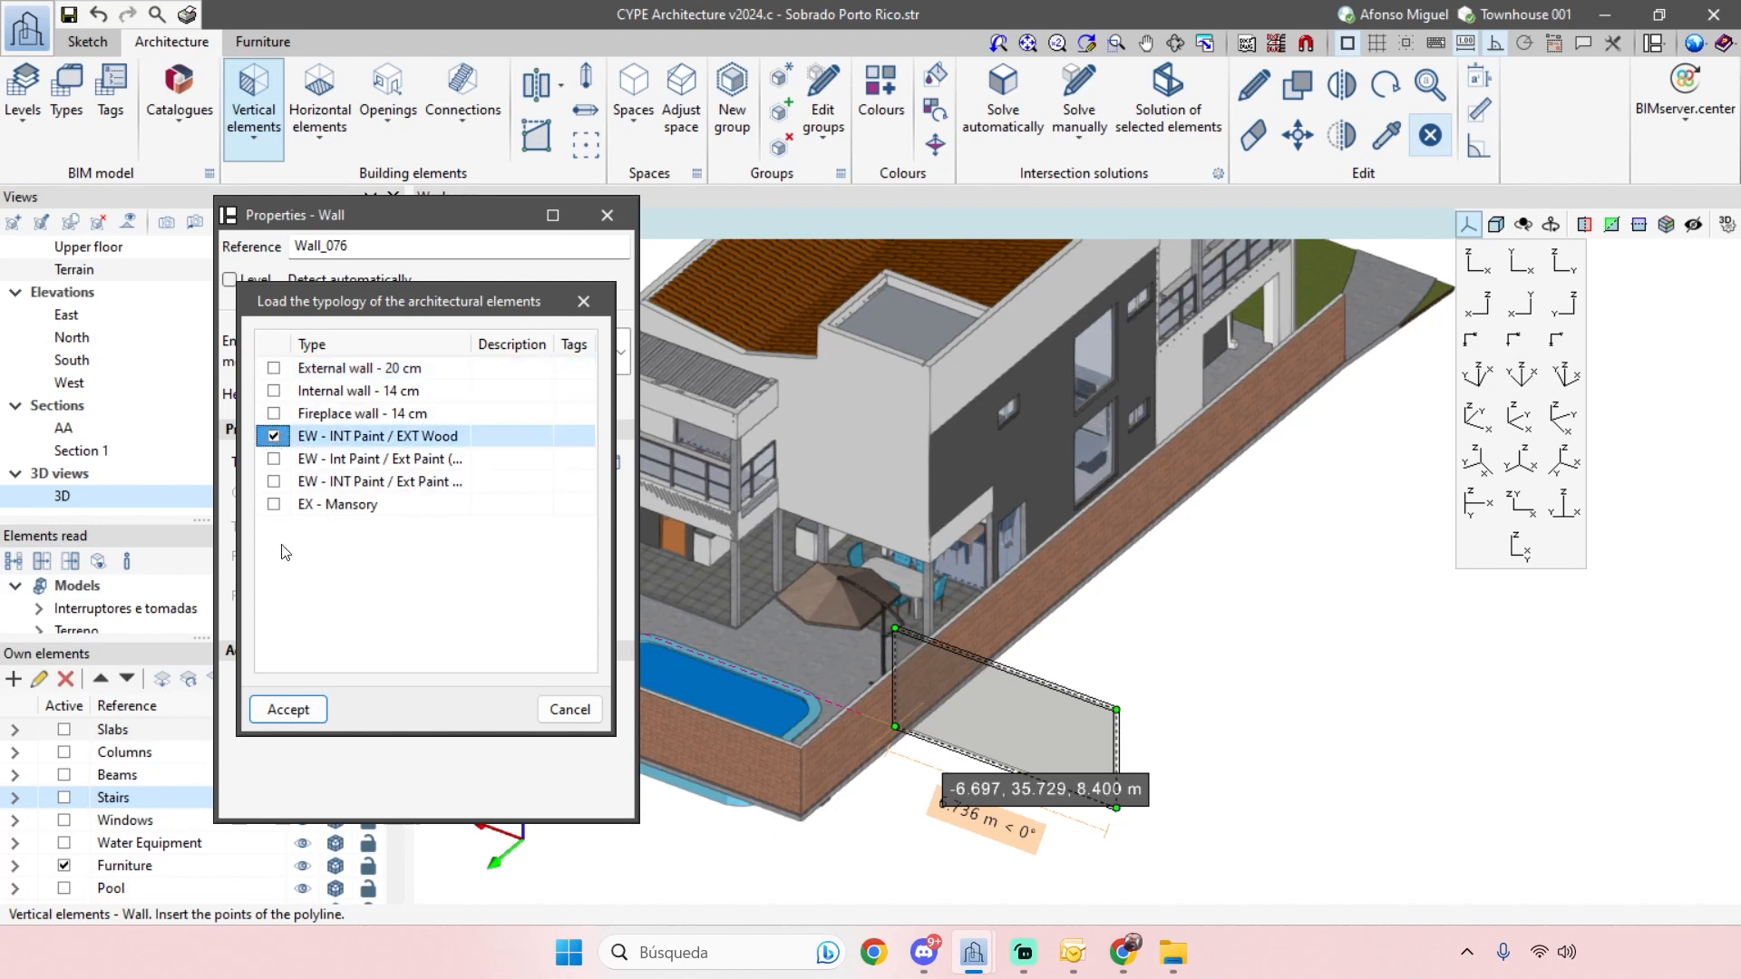
click(288, 709)
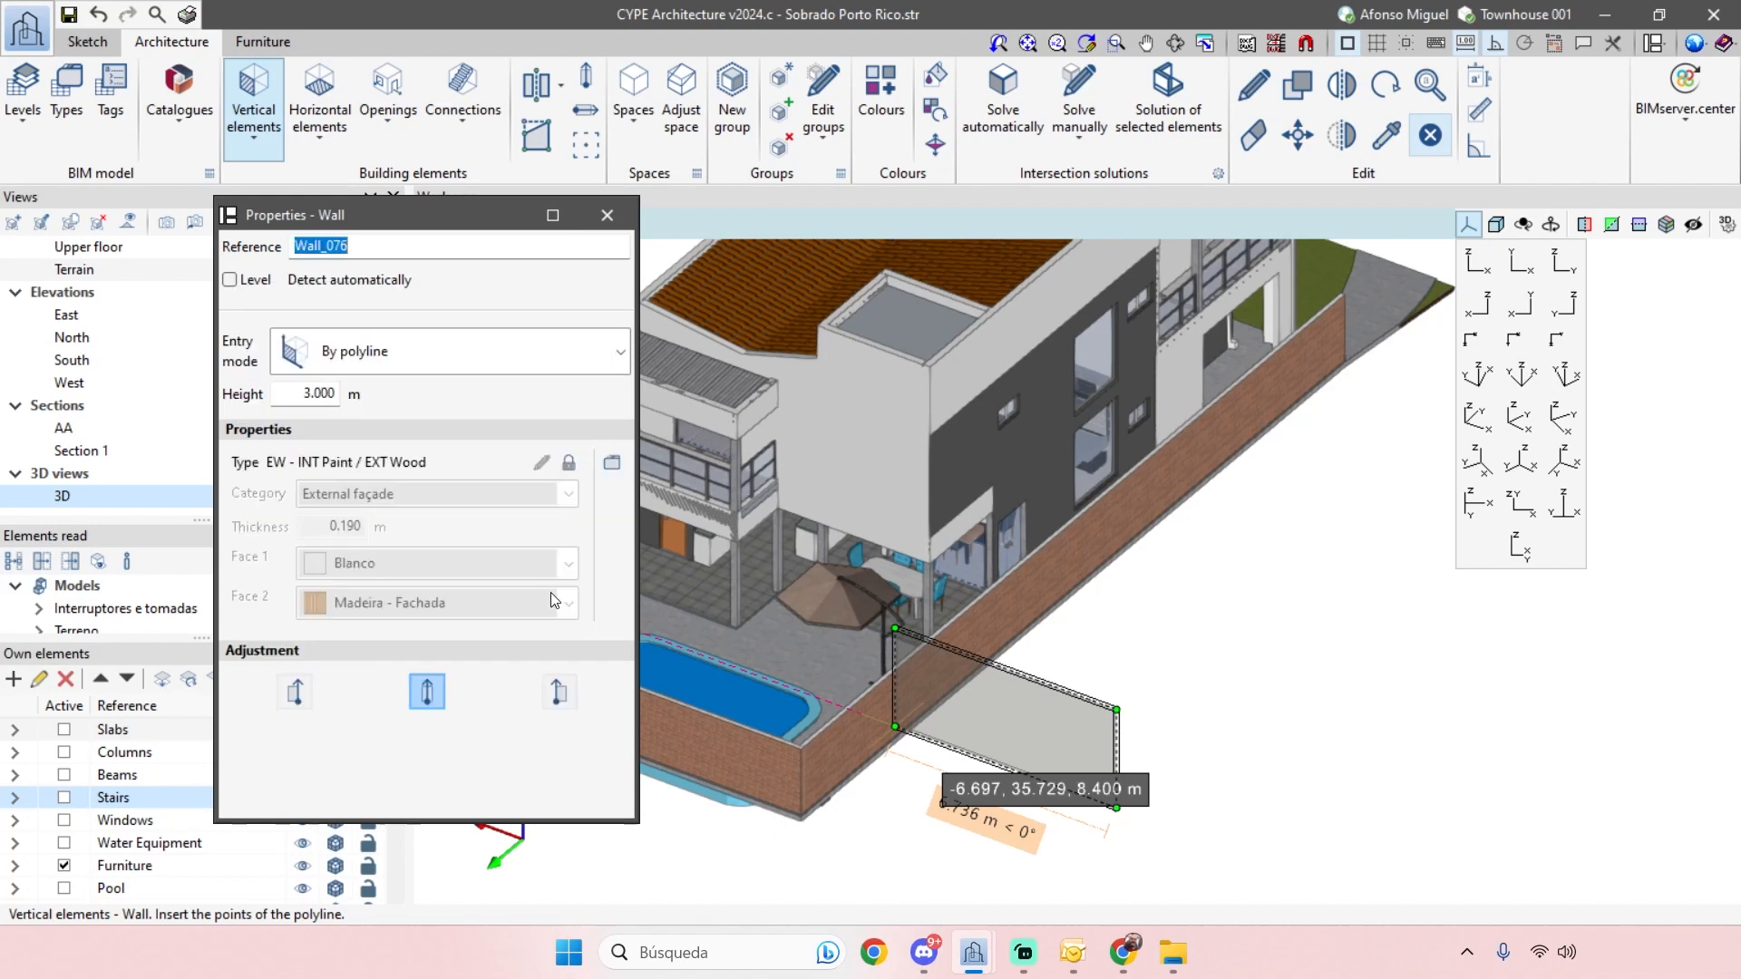
click(1117, 807)
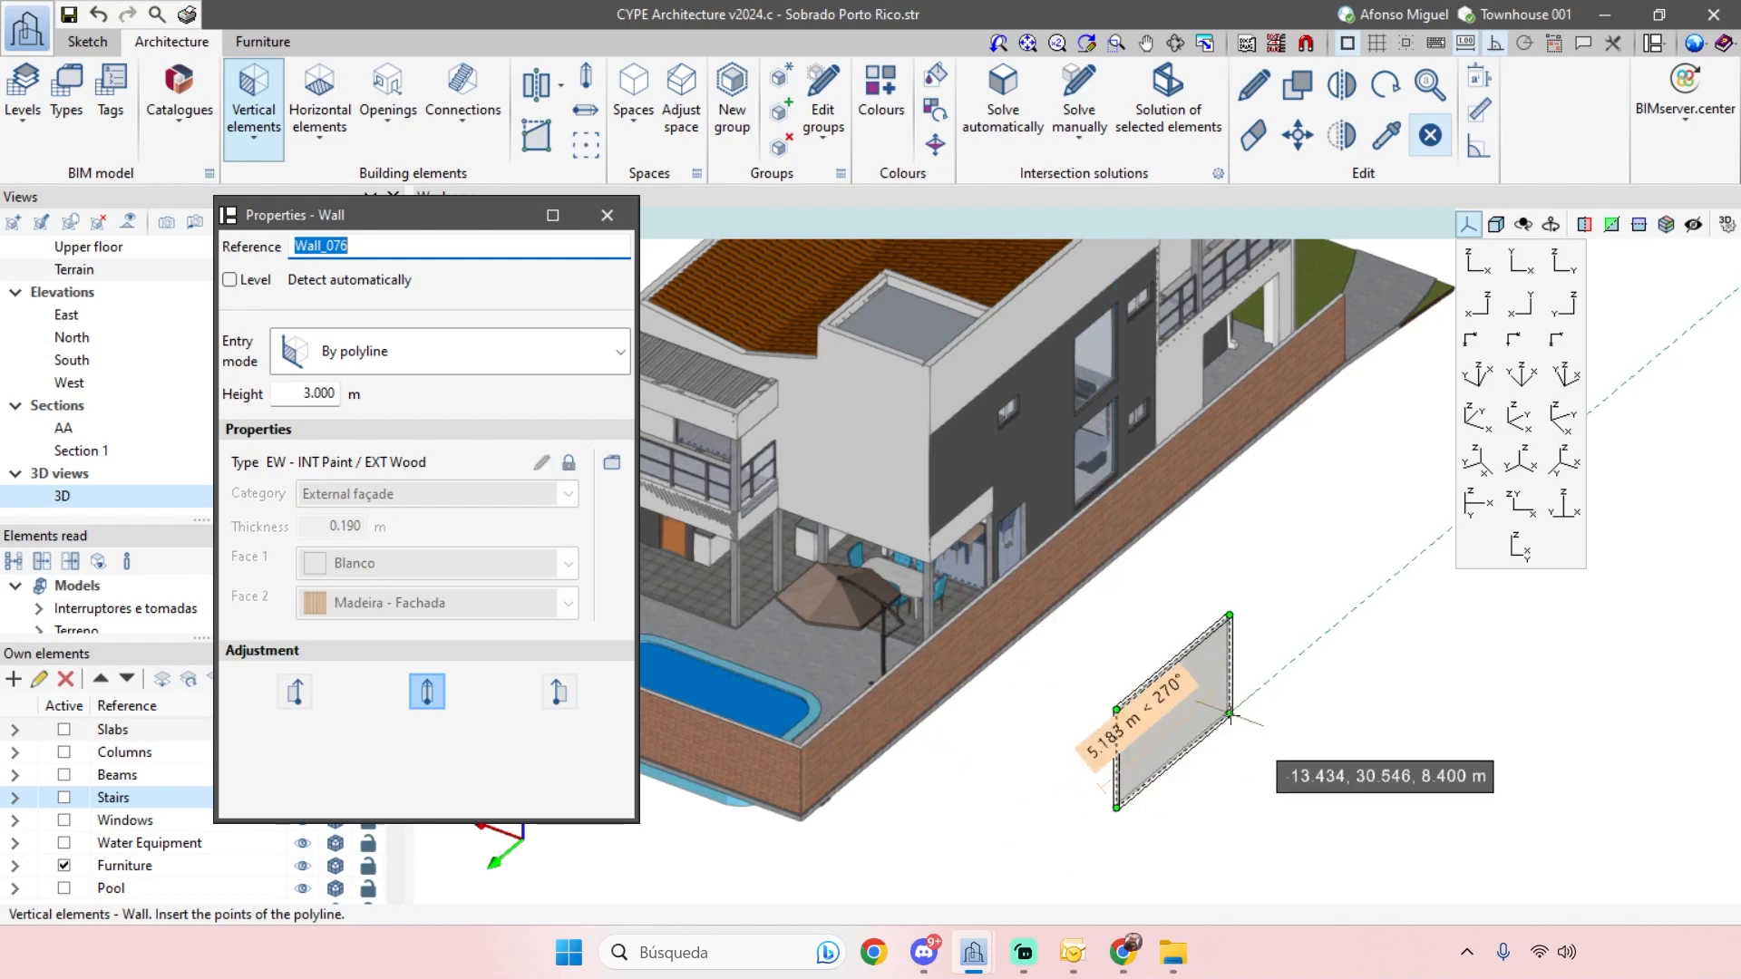
key(Tab)
key(Return)
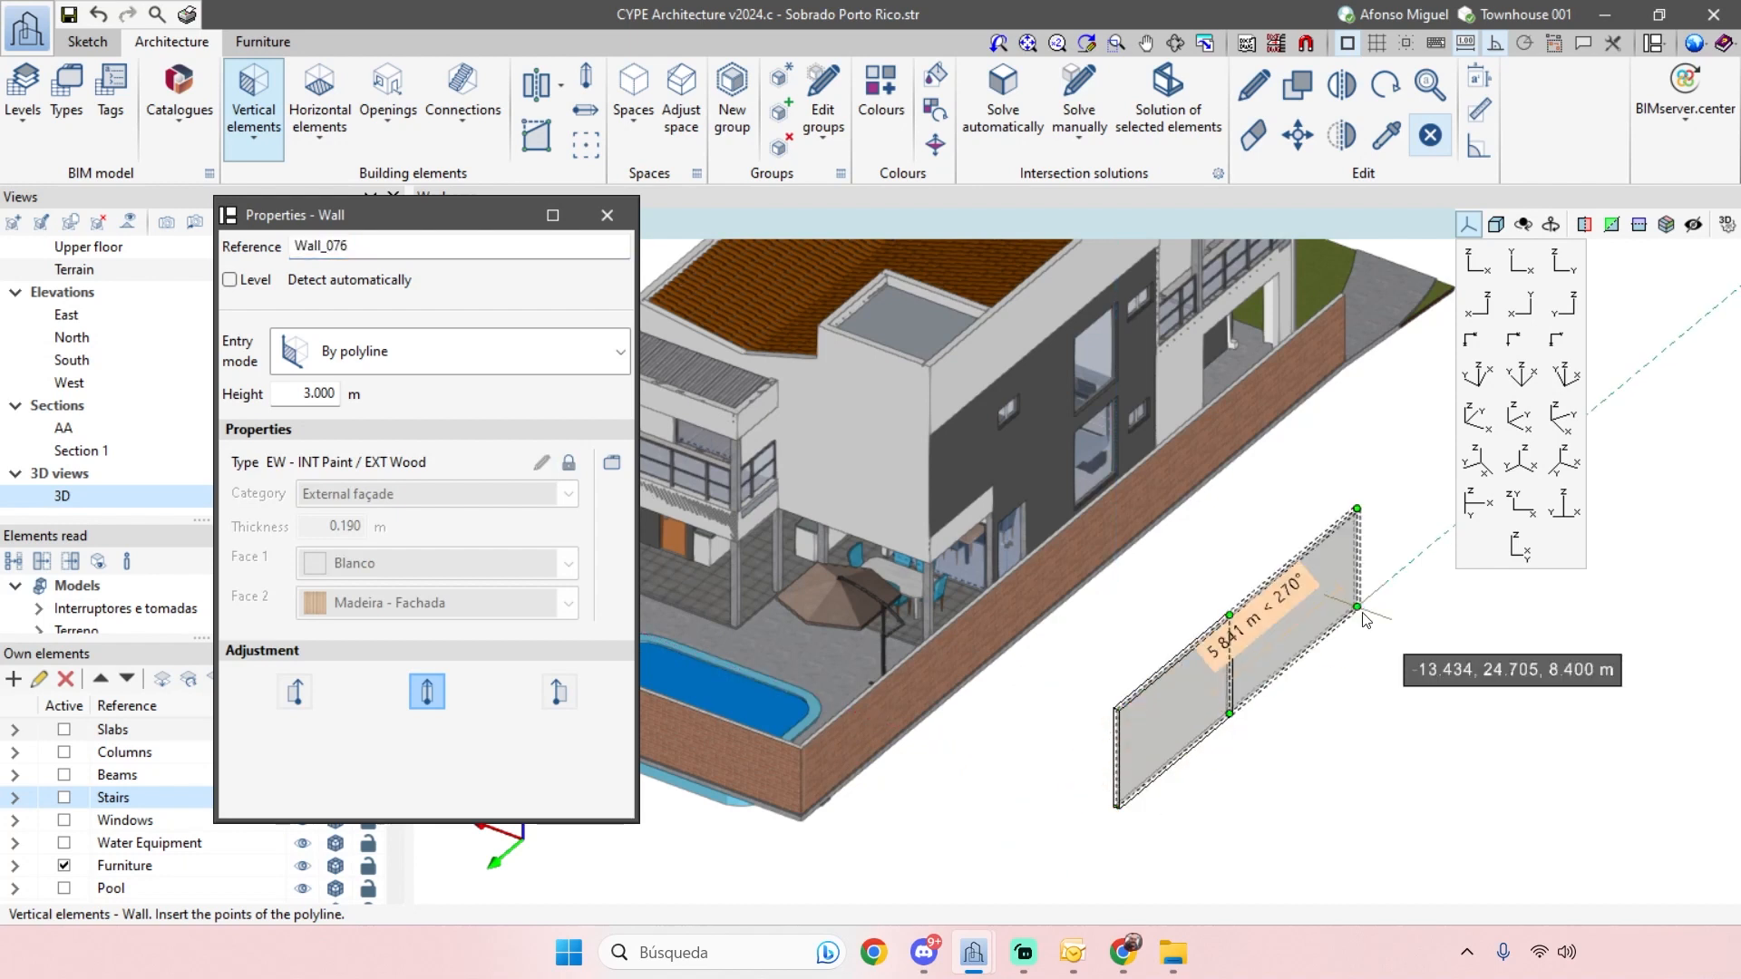
right_click(1363, 614)
- Check the wood-clad face of the test wall and delete the wall
middle_drag(1523, 688, 1503, 664)
shift+middle_drag(1319, 743, 916, 784)
shift+middle_drag(1212, 588, 1183, 268)
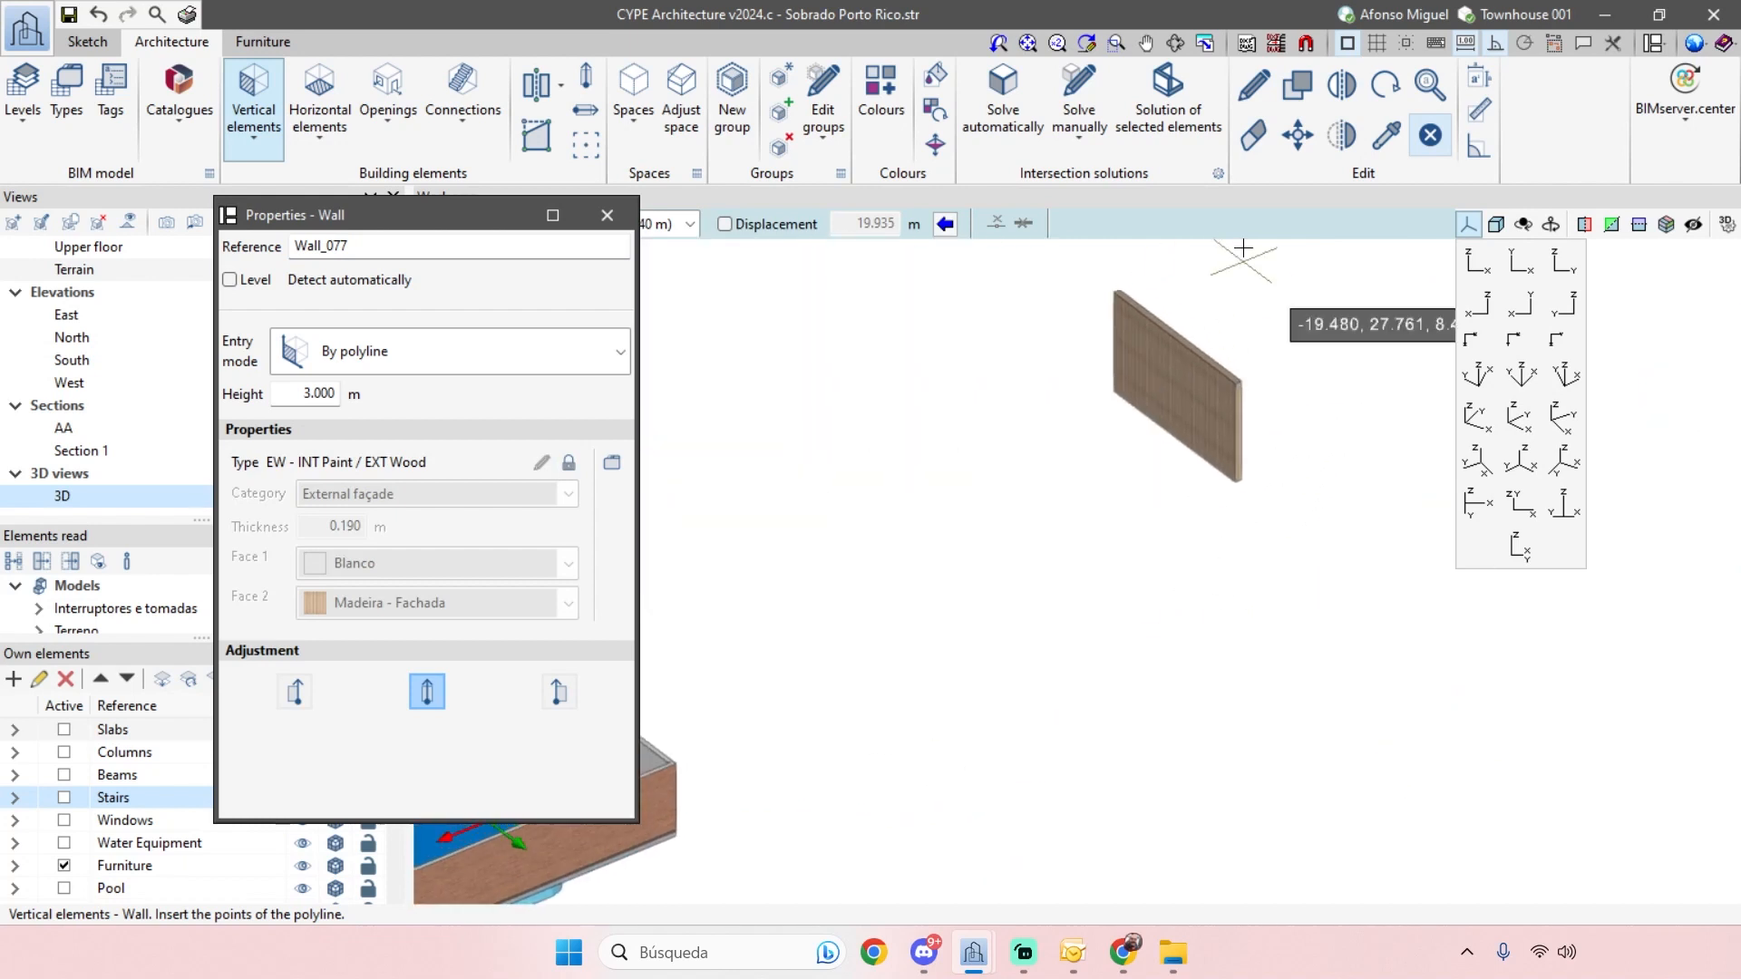
click(1253, 134)
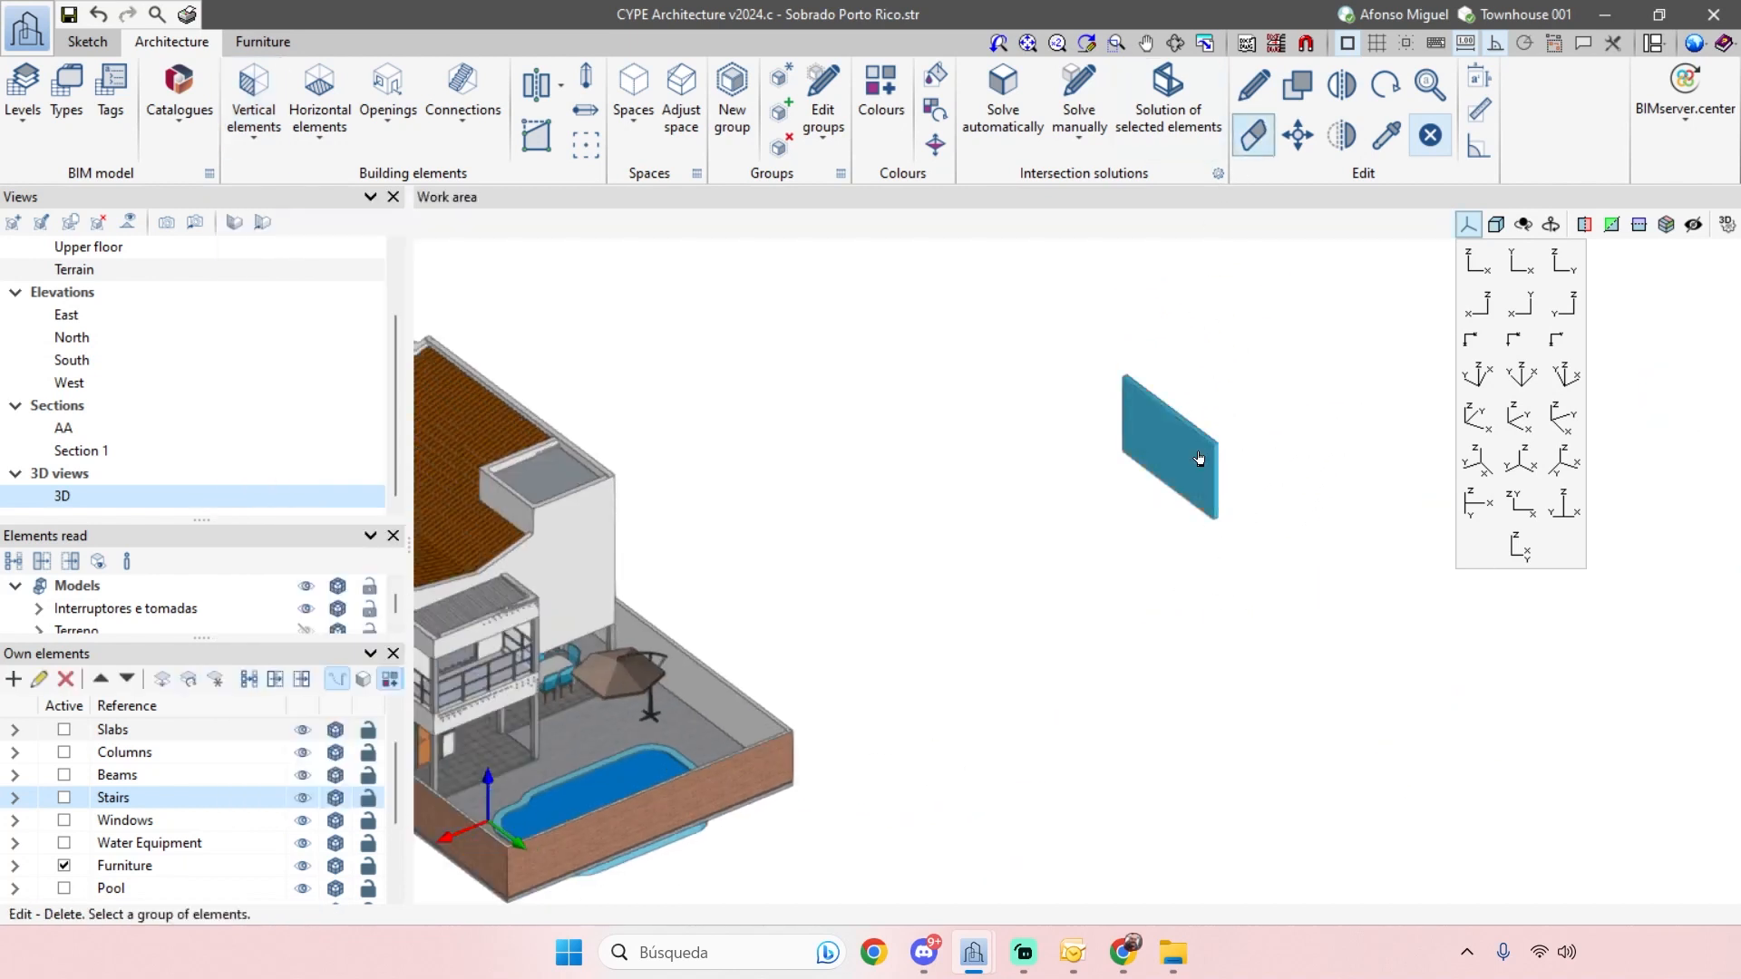
- Check the type and properties assigned to the dark wall on the townhouse's side façade
shift+middle_drag(1273, 582, 1107, 577)
scroll(952, 508, up, 5)
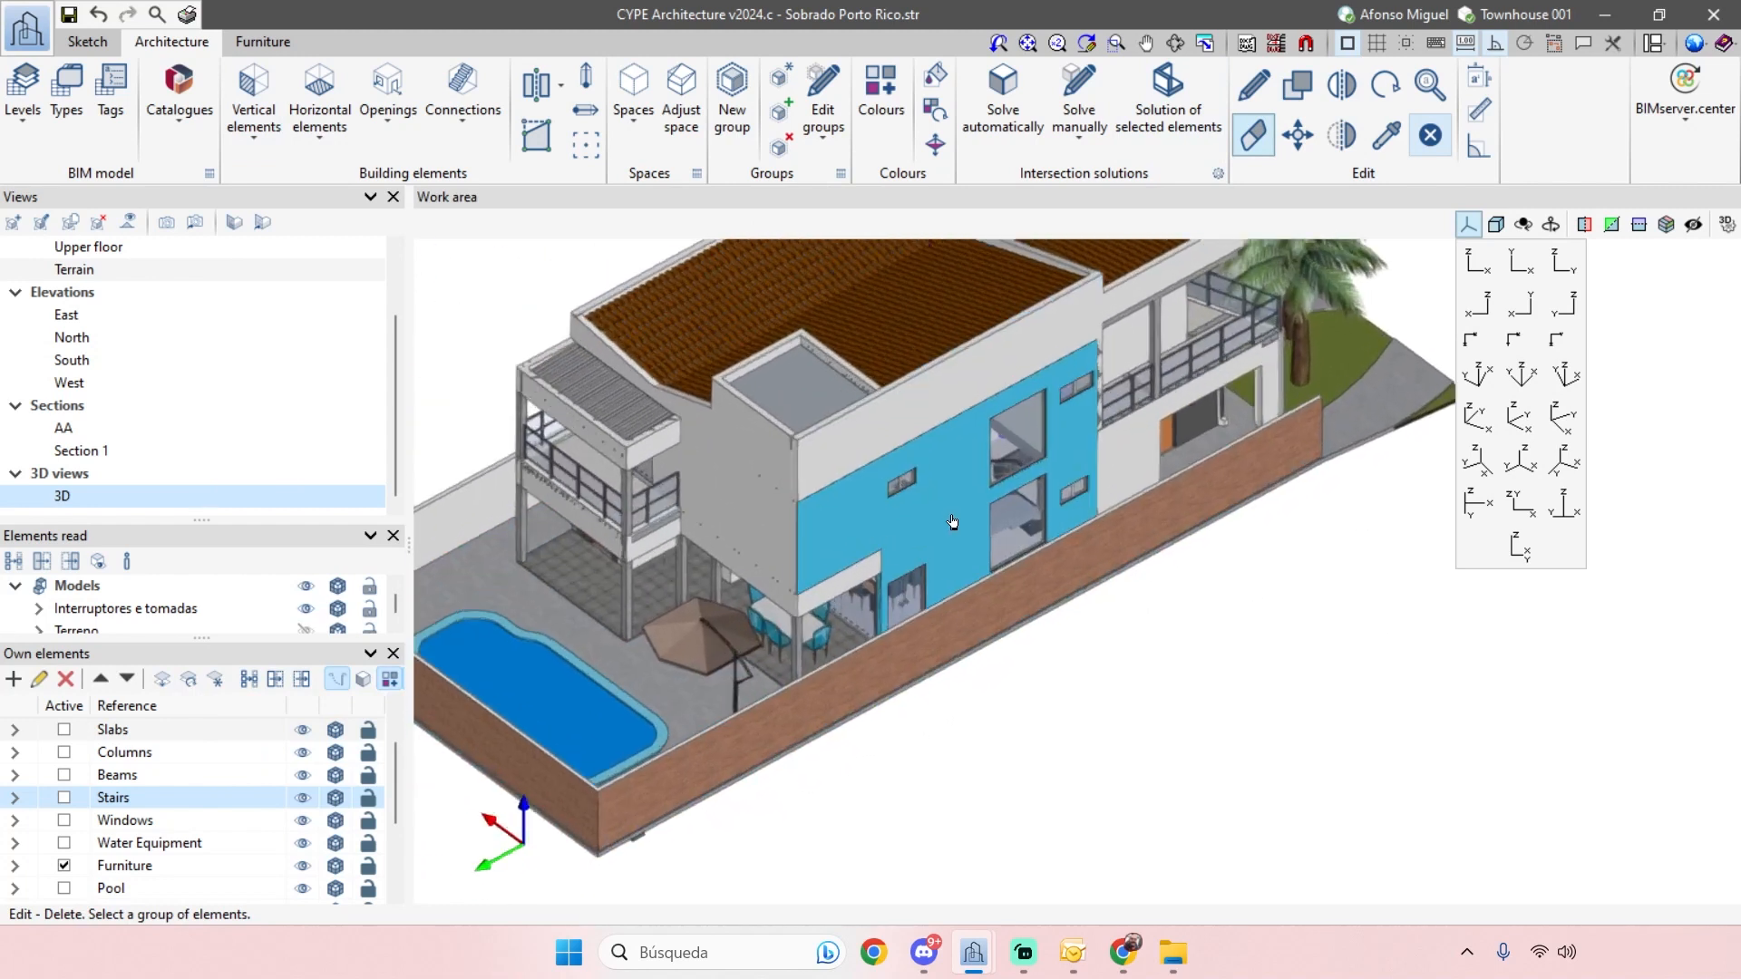
middle_drag(952, 505, 955, 567)
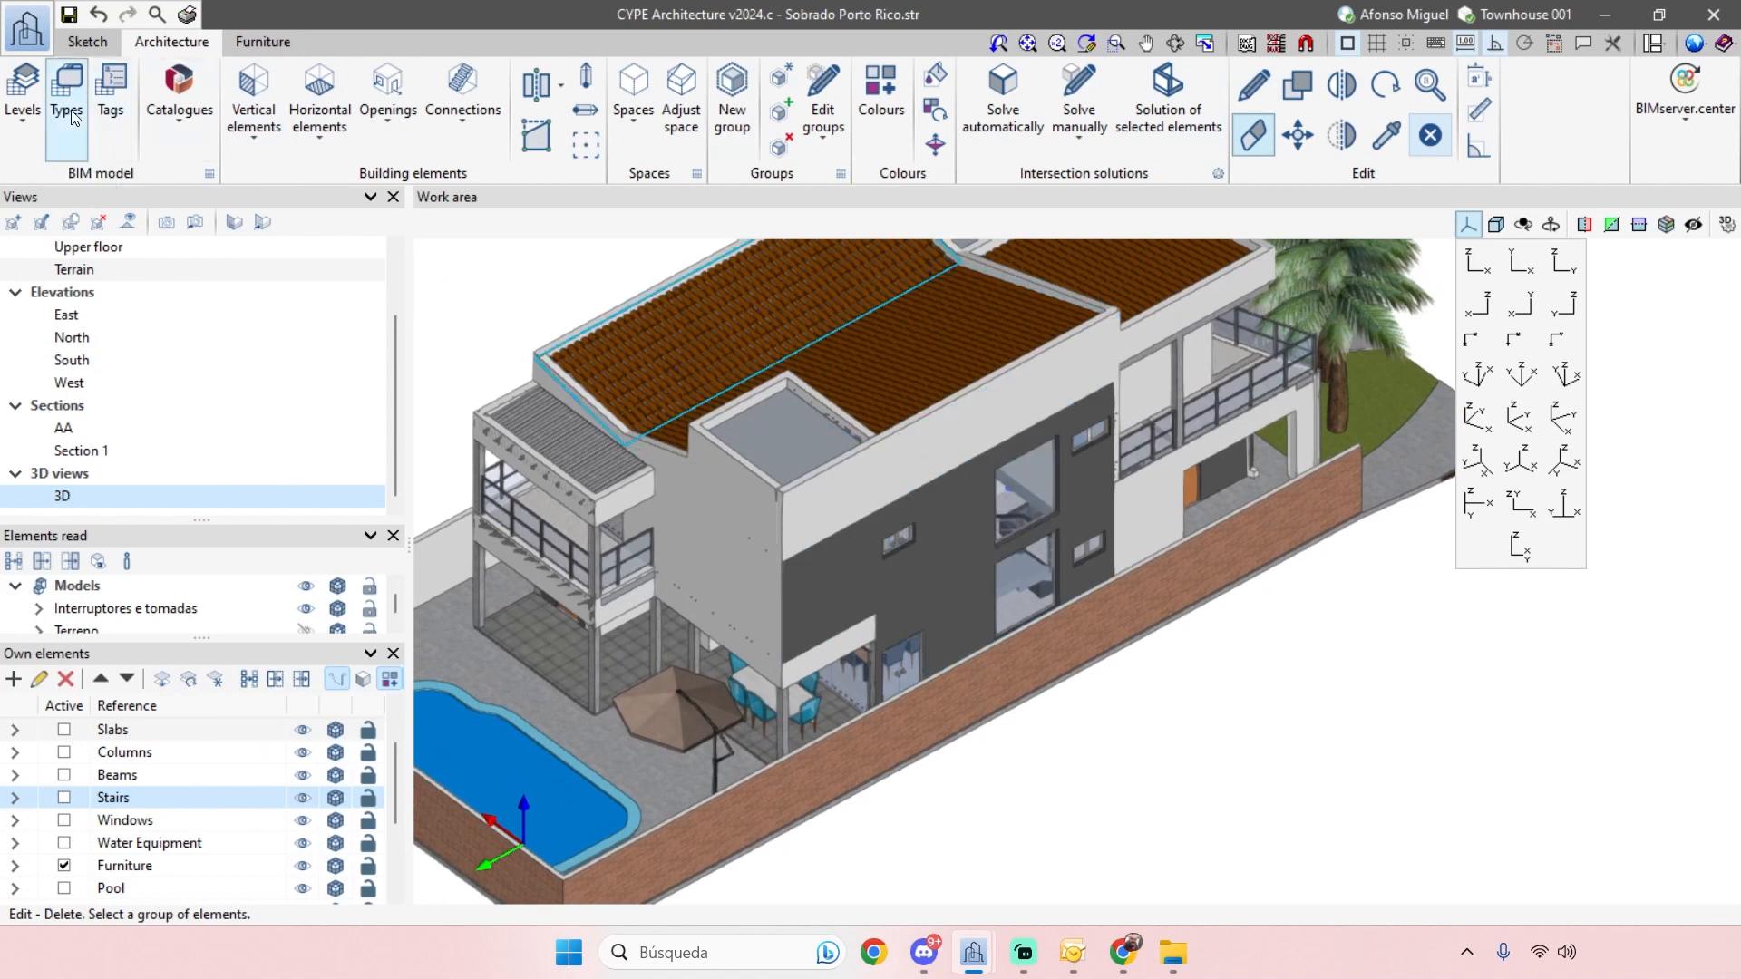
click(1253, 102)
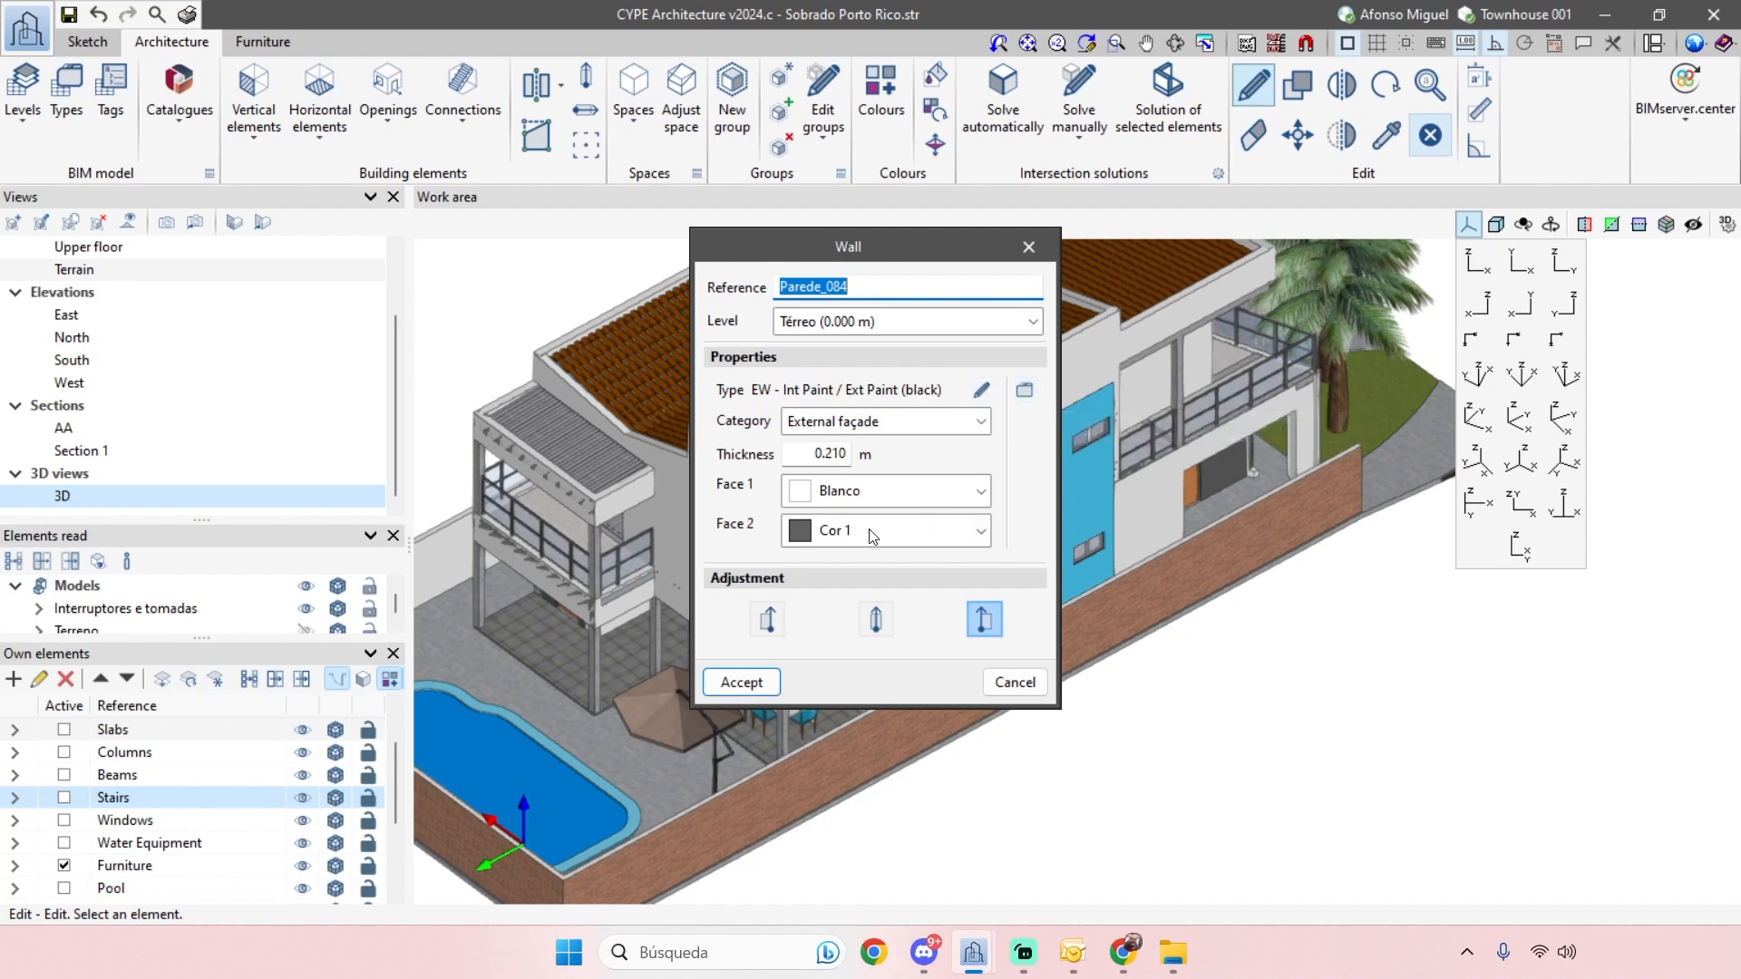
key(Return)
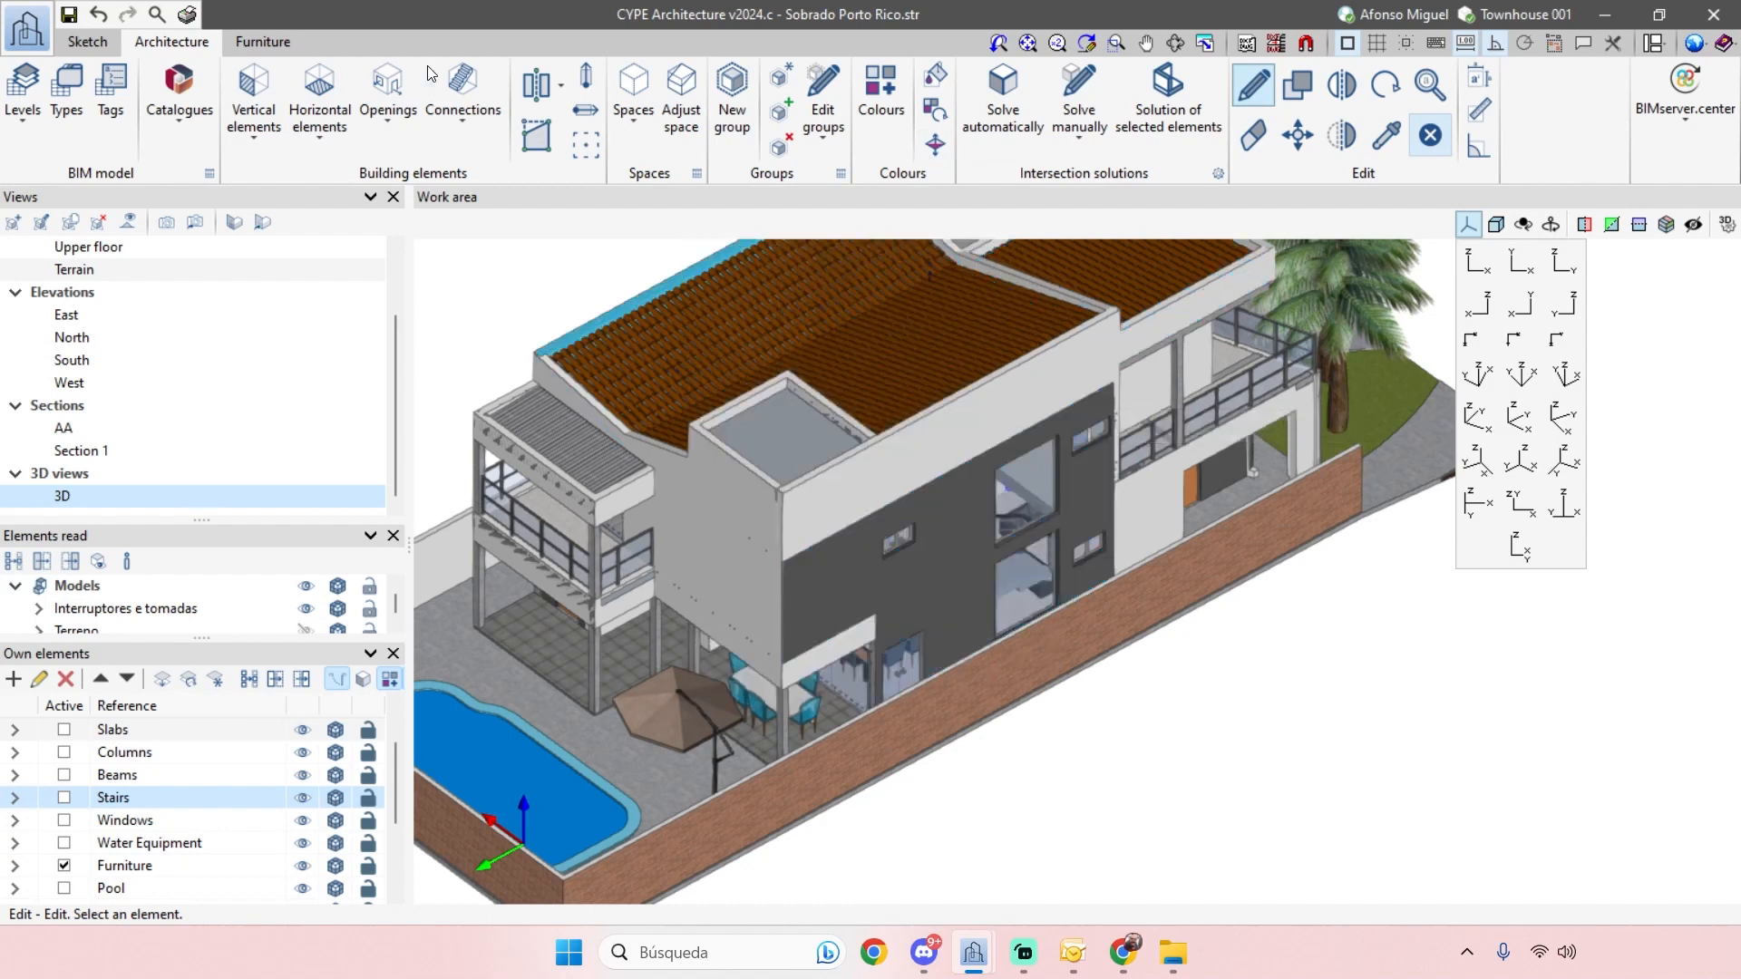
- Set Face 2 of the EW - Int Paint / Ext Paint (black) wall type to Grama and accept the changes
click(67, 88)
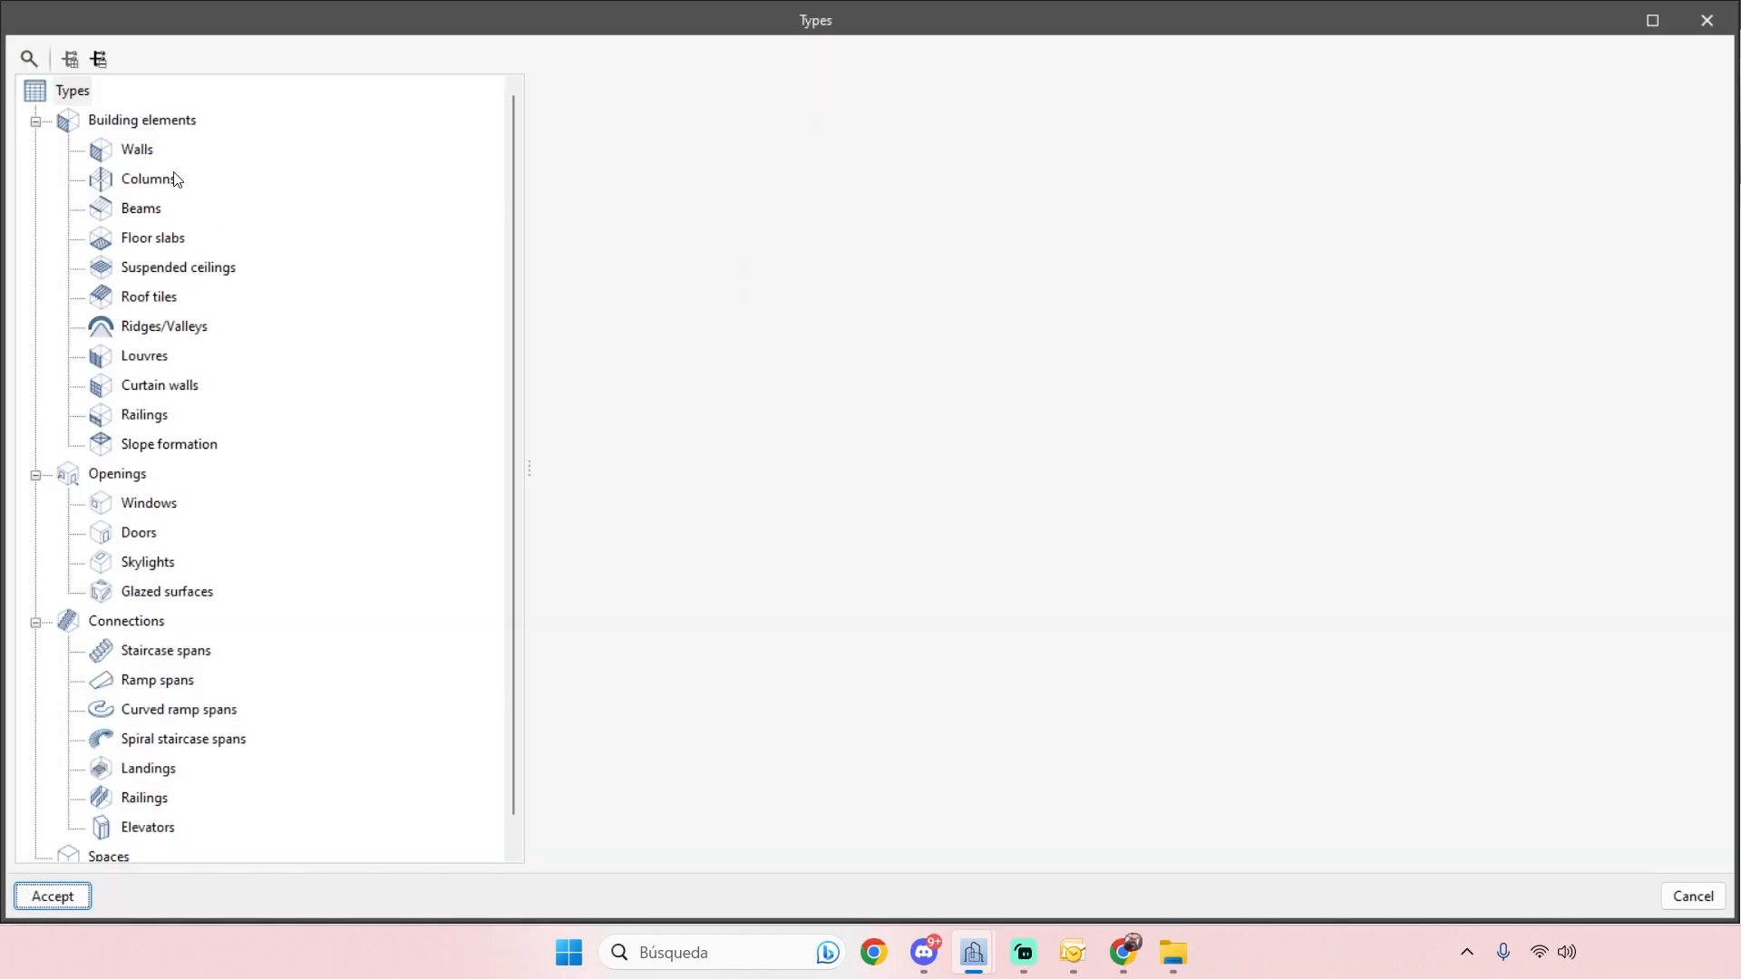
click(143, 151)
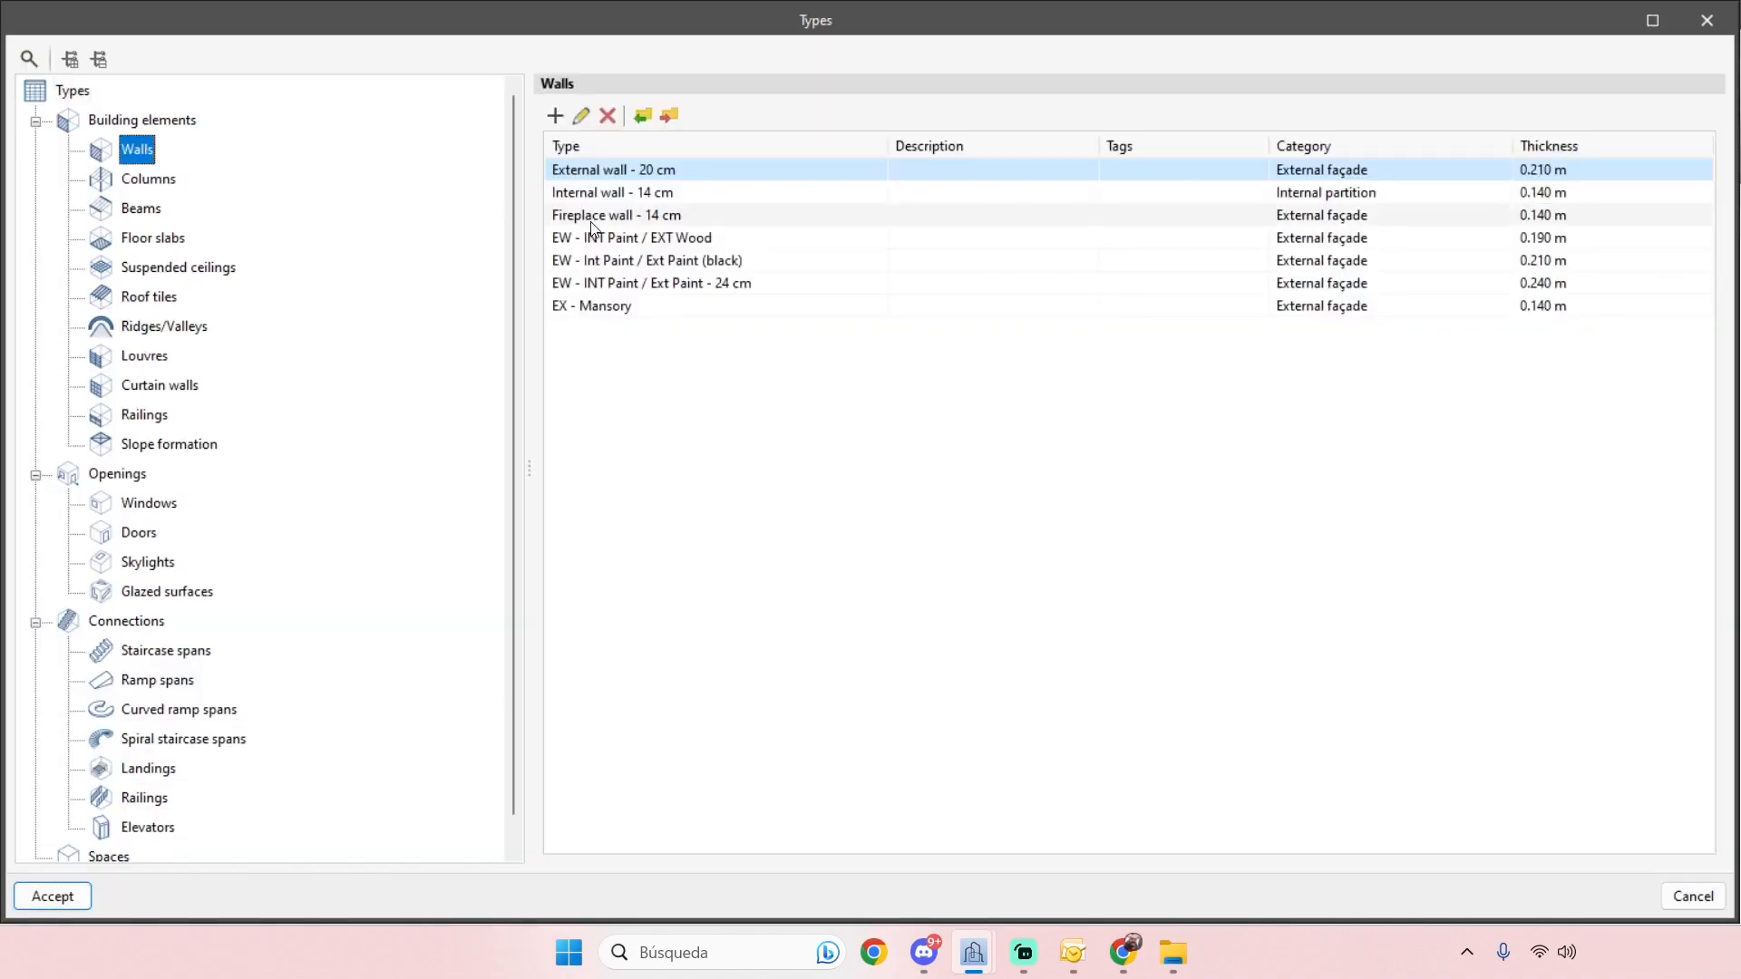
click(632, 239)
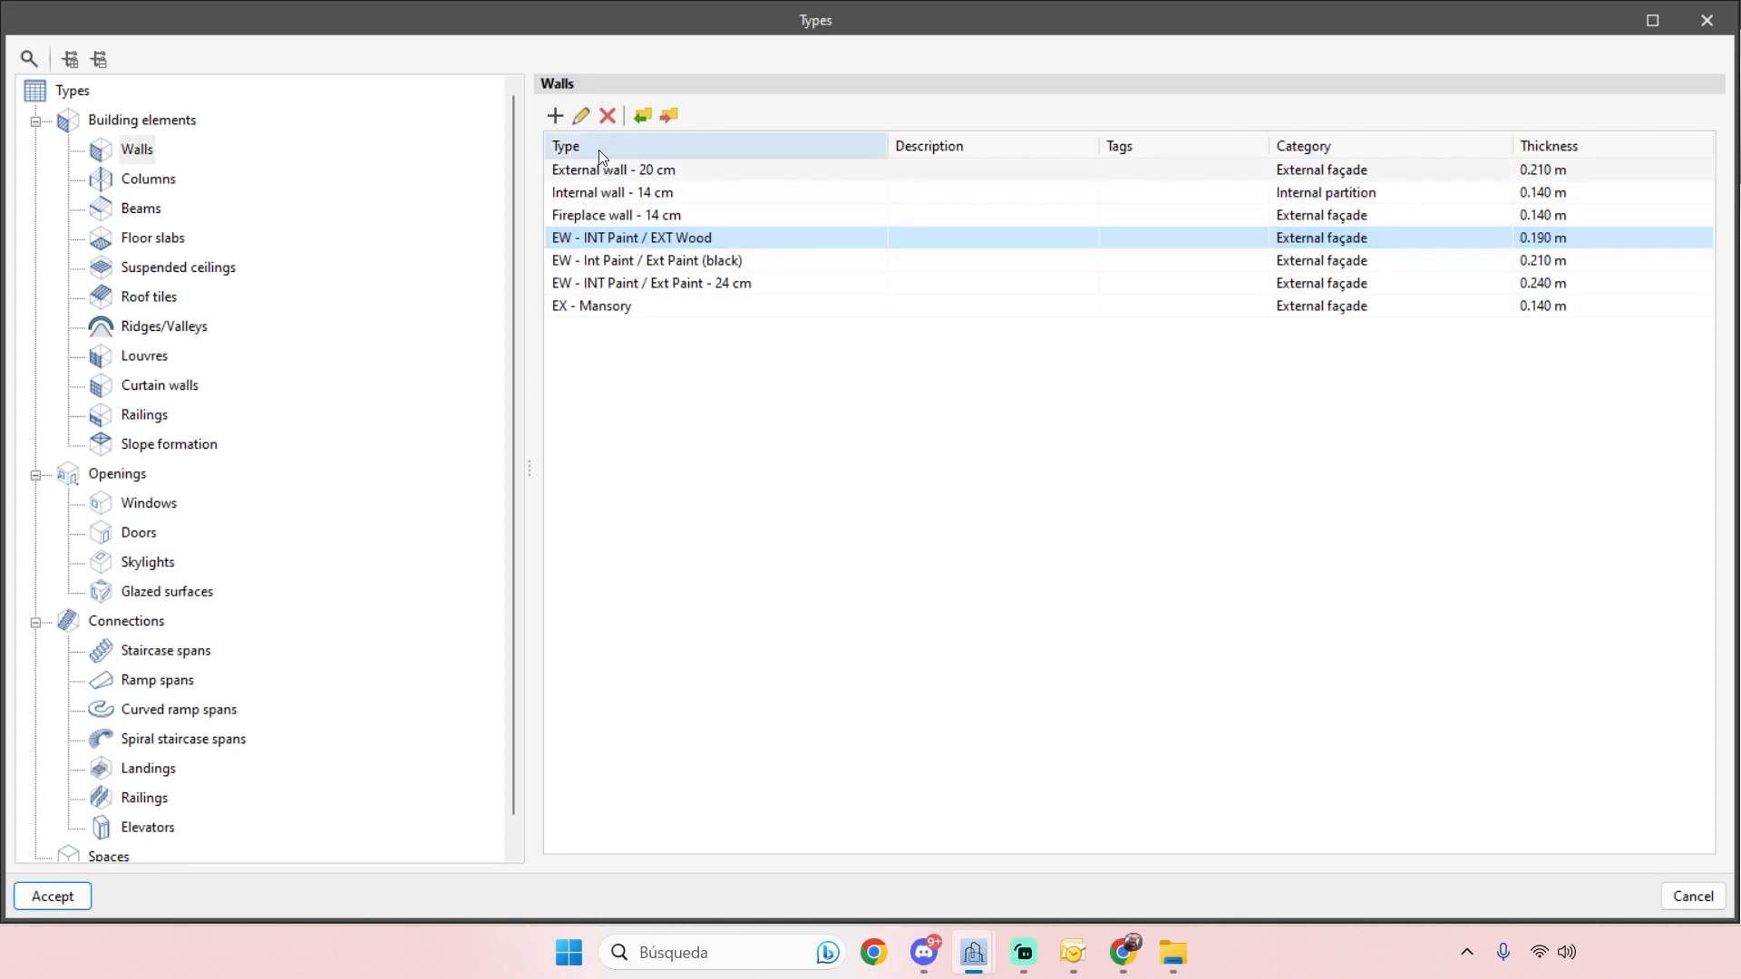
click(630, 264)
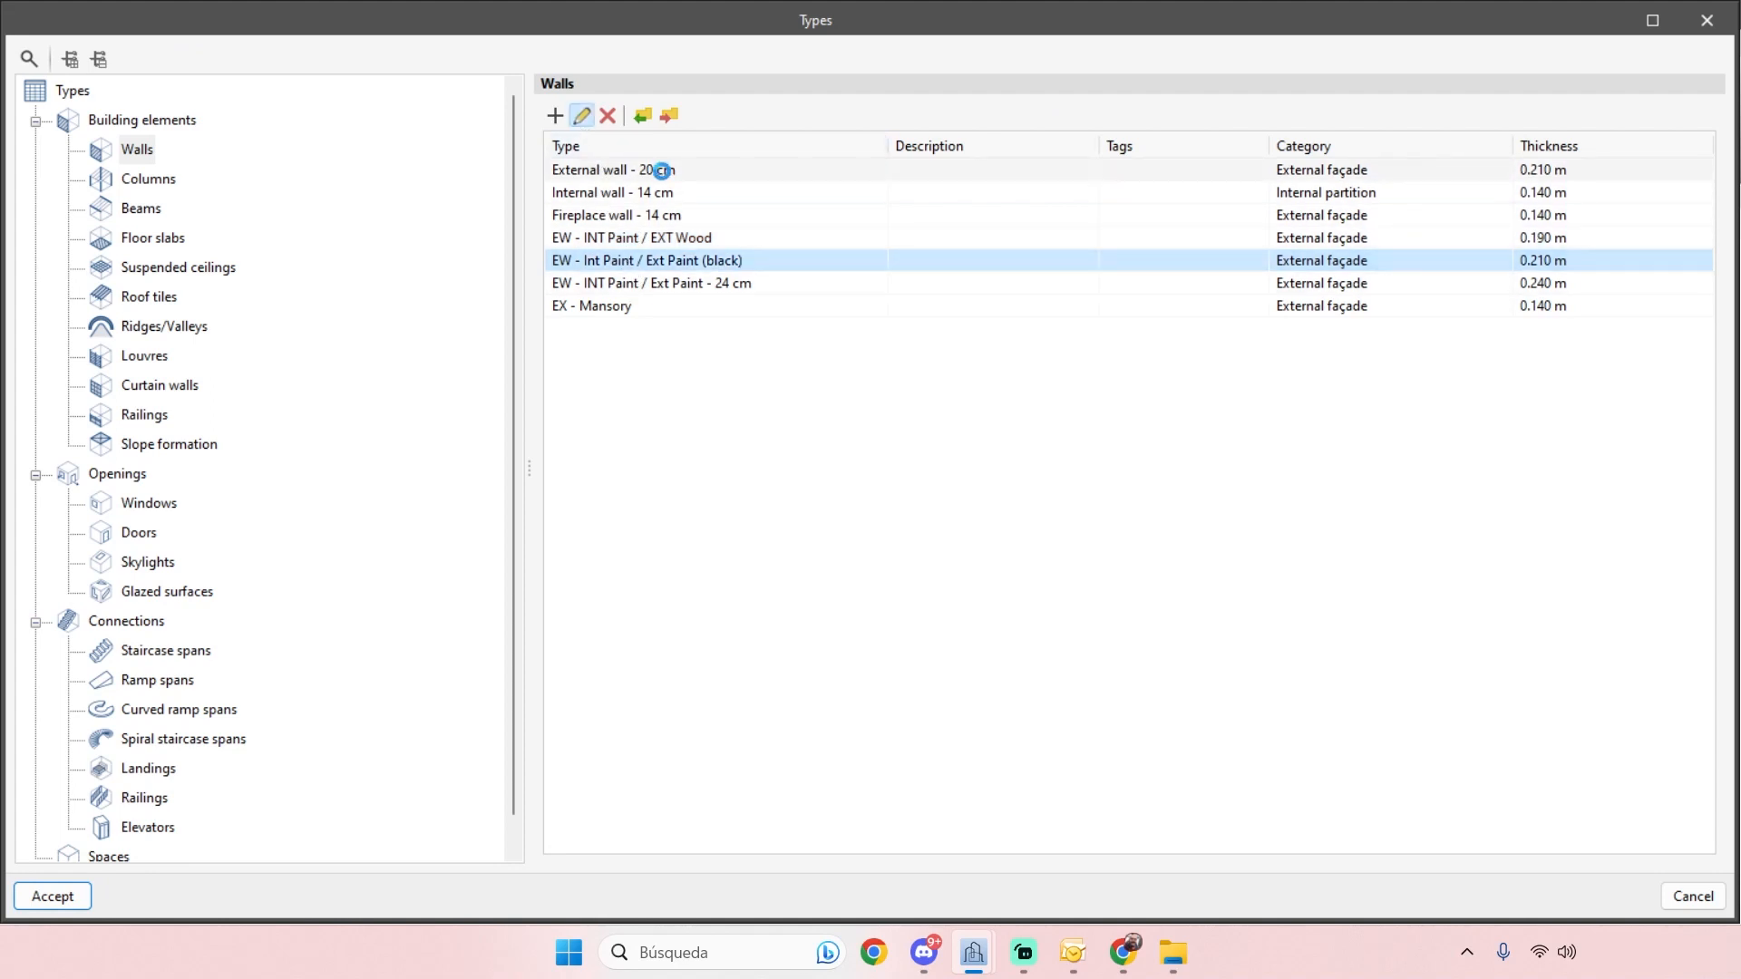
click(580, 115)
click(712, 671)
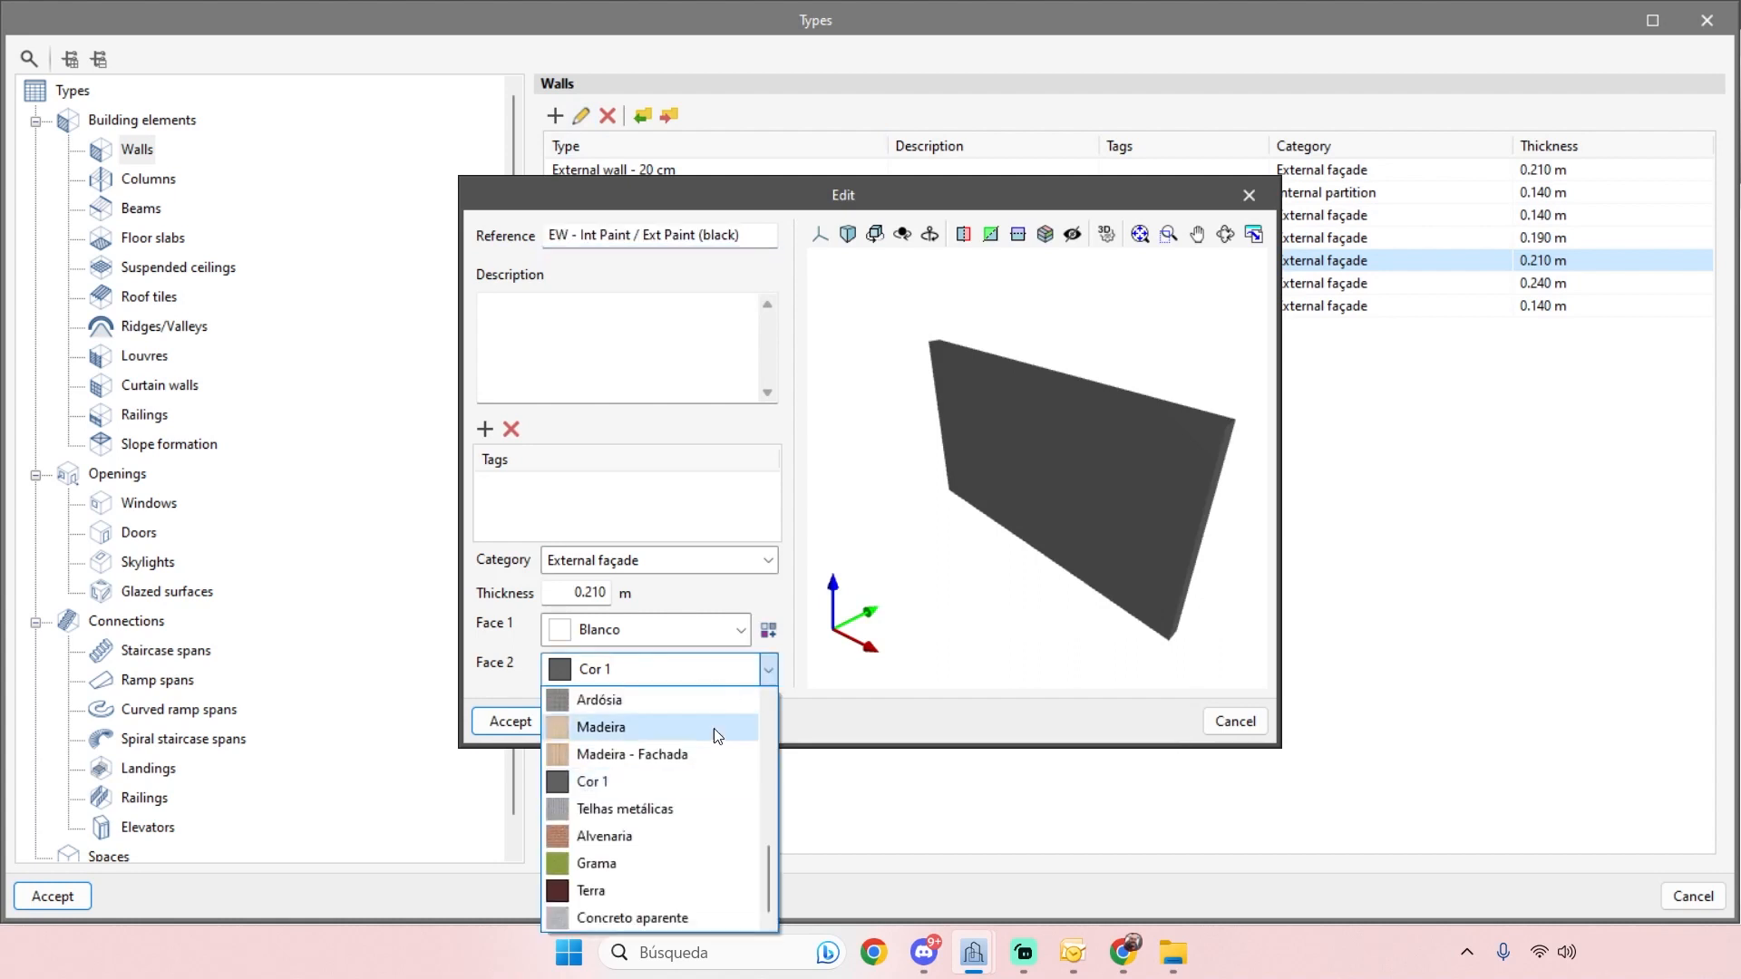
click(675, 866)
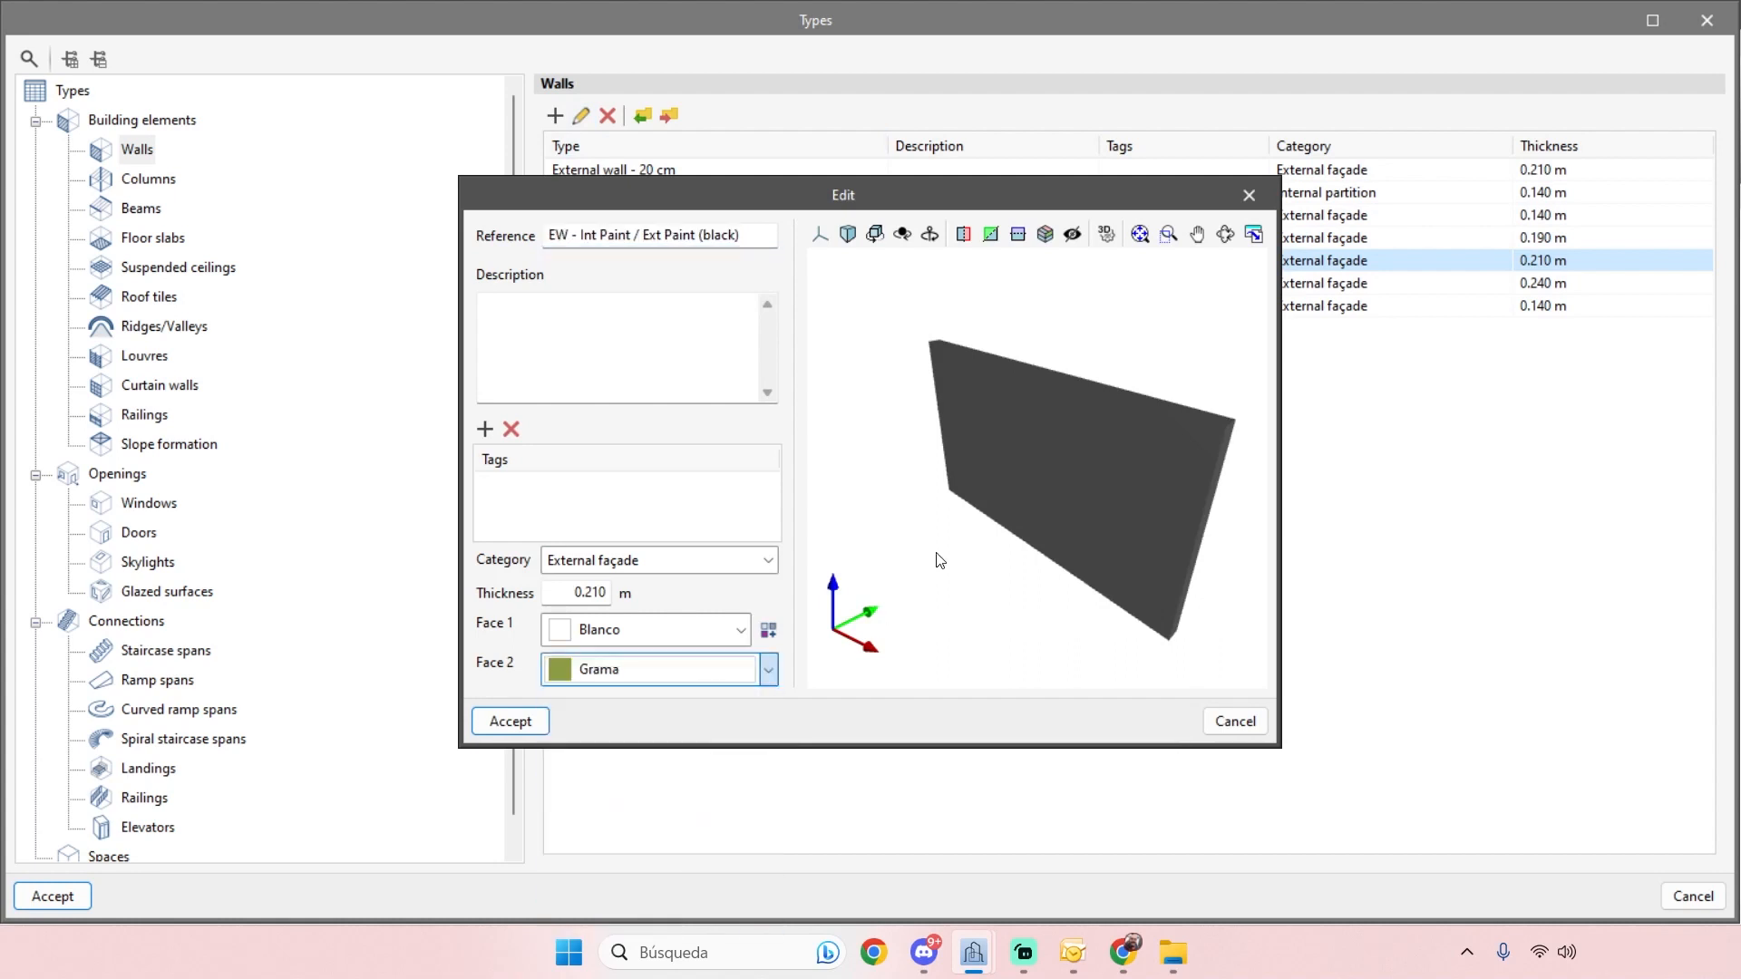
click(544, 720)
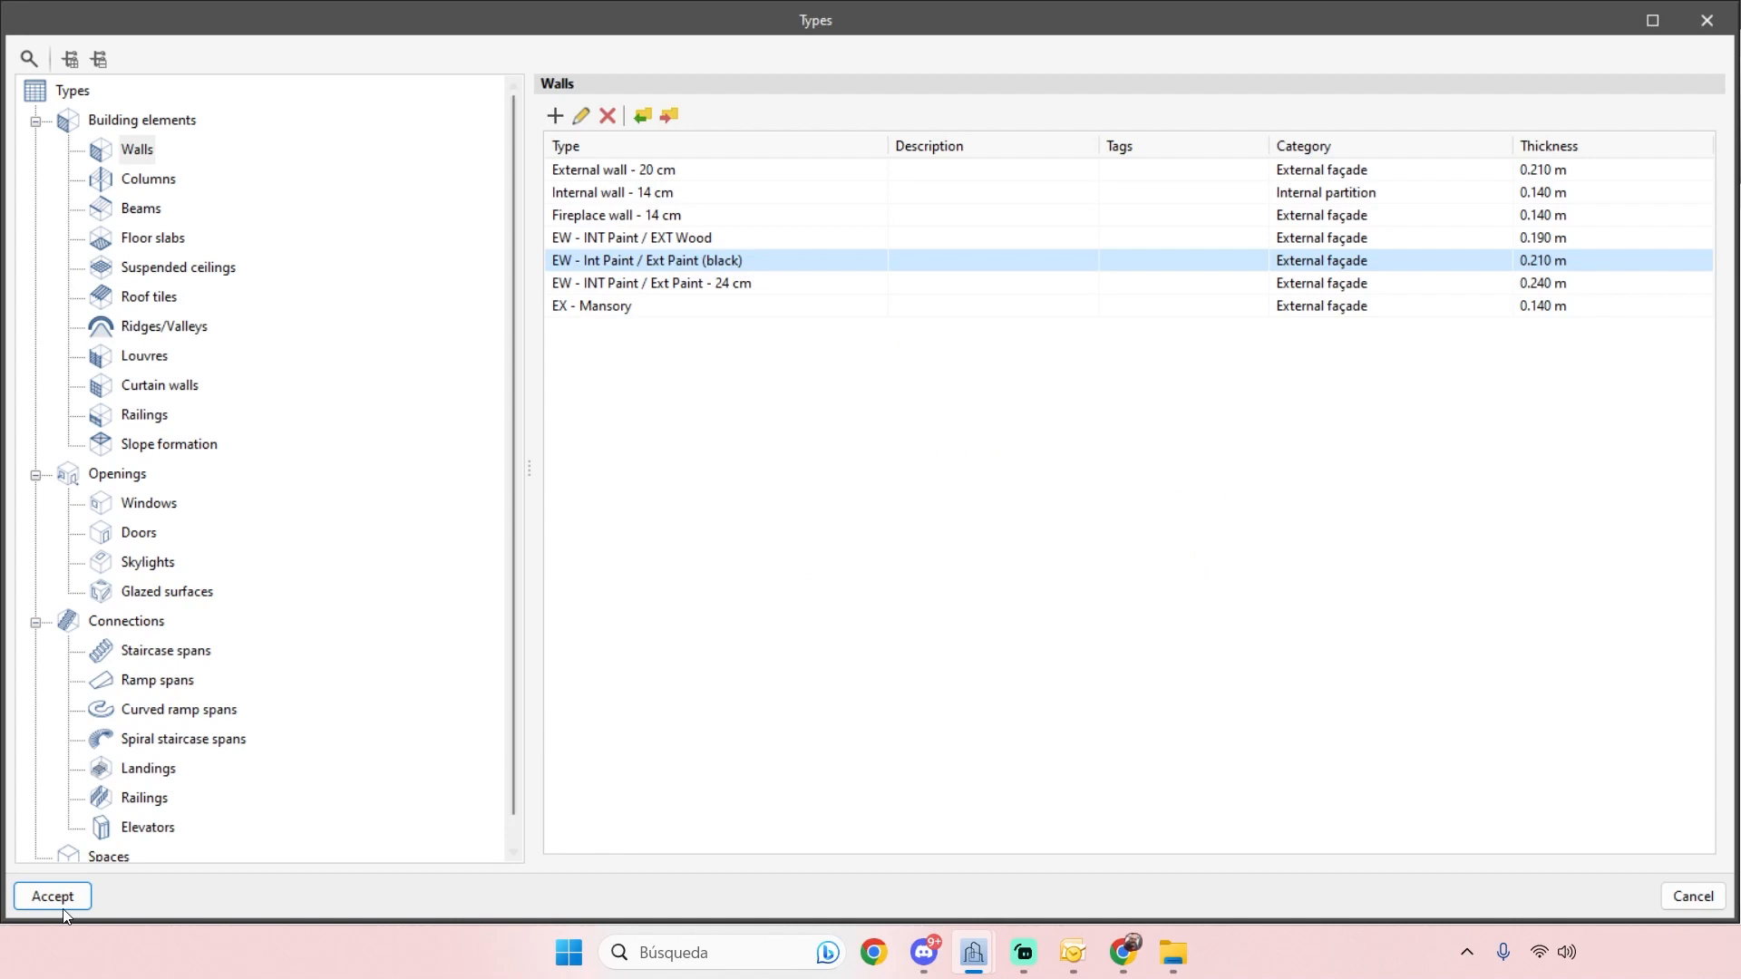
click(83, 897)
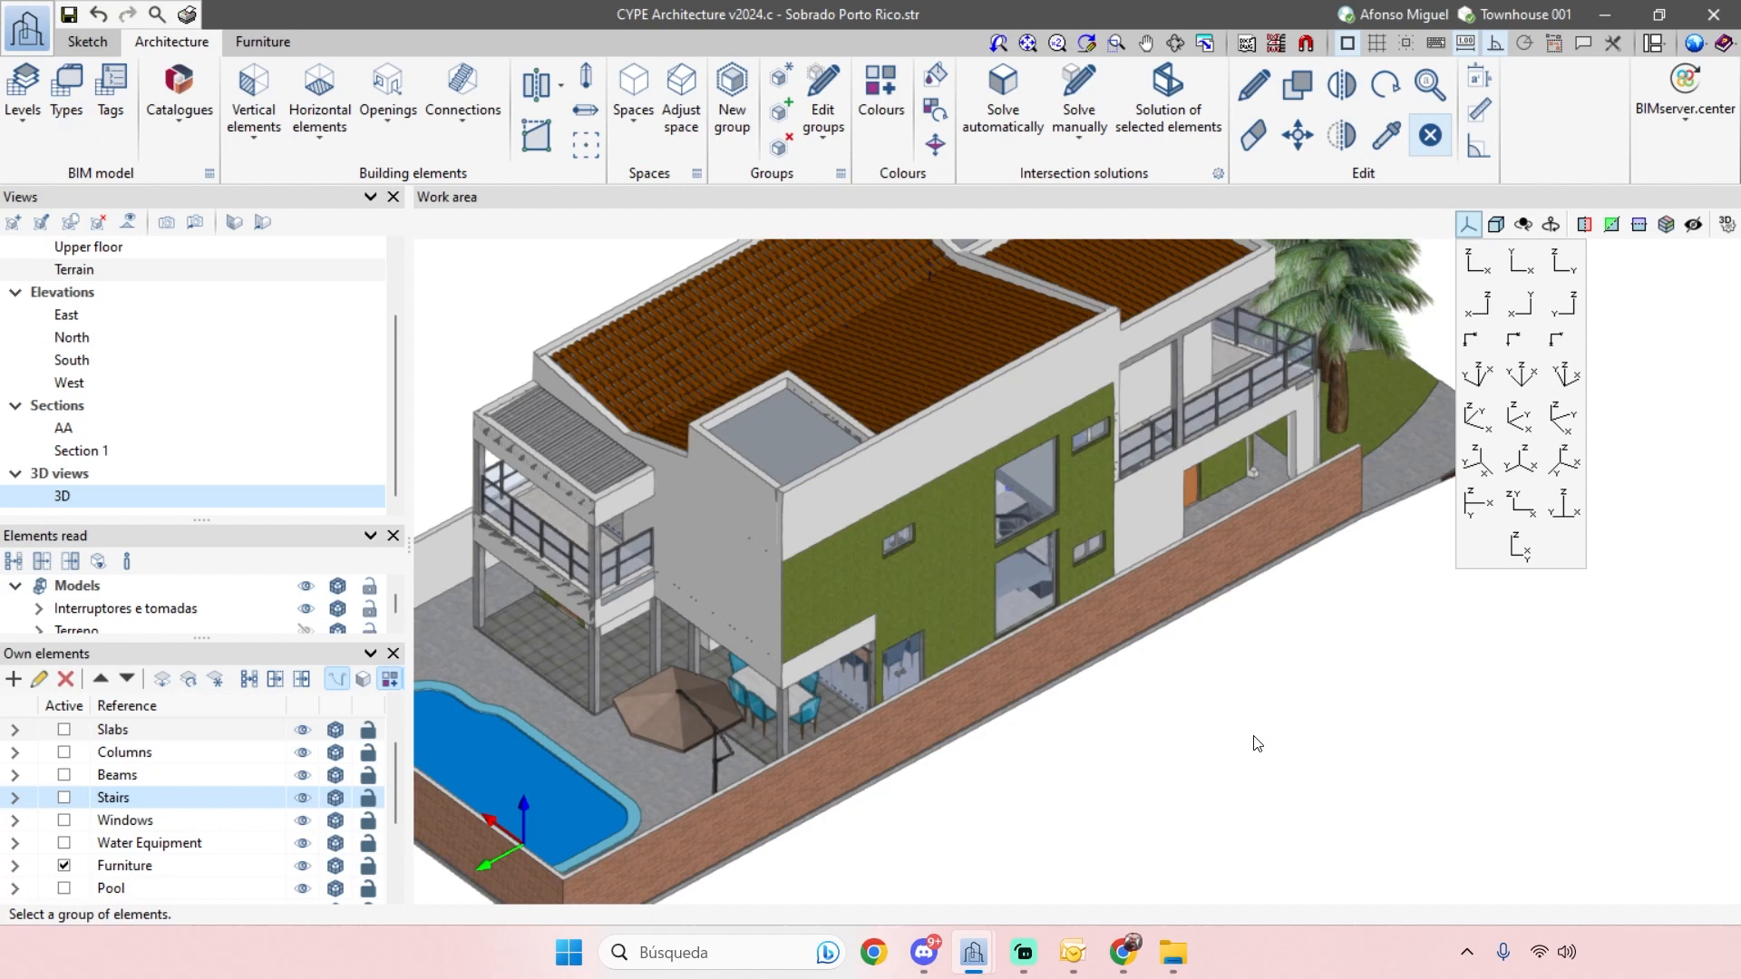
- Examine the new finish on the townhouse's side façade in the 3D view from several angles
middle_drag(1088, 889, 1578, 726)
middle_drag(1117, 630, 1337, 701)
middle_drag(1306, 608, 1017, 635)
scroll(1013, 641, up, 1)
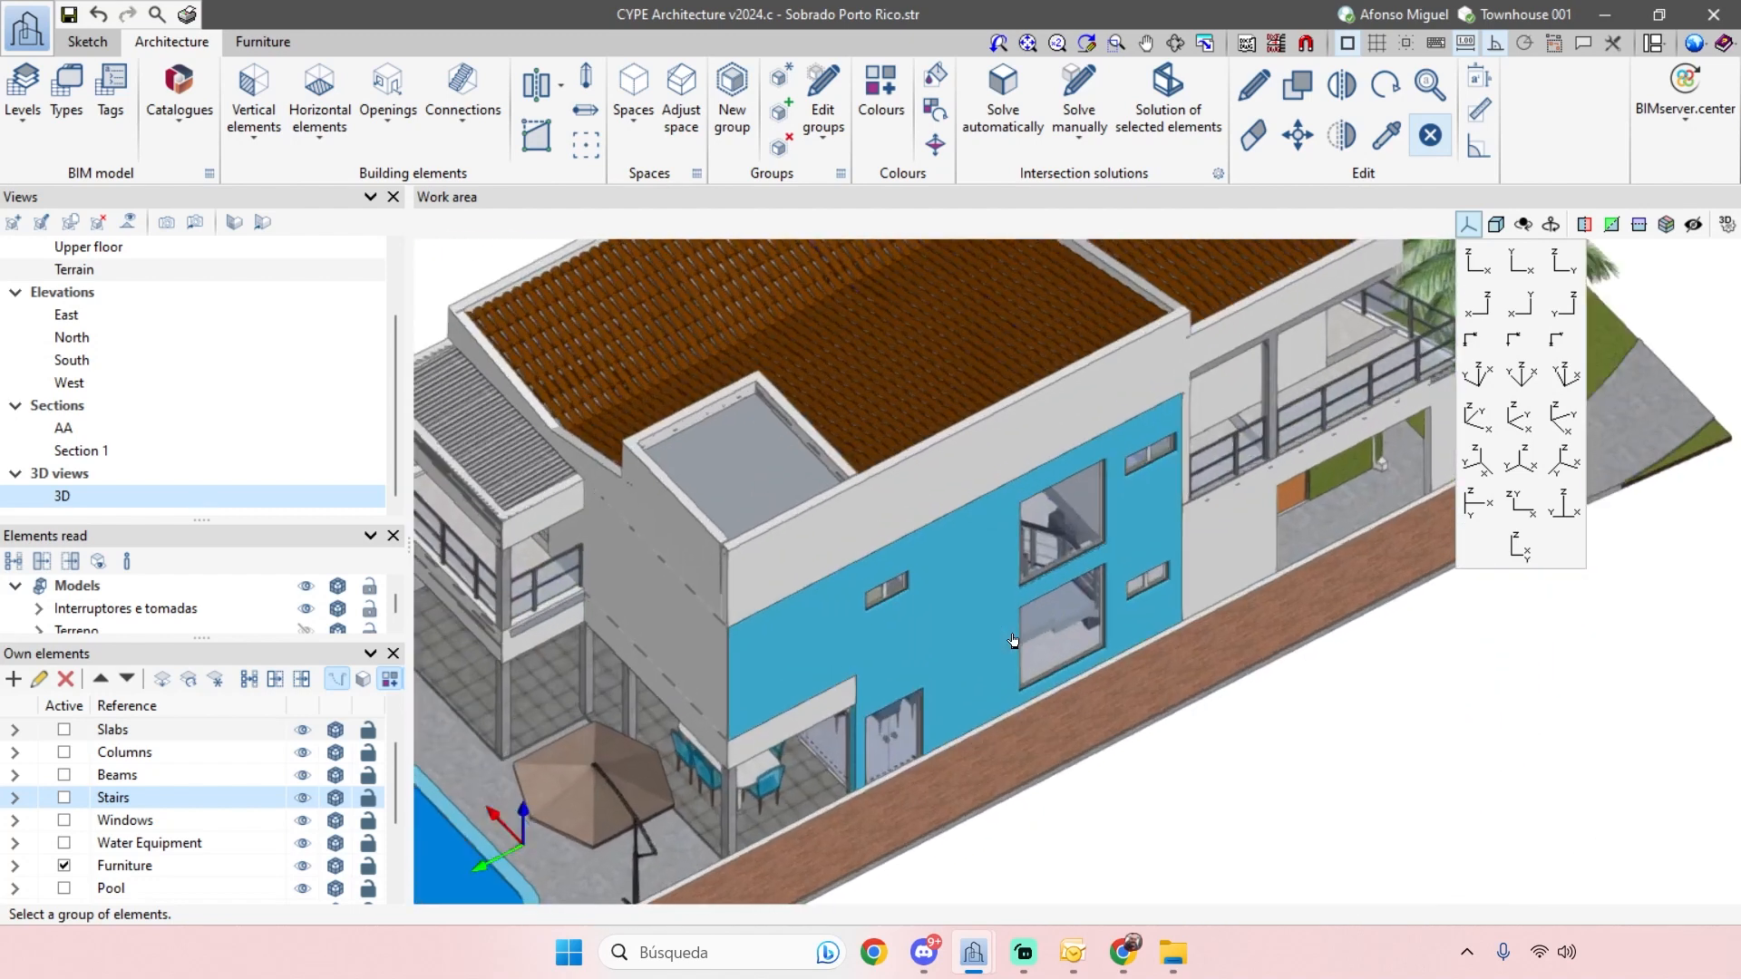
scroll(1355, 820, down, 1)
middle_drag(1356, 820, 1357, 736)
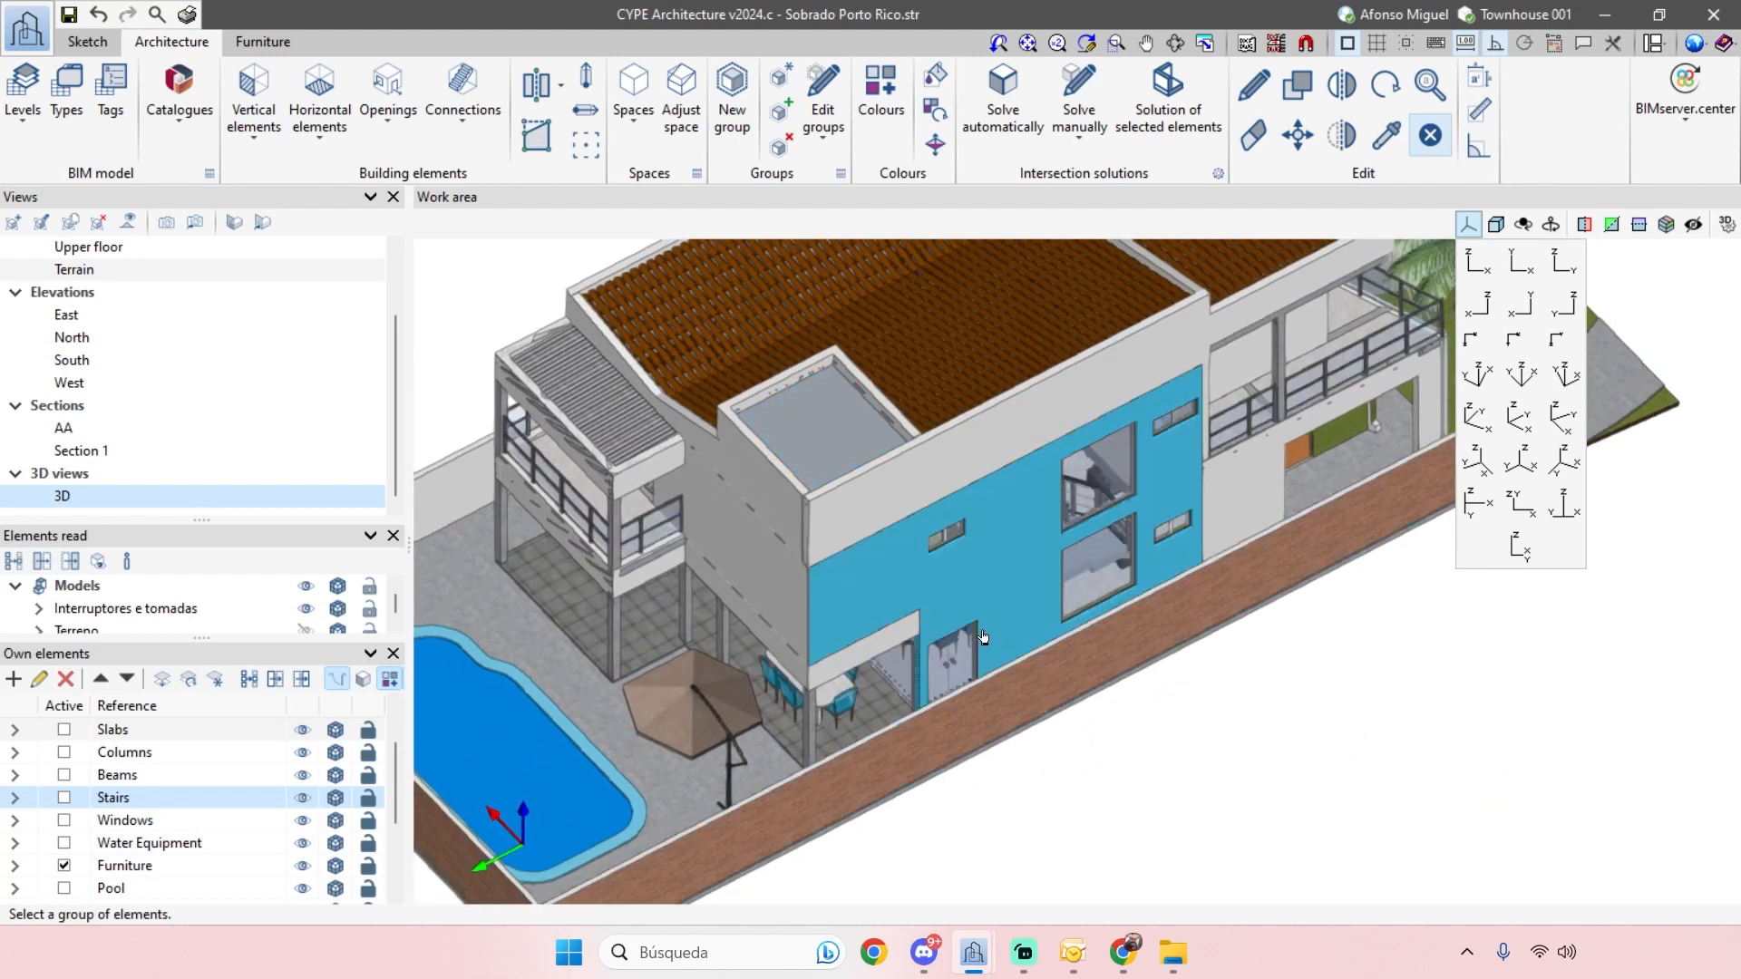
scroll(988, 644, down, 3)
scroll(1193, 837, up, 1)
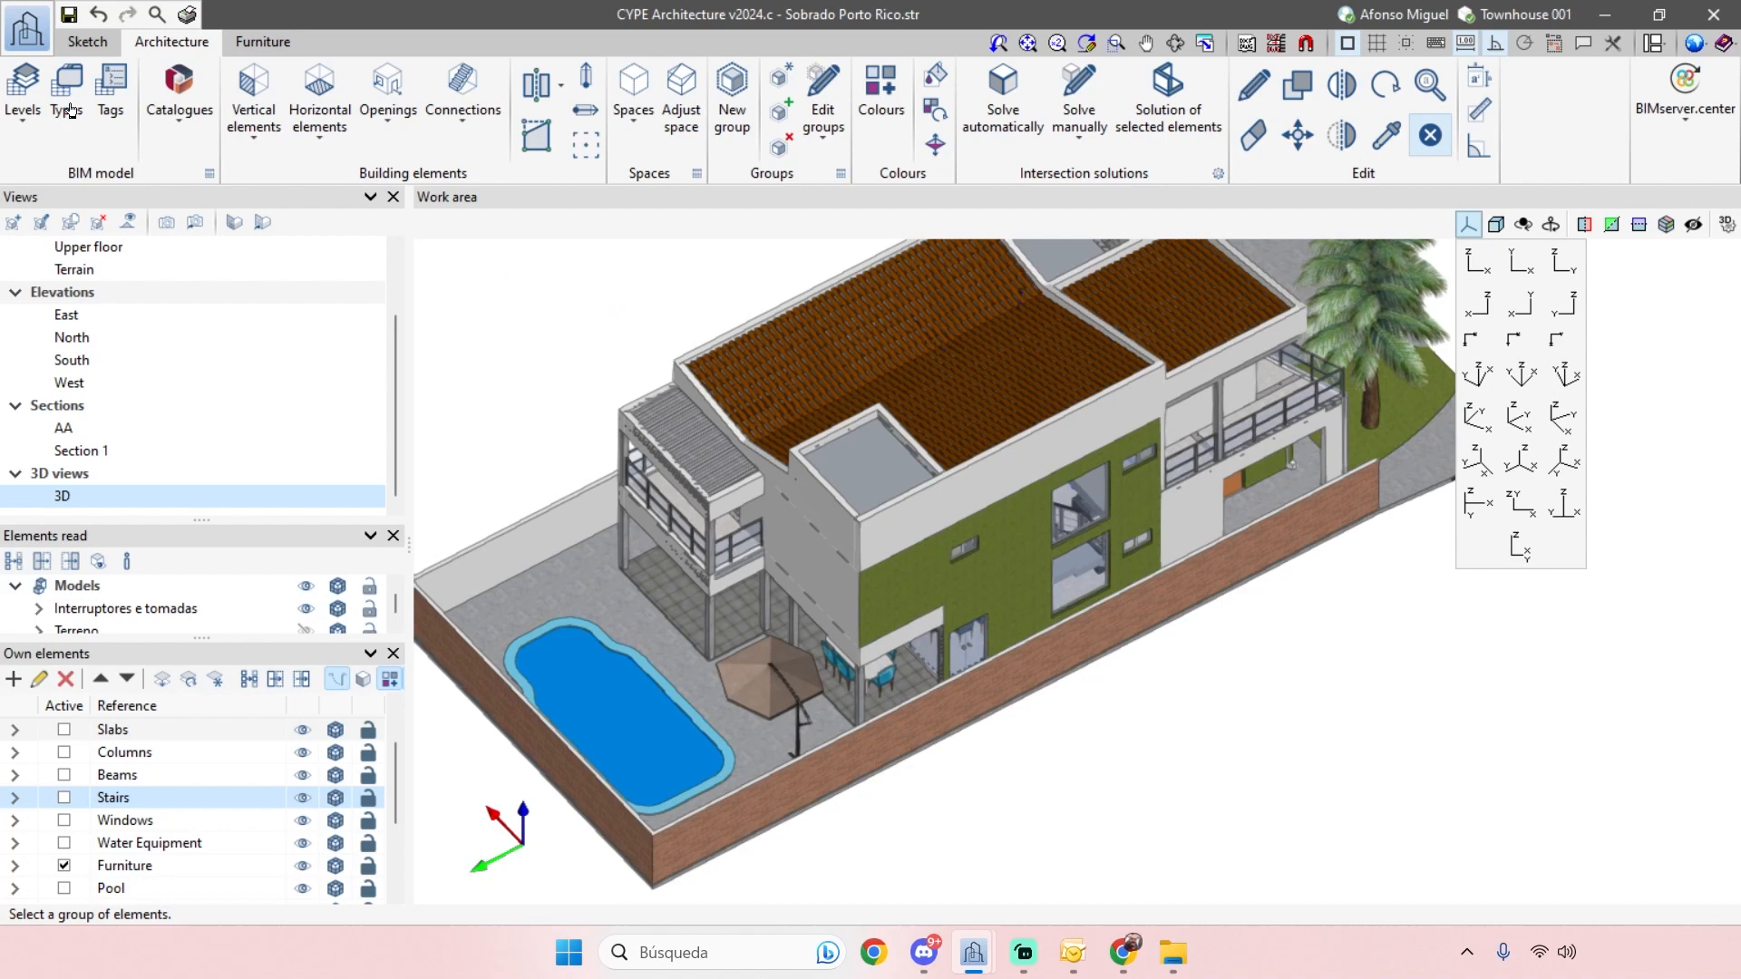
- Look through the wall, column, beam, floor slab, suspended ceiling and roof tile types in the type library
click(70, 105)
click(70, 105)
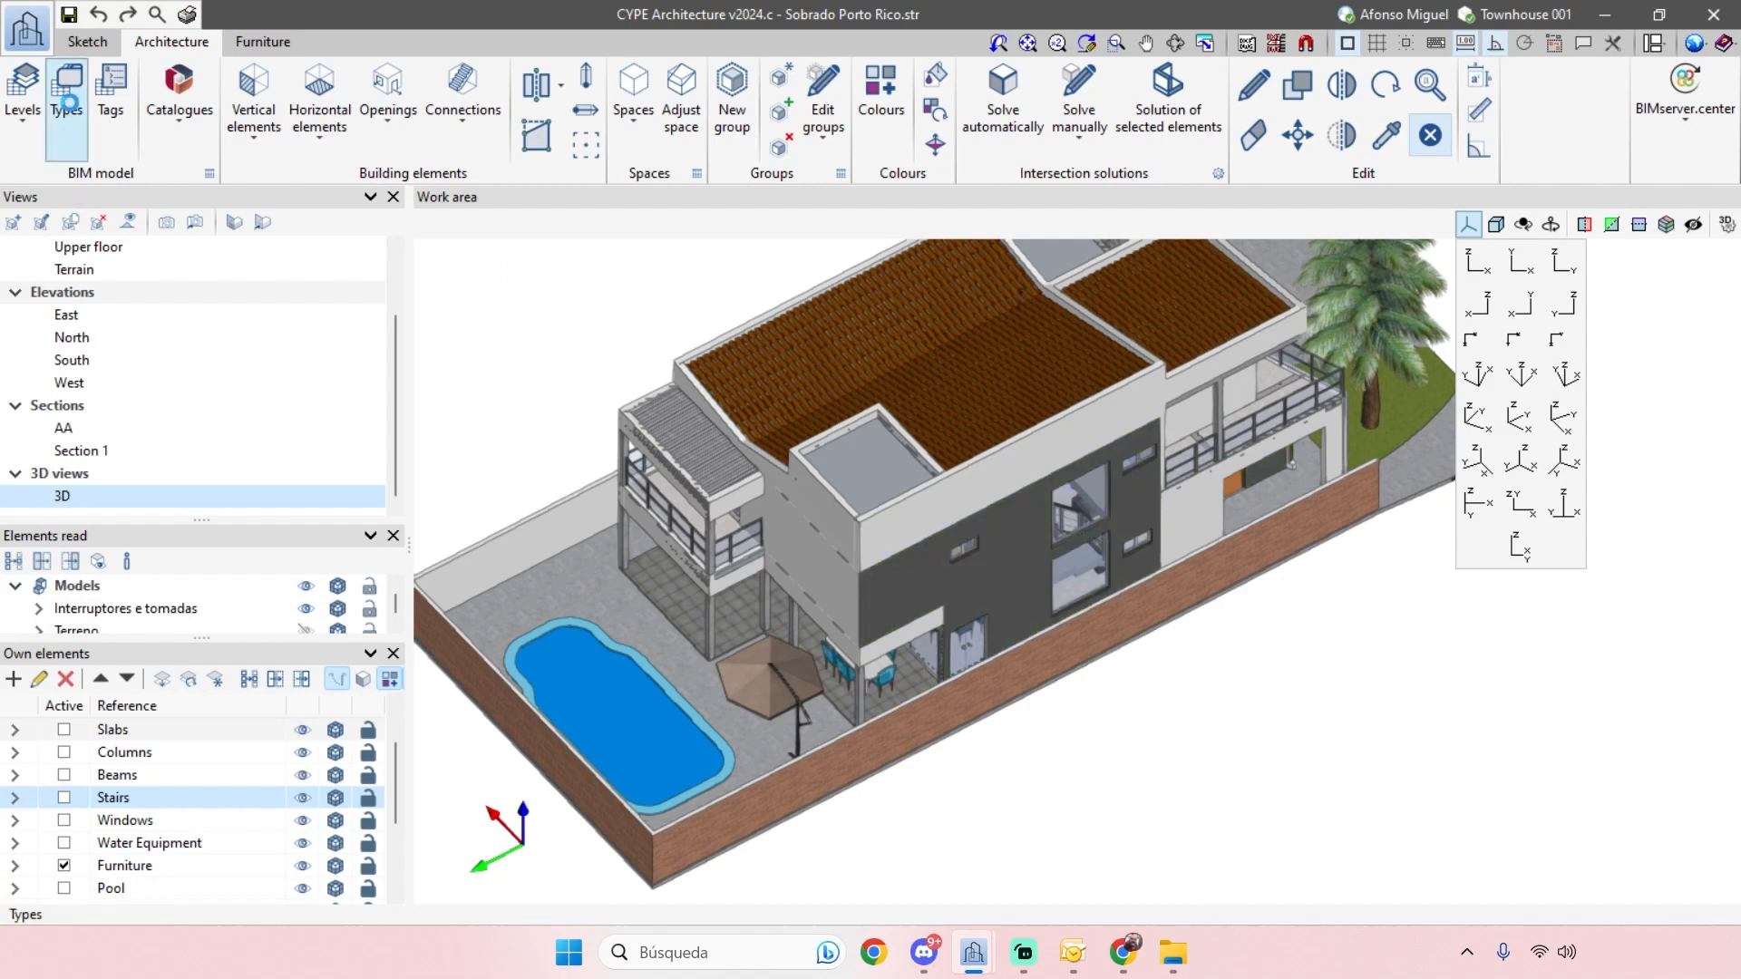
click(152, 156)
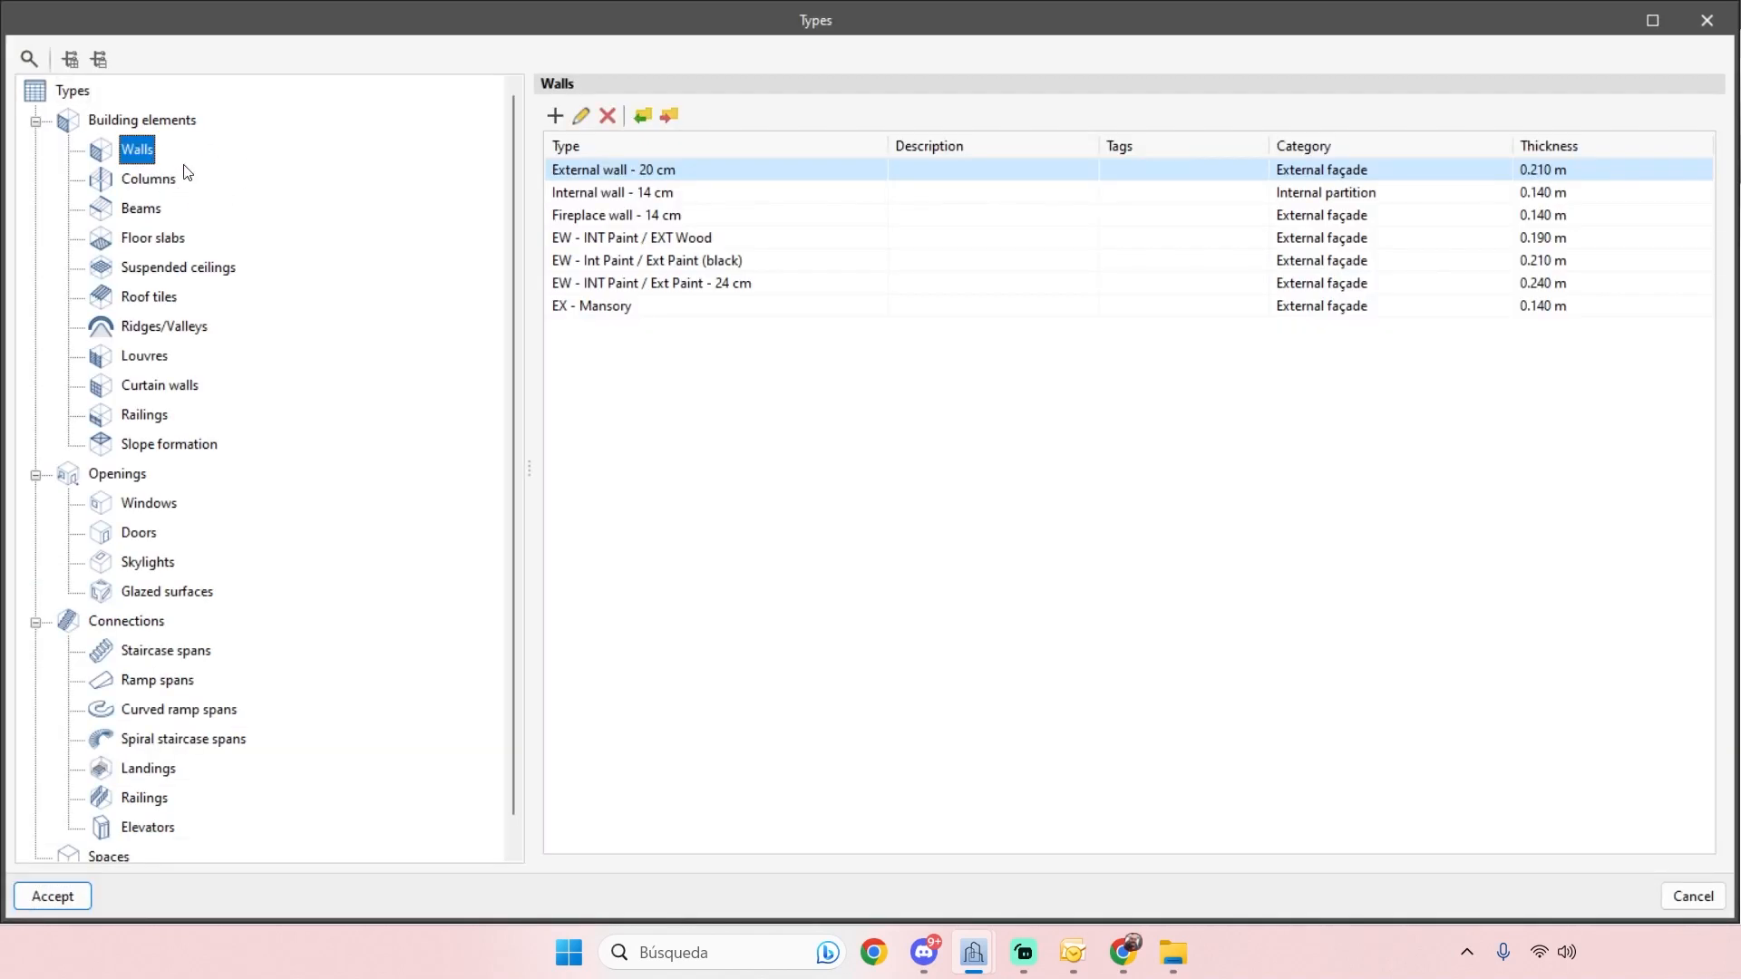
click(168, 181)
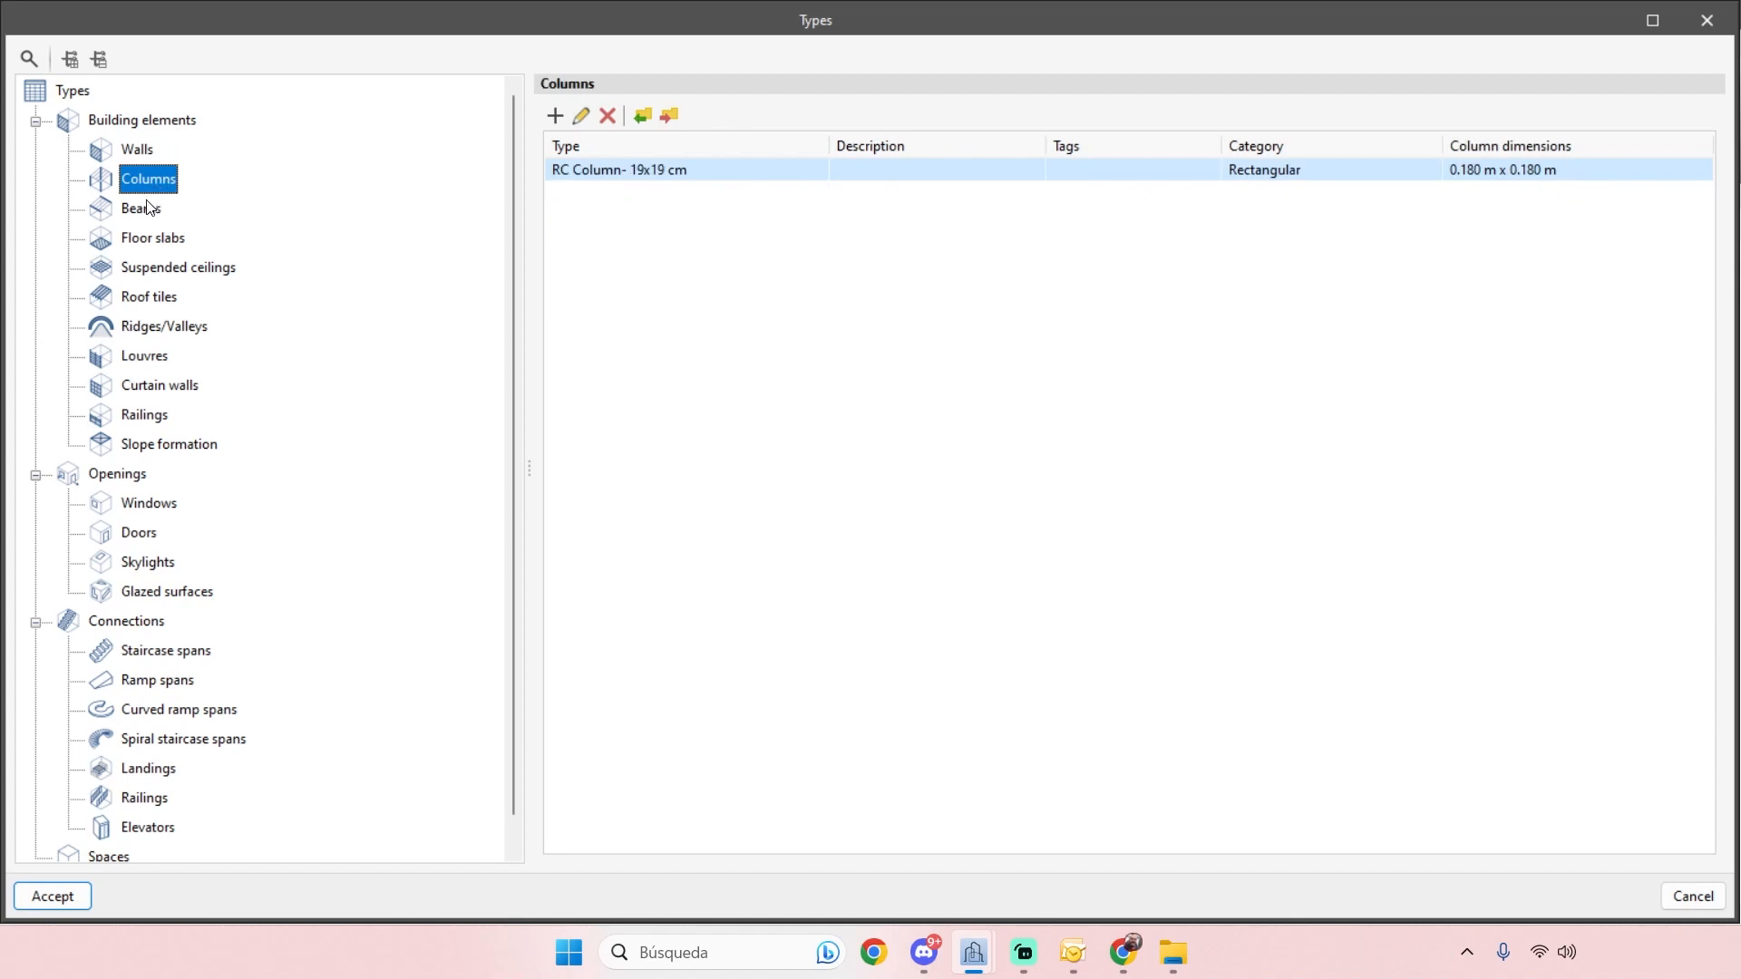
click(141, 151)
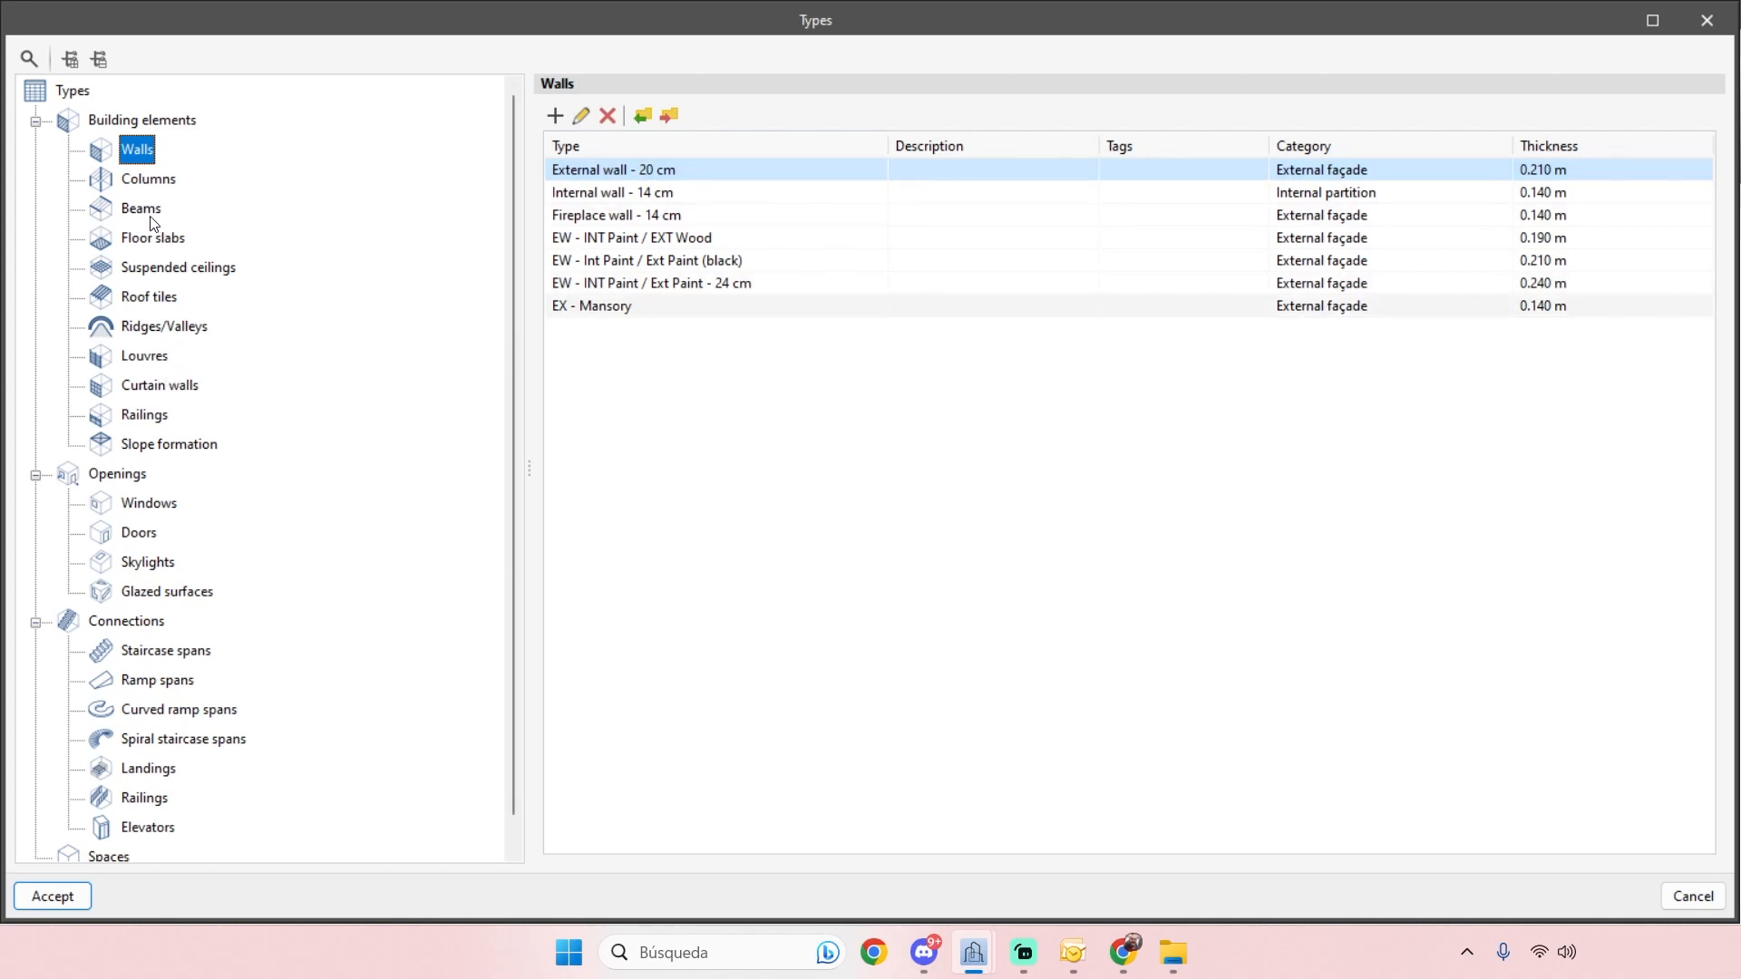
click(149, 180)
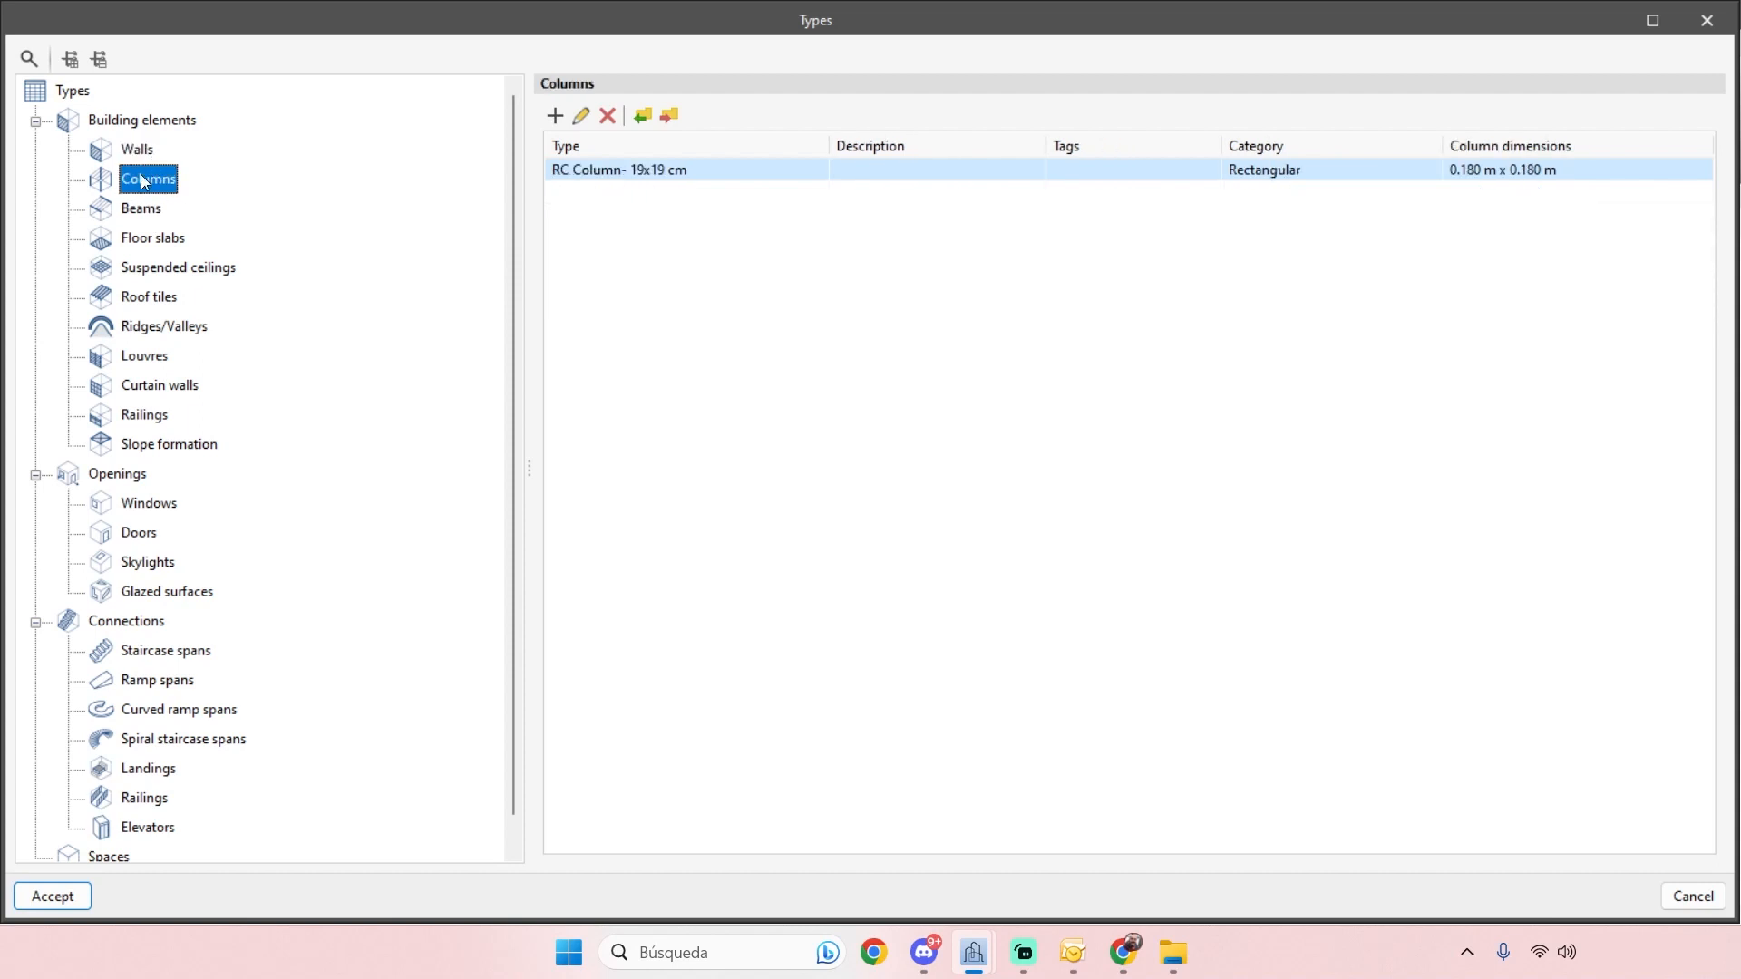
click(140, 209)
click(154, 239)
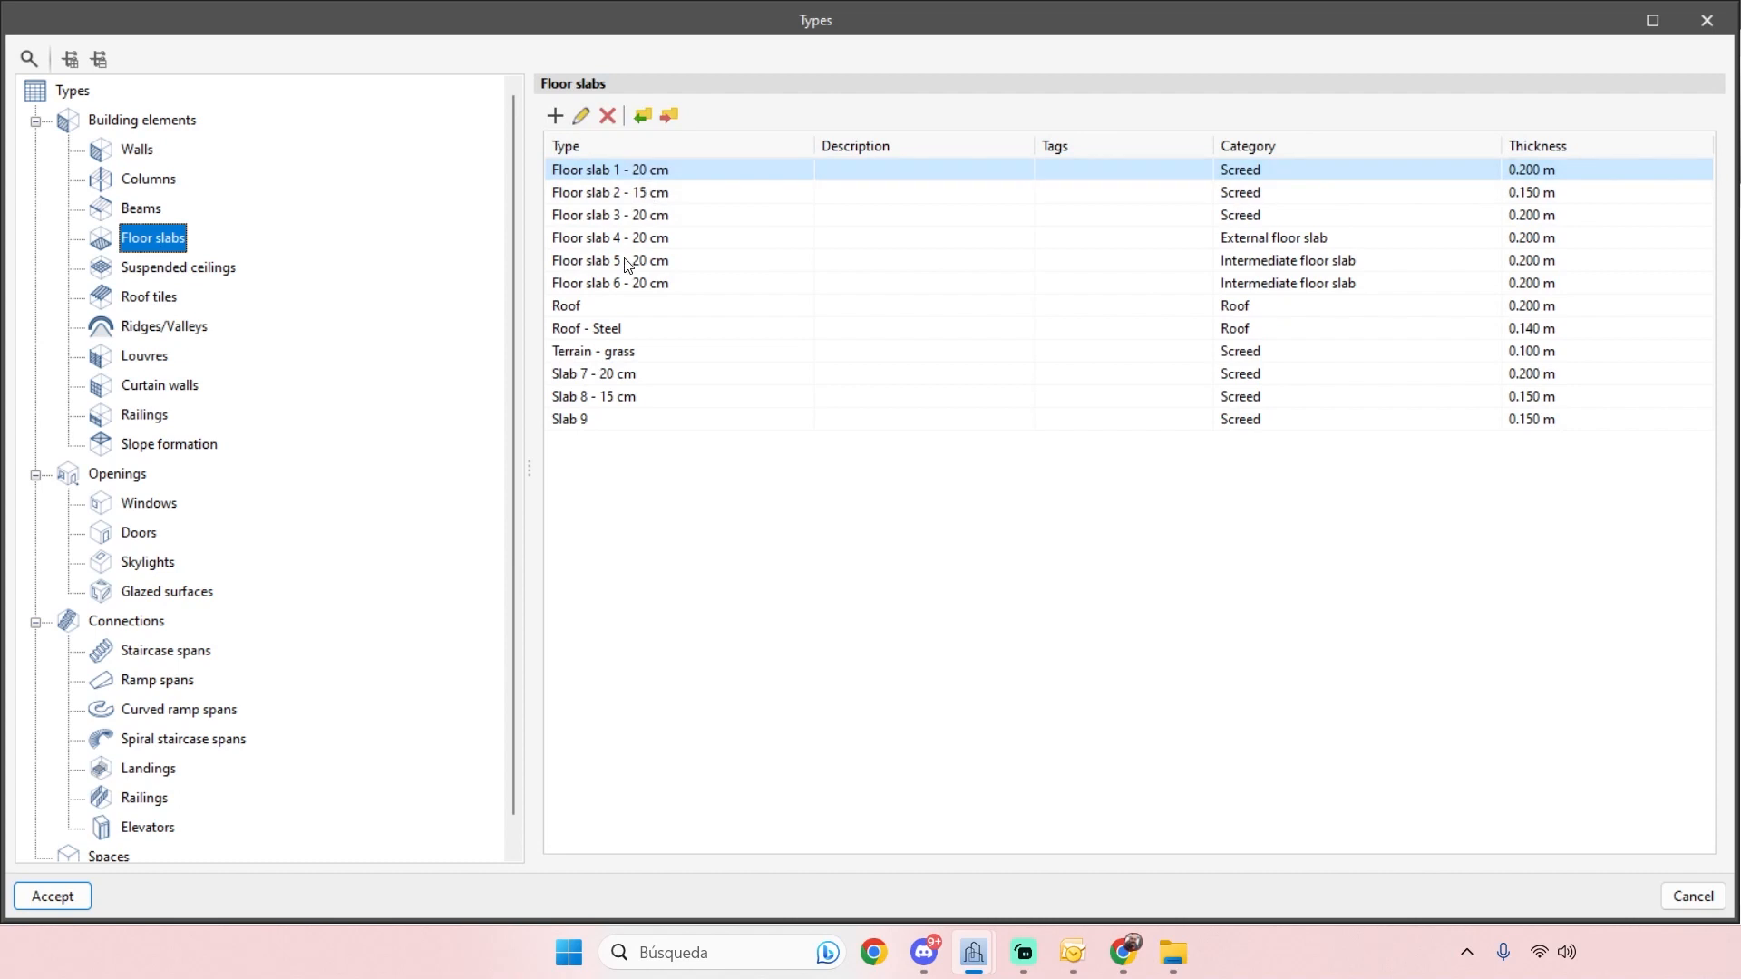
click(195, 269)
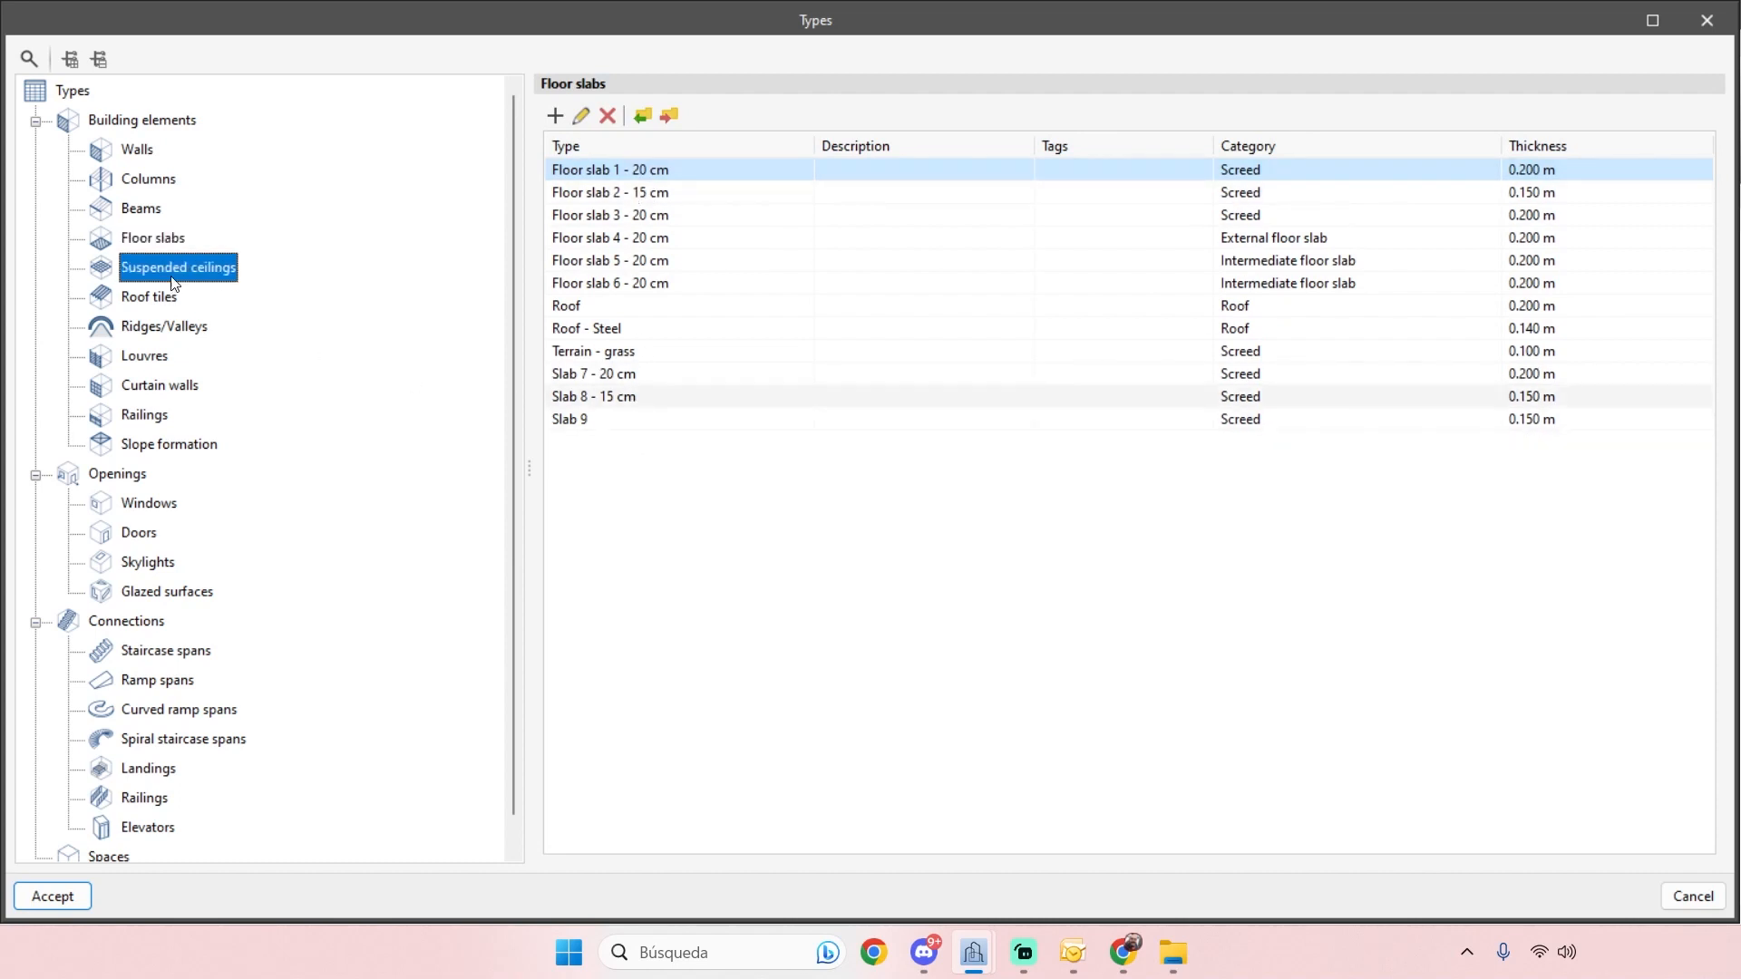
click(168, 299)
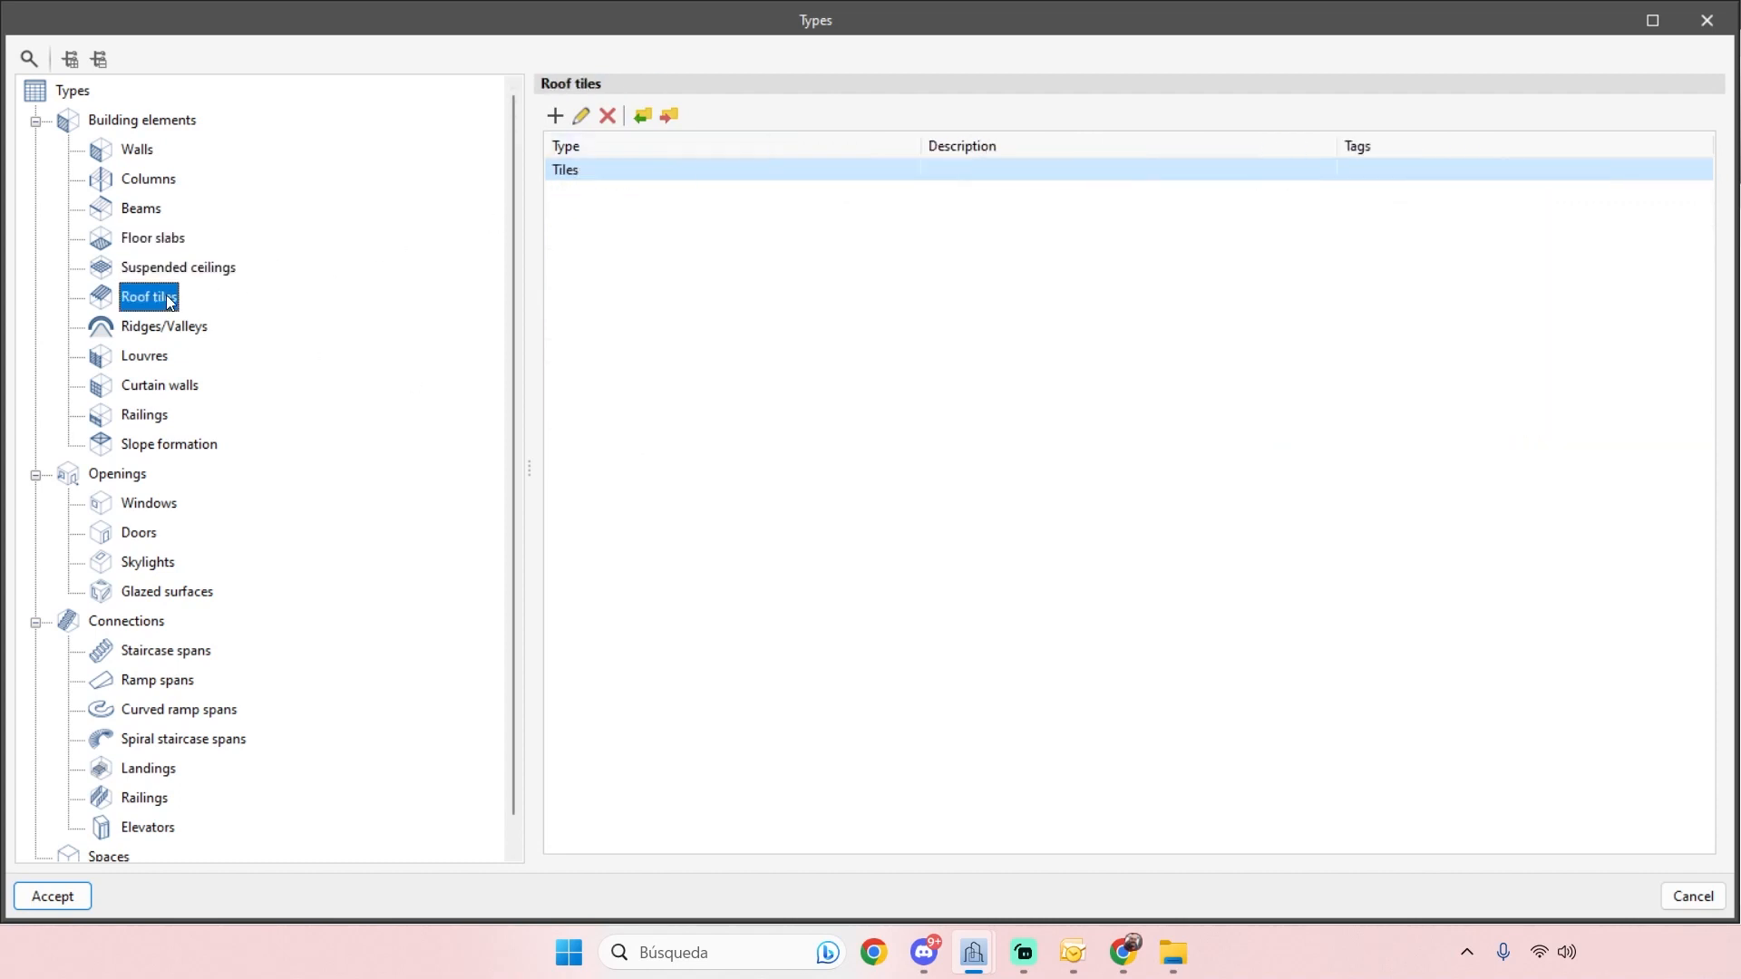
- Look through the door, skylight and window types under the openings category
click(136, 535)
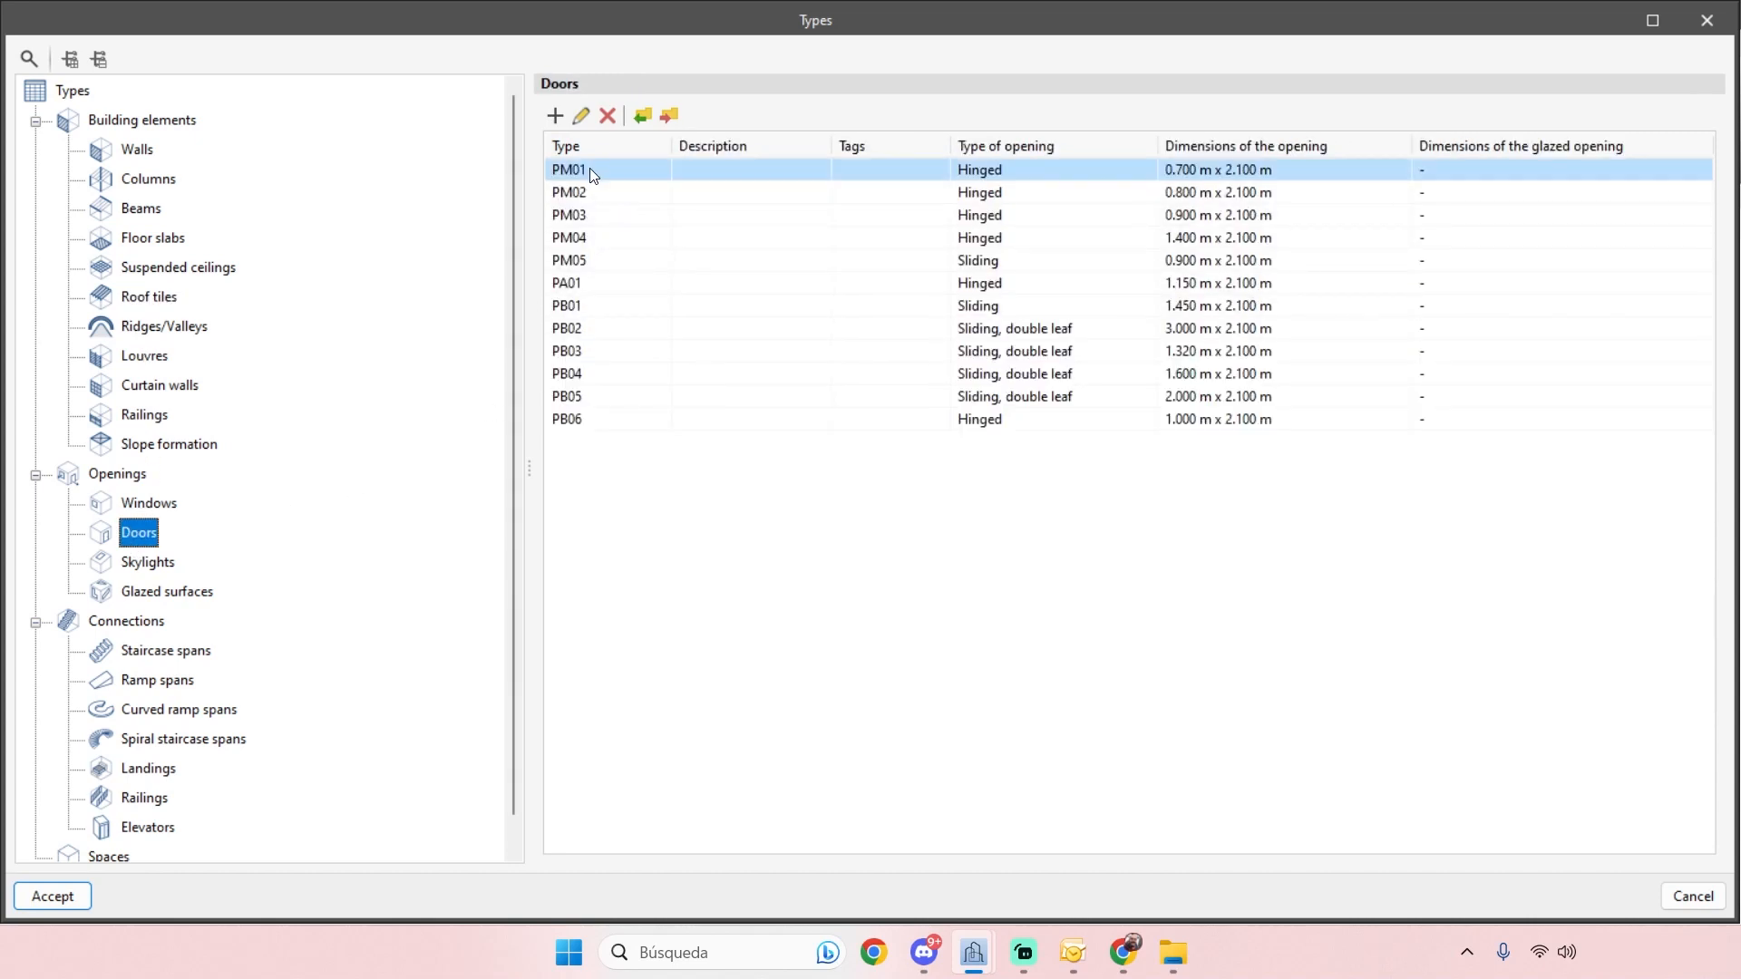
click(155, 566)
click(151, 501)
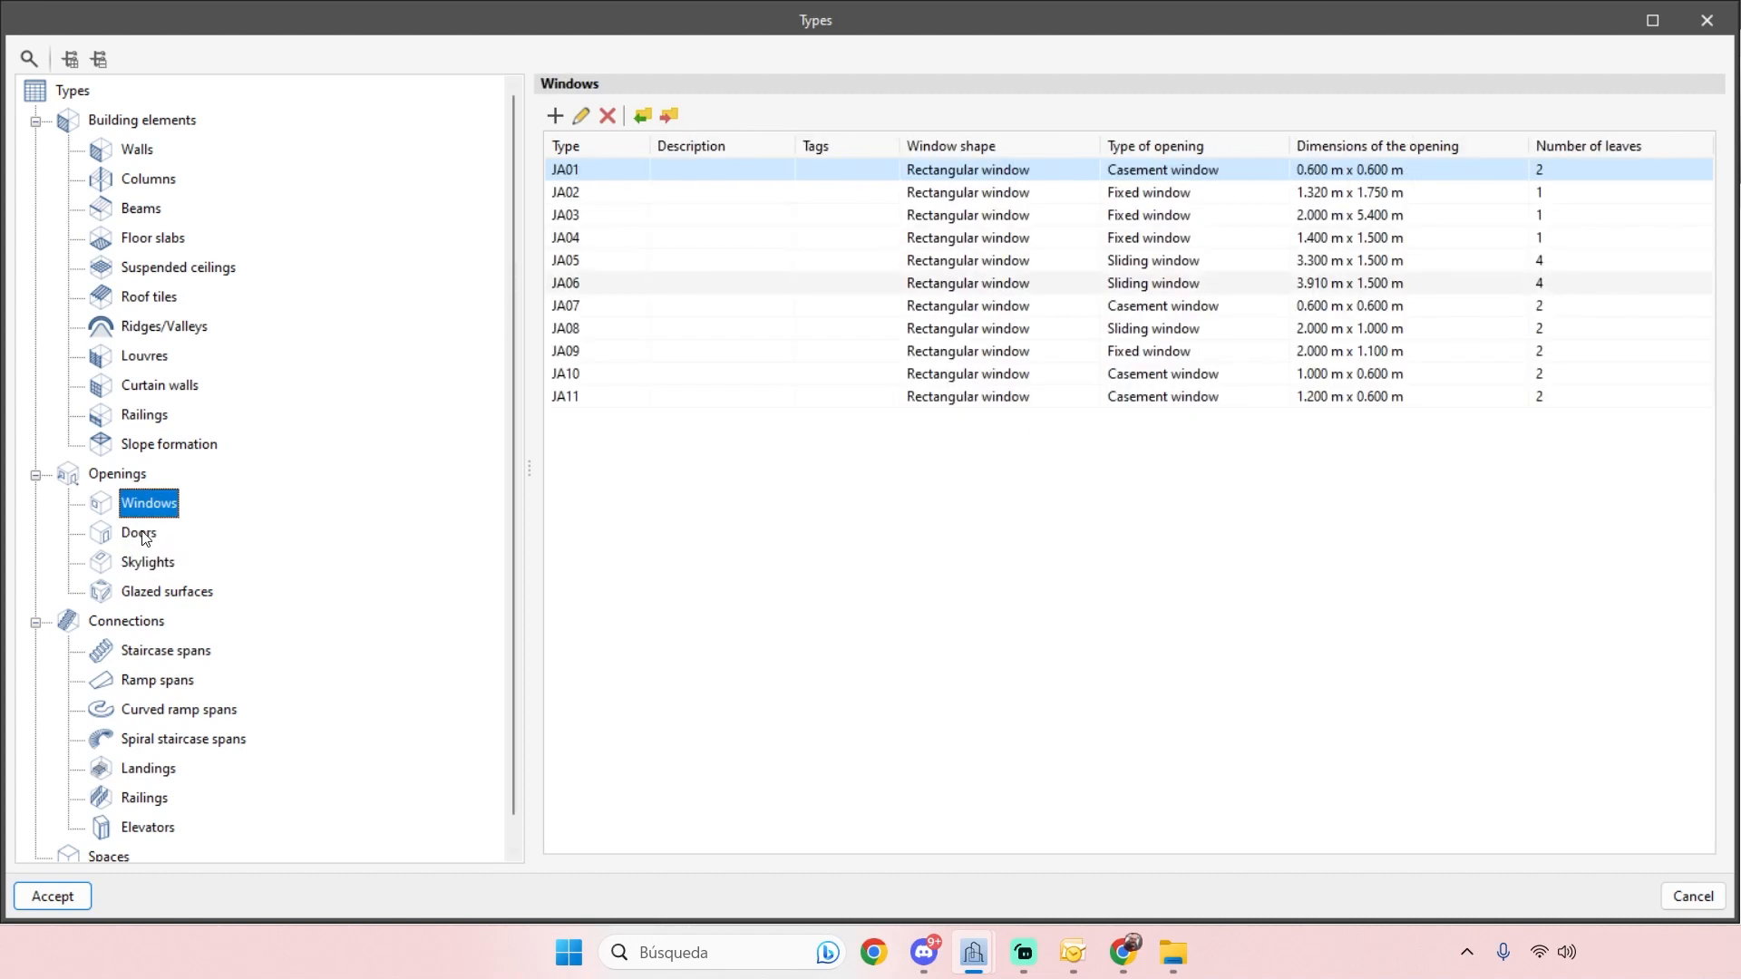
- Open the PM05 door type for editing and check its 3D preview, type of opening options and door dimensions
click(145, 535)
click(606, 260)
click(589, 116)
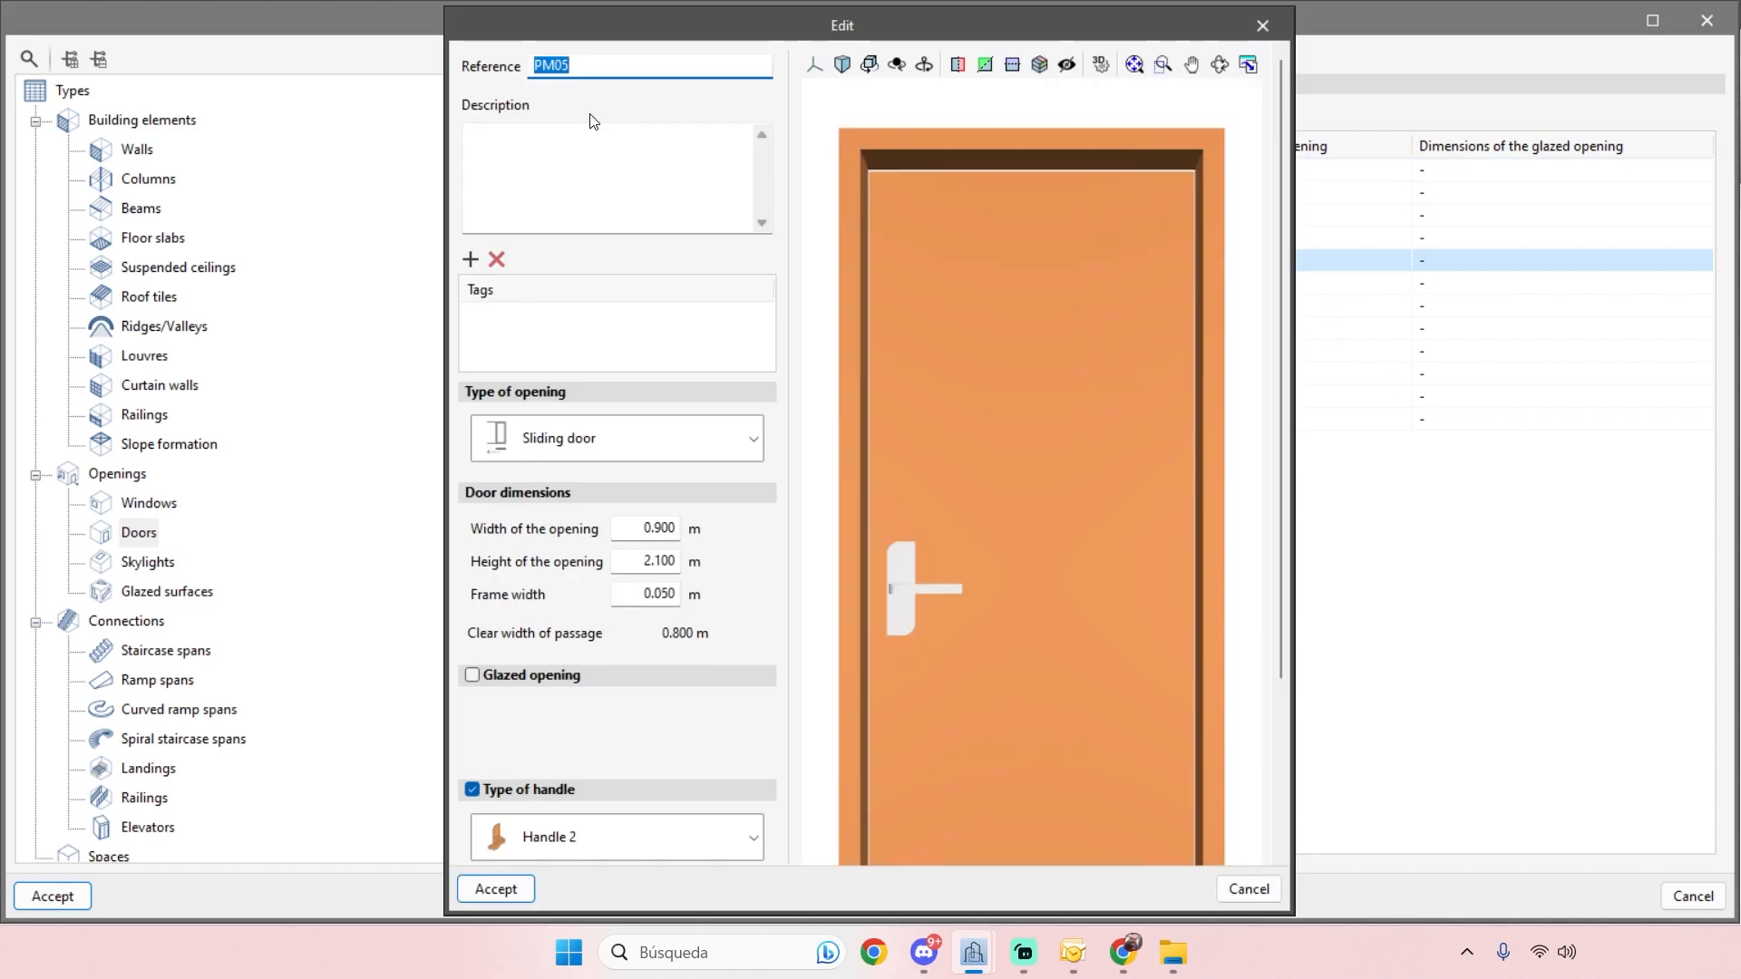
scroll(875, 481, down, 2)
middle_drag(956, 529, 1063, 546)
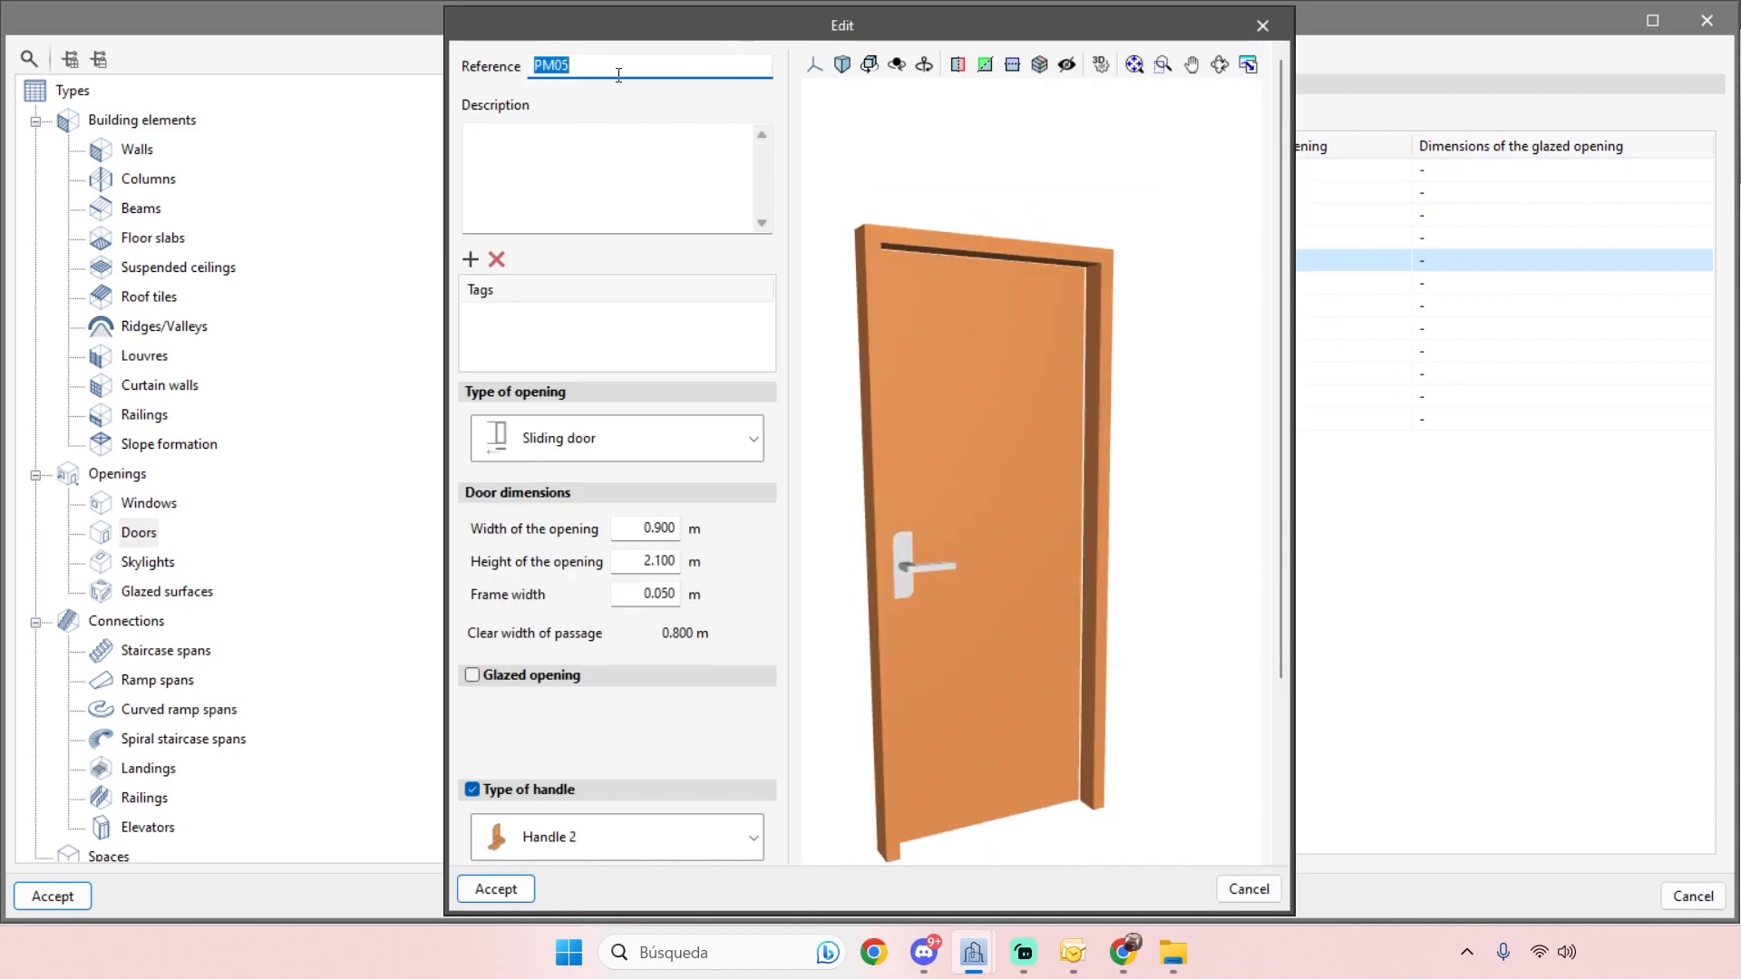
click(745, 436)
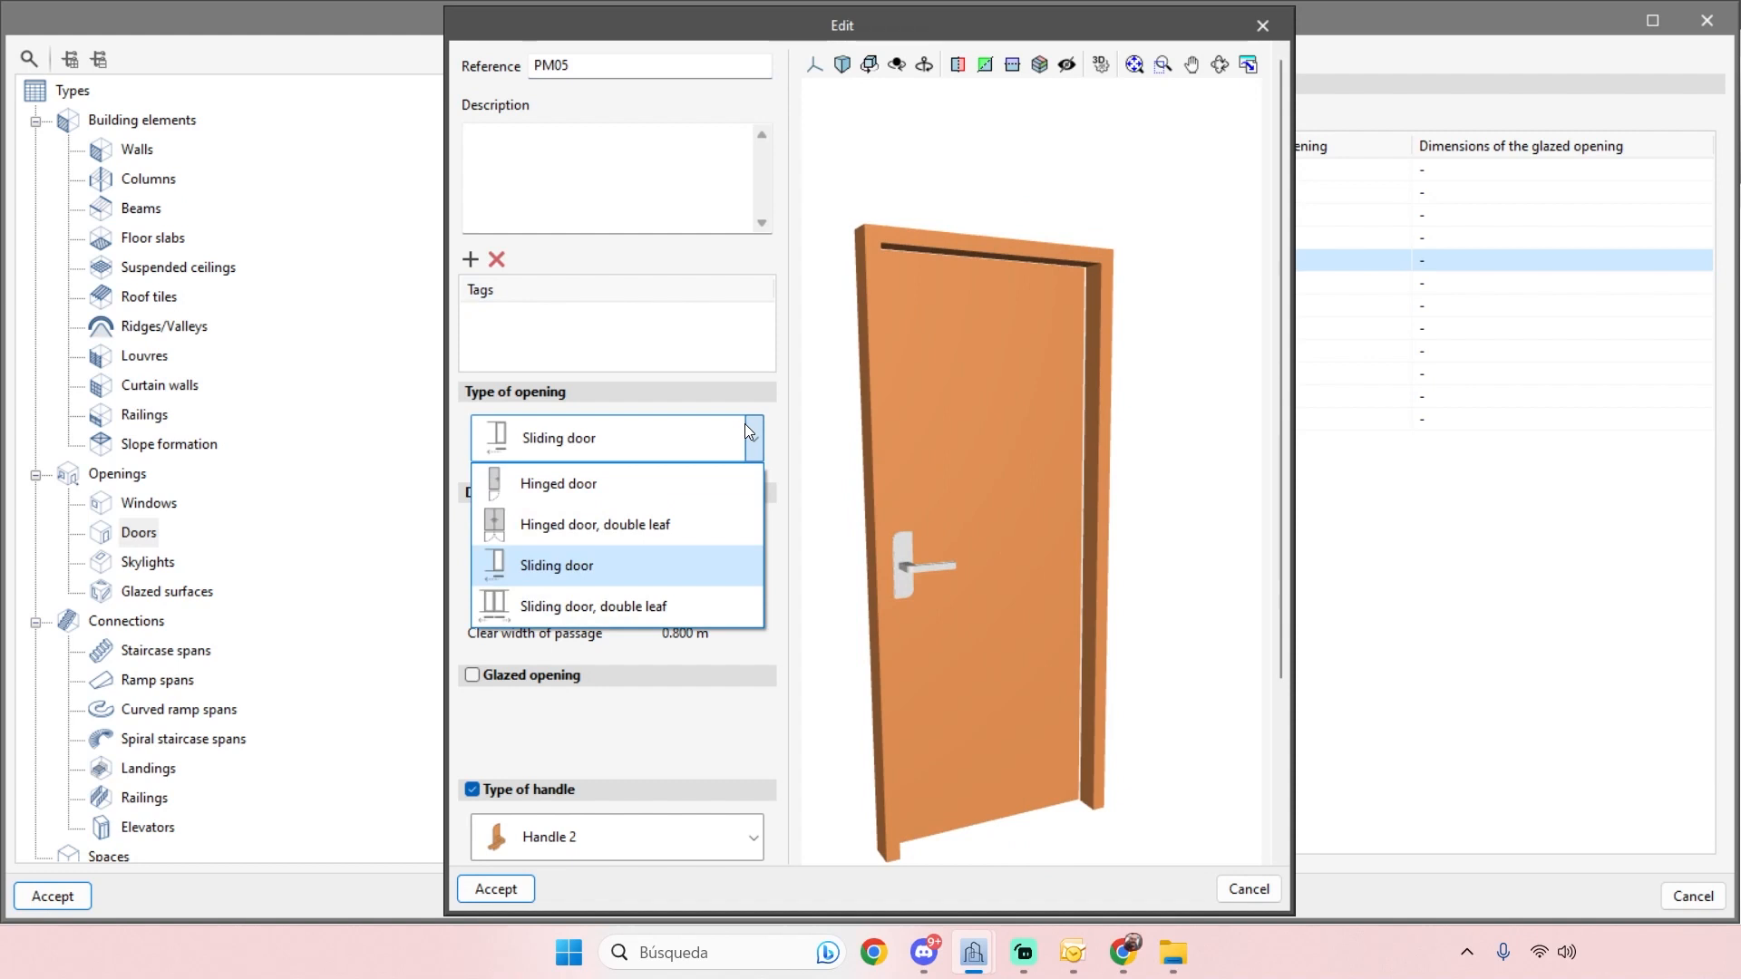
click(747, 430)
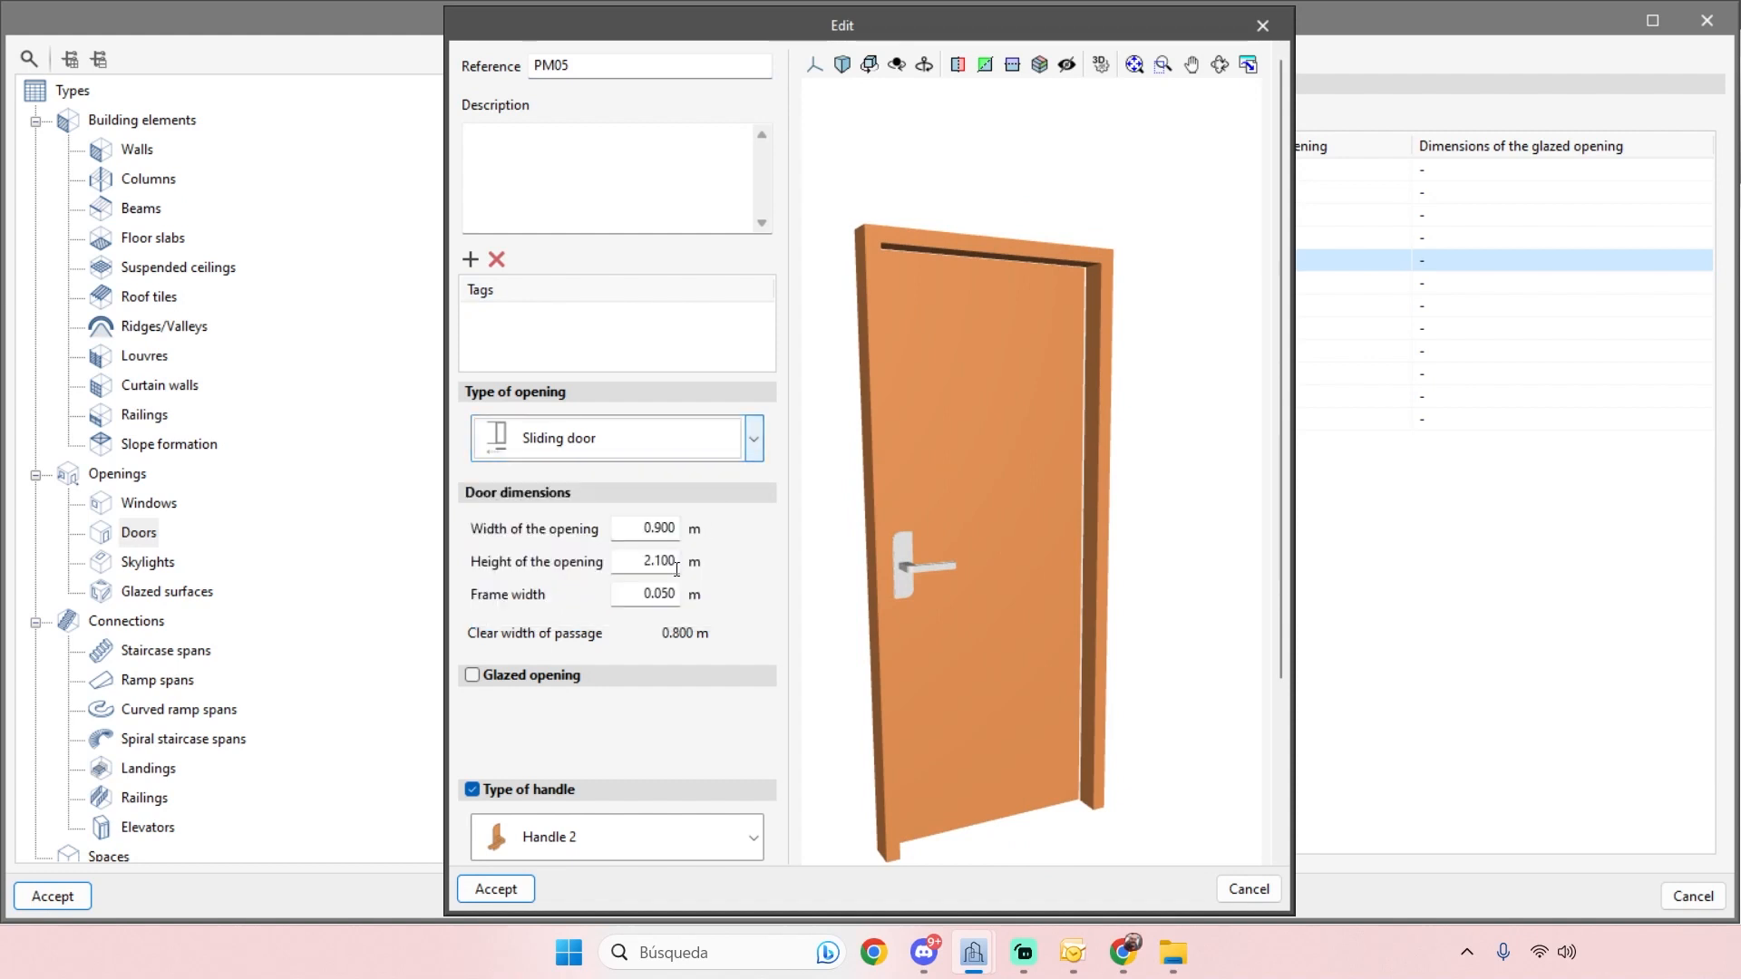
key(Tab)
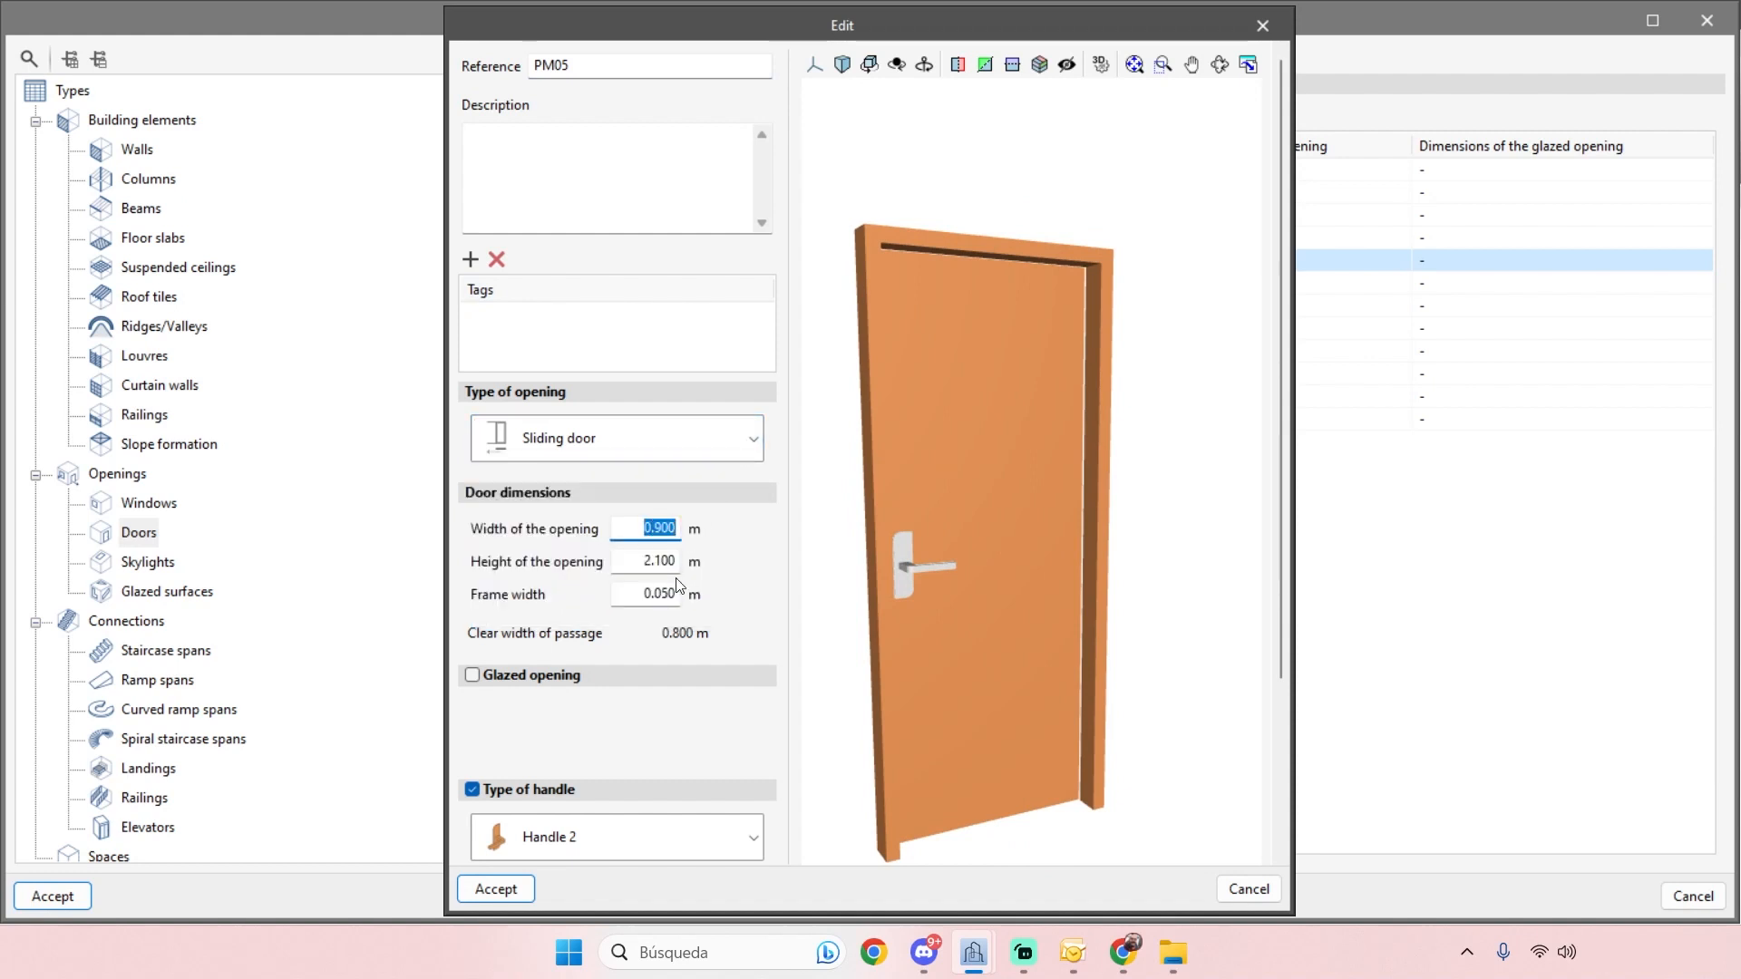
key(Tab)
key(Tab)
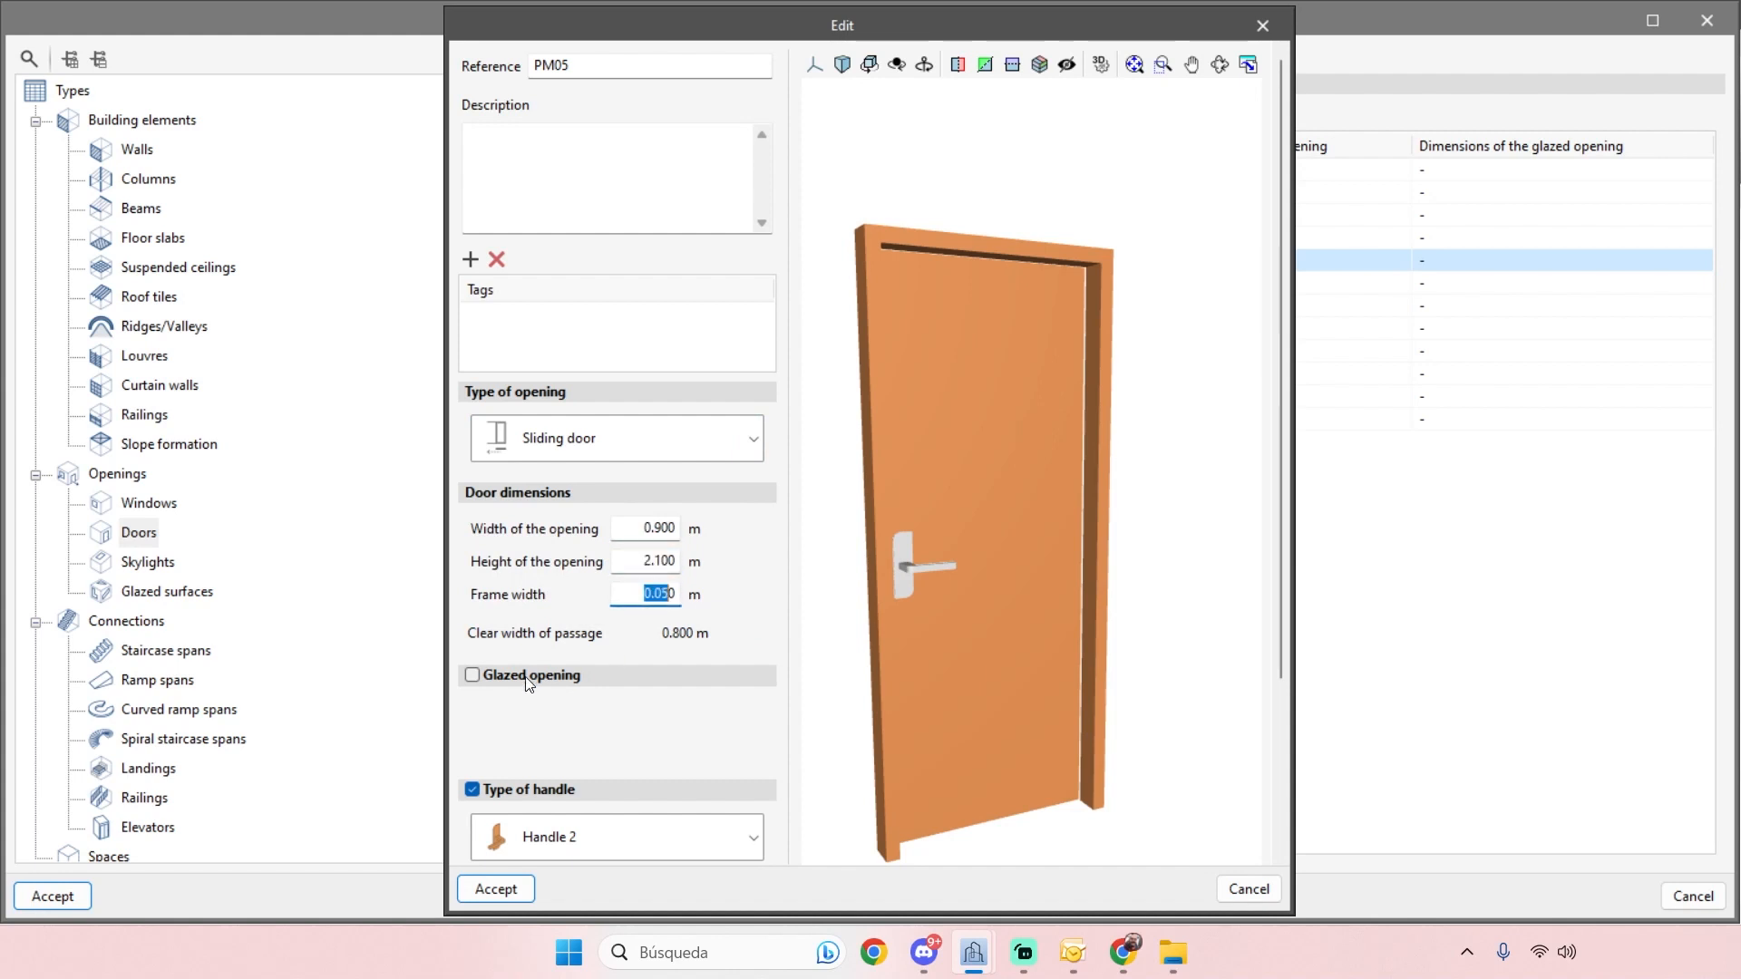
- Try the glazed opening and handle options of the PM05 door type, then close its editor without saving
click(526, 677)
click(524, 677)
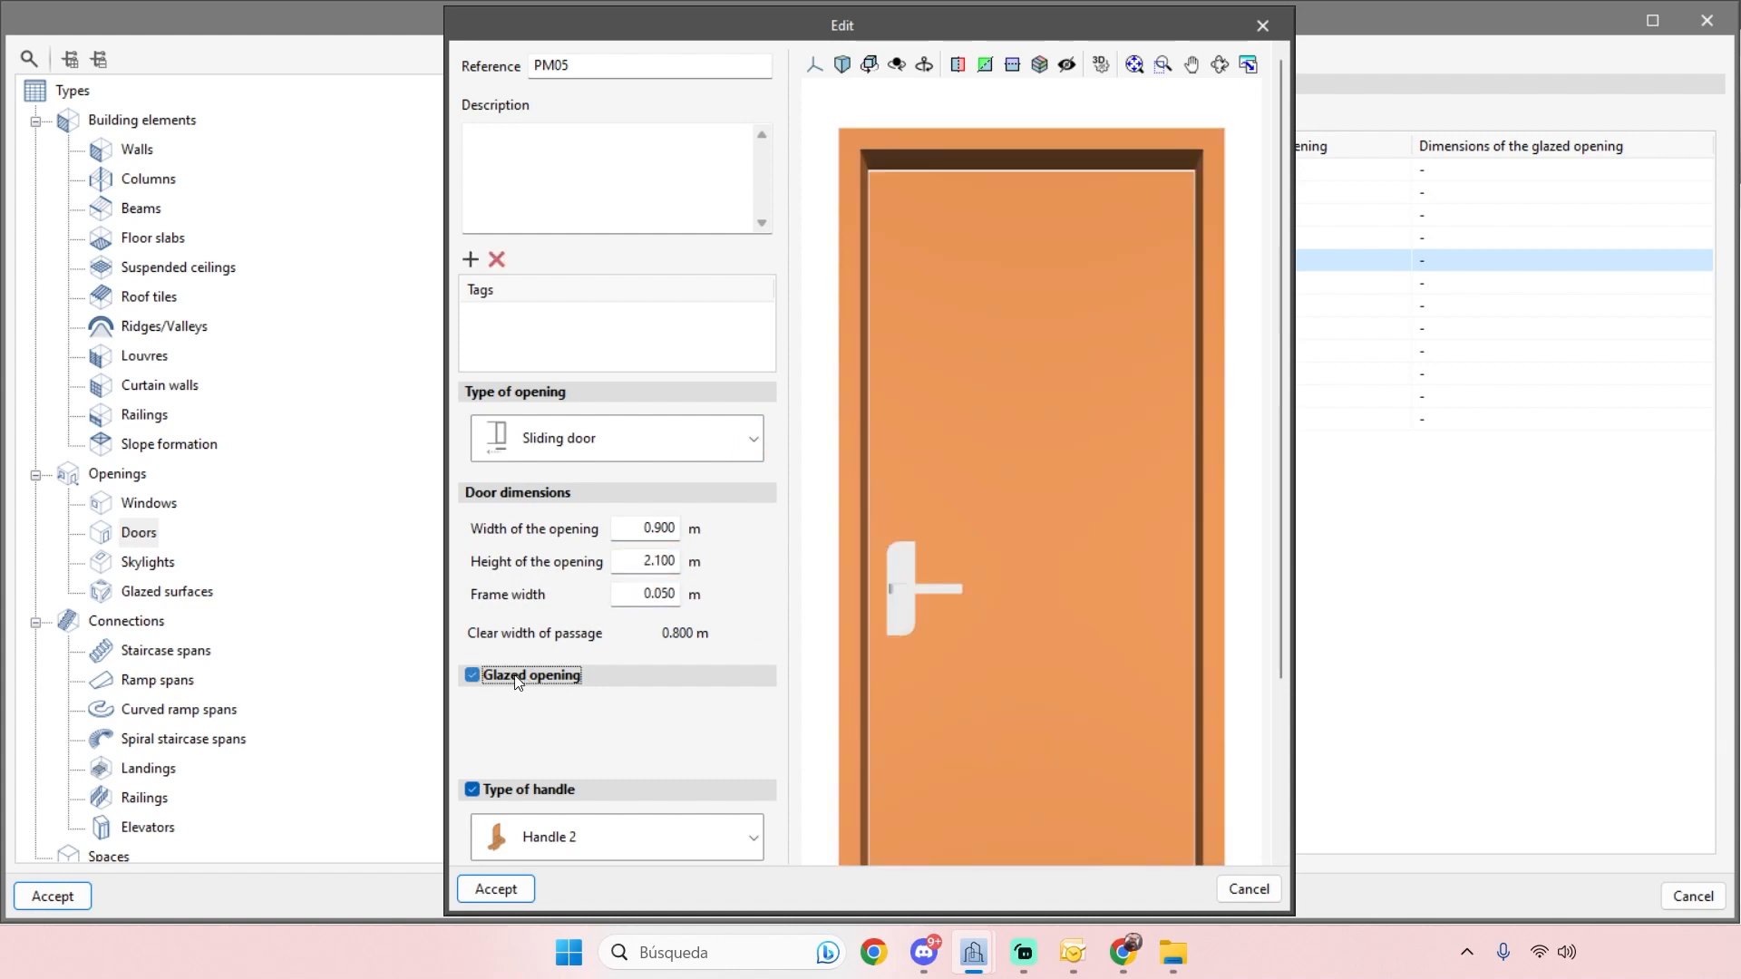
scroll(649, 687, down, 2)
scroll(649, 686, down, 1)
click(562, 628)
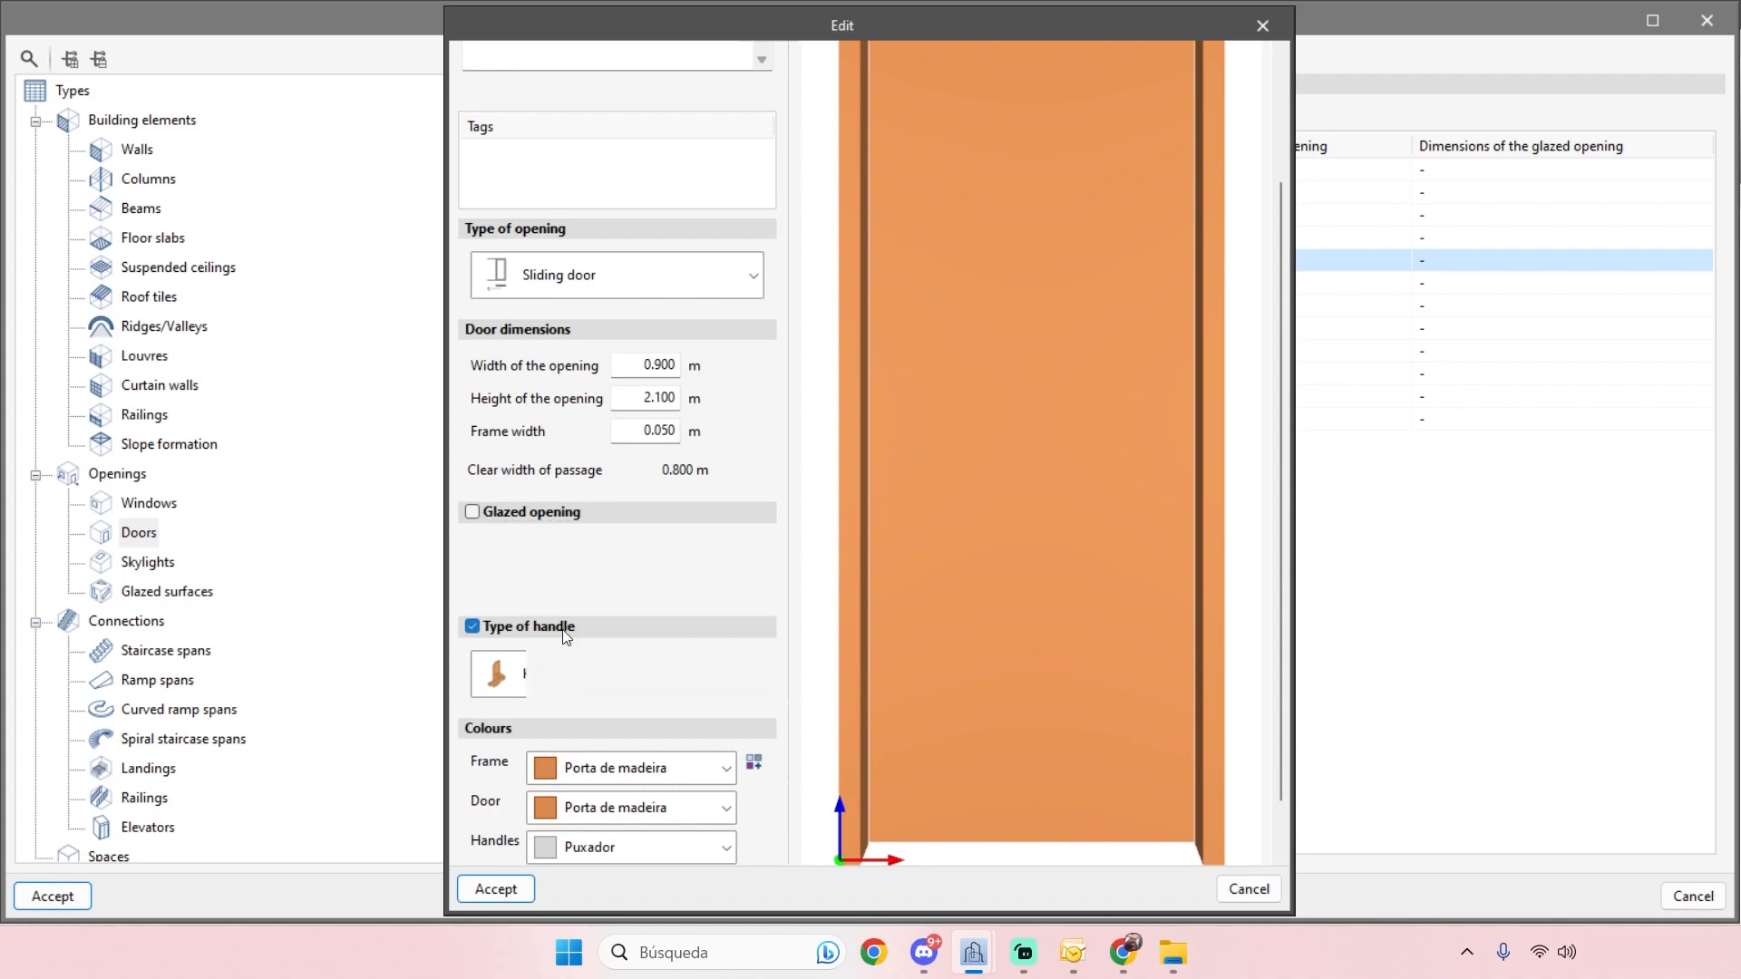
click(562, 626)
click(753, 675)
click(754, 674)
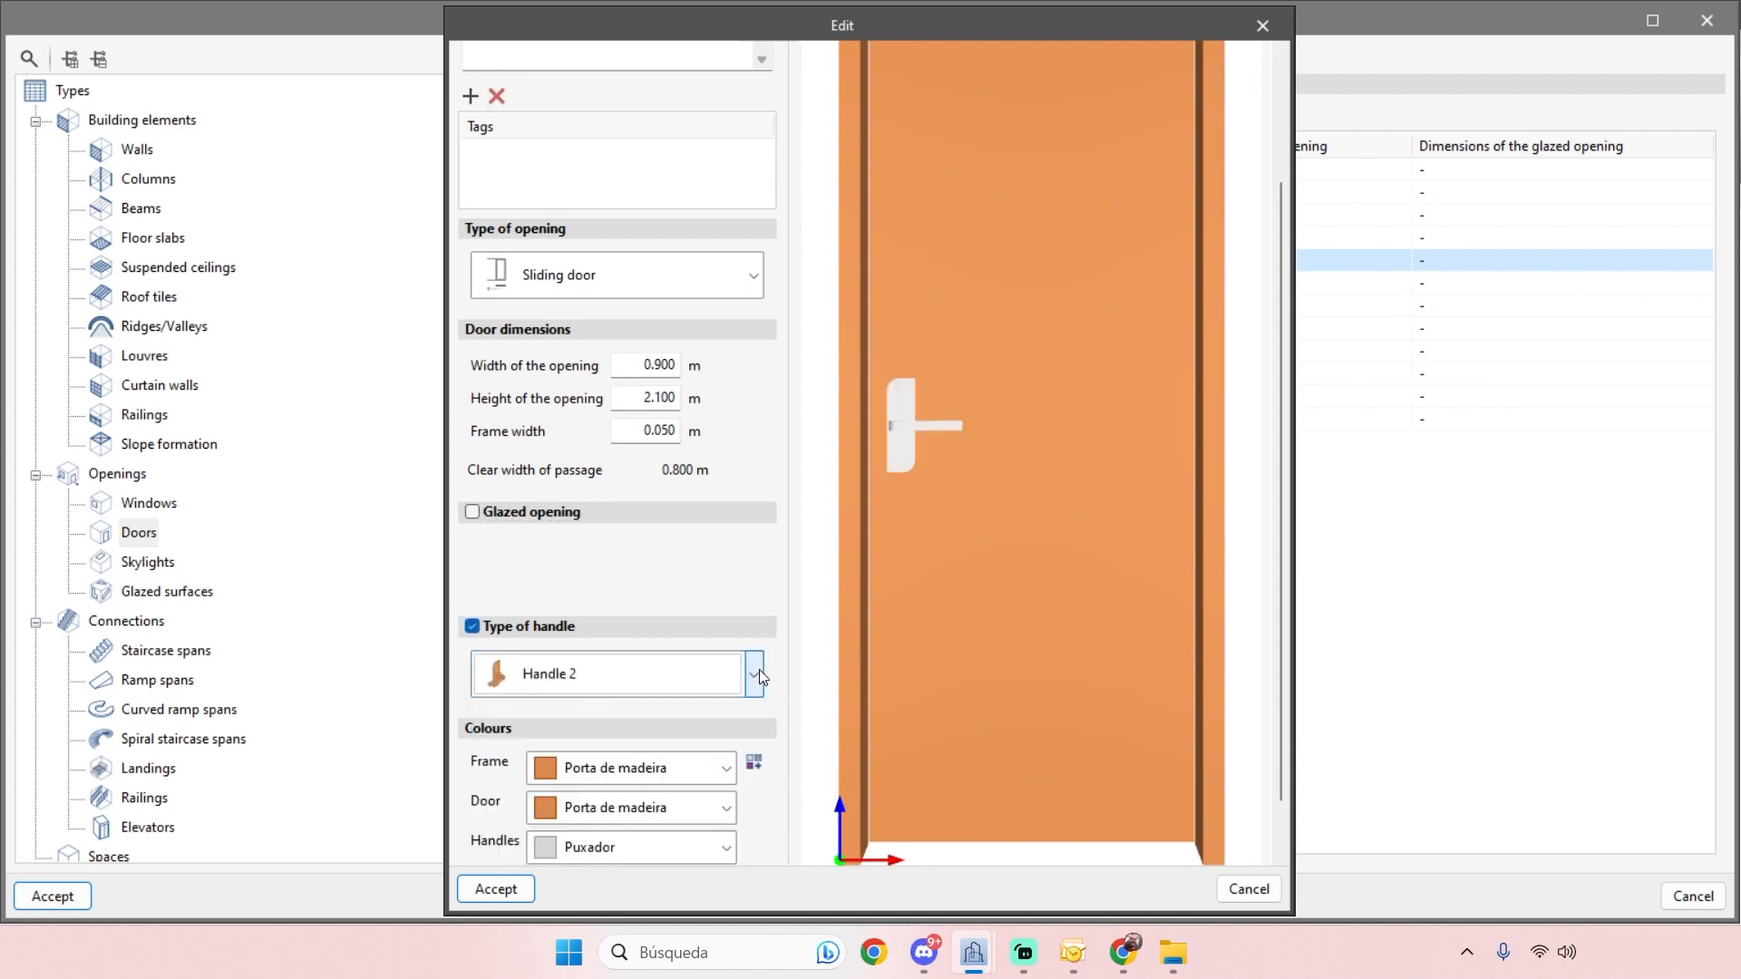
scroll(1057, 541, down, 2)
middle_drag(1106, 597, 1165, 639)
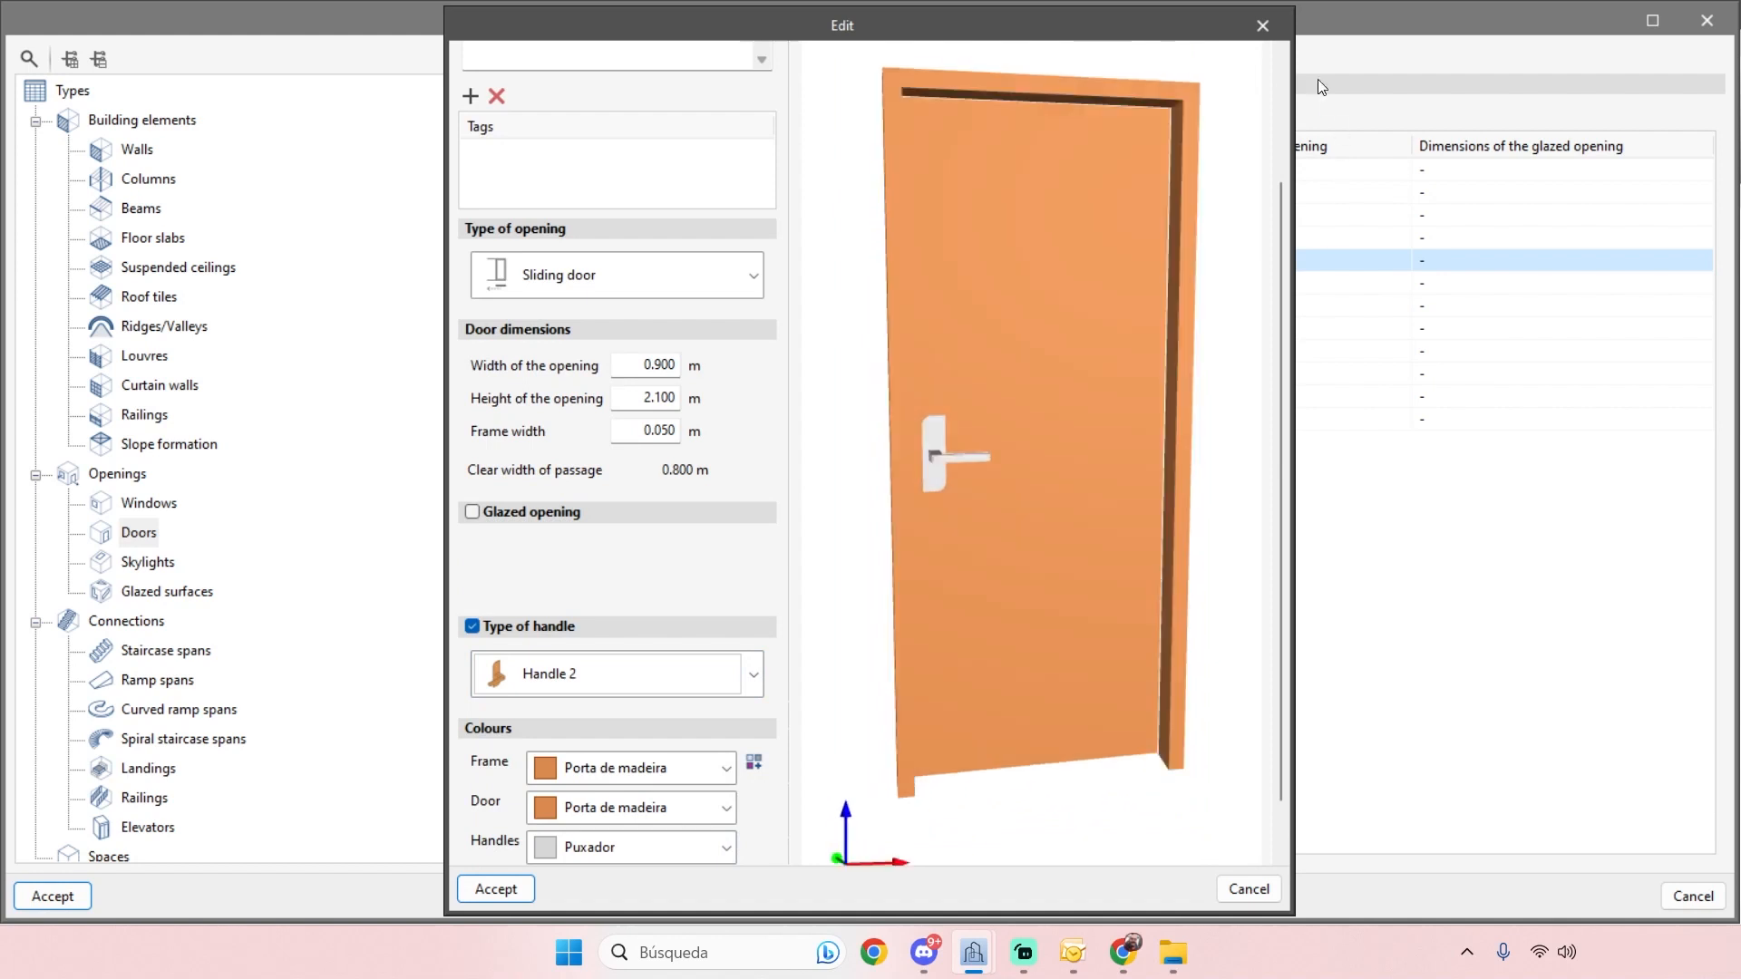
click(1271, 31)
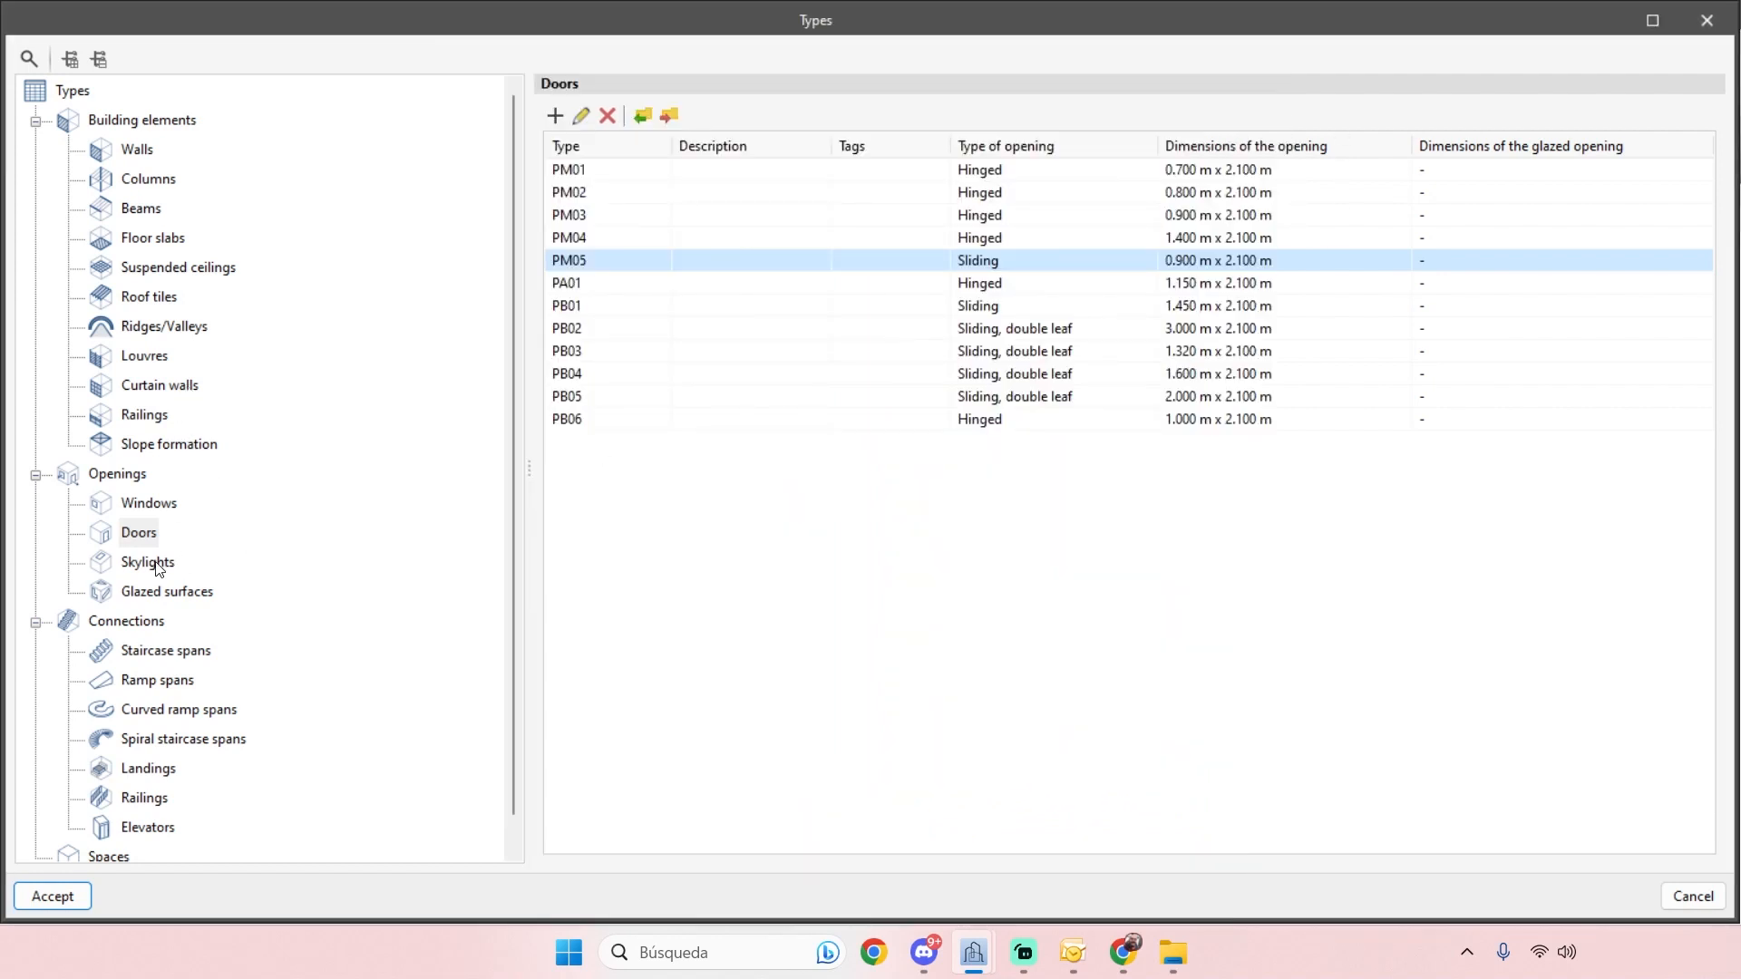
- Open the Suspended ceilings type for editing and check its preview from below and the available categories
click(141, 272)
click(580, 115)
middle_drag(1043, 481, 1053, 551)
scroll(940, 546, up, 1)
scroll(966, 481, up, 2)
shift+middle_drag(966, 482, 989, 509)
shift+middle_drag(989, 510, 1005, 454)
scroll(1007, 451, up, 1)
scroll(1006, 451, down, 2)
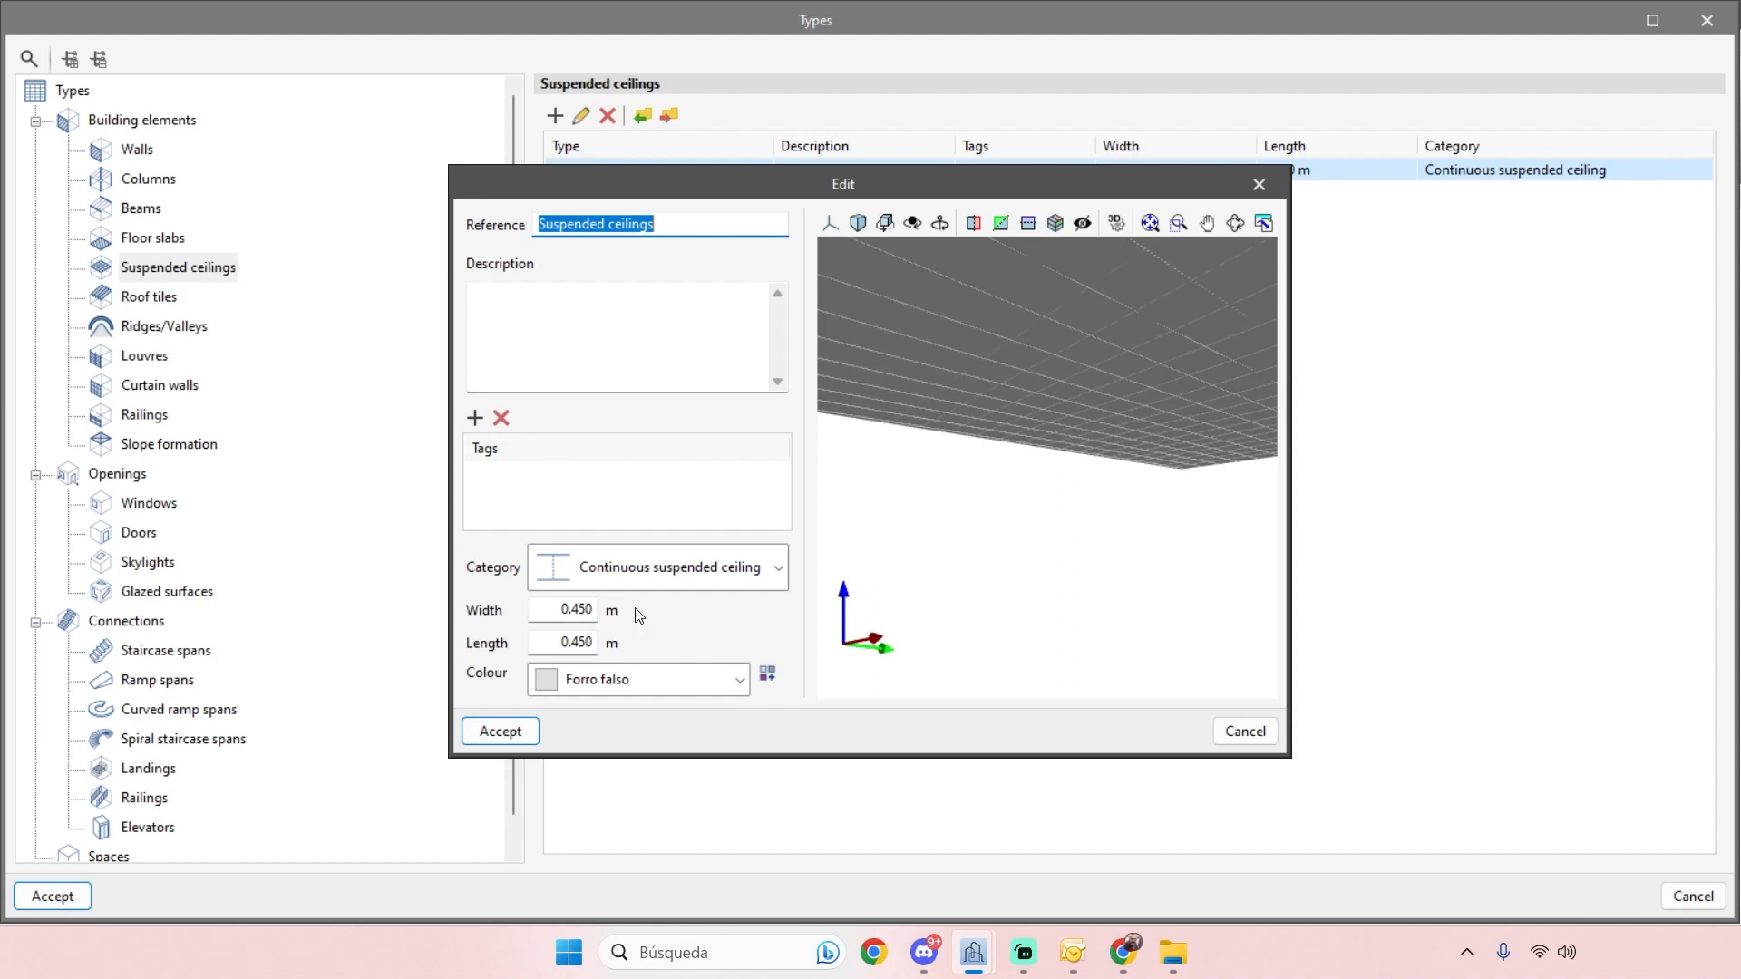
click(682, 586)
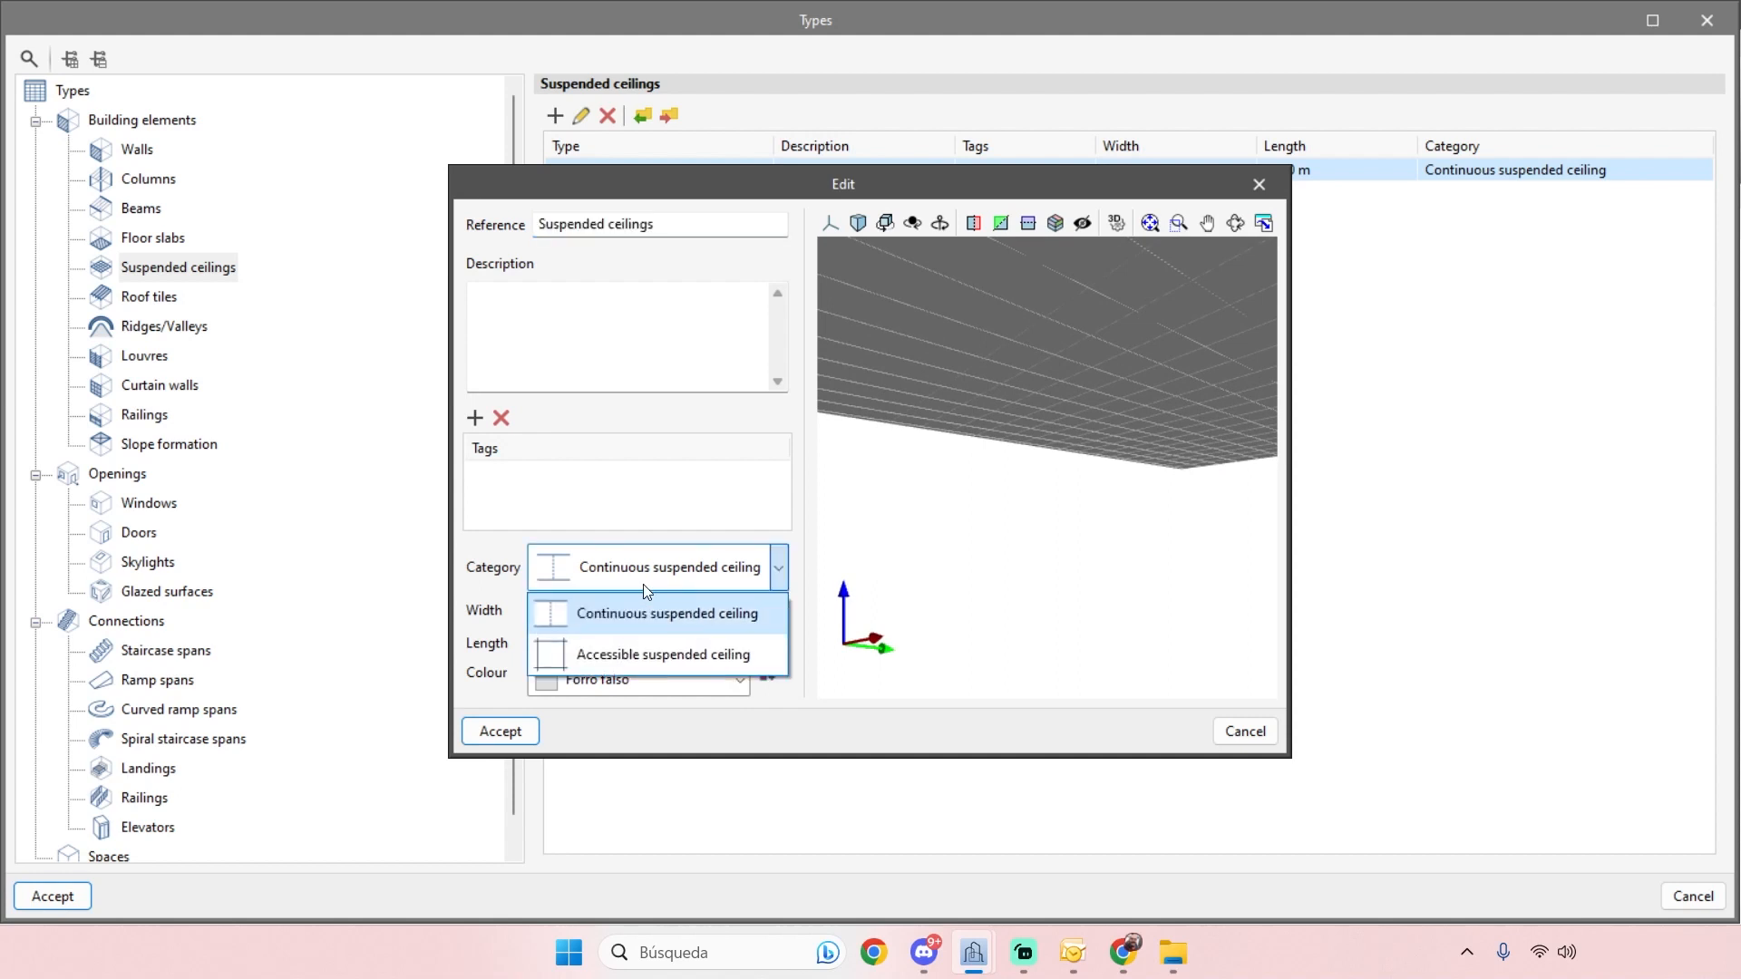
click(644, 584)
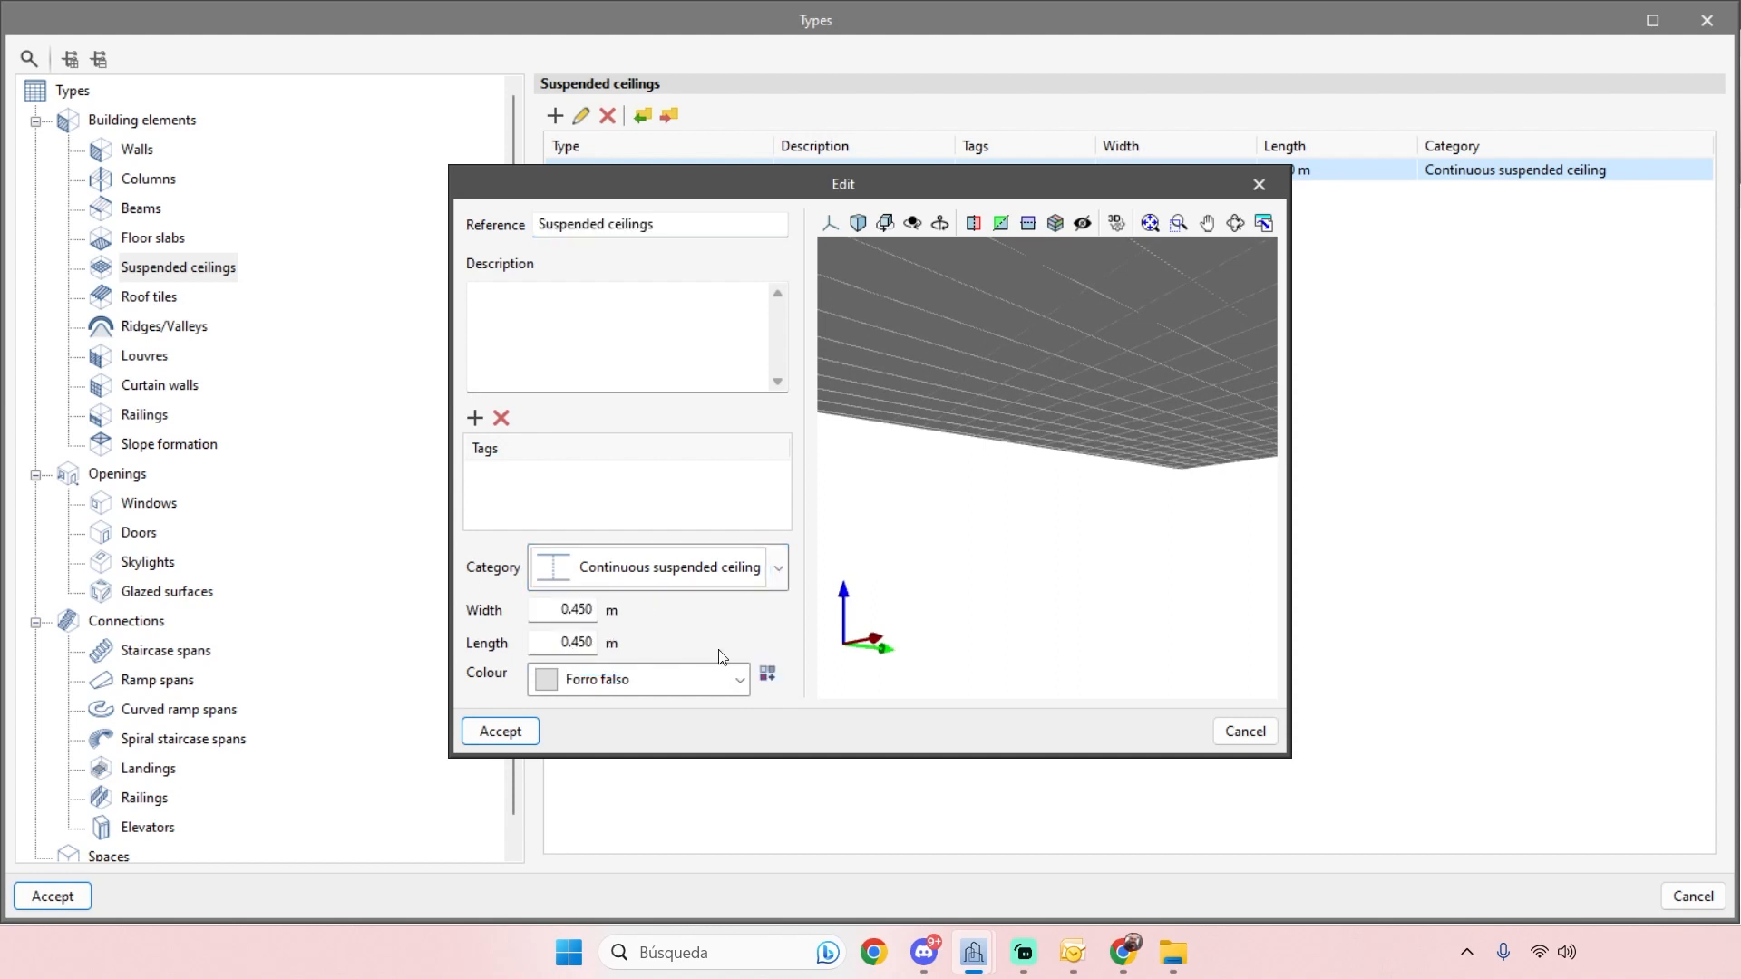
- Close the suspended ceiling editor and look through the remaining categories in the types list, down to Spaces
click(1259, 184)
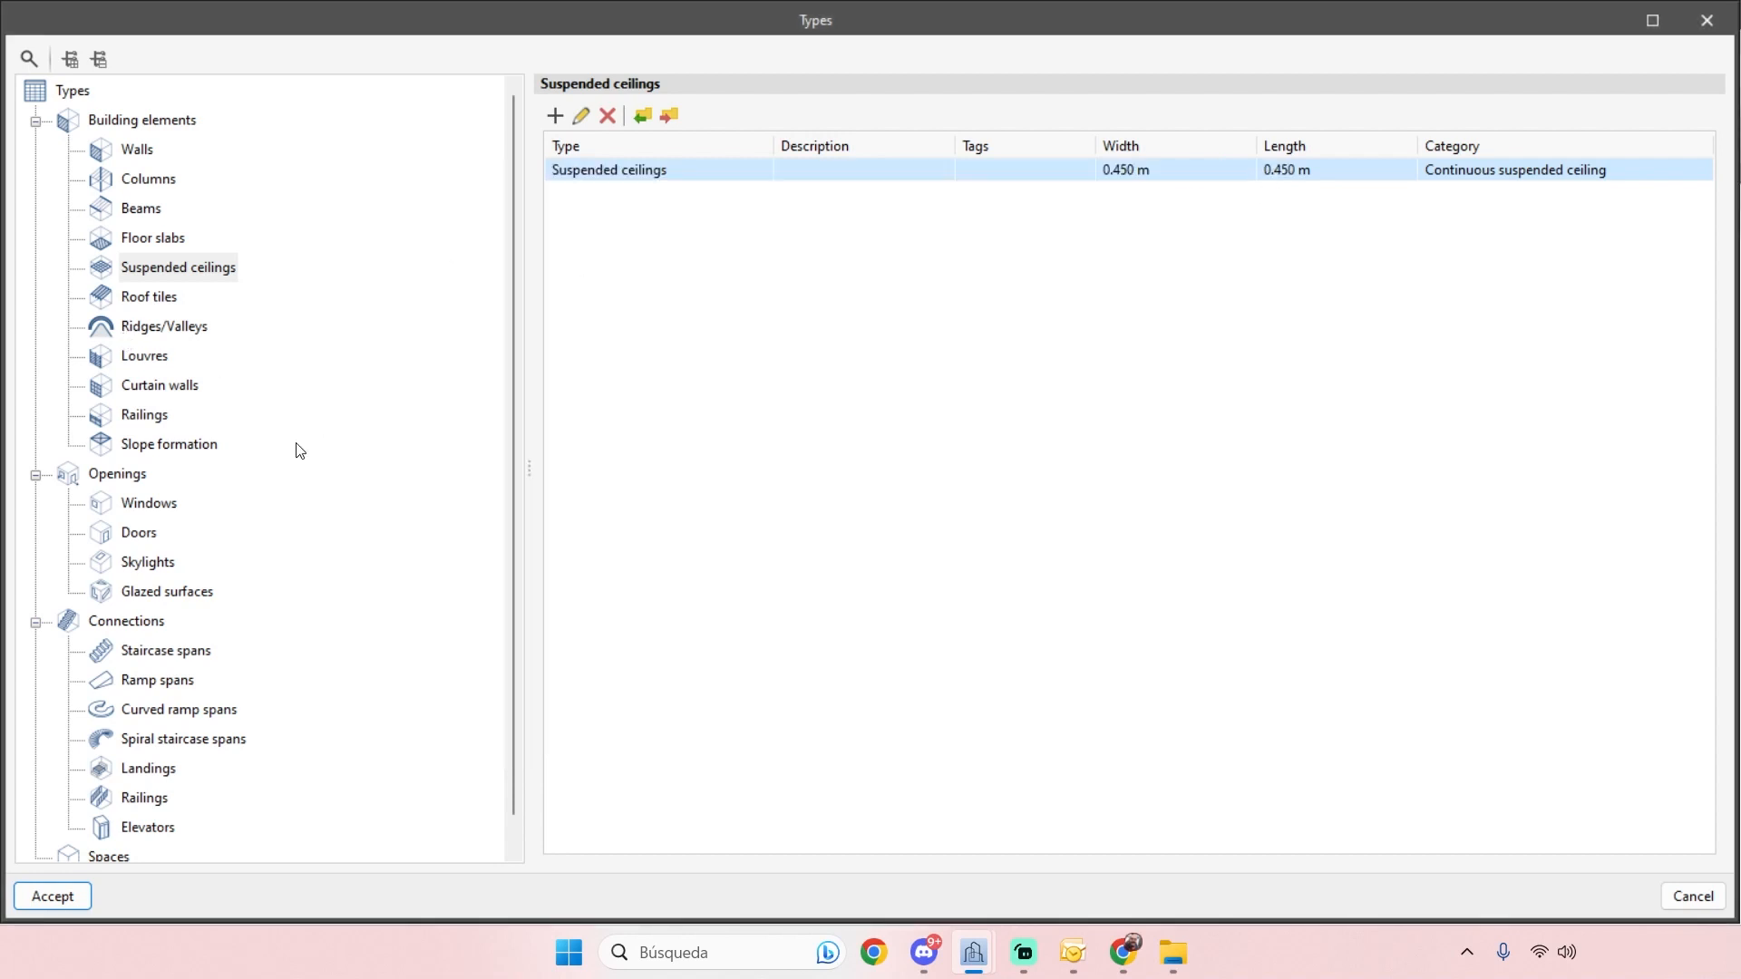
scroll(164, 445, down, 1)
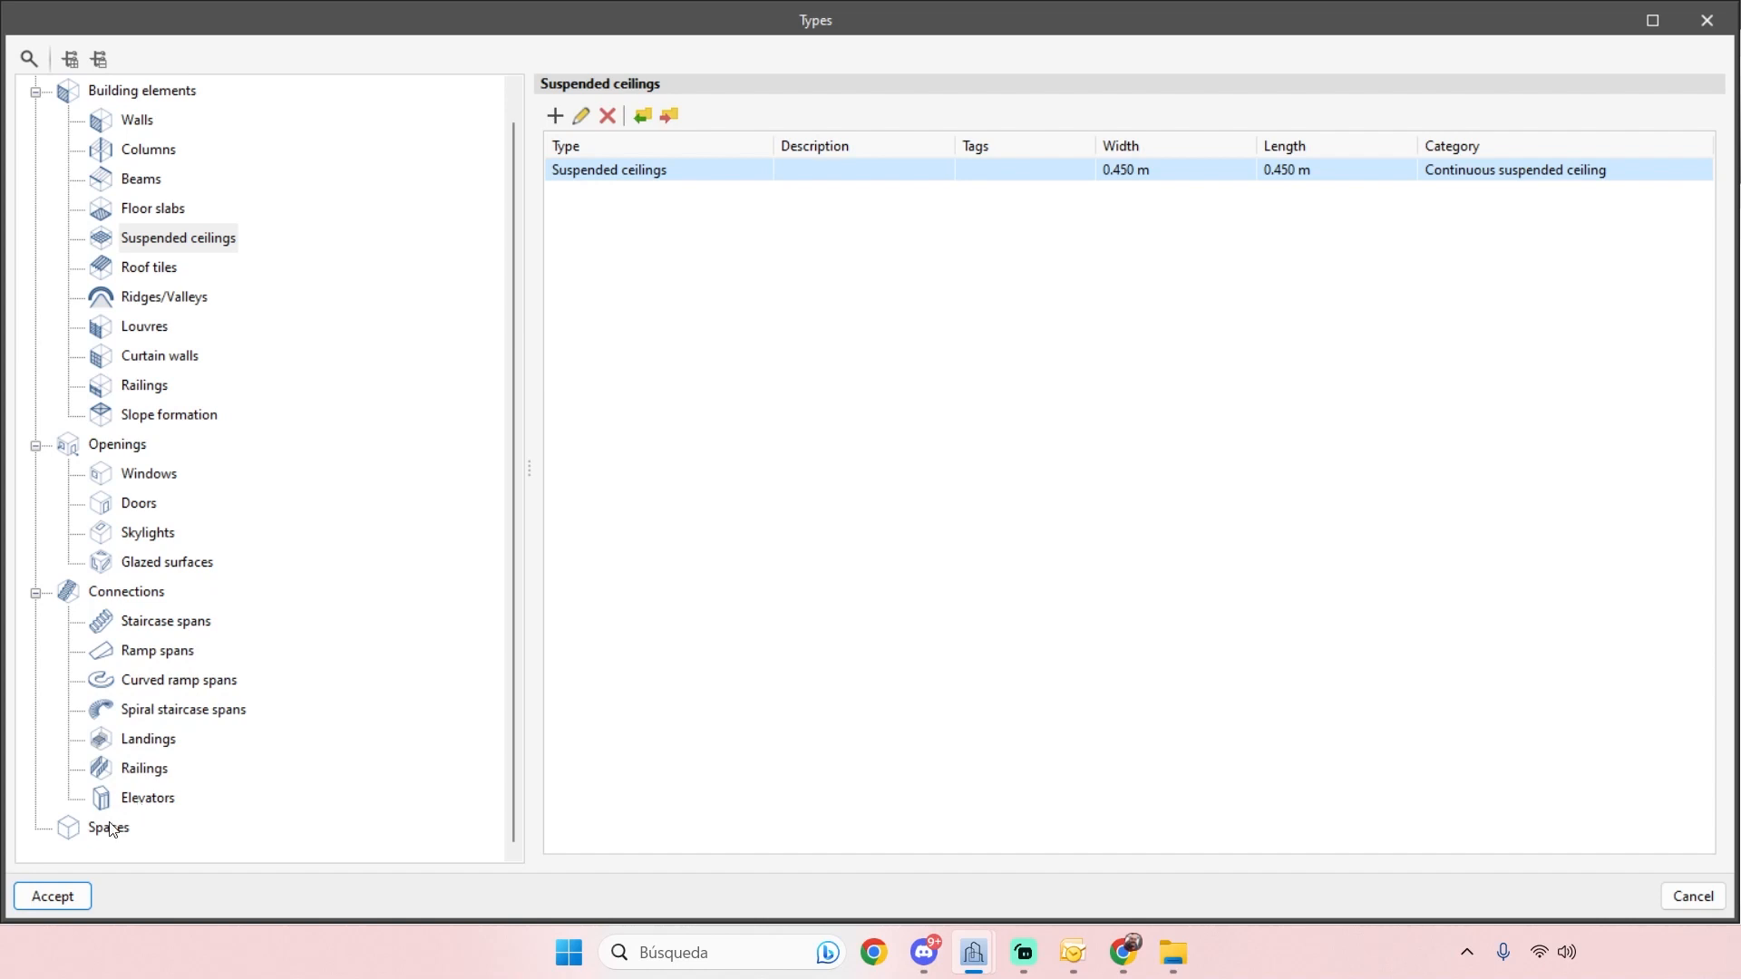
scroll(241, 210, up, 1)
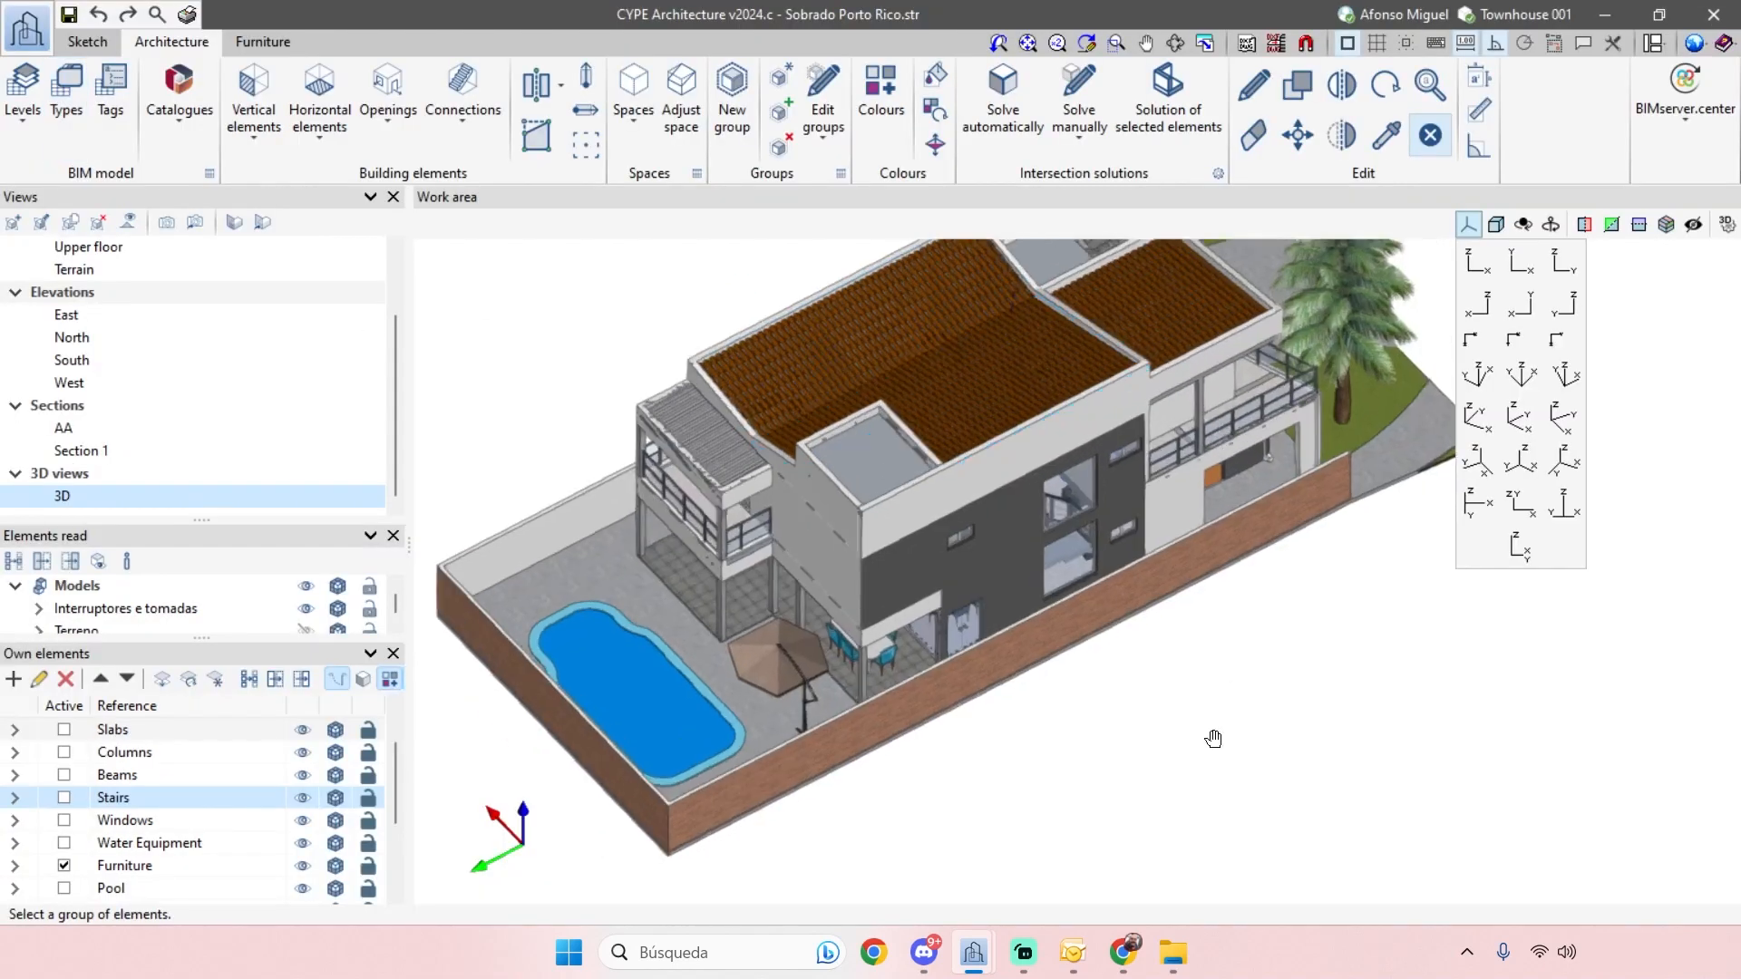
- Check the category, thickness and face colours of the External wall - 20 cm type, then leave the types without saving
click(66, 91)
click(137, 149)
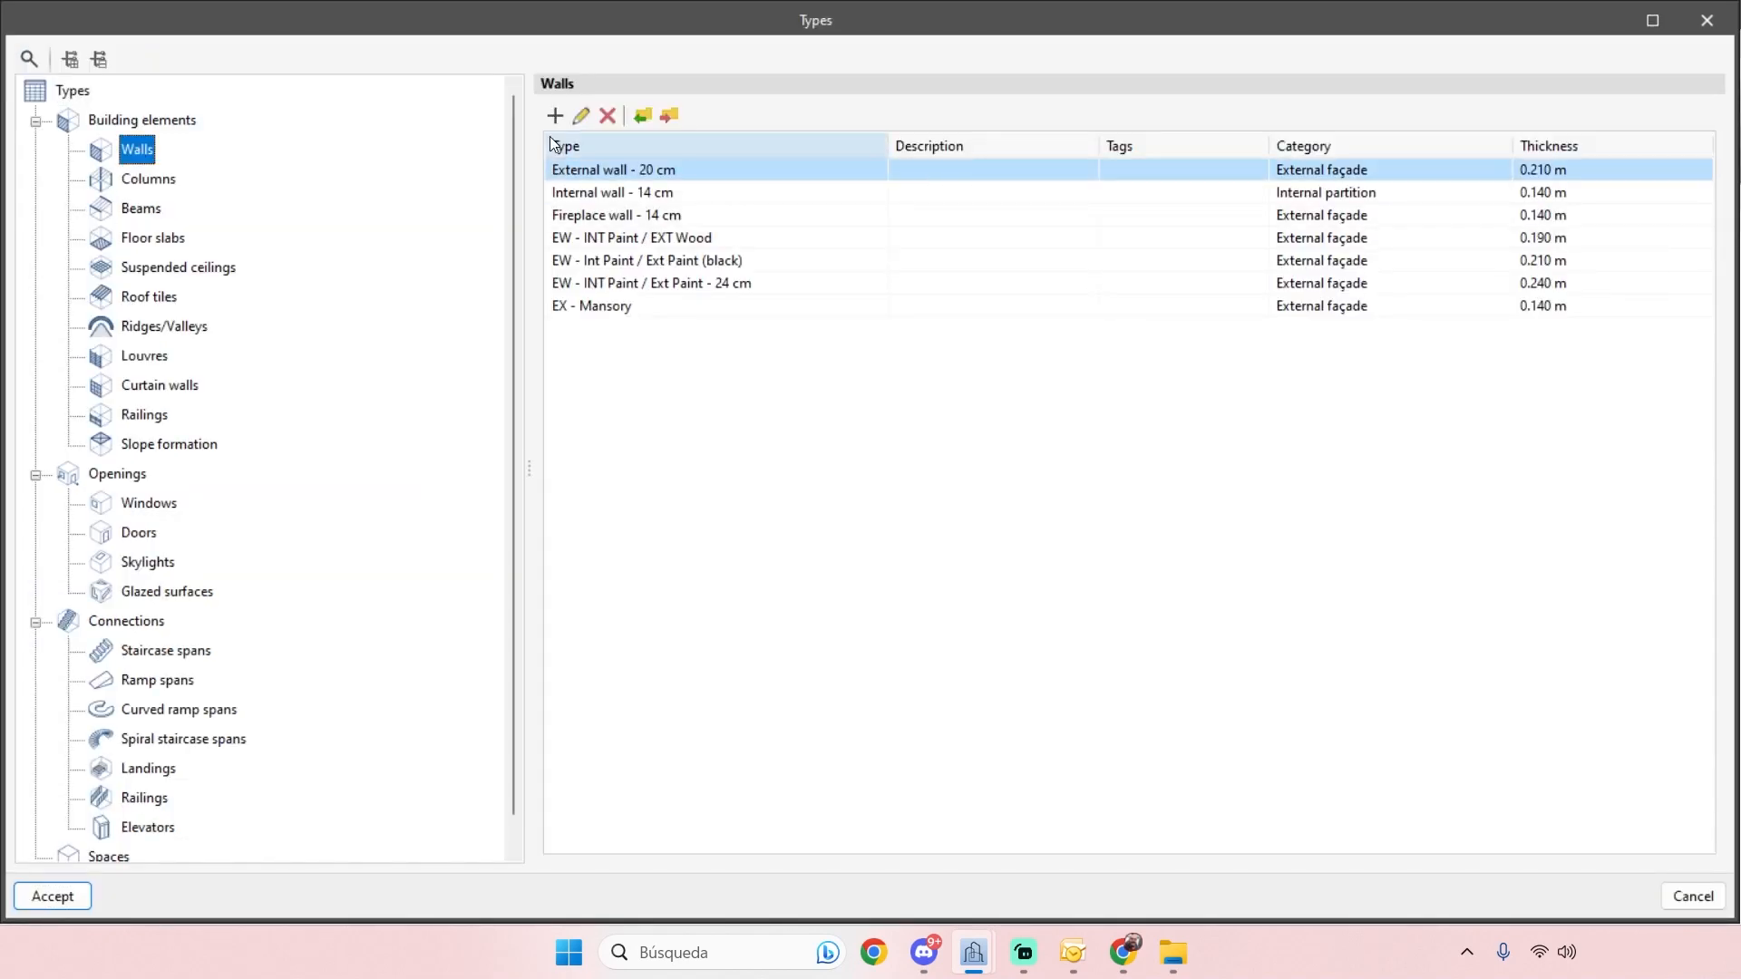
click(580, 115)
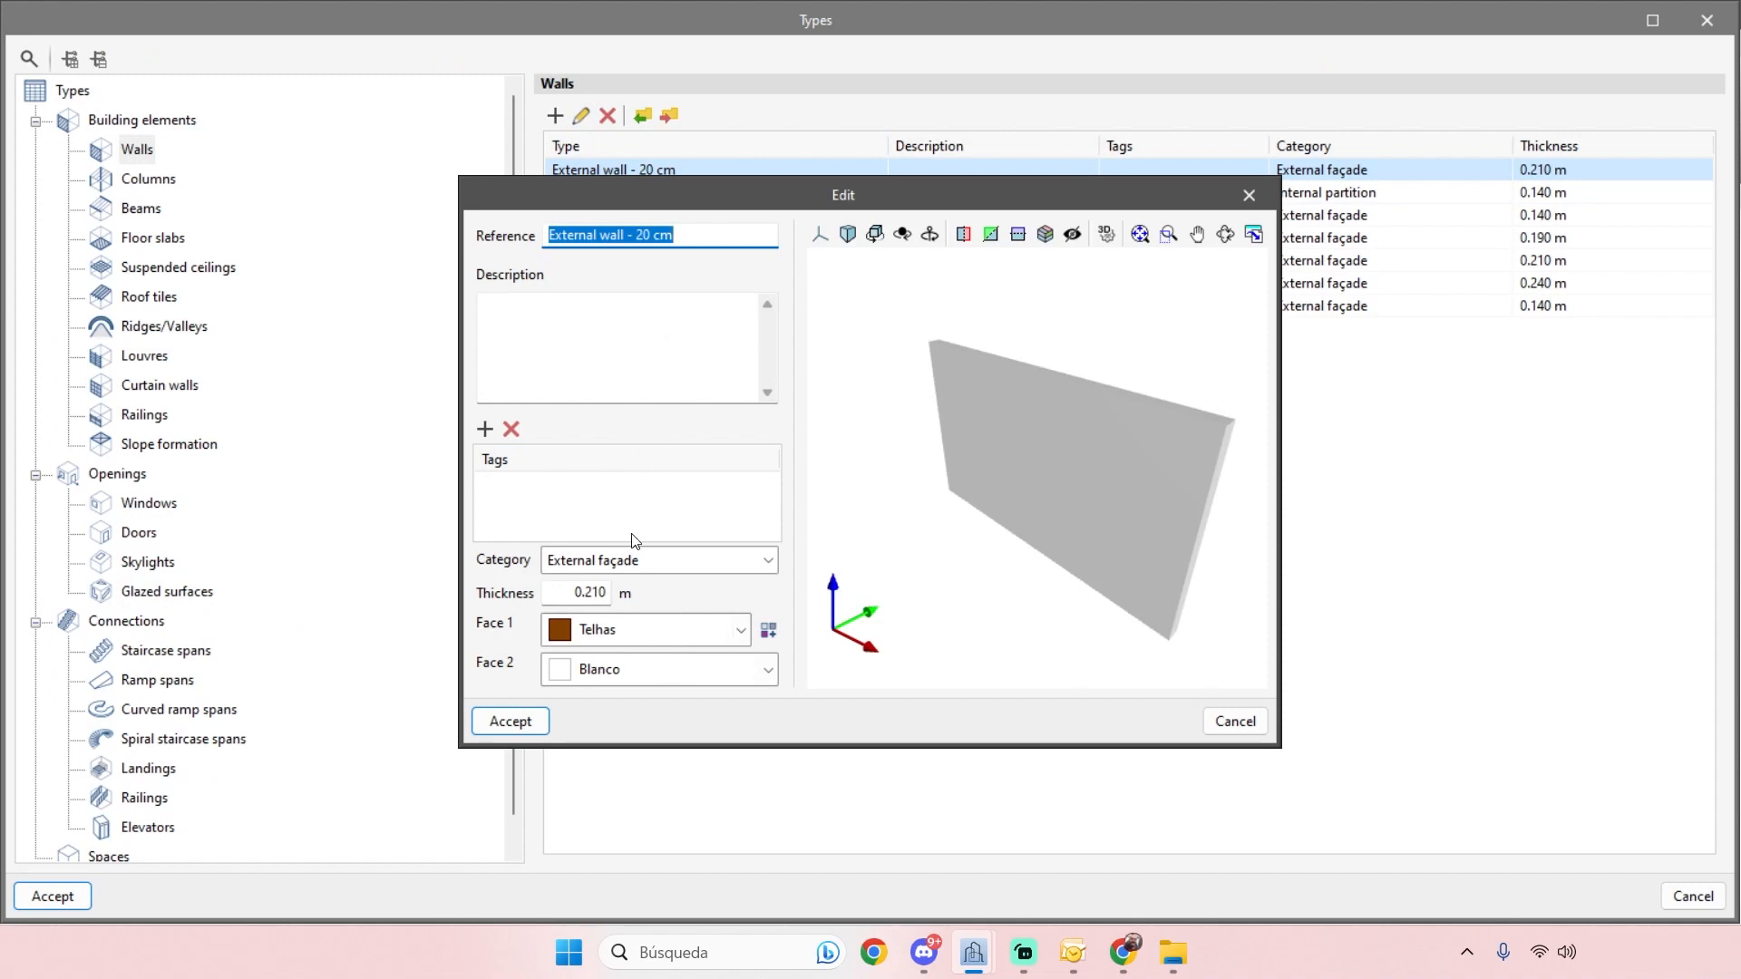
key(Escape)
key(Escape)
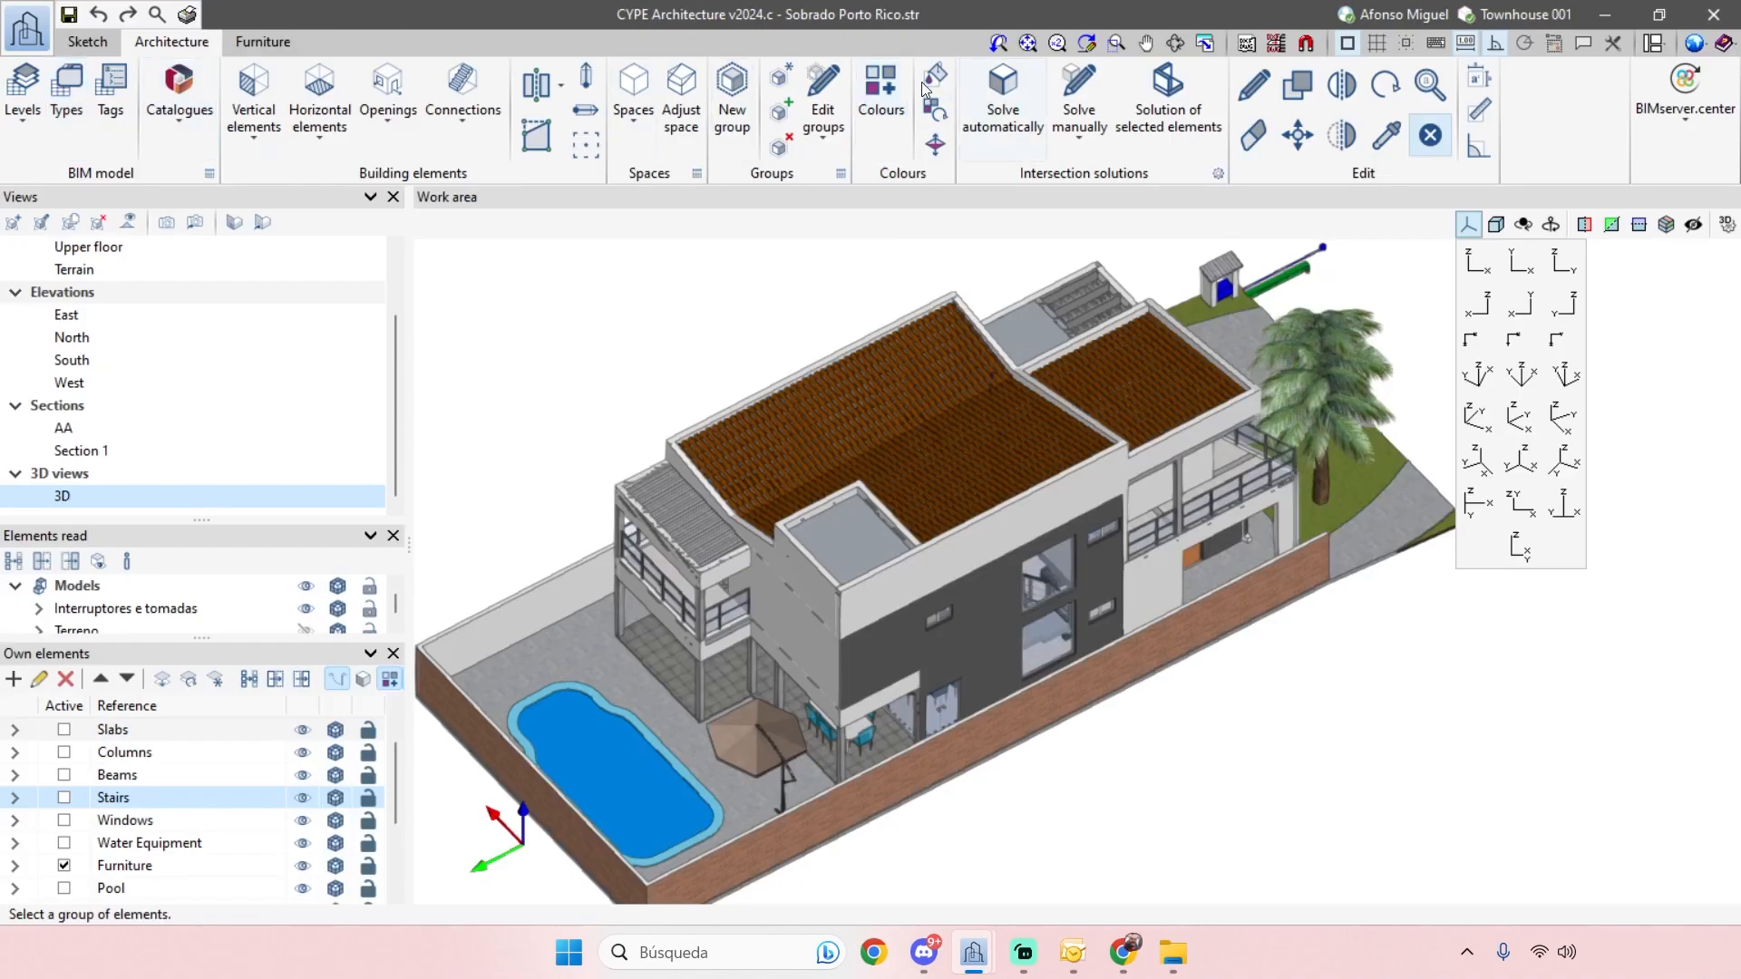
- Add a new colour to the project's colour list and name it Color 1
click(874, 98)
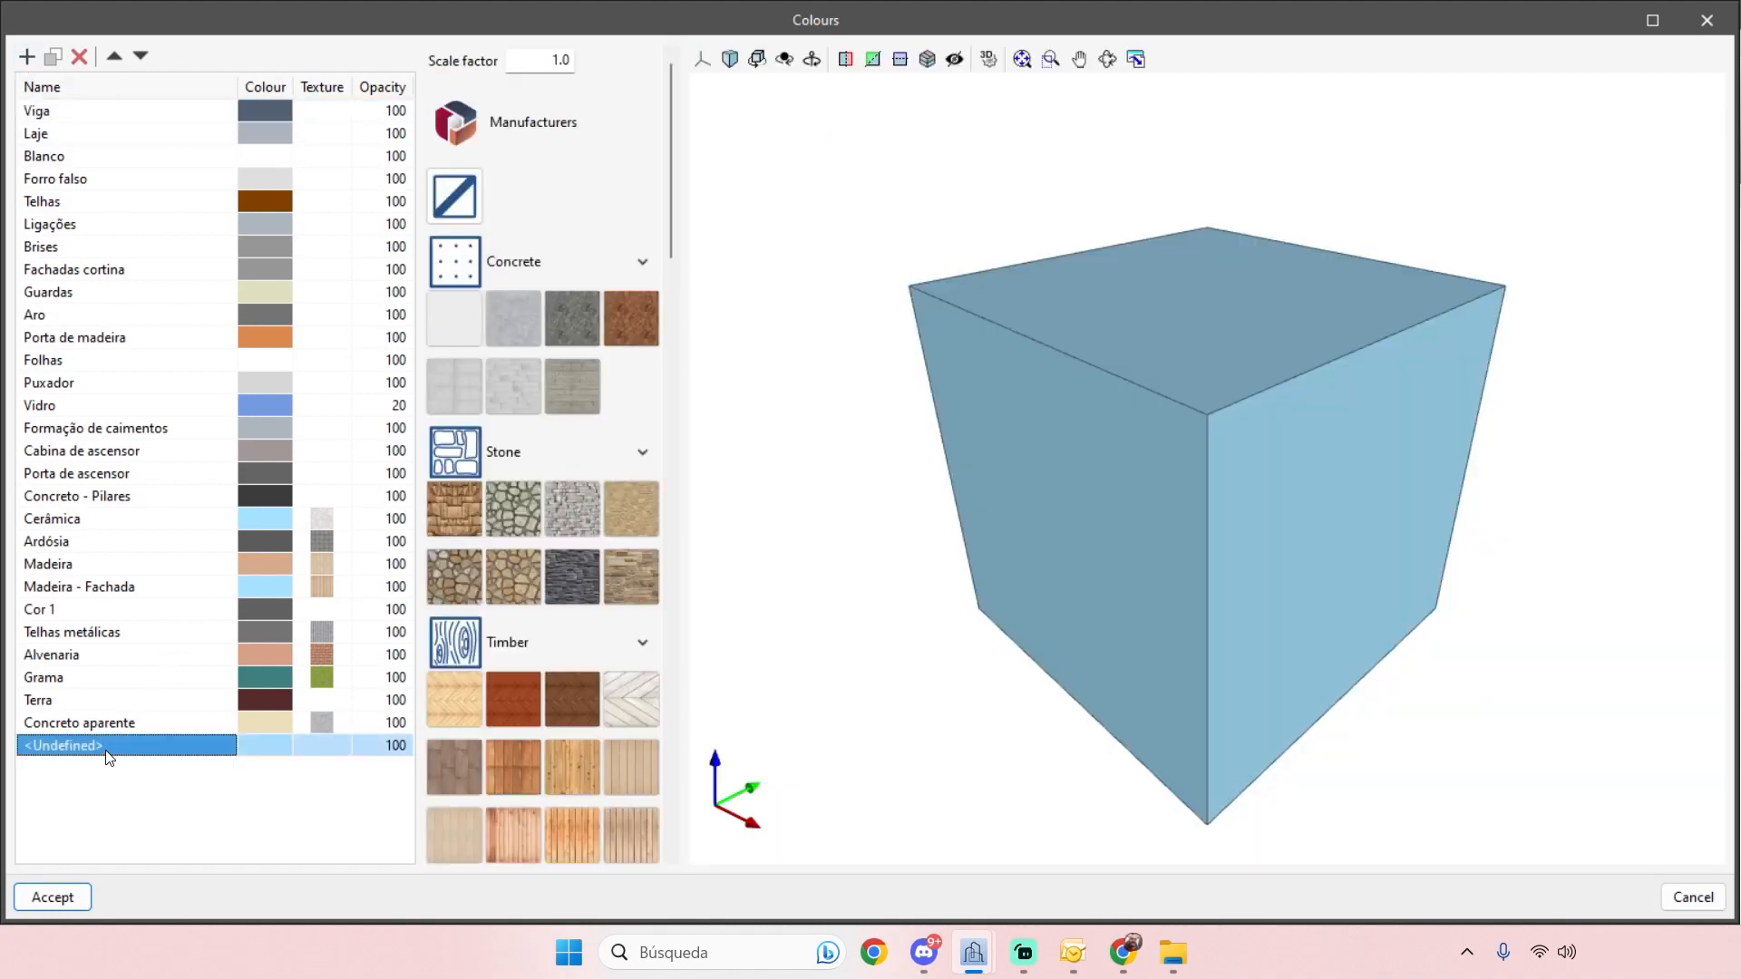
double_click(107, 750)
text(Color 1)
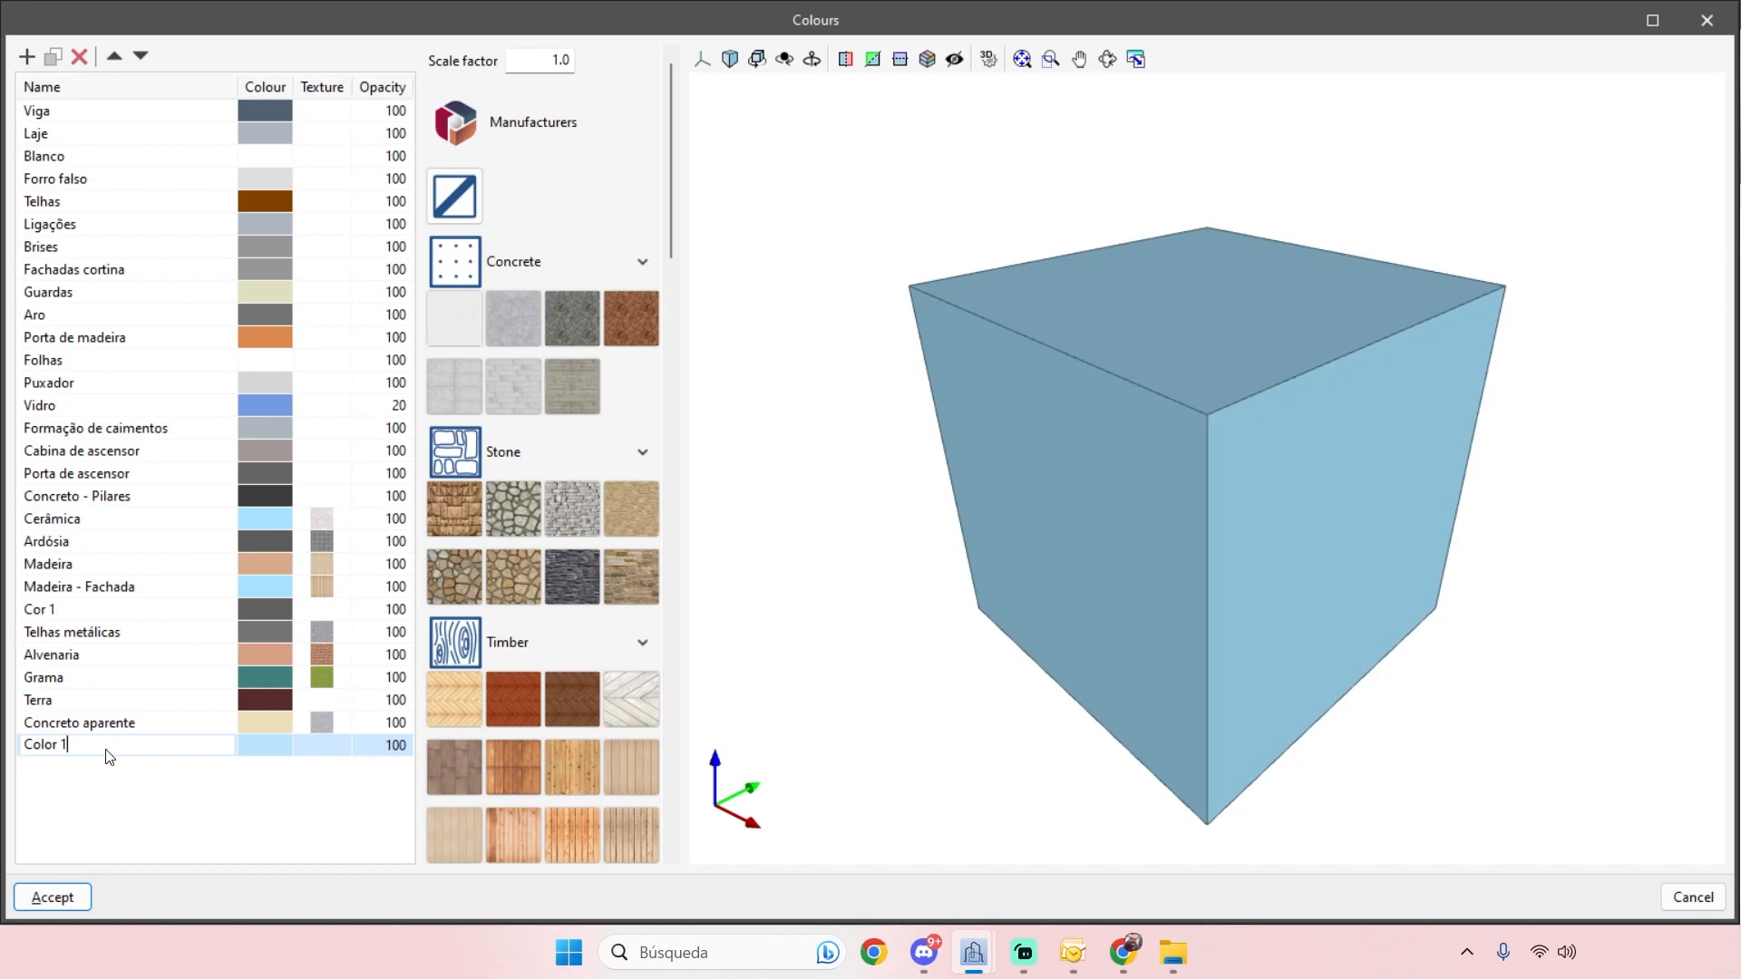
key(Return)
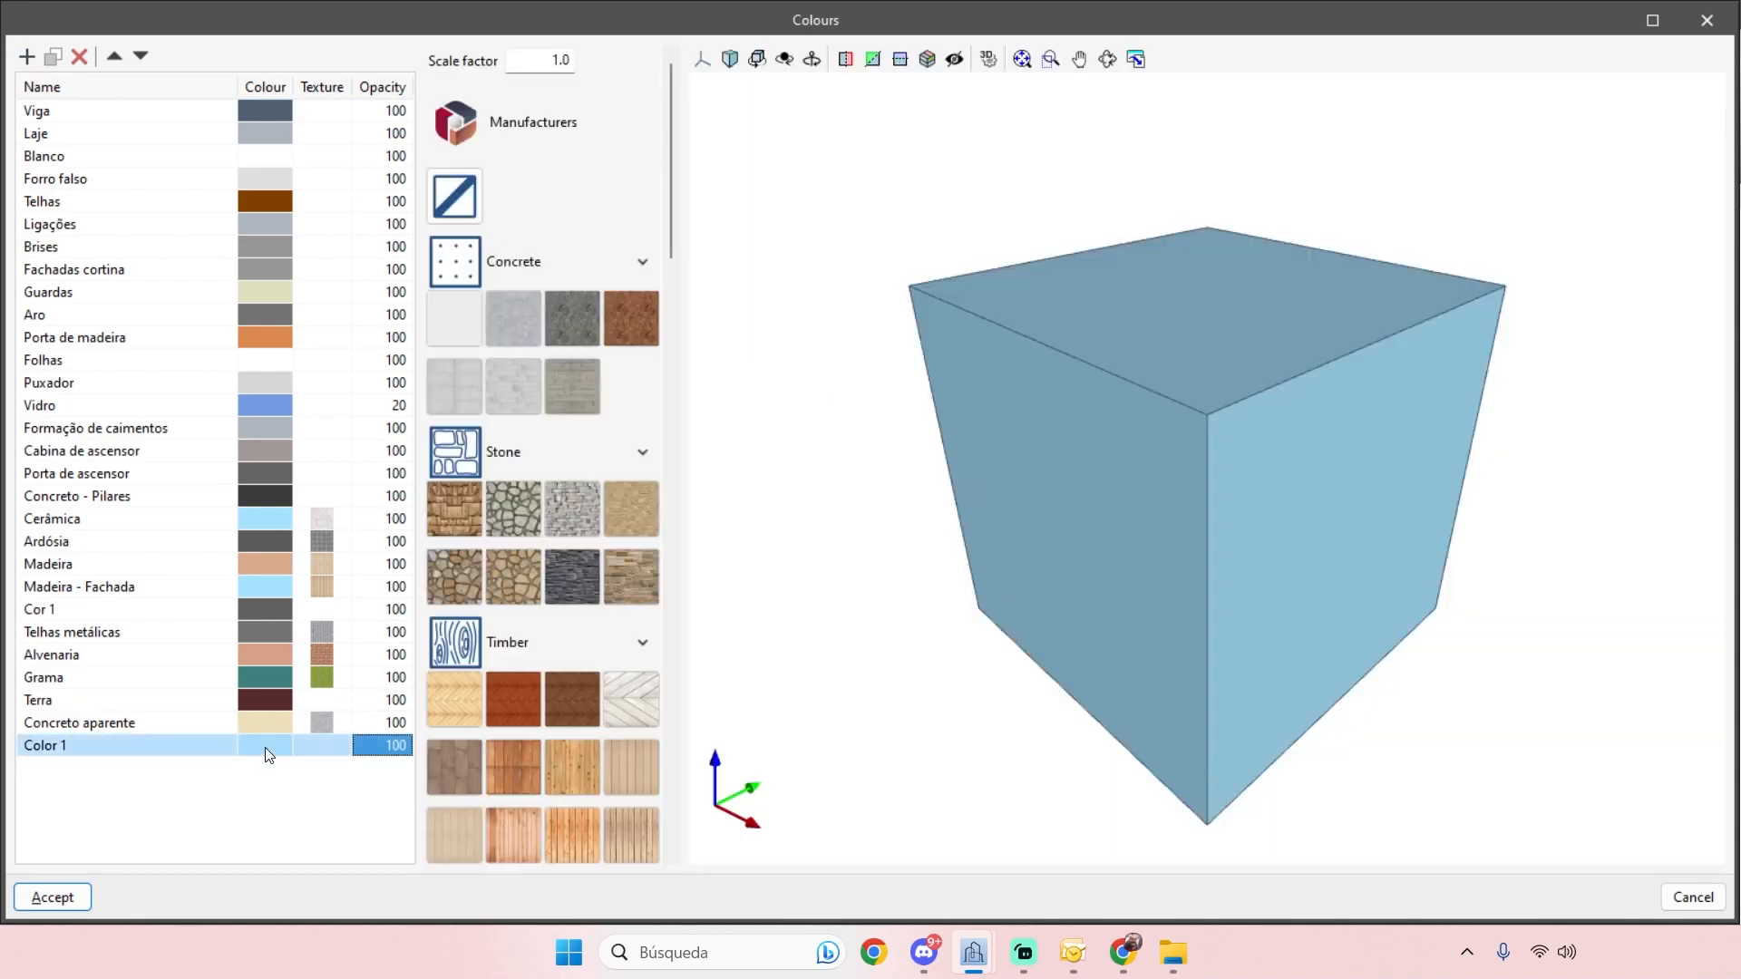
- Change the base colour of Color 1 to a light green and accept it
double_click(258, 744)
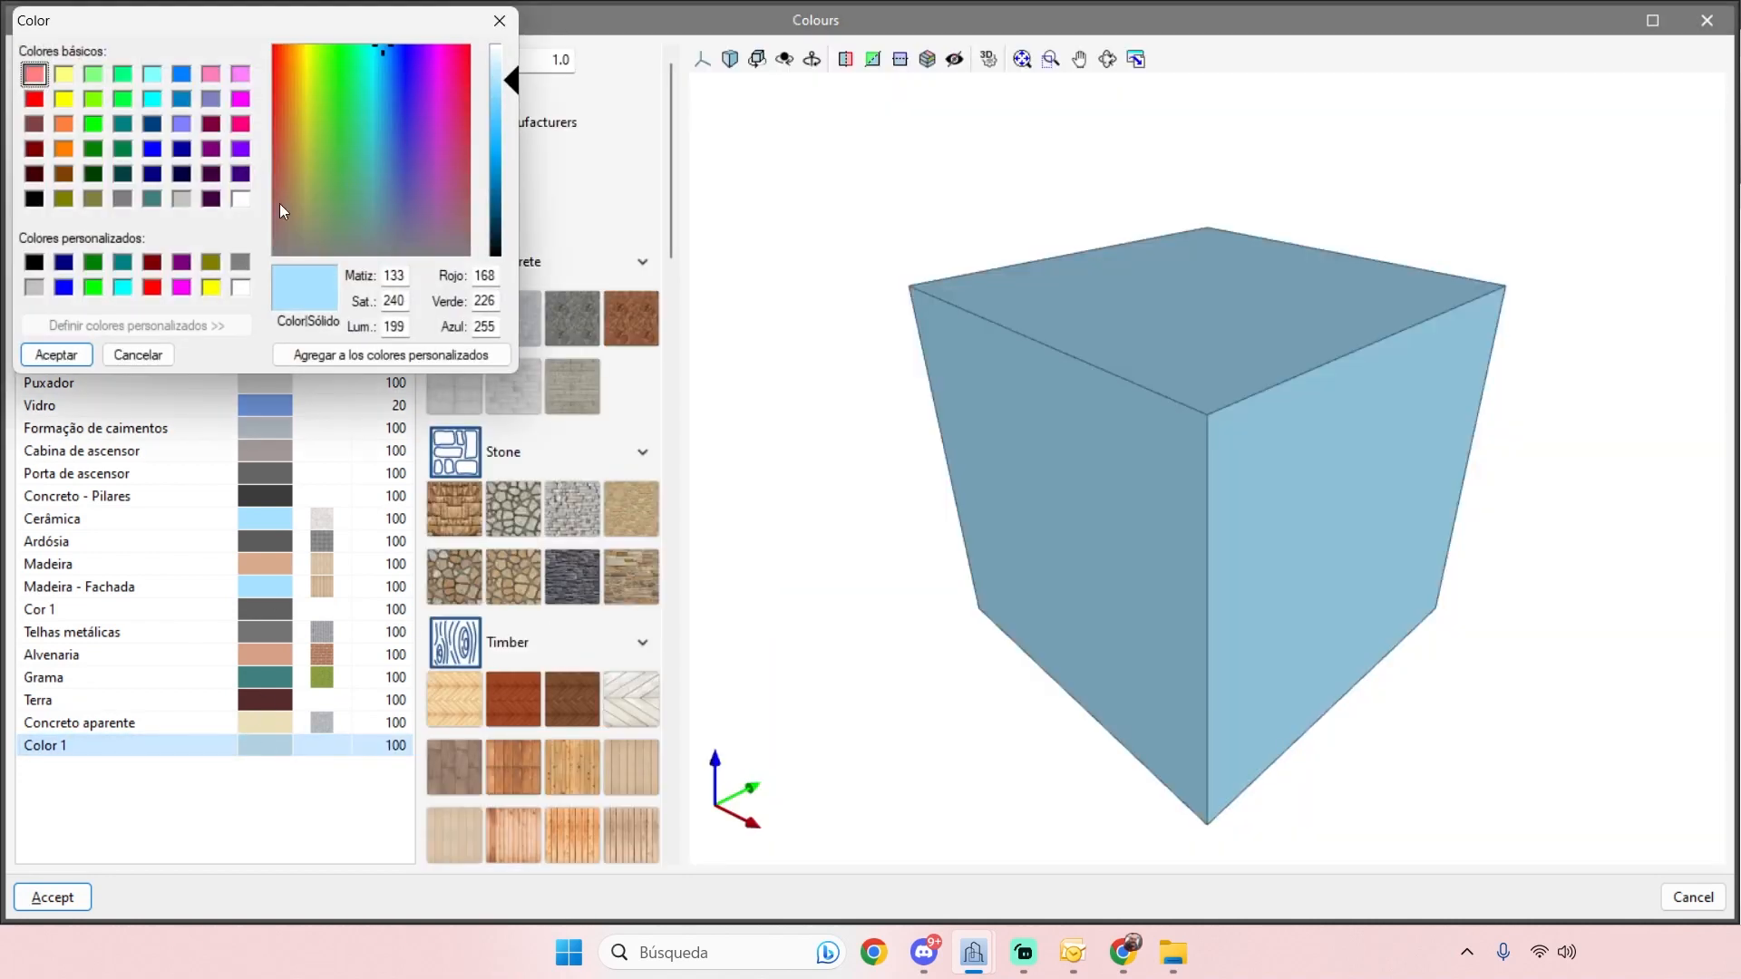
drag(338, 25, 453, 107)
drag(448, 237, 447, 184)
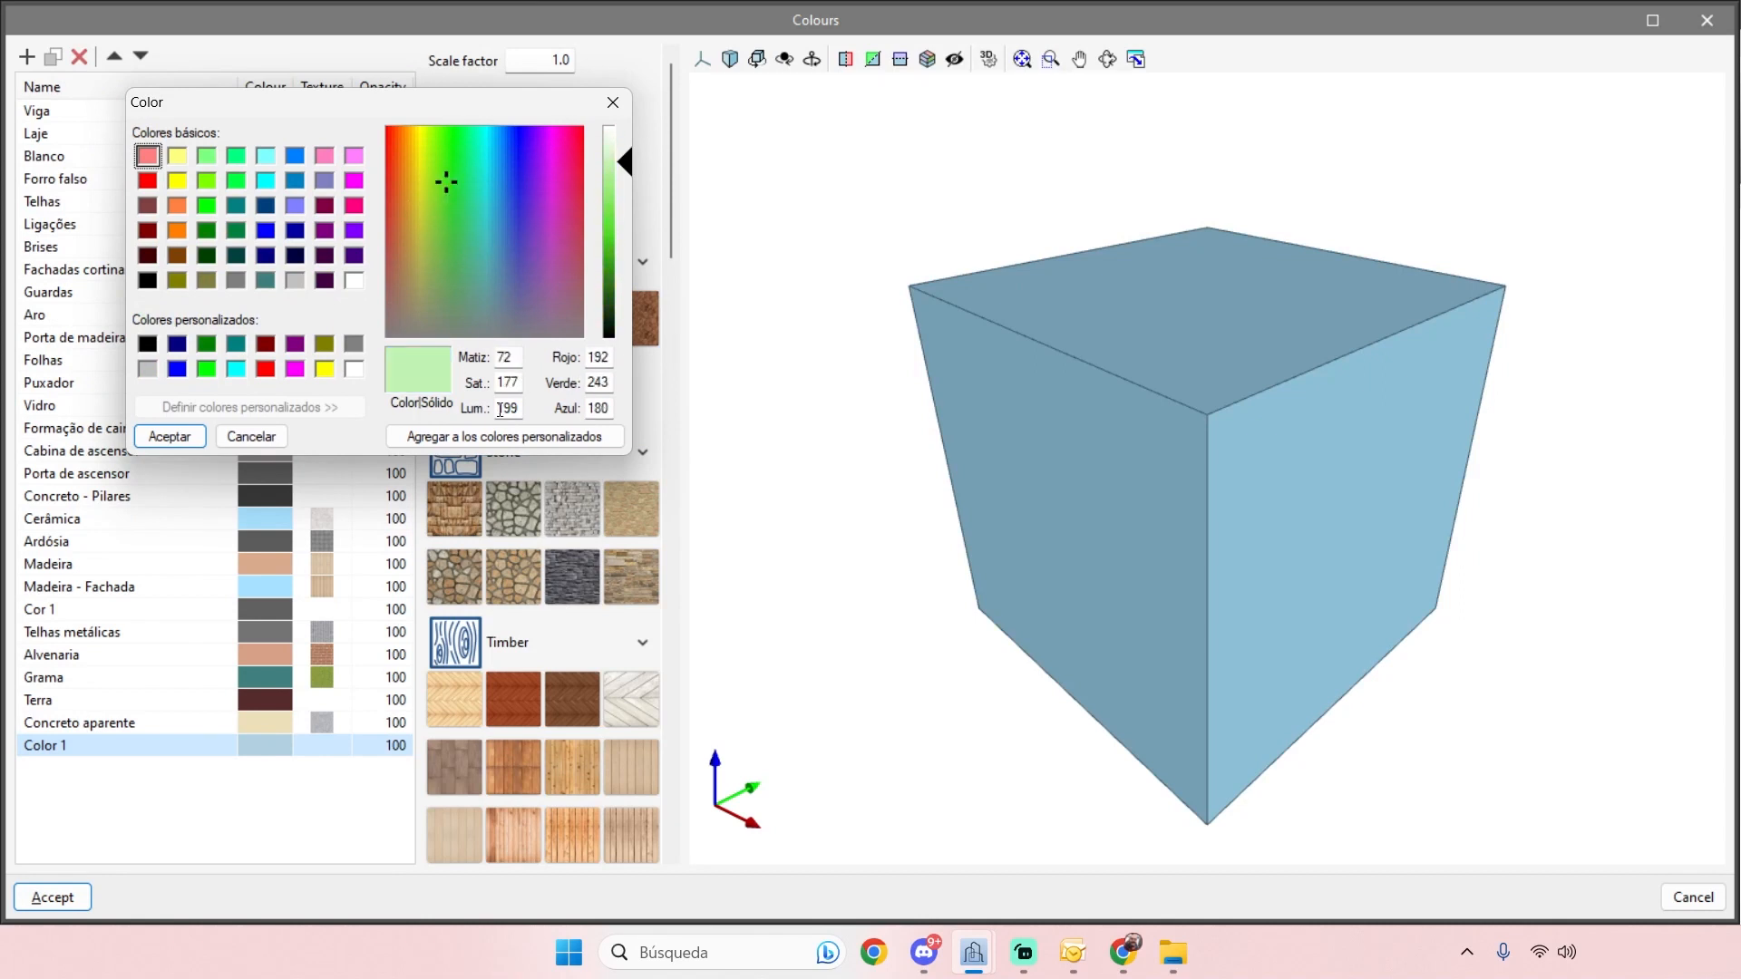
drag(533, 254, 461, 226)
click(169, 436)
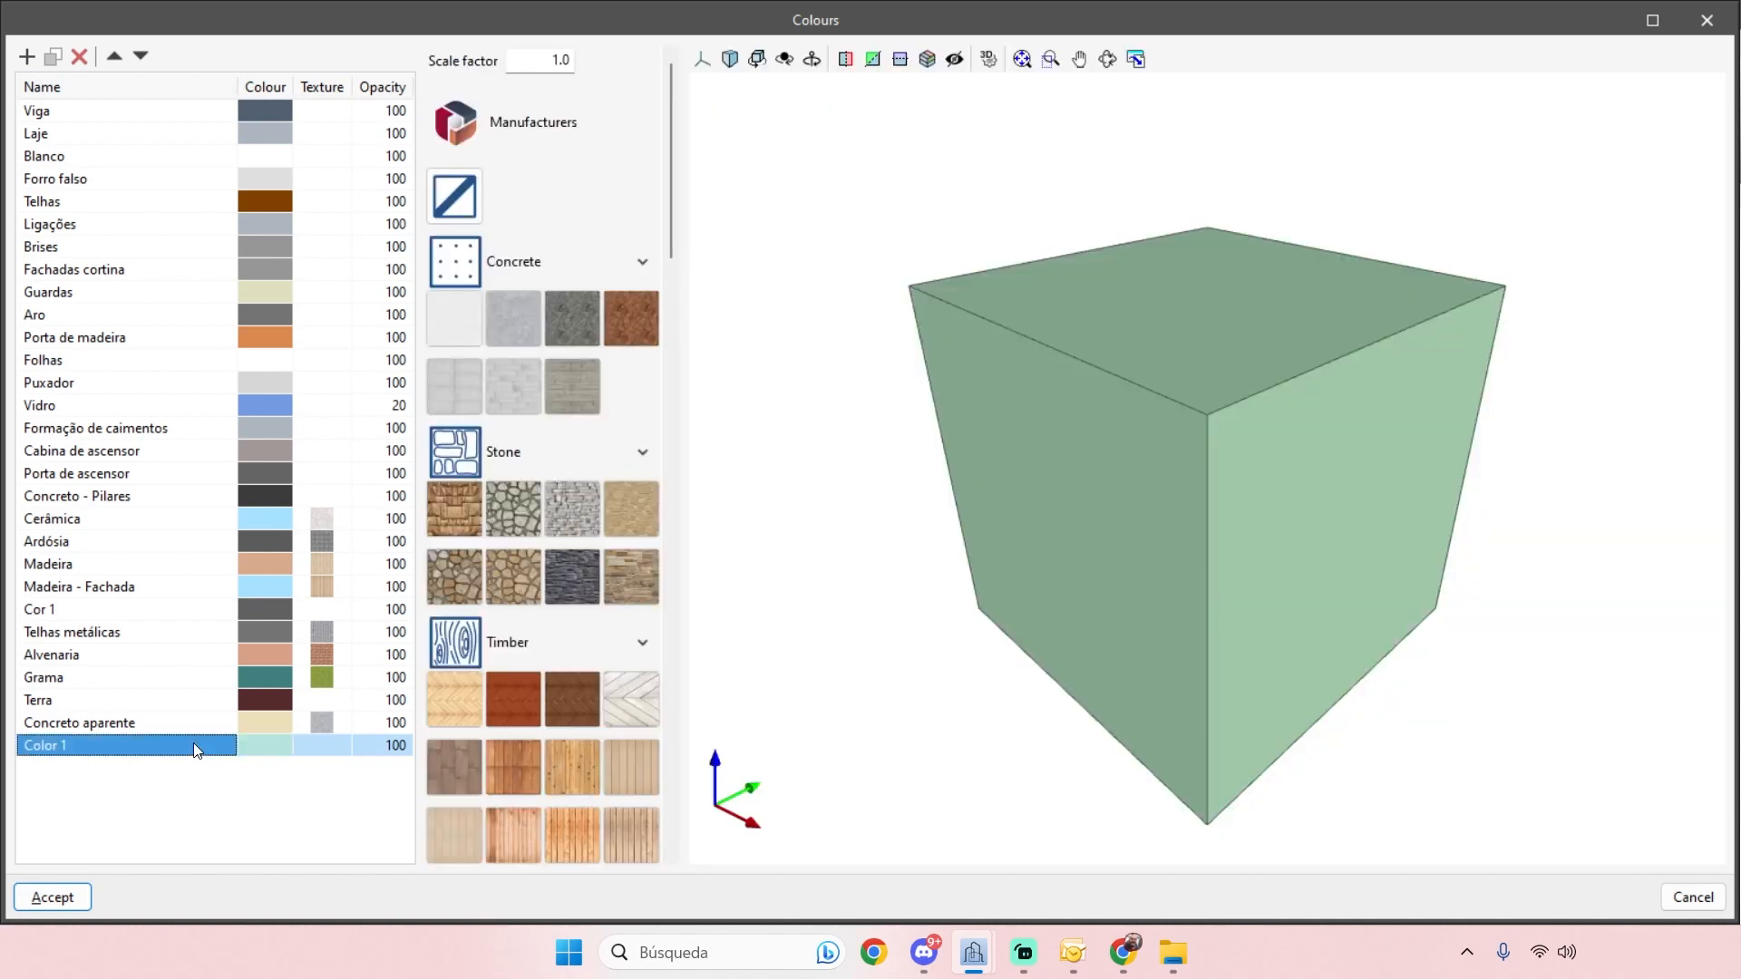
- Rename the Color 1 entry as Grass
double_click(194, 743)
text(Grass)
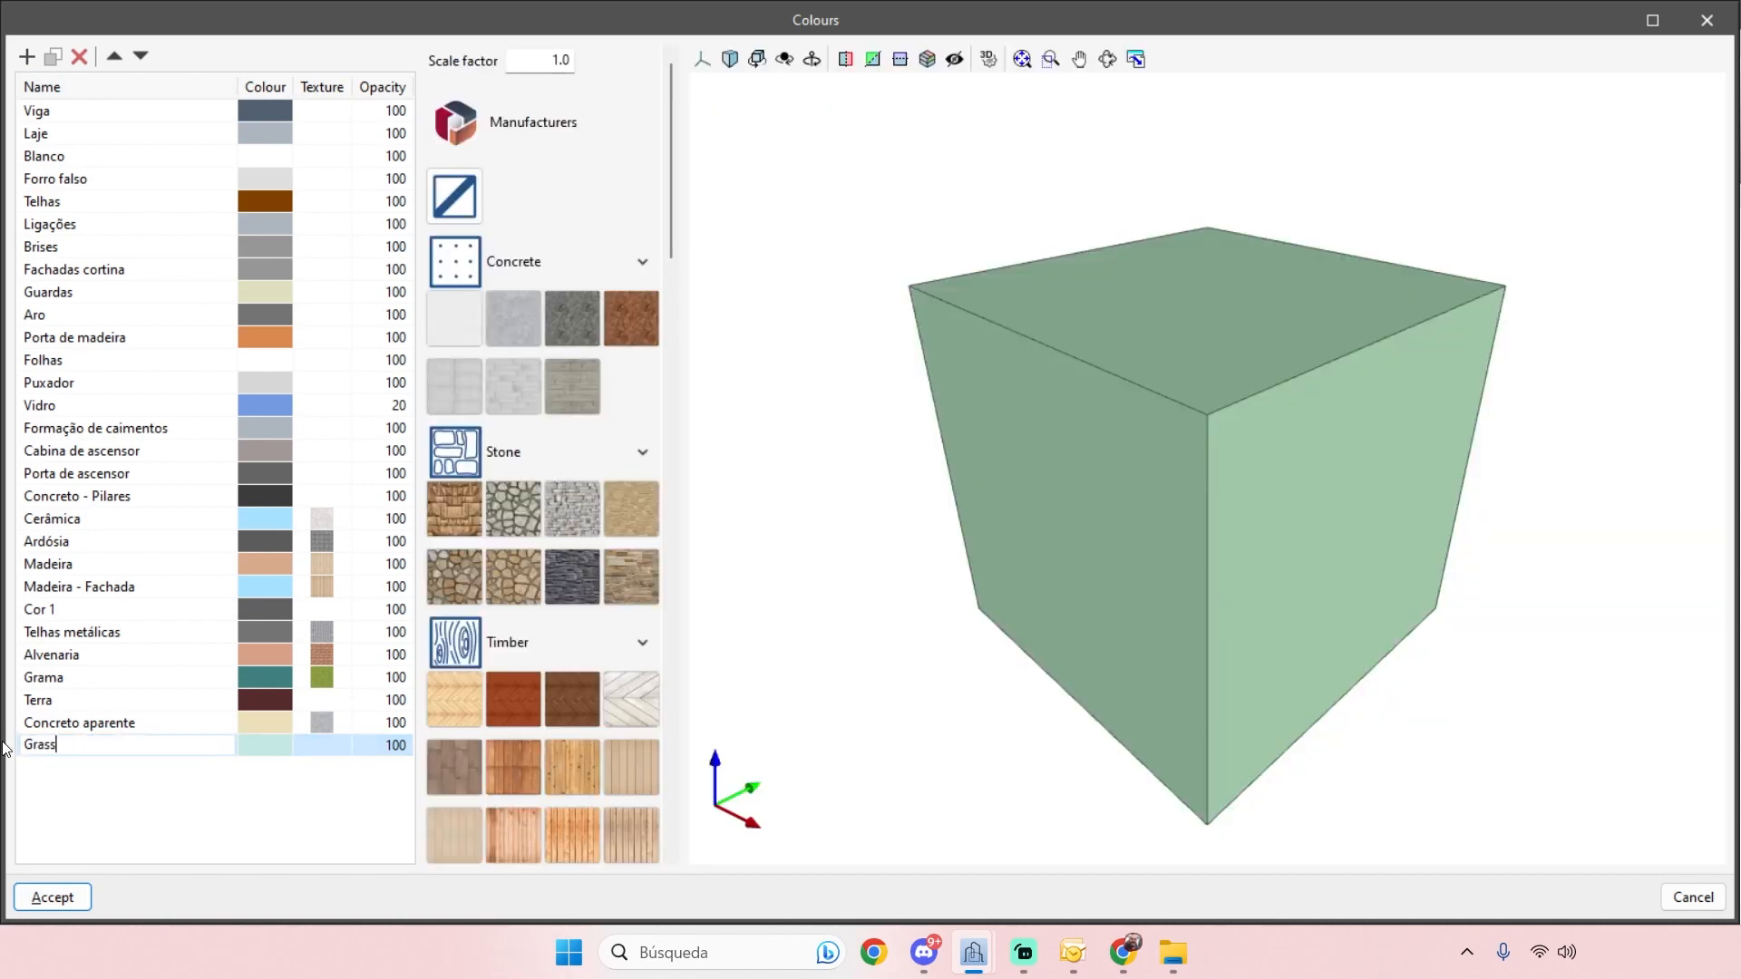
key(Return)
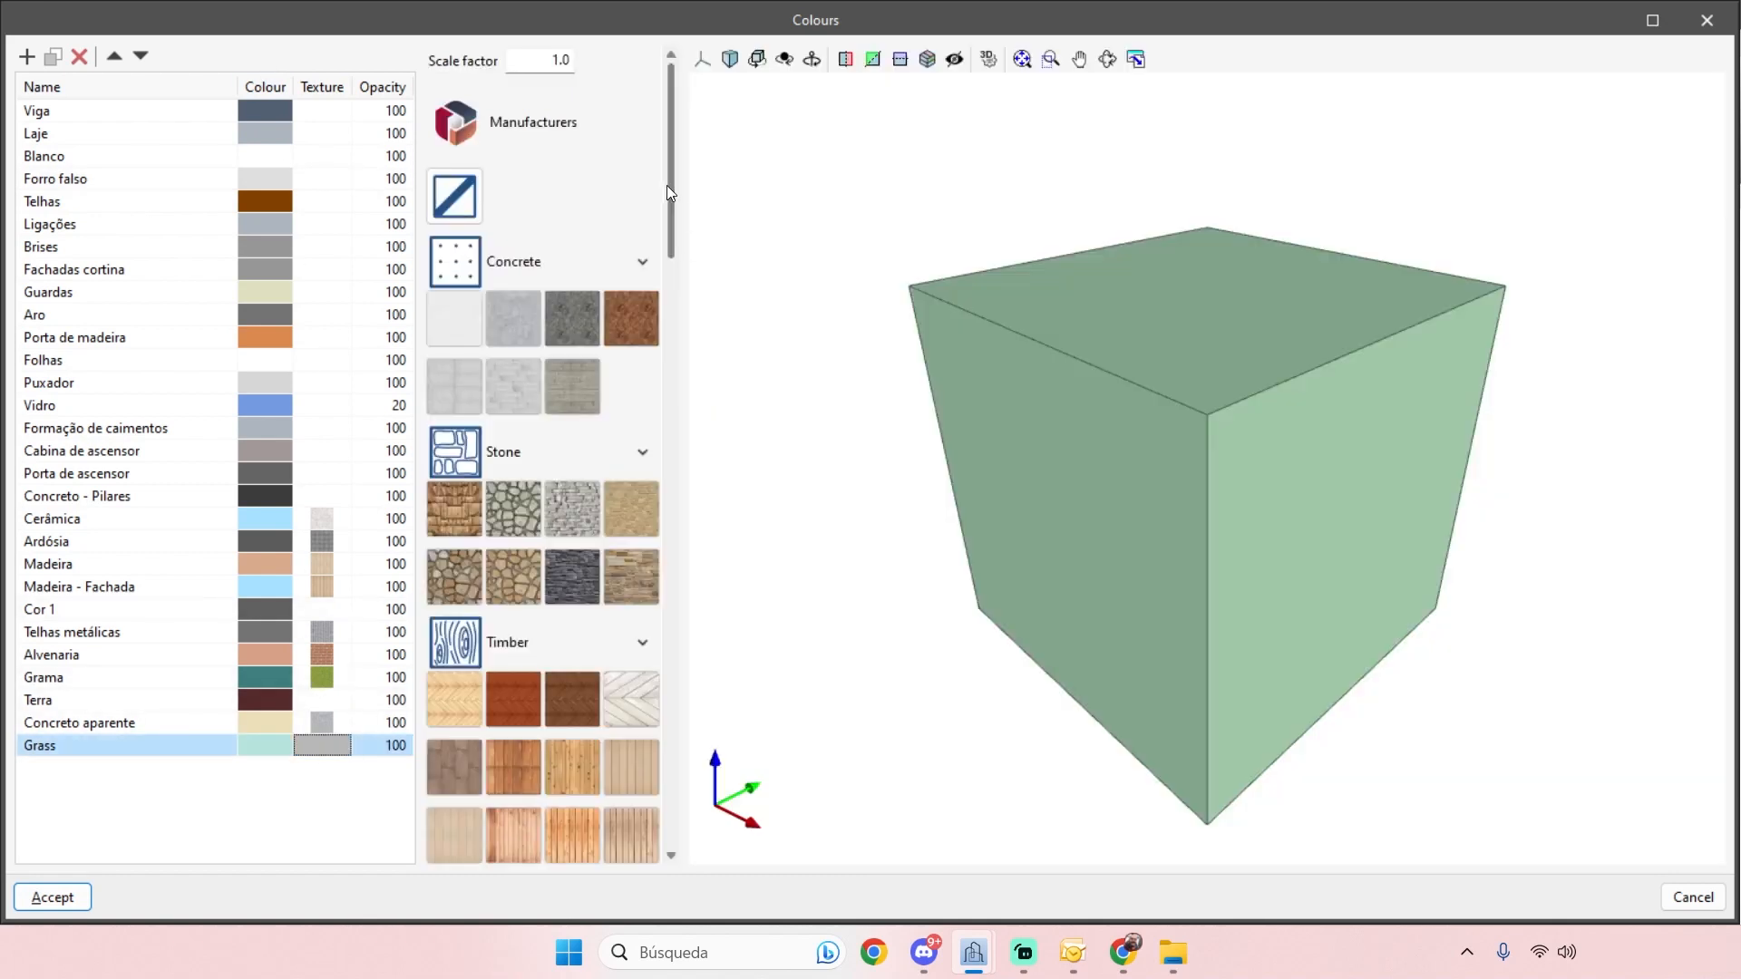
- Apply the dark green grass texture to the Grass colour and save the colour list
drag(671, 185, 649, 505)
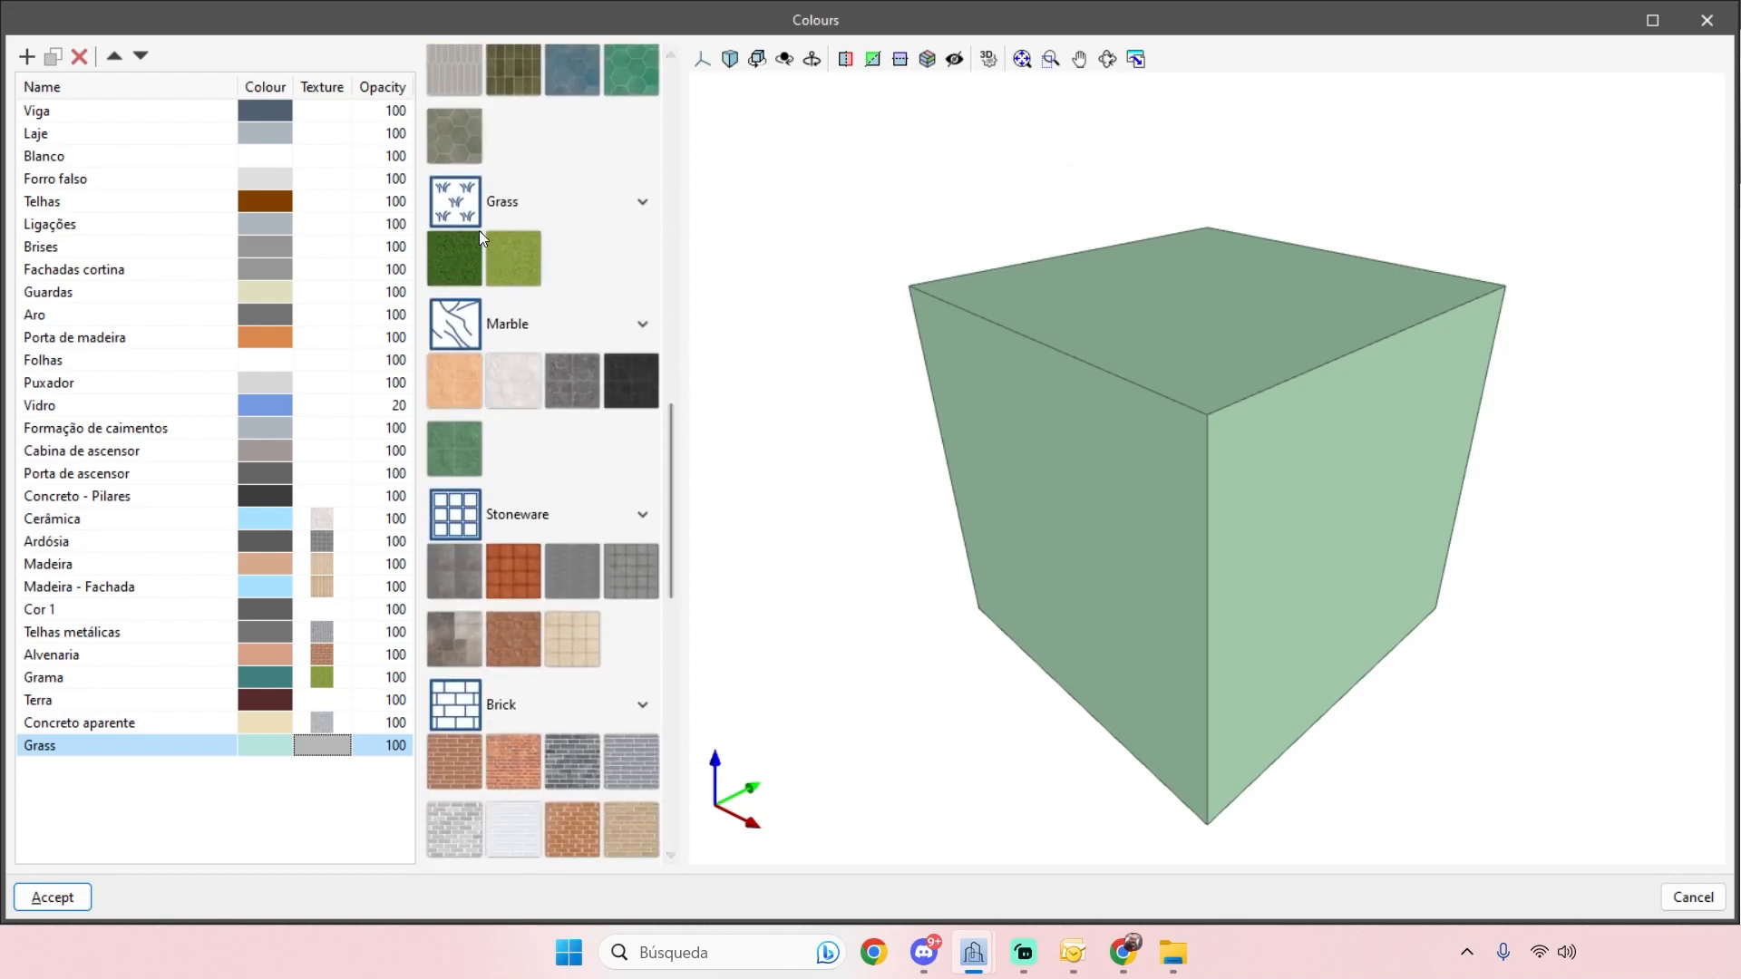
click(501, 274)
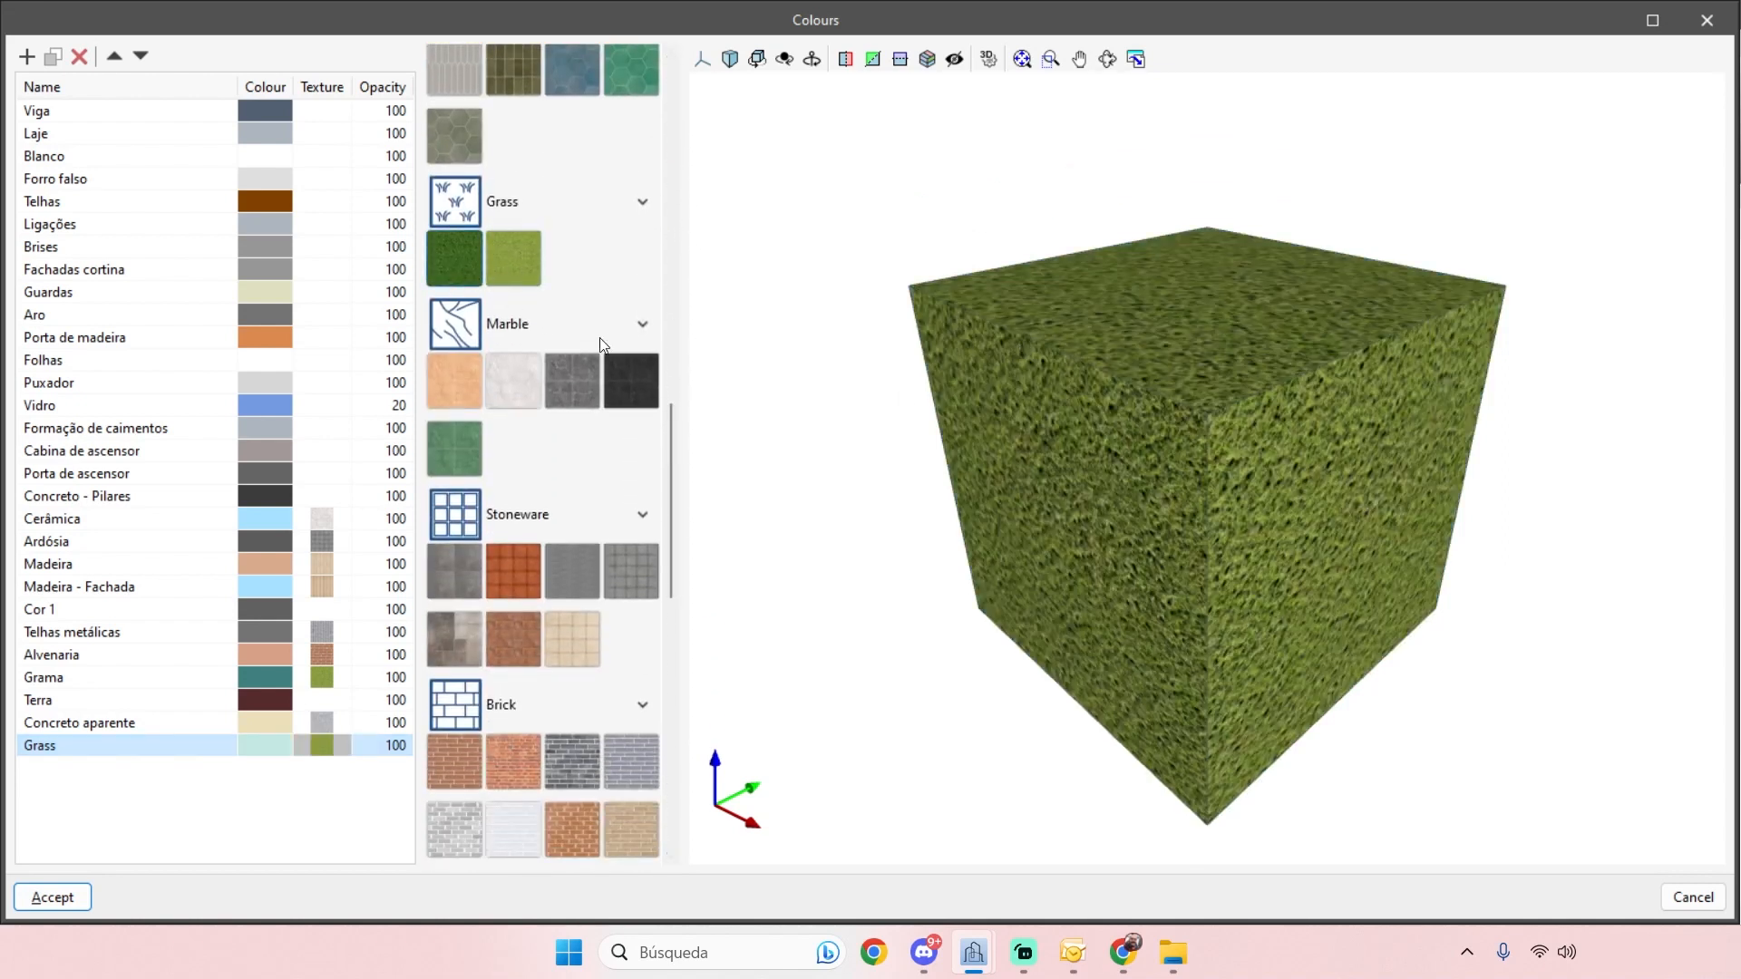
click(458, 261)
drag(390, 681, 265, 750)
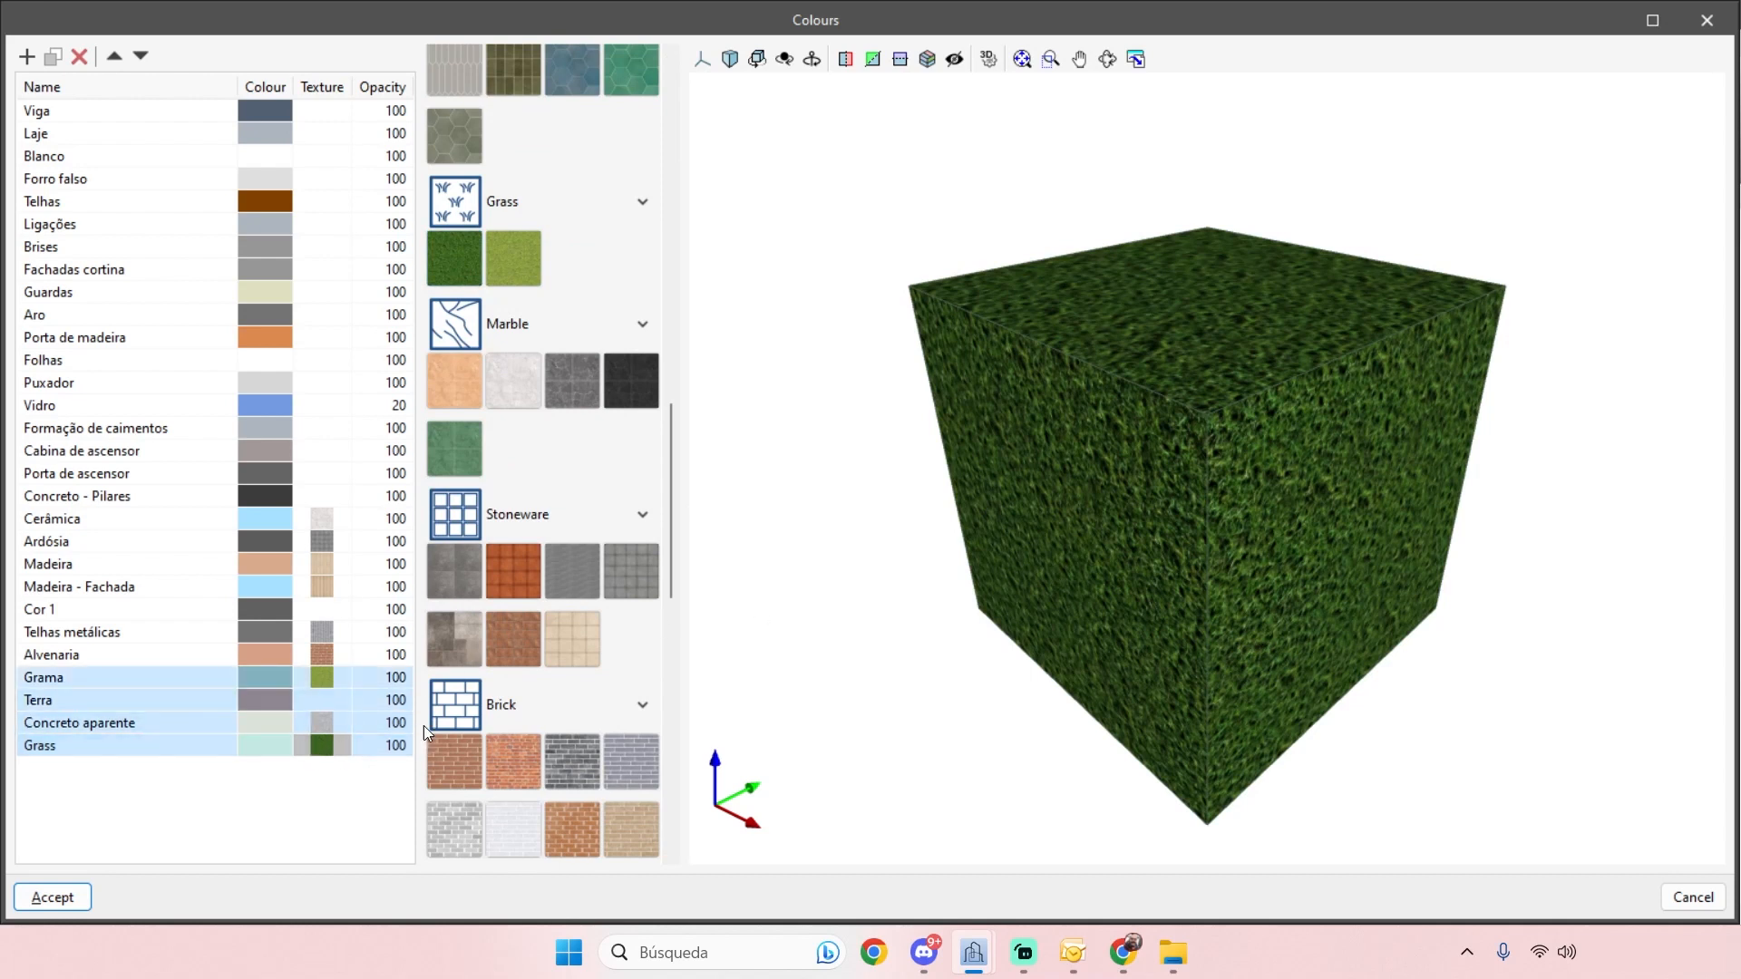
drag(672, 538, 672, 187)
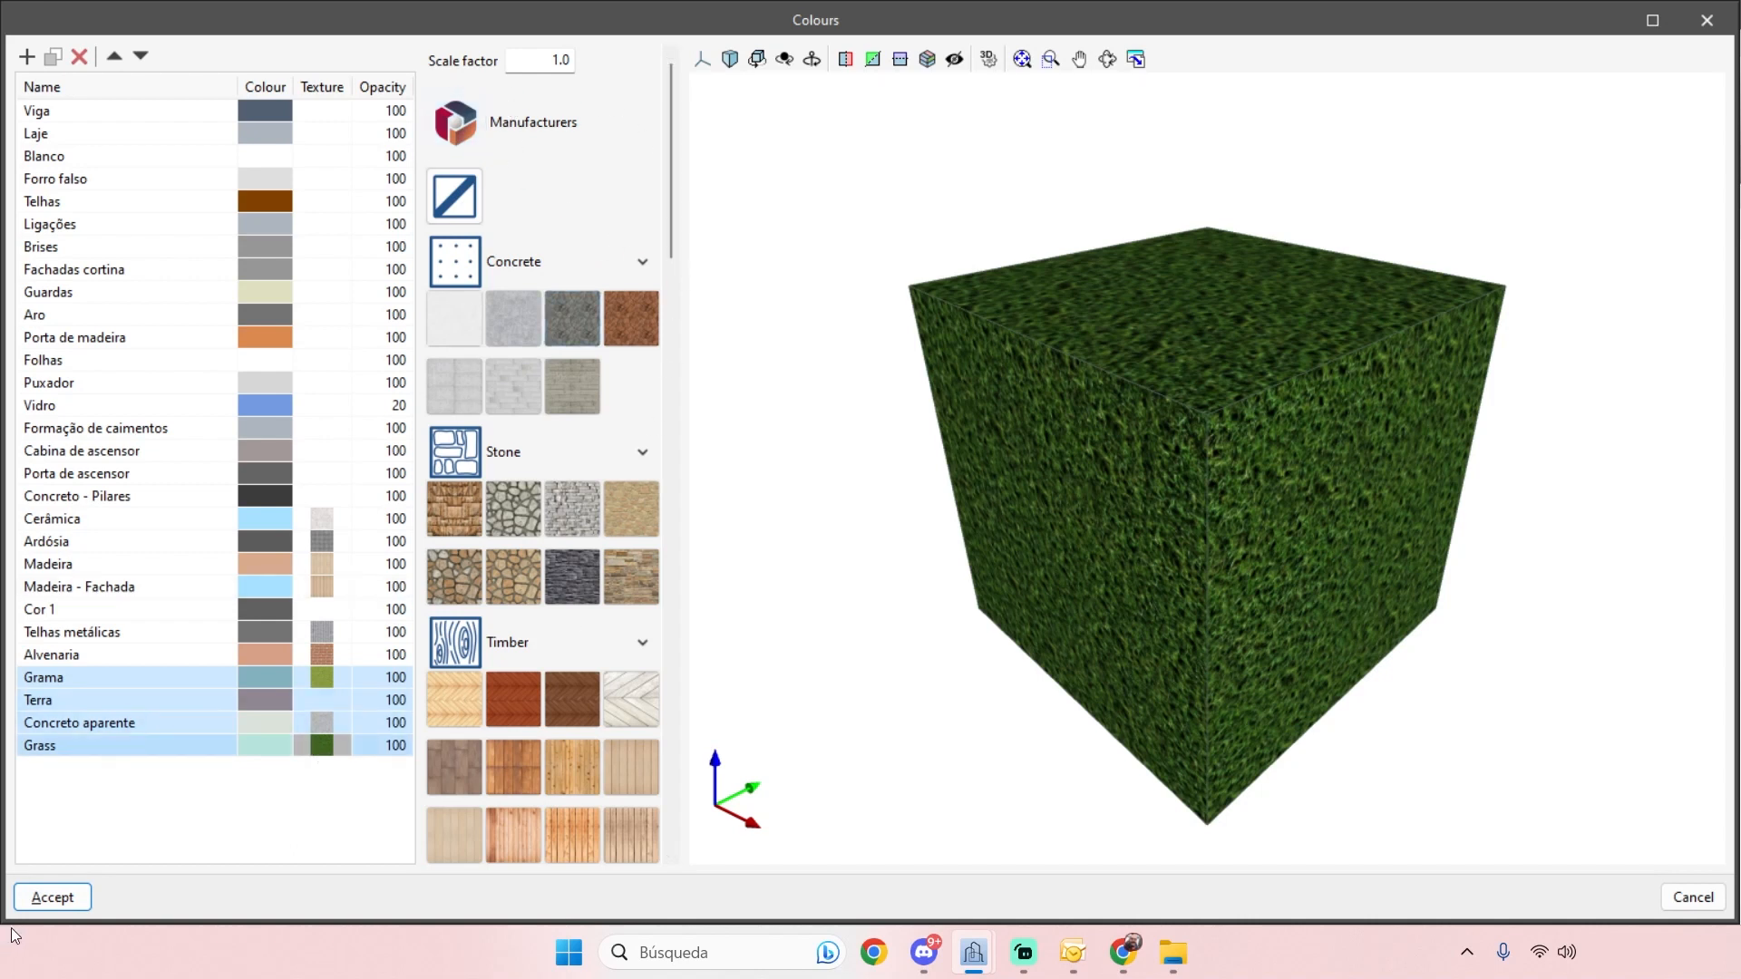
click(52, 897)
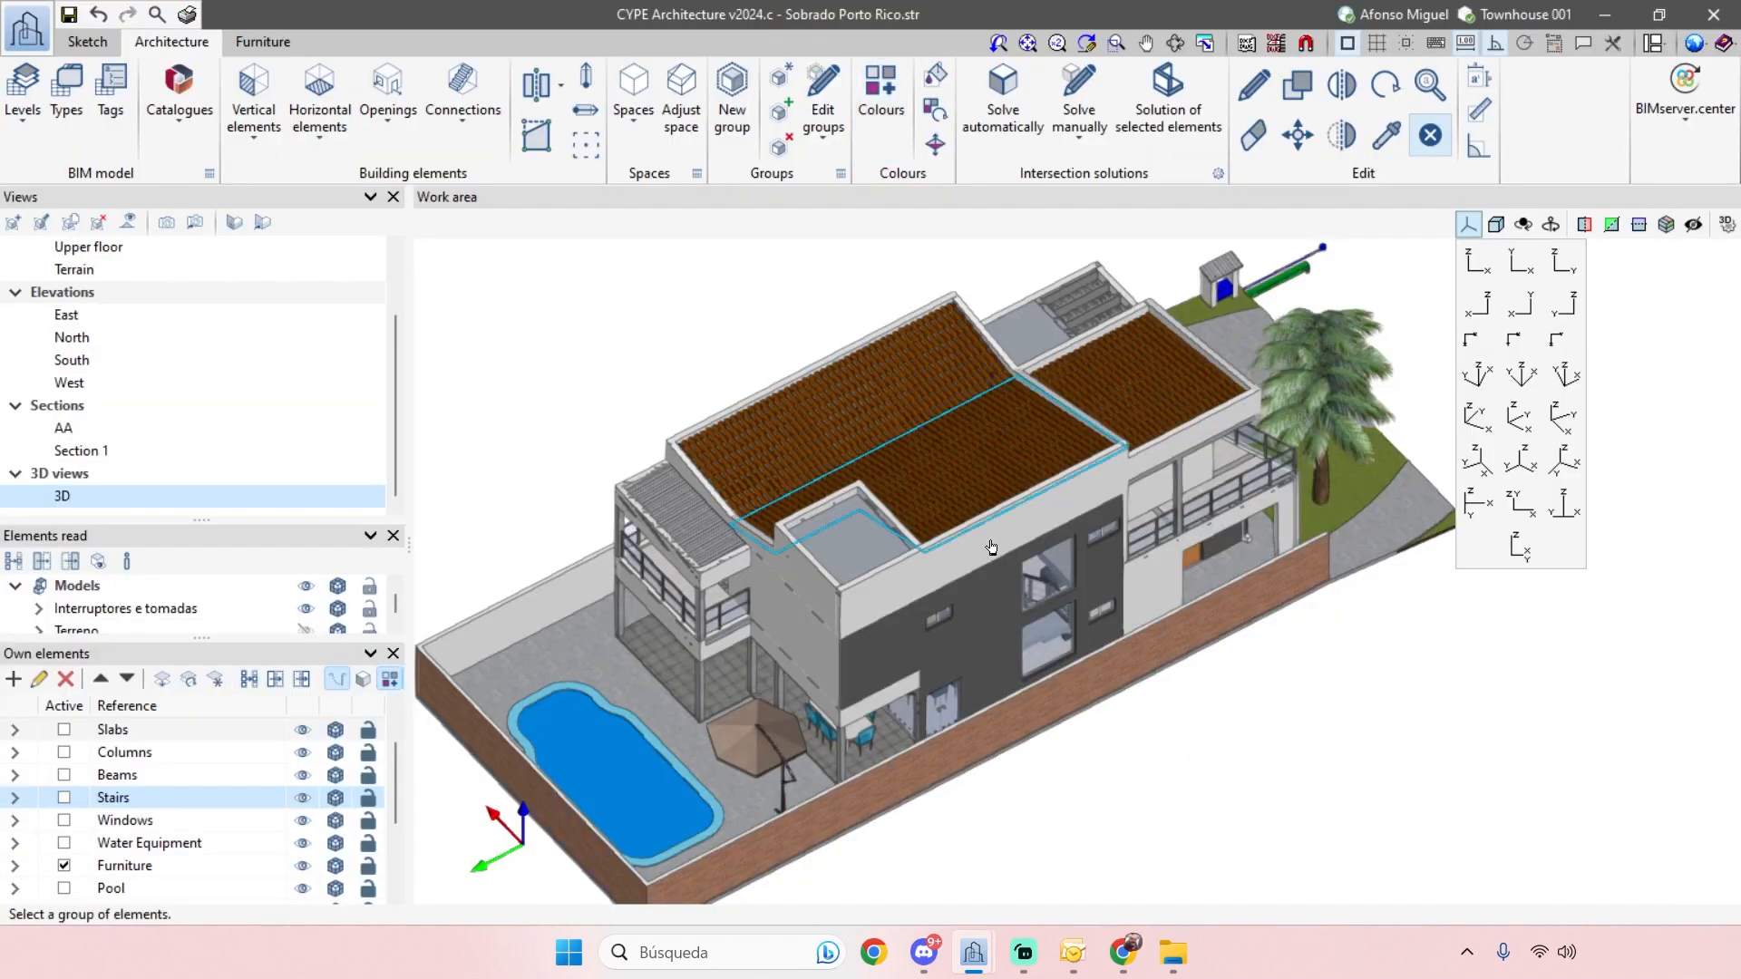
- Open the Terrain - grass floor slab type for editing
click(66, 95)
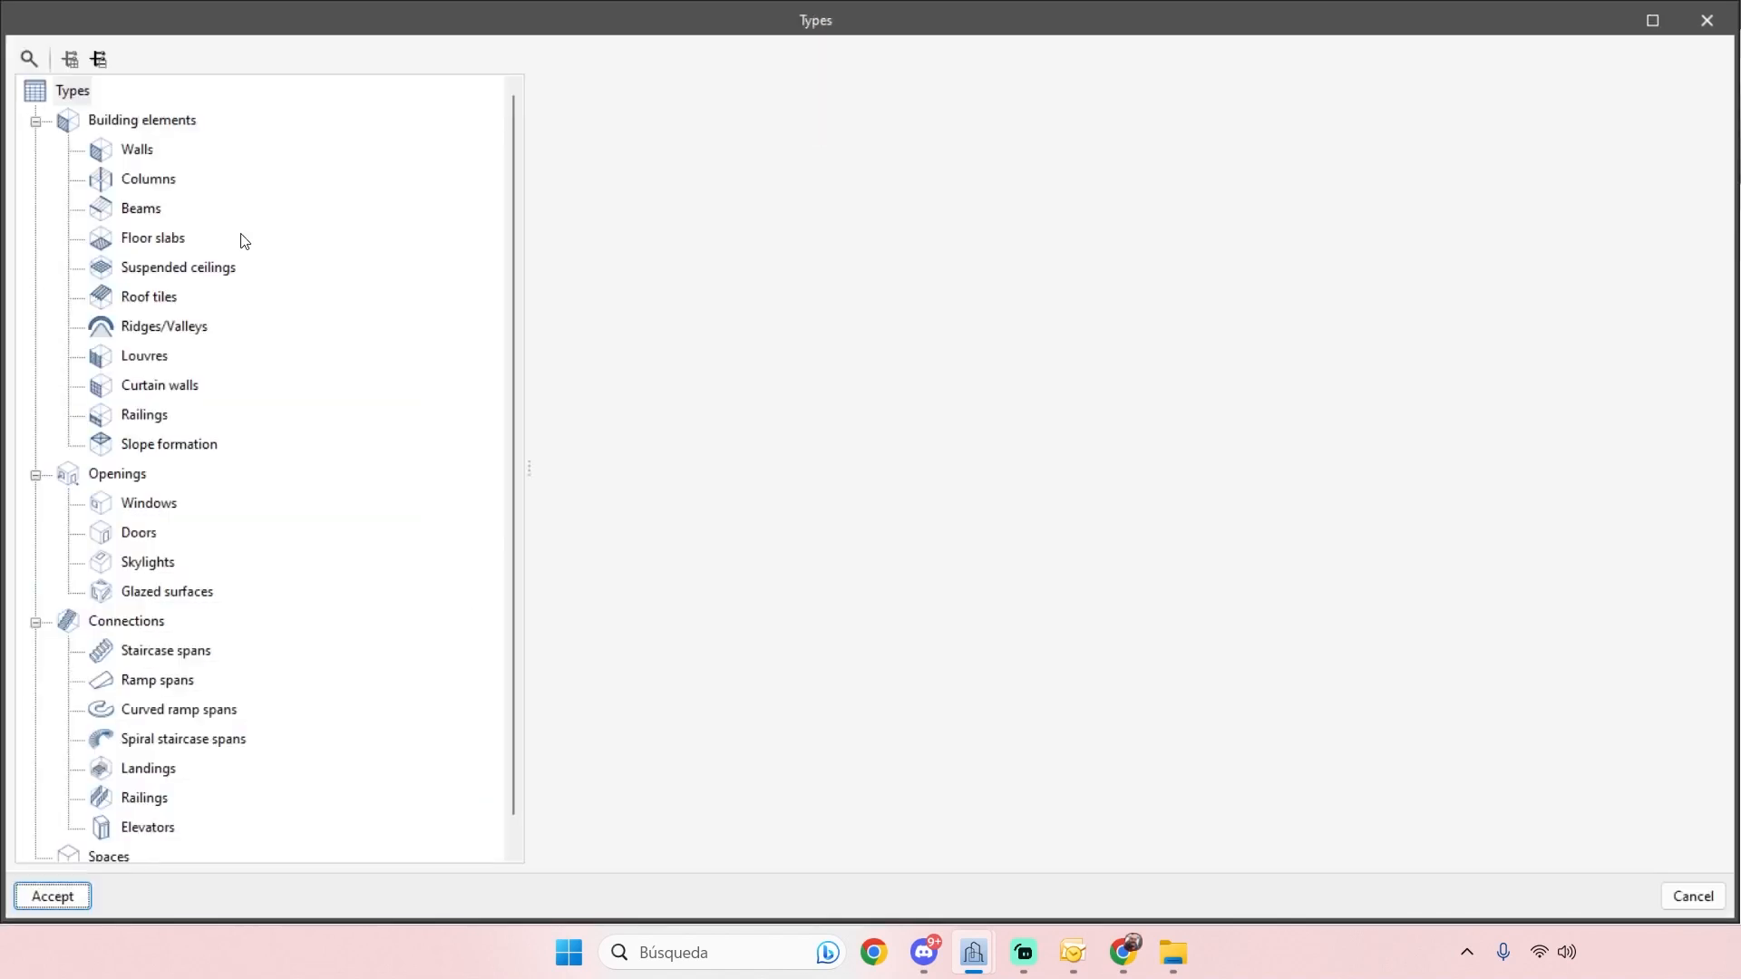
click(147, 242)
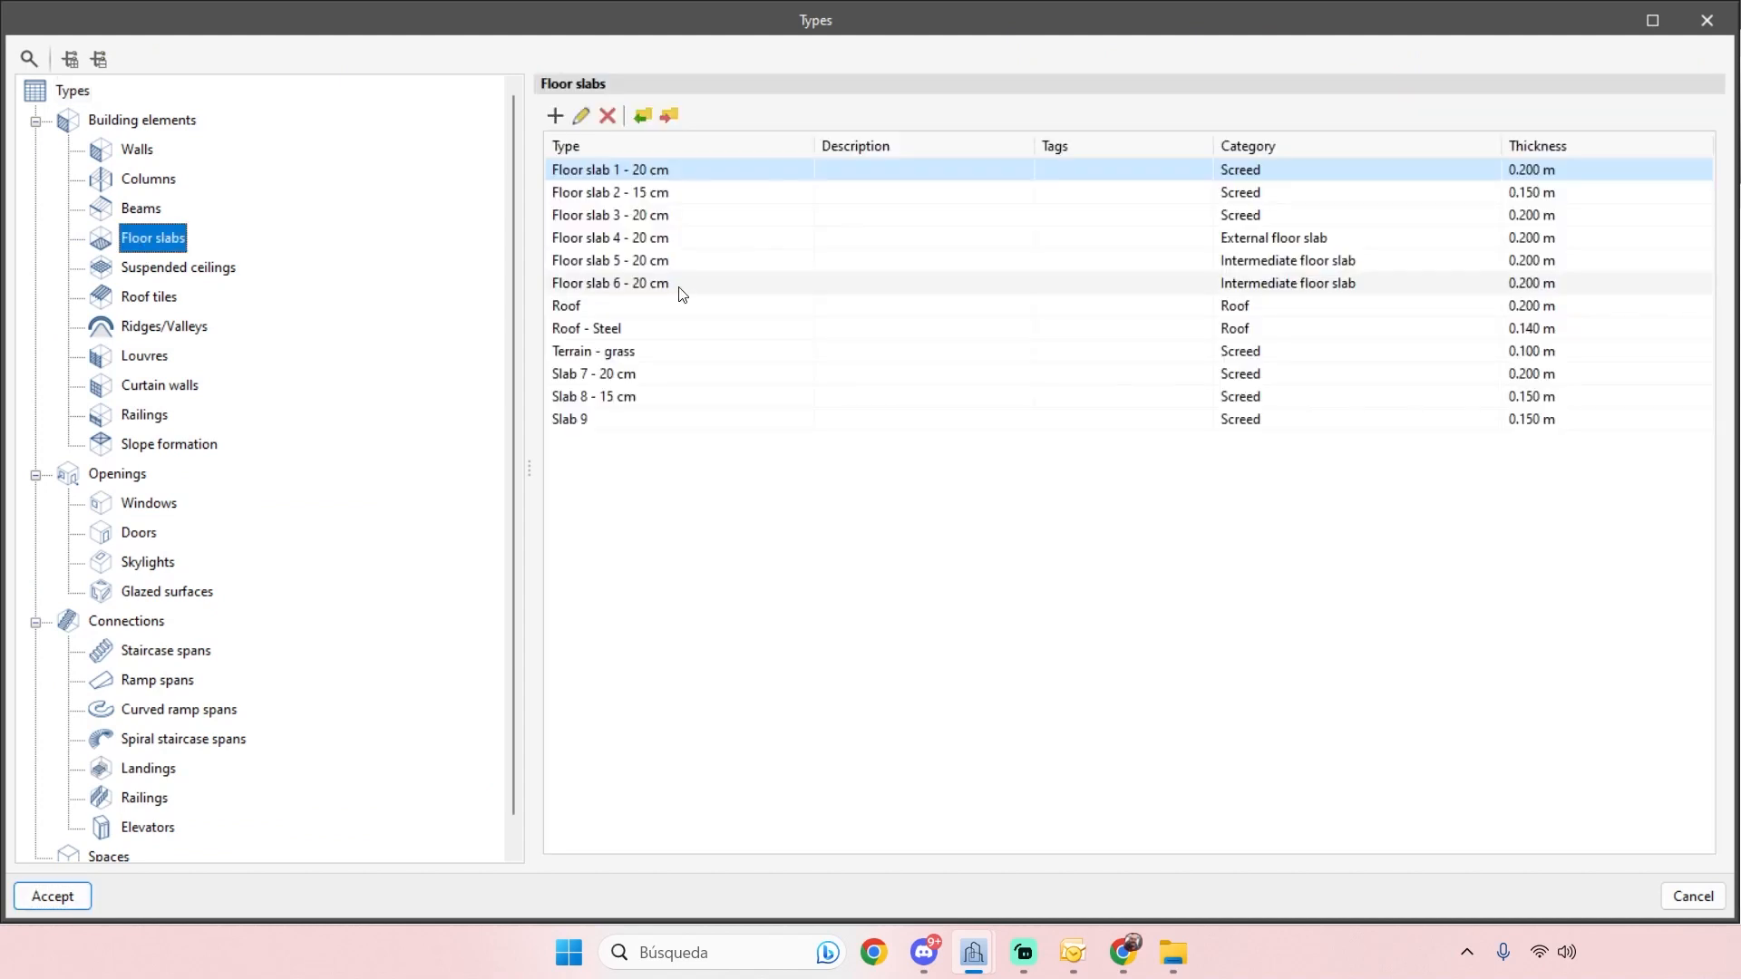
click(621, 353)
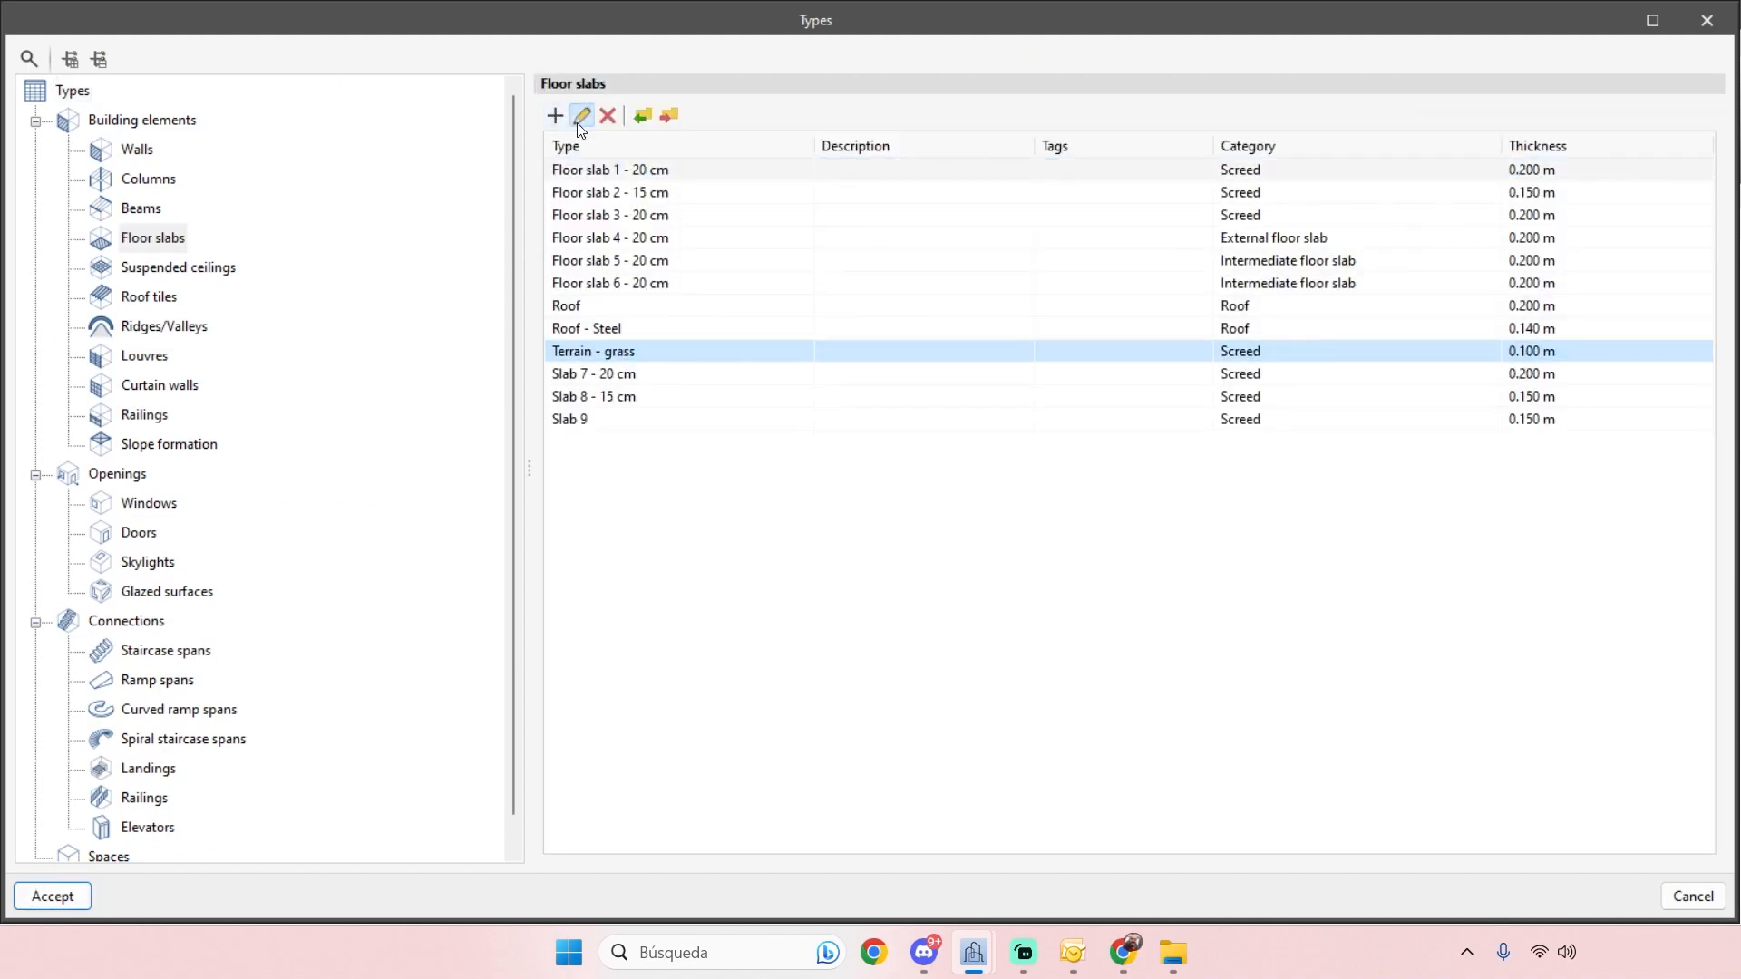
click(580, 116)
- Set the top face of the Terrain - grass slab type to Grass and accept the type changes
click(758, 609)
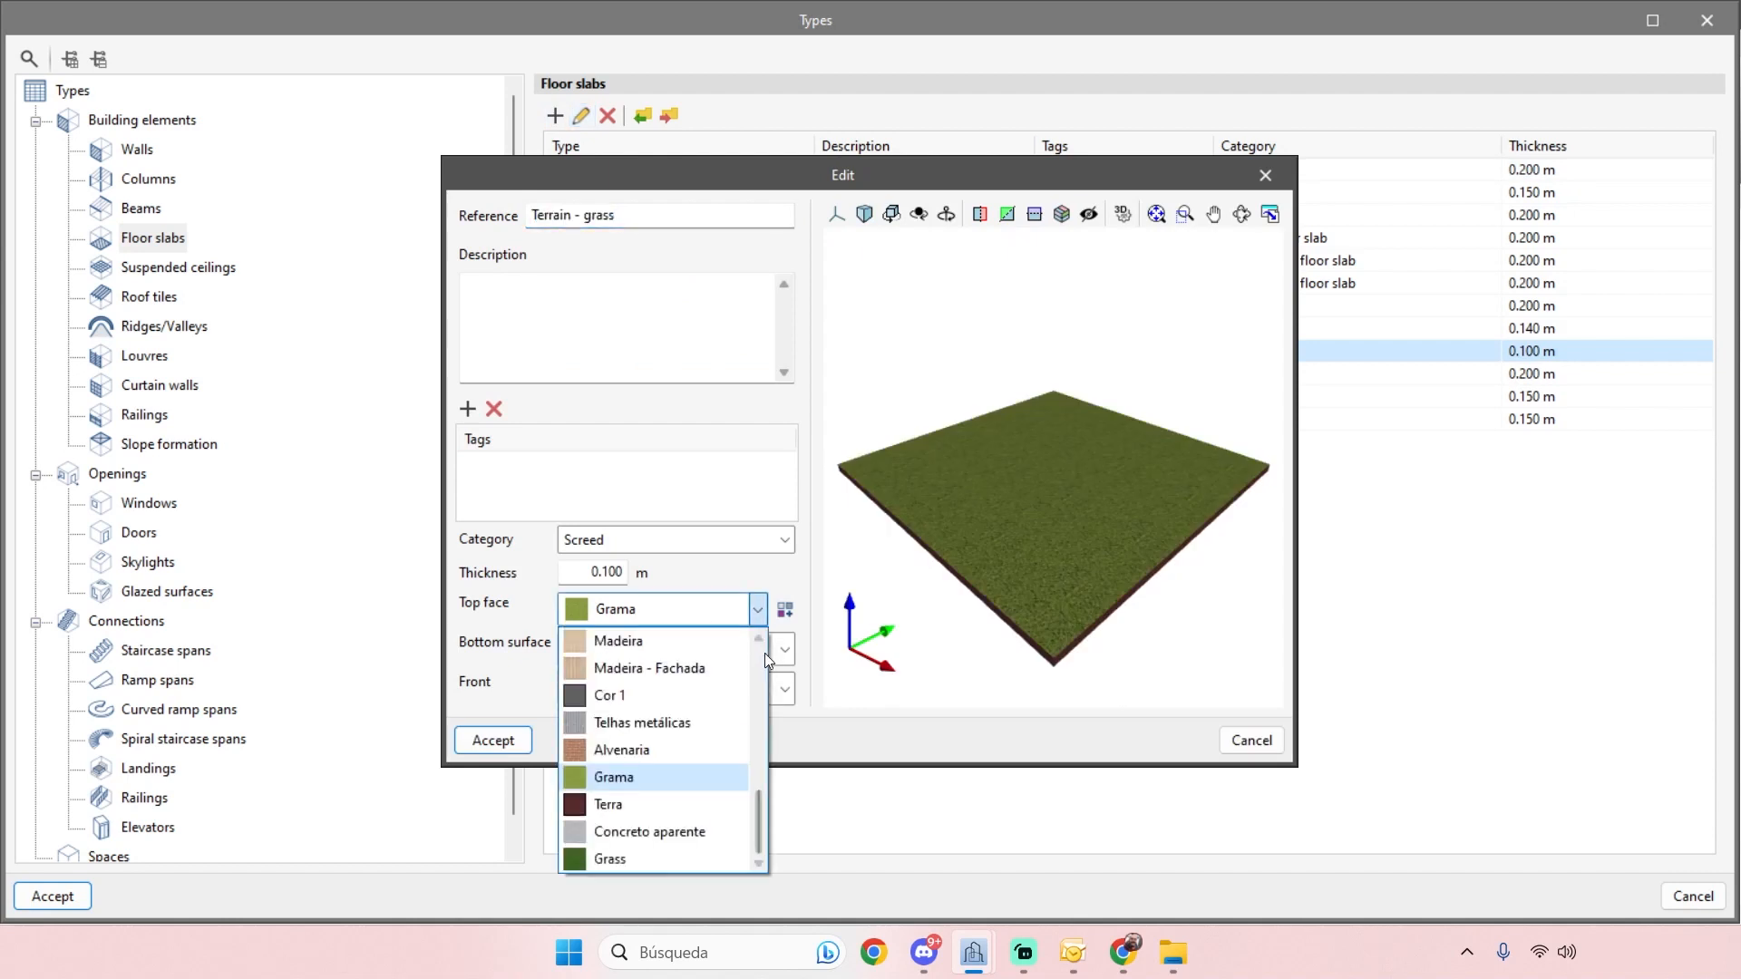
mouse_move(760, 829)
mouse_down()
mouse_move(770, 671)
mouse_move(769, 847)
mouse_up()
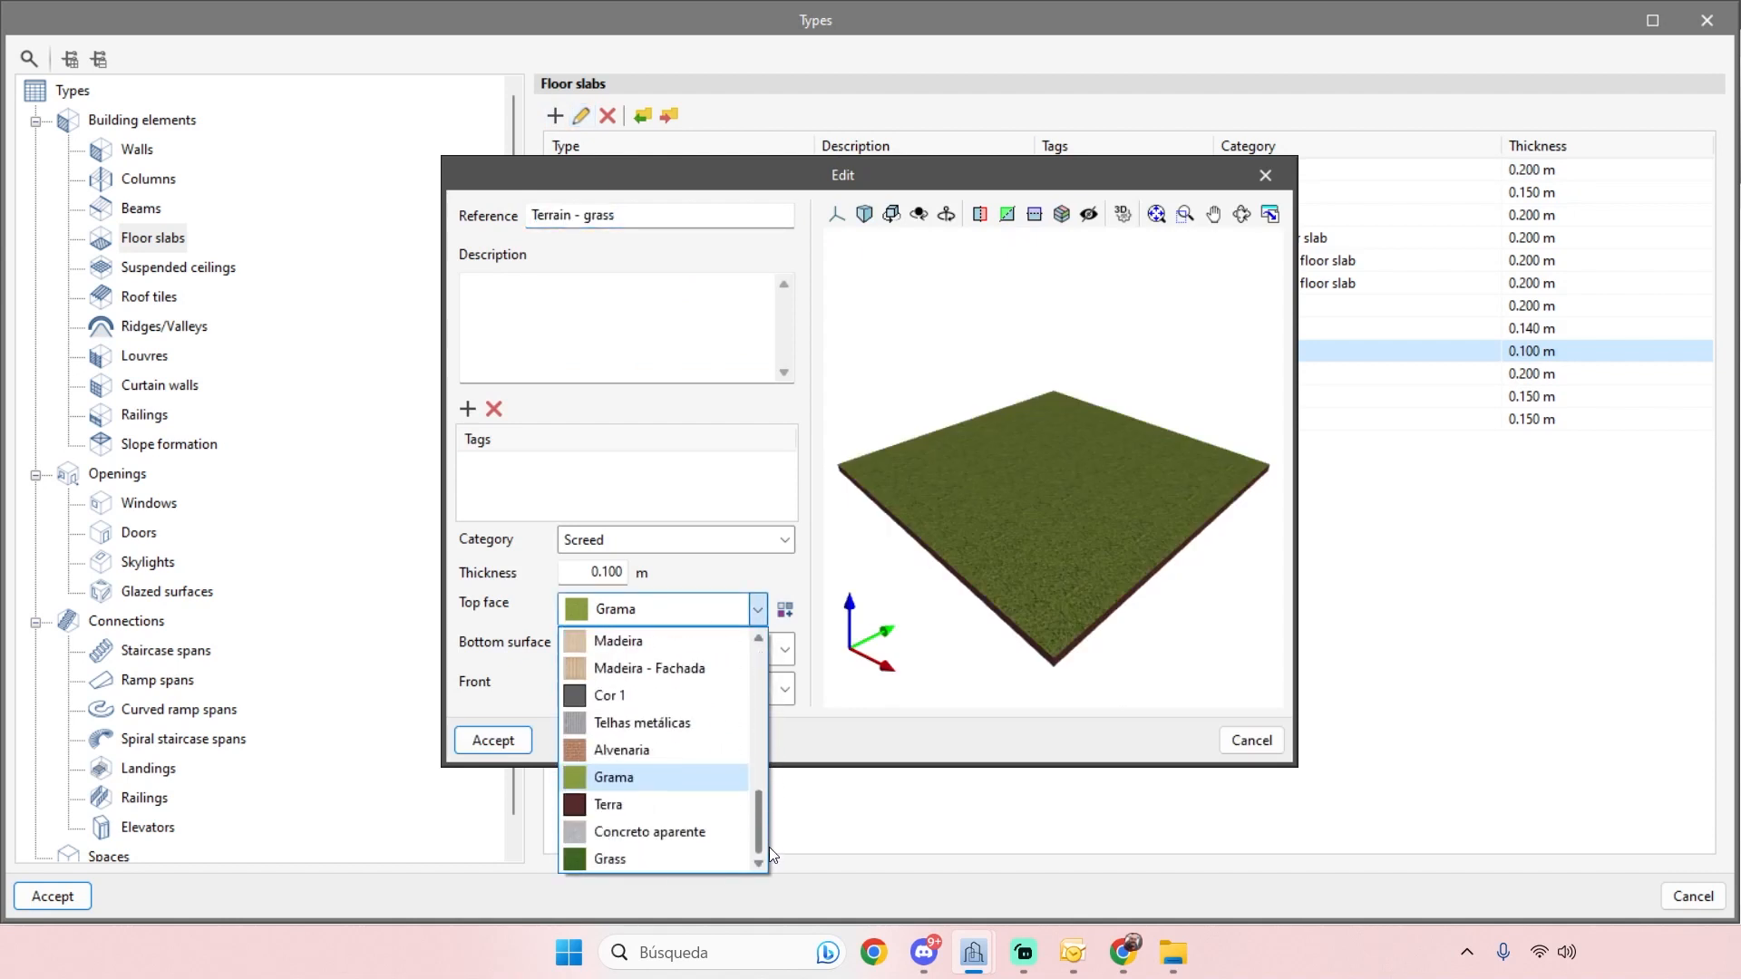
click(629, 856)
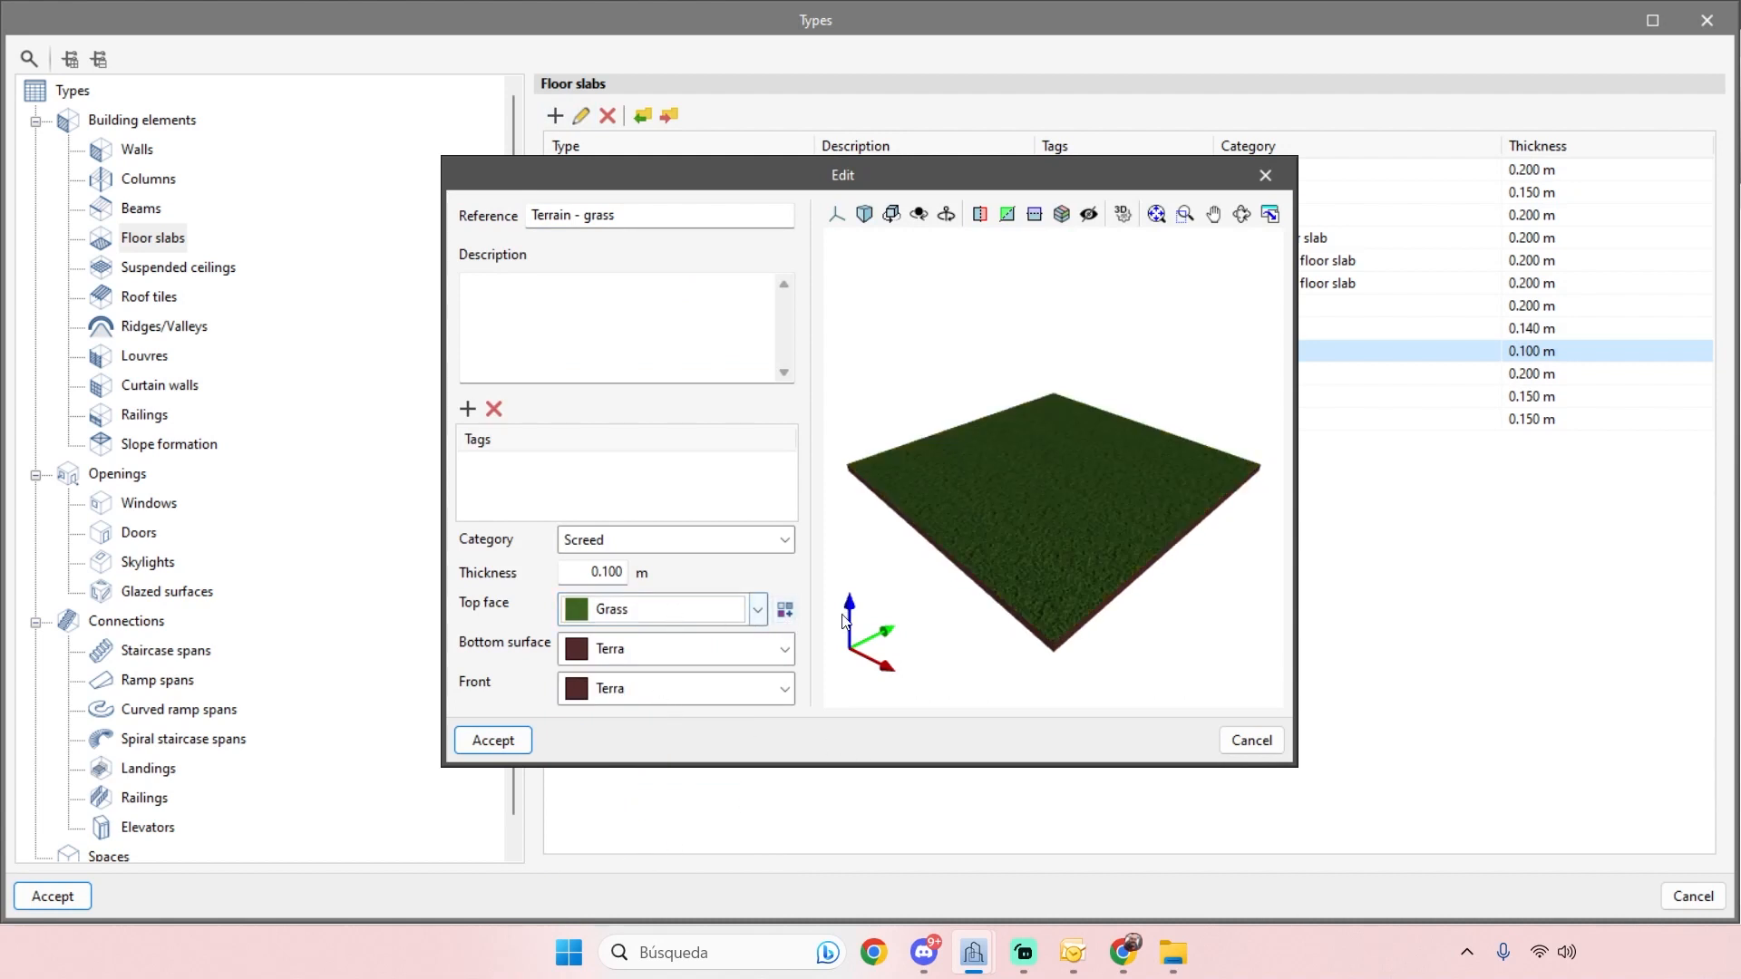
click(724, 607)
mouse_move(758, 831)
mouse_down()
mouse_move(762, 794)
mouse_move(758, 856)
mouse_up()
click(673, 857)
mouse_move(1173, 593)
mouse_down()
mouse_move(1049, 470)
mouse_move(1166, 595)
mouse_move(1161, 571)
mouse_up()
click(493, 740)
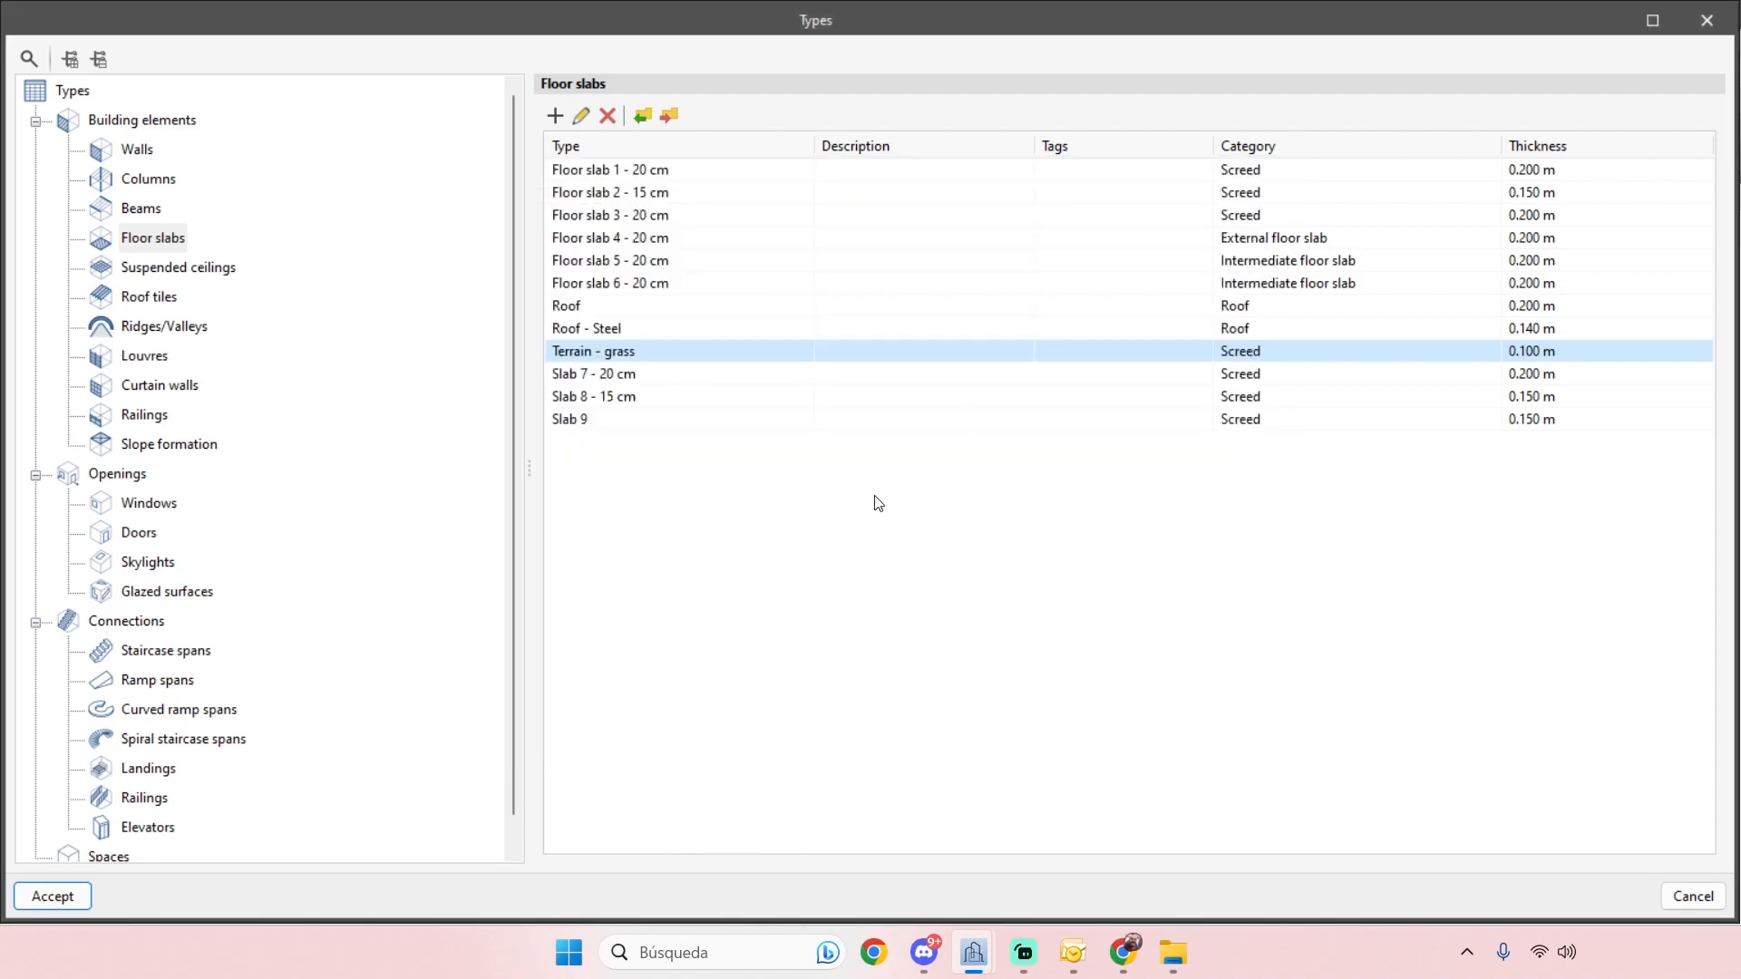
click(81, 906)
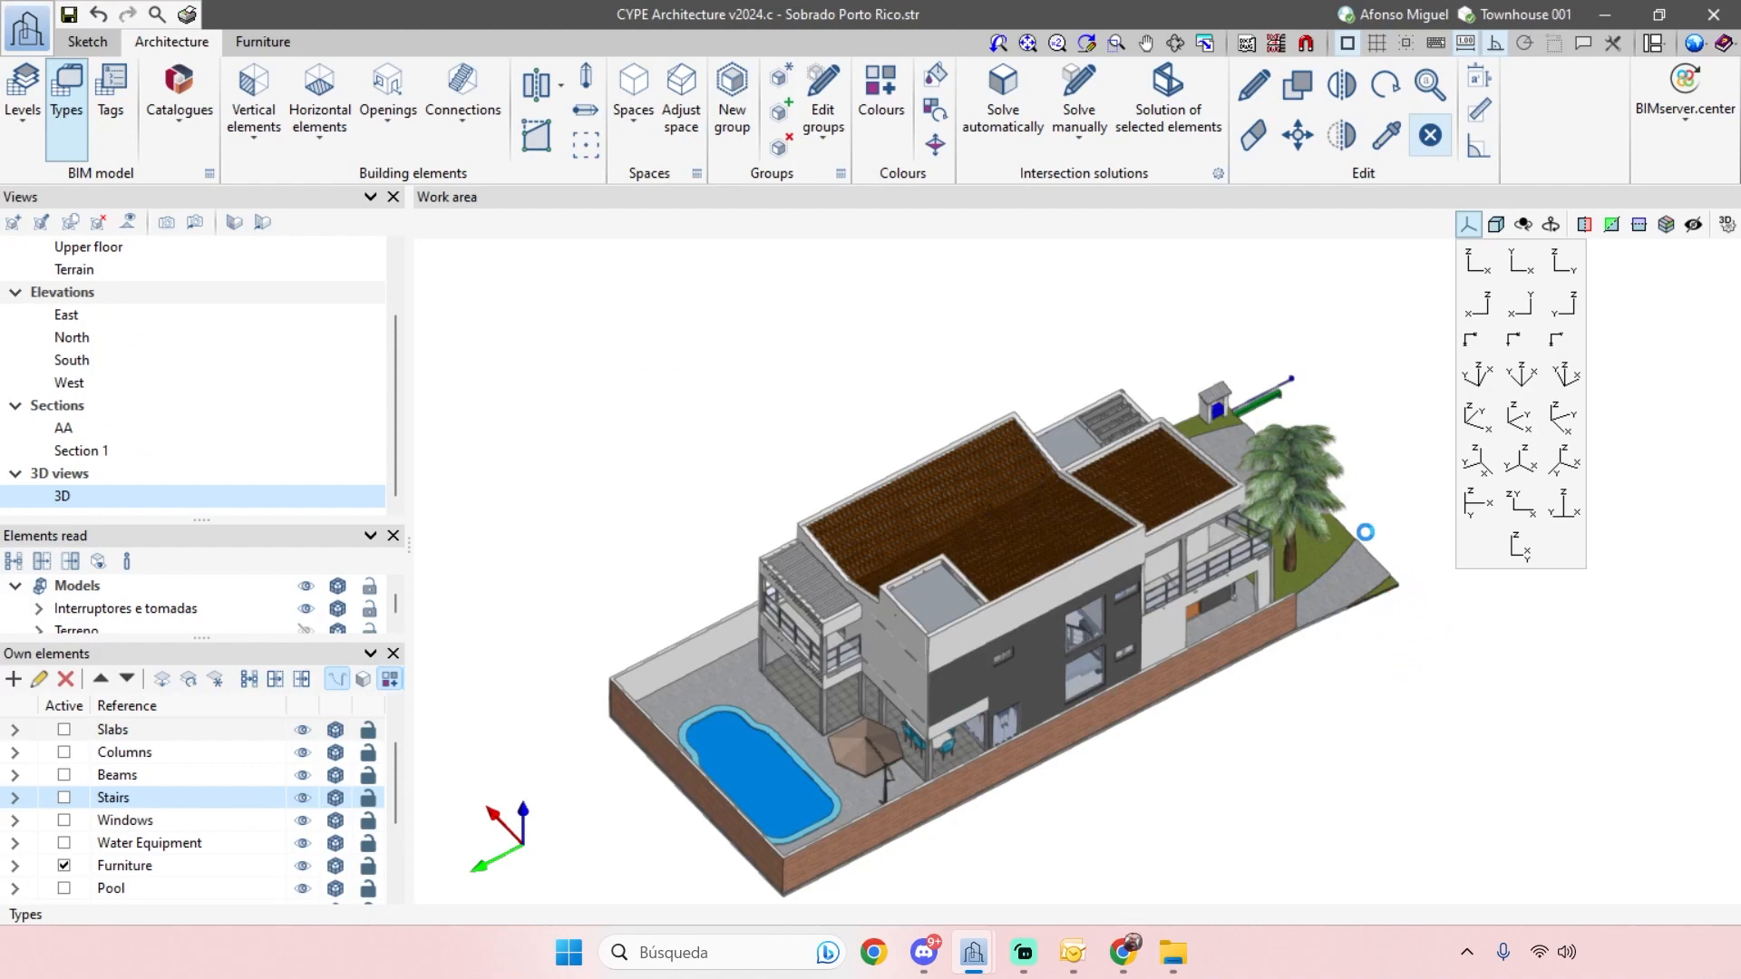
- Examine the lawn around the palm trees up close and the whole townhouse from the street side in 3D
scroll(1328, 533, up, 1)
shift+middle_drag(1410, 802, 1278, 818)
shift+drag(1279, 818, 1111, 778)
middle_drag(1247, 856, 1088, 639)
scroll(1154, 723, up, 2)
scroll(987, 591, up, 5)
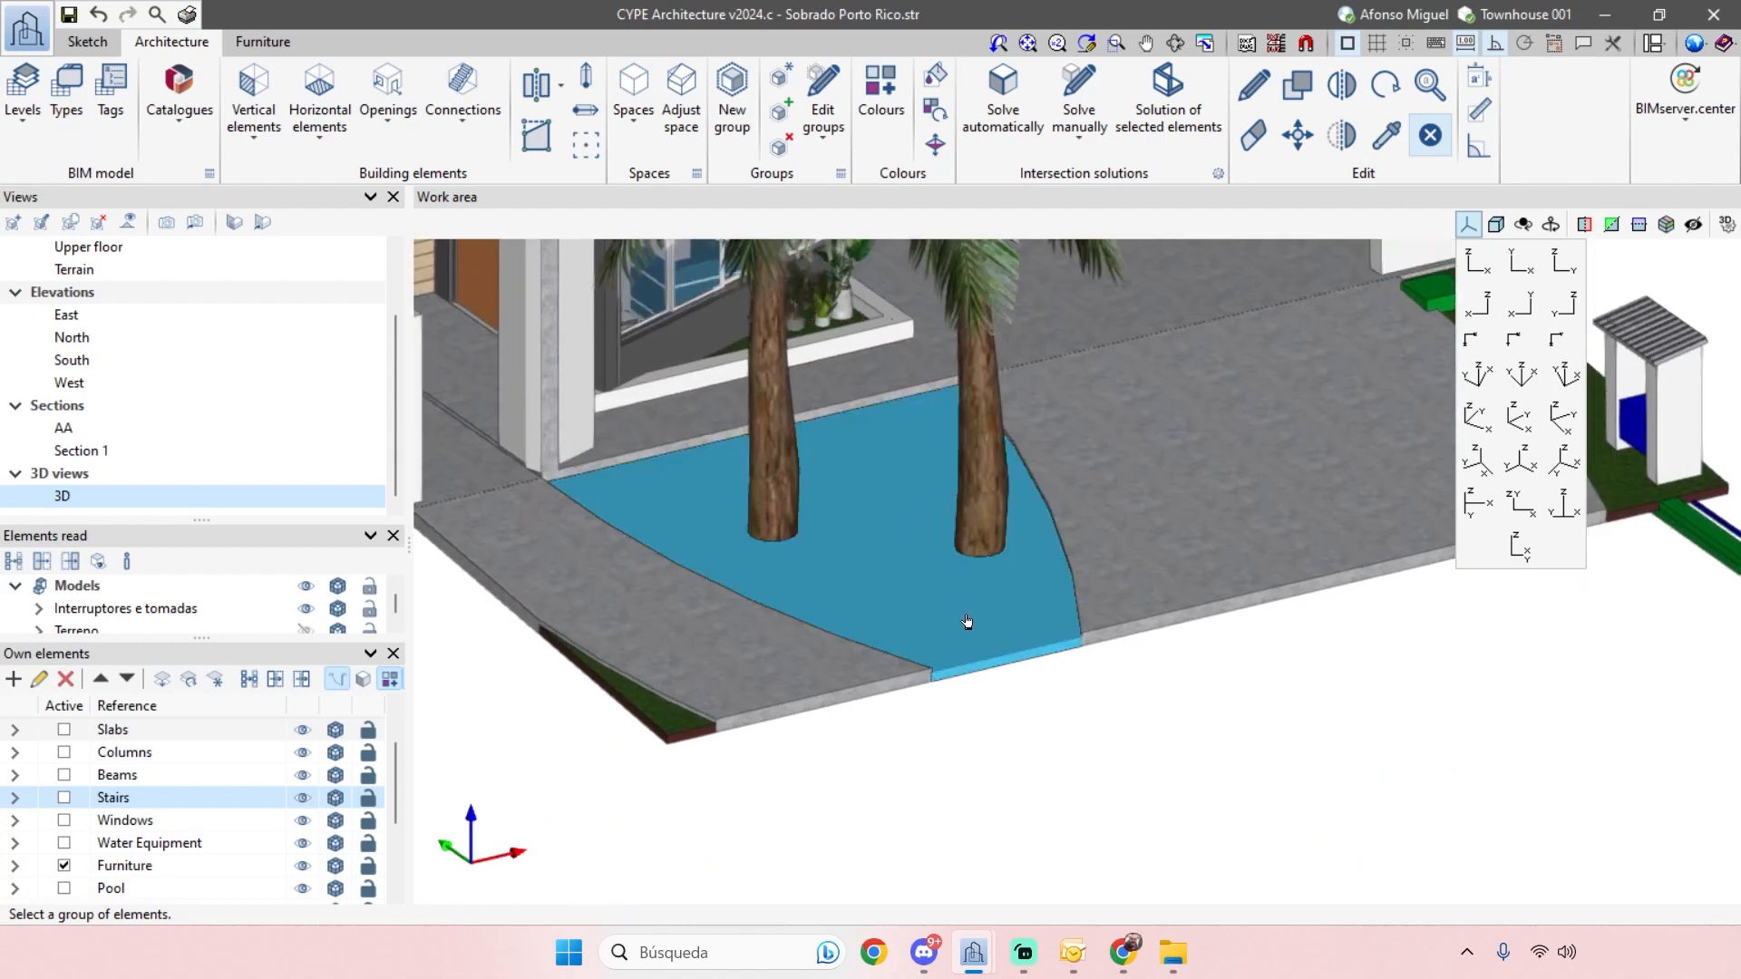
scroll(1010, 747, down, 5)
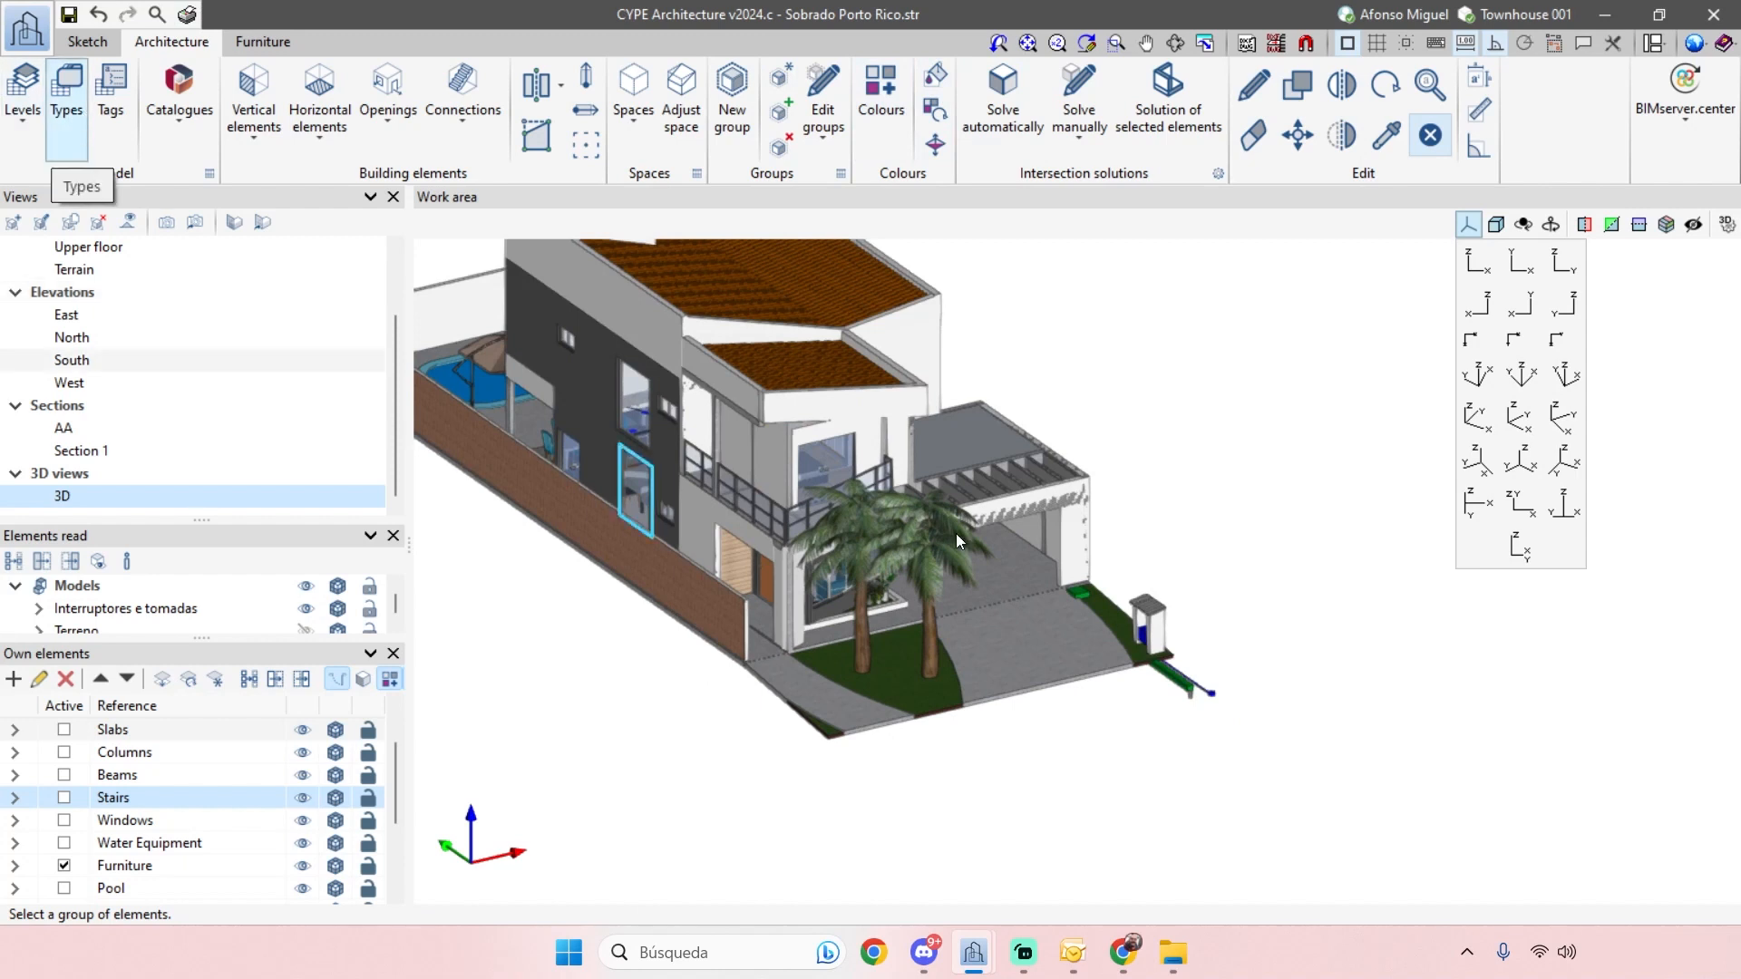
middle_drag(1195, 399, 1152, 470)
scroll(1194, 471, down, 2)
scroll(1140, 461, up, 2)
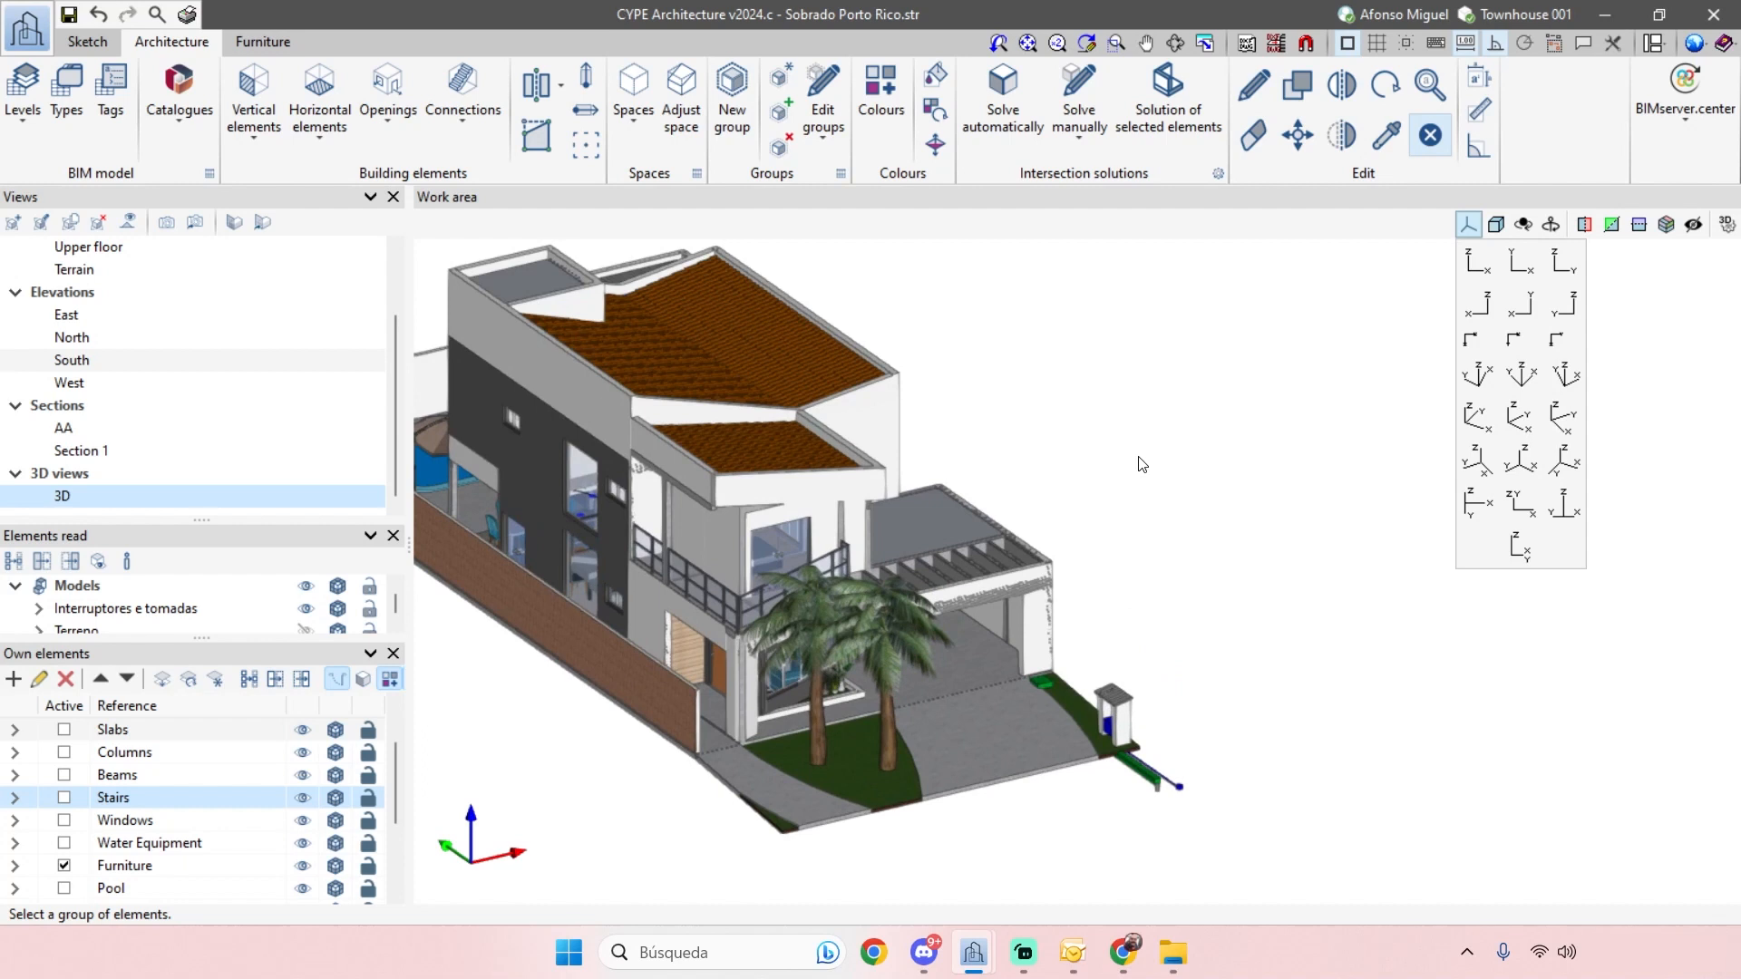
scroll(1141, 465, down, 2)
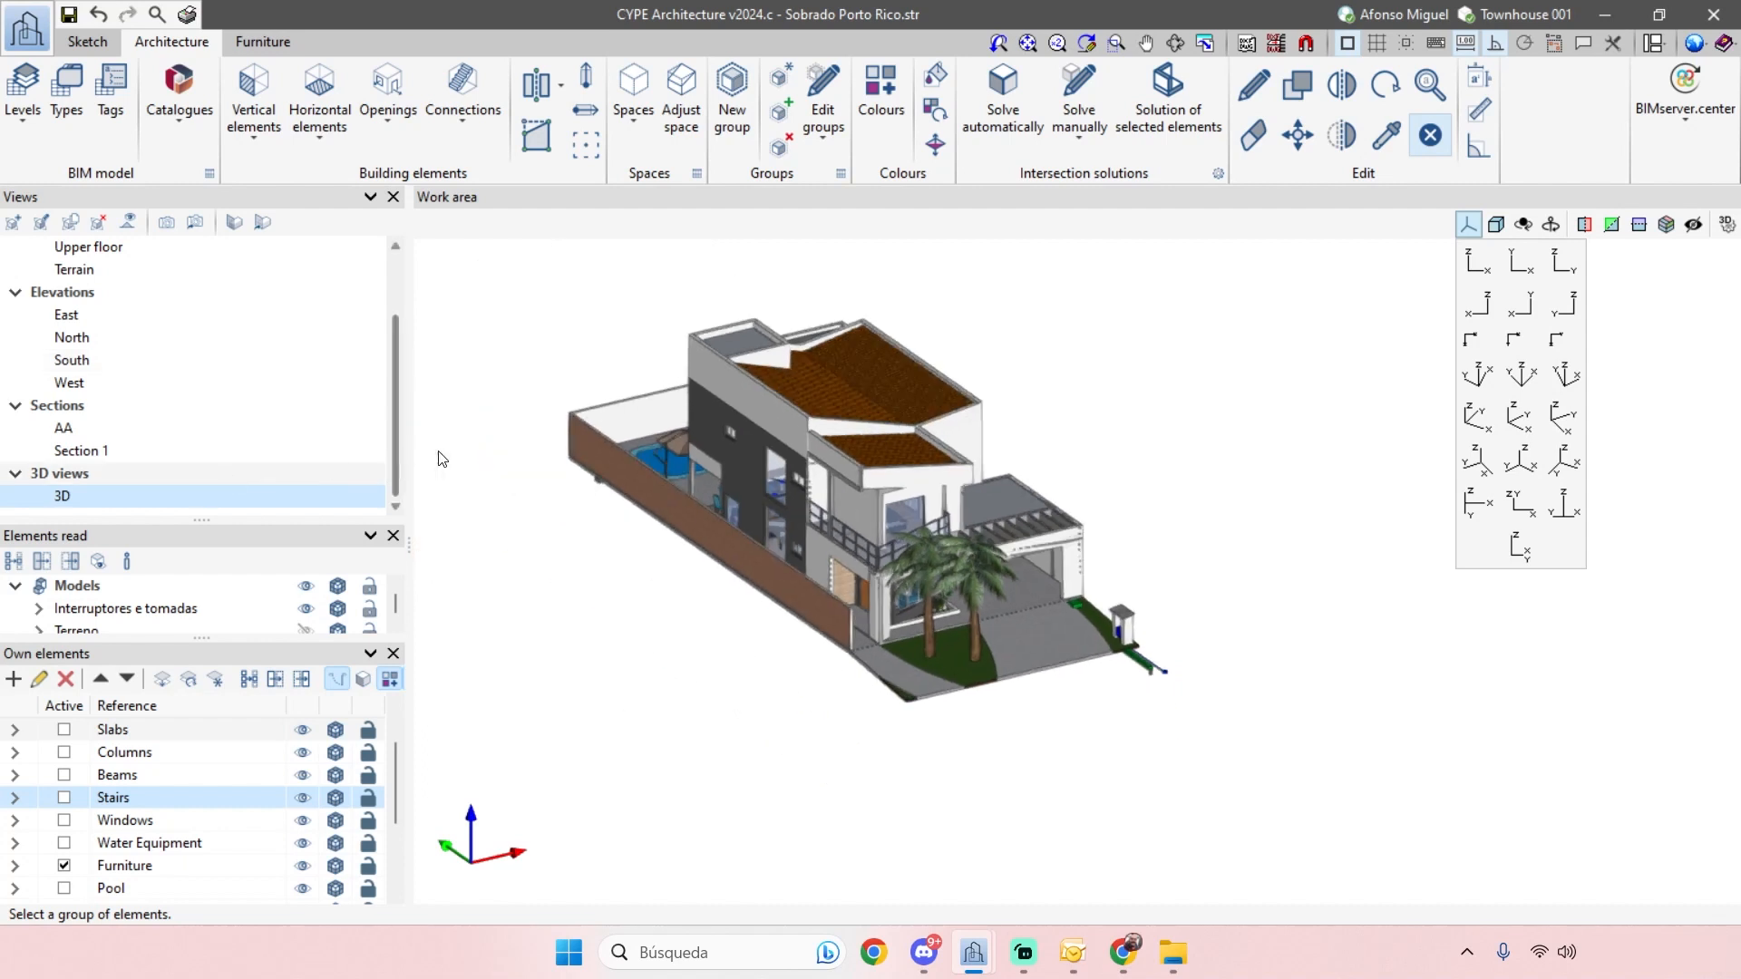
shift+middle_drag(719, 684, 659, 702)
shift+middle_drag(1108, 675, 965, 626)
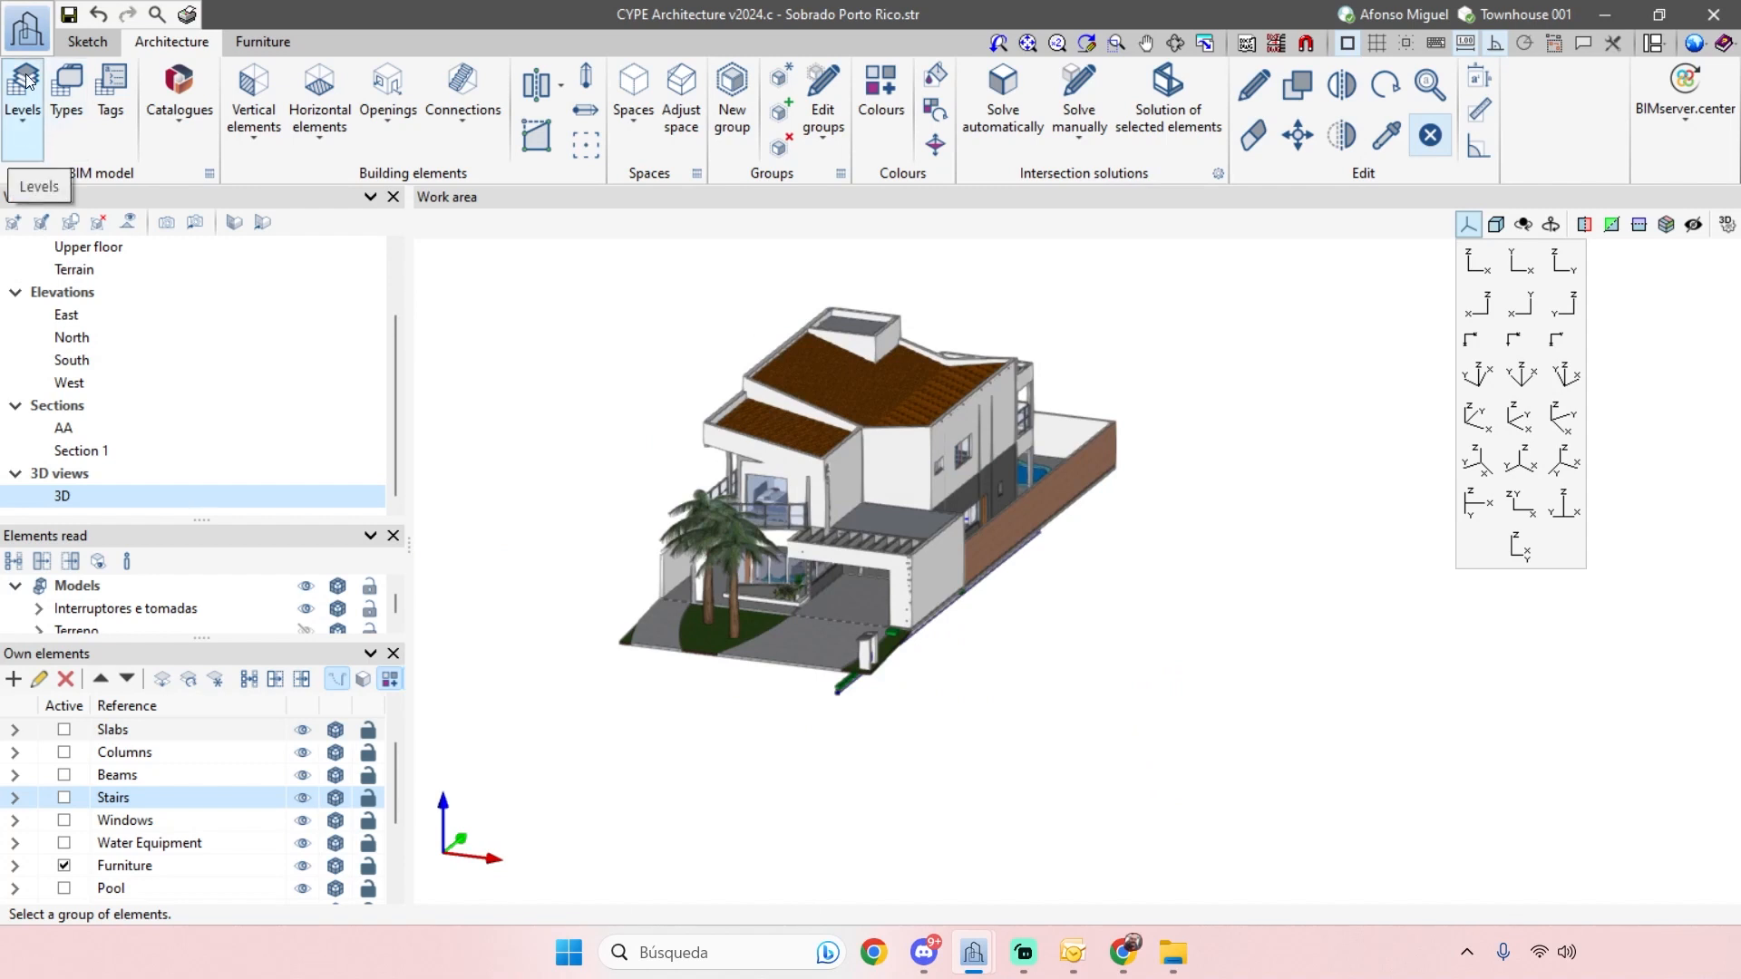
- Open level management and rename the level at elevation 0.000 as Terrain
click(13, 100)
click(589, 233)
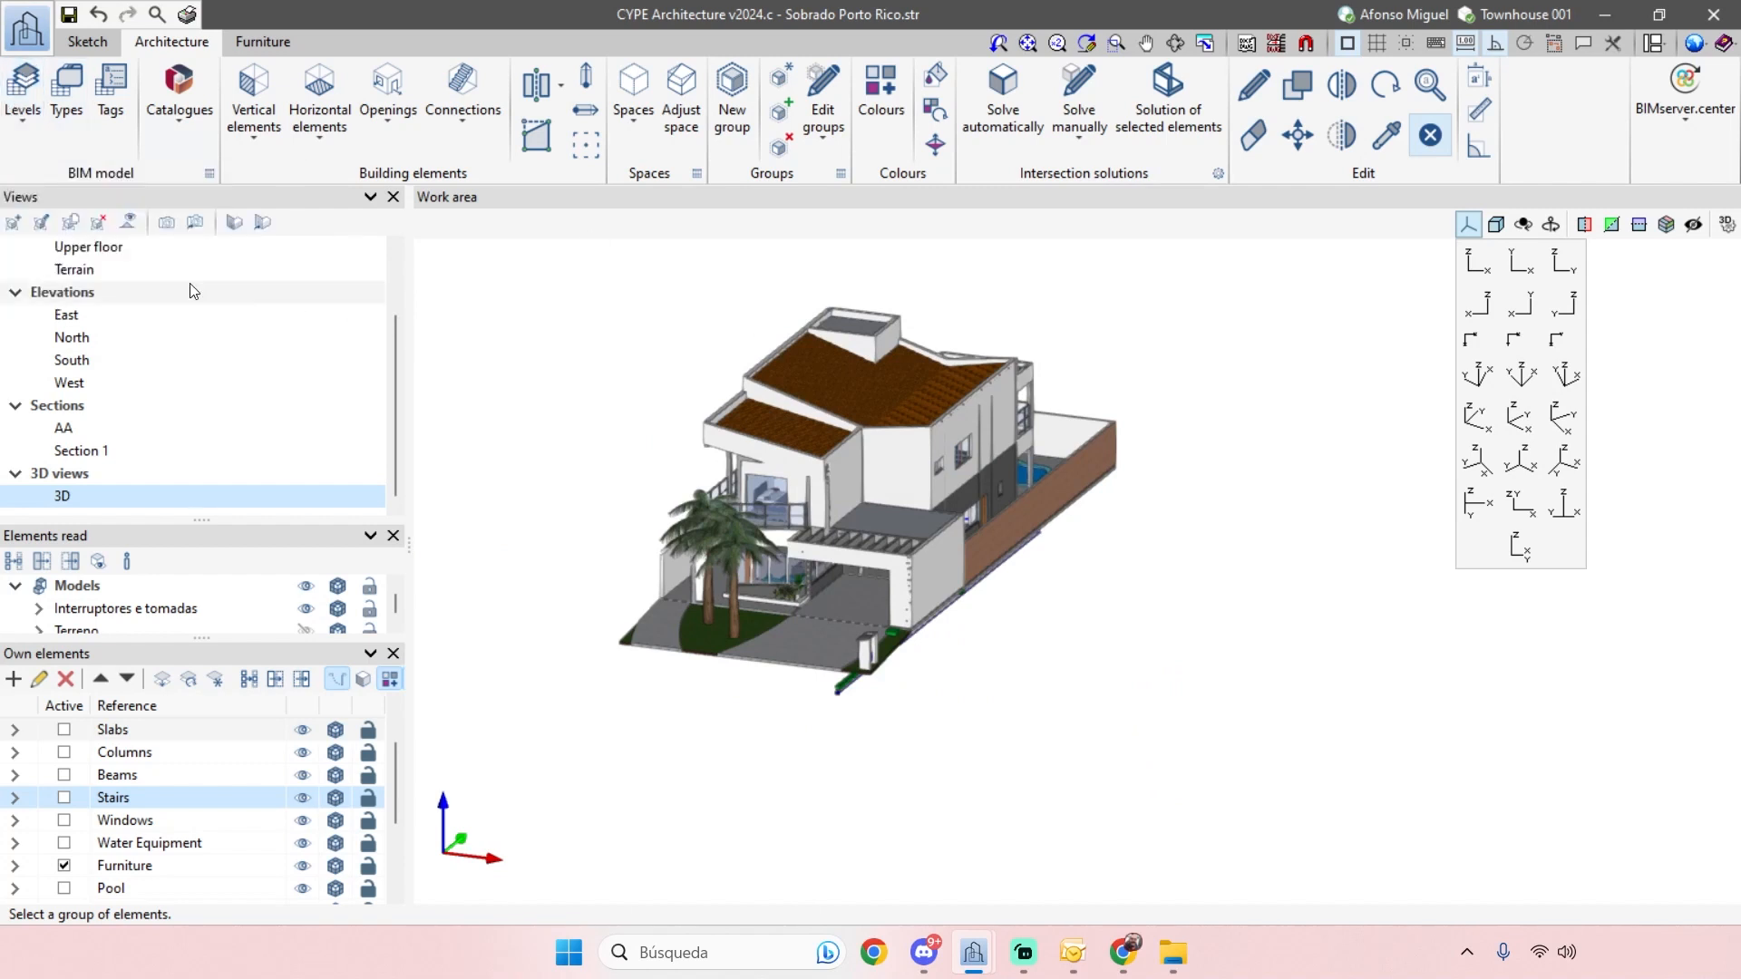
click(23, 90)
click(91, 172)
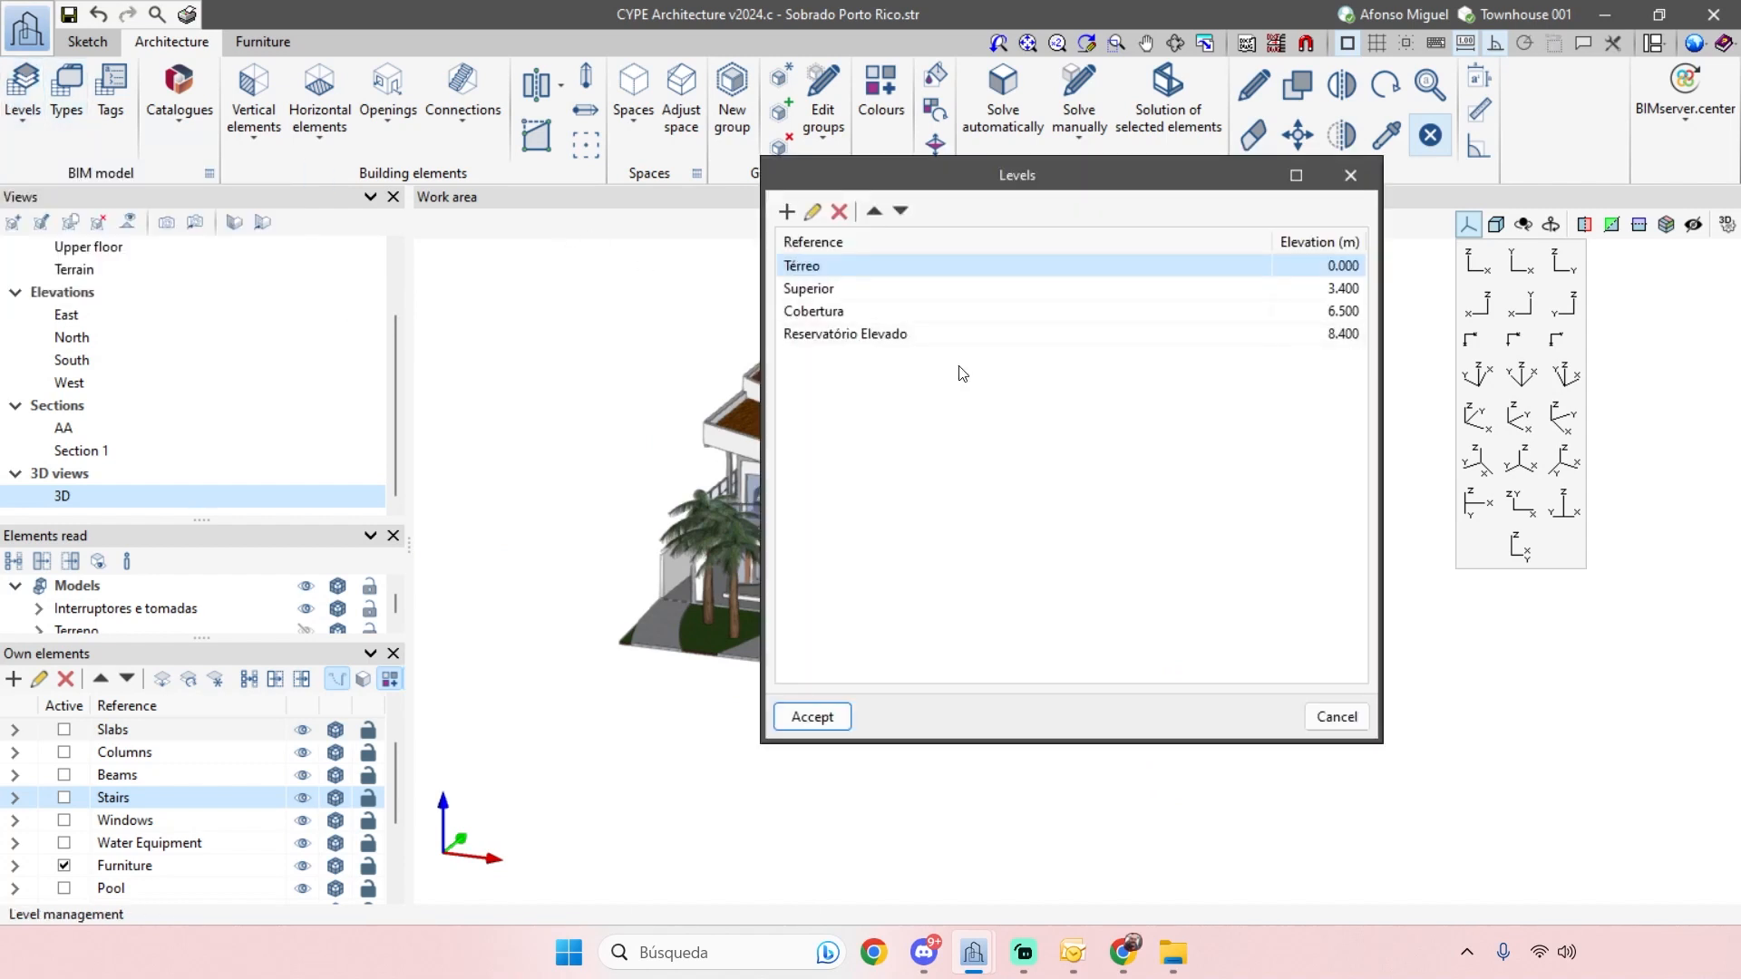
double_click(826, 262)
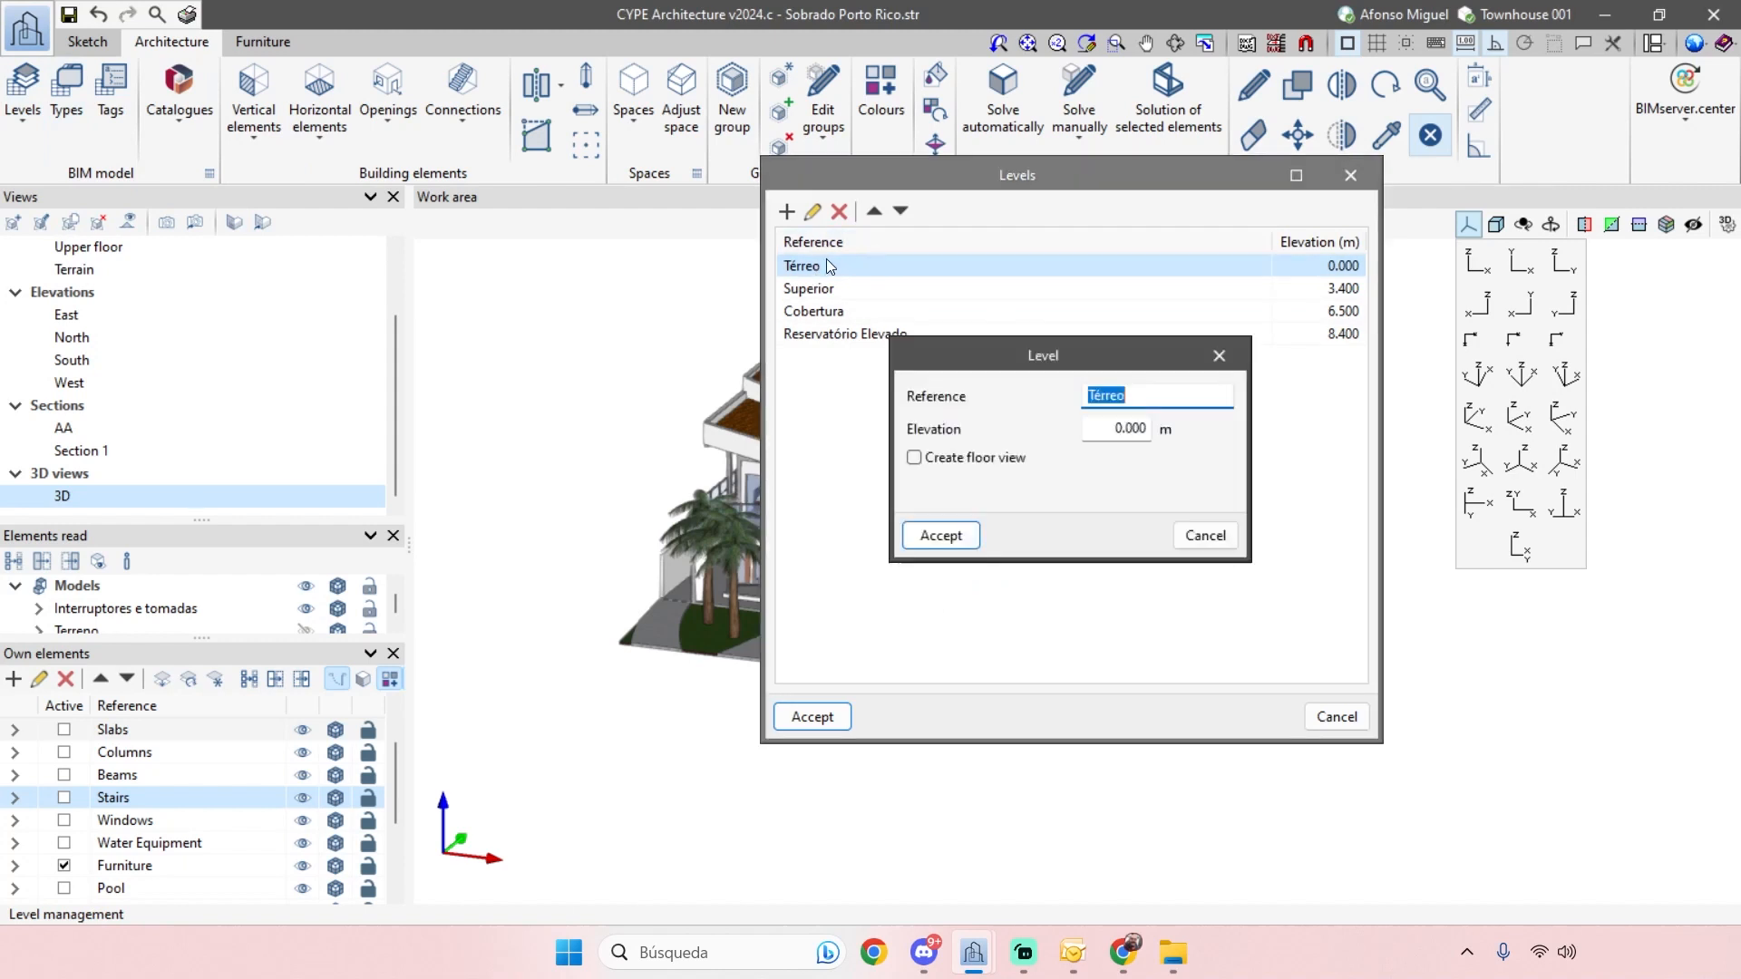
text(Terrain)
click(973, 540)
- Rename the Superior level as Upper floor and the Cobertura level as Roof 1
double_click(839, 288)
text(U)
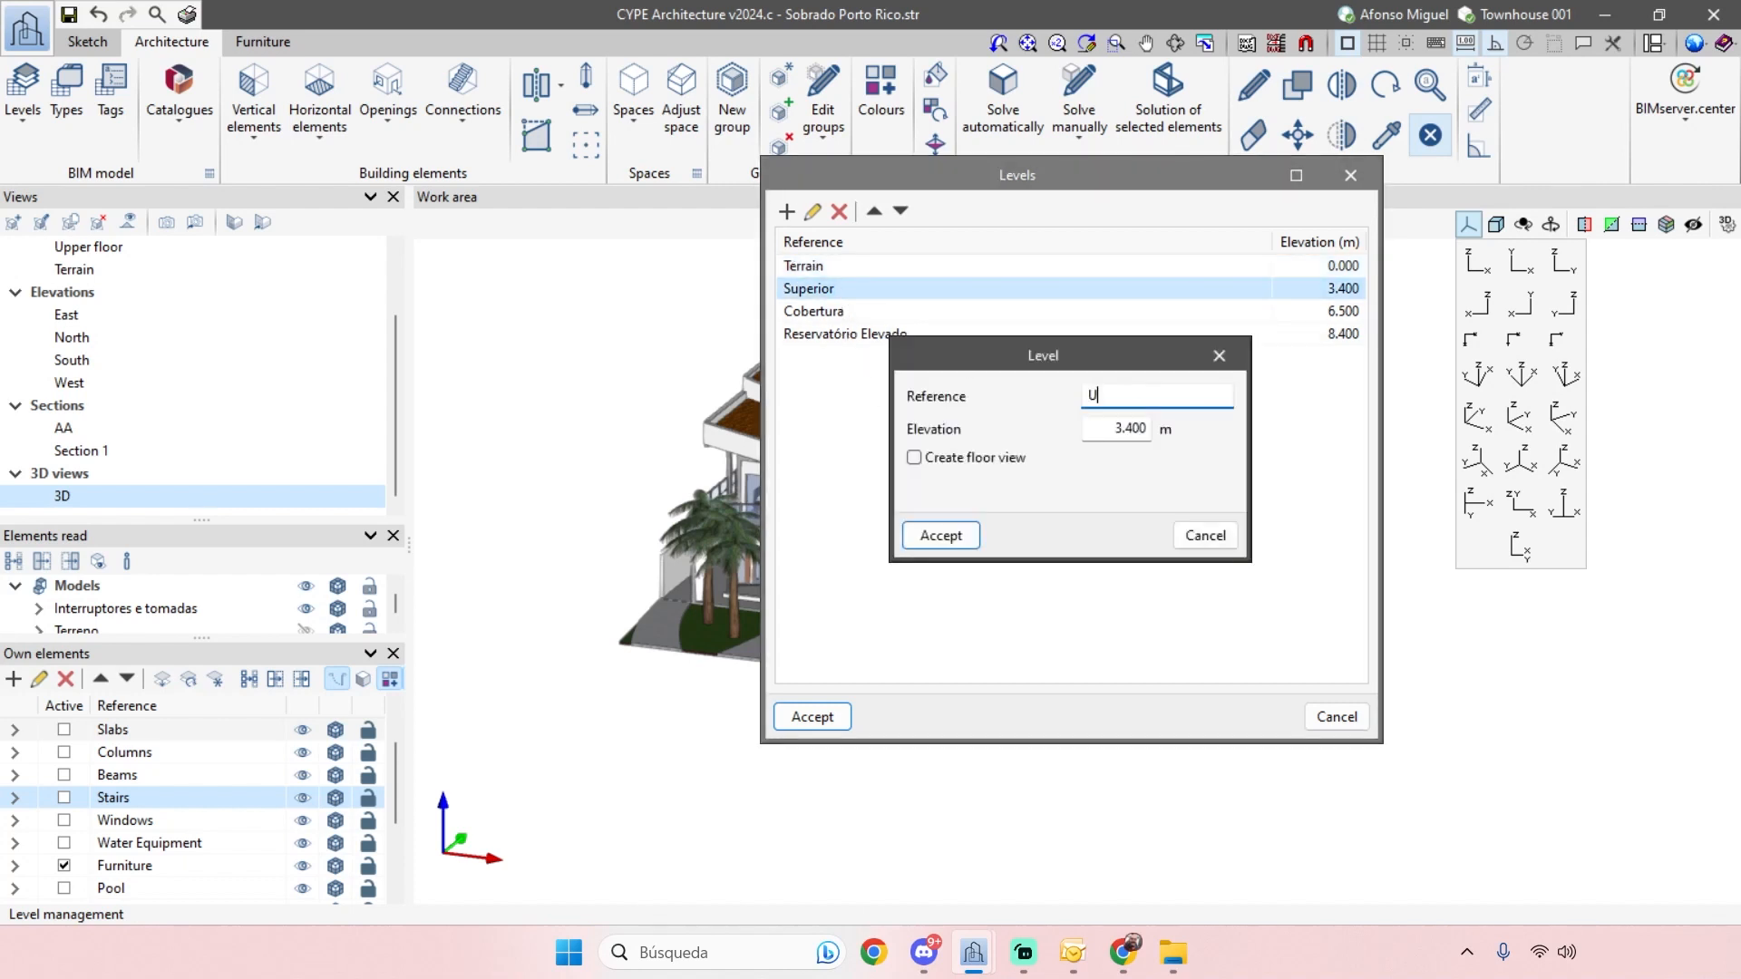
text(pper floor)
click(954, 536)
click(1202, 311)
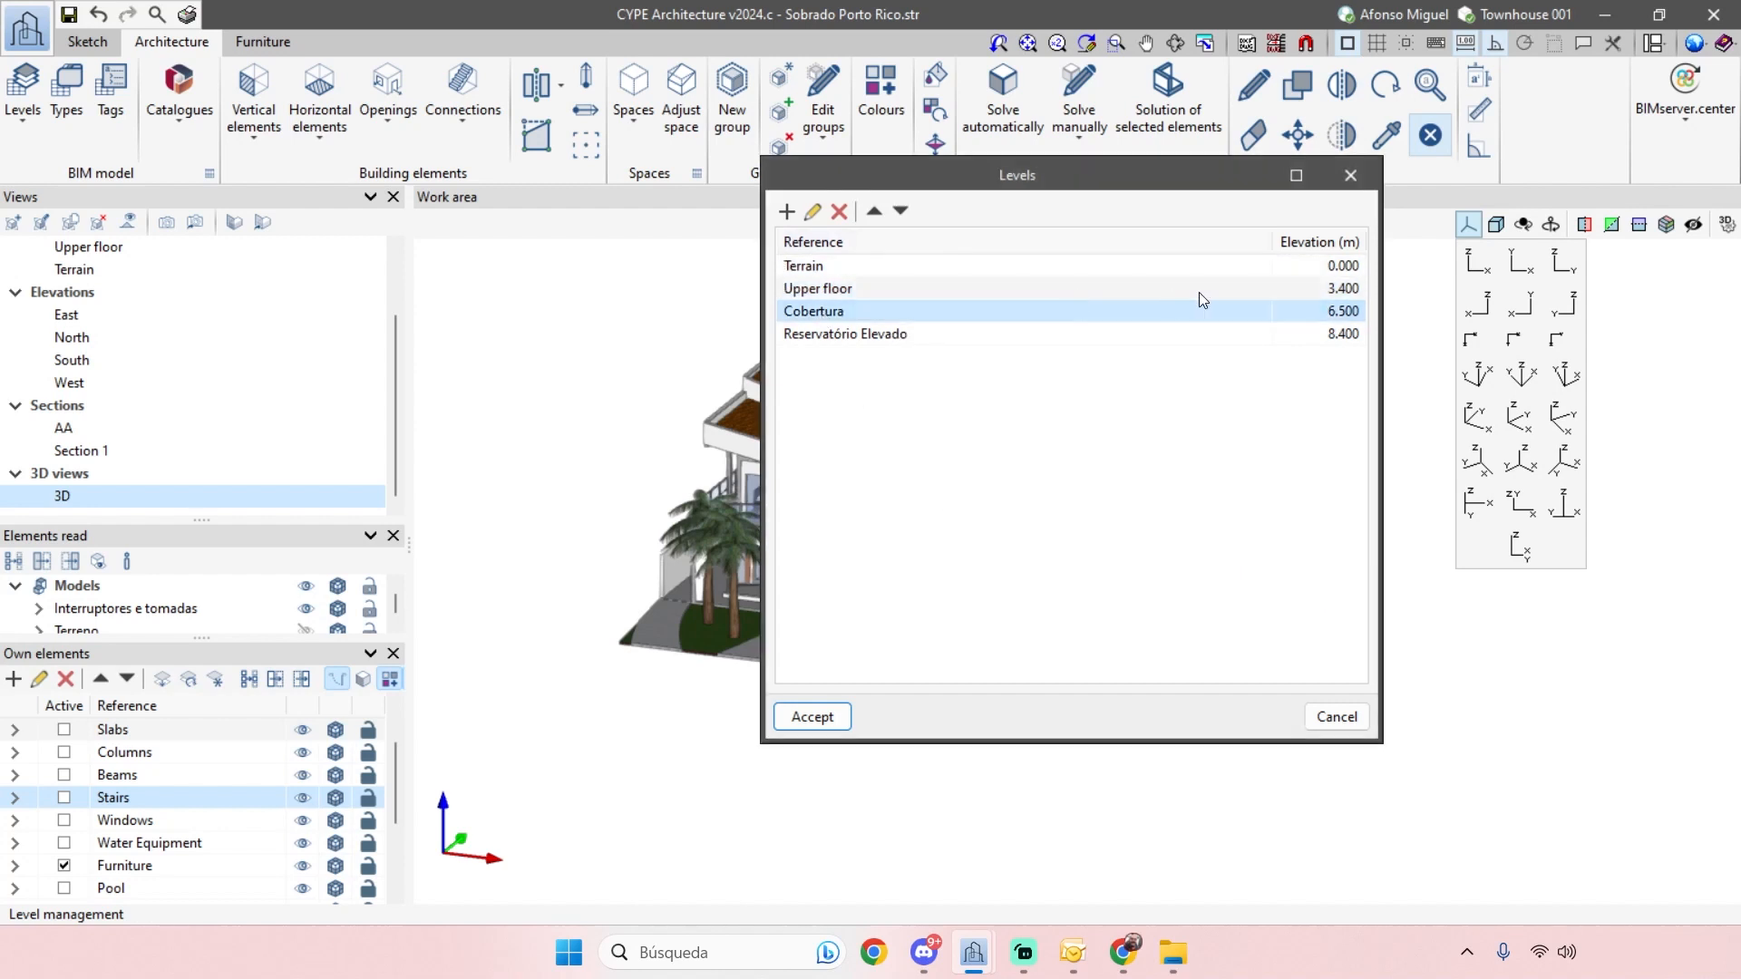
click(813, 214)
text(Roof 1)
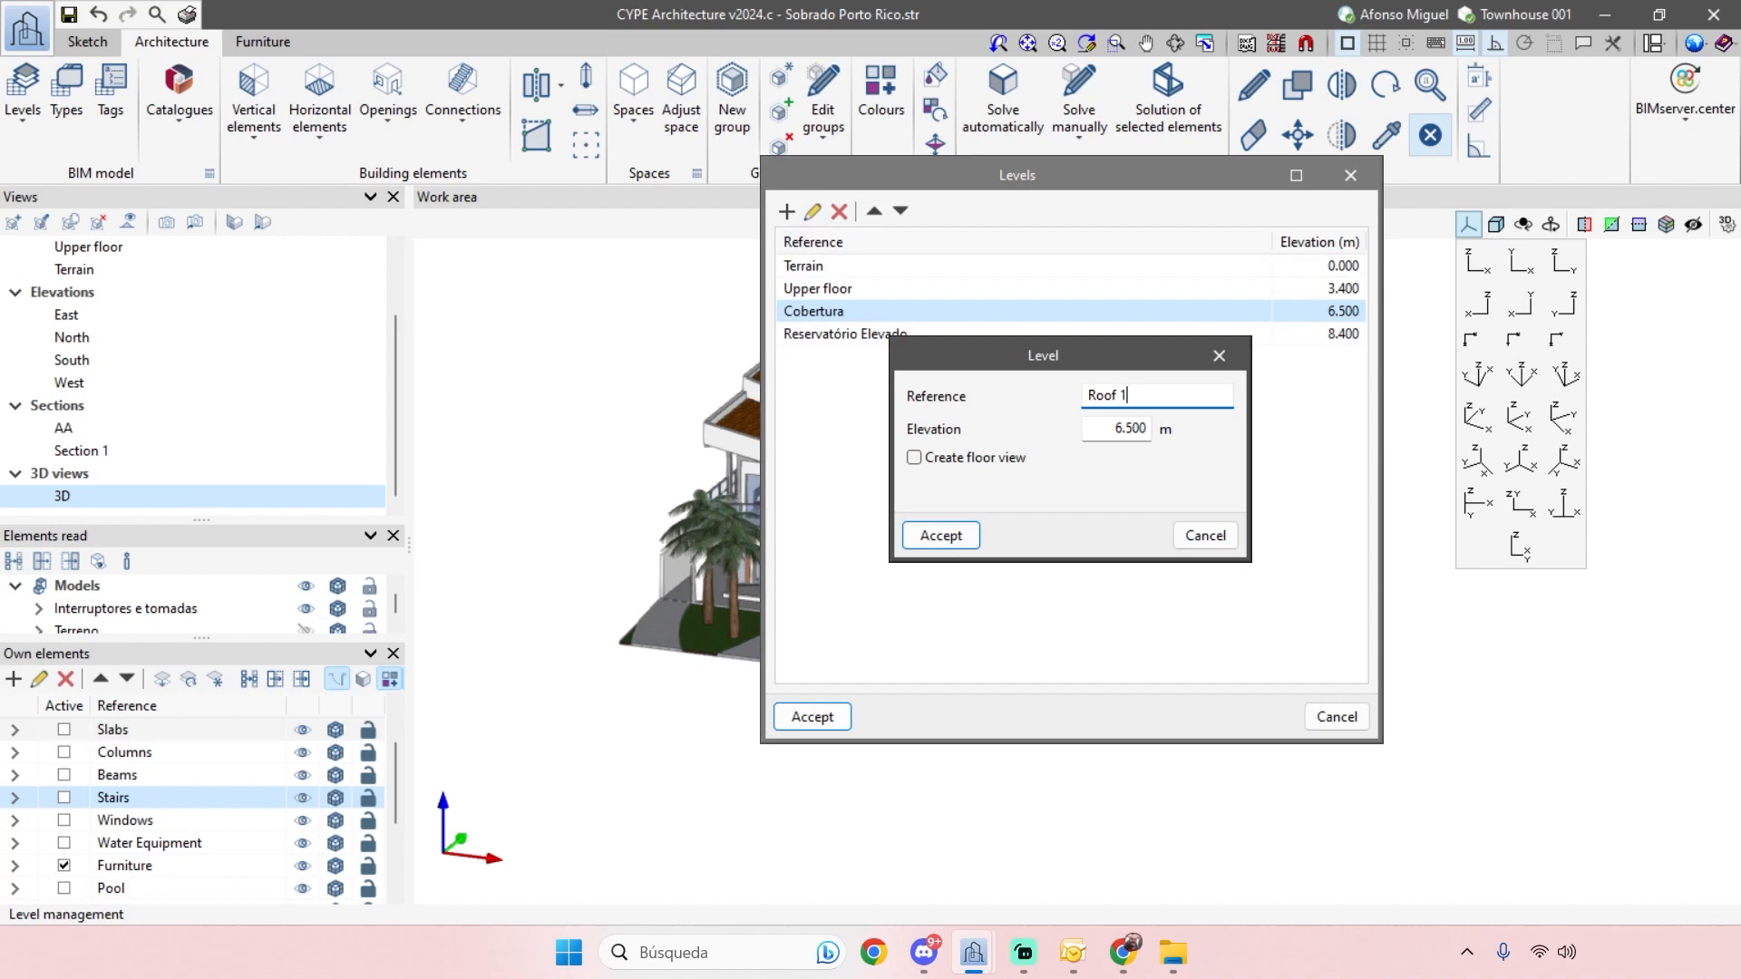
click(940, 533)
- Rename the Reservatório Elevado level as Roof 2 and accept the level list
double_click(827, 334)
text(R)
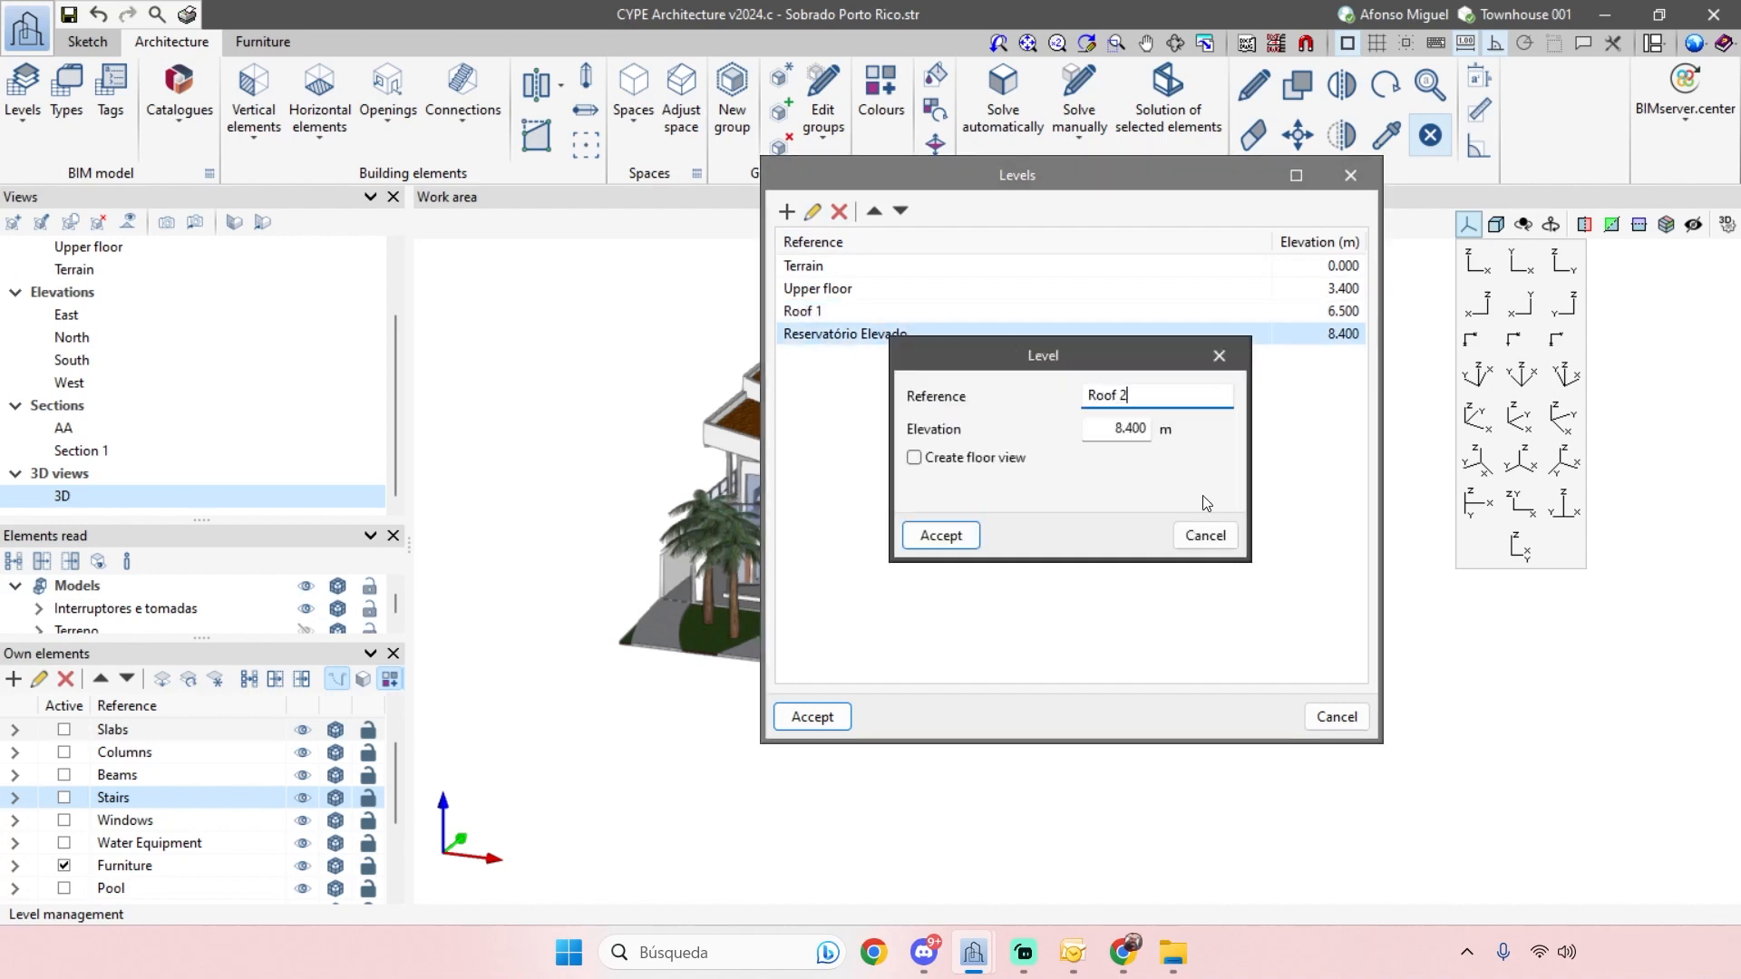
click(975, 542)
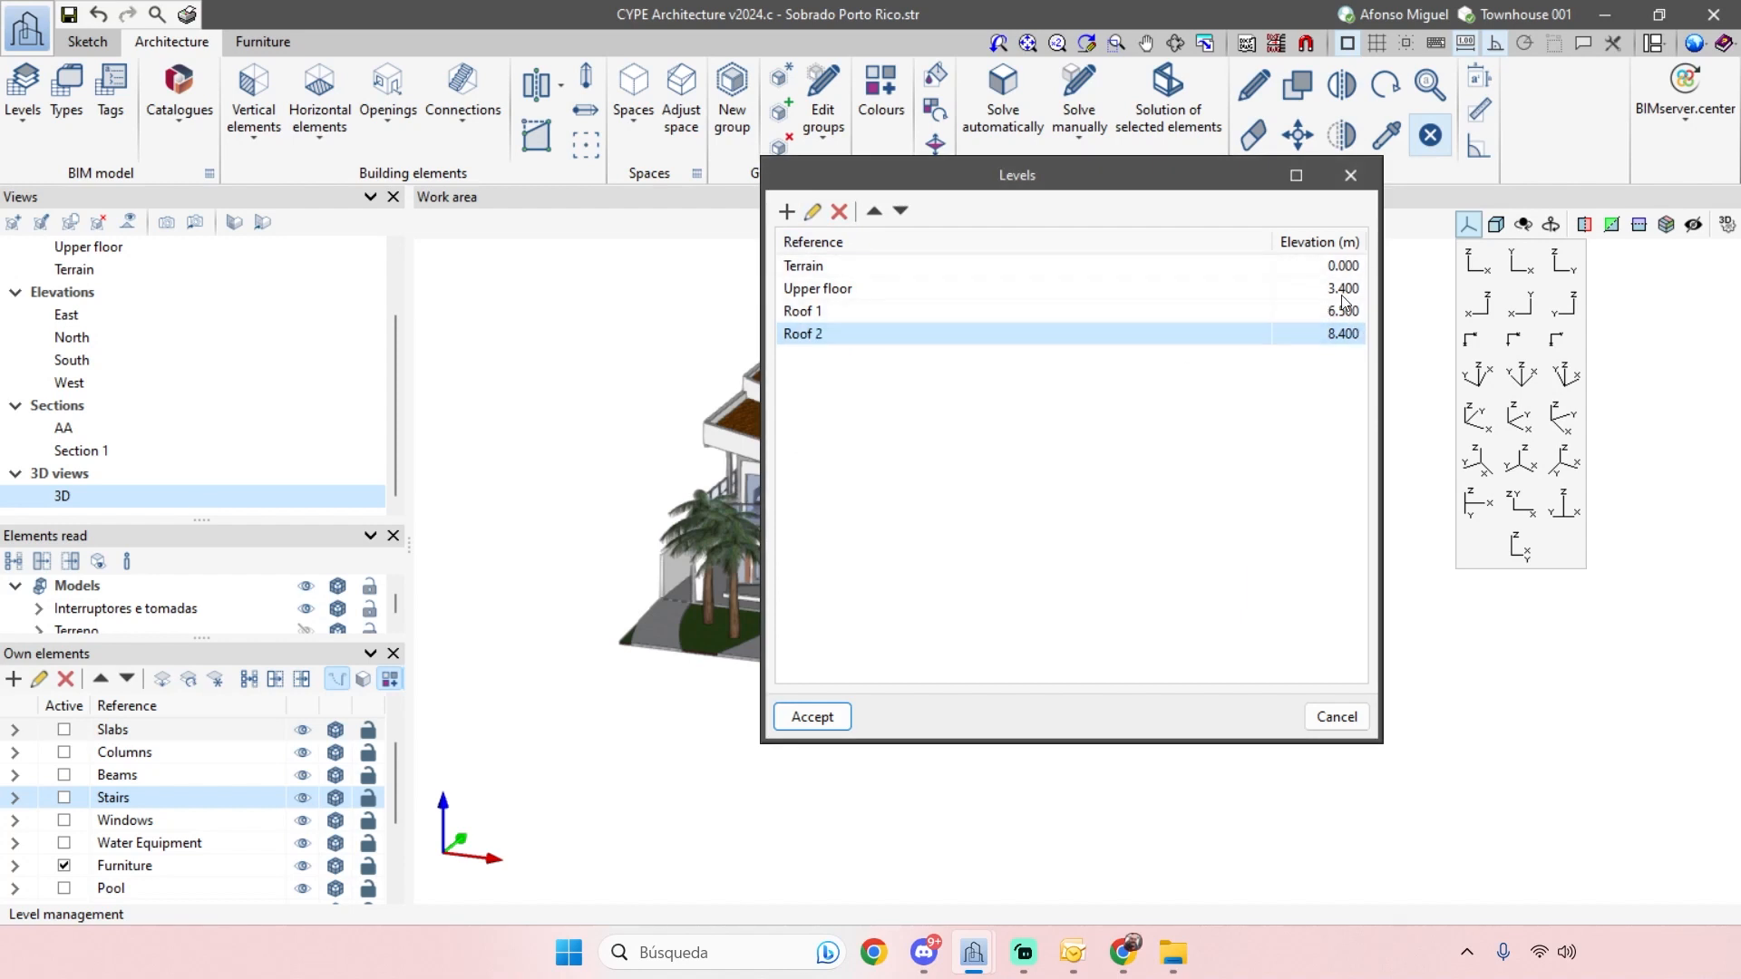
click(813, 716)
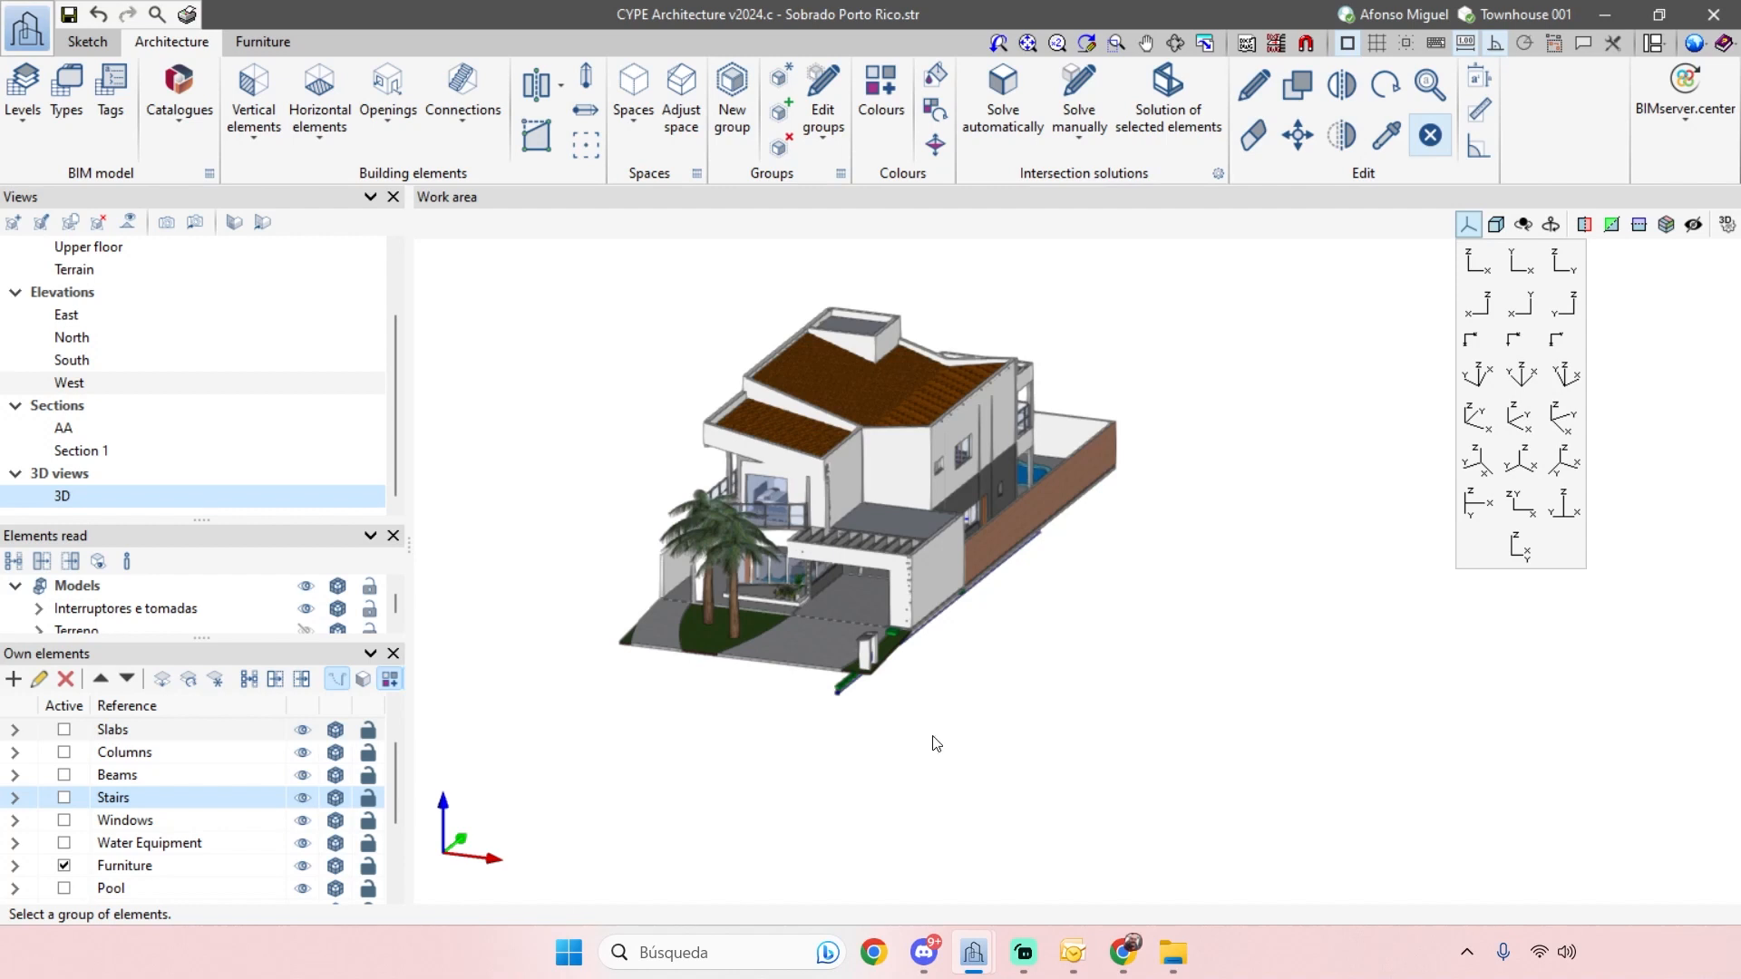
- Show the view references in the 3D model and look at the level markers from the street side
scroll(114, 312, up, 2)
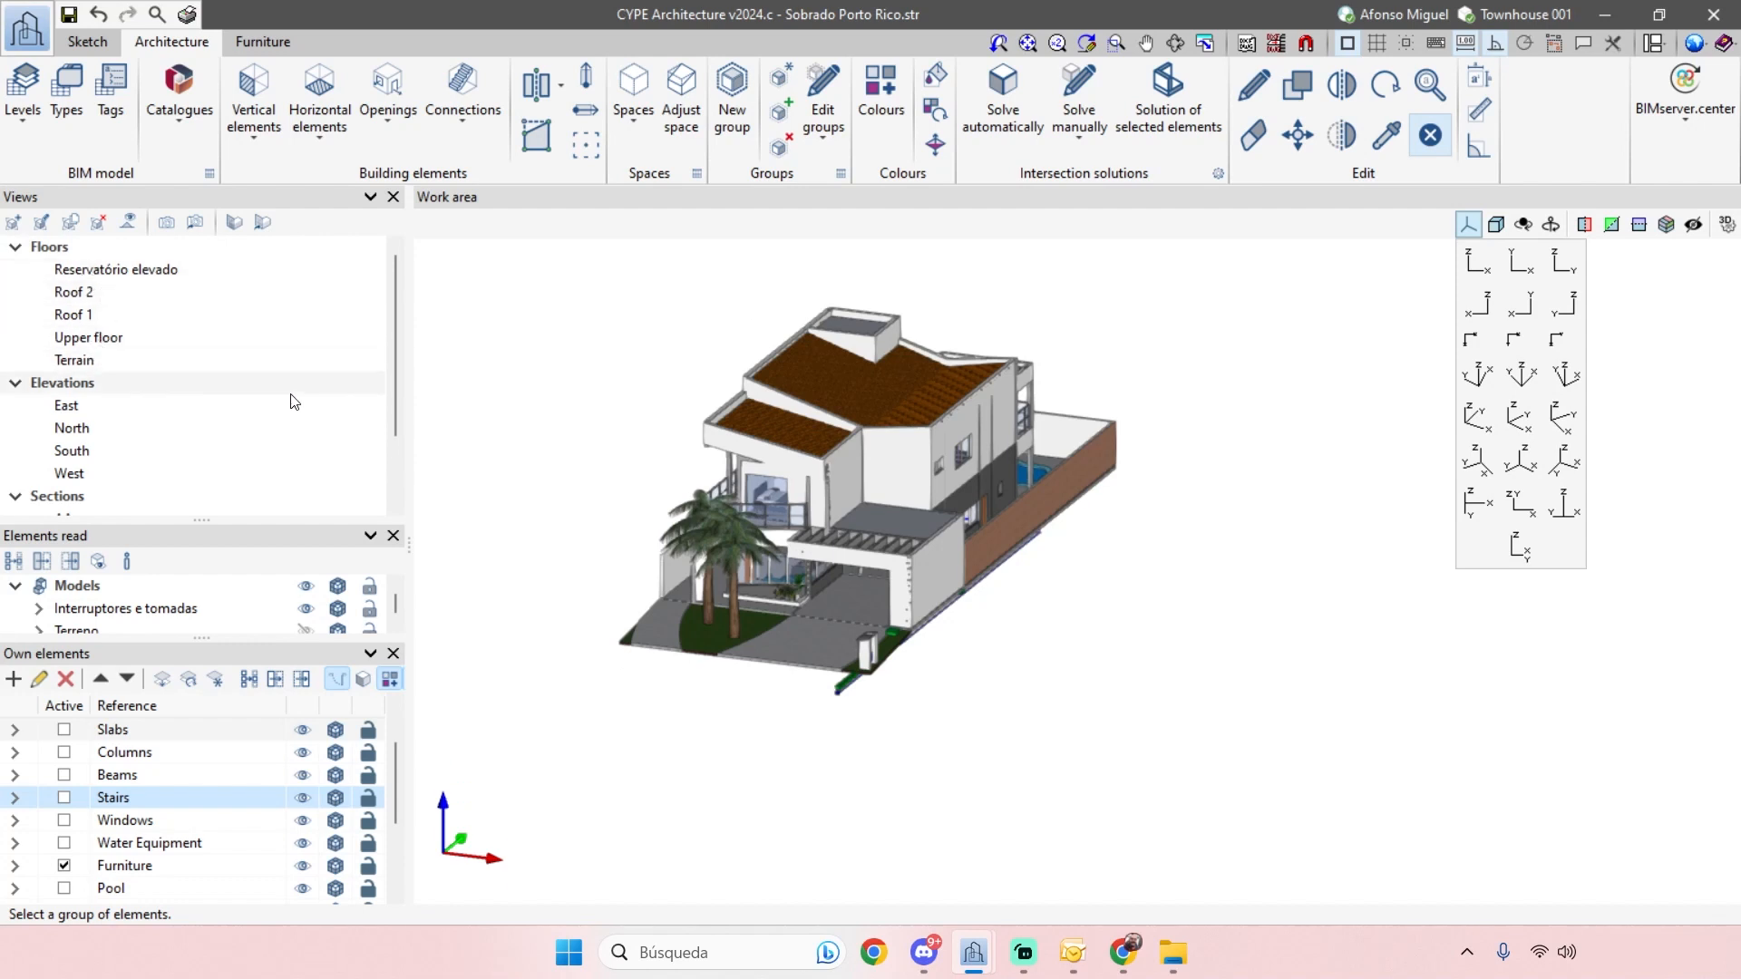
click(128, 221)
middle_drag(1181, 668, 1218, 549)
scroll(1219, 548, up, 1)
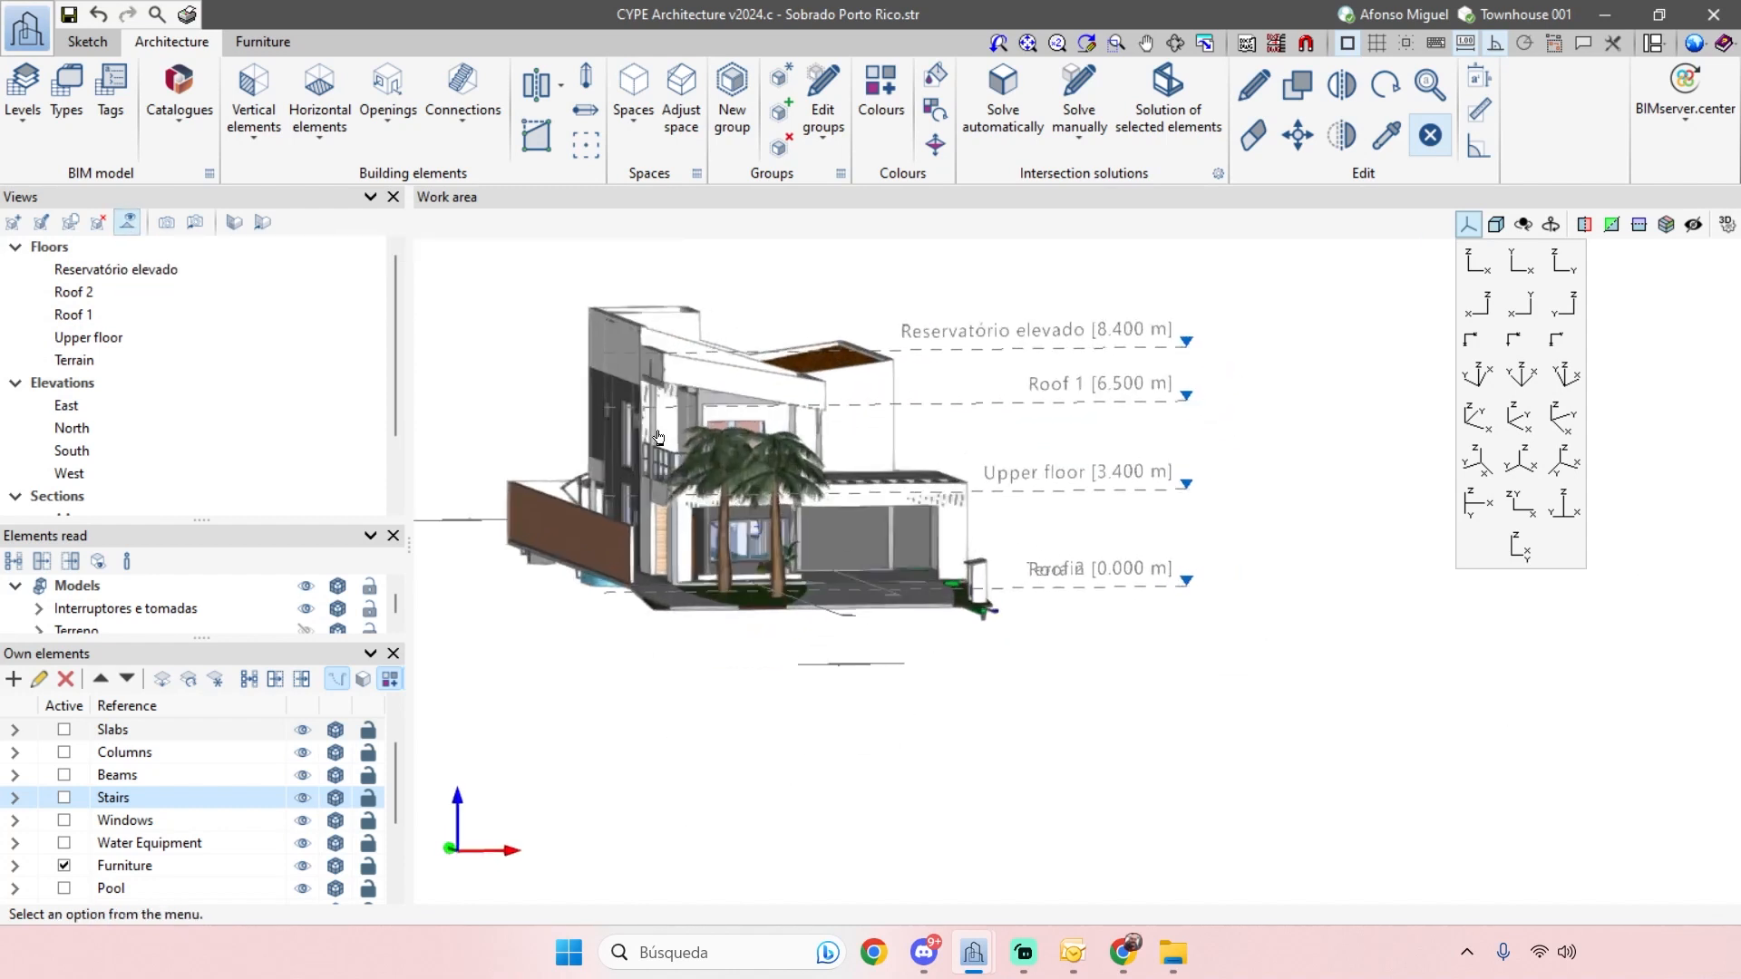
- Delete the Reservatório elevado floor view and confirm the deletion
click(108, 269)
click(98, 222)
click(768, 533)
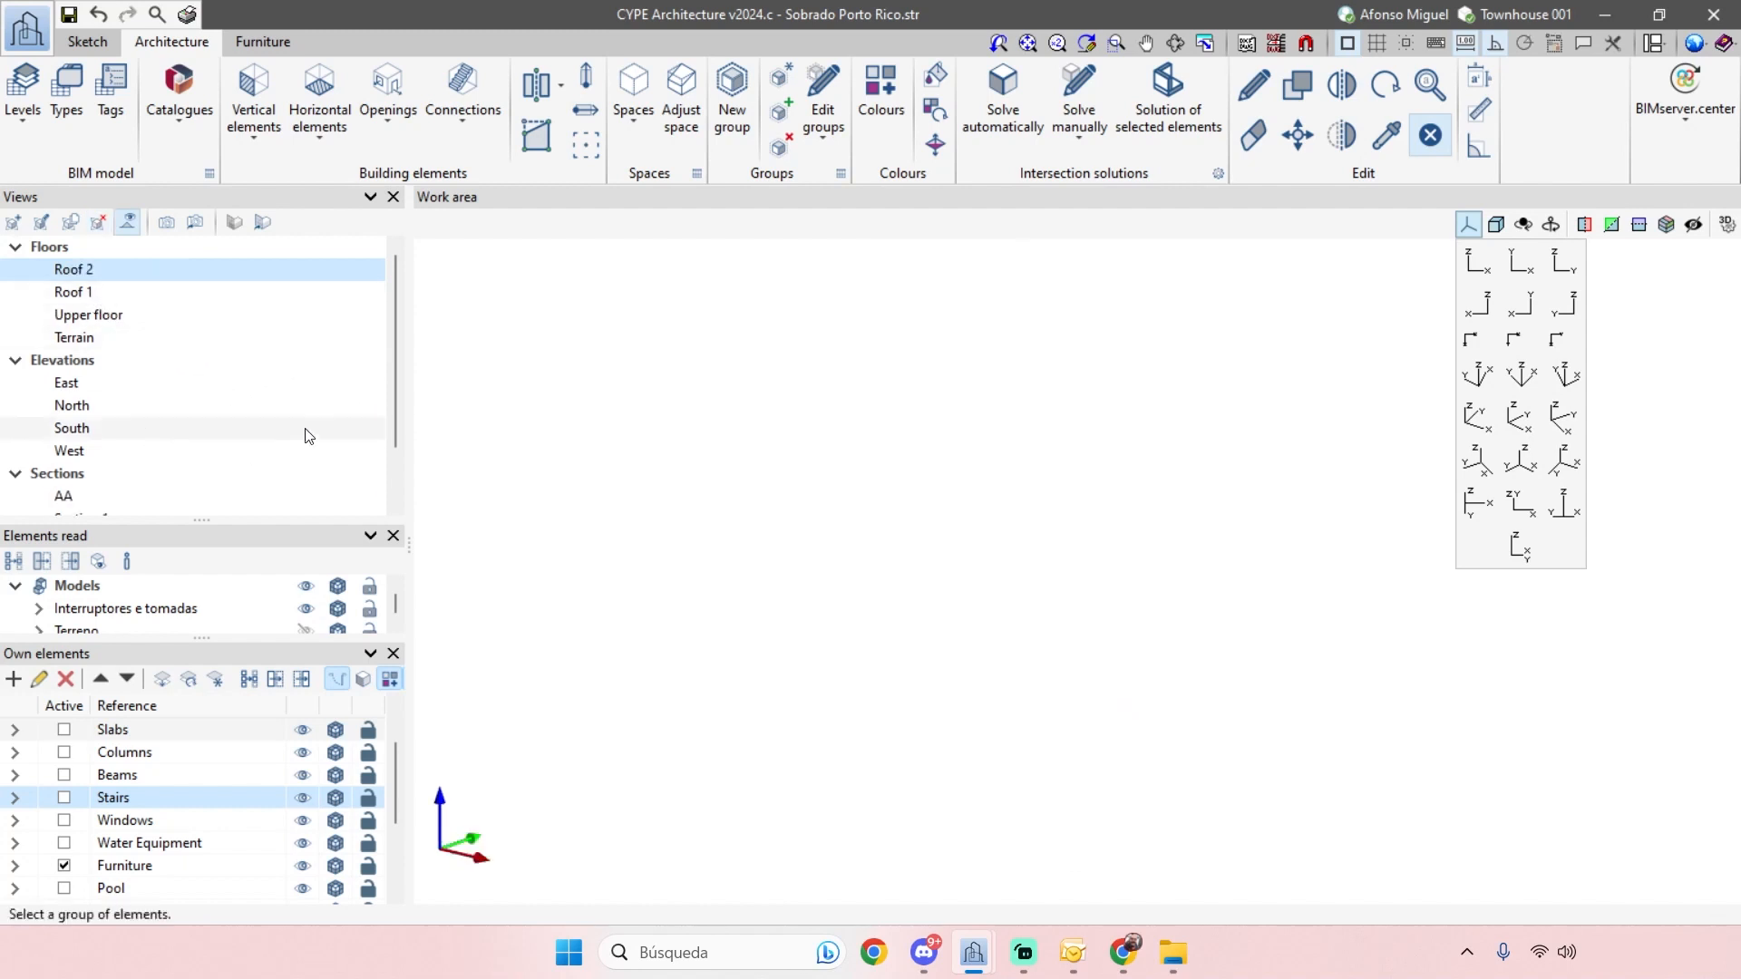
- Return to the 3D view and examine the level markers around the house and the list of floor views
scroll(72, 399, down, 1)
click(68, 494)
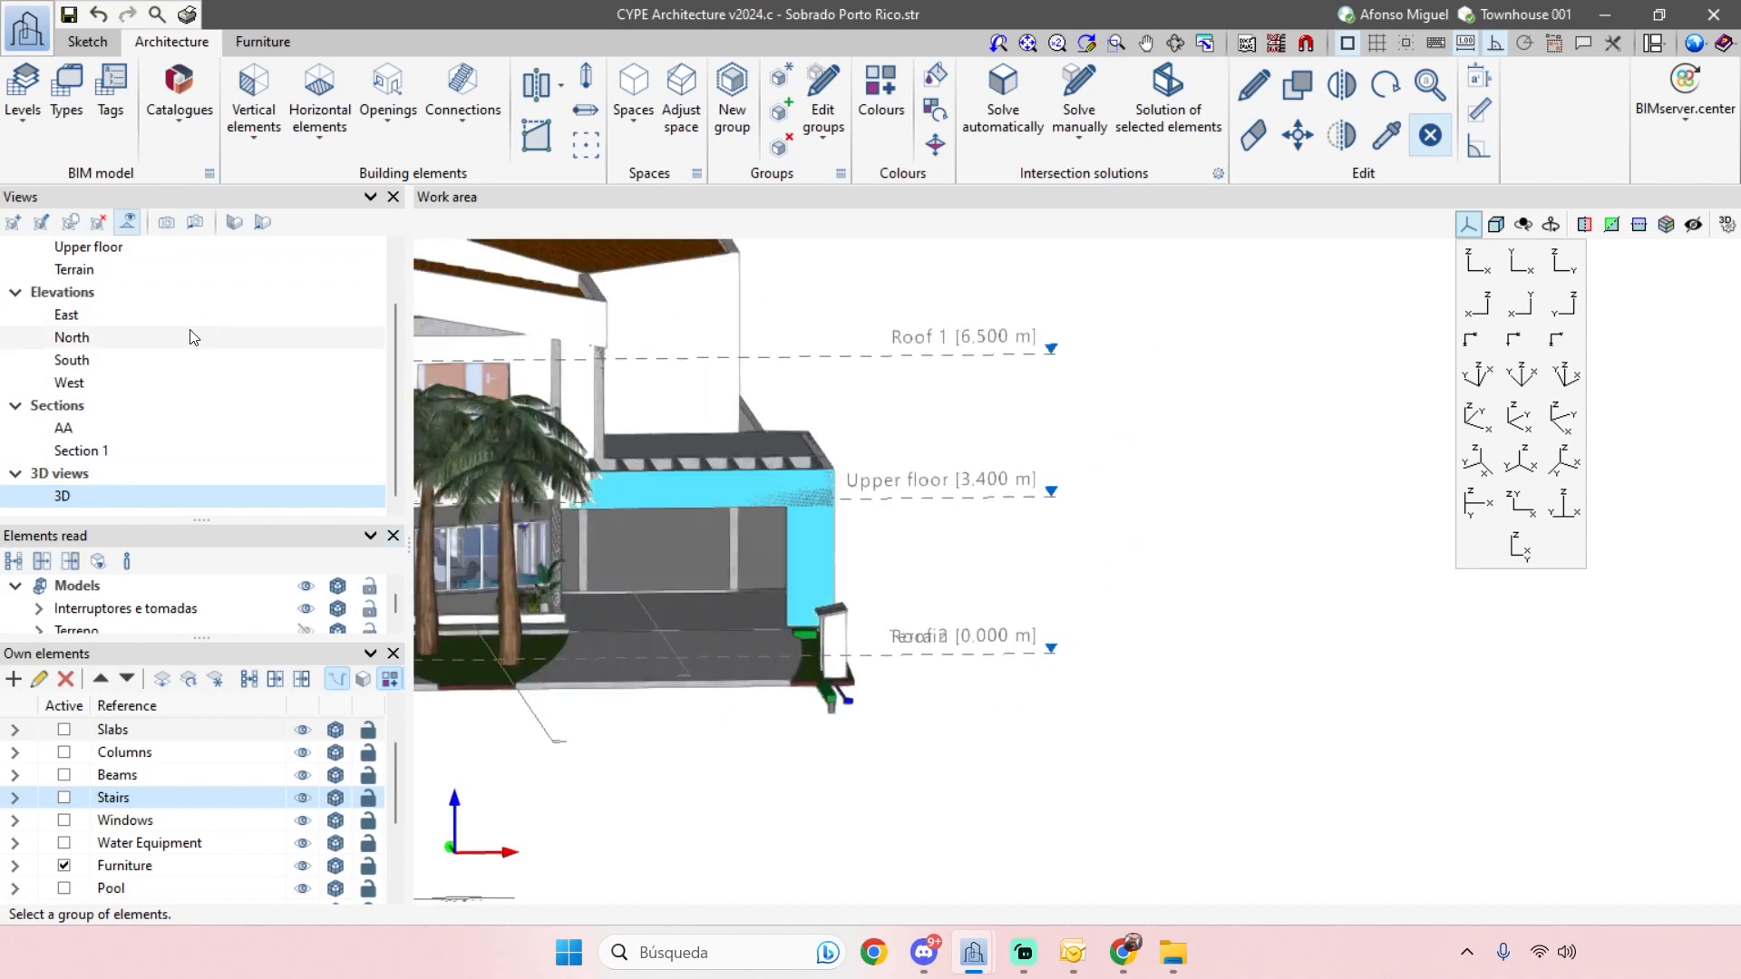
scroll(141, 328, up, 1)
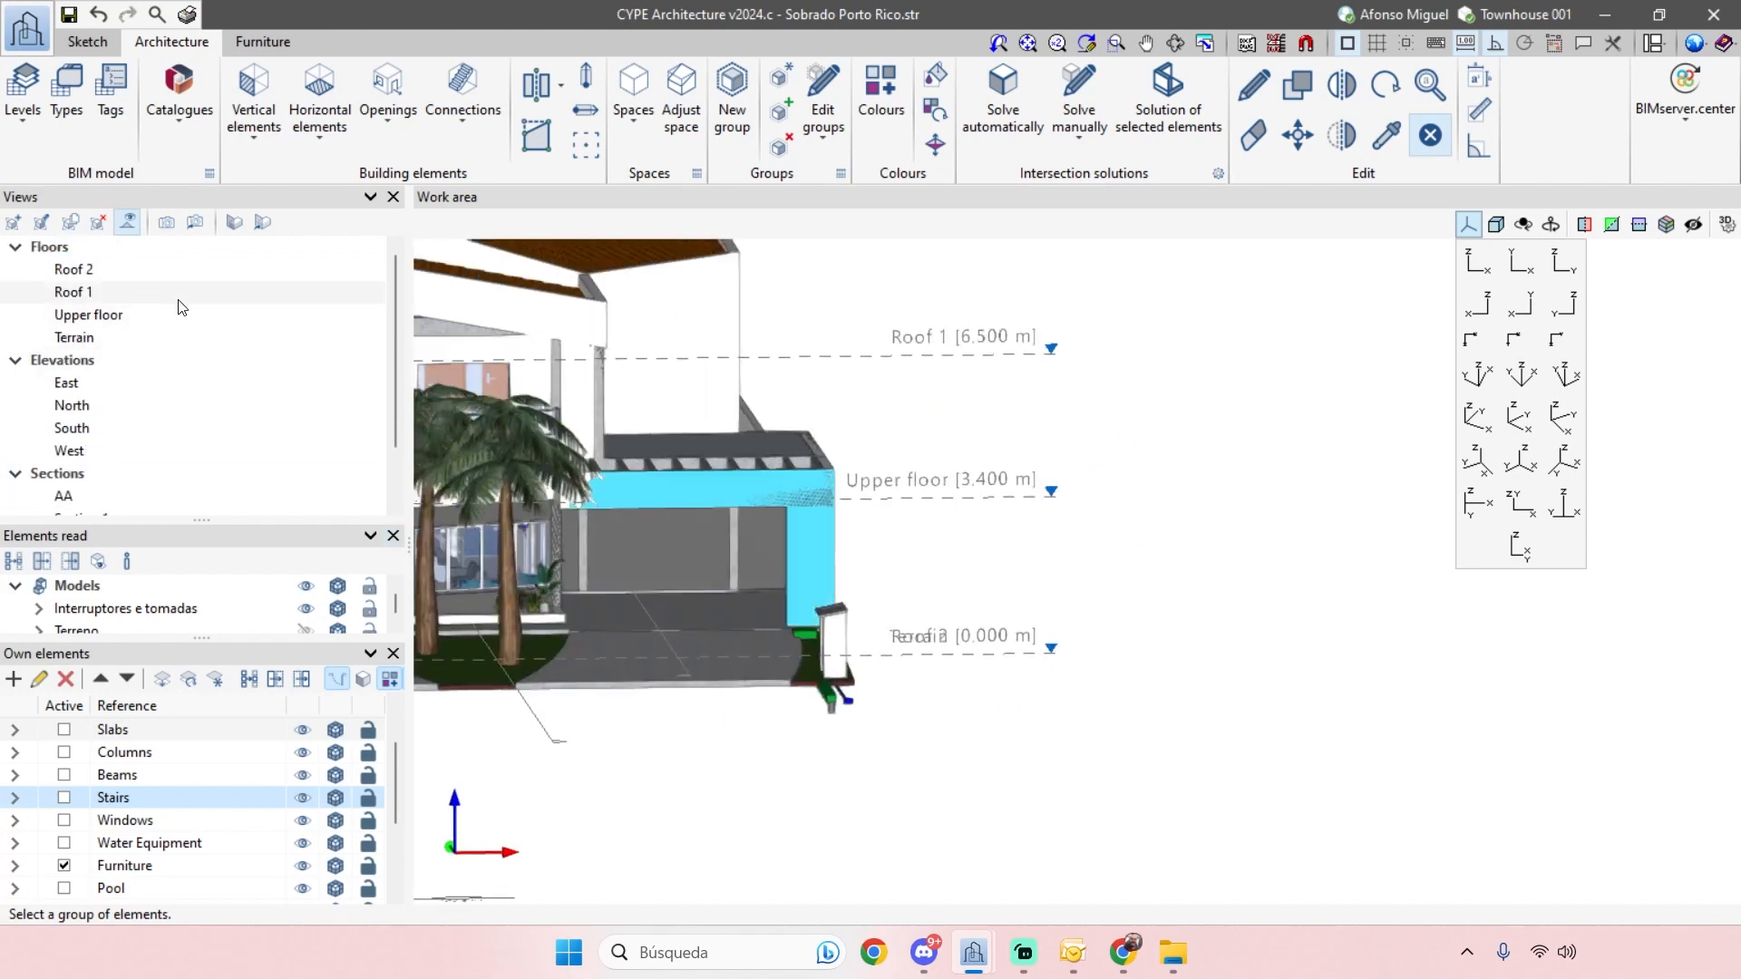
scroll(1017, 407, down, 3)
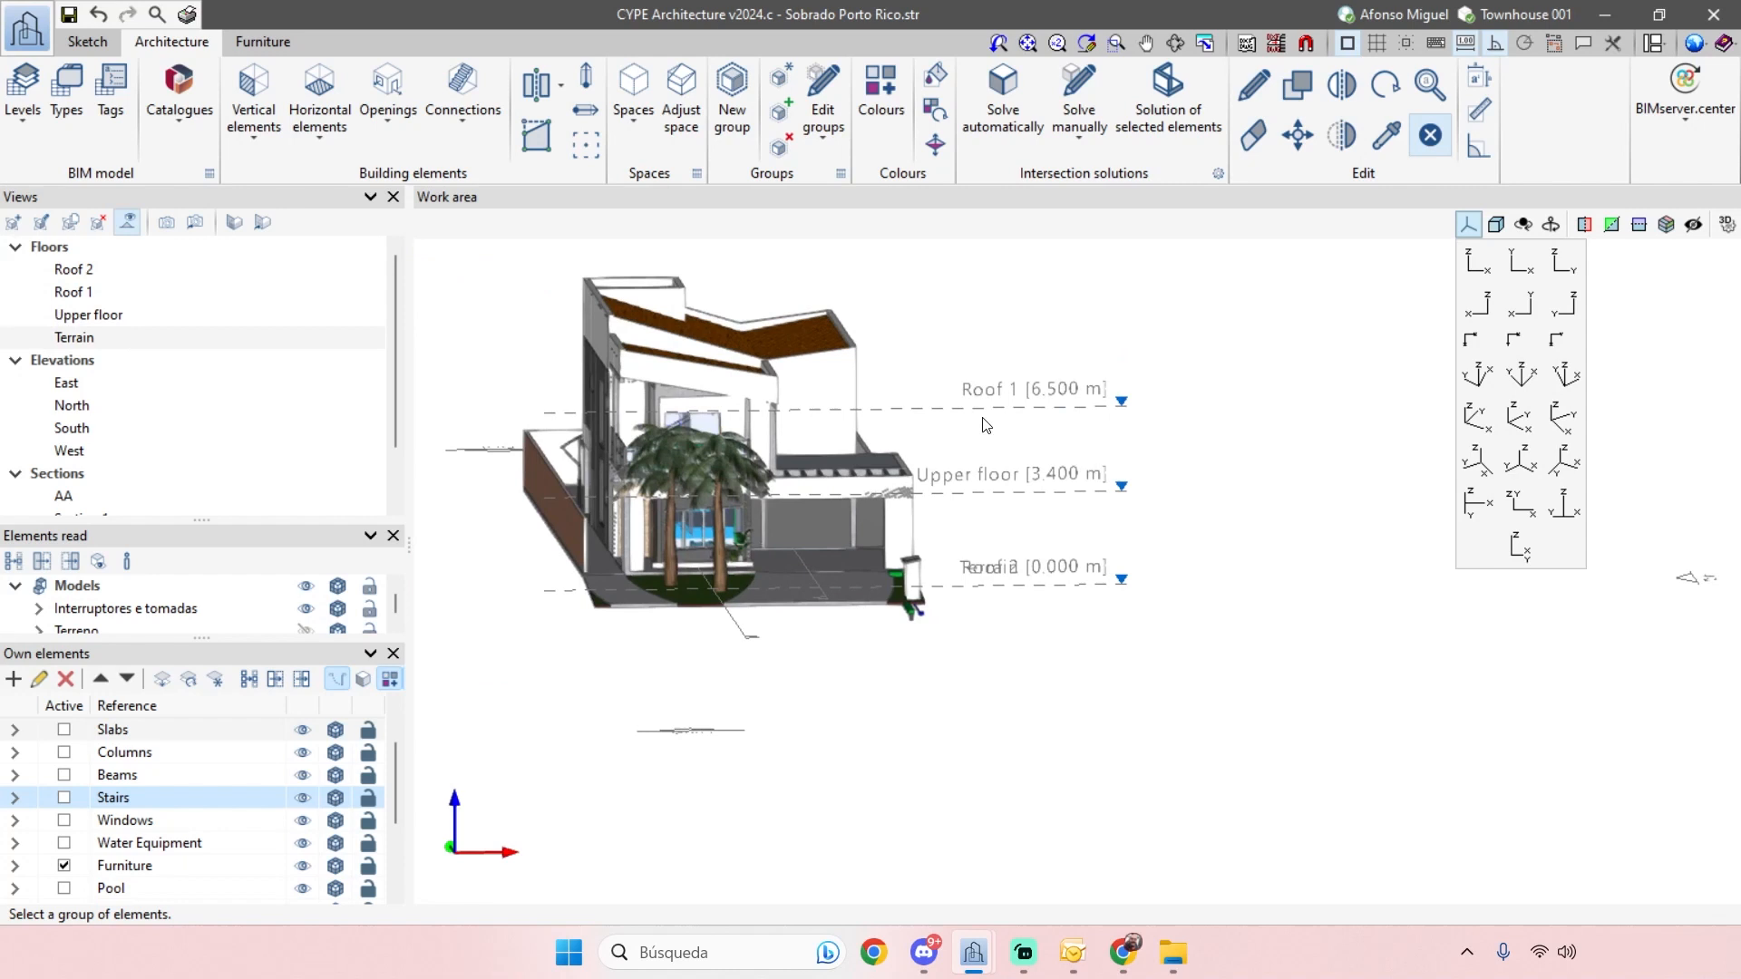
middle_drag(1147, 490, 1070, 437)
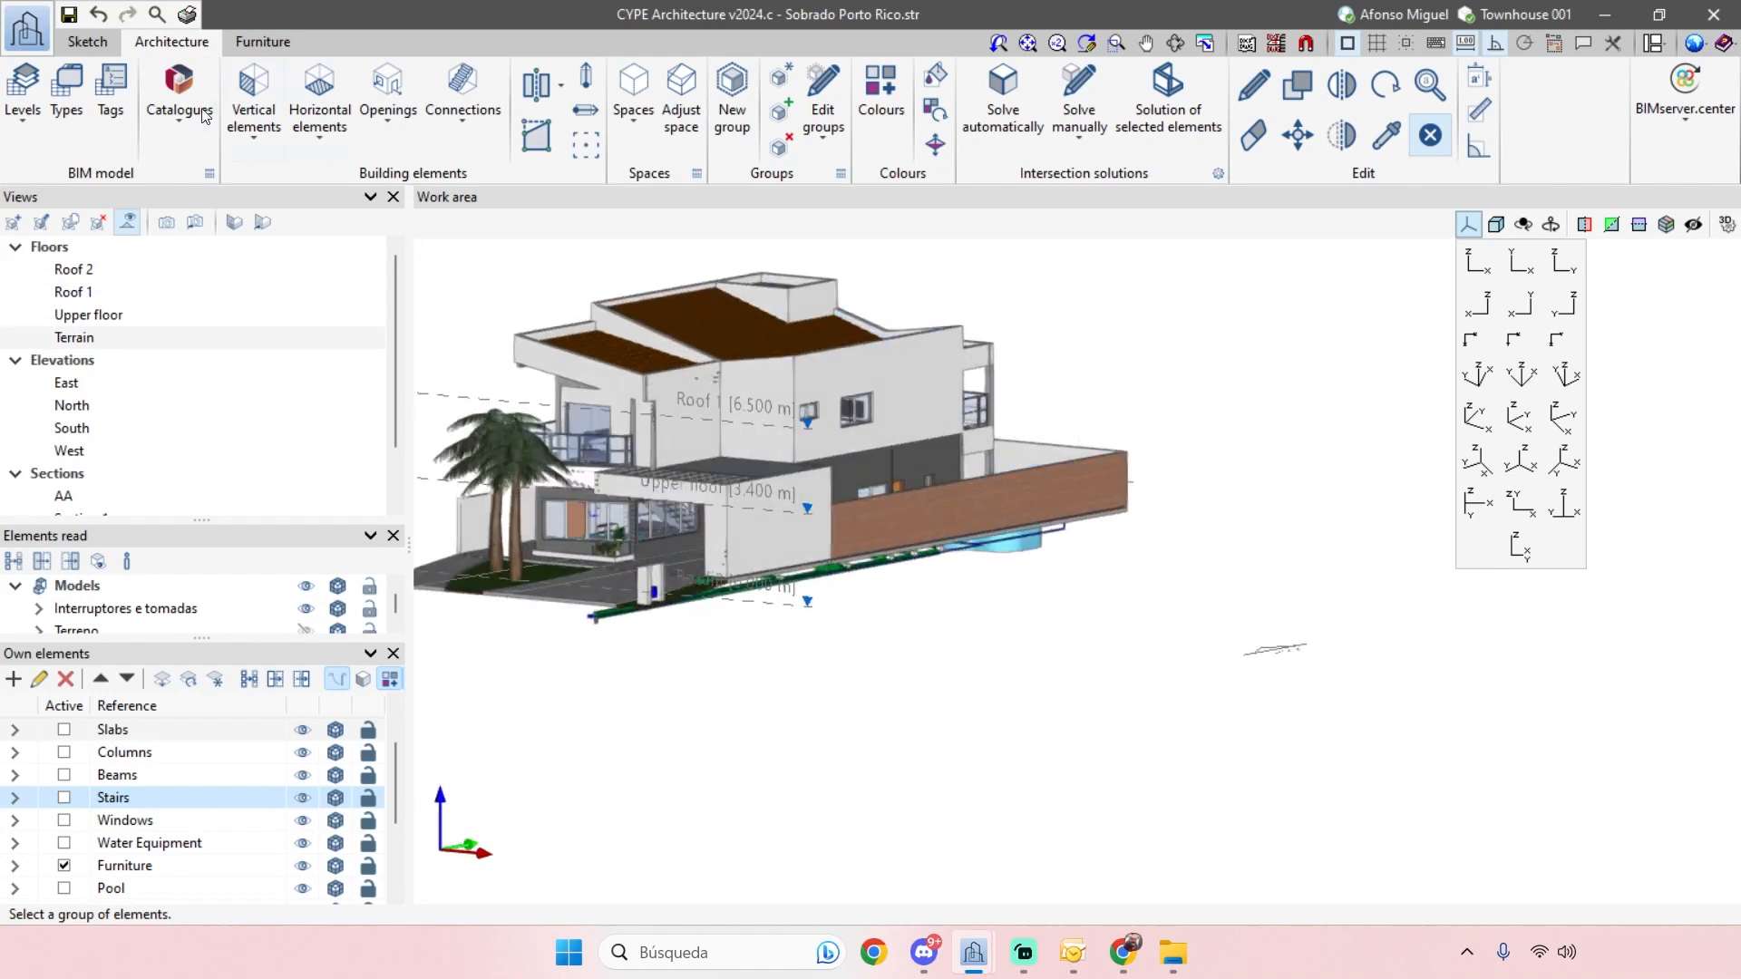
click(32, 145)
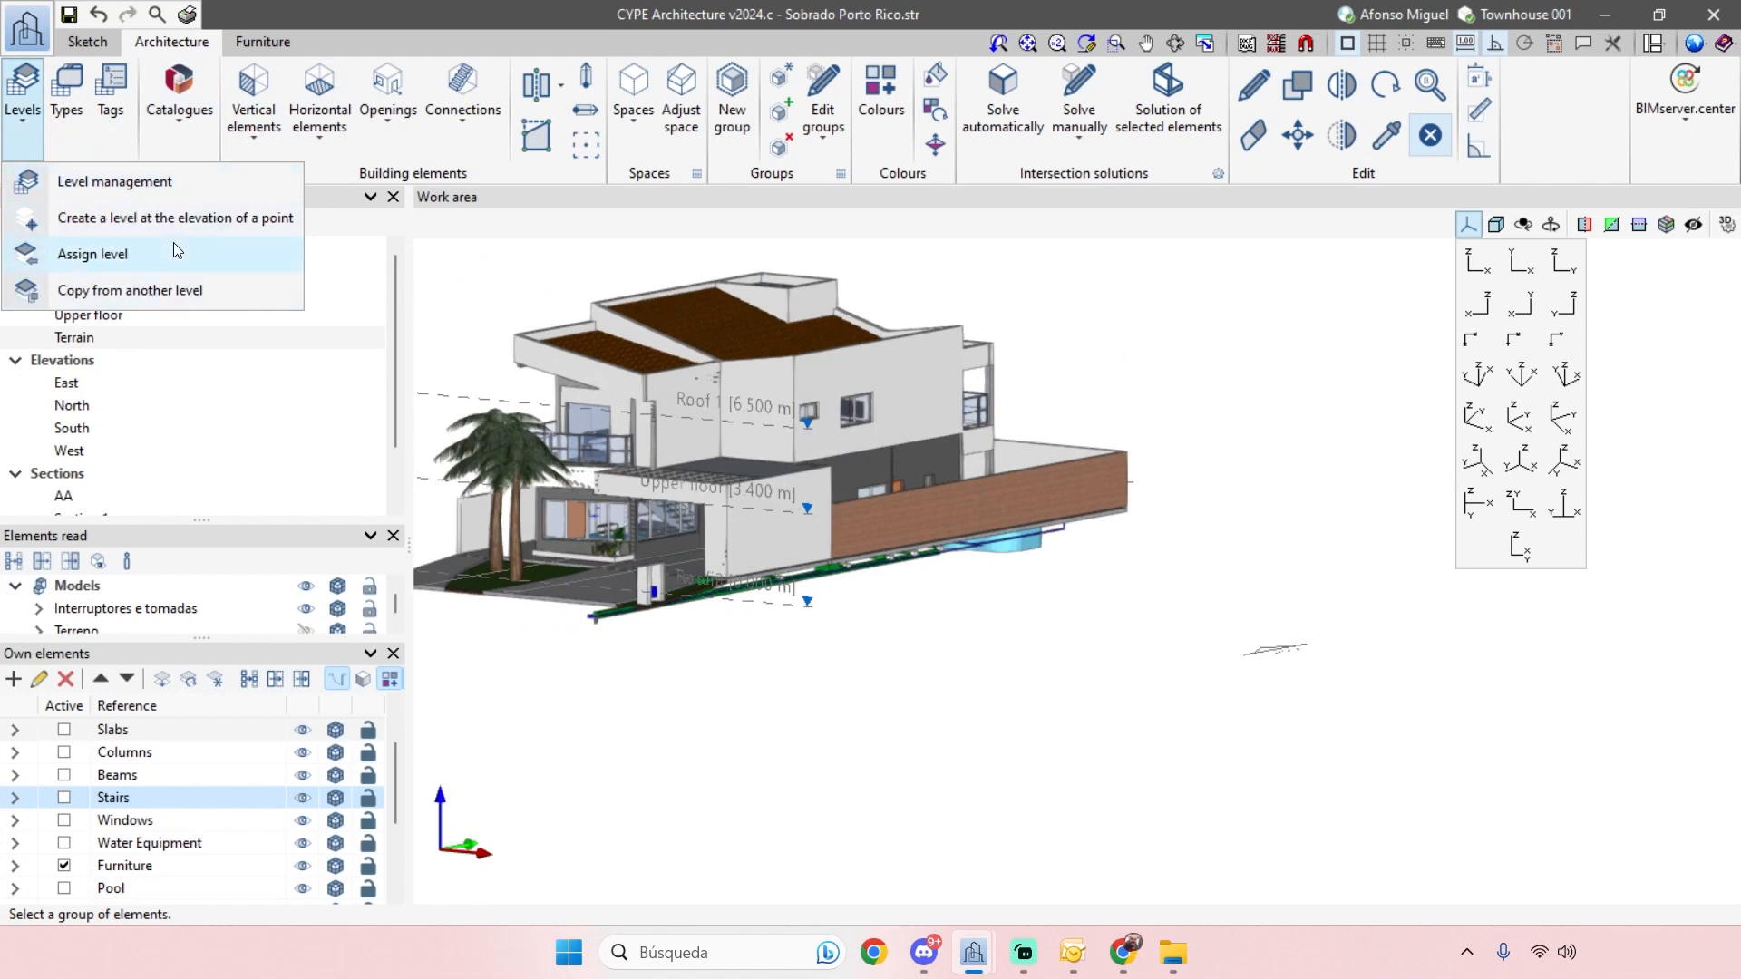
click(82, 182)
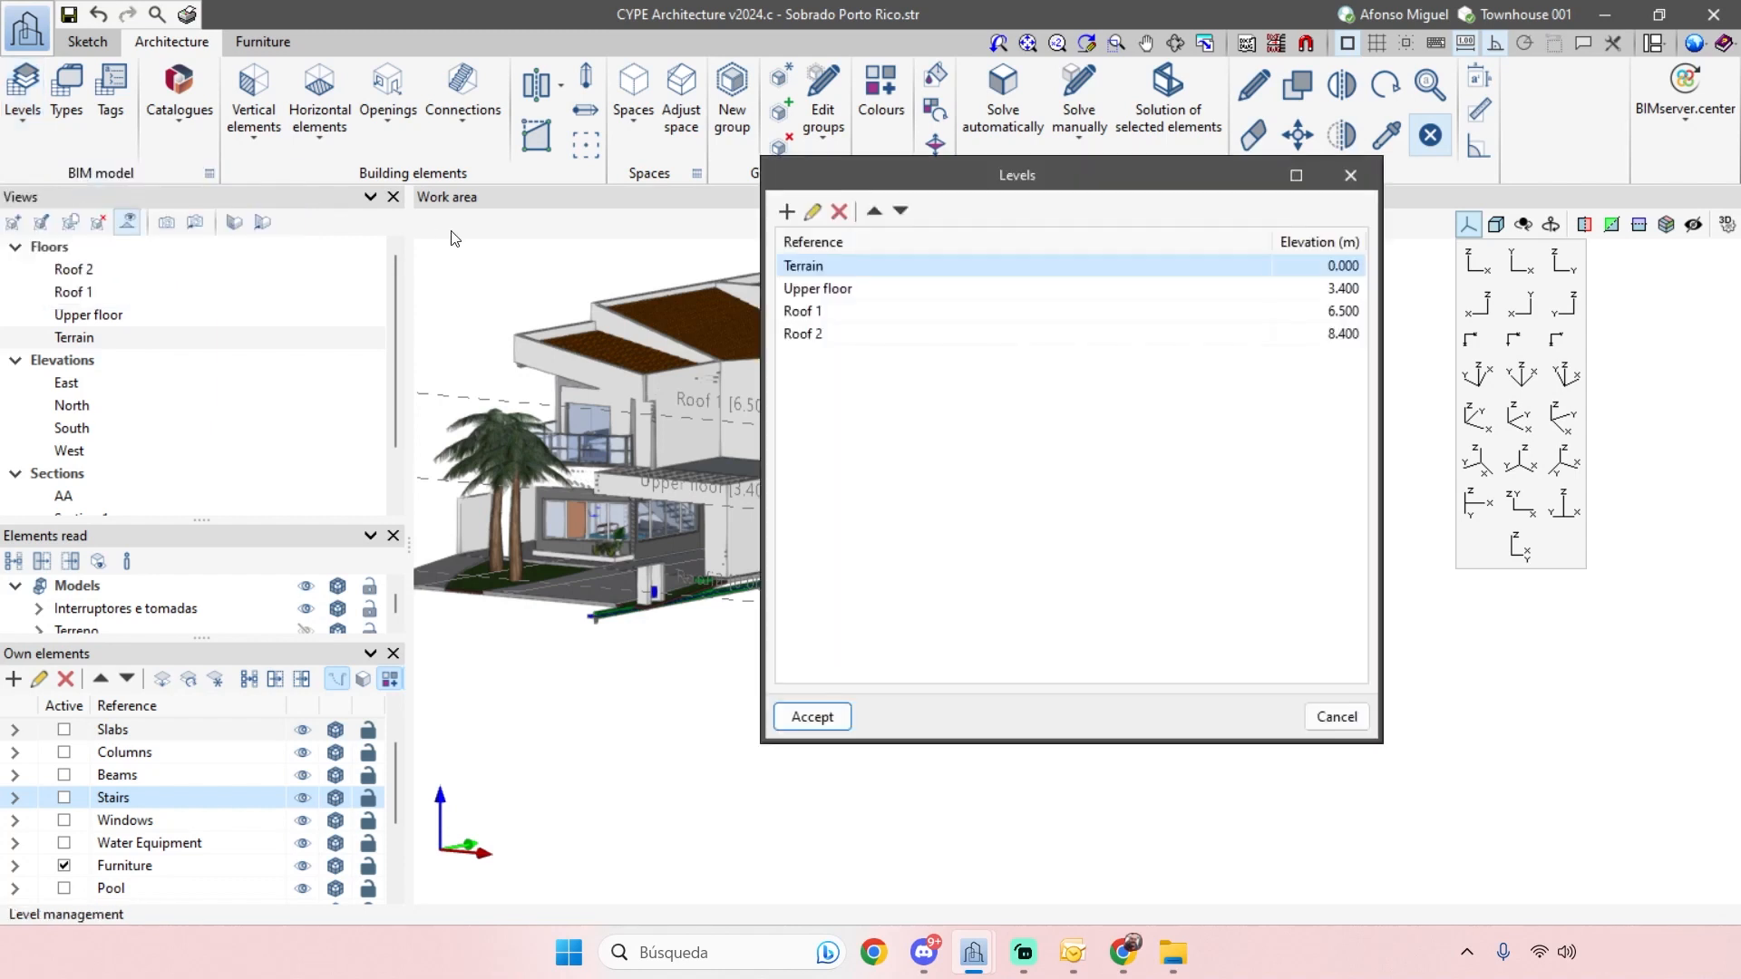
click(786, 212)
click(1121, 429)
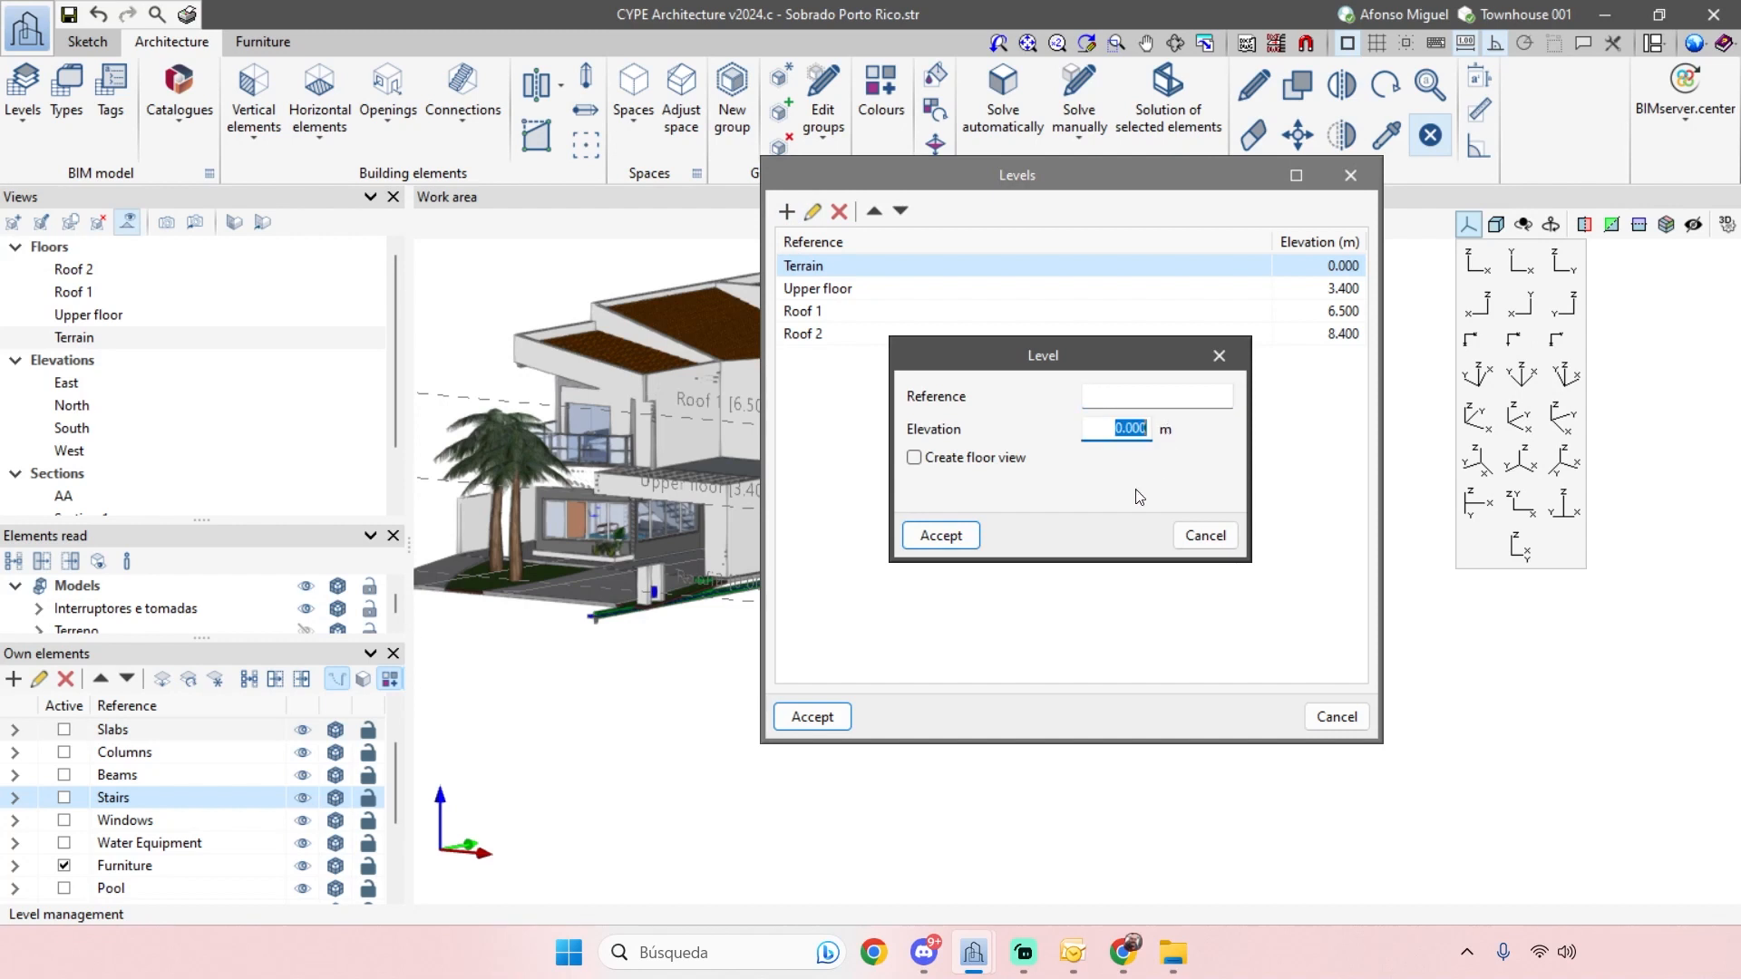
key(Escape)
key(Escape)
- Start a level at the elevation of a point, name it My new level and try placing it at the side wall's top corner
click(35, 122)
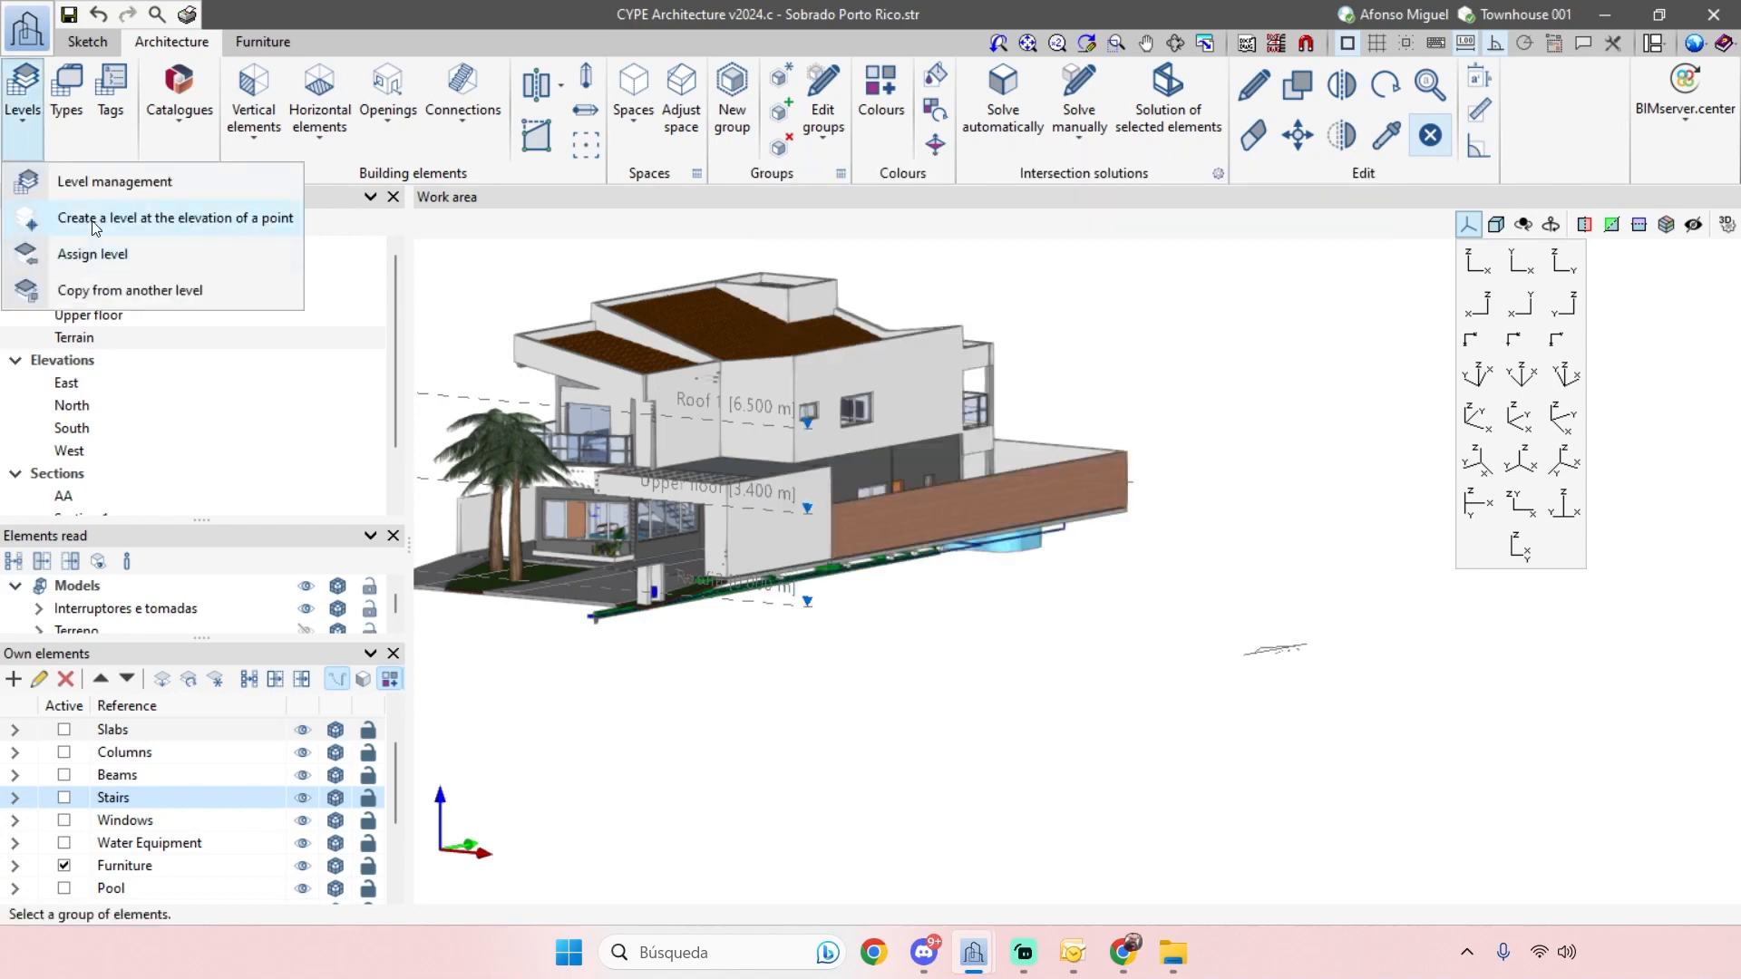
click(64, 223)
scroll(907, 572, up, 5)
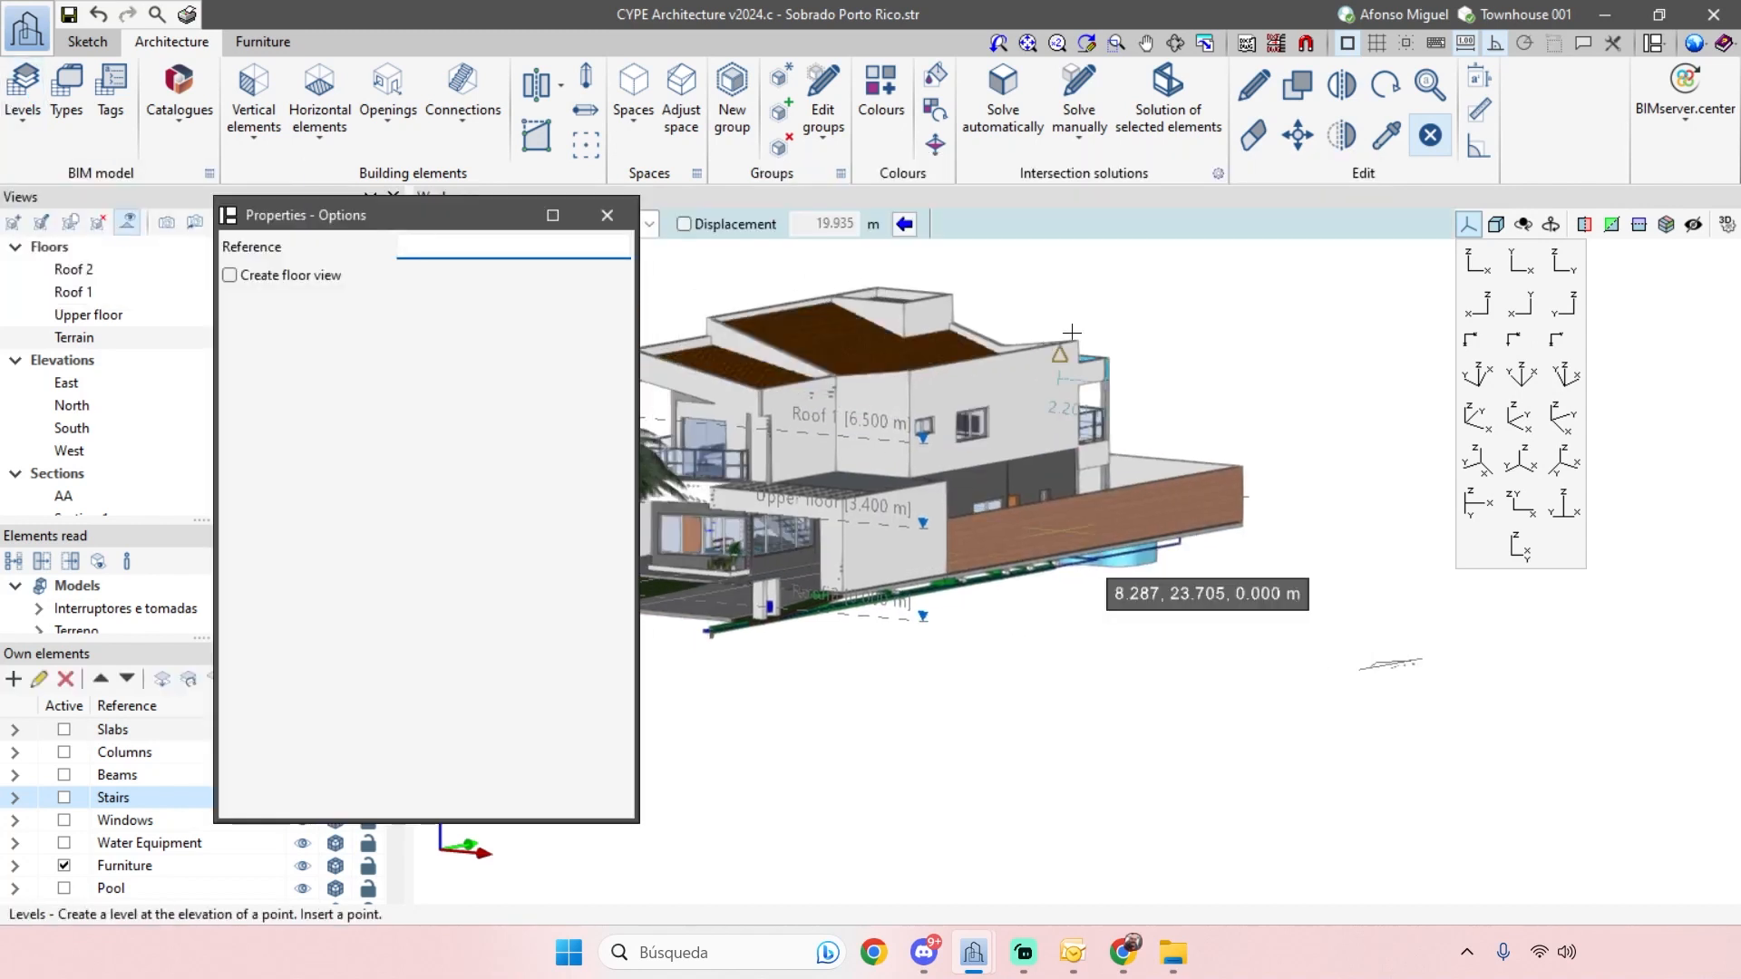
click(1087, 350)
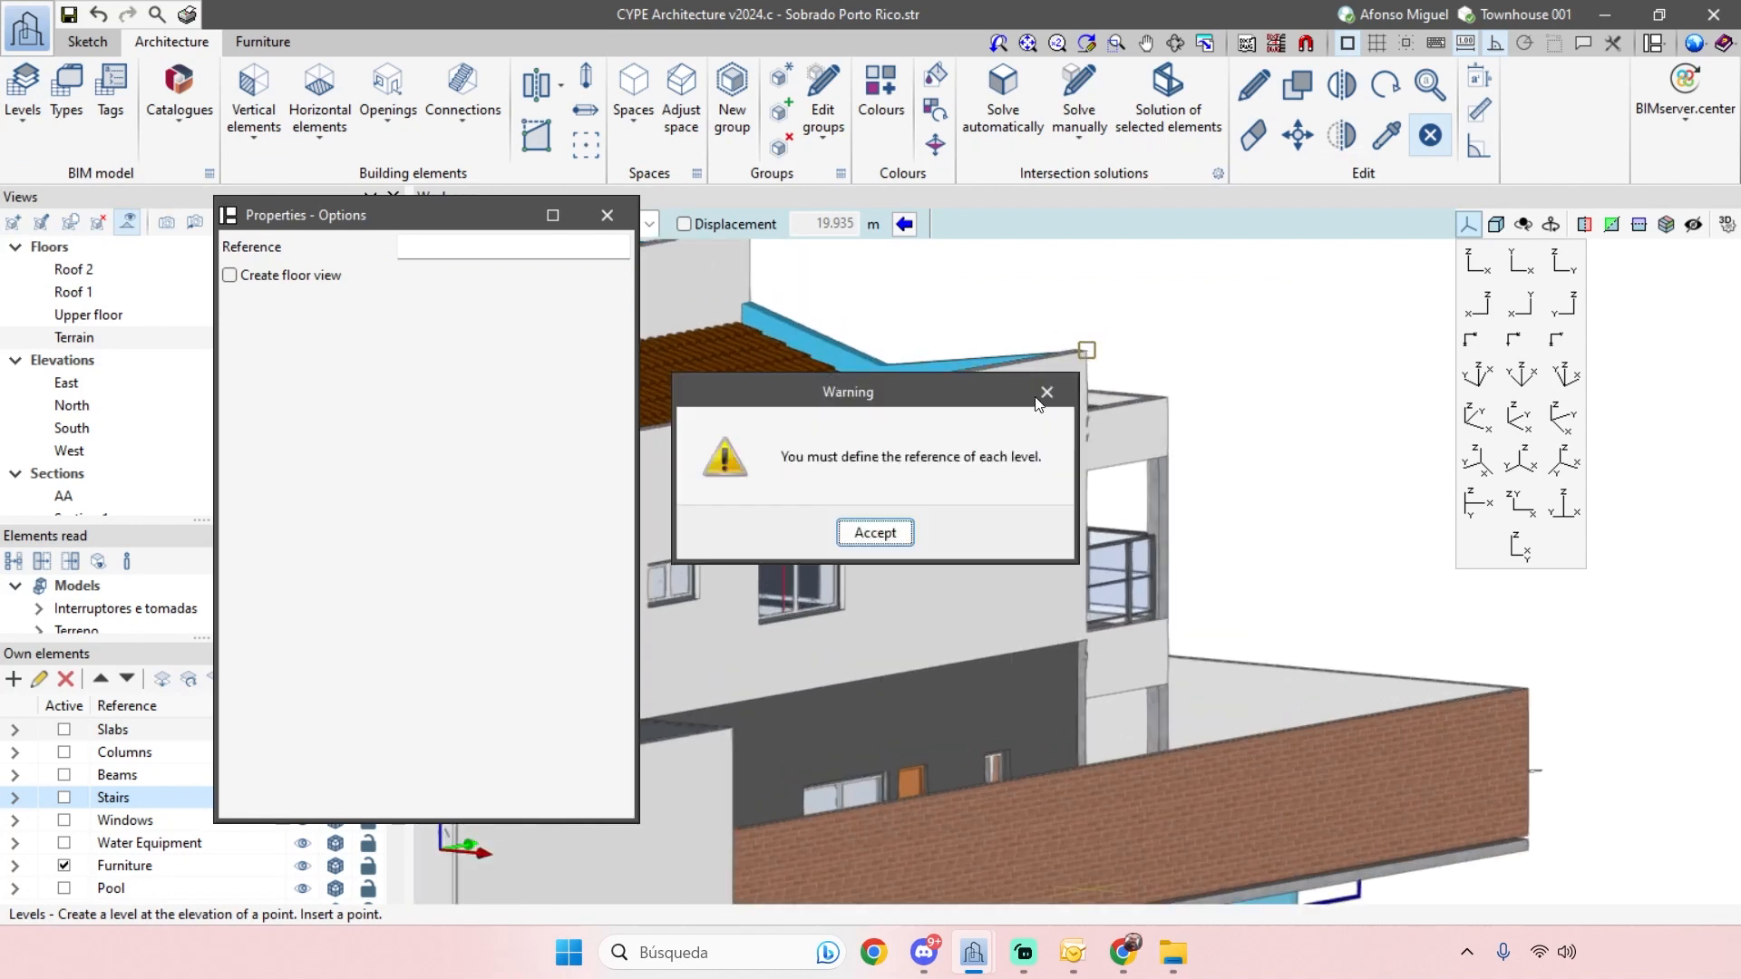
key(Return)
click(407, 246)
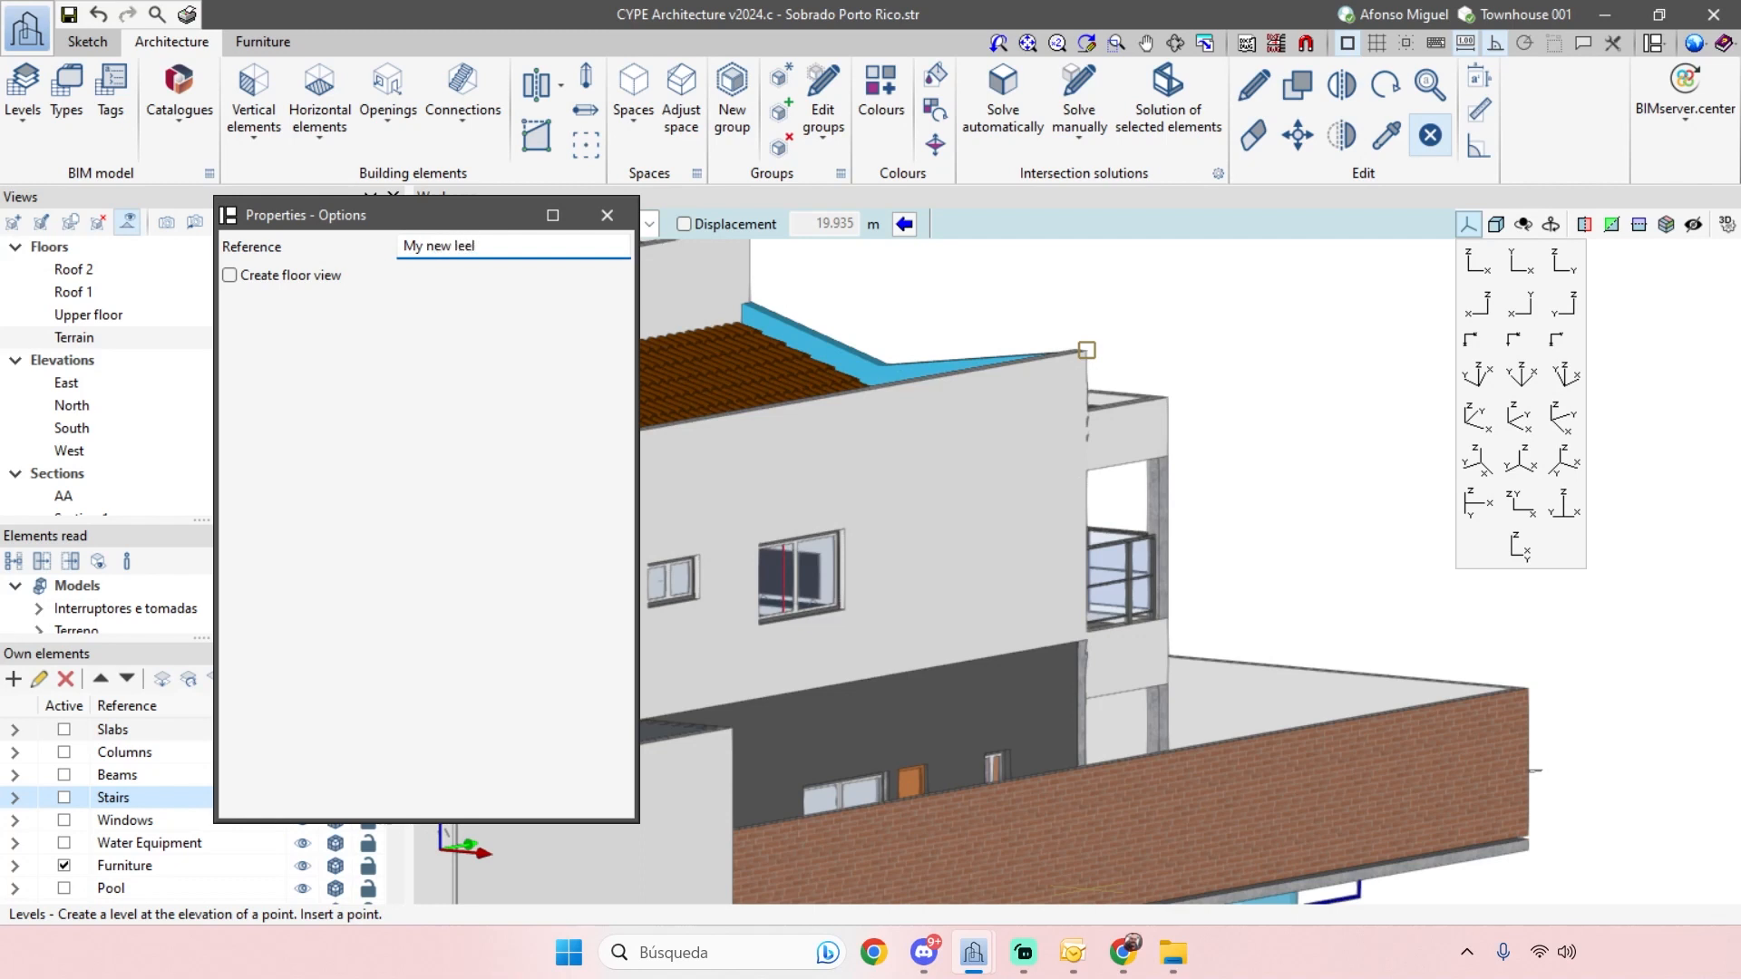
text(My new level)
click(1086, 350)
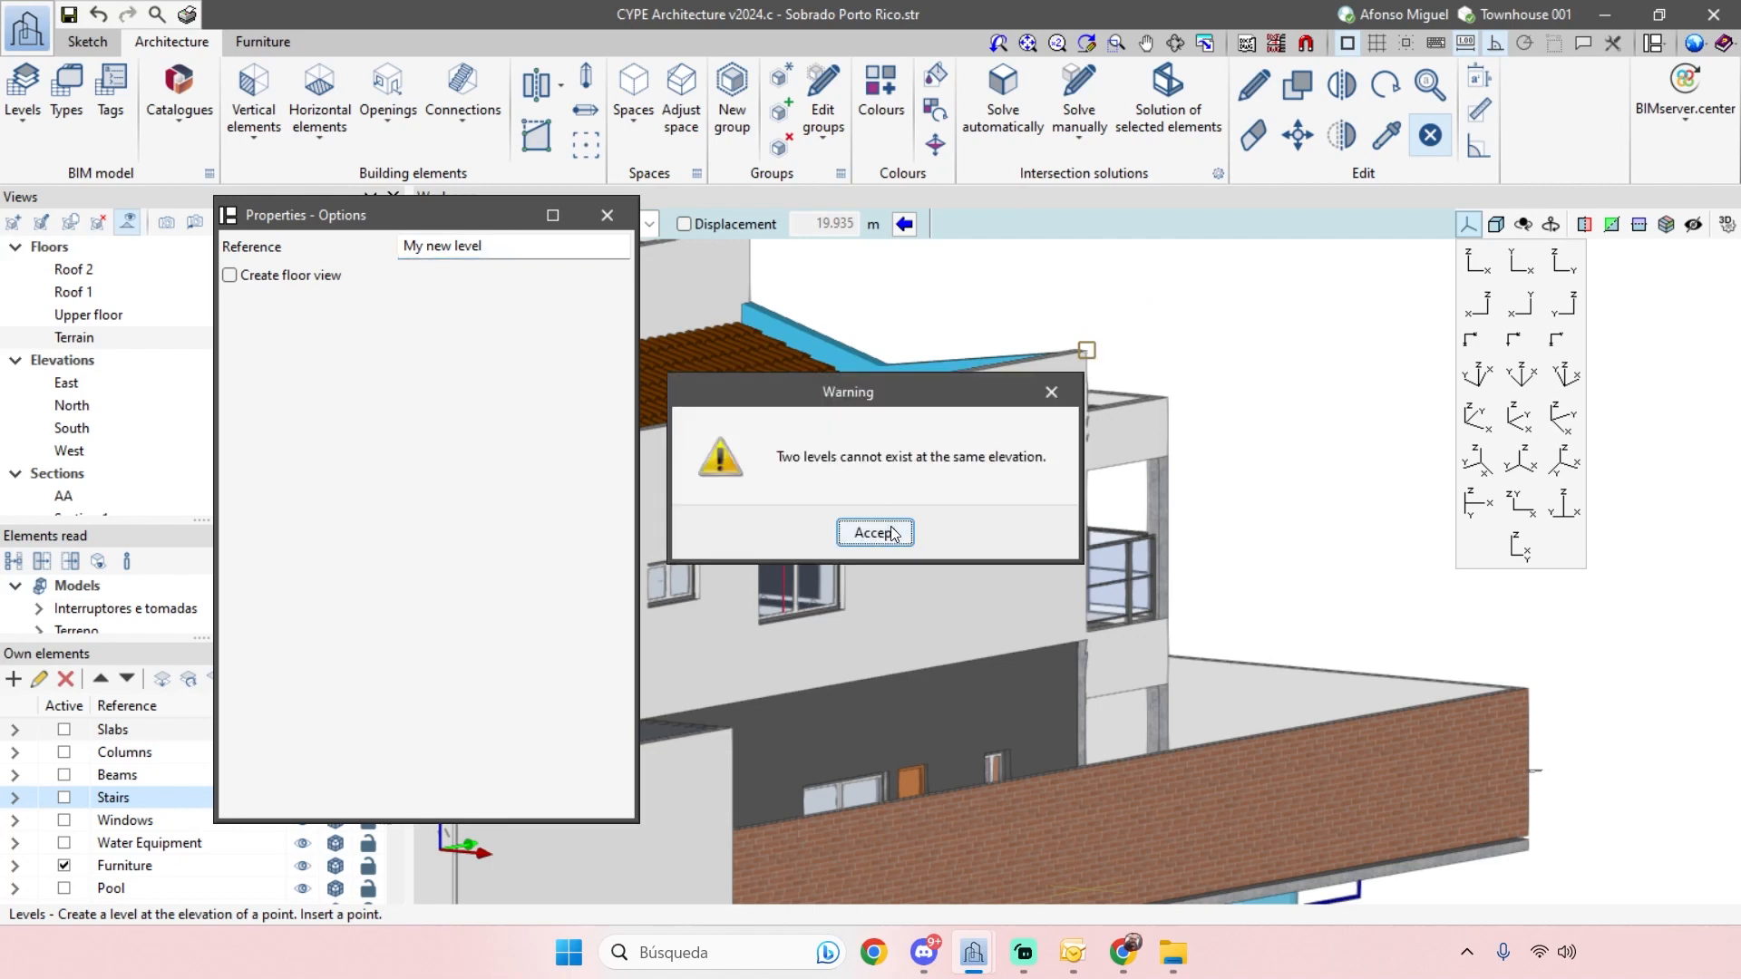
click(875, 532)
- Try to place the new level at the top corner of the balcony roof and at a point beside it
scroll(1097, 367, up, 2)
scroll(1102, 376, up, 2)
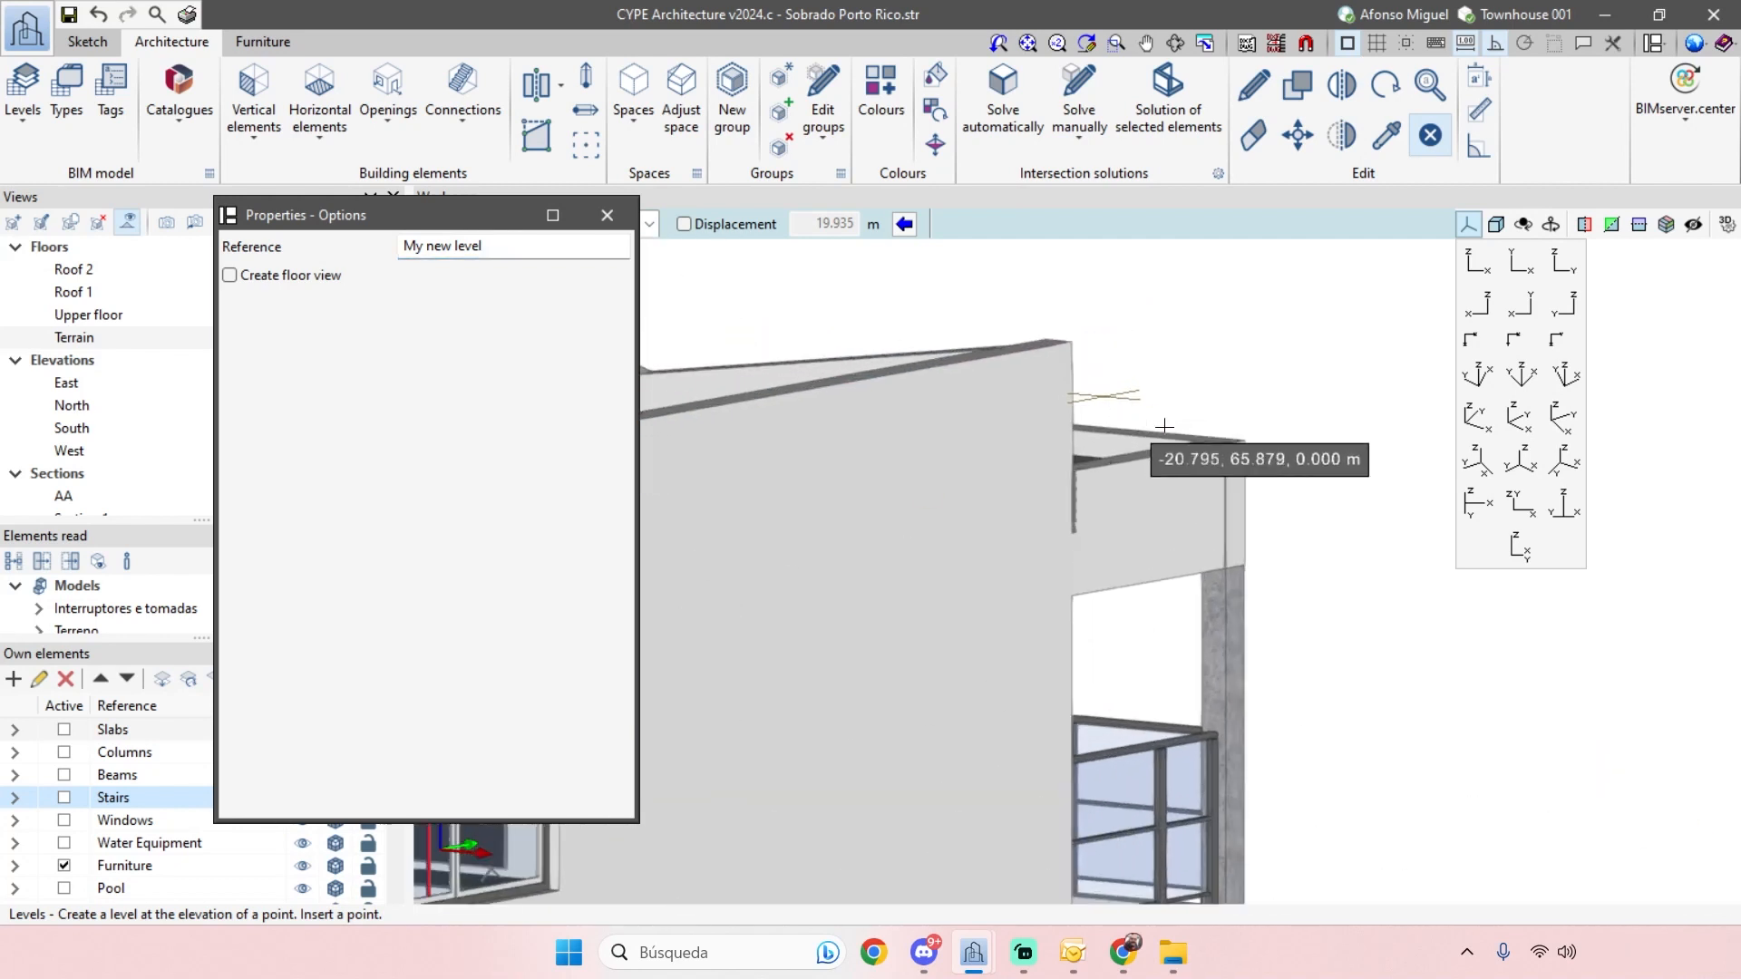
click(1267, 448)
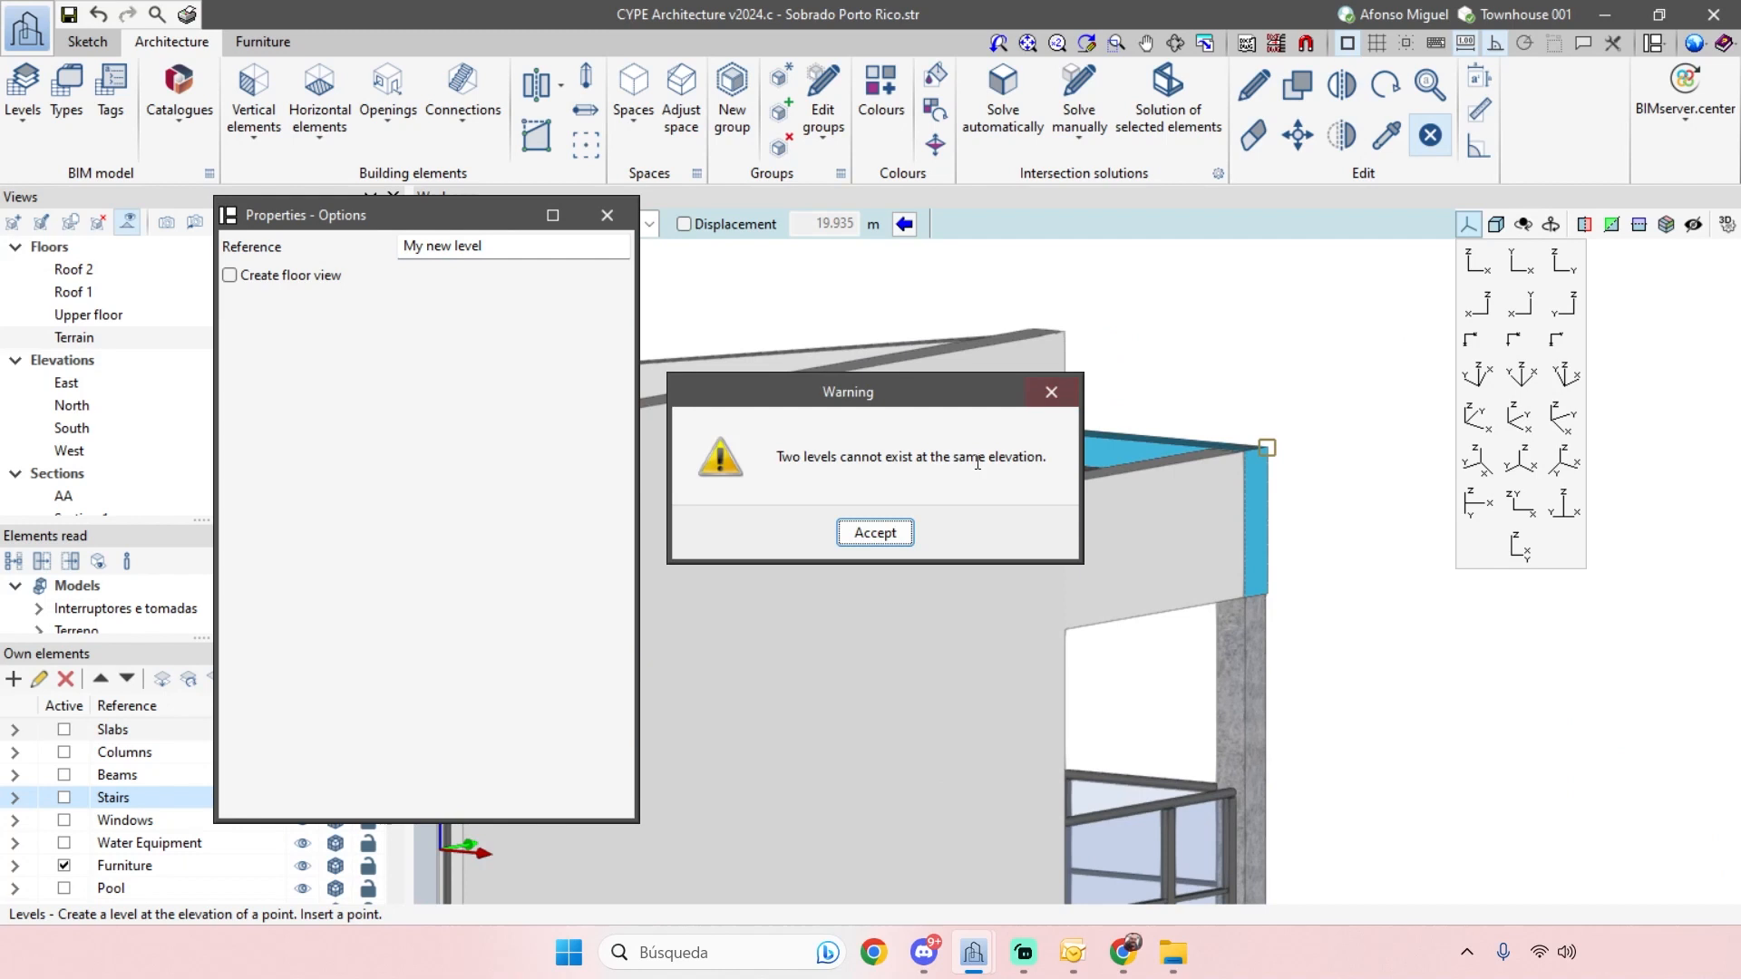
click(875, 532)
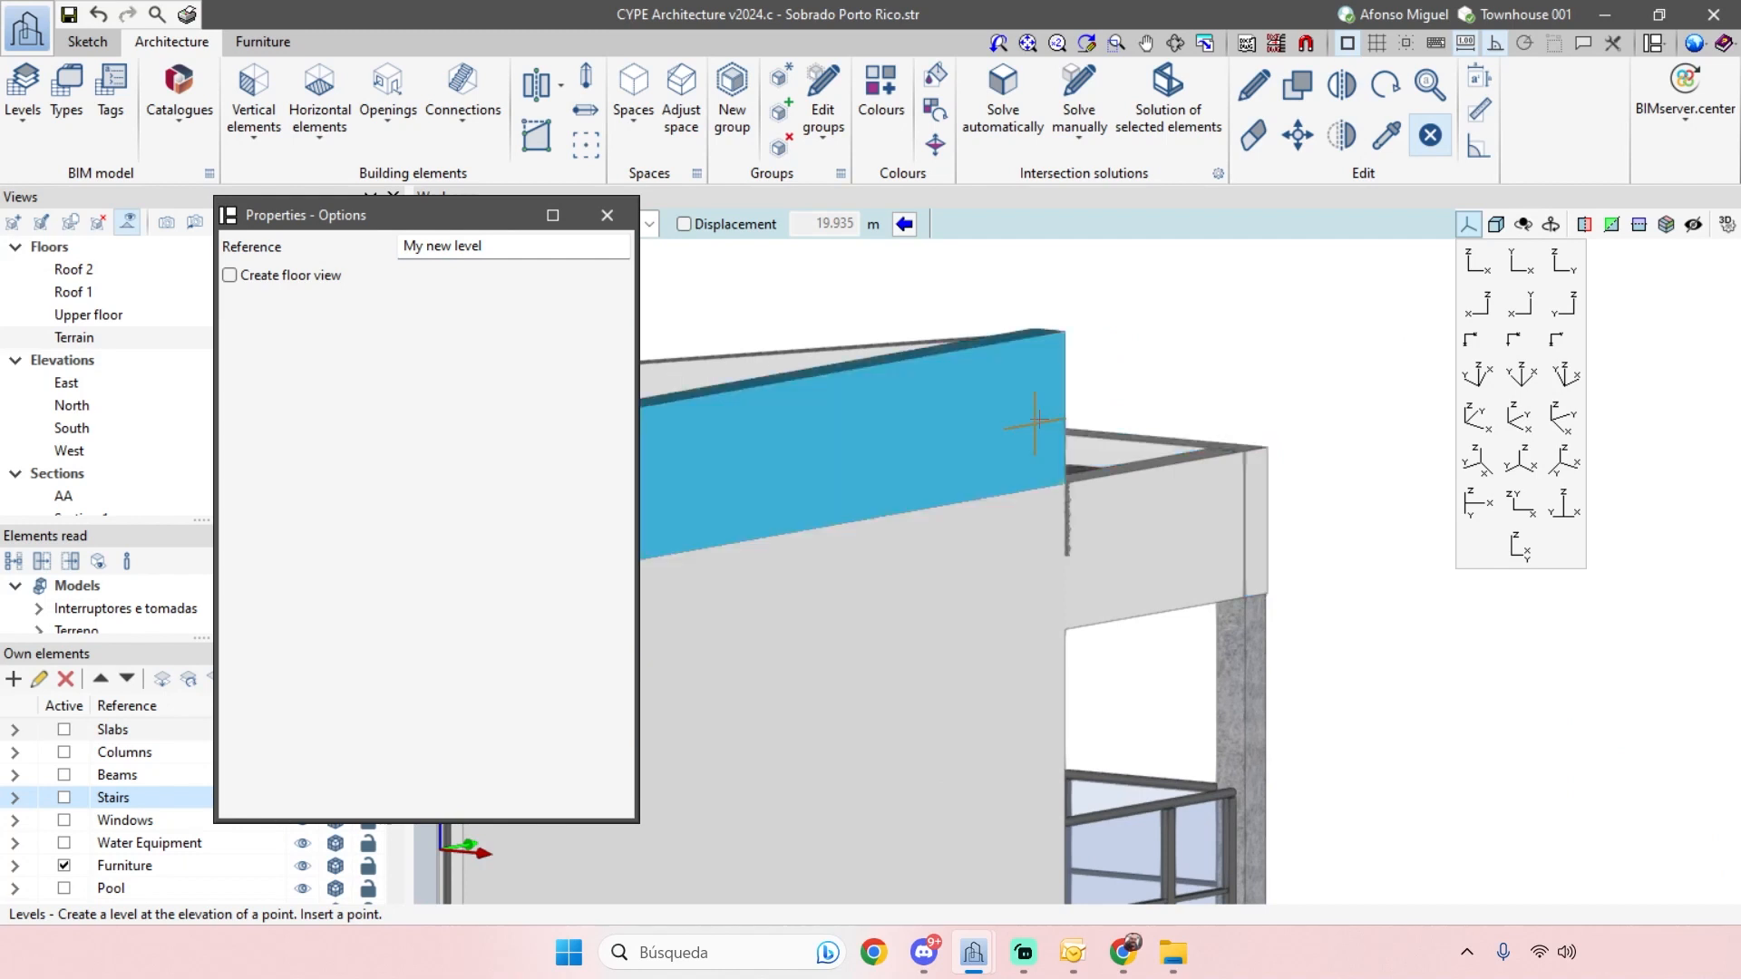
click(1193, 331)
click(896, 531)
- Try to place the new level on the vertical edge of the raised rooftop box
scroll(1096, 544, down, 3)
scroll(825, 553, up, 3)
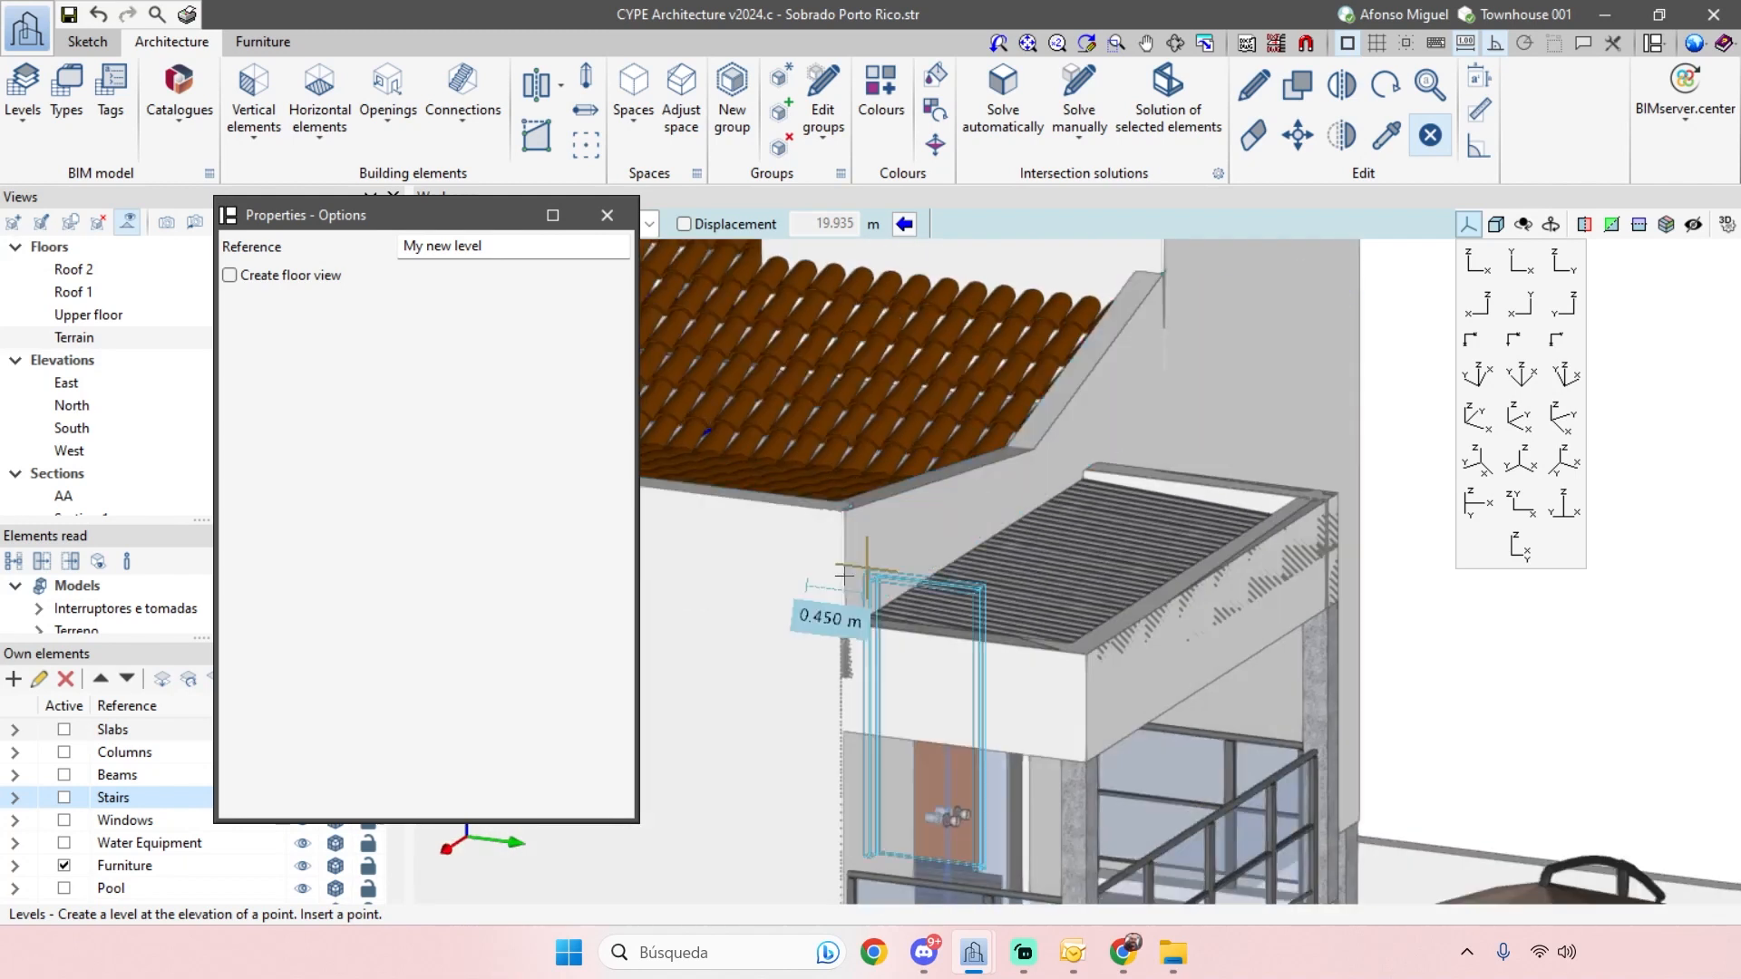
scroll(888, 594, down, 2)
scroll(1065, 377, up, 2)
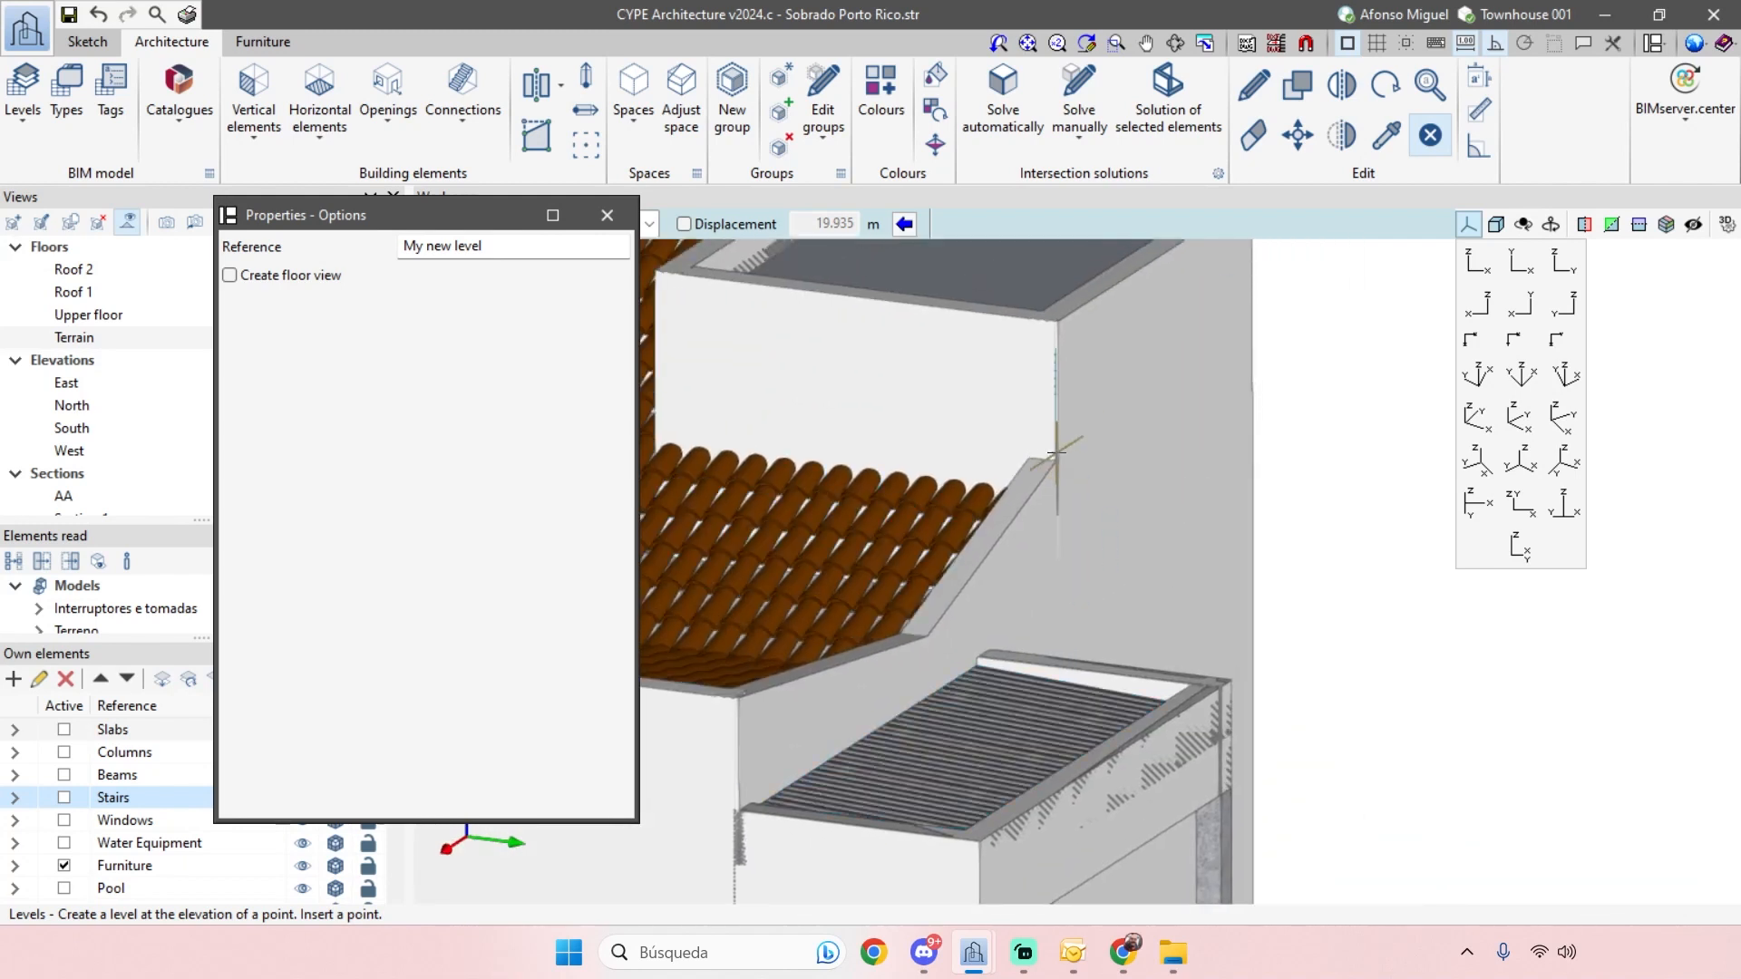
click(1065, 377)
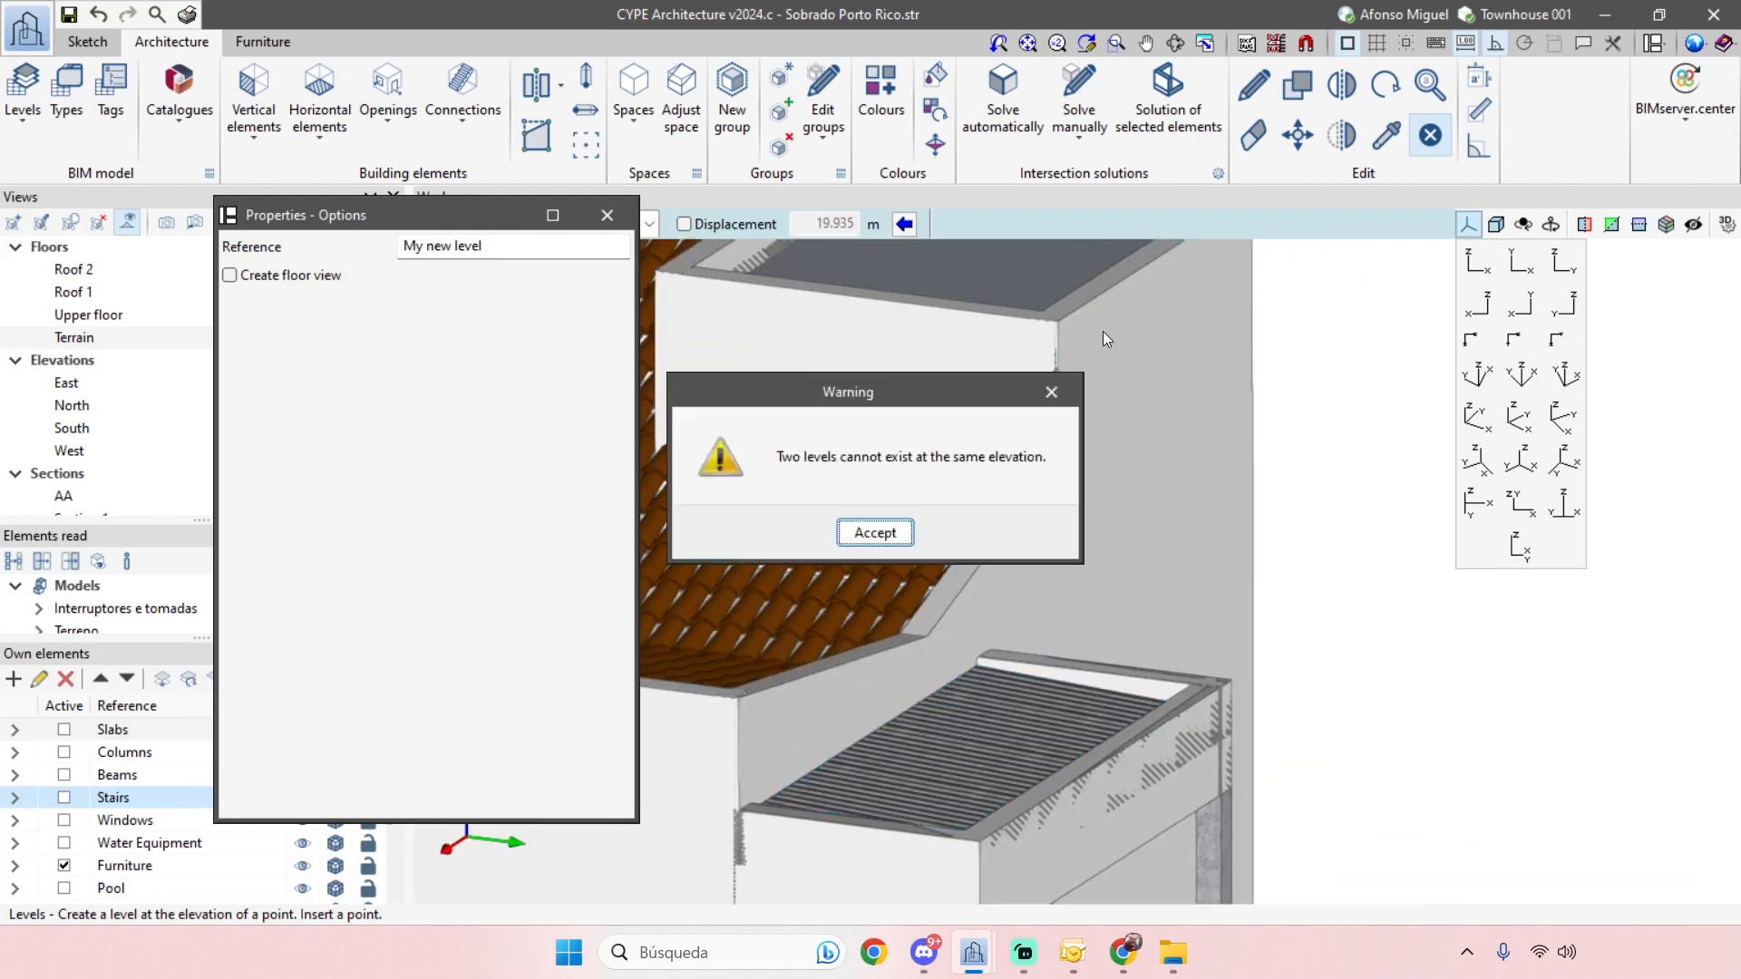
click(903, 527)
- Create My new level at the 7.550 m point where the rooftop box meets the sloping parapet, and check it in level management
scroll(1070, 430, down, 4)
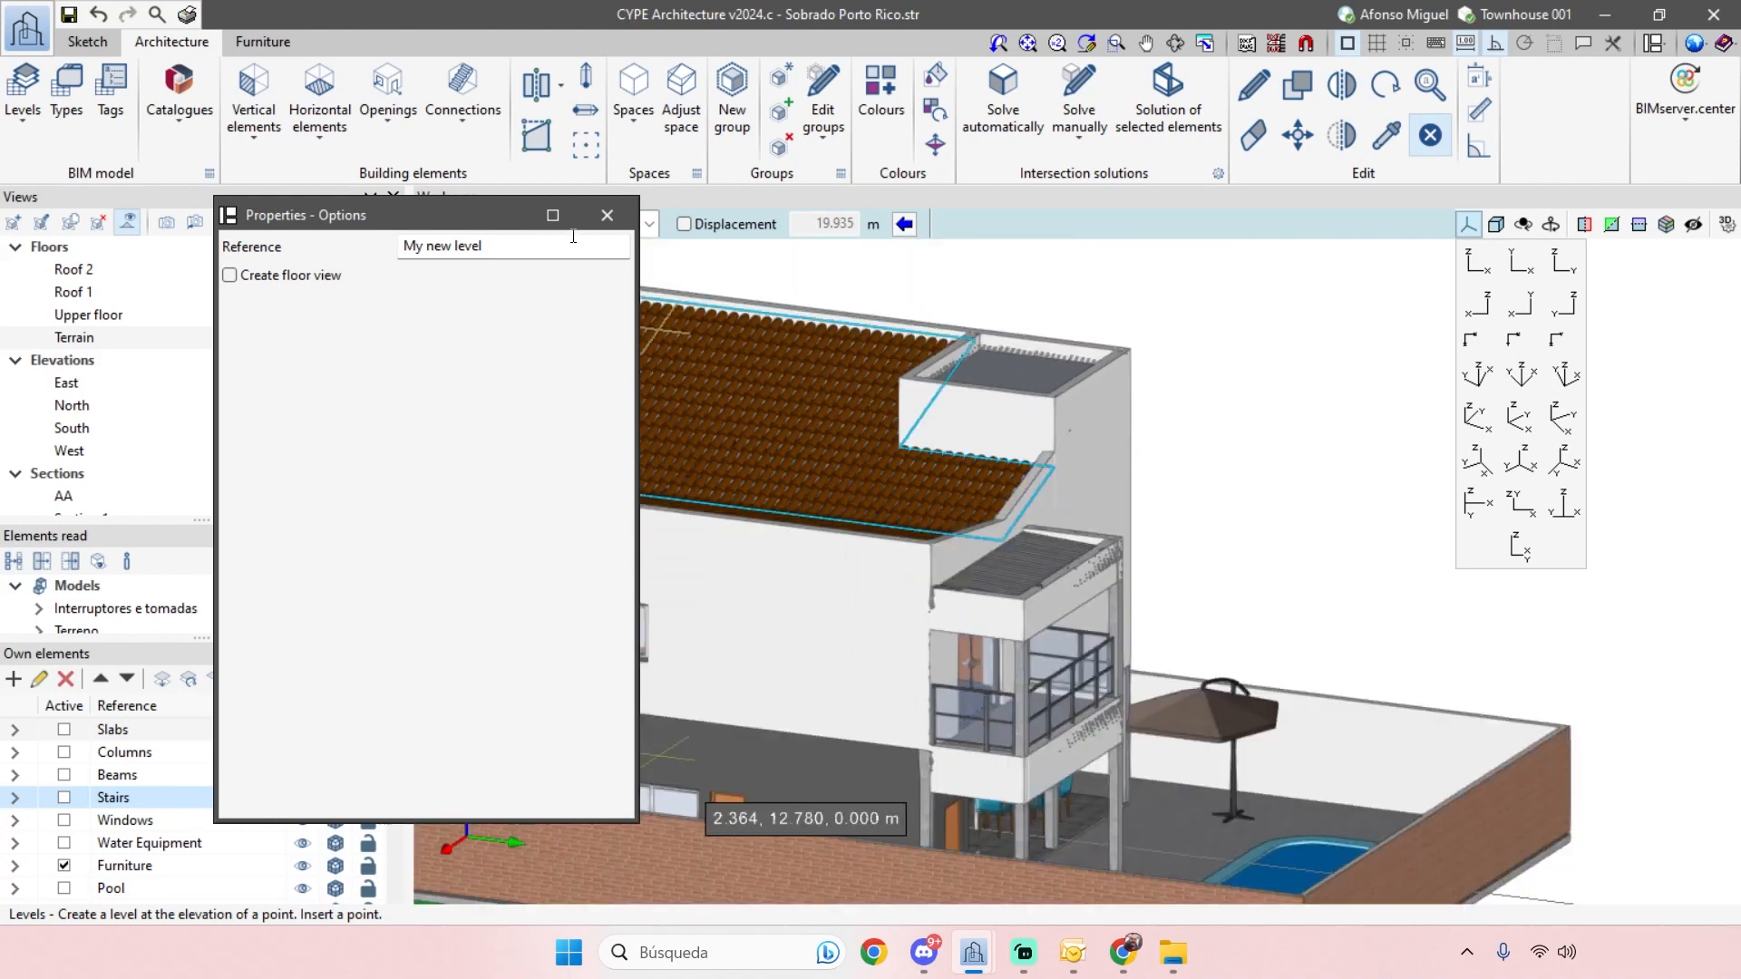
drag(481, 212, 486, 290)
click(433, 218)
scroll(1085, 472, up, 3)
scroll(1052, 417, down, 2)
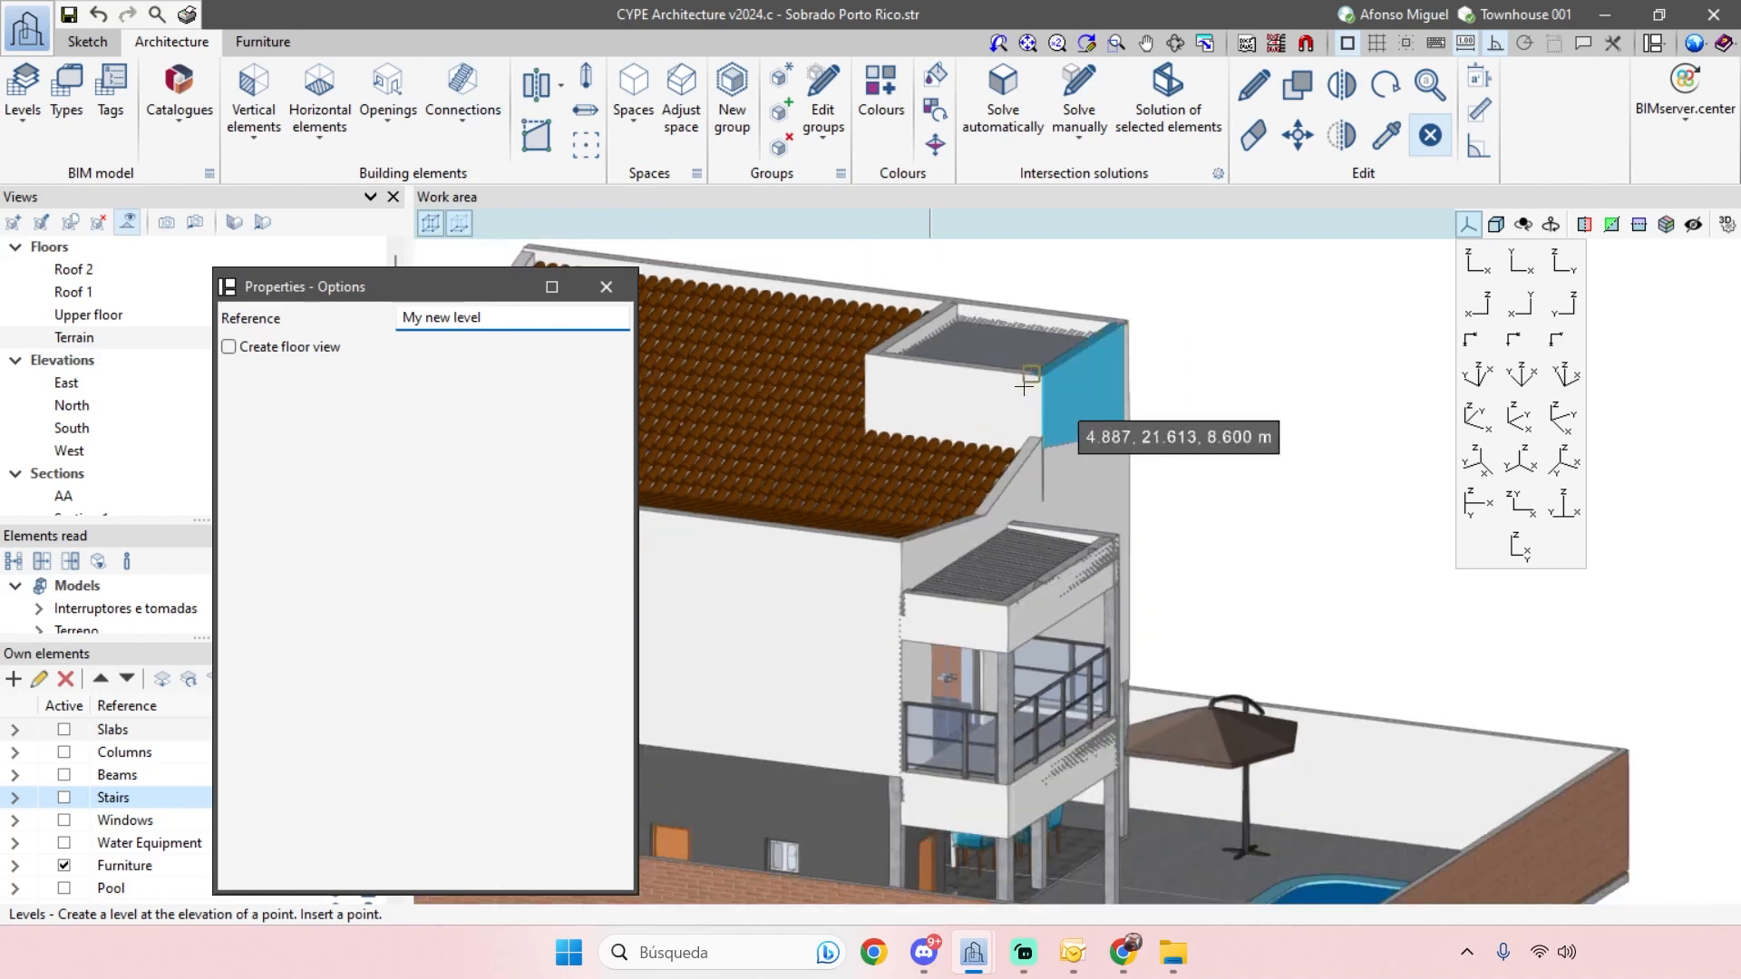
scroll(1023, 387, up, 5)
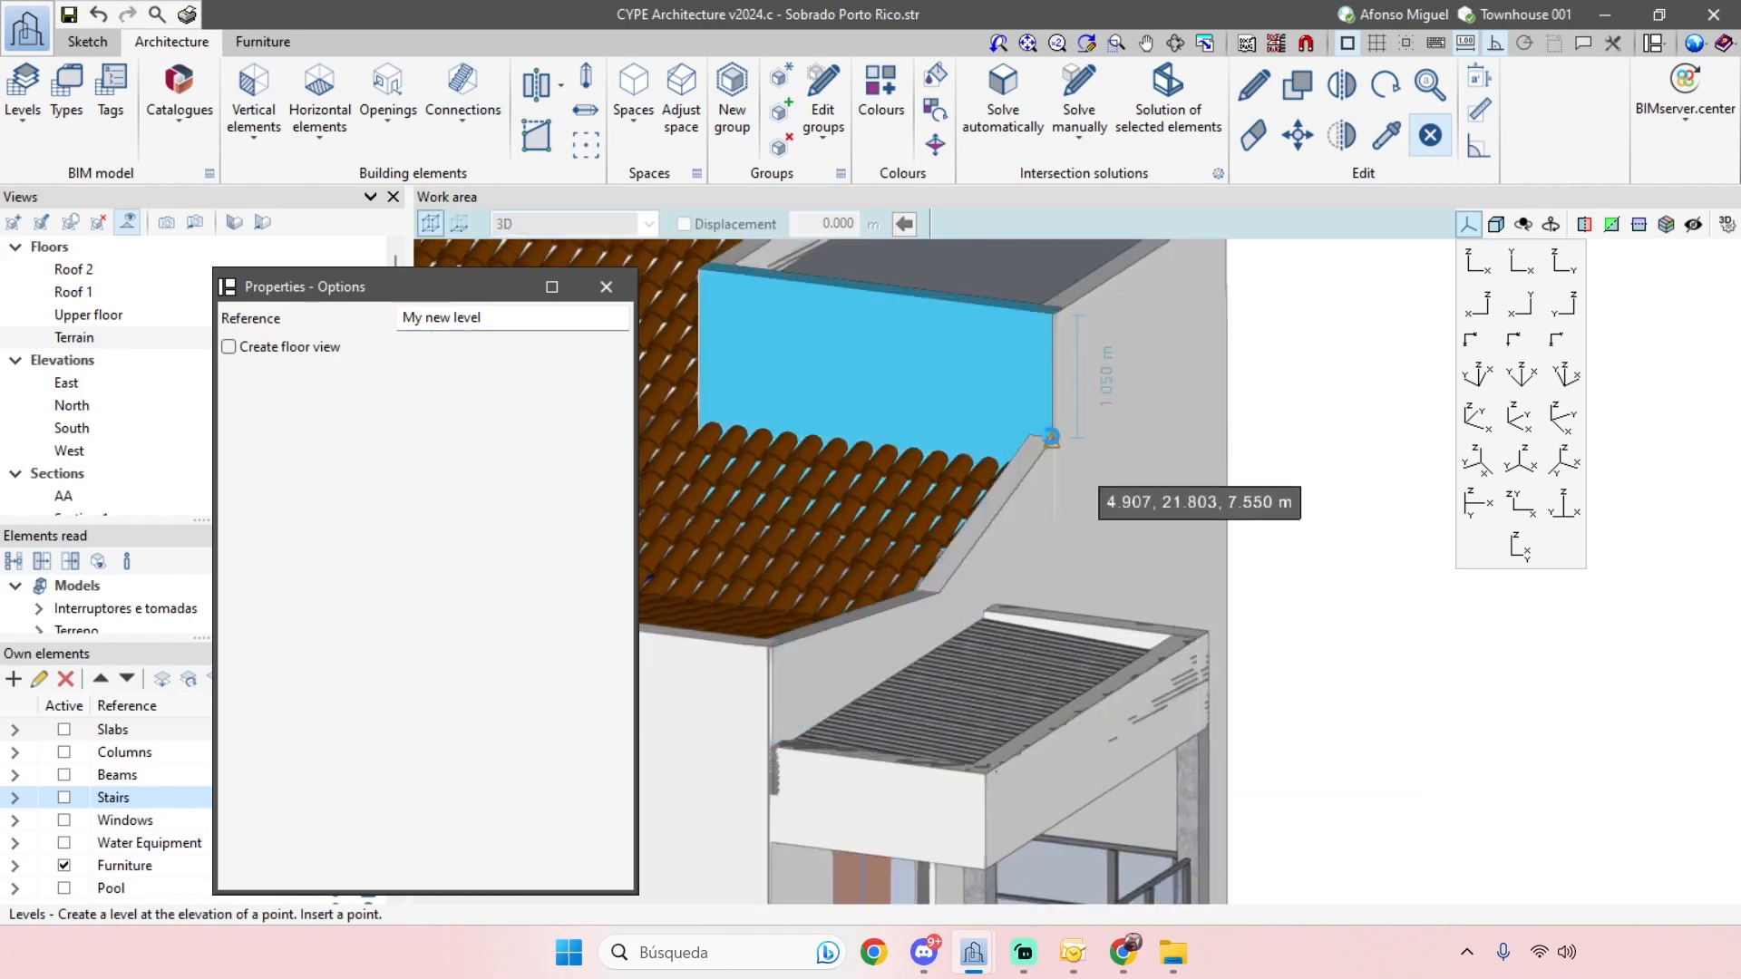
click(1050, 437)
click(680, 535)
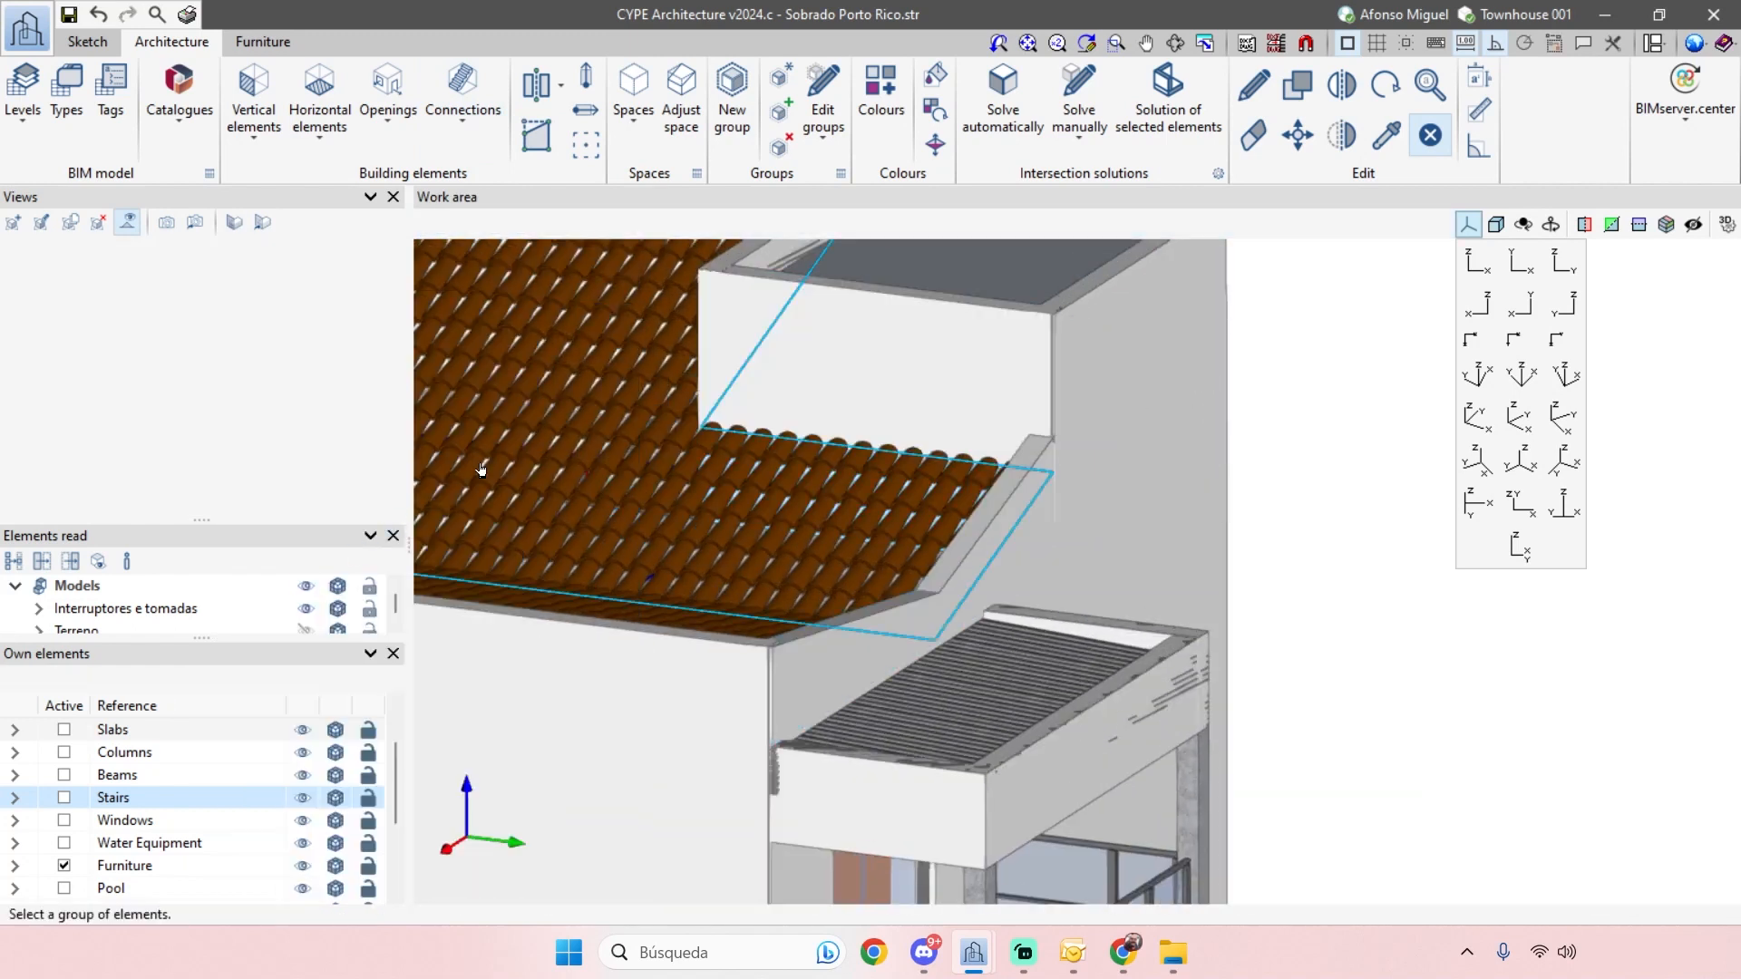
click(27, 104)
click(109, 186)
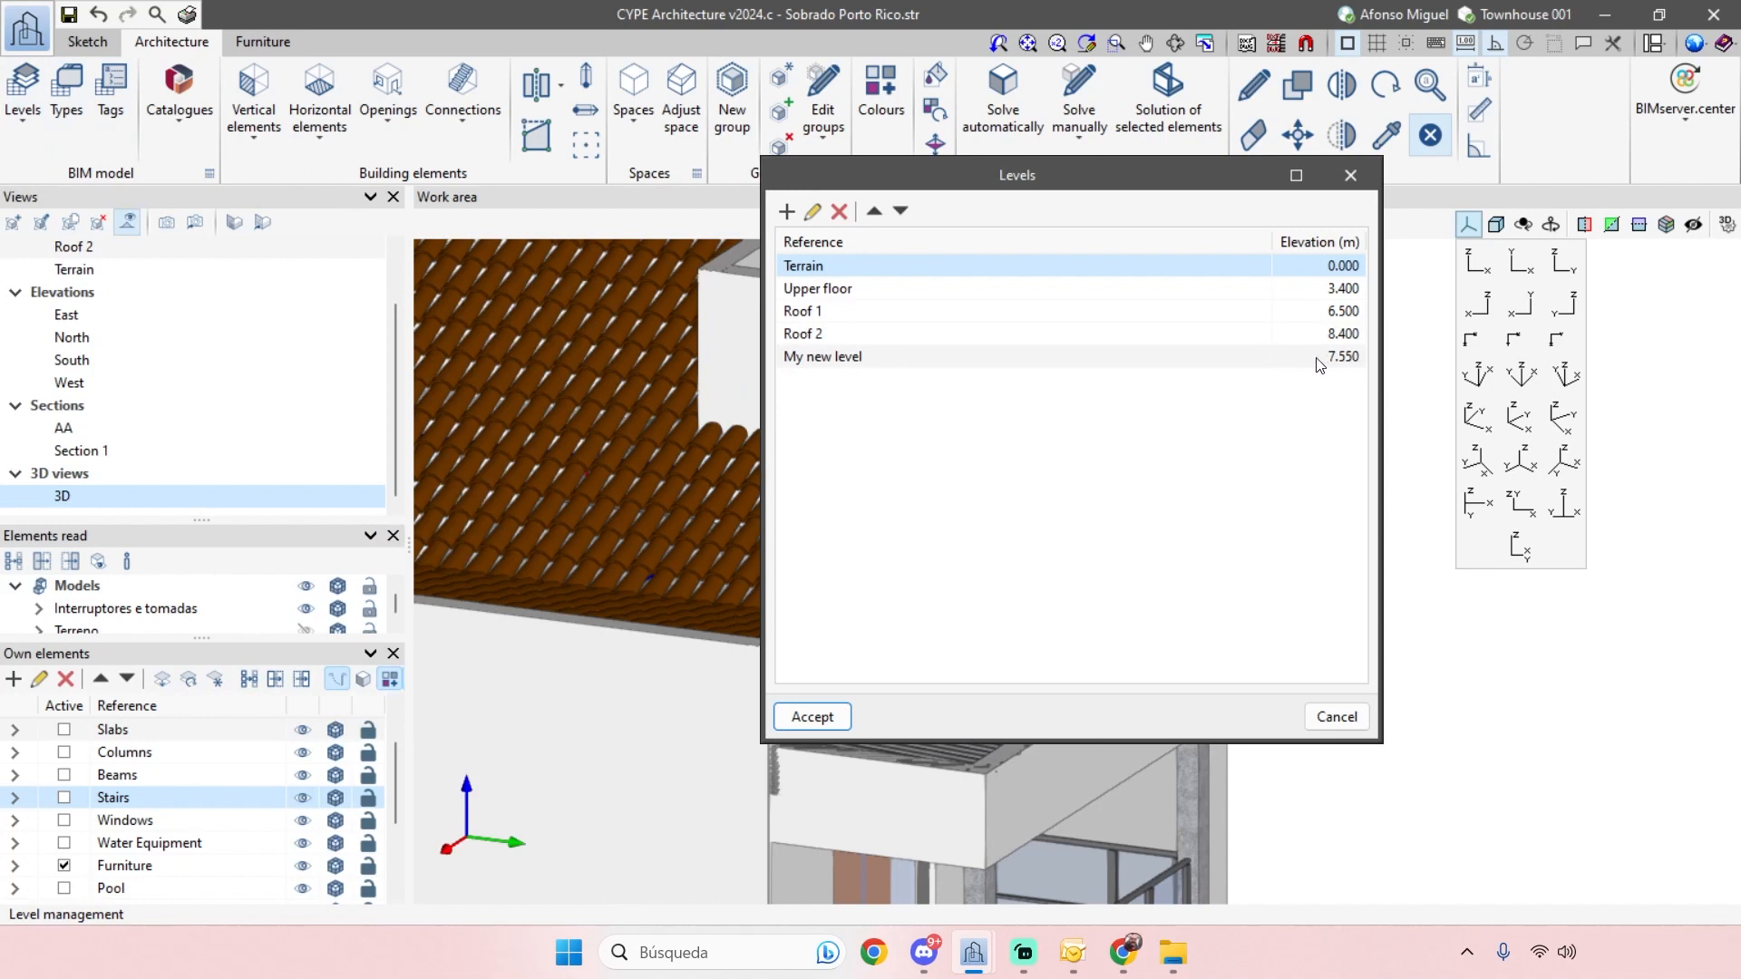
- Delete My new level from the level list, accept the change and ignore the error
click(1319, 361)
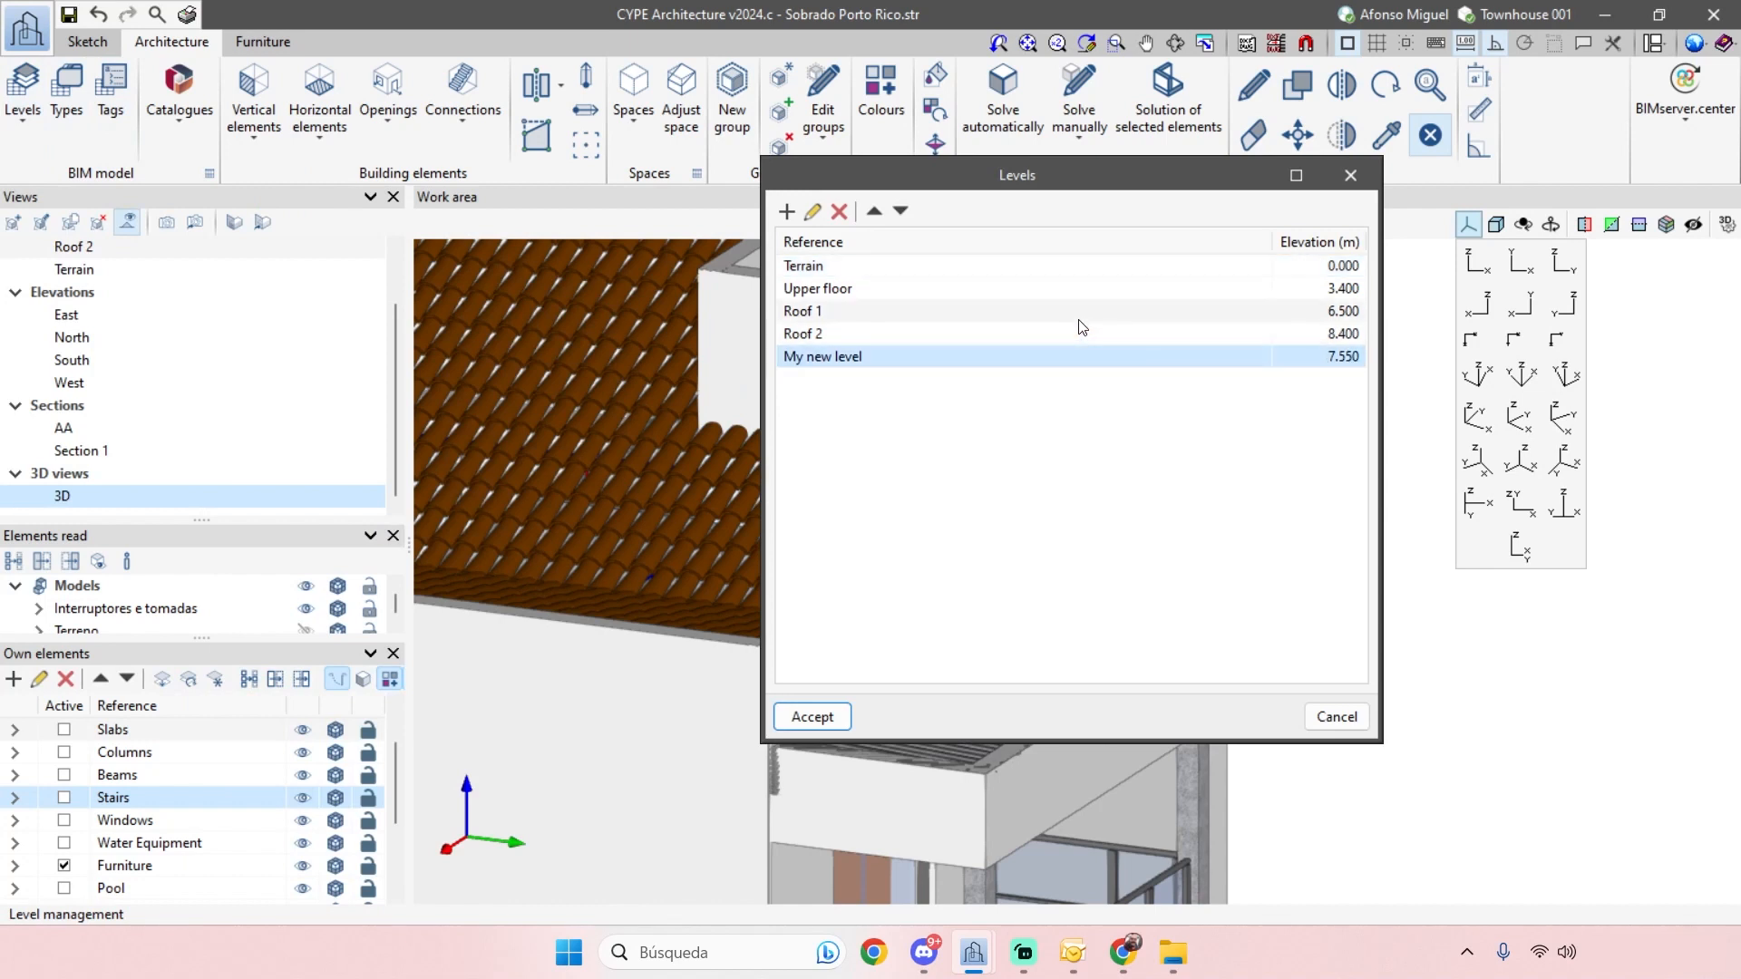
click(840, 212)
click(812, 716)
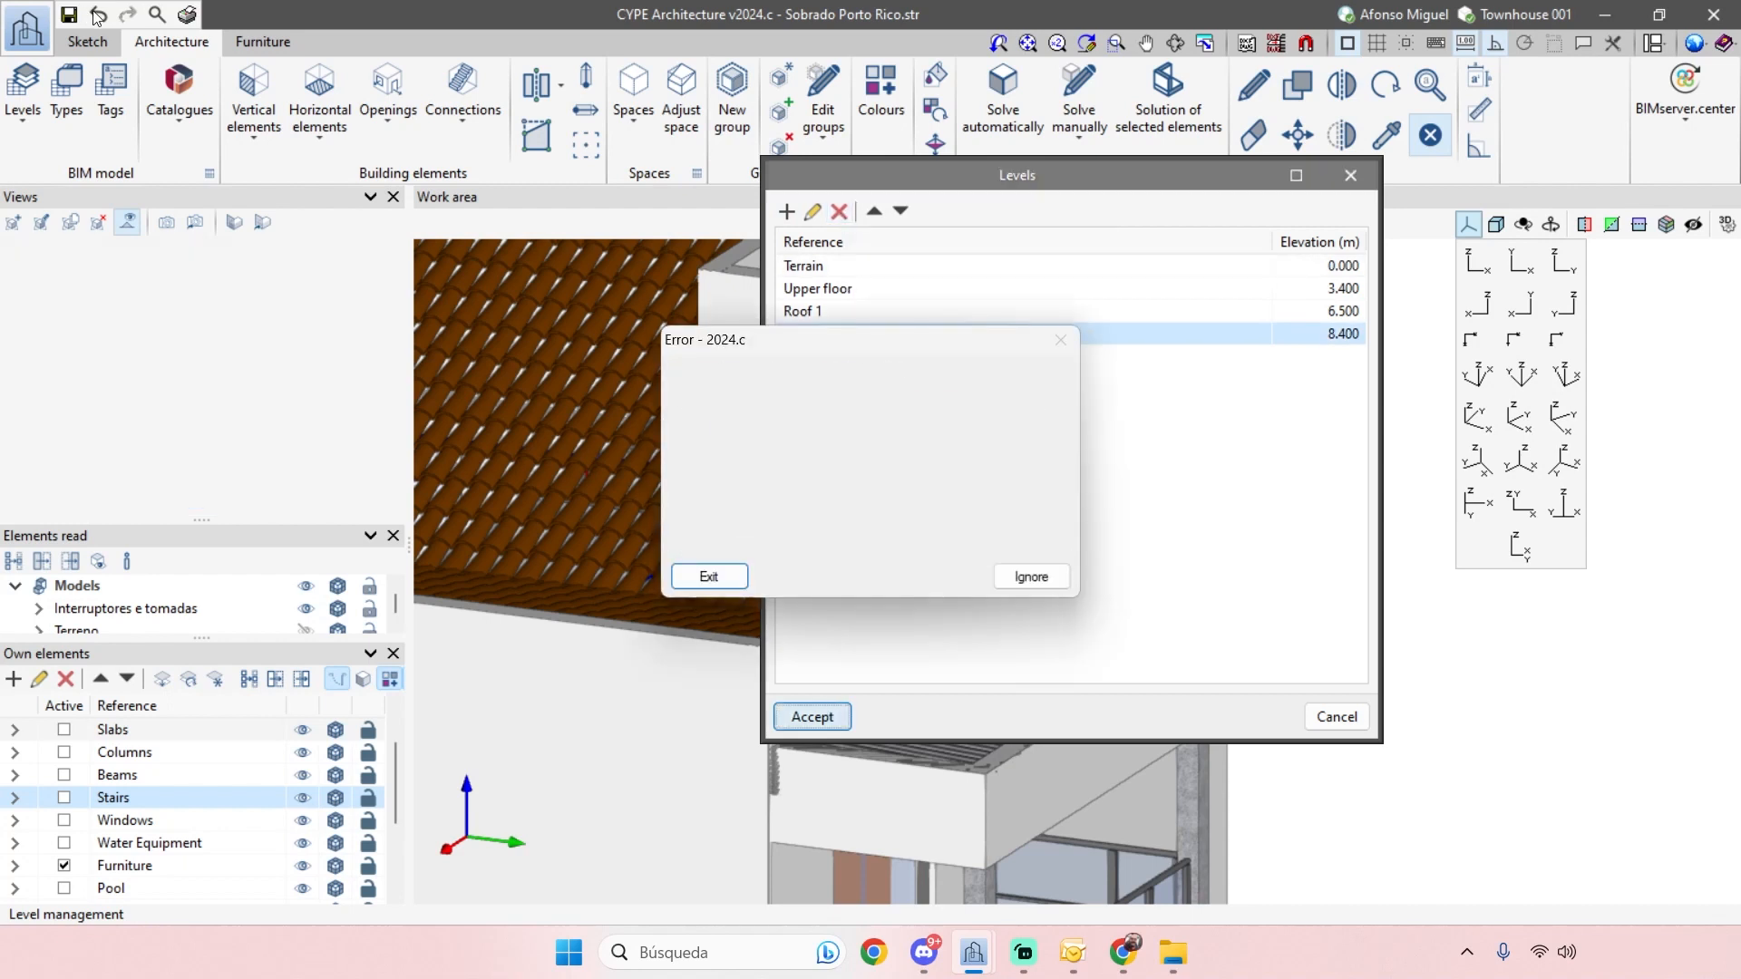
click(1050, 580)
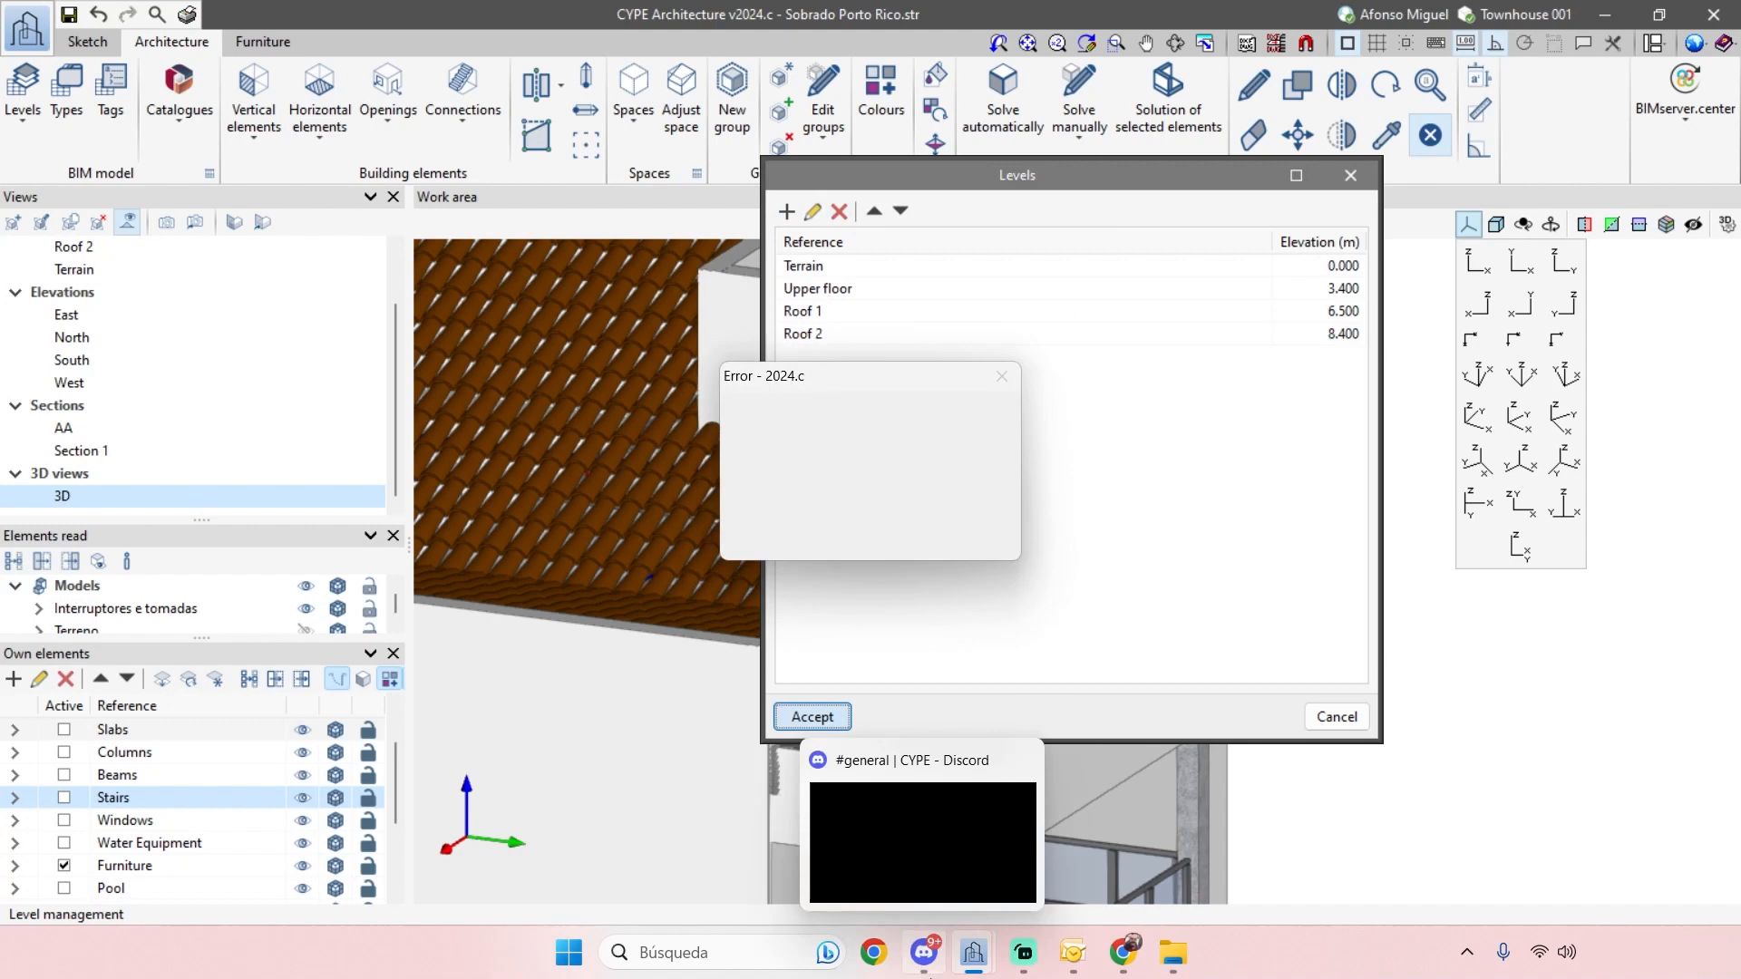
- Switch to the Single-family detached house model, frame the whole house in 3D and enlarge the own elements list
mouse_move(982, 969)
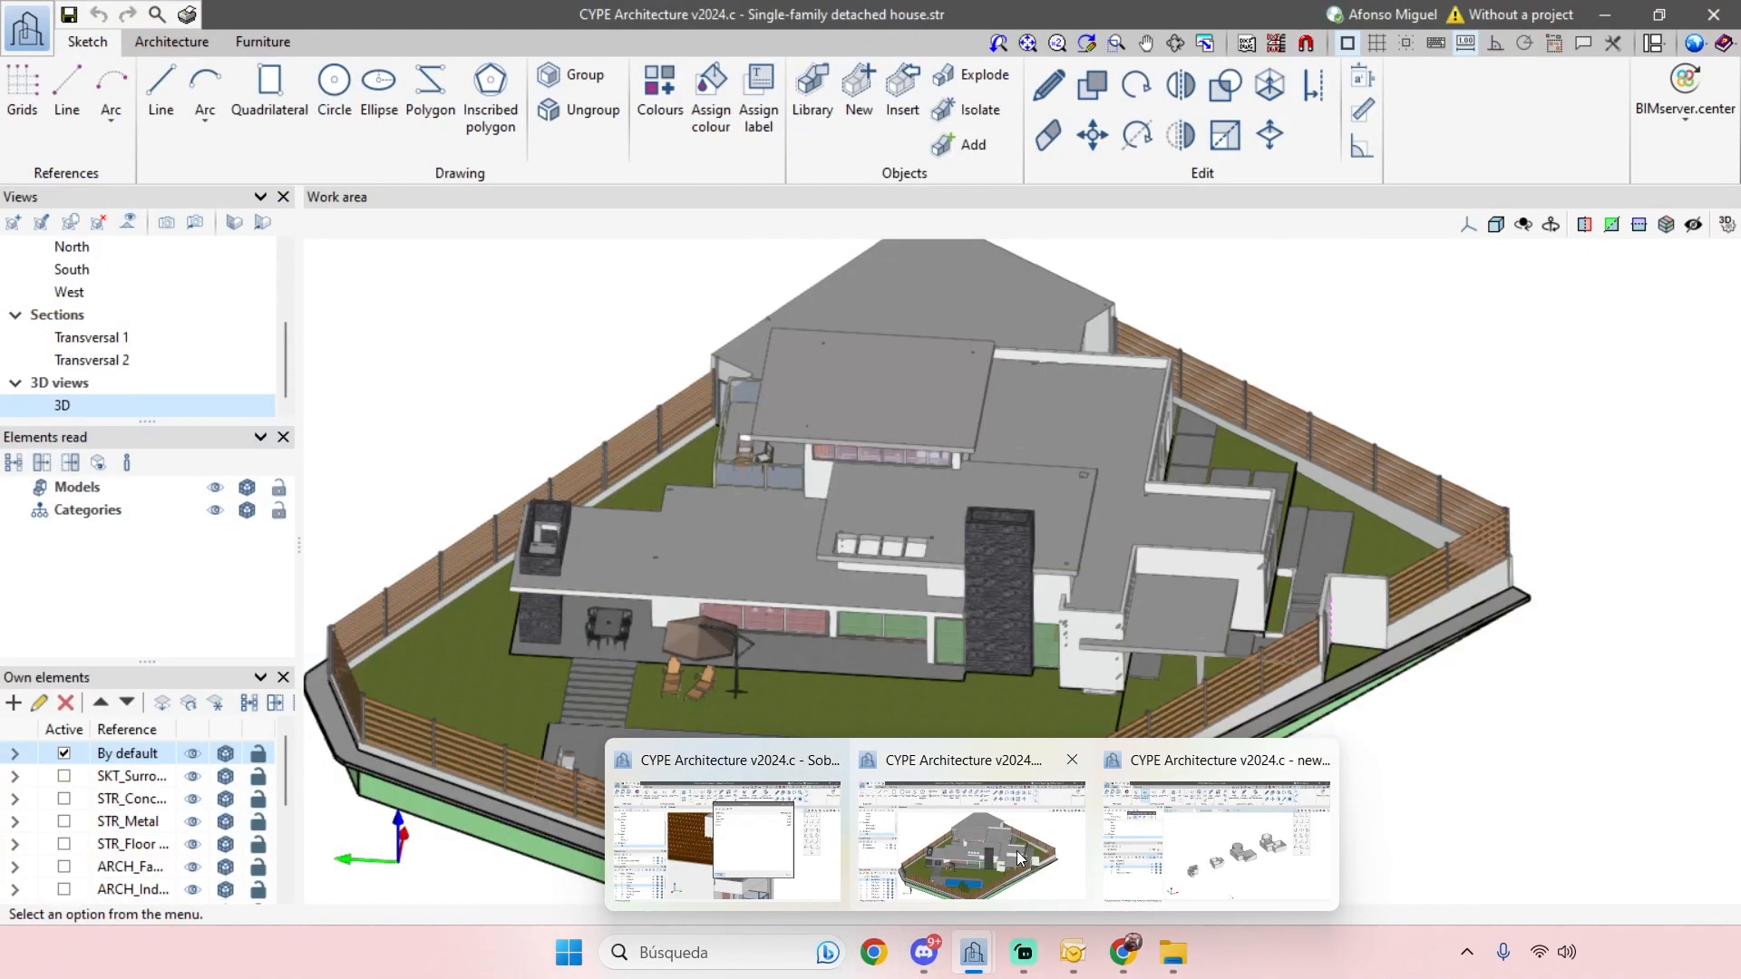
click(1028, 856)
scroll(1097, 639, down, 6)
shift+middle_drag(1220, 750, 1306, 733)
scroll(1274, 715, up, 2)
scroll(1221, 662, down, 1)
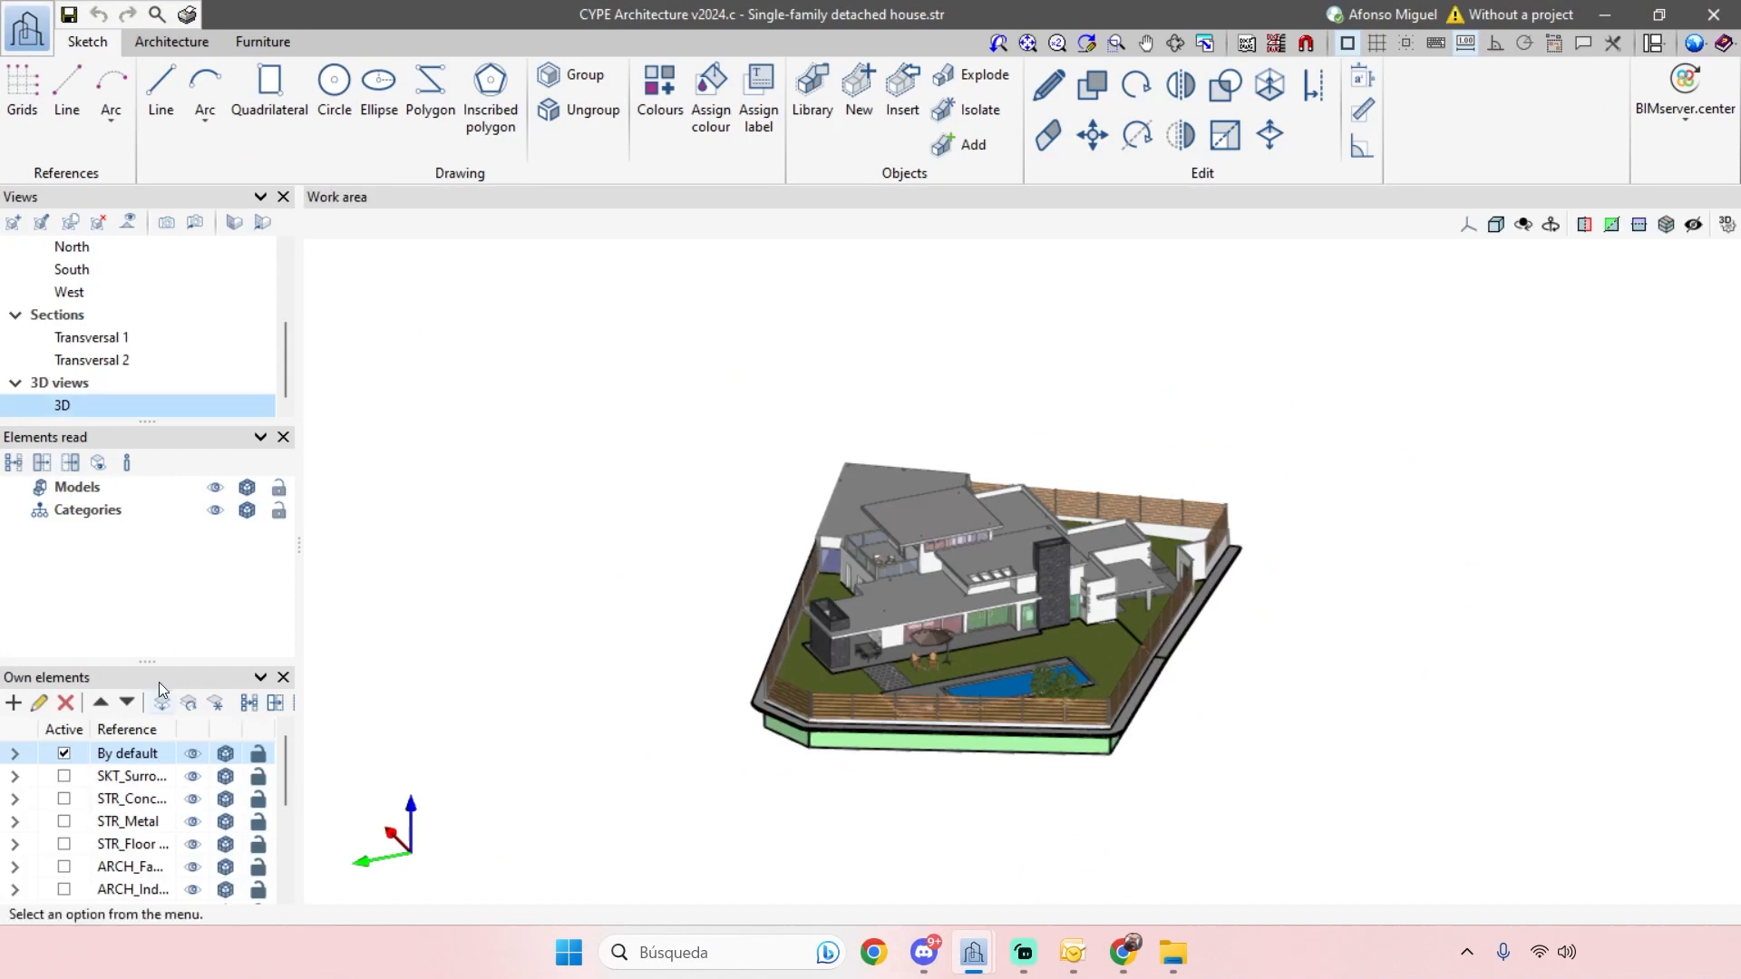
drag(175, 540, 176, 527)
drag(299, 664, 404, 690)
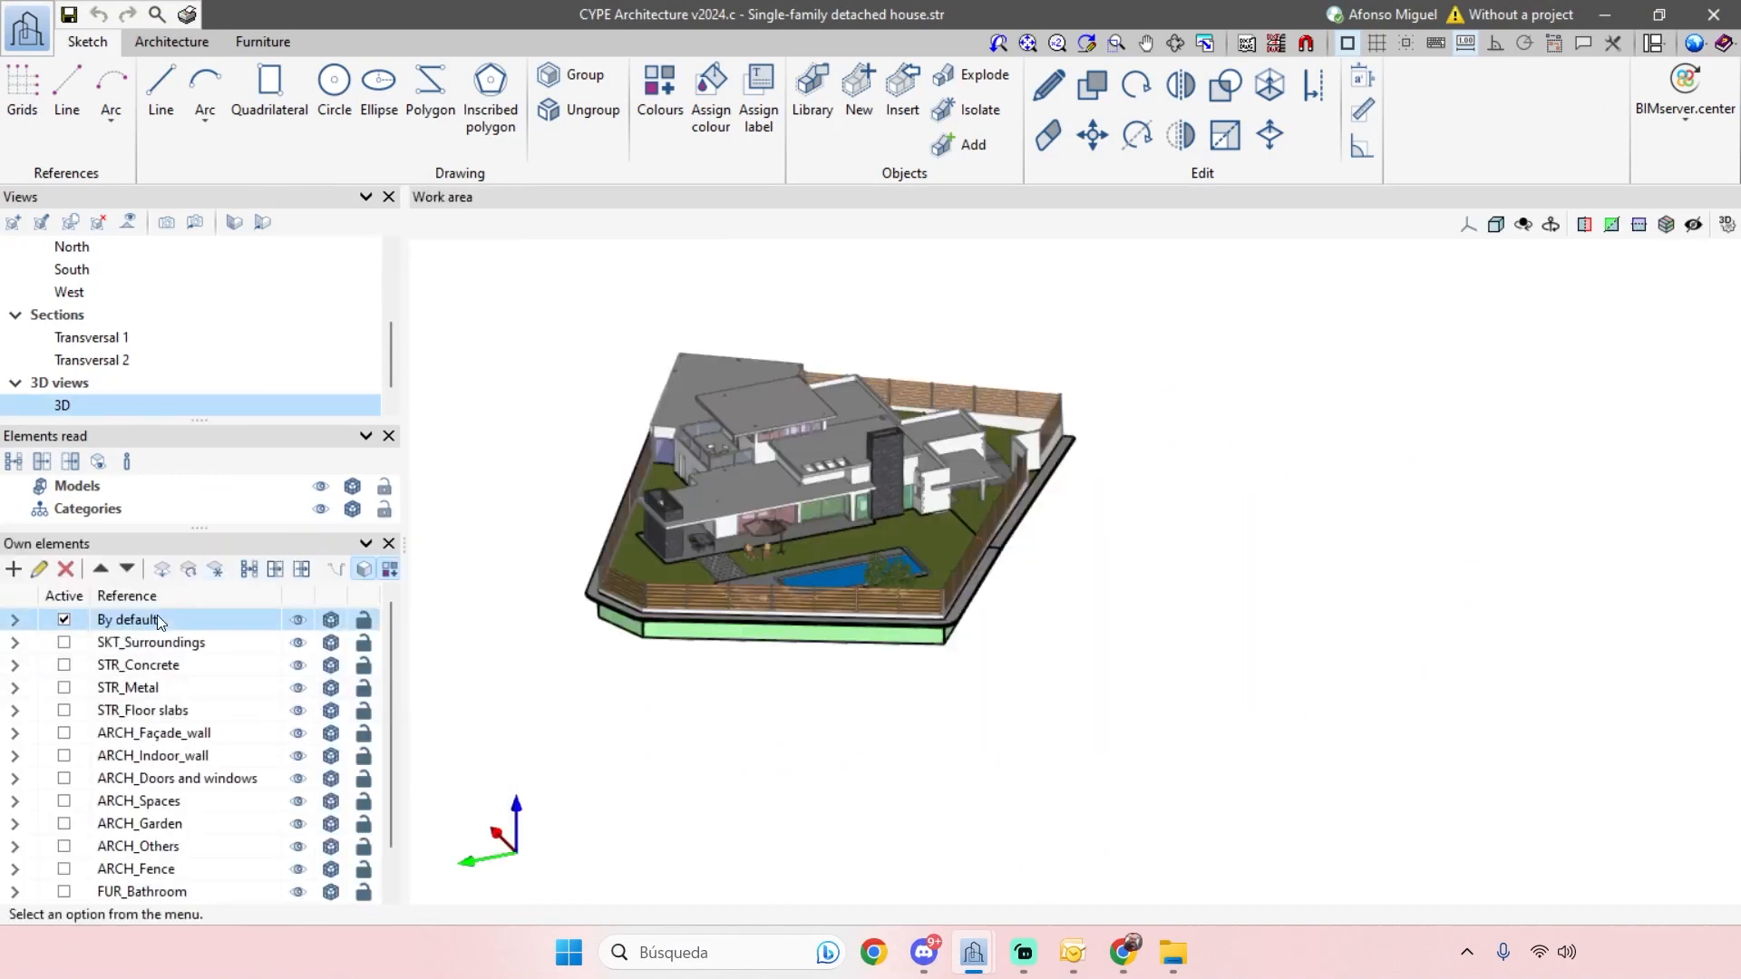
- Hide all own element groups and show only ARCH_Spaces
scroll(207, 799, down, 1)
scroll(158, 725, up, 1)
click(298, 628)
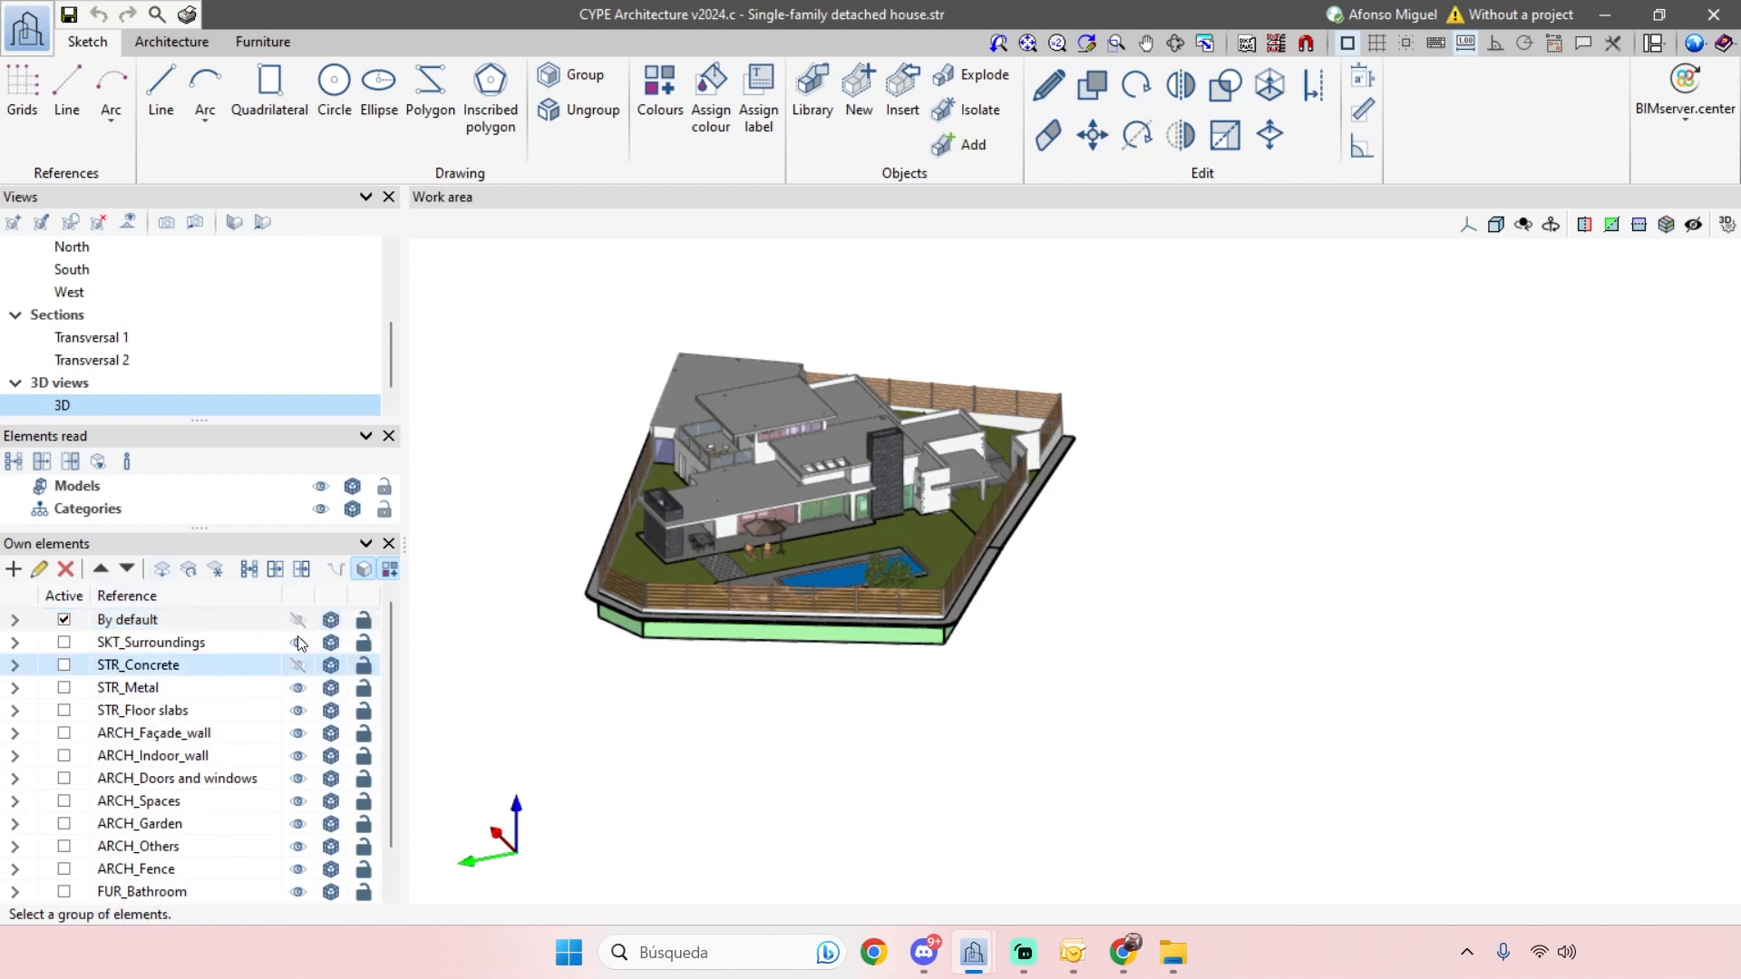
click(297, 594)
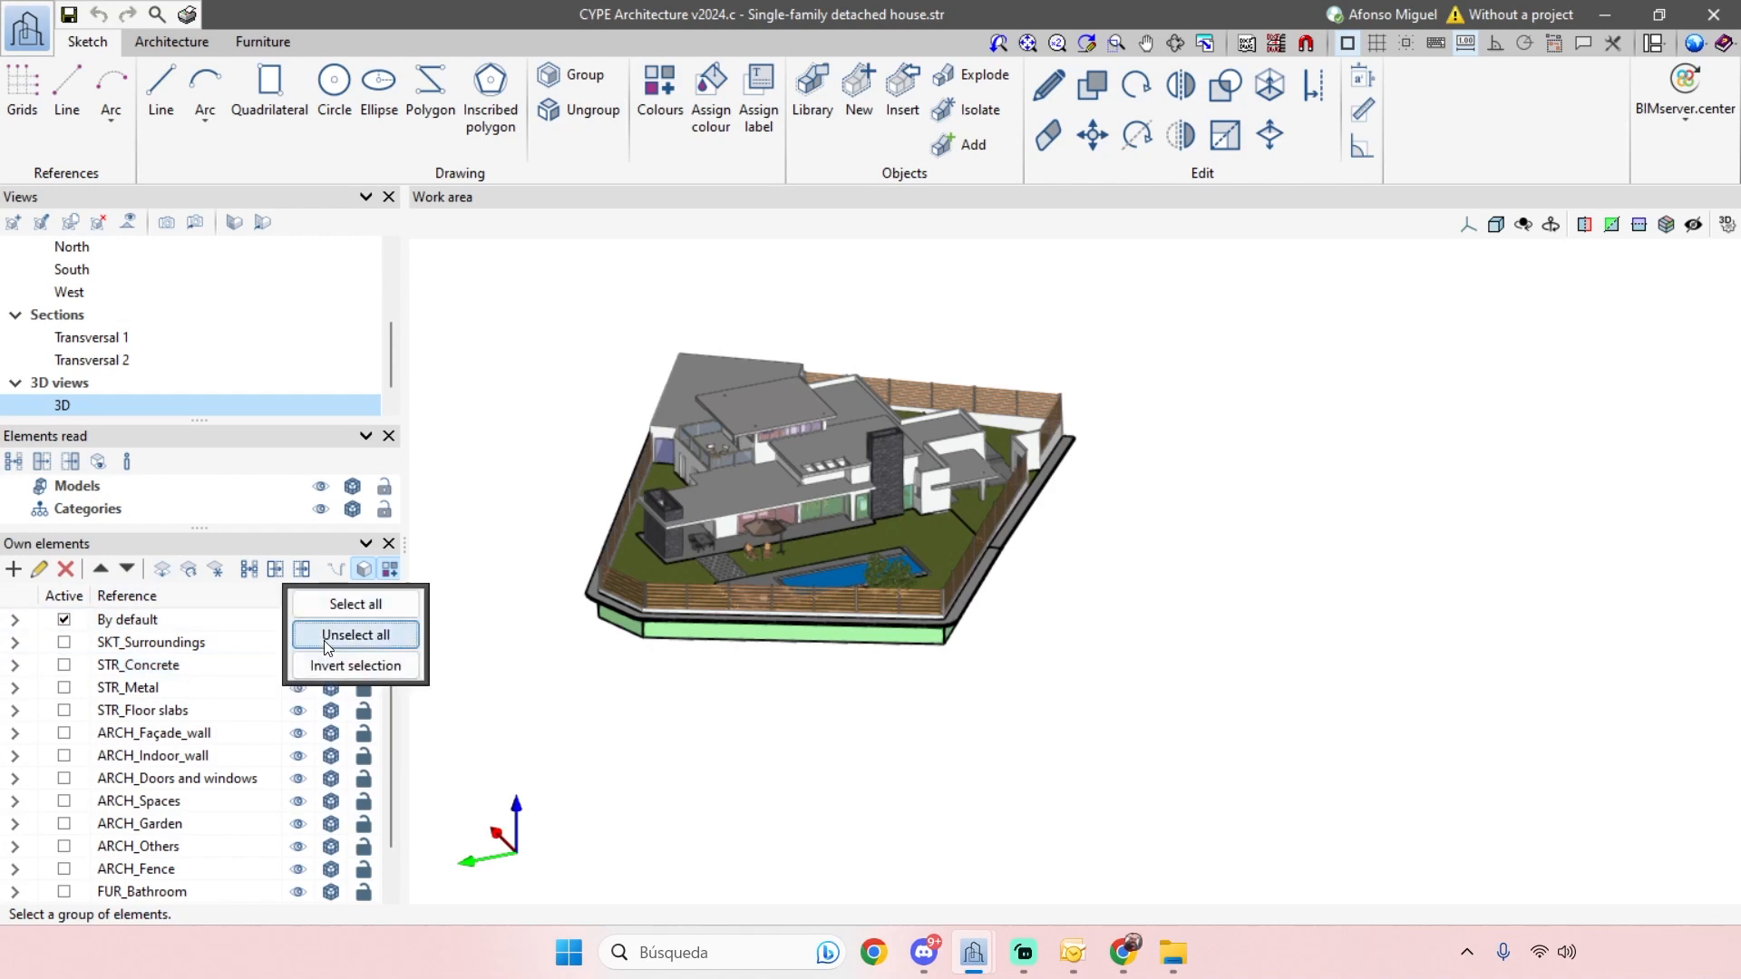
click(327, 636)
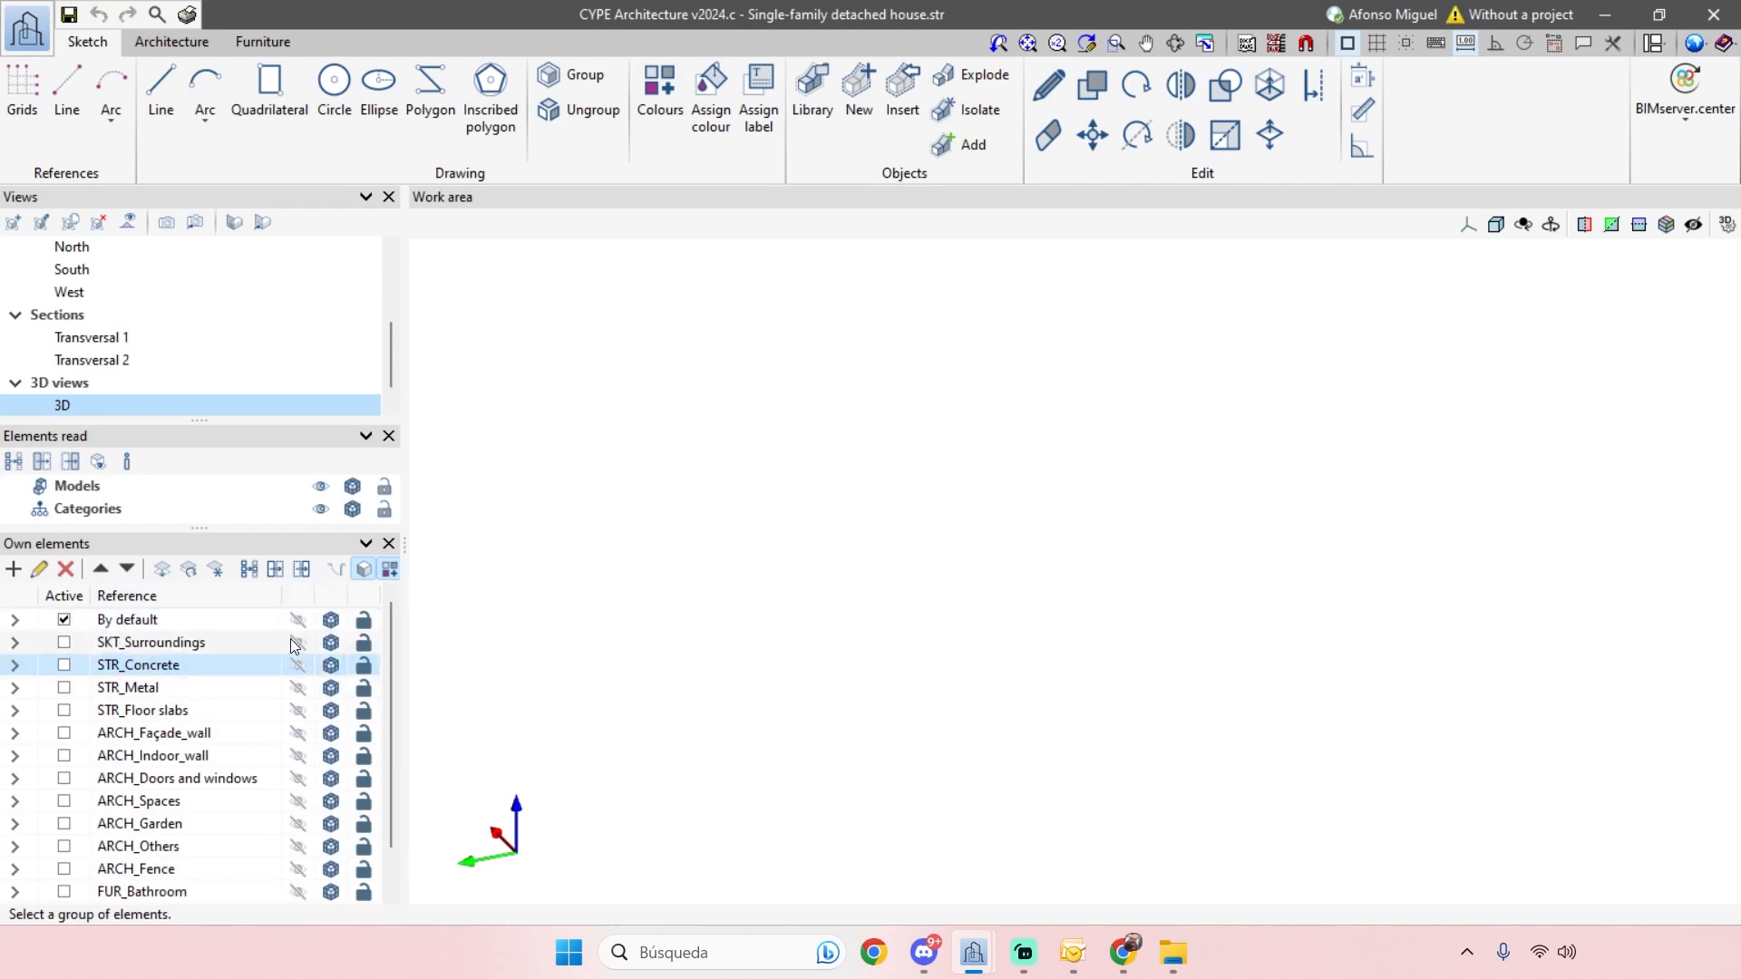
click(298, 802)
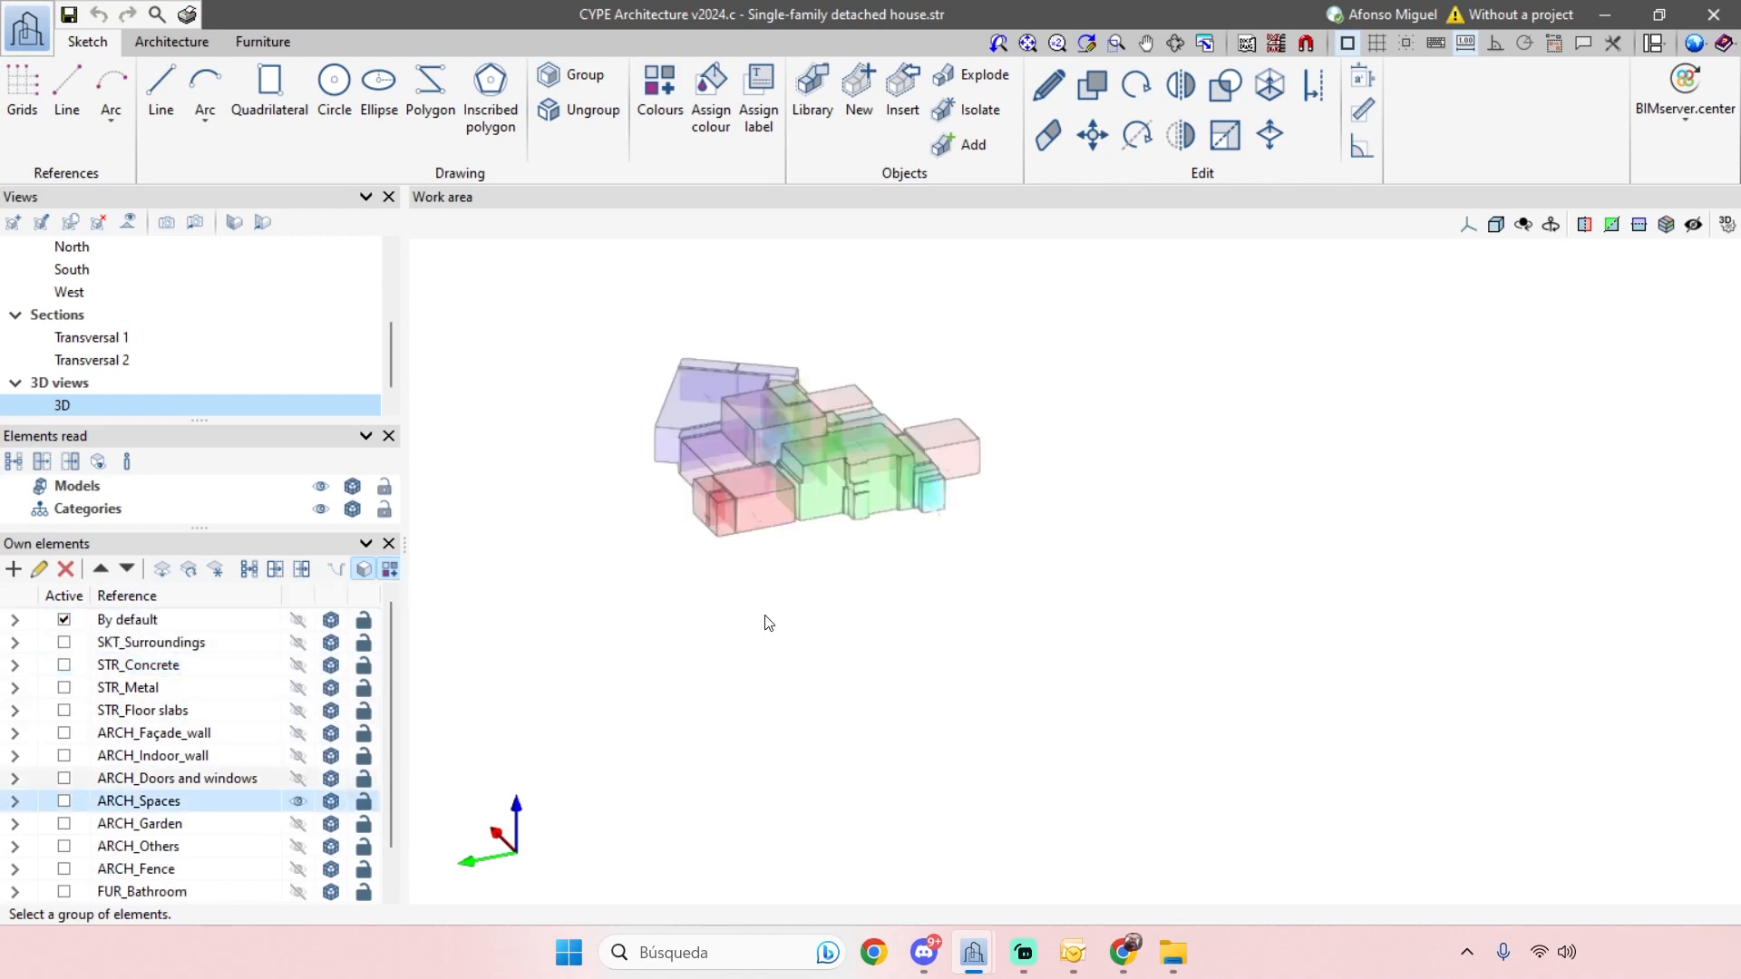
- Examine the house's coloured room spaces in 3D from several sides with the architecture tools at hand
middle_drag(1138, 331, 1228, 288)
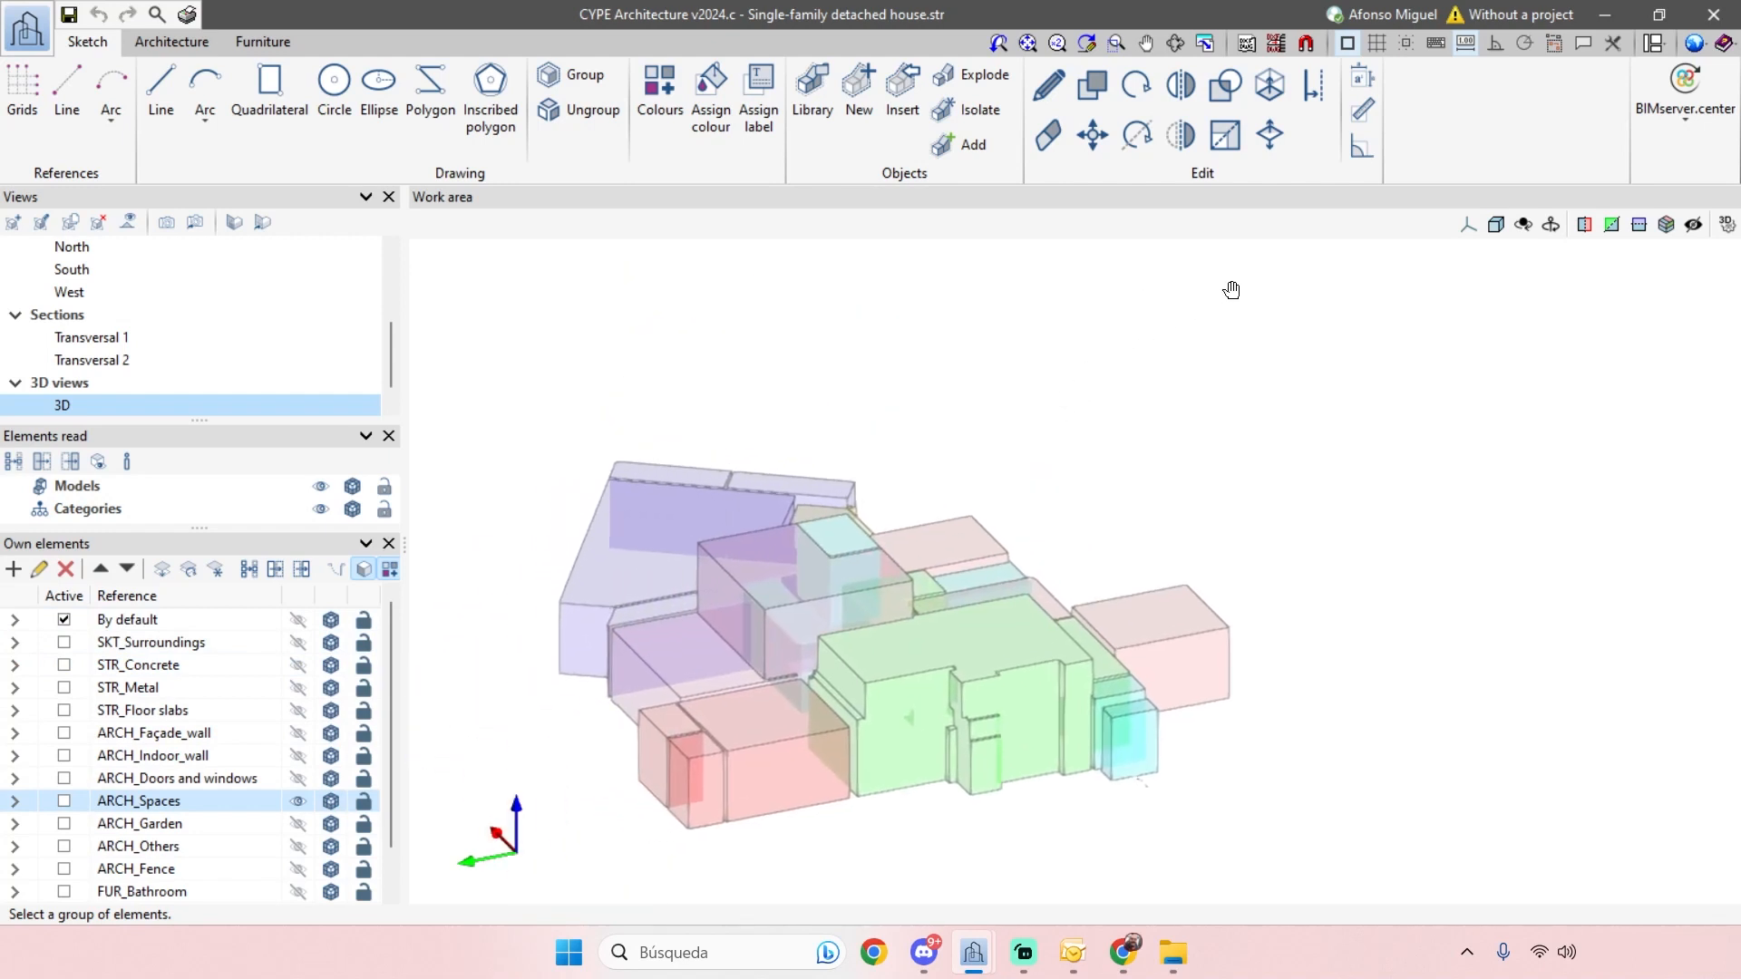
click(199, 44)
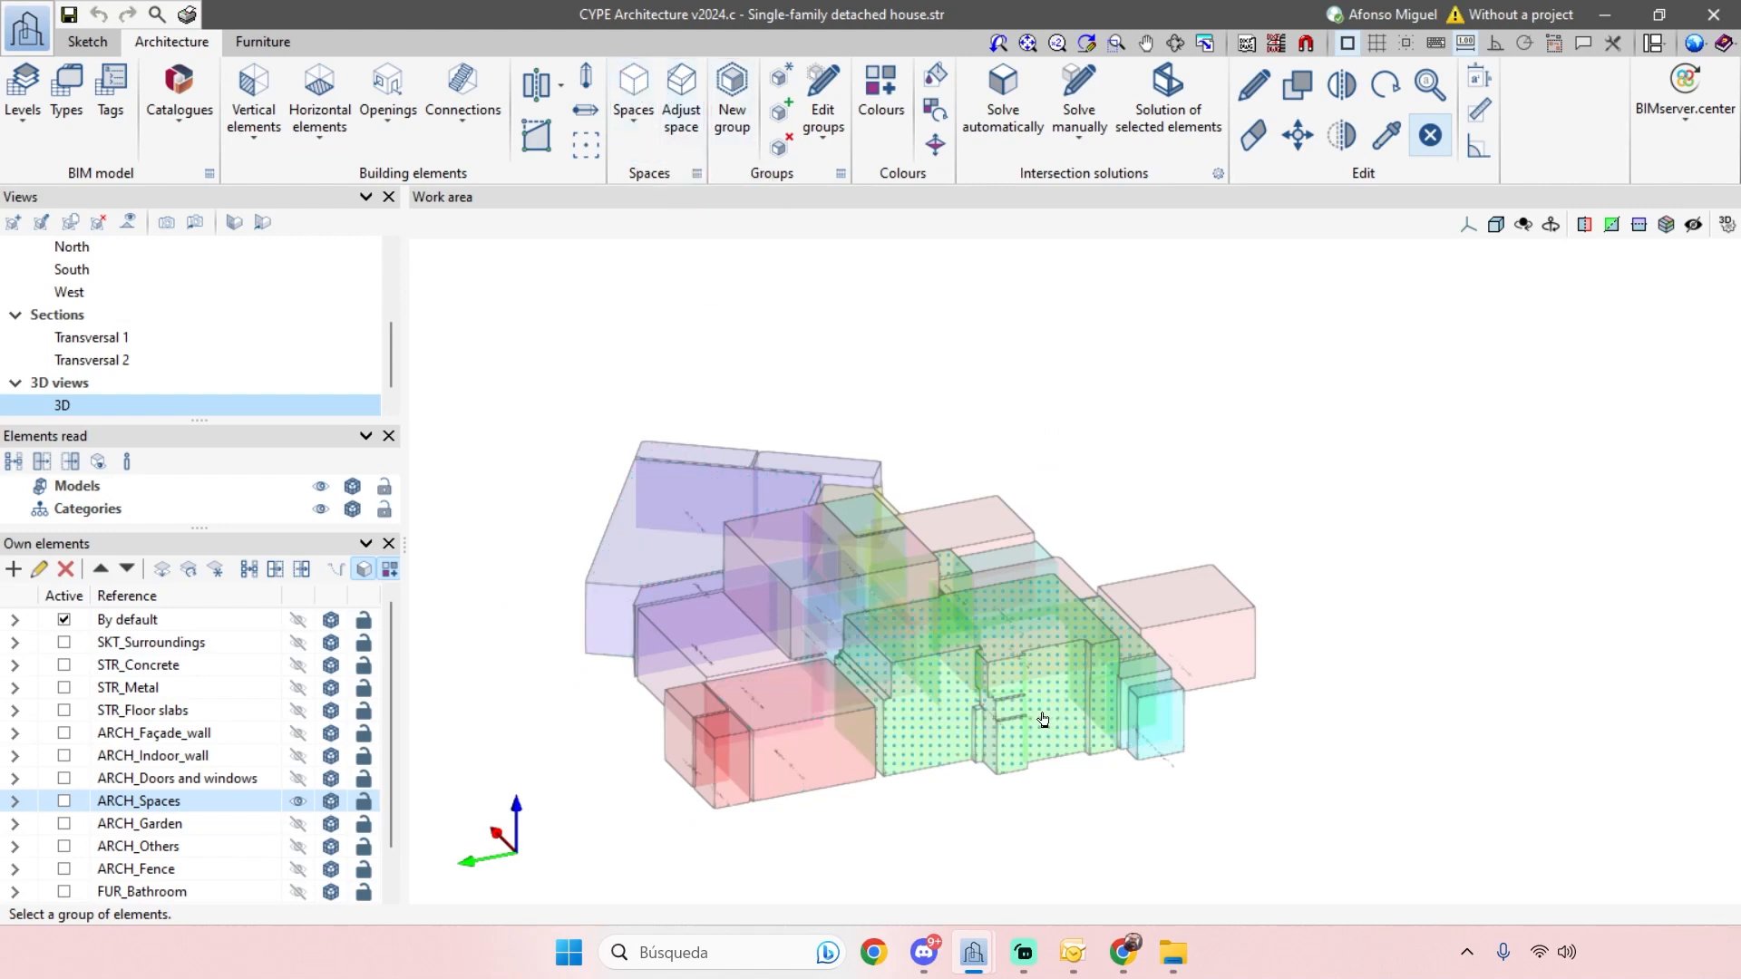
scroll(1043, 717, up, 1)
shift+middle_drag(1260, 745, 925, 784)
middle_drag(1205, 743, 875, 621)
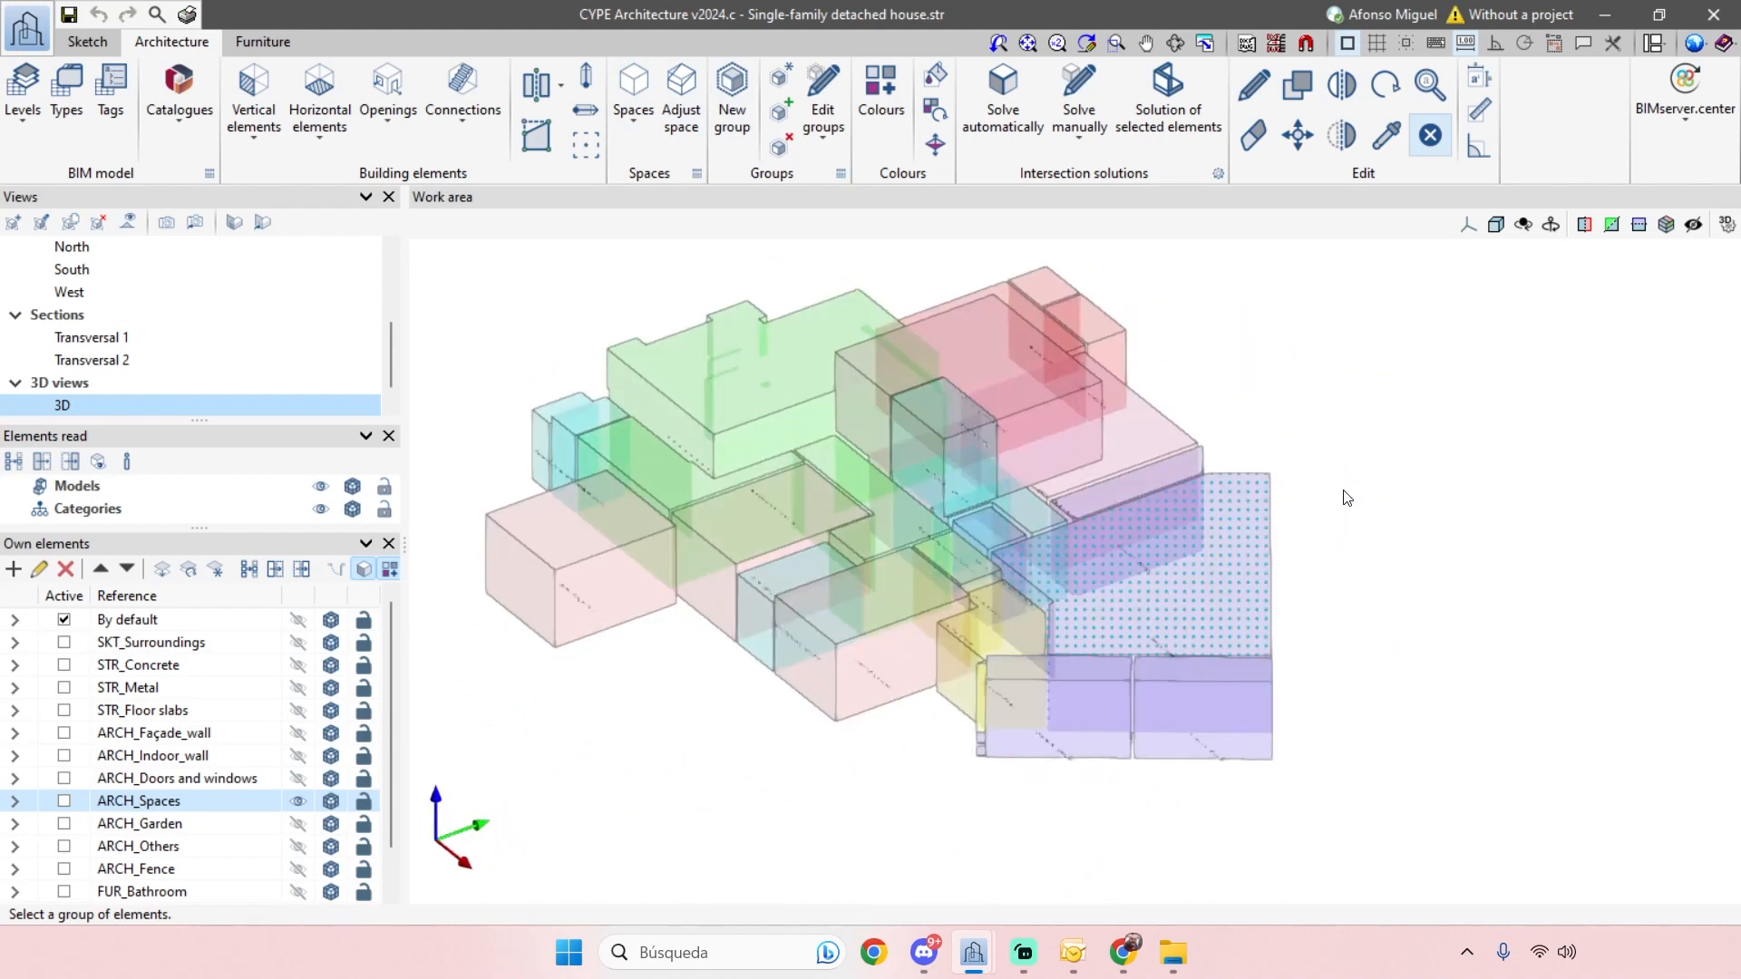
middle_drag(1342, 487, 1407, 483)
shift+middle_drag(737, 819, 1108, 562)
shift+middle_drag(943, 429, 934, 804)
scroll(956, 796, up, 1)
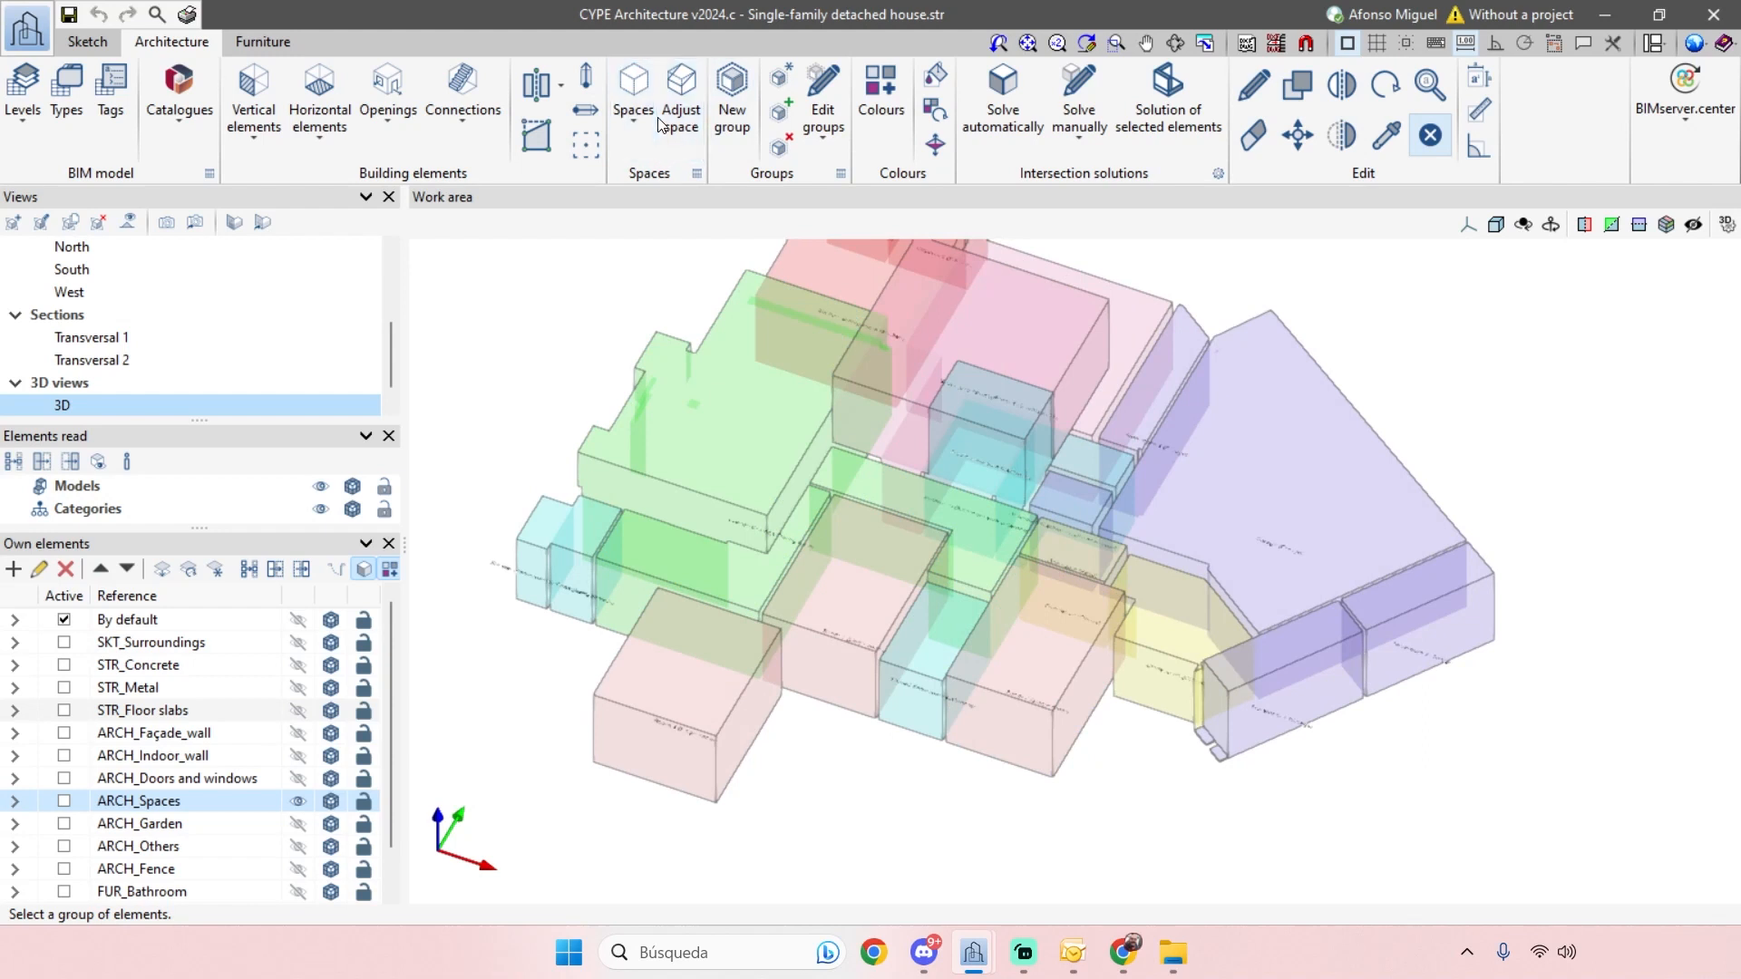
- Switch to the webinar page in Chrome and review the highlights on furniture, user objects and BIMserver.center
click(1122, 952)
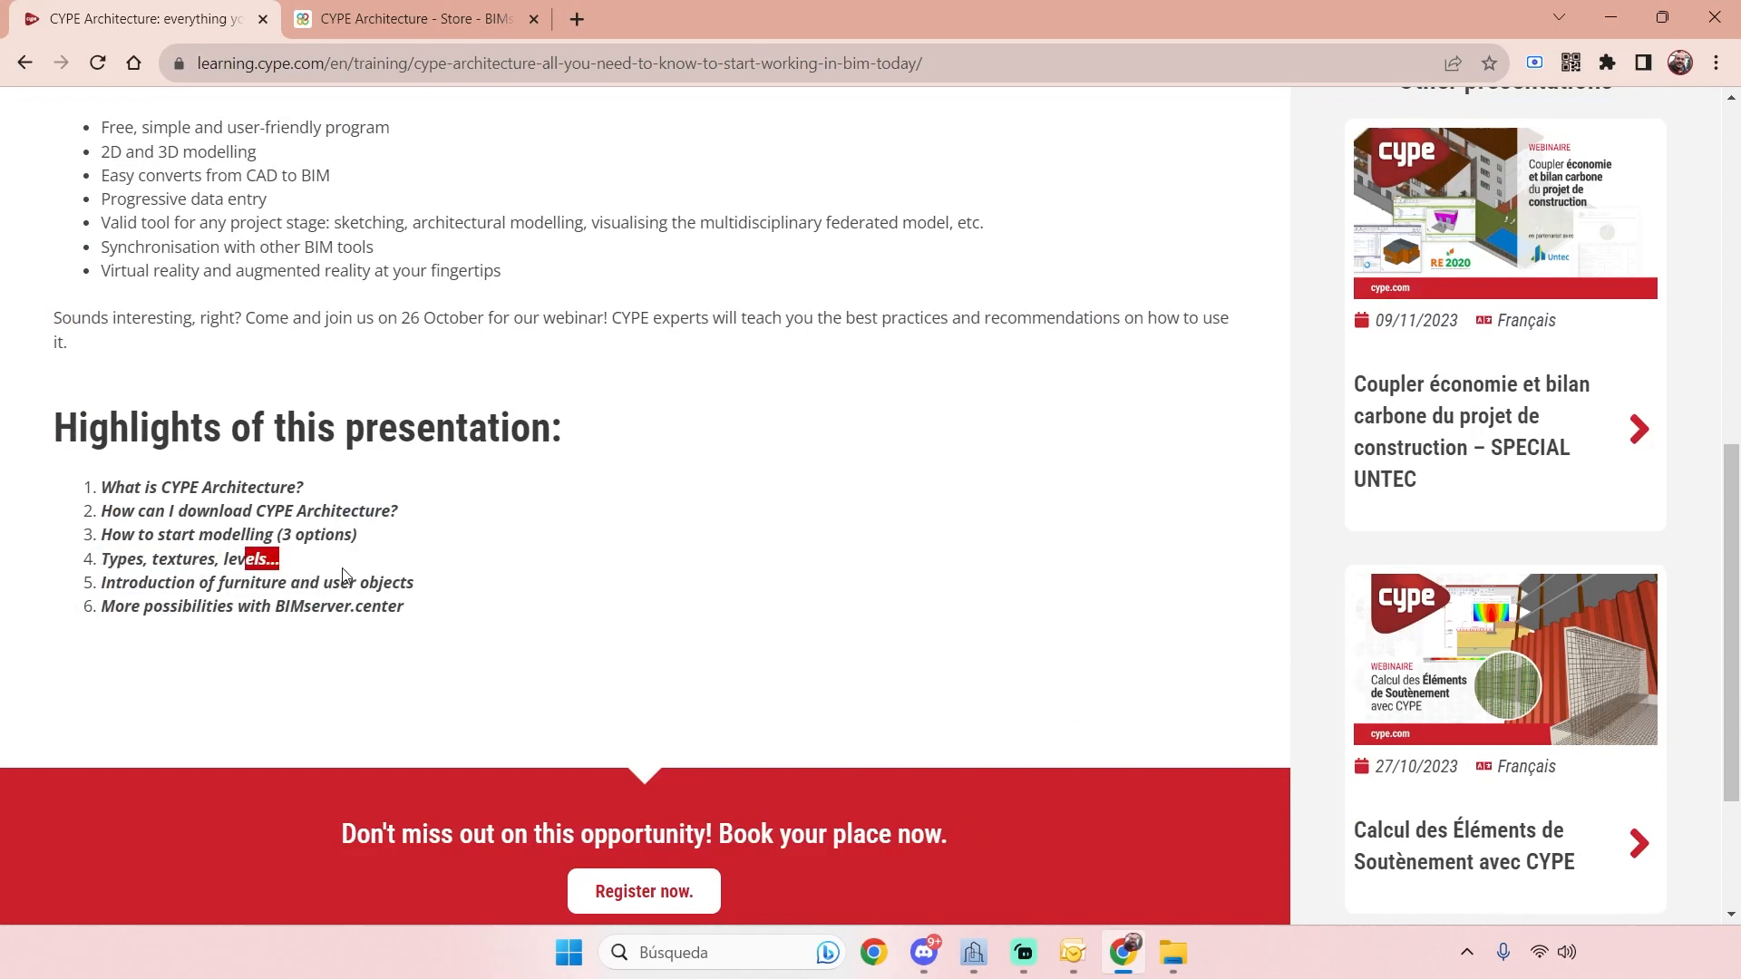
drag(148, 584, 105, 582)
click(422, 550)
drag(213, 612, 365, 609)
click(494, 626)
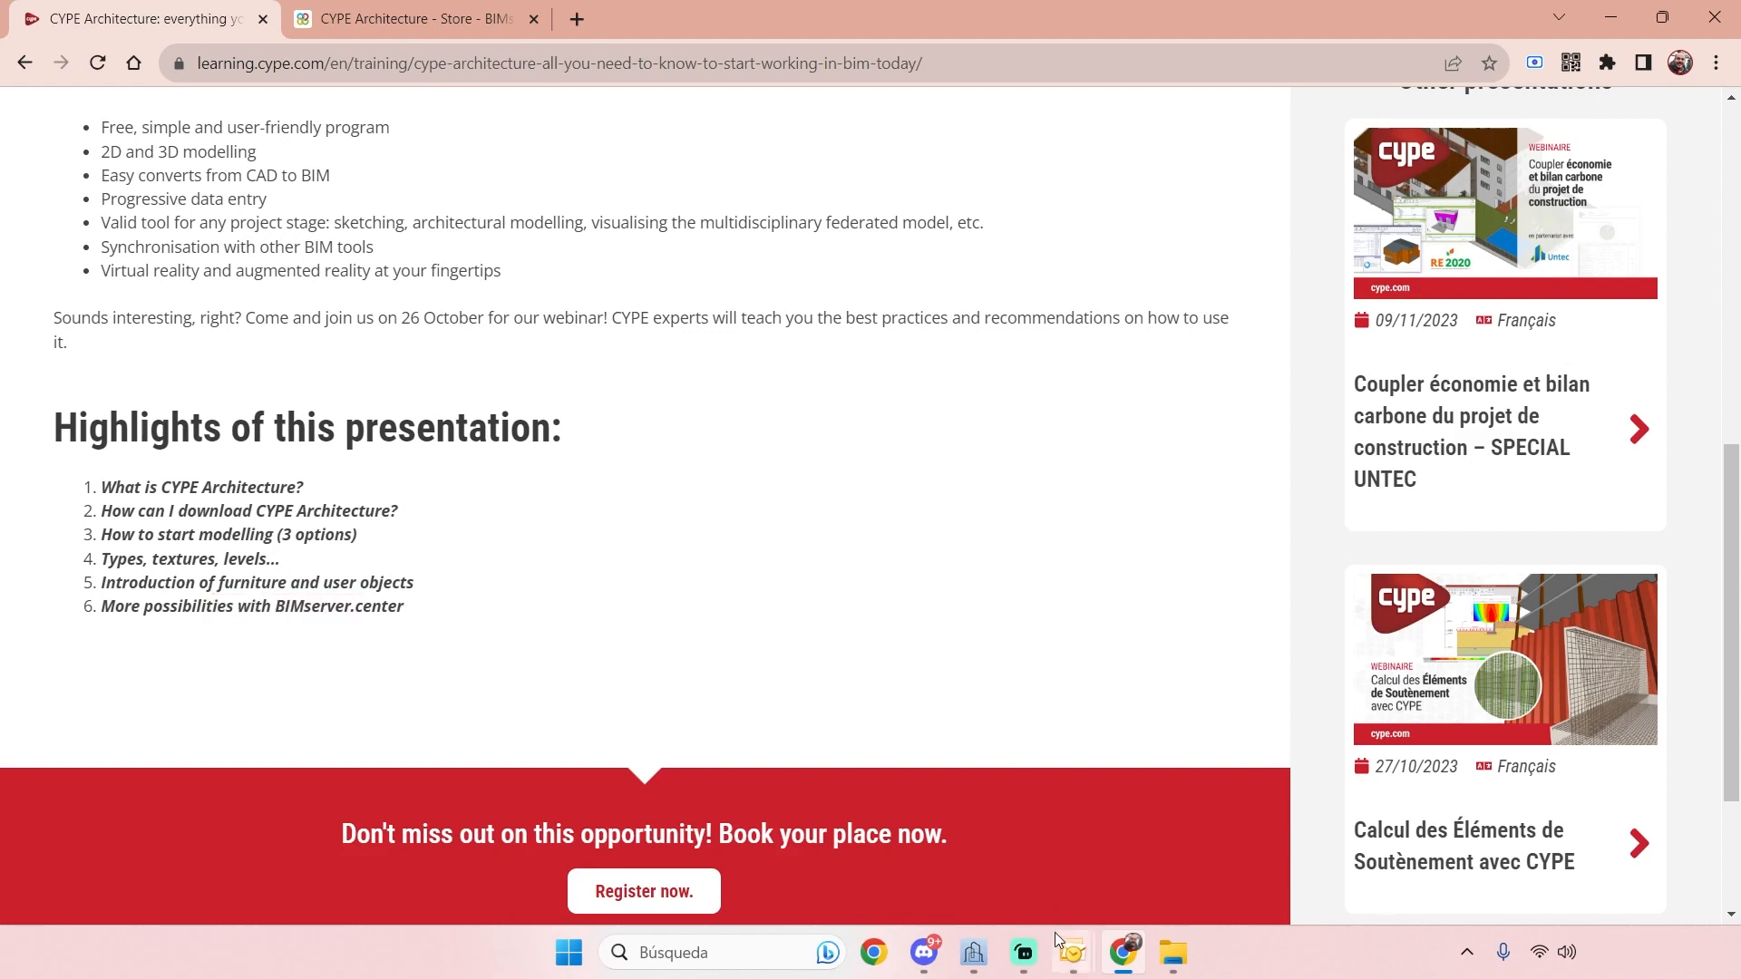
- Switch back to the Single-family detached house model in CYPE Architecture
mouse_move(971, 957)
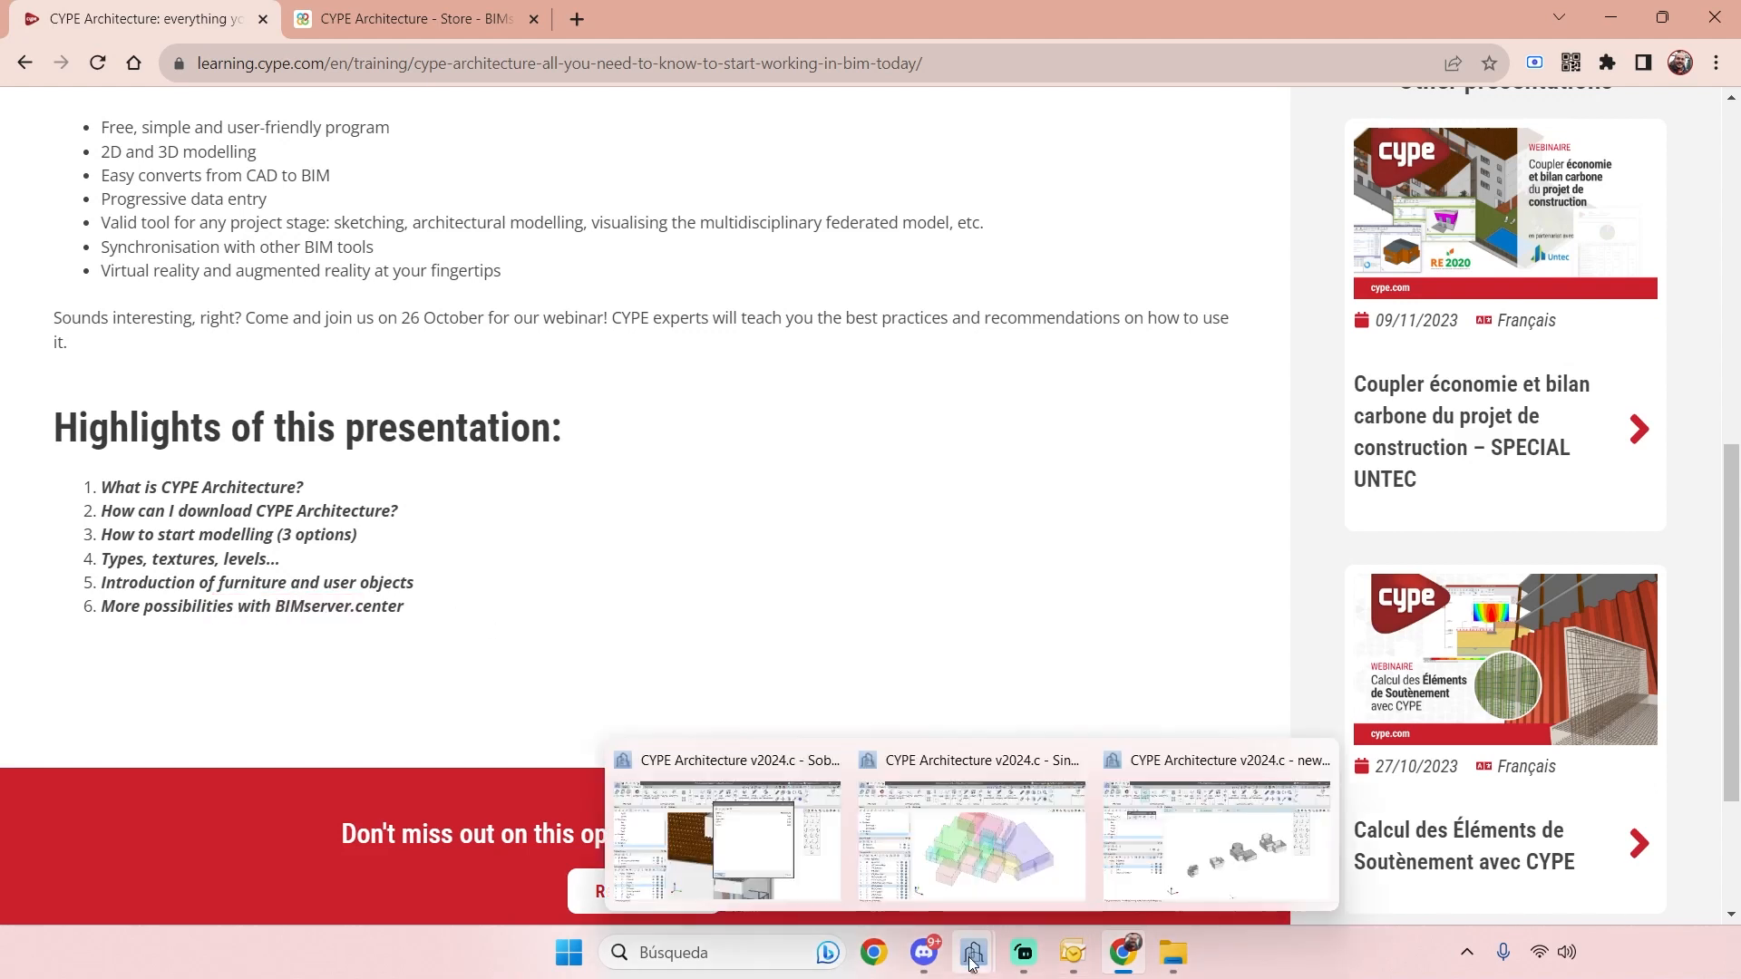
click(999, 850)
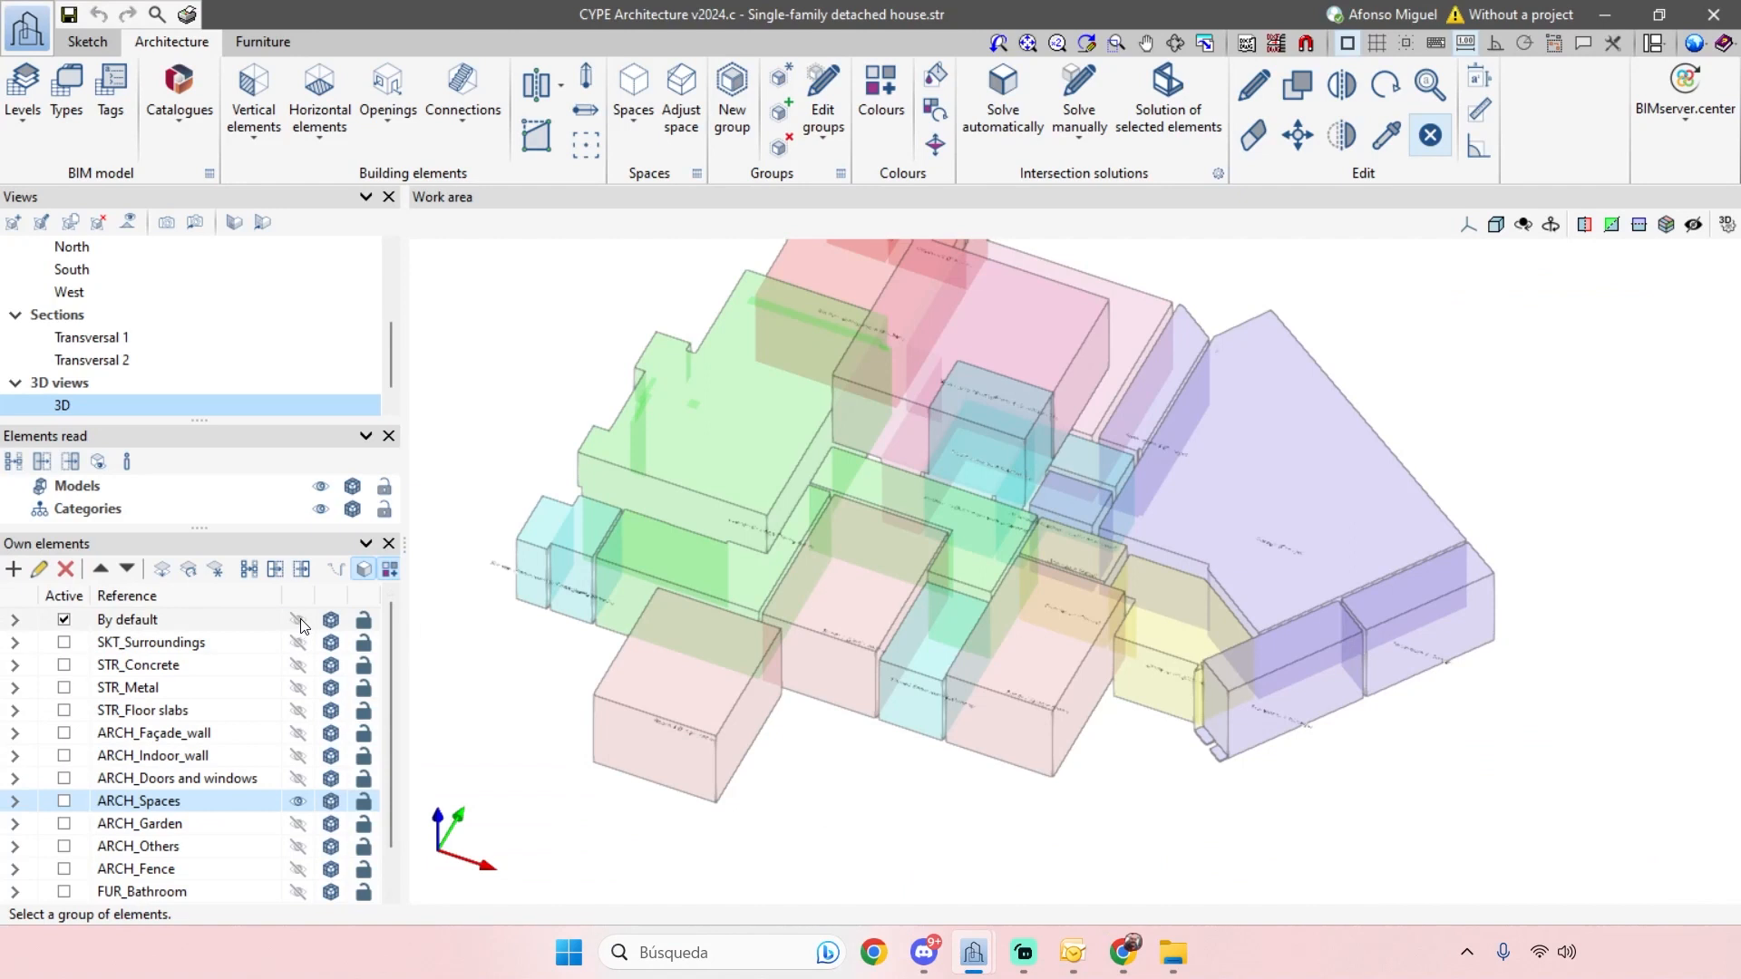
click(1664, 164)
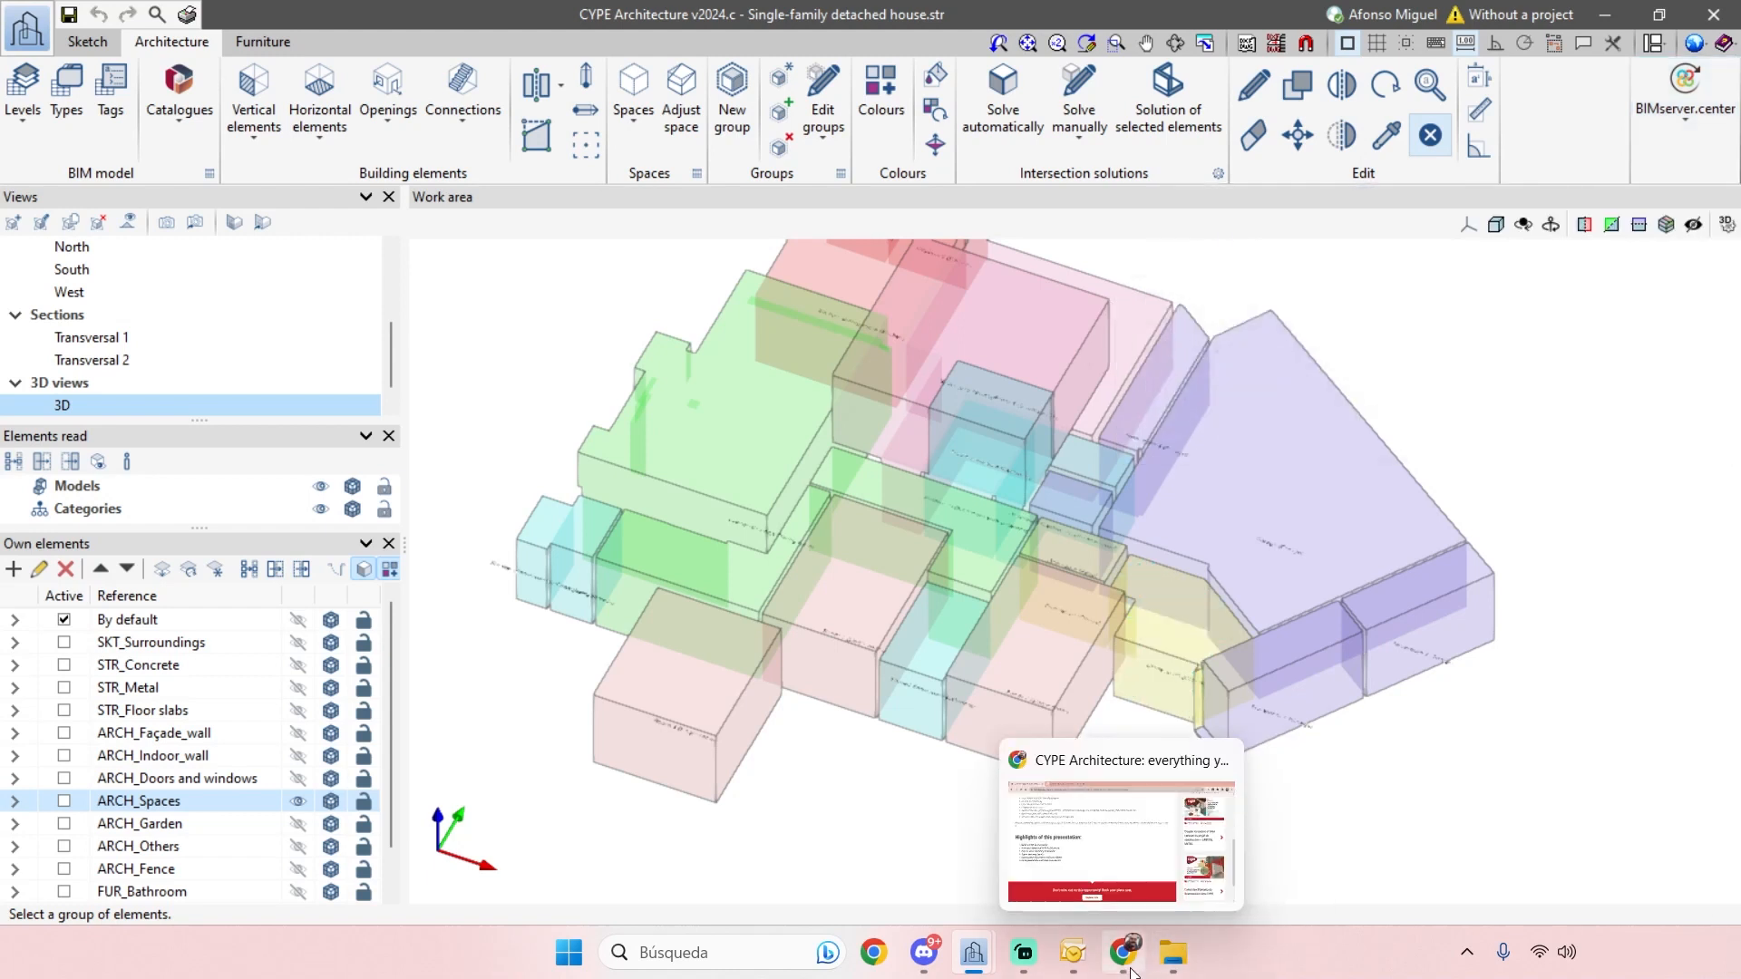
- Switch to Chrome and open the Architecture group of CYPE's solutions for professionals
click(1031, 834)
scroll(478, 257, up, 7)
scroll(478, 257, up, 4)
click(446, 19)
click(134, 18)
mouse_move(449, 164)
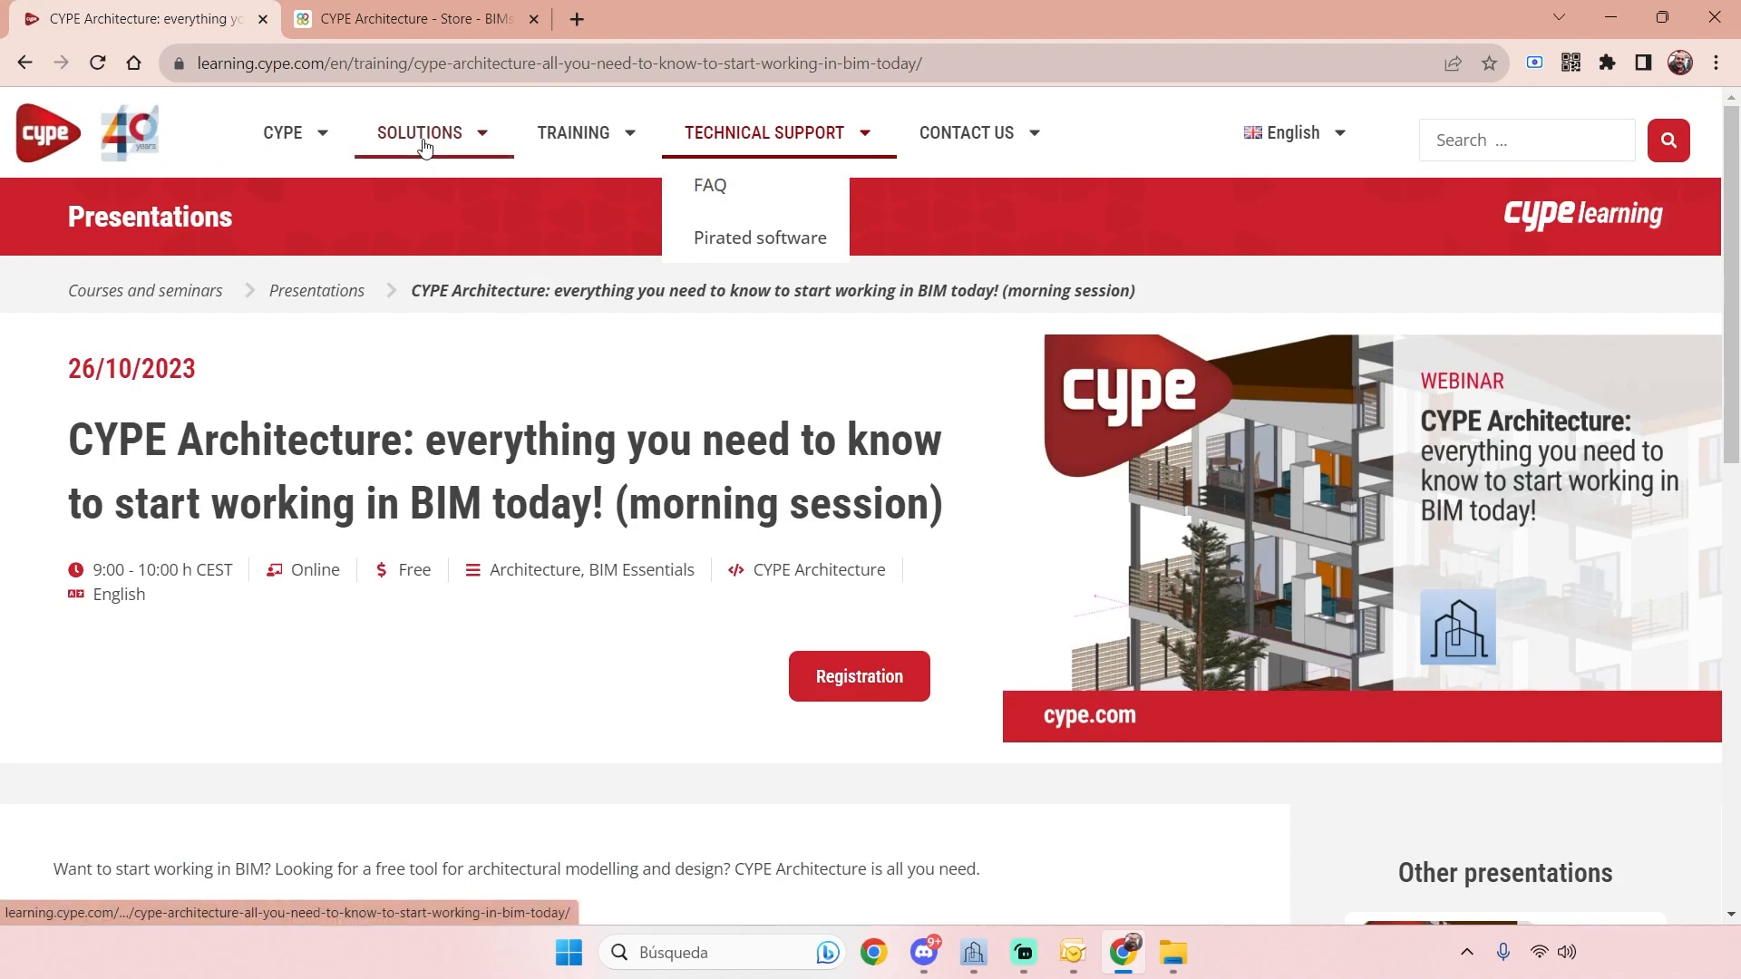
click(465, 190)
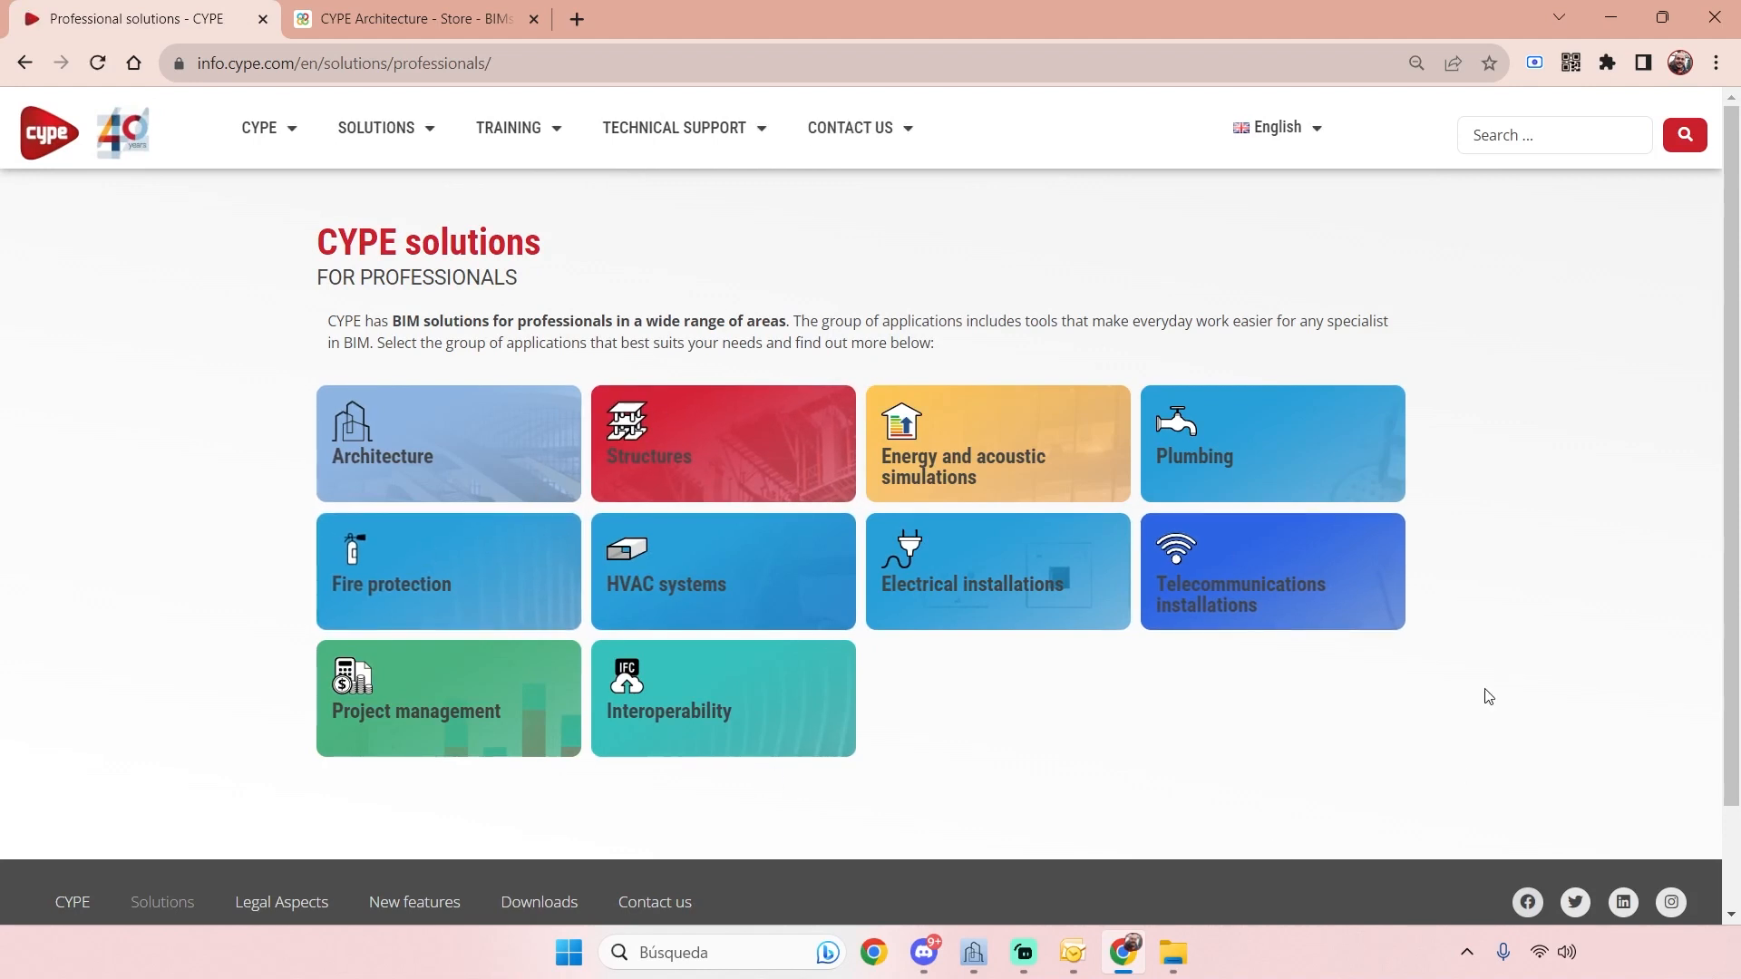
click(500, 470)
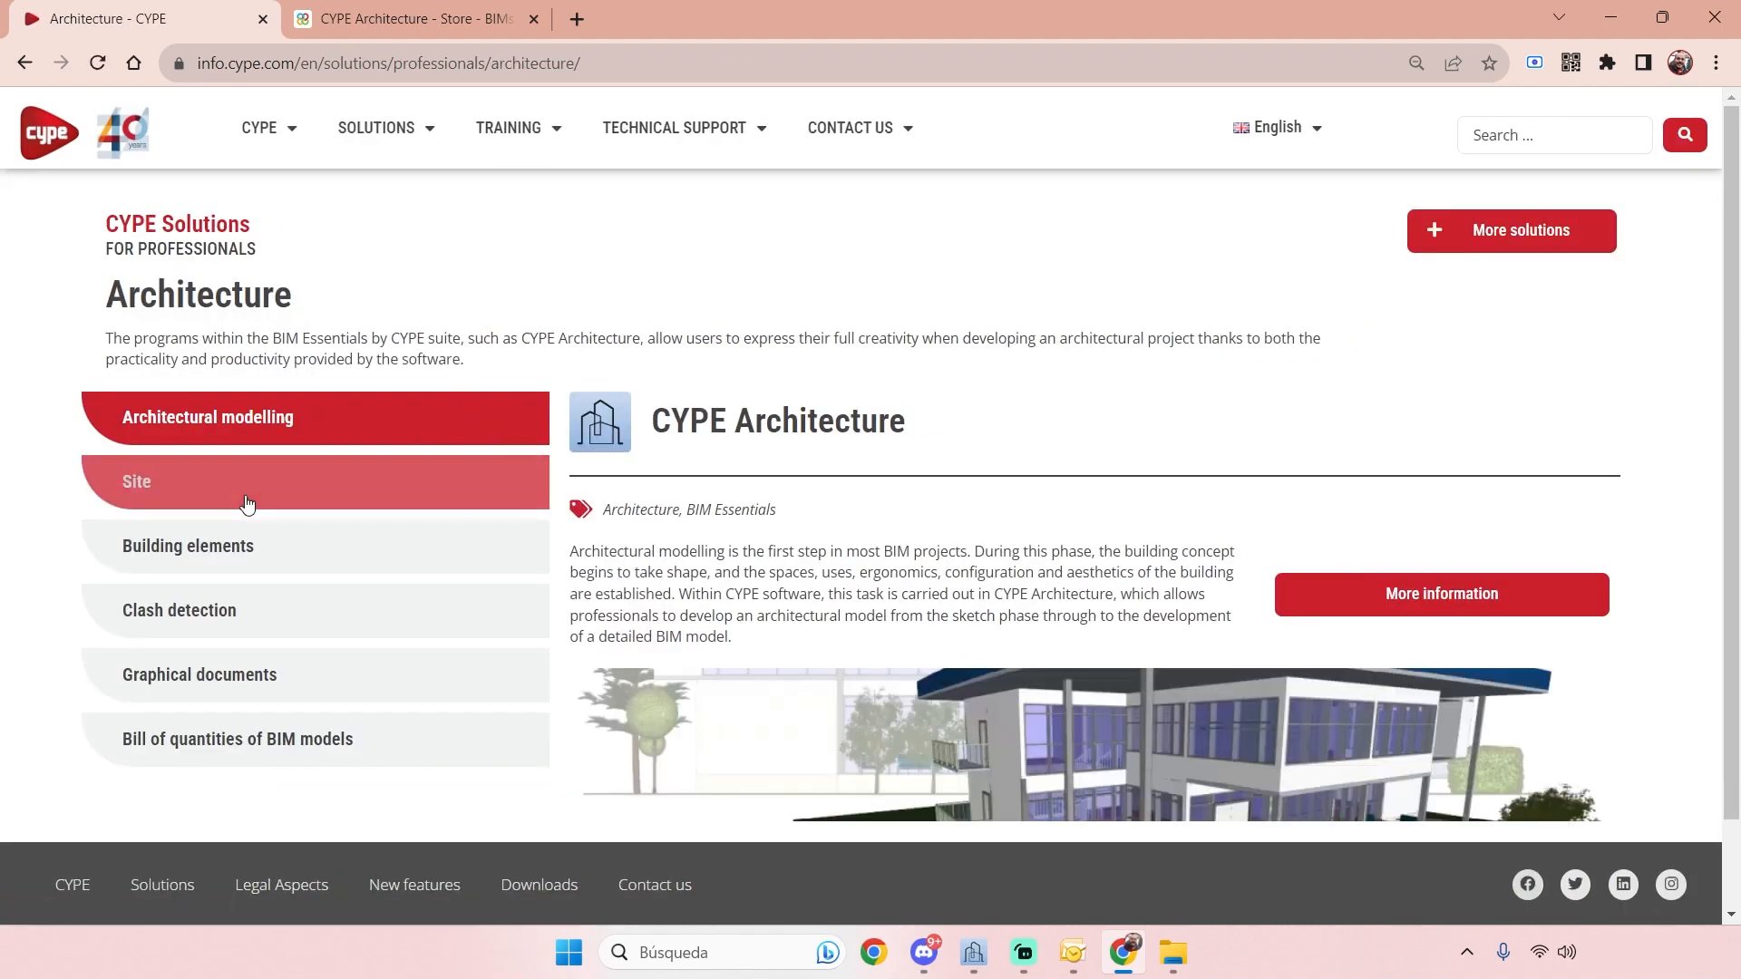
- View the programs offered for Site, Building elements, Clash detection, Graphical documents and Bill of quantities of BIM models
click(245, 504)
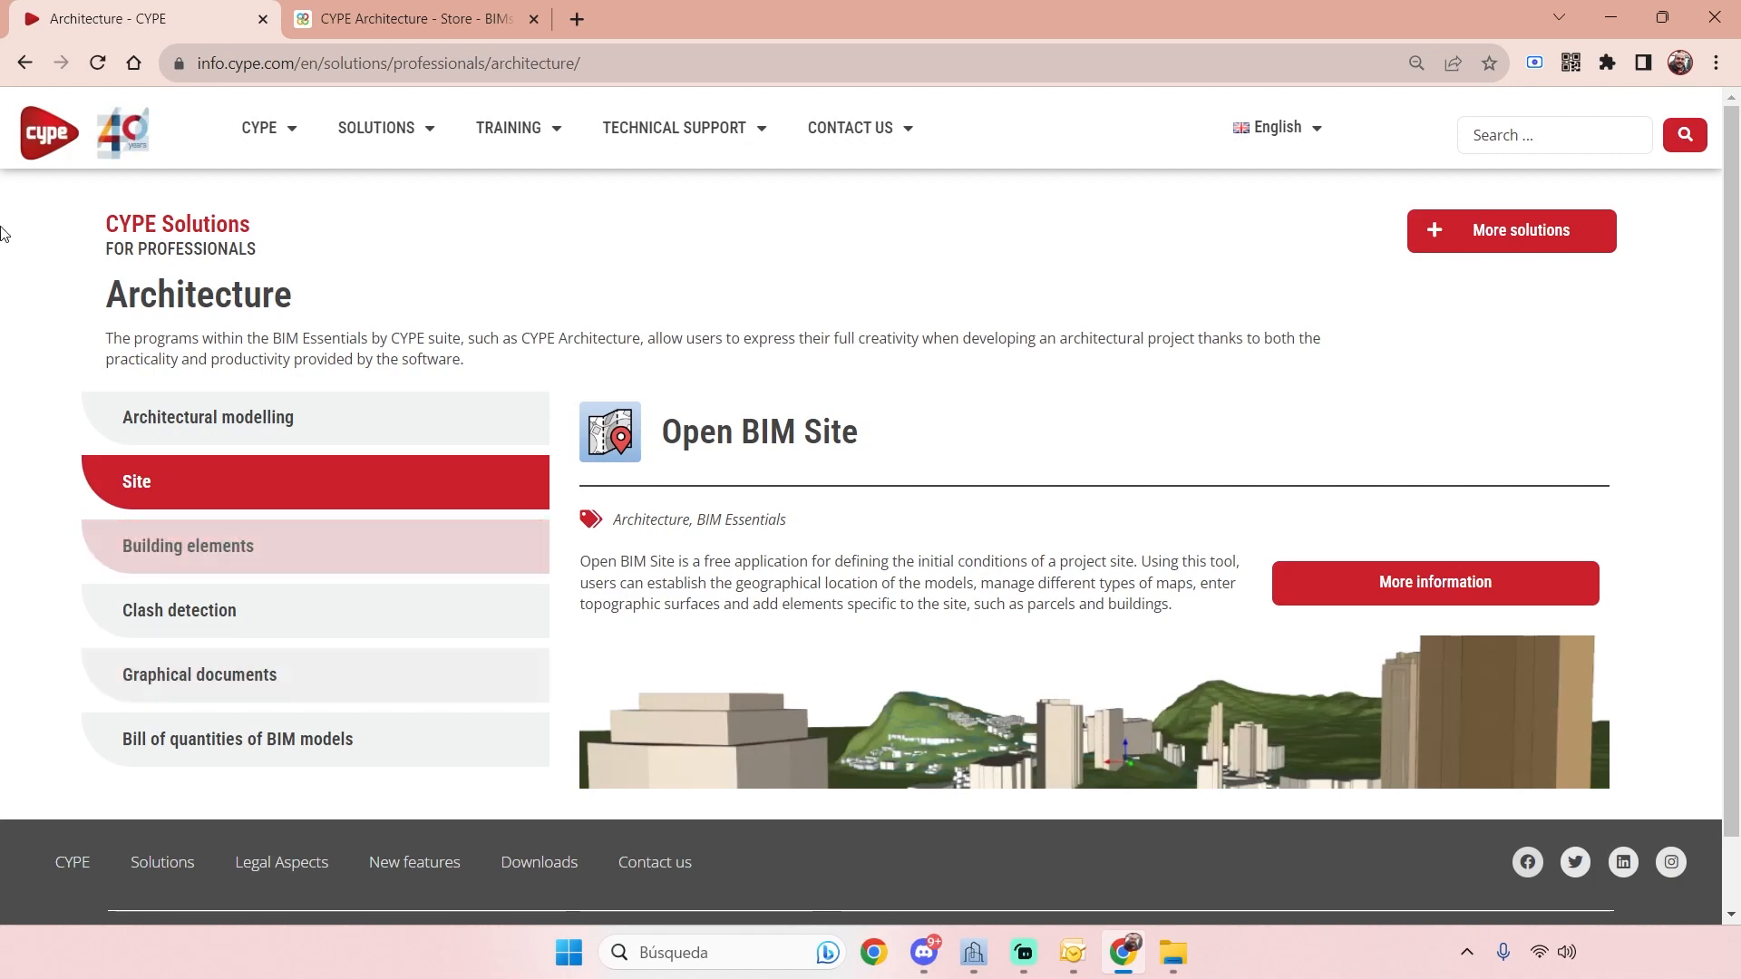
click(292, 568)
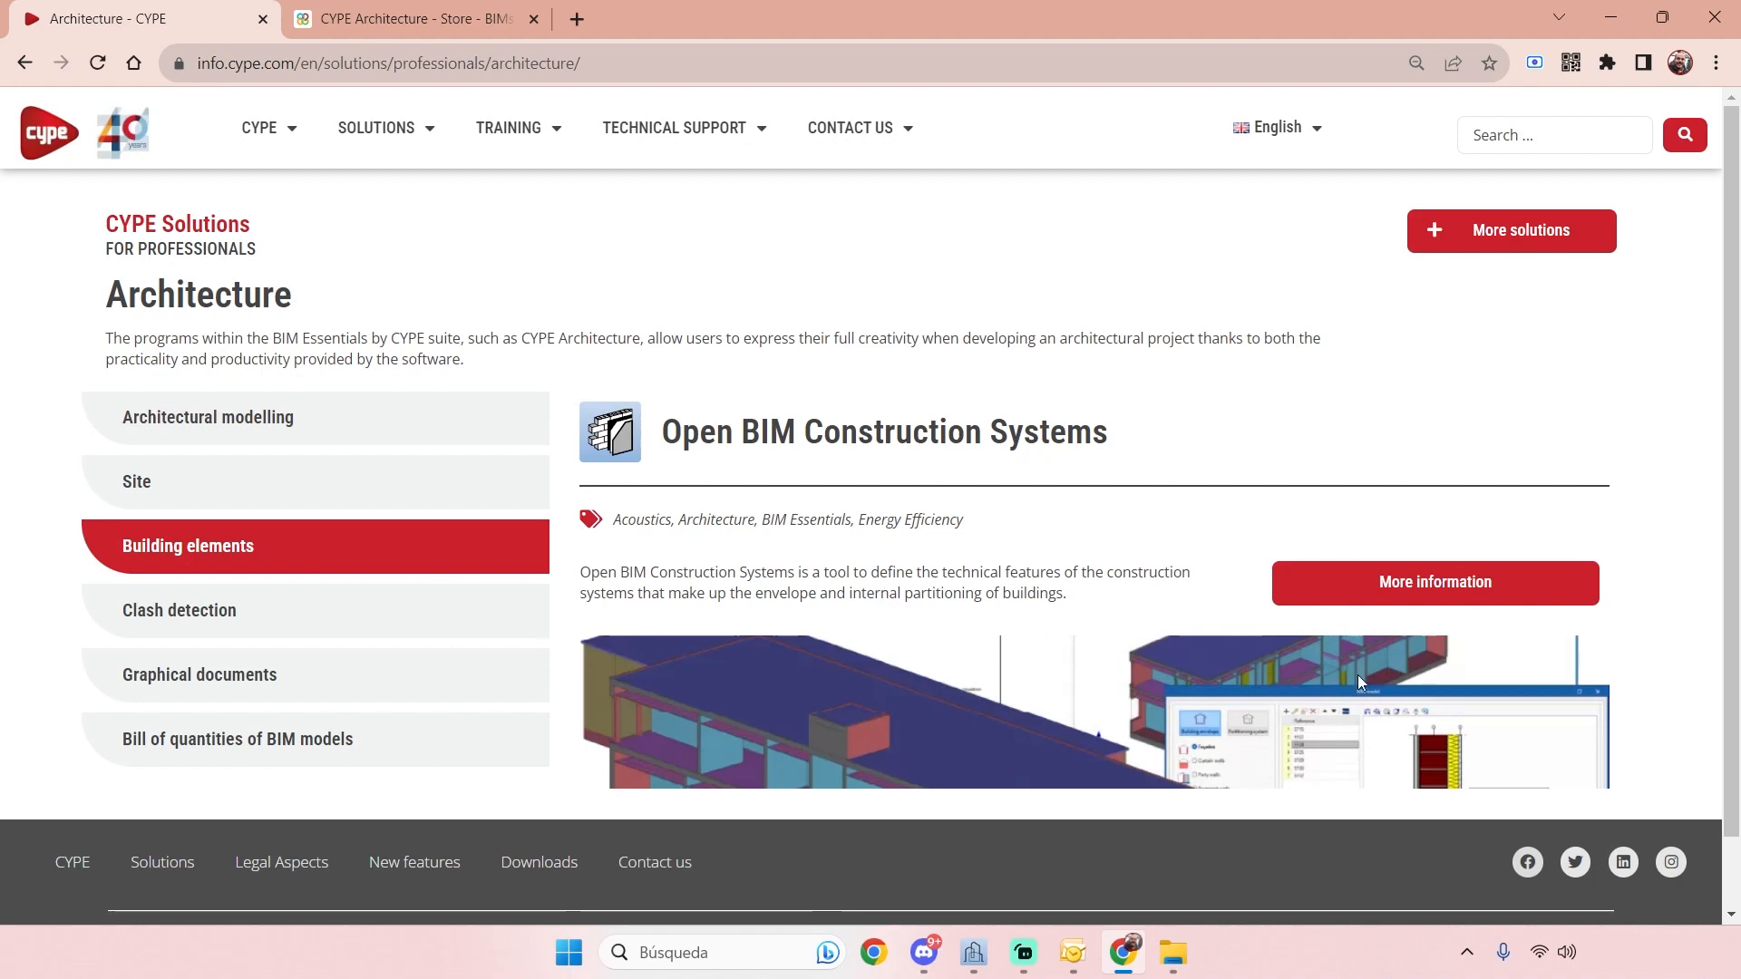
click(397, 618)
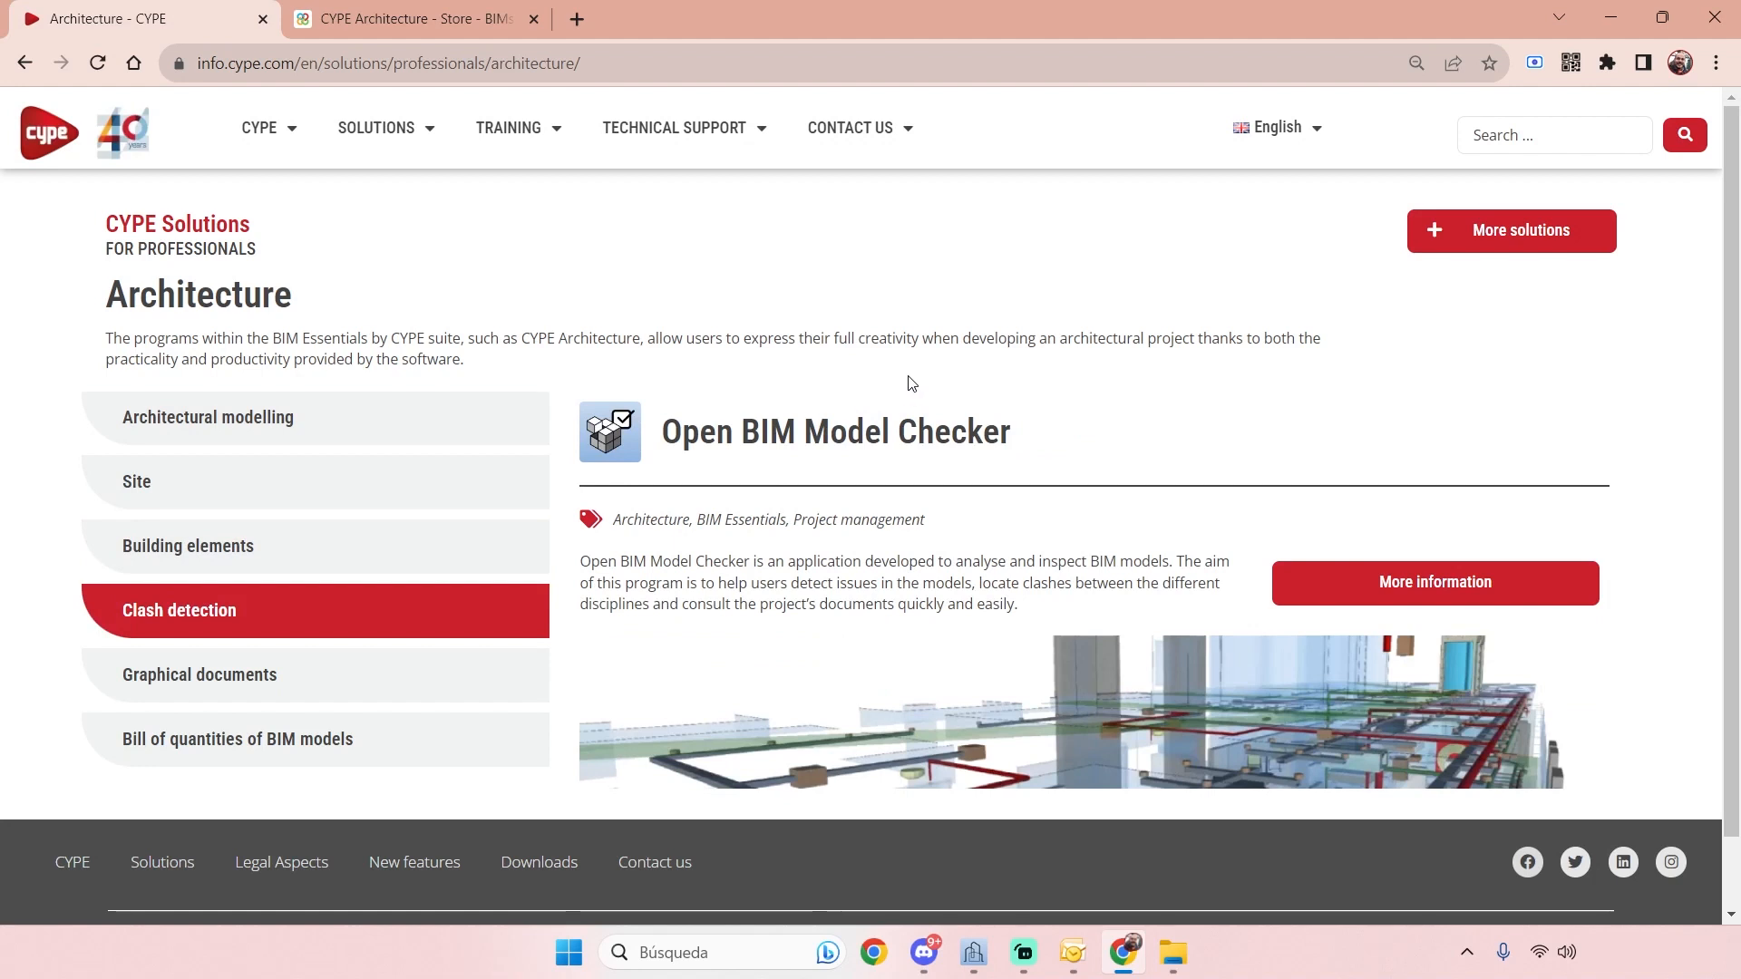
click(408, 678)
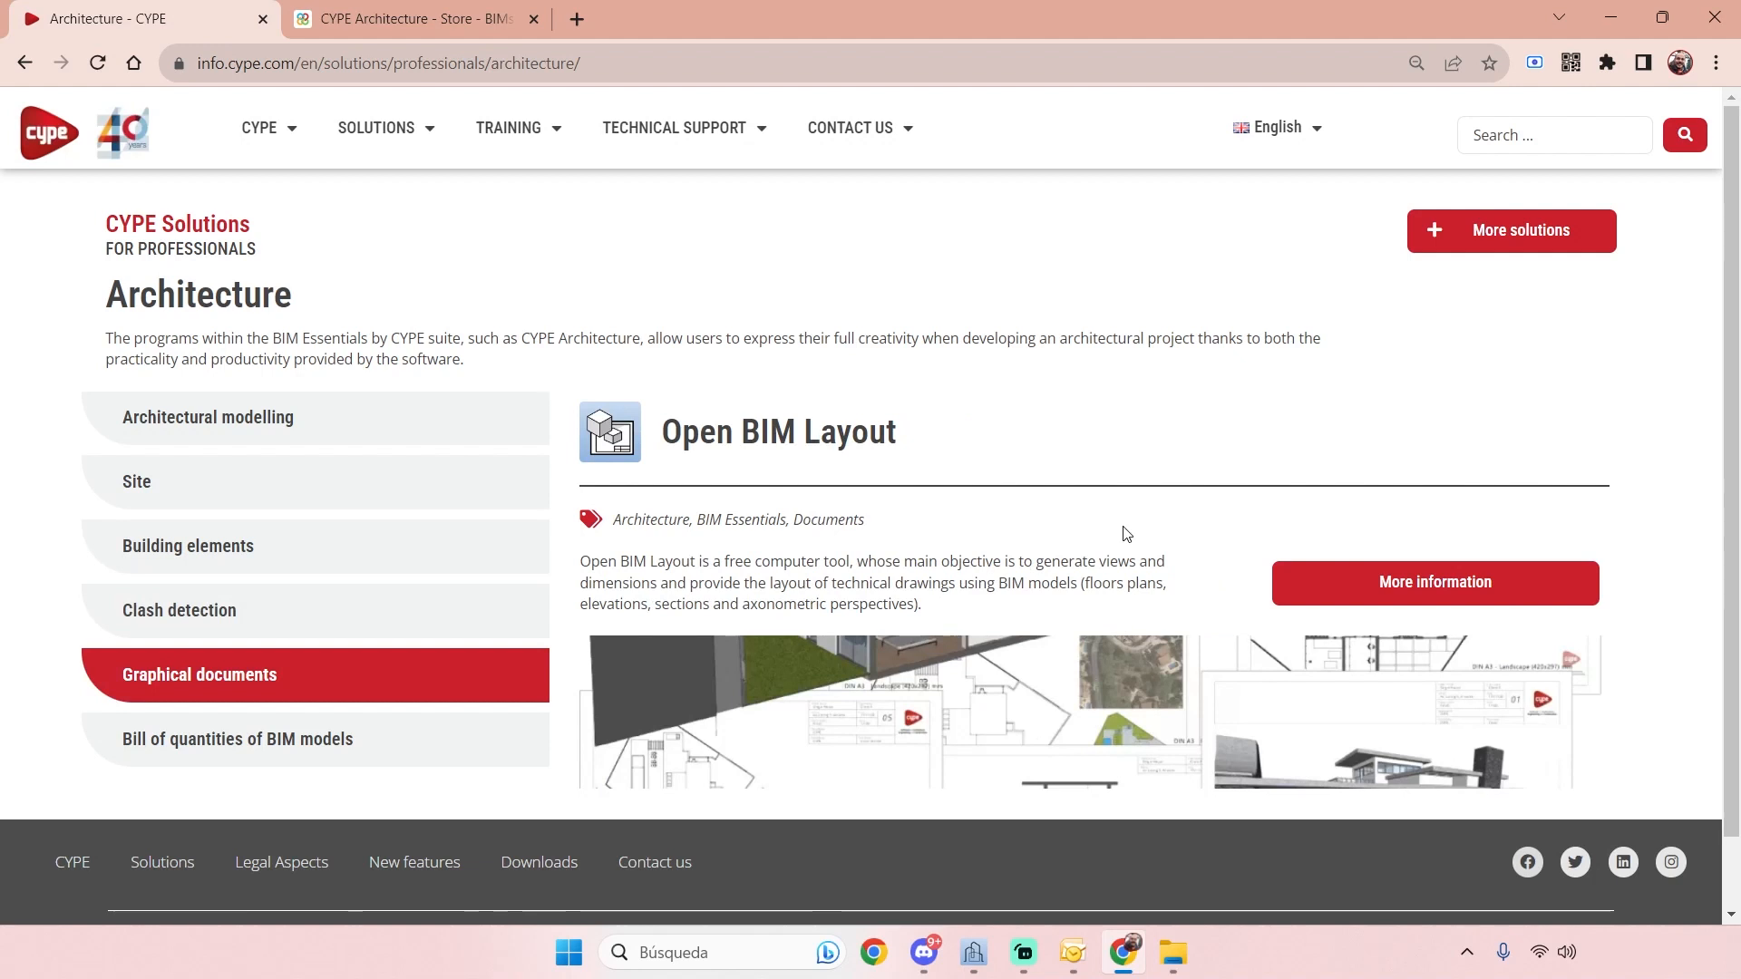
click(393, 743)
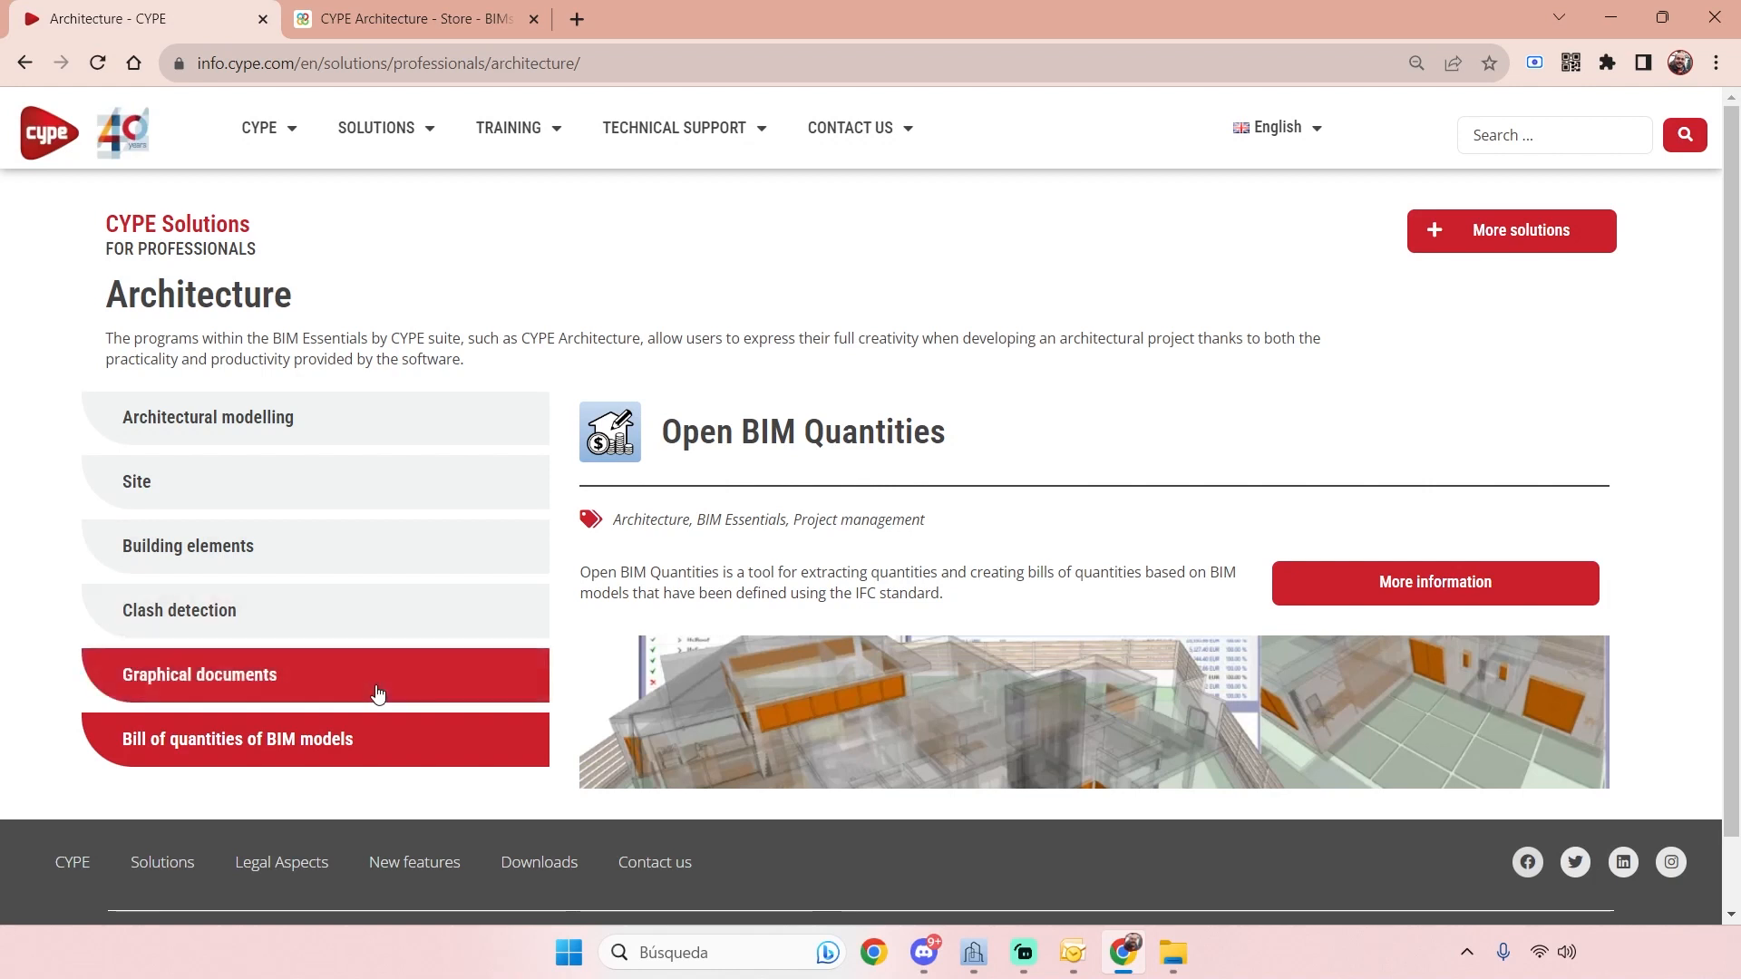
- Go through the architecture solution categories again, comparing site, building elements, clash detection, quantities, graphical documents and architectural modelling
click(380, 607)
click(389, 542)
click(444, 485)
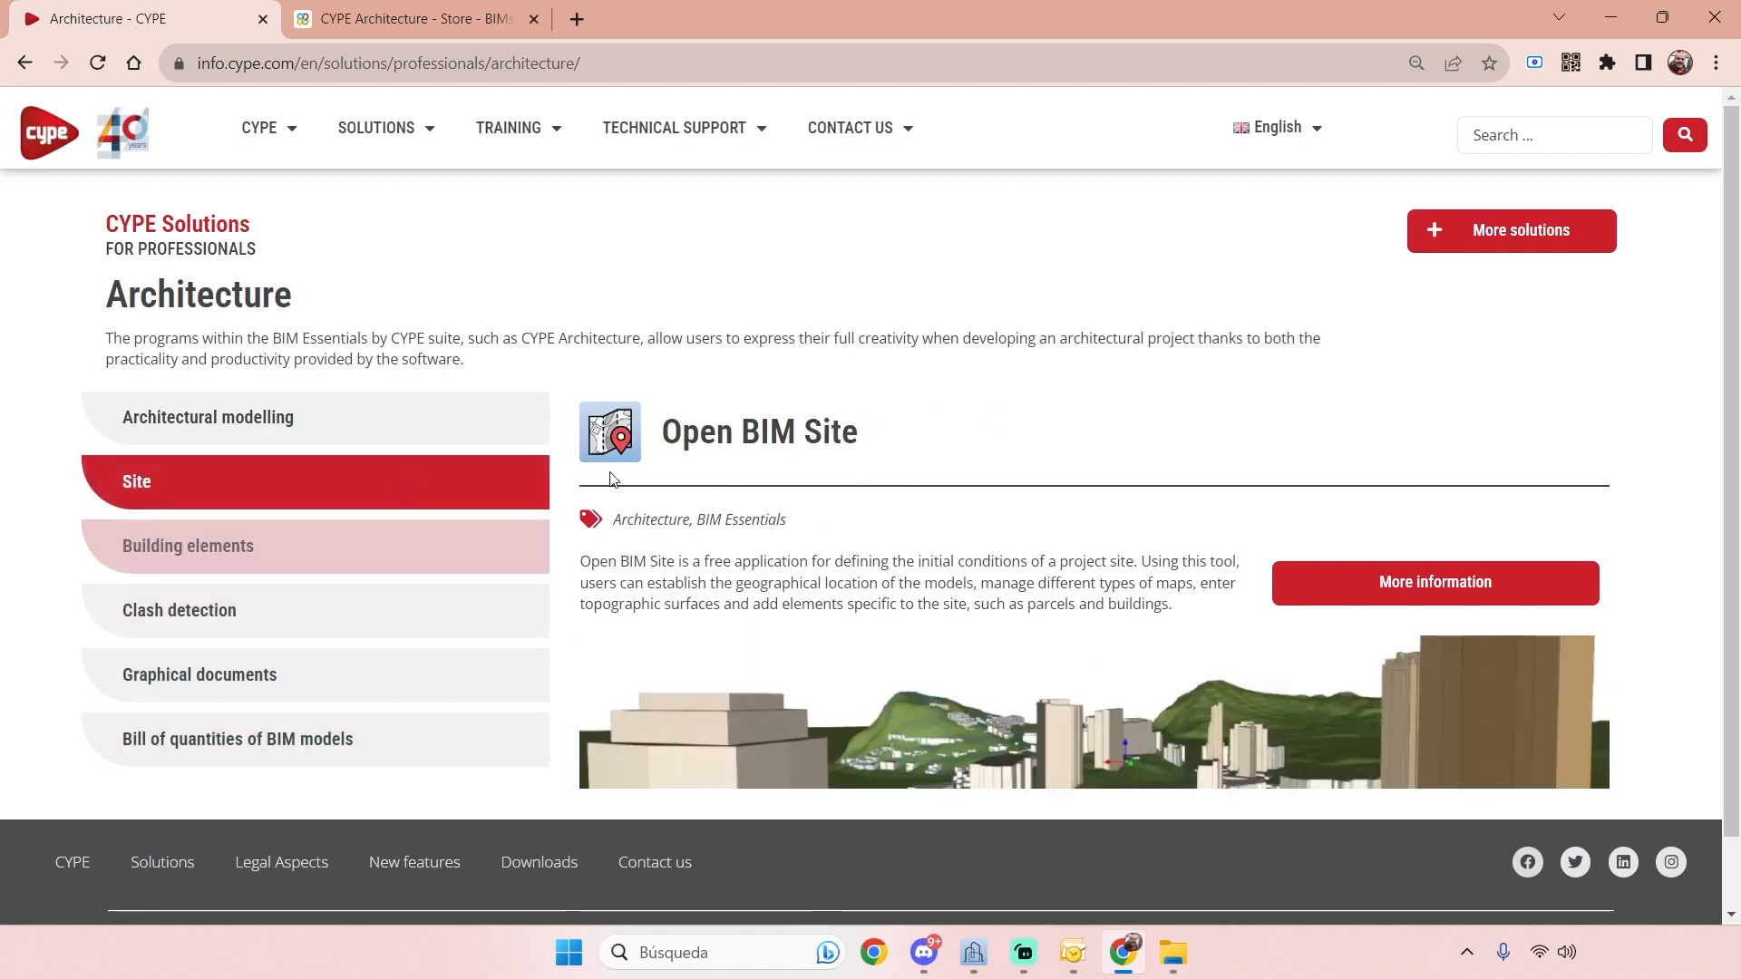
click(483, 422)
click(454, 490)
click(417, 557)
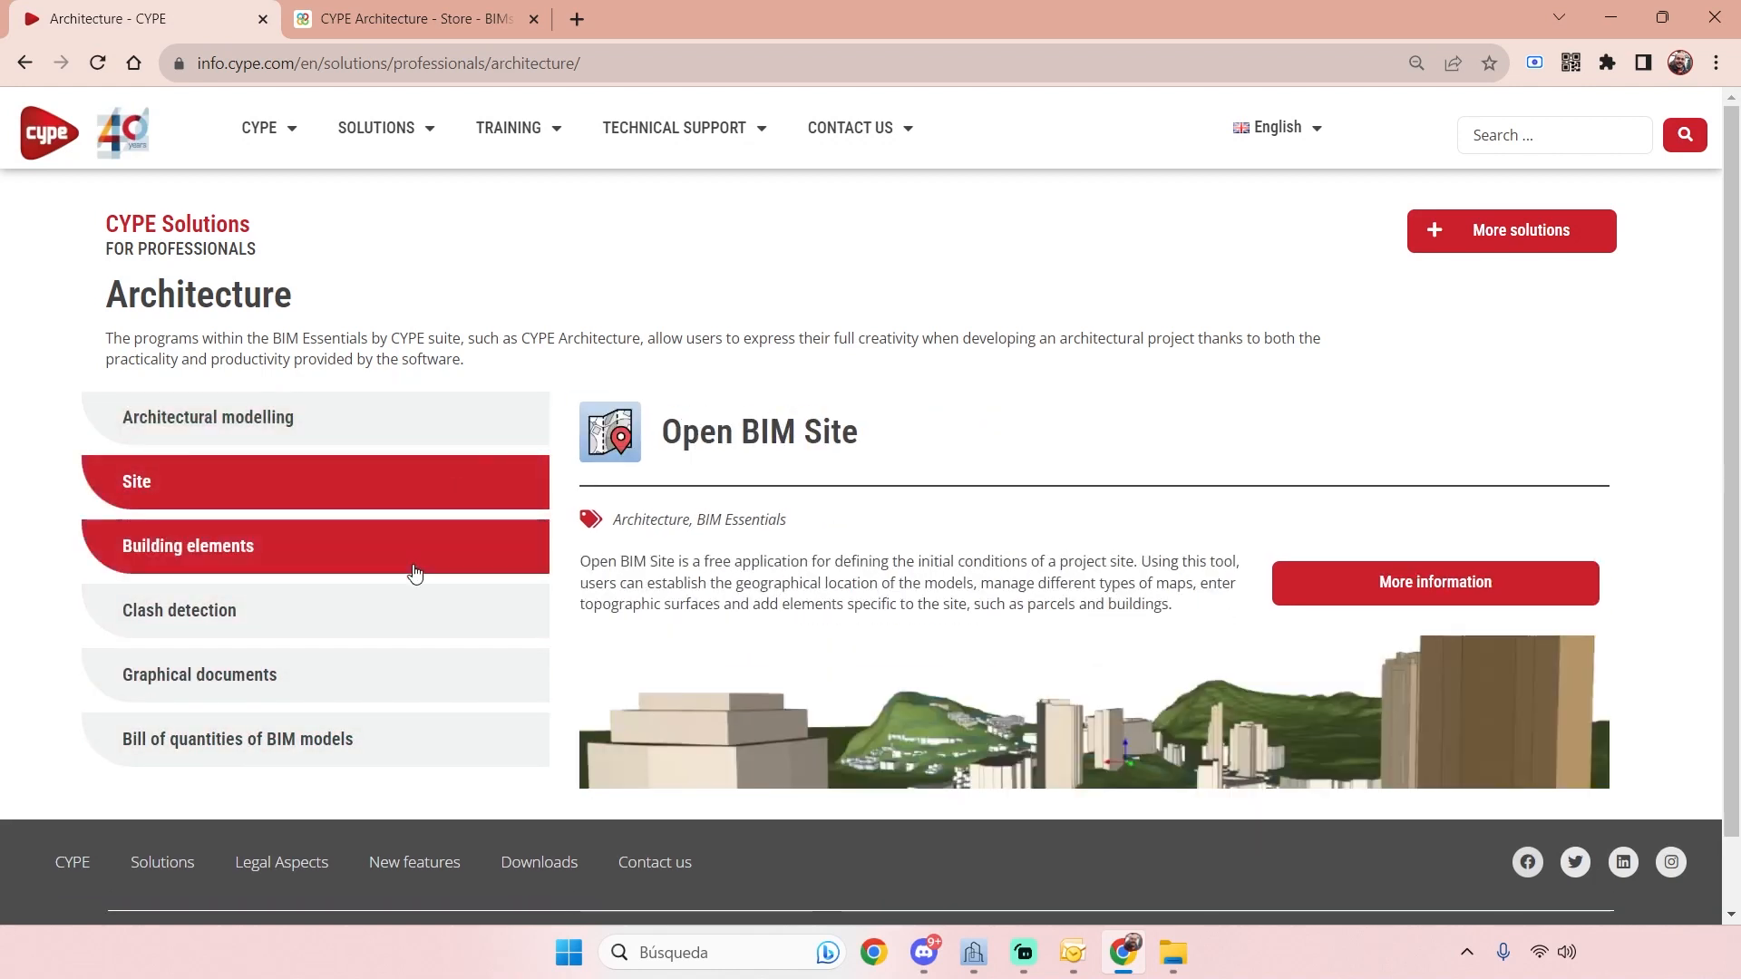
click(418, 612)
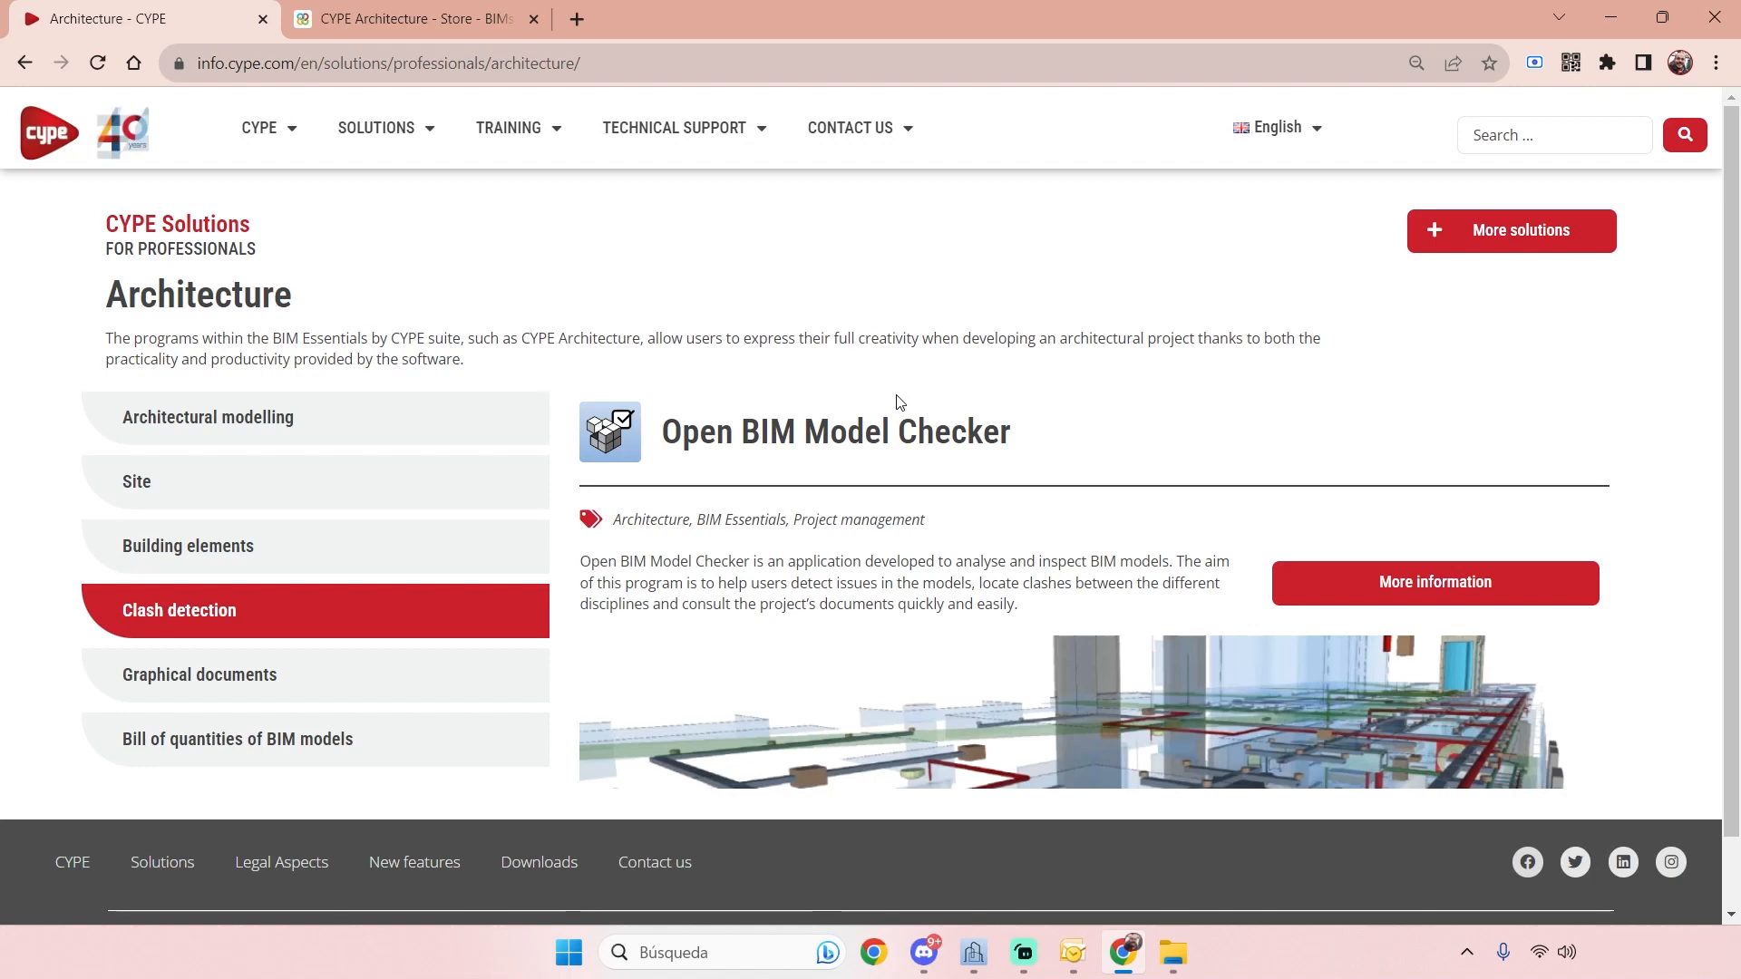
click(467, 738)
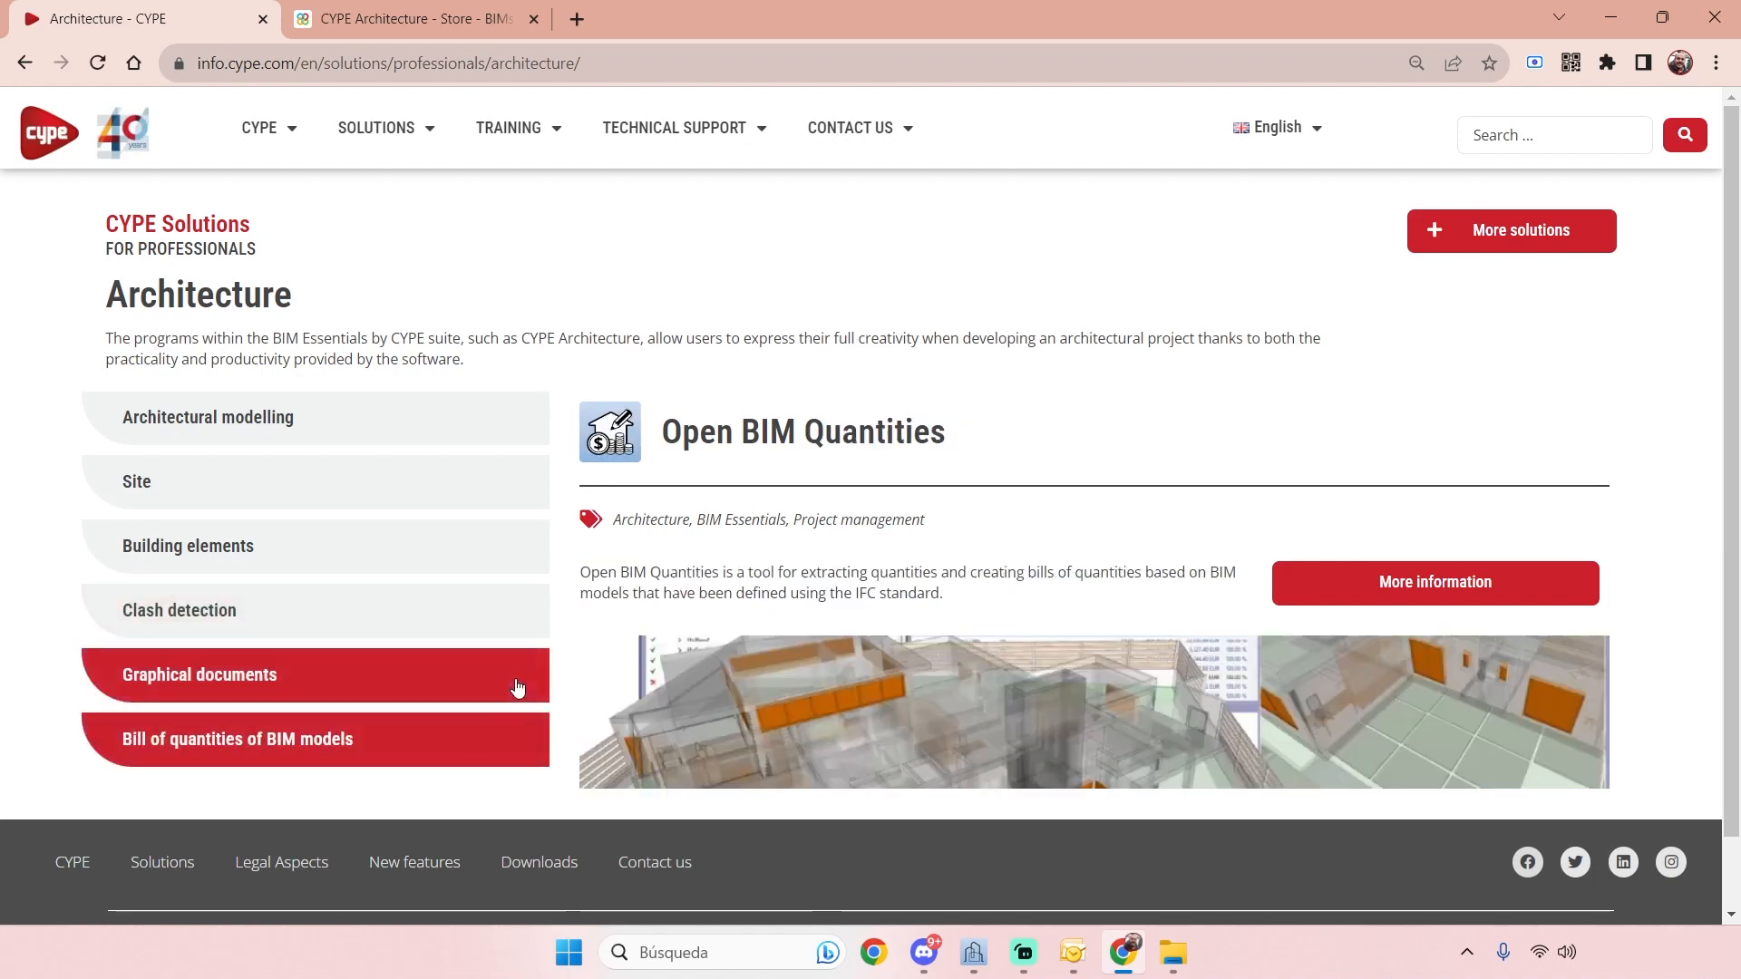
click(481, 689)
click(494, 424)
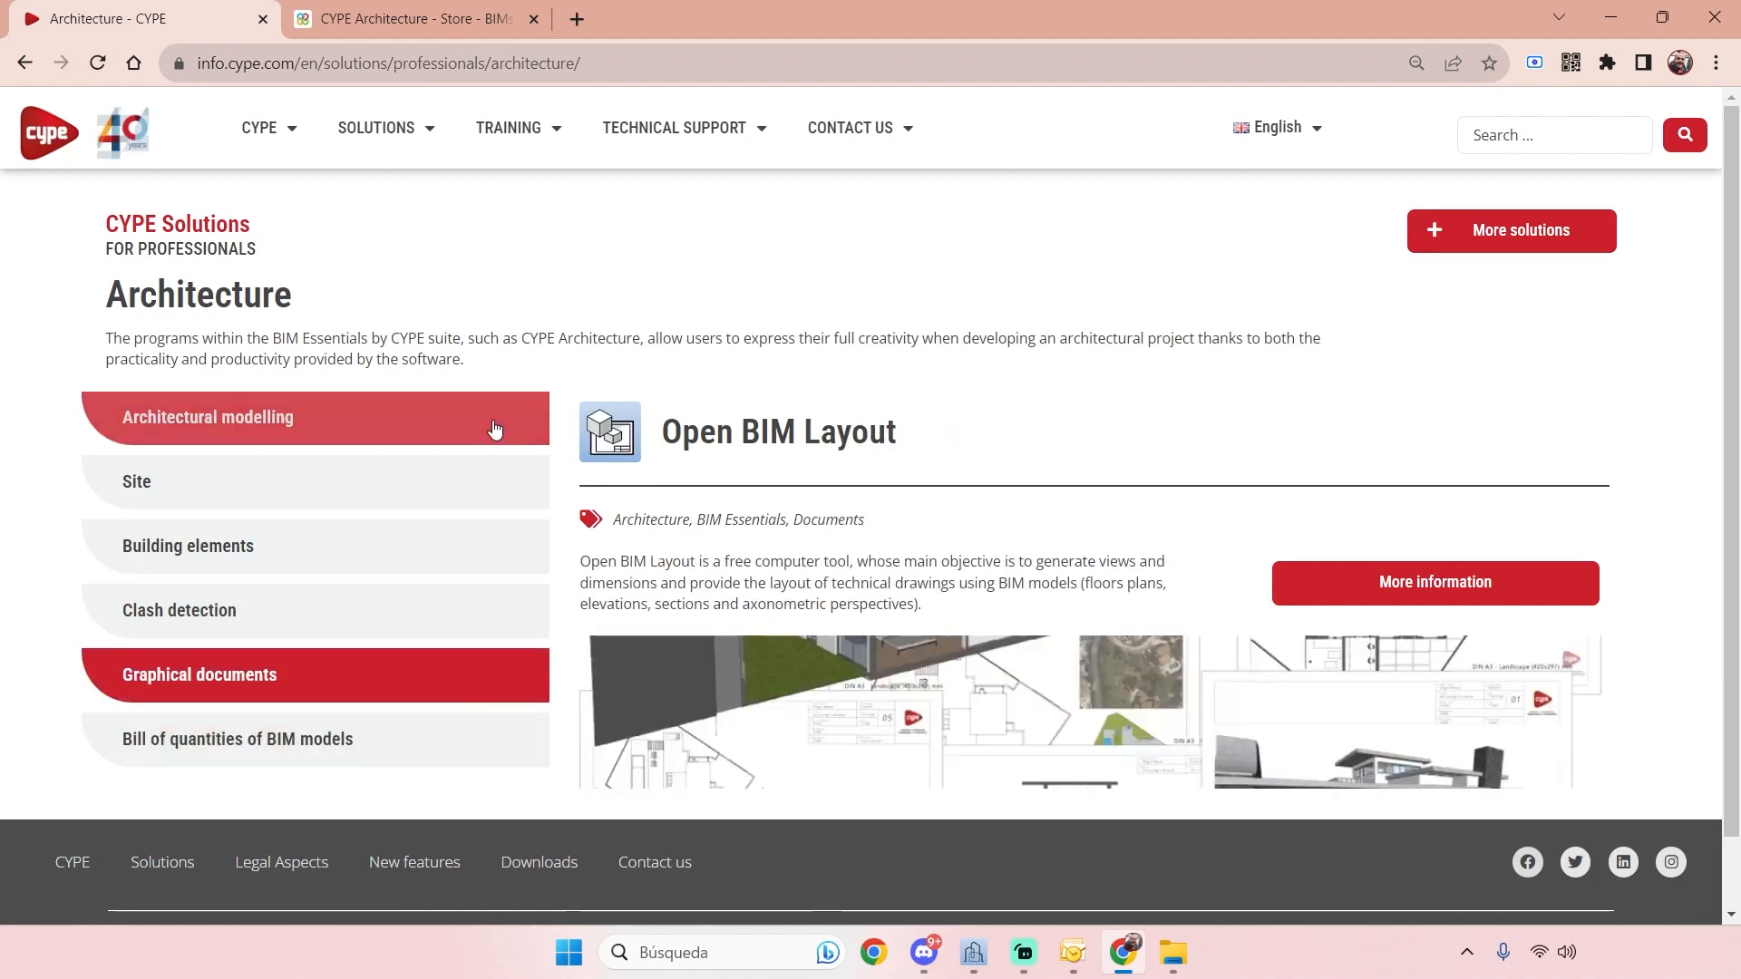